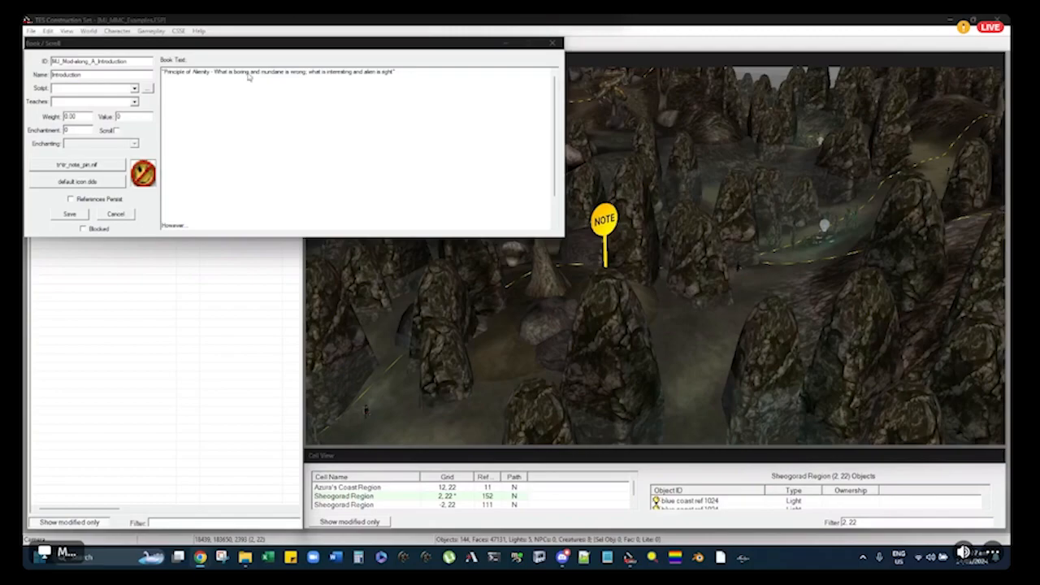
Read the Introduction note's text on the principle of alienity through to its final line and close the note
left_click(213, 73)
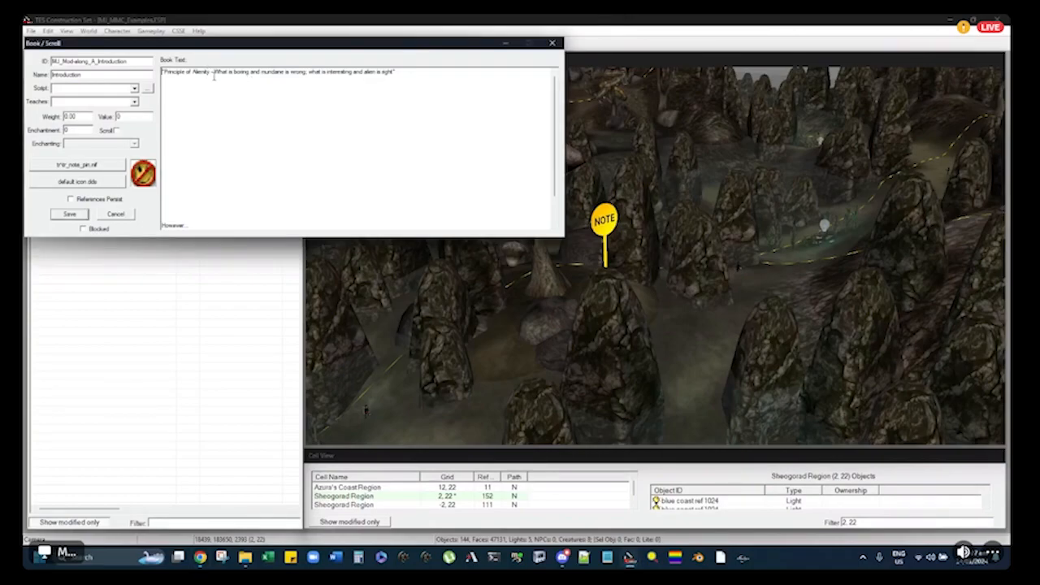
left_click_drag(216, 75, 220, 99)
key("Delete")
key("ctrl+End")
key("shift+Home")
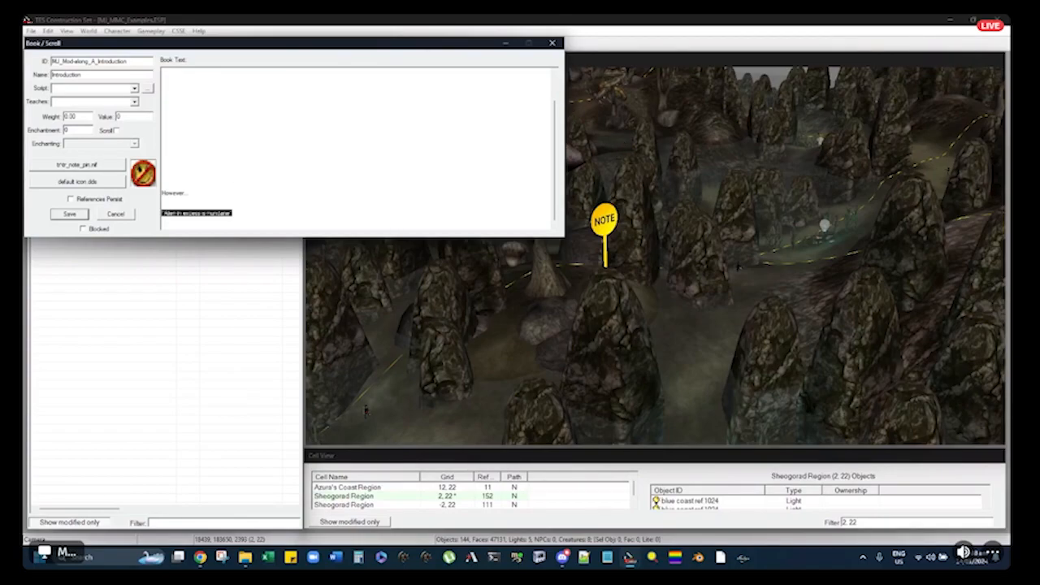
left_click(553, 44)
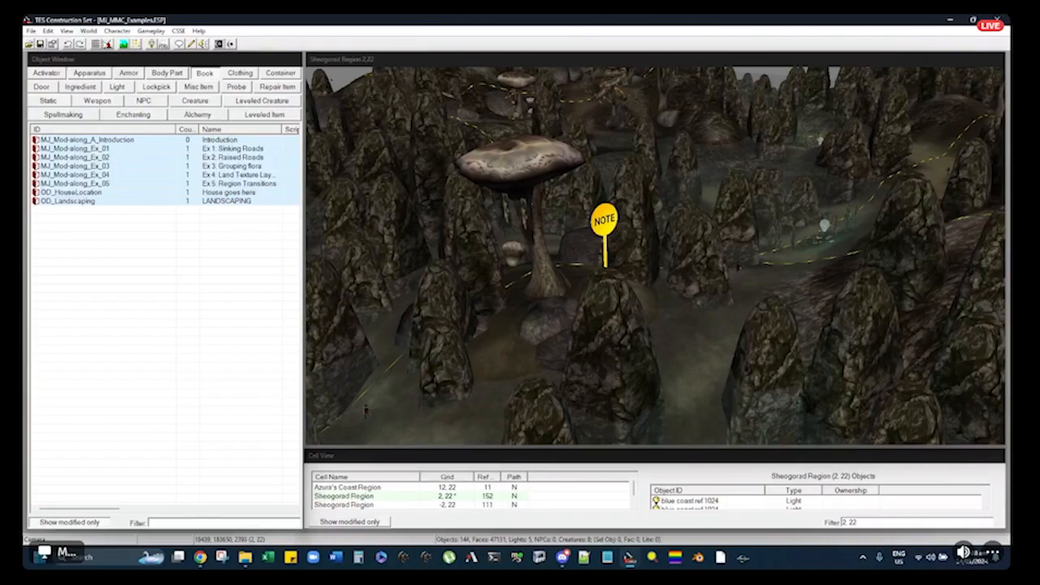
Examine the giant mushroom, rock formations and paths around the note marker in the Sheogorad Region
left_click(497, 178)
left_click(494, 178)
middle_click_drag(492, 179, 519, 169, "shift")
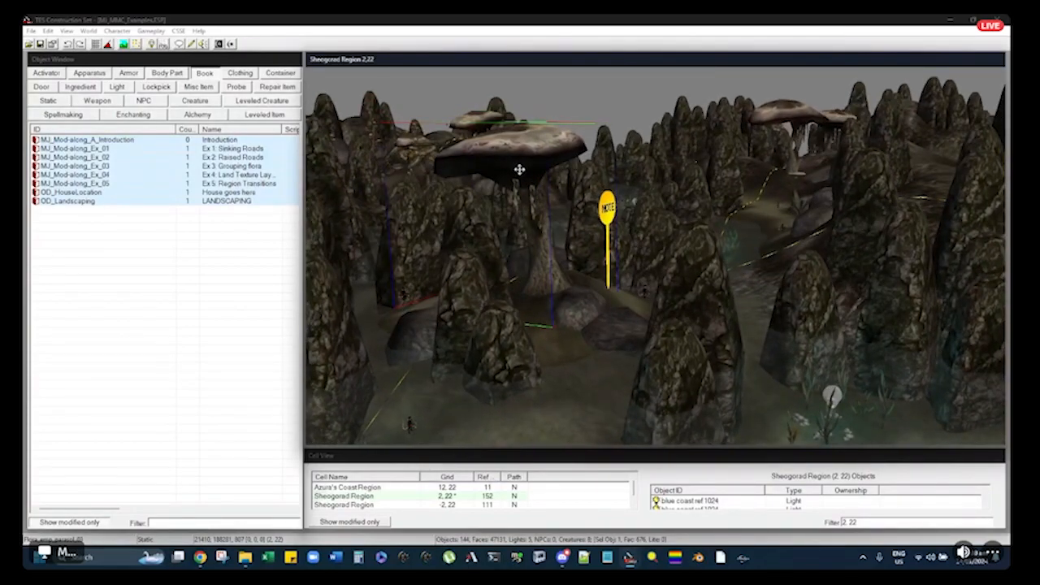
mouse_move(519, 169)
middle_mouse_down("shift")
mouse_move(531, 193)
mouse_move(553, 203)
mouse_move(579, 199)
mouse_move(530, 187)
mouse_move(566, 179)
mouse_move(549, 199)
mouse_move(604, 195)
middle_mouse_up("shift")
scroll(553, 201, "up", 3)
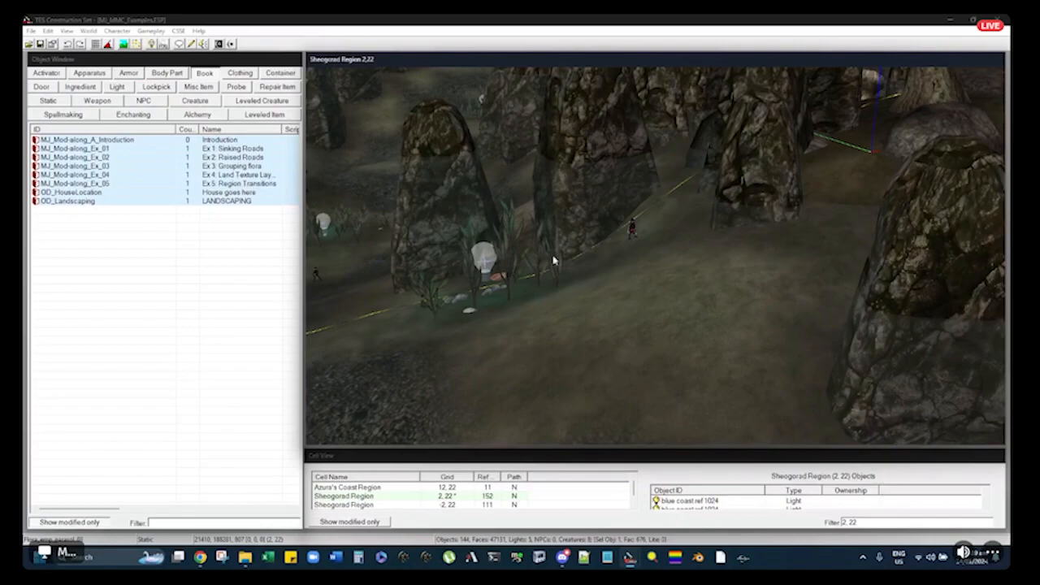
scroll(605, 195, "down", 5)
scroll(607, 196, "down", 3)
middle_click_drag(608, 196, 651, 198)
key("d")
left_click(840, 255)
mouse_move(825, 225)
middle_mouse_down()
mouse_move(617, 238)
mouse_move(650, 233)
mouse_move(608, 223)
mouse_move(627, 224)
middle_mouse_up()
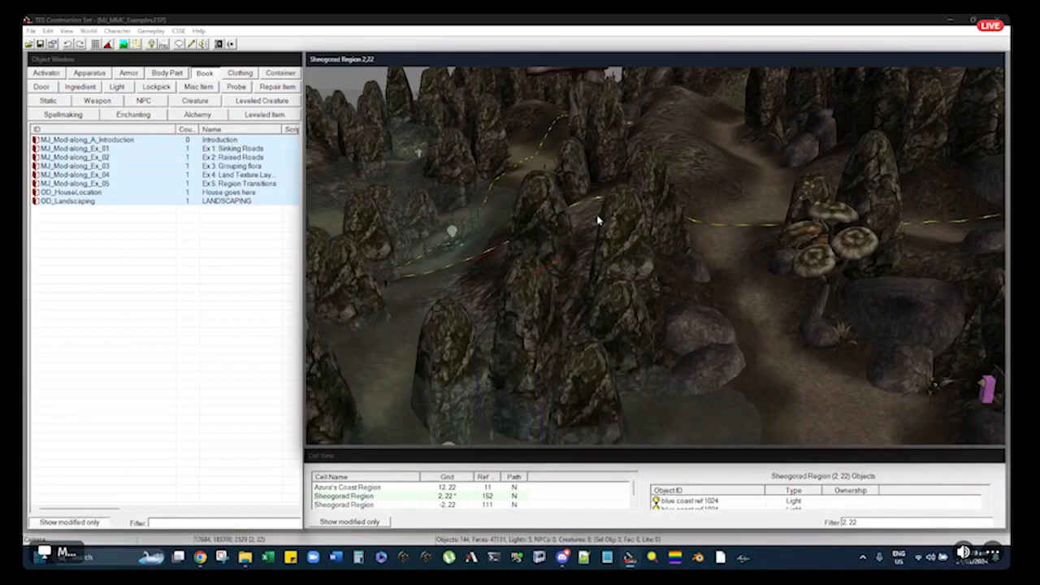
left_click(518, 199)
left_click_drag(519, 200, 604, 224)
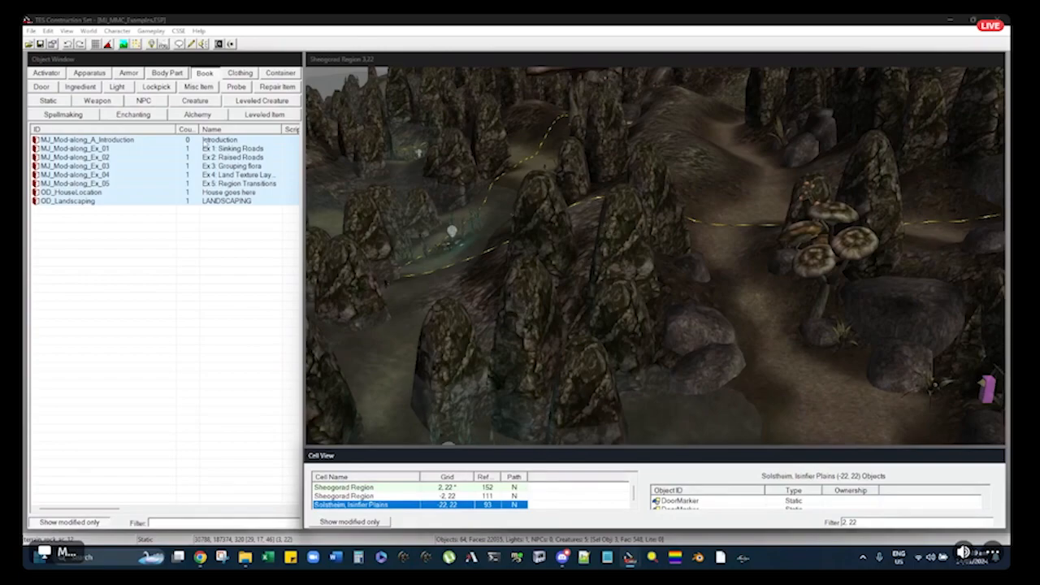
Find the object MJ_Mod-along_Ex_01 and load its location in the render view
left_click(151, 147)
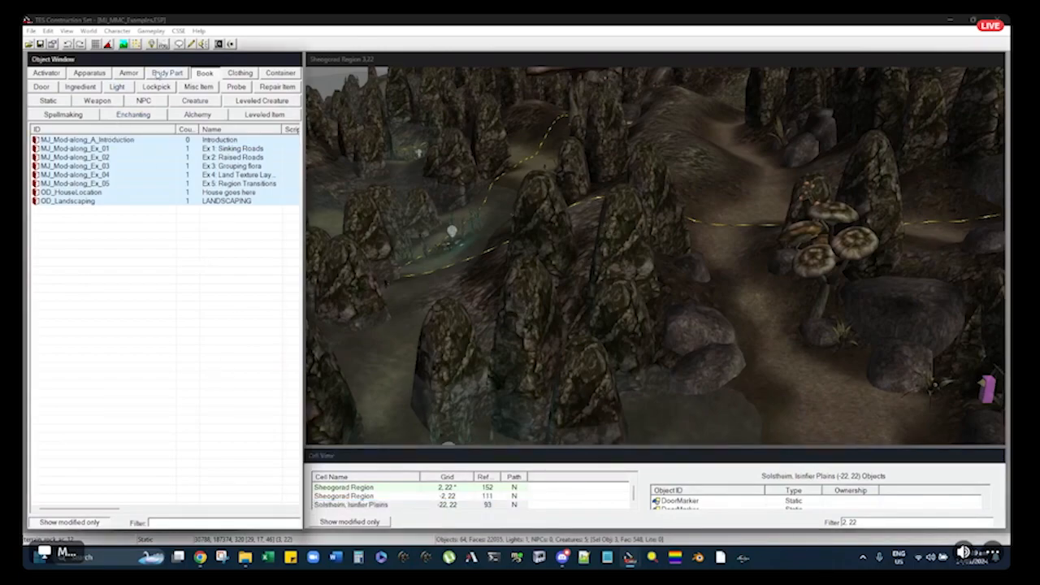
left_click(49, 33)
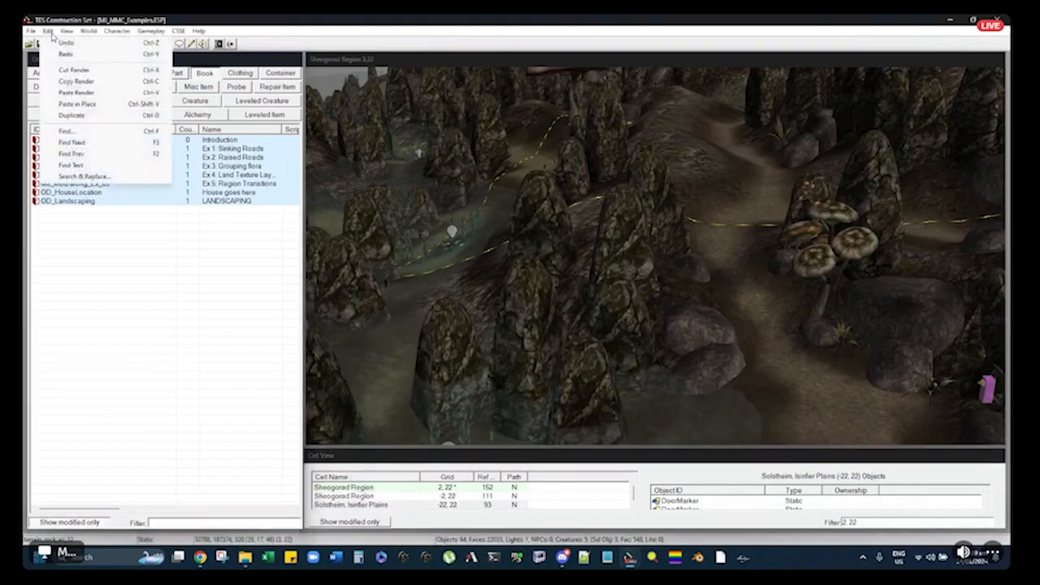
left_click(96, 311)
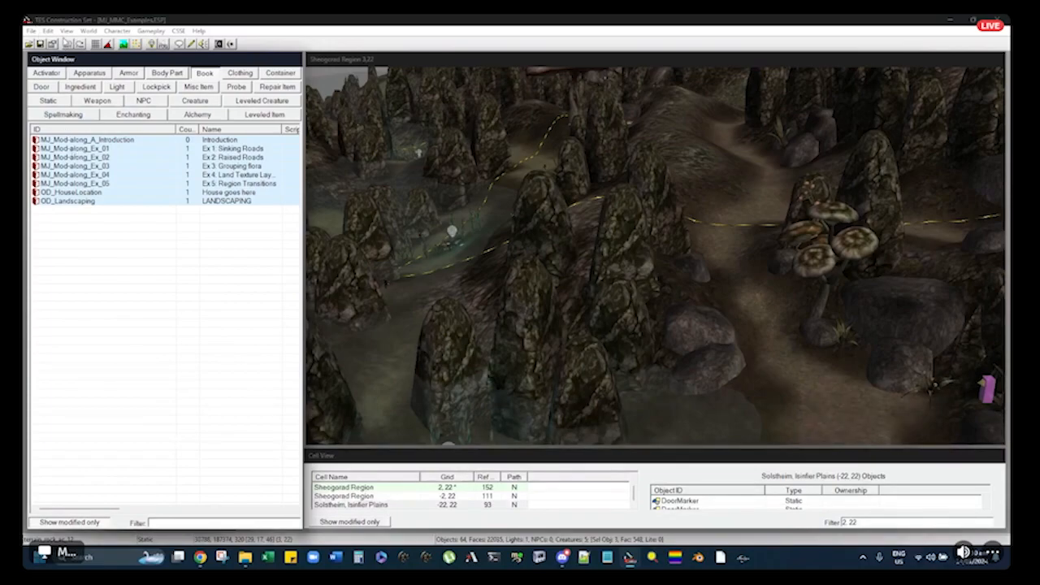
left_click(48, 31)
left_click(74, 131)
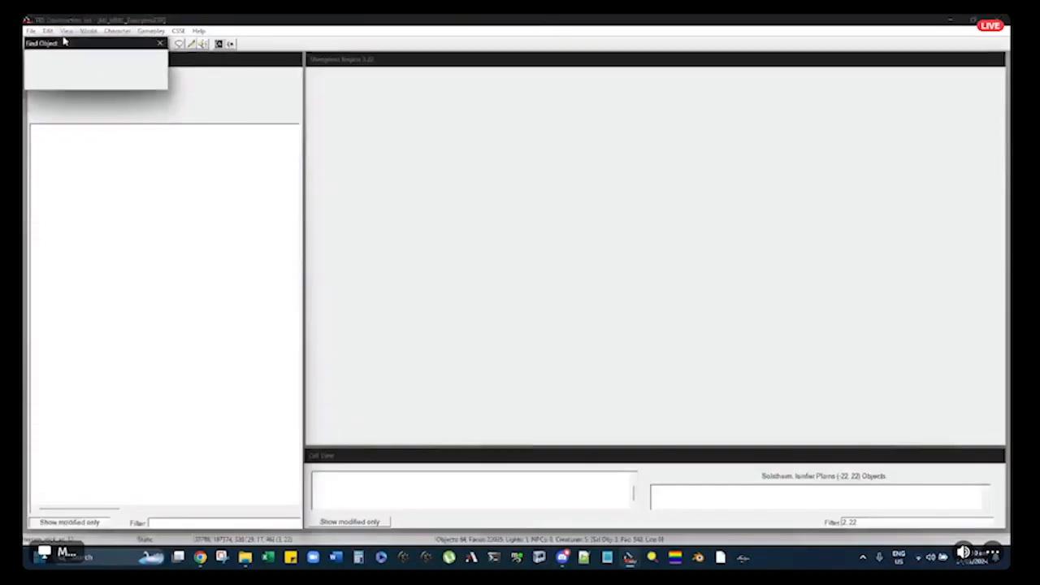
key("Down")
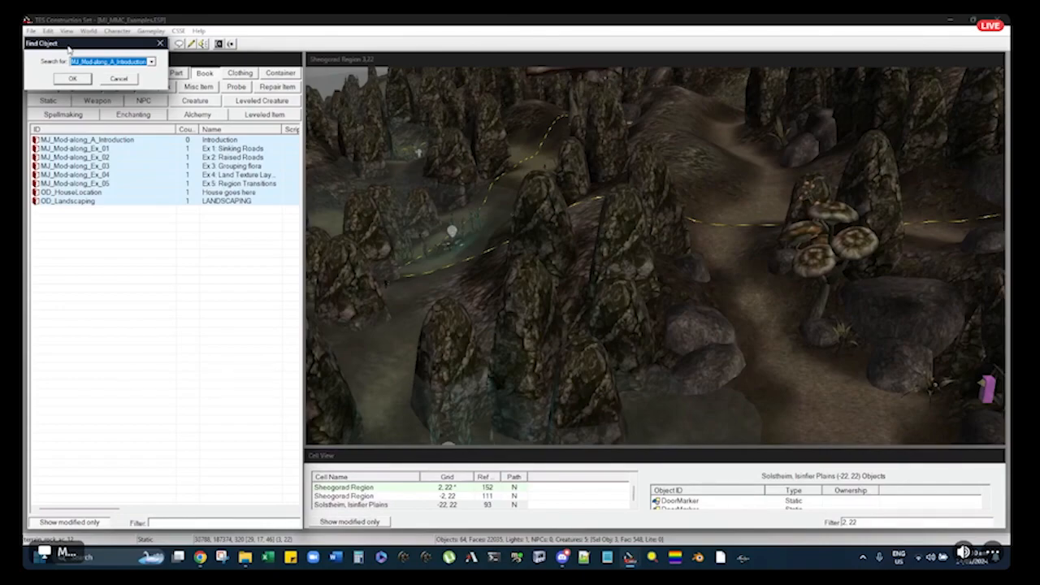
key("Down")
left_click(72, 78)
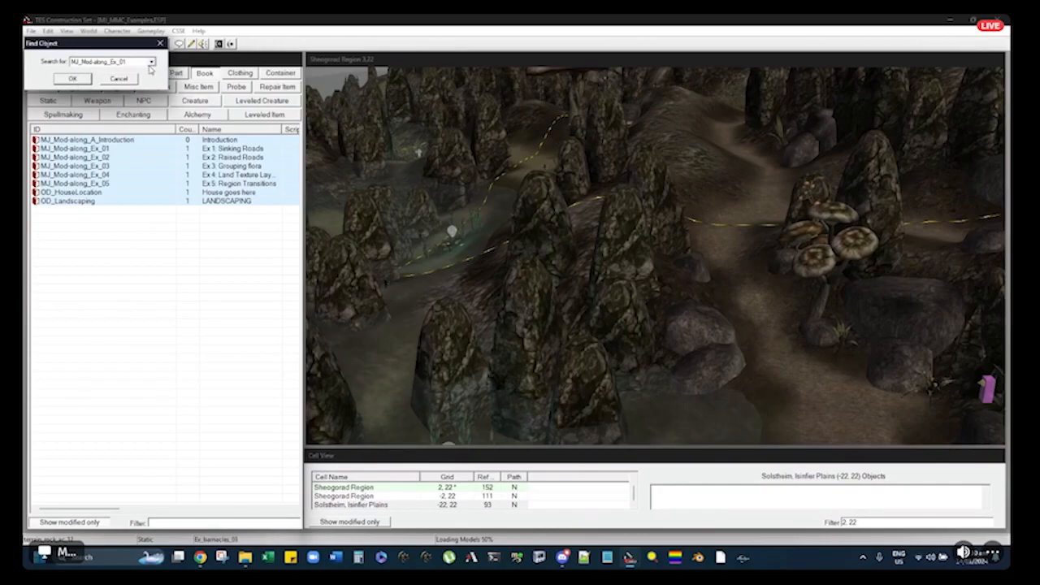
left_click(73, 79)
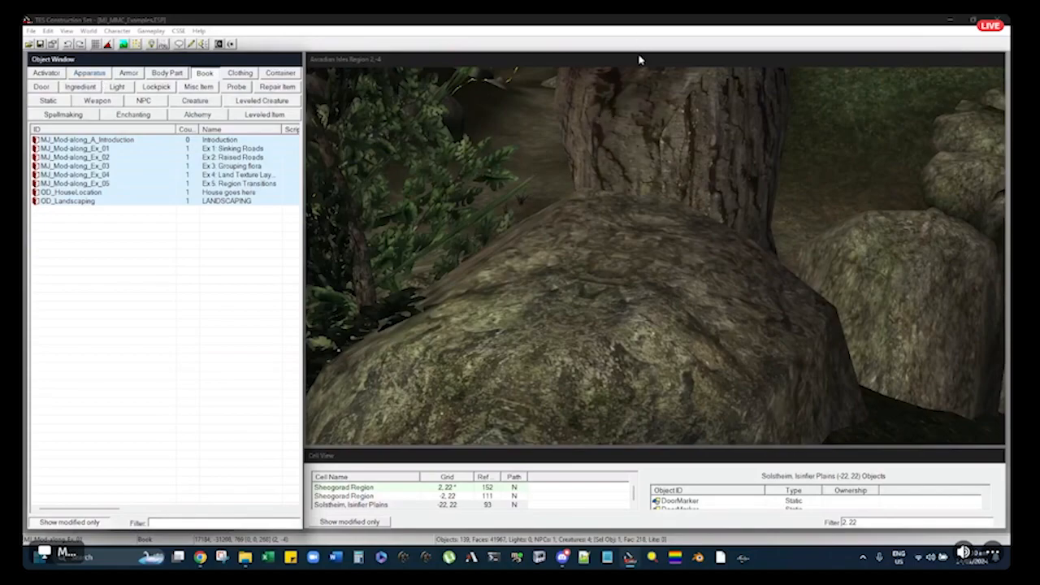
Frame the note marker on the Ascadian Isles road and open its Ex 1: Sinking Roads note
left_click(639, 61)
key("shift")
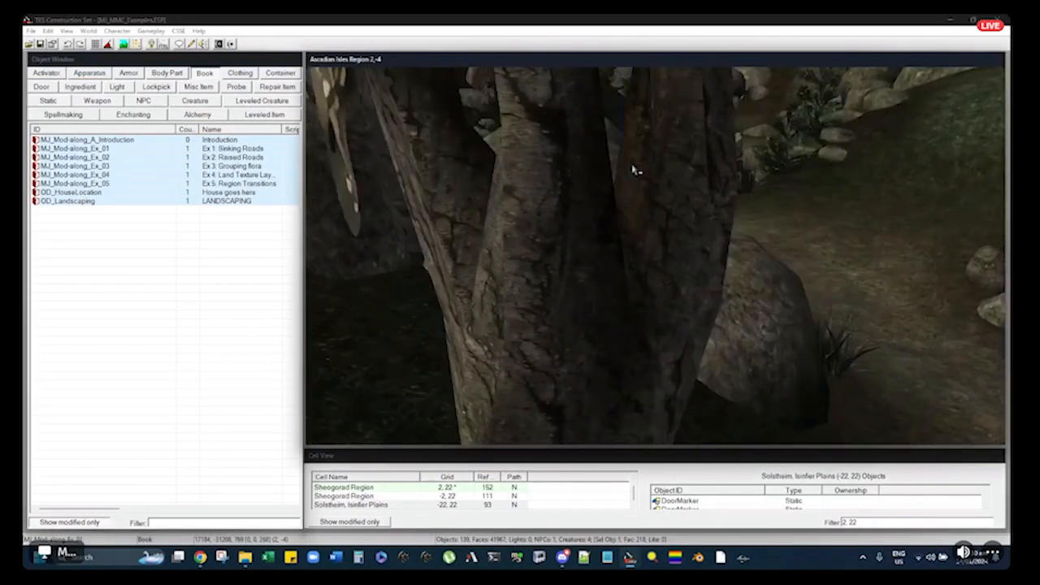
key("shift")
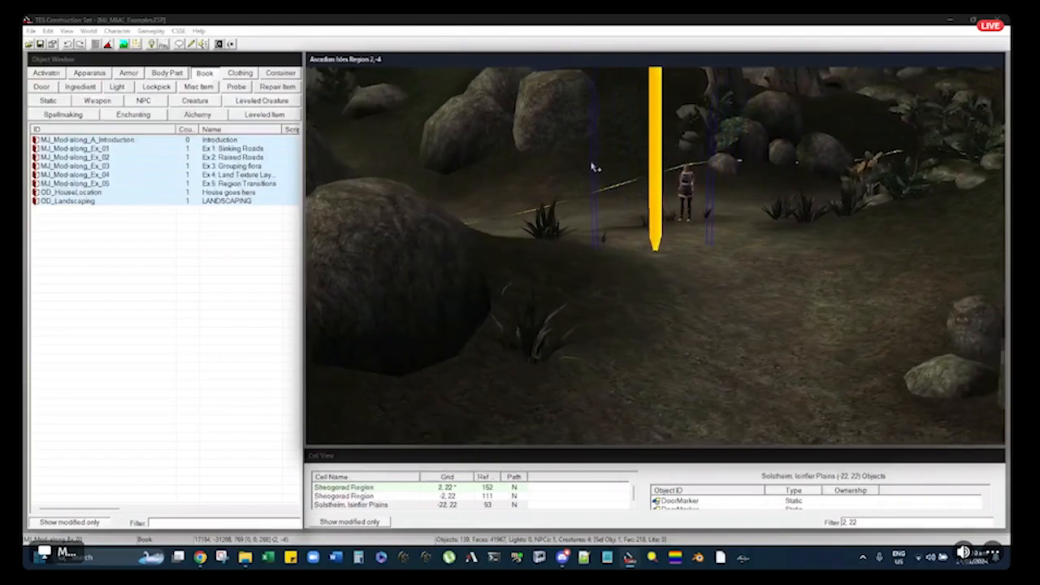
key("shift")
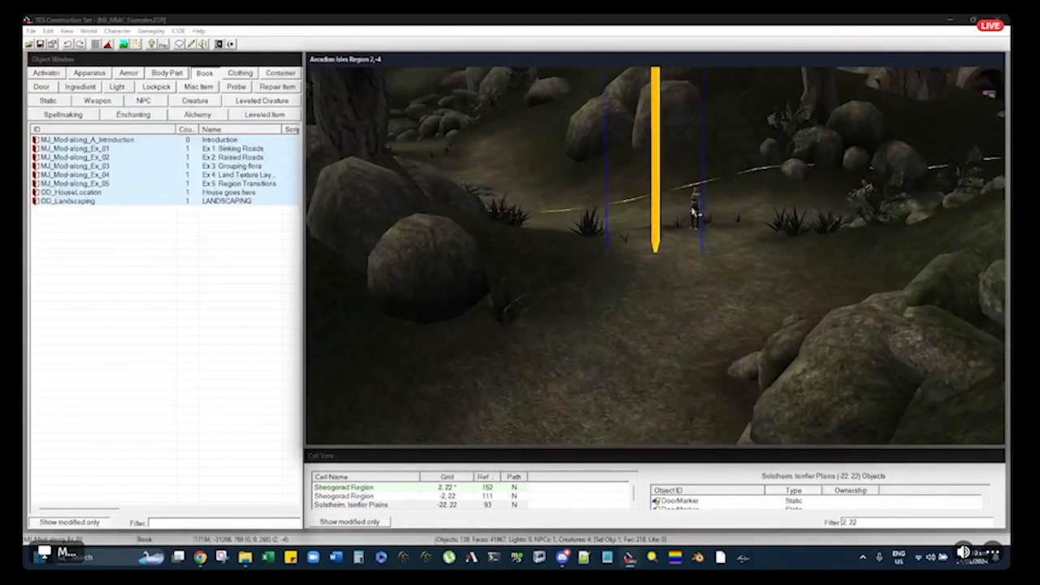
key("shift")
key("shift")
key("shift")
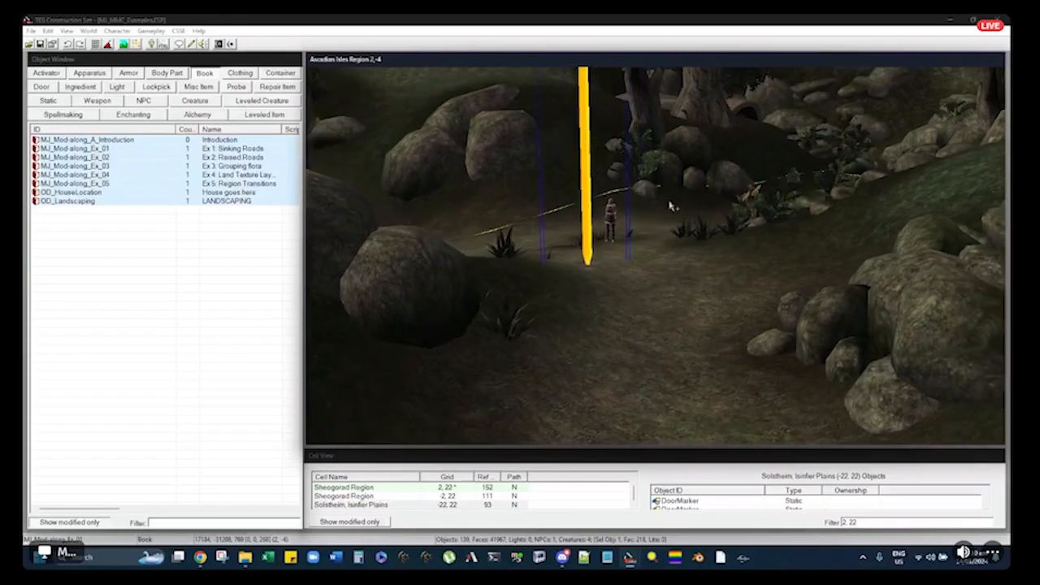
middle_click_drag(642, 205, 653, 190)
scroll(652, 194, "down", 2)
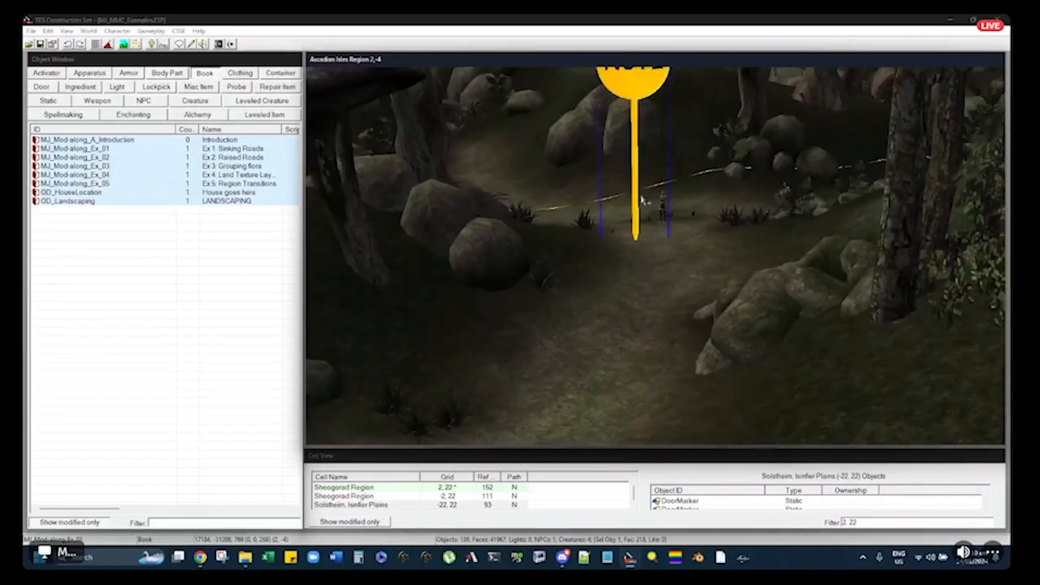
middle_click_drag(604, 212, 631, 220)
key("shift")
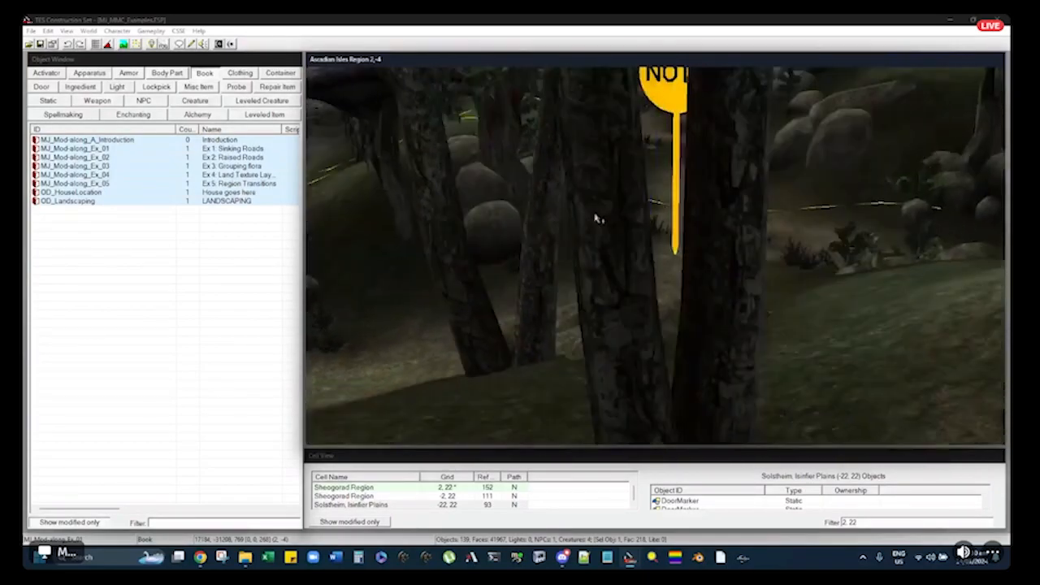
middle_click_drag(580, 220, 549, 227)
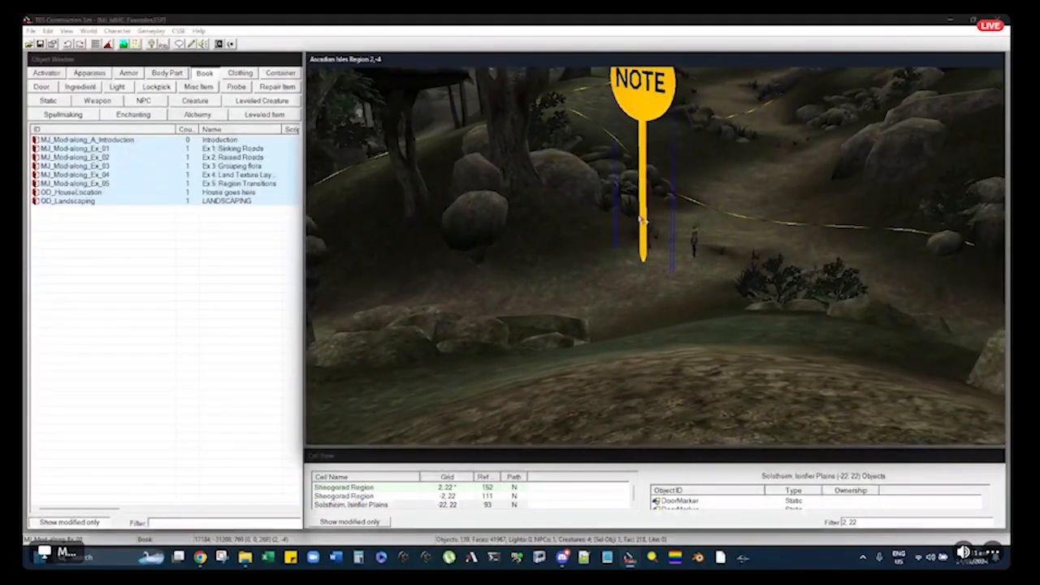
double_click(651, 98)
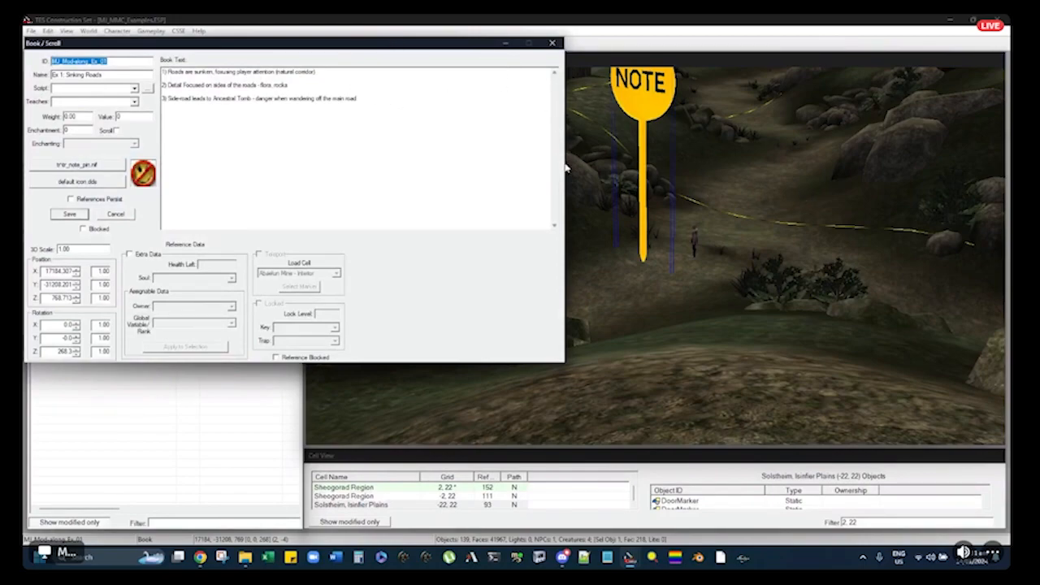
Examine the sunken road beyond the note marker as a natural corridor between the hills
left_click(755, 61)
scroll(706, 165, "up", 4)
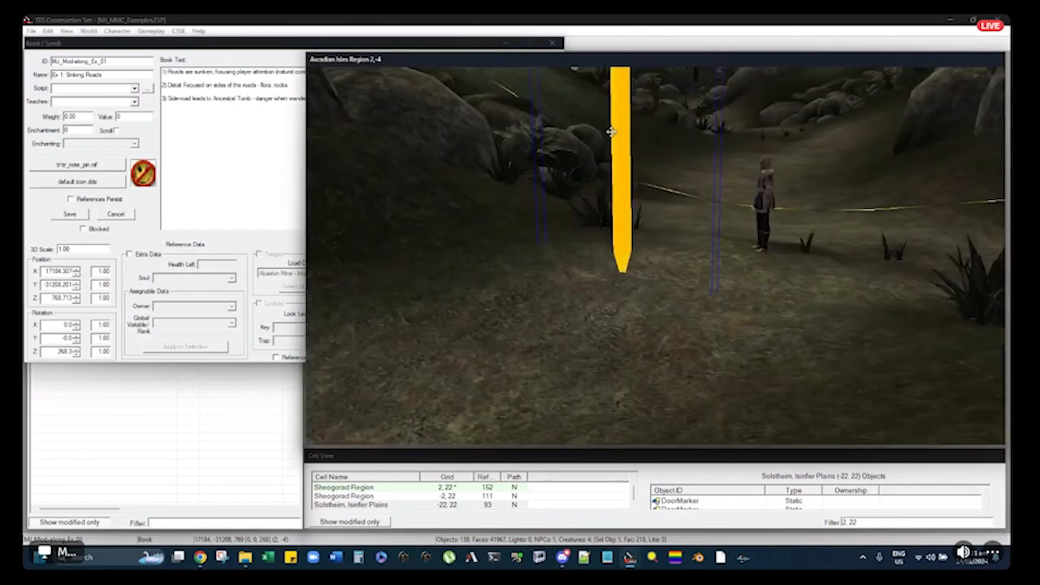
middle_click_drag(689, 125, 617, 174)
scroll(617, 172, "up", 4)
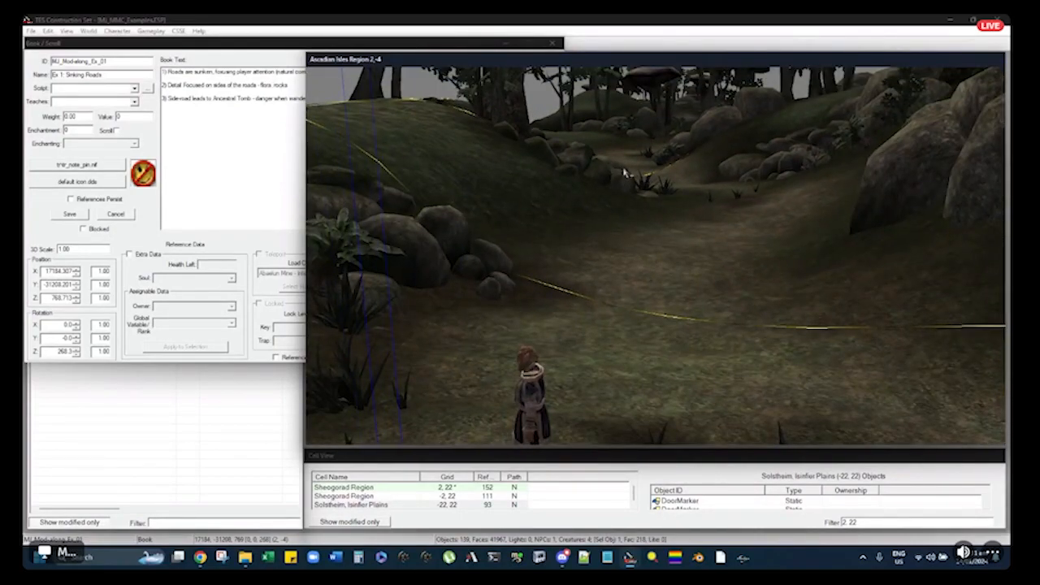
mouse_move(625, 172)
middle_mouse_down()
mouse_move(611, 187)
mouse_move(641, 185)
mouse_move(564, 177)
middle_mouse_up()
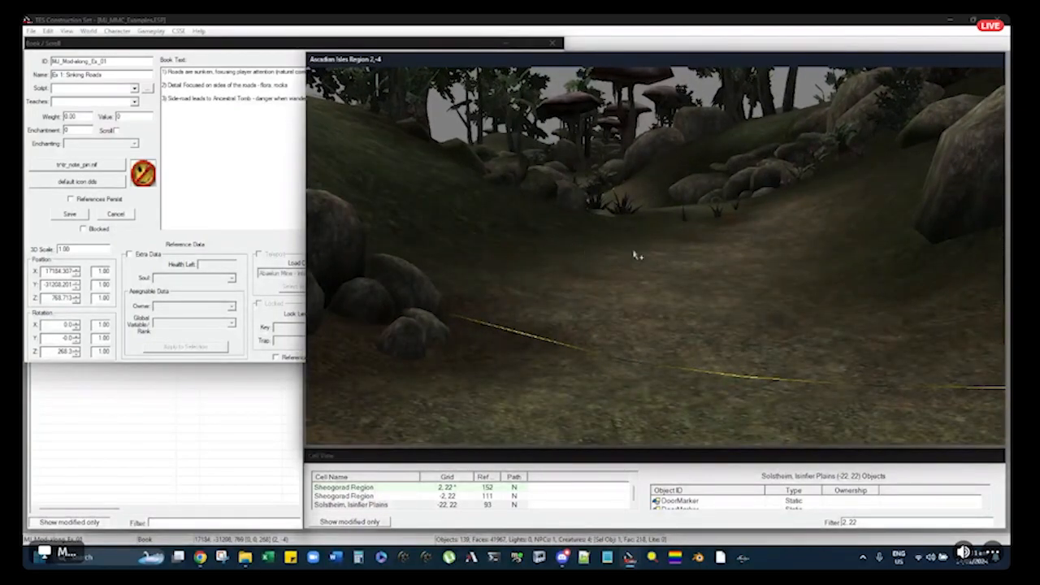
middle_click_drag(635, 224, 650, 221)
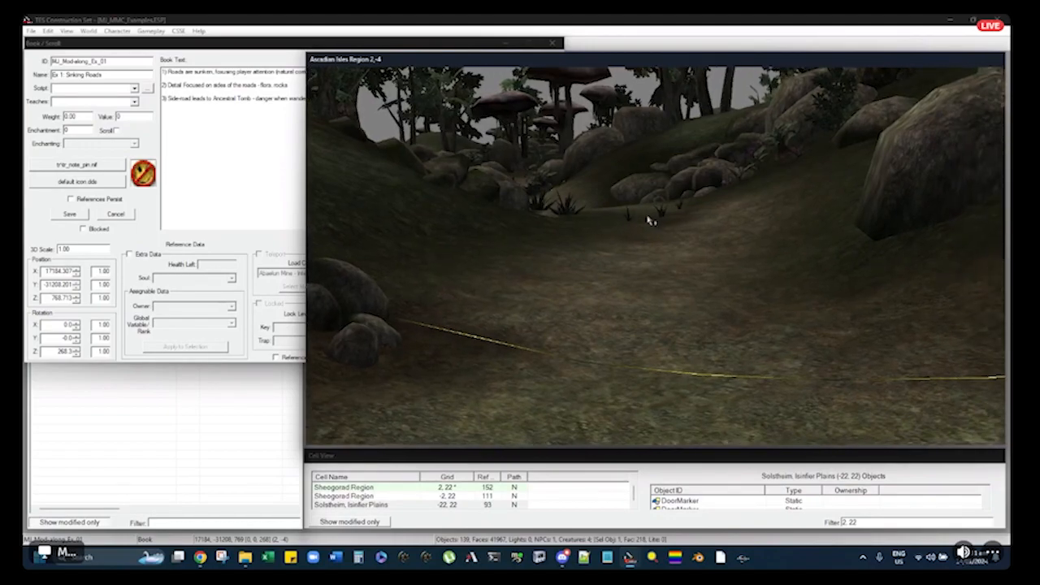
Bring the Sinking Roads note forward to reread it, and examine the banks, rocks and flora along the road's sides
left_click(418, 47)
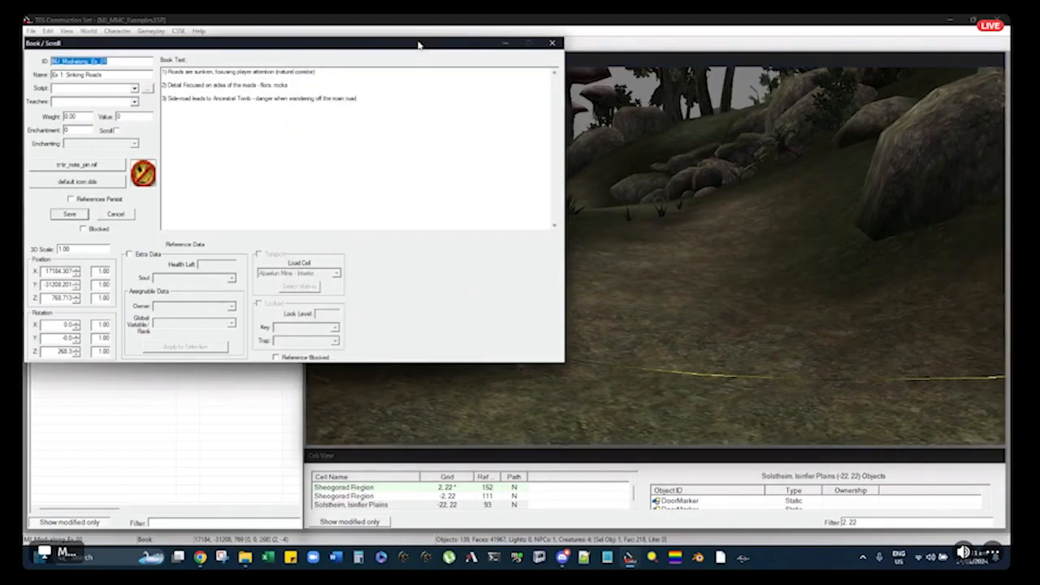
left_click(610, 61)
mouse_move(586, 218)
middle_mouse_down()
mouse_move(622, 223)
mouse_move(645, 195)
mouse_move(656, 209)
mouse_move(643, 221)
mouse_move(592, 225)
middle_mouse_up()
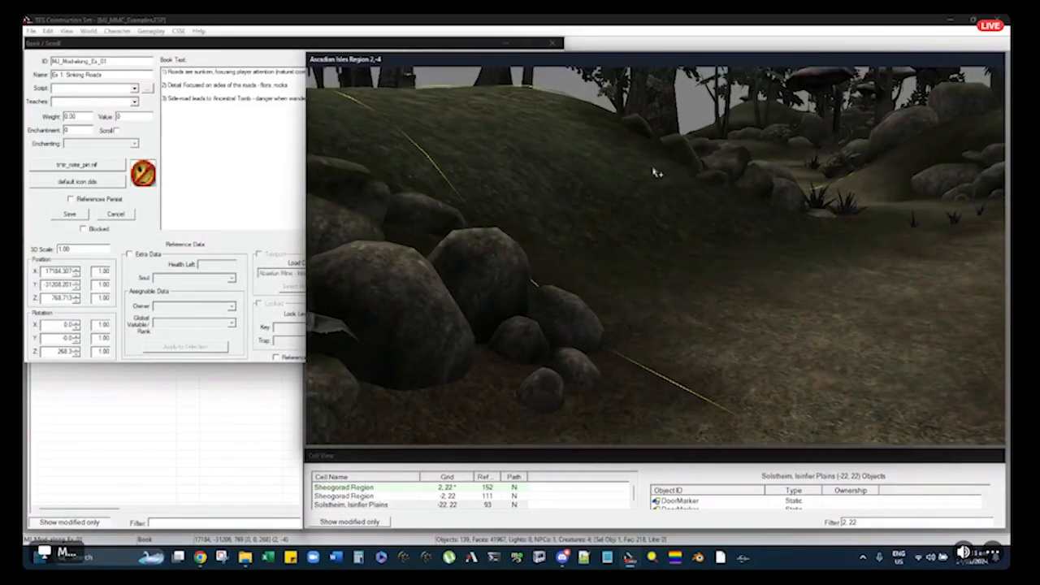
middle_click_drag(761, 202, 825, 180)
middle_click_drag(772, 205, 770, 211)
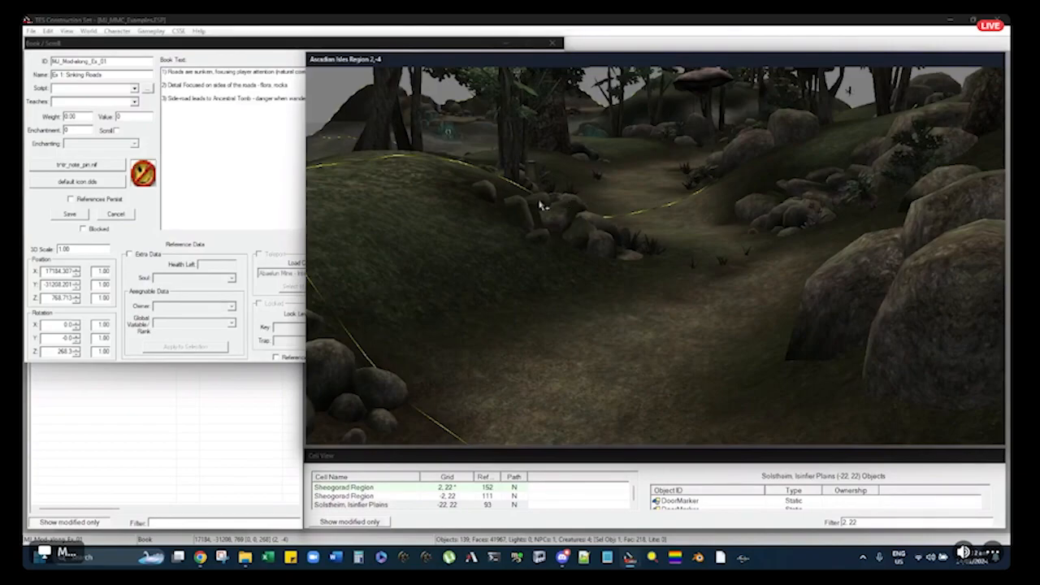
mouse_move(532, 211)
middle_mouse_down()
mouse_move(588, 162)
mouse_move(563, 213)
middle_mouse_up()
scroll(593, 162, "up", 8)
middle_click_drag(731, 146, 687, 179)
scroll(687, 179, "up", 5)
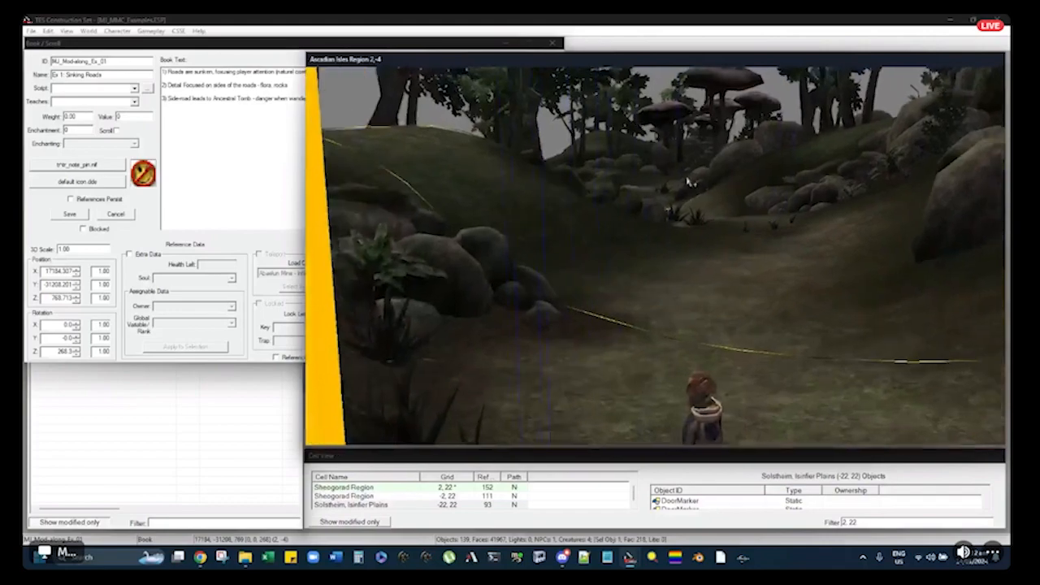
scroll(682, 190, "up", 6)
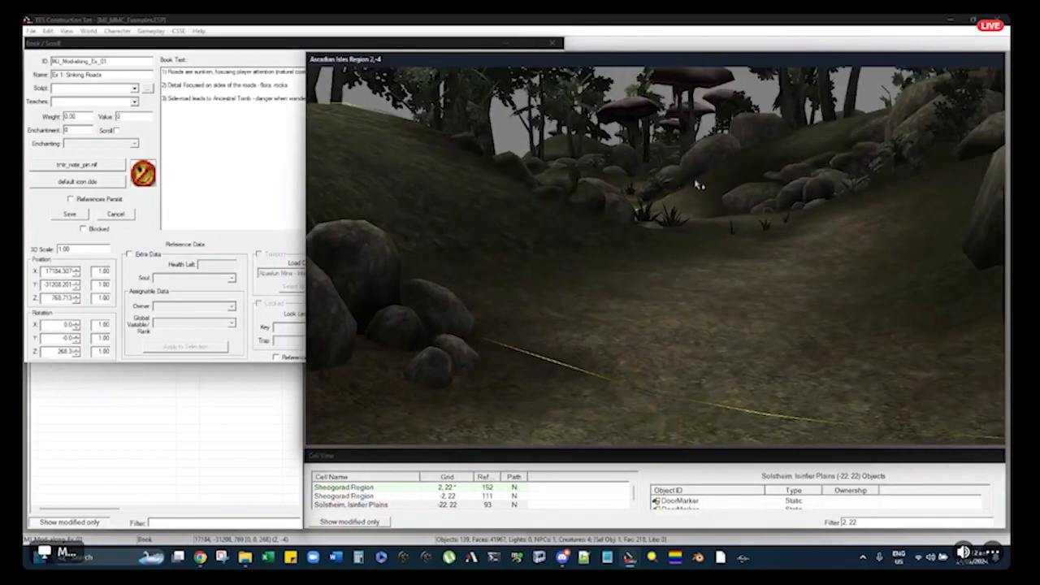
scroll(654, 203, "up", 5)
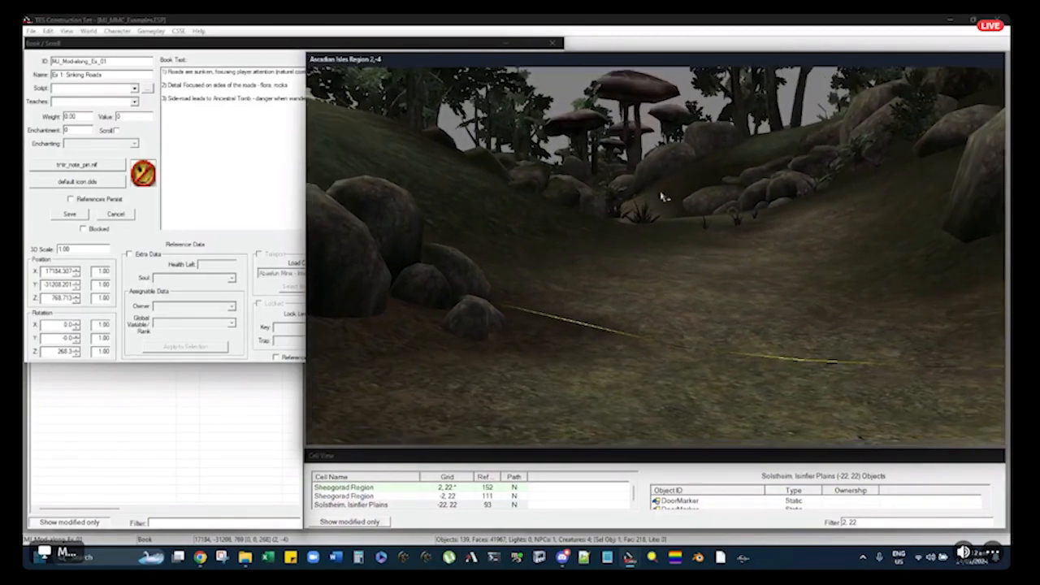
scroll(651, 212, "up", 3)
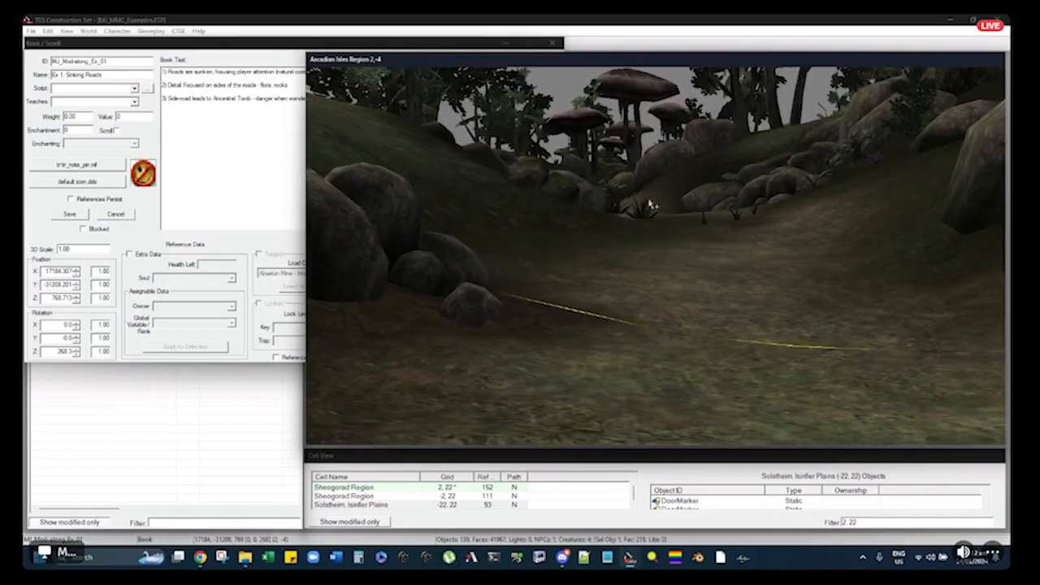
scroll(650, 205, "up", 4)
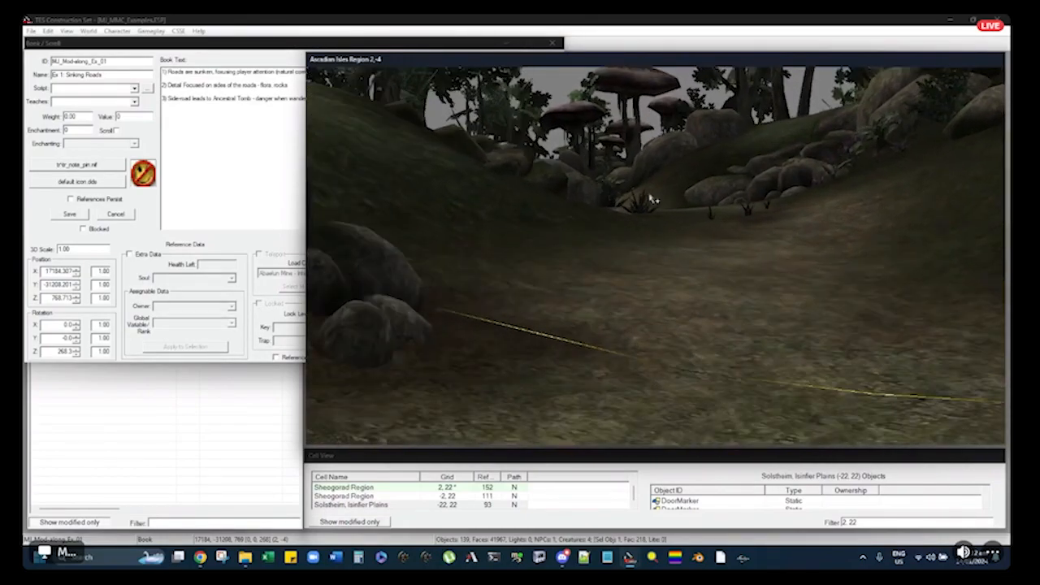
mouse_move(626, 216)
middle_mouse_down("shift")
mouse_move(615, 213)
mouse_move(626, 214)
middle_mouse_up("shift")
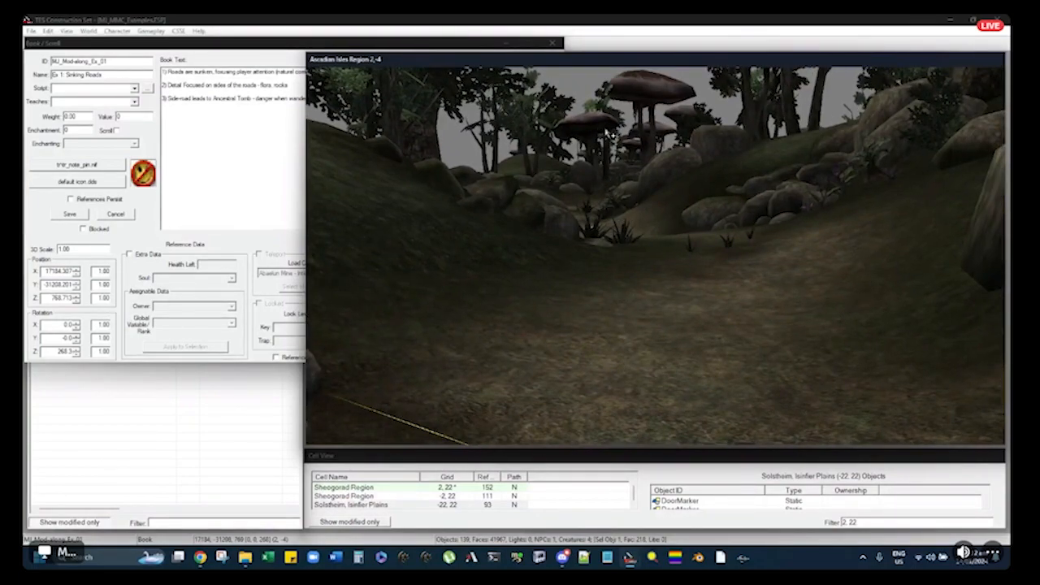
Examine the sunken road's grassy banks and boulders, and the terrain surrounding its note marker
middle_click_drag(609, 169, 635, 182, "shift")
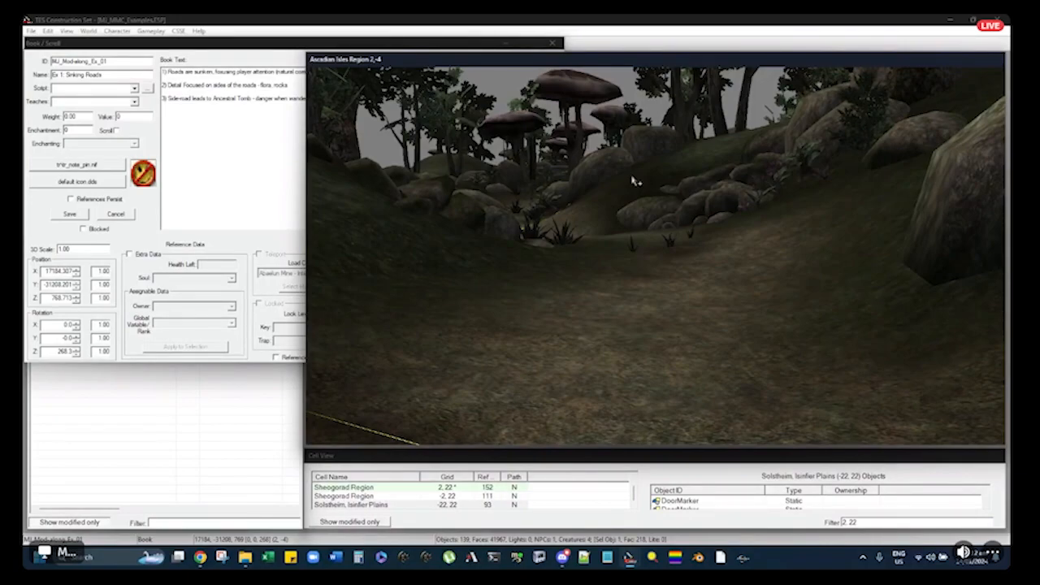
left_click(722, 214)
middle_click_drag(721, 214, 726, 217, "shift")
scroll(727, 218, "down", 5)
mouse_move(733, 255)
middle_mouse_down("shift")
mouse_move(680, 233)
mouse_move(671, 295)
mouse_move(606, 288)
mouse_move(693, 274)
mouse_move(756, 282)
middle_mouse_up("shift")
scroll(687, 231, "up", 3)
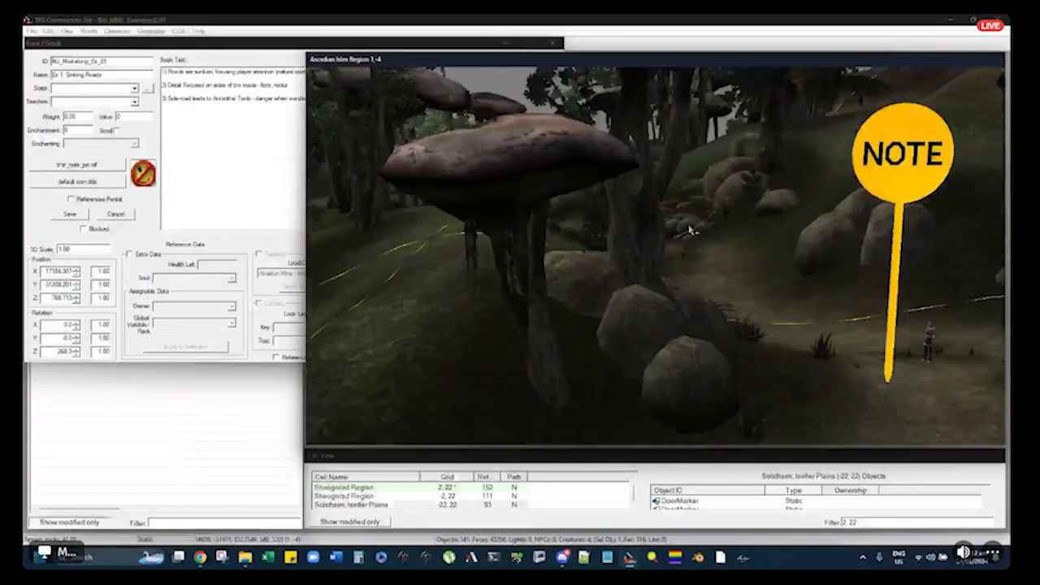
scroll(670, 293, "down", 3)
scroll(672, 291, "up", 3)
Examine the side-road area beyond the note marker, including the rocks, flora and hillside opening near the main road
middle_click_drag(533, 277, 619, 272, "shift")
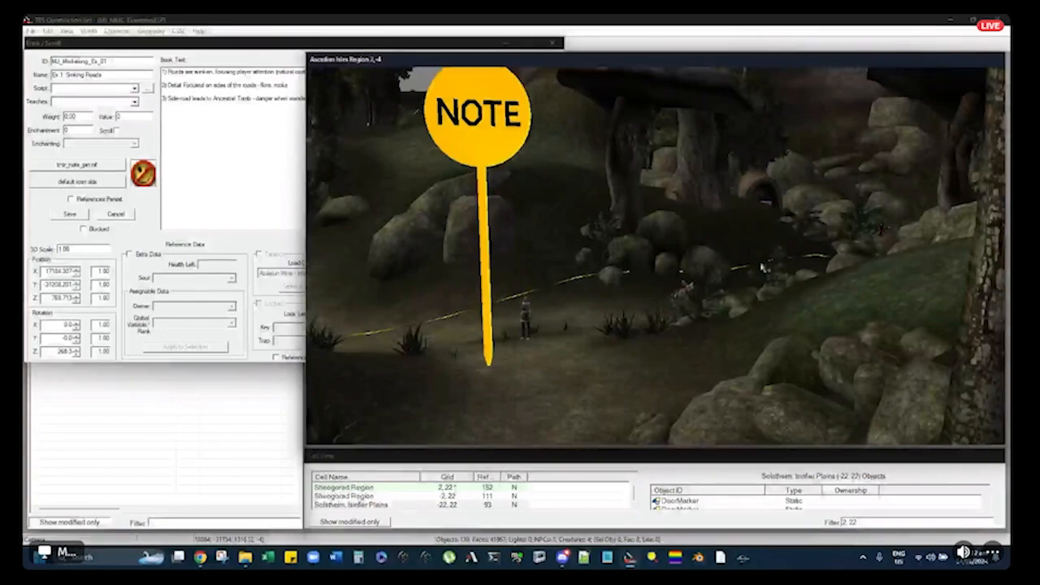
left_click(593, 262)
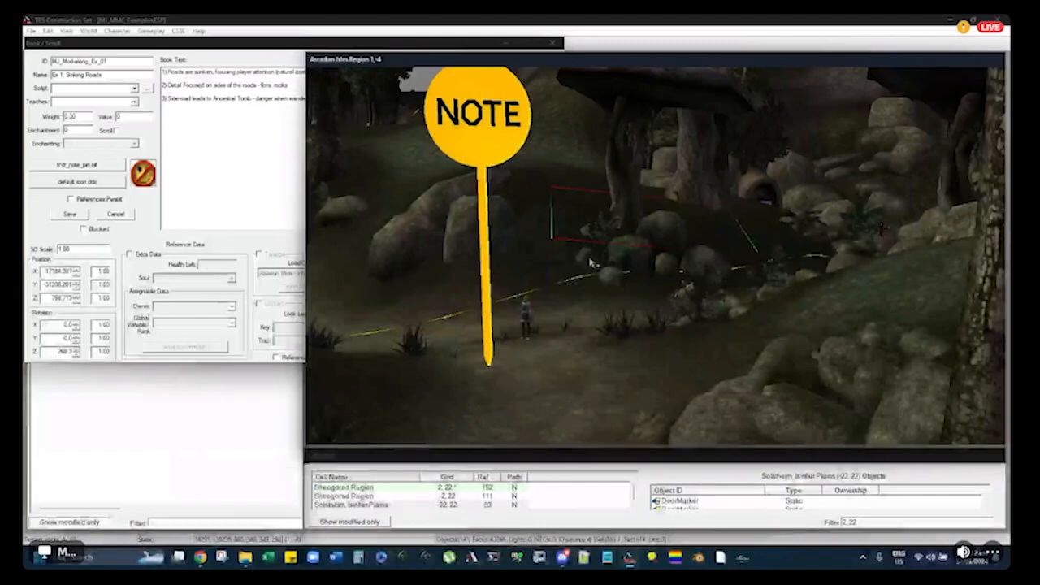
left_click(499, 190)
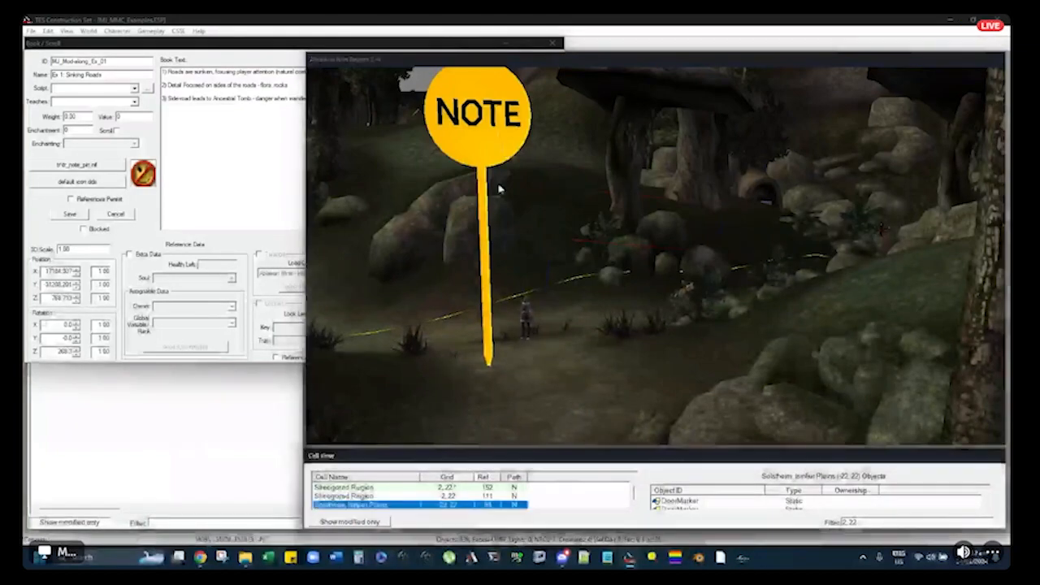
left_click(488, 165)
mouse_move(488, 165)
middle_mouse_down("shift")
mouse_move(585, 186)
mouse_move(478, 244)
mouse_move(488, 117)
middle_mouse_up("shift")
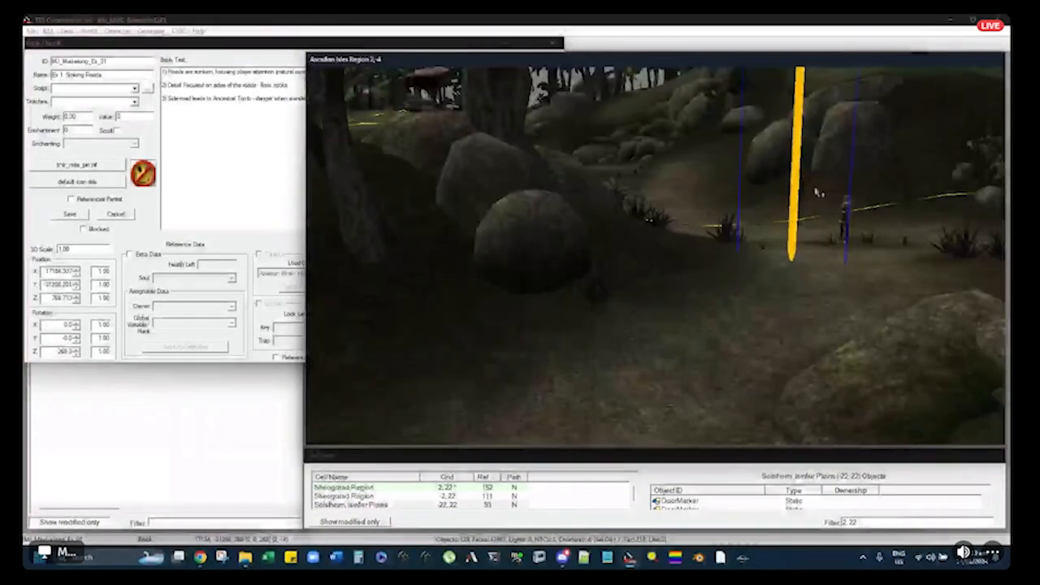
left_click(685, 163)
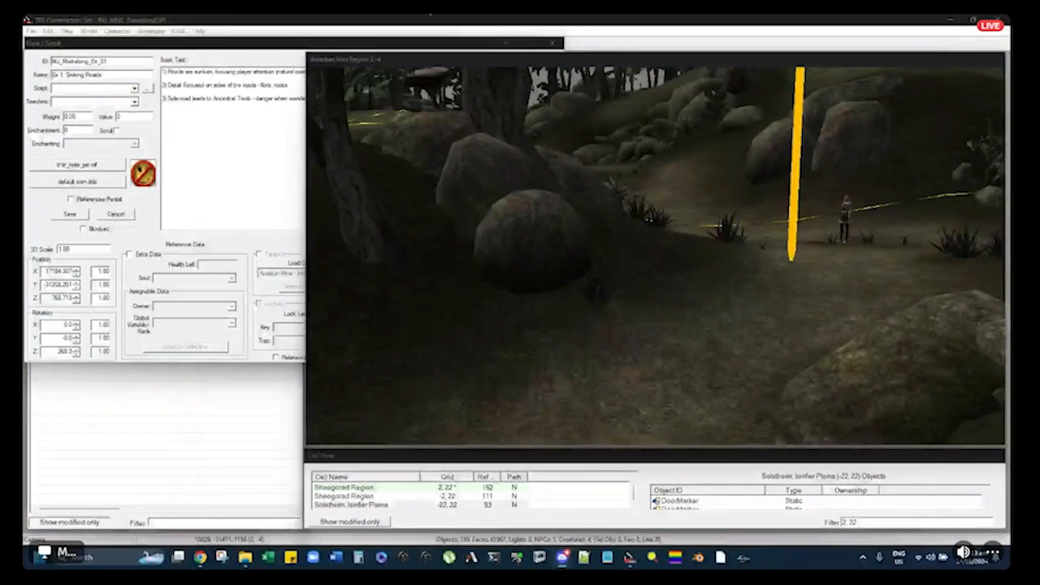
Close the Sinking Roads note, and view the Ex 2: Raised Roads note from the book list before closing it too
left_click(553, 45)
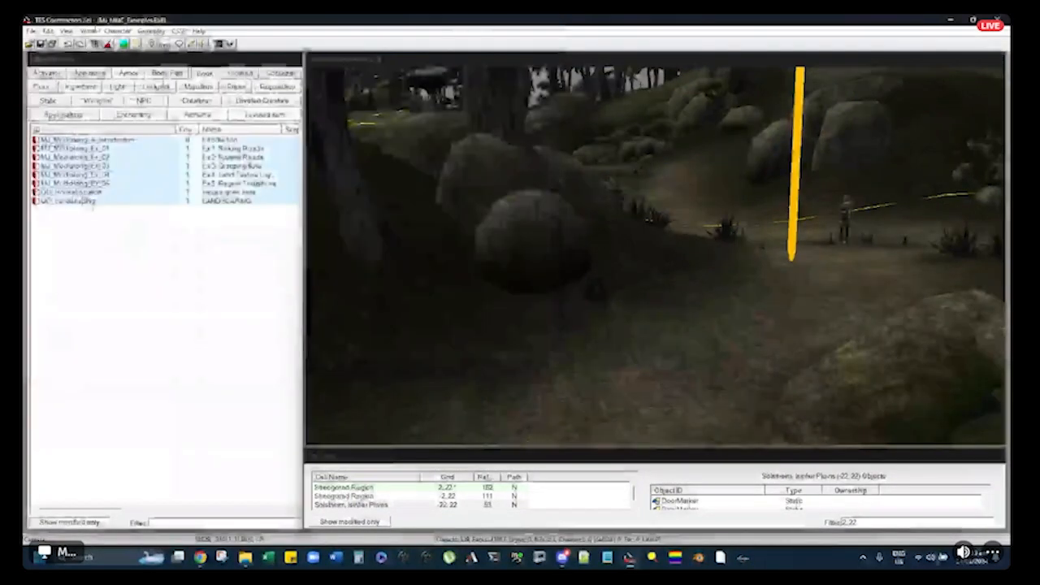
left_click(48, 31)
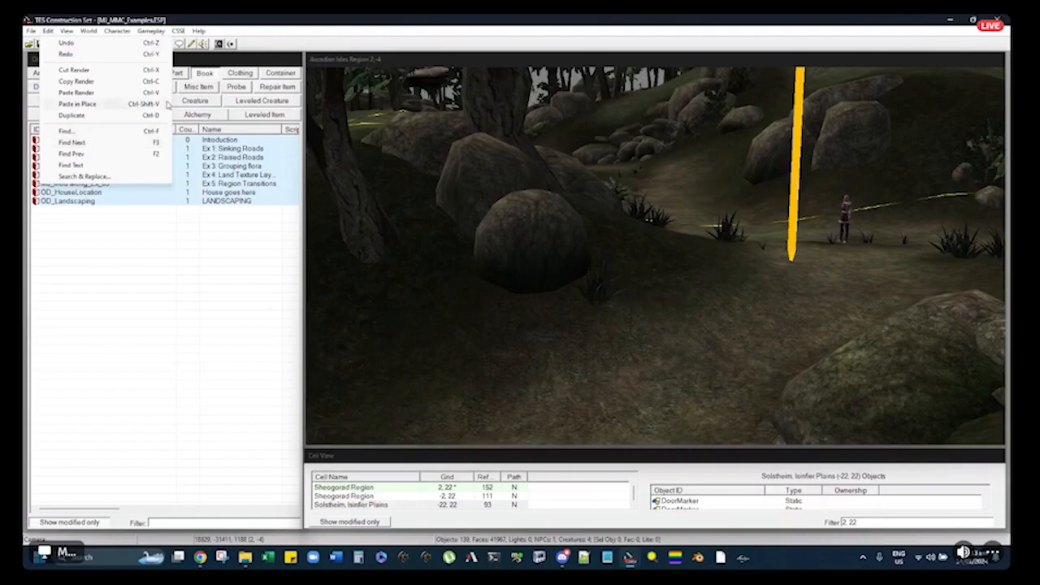
left_click(172, 65)
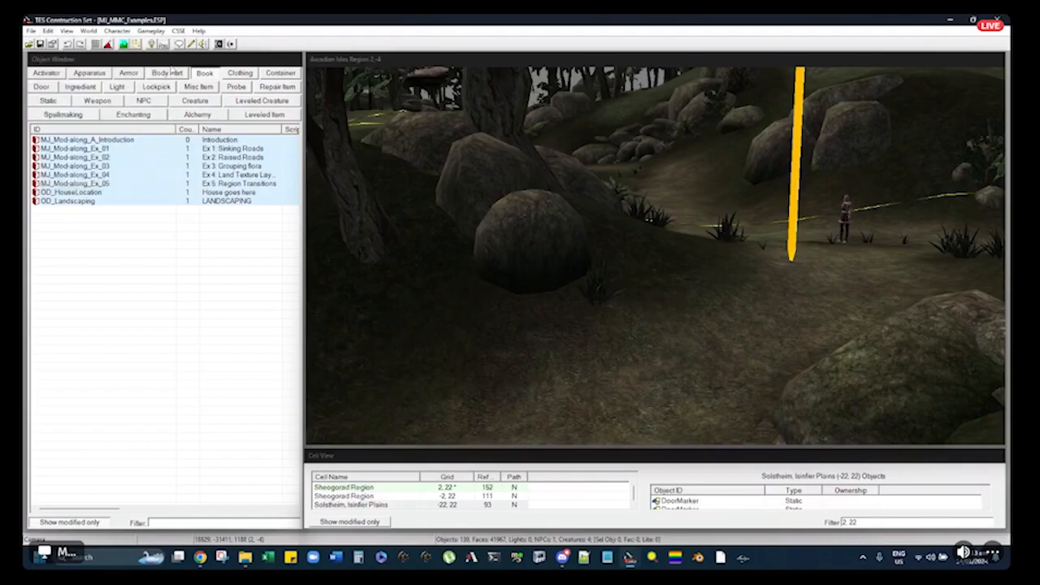
double_click(81, 157)
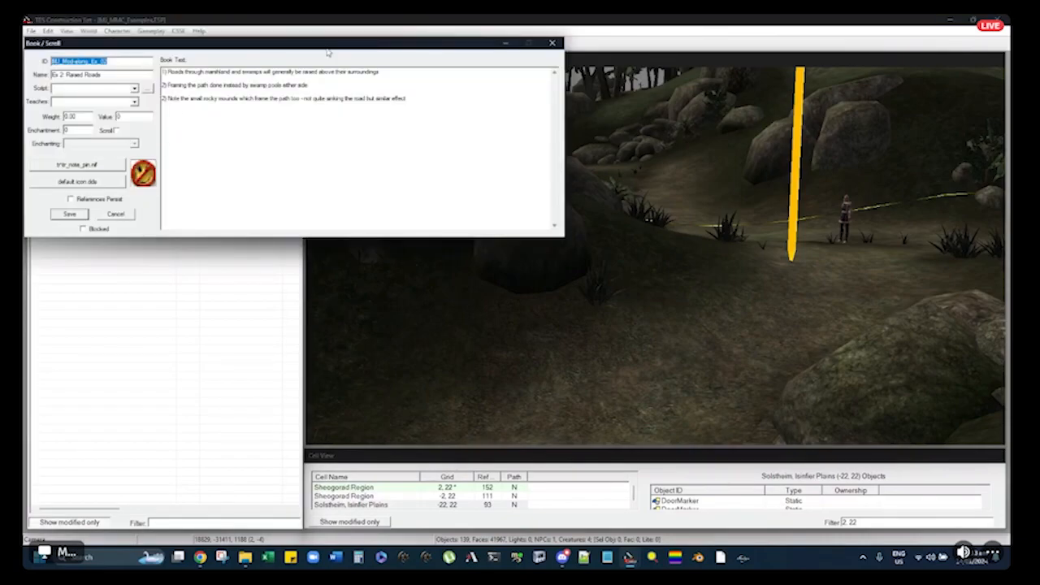
left_click(553, 42)
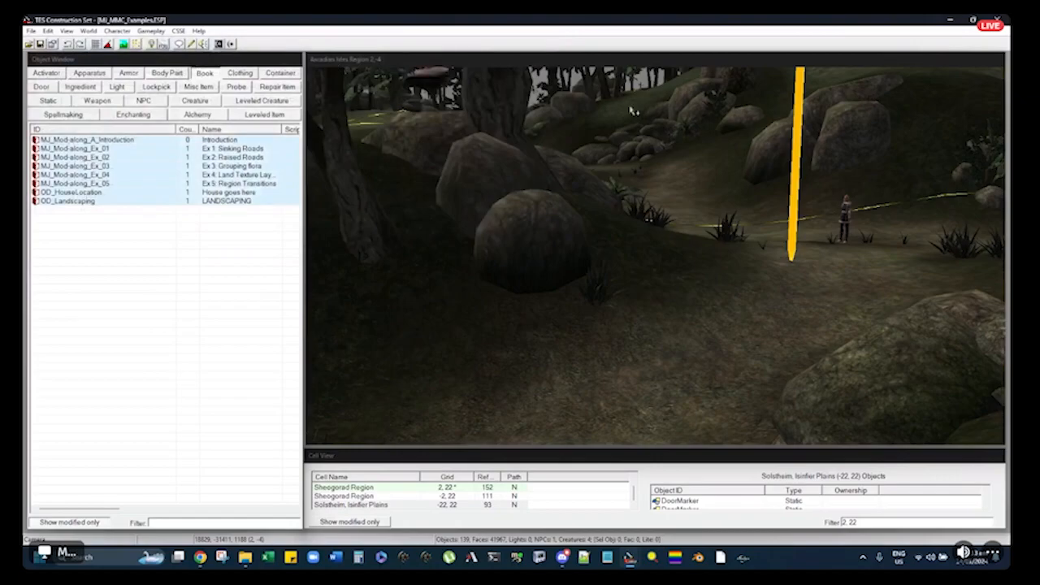
Frame the full note marker on the Ascadian Isles road and open its Ex 1: Sinking Roads note over the render view
left_click(799, 127)
mouse_move(795, 116)
middle_mouse_down()
mouse_move(761, 172)
mouse_move(738, 255)
middle_mouse_up()
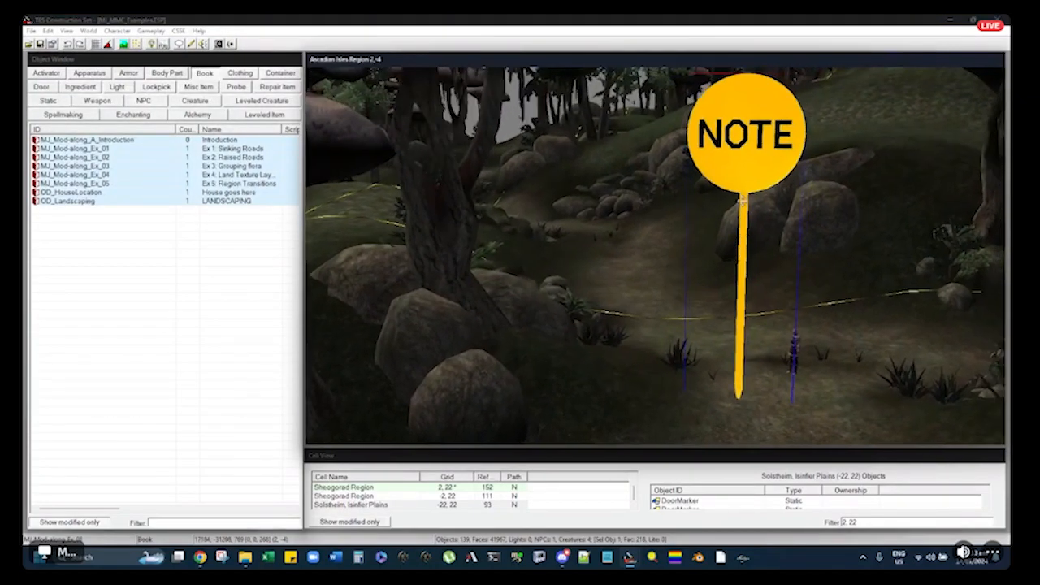
double_click(755, 134)
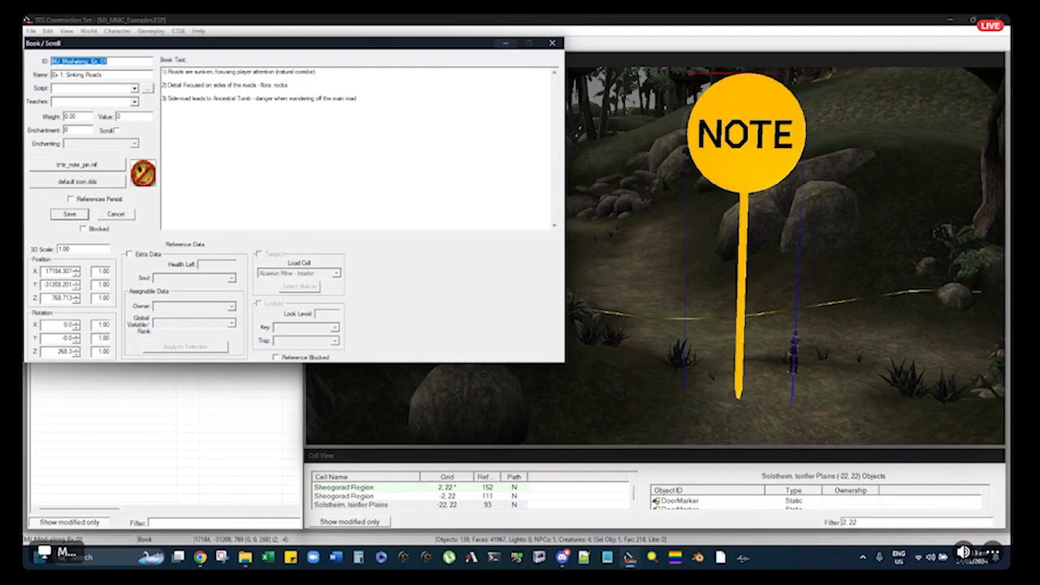
left_click_drag(379, 43, 619, 91)
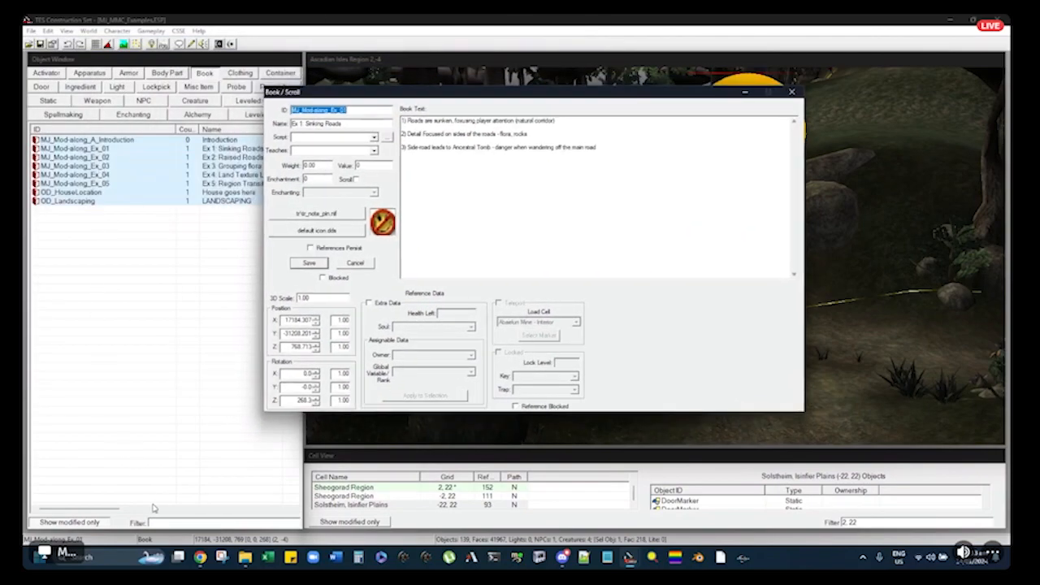
Filter the book list by "notetose" and place a T_Aid_NoteToSelf marker on the slope beside the road, opening its note
left_click(69, 521)
type("notetose")
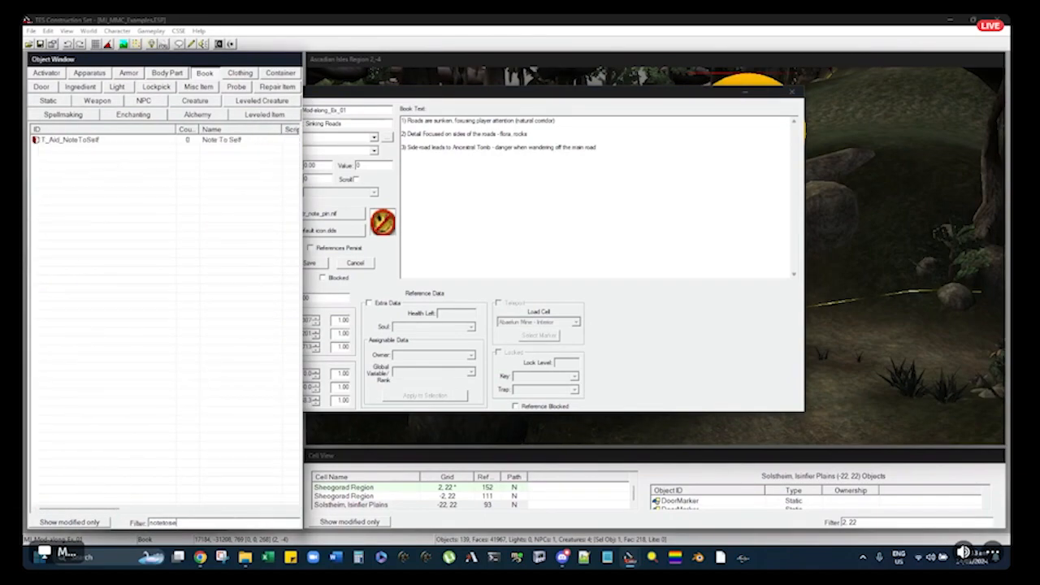
left_click(77, 141)
mouse_move(77, 142)
left_mouse_down()
mouse_move(846, 197)
mouse_move(870, 220)
mouse_move(870, 114)
mouse_move(866, 256)
left_mouse_up()
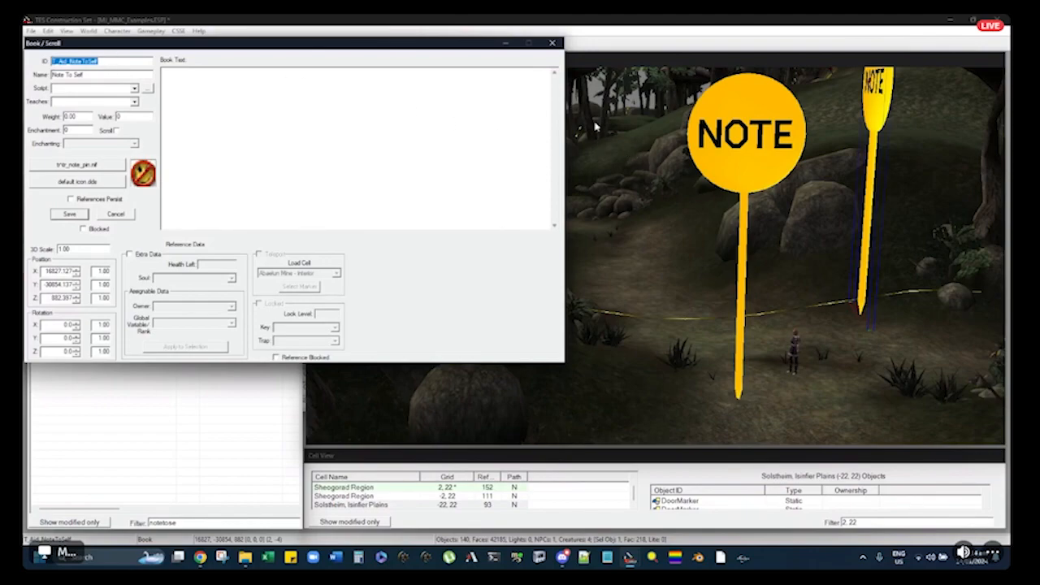
Close the blank Note To Self and delete its marker from the slope
key("Escape")
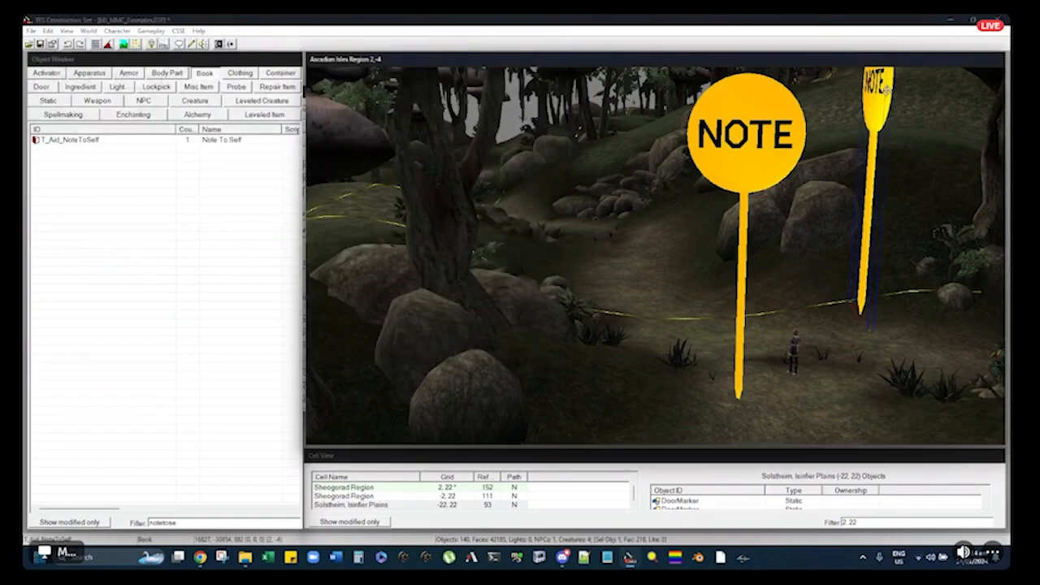
key("Delete")
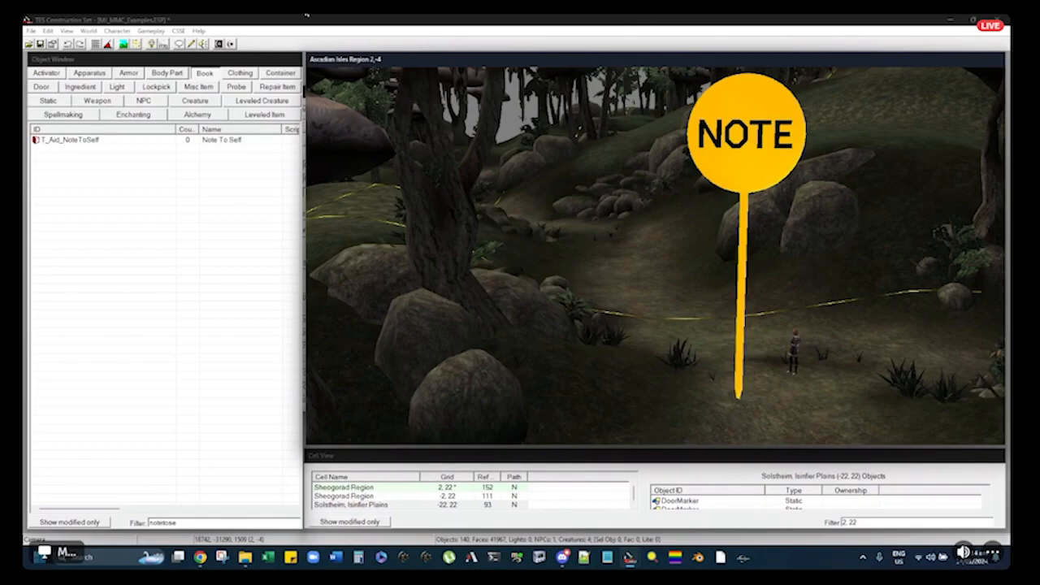
Find the object MJ_Mod-along_Ex_02 and load its location in the render view
left_click(32, 31)
mouse_move(48, 31)
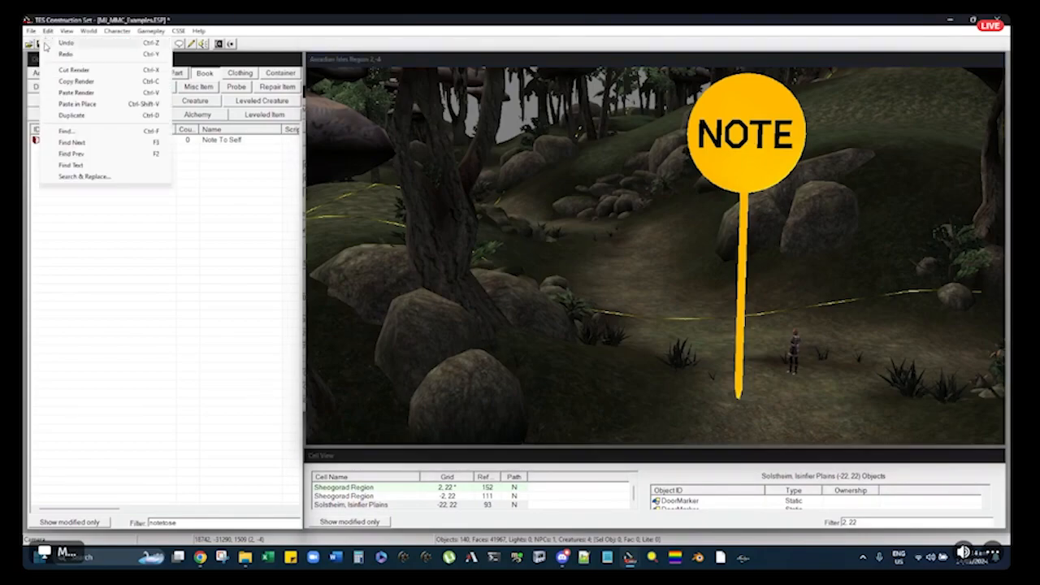
left_click(70, 131)
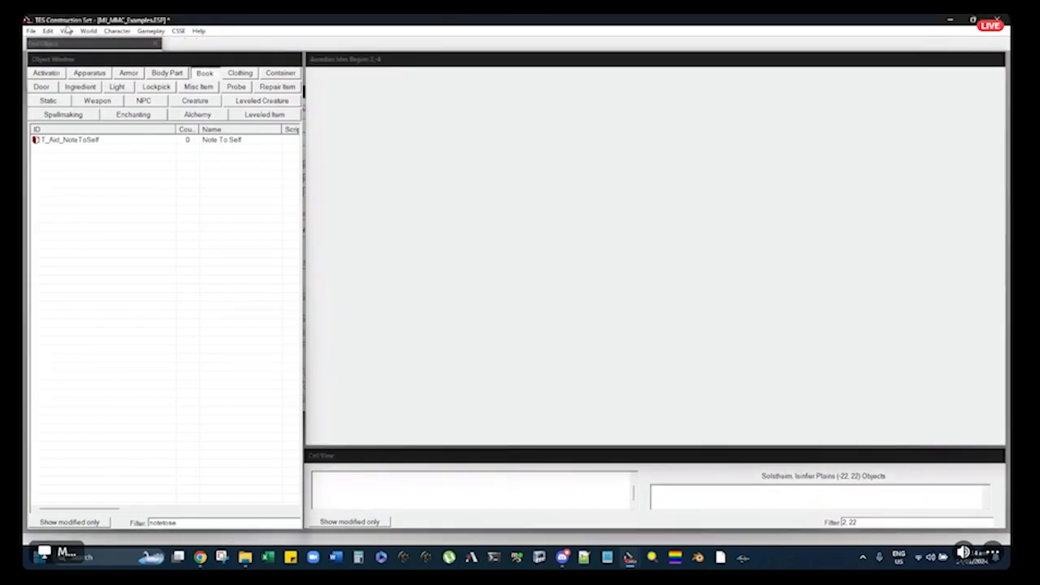
key("ctrl+f")
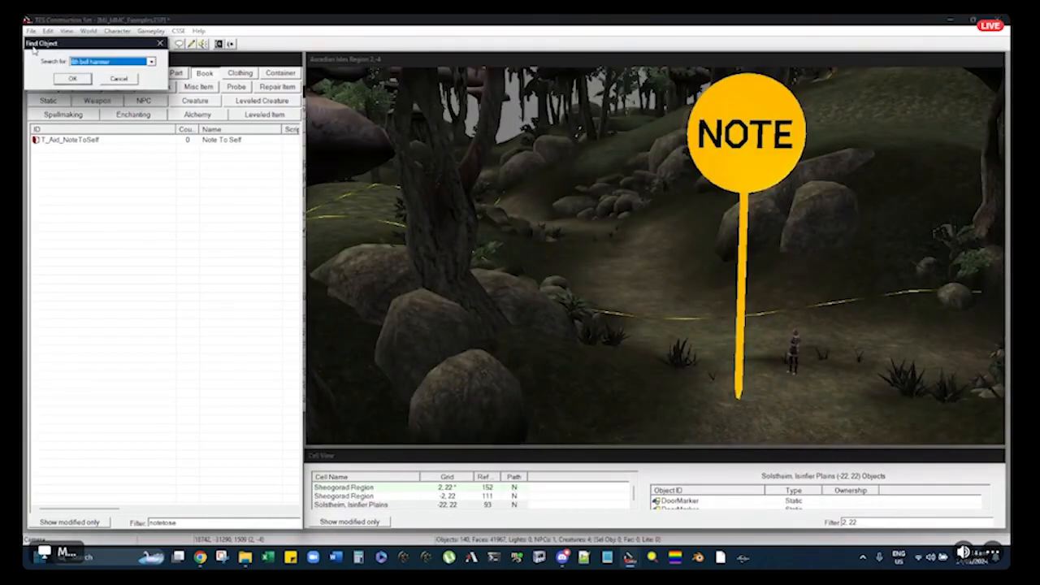
key("Down")
key("Down")
key("Down")
key("Return")
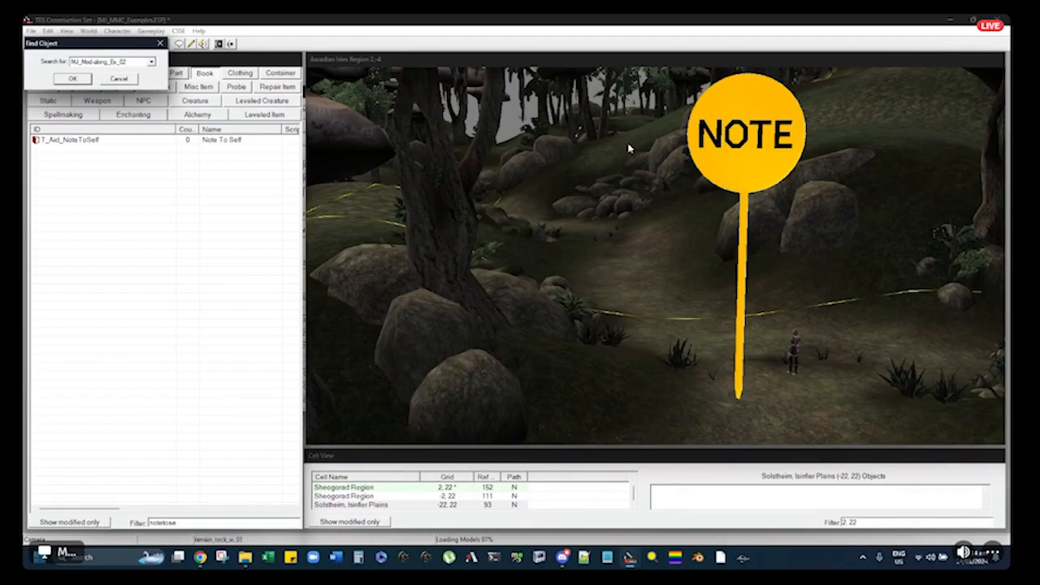
key("Return")
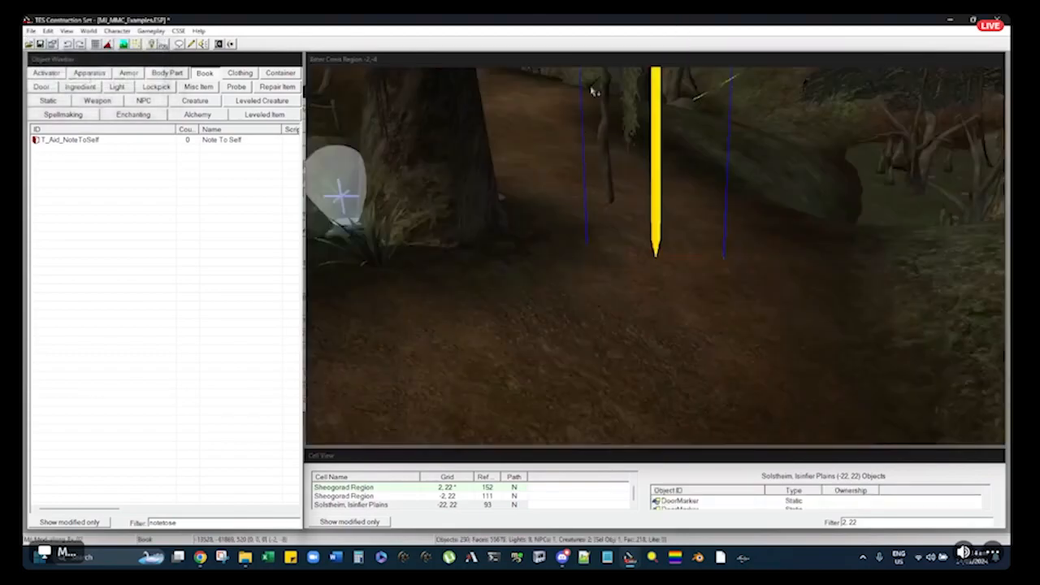
Examine the Bitter Coast road around the note marker from above, following its winding path between the swamp pools
mouse_move(552, 147)
middle_mouse_down()
mouse_move(613, 162)
mouse_move(524, 167)
mouse_move(566, 220)
mouse_move(591, 190)
mouse_move(587, 179)
mouse_move(504, 223)
mouse_move(596, 223)
mouse_move(603, 235)
mouse_move(691, 225)
middle_mouse_up()
middle_click_drag(587, 233, 671, 274)
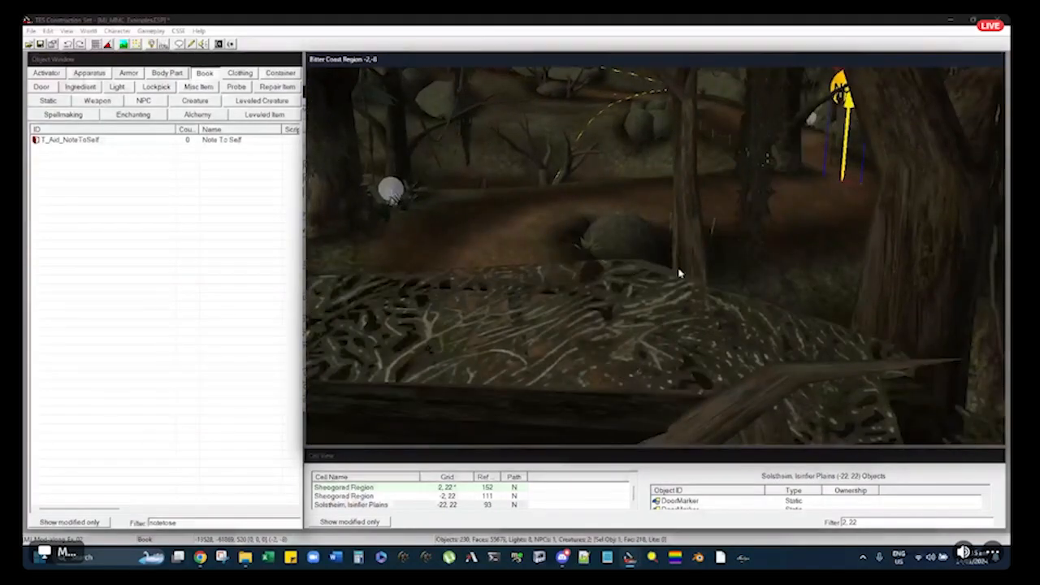
middle_click_drag(536, 213, 693, 193)
scroll(693, 194, "down", 10)
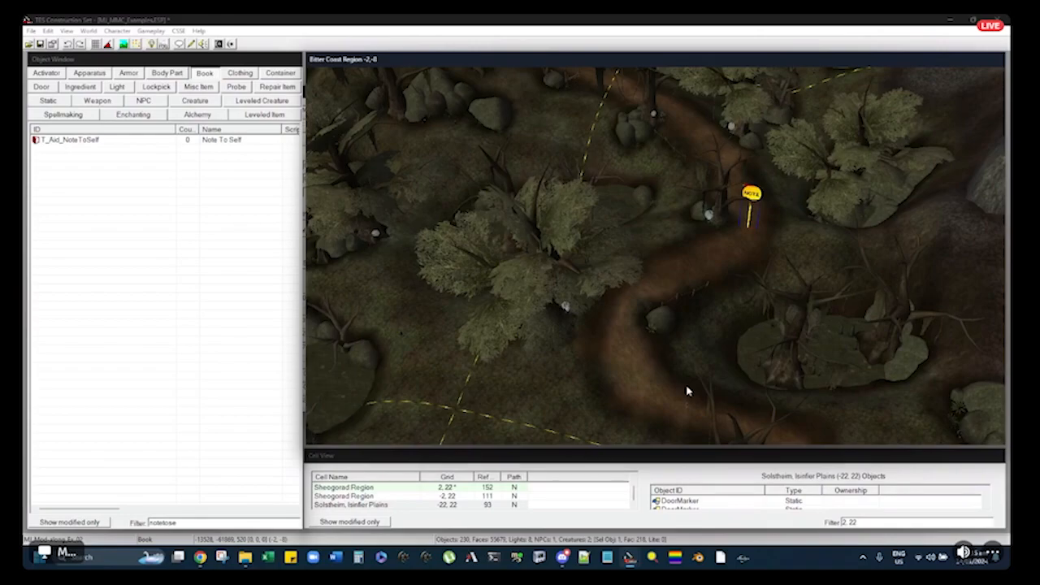
middle_click_drag(686, 391, 672, 342)
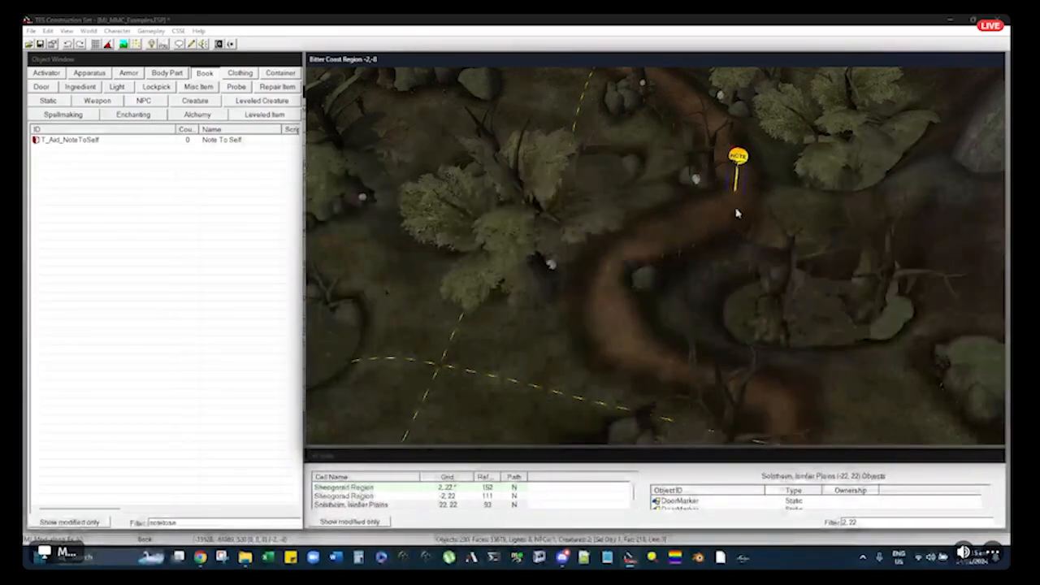
mouse_move(676, 132)
middle_mouse_down()
mouse_move(723, 229)
mouse_move(717, 223)
middle_mouse_up()
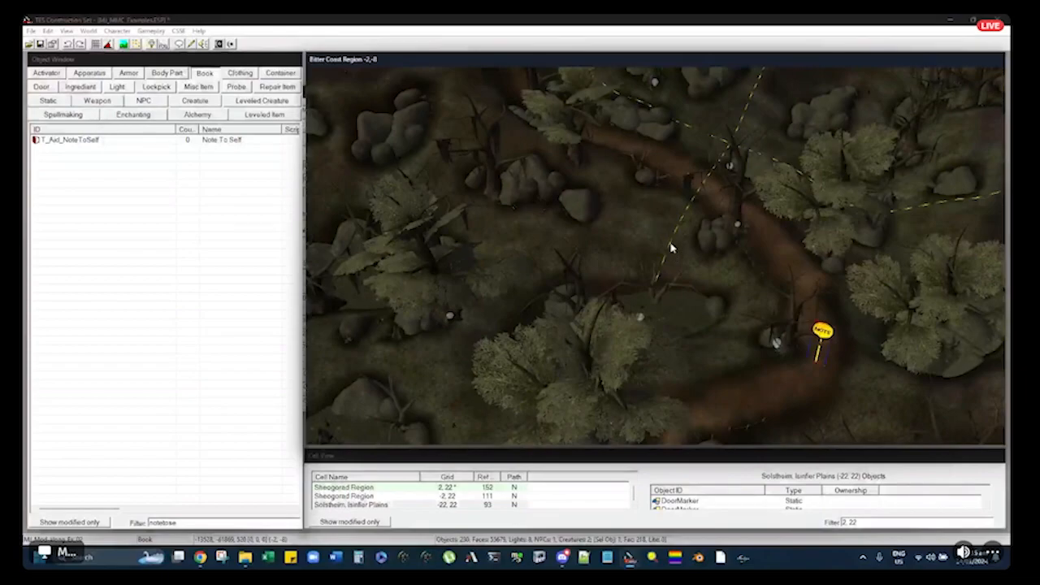
Examine the raised road near ground level, including its edges, fences and the rocky mounds framing the path
mouse_move(675, 241)
middle_mouse_down()
mouse_move(701, 248)
mouse_move(724, 239)
mouse_move(678, 174)
mouse_move(710, 158)
mouse_move(670, 248)
mouse_move(791, 316)
mouse_move(800, 280)
mouse_move(766, 271)
mouse_move(626, 279)
mouse_move(644, 278)
middle_mouse_up()
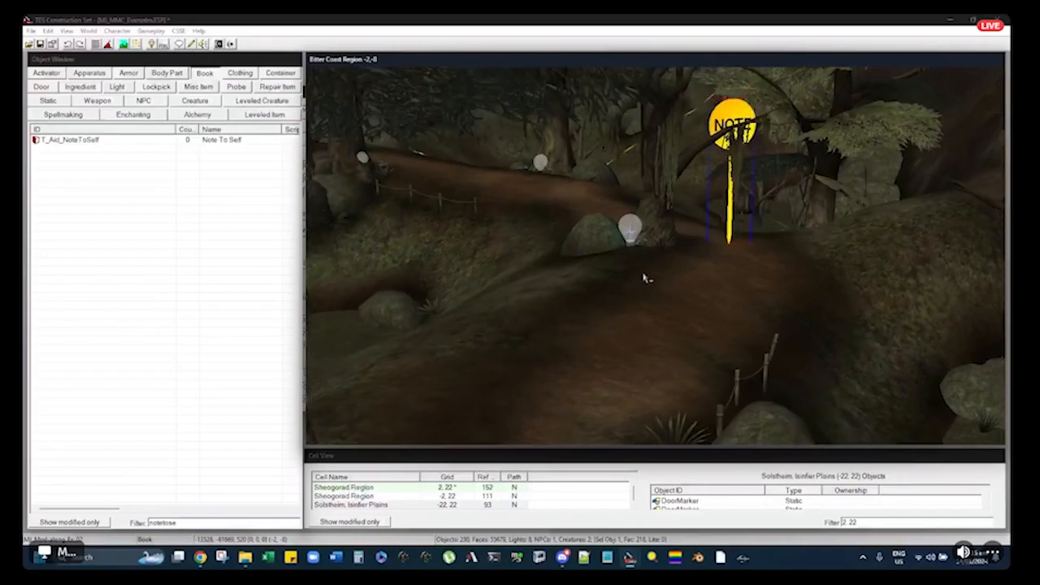
mouse_move(847, 231)
middle_mouse_down()
mouse_move(792, 241)
mouse_move(774, 232)
mouse_move(808, 246)
mouse_move(768, 241)
middle_mouse_up()
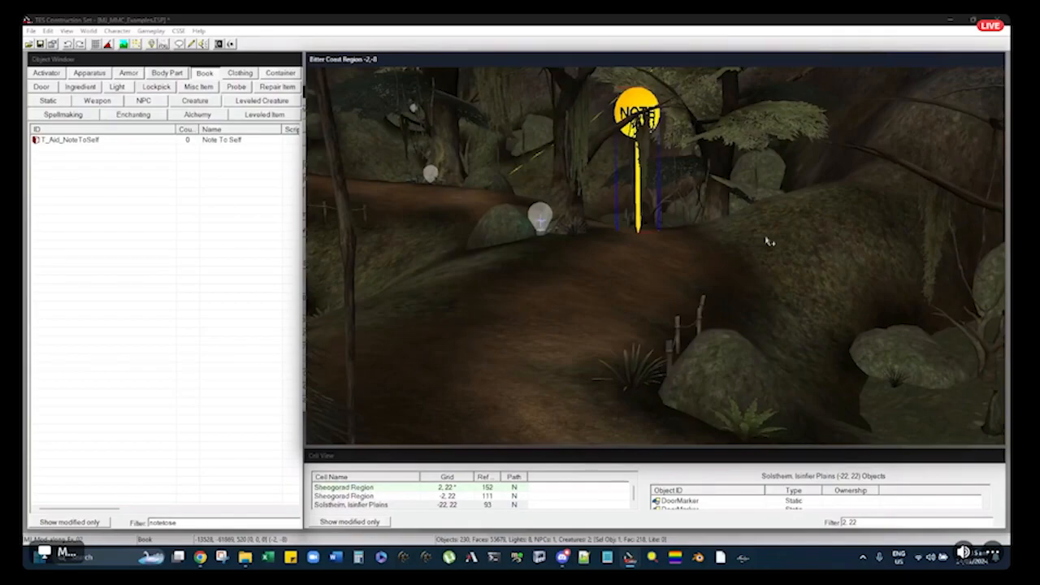
mouse_move(766, 240)
middle_mouse_down()
mouse_move(691, 243)
mouse_move(714, 248)
mouse_move(601, 235)
mouse_move(615, 268)
mouse_move(559, 280)
mouse_move(658, 272)
mouse_move(501, 295)
mouse_move(646, 282)
mouse_move(585, 283)
middle_mouse_up()
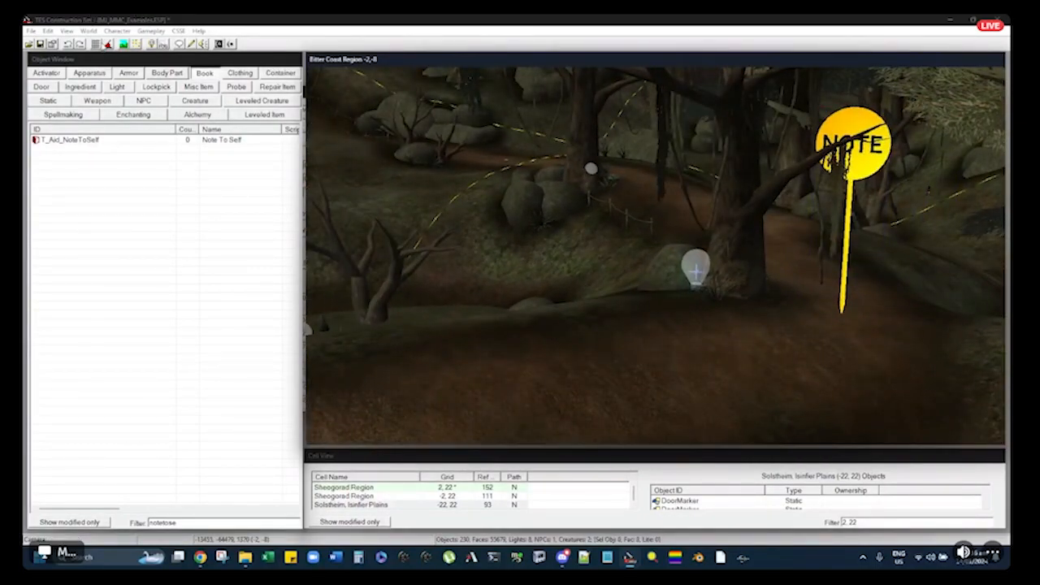
Find the object MJ_Mod-along_Ex_03 and load its location in the render view
left_click(49, 30)
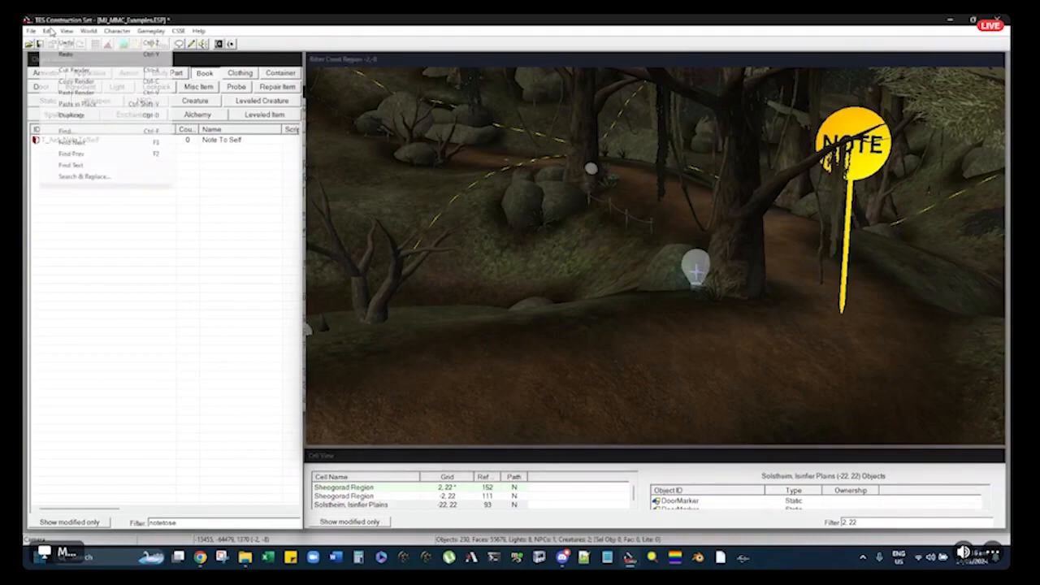
left_click(69, 131)
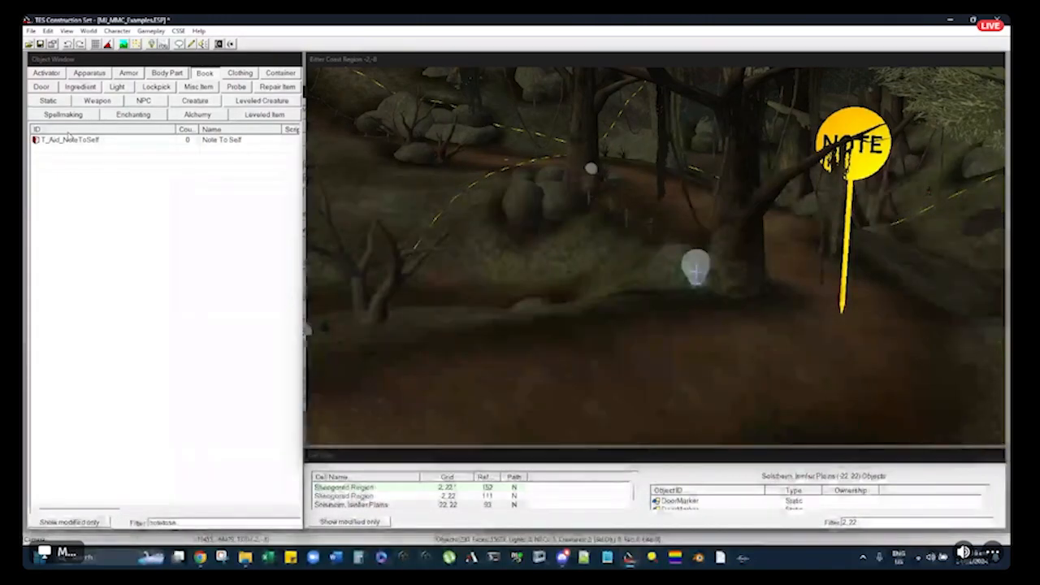
key("ctrl+f")
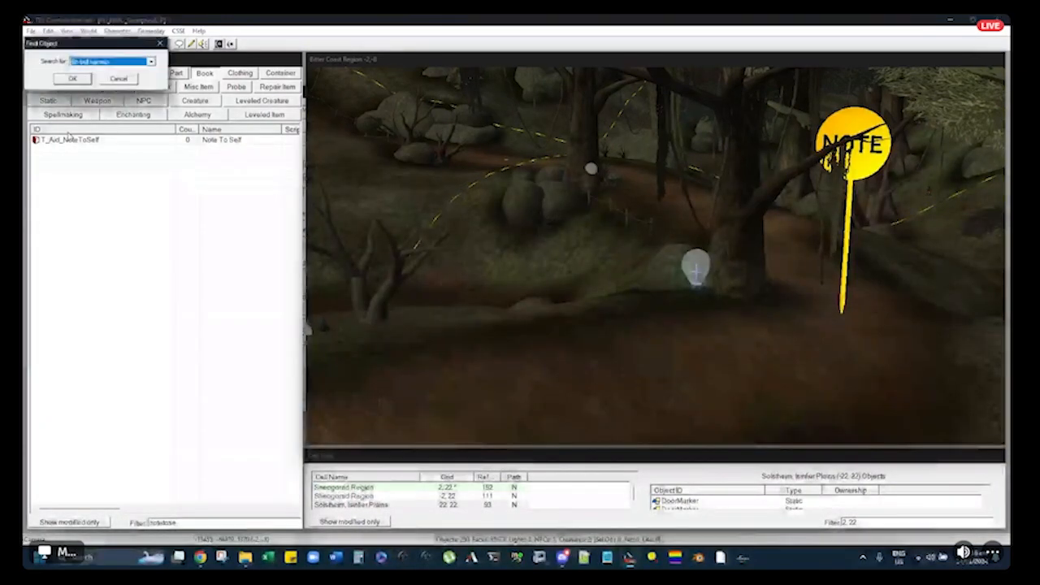
key("Down")
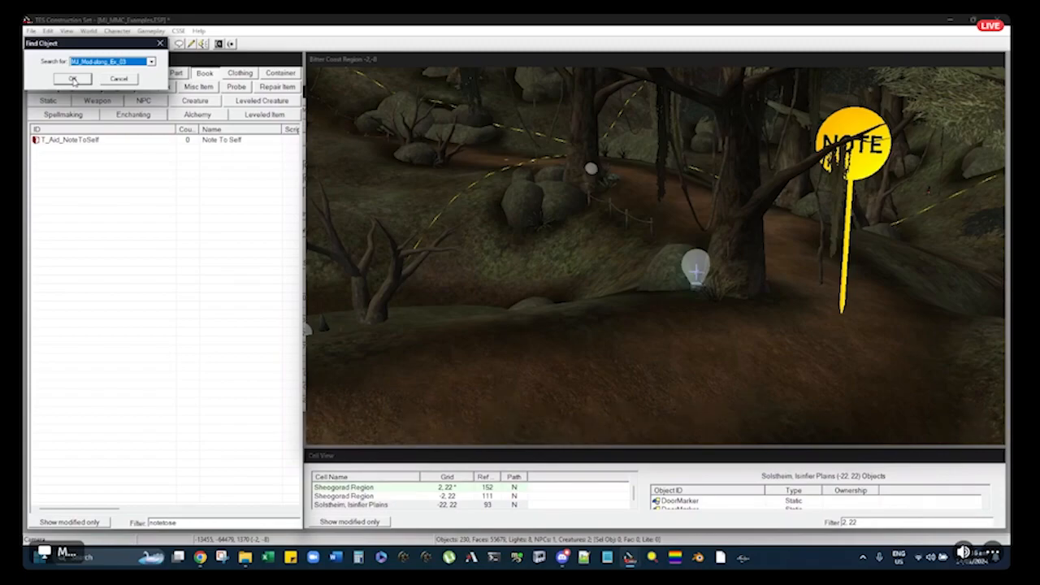
left_click(73, 79)
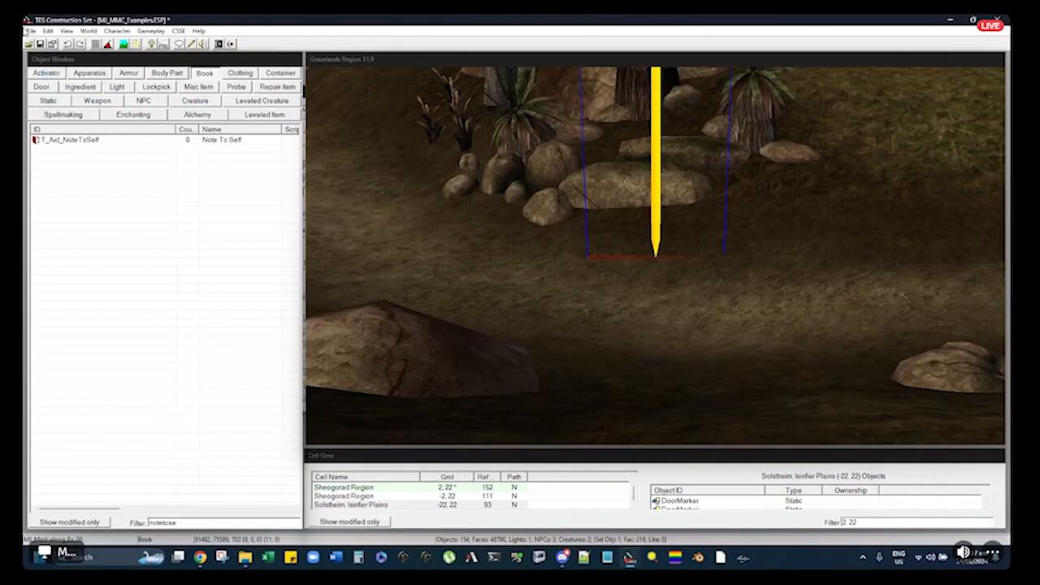
Open the note marker beside the Grazelands road to read the Ex 3: Grouping flora text
left_click(522, 60)
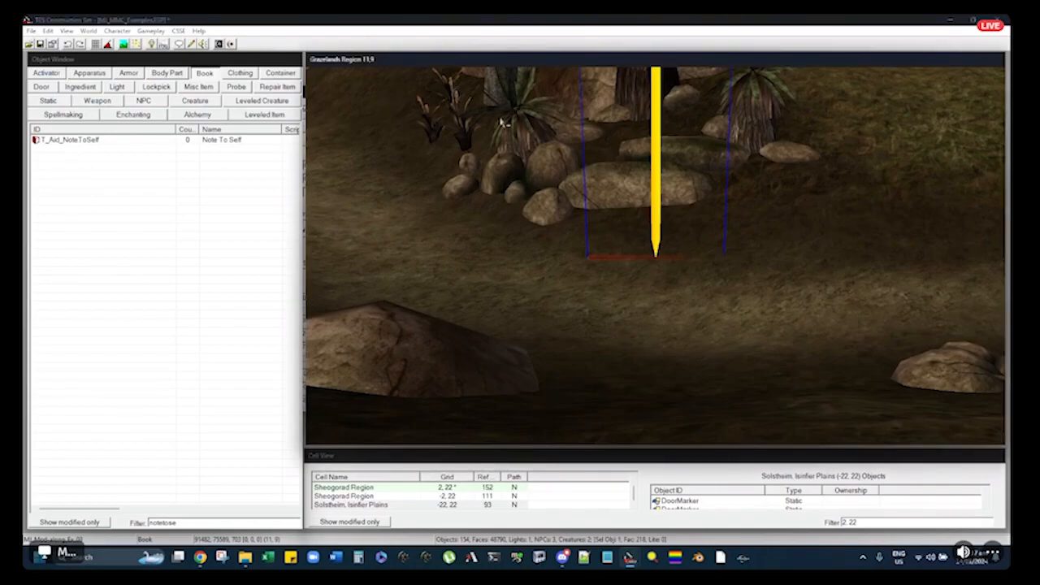
middle_click_drag(503, 123, 533, 225)
scroll(534, 225, "down", 10)
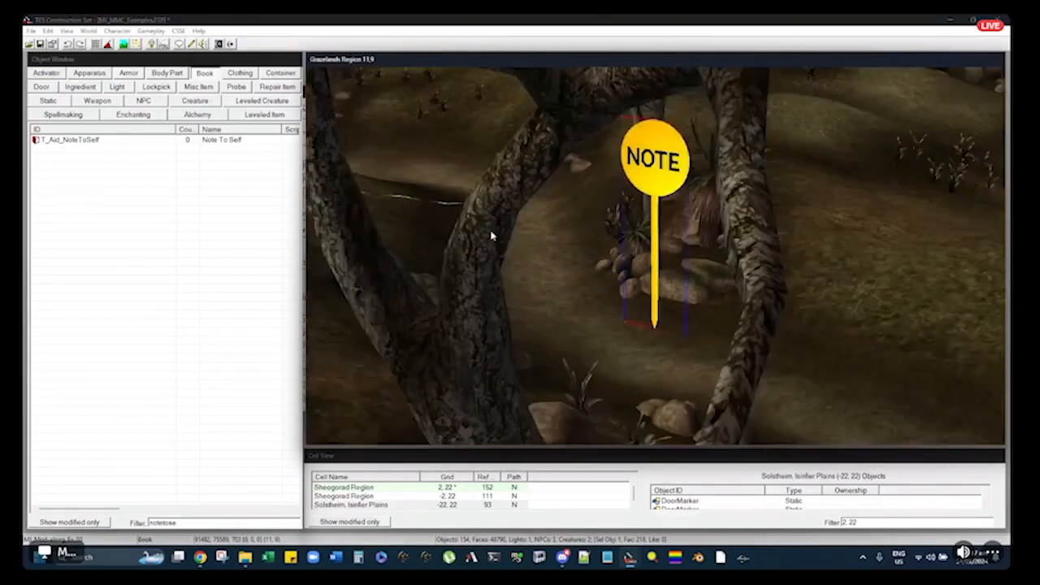
scroll(520, 223, "up", 10)
mouse_move(483, 220)
middle_mouse_down("shift")
mouse_move(623, 143)
mouse_move(657, 155)
mouse_move(663, 133)
middle_mouse_up("shift")
double_click(662, 134)
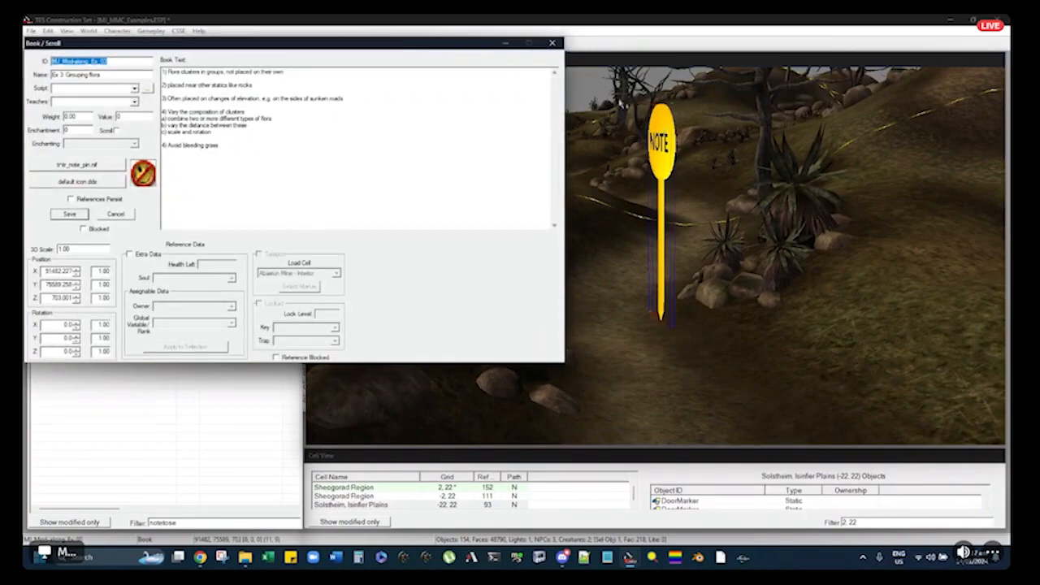
Examine the plant and rock clusters along the sides of the sunken road around the note marker
left_click(645, 62)
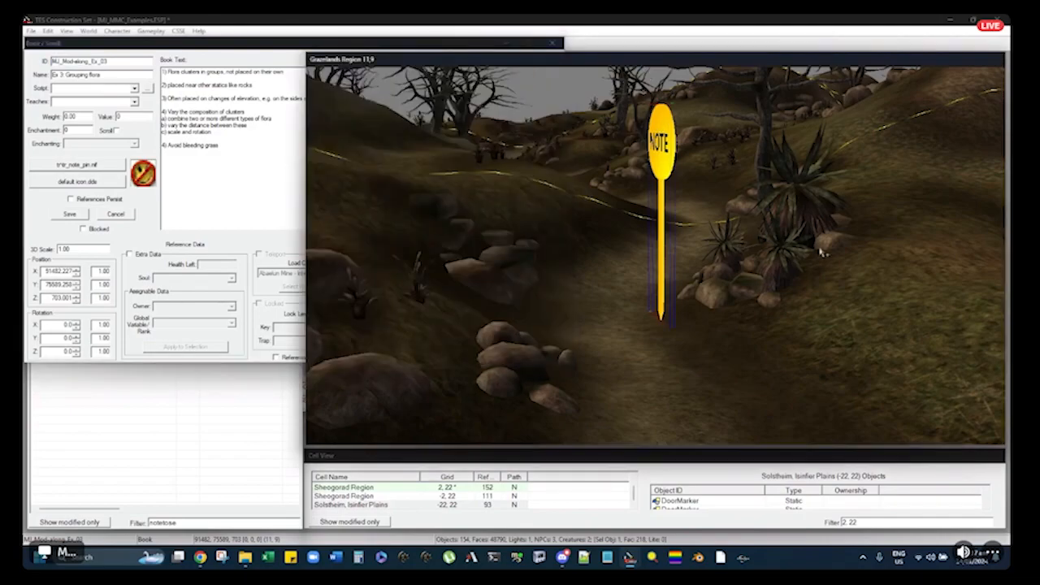
left_click(737, 270)
mouse_move(709, 245)
middle_mouse_down()
mouse_move(728, 207)
mouse_move(631, 230)
mouse_move(650, 233)
mouse_move(661, 230)
mouse_move(588, 206)
mouse_move(529, 214)
mouse_move(536, 233)
mouse_move(666, 239)
mouse_move(792, 203)
mouse_move(752, 216)
mouse_move(767, 197)
mouse_move(752, 217)
mouse_move(796, 214)
mouse_move(579, 229)
mouse_move(739, 209)
middle_mouse_up()
key("a")
left_click(799, 196)
scroll(767, 196, "up", 3)
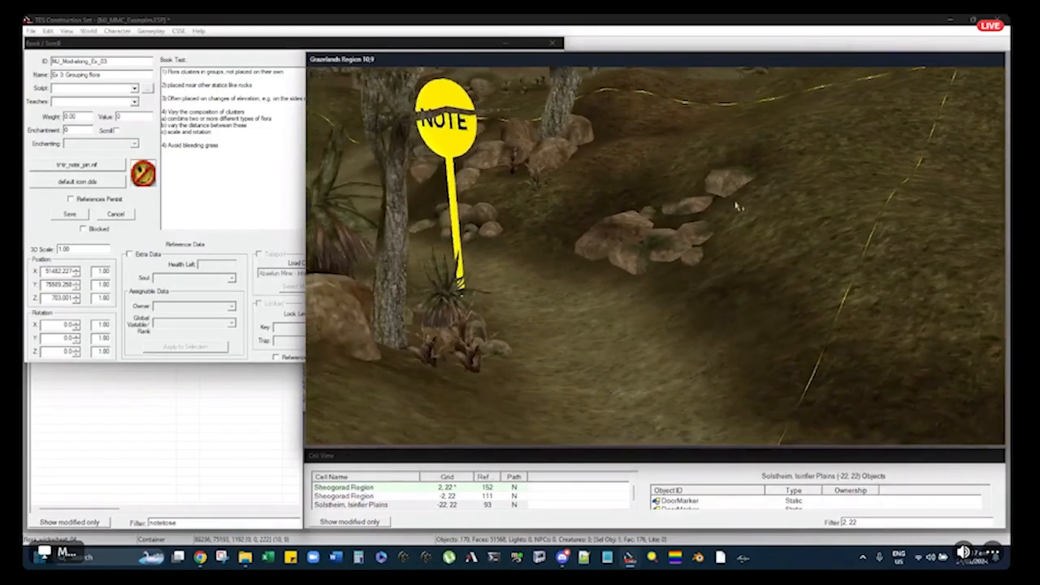
Examine the composition of the flora cluster by the tree and boulders, including plant types, spacing and placement on the slope
left_click(448, 314)
key("c")
mouse_move(448, 315)
middle_mouse_down("shift")
mouse_move(593, 258)
mouse_move(614, 276)
middle_mouse_up("shift")
scroll(587, 262, "down", 3)
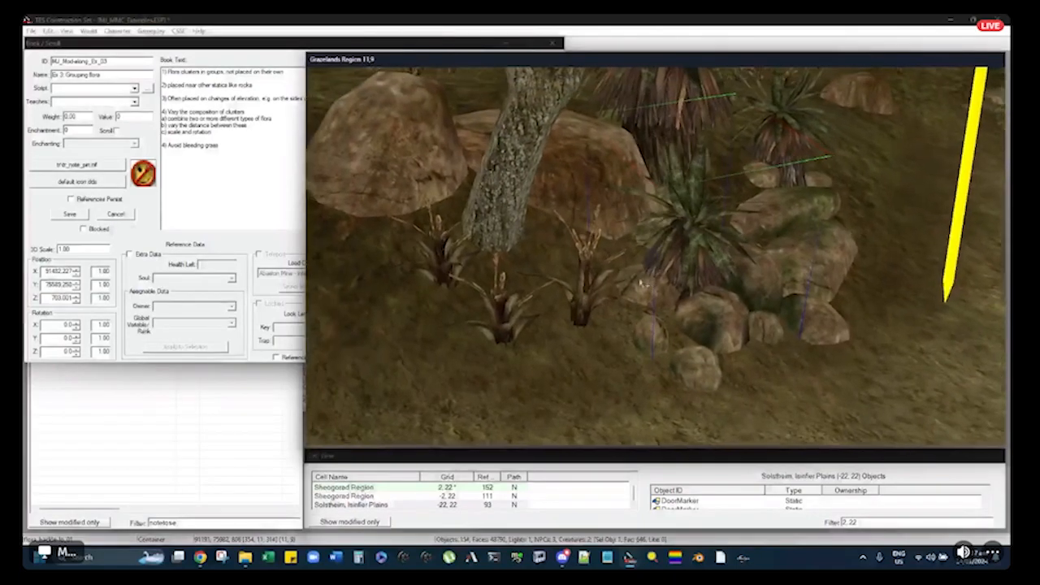
left_click(597, 279)
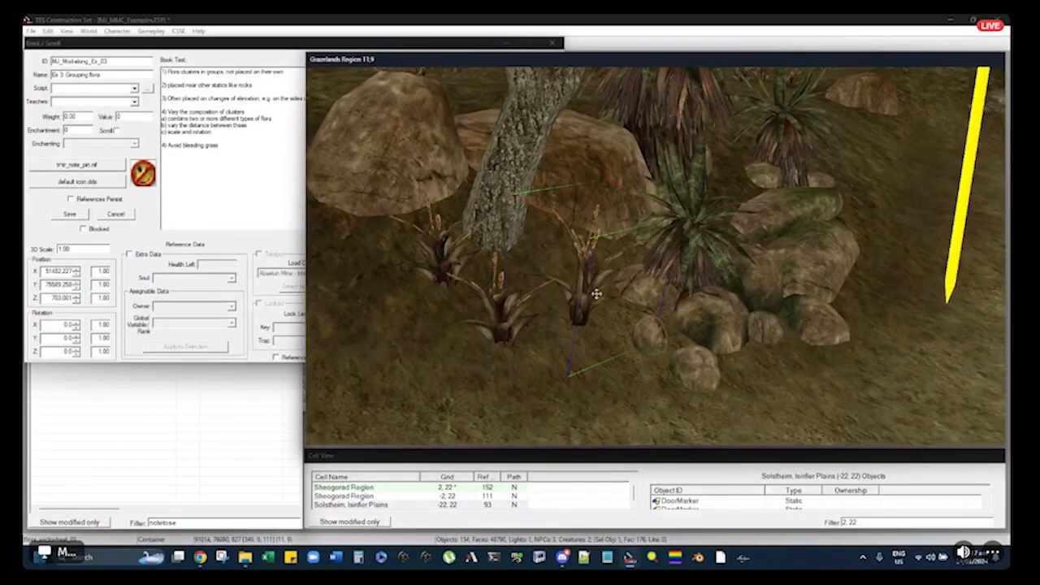
left_click(689, 221)
scroll(688, 222, "down", 2)
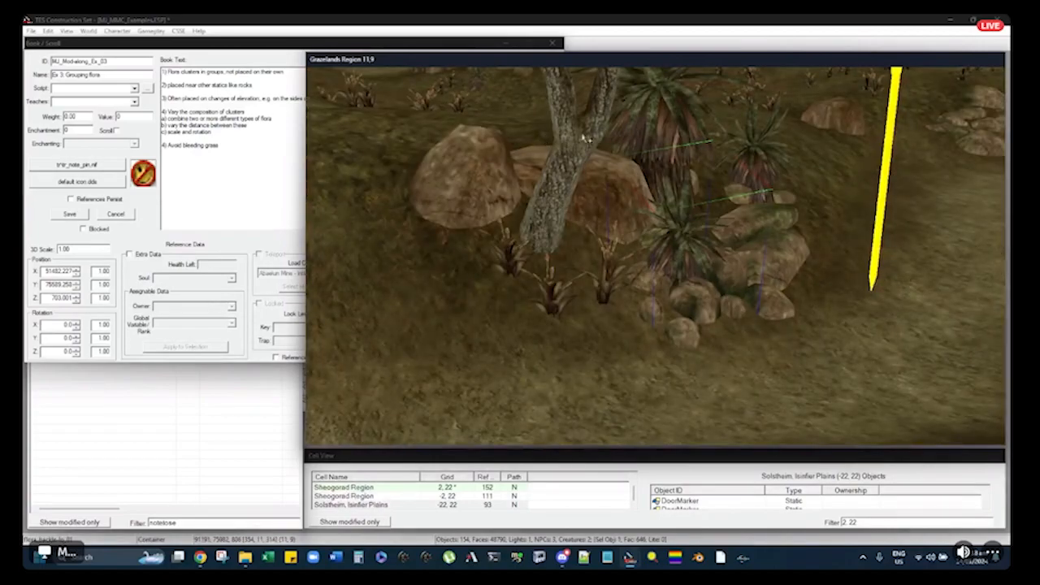
scroll(587, 190, "up", 2)
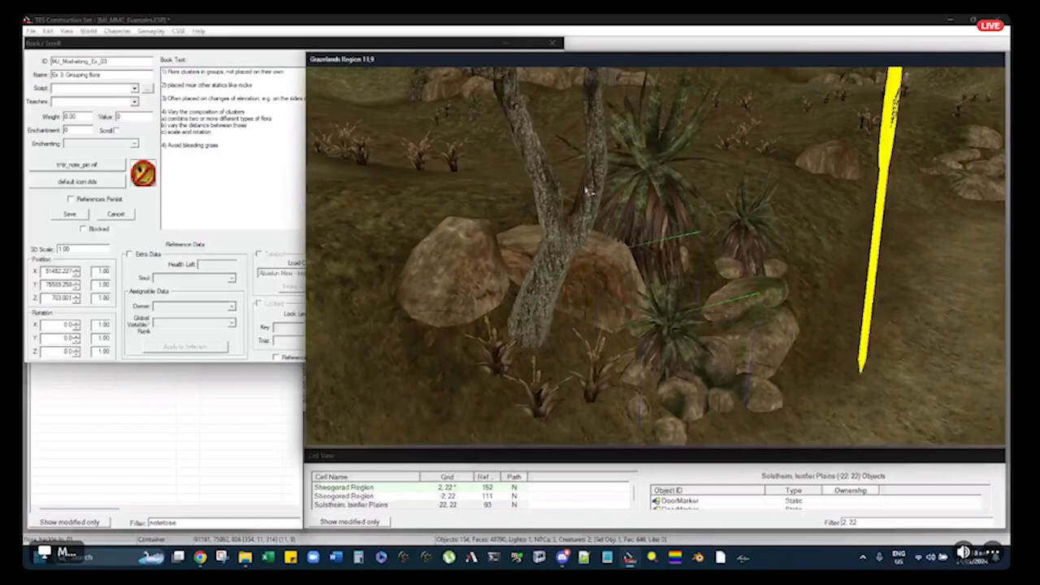
middle_click_drag(587, 190, 591, 150)
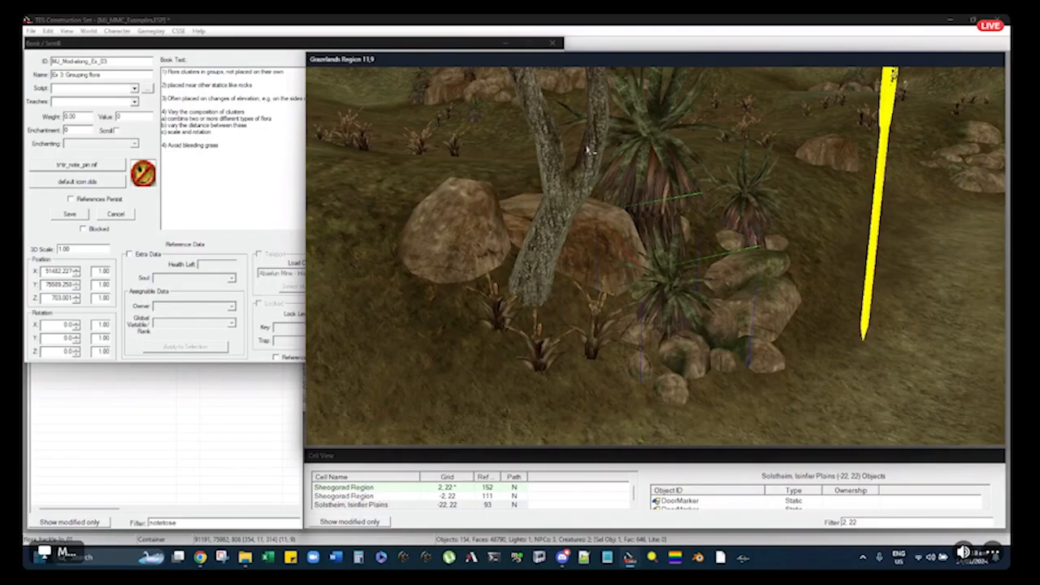
mouse_move(595, 172)
middle_mouse_down("shift")
mouse_move(731, 157)
mouse_move(674, 159)
mouse_move(696, 157)
mouse_move(659, 325)
middle_mouse_up("shift")
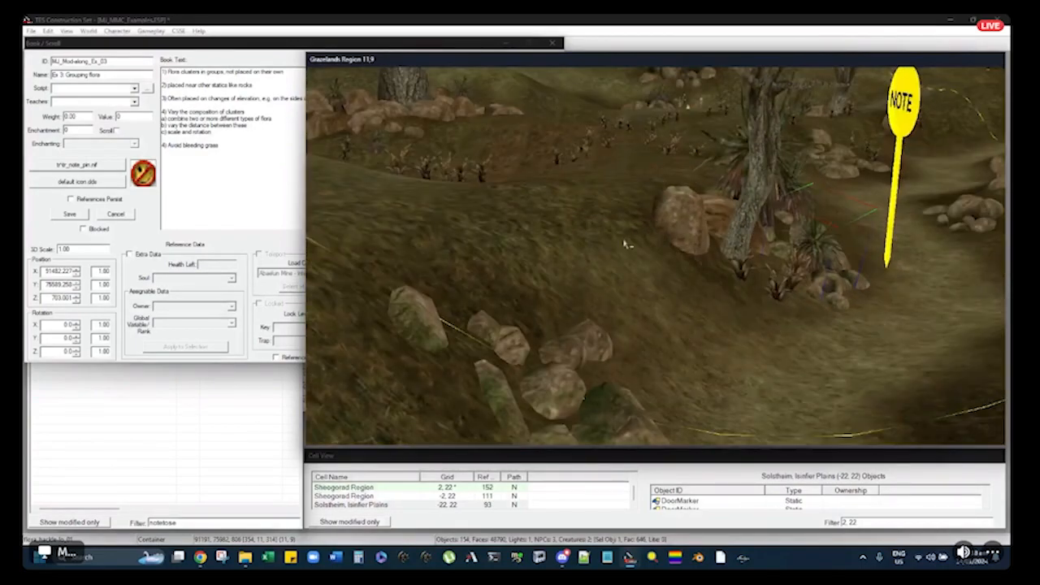
middle_click_drag(653, 243, 613, 225)
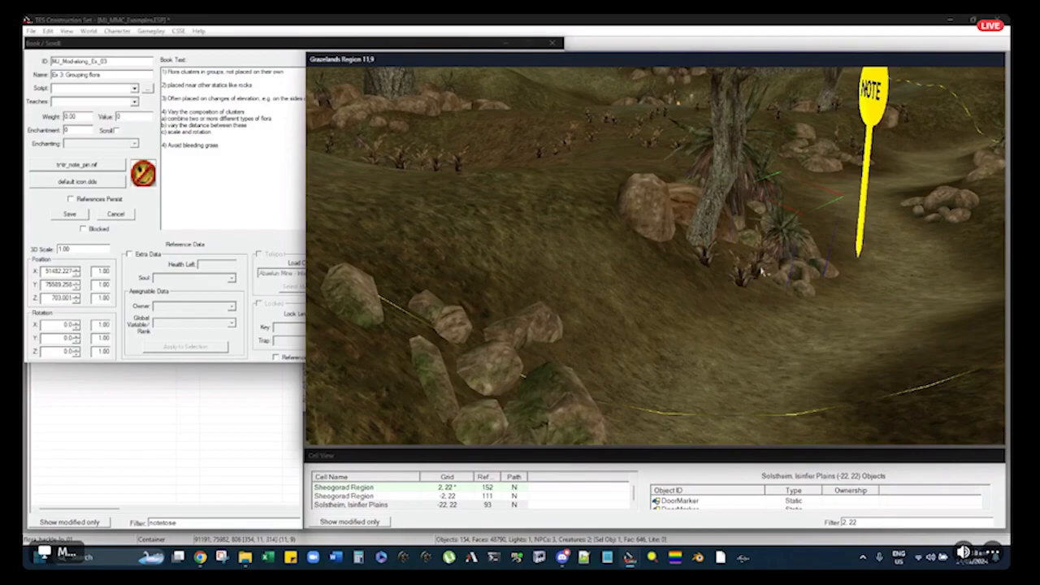
Duplicate a wickwheat plant from the cluster twice and place both copies on the bare slope beside the tree
scroll(756, 271, "up", 5)
scroll(671, 264, "up", 3)
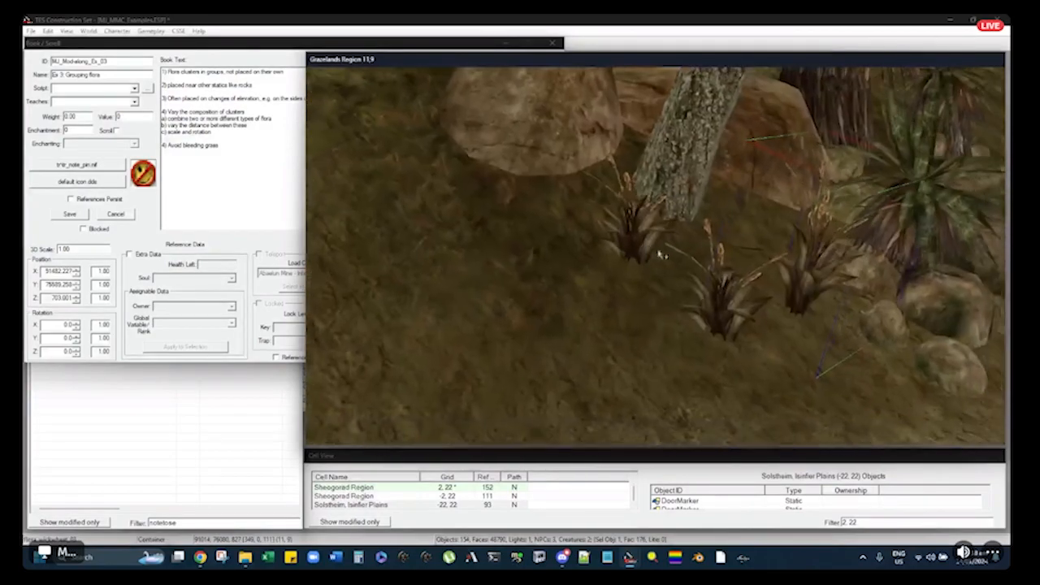
scroll(658, 262, "up", 4)
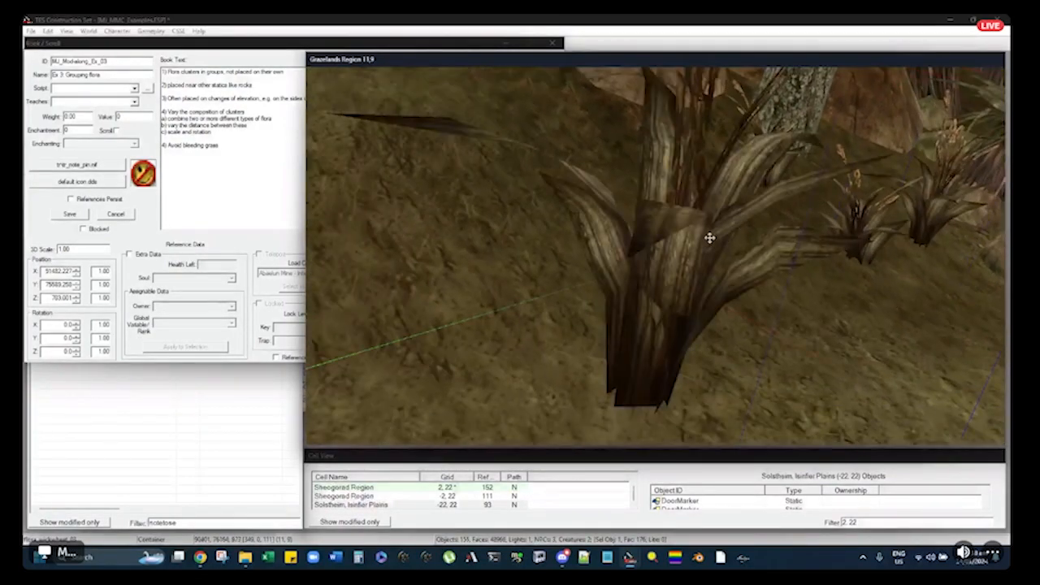
scroll(666, 248, "up", 2)
scroll(640, 292, "down", 4)
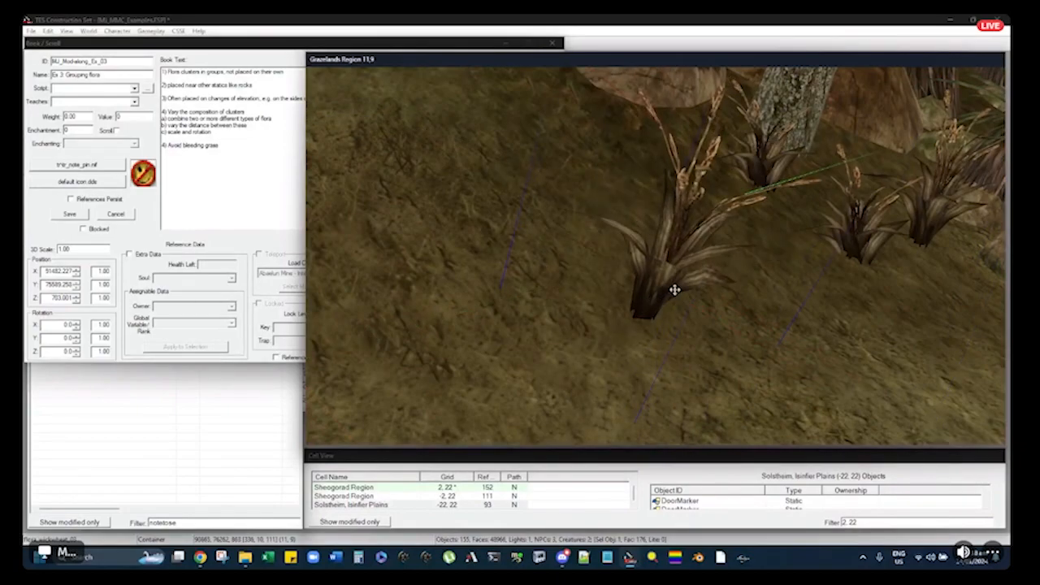
scroll(601, 289, "up", 4)
scroll(553, 282, "down", 5)
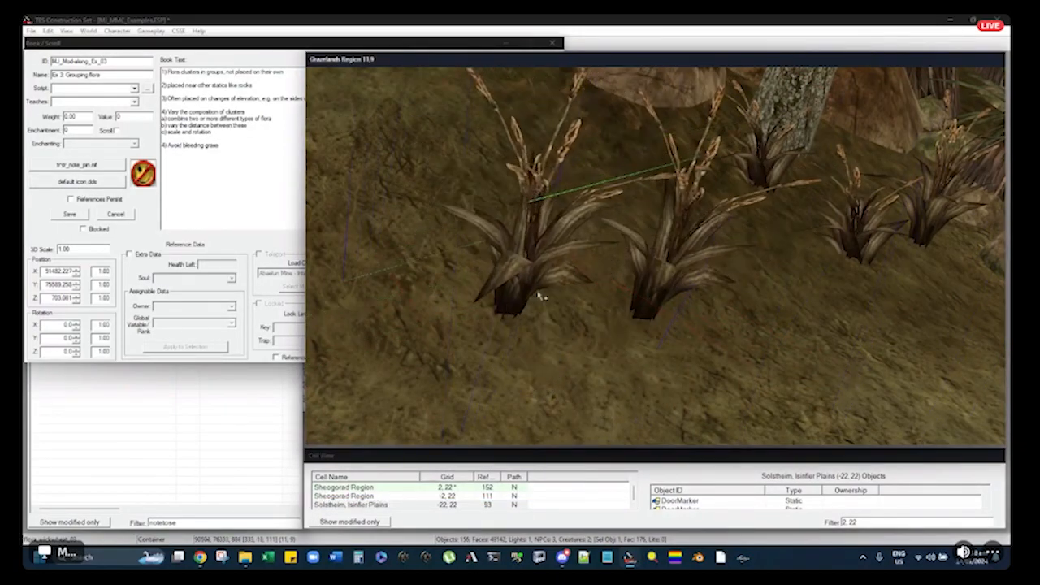
Rotate the outermost wickwheat copy and scale it down to differ from its neighbour
middle_click_drag(529, 283, 574, 230)
scroll(571, 235, "down", 5)
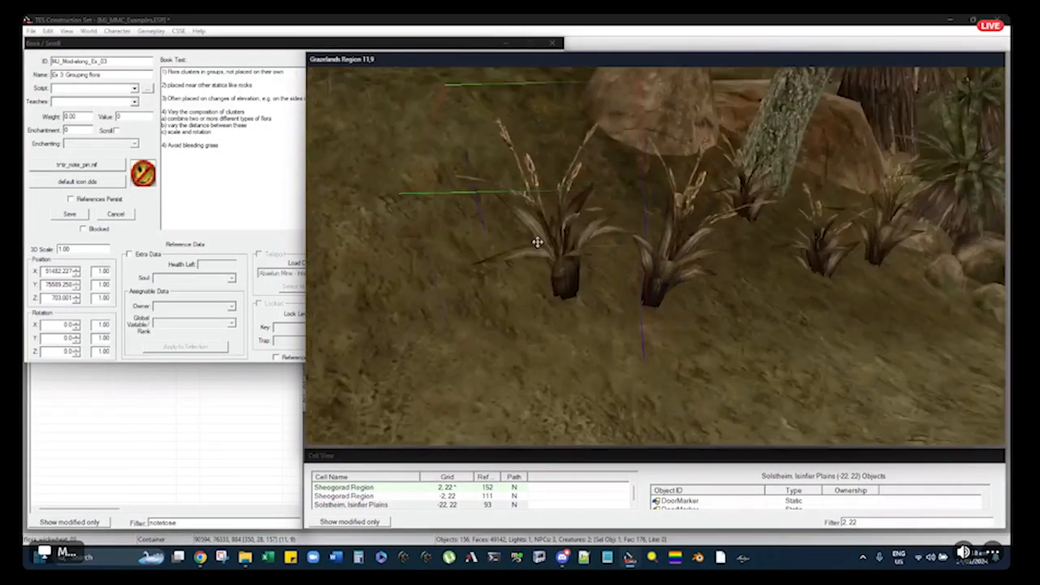
key("s")
mouse_move(567, 259)
left_mouse_down()
mouse_move(567, 273)
mouse_move(566, 248)
left_mouse_up()
key("s")
key("s")
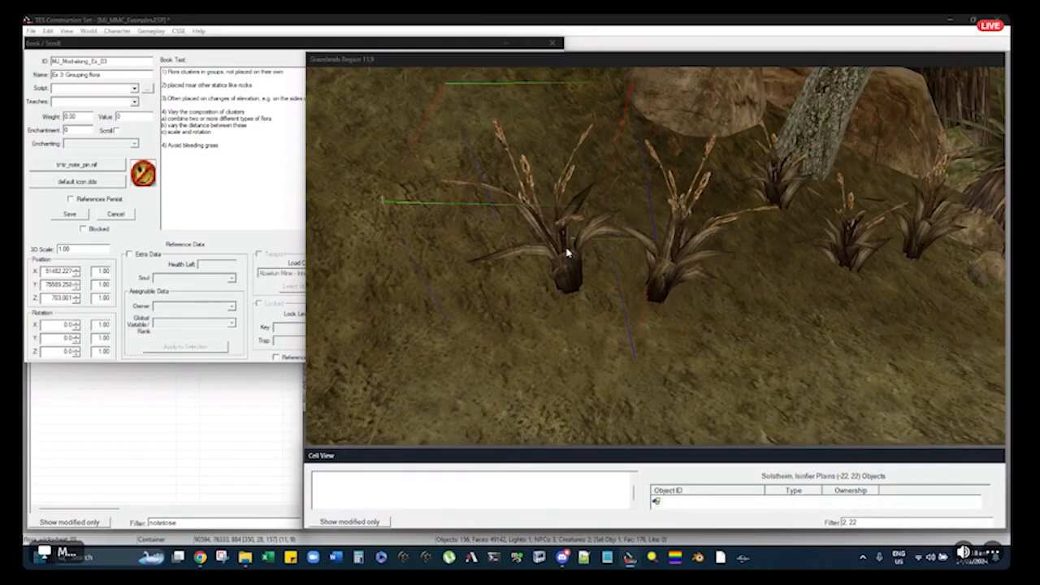
key("Delete")
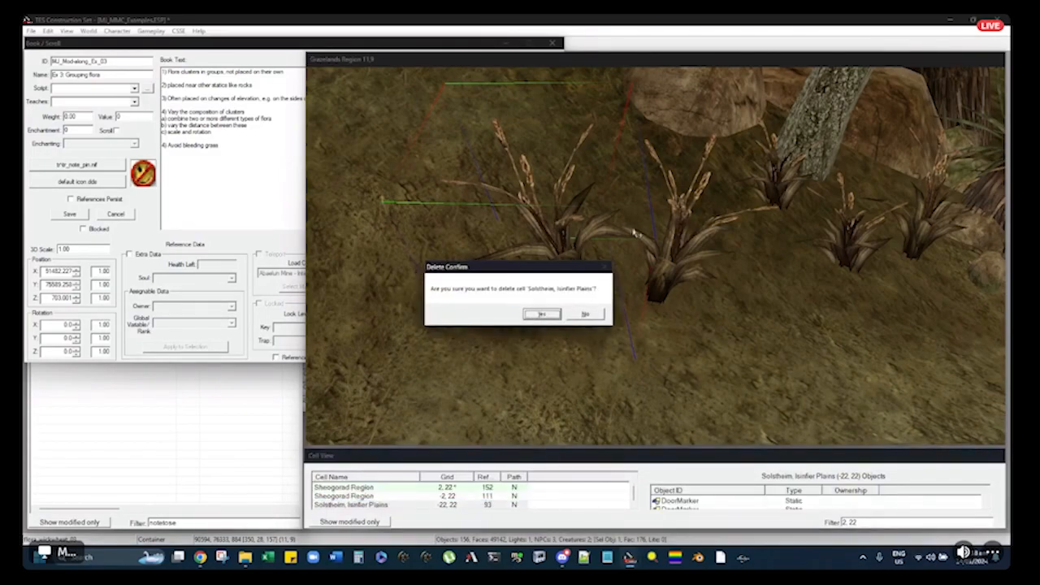
left_click(586, 315)
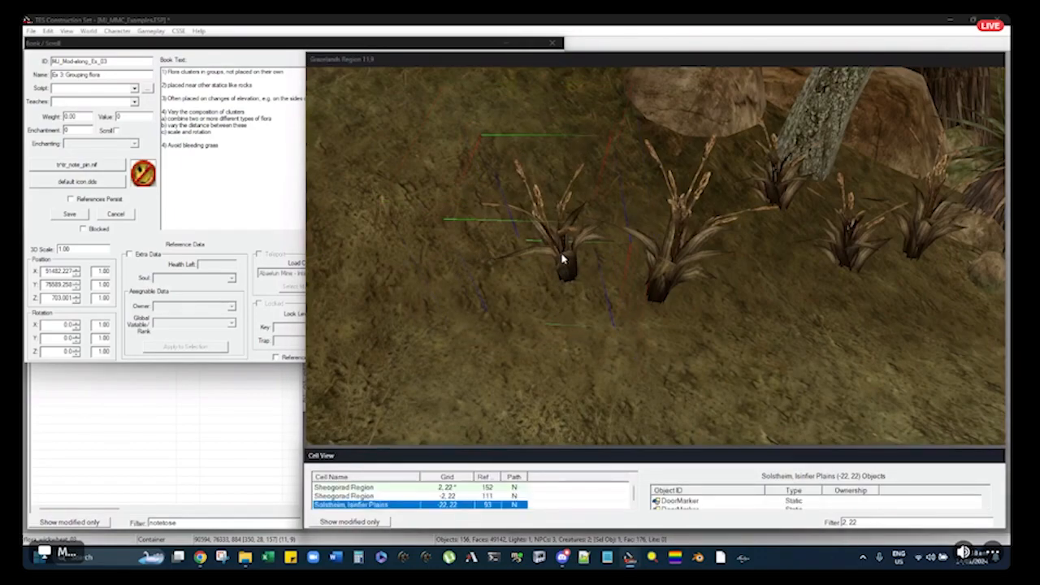
key("d")
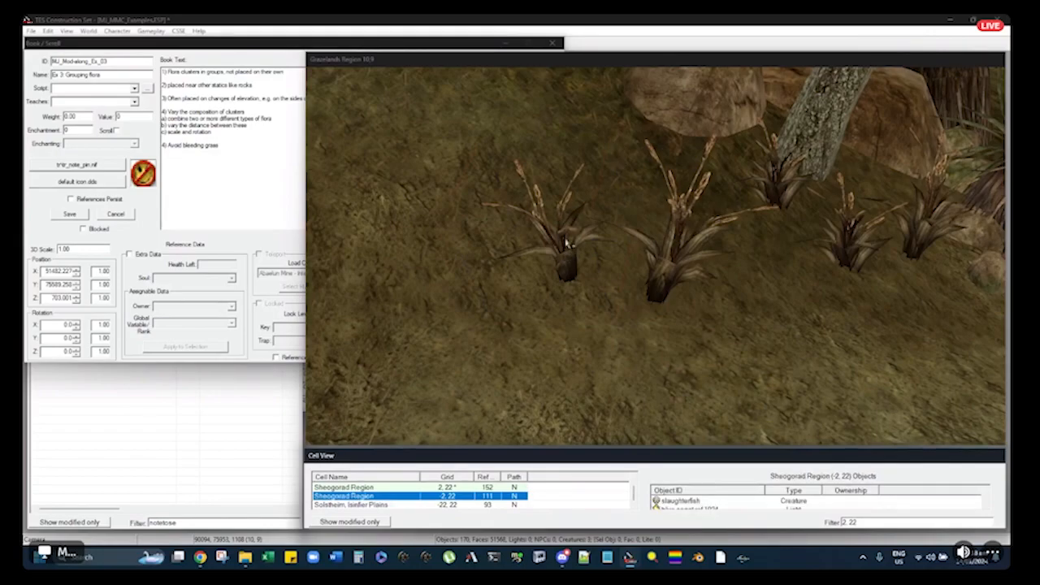
Delete the two wickwheat copies from the slope
left_click(566, 240)
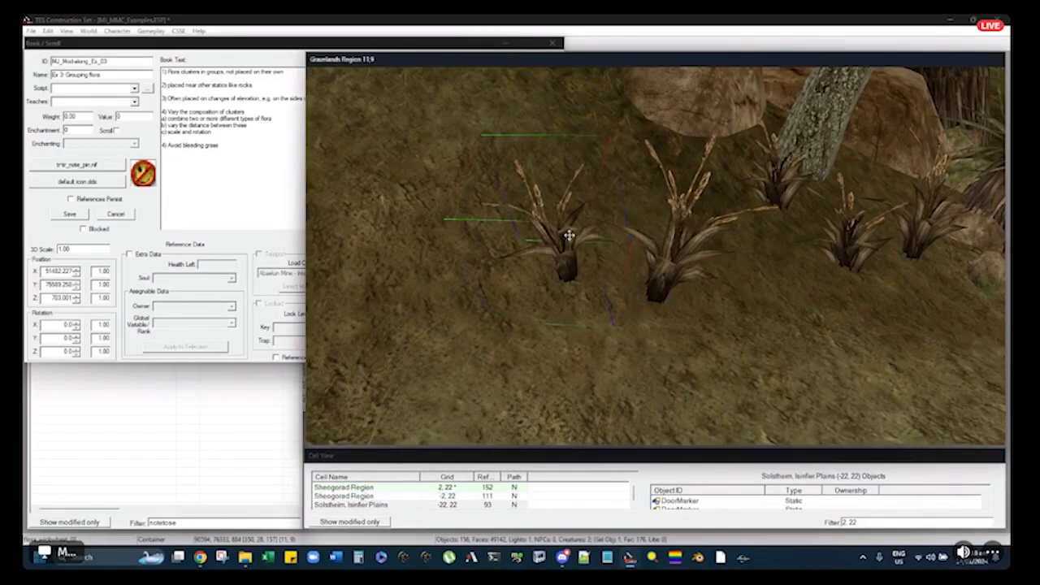
key("Delete")
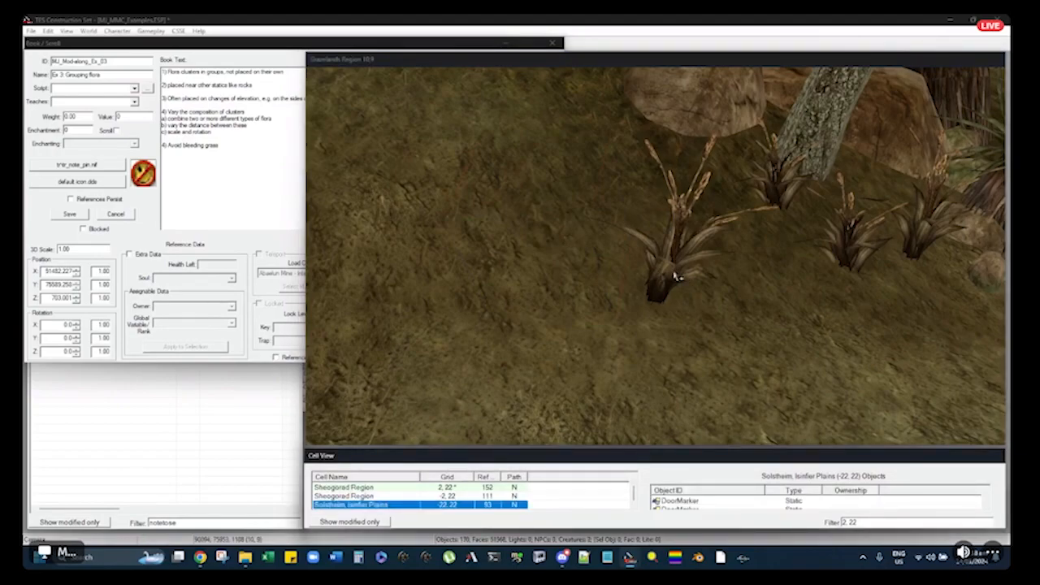
left_click(673, 269)
key("Delete")
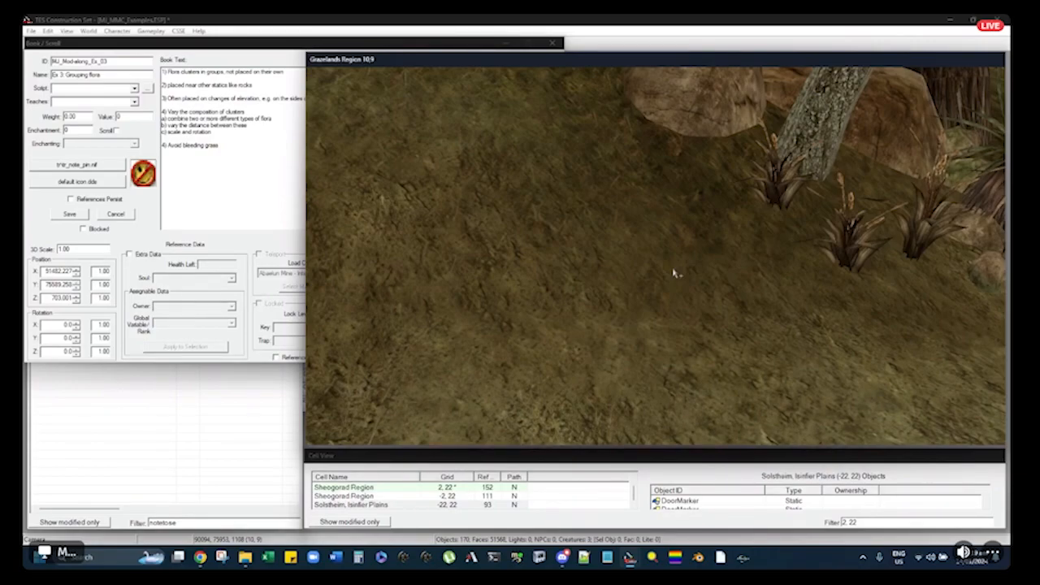
Duplicate the middle wickwheat plant beside the tree and place the copy downhill in front of the cluster
left_click(864, 232)
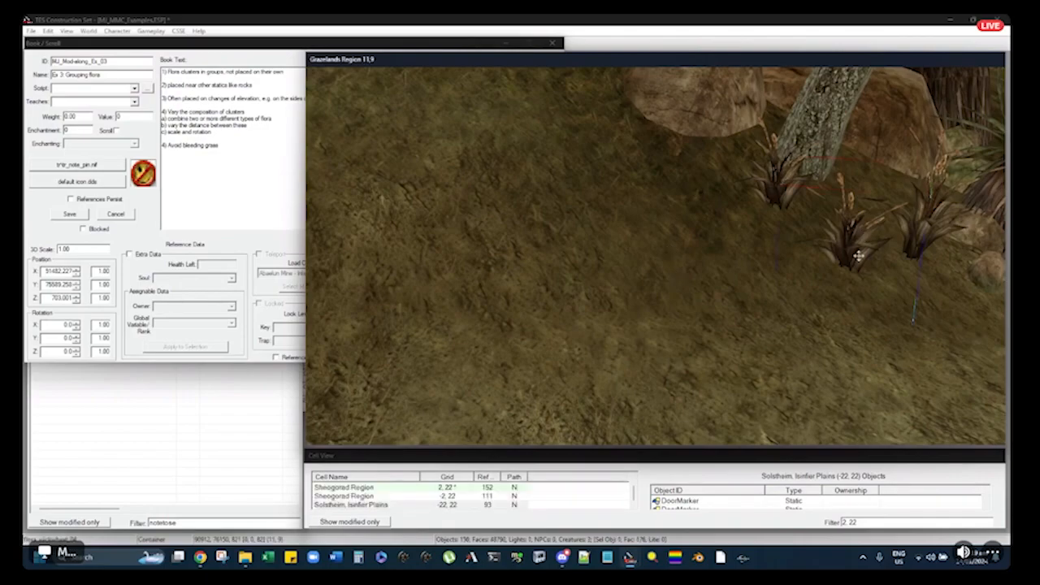
middle_click_drag(832, 250, 635, 216)
scroll(659, 215, "down", 2)
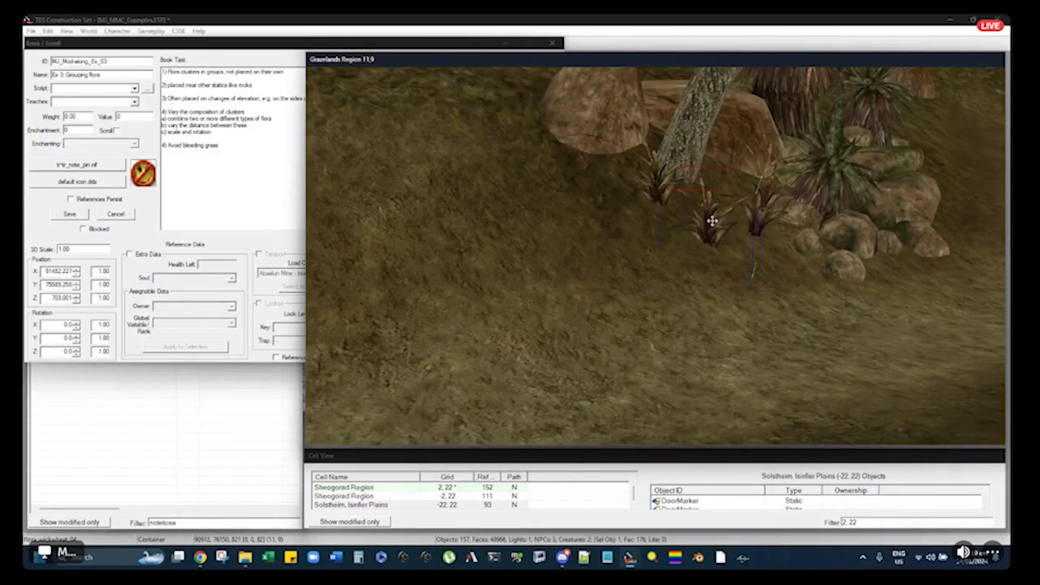
left_click(712, 226)
double_click(704, 254)
key("Escape")
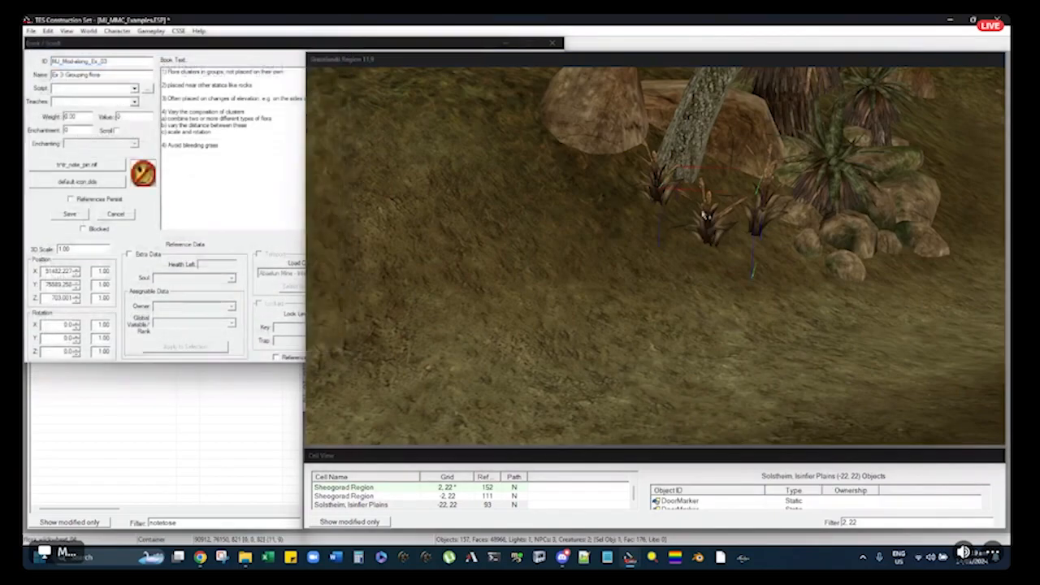
left_click(712, 228)
left_click(712, 228)
key("ctrl+d")
left_click_drag(712, 228, 685, 266)
middle_click_drag(685, 261, 696, 251, "shift")
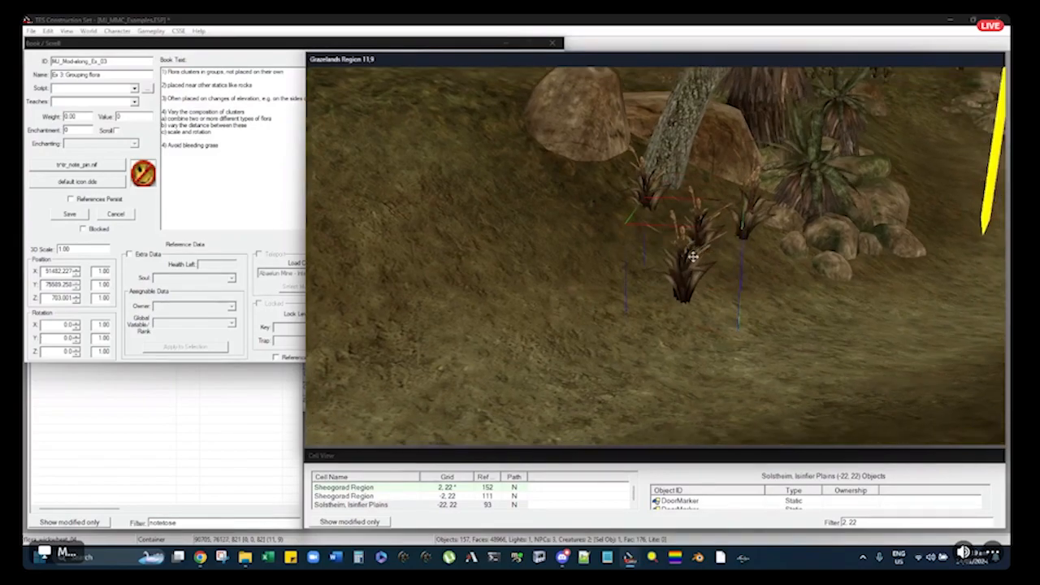
left_click_drag(692, 268, 710, 293)
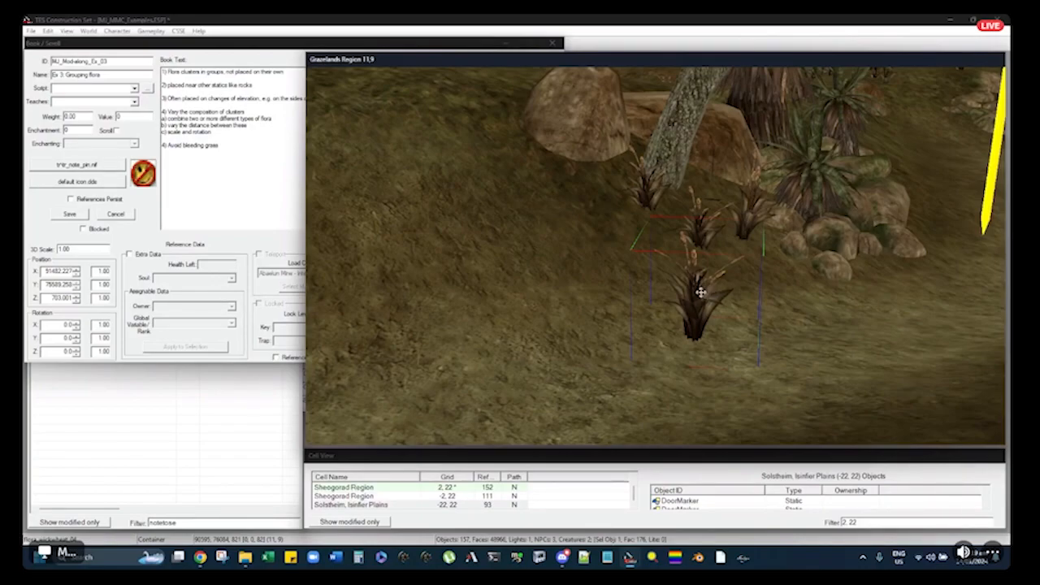
middle_click_drag(703, 293, 712, 288, "shift")
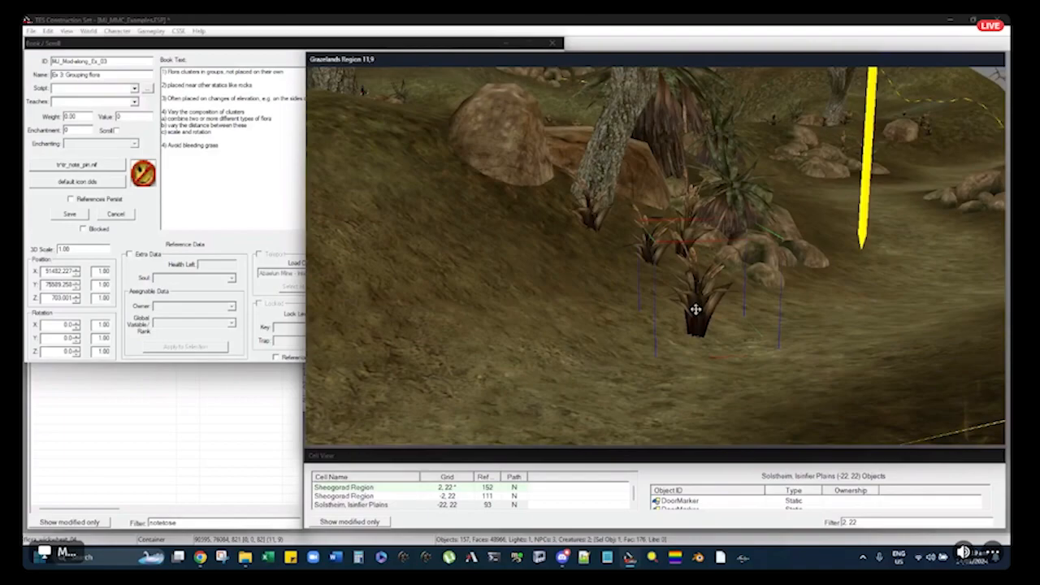
Rotate the downhill wickwheat copy and move it onto the bare slope in front of the tree
right_click_drag(691, 308, 682, 343)
left_click_drag(683, 343, 740, 384)
left_click_drag(723, 388, 595, 345)
Examine the available snapping axis options for the wickwheat copy
right_click(595, 346)
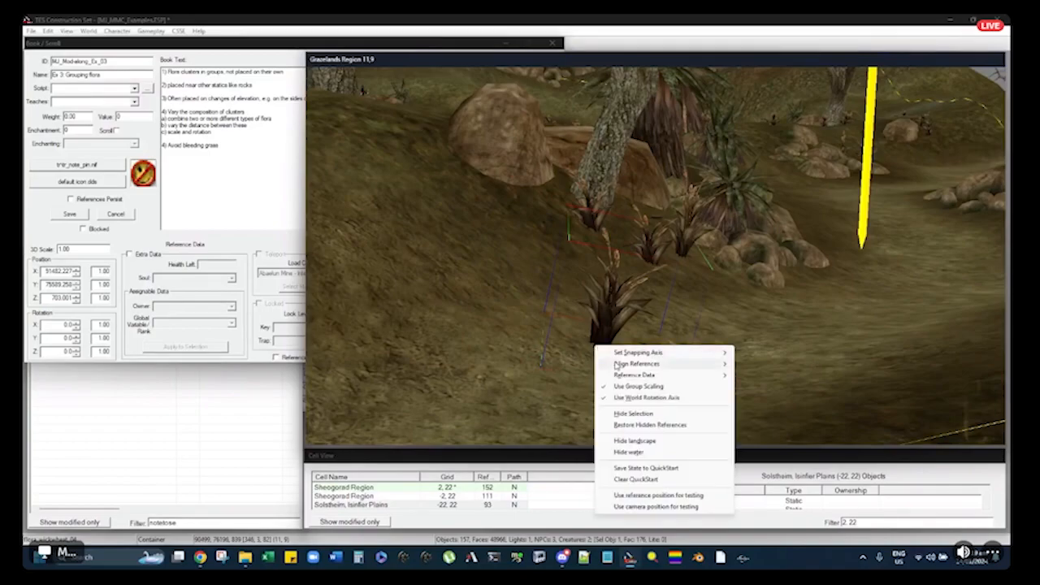
mouse_move(657, 356)
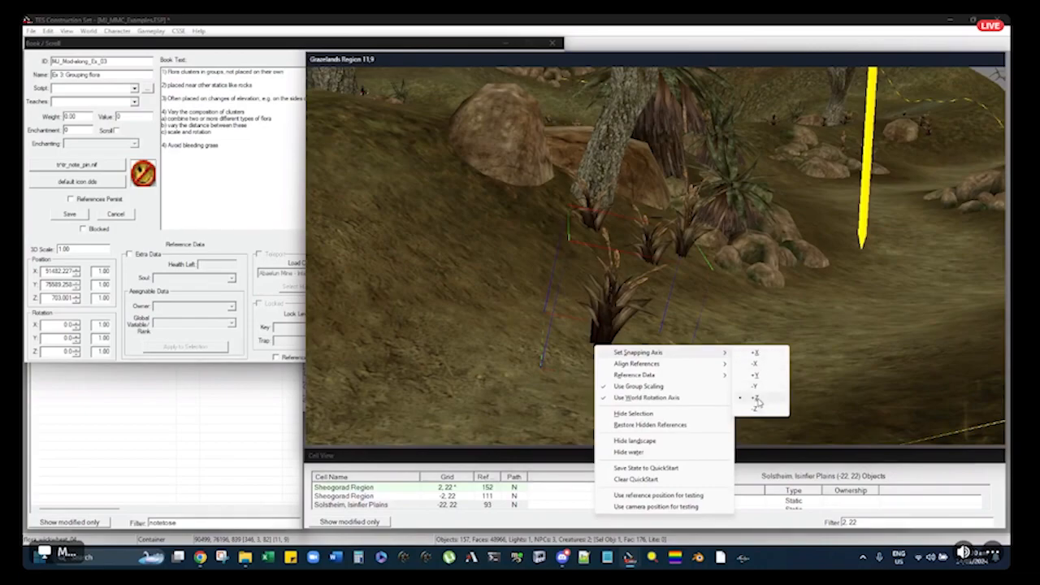
left_click(613, 306)
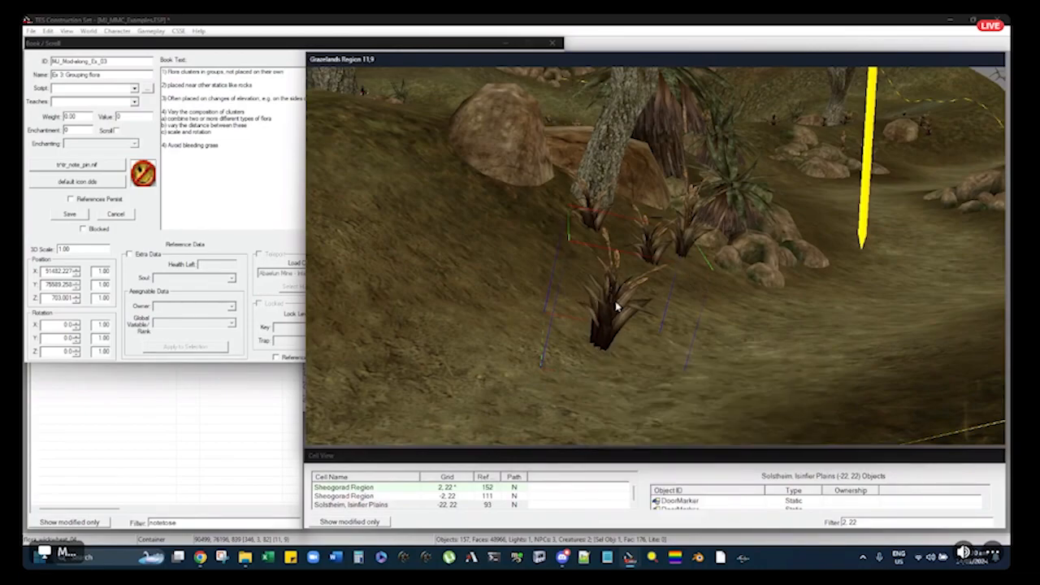
right_click(615, 303)
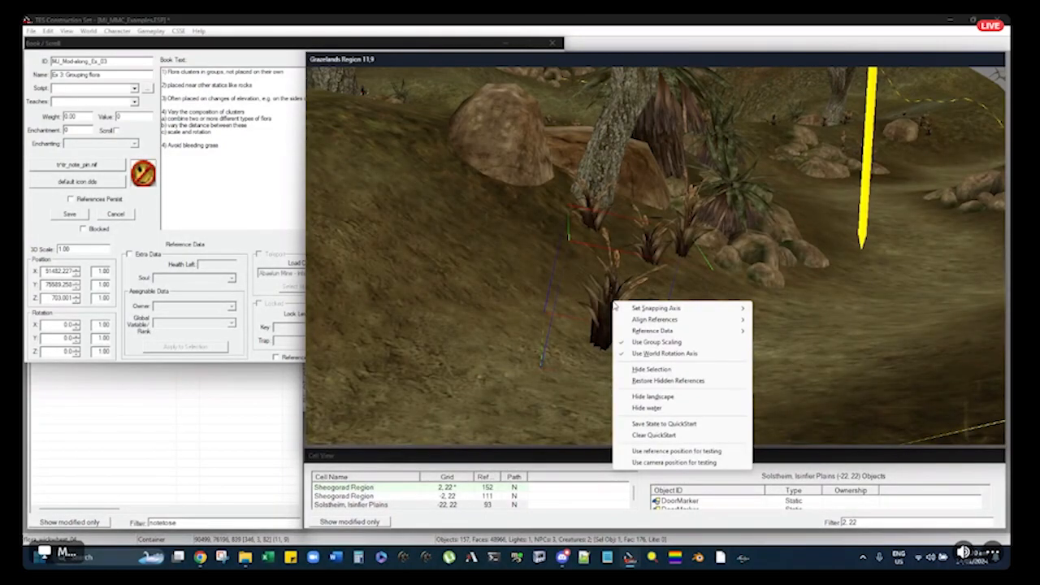
mouse_move(641, 312)
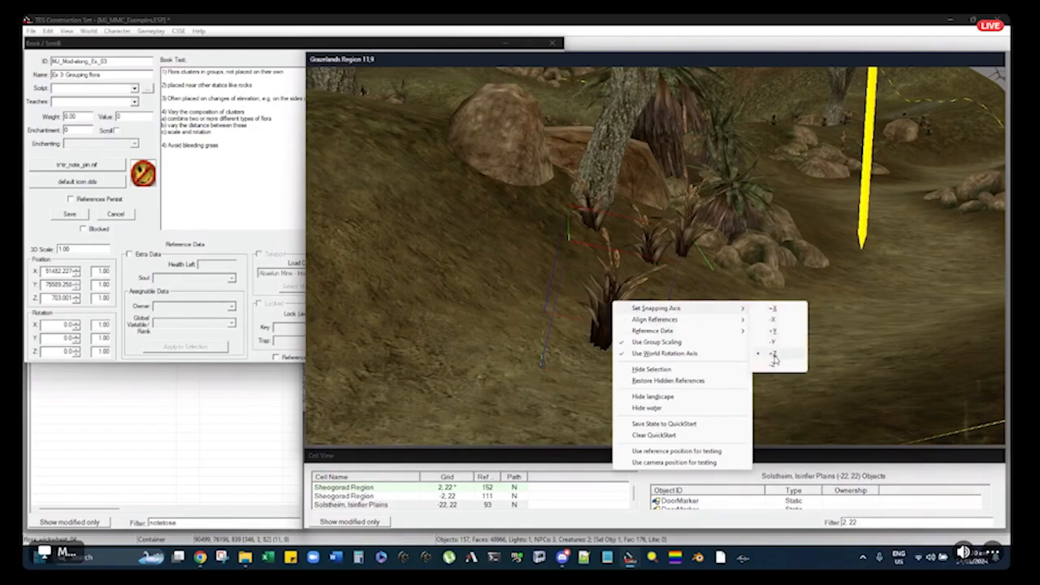
left_click(602, 283)
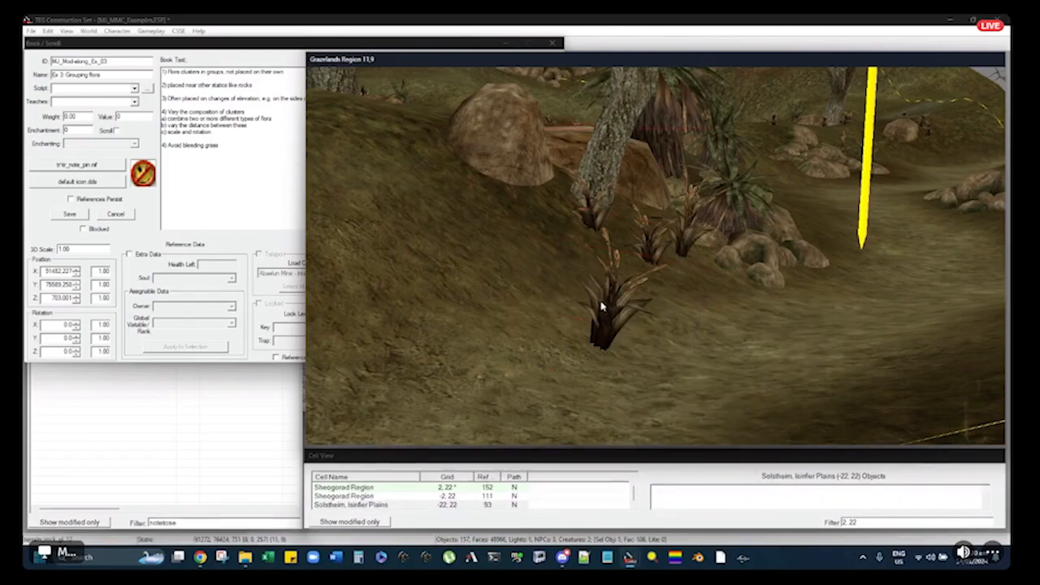
Raise the wickwheat copy above the ground and set the snapping axis to -Z
left_click(605, 322)
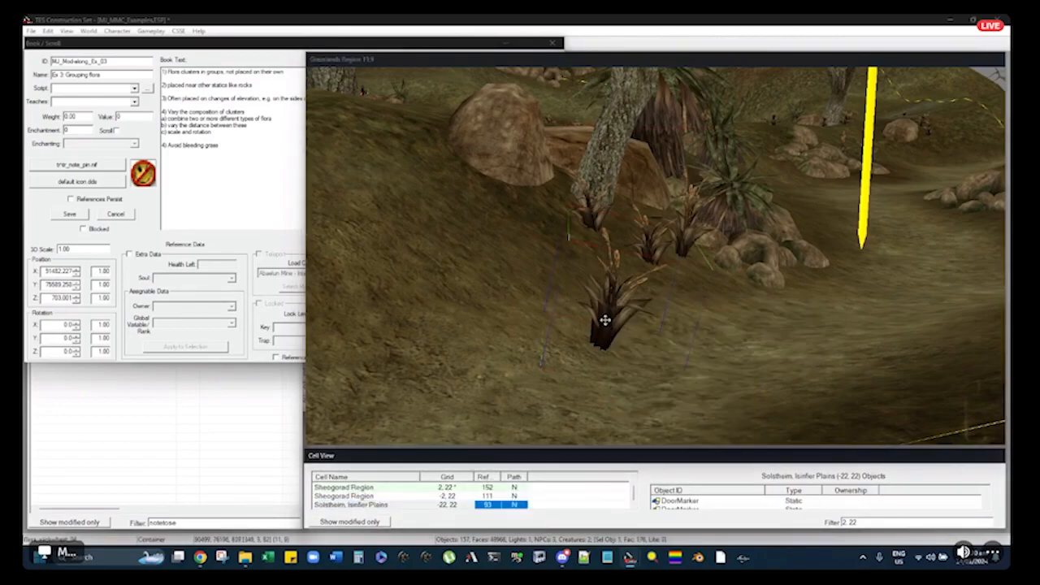
left_click_drag(606, 322, 606, 296)
right_click(607, 298)
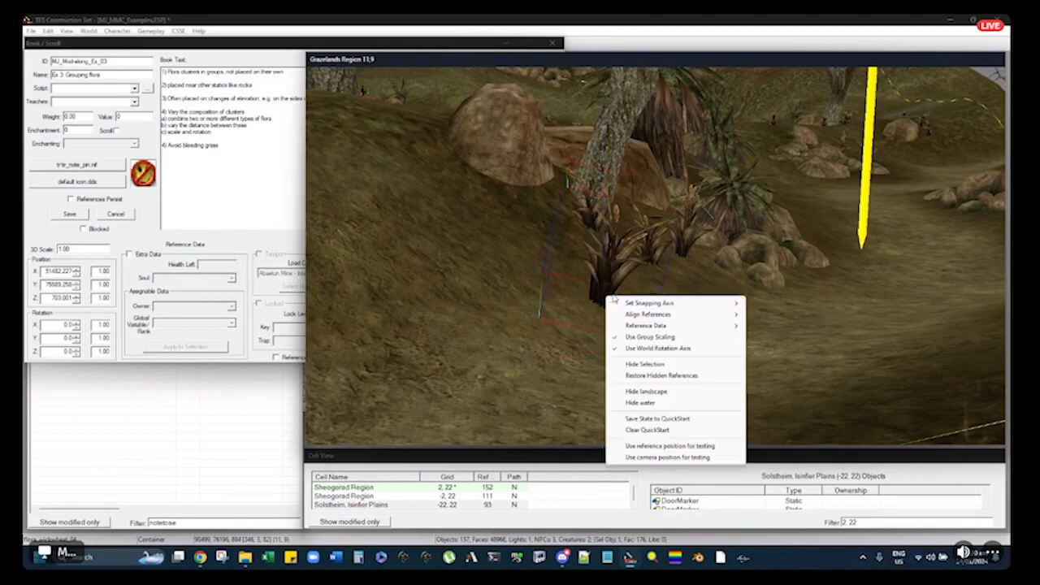
left_click(766, 360)
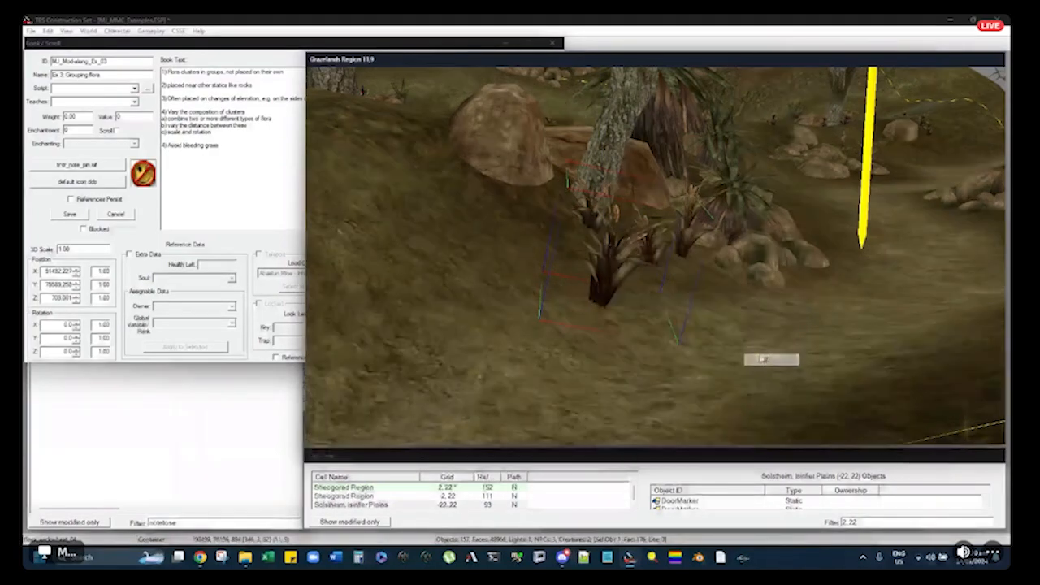
Try to lower the raised wickwheat copy, undo the attempt and examine the copy from other angles
left_click_drag(598, 293, 616, 348)
key("ctrl+z")
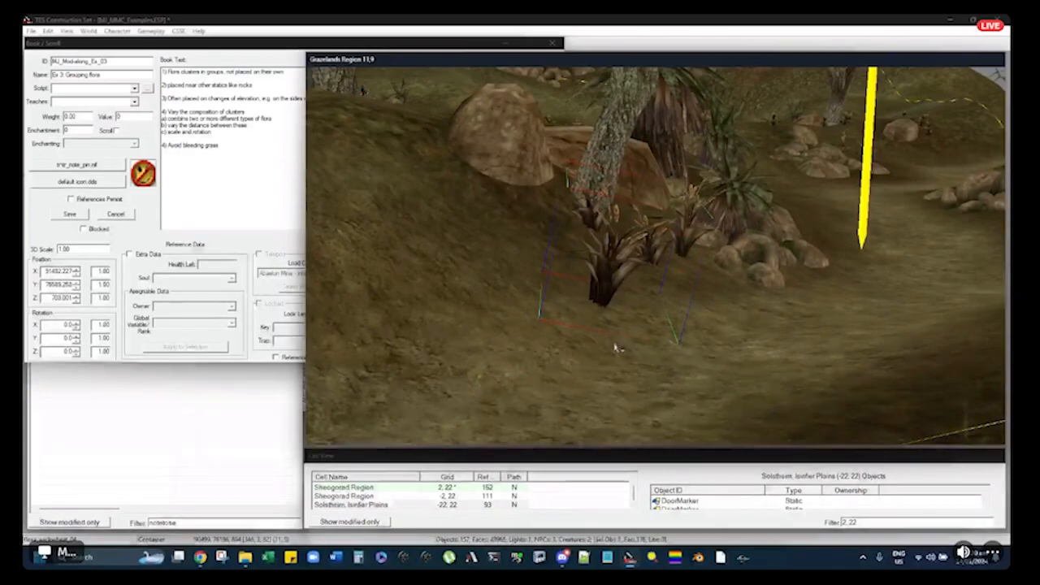
mouse_move(598, 262)
middle_mouse_down("shift")
mouse_move(551, 269)
mouse_move(607, 263)
middle_mouse_up("shift")
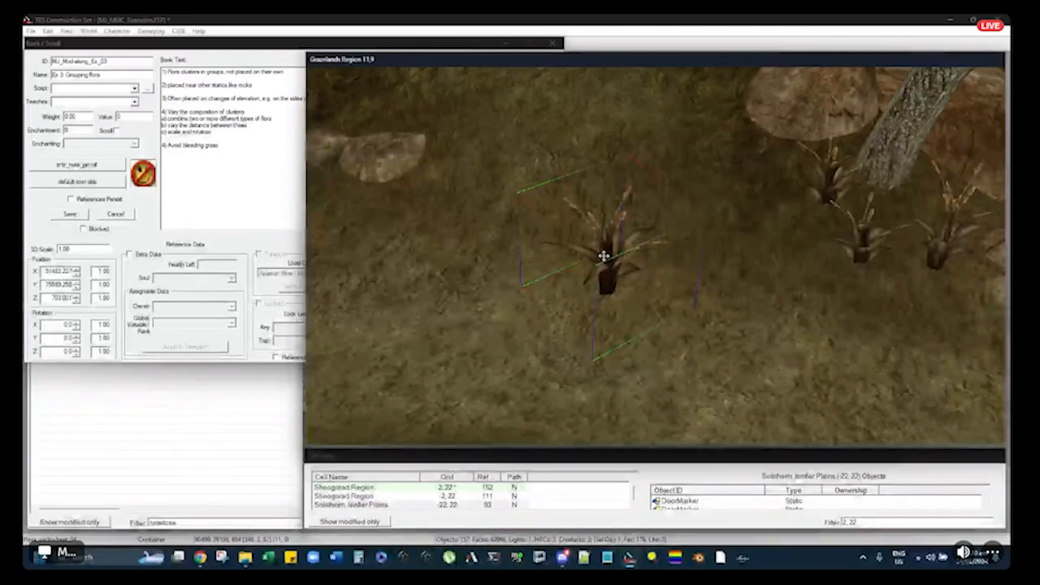
middle_click_drag(752, 95, 603, 134, "shift")
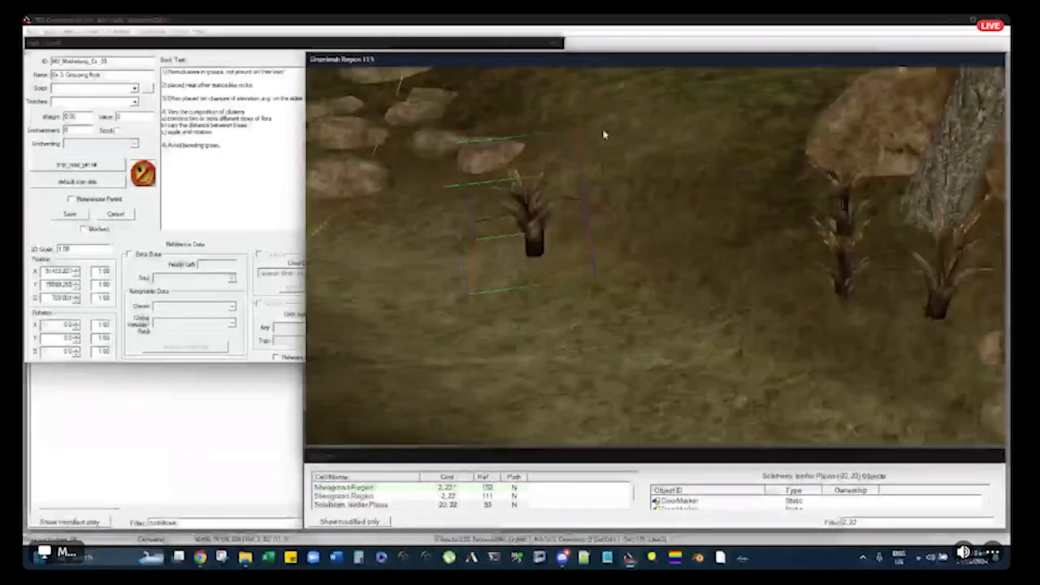
Move the middle wickwheat plant of the cluster downhill and rotate it, and finally delete it
left_click(824, 250)
middle_click_drag(828, 253, 685, 251, "shift")
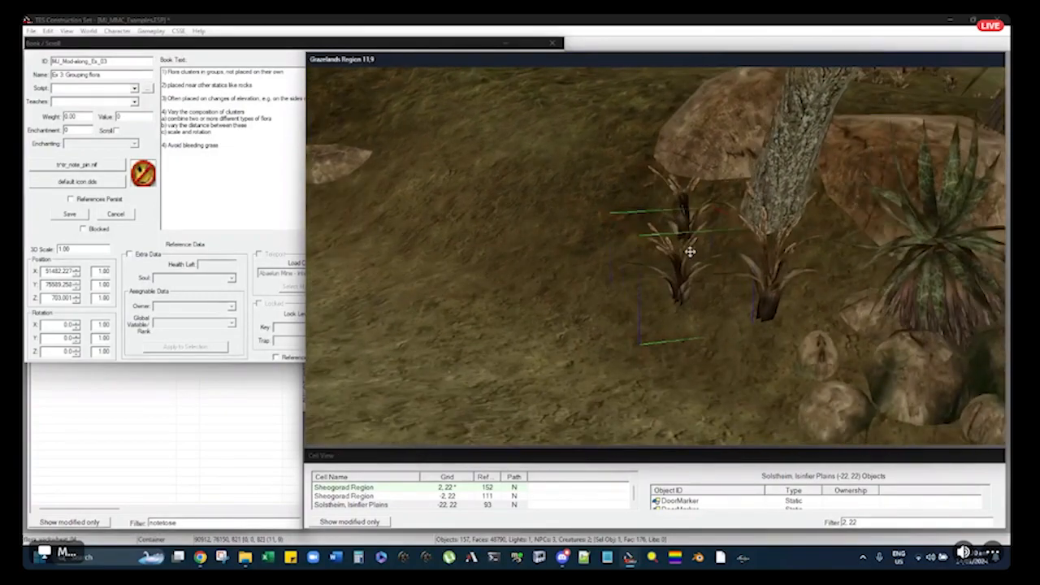
left_click_drag(677, 266, 602, 317)
right_click_drag(602, 317, 599, 310)
key("a")
left_click_drag(614, 327, 617, 324)
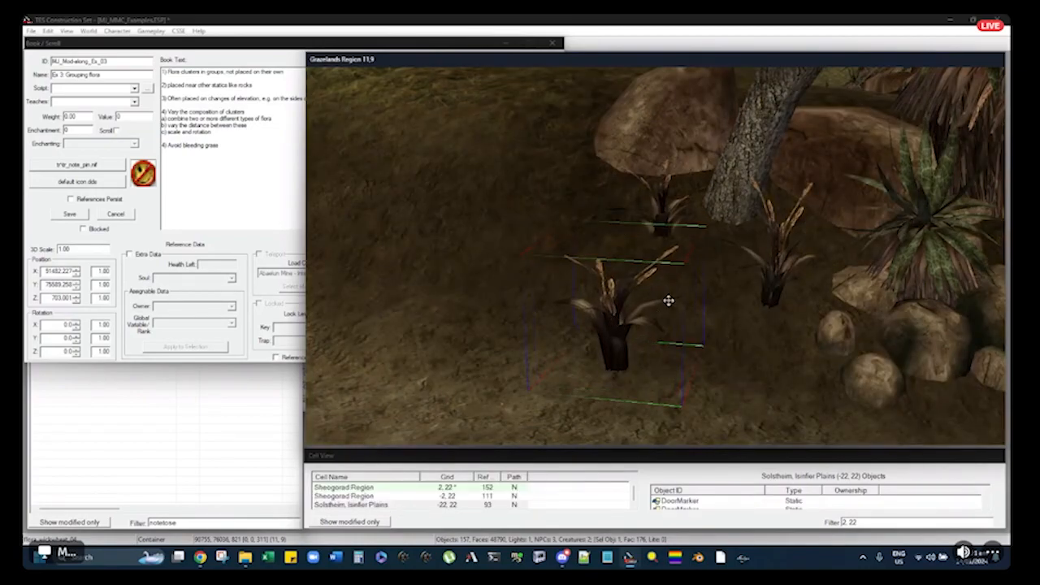
key("Delete")
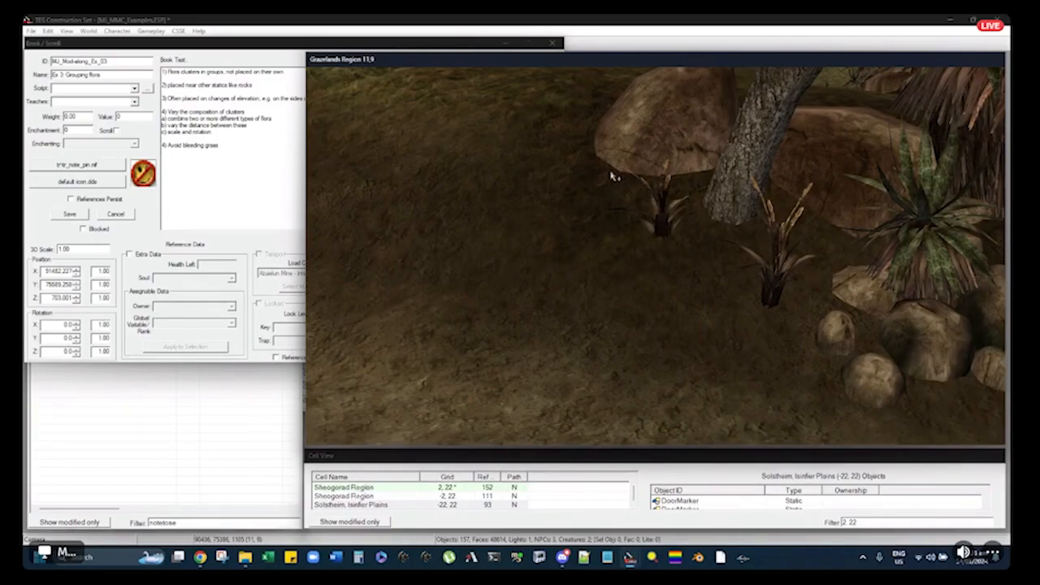
Examine the two wickwheat plants beside the tree up close
left_click(781, 260)
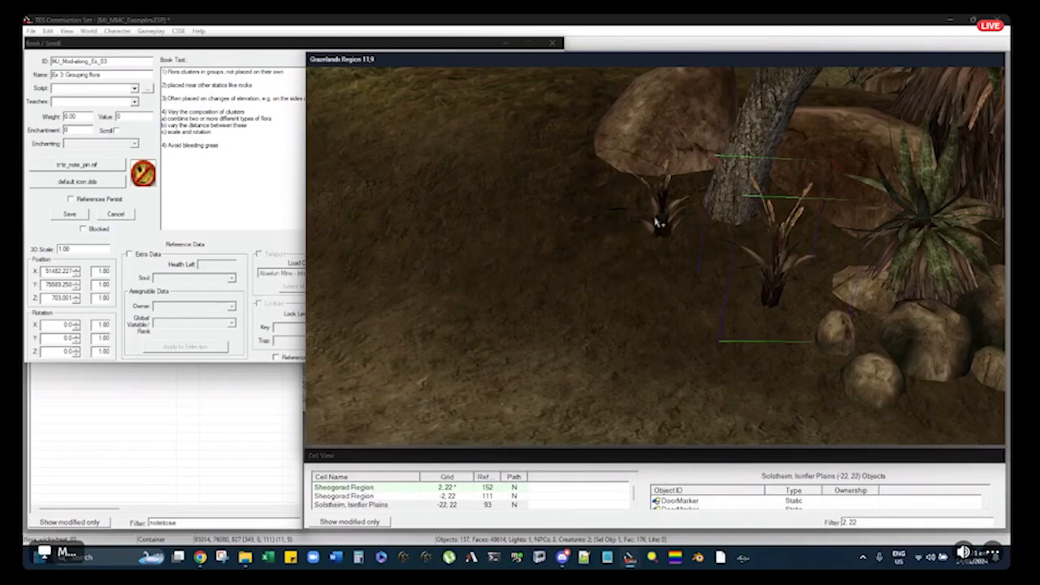
scroll(656, 221, "up", 4)
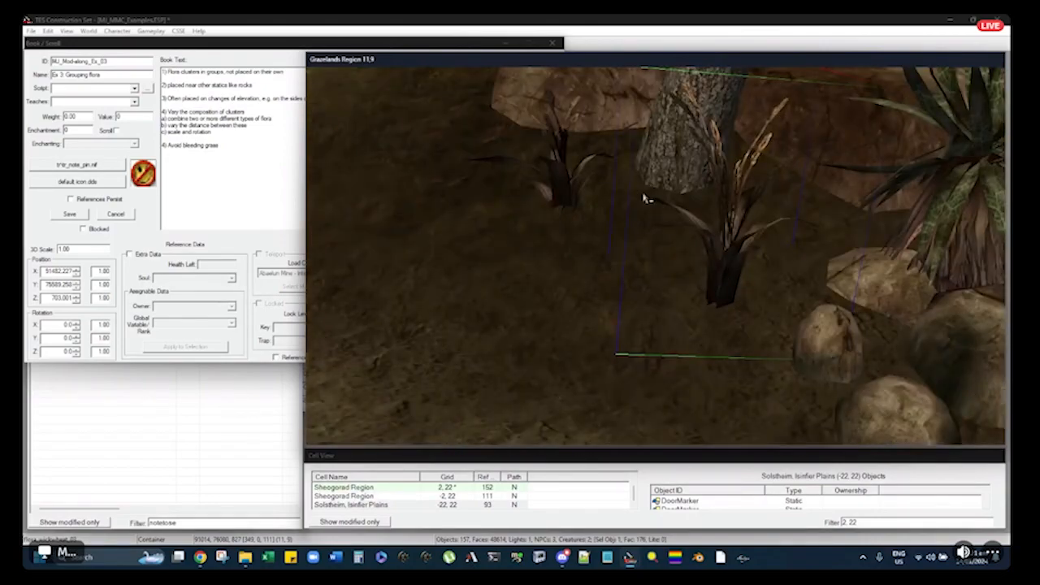
middle_click_drag(644, 198, 671, 248)
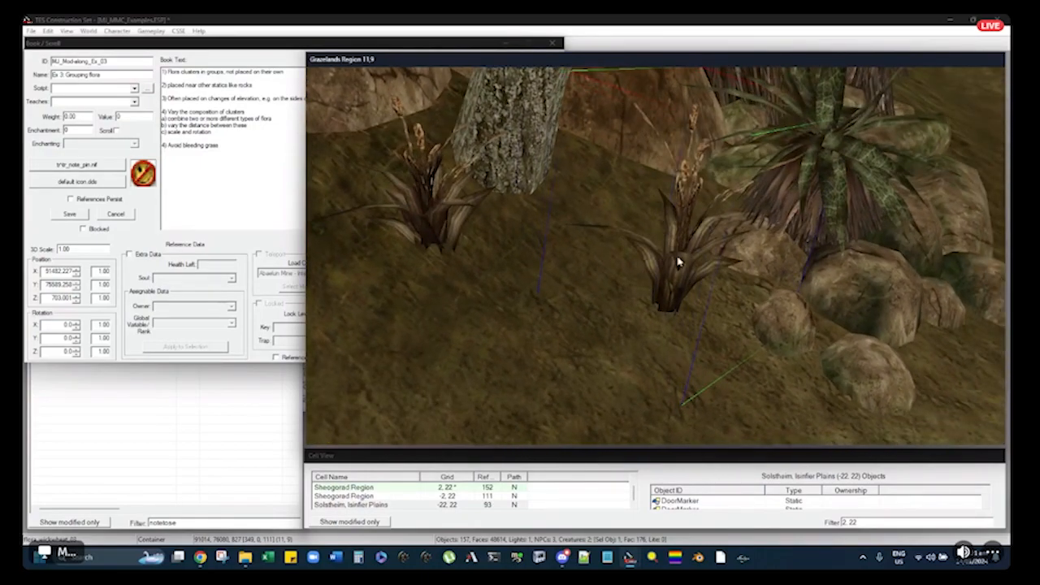
Close the grouping flora note and filter the container objects by kresh
left_click(552, 43)
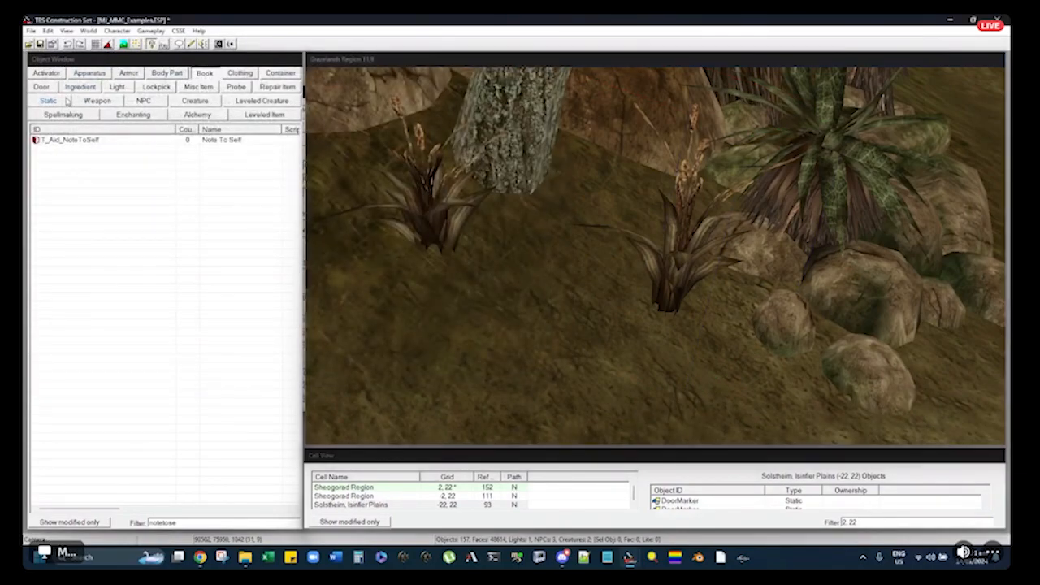
left_click(62, 101)
left_click(284, 76)
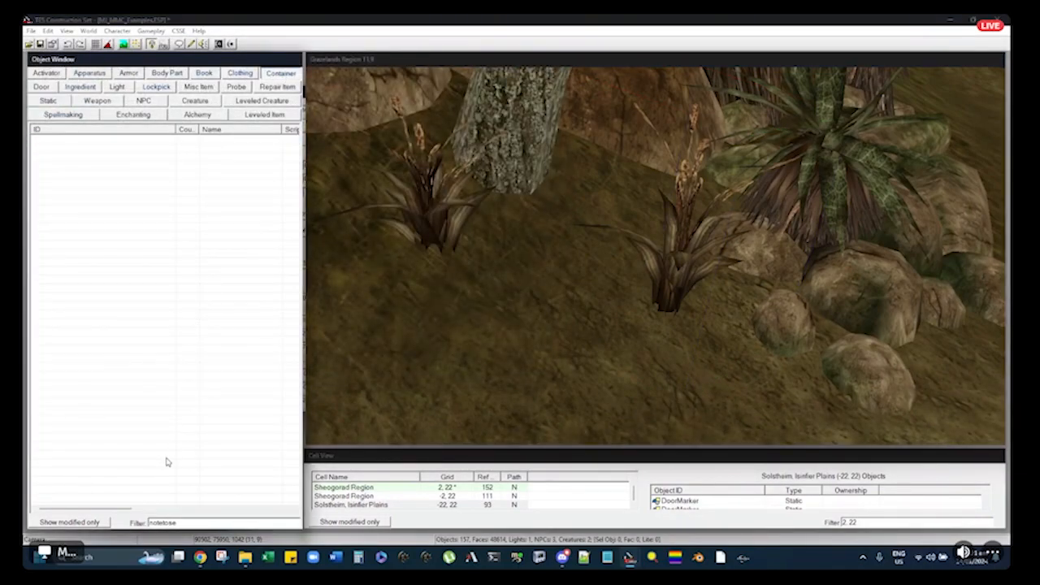
mouse_move(200, 557)
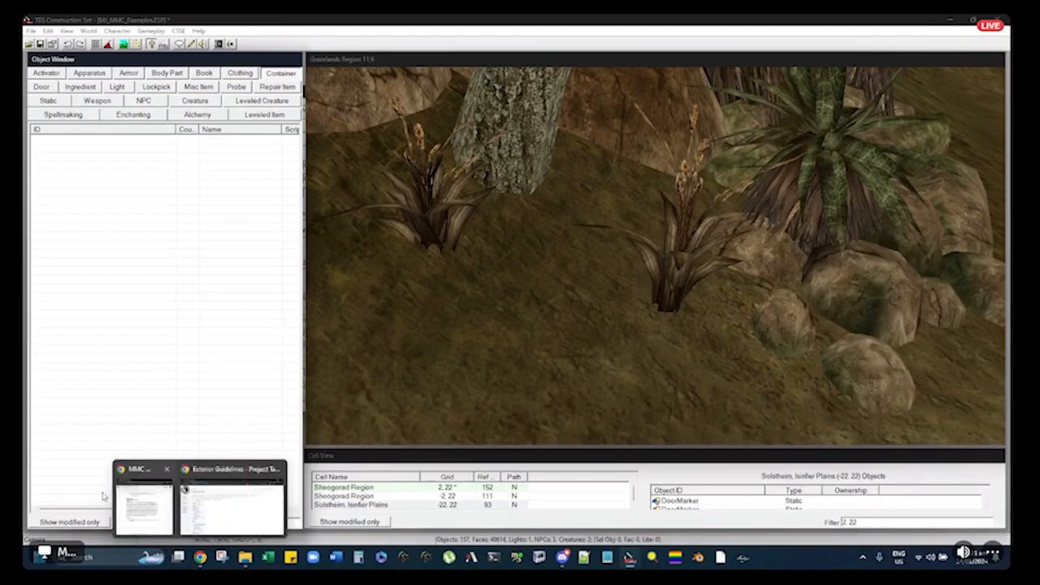
double_click(169, 522)
type("kresh")
Place a flora_kreshweed_03 plant on the slope in front of the wickwheat plants
left_click(77, 158)
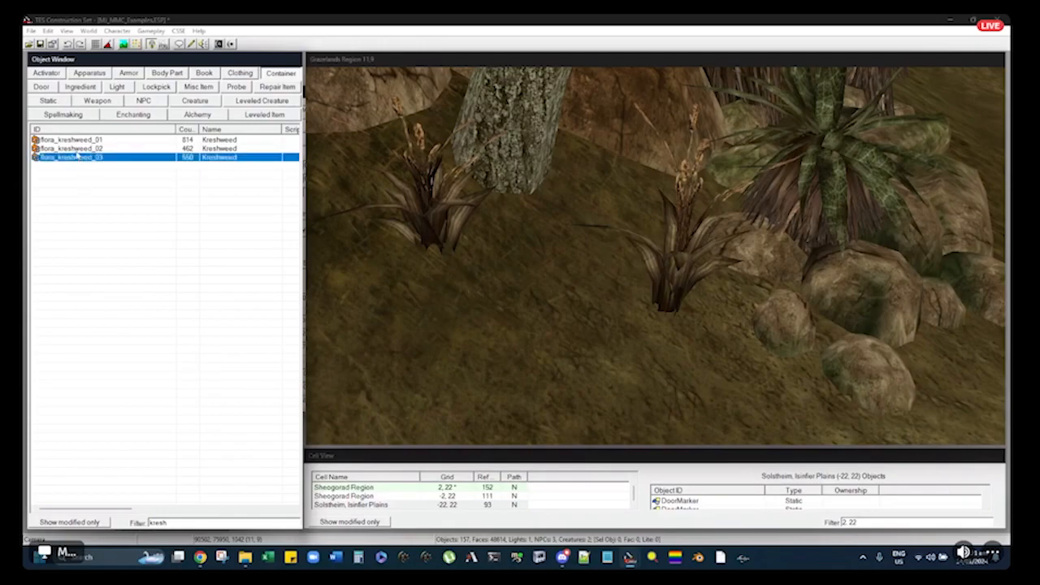
left_click_drag(560, 223, 562, 224)
scroll(609, 167, "down", 3)
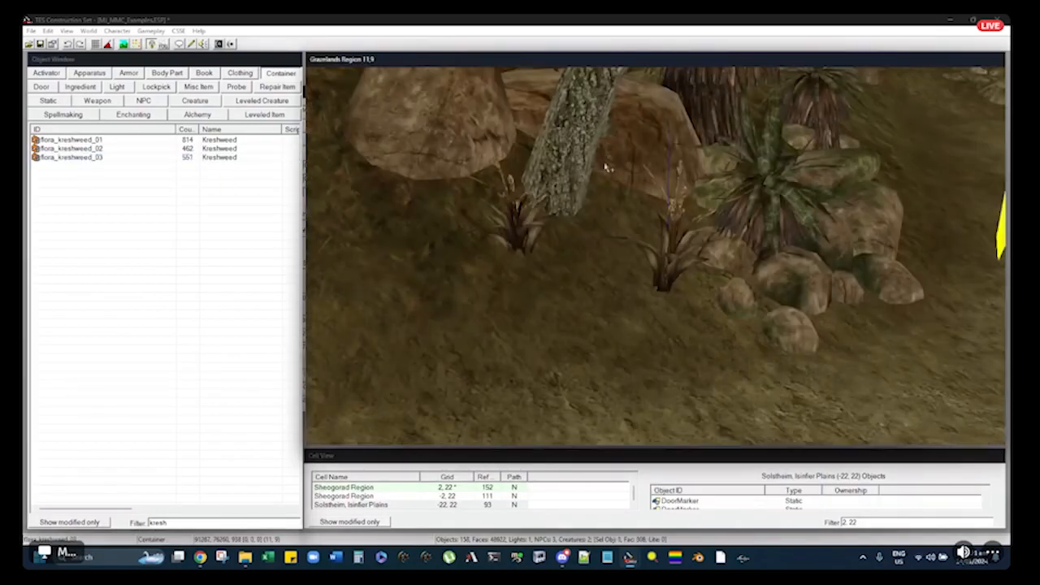
middle_click_drag(608, 168, 576, 167, "shift")
left_click_drag(593, 125, 539, 352)
middle_click_drag(538, 353, 580, 294, "shift")
scroll(640, 307, "up", 2)
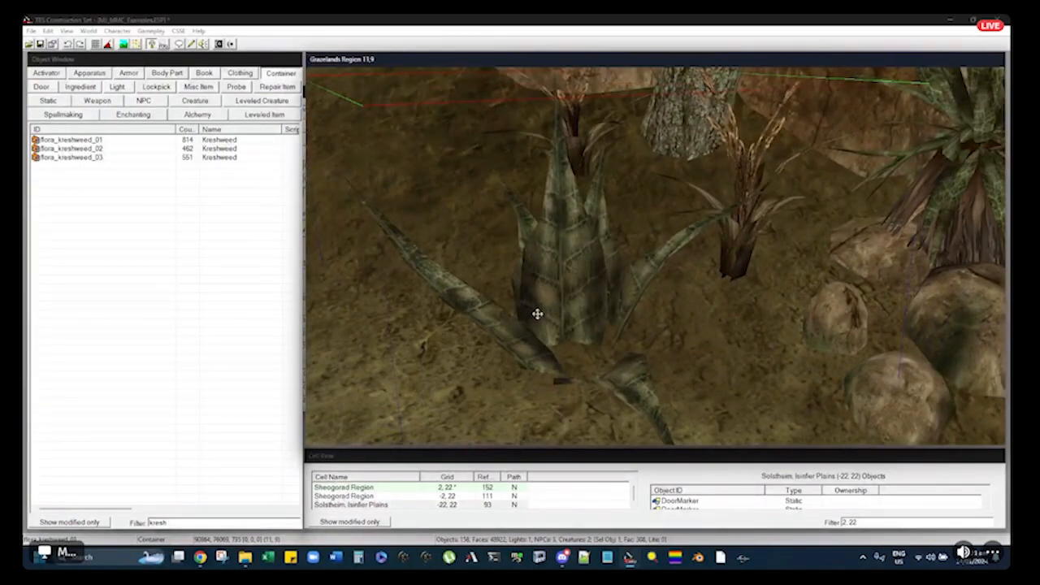
Raise the kreshweed plant above the ground to expose its base and view it from the side
mouse_move(558, 284)
left_mouse_down()
mouse_move(542, 286)
mouse_move(557, 282)
left_mouse_up()
mouse_move(556, 282)
middle_mouse_down("shift")
mouse_move(525, 272)
mouse_move(576, 285)
mouse_move(565, 295)
middle_mouse_up("shift")
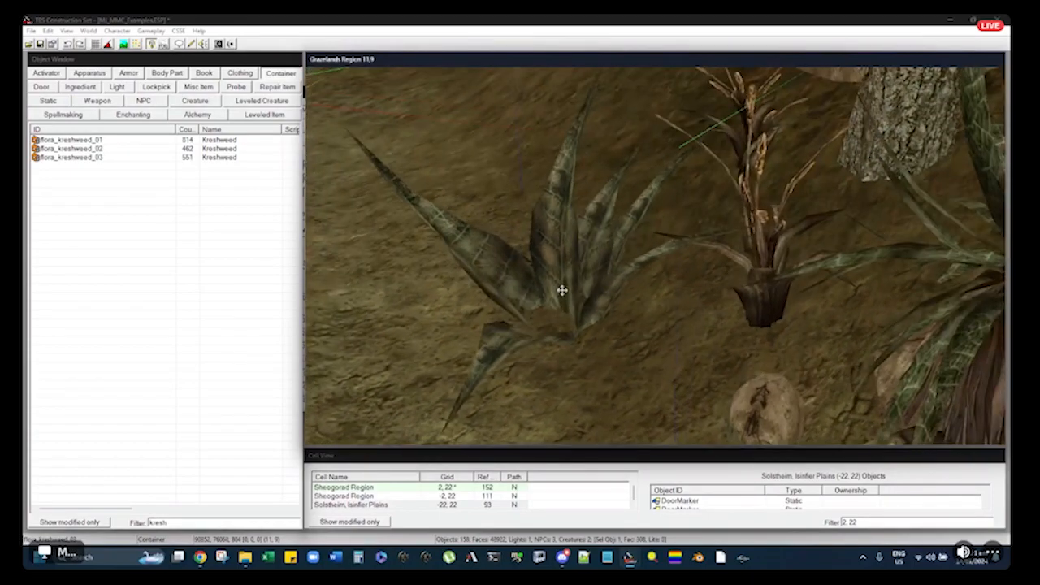
mouse_move(562, 295)
left_mouse_down()
mouse_move(561, 304)
mouse_move(561, 290)
left_mouse_up()
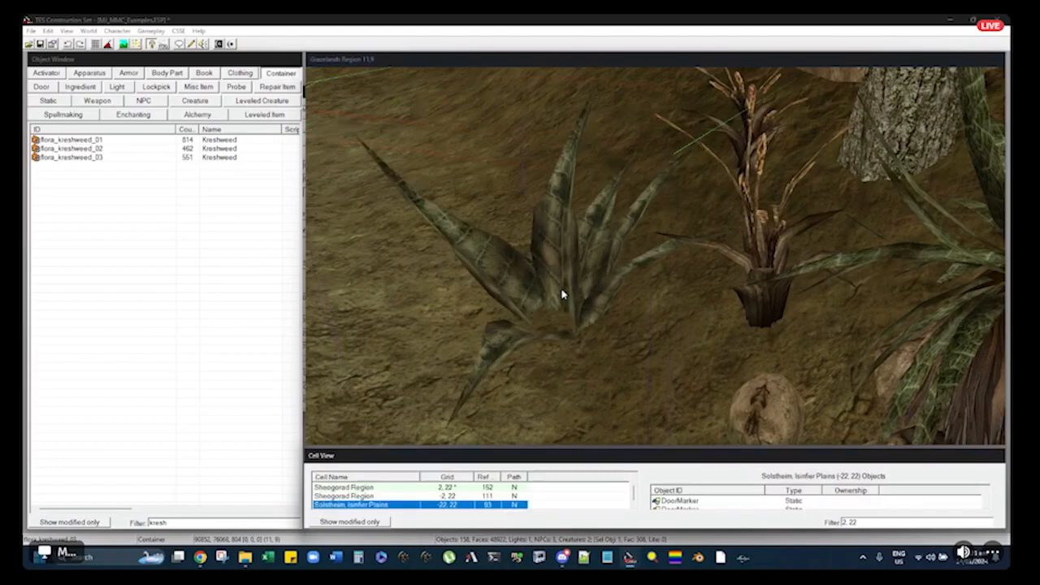
key("d")
left_click(562, 295)
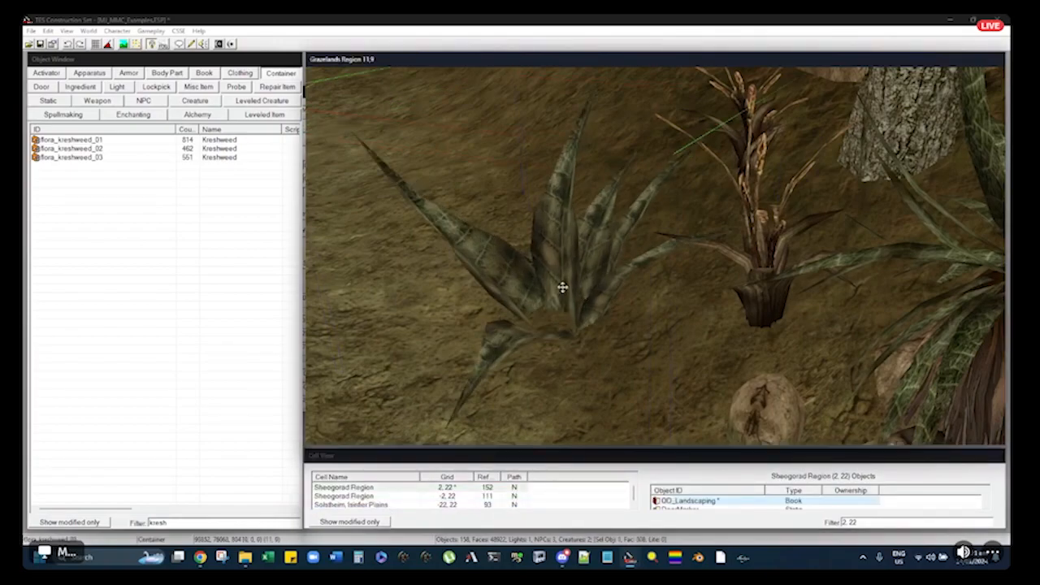
left_click_drag(562, 287, 554, 186)
middle_click_drag(554, 218, 553, 245, "shift")
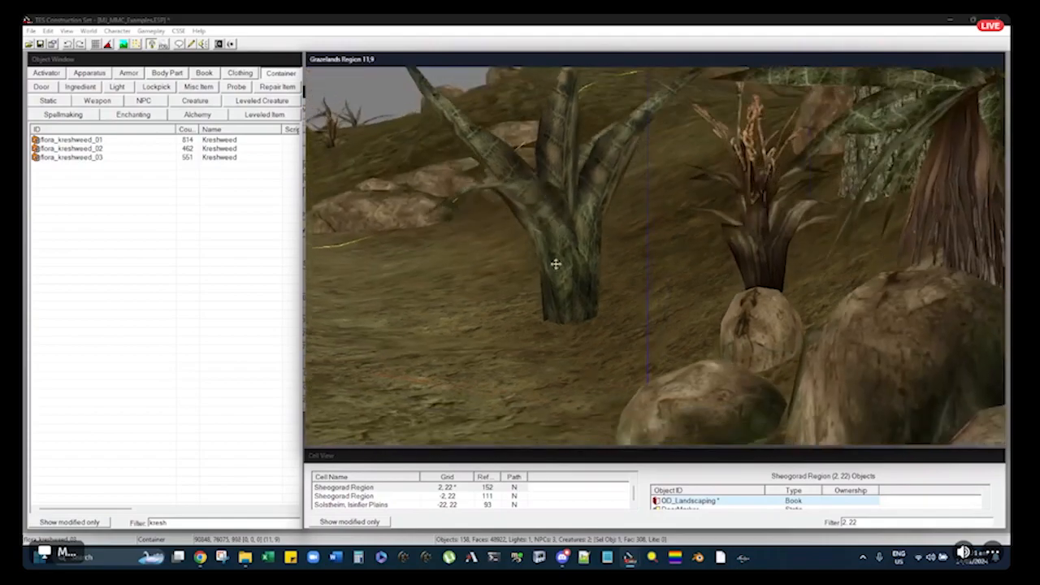
Lower and raise the kreshweed plant to compare how deep its base sits, and delete it from the slope
middle_click_drag(562, 293, 592, 295, "shift")
left_click_drag(536, 191, 546, 338)
middle_click_drag(638, 290, 580, 295, "shift")
left_click_drag(580, 295, 578, 216)
middle_click_drag(578, 216, 571, 281, "shift")
left_click_drag(571, 281, 568, 222)
middle_click_drag(569, 222, 608, 181, "shift")
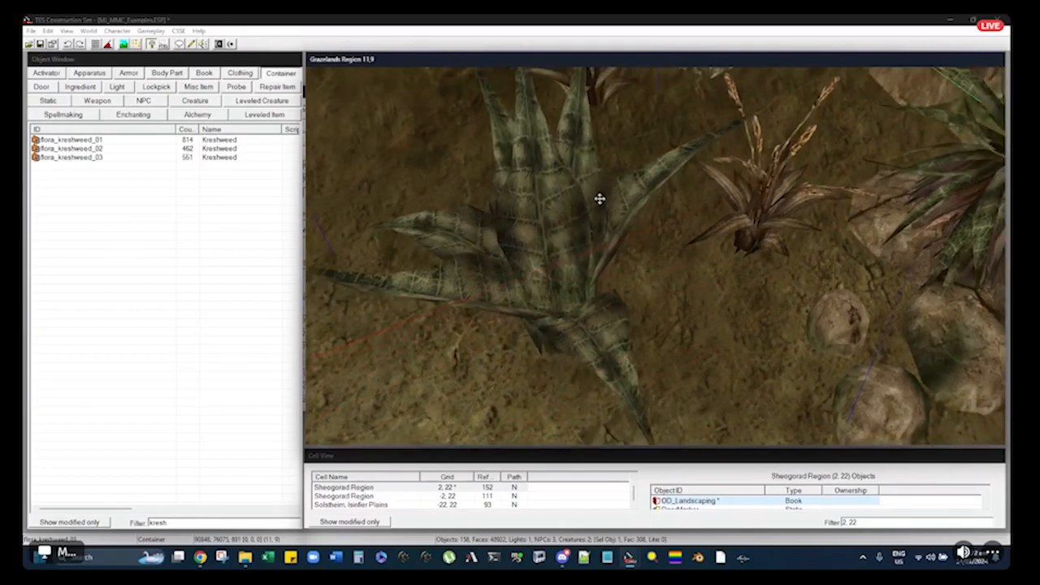
key("Delete")
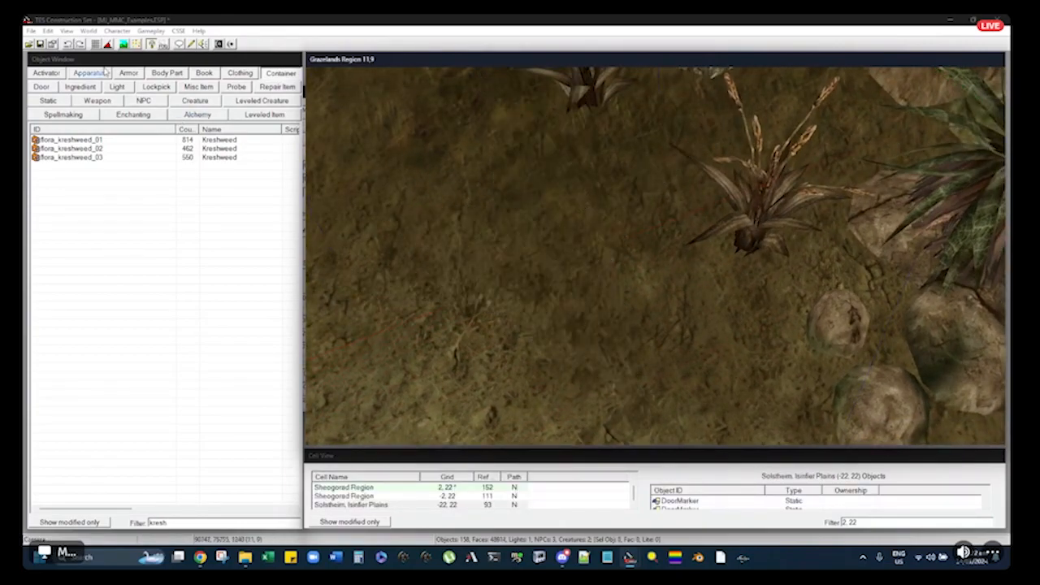
Find the object MJ_Mod-along_Ex_04 and view its surroundings in the Molag Amur Region
left_click(48, 31)
left_click(75, 132)
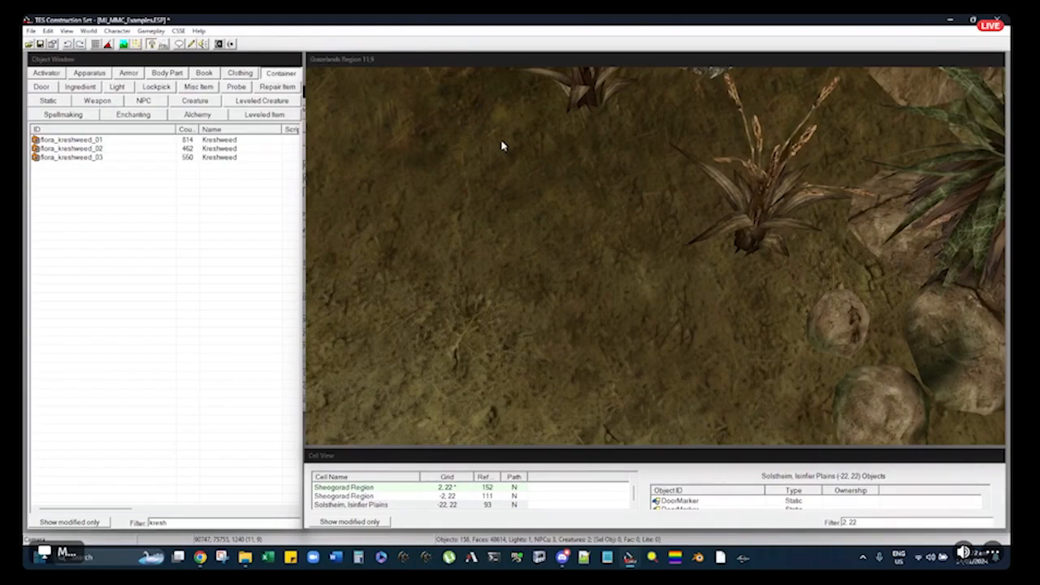
key("ctrl+f")
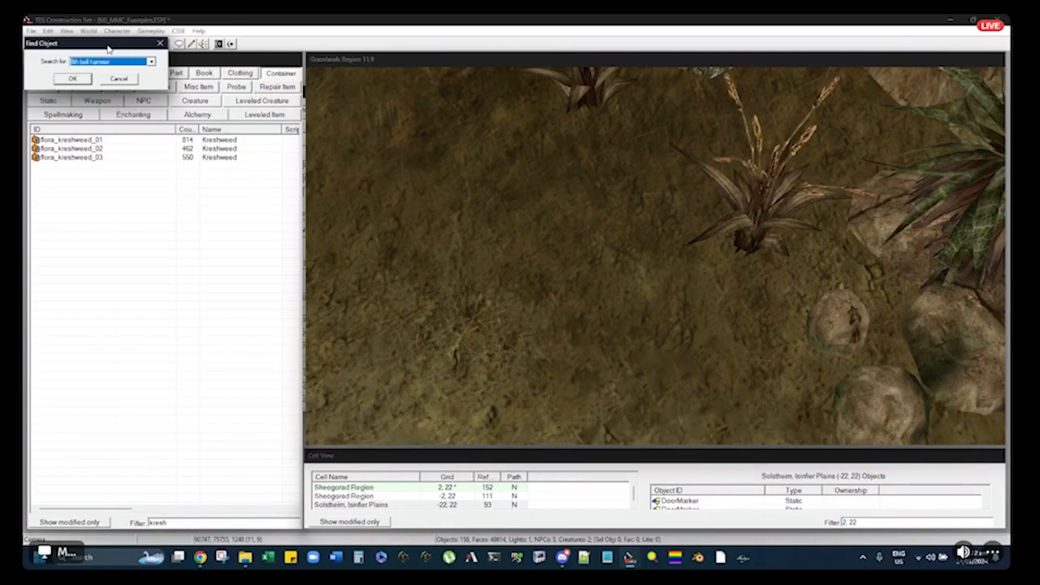
key("Down")
key("Down")
key("Down")
left_click(72, 79)
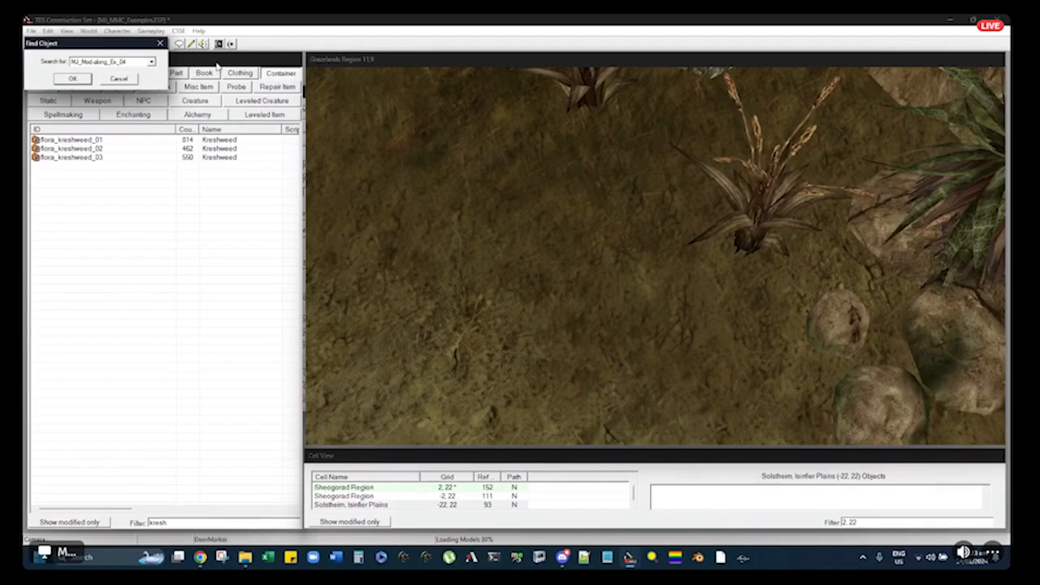
left_click(72, 78)
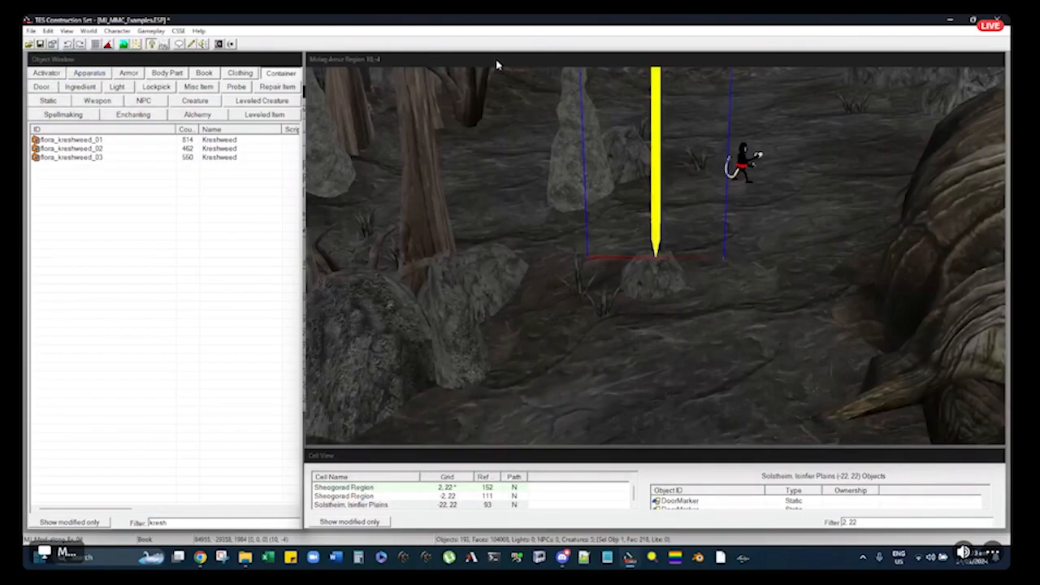
mouse_move(522, 87)
middle_mouse_down()
mouse_move(574, 175)
mouse_move(586, 176)
middle_mouse_up()
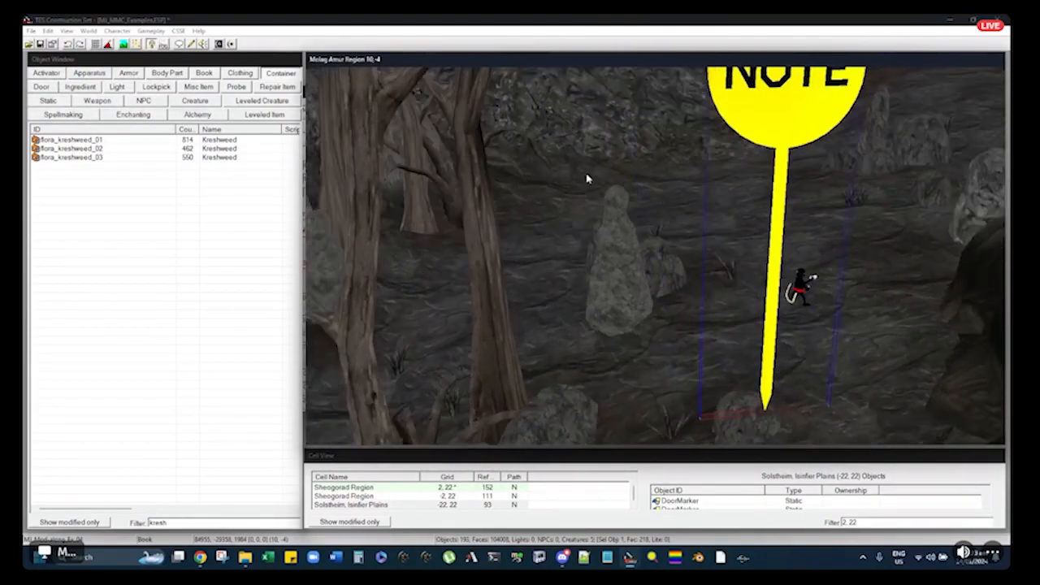
Examine the trees, rock spires and dead silt strider around the note marker from farther back and several angles
scroll(587, 178, "down", 10)
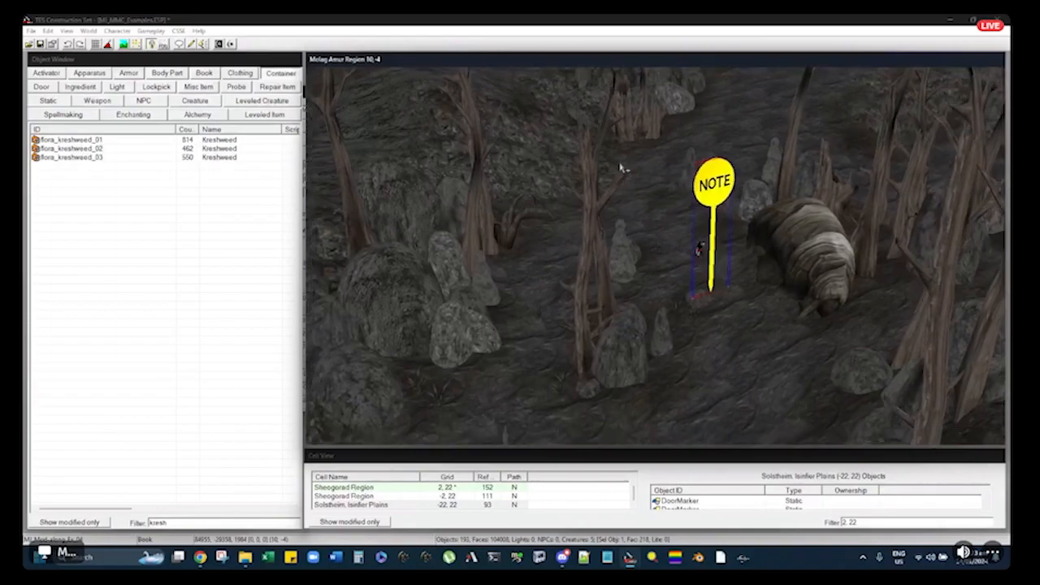
scroll(626, 162, "down", 6)
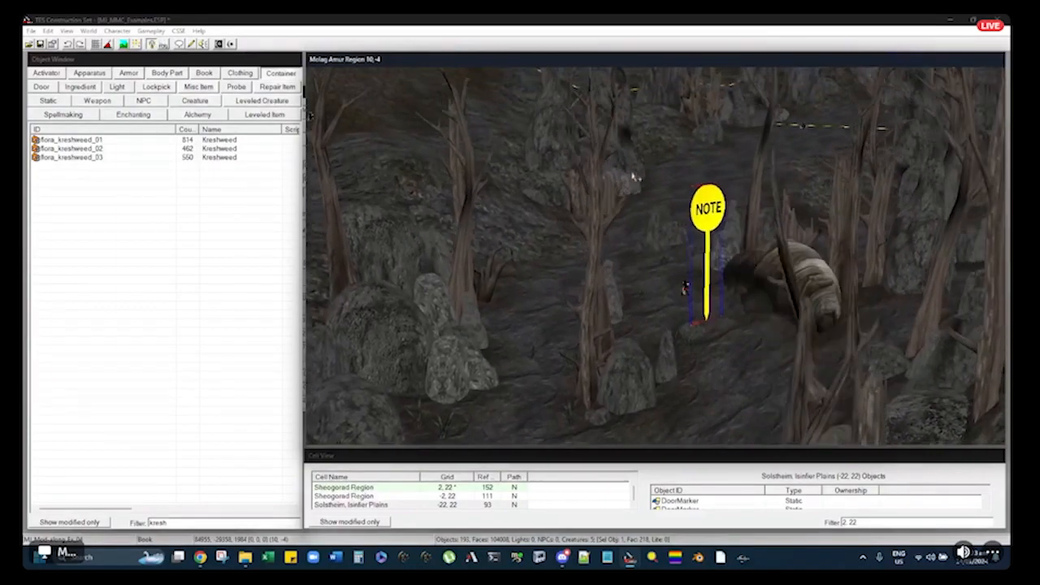
scroll(629, 176, "down", 6)
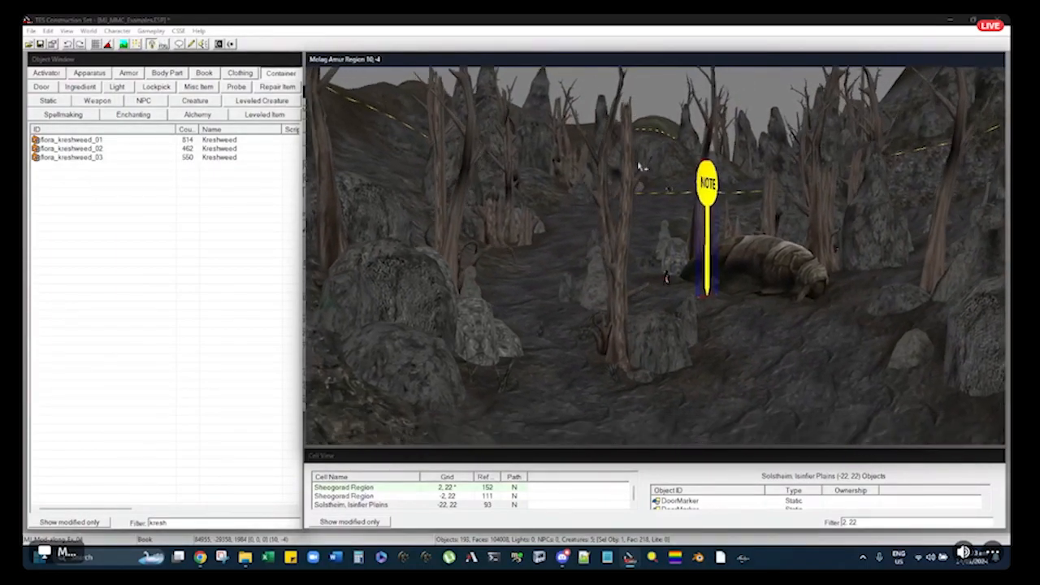
middle_click_drag(639, 166, 633, 178, "shift")
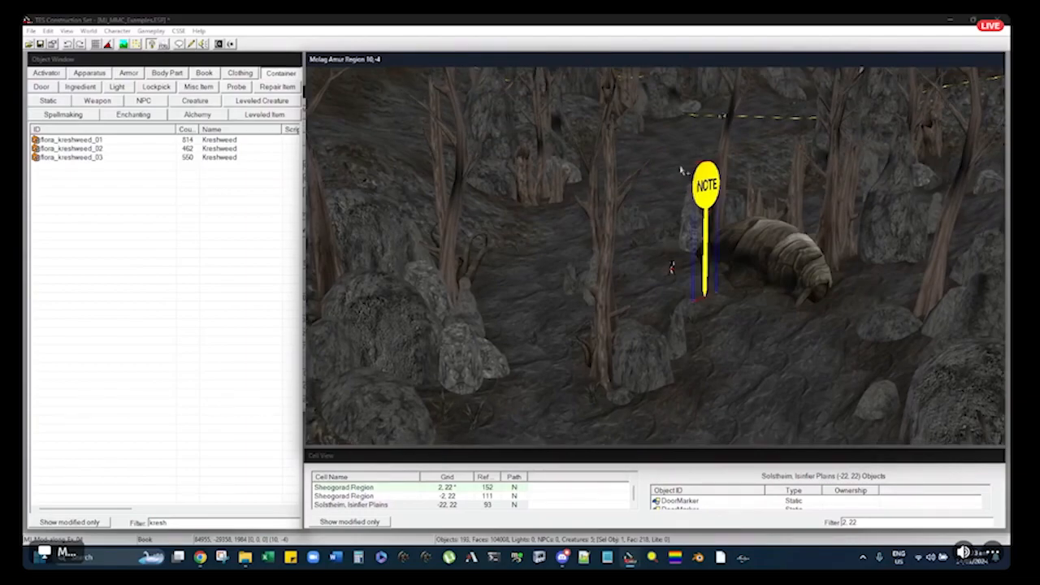
scroll(686, 170, "down", 4)
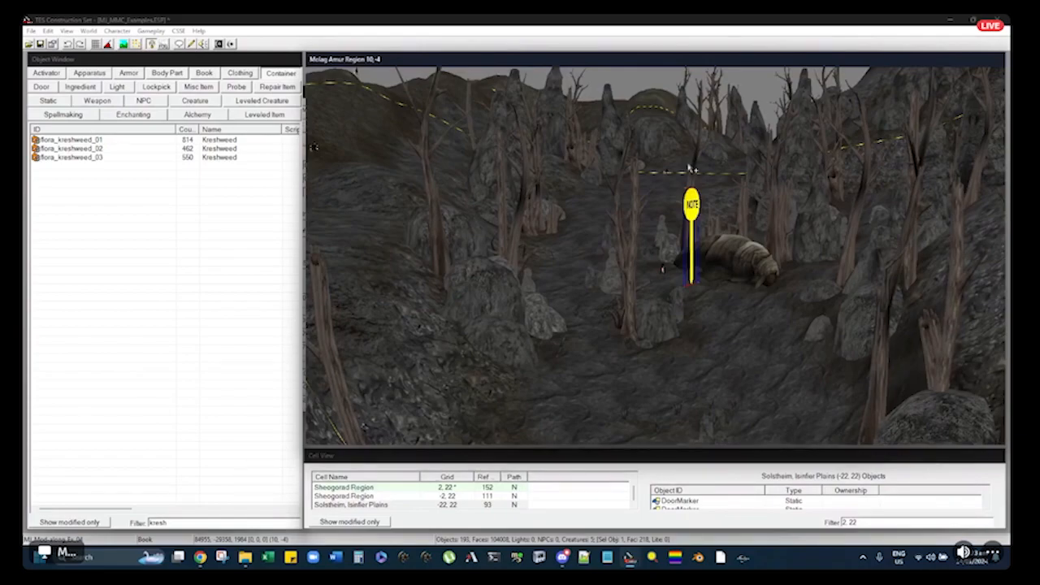
Hide the placed objects and inspect the bare landmesh of the foyada around the note
key("F5")
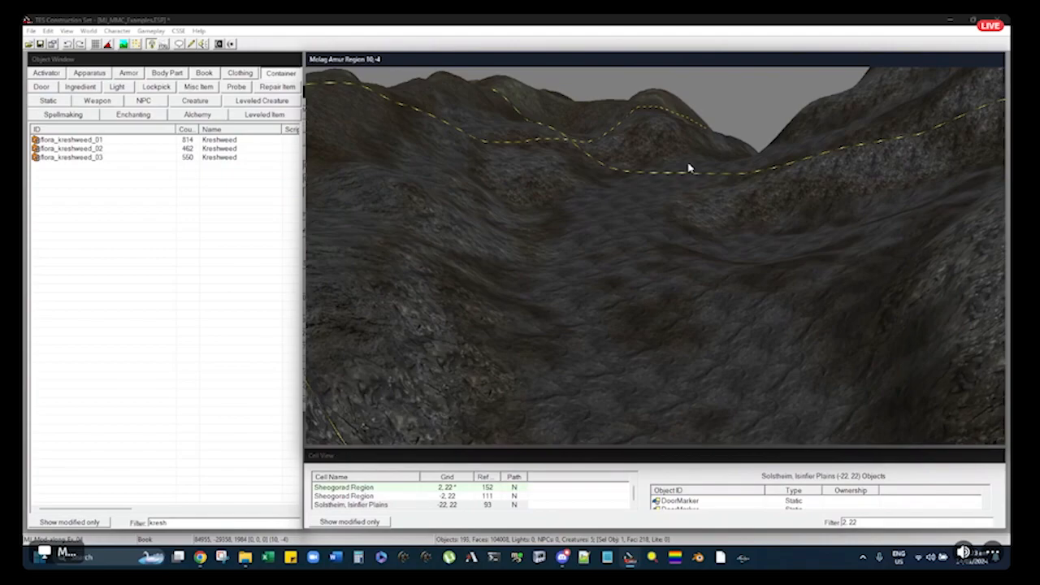
scroll(689, 167, "up", 5)
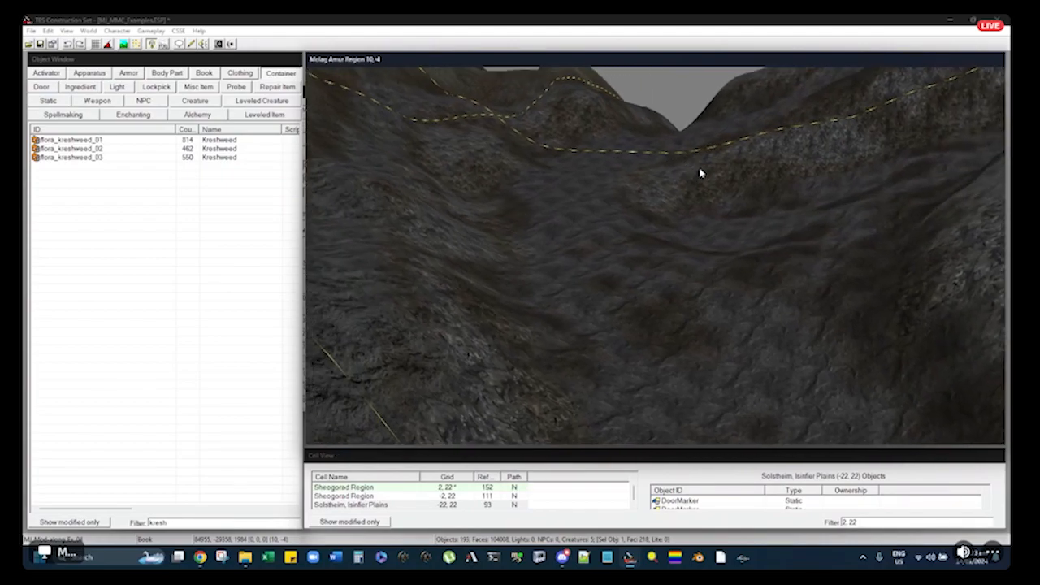
mouse_move(703, 170)
middle_mouse_down("shift")
mouse_move(714, 169)
mouse_move(706, 190)
mouse_move(667, 219)
mouse_move(693, 210)
mouse_move(681, 227)
middle_mouse_up("shift")
Show the objects again, read the note "Ex 4: Land Texture Layering", and close it to return to the scene
scroll(685, 211, "up", 4)
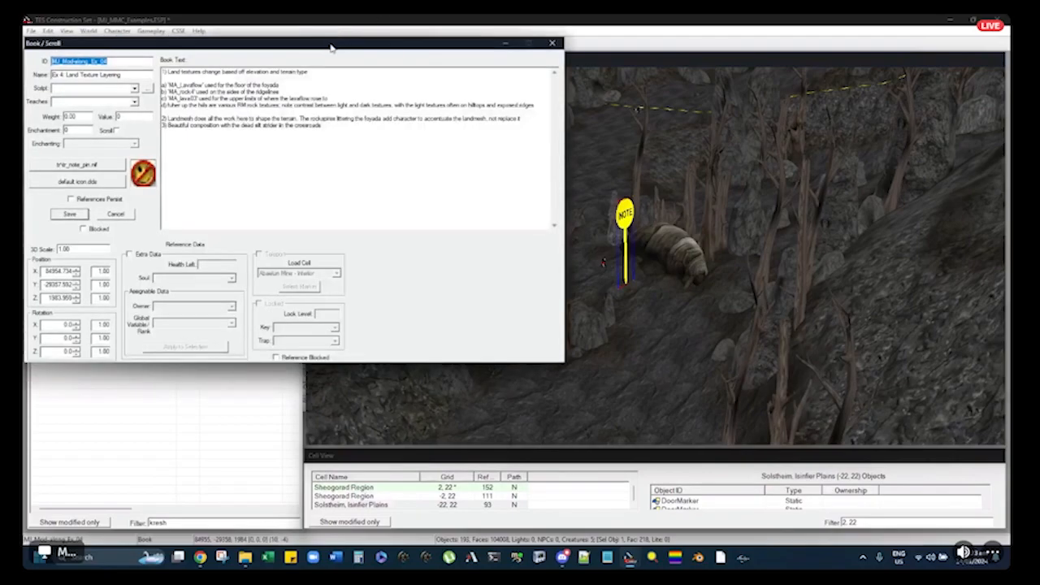
left_click_drag(332, 47, 373, 4)
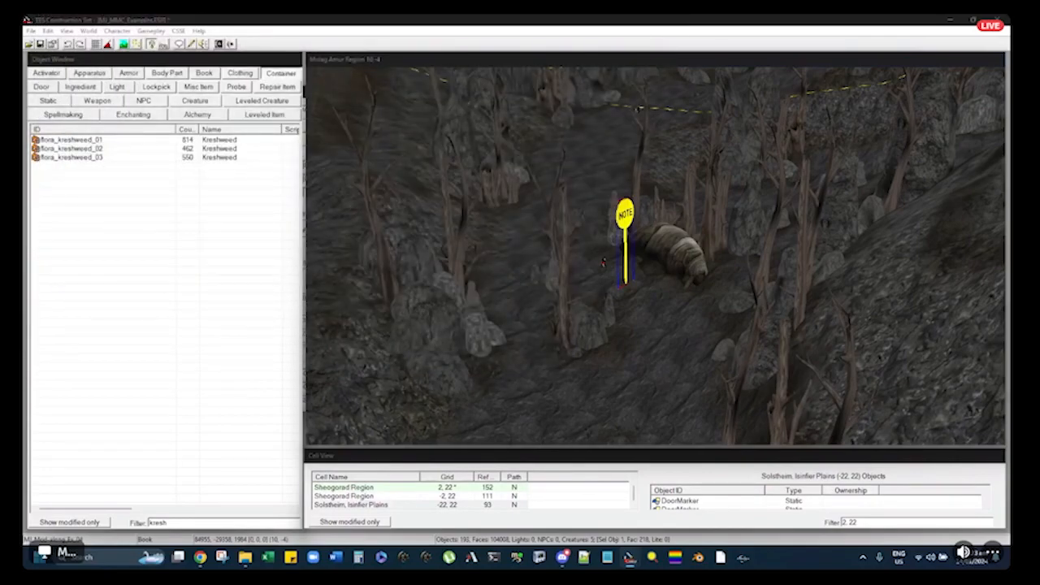
left_click(639, 218)
middle_click_drag(647, 220, 671, 194, "shift")
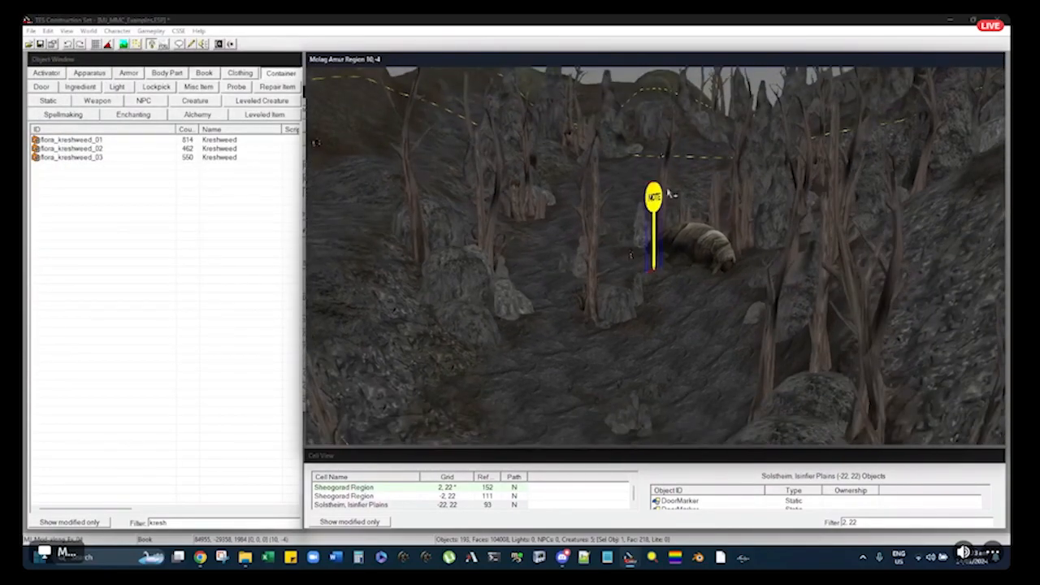
Hide the scene objects again and view the terrain textures along the foyada's side ridge
key("h")
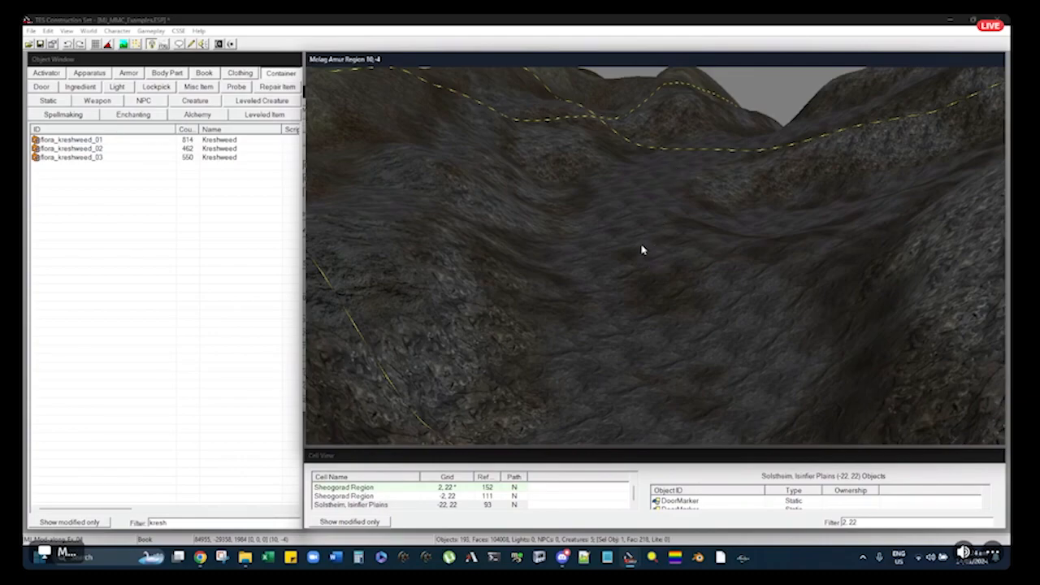
scroll(623, 238, "up", 5)
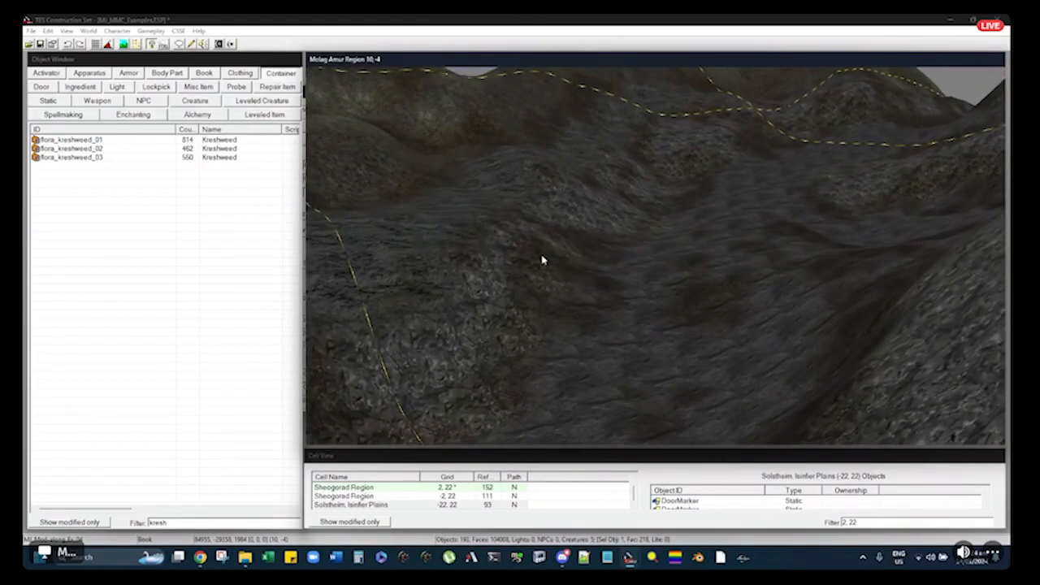
middle_click_drag(468, 321, 471, 312)
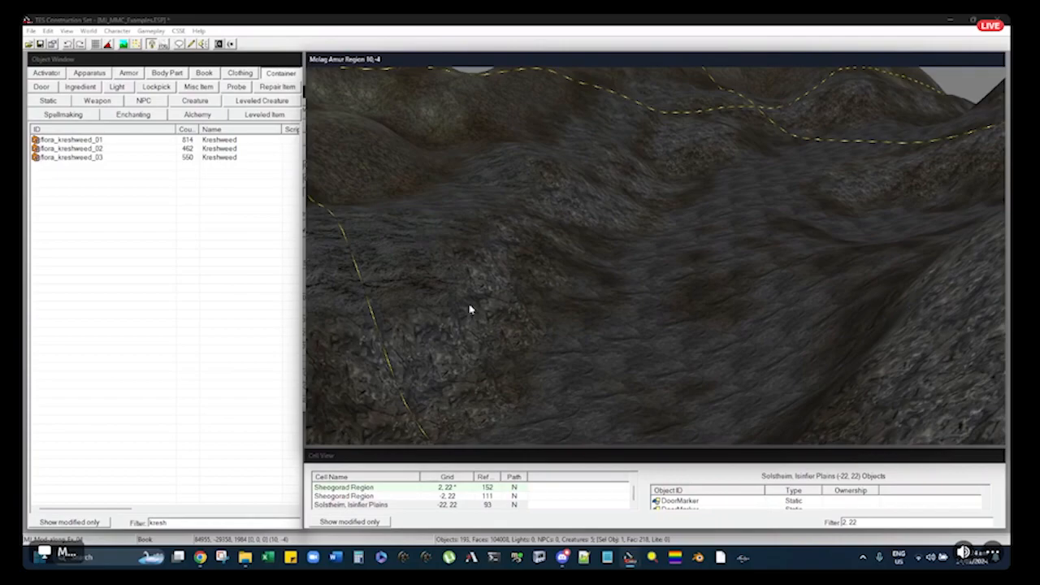
Turn on landscape editing, move its settings clear of the terrain, and get a close view of the rocky ridge
key("h")
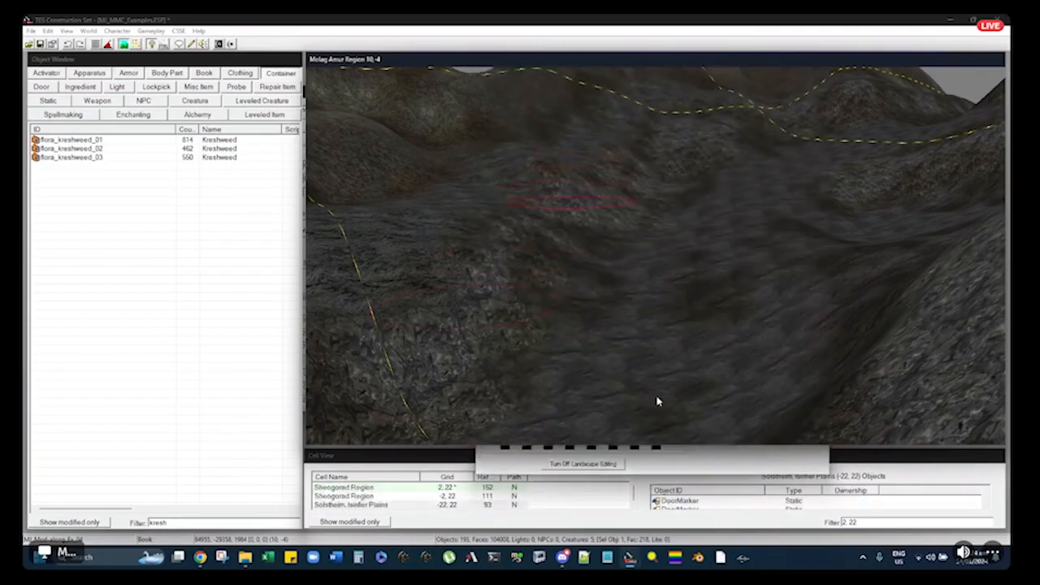
left_click_drag(584, 78, 225, 70)
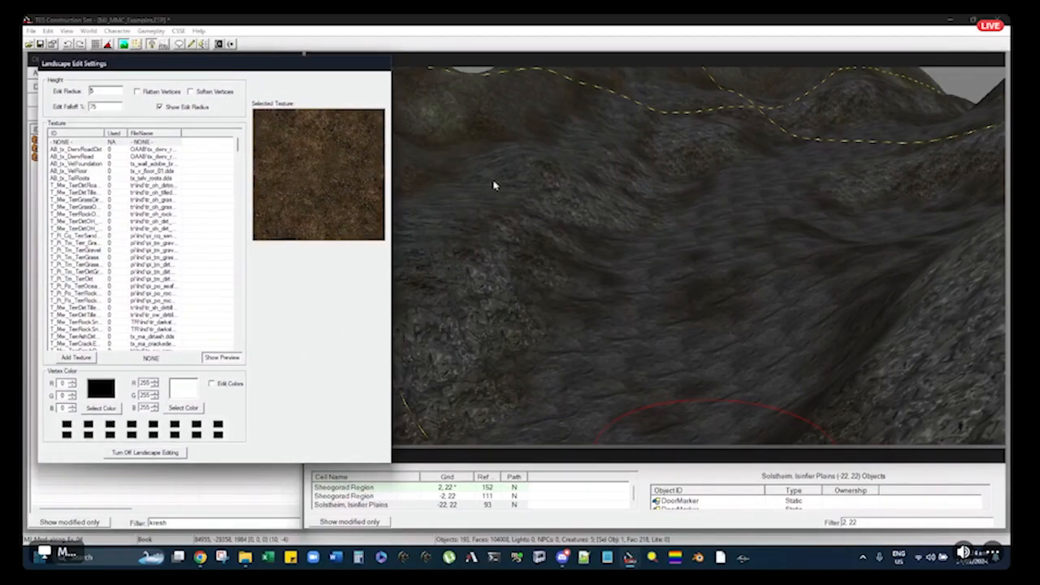
left_click(651, 59)
middle_click_drag(643, 206, 649, 251, "shift")
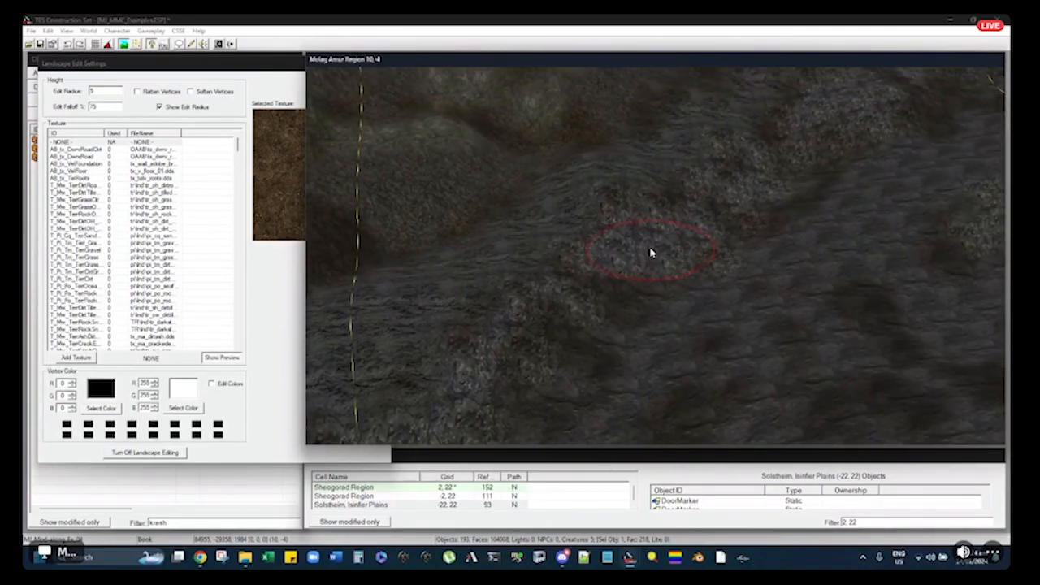
Restart landscape editing and sample the ridge's texture, MA_rock04, to locate it in the texture list
key("h")
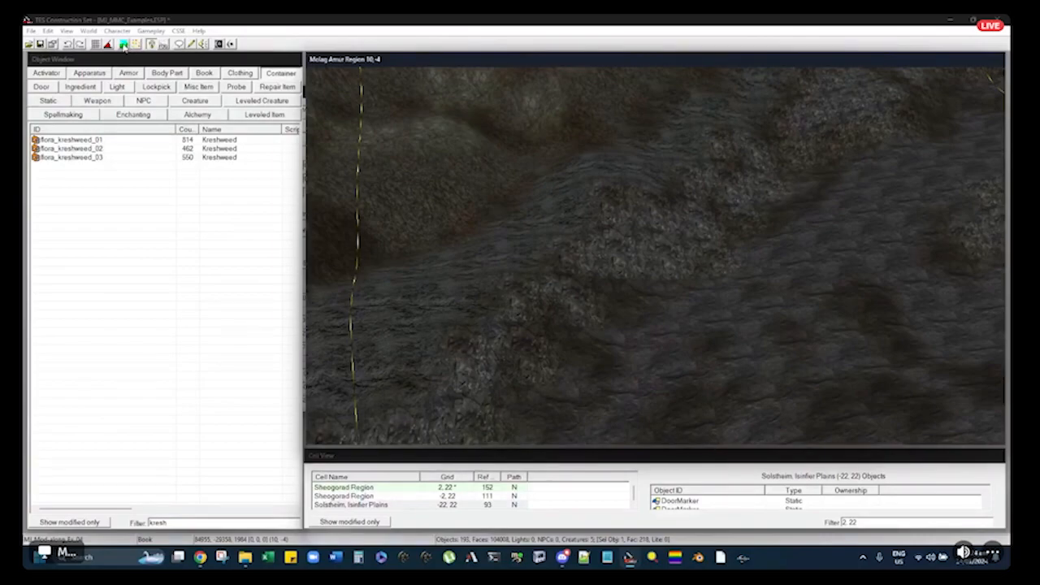
key("h")
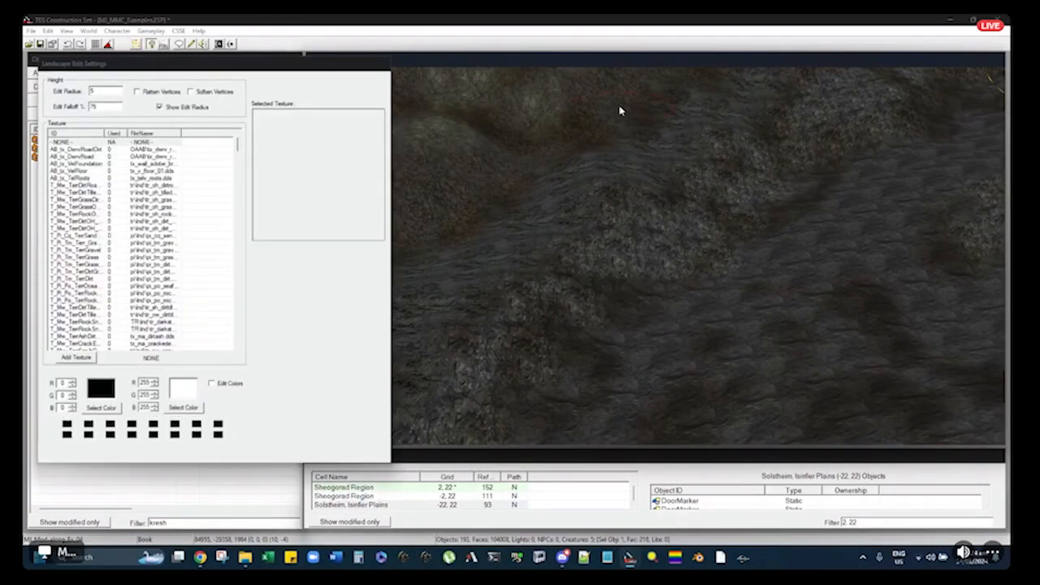
right_click(649, 245, "ctrl")
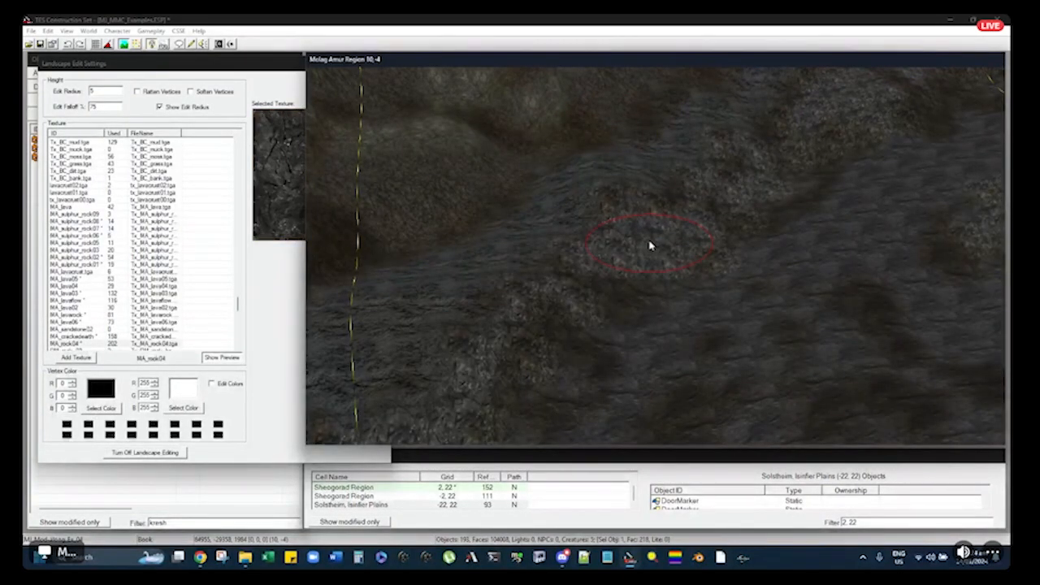
left_click(233, 70)
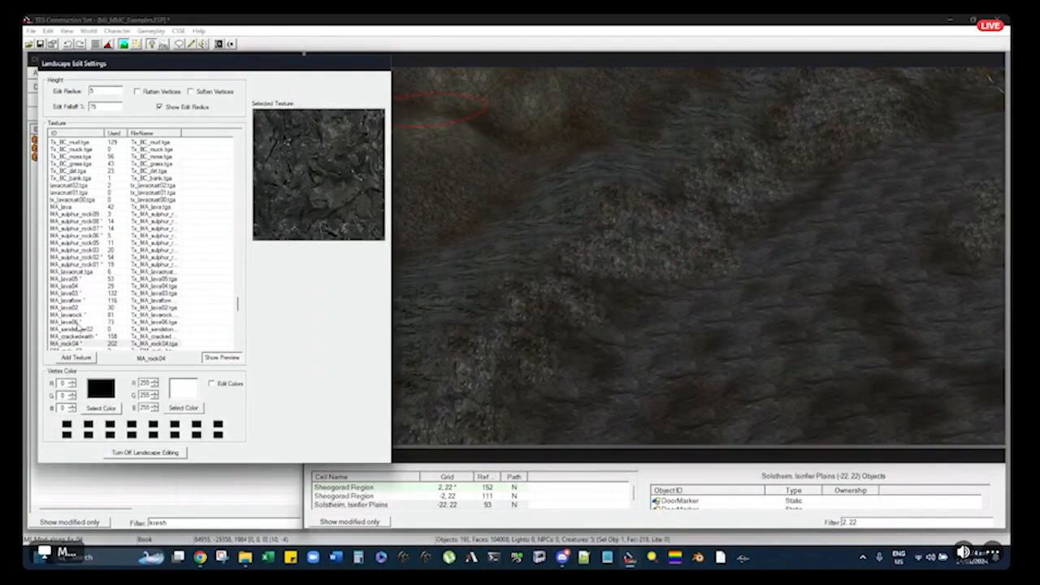
scroll(79, 328, "down", 1)
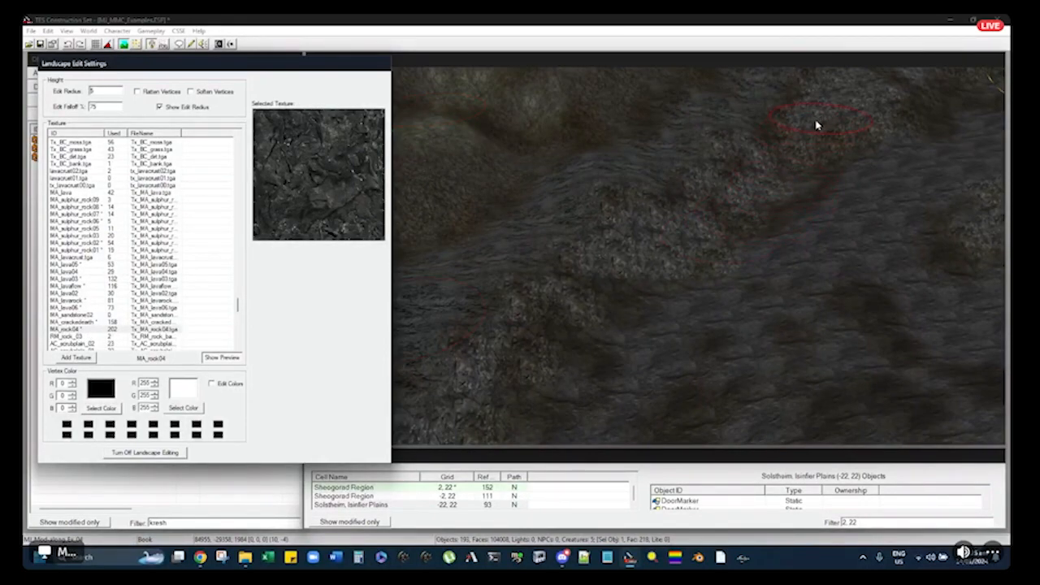
Sample the MA_lava03 texture from the ground above the ridge and check it in the landscape settings
left_click(786, 64)
middle_click_drag(754, 153, 766, 174)
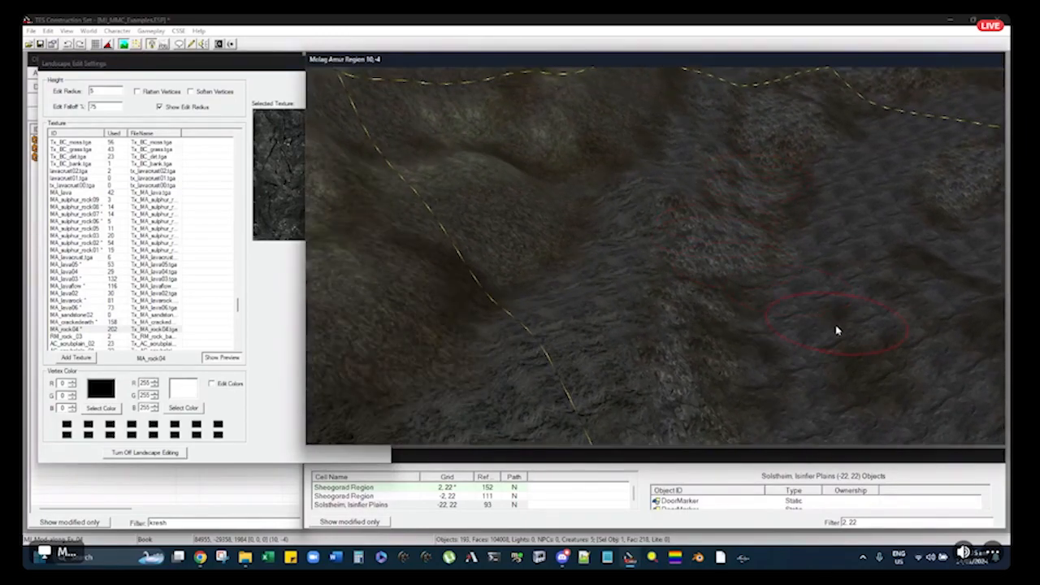
right_click(594, 285)
left_click(247, 67)
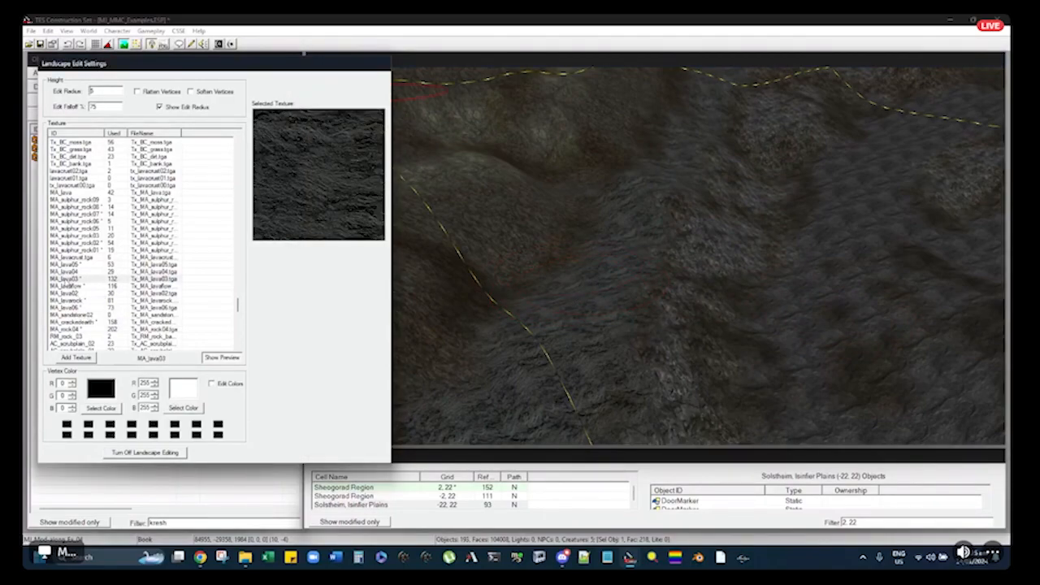
left_click(737, 212)
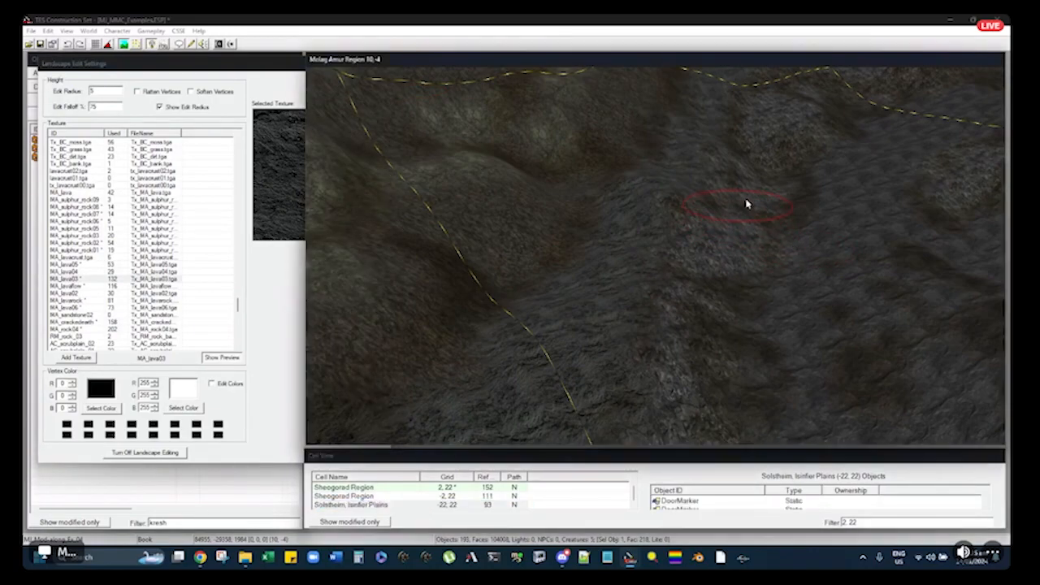
Examine how the land textures change from the foyada floor across the ridgelines and up to the hills
middle_click_drag(748, 204, 673, 234)
scroll(674, 232, "down", 3)
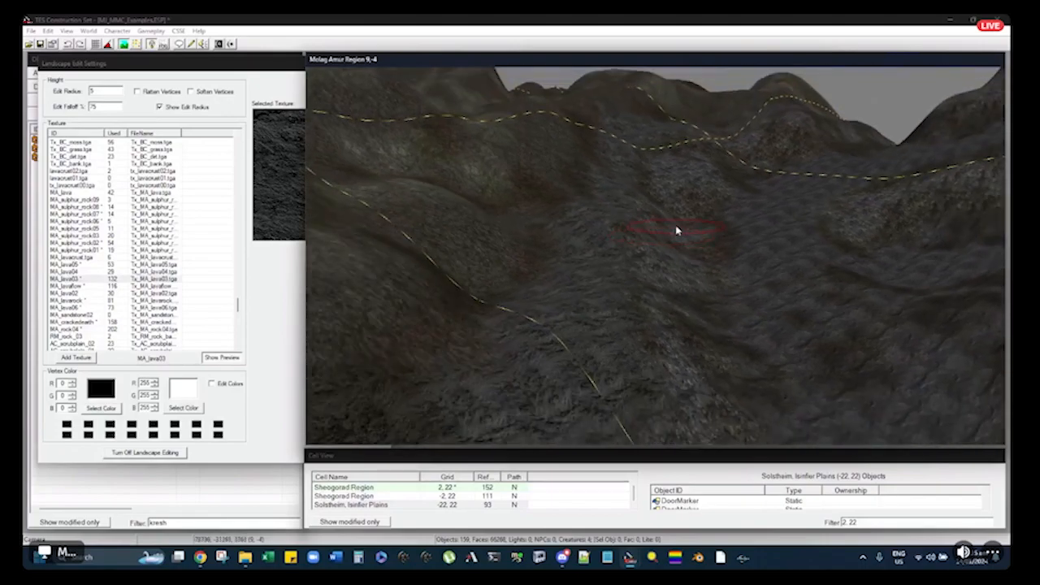
scroll(649, 236, "down", 5)
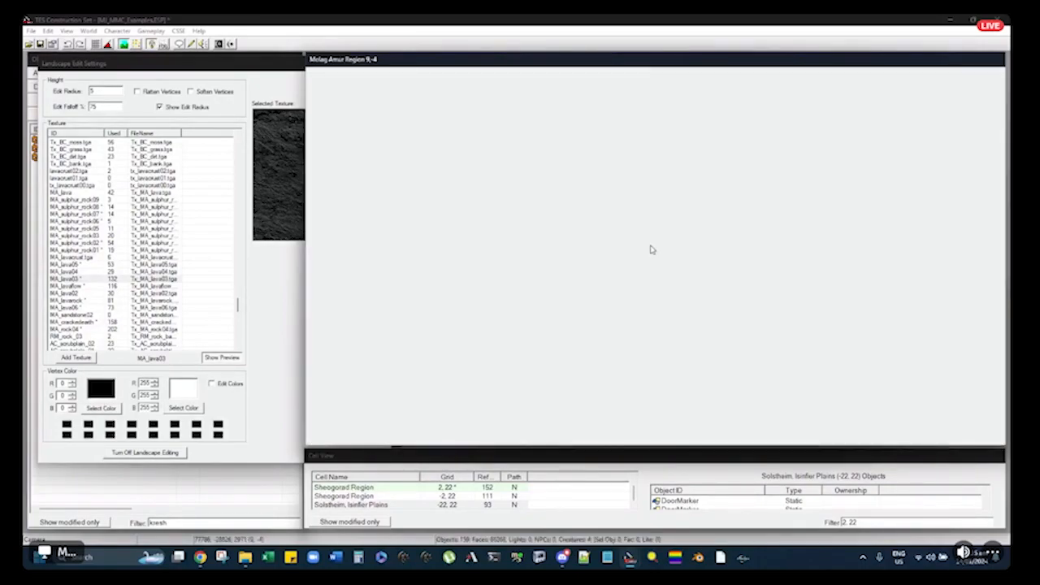
scroll(926, 268, "up", 4)
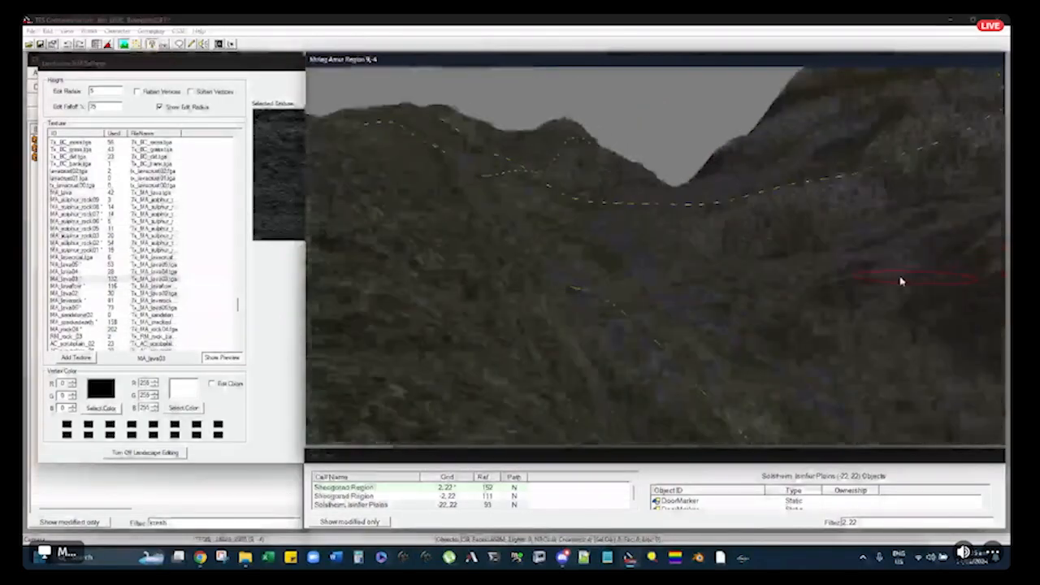
scroll(900, 281, "up", 1)
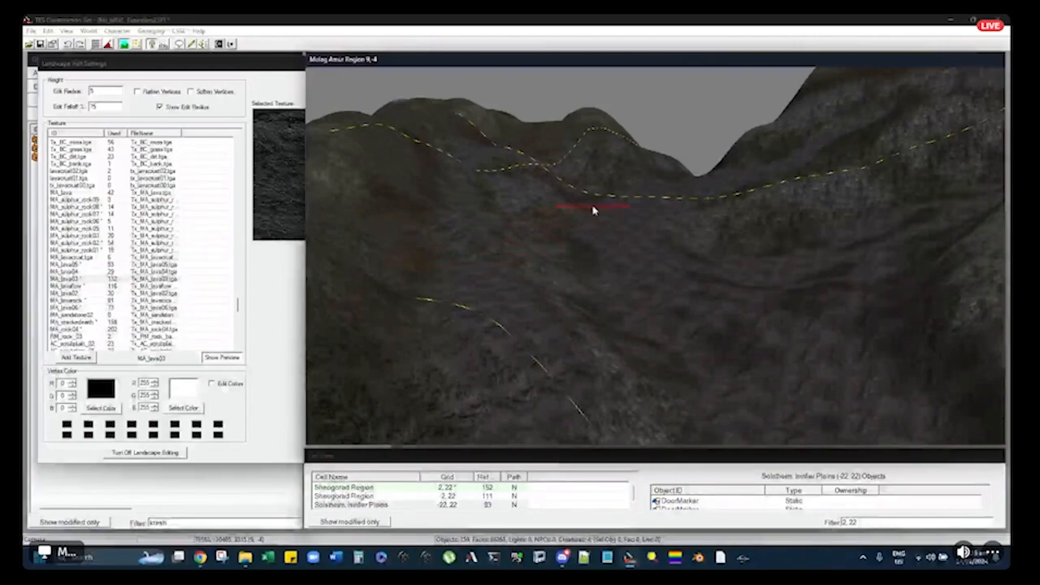
middle_click_drag(729, 287, 691, 306)
scroll(621, 287, "up", 2)
scroll(691, 306, "up", 2)
middle_click_drag(527, 277, 615, 274)
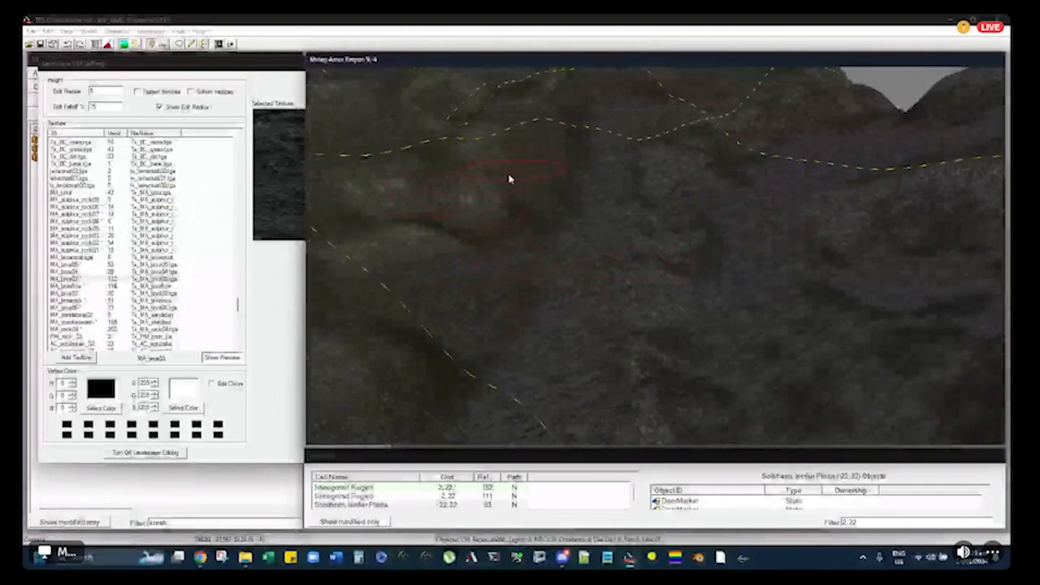
middle_click_drag(538, 186, 560, 184)
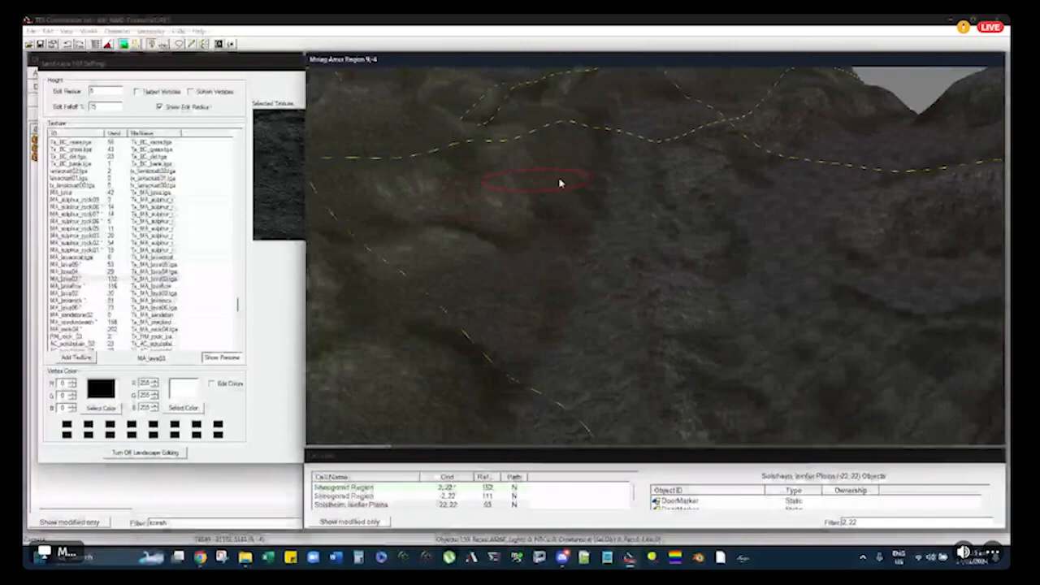
Sample the RM_rock_01 texture on the hills and inspect the contrast between light and dark rock on the exposed ridges
middle_click_drag(567, 183, 580, 279)
right_click(580, 279, "ctrl")
right_click(563, 220, "ctrl")
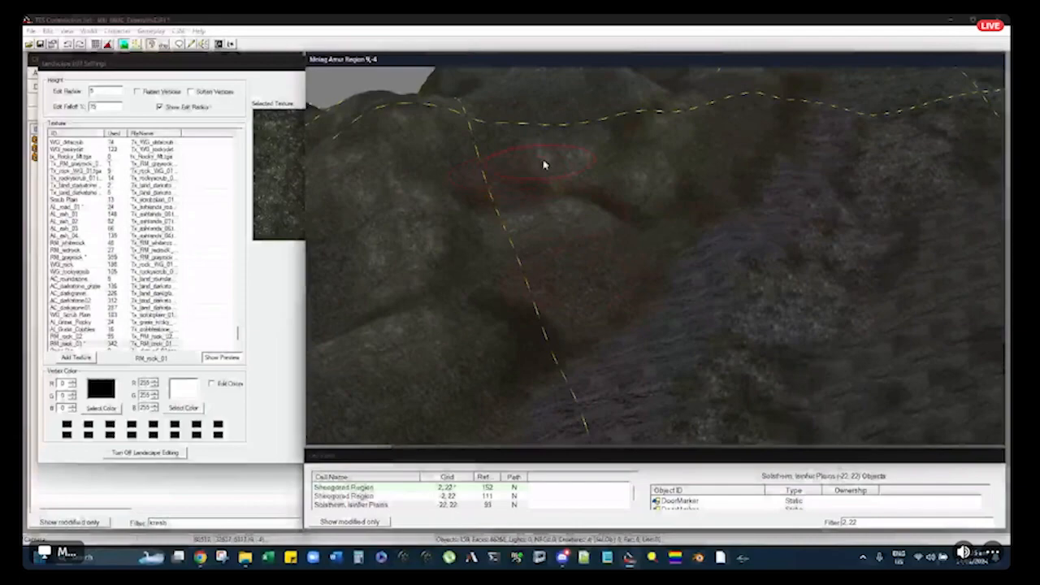
middle_click_drag(545, 165, 648, 290)
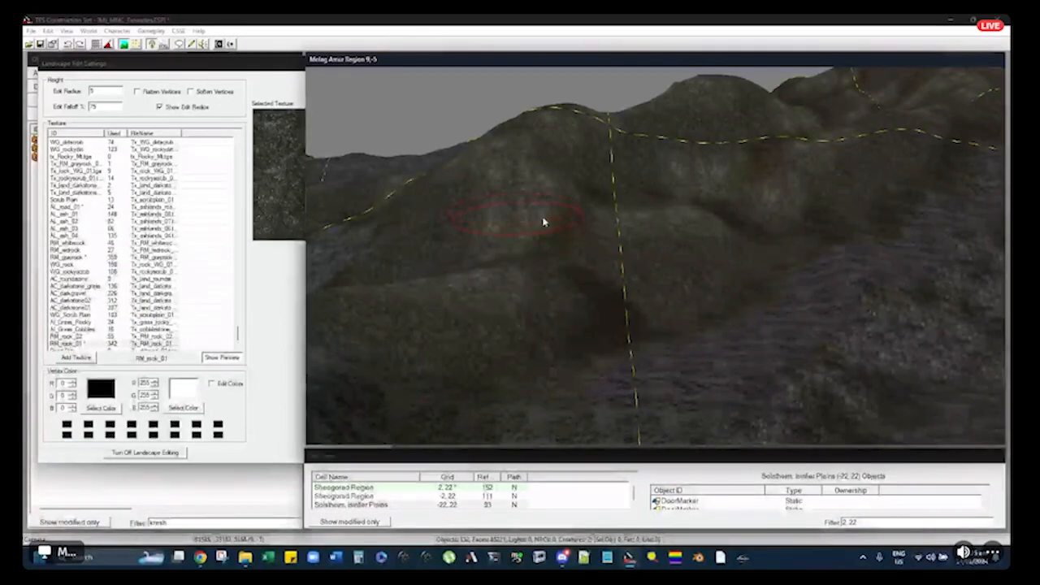
middle_click_drag(543, 210, 558, 221)
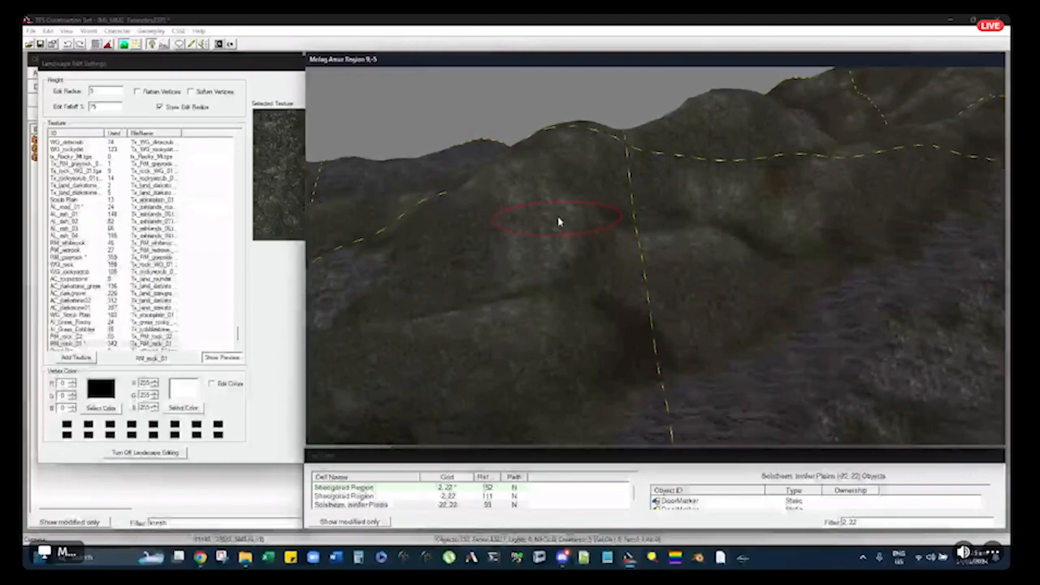
middle_click_drag(557, 223, 543, 251, "shift")
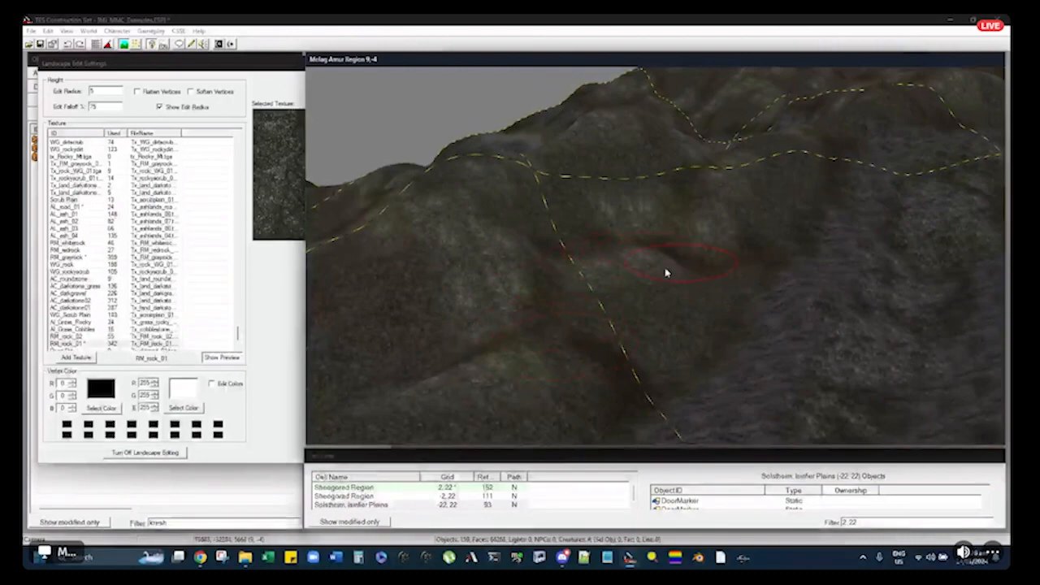
middle_click_drag(666, 272, 640, 290, "shift")
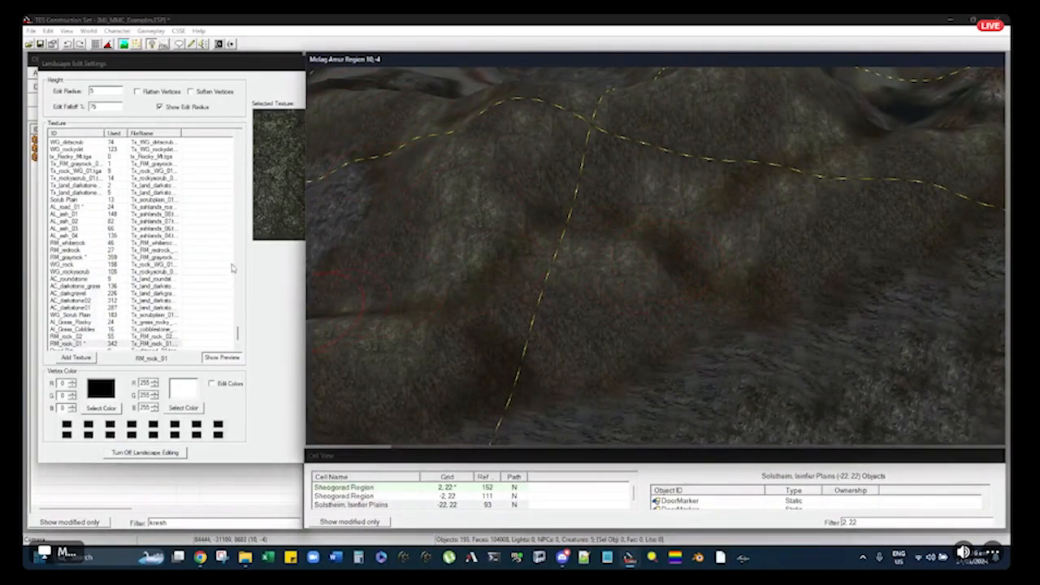
Enable vertex colour editing and try painting black over the hillside where it crosses the cell border
left_click(290, 233)
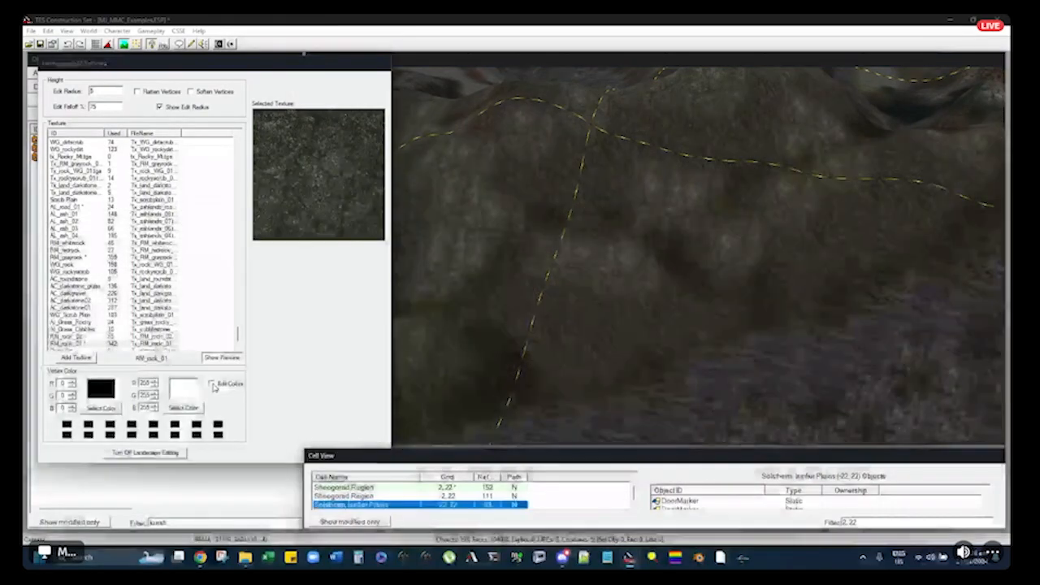
left_click(212, 383)
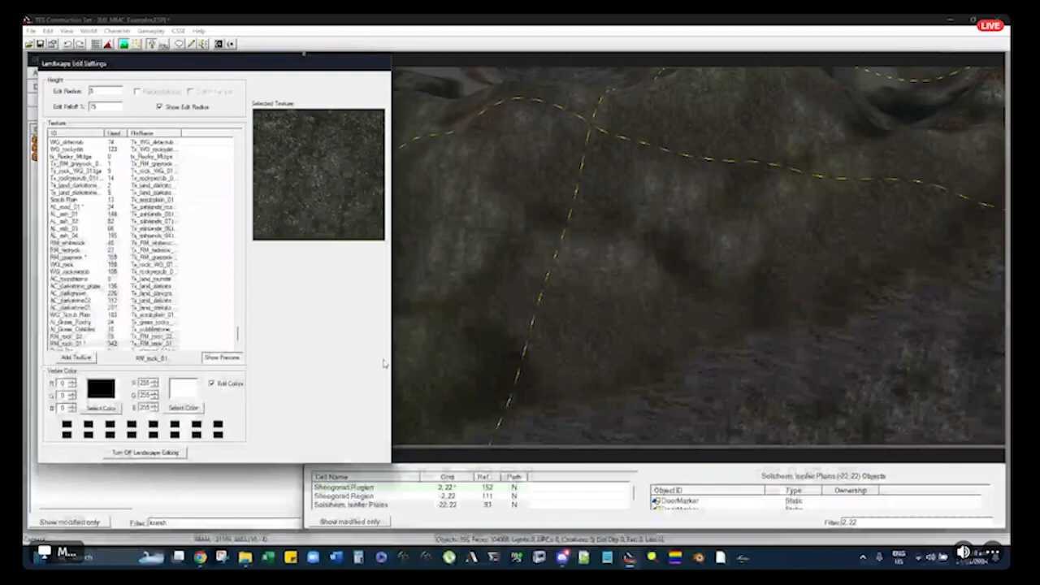
mouse_move(780, 163)
left_mouse_down()
mouse_move(754, 167)
mouse_move(789, 139)
mouse_move(747, 260)
mouse_move(755, 235)
left_mouse_up()
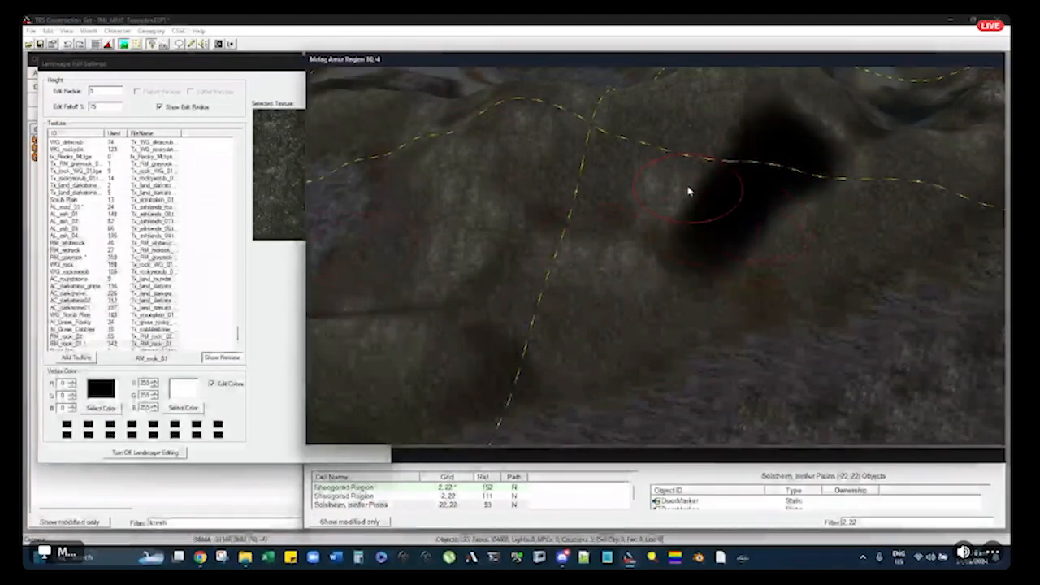
Undo the black vertex colouring on the hillside and leave landscape editing
key("ctrl+z")
key("ctrl+z")
key("ctrl+z")
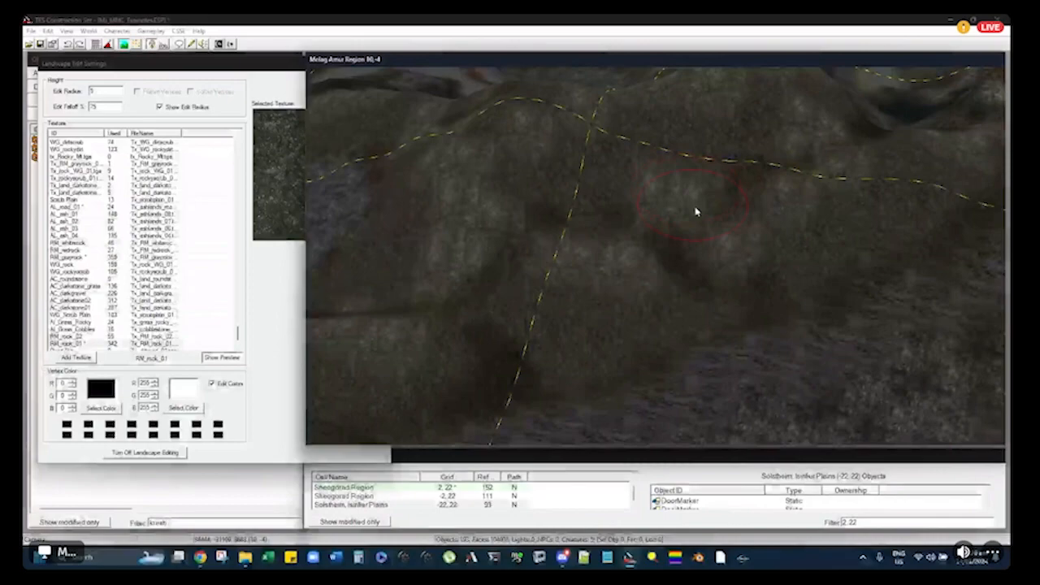
middle_click_drag(696, 212, 683, 257, "shift")
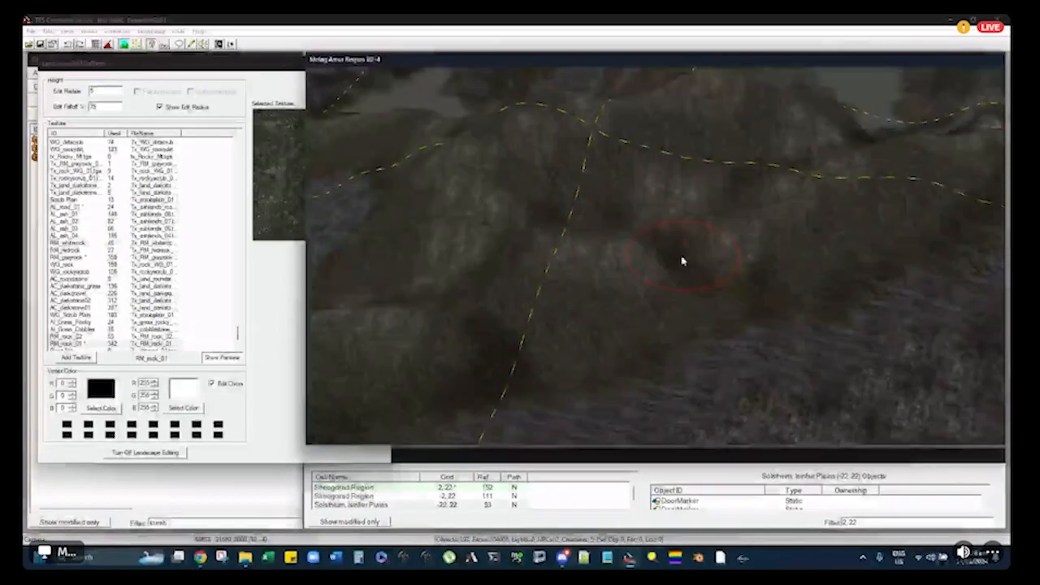
key("h")
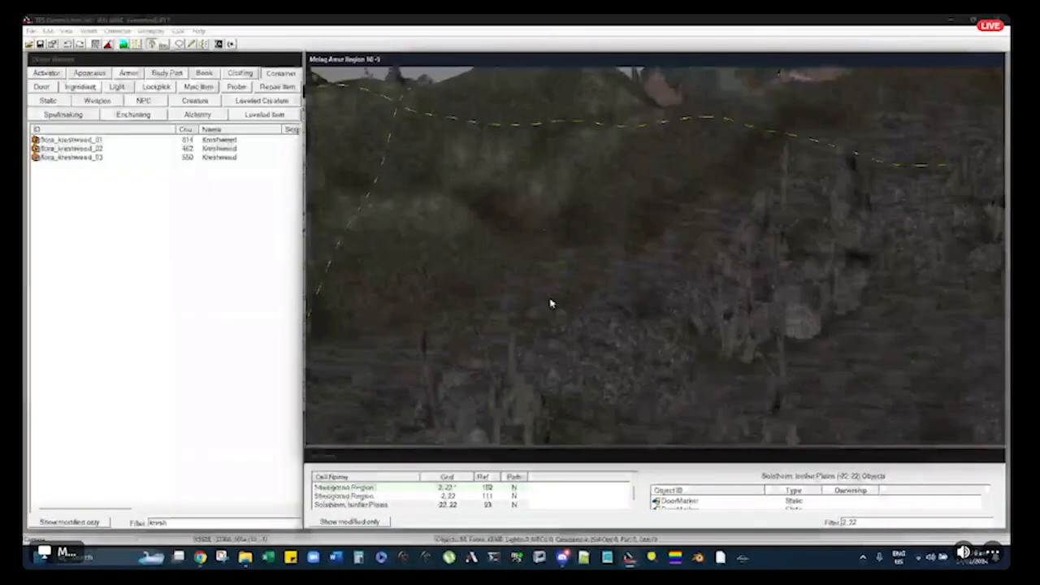
Examine how the ground textures blend between the foyada floor, the rocky slopes and the surrounding ridges
left_click(790, 285)
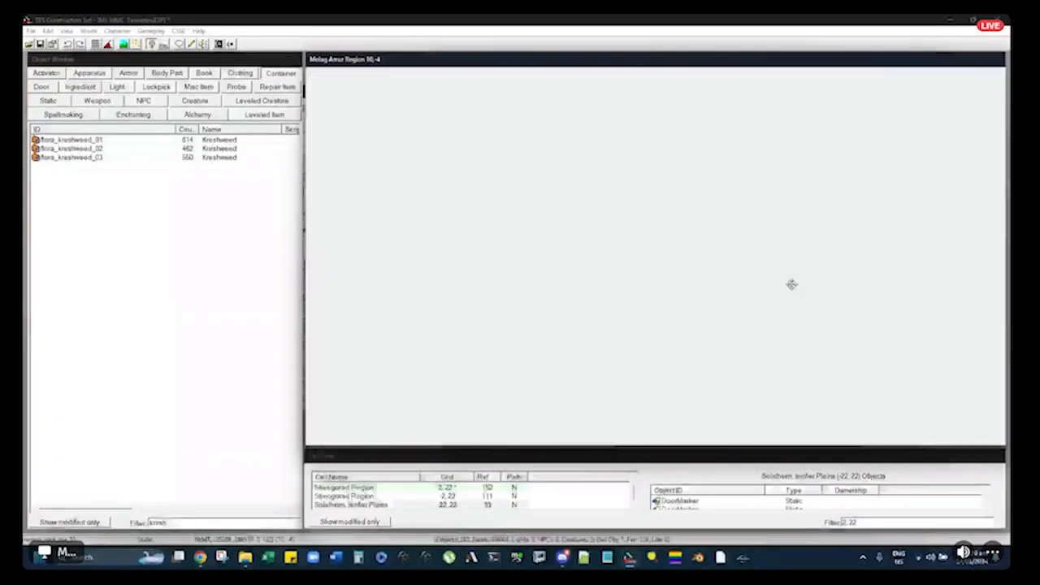
mouse_move(789, 285)
middle_mouse_down("shift")
mouse_move(813, 272)
mouse_move(847, 274)
mouse_move(722, 258)
mouse_move(739, 251)
mouse_move(782, 267)
mouse_move(650, 257)
mouse_move(673, 272)
mouse_move(664, 269)
mouse_move(699, 262)
mouse_move(641, 244)
middle_mouse_up("shift")
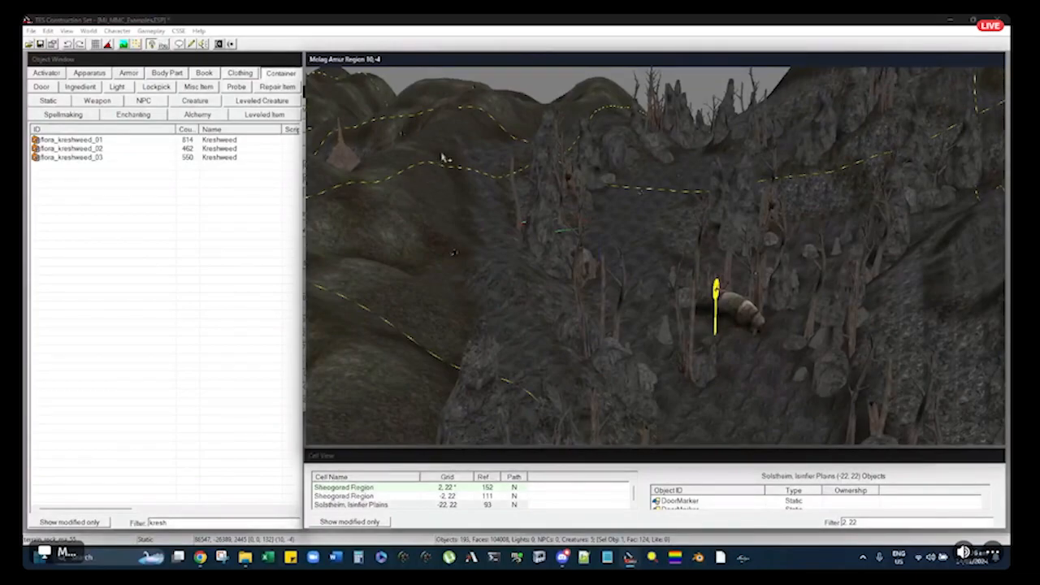
middle_click_drag(446, 201, 442, 187, "shift")
mouse_move(643, 202)
middle_mouse_down()
mouse_move(564, 219)
mouse_move(590, 222)
middle_mouse_up()
mouse_move(755, 226)
middle_mouse_down("shift")
mouse_move(701, 255)
mouse_move(710, 259)
middle_mouse_up("shift")
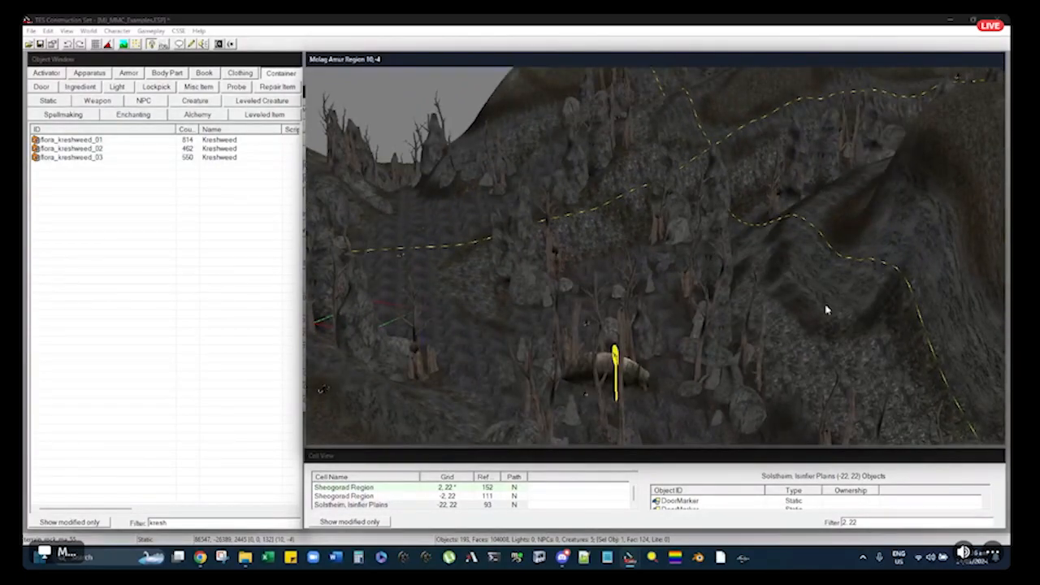
mouse_move(850, 271)
middle_mouse_down("shift")
mouse_move(805, 279)
mouse_move(650, 252)
mouse_move(751, 252)
mouse_move(701, 214)
mouse_move(663, 264)
mouse_move(624, 260)
middle_mouse_up("shift")
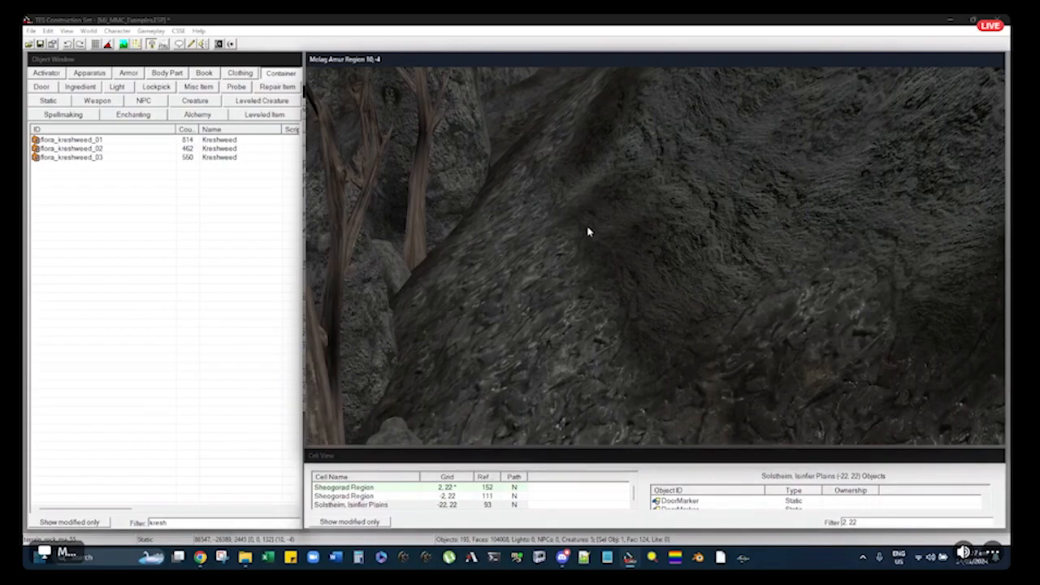
scroll(582, 241, "down", 8)
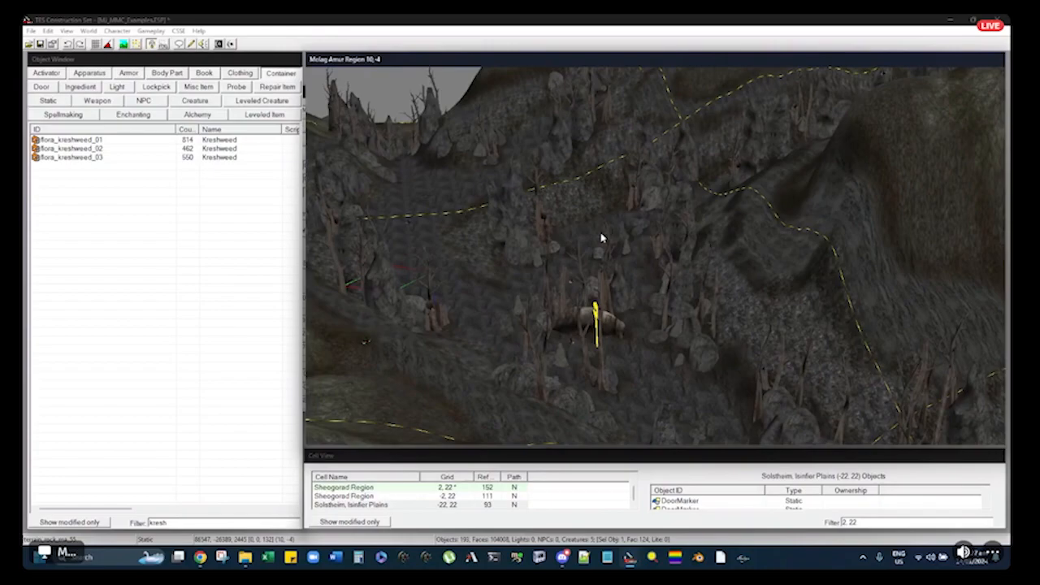
scroll(601, 237, "up", 4)
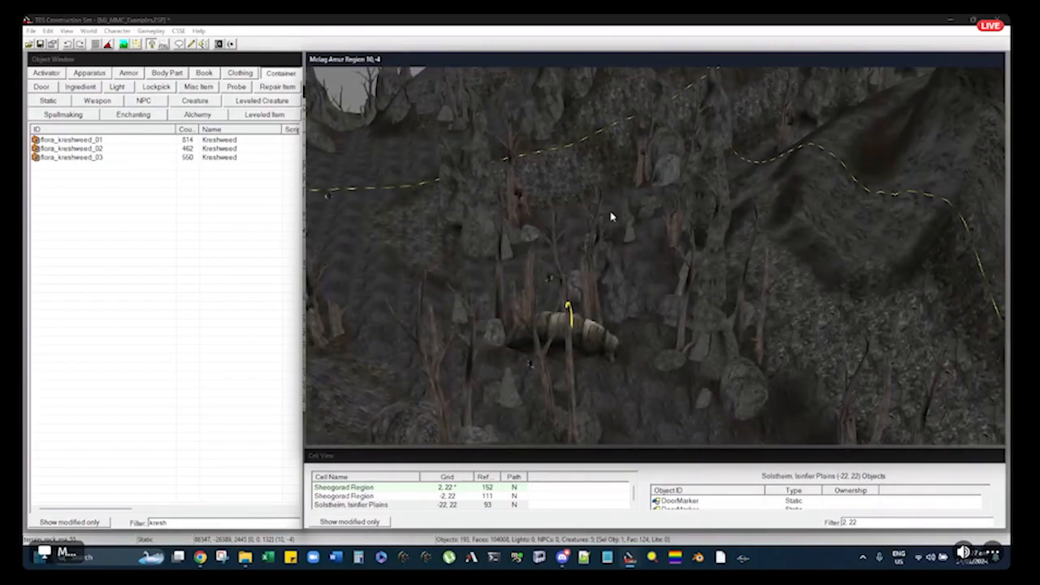
scroll(613, 214, "up", 5)
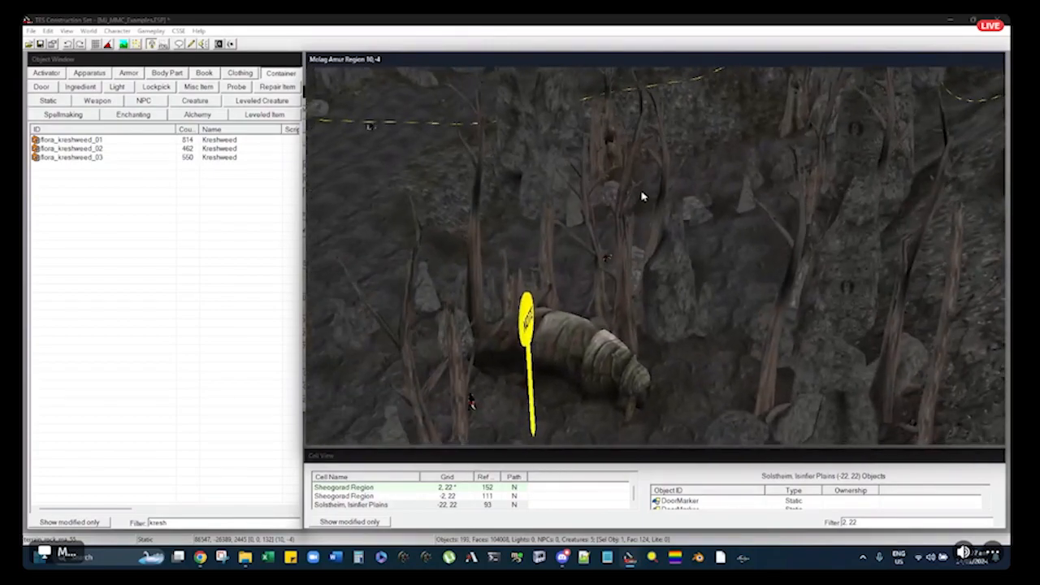
mouse_move(512, 204)
middle_mouse_down()
mouse_move(598, 190)
mouse_move(606, 174)
mouse_move(567, 279)
middle_mouse_up()
middle_click_drag(617, 198, 697, 244)
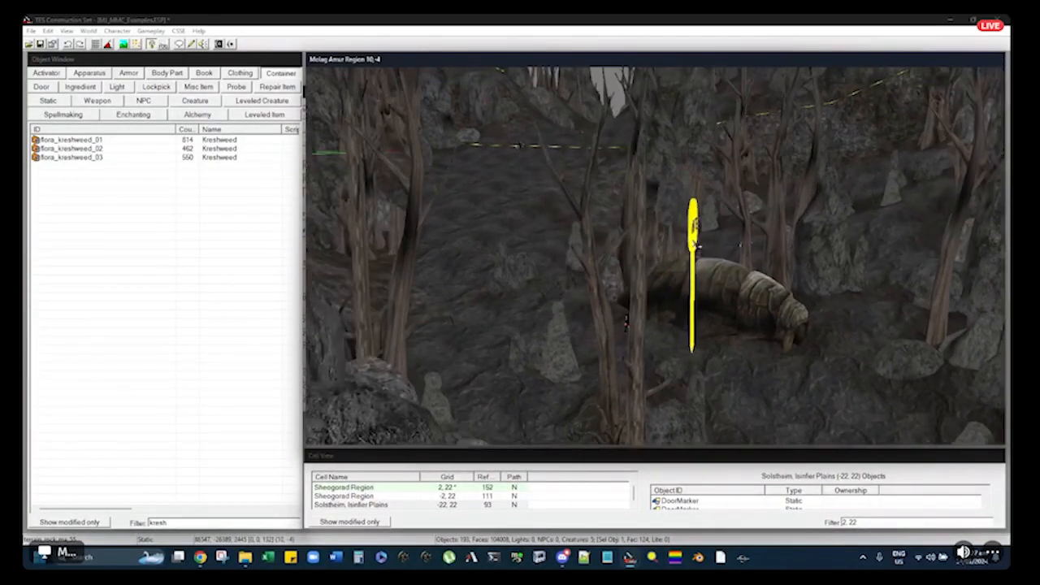
scroll(691, 243, "down", 5)
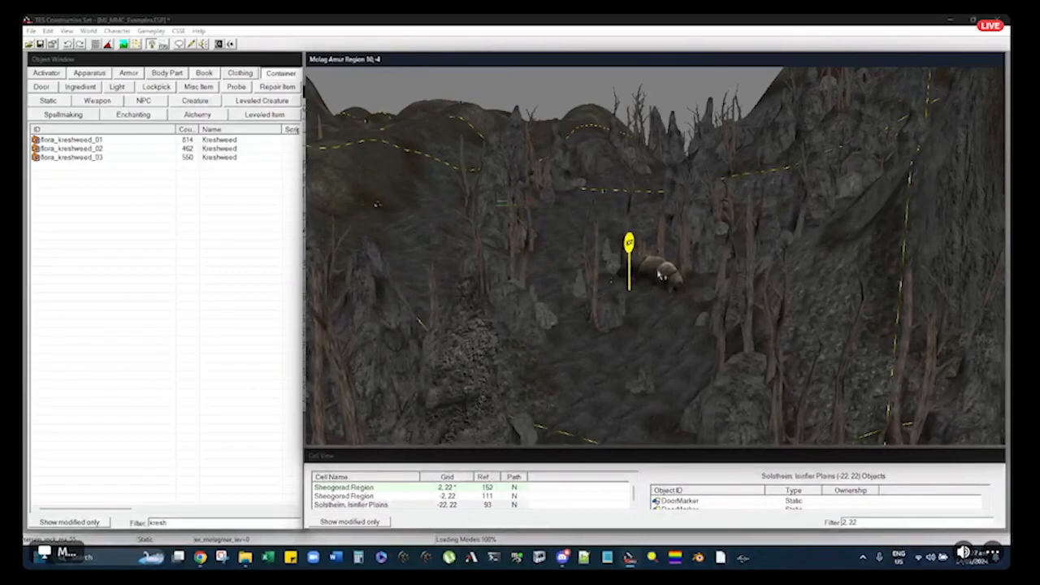
Select the large segmented shell beside the note marker and examine how it sits among the foyada's trees and rocks
left_click(659, 270)
middle_click_drag(658, 270, 674, 299, "shift")
middle_click_drag(689, 240, 619, 183, "shift")
middle_click_drag(653, 337, 644, 378)
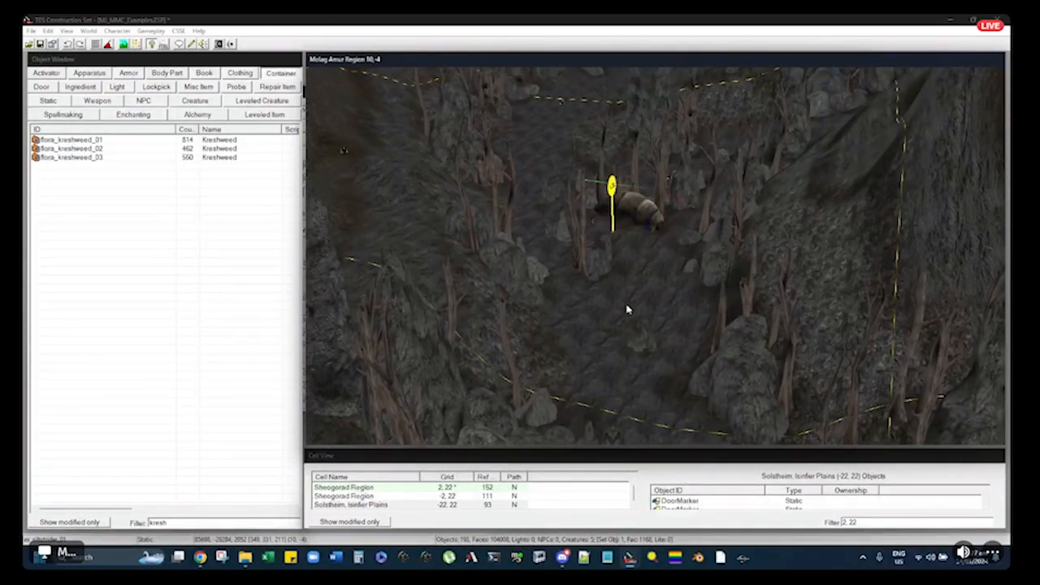
scroll(622, 285, "up", 4)
mouse_move(615, 176)
middle_mouse_down()
mouse_move(621, 262)
mouse_move(622, 235)
mouse_move(647, 253)
mouse_move(666, 300)
mouse_move(668, 278)
middle_mouse_up()
scroll(627, 253, "up", 3)
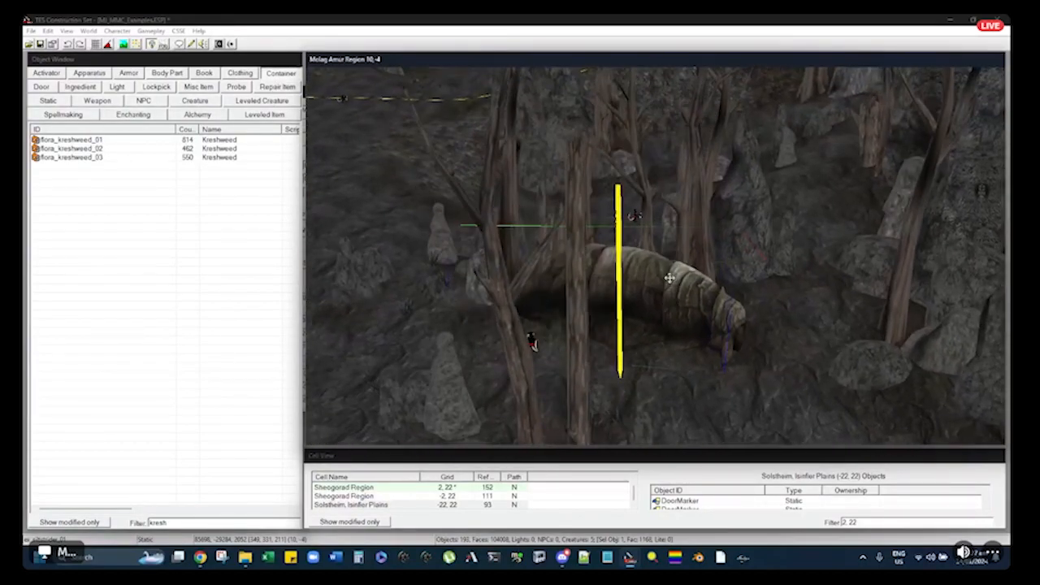
middle_click_drag(729, 338, 640, 241, "shift")
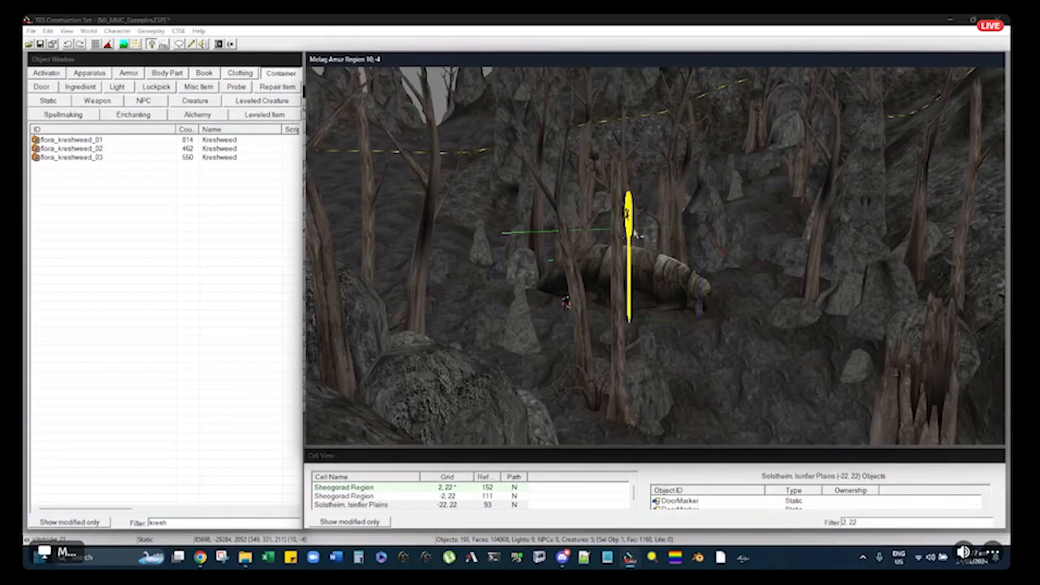
Inspect the rock spires and slope textures around the foyada, briefly turning landscape editing on and off
middle_click_drag(638, 235, 706, 239, "shift")
left_click(773, 242)
left_click(853, 224)
mouse_move(852, 221)
middle_mouse_down("shift")
mouse_move(800, 214)
mouse_move(742, 234)
mouse_move(755, 267)
mouse_move(787, 263)
mouse_move(812, 281)
mouse_move(793, 260)
mouse_move(749, 268)
mouse_move(762, 268)
middle_mouse_up("shift")
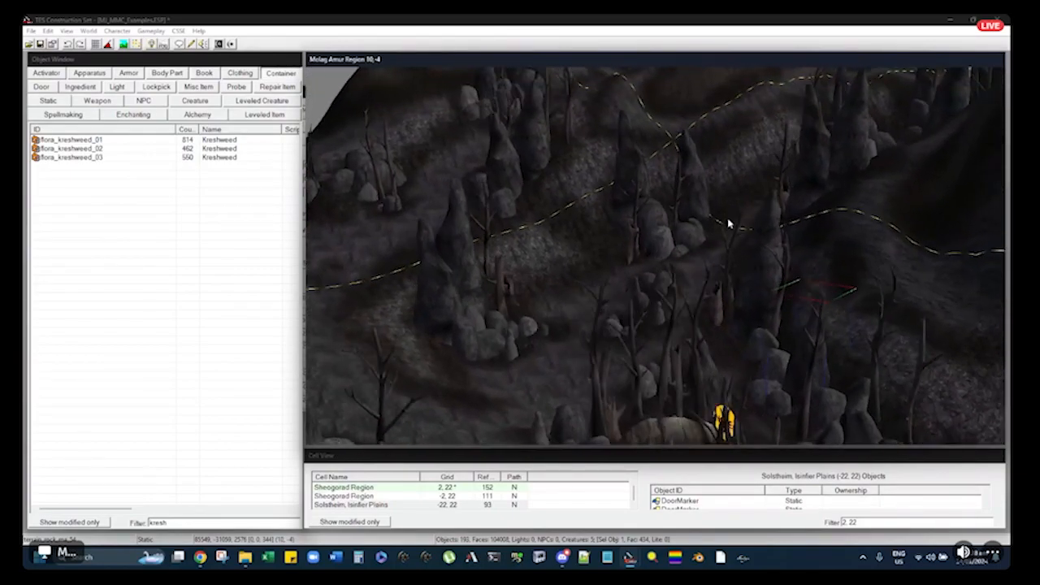
mouse_move(748, 215)
middle_mouse_down("shift")
mouse_move(612, 160)
mouse_move(605, 179)
mouse_move(624, 204)
mouse_move(610, 195)
mouse_move(643, 215)
middle_mouse_up("shift")
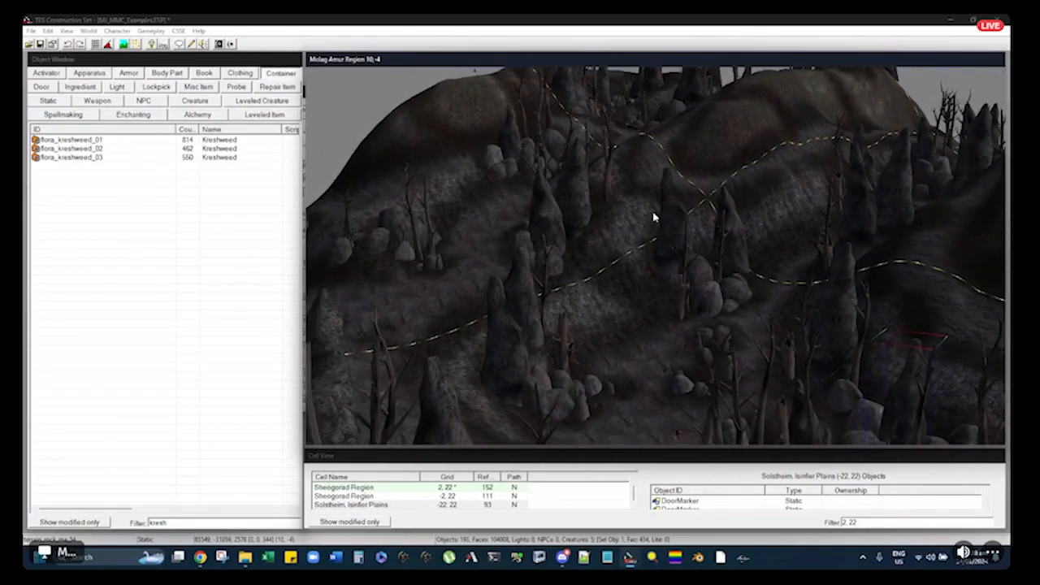
key("h")
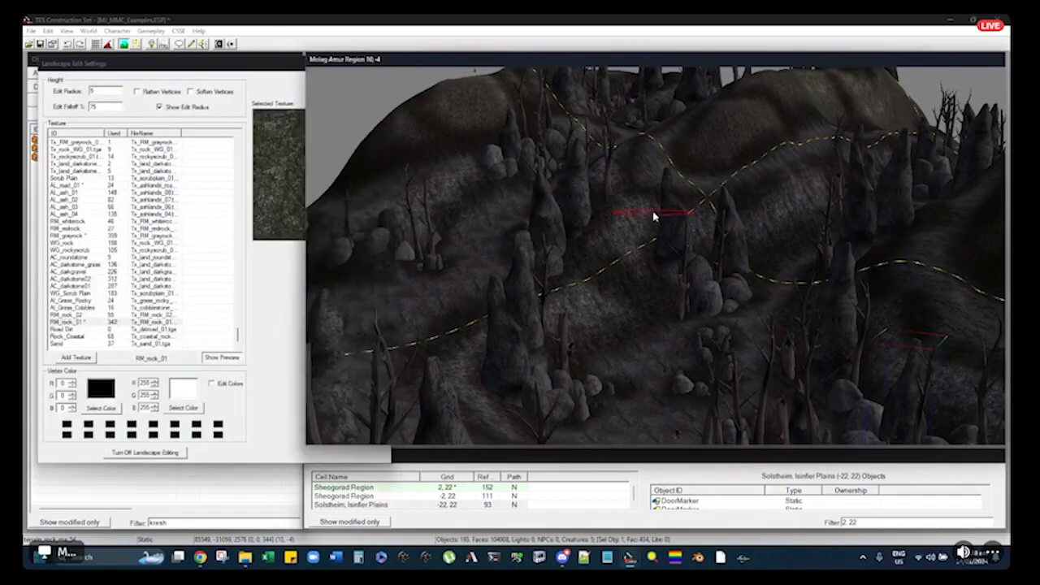
key("h")
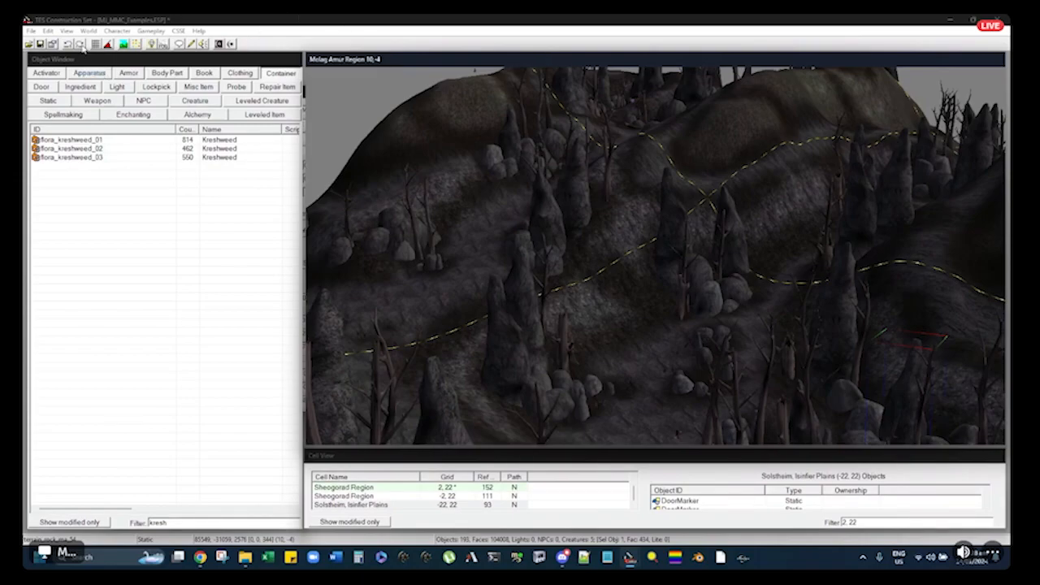
left_click(123, 320)
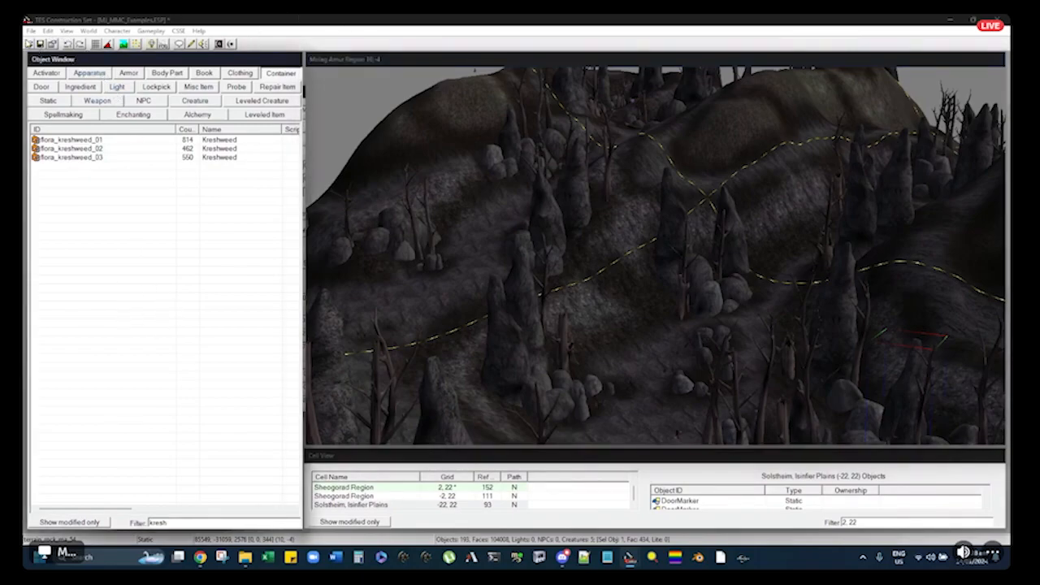
left_click(31, 31)
mouse_move(49, 32)
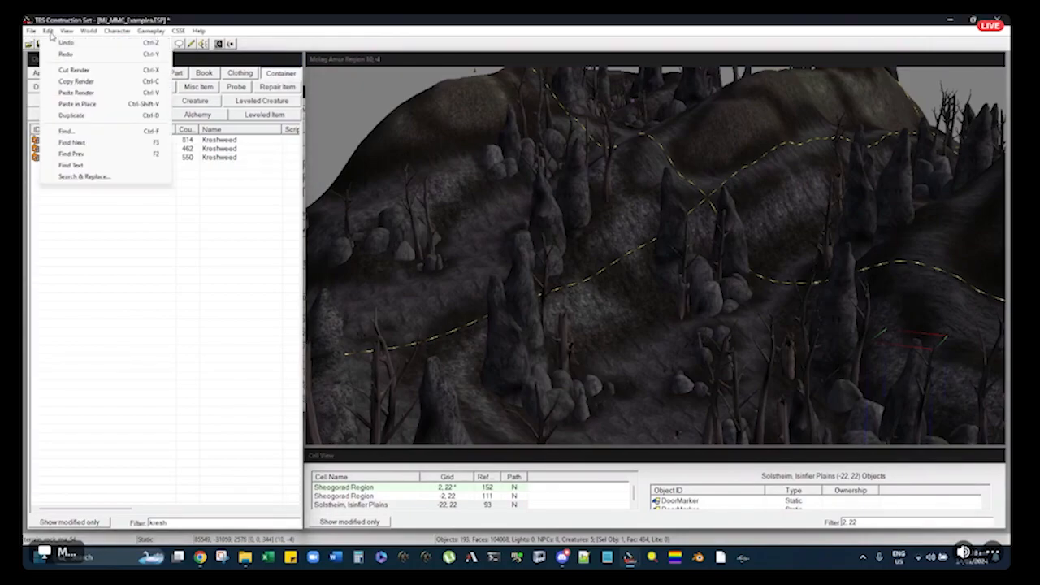
left_click(77, 134)
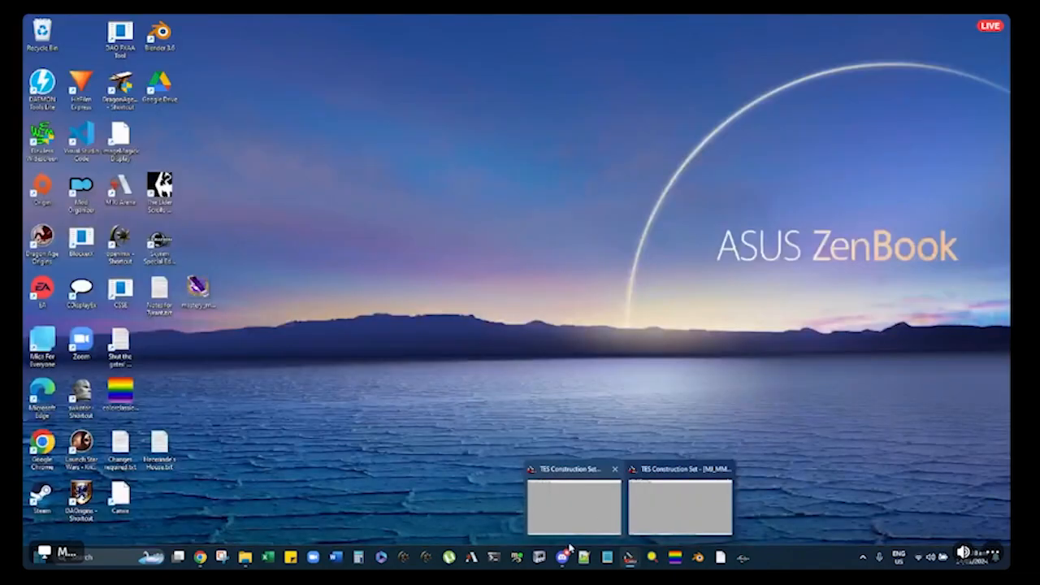
mouse_move(566, 559)
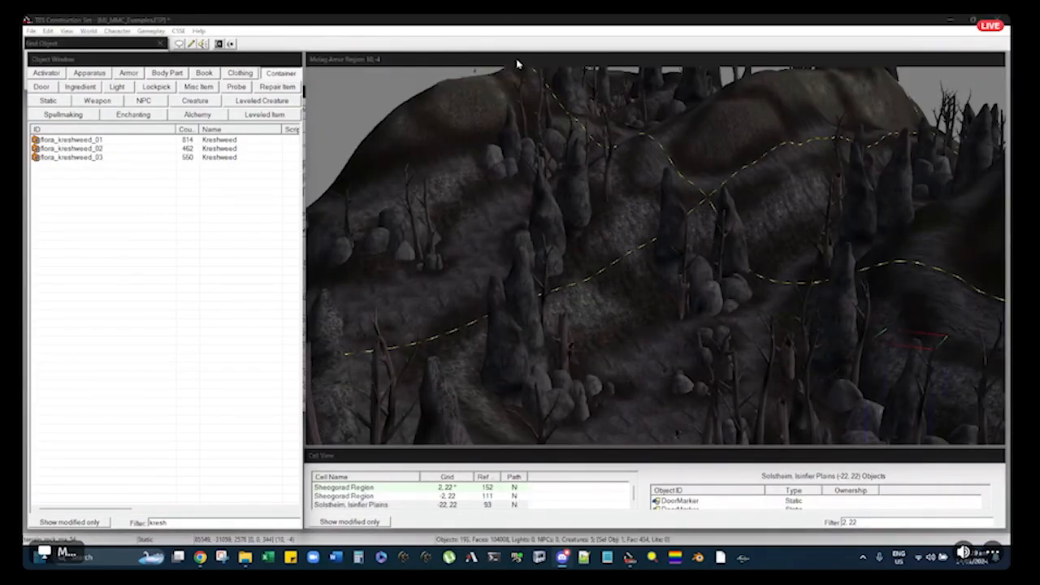
left_click(518, 63)
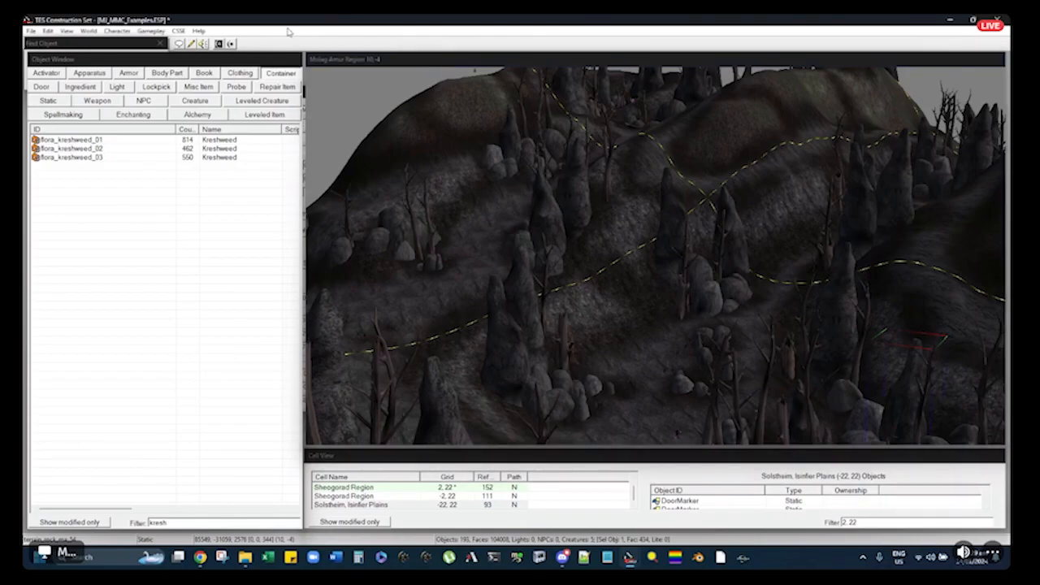
left_click(128, 44)
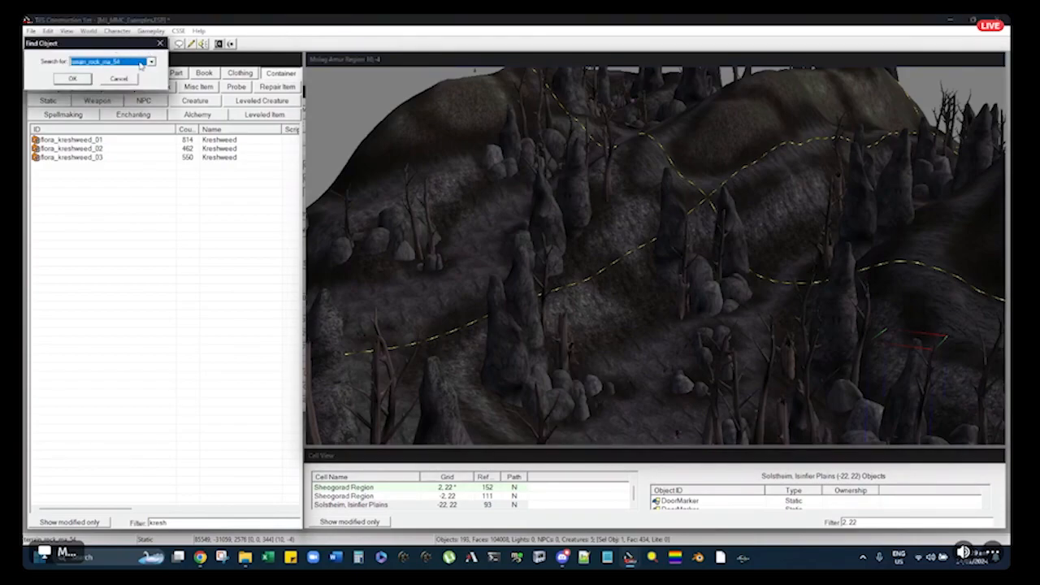
scroll(140, 66, "down", 1)
key("Escape")
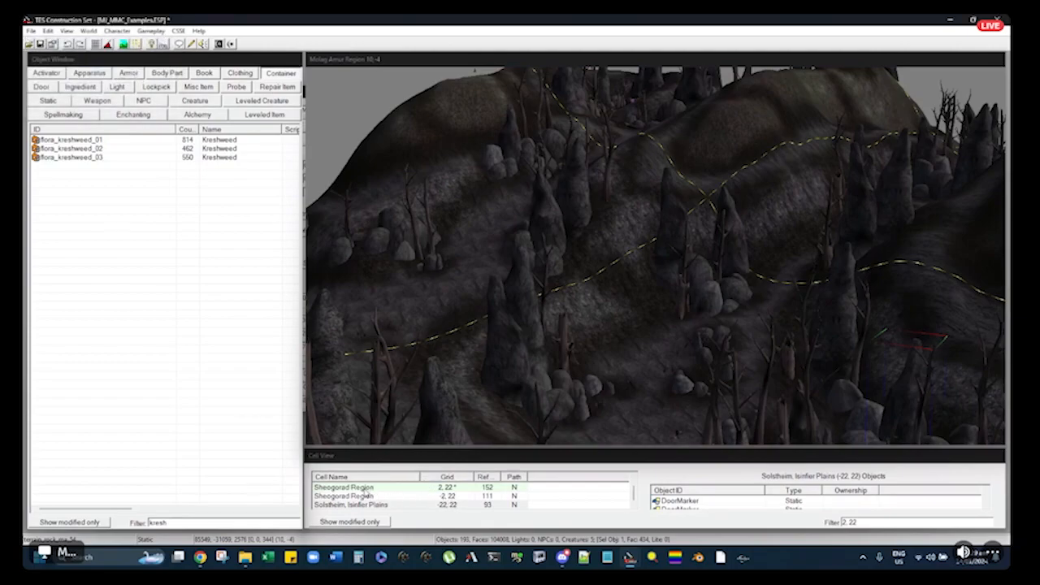
Load the Sheogorad Region cell at grid 2, 22 and delete one of the objects in view
double_click(365, 489)
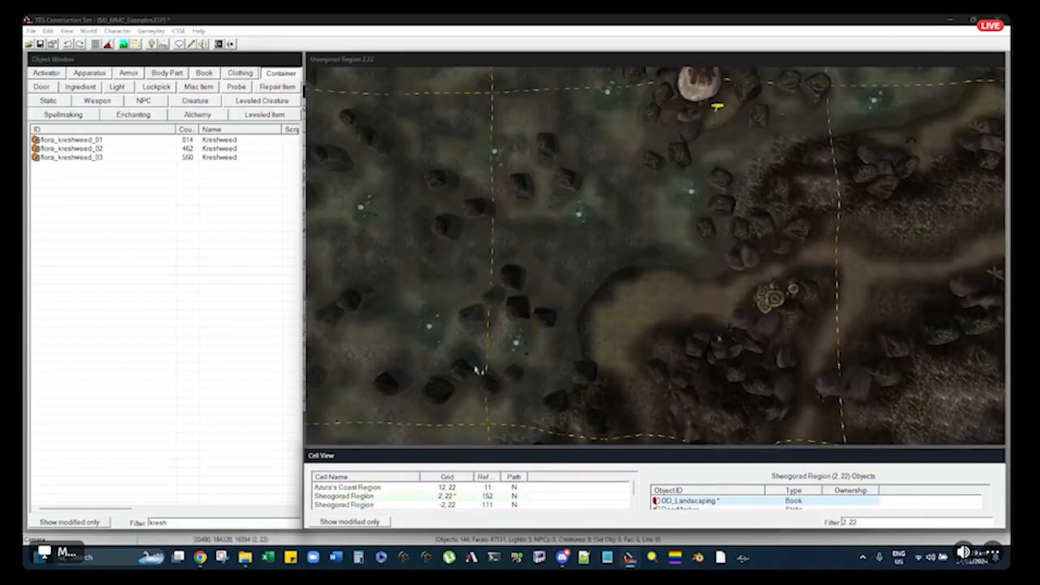
left_click(789, 196)
middle_click_drag(778, 189, 715, 208)
scroll(717, 211, "up", 4)
mouse_move(696, 168)
middle_mouse_down()
mouse_move(707, 288)
mouse_move(639, 269)
mouse_move(652, 249)
mouse_move(639, 242)
middle_mouse_up()
left_click(524, 243)
key("Delete")
Examine how the dirt path's texture blends into the rocky slopes on either side in the Sheogorad cell
left_click(736, 238)
middle_click_drag(720, 235, 604, 236, "shift")
scroll(706, 180, "up", 3)
scroll(740, 163, "up", 3)
middle_click_drag(740, 162, 550, 304)
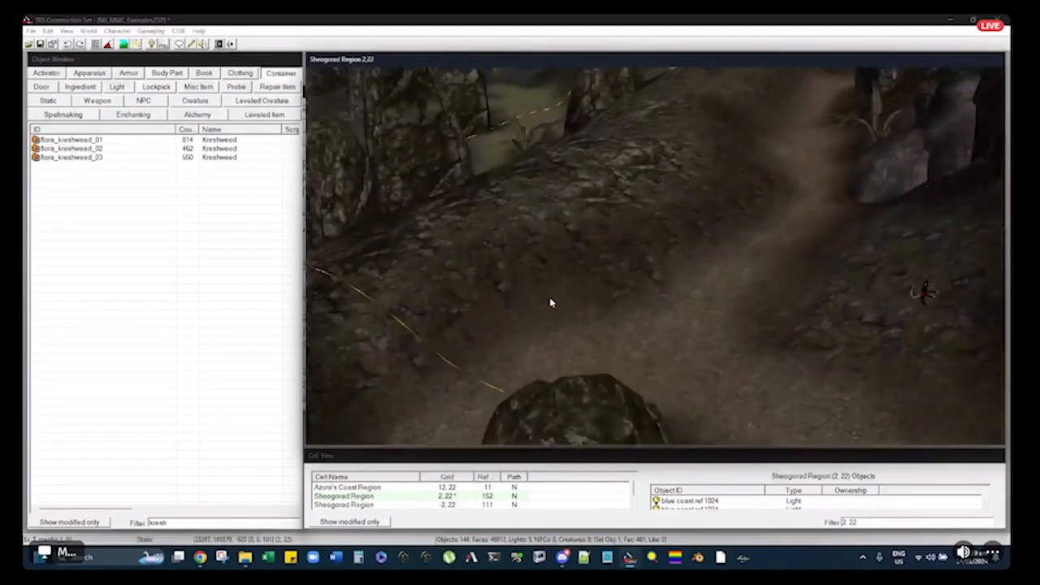
scroll(596, 281, "down", 2)
scroll(744, 161, "down", 3)
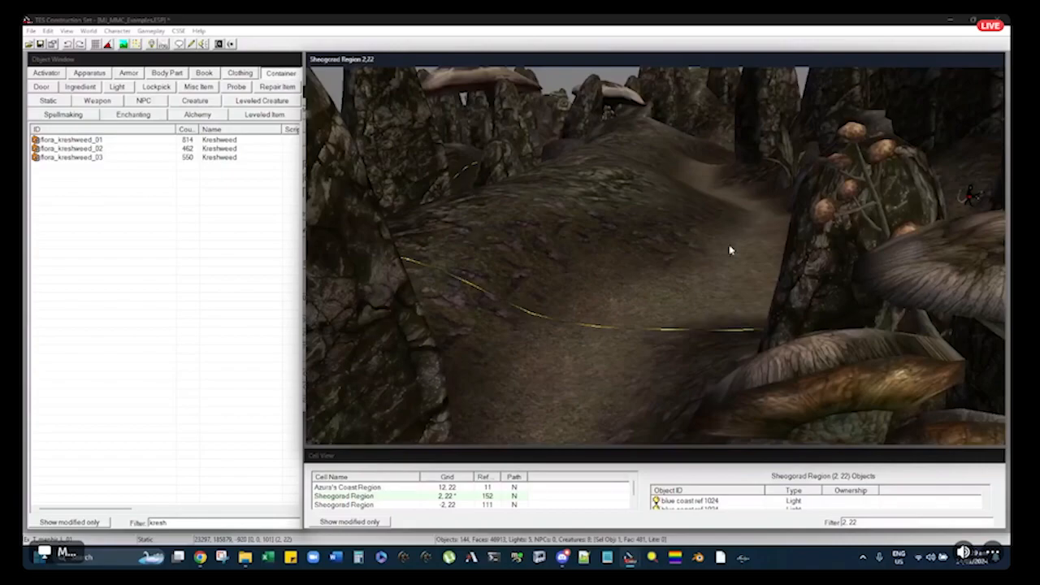
scroll(609, 314, "down", 4)
middle_click_drag(601, 314, 729, 260)
Inspect the rock texture and shading on the mound between the shoreline and the path
middle_click_drag(834, 212, 646, 220, "shift")
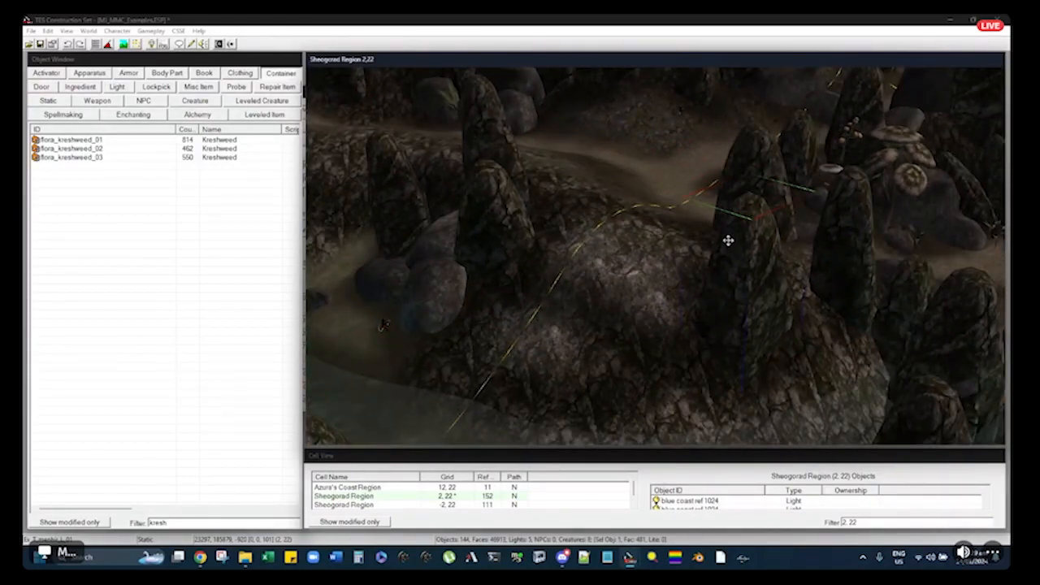
scroll(694, 260, "down", 10)
middle_click_drag(647, 241, 778, 273)
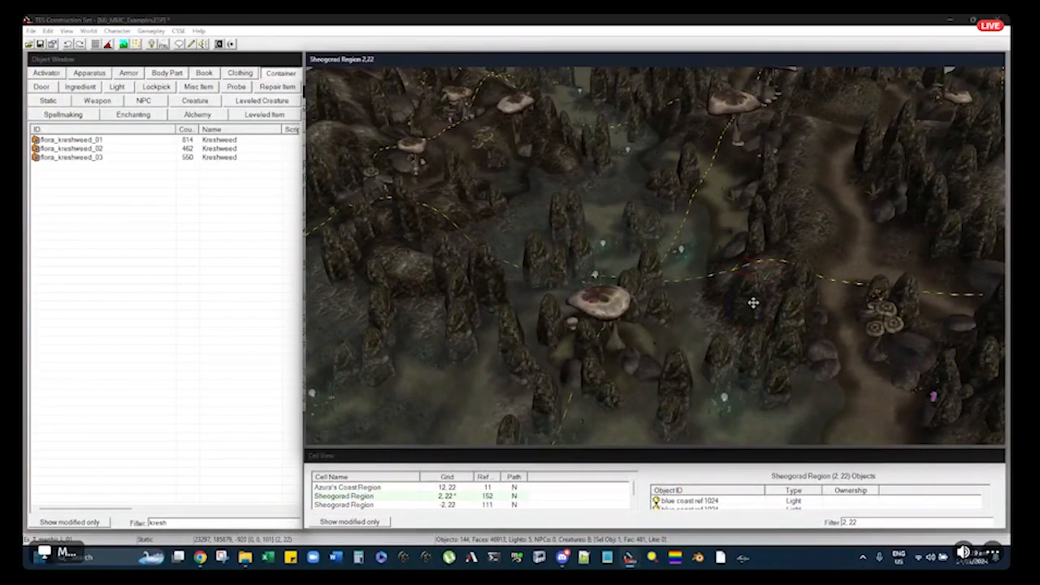
middle_click_drag(702, 311, 643, 285)
scroll(715, 267, "up", 5)
middle_click_drag(726, 265, 705, 281, "shift")
scroll(705, 281, "up", 3)
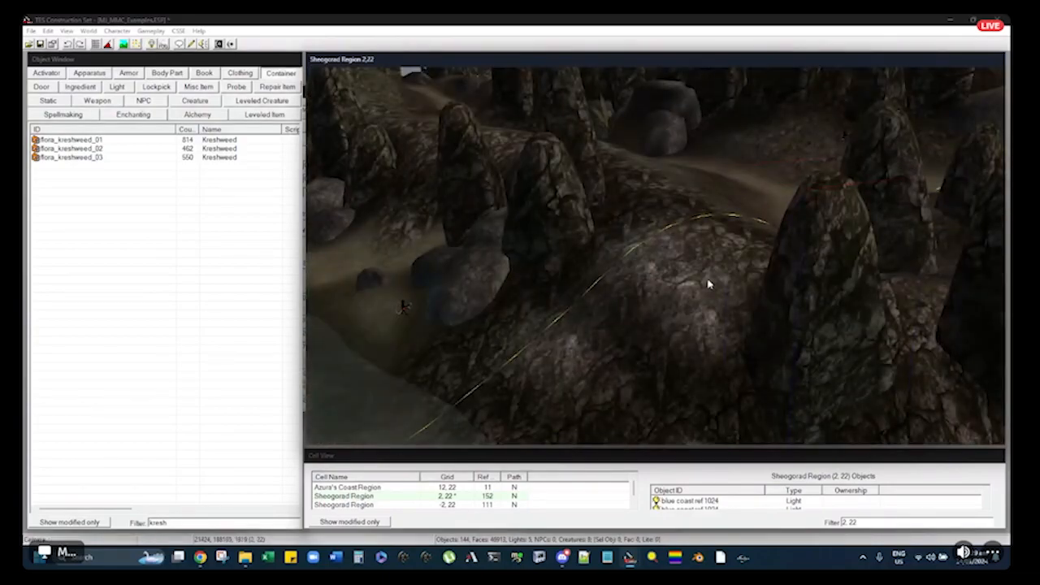
Turn on landscape editing and set the edit radius to 3 for working on the mound beside the dirt path
key("h")
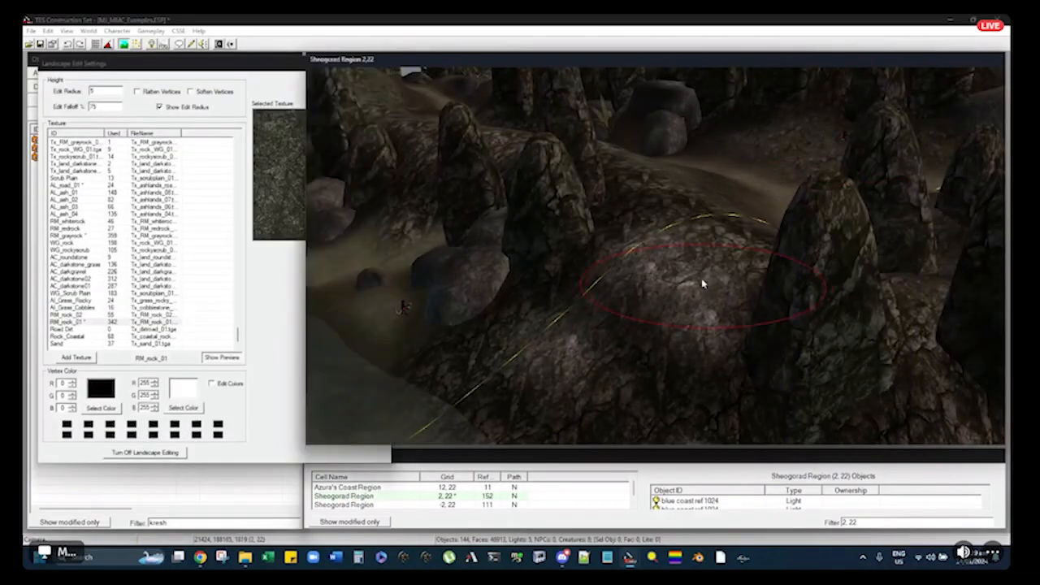
left_click(116, 69)
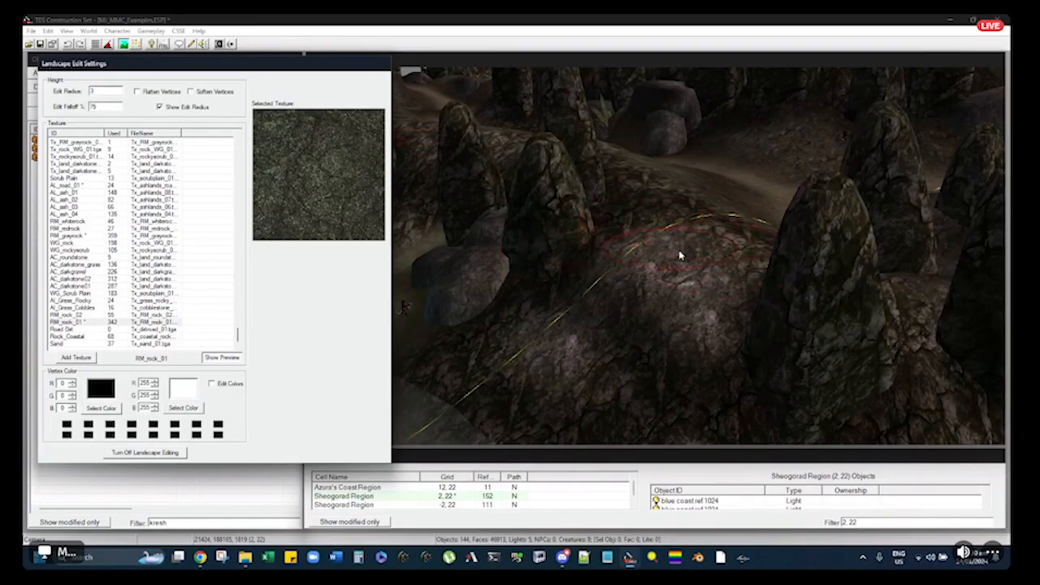
left_click(704, 244)
middle_click_drag(706, 244, 595, 265)
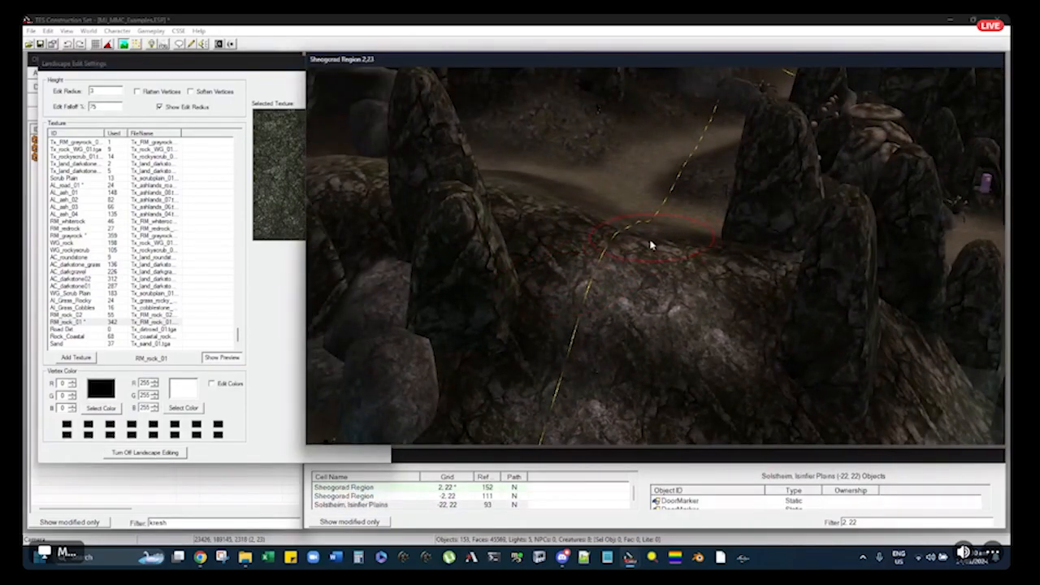
middle_click_drag(642, 304, 694, 237)
scroll(694, 214, "down", 3)
scroll(694, 214, "up", 3)
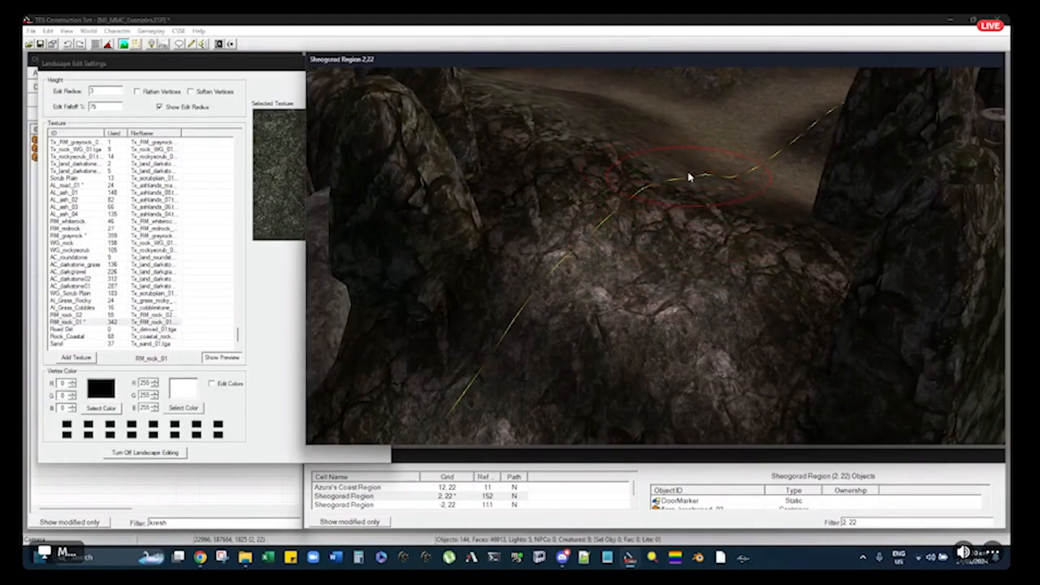
Try to lower the slope on the shoreline side of the mound with the height brush
mouse_move(684, 184)
left_mouse_down()
mouse_move(681, 251)
mouse_move(626, 276)
mouse_move(550, 438)
left_mouse_up()
middle_click_drag(569, 330, 569, 295)
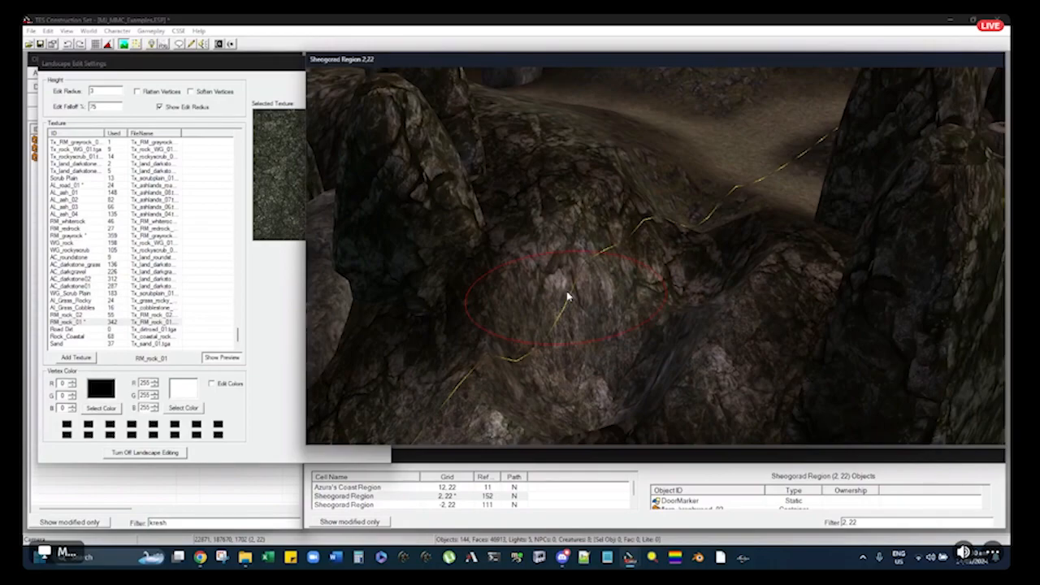
left_click_drag(567, 296, 601, 284)
middle_click_drag(601, 283, 658, 233)
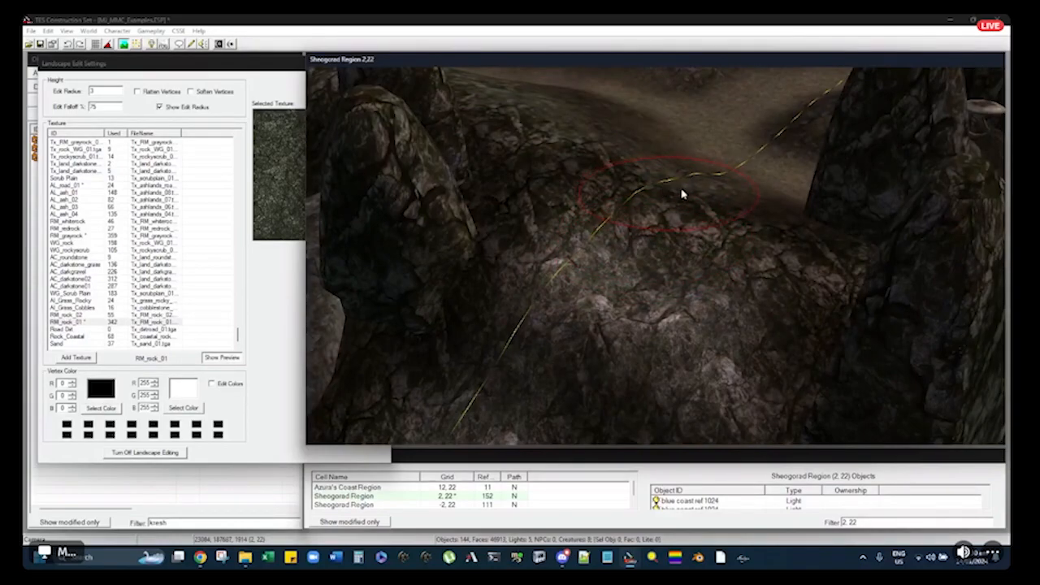
Lower the ground across the mound's front slope to form a stepped, uneven rock face below the path
middle_click_drag(682, 194, 686, 191)
mouse_move(682, 191)
left_mouse_down()
mouse_move(608, 343)
mouse_move(552, 406)
left_mouse_up()
mouse_move(553, 406)
middle_mouse_down()
mouse_move(548, 300)
mouse_move(576, 290)
middle_mouse_up()
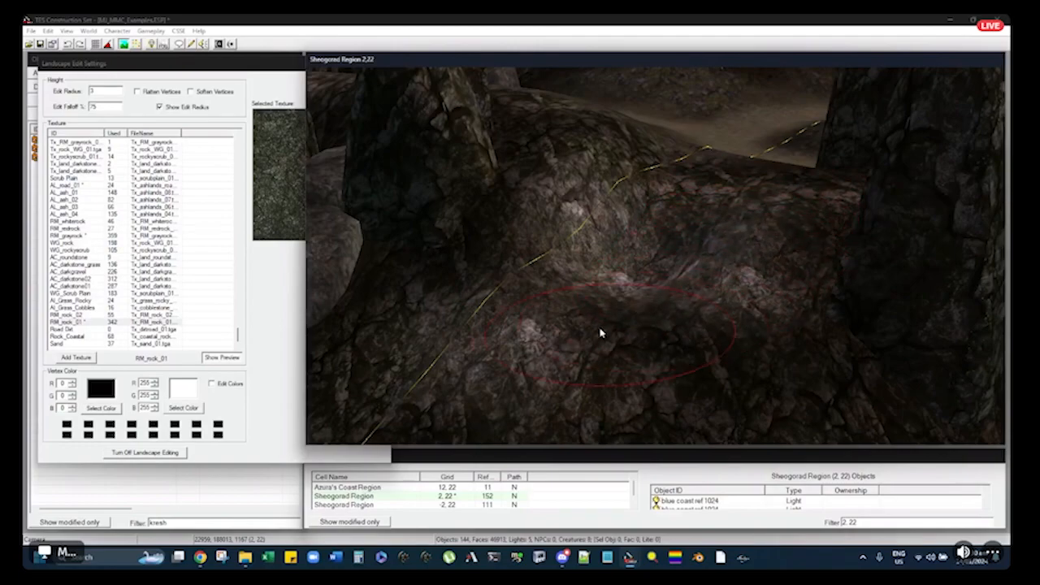
mouse_move(515, 341)
middle_mouse_down()
mouse_move(543, 274)
mouse_move(517, 270)
mouse_move(724, 220)
mouse_move(754, 251)
mouse_move(663, 257)
mouse_move(711, 221)
middle_mouse_up()
mouse_move(711, 220)
right_mouse_down()
mouse_move(675, 271)
mouse_move(636, 215)
mouse_move(554, 245)
right_mouse_up()
middle_click_drag(554, 245, 610, 249)
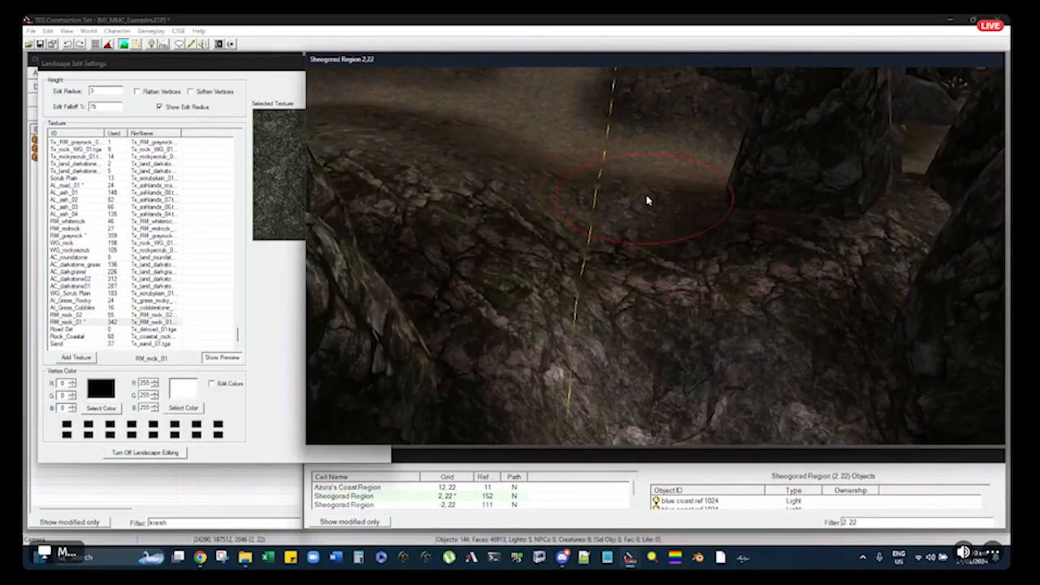
mouse_move(654, 220)
middle_mouse_down()
mouse_move(634, 165)
mouse_move(642, 146)
mouse_move(685, 208)
mouse_move(717, 231)
mouse_move(686, 235)
mouse_move(675, 225)
mouse_move(671, 255)
mouse_move(644, 255)
middle_mouse_up()
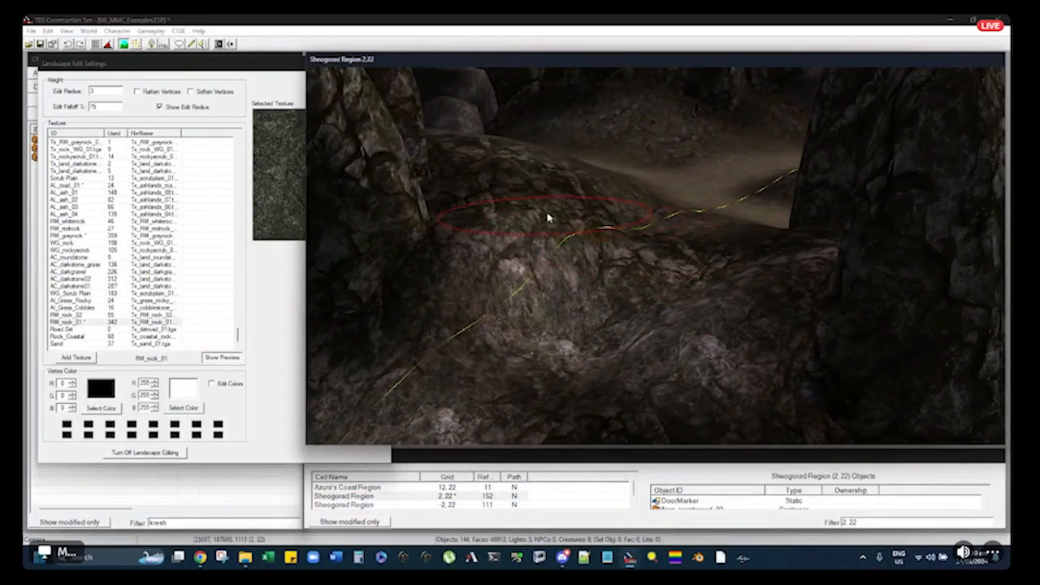
mouse_move(550, 220)
middle_mouse_down()
mouse_move(608, 227)
mouse_move(619, 246)
mouse_move(681, 211)
mouse_move(652, 274)
mouse_move(710, 206)
mouse_move(658, 251)
middle_mouse_up()
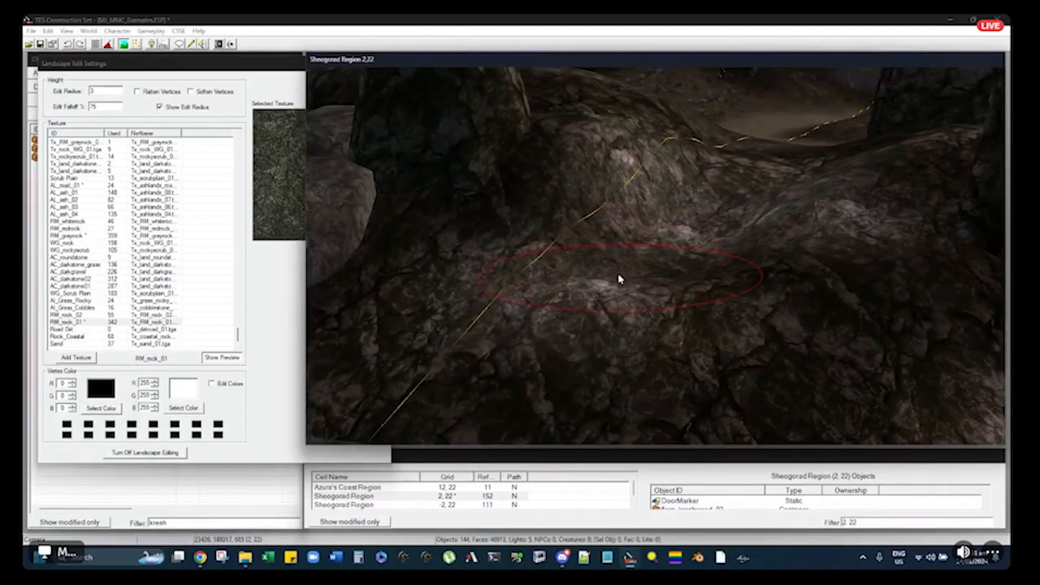
mouse_move(577, 309)
middle_mouse_down()
mouse_move(596, 269)
mouse_move(592, 248)
mouse_move(567, 274)
mouse_move(673, 257)
mouse_move(579, 285)
mouse_move(650, 273)
mouse_move(610, 281)
mouse_move(668, 225)
mouse_move(499, 177)
mouse_move(580, 256)
middle_mouse_up()
Set the edit radius to 10 and reshape the rocky bank bordering the water beside the tall rock spires
scroll(580, 244, "down", 5)
middle_click_drag(536, 154, 566, 226)
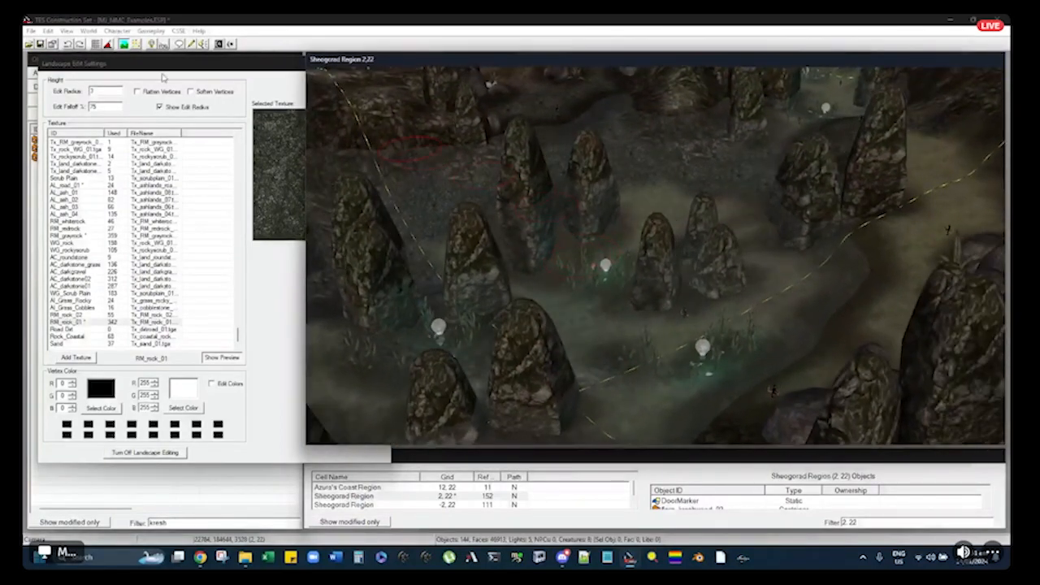
left_click(107, 89)
type("5")
left_click(567, 218)
scroll(622, 225, "up", 5)
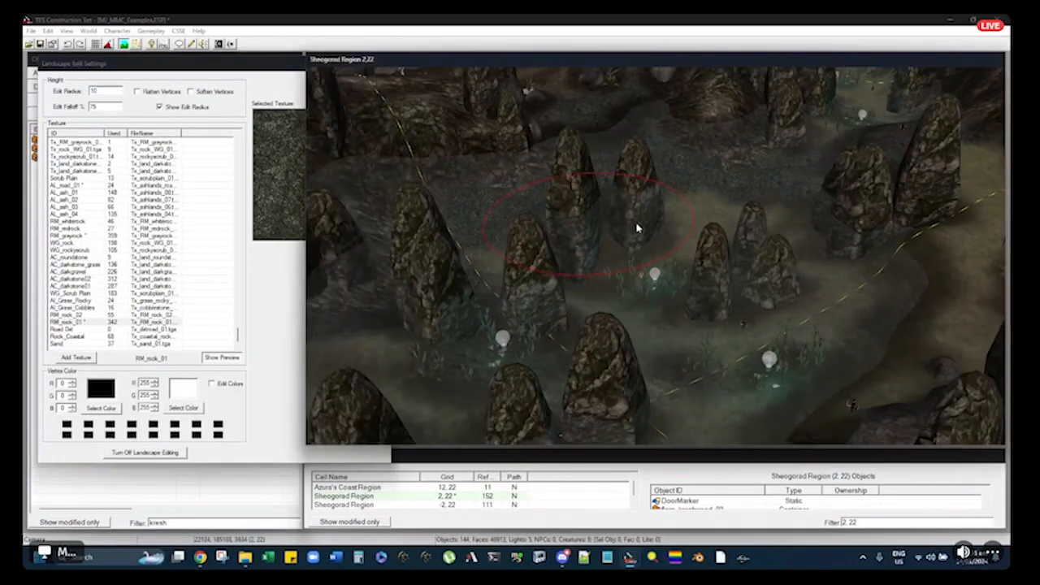
middle_click_drag(594, 234, 628, 266)
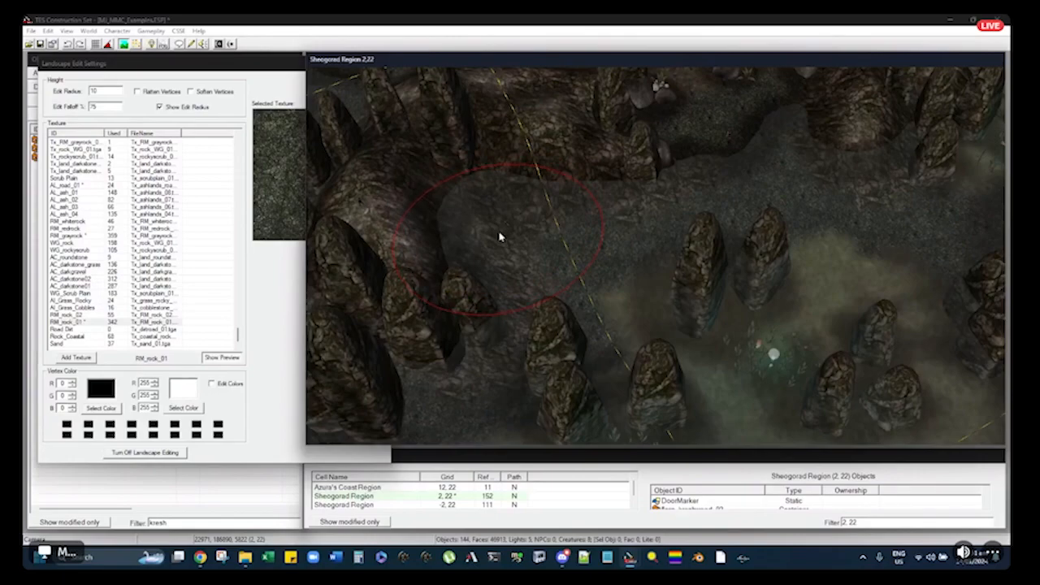
mouse_move(501, 237)
middle_mouse_down()
mouse_move(580, 251)
mouse_move(577, 242)
middle_mouse_up()
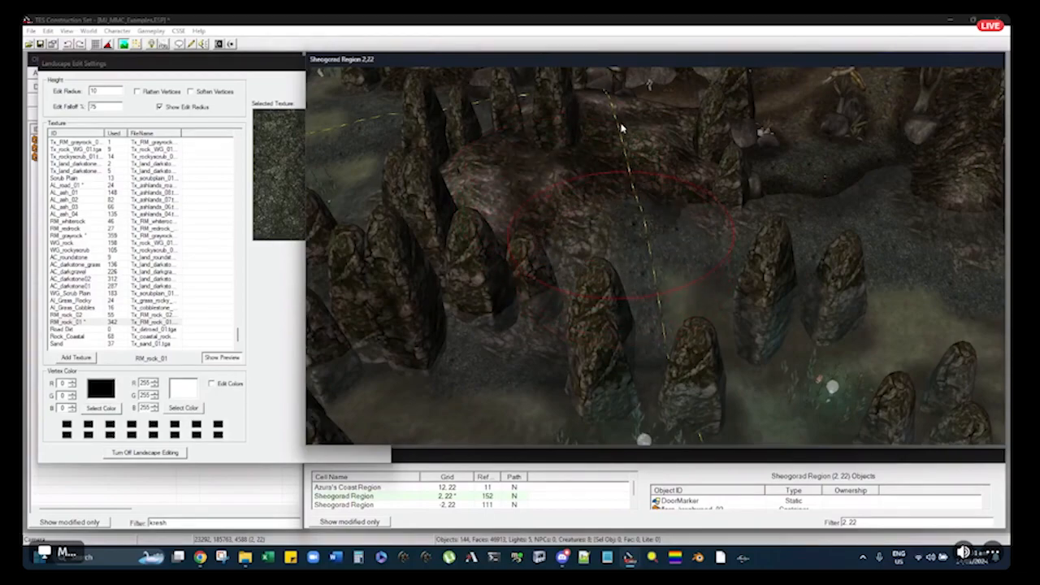
left_click_drag(655, 302, 660, 175)
left_click_drag(708, 325, 707, 204)
mouse_move(707, 204)
middle_mouse_down()
mouse_move(747, 188)
mouse_move(704, 255)
mouse_move(680, 229)
mouse_move(583, 251)
middle_mouse_up()
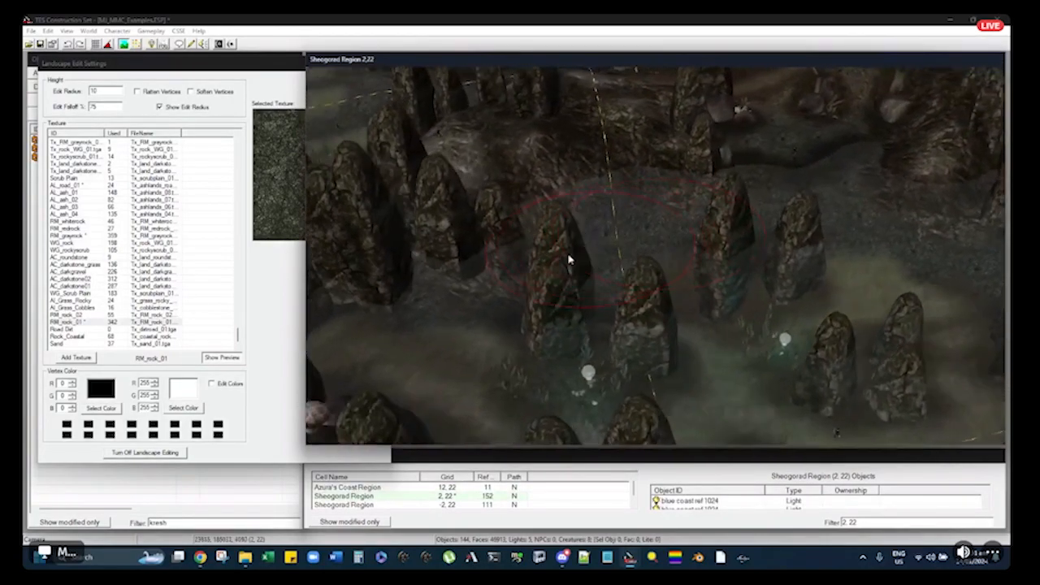
Reshape the mound's lower slope with the wide brush where the rock meets the shoreline
middle_click_drag(498, 233, 719, 273)
middle_click_drag(661, 293, 580, 381)
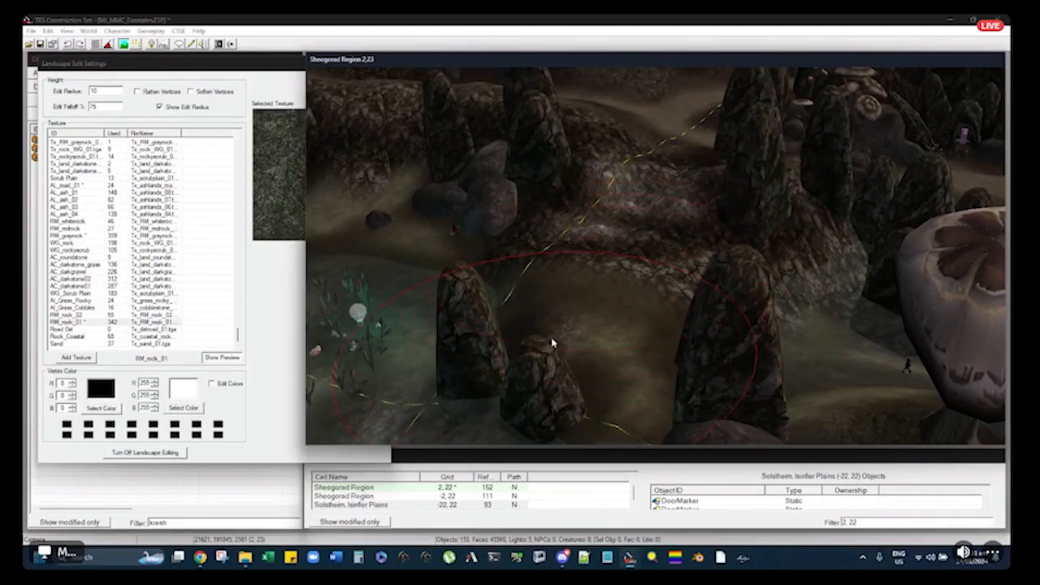
mouse_move(554, 365)
middle_mouse_down()
mouse_move(601, 309)
mouse_move(601, 346)
mouse_move(572, 335)
mouse_move(523, 271)
mouse_move(606, 299)
middle_mouse_up()
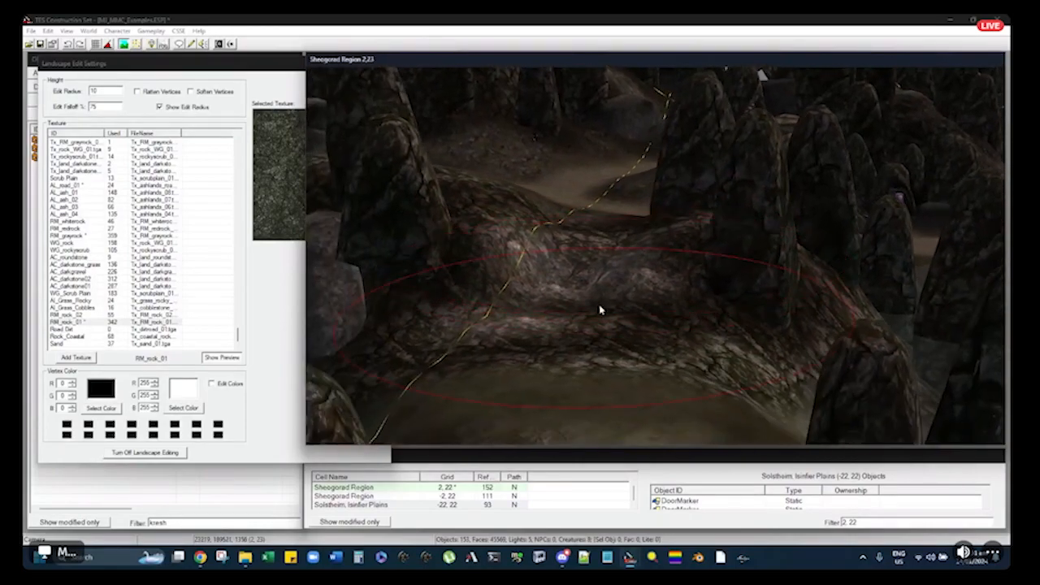
left_click_drag(570, 292, 564, 268)
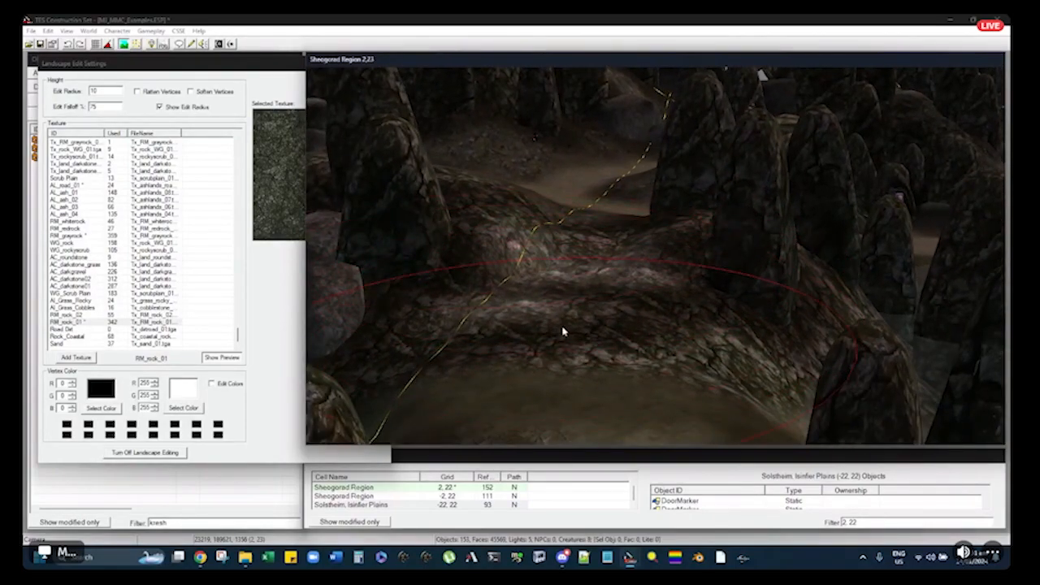
left_click_drag(562, 331, 564, 323)
middle_click_drag(555, 287, 596, 285)
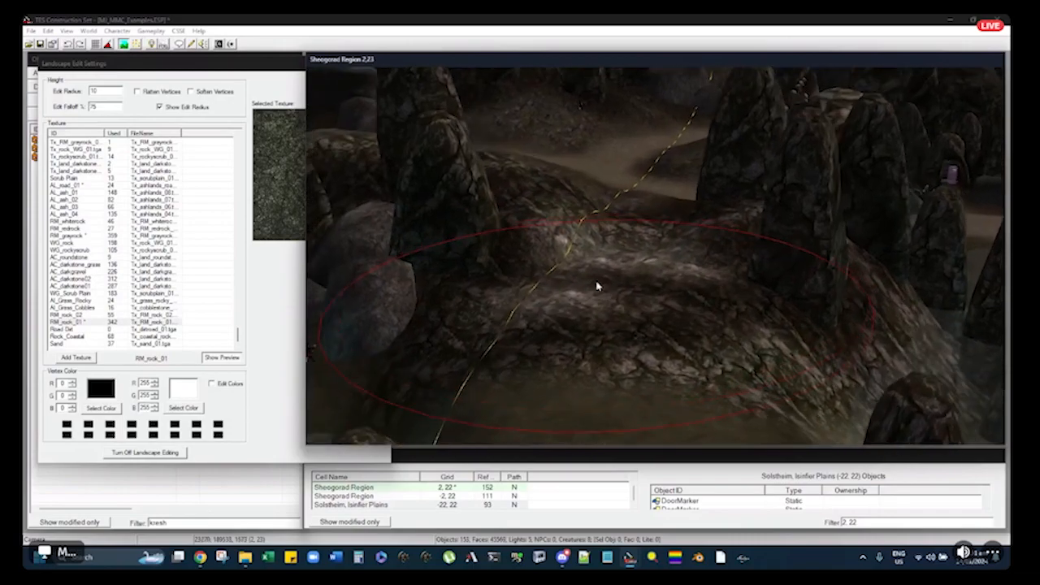
Set the edit radius to 3 and hide the rock objects covering the ridge between the shore and the path
double_click(103, 89)
type("3")
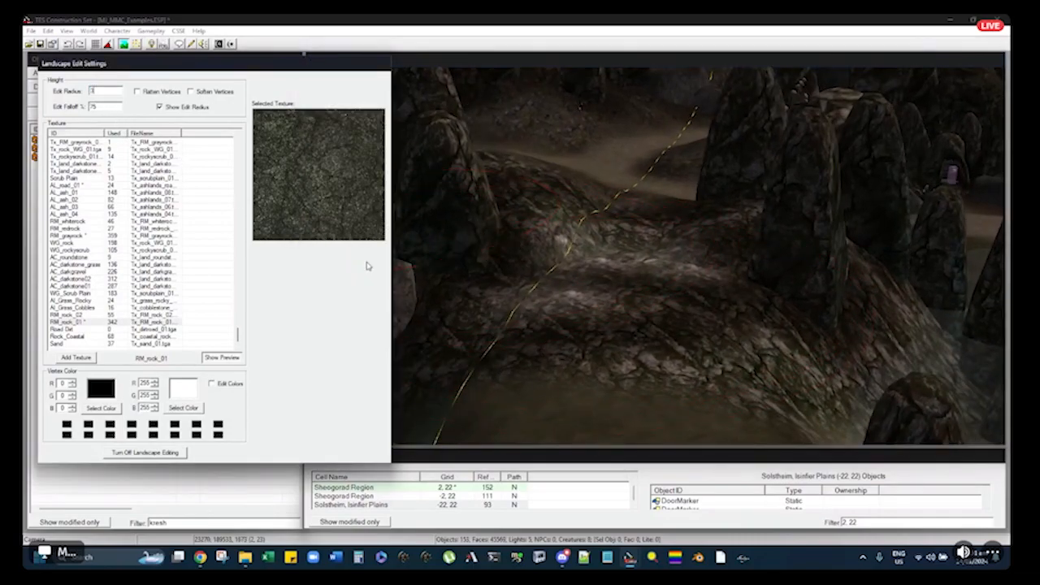
left_click(652, 233)
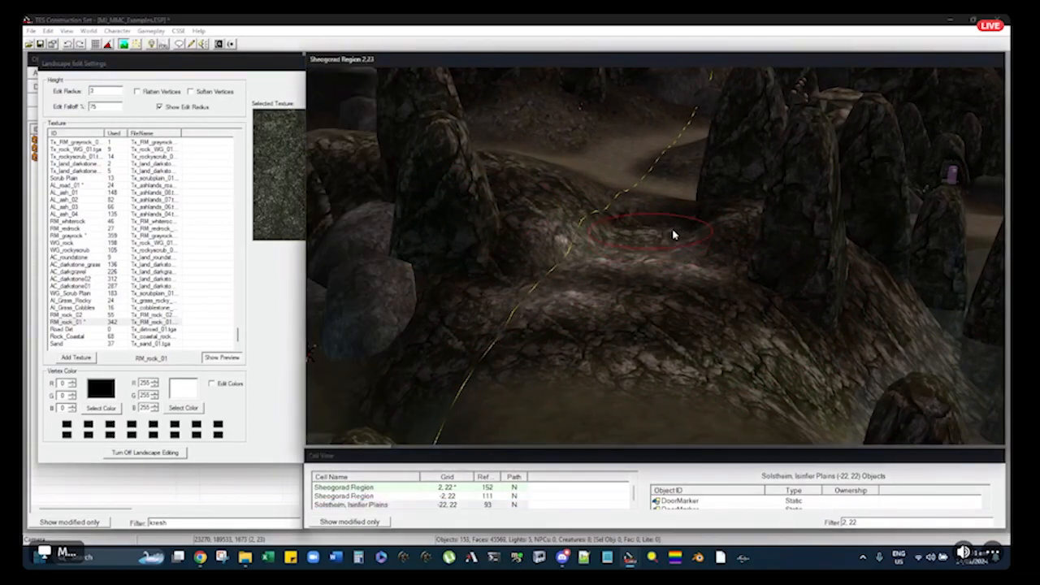
mouse_move(639, 221)
middle_mouse_down()
mouse_move(689, 265)
mouse_move(655, 218)
mouse_move(629, 237)
mouse_move(655, 235)
mouse_move(673, 283)
middle_mouse_up()
scroll(629, 236, "up", 3)
key("q")
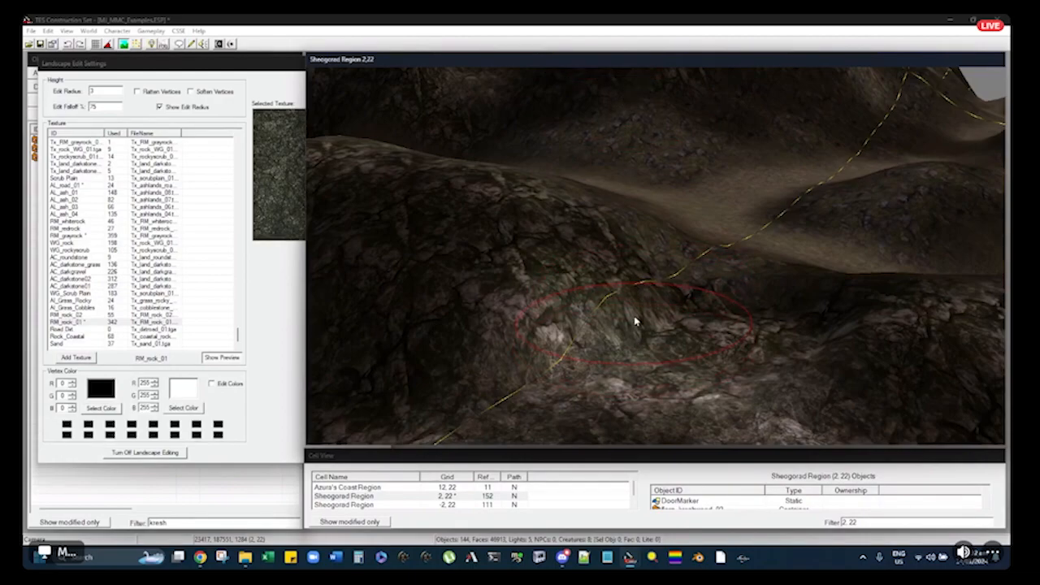
Enable vertex softening and smooth the ridge crest and slope where the rock meets the dirt path
key("shift")
key("shift")
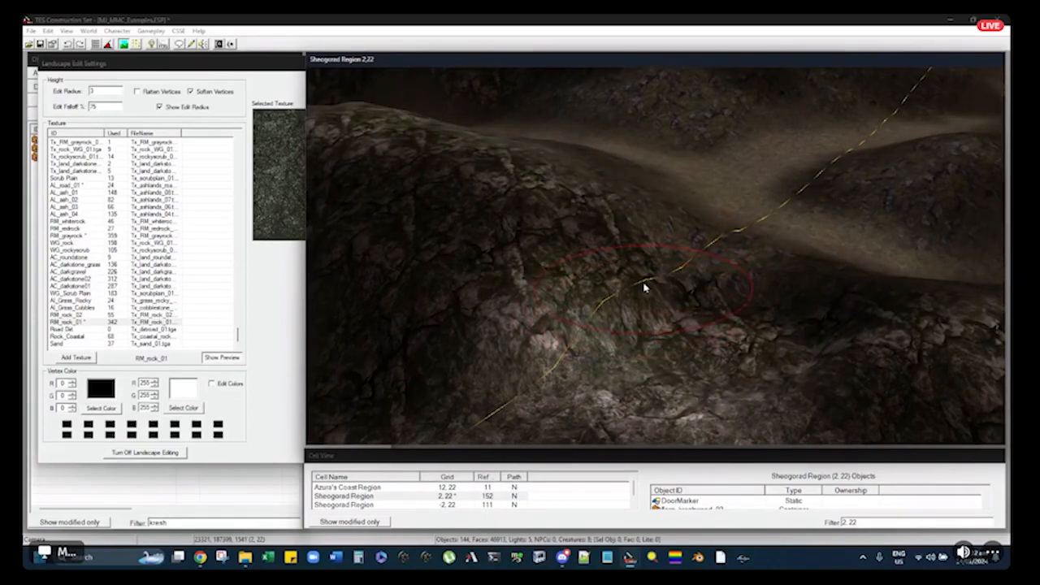
key("shift")
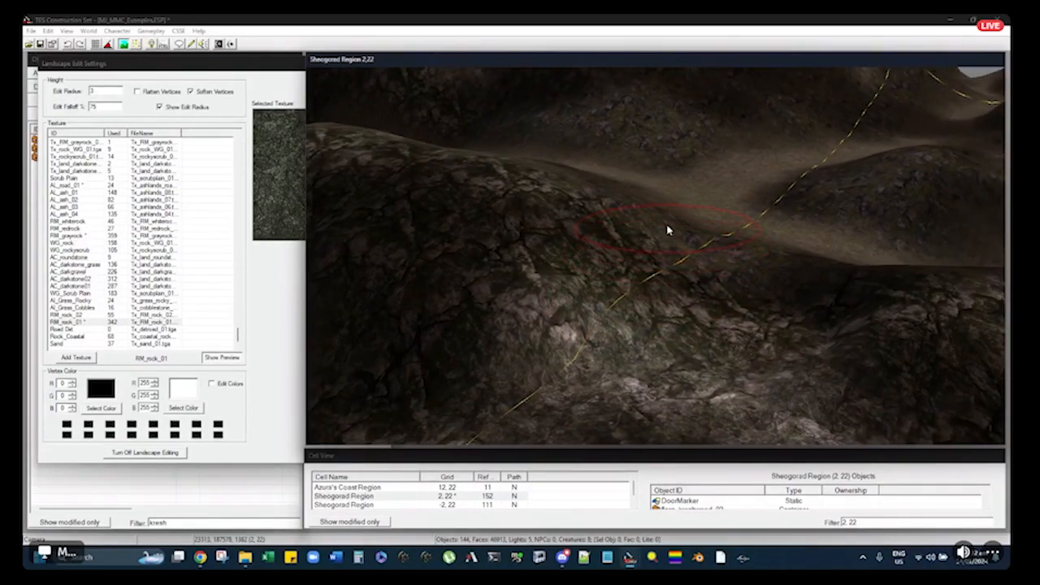
key("shift")
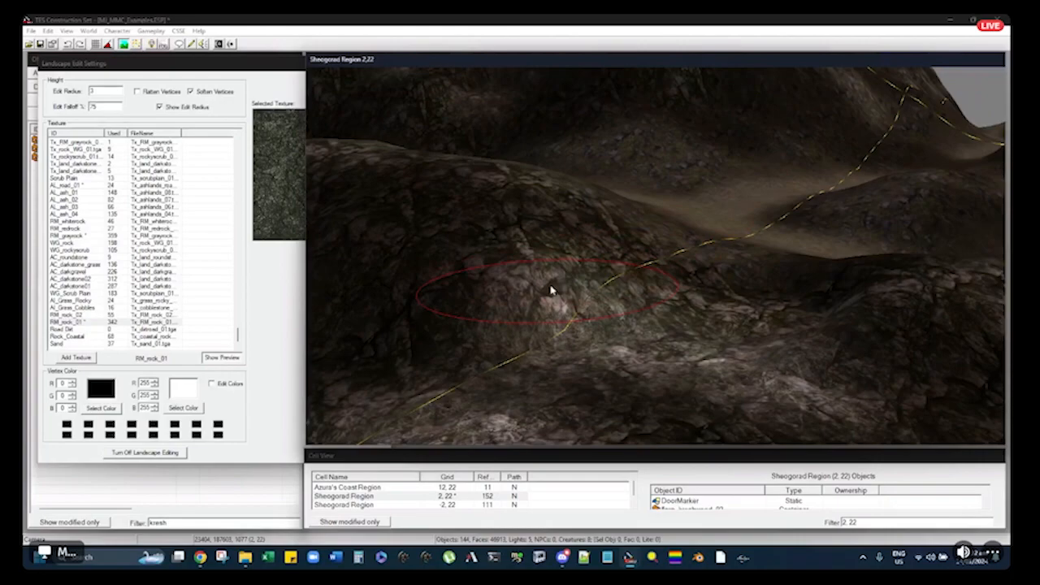
key("shift")
key("shift")
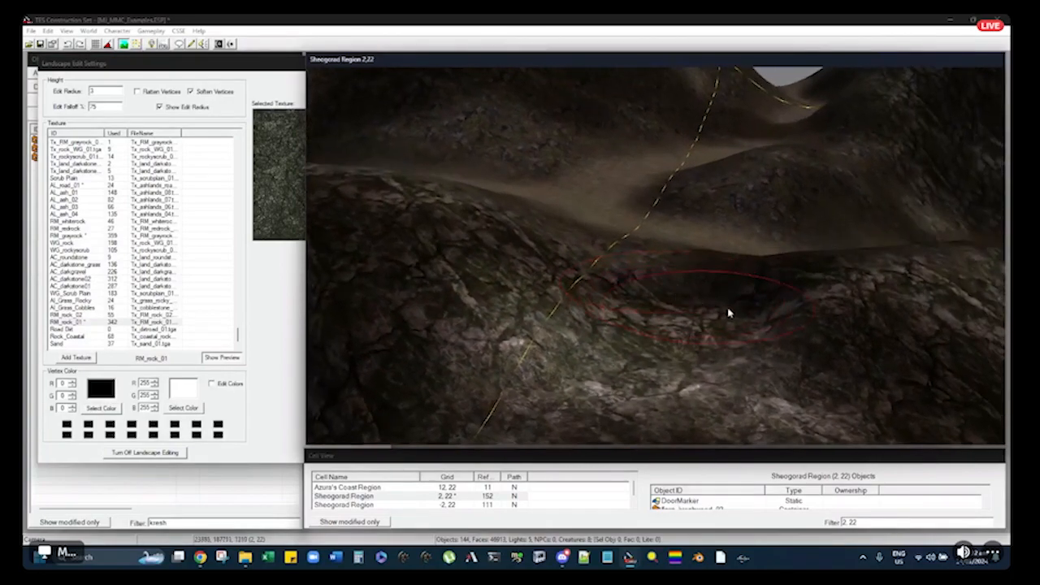
key("shift")
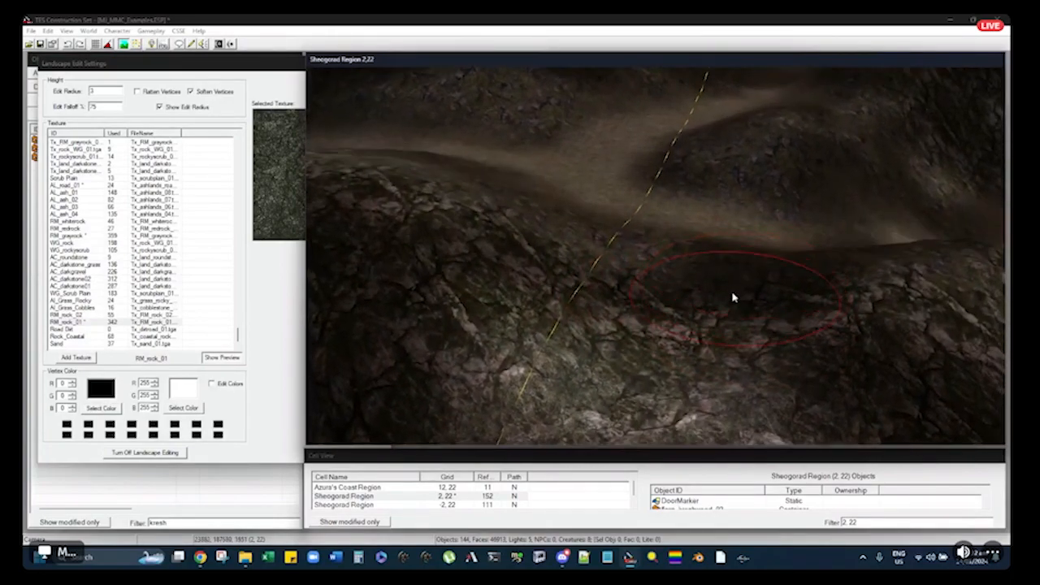
key("shift")
key("shift")
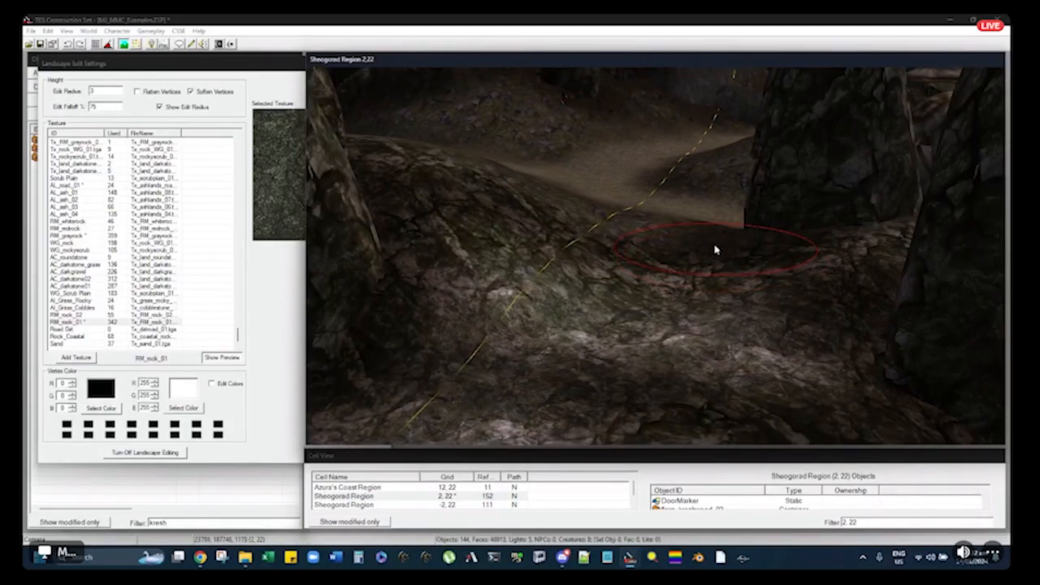
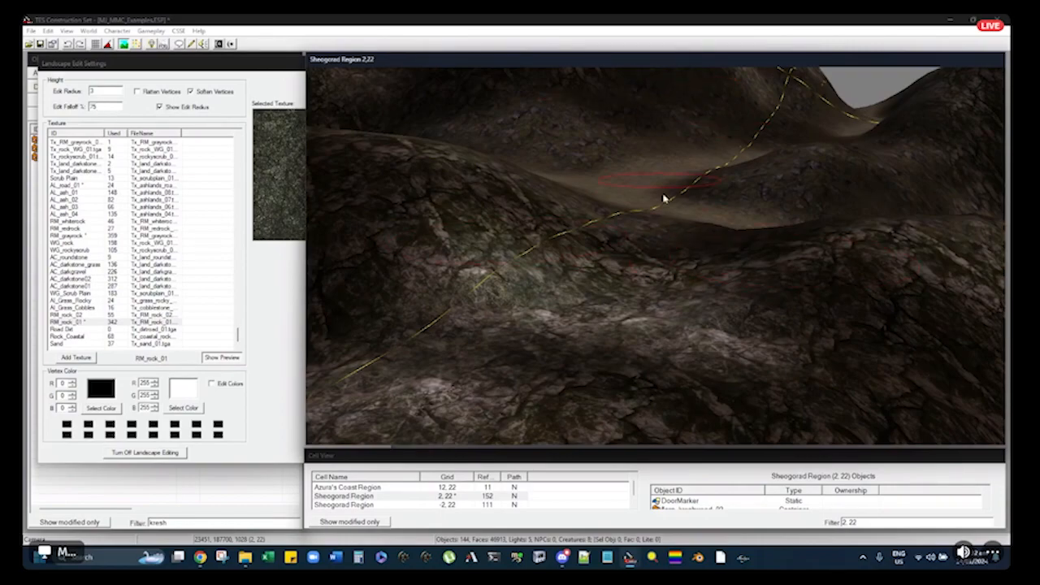
middle_click_drag(647, 216, 663, 220)
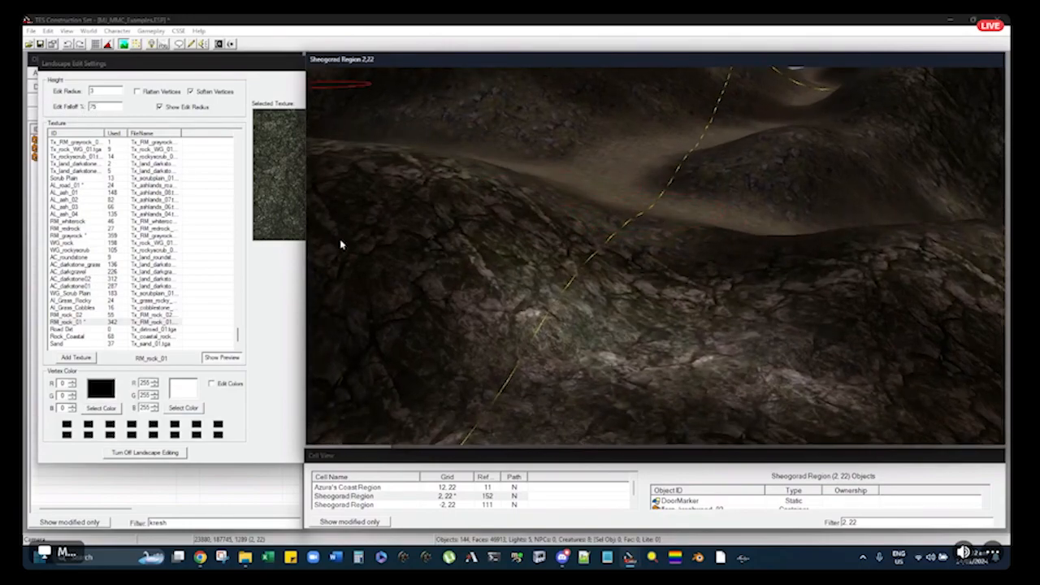
middle_click_drag(630, 292, 517, 250)
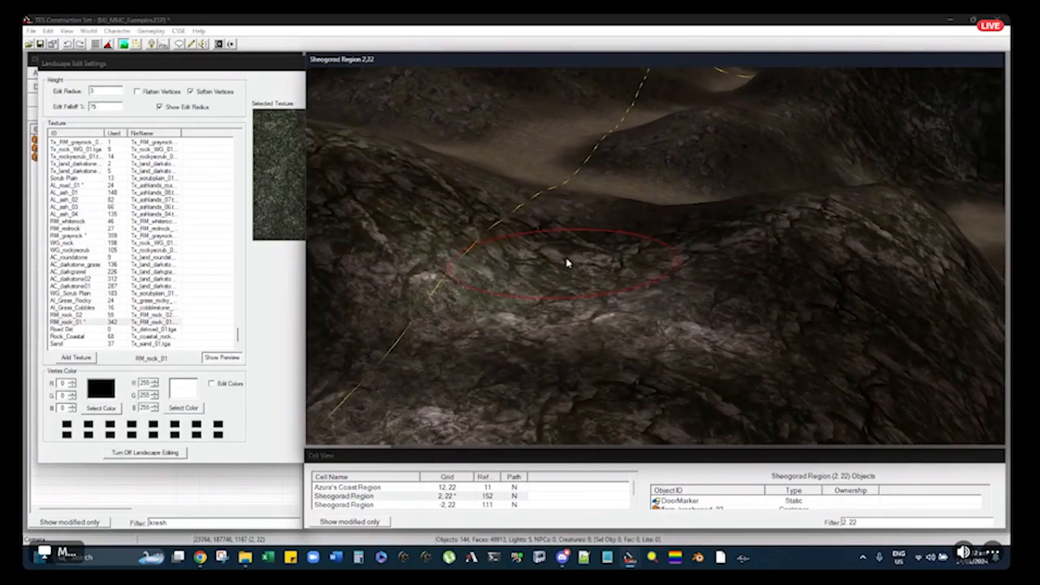
mouse_move(592, 252)
middle_mouse_down()
mouse_move(615, 228)
mouse_move(610, 249)
middle_mouse_up()
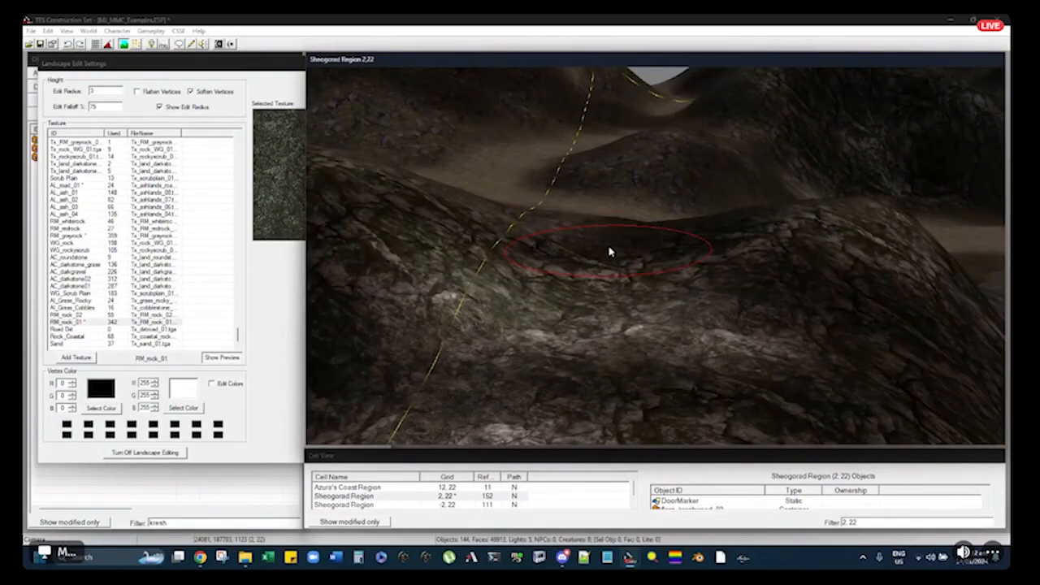
middle_click_drag(622, 258, 614, 260)
Turn off vertex softening and examine the terrain's vertex mesh in wireframe around the slopes
key("s")
mouse_move(679, 267)
middle_mouse_down()
mouse_move(654, 267)
mouse_move(661, 260)
mouse_move(626, 295)
mouse_move(655, 284)
mouse_move(564, 233)
mouse_move(603, 250)
mouse_move(615, 300)
middle_mouse_up()
key("w")
mouse_move(625, 312)
middle_mouse_down()
mouse_move(638, 293)
mouse_move(566, 274)
mouse_move(507, 274)
mouse_move(571, 313)
middle_mouse_up()
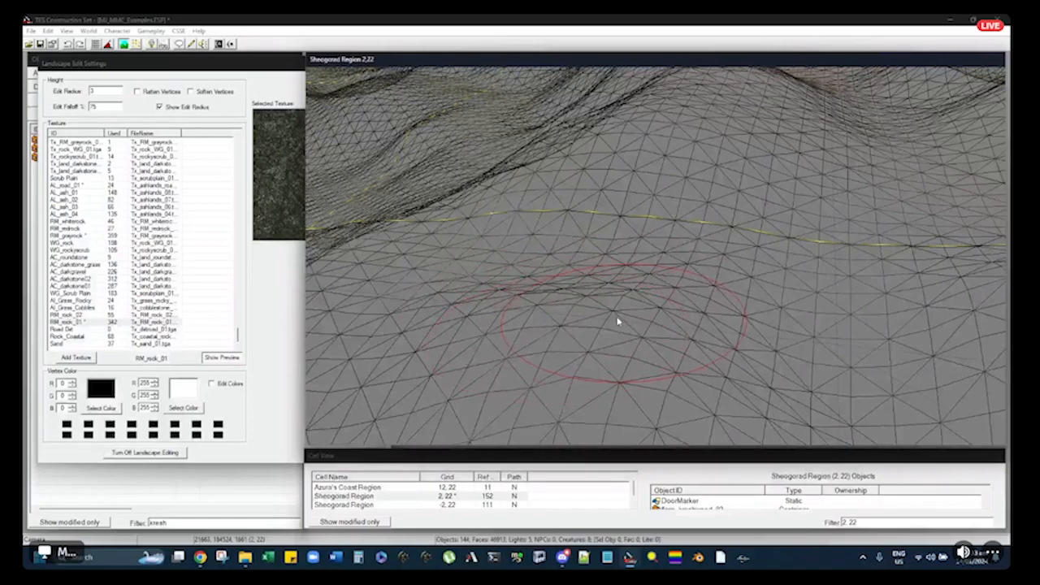
middle_click_drag(622, 316, 635, 235)
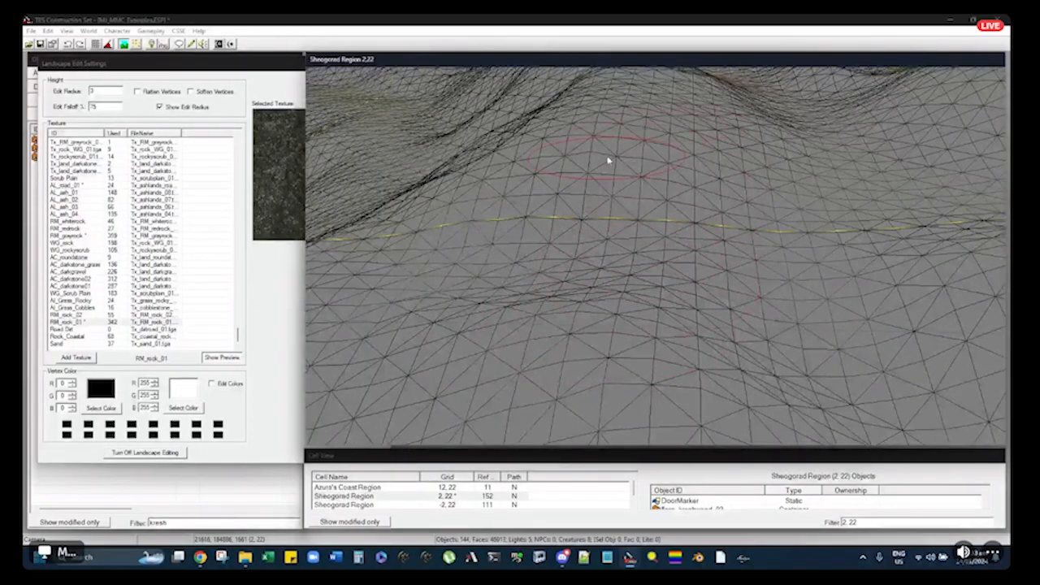
middle_click_drag(593, 205, 689, 249)
Leave the wireframe view and soften the rocky slope where it meets the dirt path
key("w")
key("s")
left_click_drag(689, 249, 701, 252)
middle_click_drag(701, 252, 666, 226)
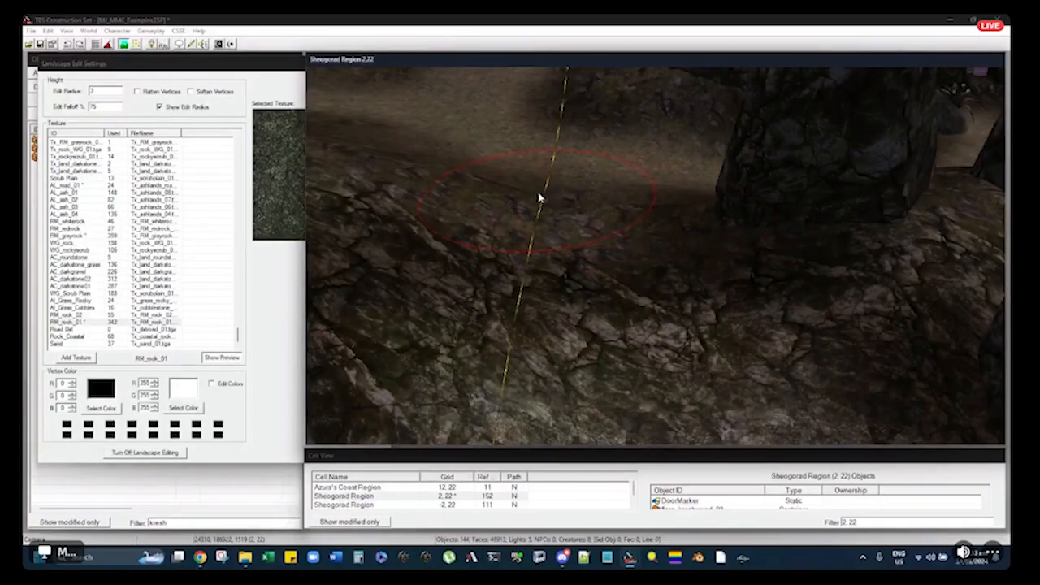
middle_click_drag(673, 207, 621, 202)
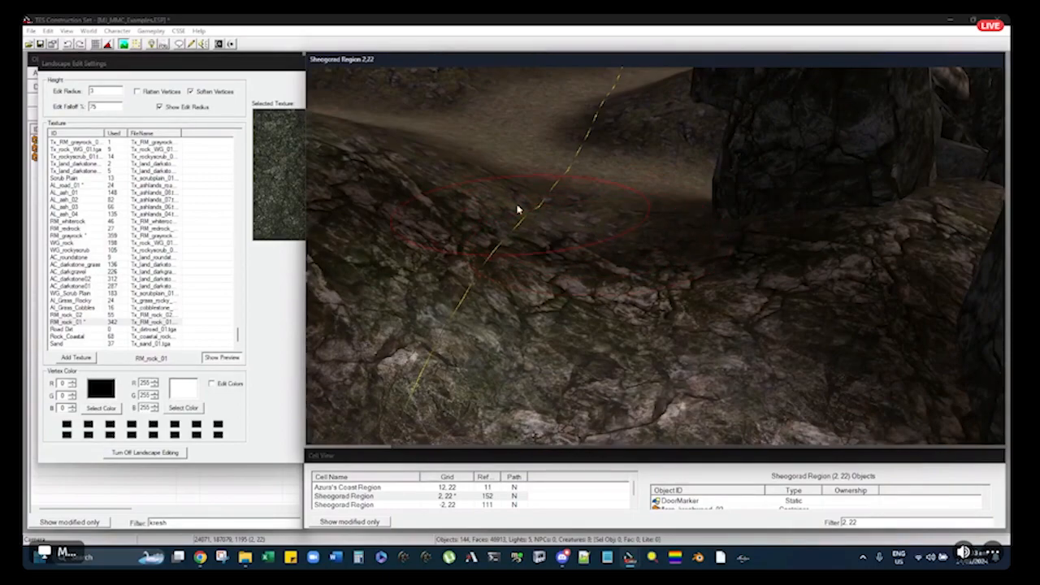
mouse_move(706, 209)
middle_mouse_down()
mouse_move(694, 184)
mouse_move(687, 235)
mouse_move(675, 225)
mouse_move(658, 243)
mouse_move(773, 225)
mouse_move(661, 226)
mouse_move(631, 241)
mouse_move(758, 260)
mouse_move(710, 262)
mouse_move(727, 260)
middle_mouse_up()
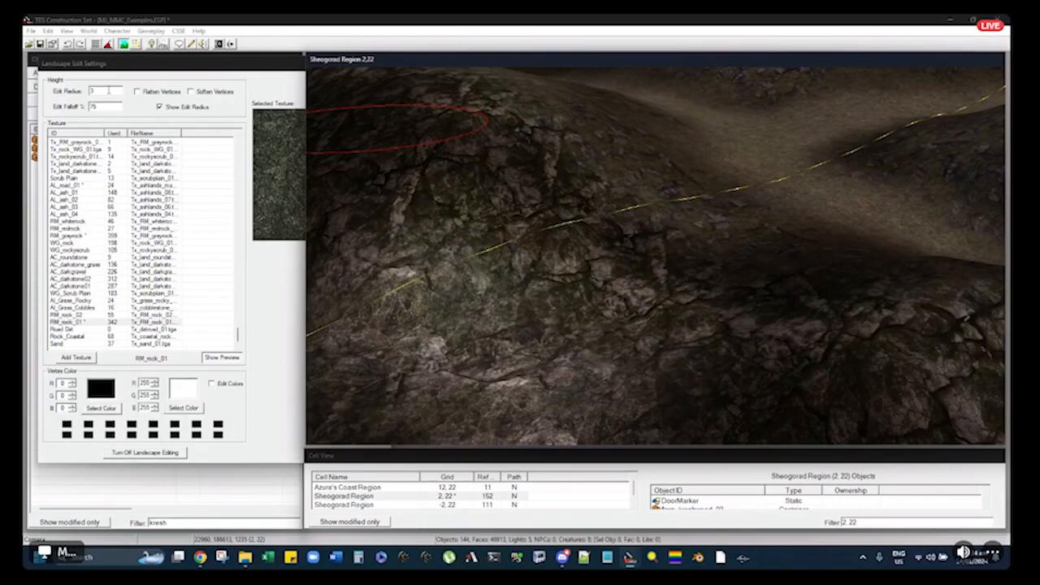
Keep the edit radius at 3 and sample the AC_dirtroad_01 texture from the dirt path
double_click(108, 91)
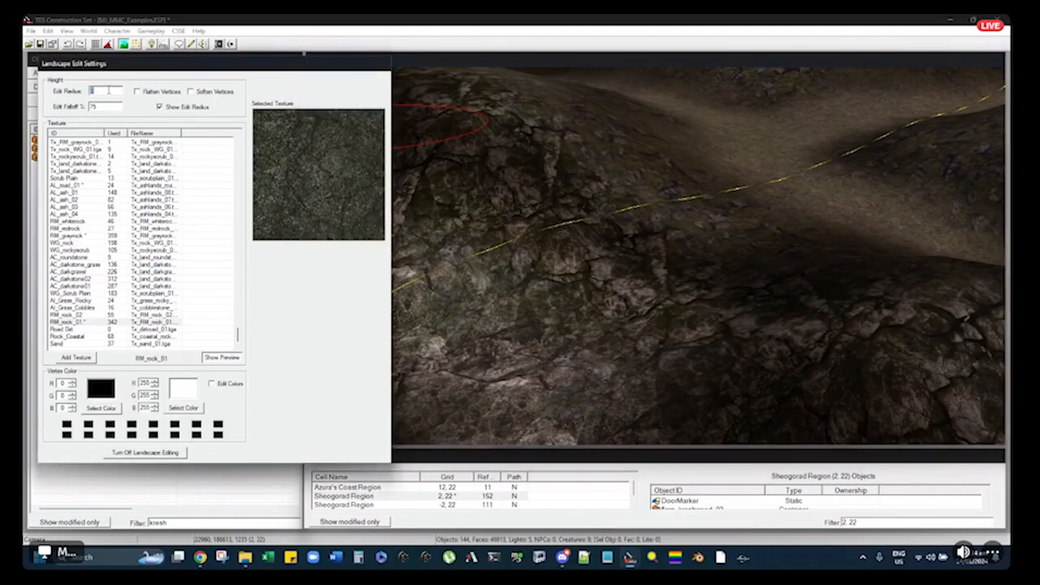
left_click(811, 229)
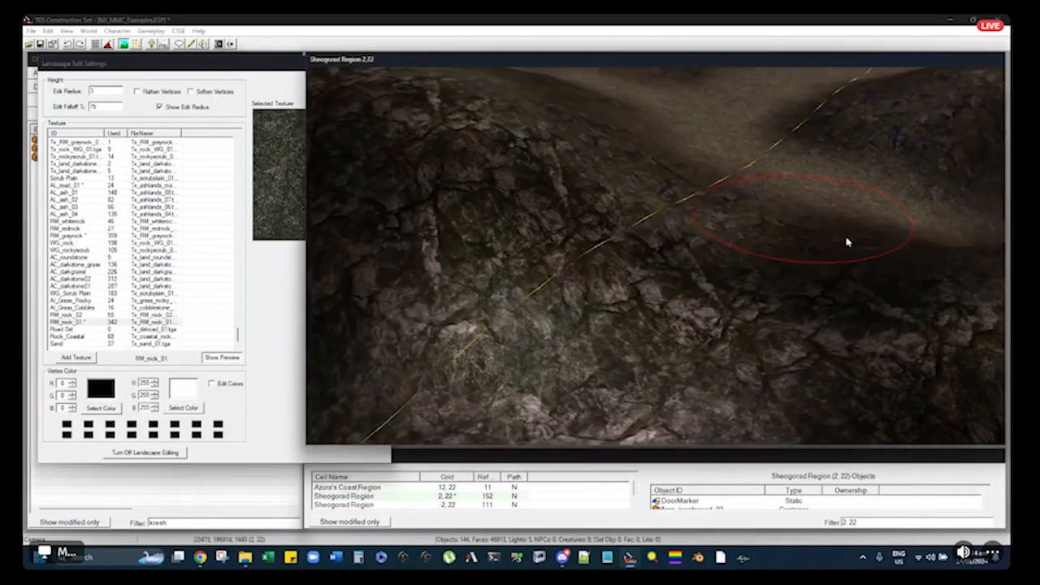
middle_click_drag(773, 206, 608, 293)
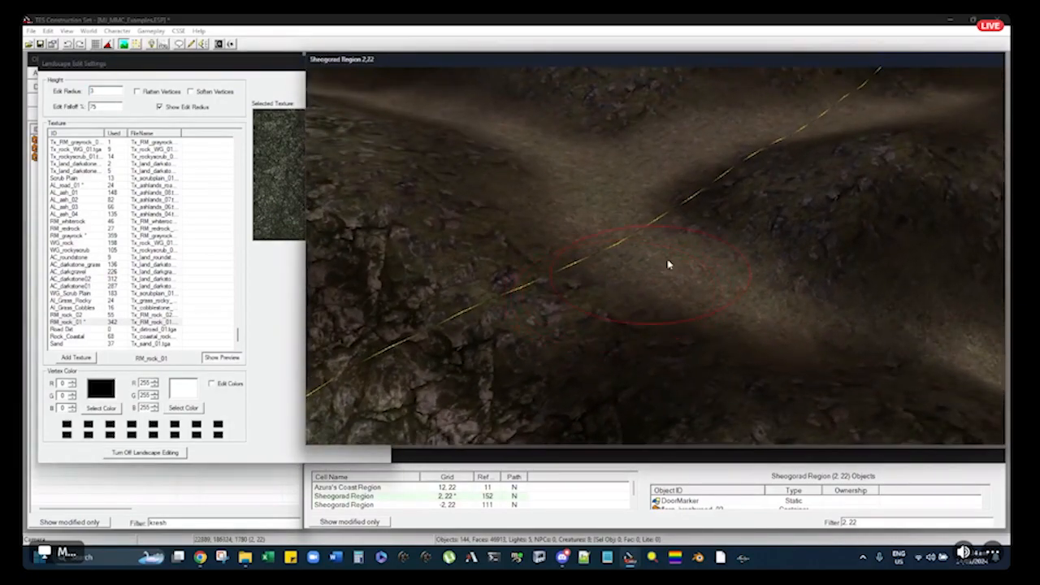
middle_click_drag(637, 259, 596, 279)
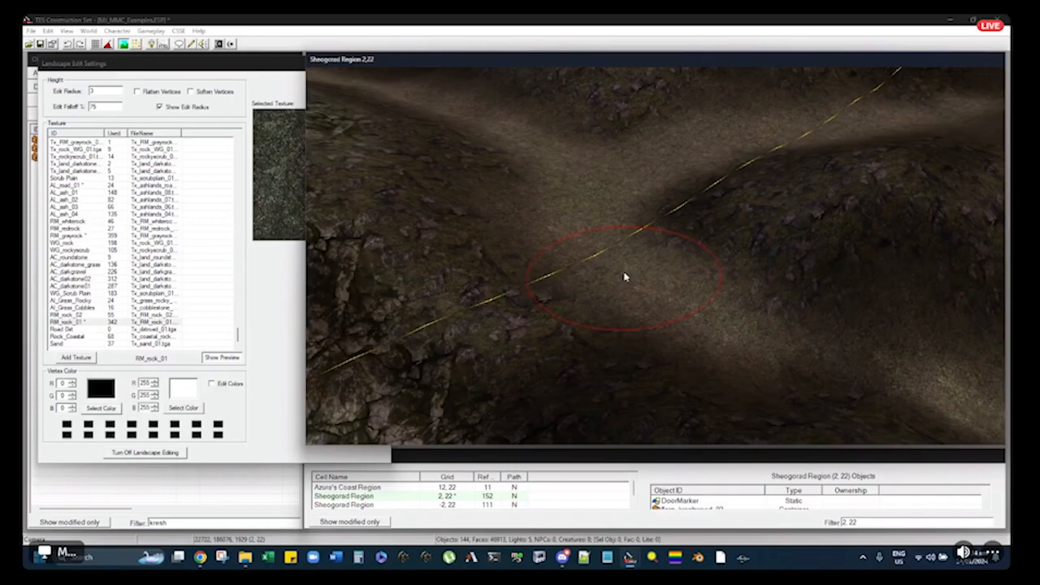
right_click(624, 277)
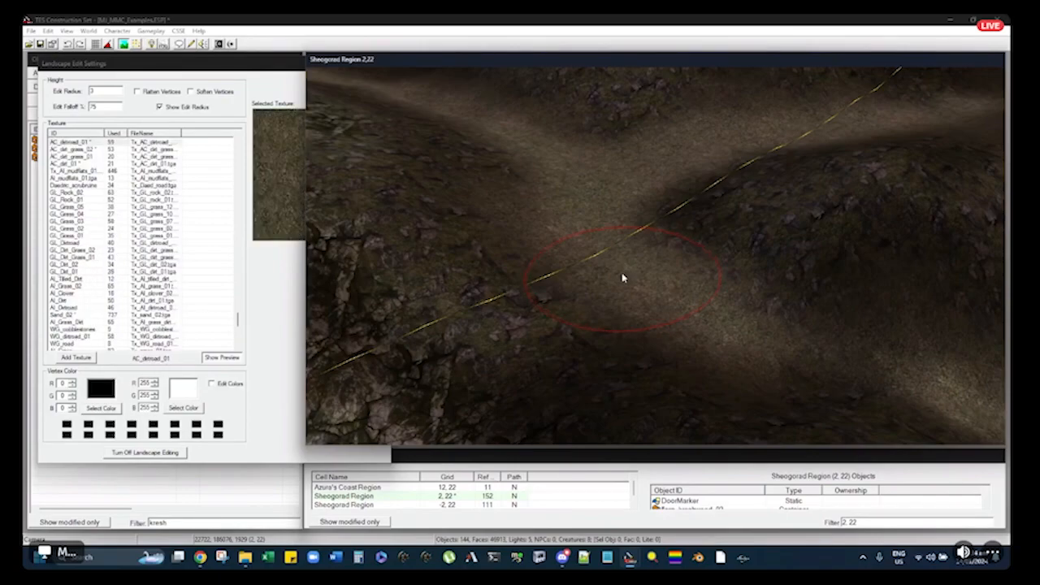
left_click(233, 68)
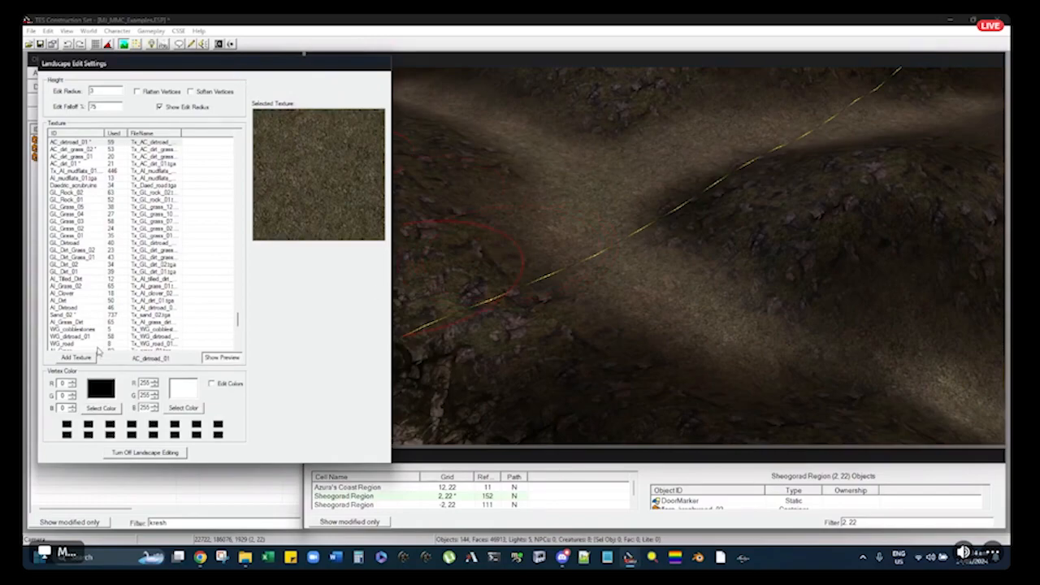
left_click(627, 283)
Paint the AC_dirtroad_01 texture across the low saddle between the rocky slopes to extend the path
middle_click_drag(627, 283, 745, 226, "shift")
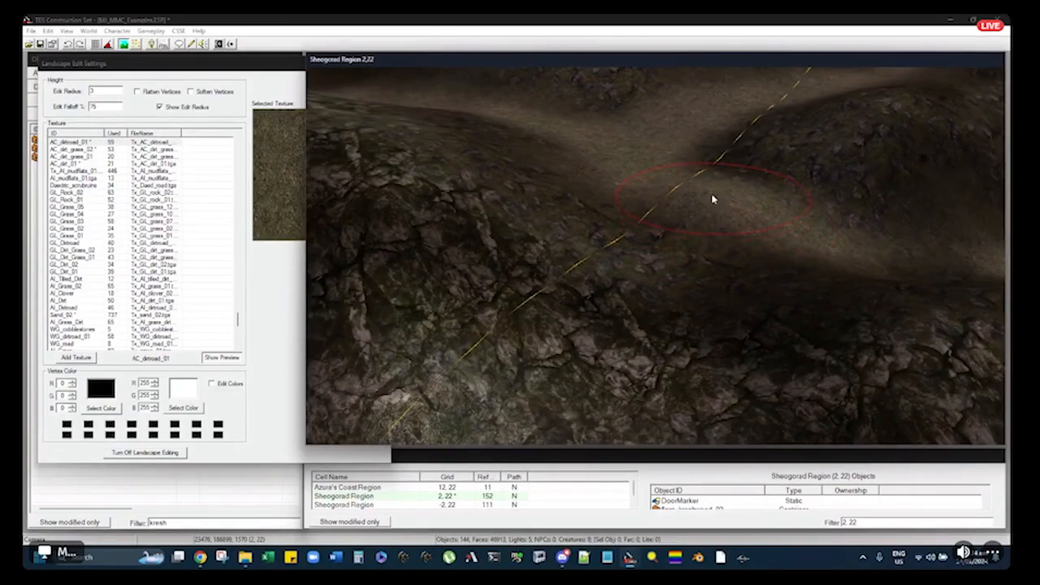
left_click(716, 218)
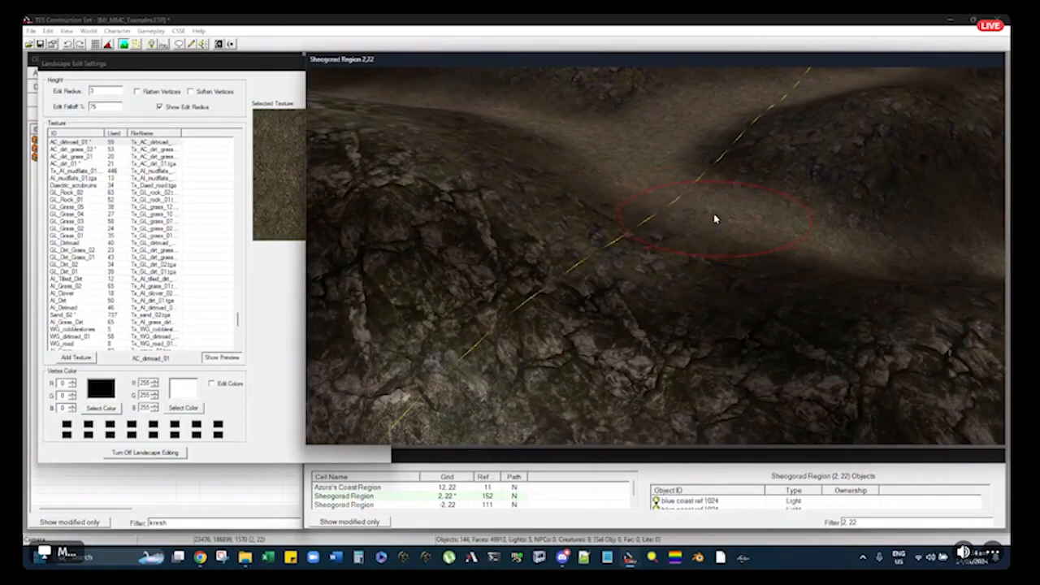
mouse_move(713, 224)
middle_mouse_down("shift")
mouse_move(684, 221)
mouse_move(710, 203)
mouse_move(713, 221)
middle_mouse_up("shift")
right_click(684, 246)
middle_click_drag(665, 255, 692, 221)
middle_click_drag(625, 265, 631, 292, "shift")
mouse_move(599, 326)
middle_mouse_down("shift")
mouse_move(552, 339)
mouse_move(593, 304)
mouse_move(487, 291)
mouse_move(594, 297)
mouse_move(534, 314)
middle_mouse_up("shift")
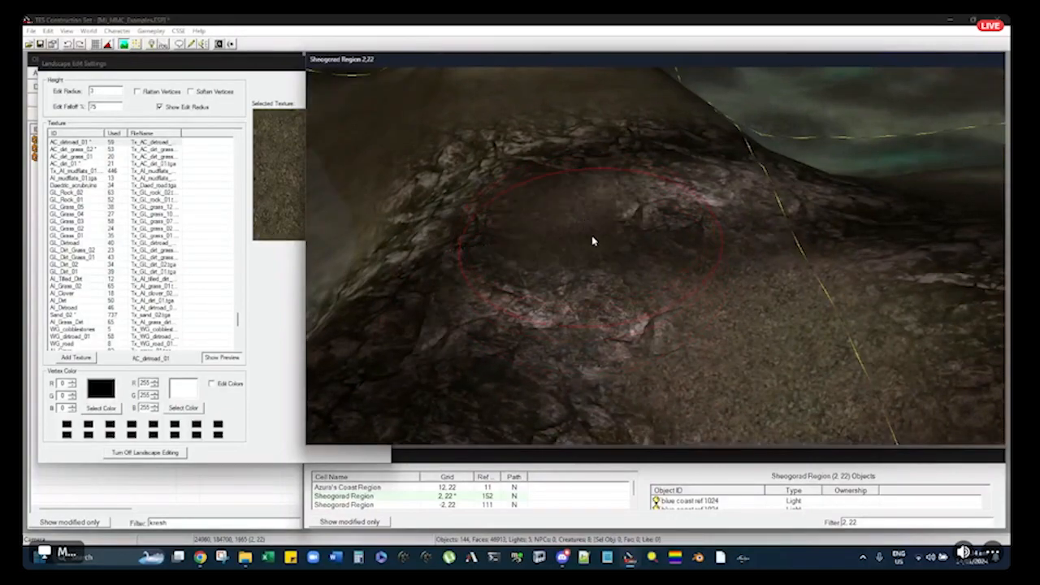
Sample the AC_darkstone02 texture and blend it into the foot of the rocky slope beside the extended path
middle_click_drag(592, 241, 596, 230, "shift")
middle_click_drag(559, 163, 626, 230, "shift")
mouse_move(512, 169)
middle_mouse_down("shift")
mouse_move(599, 176)
mouse_move(582, 232)
mouse_move(715, 195)
mouse_move(650, 248)
mouse_move(696, 241)
mouse_move(701, 208)
mouse_move(738, 196)
mouse_move(673, 251)
mouse_move(574, 294)
middle_mouse_up("shift")
mouse_move(656, 177)
middle_mouse_down("shift")
mouse_move(771, 186)
mouse_move(659, 213)
mouse_move(737, 225)
mouse_move(697, 222)
mouse_move(578, 257)
middle_mouse_up("shift")
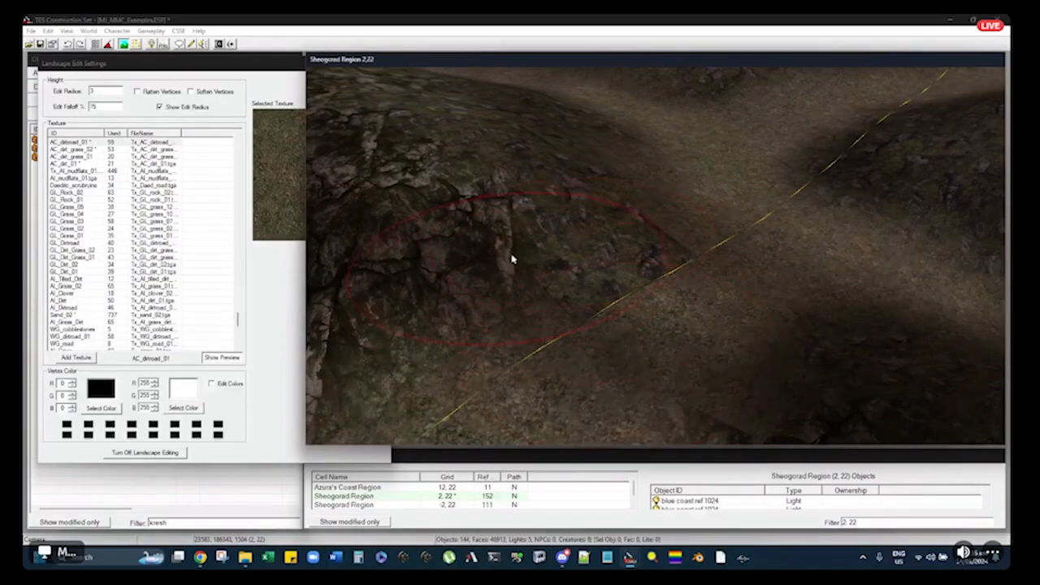
middle_click_drag(574, 247, 541, 251, "shift")
right_click(540, 253)
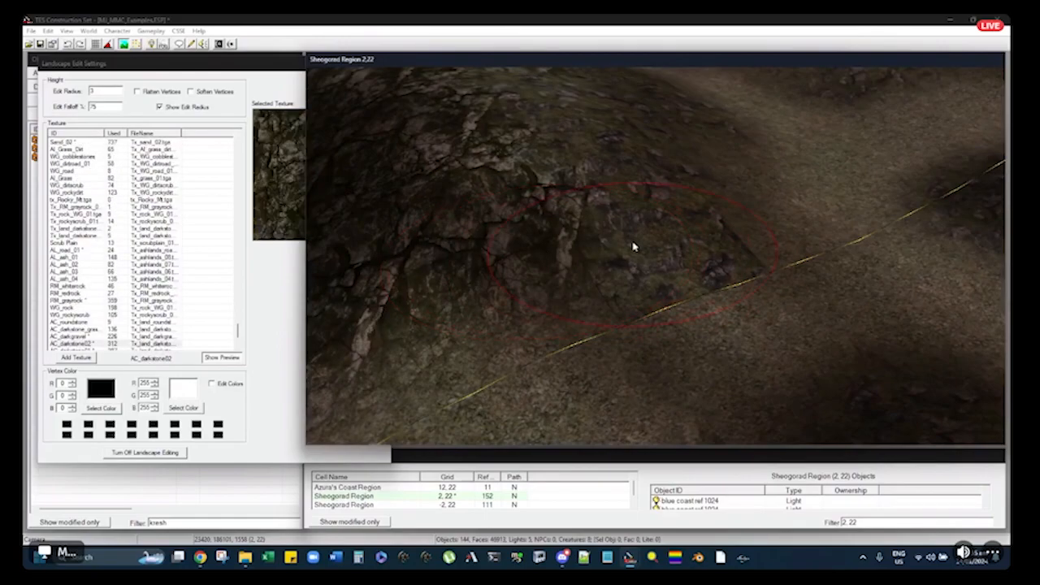
scroll(631, 244, "up", 5)
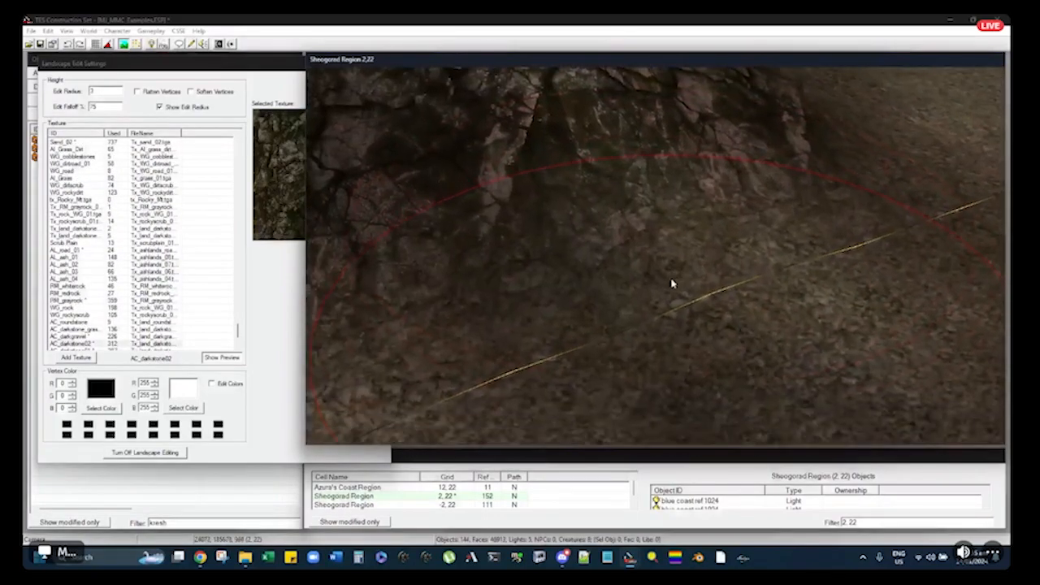
mouse_move(620, 298)
middle_mouse_down("shift")
mouse_move(569, 249)
mouse_move(655, 216)
mouse_move(605, 225)
mouse_move(618, 237)
mouse_move(550, 241)
middle_mouse_up("shift")
right_click(605, 225)
middle_click_drag(656, 240, 680, 237, "shift")
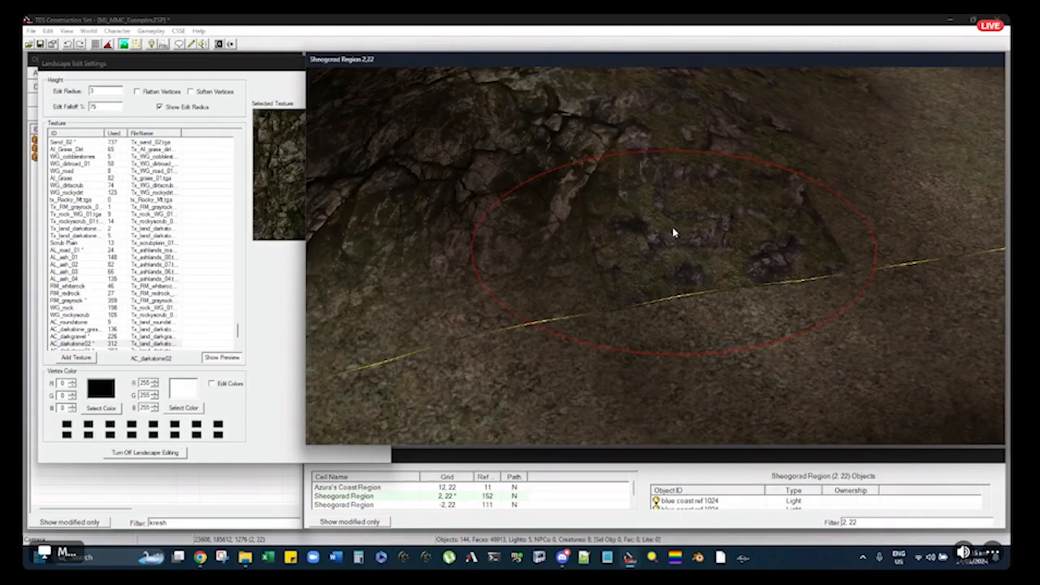
Sample the AC_darkstone_grass texture and paint it over the foot of the slope at the cell border
mouse_move(683, 210)
middle_mouse_down()
mouse_move(590, 239)
mouse_move(653, 211)
mouse_move(717, 304)
middle_mouse_up()
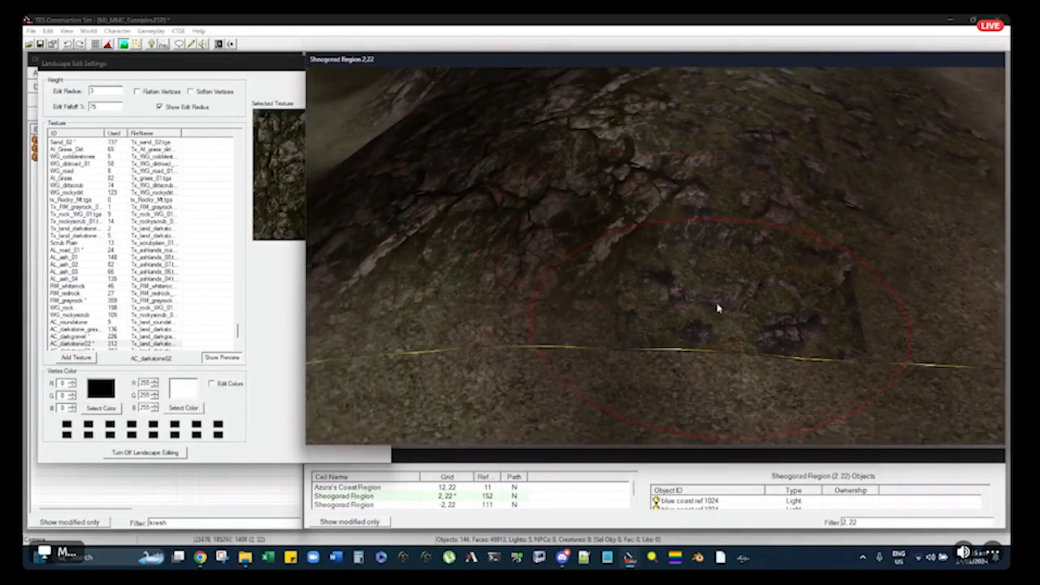
right_click(717, 292)
mouse_move(482, 238)
middle_mouse_down()
mouse_move(650, 232)
mouse_move(425, 271)
mouse_move(534, 234)
mouse_move(713, 216)
mouse_move(694, 174)
mouse_move(709, 184)
mouse_move(699, 241)
mouse_move(680, 241)
mouse_move(683, 260)
mouse_move(597, 216)
mouse_move(635, 223)
mouse_move(613, 202)
middle_mouse_up()
Leave landscape editing, filter the static objects by "rock_ac" and place a terrain_rock_ac_09 beside the path
key("h")
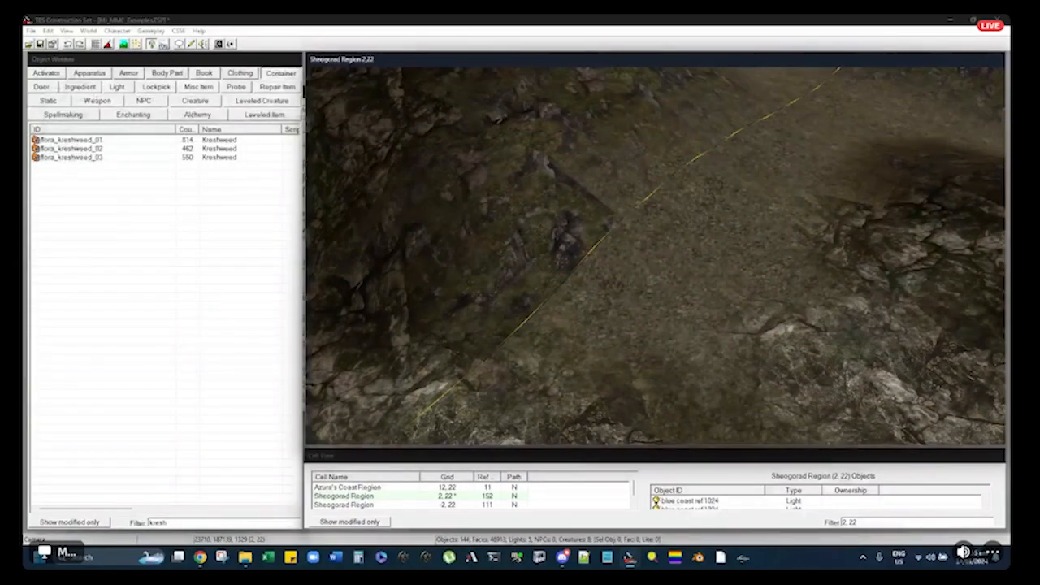
left_click(64, 100)
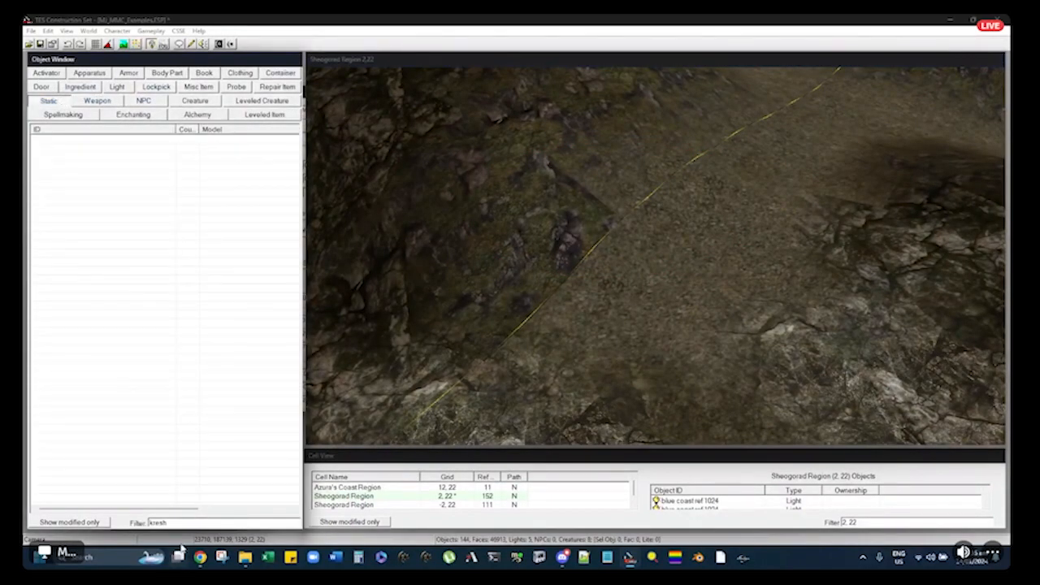
type("rock_ac")
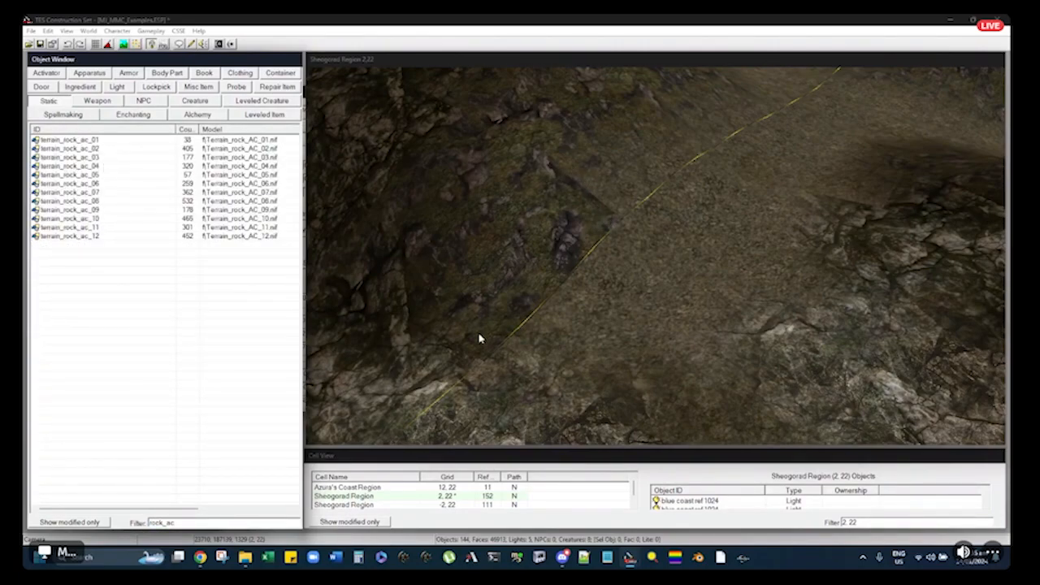
left_click(69, 192)
left_click_drag(69, 208, 623, 208)
Move the new rock to the hard texture edge at the foot of the slope and set its snapping axis to +Z
middle_click_drag(601, 141, 631, 353)
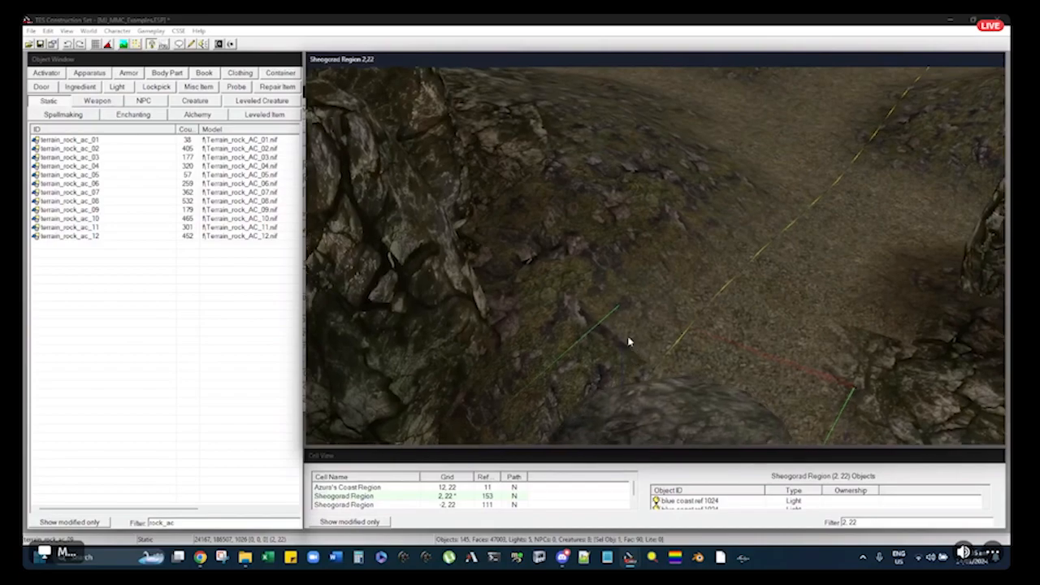
scroll(601, 255, "down", 3)
middle_click_drag(601, 255, 637, 272)
left_click_drag(636, 271, 549, 245)
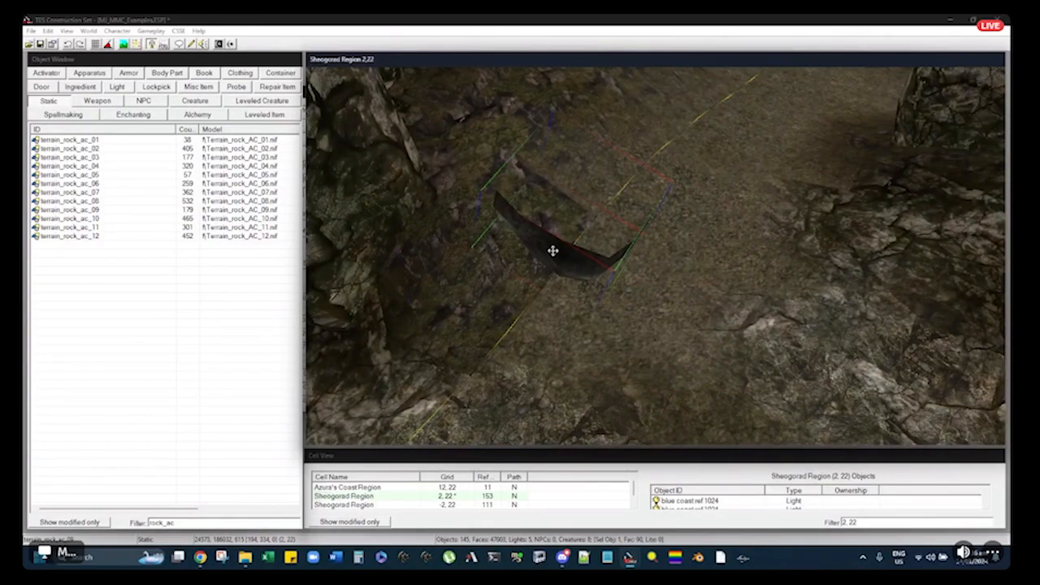
right_click(553, 253)
mouse_move(608, 260)
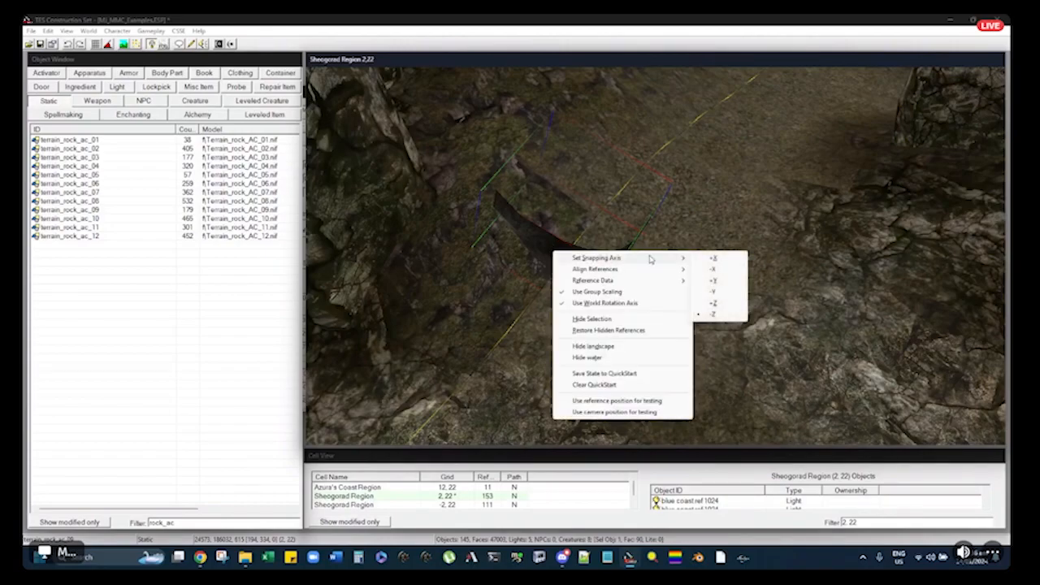
left_click(719, 305)
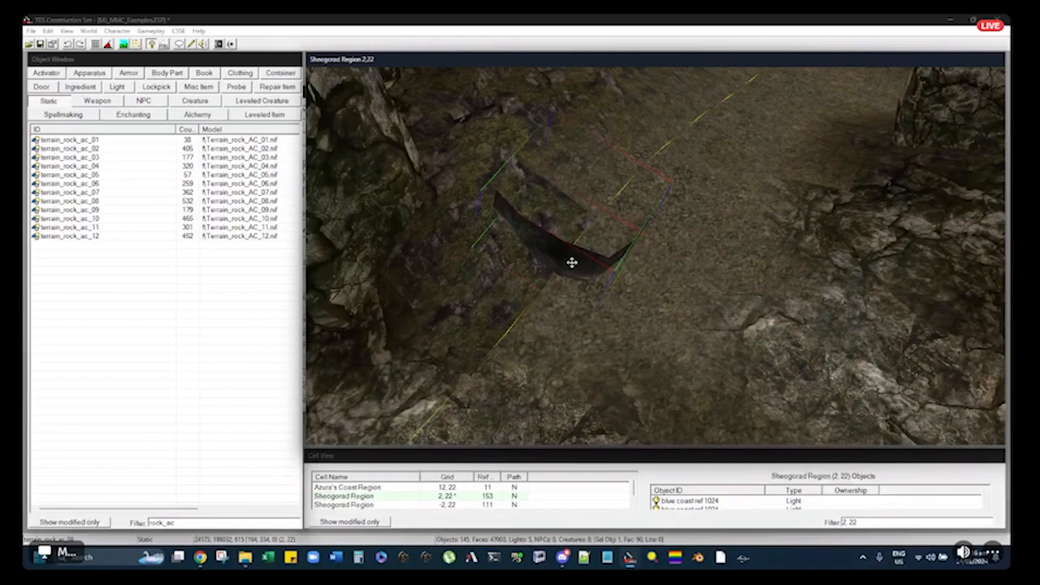
Reposition the rock so it covers the texture seam between the grassy stone and the dirt path
left_click_drag(571, 262, 548, 227)
middle_click_drag(548, 227, 574, 248, "shift")
left_click_drag(575, 248, 568, 240)
middle_click_drag(546, 237, 640, 238, "shift")
left_click_drag(639, 238, 605, 254)
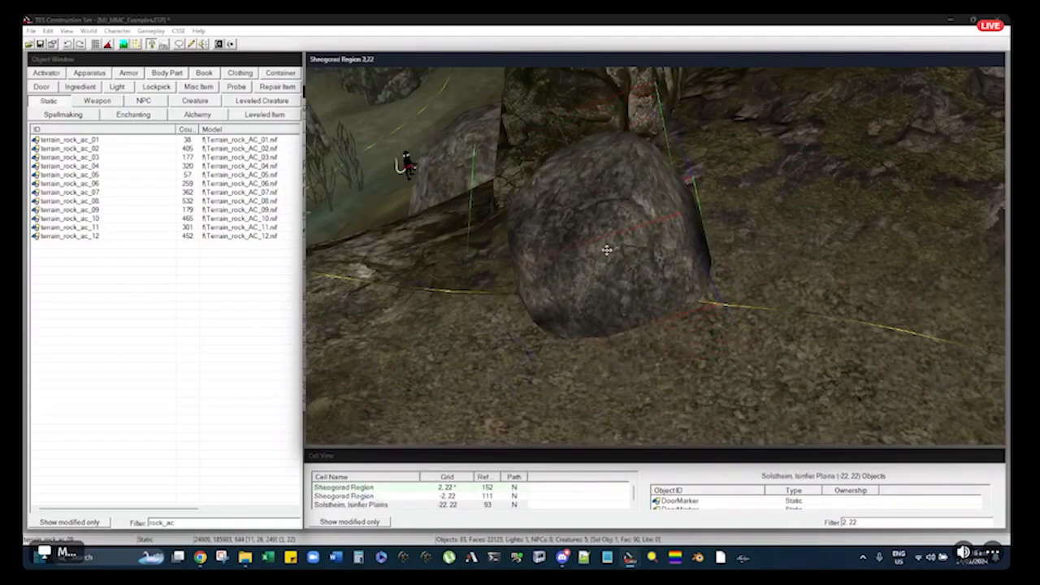
Rotate the rock and lower it into the ground at the path's edge
right_click_drag(607, 250, 612, 246)
left_click_drag(612, 245, 611, 279)
right_click_drag(611, 279, 608, 275)
mouse_move(607, 275)
middle_mouse_down("shift")
mouse_move(699, 255)
mouse_move(621, 275)
middle_mouse_up("shift")
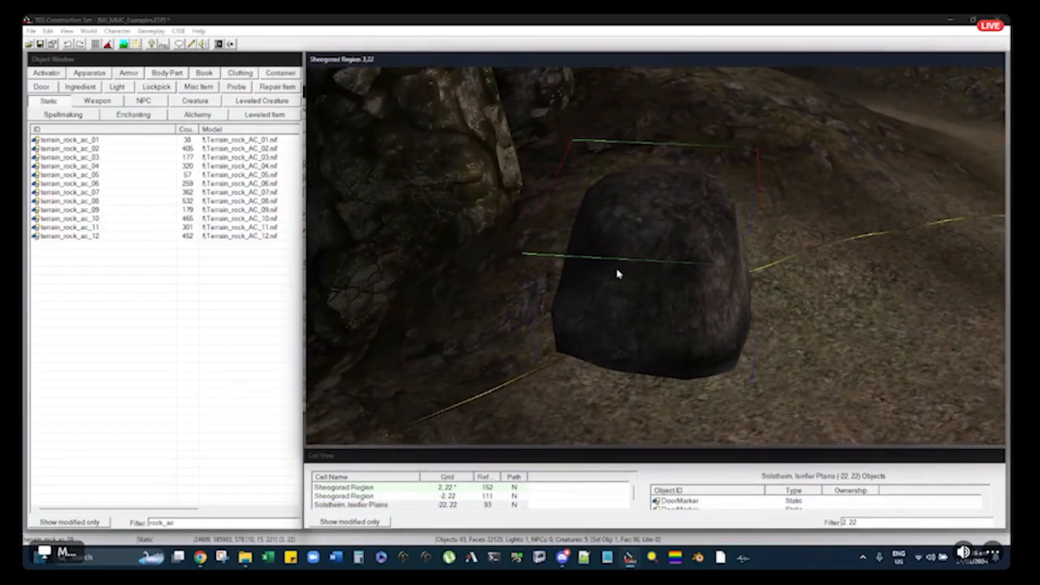
Deselect the rock, reopen landscape editing and set the edit radius to 2
middle_click_drag(587, 275, 698, 176)
key("a")
left_click(699, 175)
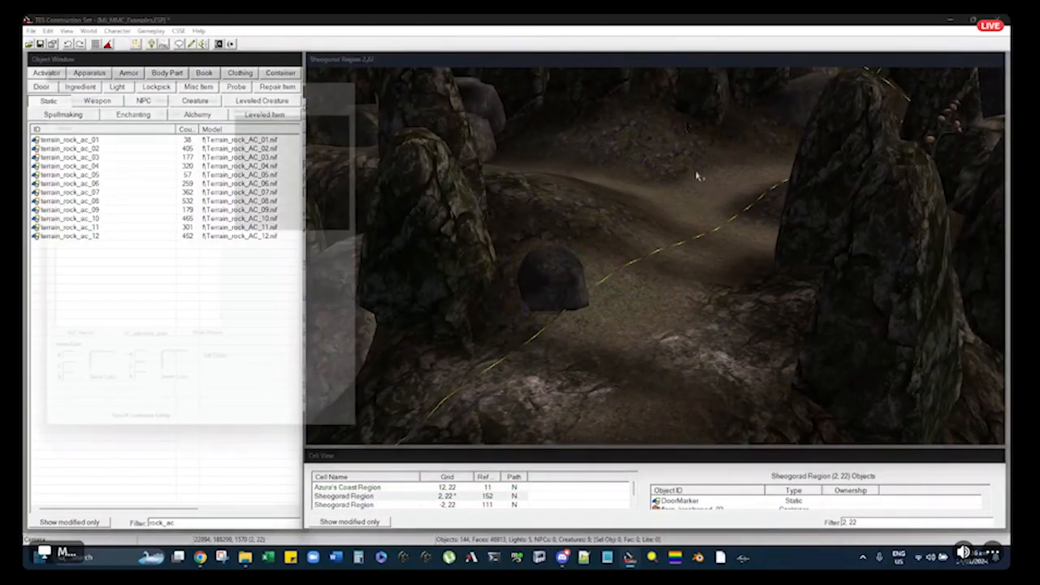
key("h")
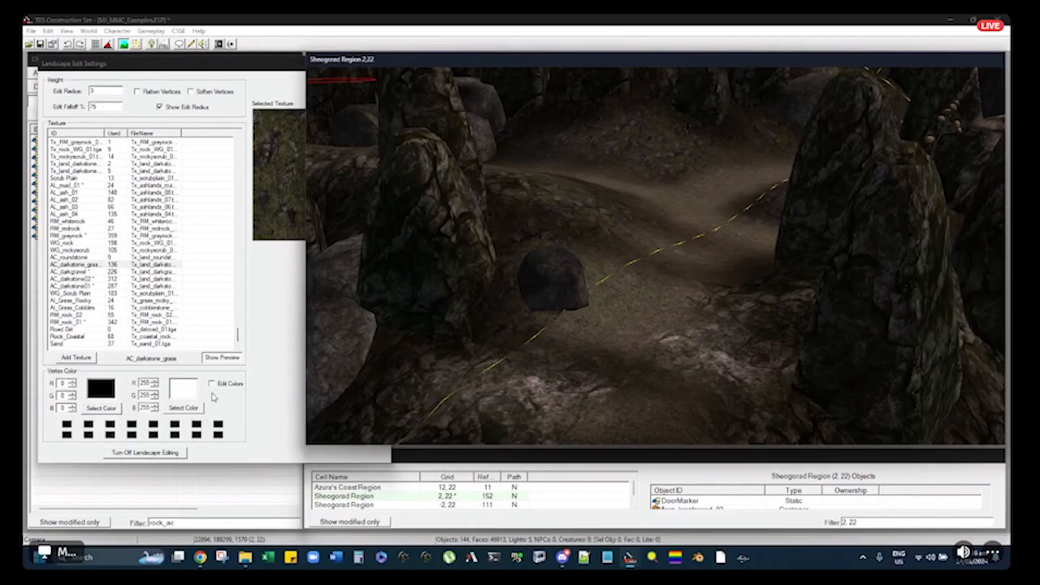
double_click(104, 91)
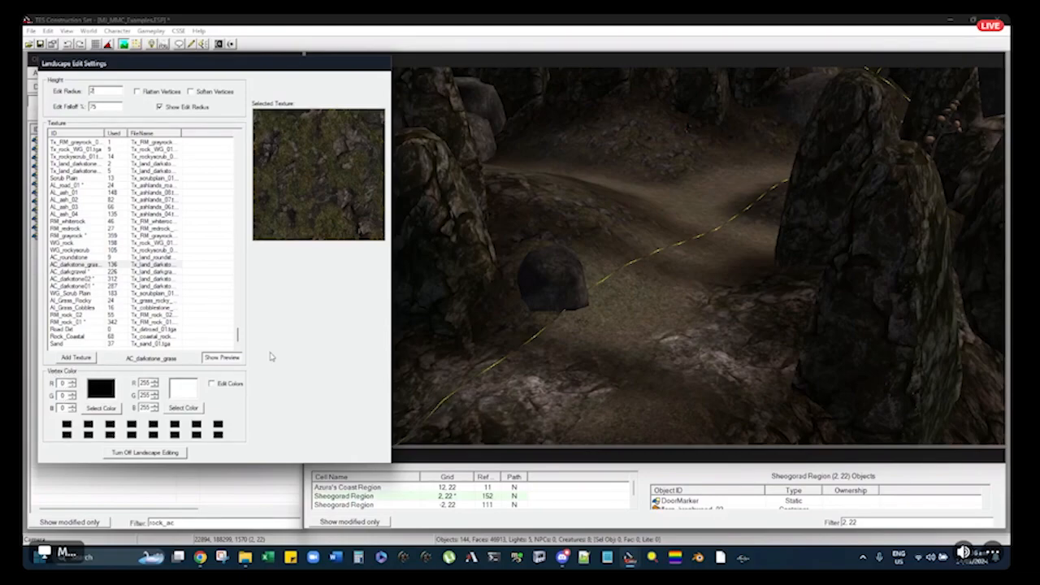
left_click(690, 62)
Hide the rocks around the path junction and enable vertex colour editing
middle_click_drag(656, 200, 636, 267, "shift")
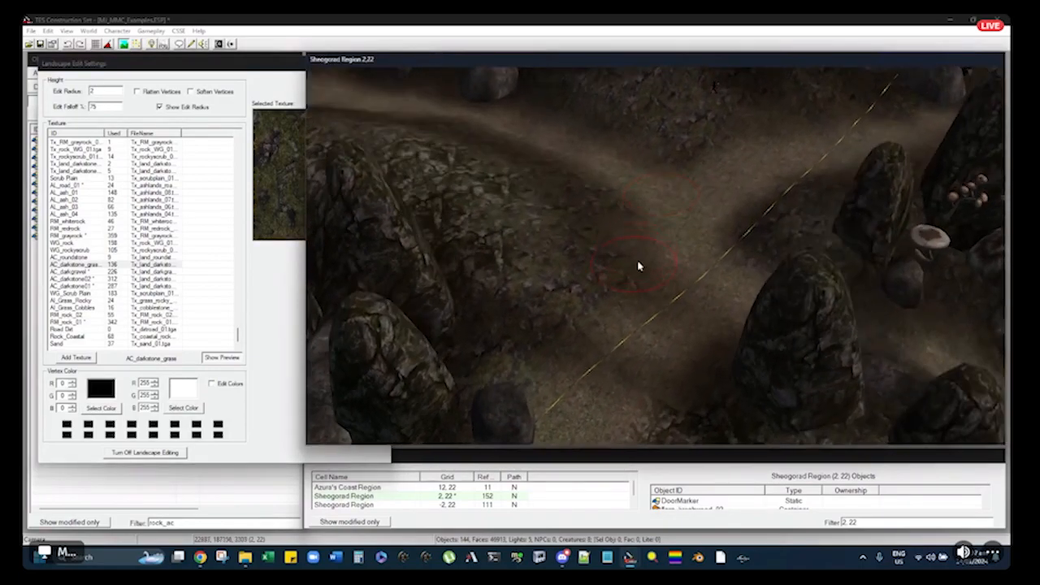
scroll(636, 268, "up", 5)
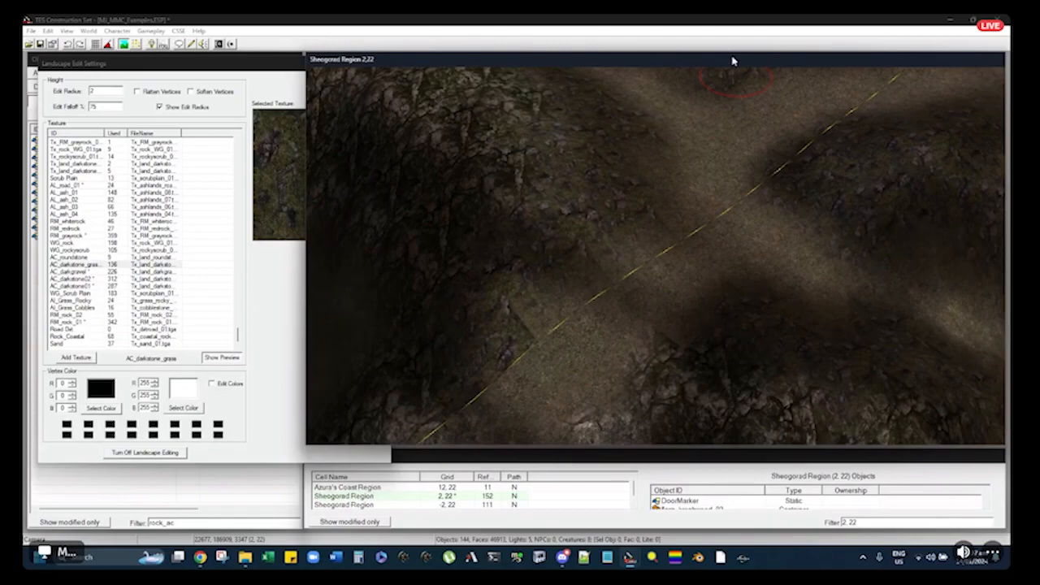
key("o")
middle_click_drag(504, 288, 596, 238, "shift")
scroll(596, 242, "up", 3)
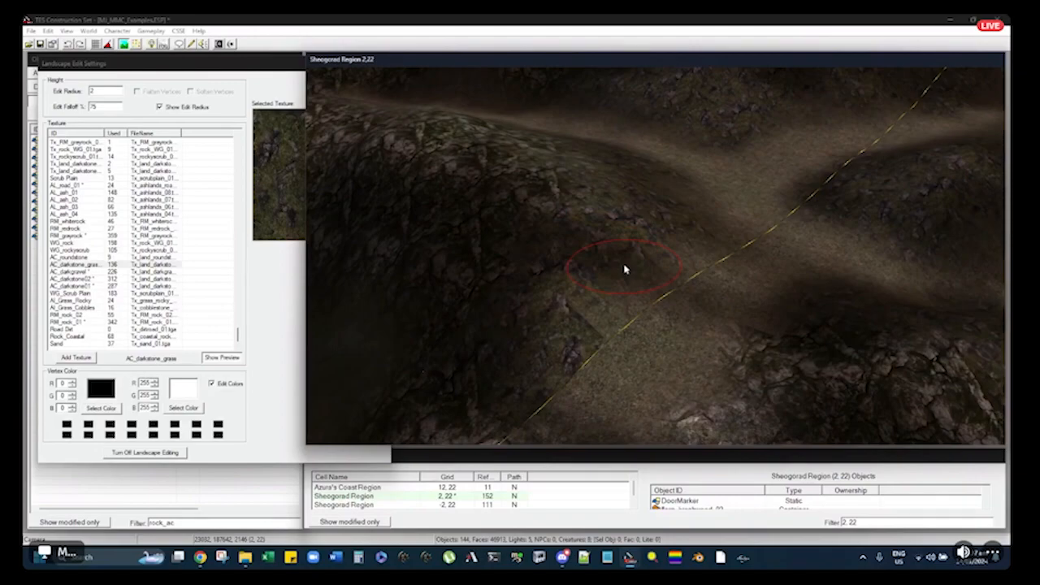
Sample the ground's vertex colour beside the path junction into both vertex colour slots
key("i")
middle_click_drag(626, 268, 622, 269, "shift")
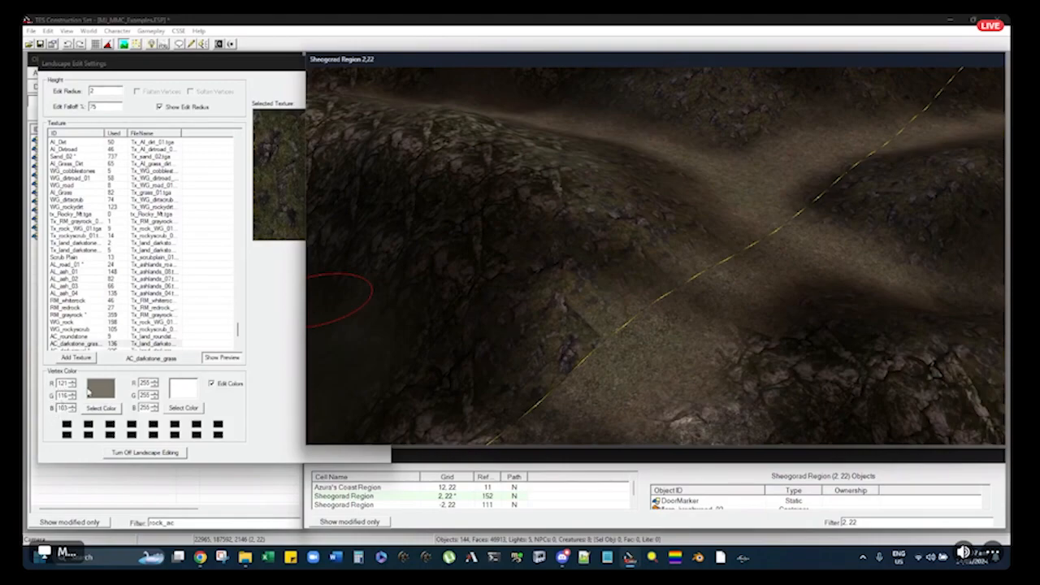
right_click(613, 260)
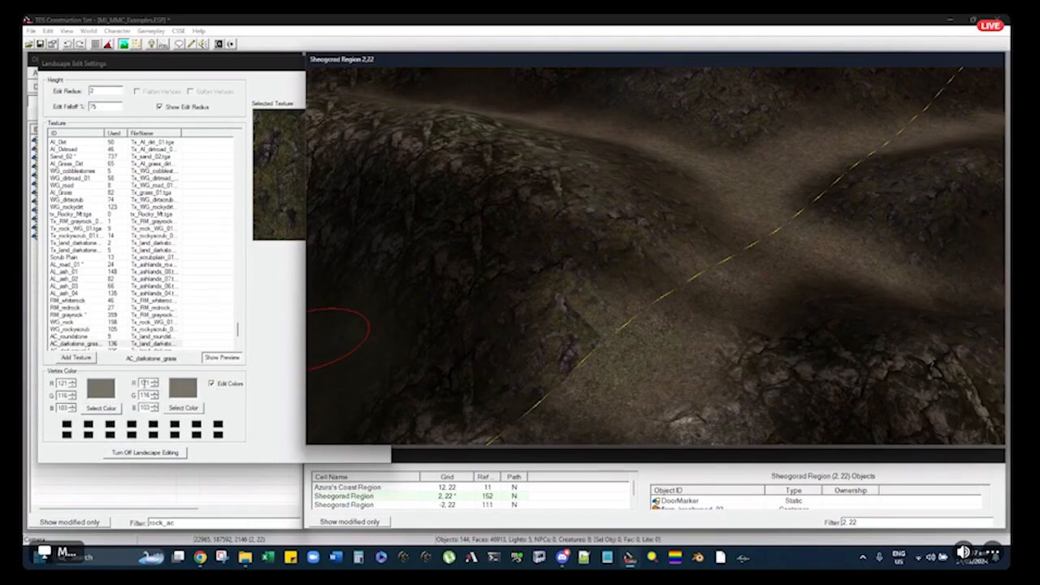
Set the second vertex colour back to pure white, RGB 255, 255, 255
left_click(182, 408)
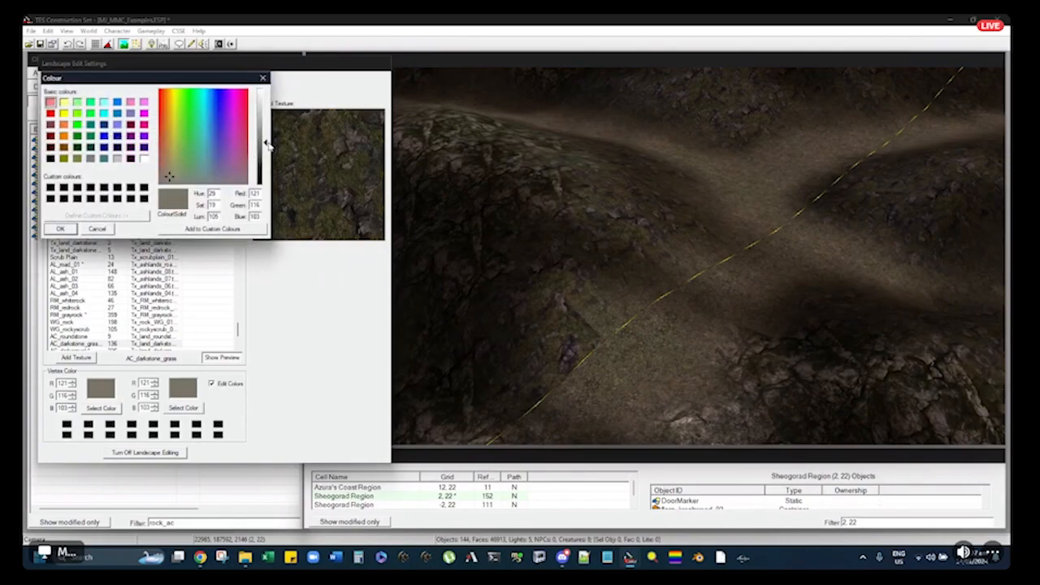
left_click_drag(267, 144, 264, 94)
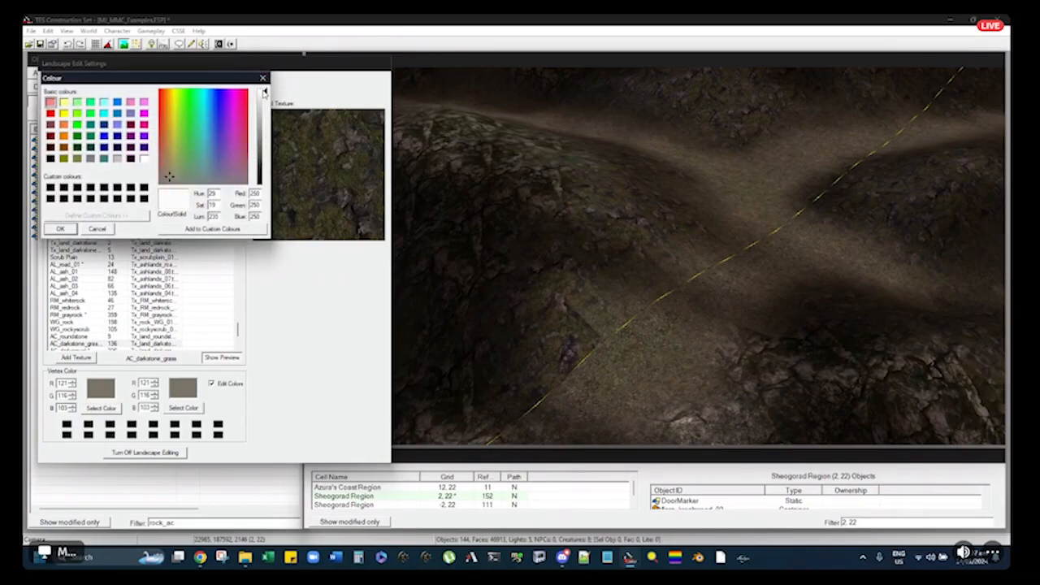
left_click_drag(169, 176, 167, 185)
left_click(57, 229)
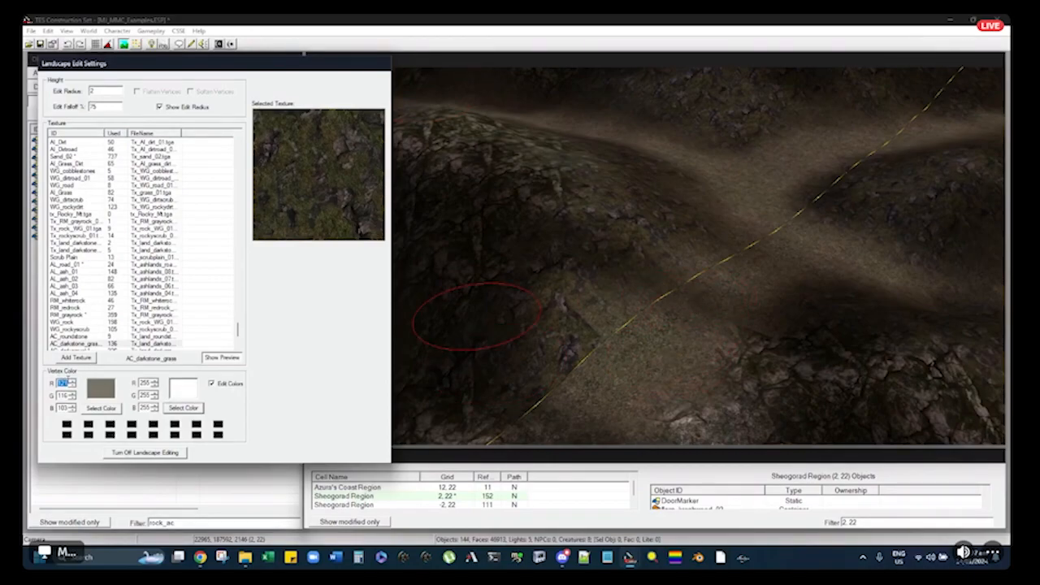
Darken the first vertex colour slightly, setting it to R 116, G 111, B 97
left_click(644, 62)
mouse_move(651, 121)
middle_mouse_down()
mouse_move(661, 121)
mouse_move(650, 228)
mouse_move(615, 256)
mouse_move(645, 155)
middle_mouse_up()
left_click(63, 384)
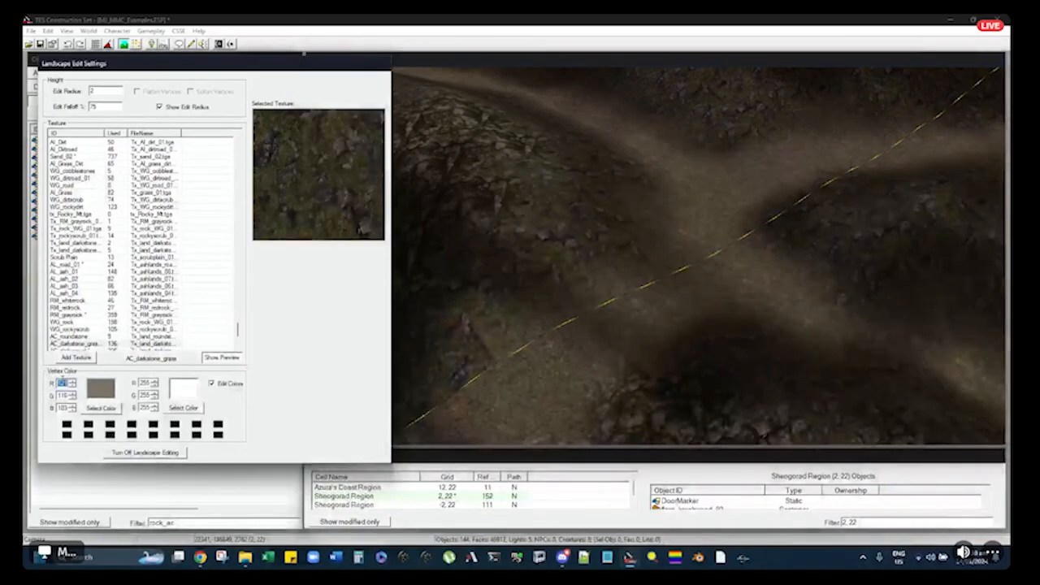
type("116")
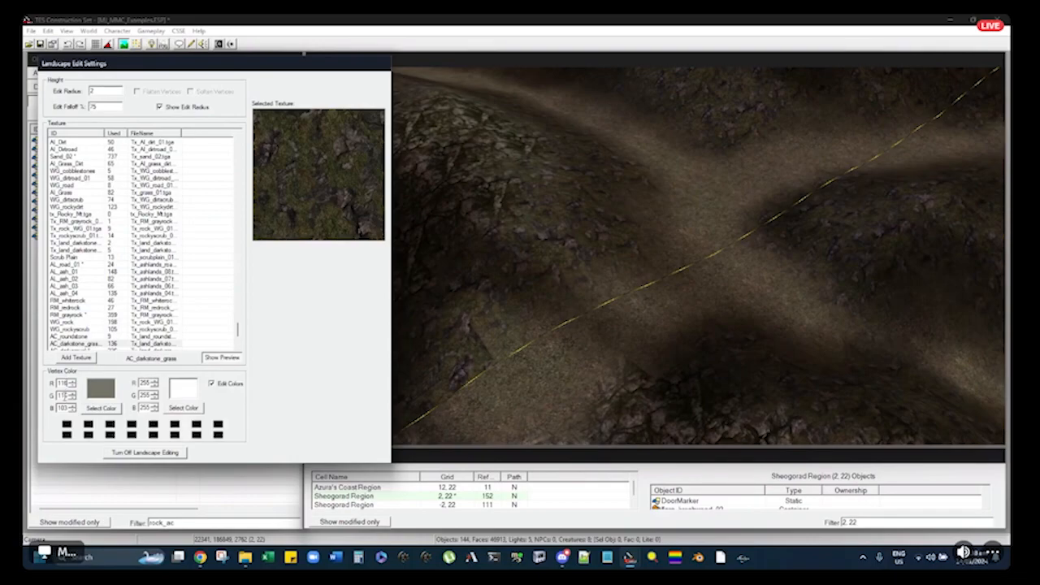
type("115")
key("Tab")
type("9")
mouse_move(201, 561)
Paint the dark vertex colour along the foot of the rocky slope where it meets the dirt path
left_click(602, 63)
mouse_move(573, 168)
middle_mouse_down()
mouse_move(647, 204)
mouse_move(631, 260)
mouse_move(645, 301)
mouse_move(643, 287)
mouse_move(629, 288)
mouse_move(685, 294)
mouse_move(673, 309)
mouse_move(650, 268)
middle_mouse_up()
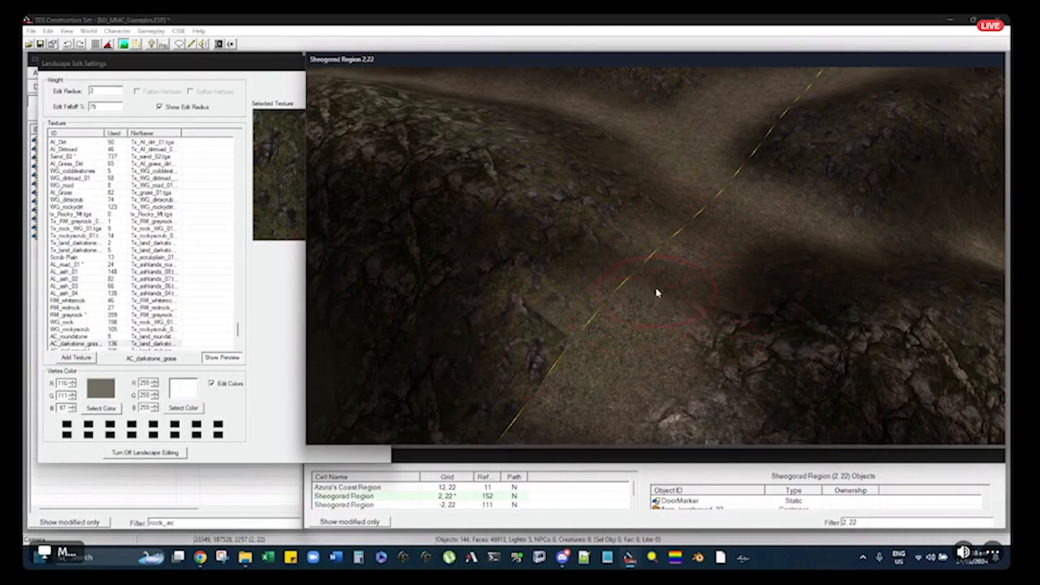
mouse_move(715, 188)
middle_mouse_down()
mouse_move(701, 163)
mouse_move(672, 229)
mouse_move(696, 249)
middle_mouse_up()
mouse_move(674, 309)
middle_mouse_down()
mouse_move(673, 225)
mouse_move(664, 225)
middle_mouse_up()
mouse_move(597, 323)
middle_mouse_down()
mouse_move(622, 333)
mouse_move(639, 287)
mouse_move(662, 283)
mouse_move(642, 283)
middle_mouse_up()
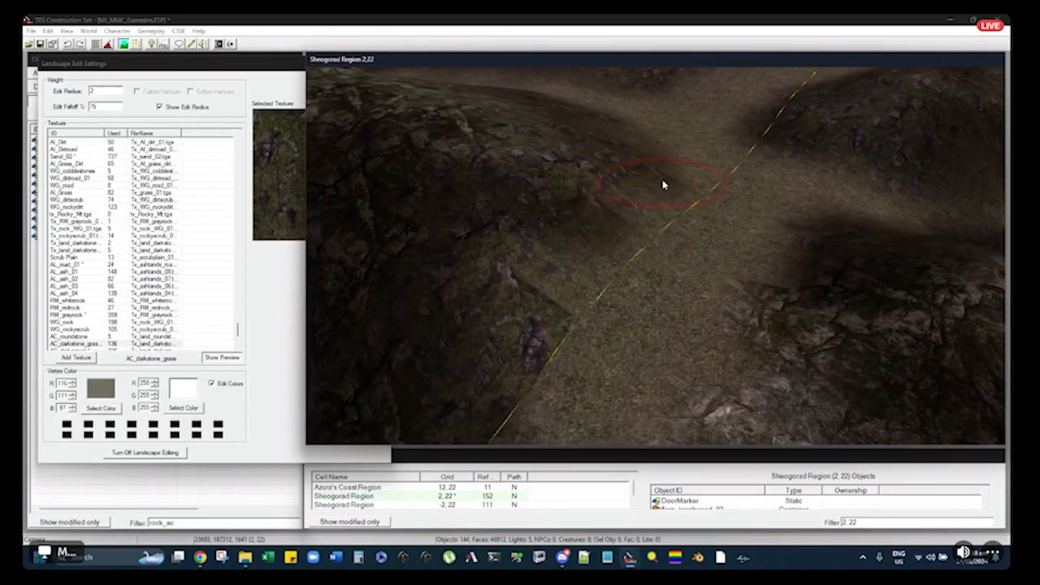
left_click(665, 184)
mouse_move(665, 184)
left_mouse_down()
mouse_move(631, 233)
mouse_move(527, 301)
left_mouse_up()
Paint a dark vertex colour spot in the middle of the path junction
middle_click_drag(692, 215, 688, 284)
mouse_move(813, 123)
middle_mouse_down()
mouse_move(712, 237)
mouse_move(592, 53)
mouse_move(631, 243)
middle_mouse_up()
left_click(657, 281)
left_click(657, 281)
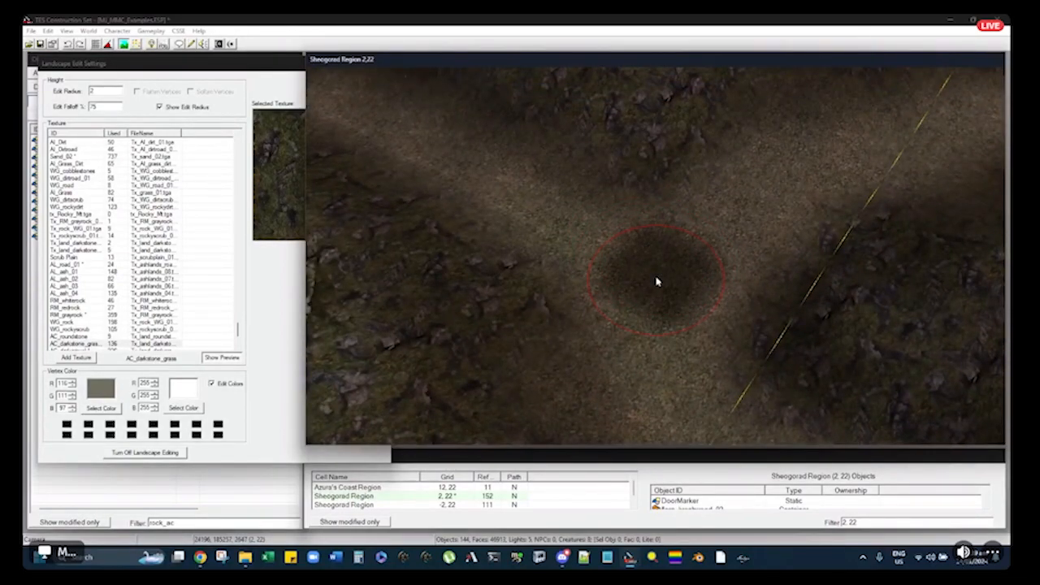
Examine the painted dark spot up close against the terrain's wireframe vertices
middle_click_drag(657, 281, 646, 323)
scroll(650, 258, "up", 3)
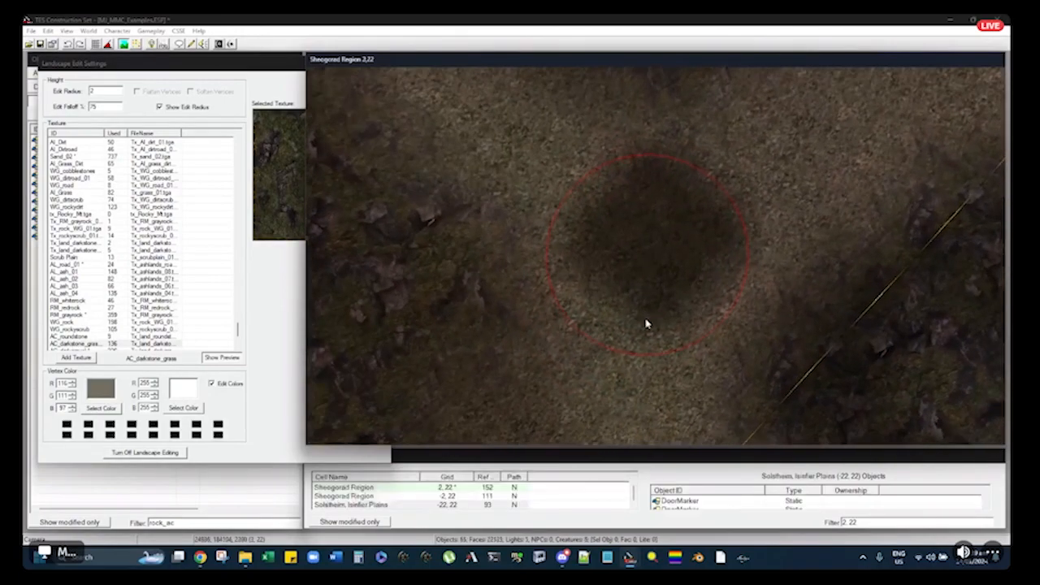
mouse_move(638, 177)
middle_mouse_down()
mouse_move(651, 164)
mouse_move(670, 201)
middle_mouse_up()
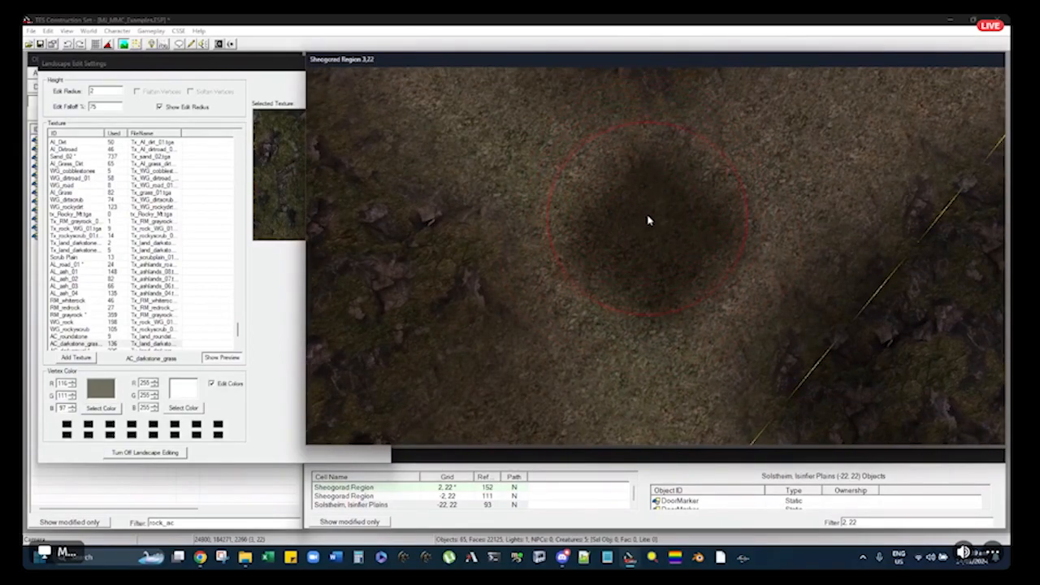
left_click_drag(651, 222, 650, 177)
key("w")
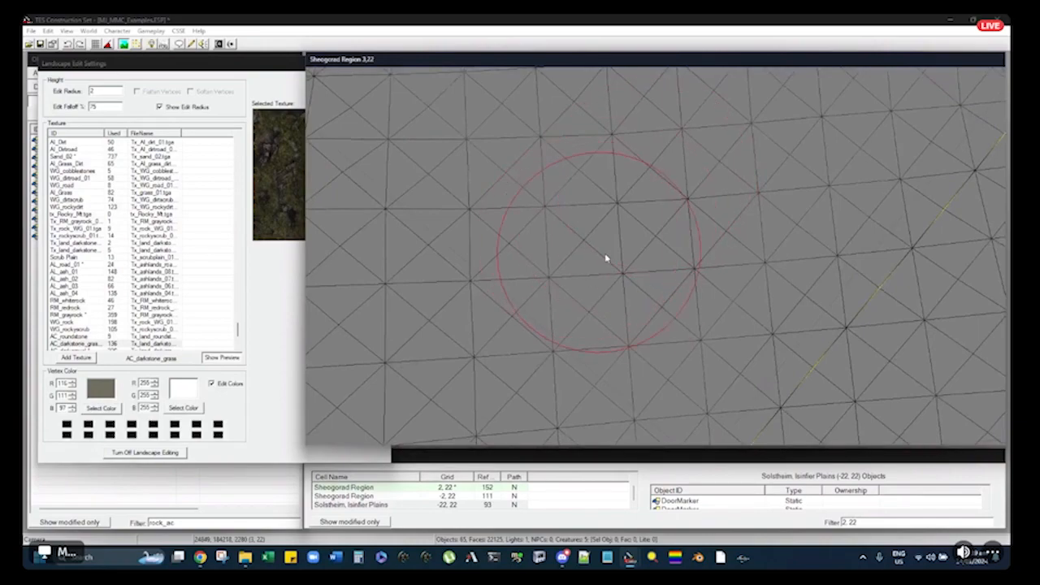
key("w")
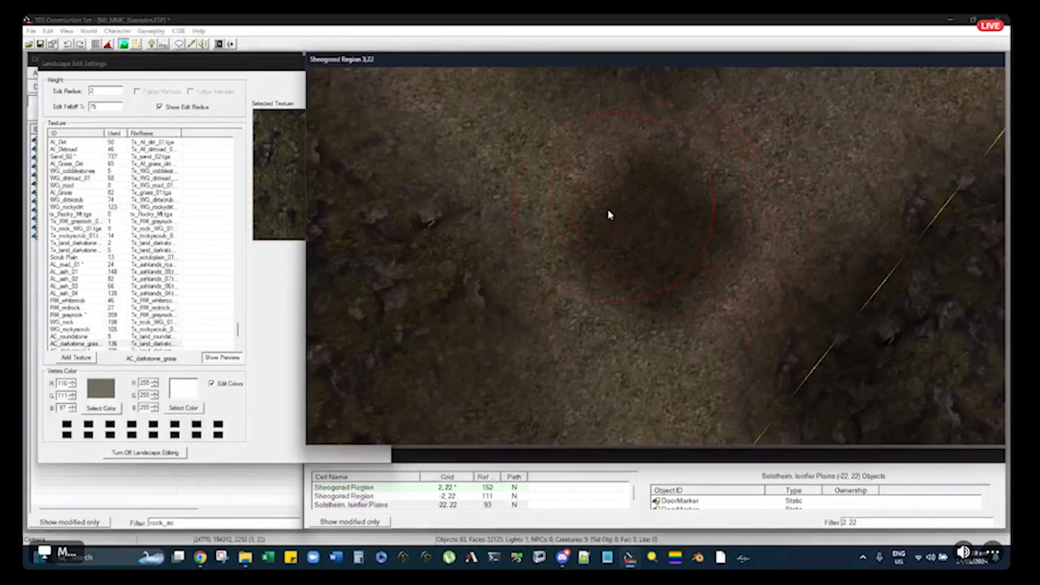
key("w")
key("w")
key("w")
key("w")
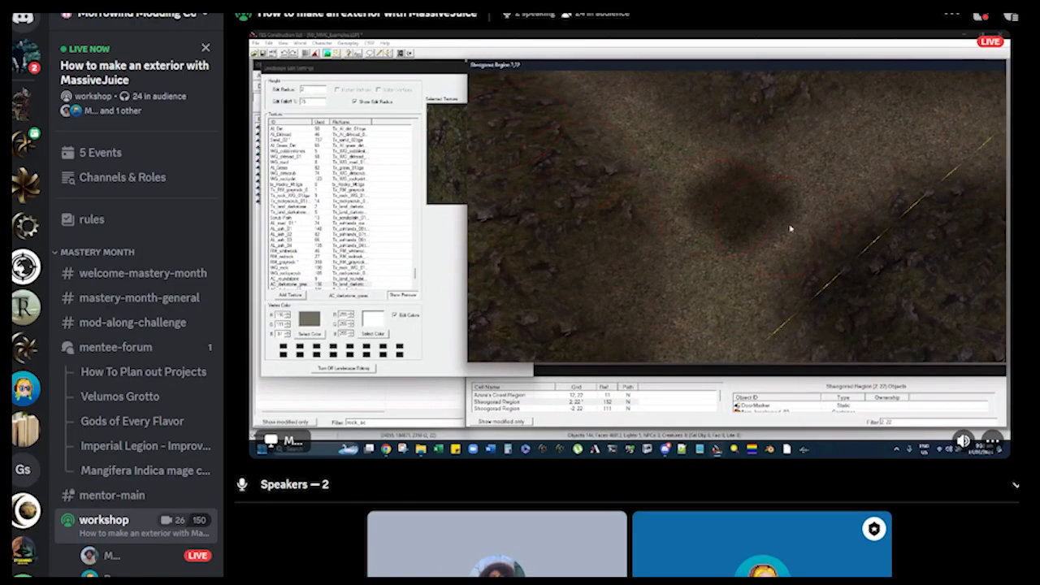
Darken the grassy stone slope and the path edge next to the dark spot with vertex colour
middle_click_drag(790, 228, 856, 207)
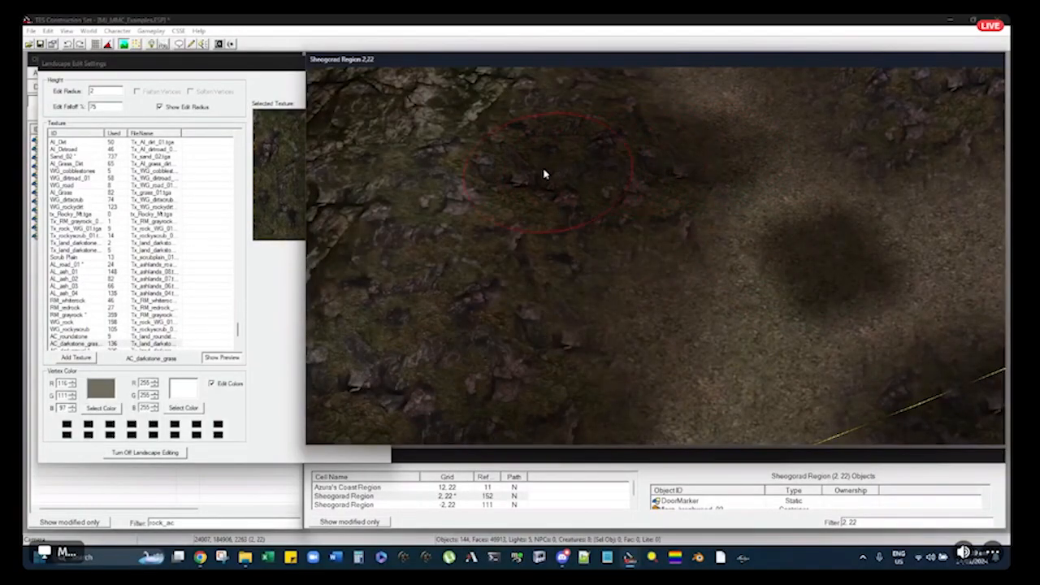
mouse_move(545, 175)
left_mouse_down()
mouse_move(480, 211)
mouse_move(406, 290)
left_mouse_up()
middle_click_drag(406, 290, 484, 243)
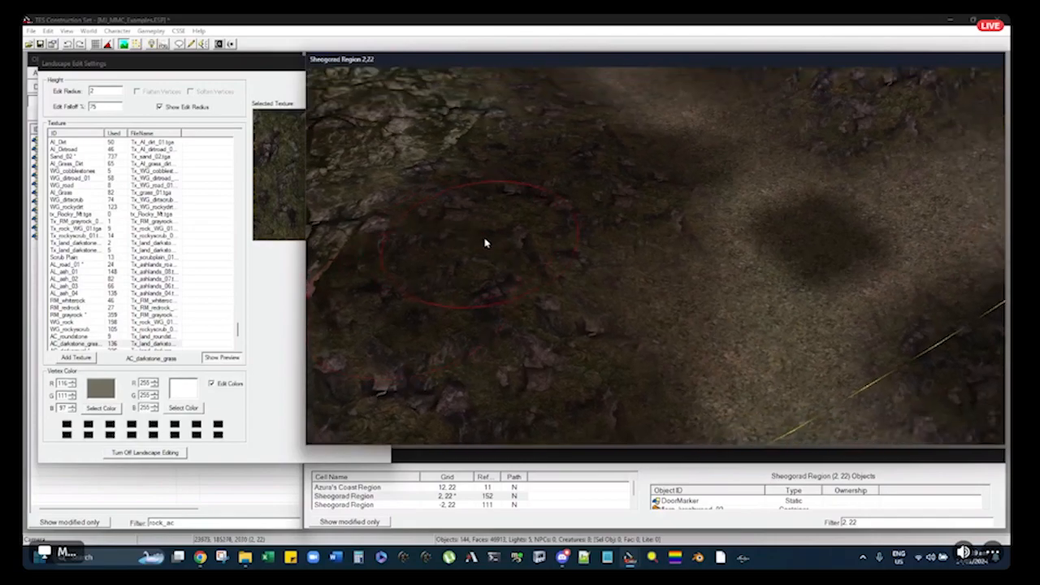
left_click(697, 154)
left_click(693, 155)
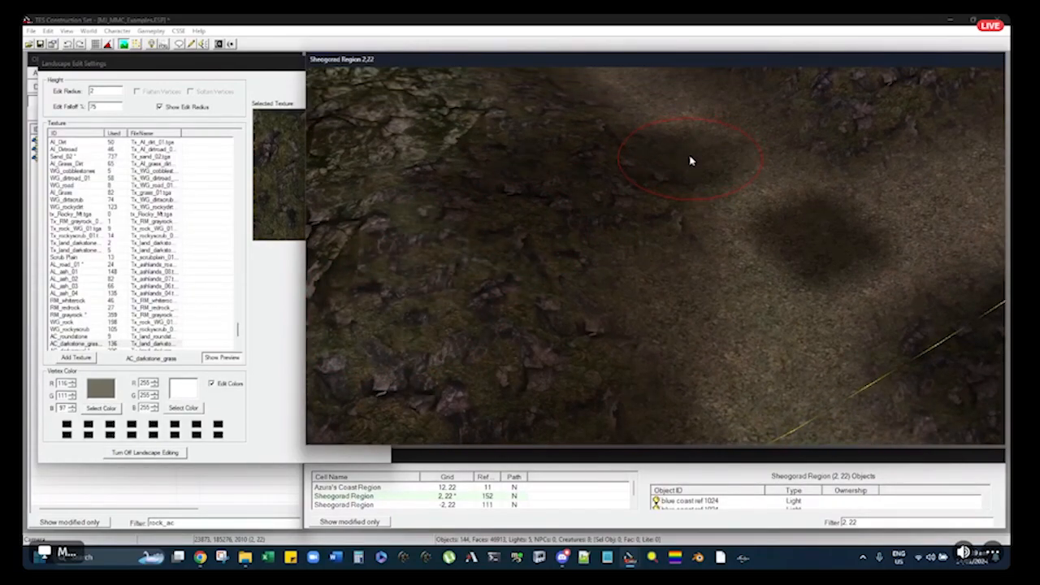
left_click(675, 184)
scroll(681, 169, "down", 3)
Continue the dark vertex shading along the base of the grassy slope, following the path's border
mouse_move(681, 169)
left_mouse_down()
mouse_move(652, 164)
mouse_move(632, 206)
mouse_move(645, 238)
left_mouse_up()
mouse_move(656, 203)
middle_mouse_down()
mouse_move(653, 173)
mouse_move(639, 222)
middle_mouse_up()
left_click_drag(639, 223, 559, 281)
middle_click_drag(616, 219, 601, 241)
left_click_drag(601, 241, 631, 231)
middle_click_drag(631, 231, 650, 241)
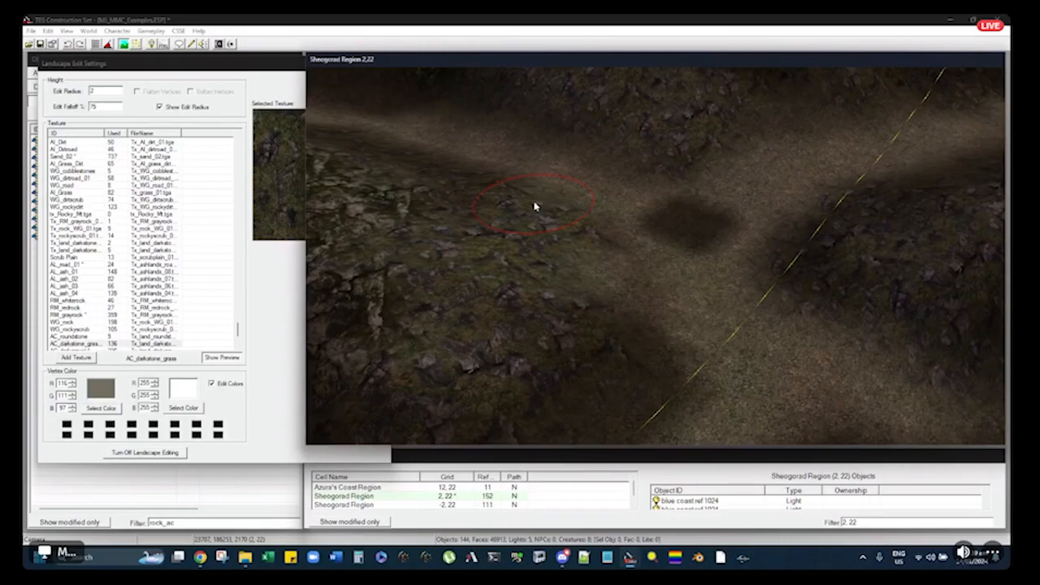
mouse_move(608, 245)
middle_mouse_down()
mouse_move(610, 167)
mouse_move(600, 167)
middle_mouse_up()
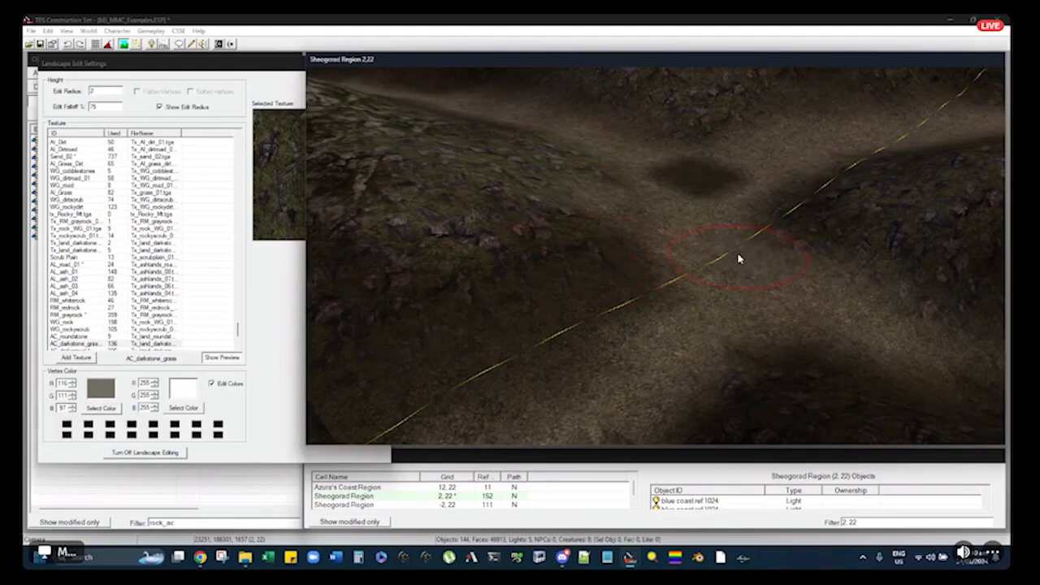
Paint dark vertex shading around the junction's path edges and brush over the ground with the white colour
mouse_move(699, 184)
left_mouse_down()
mouse_move(678, 192)
mouse_move(628, 295)
mouse_move(773, 217)
left_mouse_up()
left_click_drag(621, 171, 601, 202)
mouse_move(602, 202)
middle_mouse_down("shift")
mouse_move(542, 221)
mouse_move(748, 219)
middle_mouse_up("shift")
mouse_move(752, 193)
left_mouse_down()
mouse_move(742, 172)
mouse_move(743, 210)
mouse_move(684, 294)
left_mouse_up()
mouse_move(654, 307)
right_mouse_down()
mouse_move(739, 240)
mouse_move(735, 186)
right_mouse_up()
Shade the foot of the mossy rock slope near the cell border with the dark vertex colour
mouse_move(704, 186)
middle_mouse_down()
mouse_move(666, 176)
mouse_move(648, 195)
middle_mouse_up()
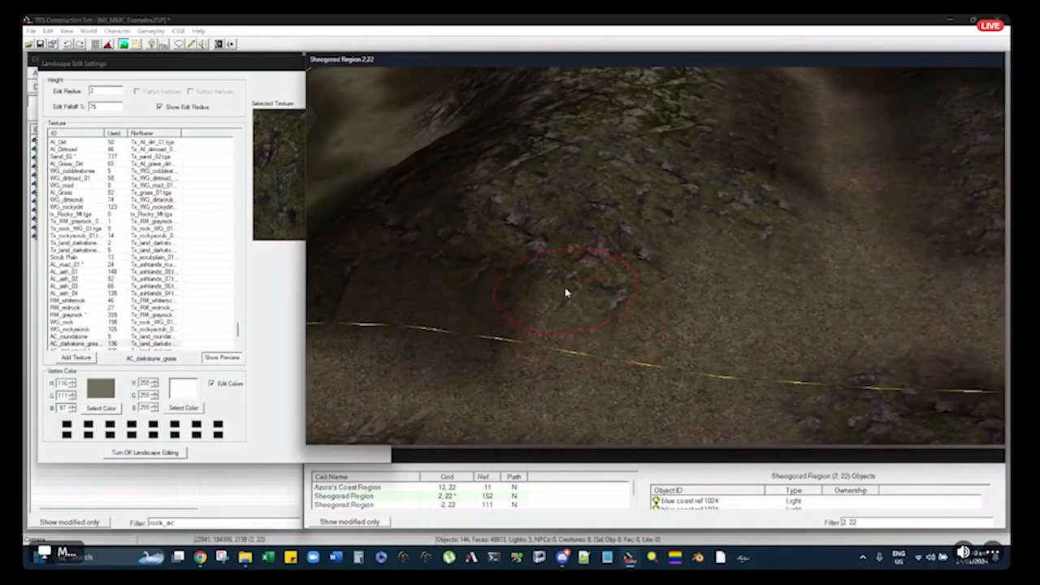
mouse_move(564, 295)
left_mouse_down()
mouse_move(620, 301)
mouse_move(715, 239)
mouse_move(789, 220)
mouse_move(774, 210)
left_mouse_up()
mouse_move(724, 242)
middle_mouse_down()
mouse_move(654, 298)
mouse_move(650, 281)
mouse_move(592, 269)
mouse_move(721, 317)
middle_mouse_up()
mouse_move(722, 317)
left_mouse_down()
mouse_move(495, 230)
mouse_move(481, 190)
mouse_move(434, 135)
mouse_move(452, 125)
left_mouse_up()
mouse_move(568, 236)
middle_mouse_down()
mouse_move(583, 249)
mouse_move(555, 156)
mouse_move(580, 264)
mouse_move(689, 246)
mouse_move(780, 265)
mouse_move(733, 214)
mouse_move(745, 317)
mouse_move(715, 324)
middle_mouse_up()
Examine the path and its rocky slopes in the neighbouring cell with bright lighting switched on and off
key("a")
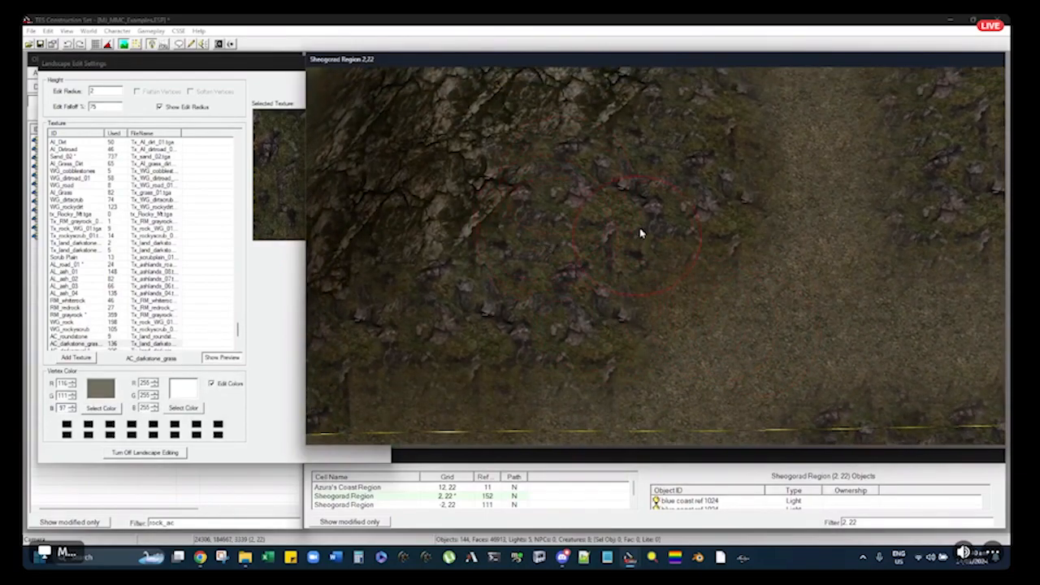
middle_click_drag(648, 173, 736, 214)
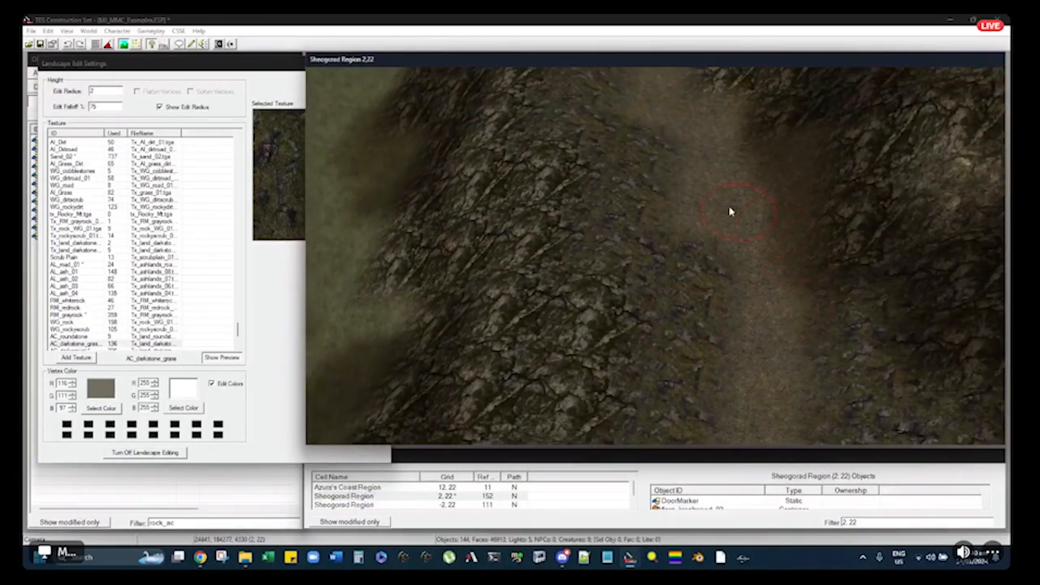
middle_click_drag(671, 151, 590, 273)
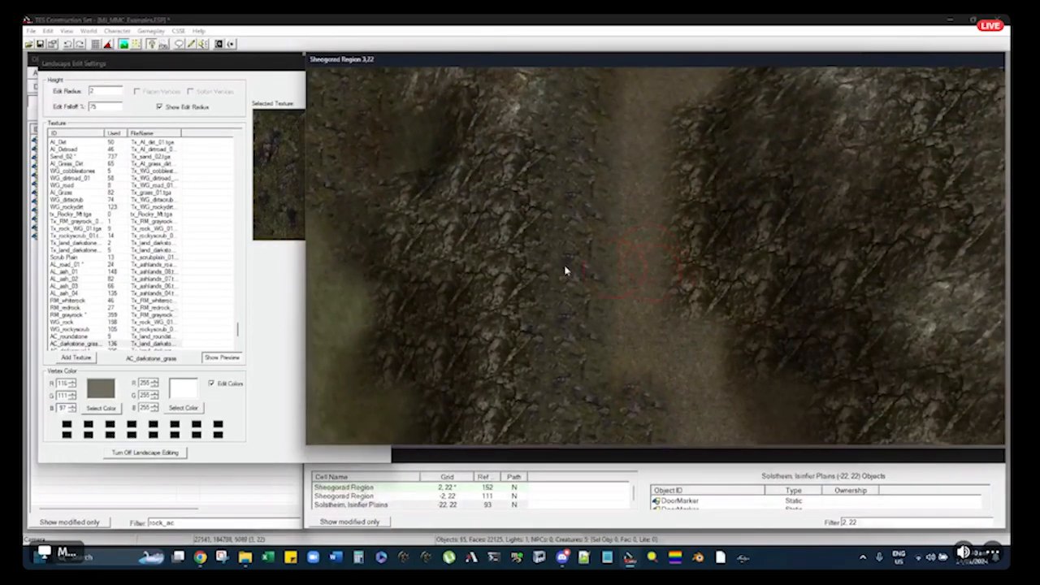
middle_click_drag(617, 179, 574, 304)
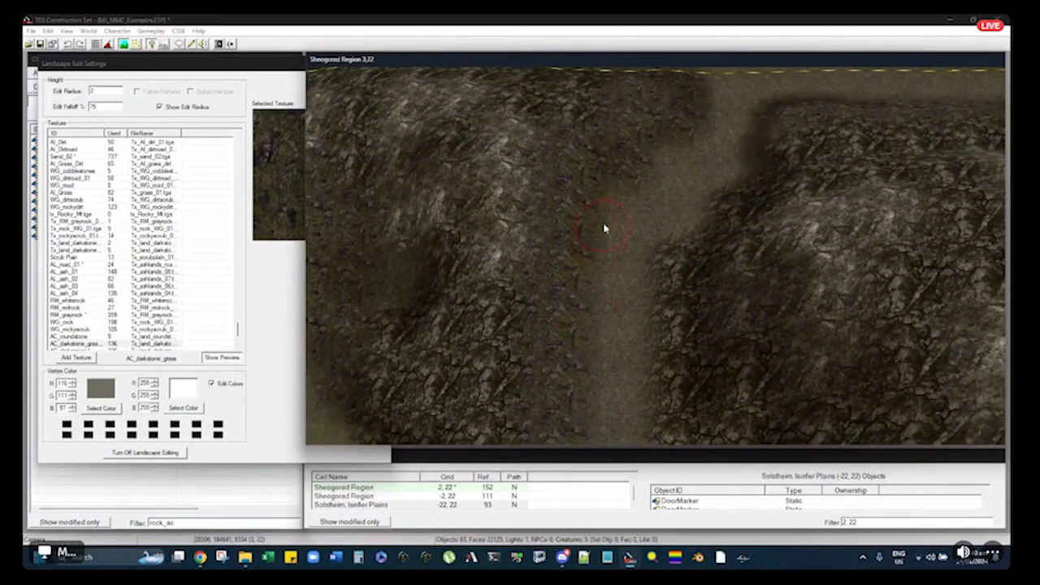
middle_click_drag(668, 219, 622, 220)
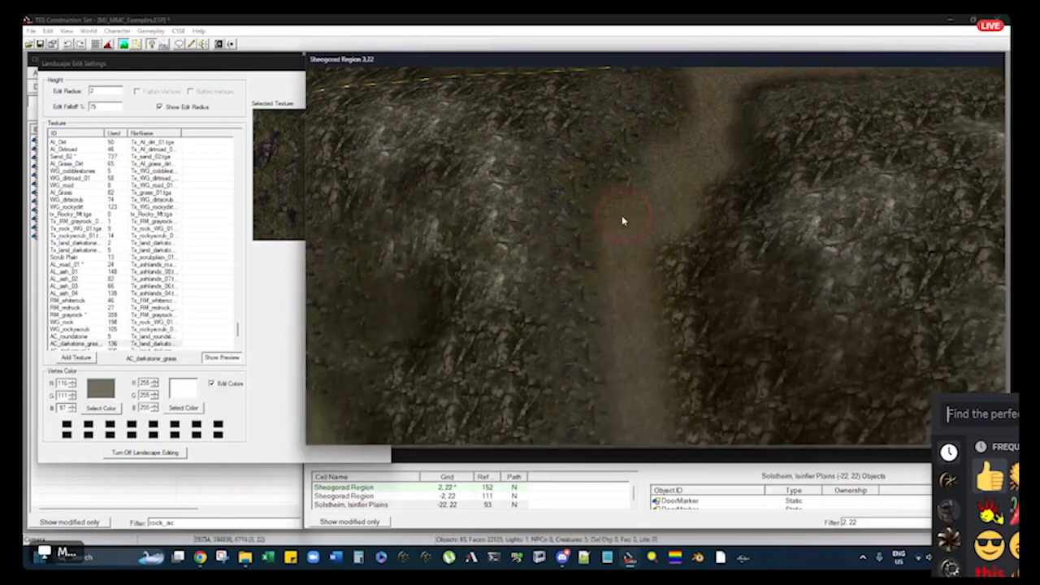
middle_click_drag(688, 160, 627, 227)
scroll(627, 228, "up", 2)
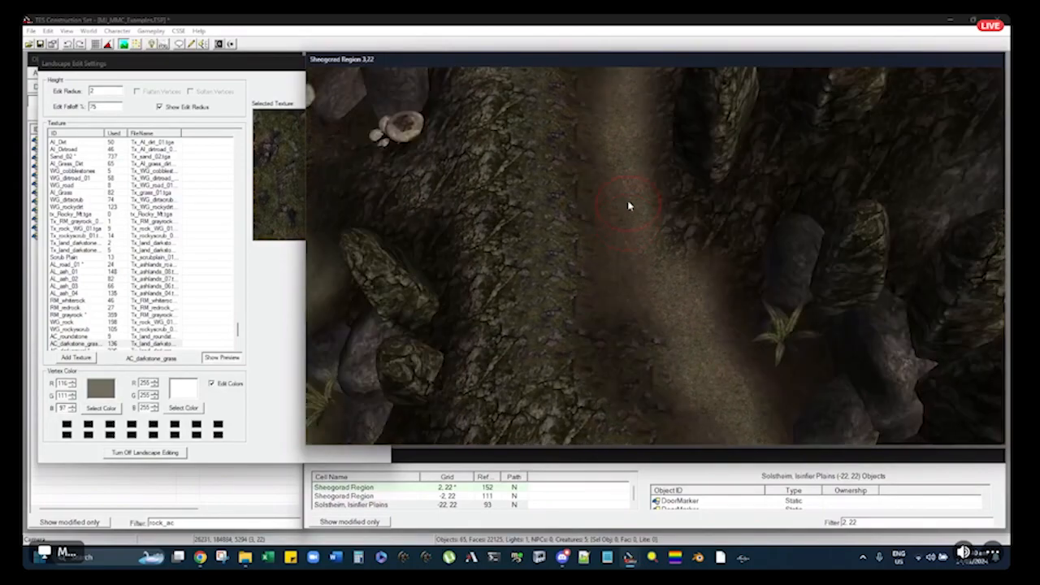
middle_click_drag(629, 204, 636, 252)
key("a")
key("a")
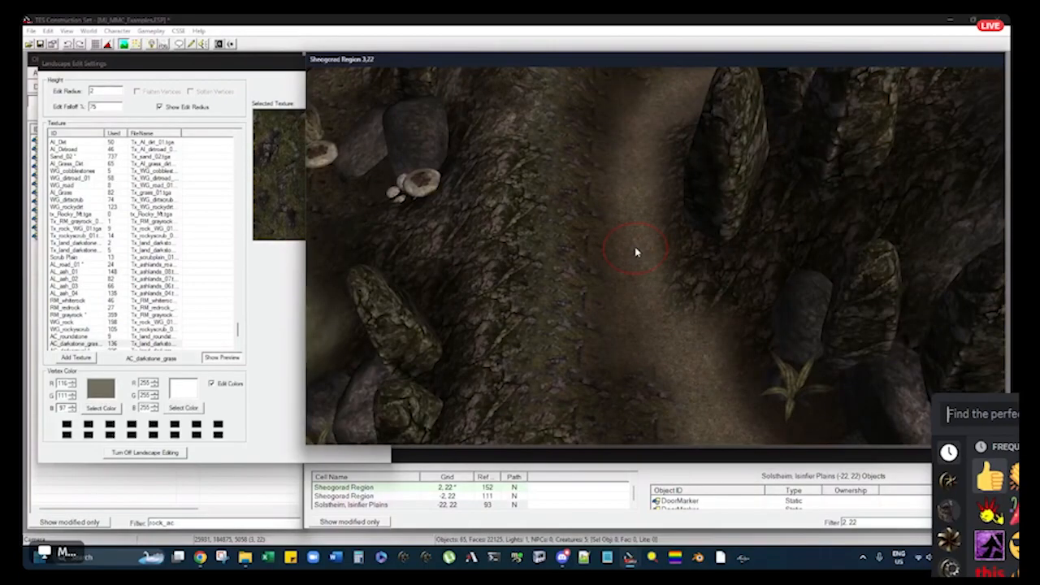
Compare the shading around the placed rocks and along the path from close up and above under different lighting
middle_click_drag(636, 251, 603, 277, "shift")
scroll(633, 229, "up", 2)
middle_click_drag(724, 127, 719, 195, "shift")
key("o")
key("a")
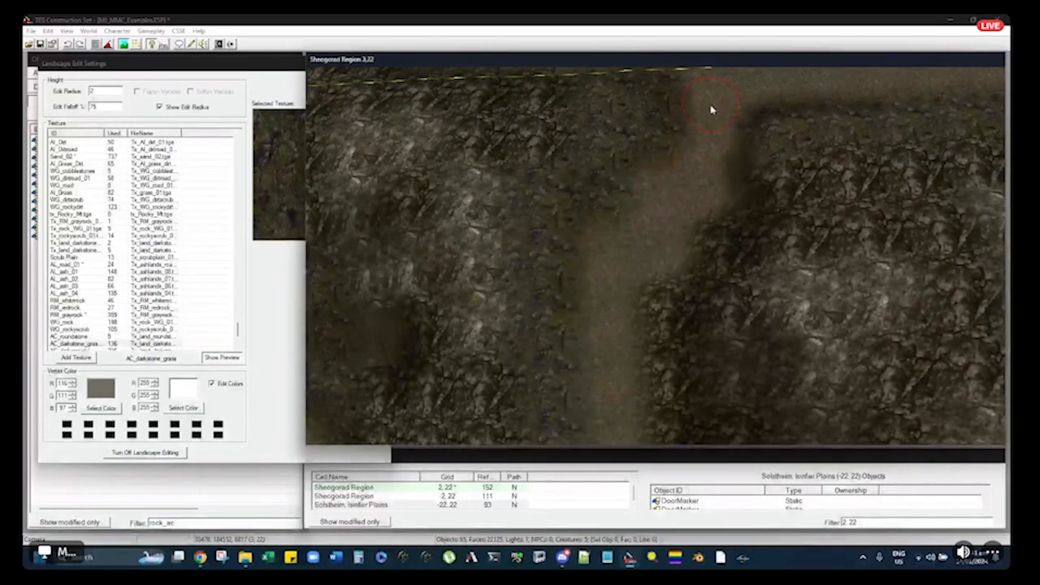
scroll(708, 199, "down", 3)
key("o")
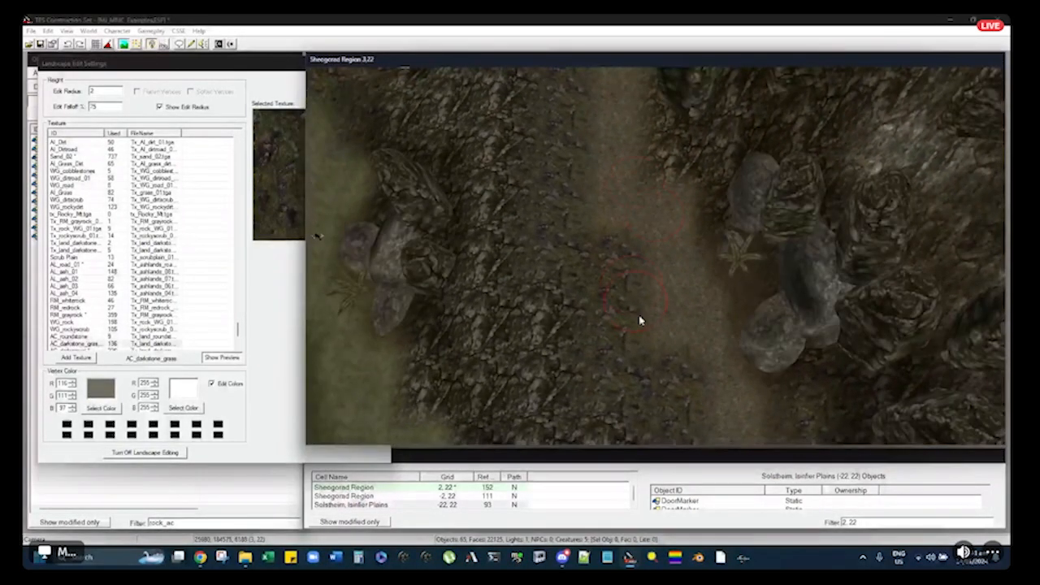
key("a")
middle_click_drag(636, 248, 569, 224)
scroll(570, 224, "up", 3)
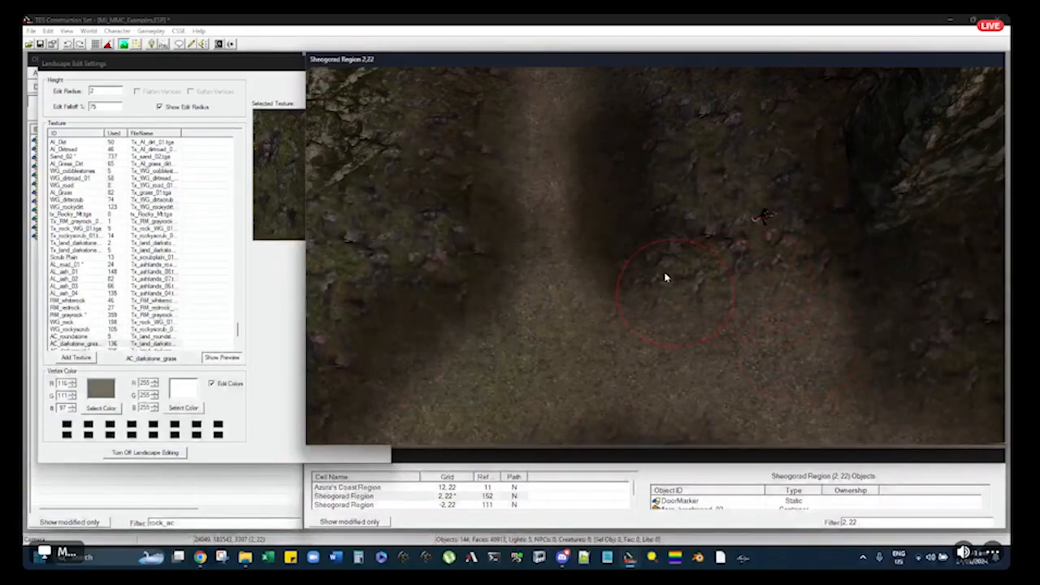
Paint dark vertex shading along the slope bases on both sides of the path by the junction
middle_click_drag(615, 154, 655, 235)
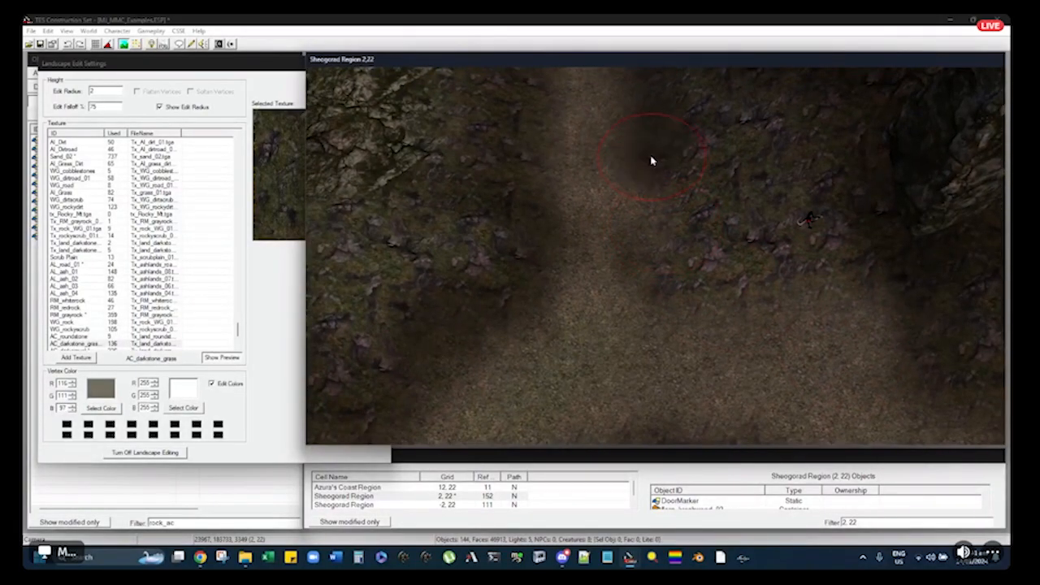
left_click_drag(696, 279, 859, 344)
mouse_move(939, 378)
middle_mouse_down("shift")
mouse_move(782, 257)
mouse_move(609, 292)
mouse_move(658, 329)
middle_mouse_up("shift")
mouse_move(585, 174)
middle_mouse_down()
mouse_move(615, 257)
mouse_move(516, 188)
middle_mouse_up()
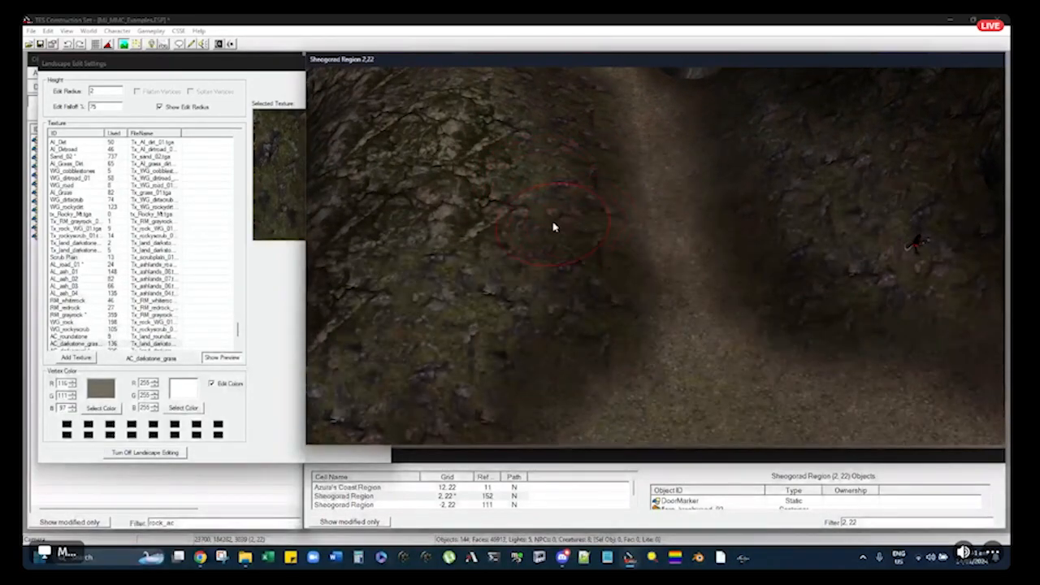
Turn landscape editing off and reopen its edit settings
key("h")
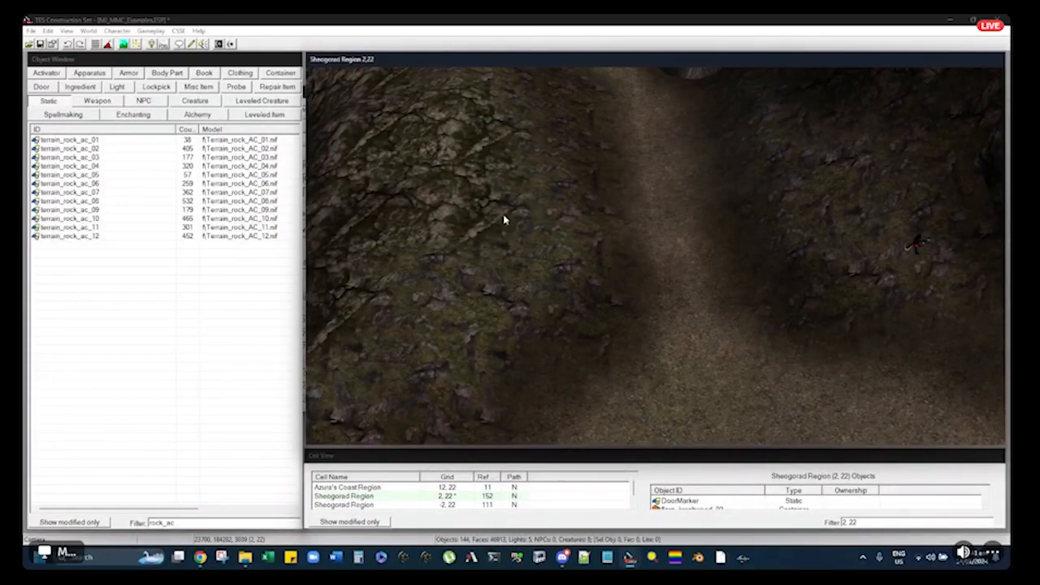
key("h")
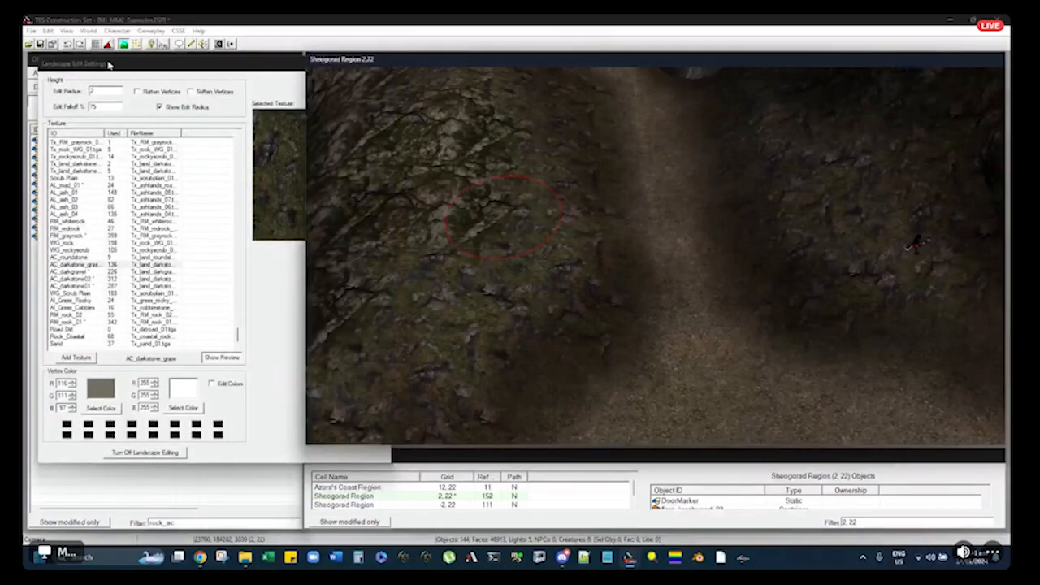
Set the landscape edit radius to 3 and paint dark vertex shading onto the slope's lower edge beside the path
double_click(102, 91)
type("1")
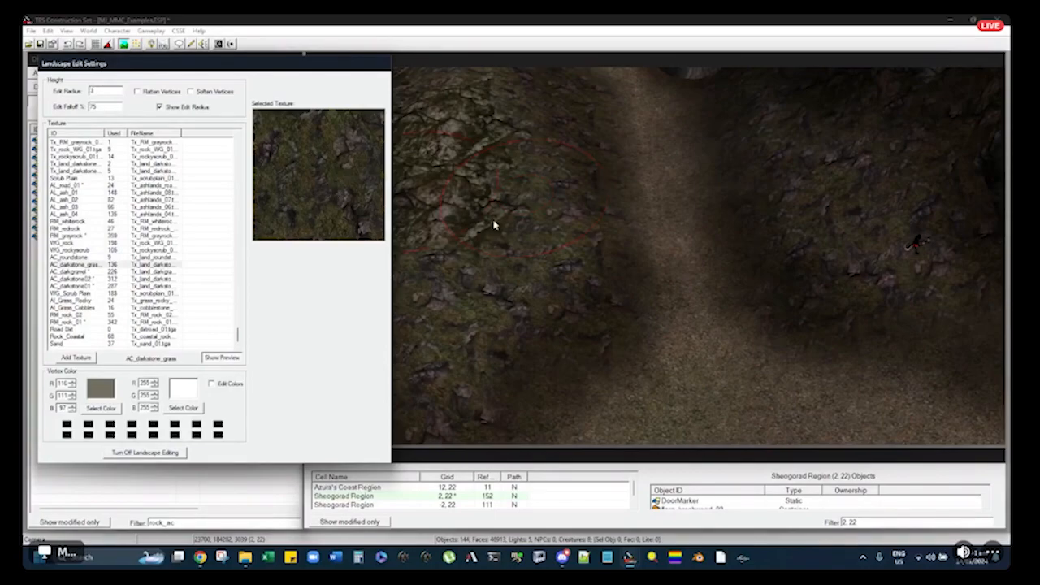
left_click(582, 96)
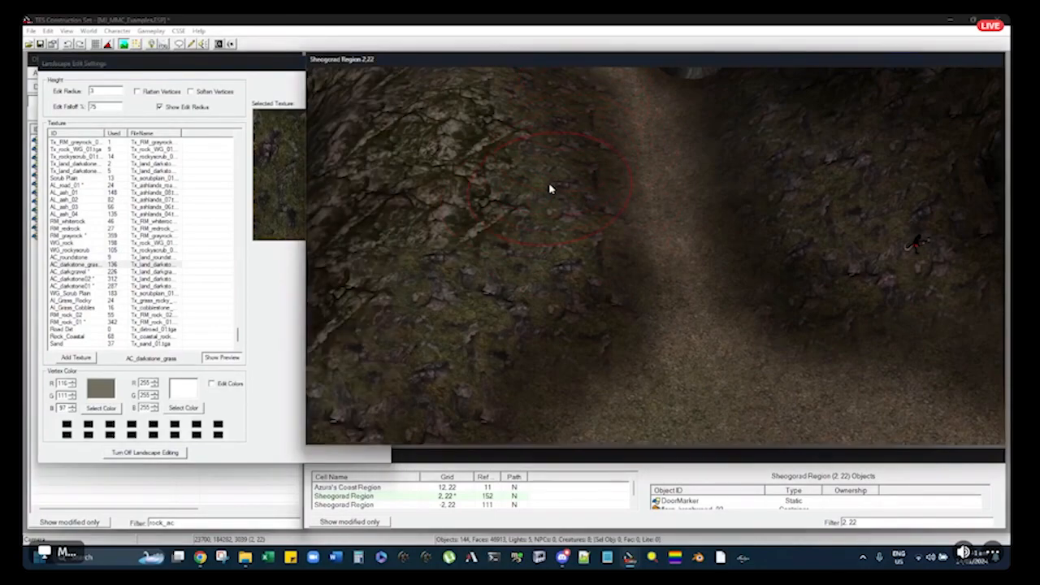
scroll(678, 197, "up", 3)
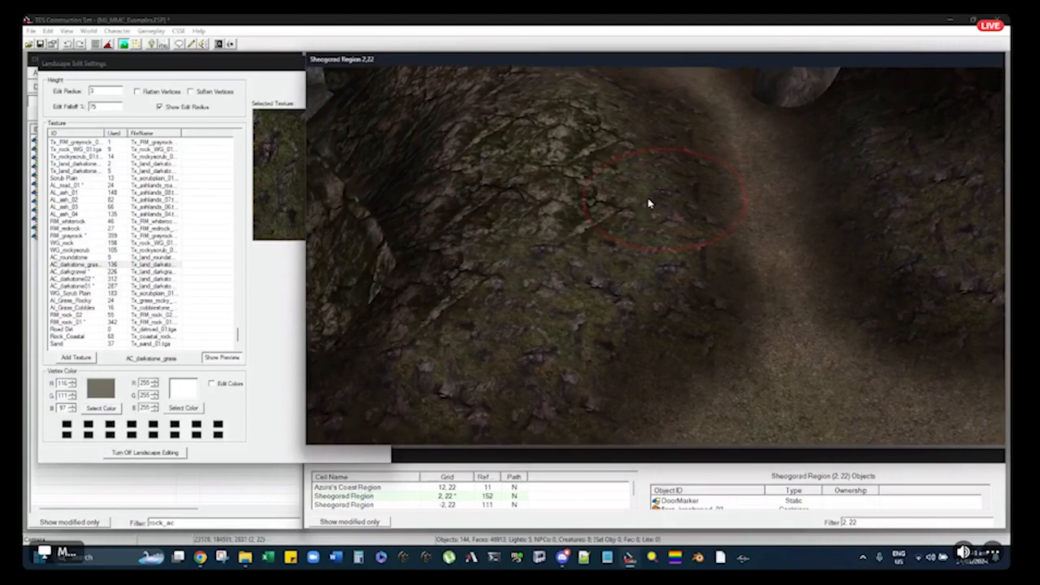
scroll(649, 203, "up", 2)
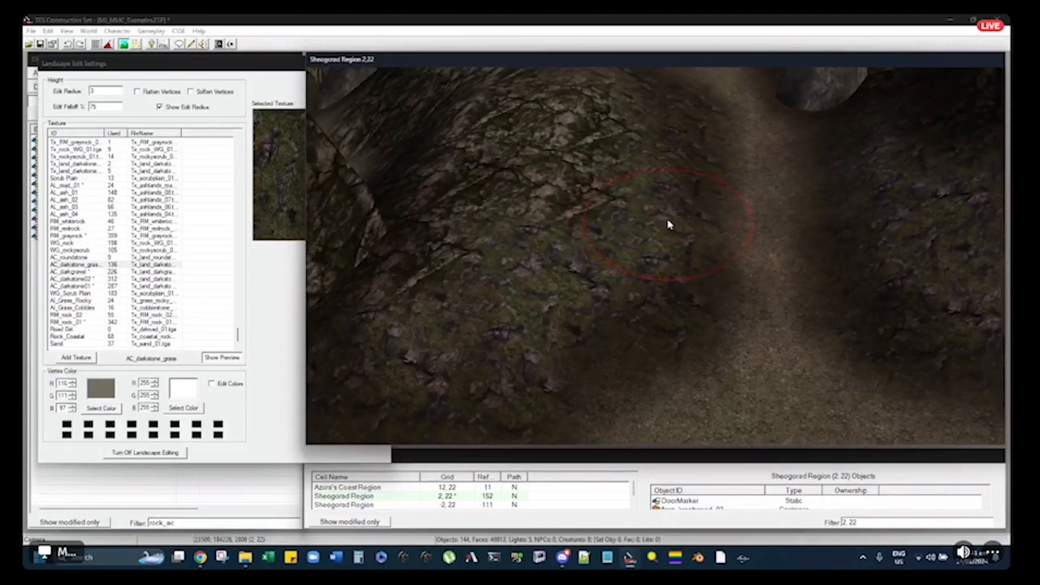
key("o")
middle_click_drag(685, 258, 640, 209, "shift")
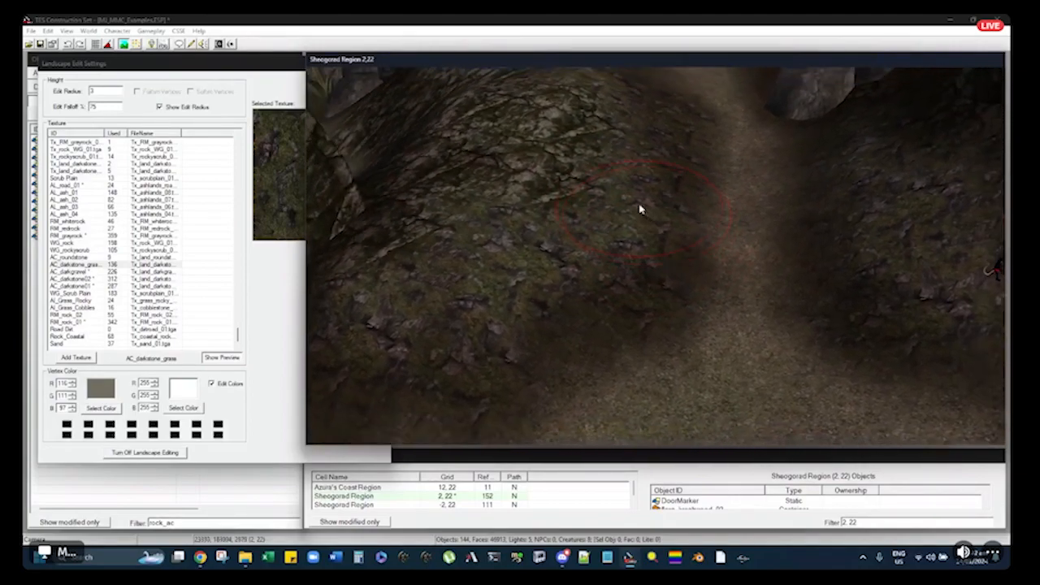
middle_click_drag(656, 261, 659, 279, "shift")
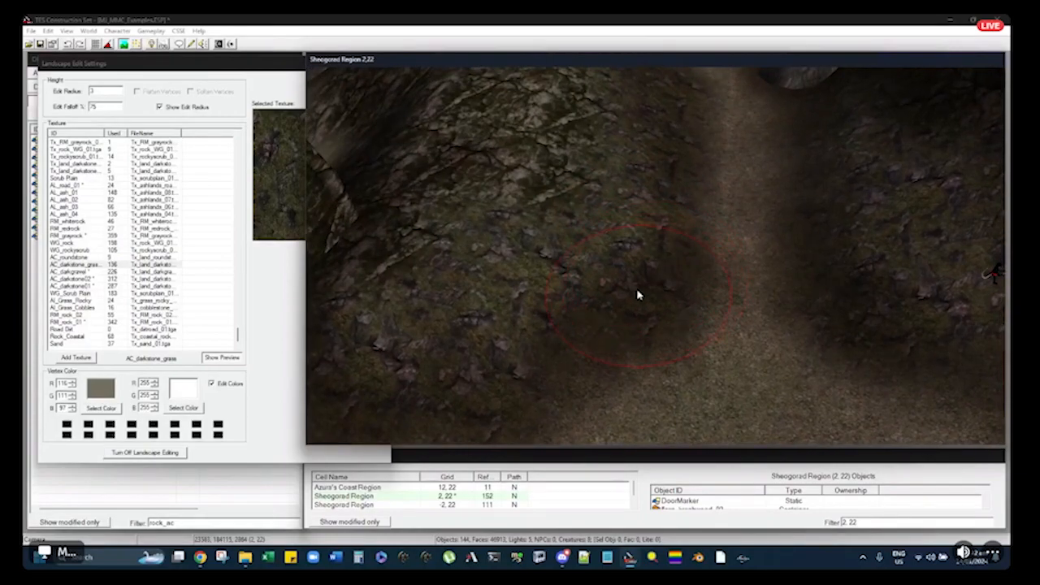
mouse_move(642, 288)
left_mouse_down()
mouse_move(666, 236)
mouse_move(671, 98)
mouse_move(641, 165)
left_mouse_up()
mouse_move(624, 284)
middle_mouse_down("shift")
mouse_move(633, 191)
mouse_move(615, 180)
mouse_move(620, 214)
mouse_move(620, 167)
mouse_move(656, 255)
middle_mouse_up("shift")
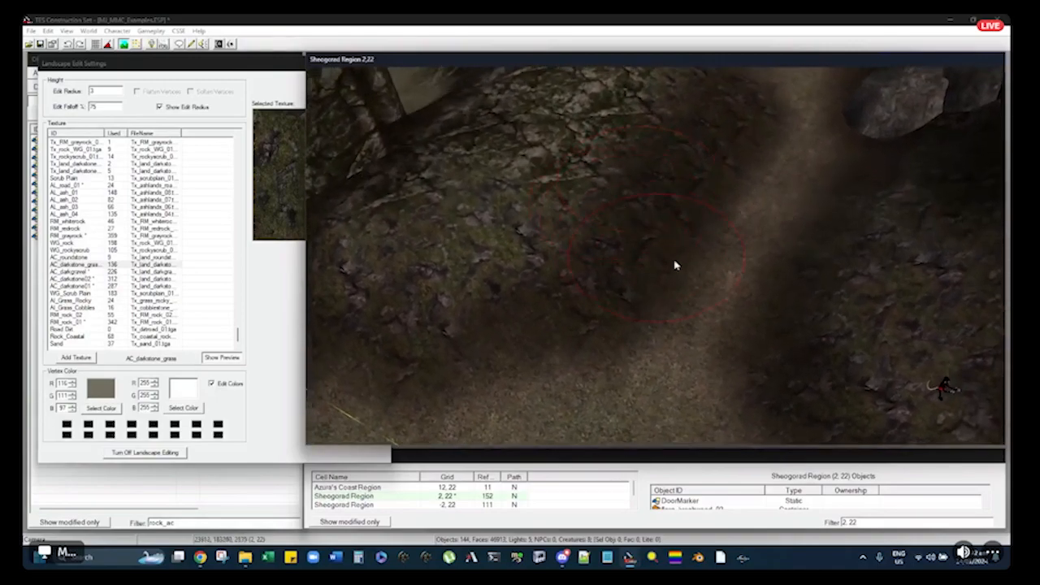
Extend the dark vertex shading up along the seam between the slope and the path
left_click_drag(700, 266, 777, 171)
mouse_move(777, 170)
middle_mouse_down("shift")
mouse_move(800, 169)
mouse_move(796, 161)
middle_mouse_up("shift")
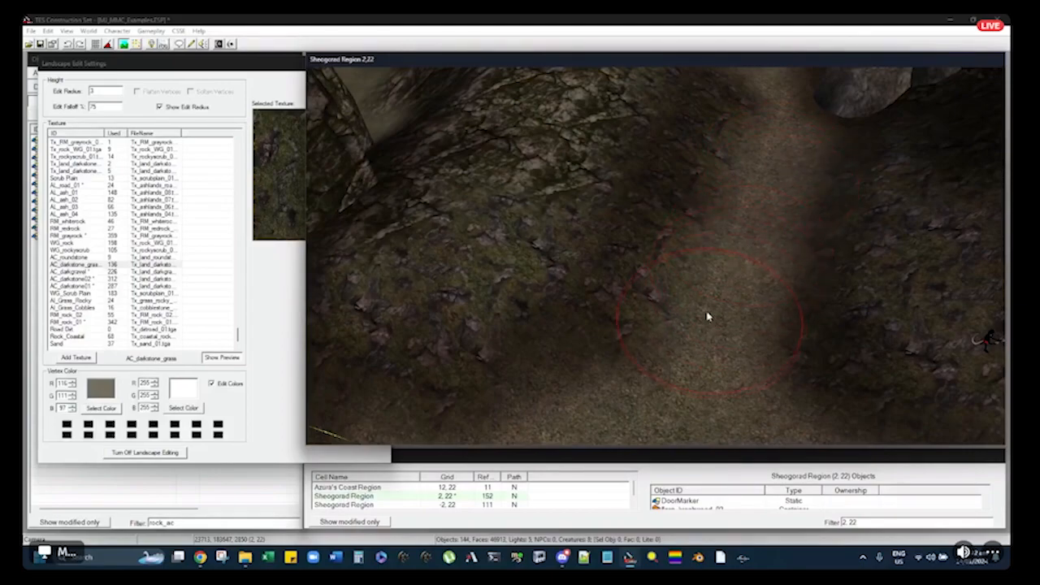
middle_click_drag(710, 318, 682, 296, "shift")
left_click_drag(638, 288, 674, 222)
key("o")
Reduce the edit radius to 2 and paint dark vertex shading around the slope base near the cell border, then close landscape editing
left_click(102, 92)
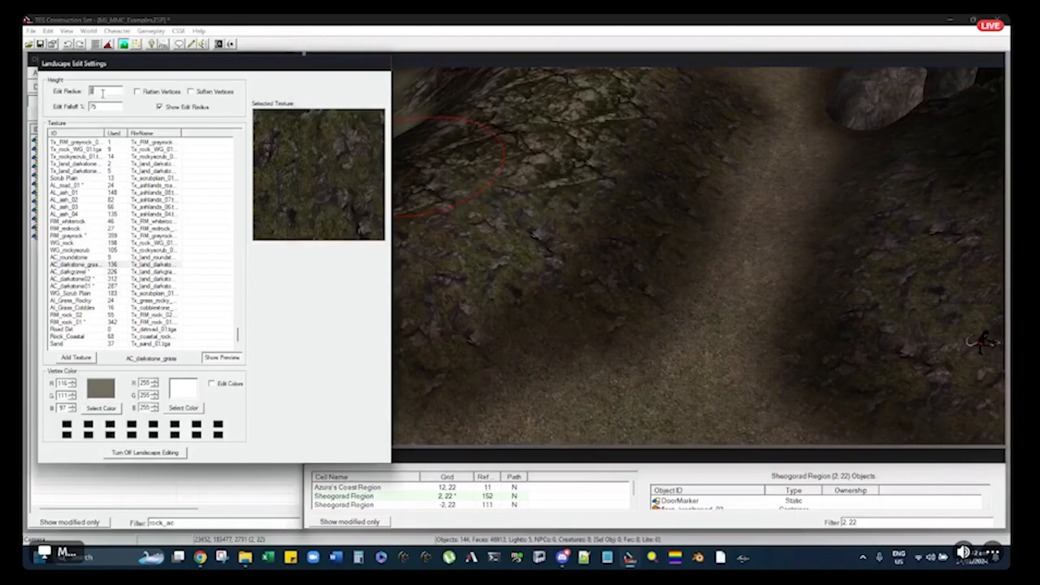
left_click(590, 224)
key("o")
mouse_move(595, 238)
right_mouse_down()
mouse_move(534, 278)
mouse_move(570, 268)
right_mouse_up()
mouse_move(570, 268)
left_mouse_down()
mouse_move(613, 254)
mouse_move(569, 316)
mouse_move(480, 309)
left_mouse_up()
mouse_move(503, 311)
middle_mouse_down()
mouse_move(611, 294)
mouse_move(556, 313)
middle_mouse_up()
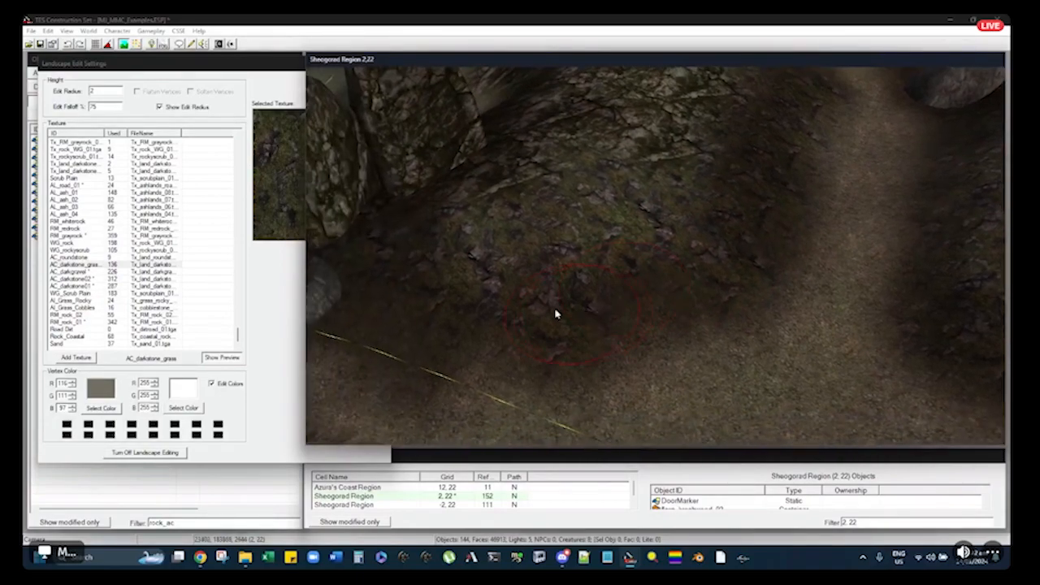
middle_click_drag(466, 303, 688, 284)
middle_click_drag(778, 334, 698, 290)
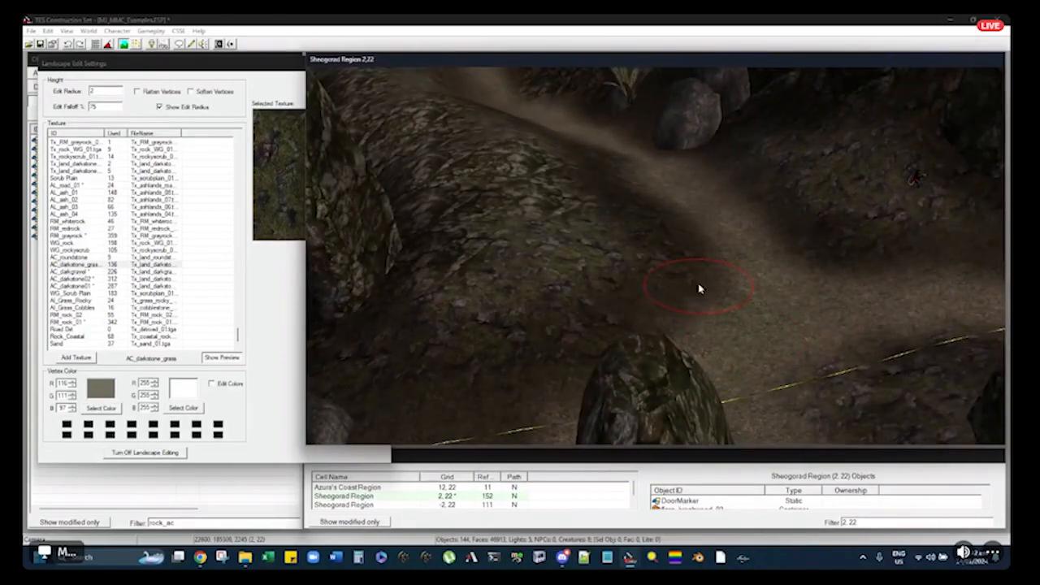
key("h")
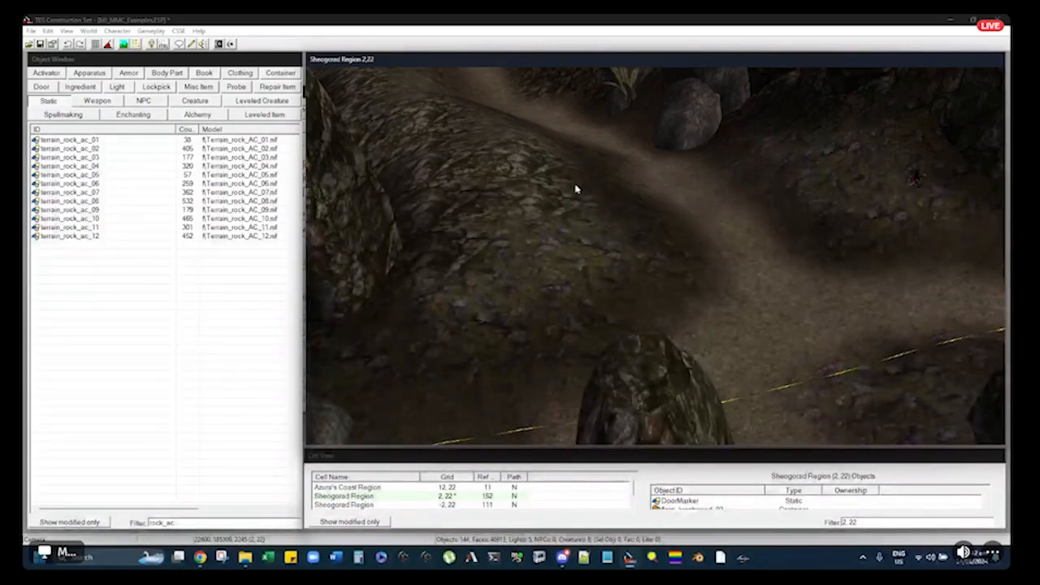
left_click(206, 22)
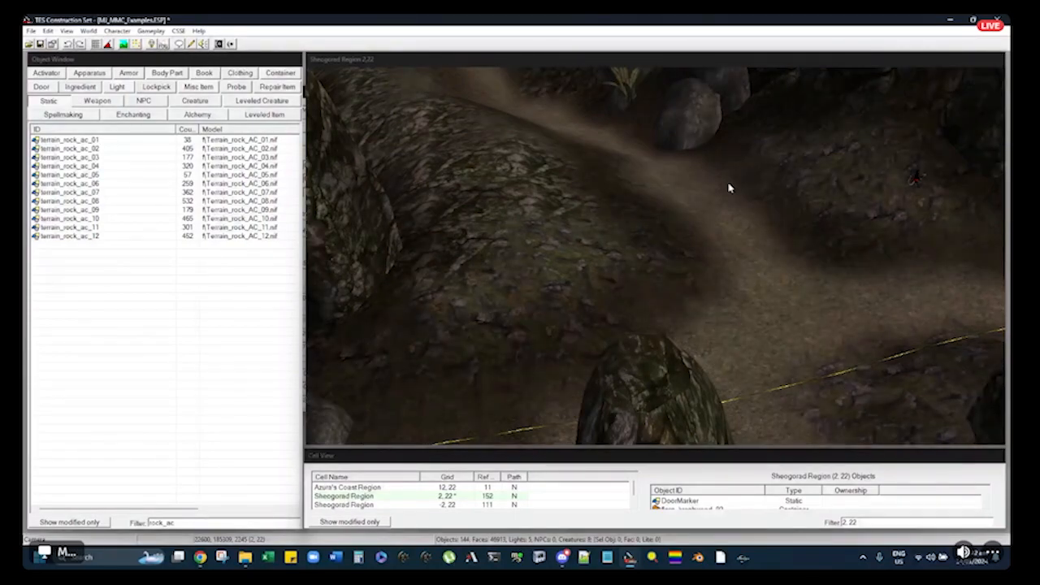
left_click(625, 63)
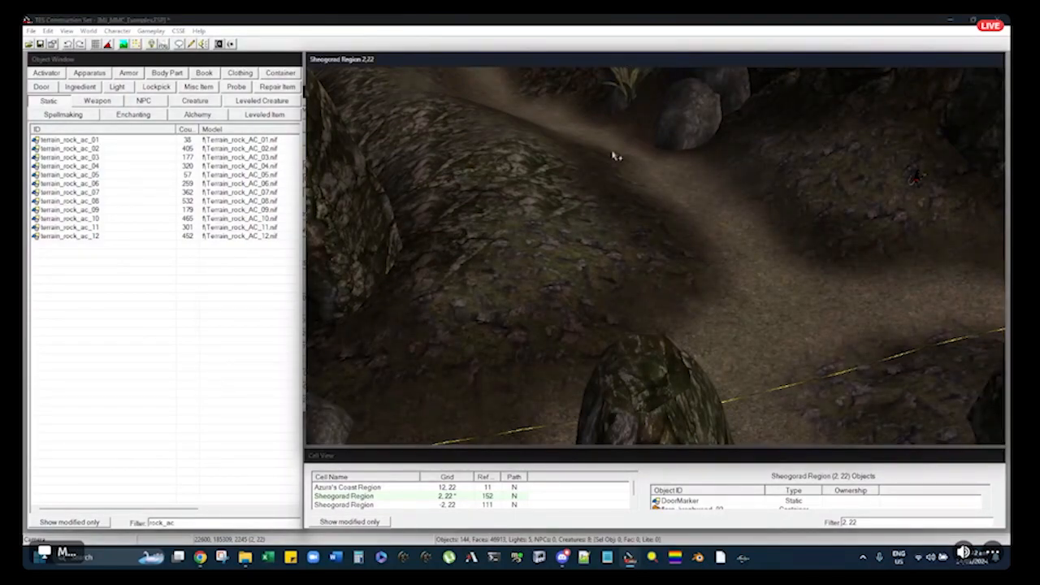
Try painting the AC_darkstone_grass texture onto the rocky crest of the slope beside the path
key("h")
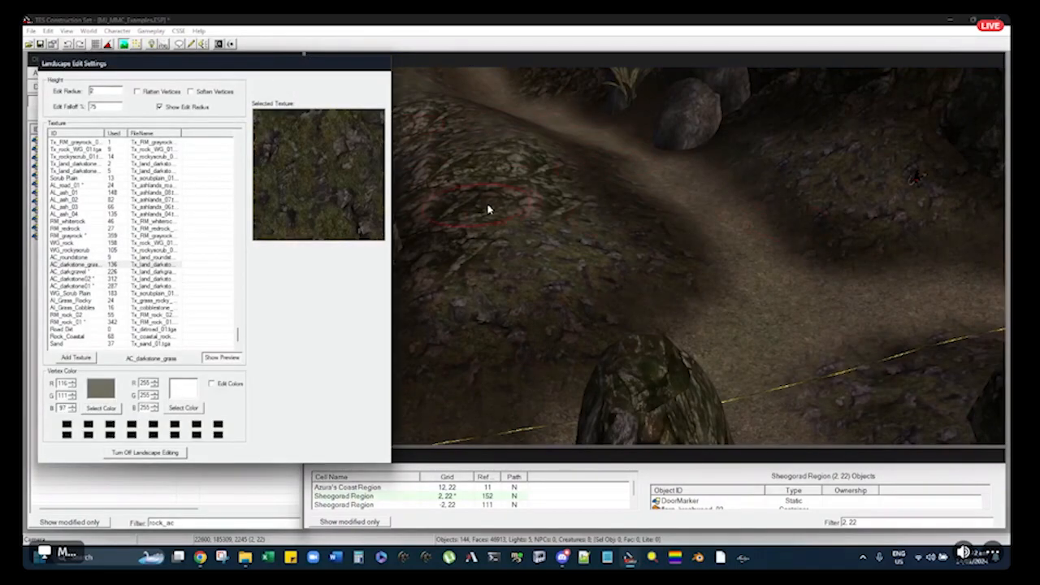
left_click(606, 237)
middle_click_drag(566, 205, 693, 284, "shift")
scroll(694, 283, "up", 2)
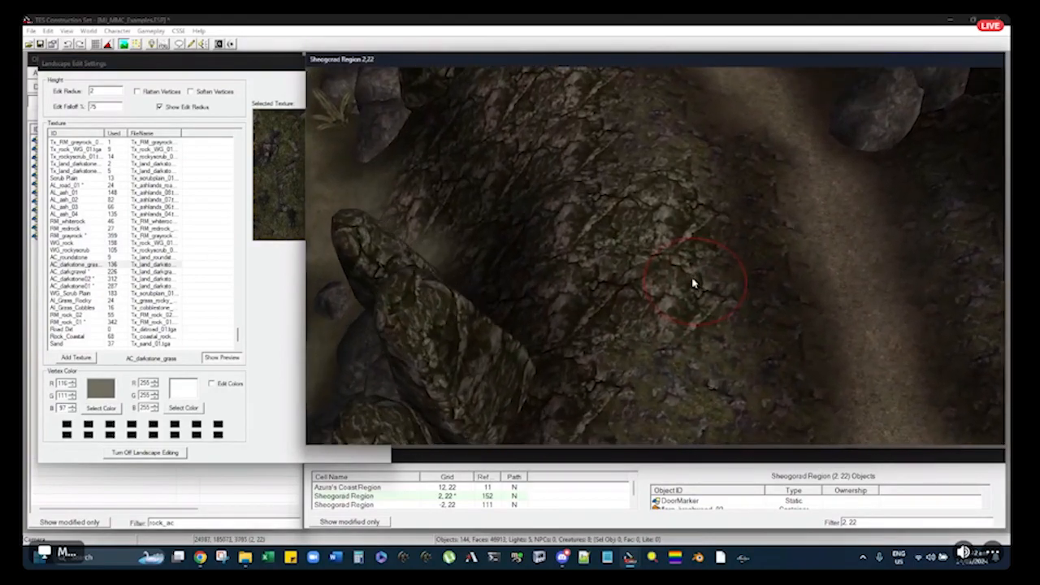
scroll(694, 284, "up", 1)
scroll(655, 265, "down", 3)
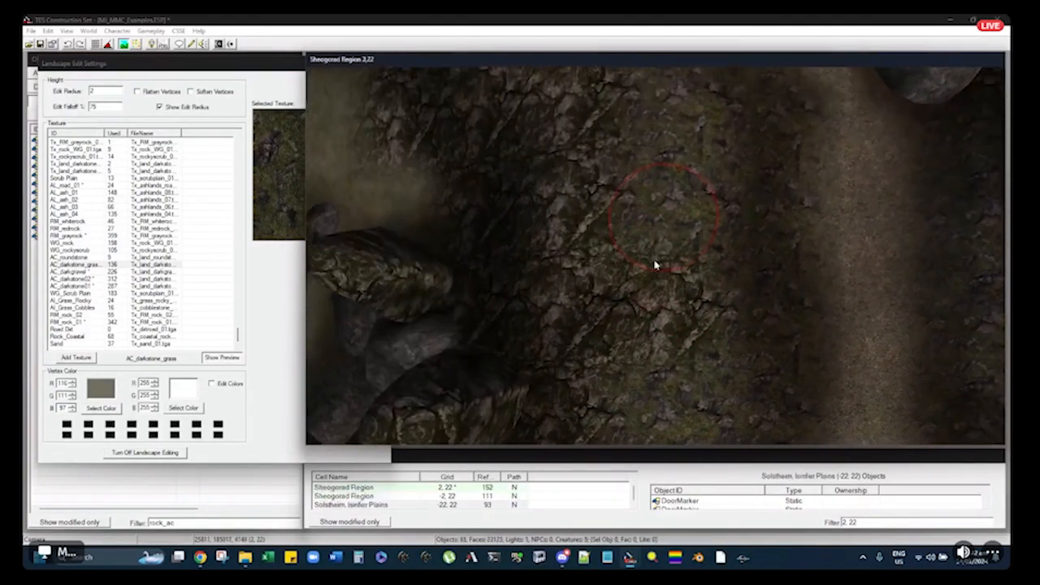
scroll(656, 274, "up", 1)
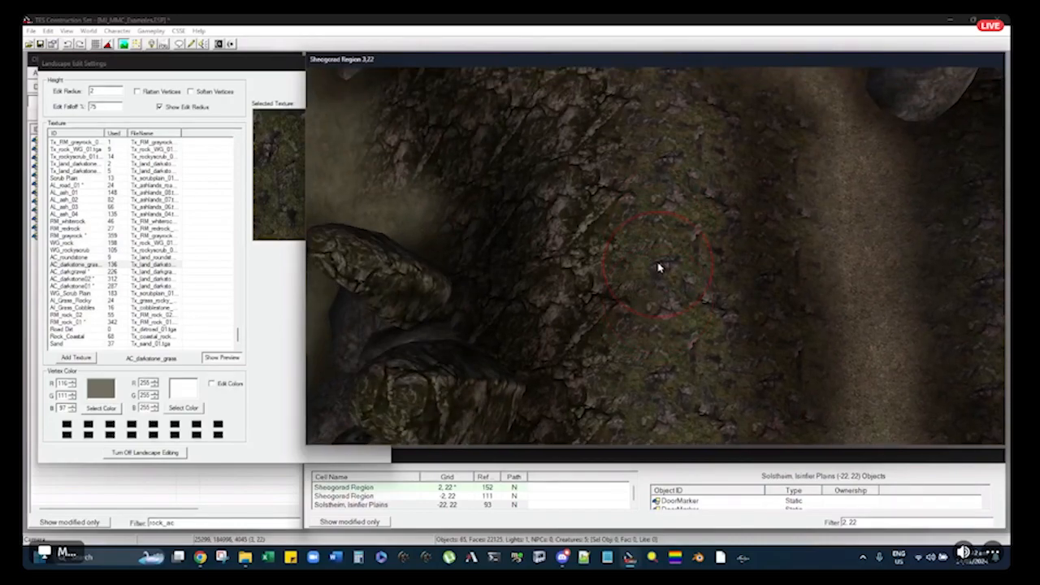
right_click(658, 267)
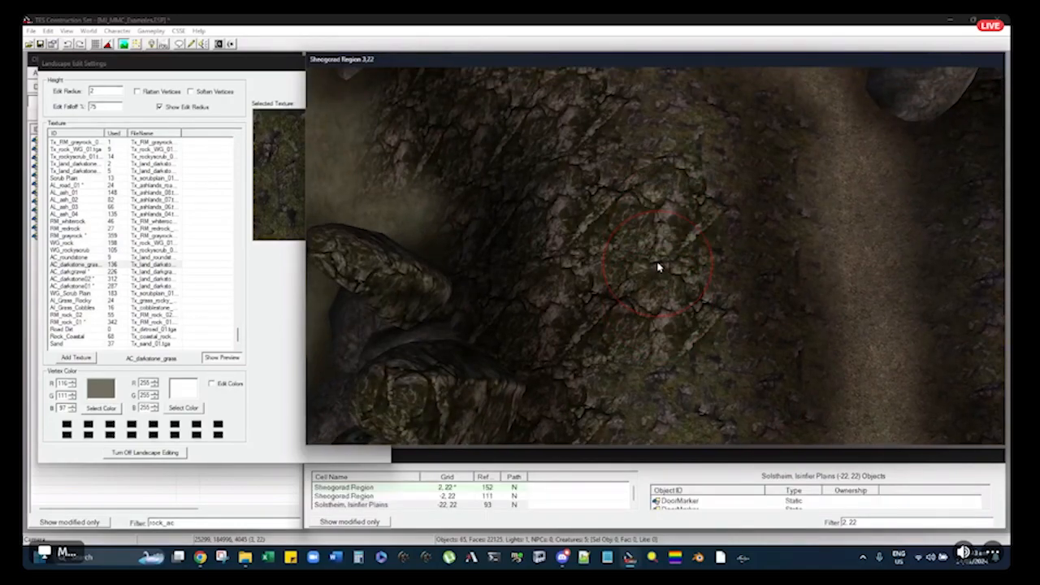
key("h")
Examine the rocky crest and its adjoining boulders from above and close up, with landscape editing off and on
middle_click_drag(657, 263, 653, 232)
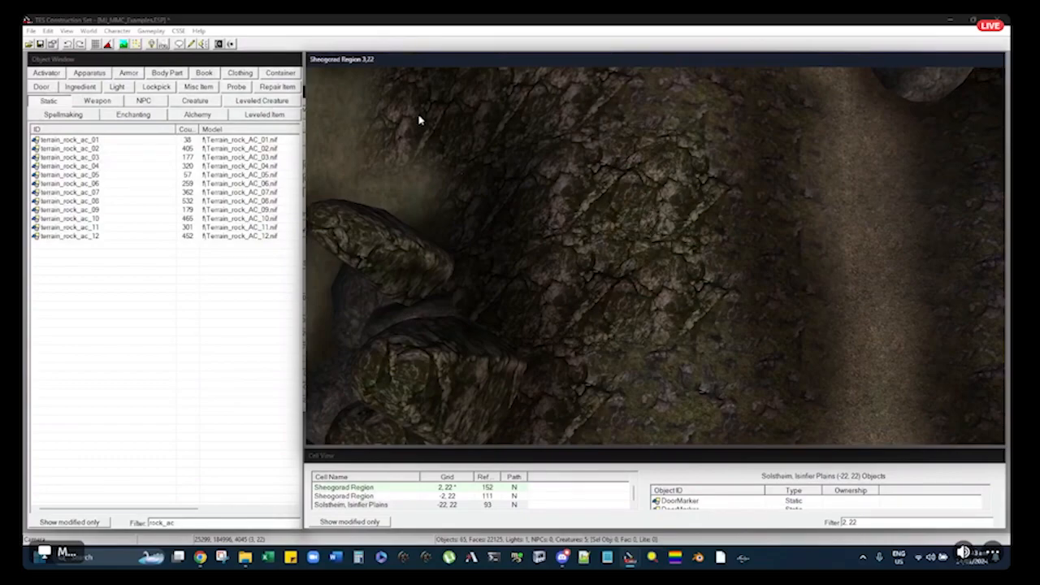
left_click(441, 390)
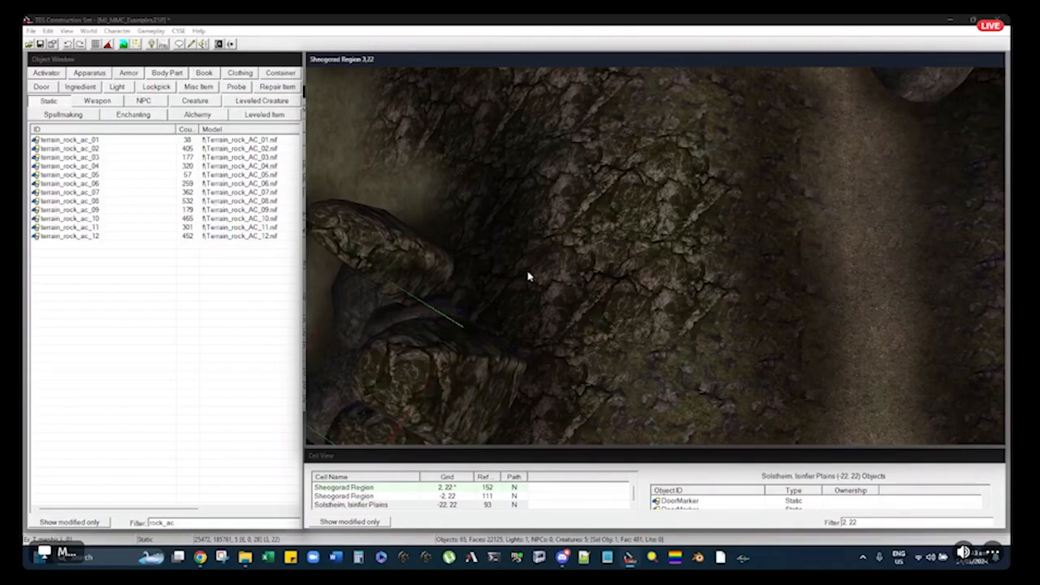
key("h")
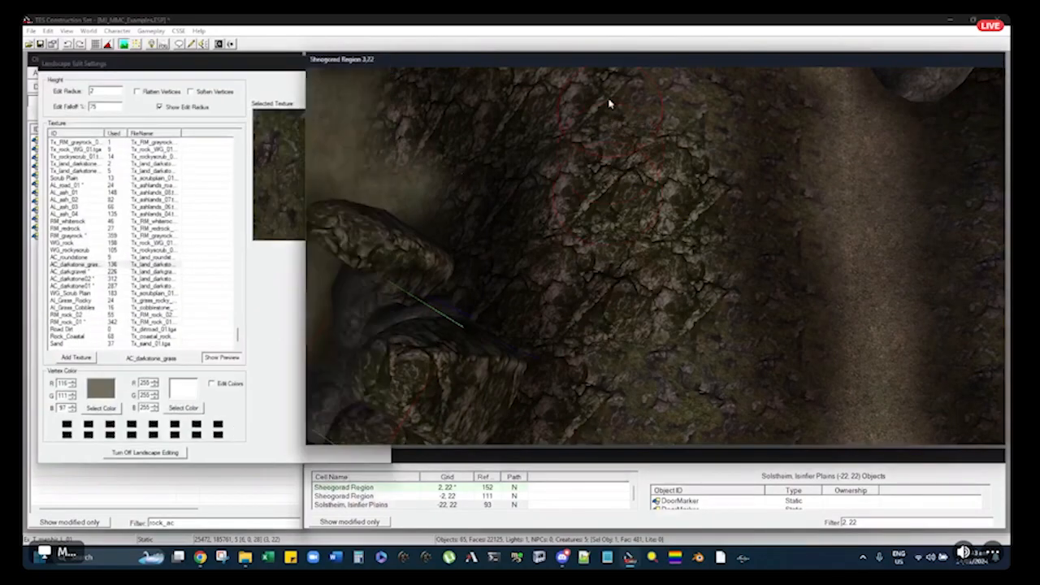
key("shift")
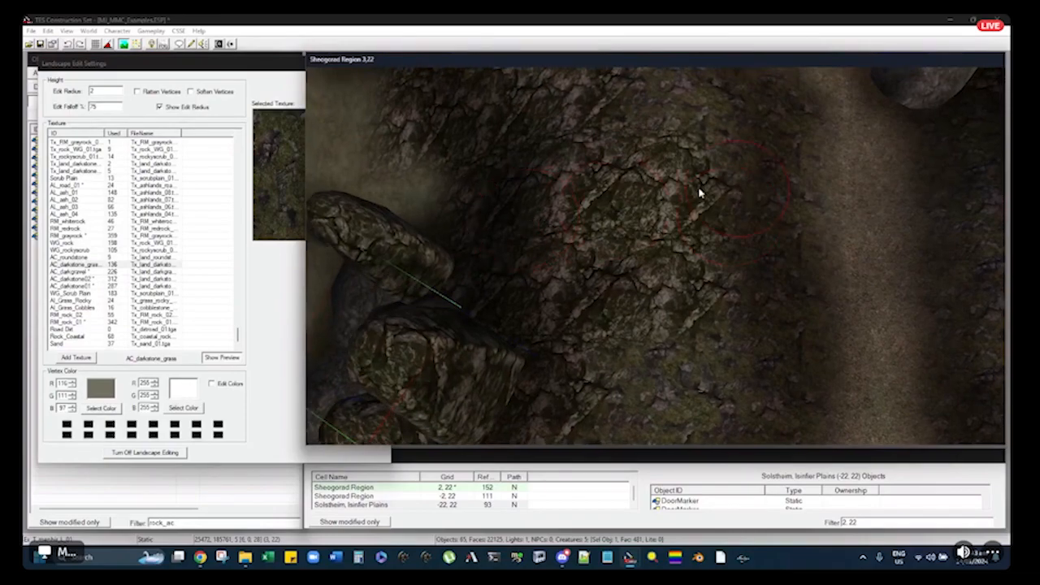
mouse_move(665, 234)
middle_mouse_down("shift")
mouse_move(659, 216)
mouse_move(613, 190)
middle_mouse_up("shift")
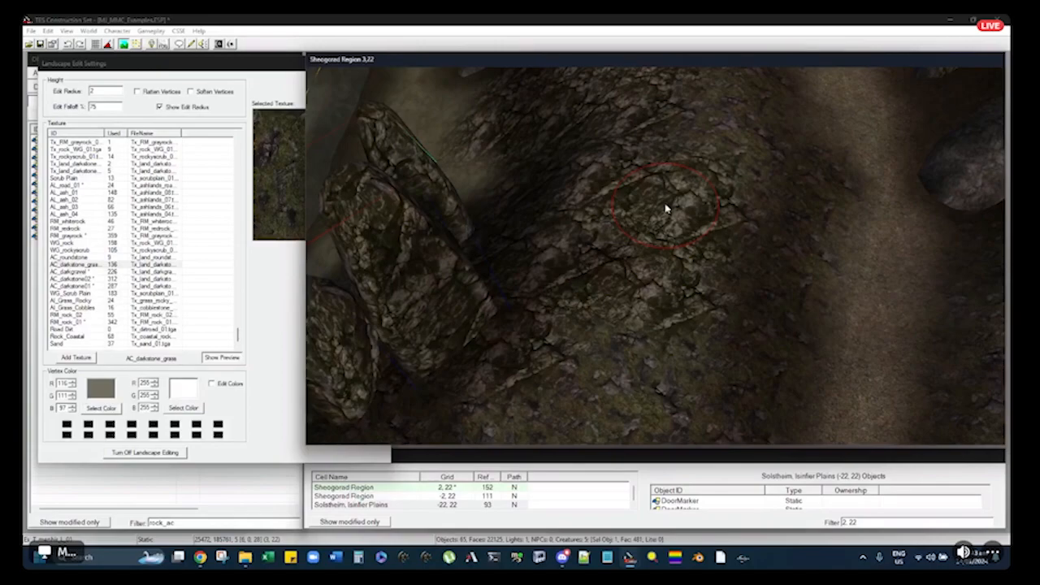
middle_click_drag(667, 208, 633, 232)
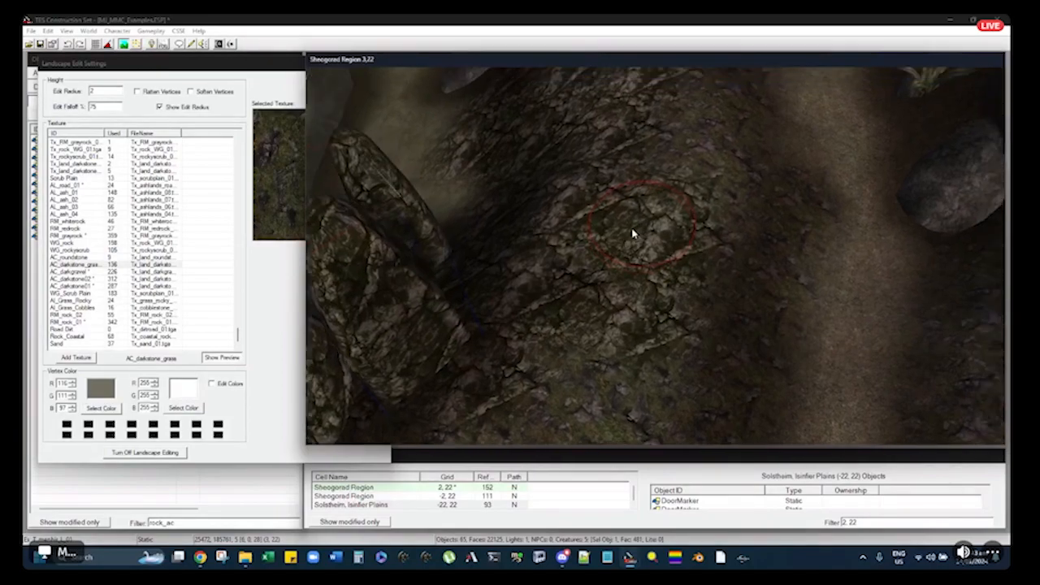
mouse_move(659, 123)
middle_mouse_down()
mouse_move(647, 139)
mouse_move(666, 225)
mouse_move(658, 220)
mouse_move(659, 253)
middle_mouse_up()
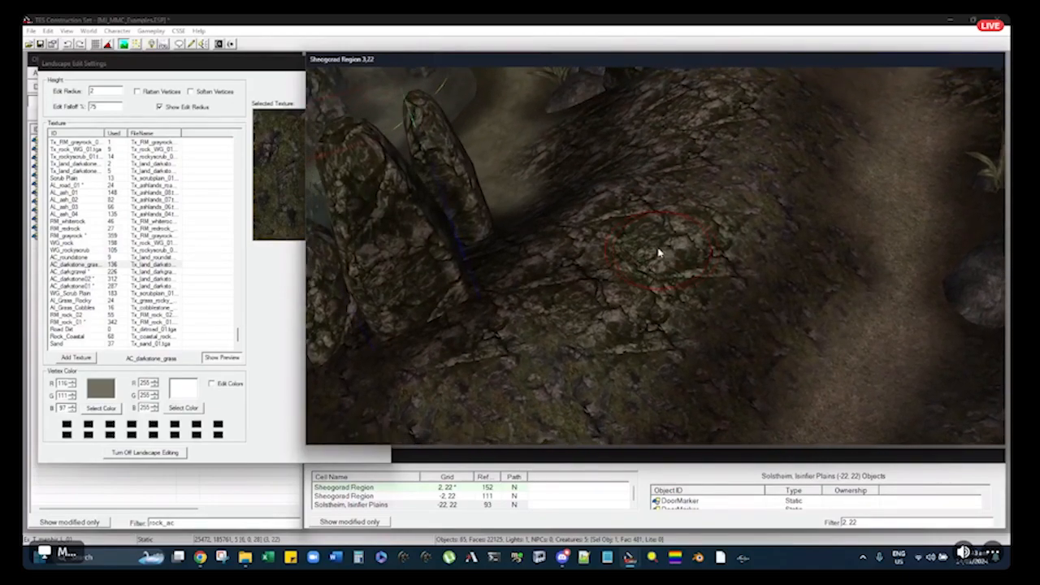
scroll(642, 236, "up", 5)
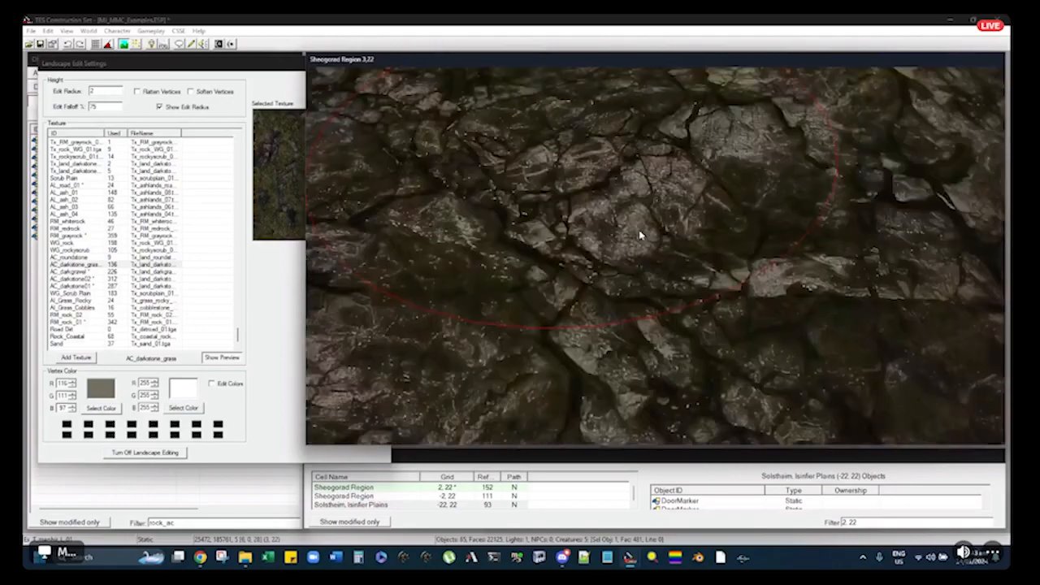
scroll(640, 235, "down", 3)
key("d")
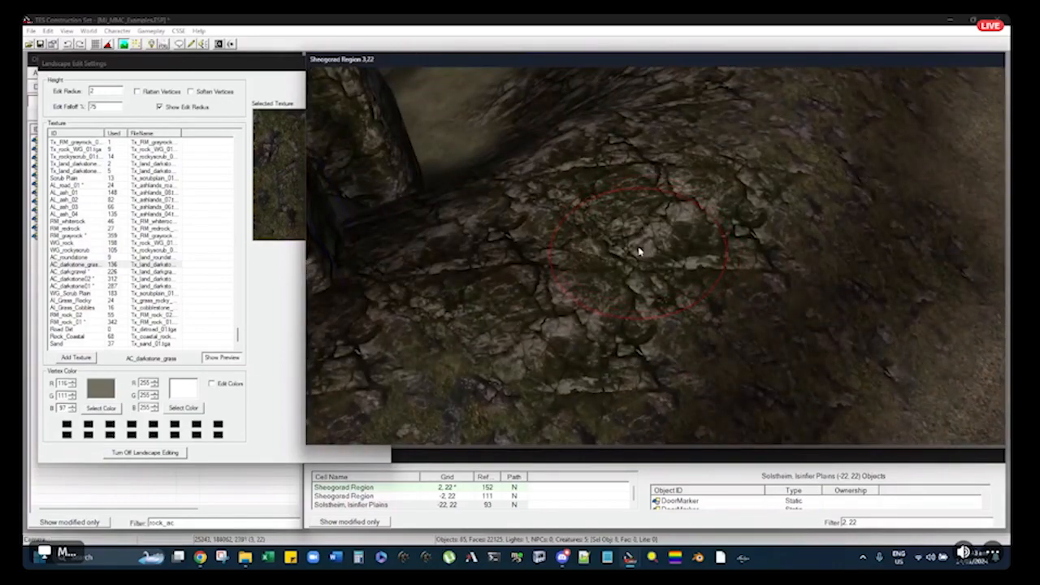
Paint the AC_darkstone_grass texture over the rocky crest beside the path at radius 2 and close landscape editing
middle_click_drag(639, 249, 701, 232)
middle_click_drag(570, 353, 609, 274)
mouse_move(692, 188)
right_mouse_down()
mouse_move(699, 212)
mouse_move(671, 231)
right_mouse_up()
middle_click_drag(633, 212, 614, 274, "shift")
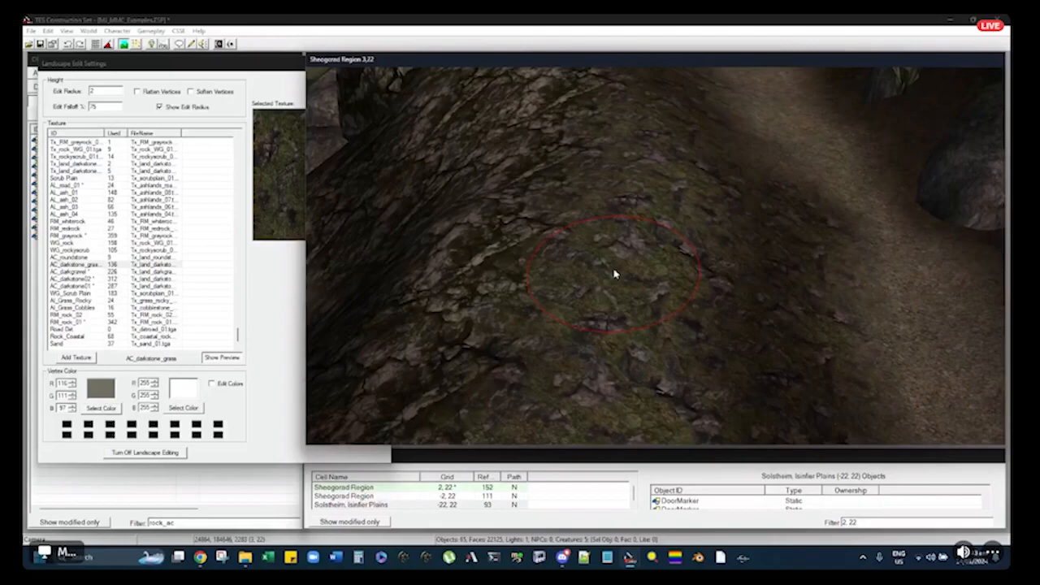
key("h")
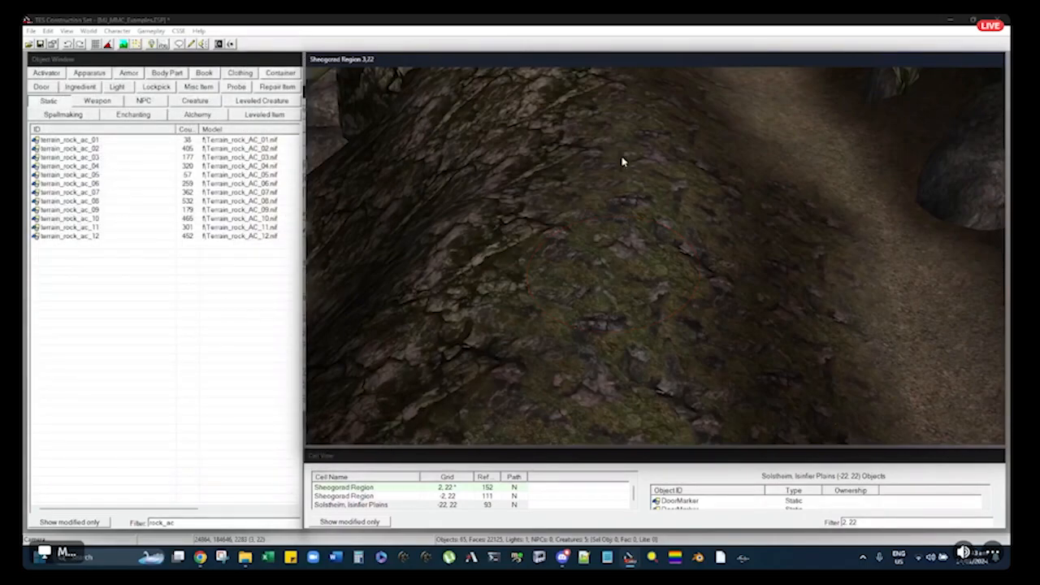
Preview the RM_grayrock landscape texture and browse the rest of the texture list
key("h")
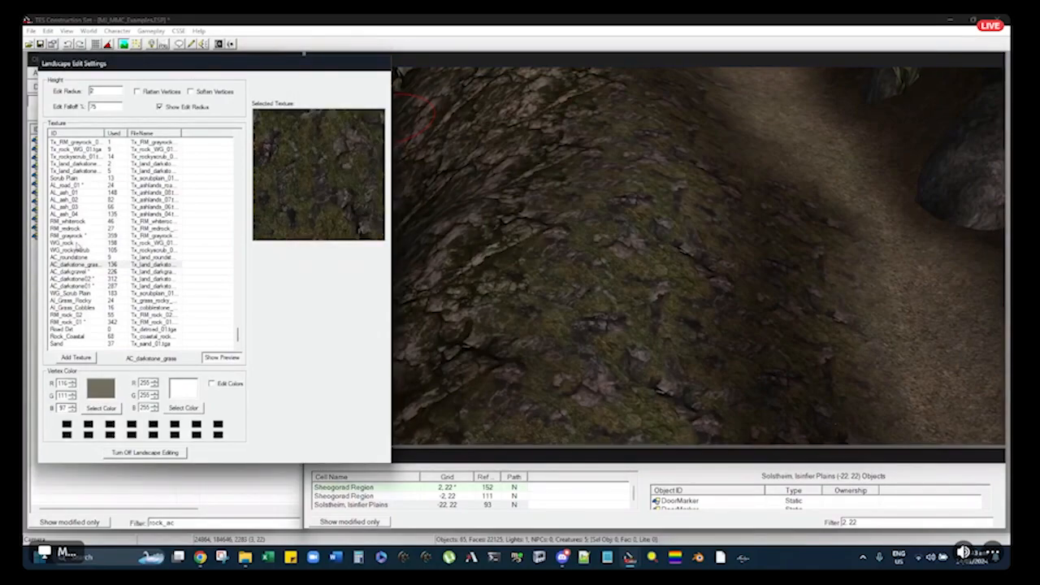
left_click(77, 236)
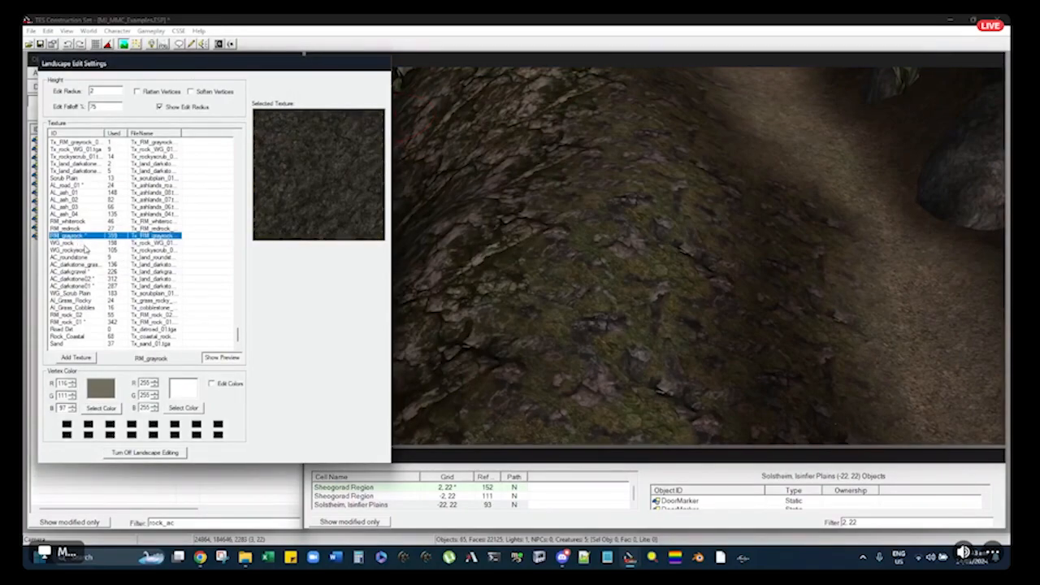
left_click_drag(239, 335, 238, 167)
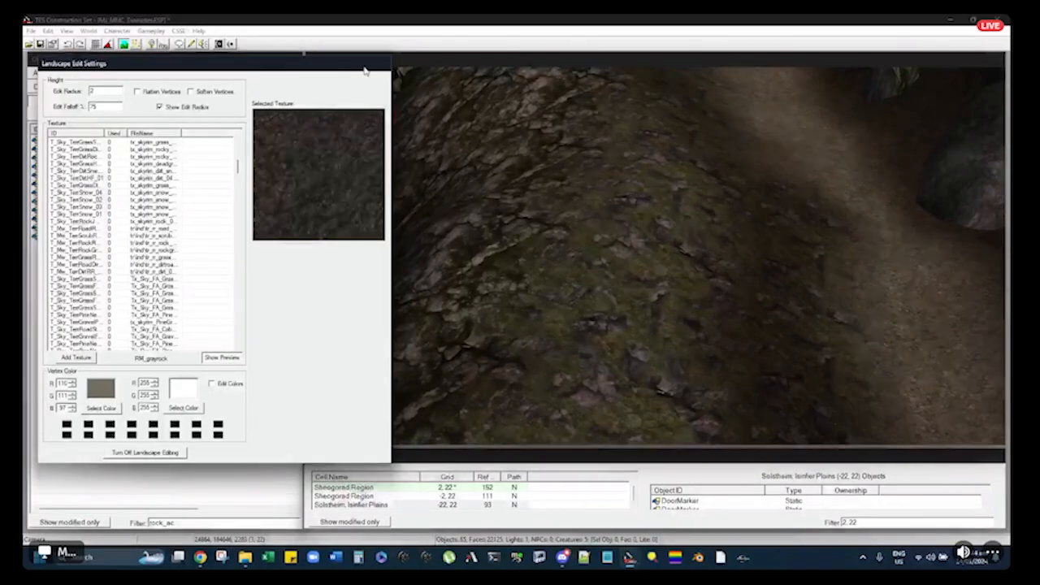
left_click(412, 63)
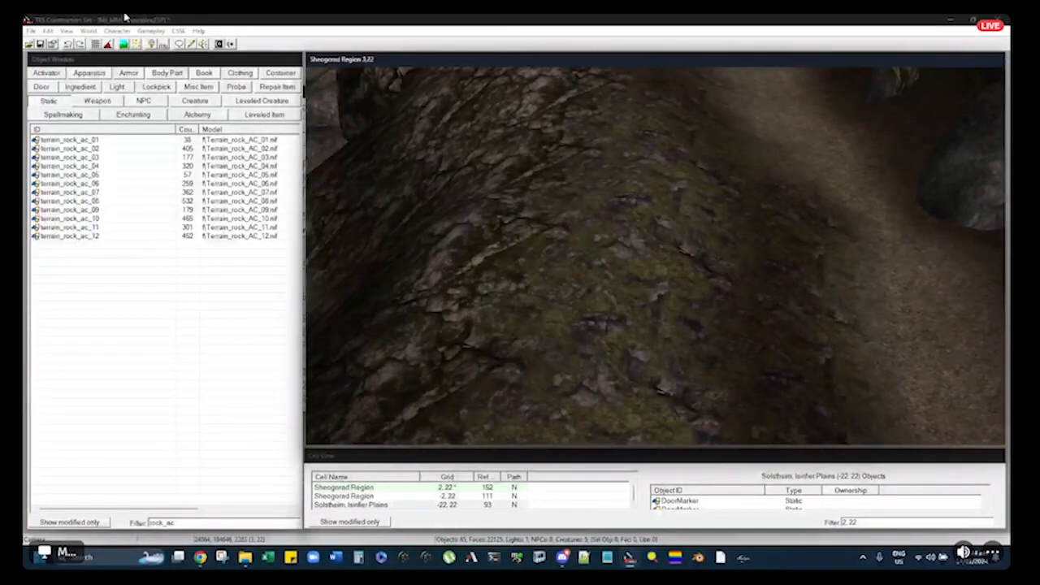
left_click(192, 19)
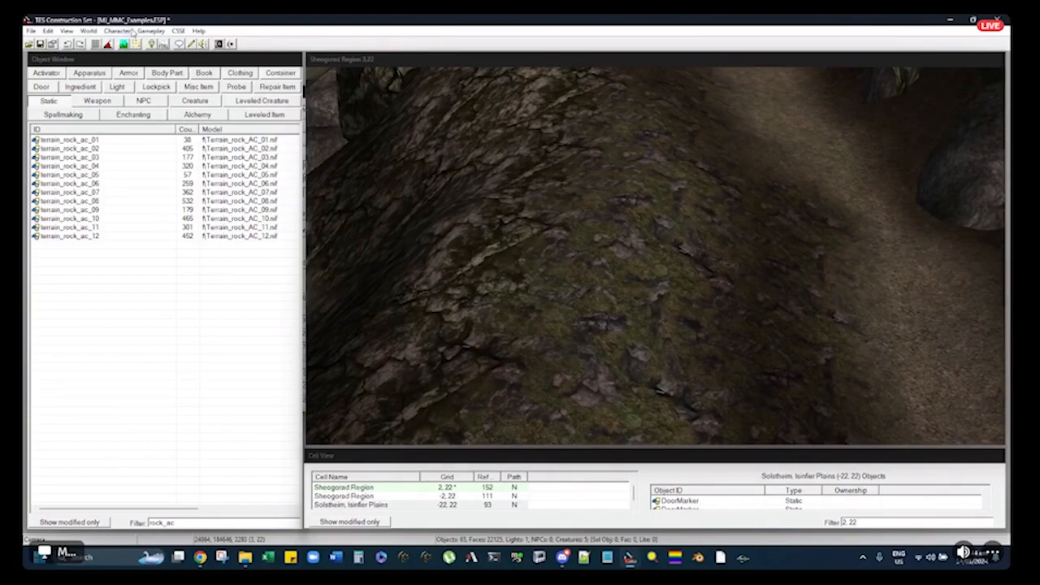
left_click(601, 64)
middle_click_drag(582, 127, 598, 128, "shift")
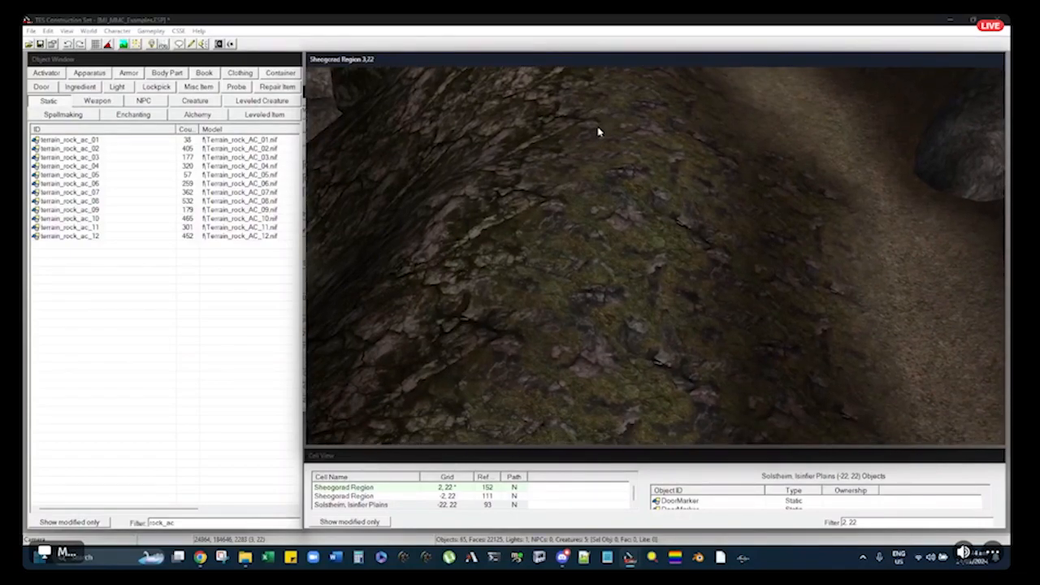
left_click(117, 27)
left_click(28, 44)
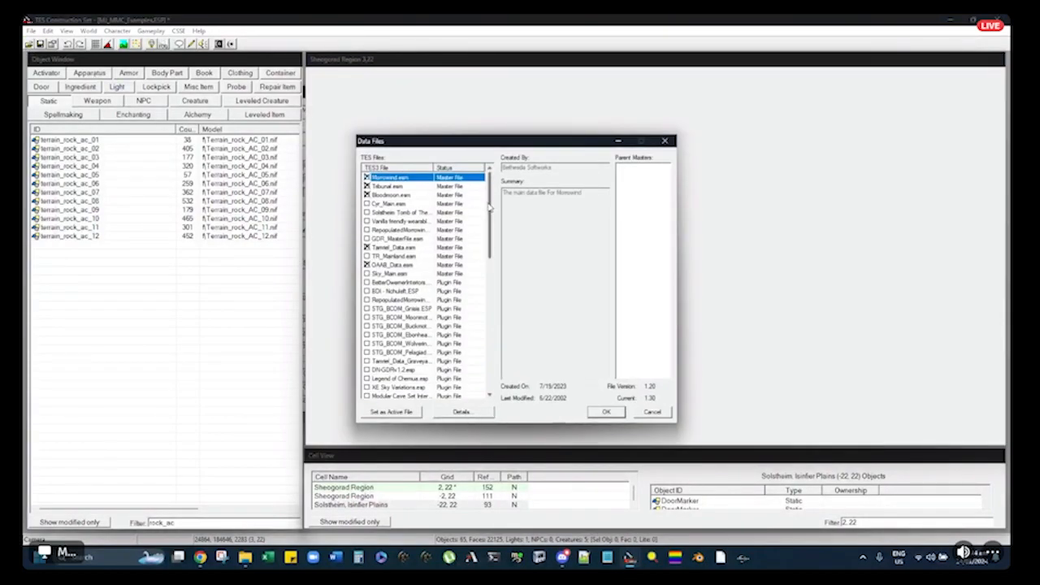
scroll(490, 209, "down", 1)
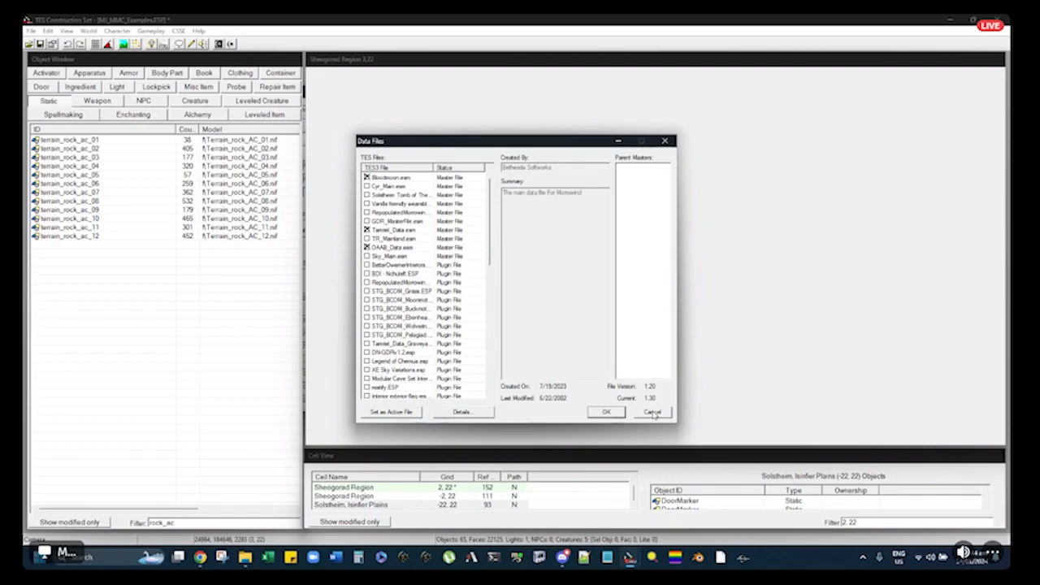
left_click(652, 412)
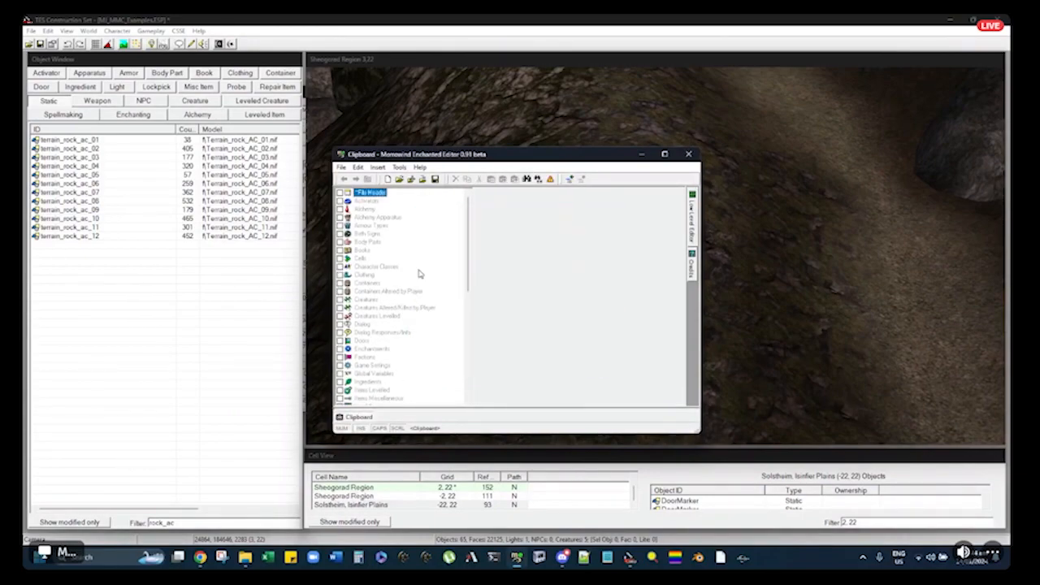
Switch to Morrowind Enchanted Editor and browse the Morrowind Data Files folder for the plugin file to open
left_click(398, 180)
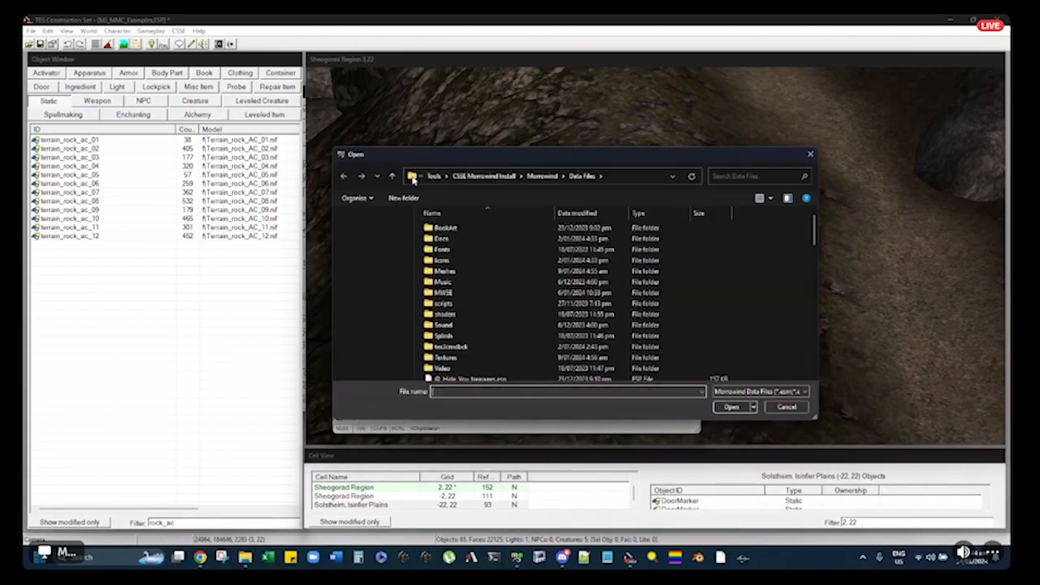
scroll(493, 327, "down", 5)
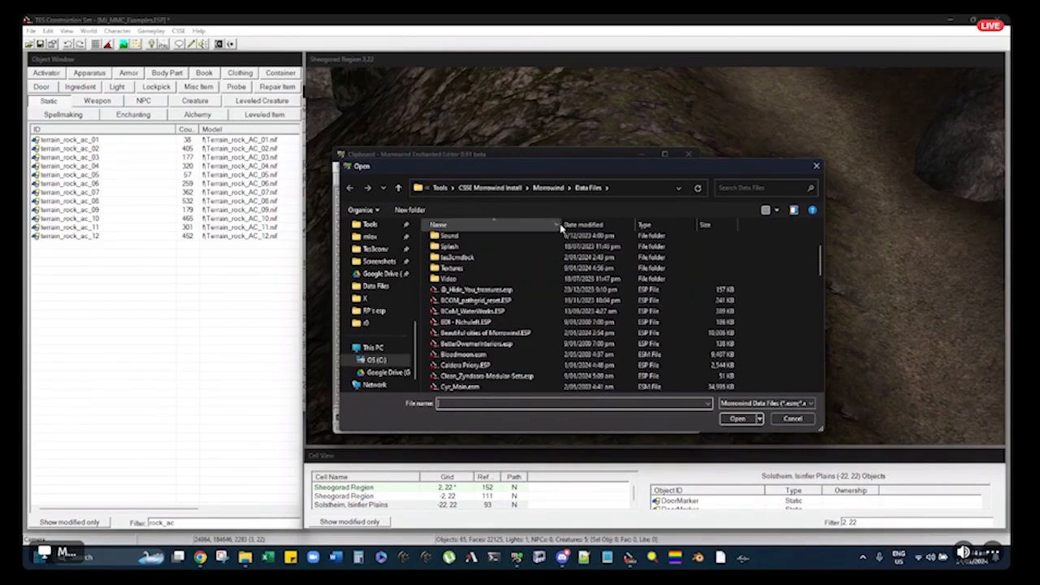
scroll(487, 316, "down", 4)
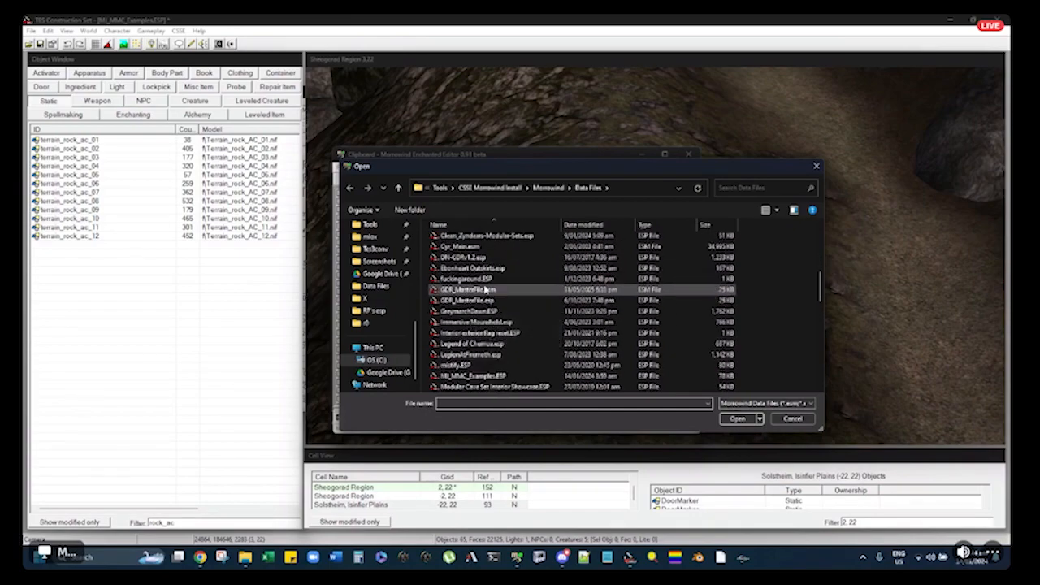
scroll(471, 293, "down", 3)
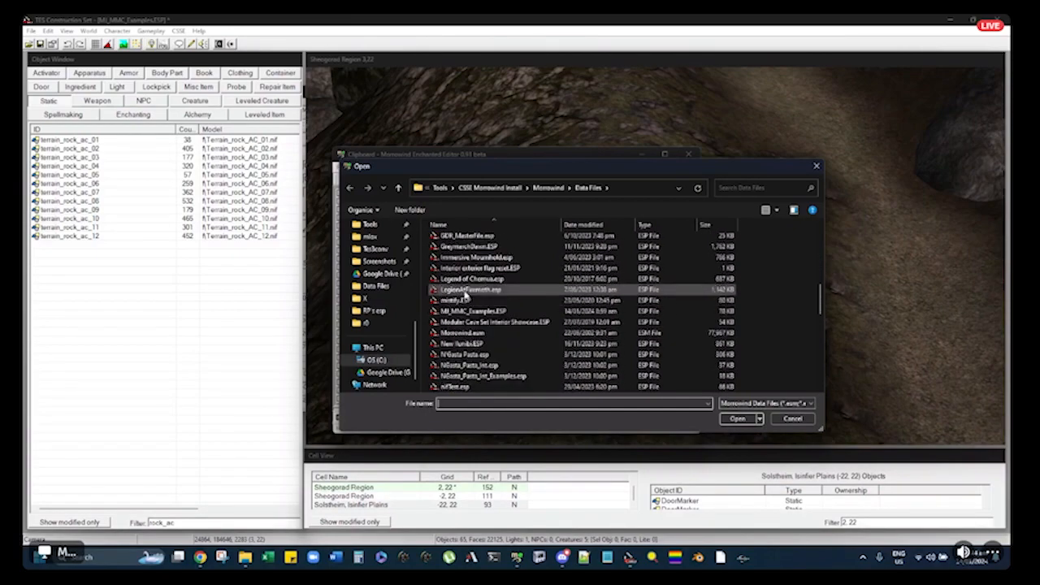
scroll(478, 317, "down", 3)
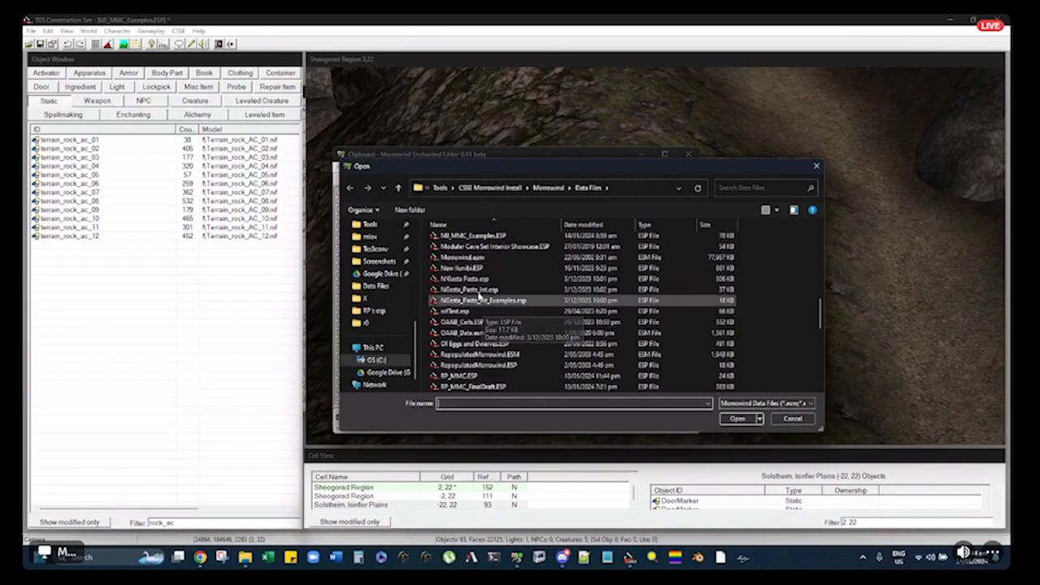
scroll(473, 317, "down", 1)
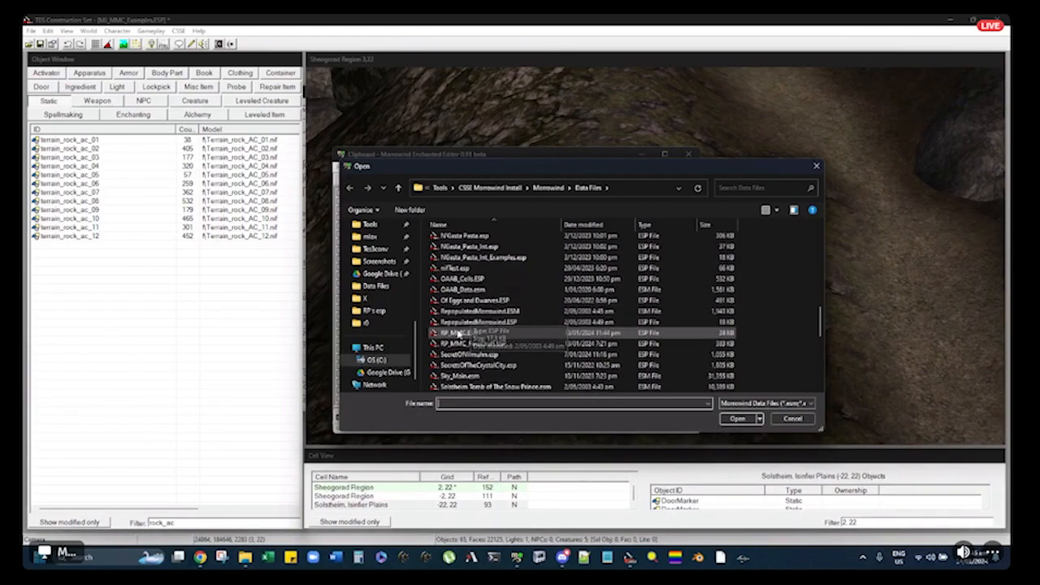
Open STG_BCOM_Gnisis.ESP in Morrowind Enchanted Editor and select its Landscape category
scroll(465, 348, "down", 1)
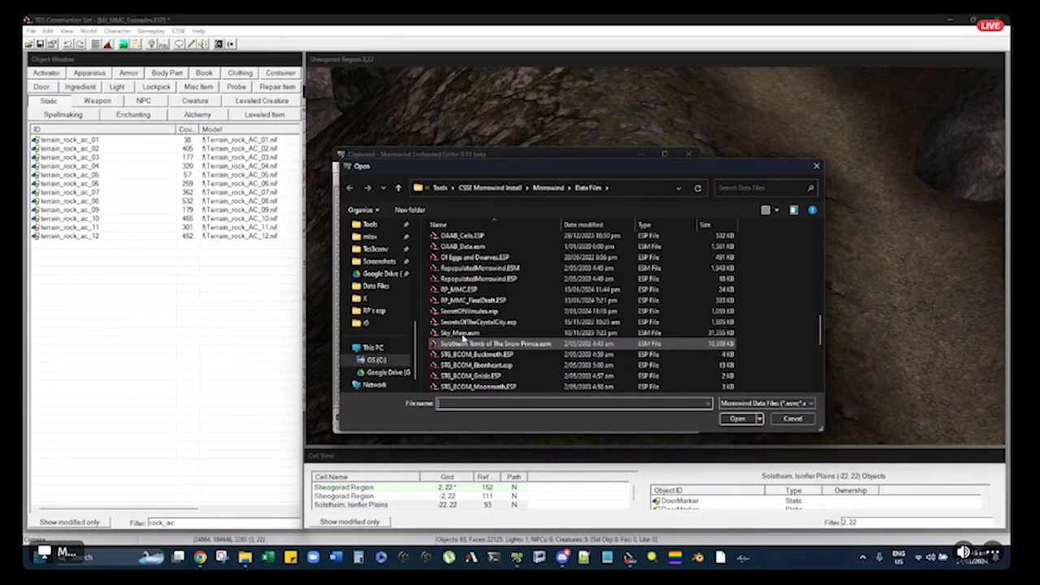
double_click(467, 376)
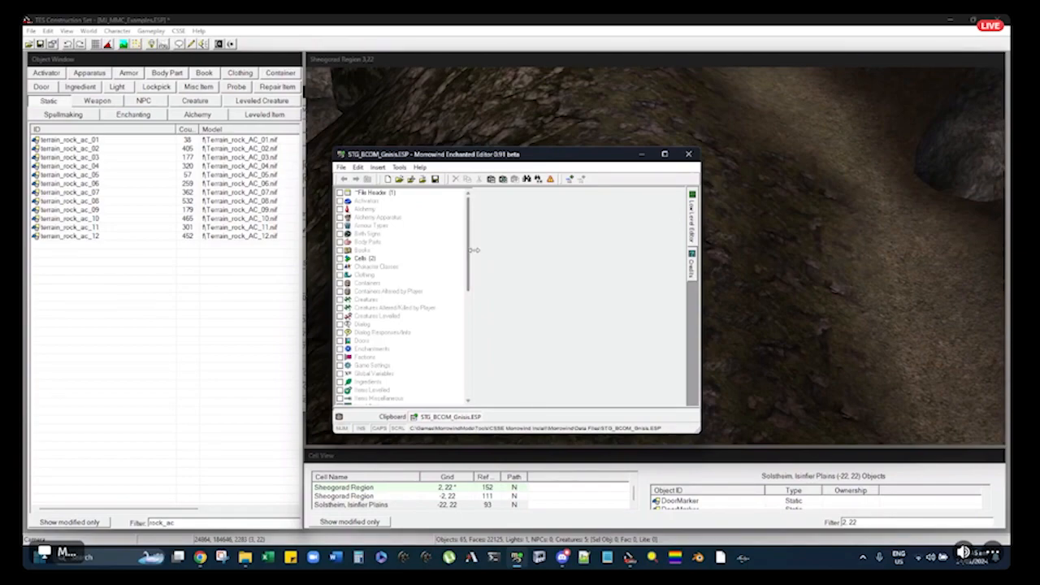
left_click_drag(468, 257, 466, 285)
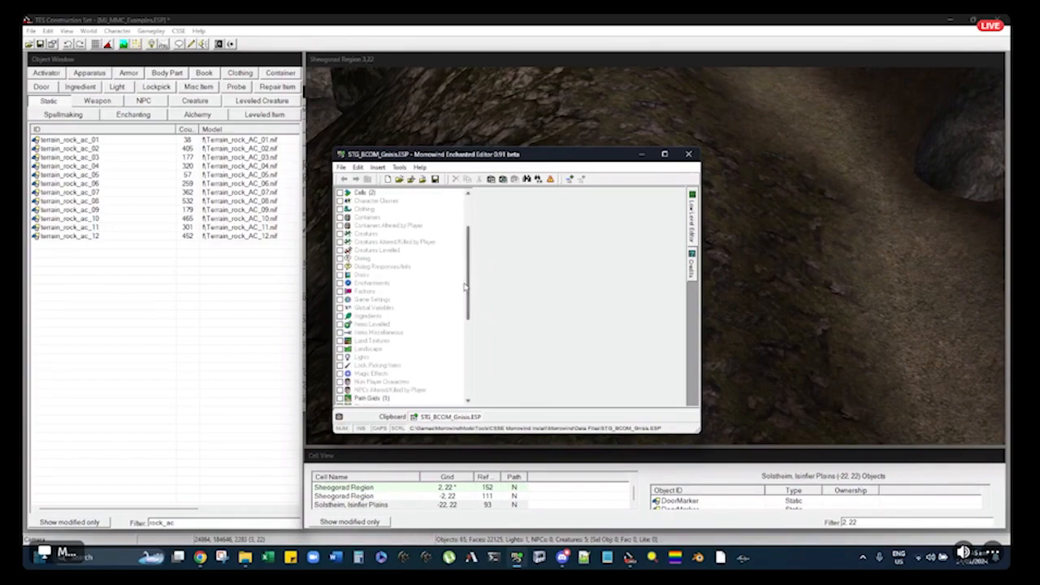
left_click(360, 350)
scroll(349, 361, "up", 1)
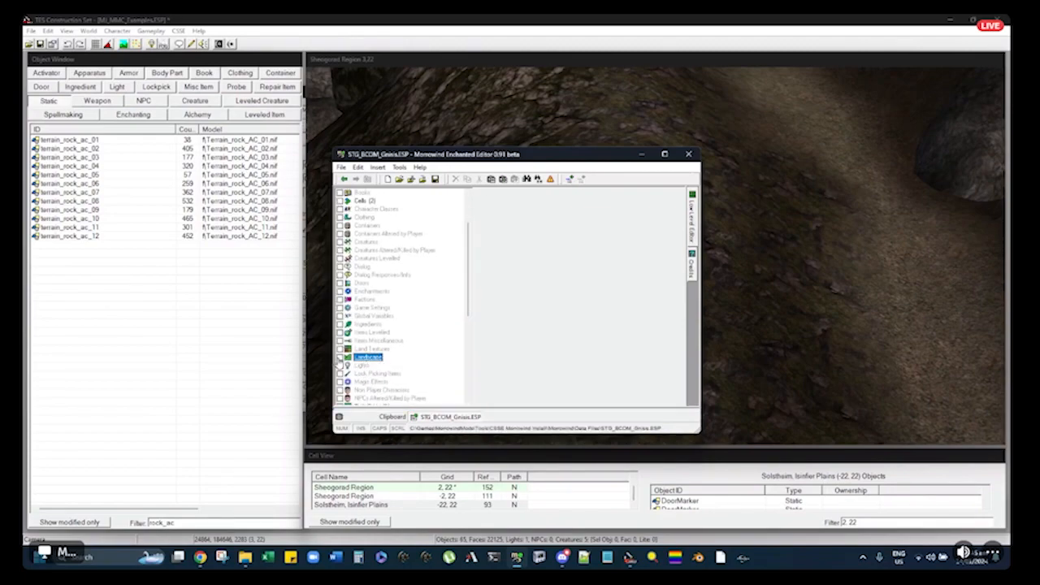
Expand the Cells category and mark the Gnisis, West Gash Region cell entry at -10, 11
scroll(340, 366, "up", 2)
double_click(363, 216)
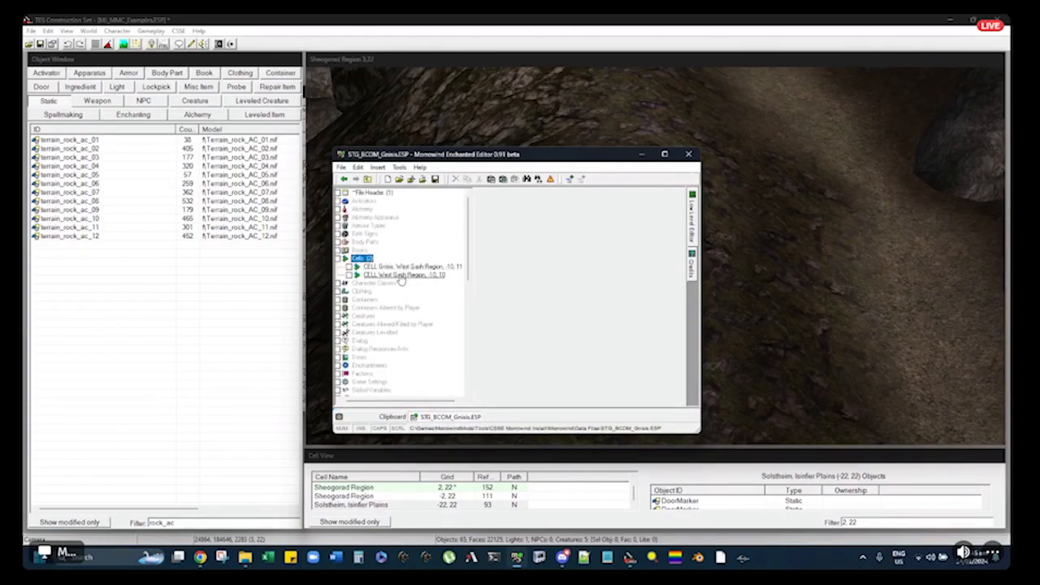
scroll(374, 255, "down", 1)
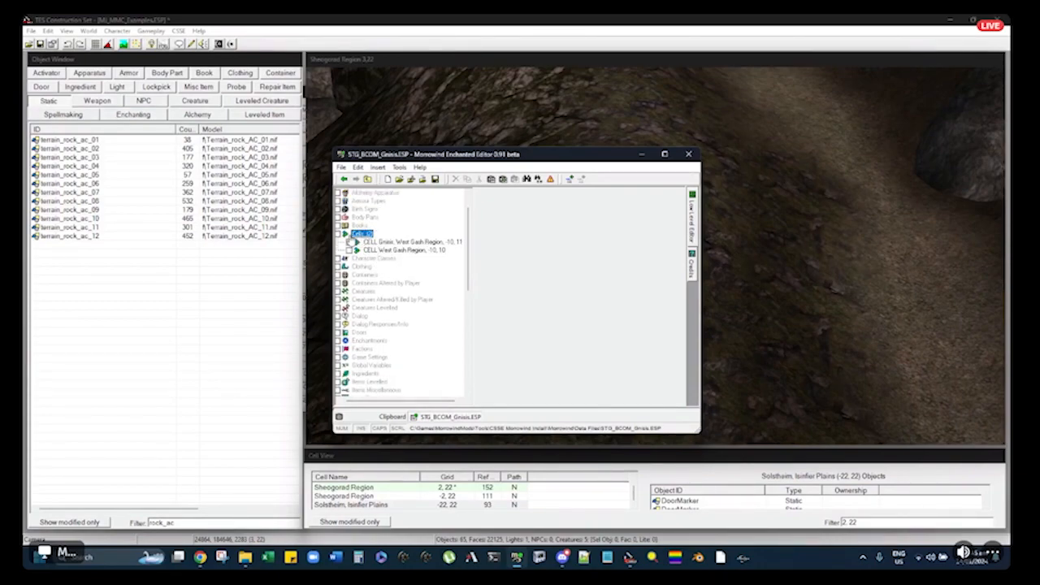
left_click(348, 242)
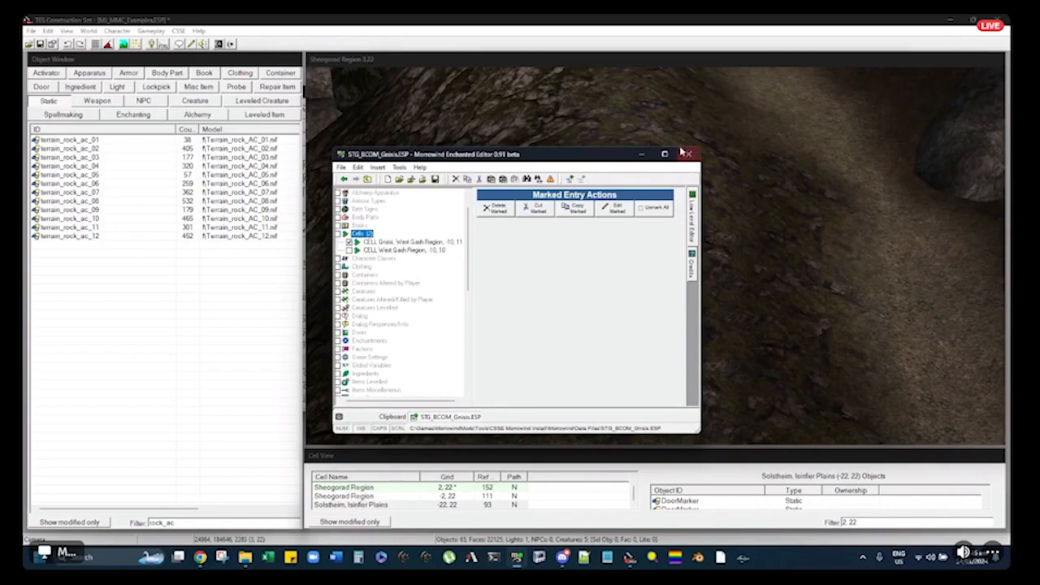
Return to the Landscape category of the Gnisis plugin, and close Morrowind Enchanted Editor
scroll(472, 262, "down", 3)
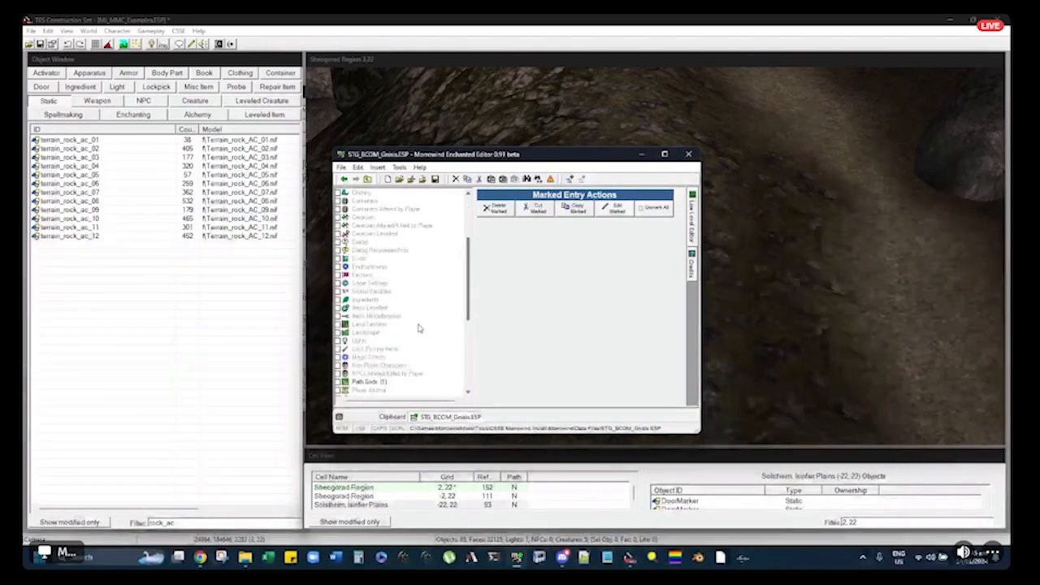
left_click(371, 335)
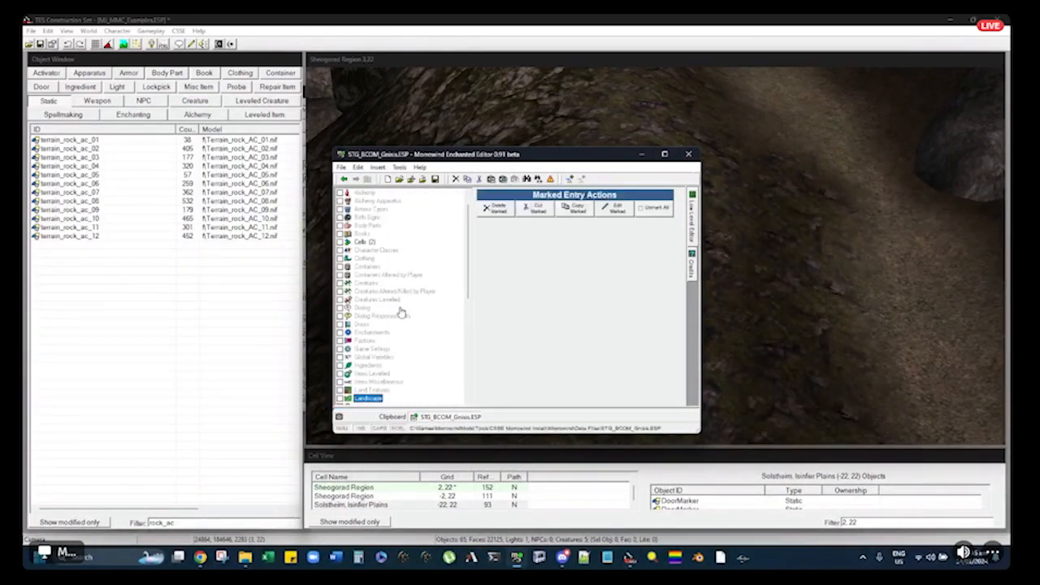
scroll(396, 287, "down", 2)
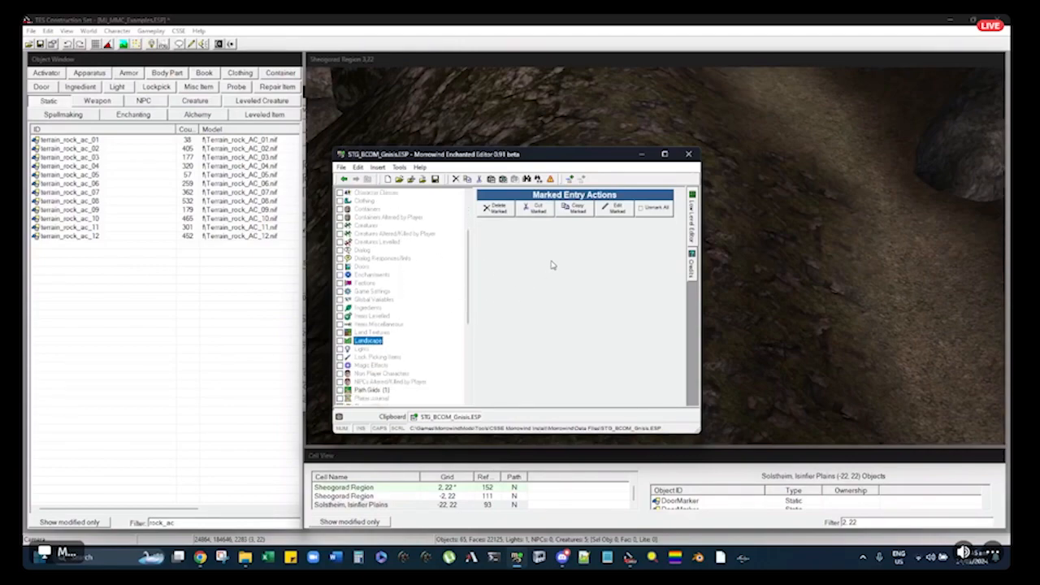
left_click(689, 157)
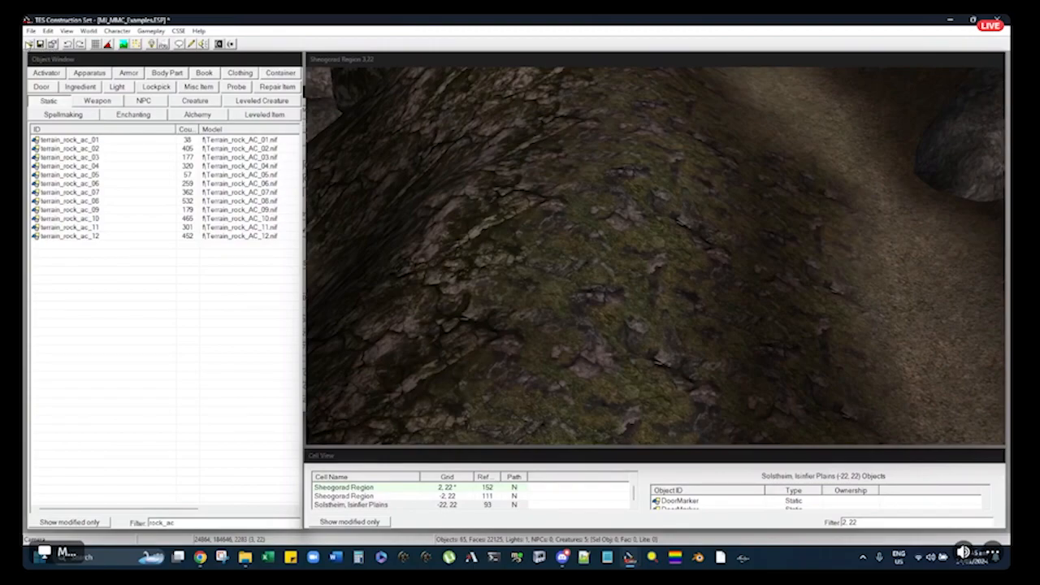
Bring up the Construction Set's data file list and show the file details of the active plugin MJ_MMC_Examples.ESP
left_click(29, 44)
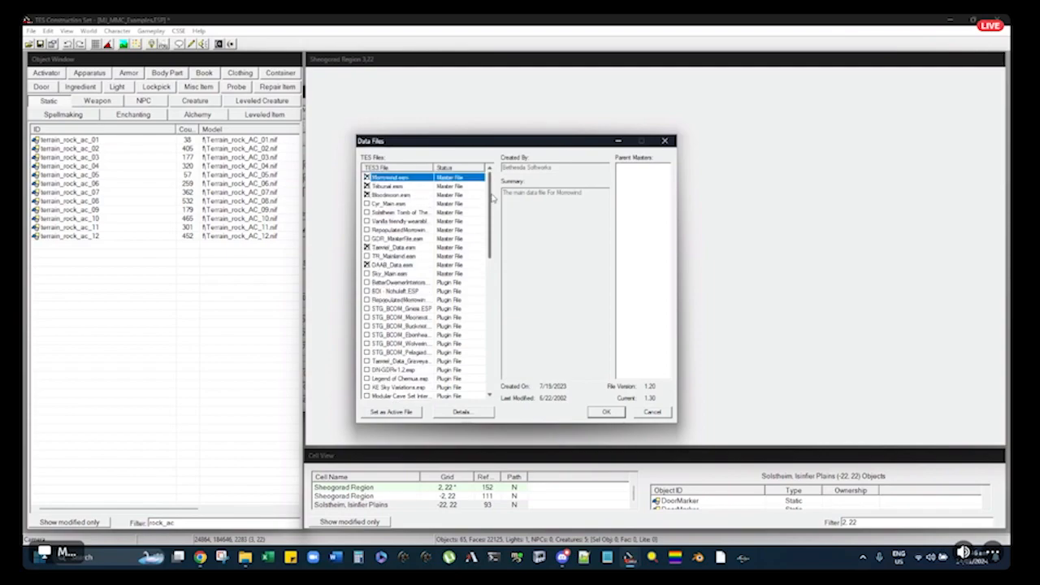
scroll(496, 199, "down", 5)
scroll(508, 203, "up", 4)
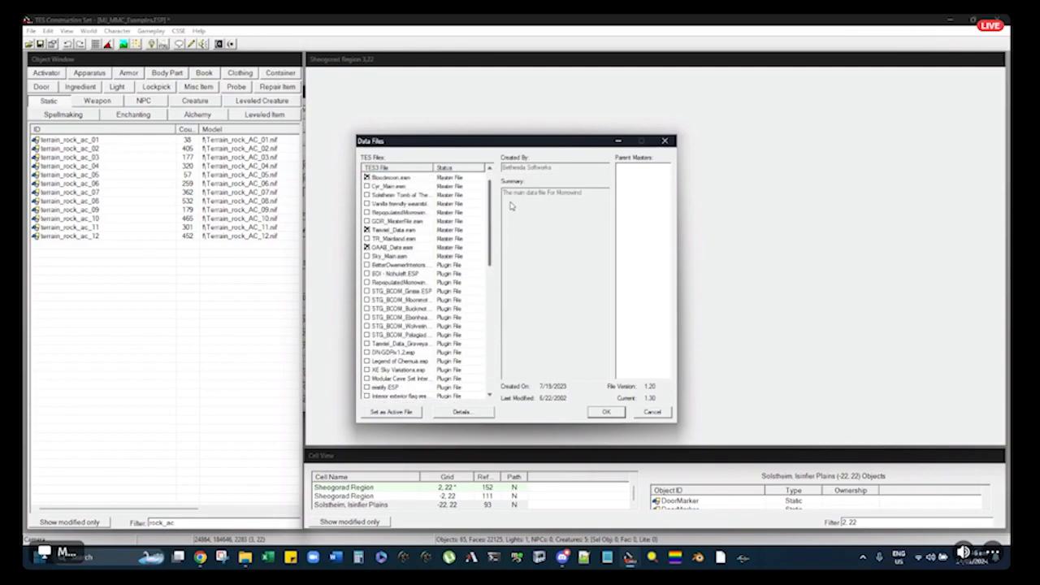
scroll(493, 192, "up", 2)
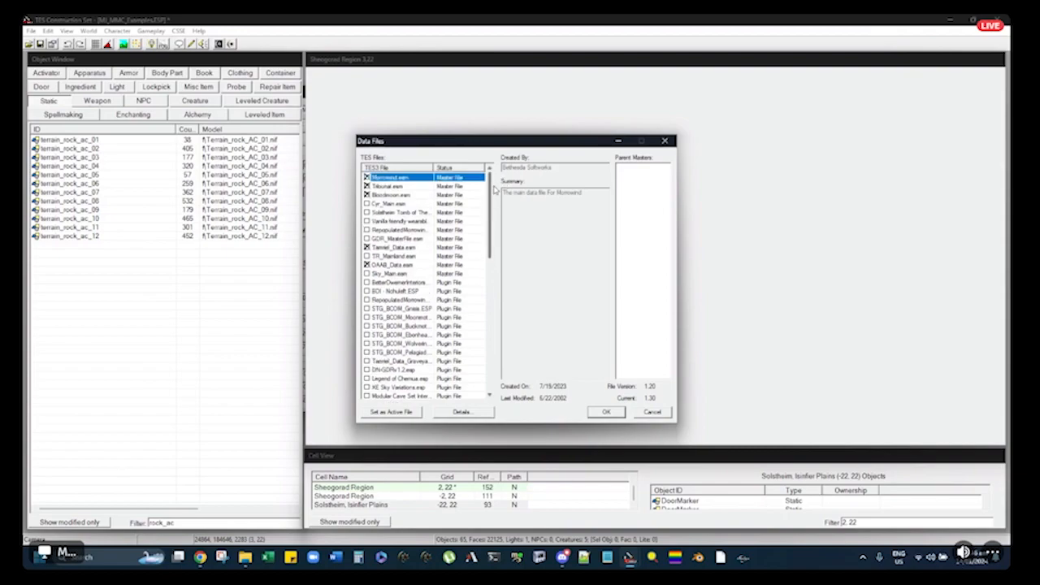
scroll(428, 279, "down", 6)
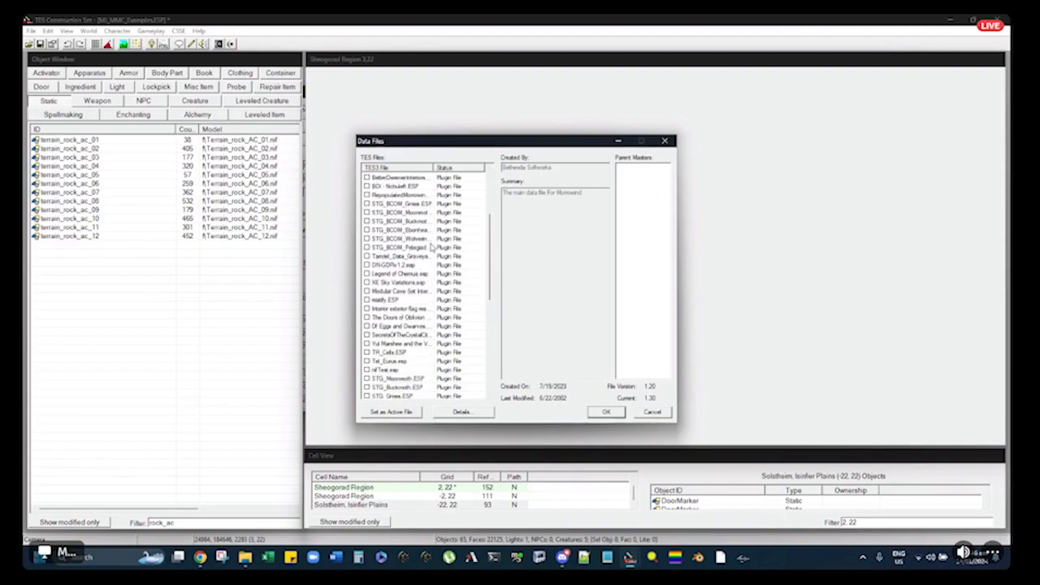
scroll(429, 279, "down", 6)
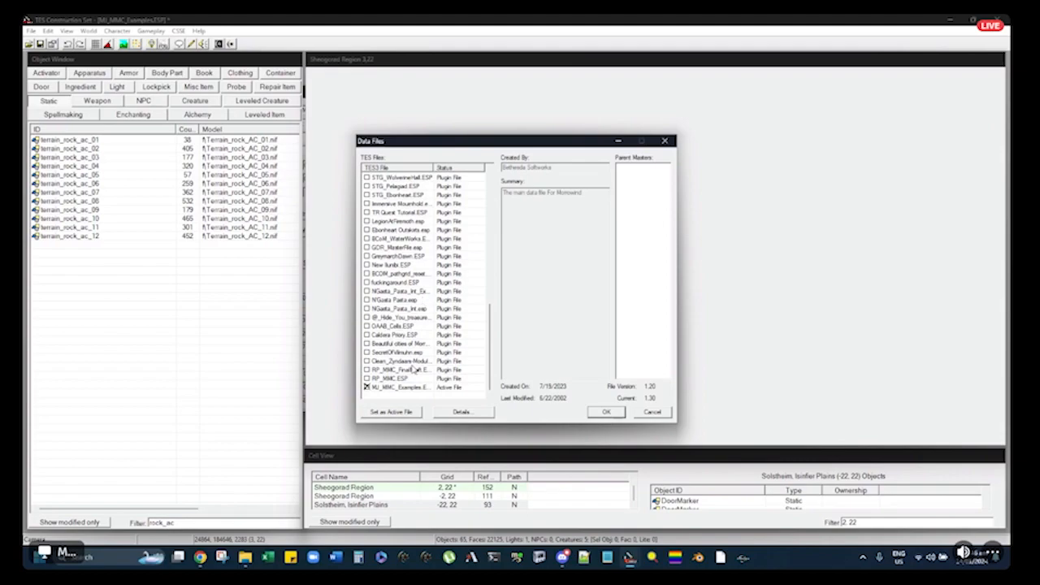
left_click(402, 387)
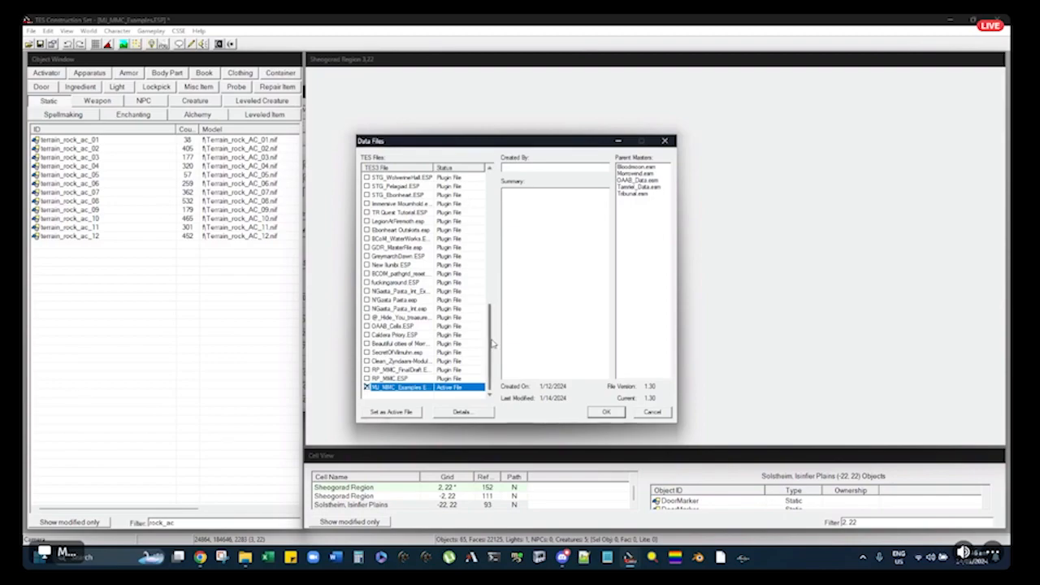
left_click_drag(490, 346, 472, 322)
scroll(443, 354, "down", 2)
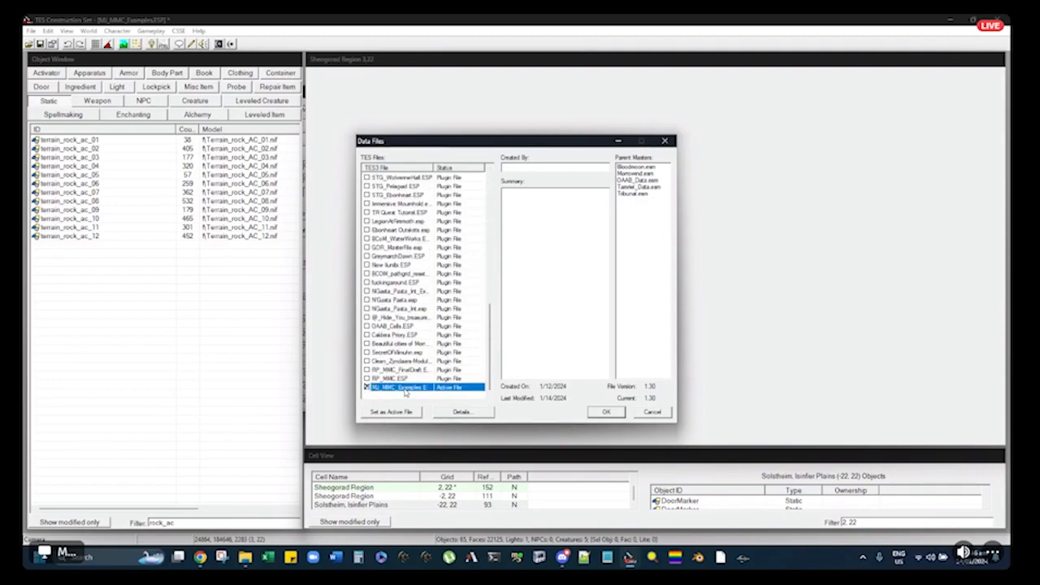
left_click(463, 412)
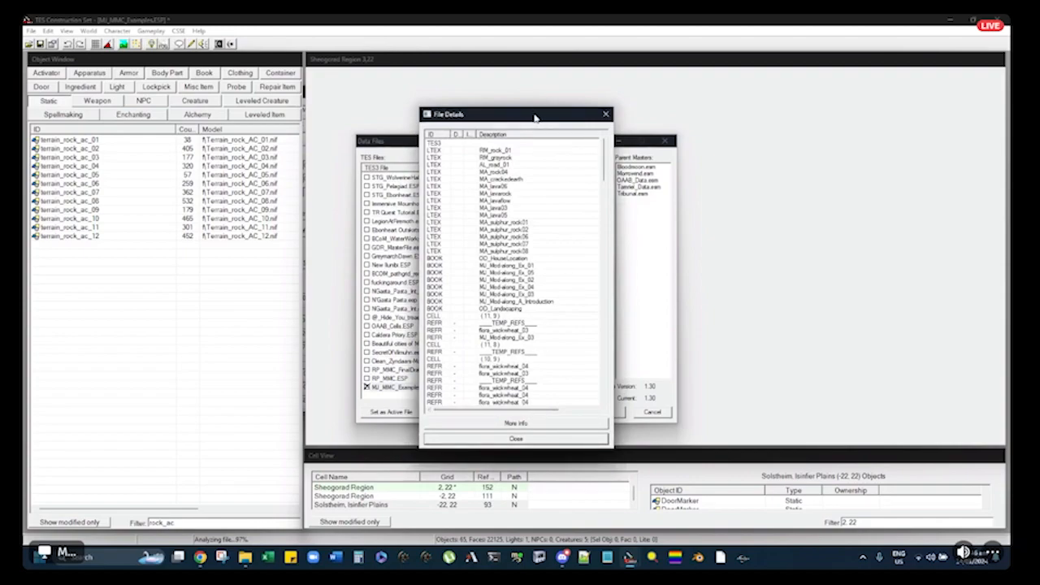
Widen the File Details window on both sides and sort the plugin's records by ID
left_click_drag(419, 309, 330, 319)
left_click_drag(615, 305, 692, 307)
scroll(351, 195, "down", 1)
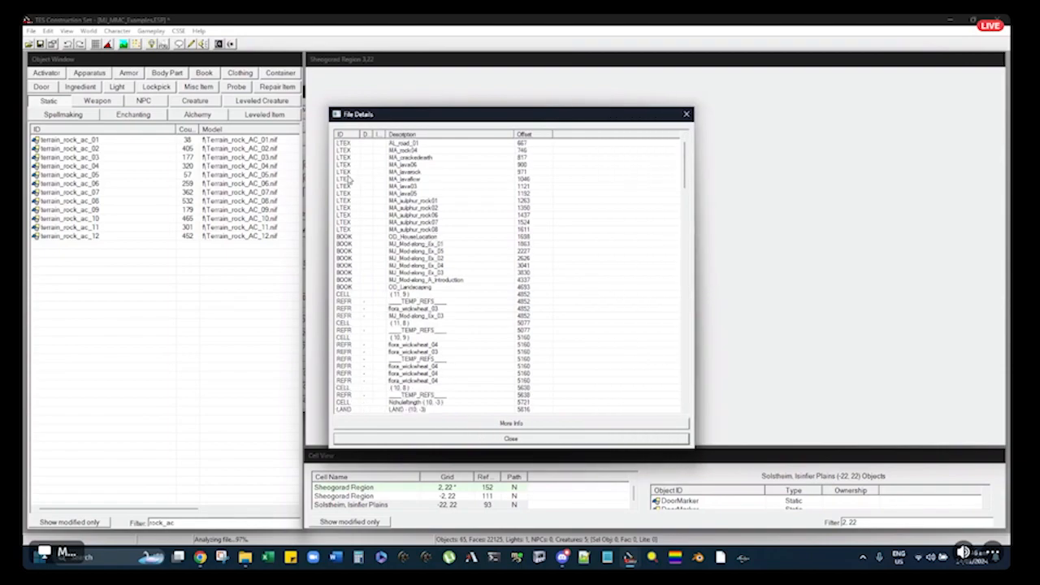
left_click(341, 135)
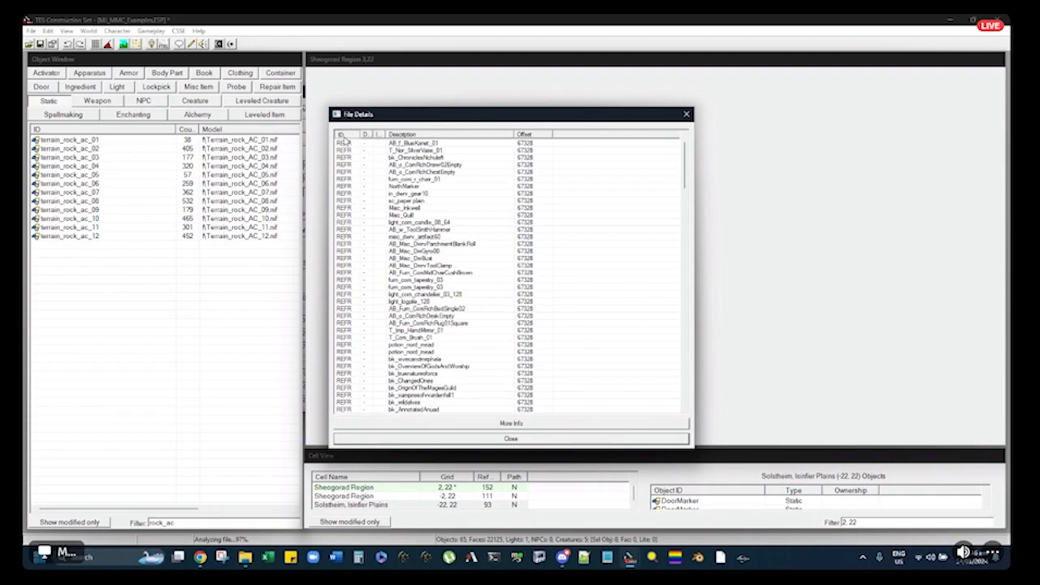
left_click(344, 135)
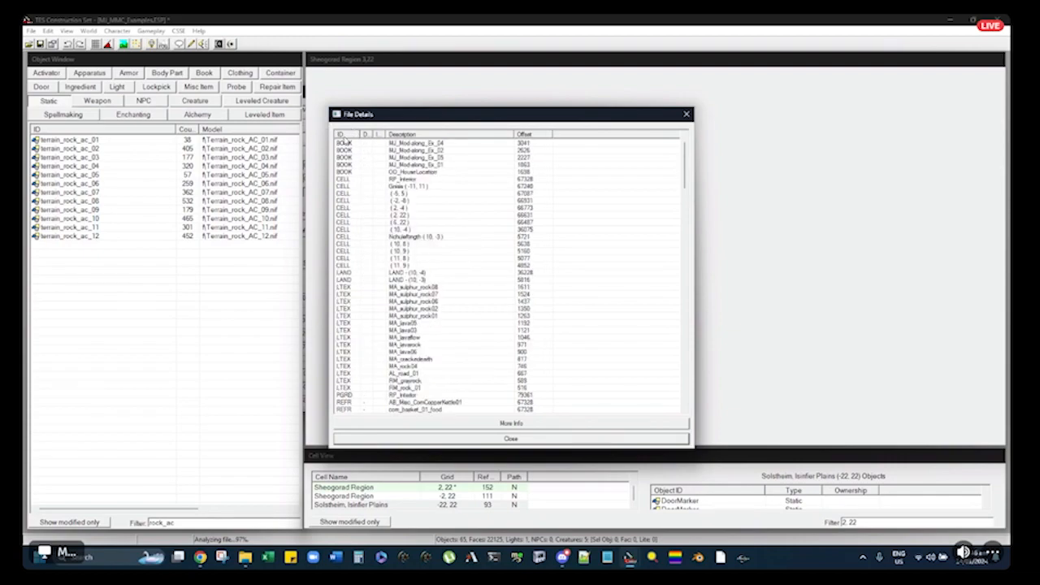
Examine the LAND records for cells (10, -4) and (10, -3) and the records listed around them
left_click(343, 272)
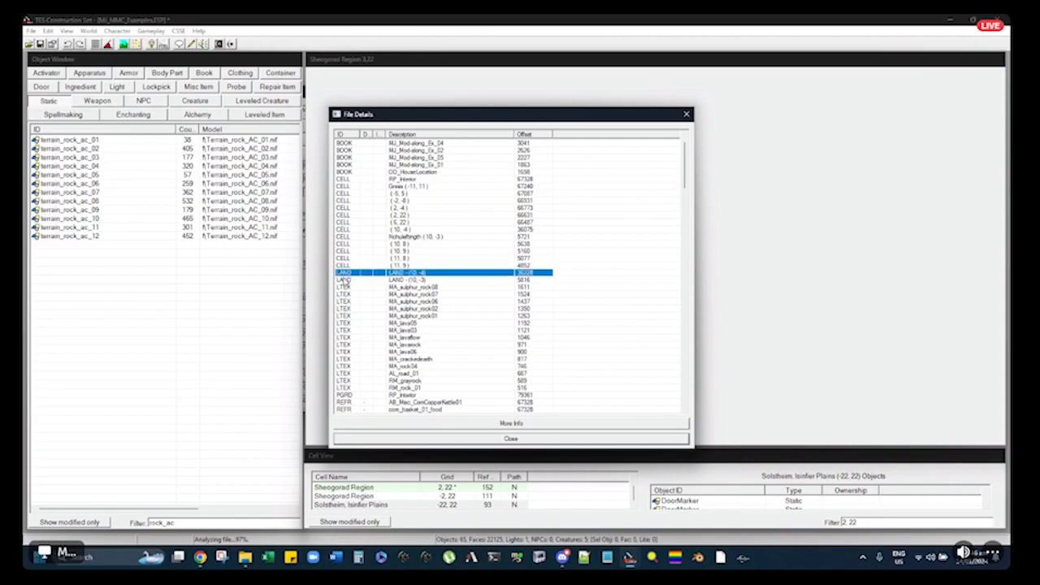
left_click(344, 279)
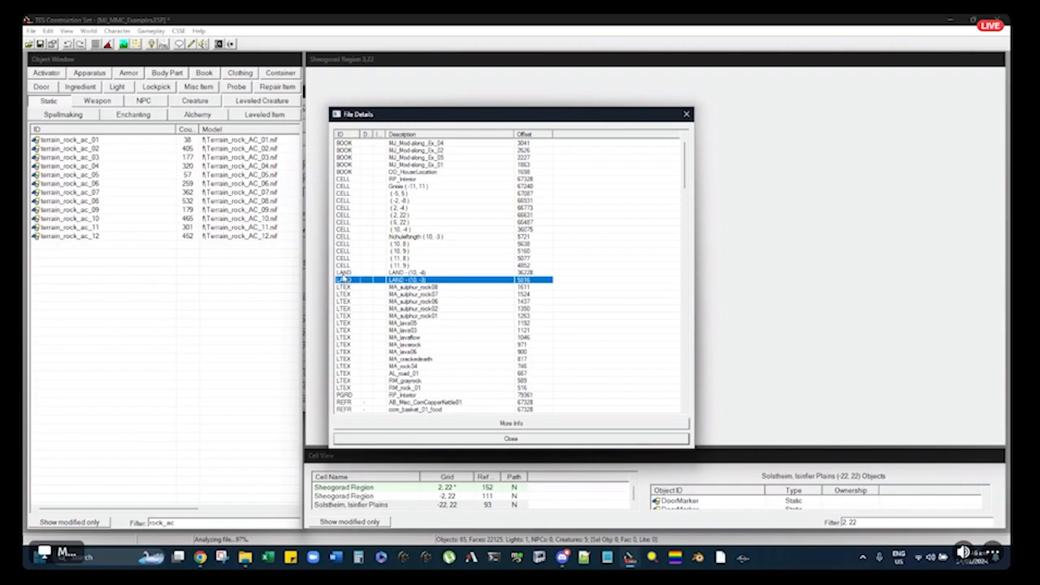
left_click(343, 273)
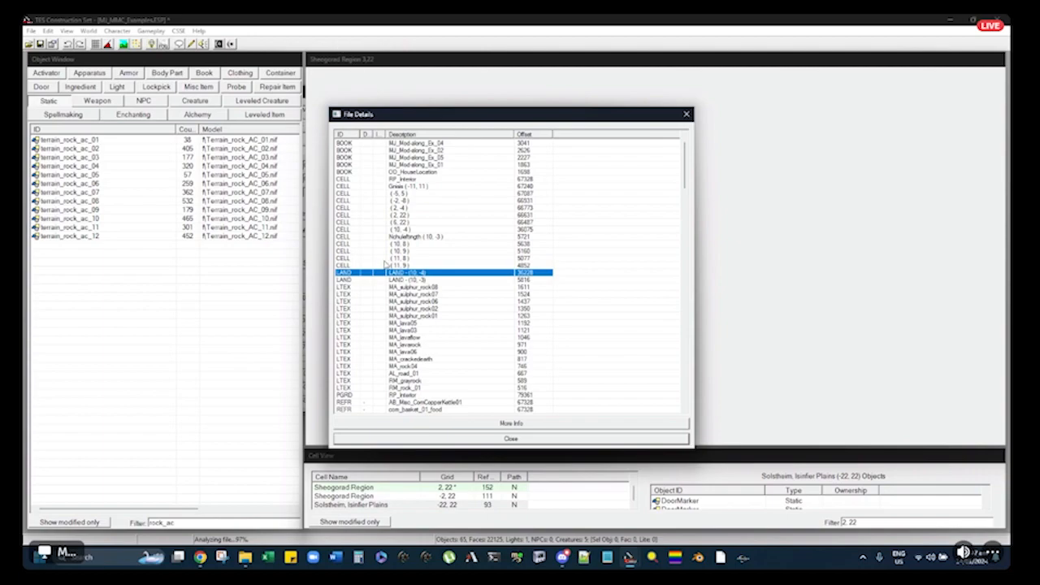
scroll(371, 270, "up", 1)
scroll(371, 270, "up", 1)
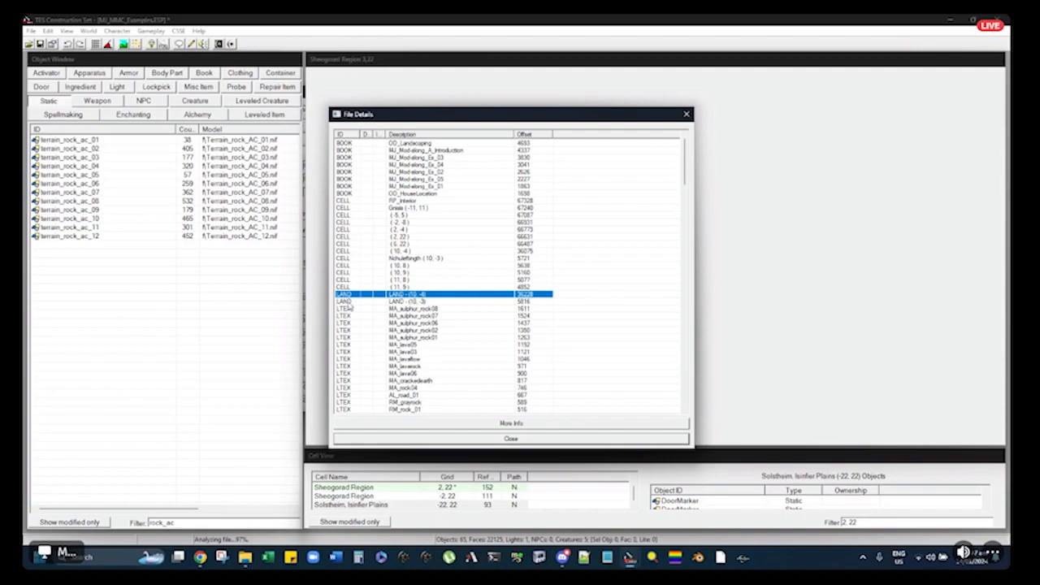
scroll(351, 312, "down", 3)
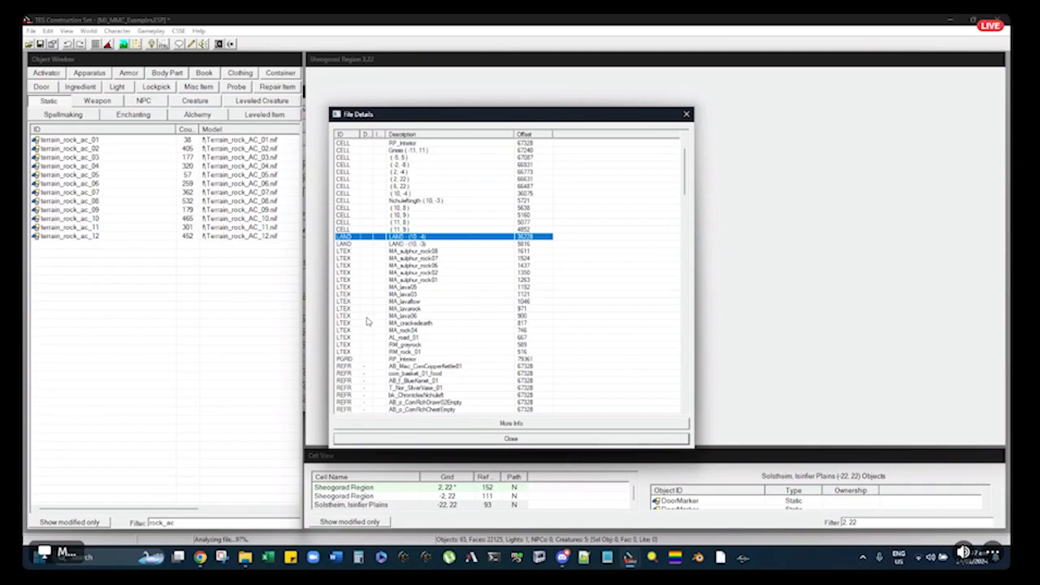
Close the file details and the data file list, and save the MJ_MMC_Examples plugin
left_click(533, 438)
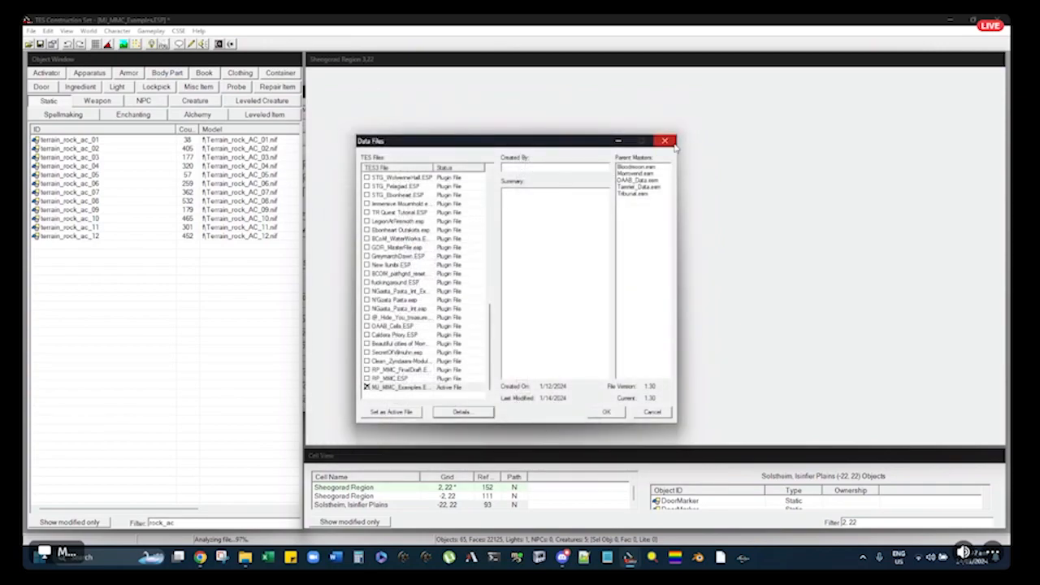
left_click(673, 144)
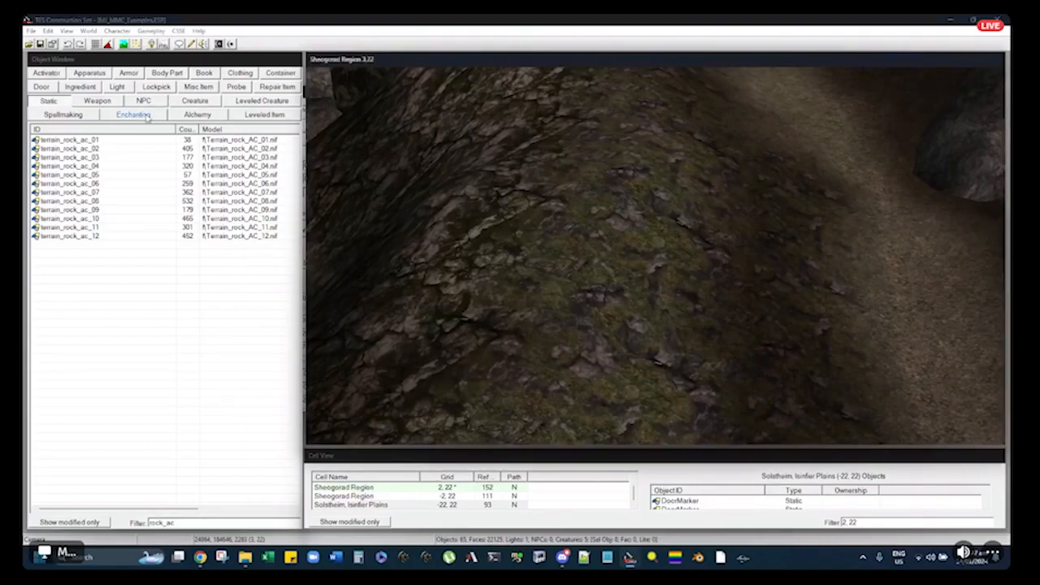
Reopen the data file list and show the details of MJ_MMC_Examples.ESP again
left_click(30, 45)
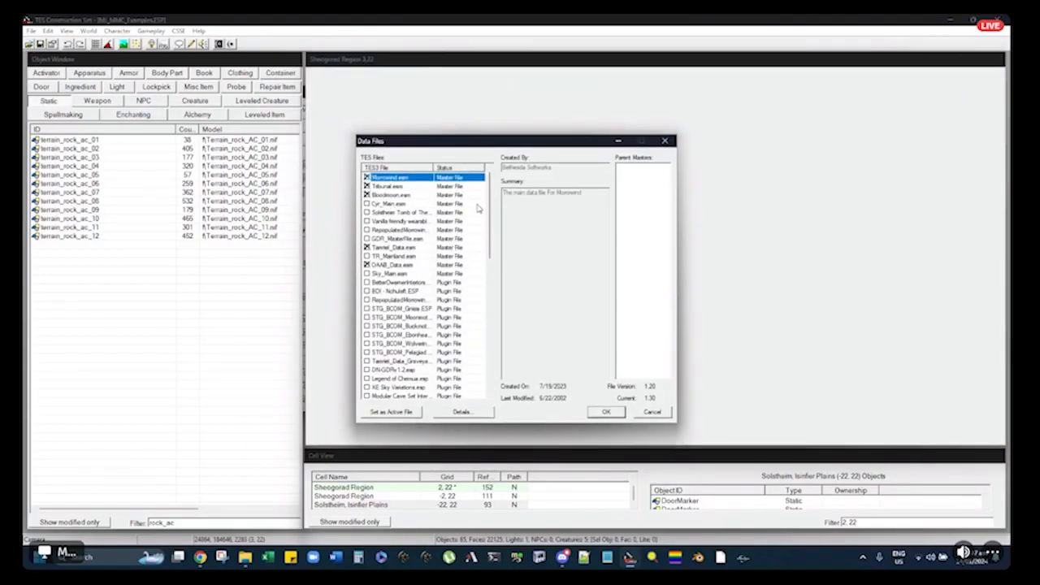
scroll(479, 209, "down", 1)
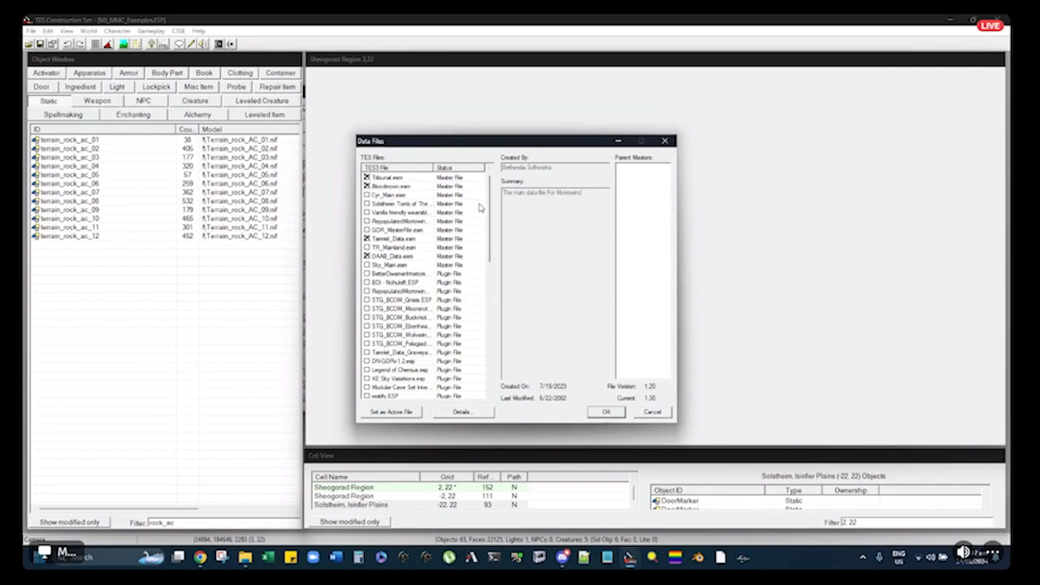
left_click_drag(490, 213, 490, 350)
left_click(424, 388)
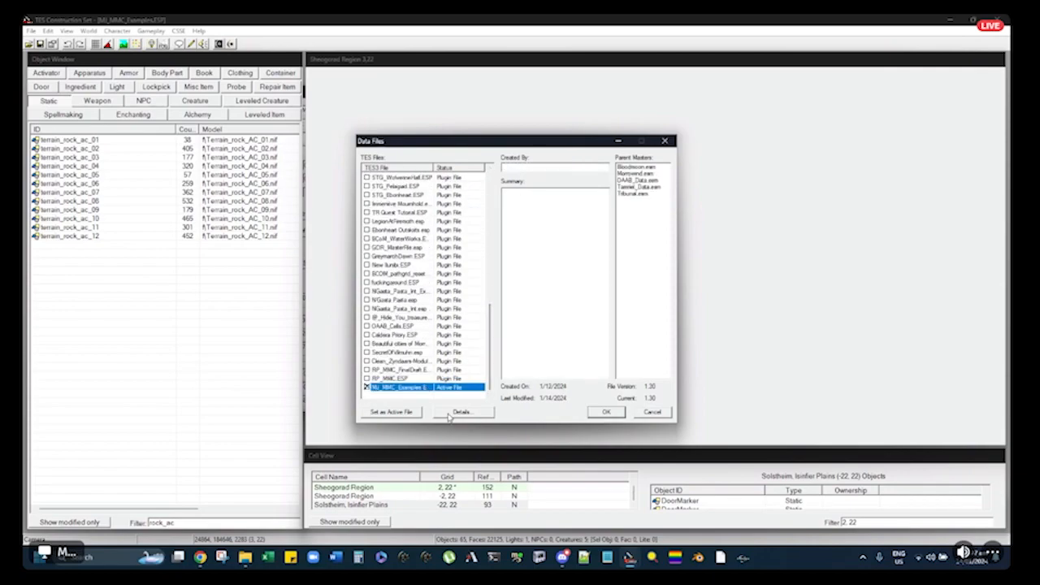
left_click(450, 413)
Sort the plugin's records by ID and check the LAND records for cells (2, 22) and (3, 22)
mouse_move(604, 156)
left_mouse_down()
mouse_move(604, 302)
mouse_move(605, 175)
left_mouse_up()
left_click(443, 137)
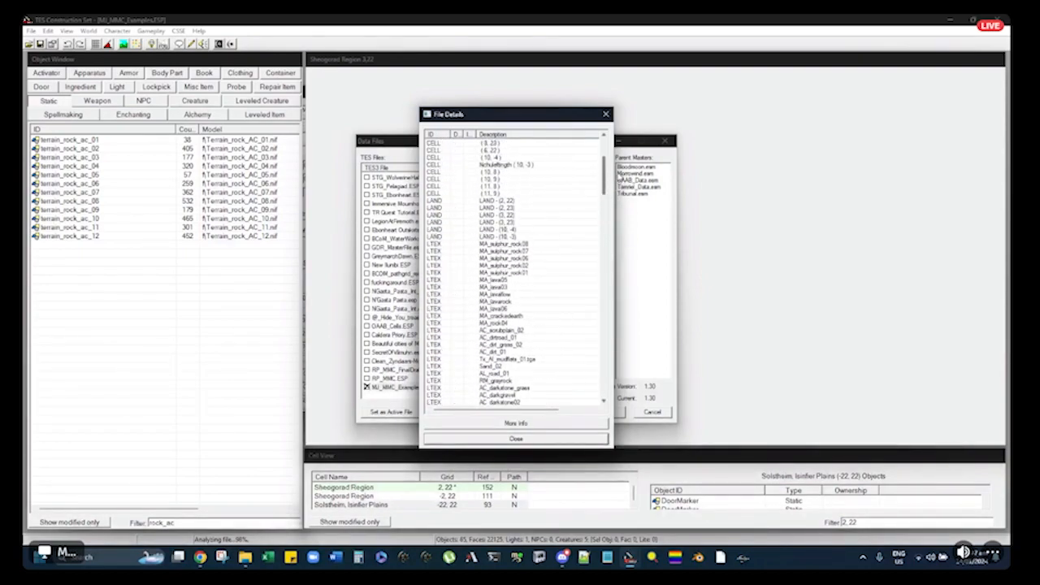
left_click(463, 201)
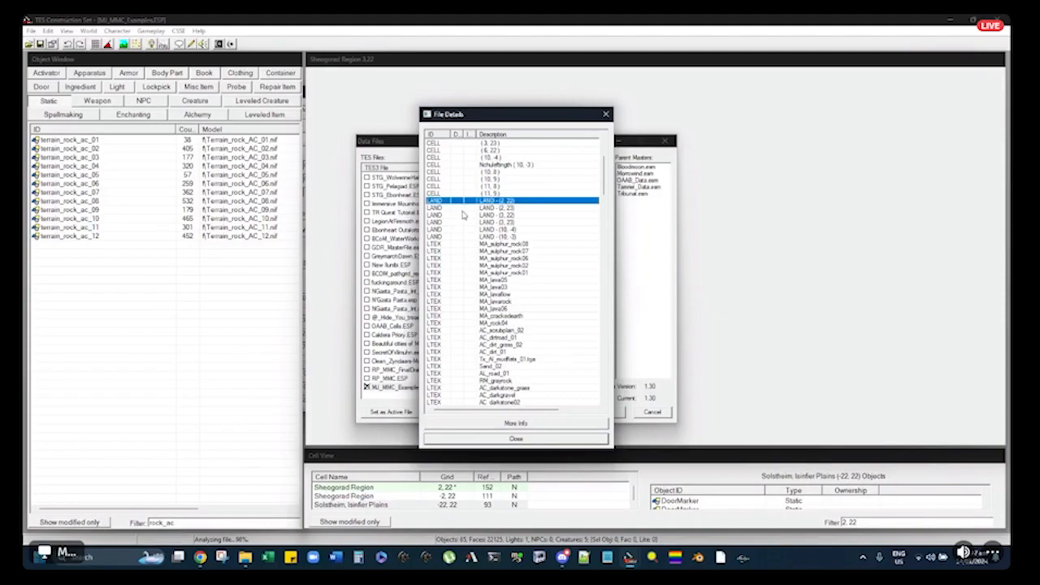
left_click(449, 215)
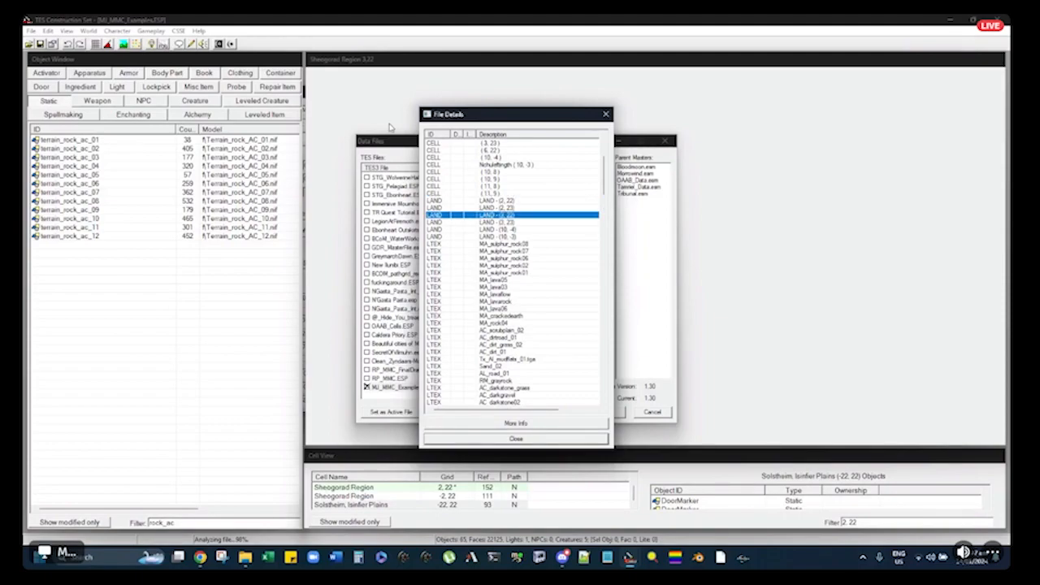
Compare the neighbouring LAND records and mark the one for cell (3, 23) as ignored
left_click(469, 223)
left_click(483, 230)
left_click(479, 223)
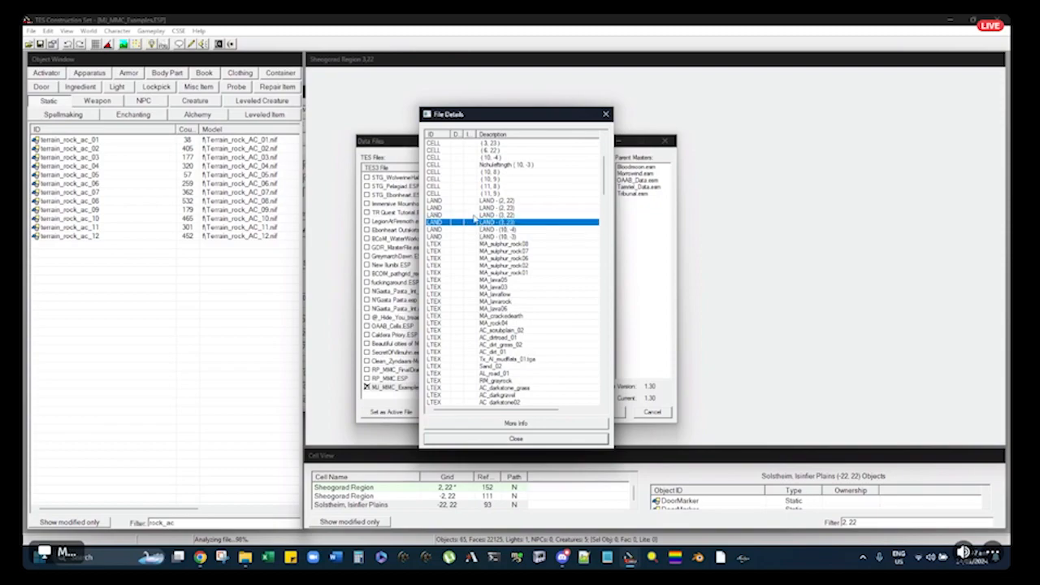
left_click(475, 215)
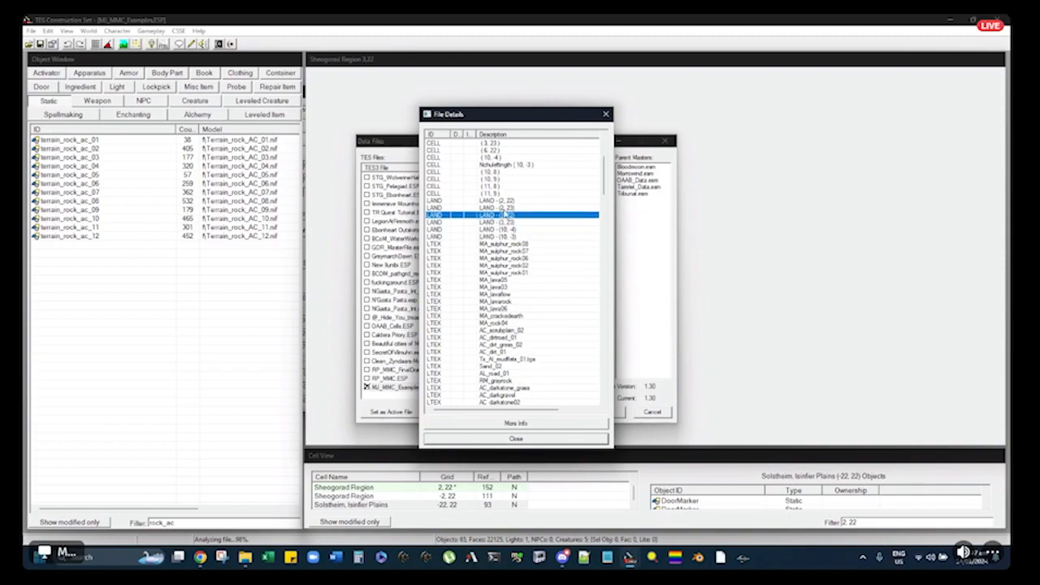
left_click(496, 208)
left_click(494, 201)
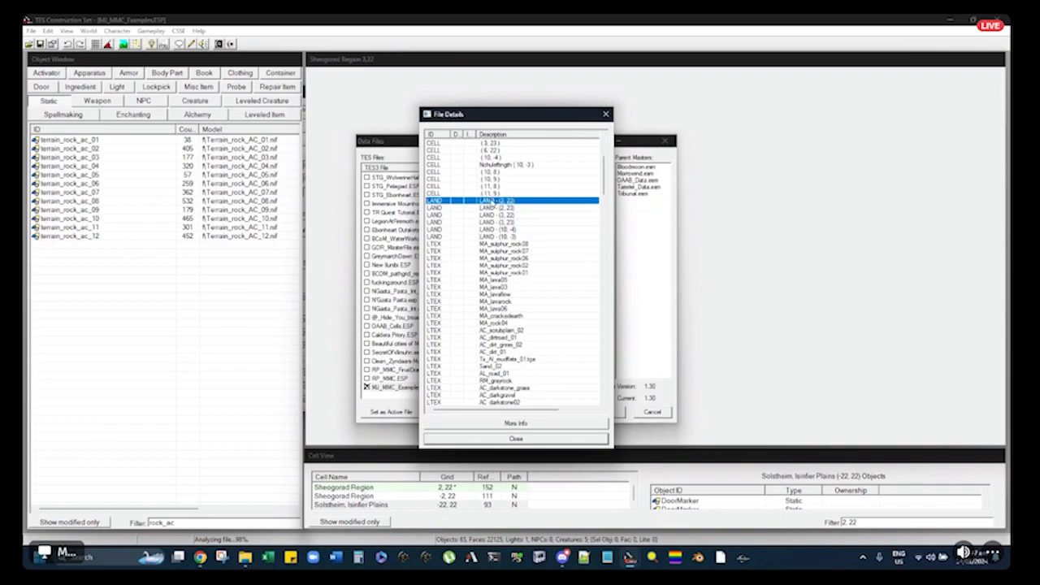
left_click(491, 221)
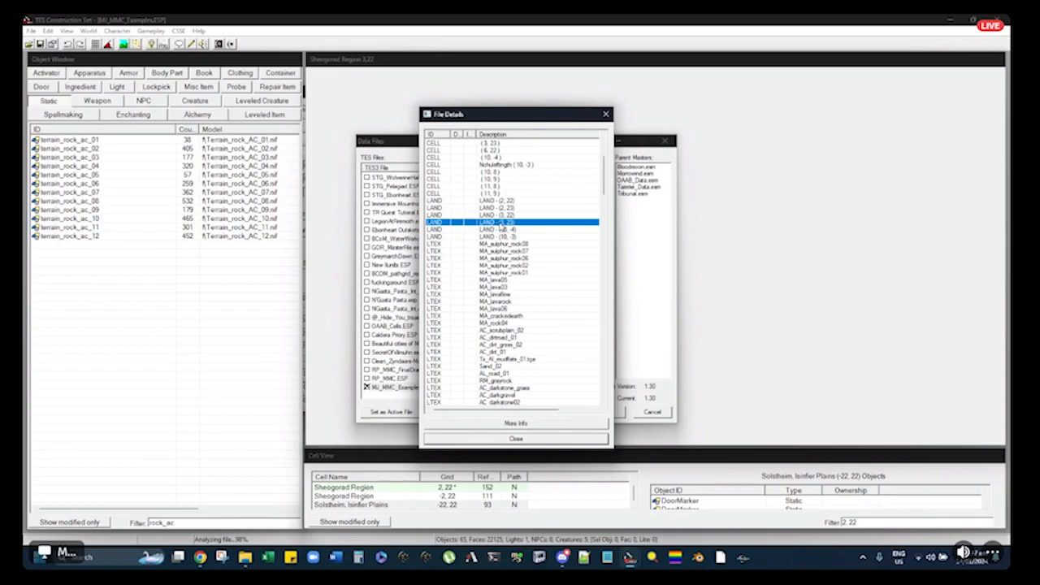
key("Delete")
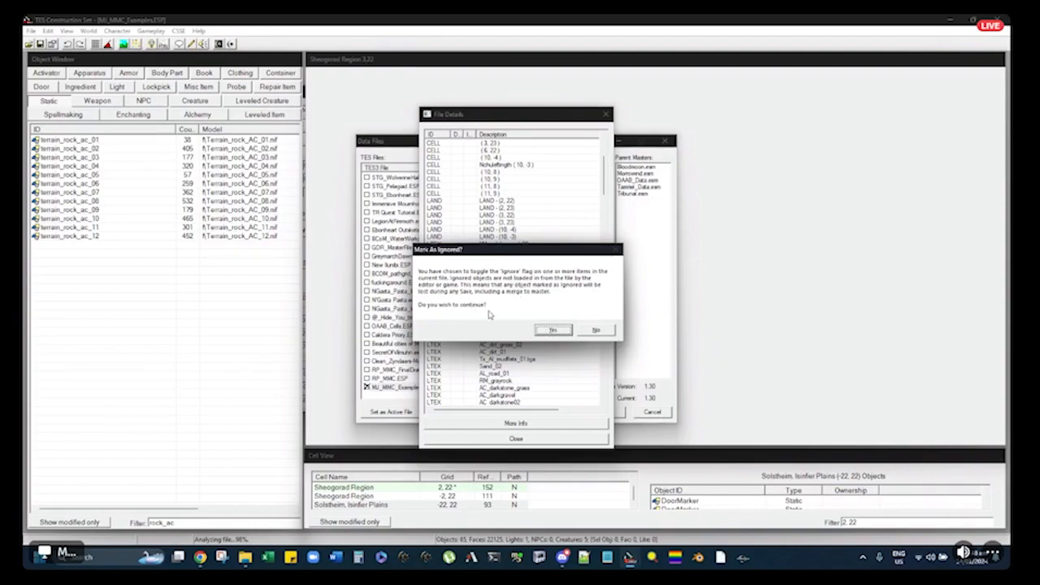
left_click(552, 329)
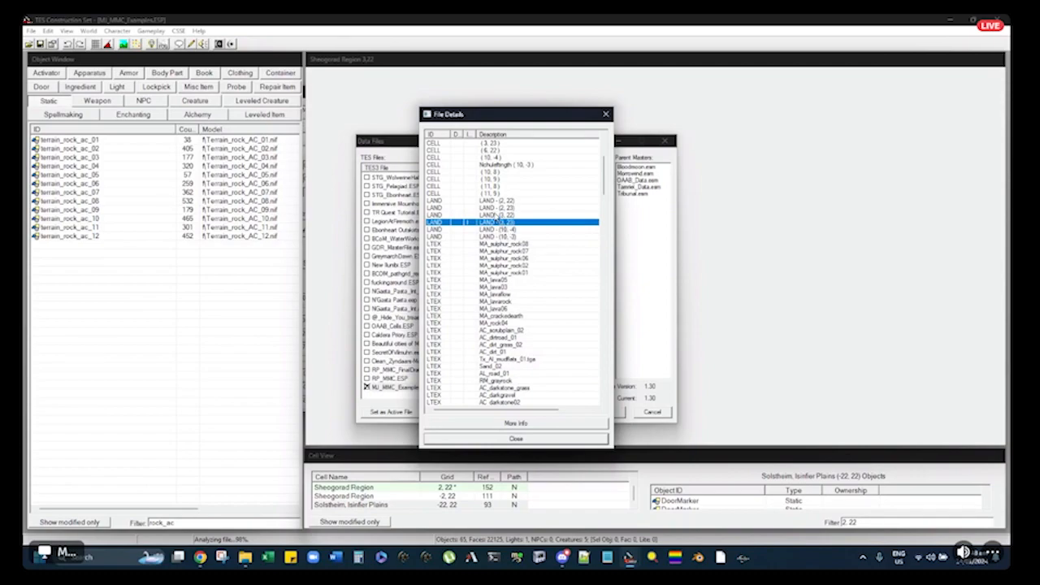
Mark the LAND records for cells (2, 23) and (2, 22) as ignored
left_click(494, 208)
left_click(492, 202)
left_click(492, 207)
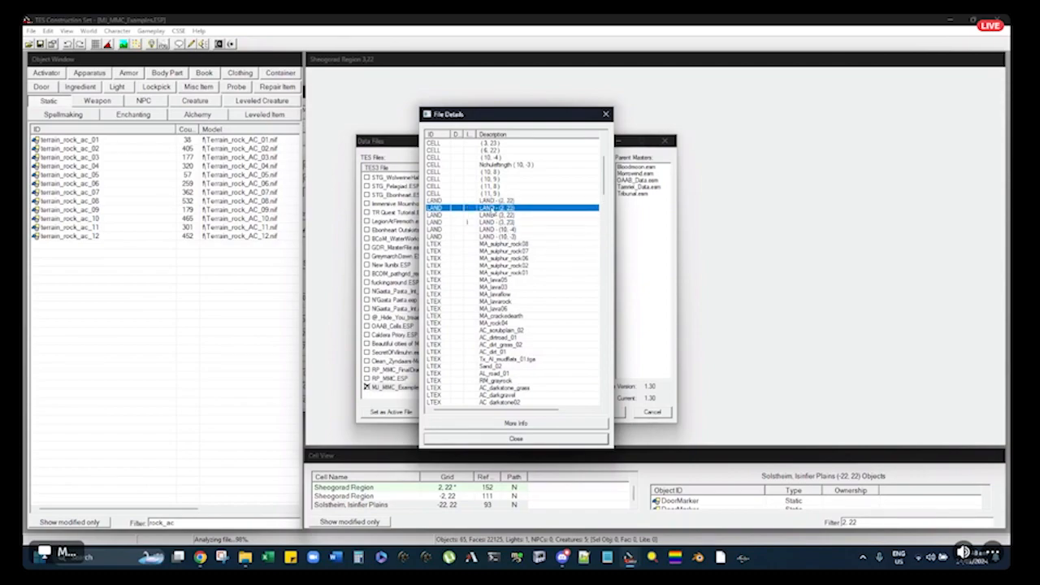
double_click(493, 208)
left_click(546, 328)
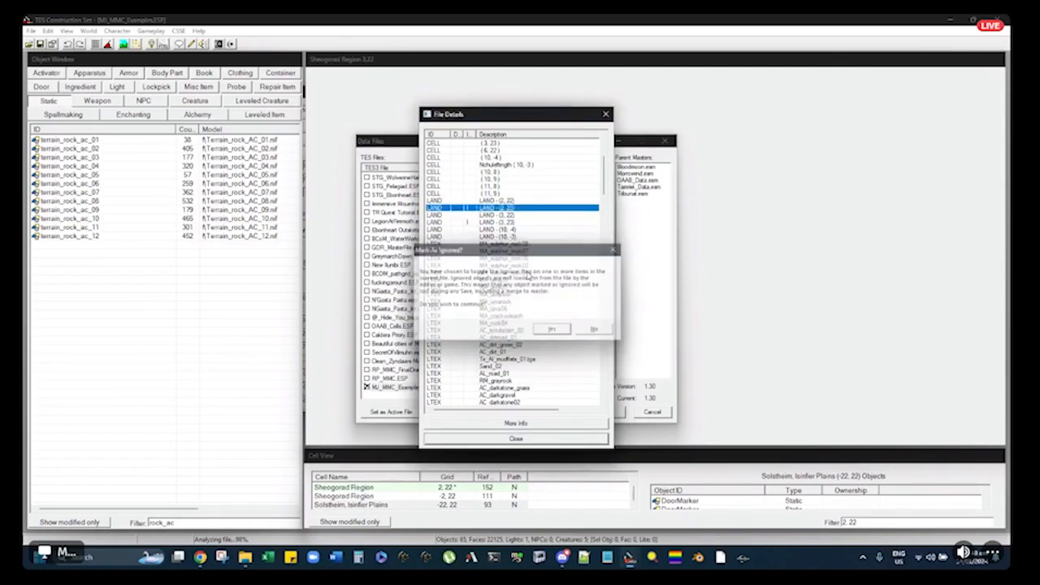
left_click(490, 201)
double_click(490, 201)
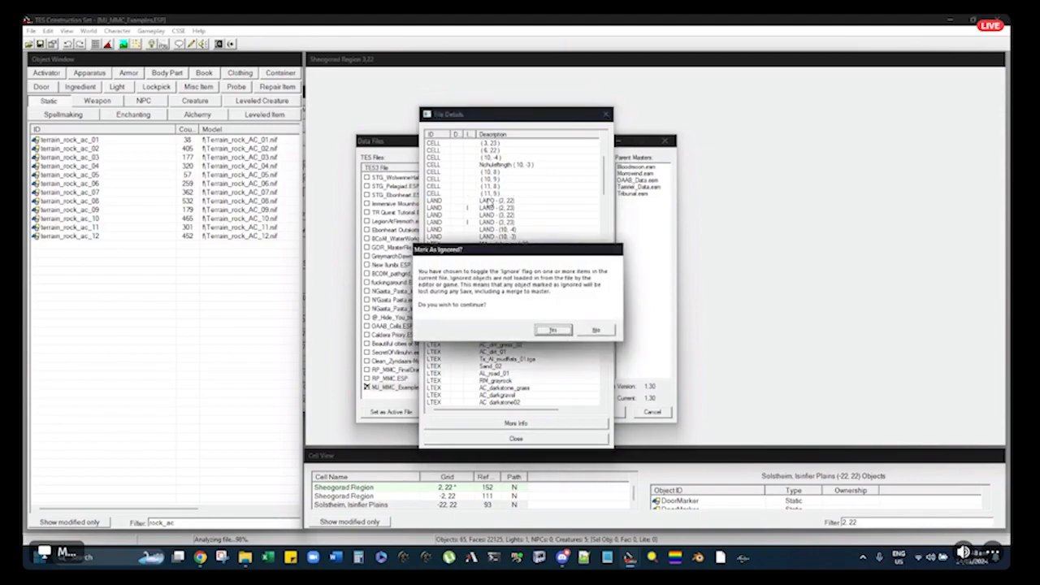
left_click(547, 327)
Mark the LAND records for cells (3, 22), (10, -4) and (10, -3) as ignored, keeping (3, 23) flagged too
left_click(484, 214)
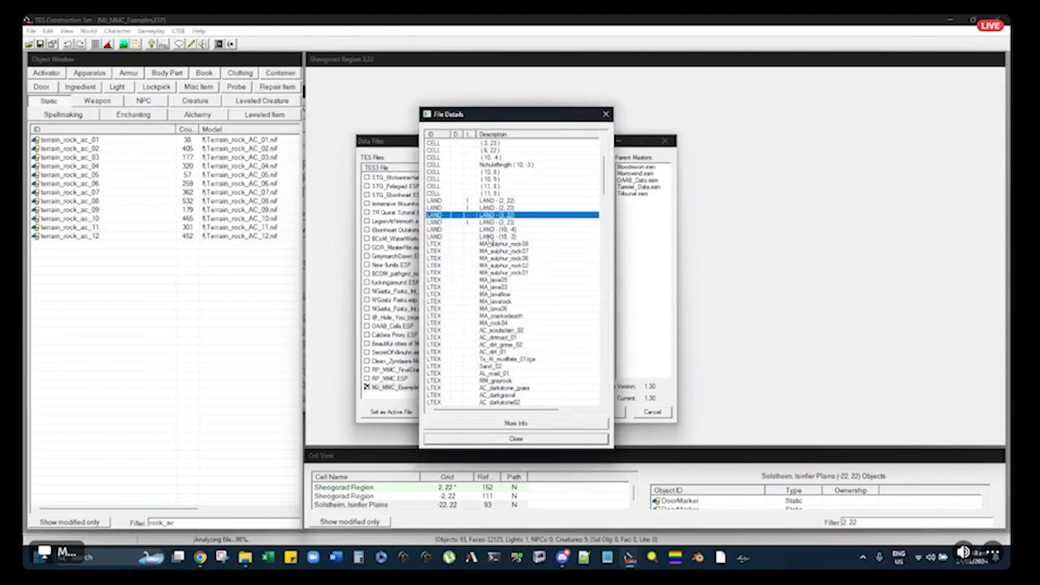
left_click(490, 237, "shift")
double_click(490, 235)
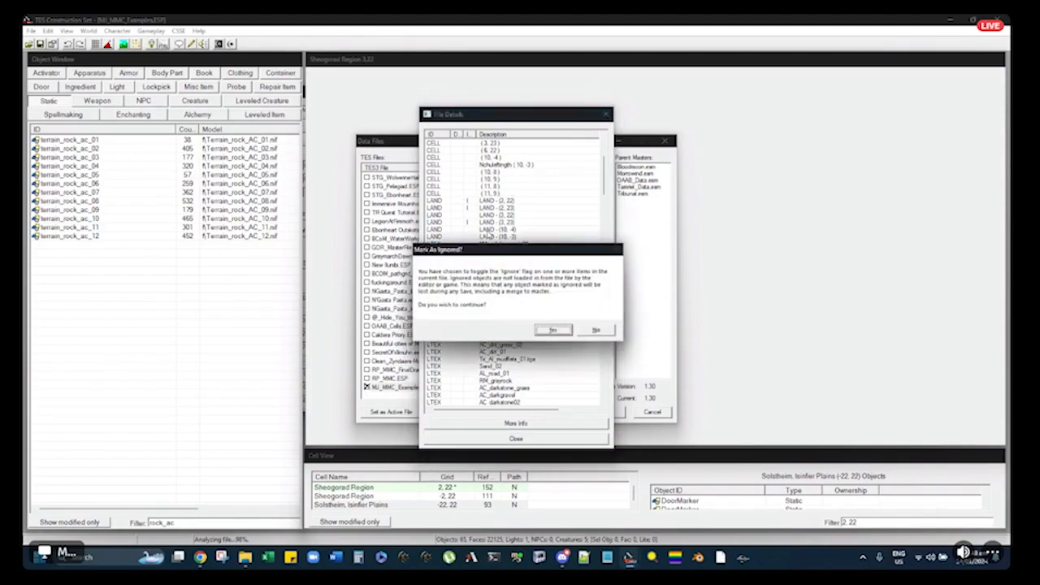
left_click(547, 327)
left_click(492, 231)
double_click(492, 222)
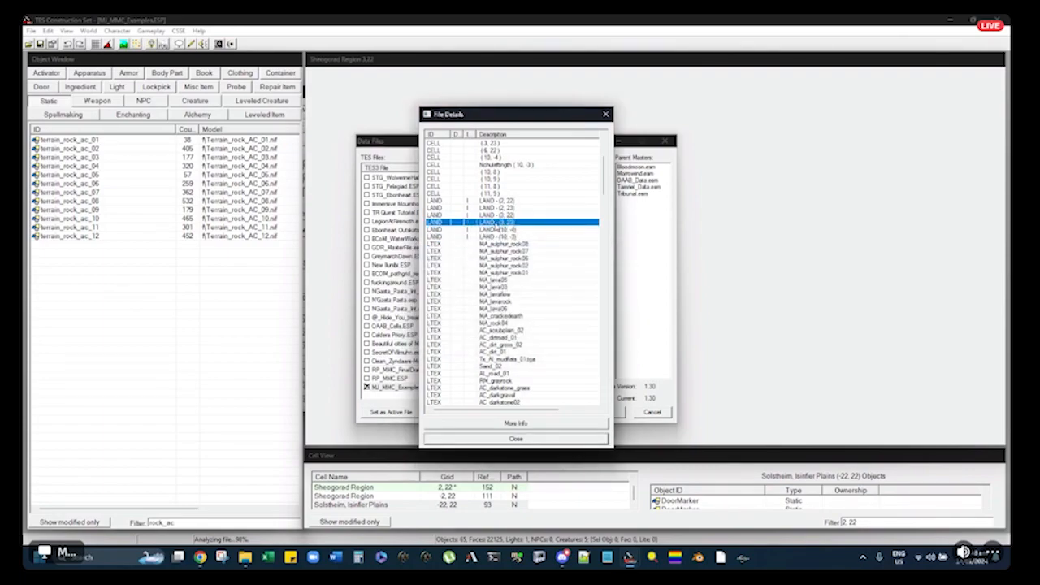
left_click(552, 329)
Review the CELL, LAND and LTEX records in the file details to check which ones carry the ignore flag
scroll(511, 281, "up", 2)
scroll(512, 281, "up", 1)
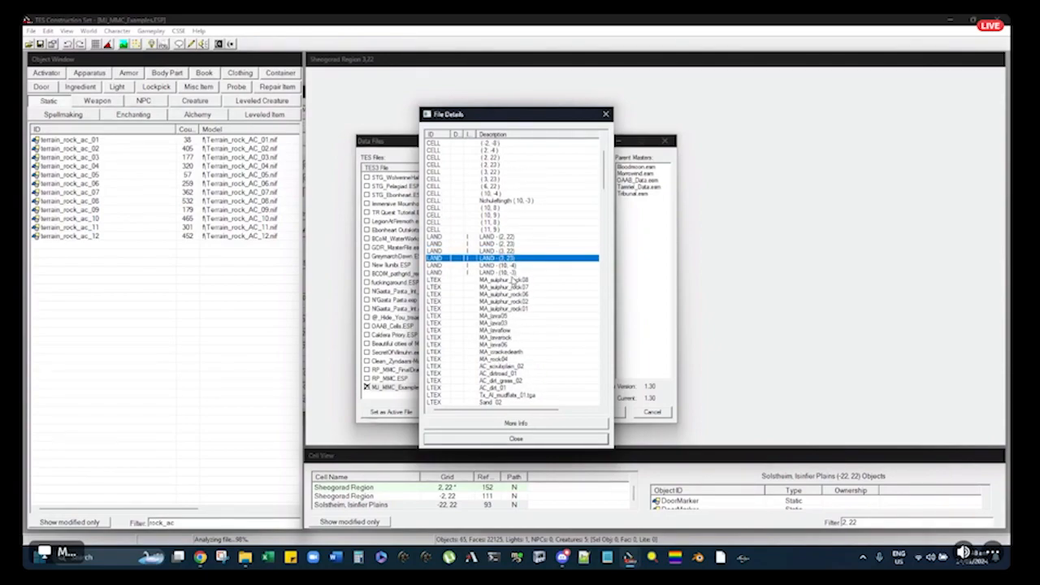
scroll(511, 280, "up", 3)
scroll(512, 280, "up", 1)
scroll(467, 314, "down", 4)
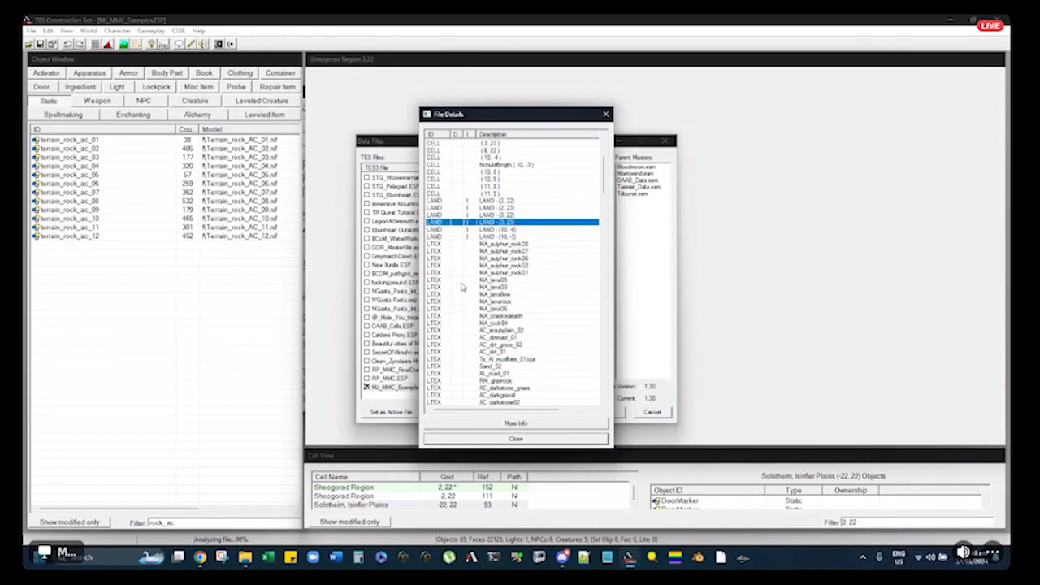
scroll(490, 289, "down", 3)
scroll(502, 244, "up", 2)
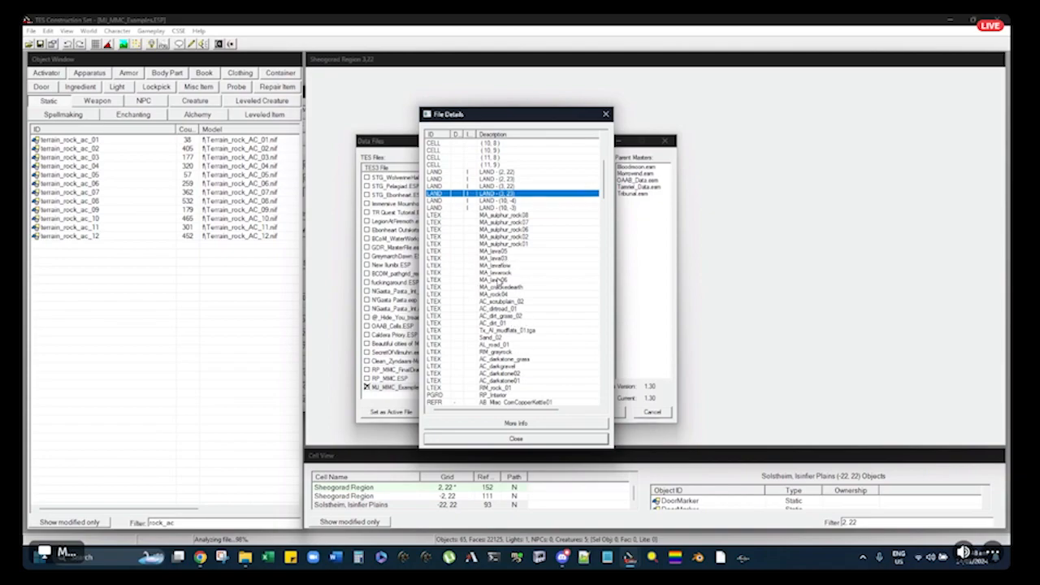
scroll(496, 281, "up", 2)
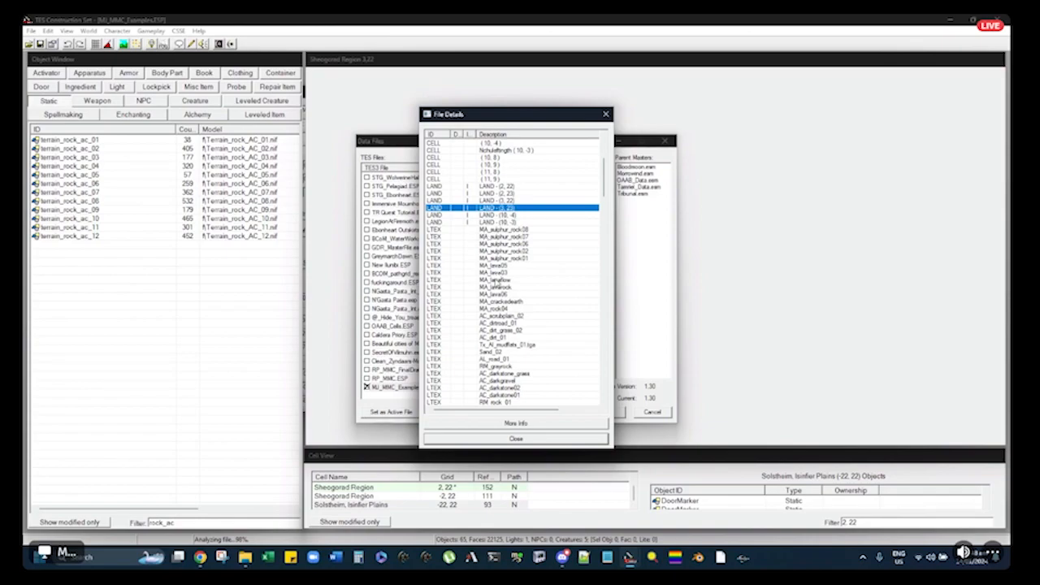
Examine the LTEX landscape texture records, such as the MA_sulphur_rock and MA_lava entries, listed below the LAND records
left_click(497, 236)
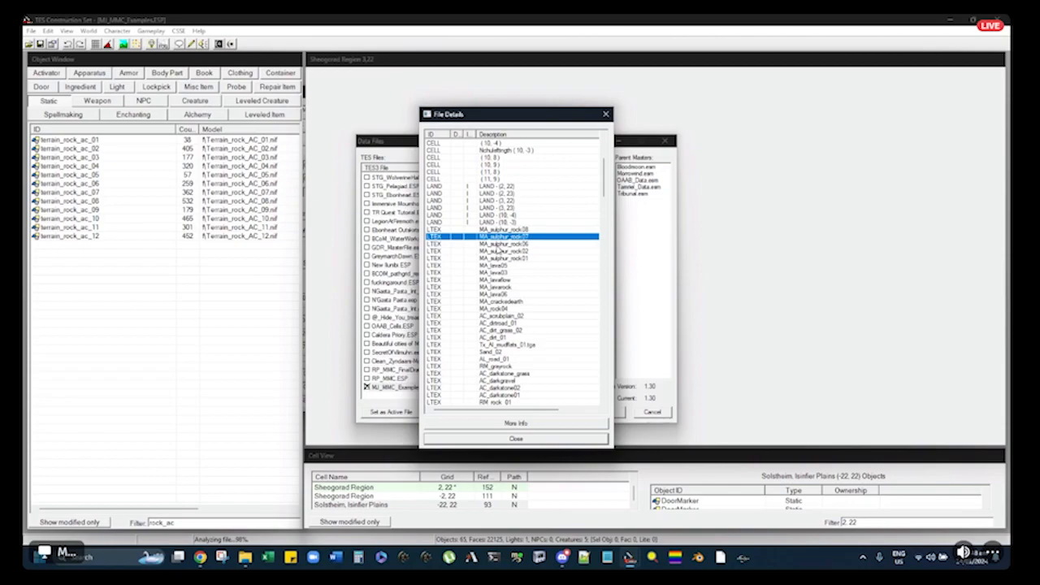
left_click(497, 250)
left_click(497, 258)
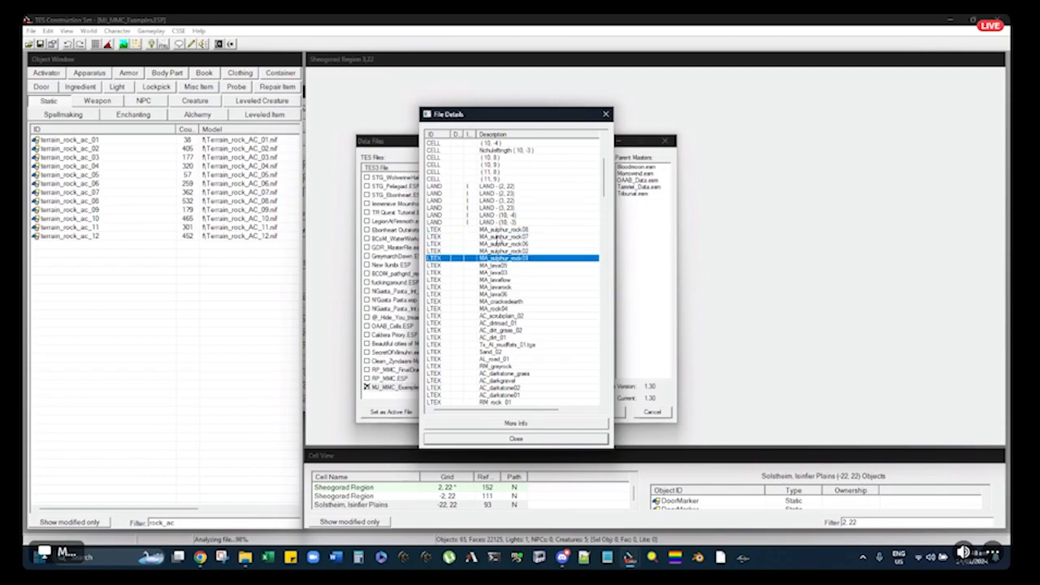
left_click(493, 250)
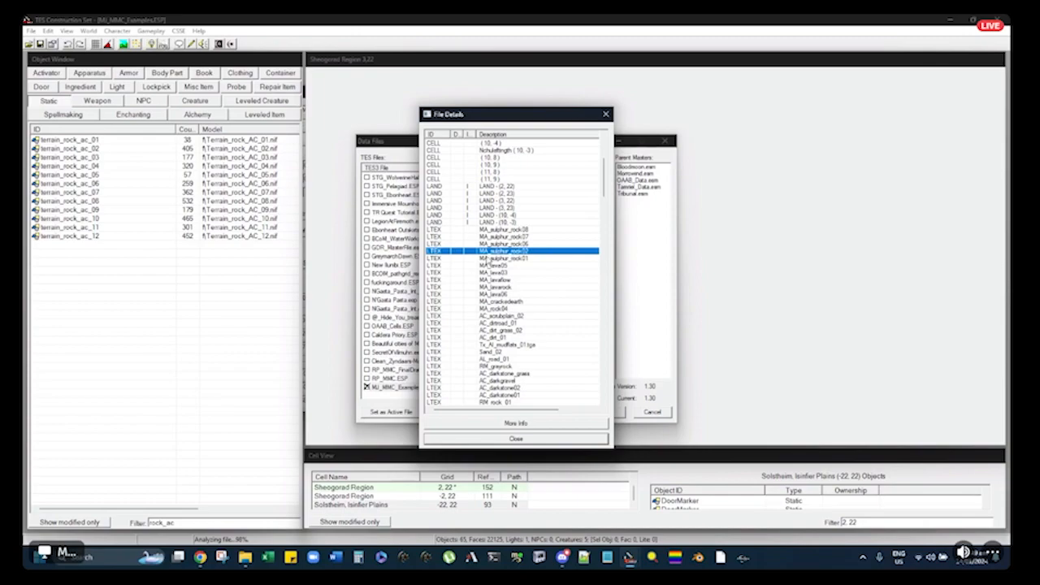
left_click(510, 279)
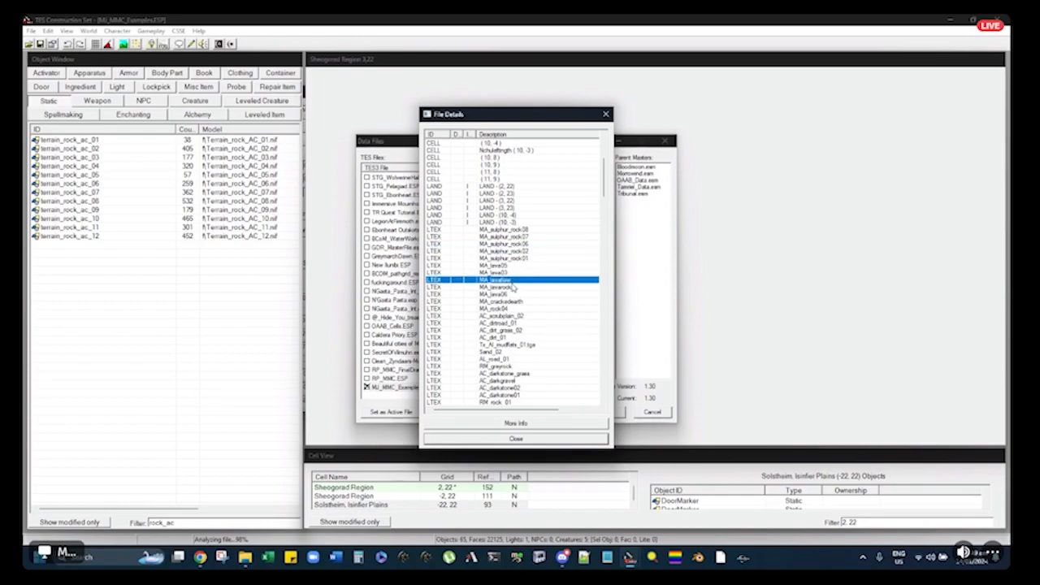
scroll(532, 244, "up", 1)
left_click(520, 230)
left_click(507, 237)
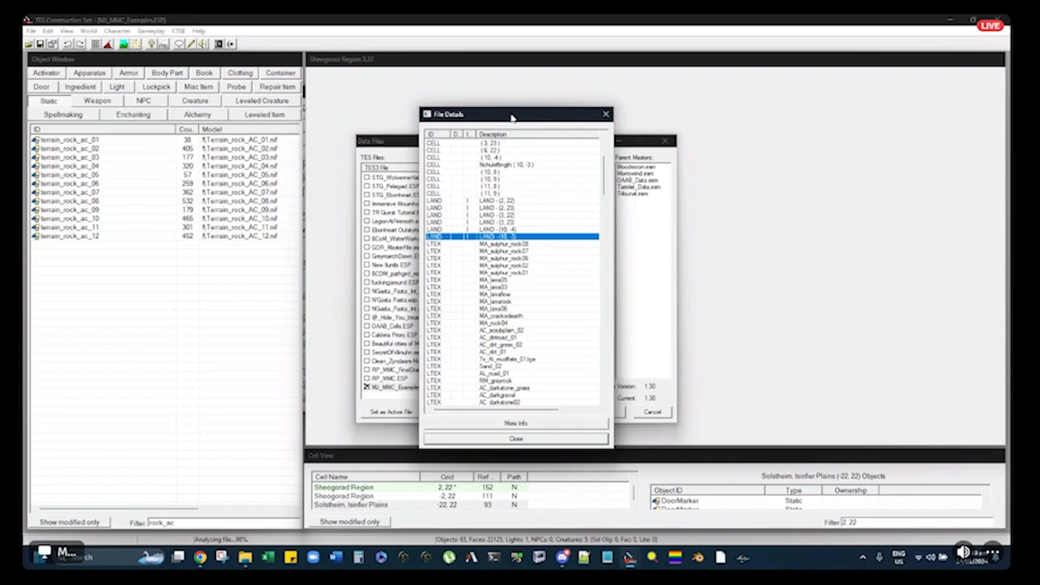
Widen the Ignored column in the file details, and reload MJ_MMC_Examples.ESP with the flagged LAND records ignored
scroll(524, 258, "up", 2)
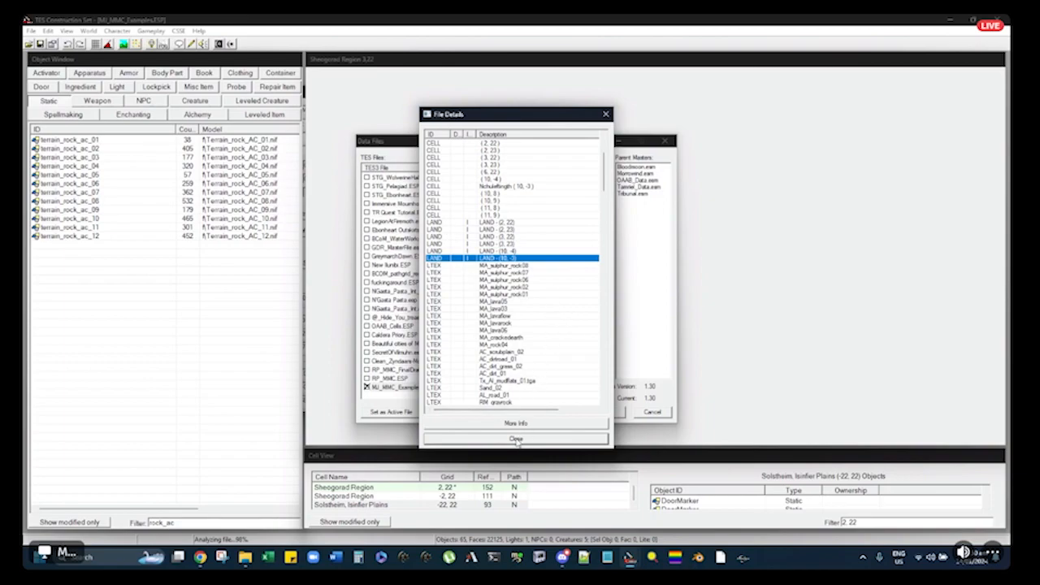
left_click(516, 440)
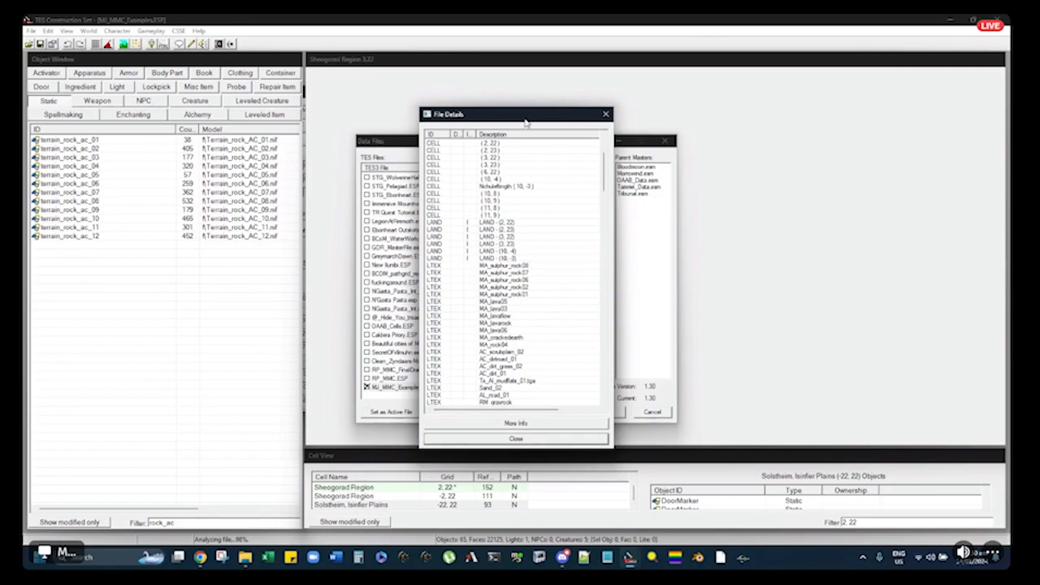
scroll(509, 220, "up", 1)
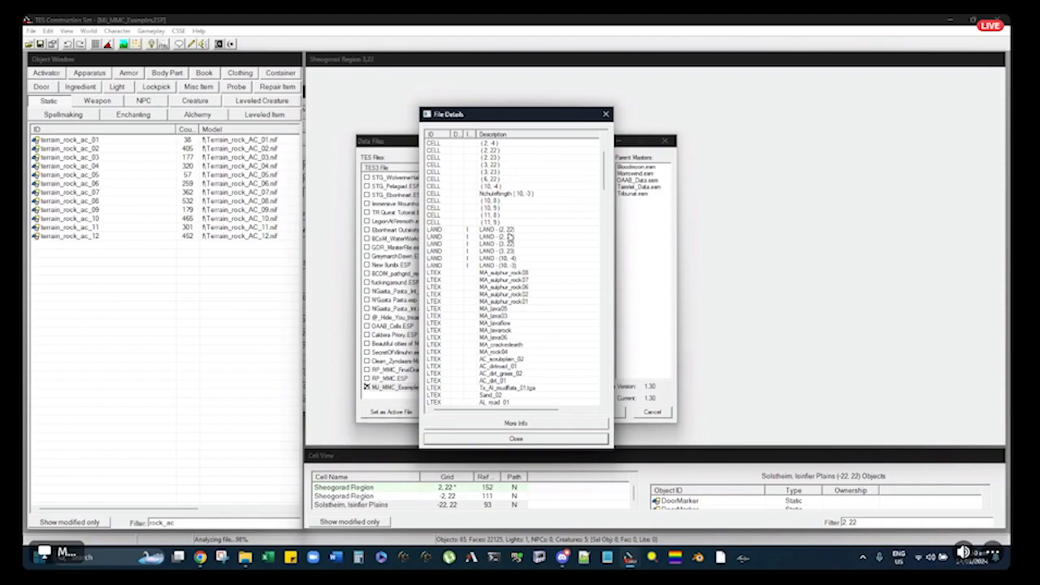
scroll(511, 236, "up", 1)
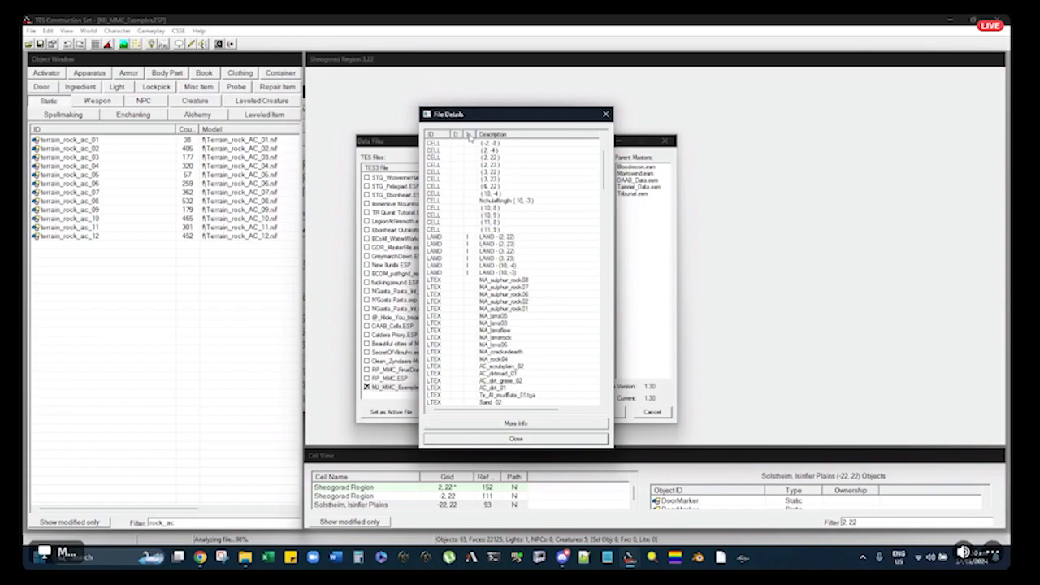
left_click_drag(475, 134, 493, 134)
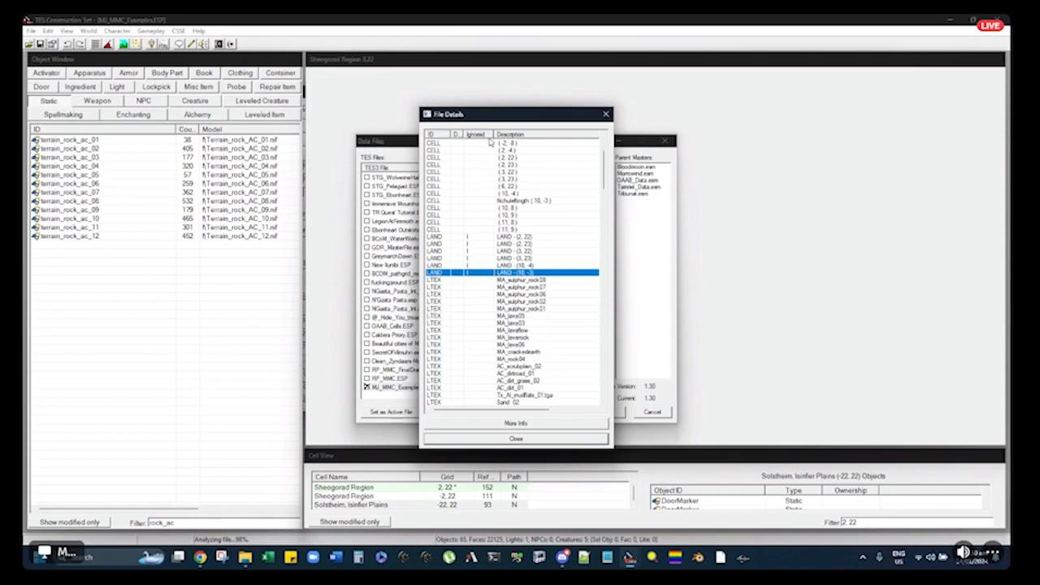
left_click(518, 443)
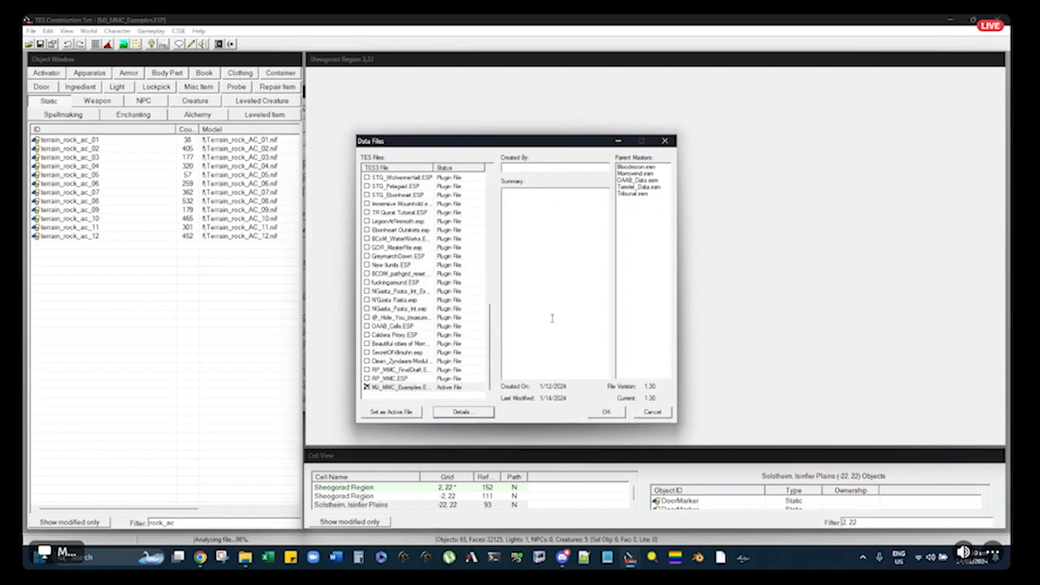
left_click(607, 413)
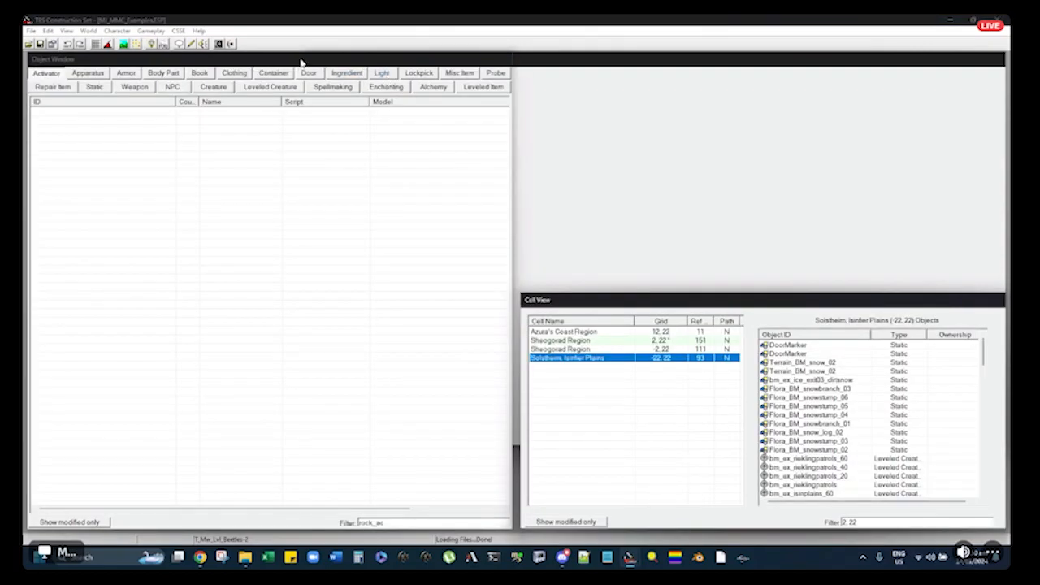
Narrow the Object Window and reduce the Cell View to a low strip beneath a large Render Window
left_click(303, 63)
left_click_drag(511, 238, 302, 286)
left_click(569, 302)
left_click_drag(513, 292, 297, 442)
Load the Sheogorad Region cell (2, 22) and inspect its landscape and rocks around the cell borders
left_click(351, 493)
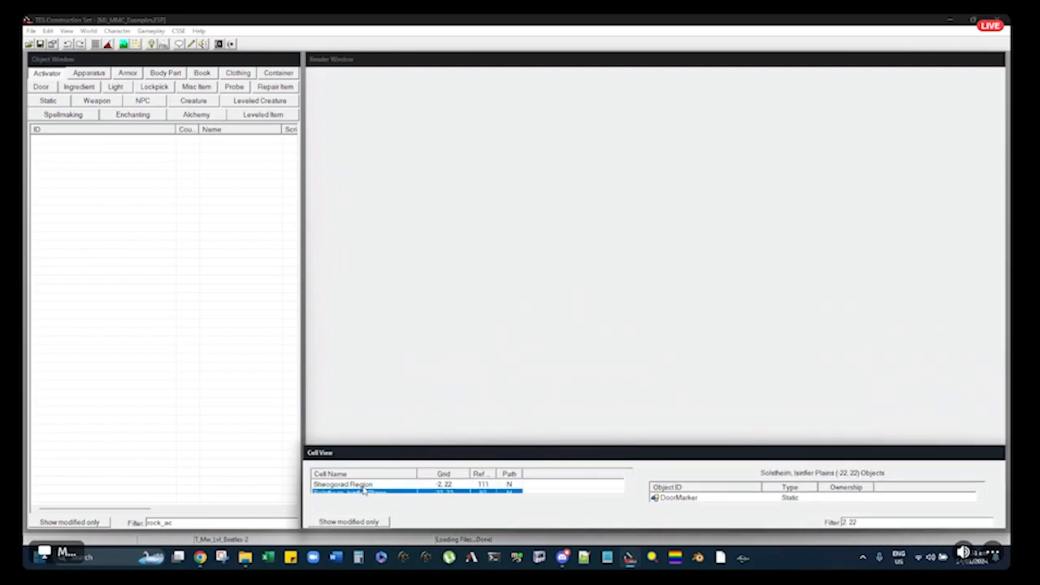
double_click(369, 484)
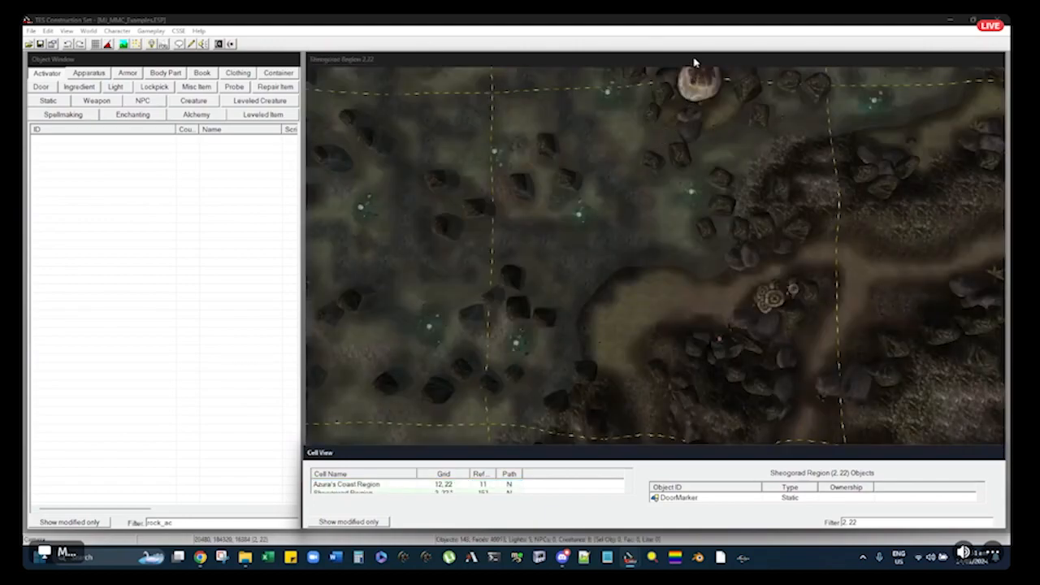
left_click(694, 62)
middle_click_drag(658, 186, 588, 235)
left_click(711, 244)
middle_click_drag(657, 266, 710, 221, "shift")
scroll(711, 221, "up", 3)
middle_click_drag(644, 139, 759, 201, "shift")
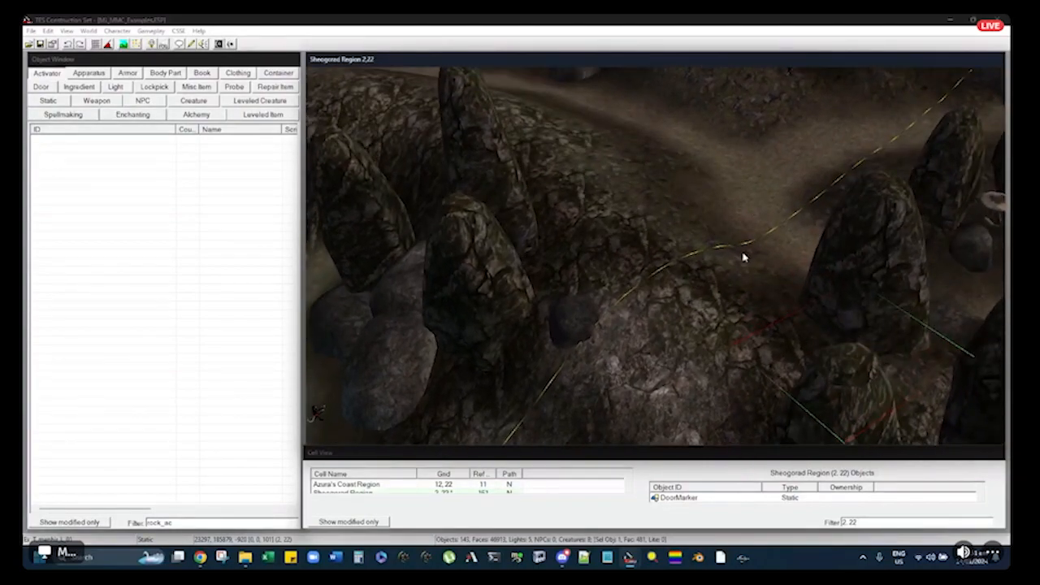
middle_click_drag(712, 240, 696, 217, "shift")
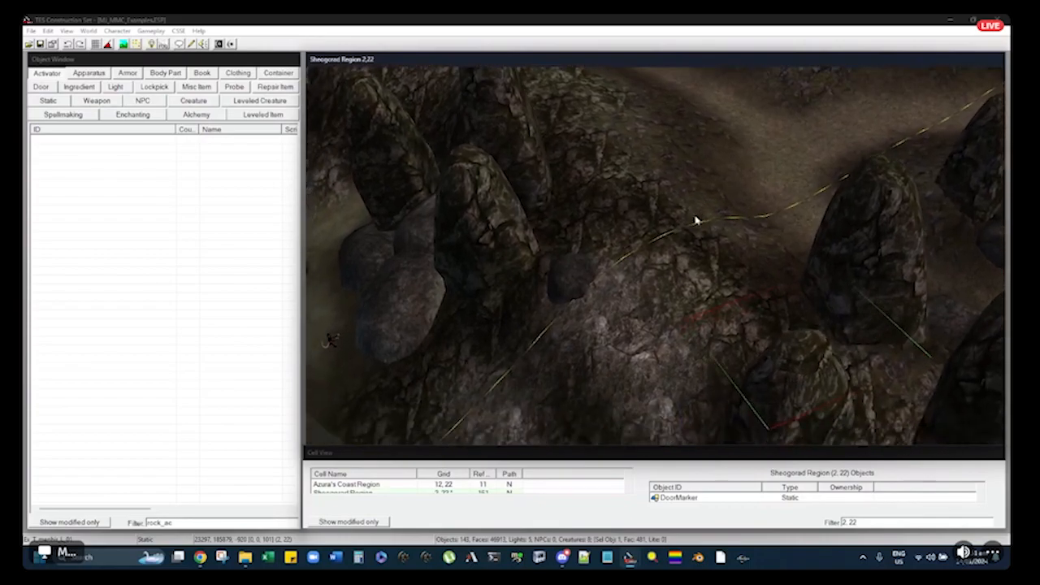
middle_click_drag(536, 411, 608, 317, "shift")
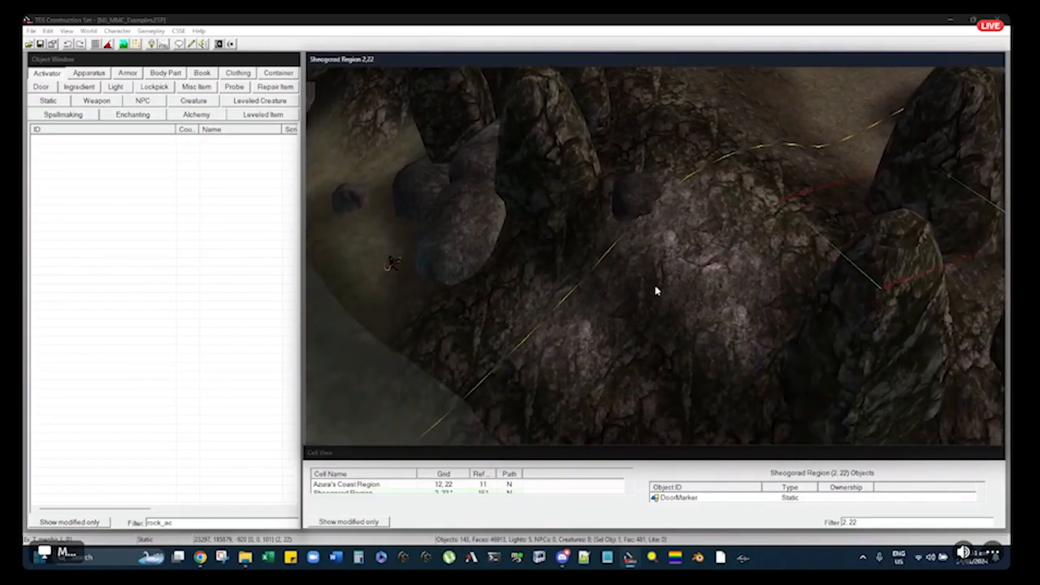
middle_click_drag(745, 179, 616, 246, "shift")
scroll(720, 209, "down", 5)
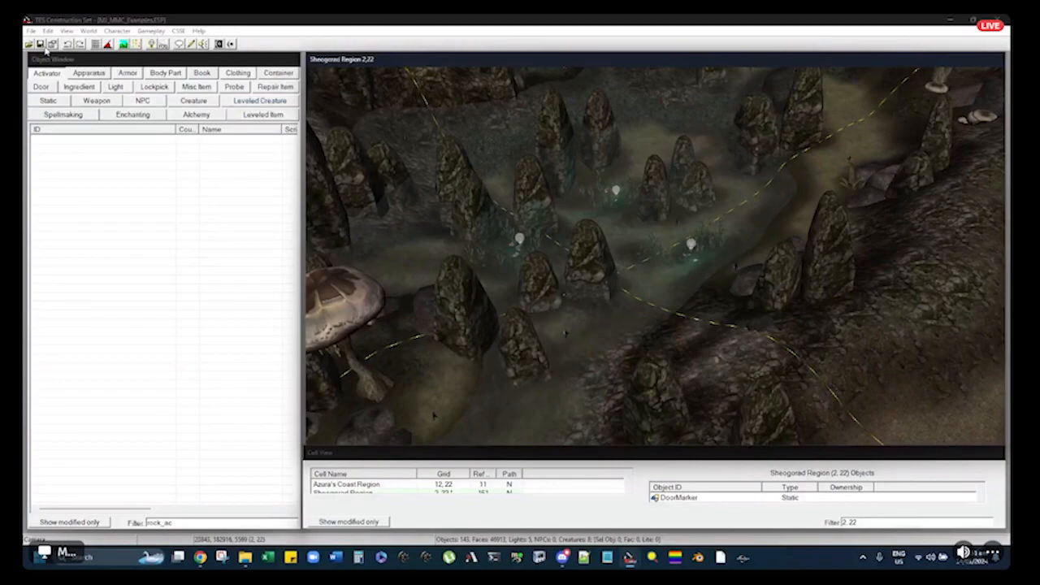
Save the MJ_MMC_Examples plugin without the ignored landscape records
left_click(39, 44)
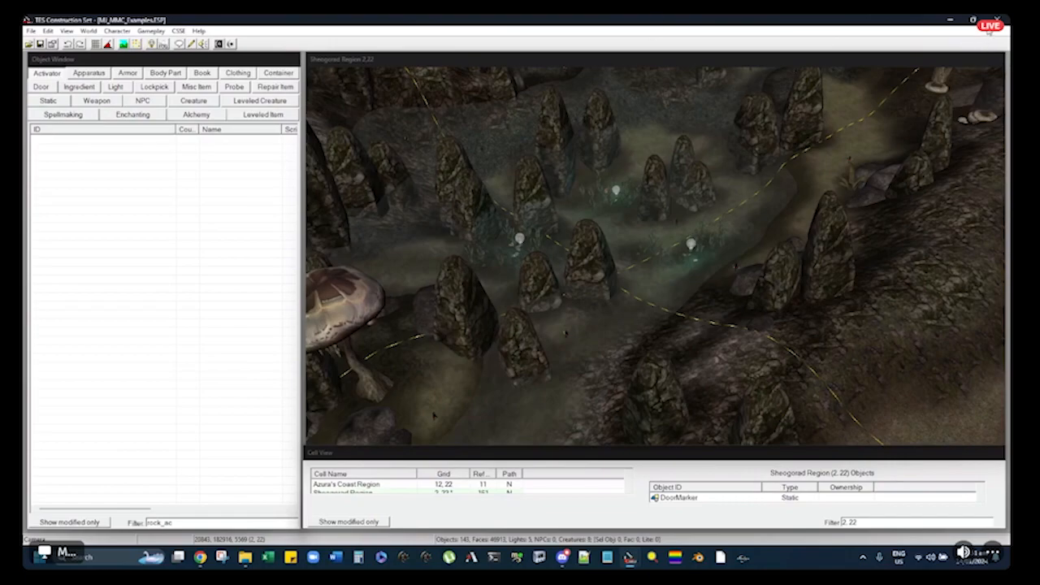
Raise a large hill where the Sheogorad Region cells meet, using landscape editing with an edit radius of 20
left_click(809, 268)
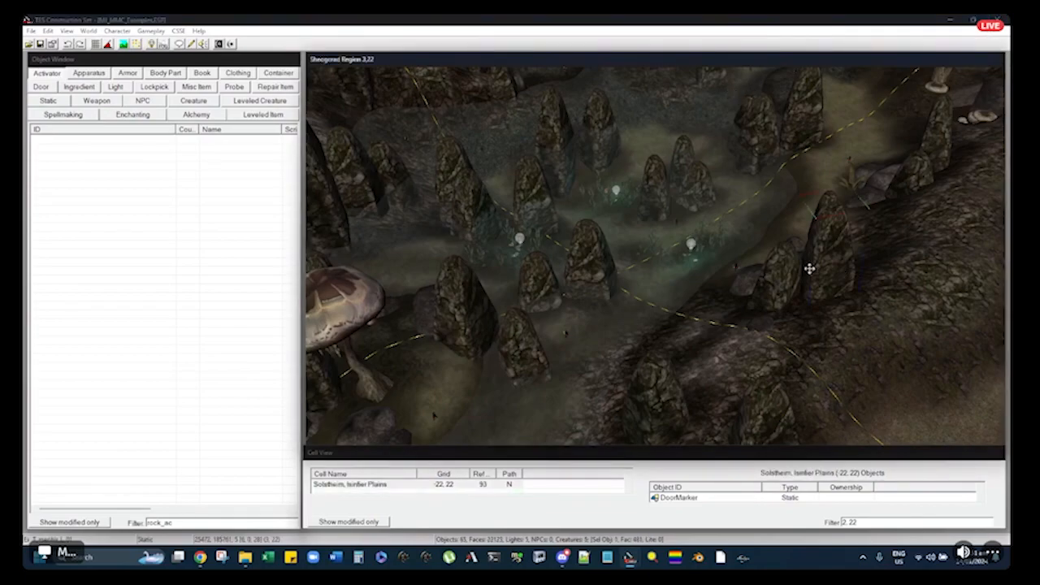
key("h")
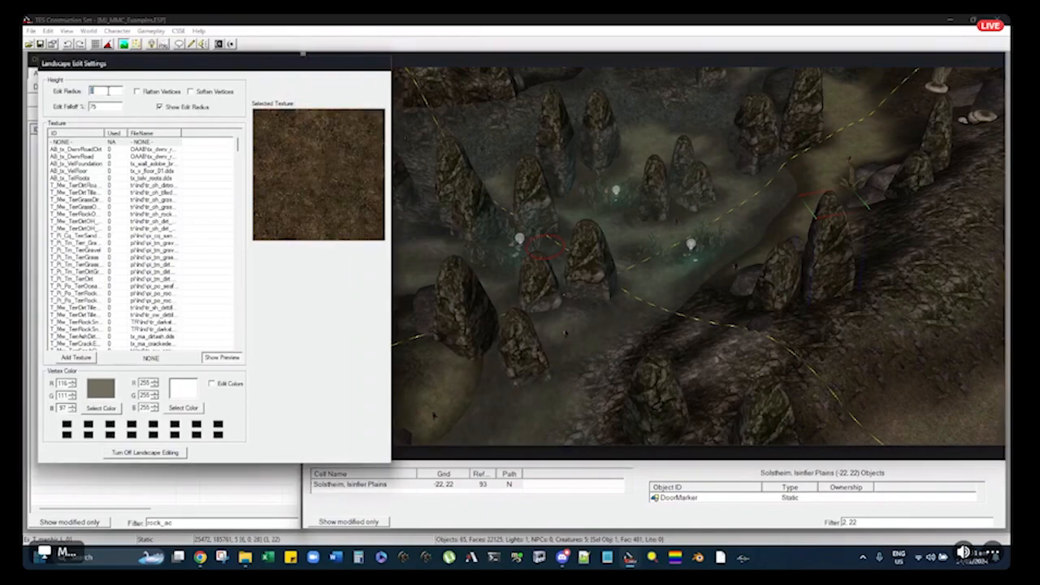
left_click(609, 111)
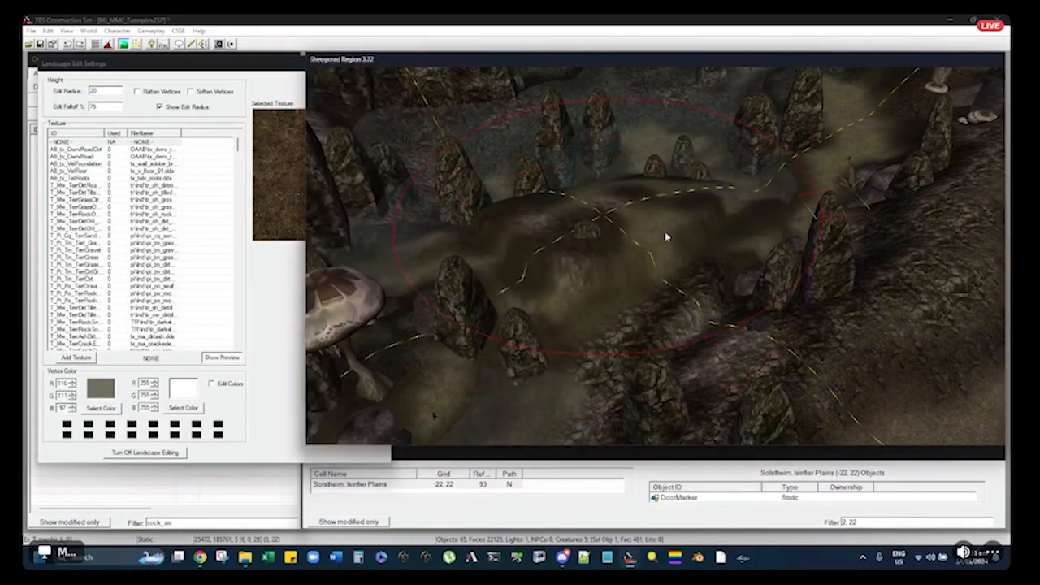
mouse_move(647, 340)
left_mouse_down()
mouse_move(629, 225)
mouse_move(633, 204)
mouse_move(641, 337)
mouse_move(654, 205)
mouse_move(641, 163)
left_mouse_up()
key("h")
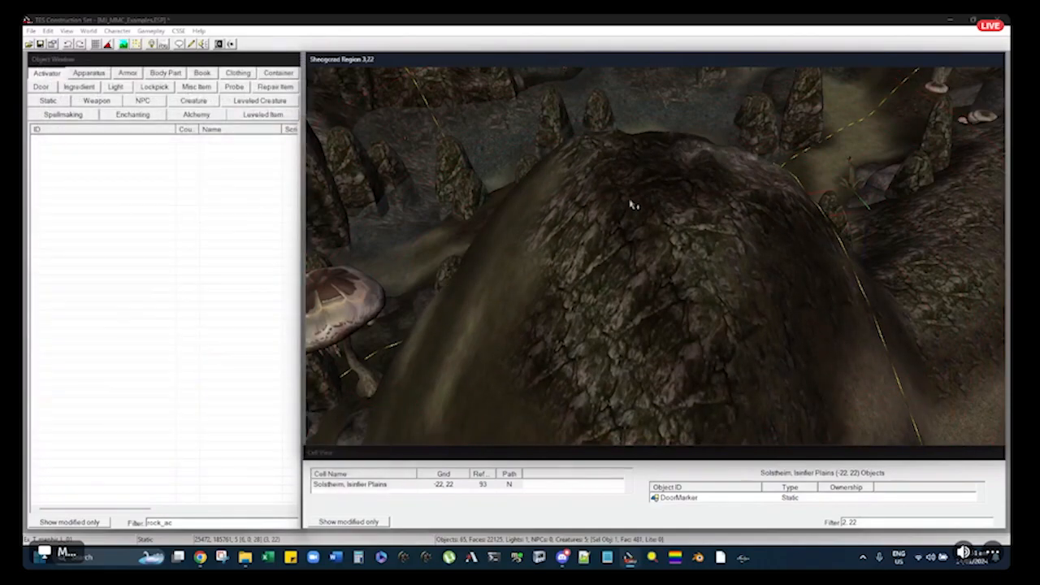
Reshape the terrain around the raised hill across the neighbouring cell borders and turn off landscape editing
scroll(631, 204, "down", 3)
scroll(633, 204, "down", 3)
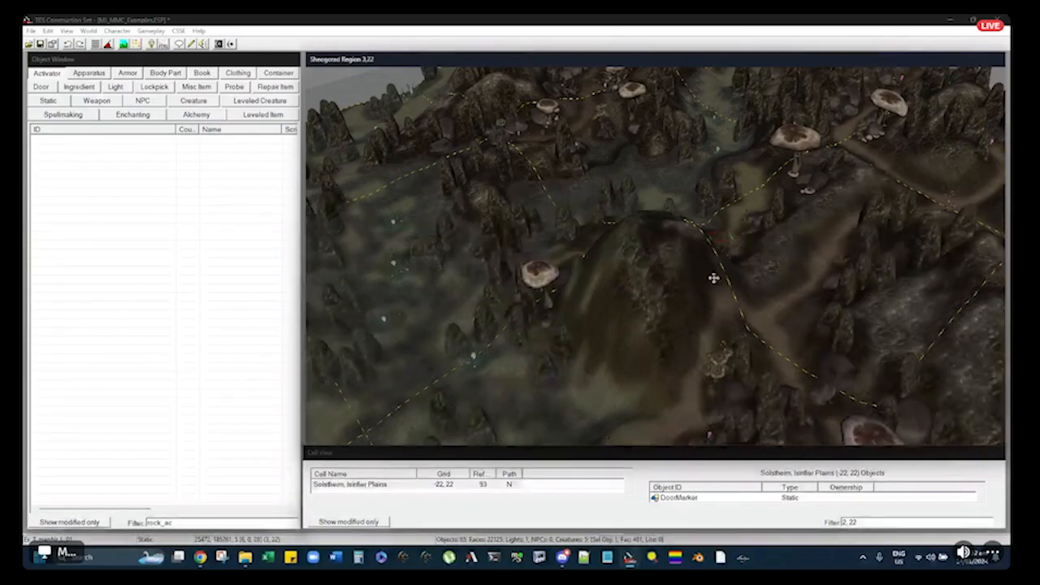
middle_click_drag(649, 277, 689, 299, "shift")
key("h")
mouse_move(594, 283)
left_mouse_down()
mouse_move(661, 255)
mouse_move(615, 179)
mouse_move(572, 167)
mouse_move(552, 203)
mouse_move(569, 225)
mouse_move(685, 163)
mouse_move(813, 160)
mouse_move(742, 206)
mouse_move(715, 187)
left_mouse_up()
middle_click_drag(715, 186, 721, 227, "shift")
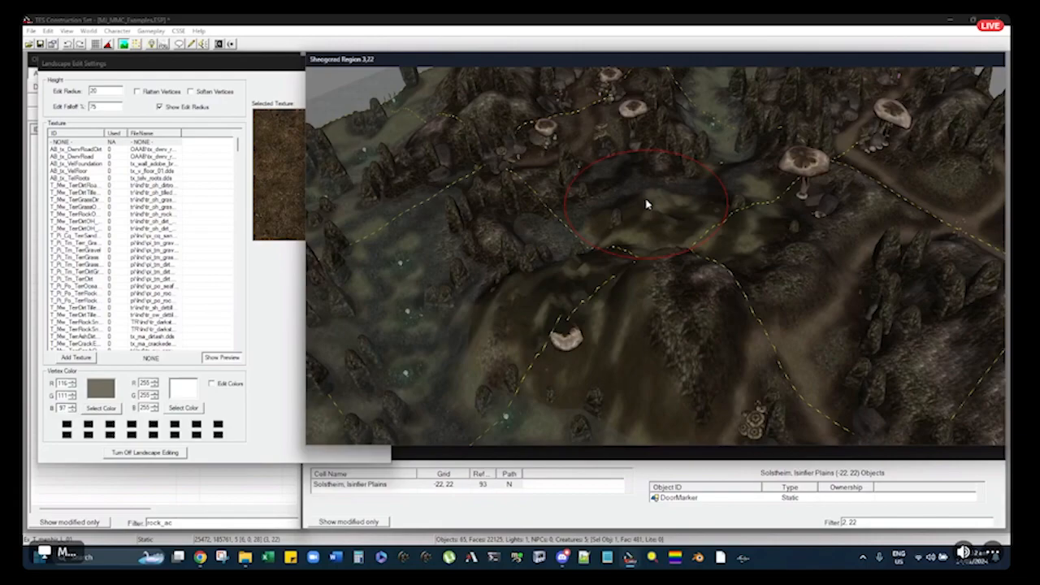
key("h")
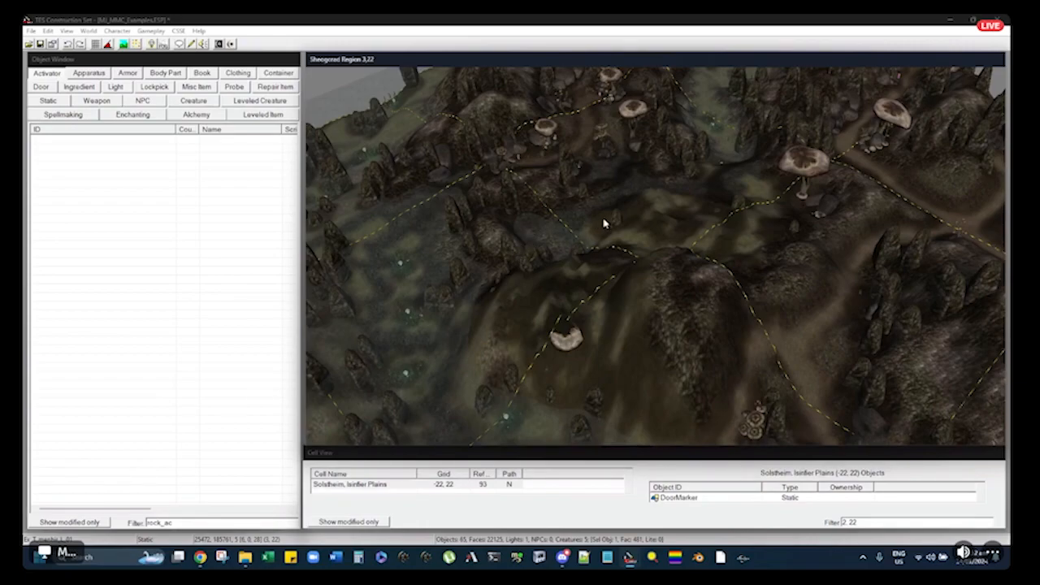
key("h")
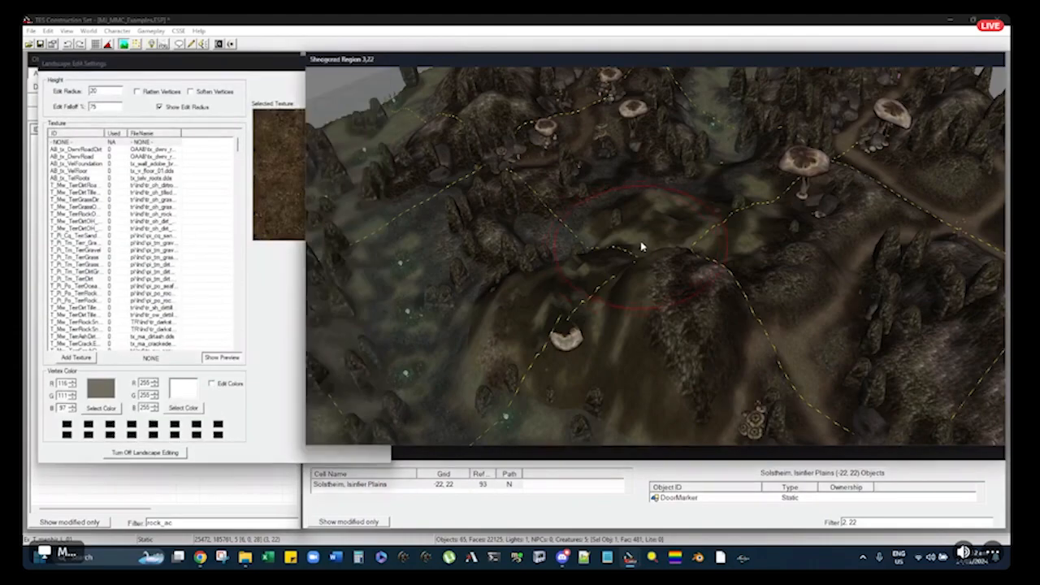
left_click(273, 63)
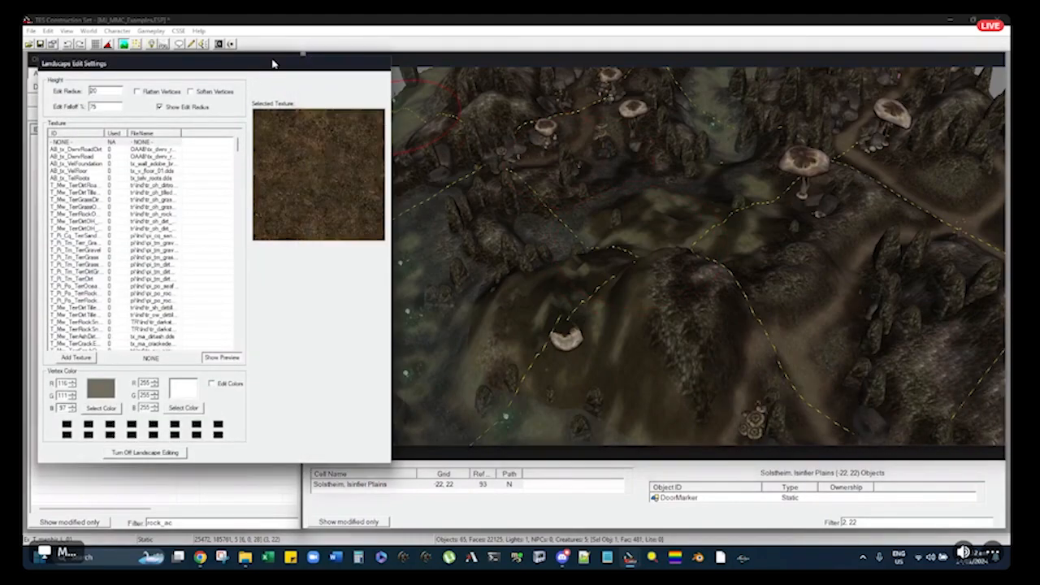
left_click(385, 29)
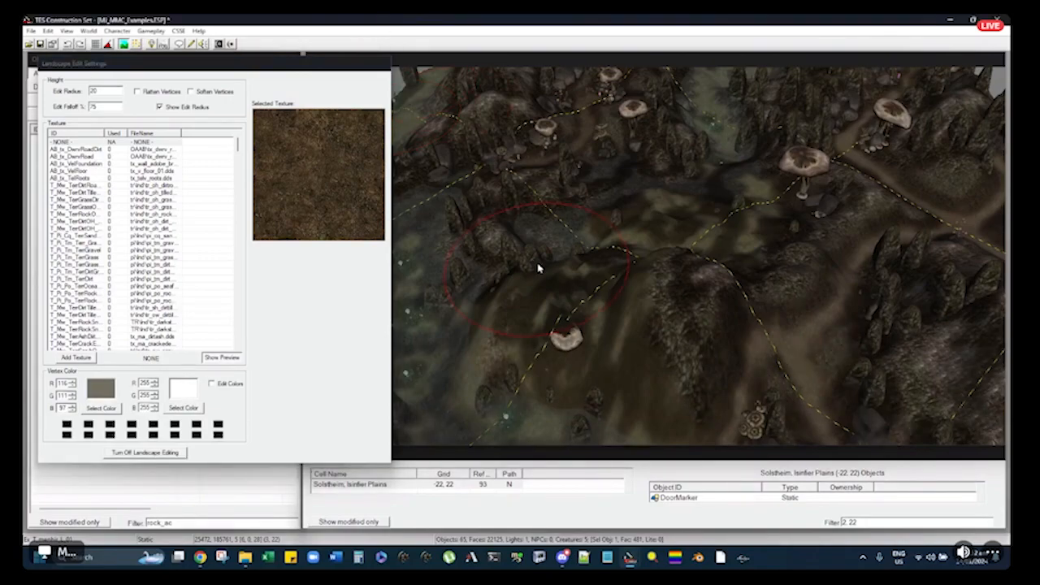
left_click(461, 65)
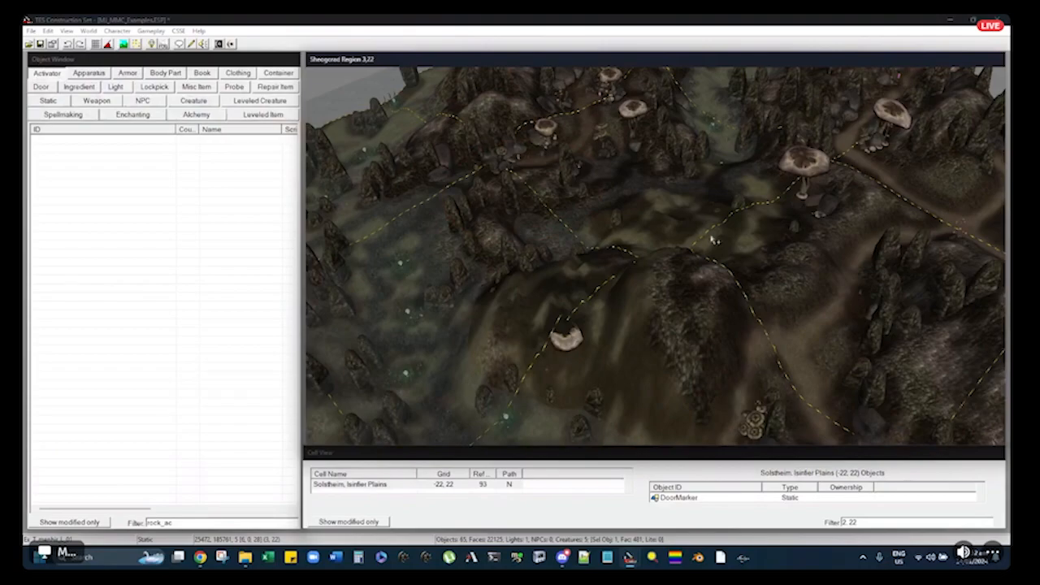
Examine the reshaped terrain and its effect on the surrounding cell borders, rocks and paths
scroll(695, 273, "up", 5)
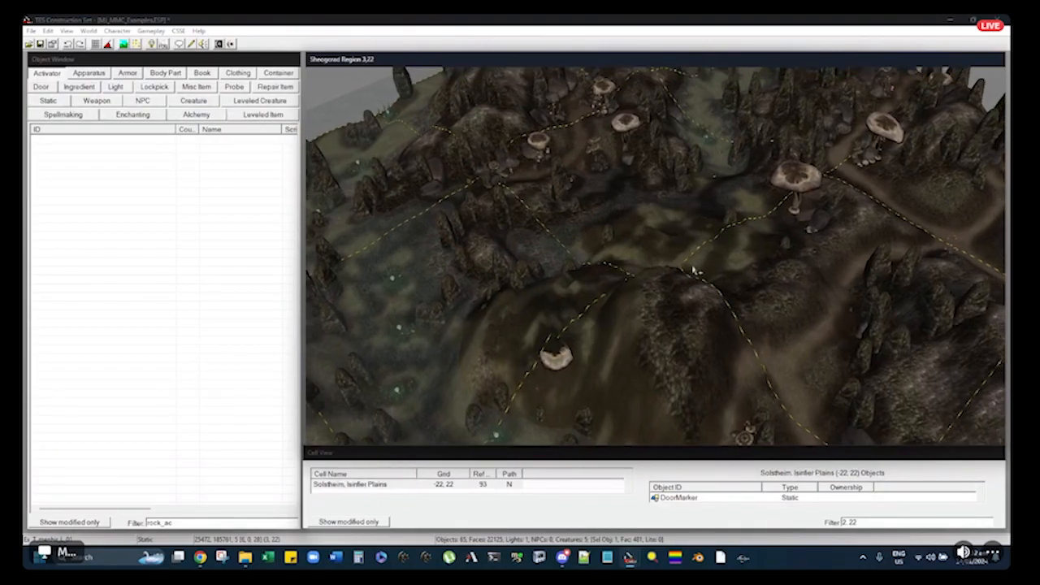
middle_click_drag(633, 283, 658, 322, "shift")
middle_click_drag(580, 253, 636, 292, "shift")
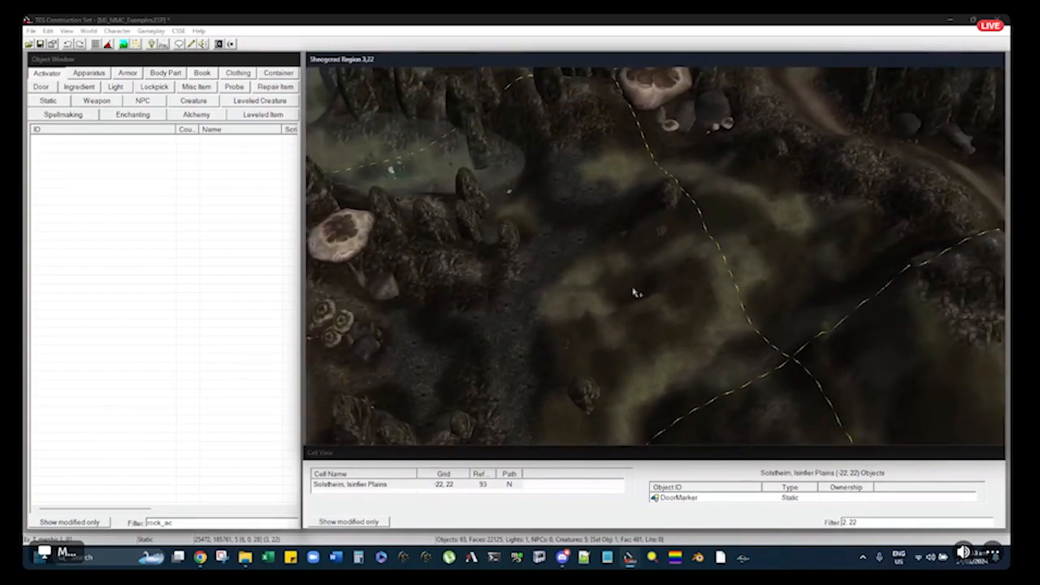
scroll(637, 290, "down", 3)
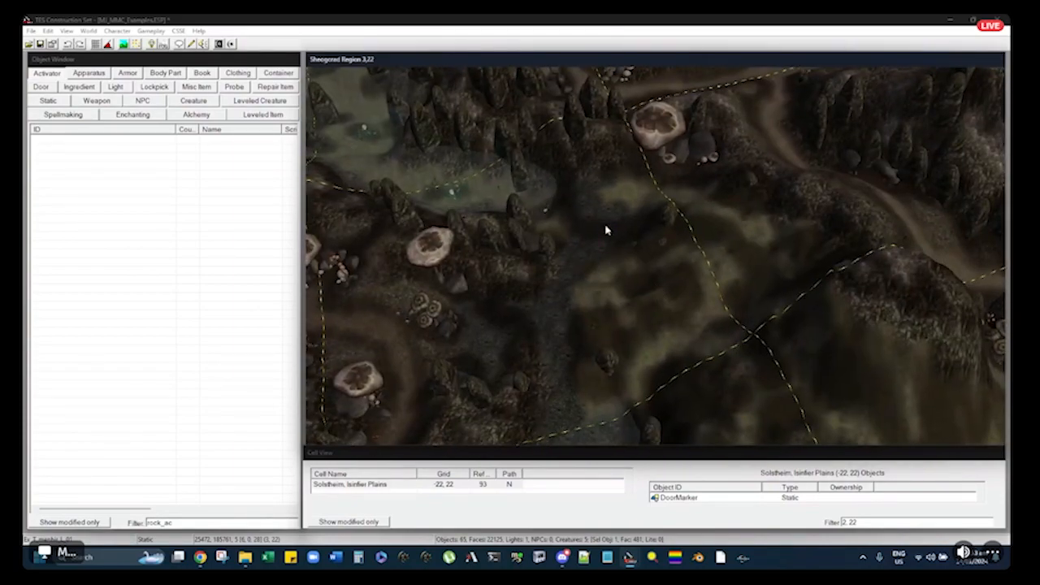
middle_click_drag(546, 268, 595, 241, "shift")
middle_click_drag(592, 245, 600, 270, "shift")
middle_click_drag(618, 205, 631, 249, "shift")
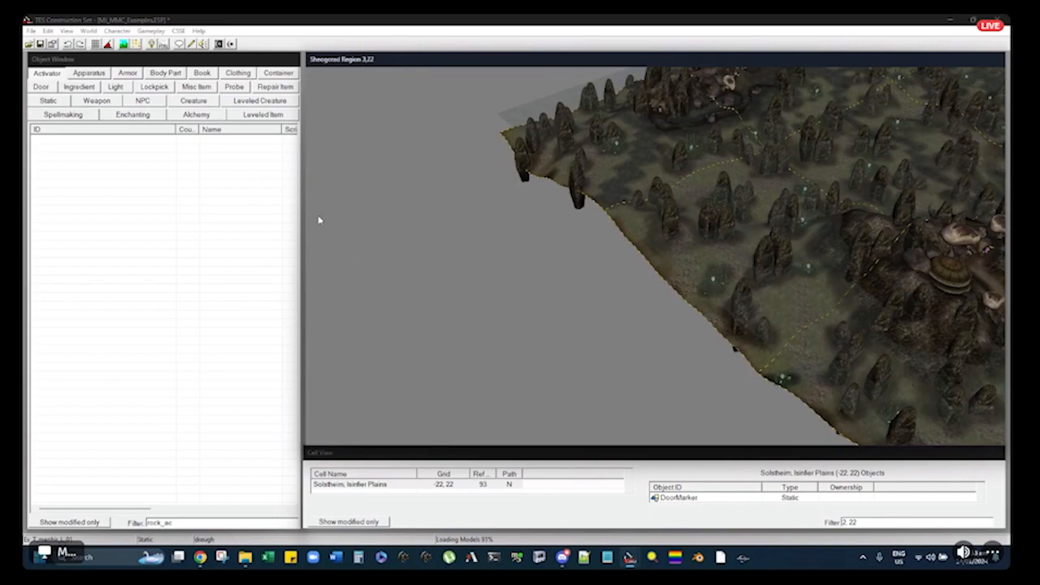
Survey the landscape and cell borders of the Sheogorad Region between cells (-3, 22) and (0, 21)
middle_click_drag(436, 302, 560, 292, "shift")
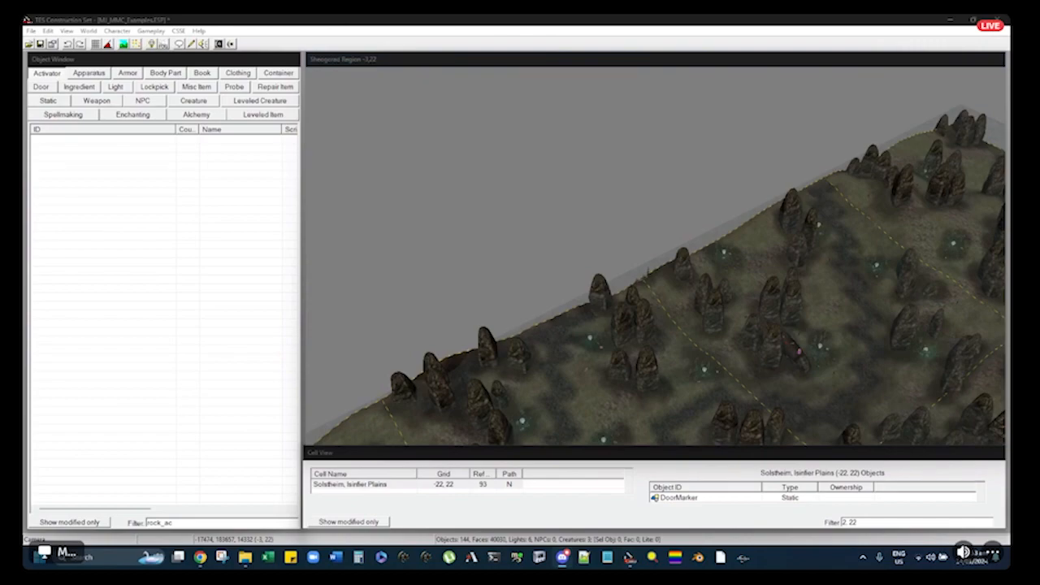
left_click(675, 64)
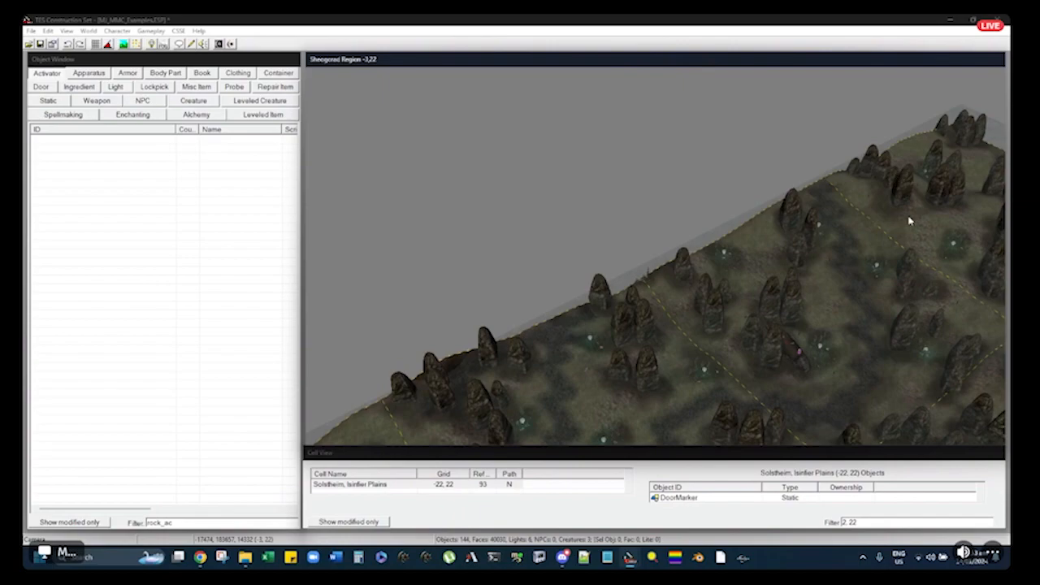
middle_click_drag(918, 271, 609, 242)
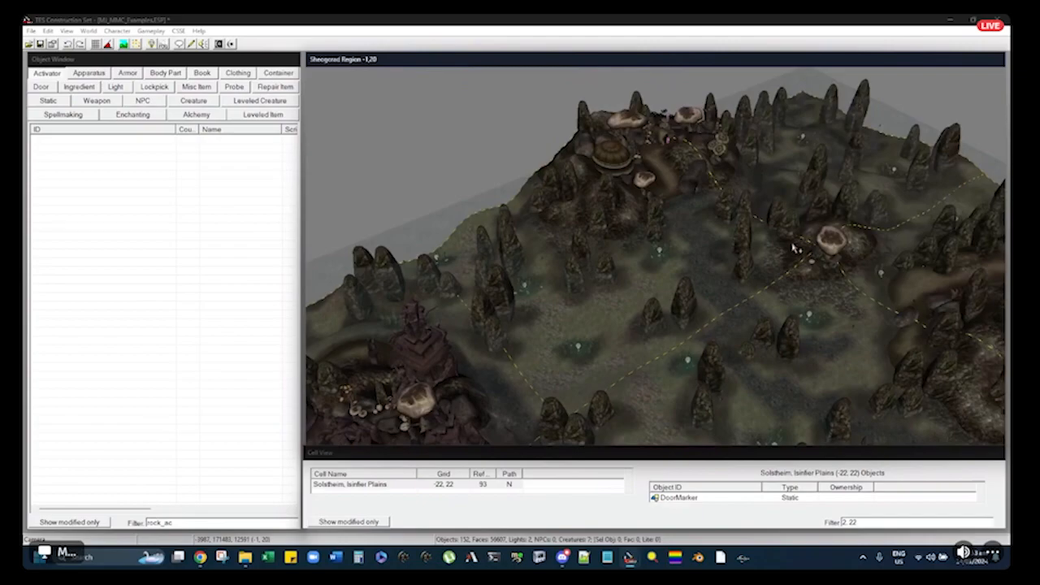
middle_click_drag(794, 248, 639, 206)
middle_click_drag(809, 223, 613, 216)
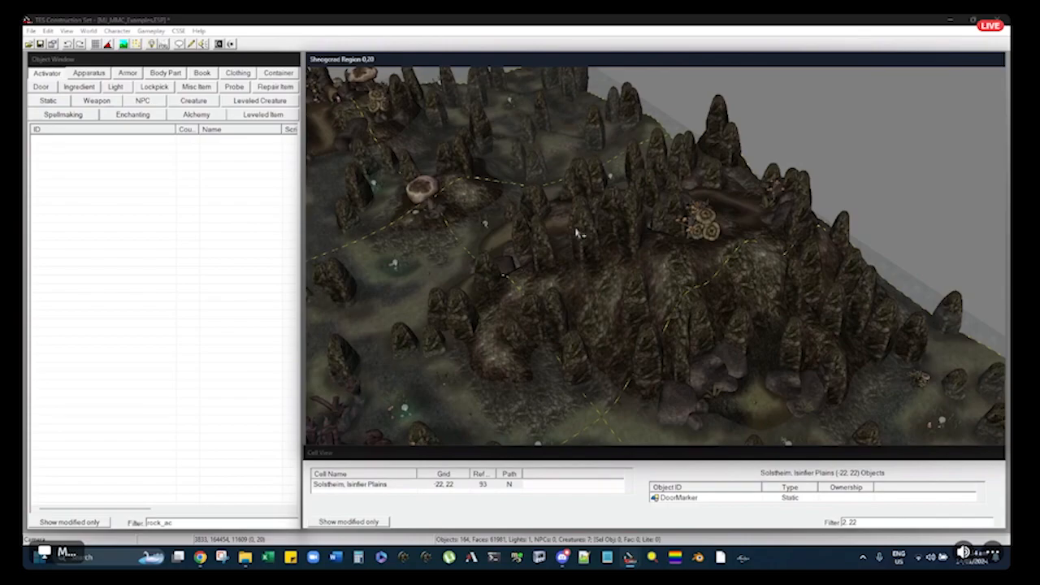
middle_click_drag(607, 266, 735, 293)
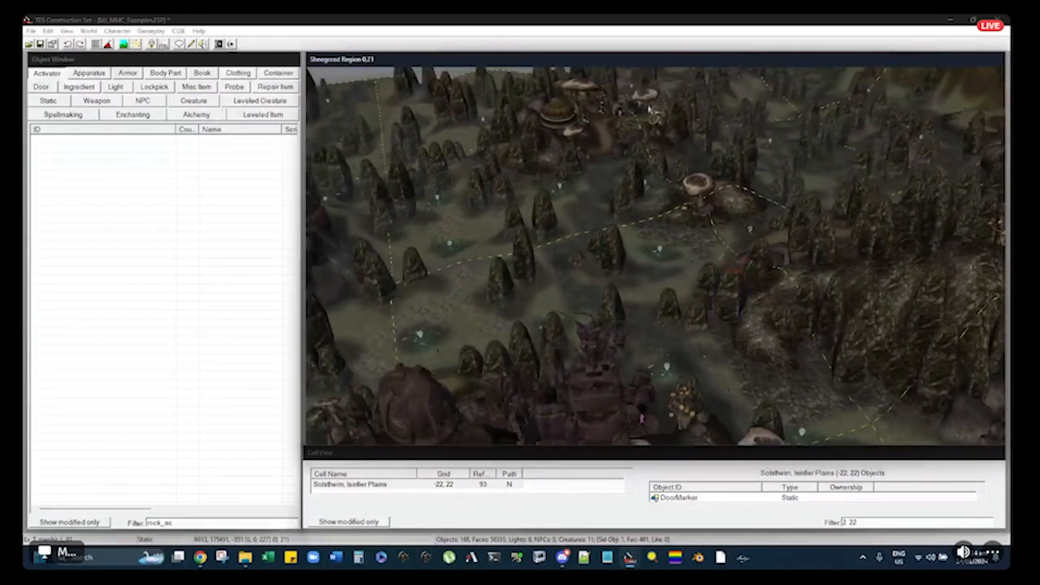
middle_click_drag(654, 123, 655, 162)
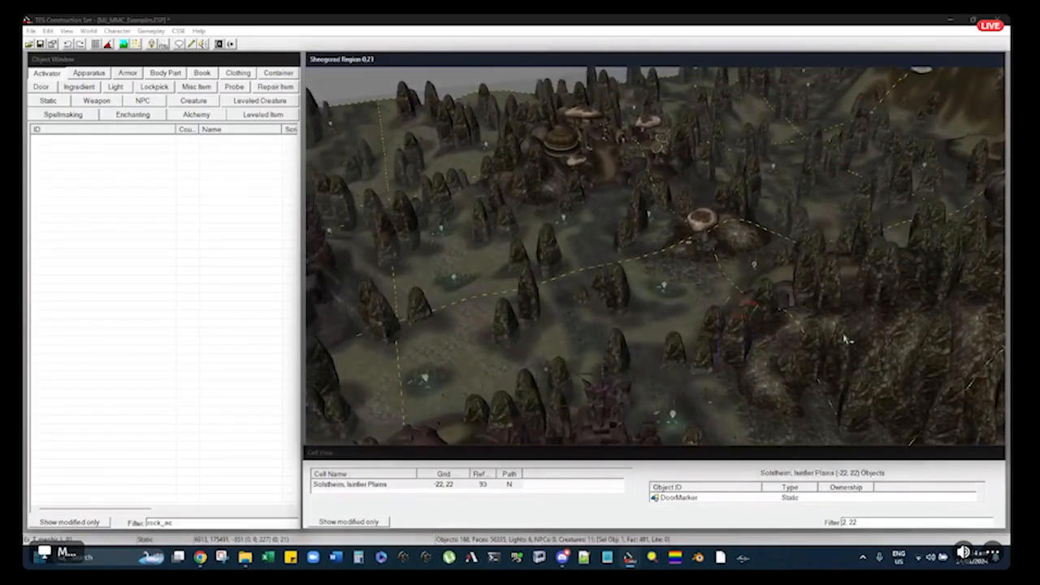
middle_click_drag(719, 198, 590, 333, "shift")
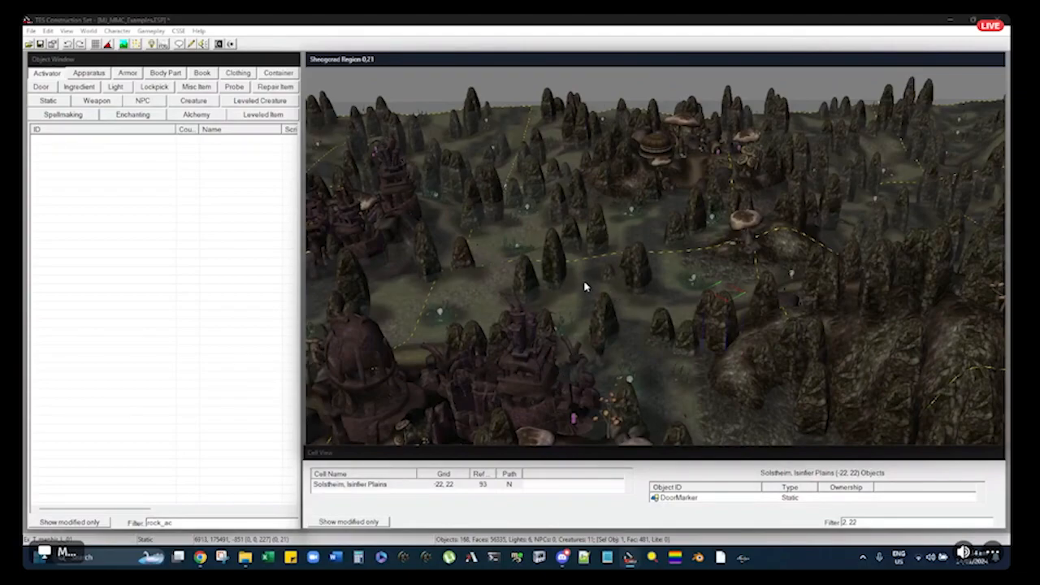
middle_click_drag(661, 214, 579, 242)
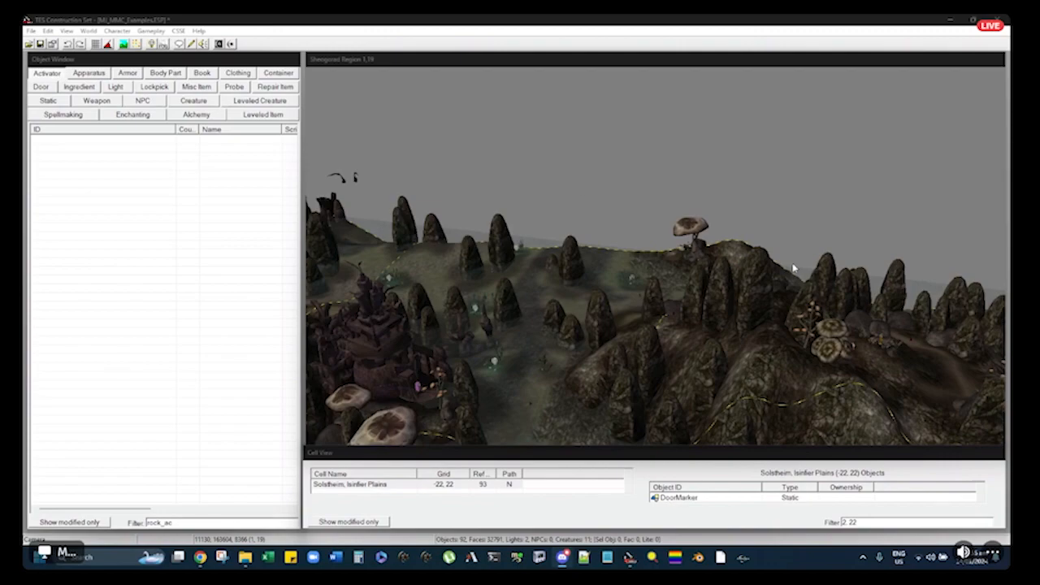
Inspect the hills, waterways and cell borders around Sheogorad Region cells (1, 19) and (1, 20)
left_click(450, 61)
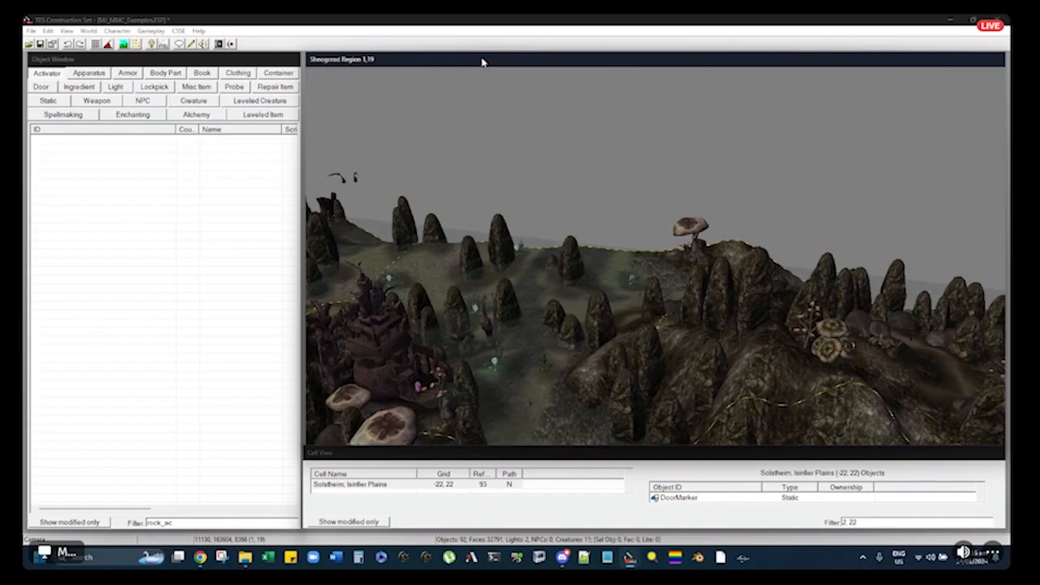
scroll(536, 130, "up", 2)
scroll(617, 252, "up", 1)
middle_click_drag(633, 276, 626, 178)
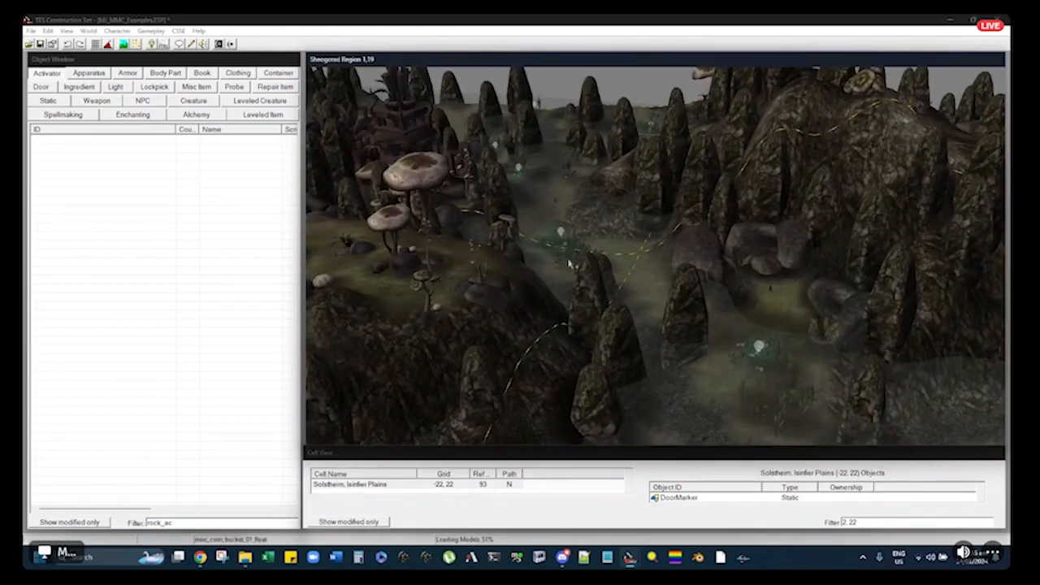
middle_click_drag(583, 281, 612, 227)
middle_click_drag(545, 213, 615, 287)
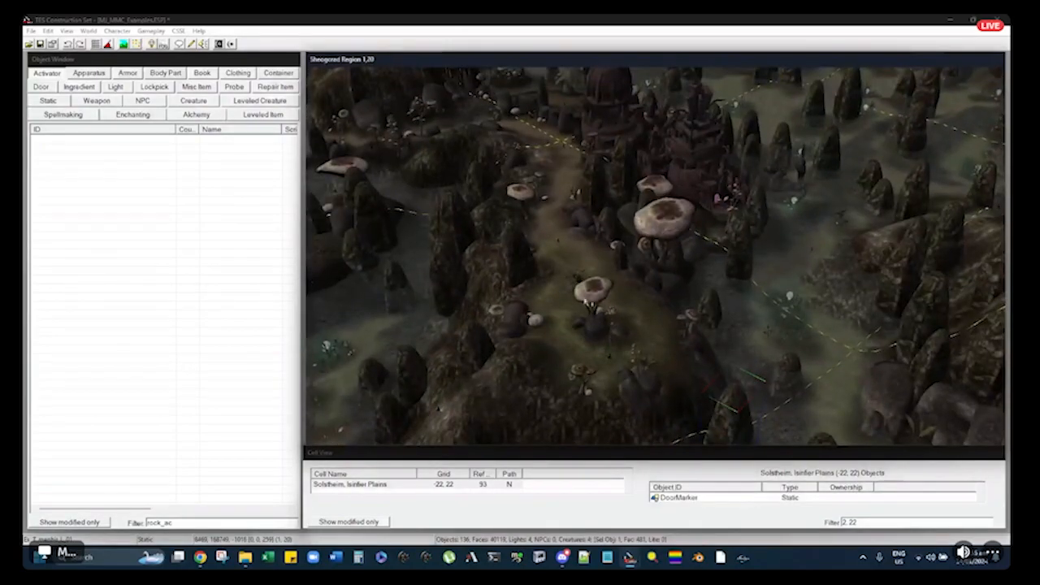
middle_click_drag(508, 264, 489, 145)
middle_click_drag(666, 268, 607, 211)
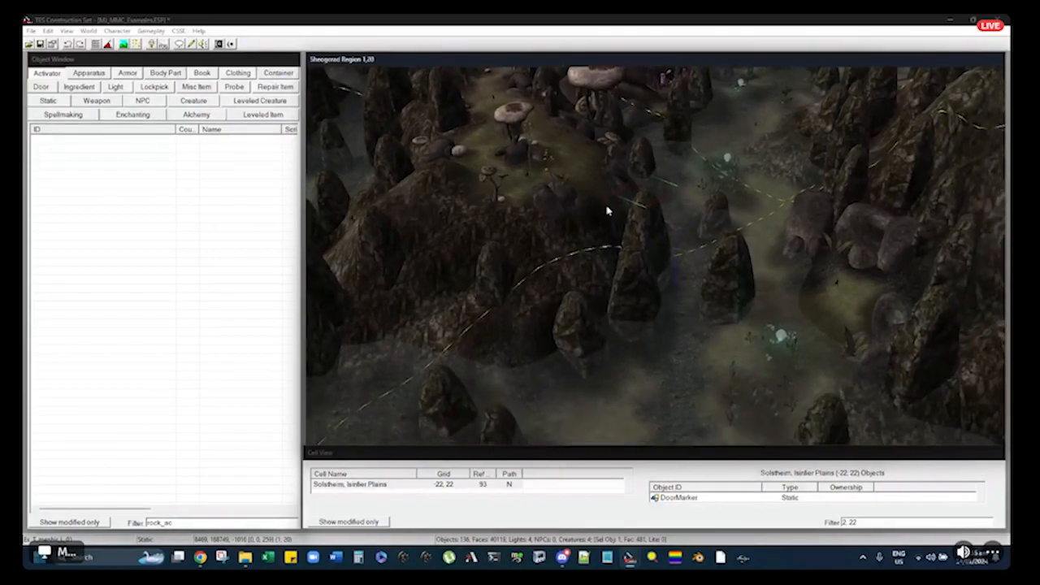
middle_click_drag(723, 264, 659, 267)
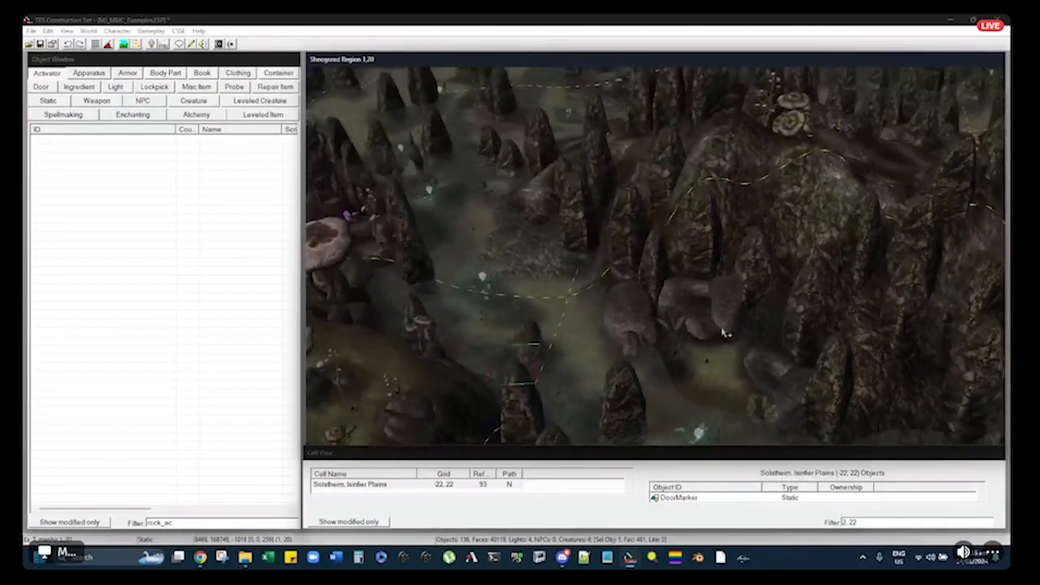
Examine the rocky slopes and shallow water in Sheogorad Region cell (1, 20) up close and from a distance
middle_click_drag(724, 332, 618, 222, "shift")
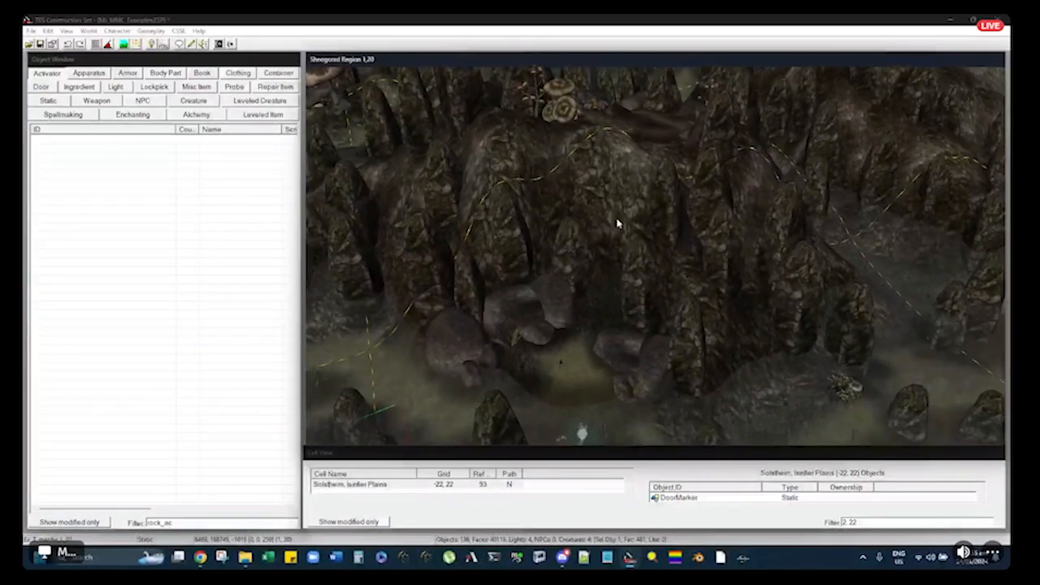
middle_click_drag(599, 265, 628, 250, "shift")
middle_click_drag(609, 200, 649, 228, "shift")
middle_click_drag(582, 289, 663, 225, "shift")
middle_click_drag(593, 371, 636, 312, "shift")
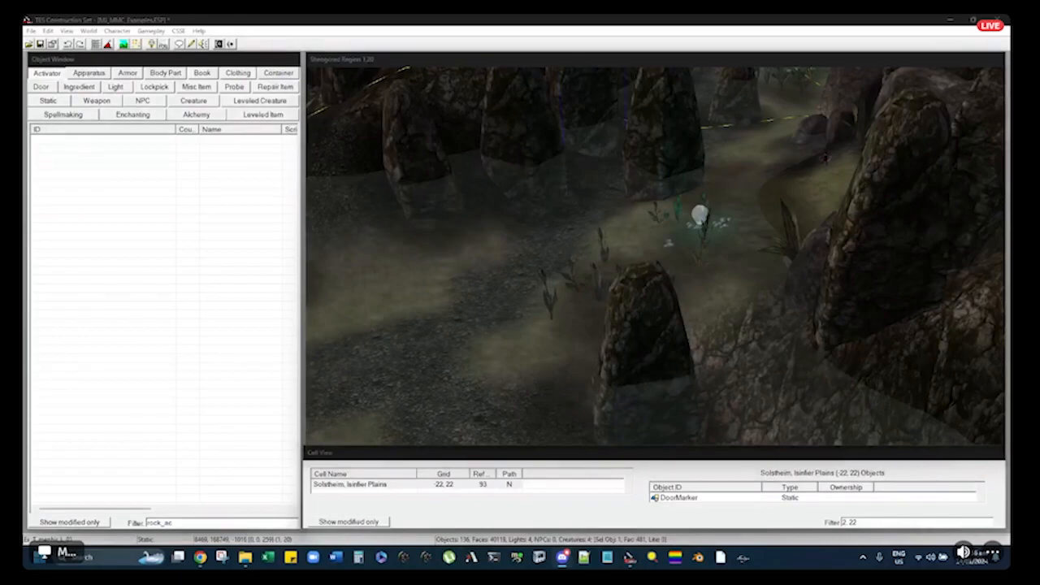
left_click(580, 60)
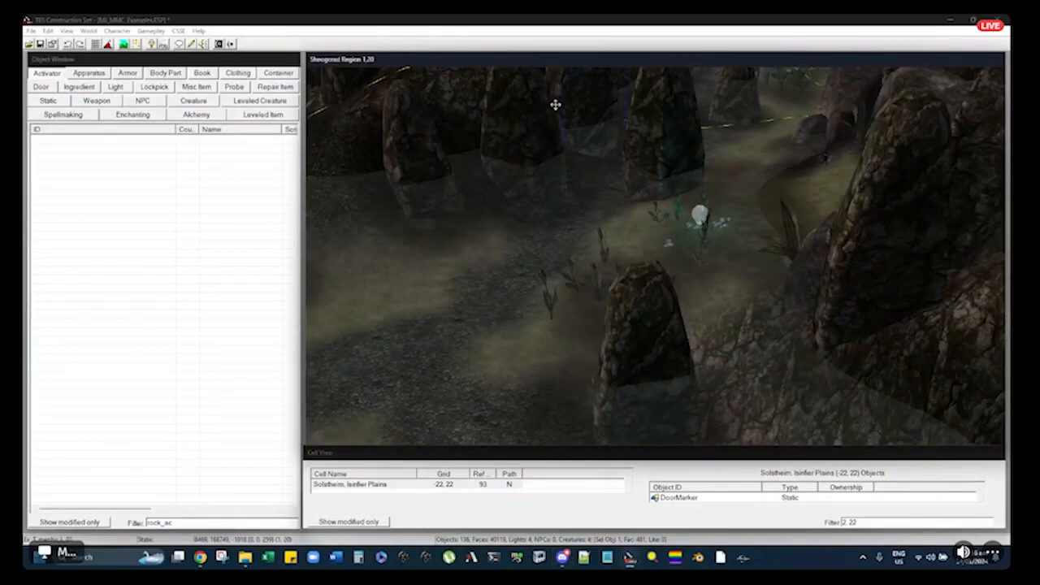
scroll(578, 149, "down", 5)
middle_click_drag(547, 277, 542, 285)
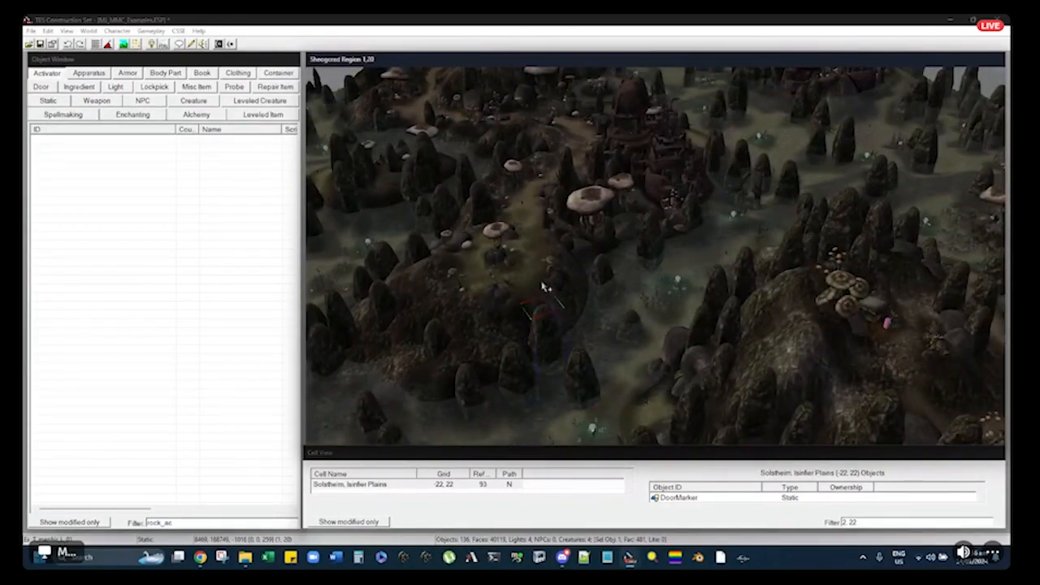
key("d")
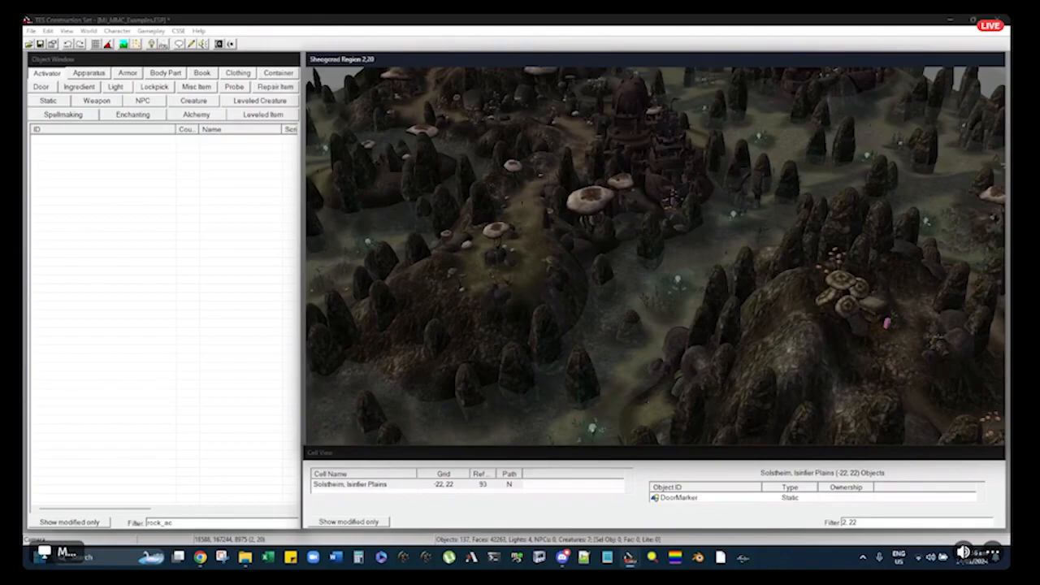
Close the Construction Set without saving the demonstration landscape edits
left_click(57, 21)
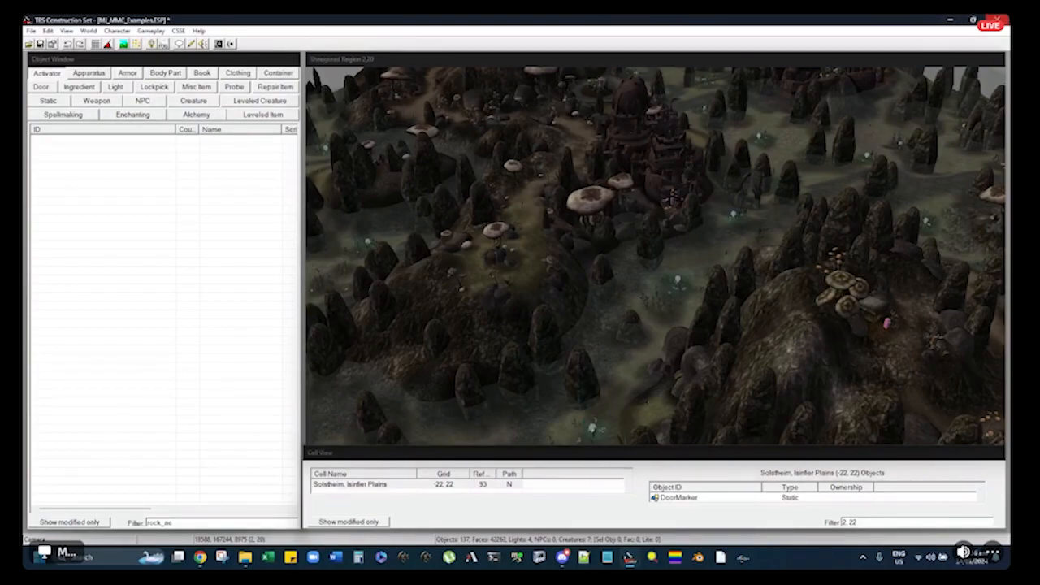
left_click(997, 19)
left_click(521, 315)
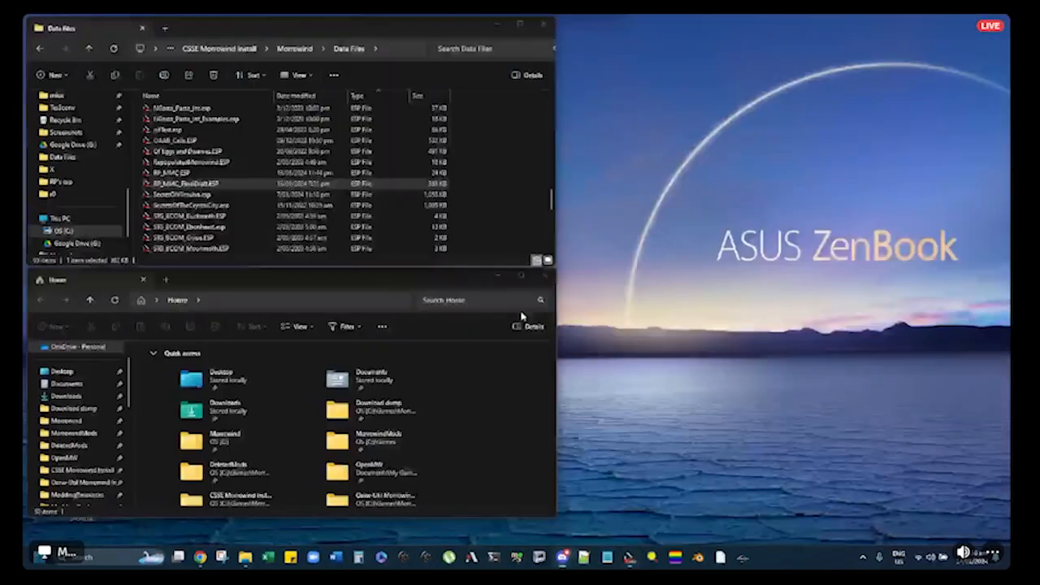
Refresh the desktop and open RP_MMC.ESP from the Data Files folder in the TES Construction Set
right_click(623, 112)
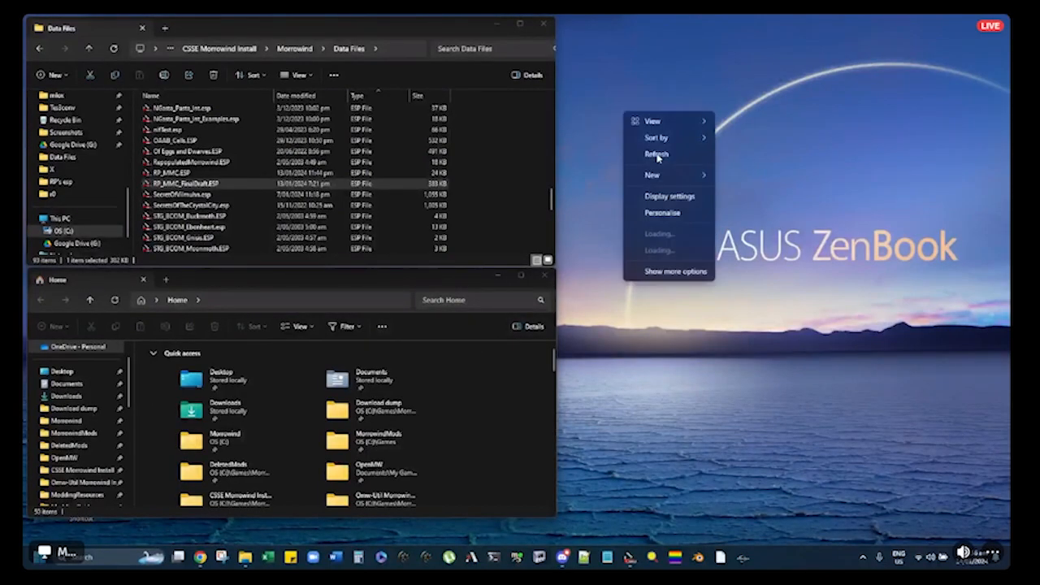
left_click(656, 154)
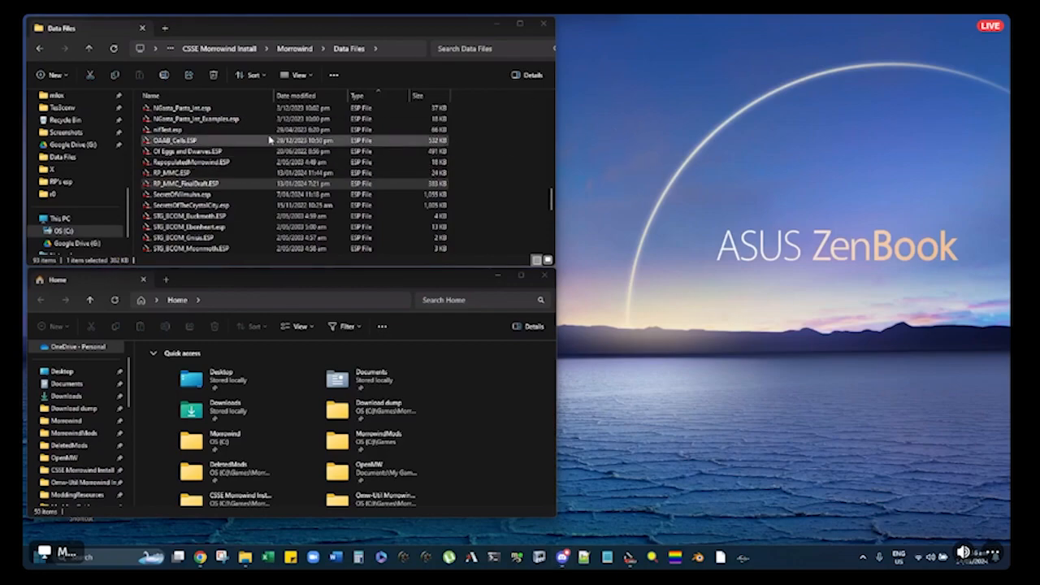
left_click(205, 172)
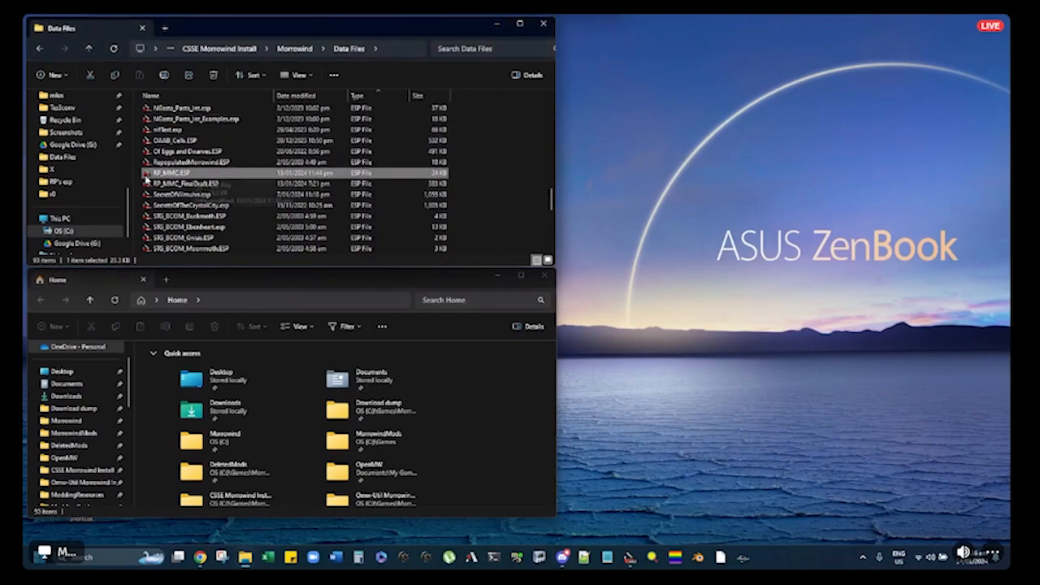
scroll(71, 174, "up", 1)
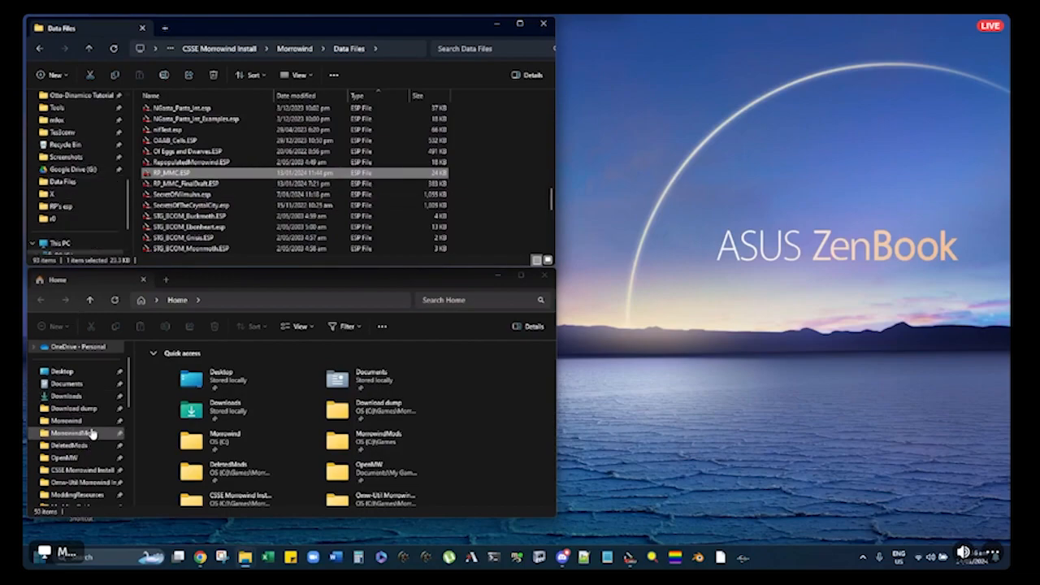
scroll(77, 406, "down", 1)
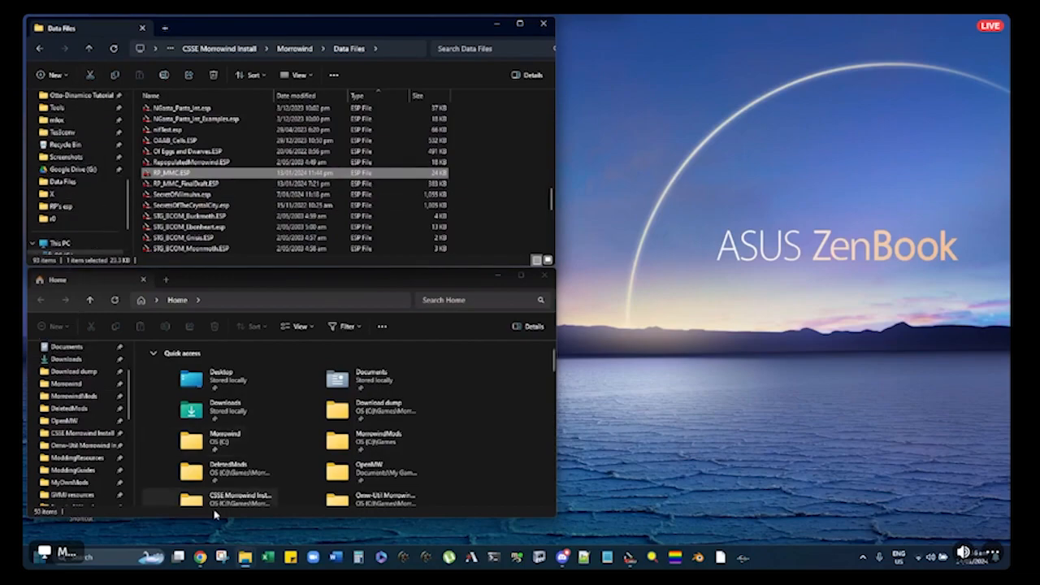
left_click(615, 349)
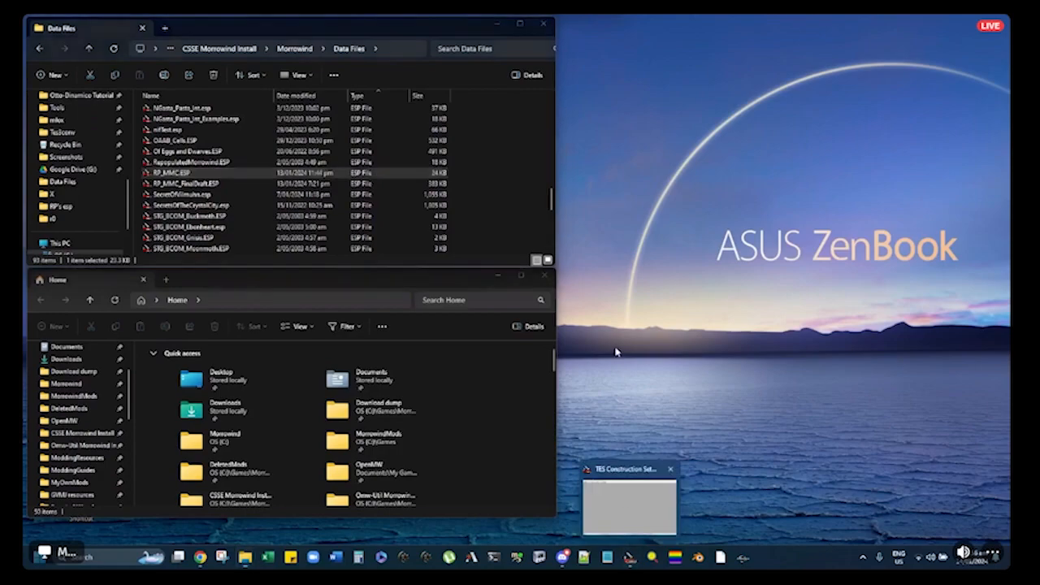
scroll(173, 188, "up", 1)
double_click(172, 187)
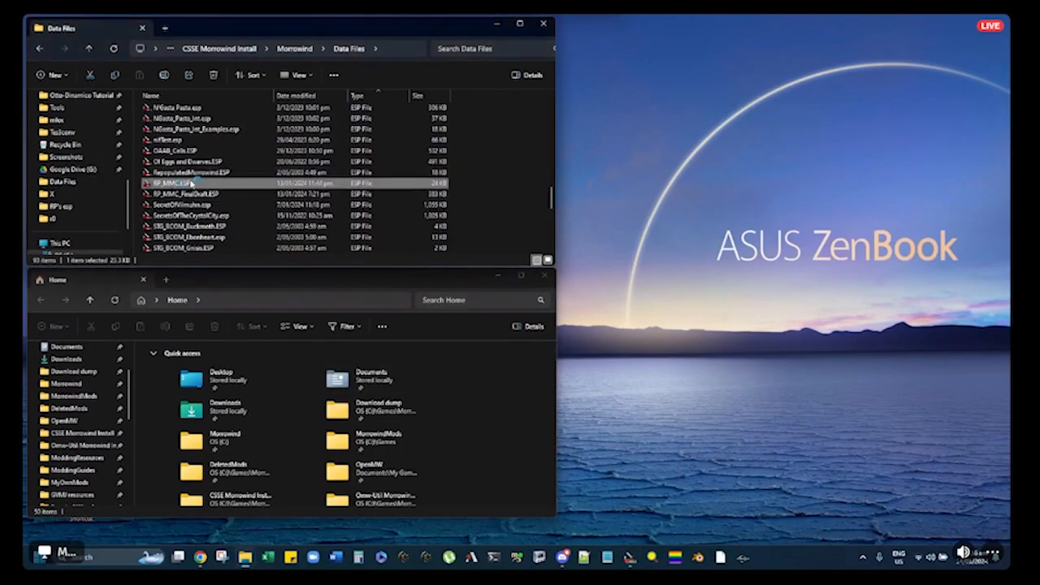
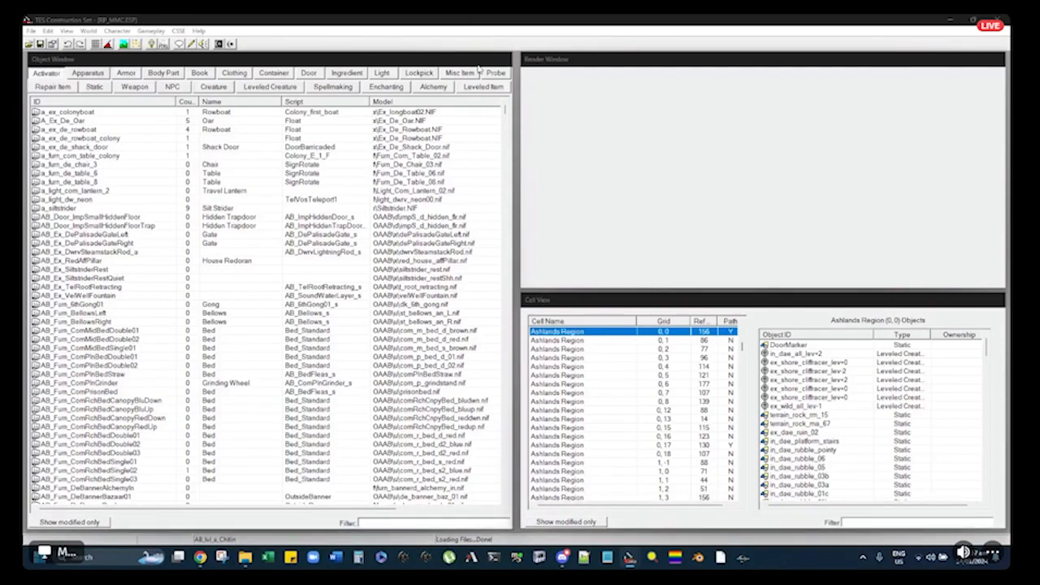
Resize the workspace windows by narrowing the Object Window, enlarging the Render Window and shrinking the Cell View
left_click(573, 61)
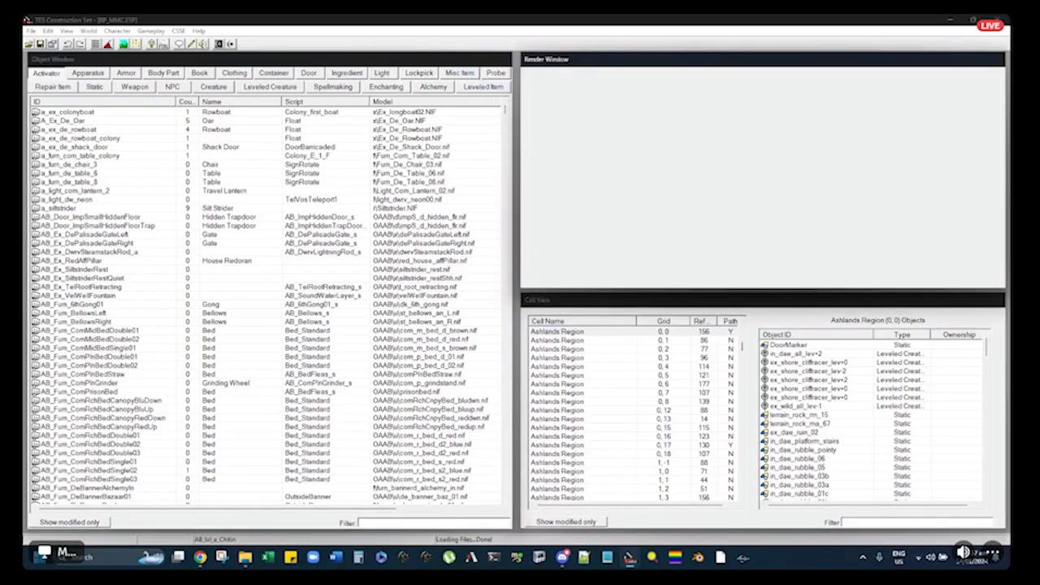
left_click(397, 63)
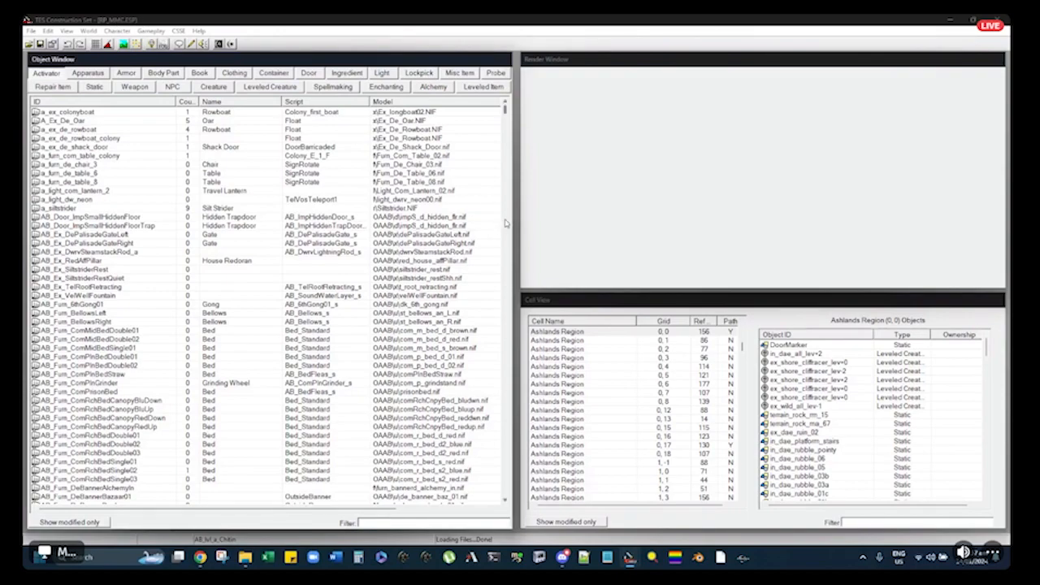
left_click_drag(513, 231, 293, 240)
left_click_drag(296, 421, 297, 421)
left_click(584, 298)
left_click_drag(520, 294, 300, 442)
left_click_drag(524, 291, 299, 440)
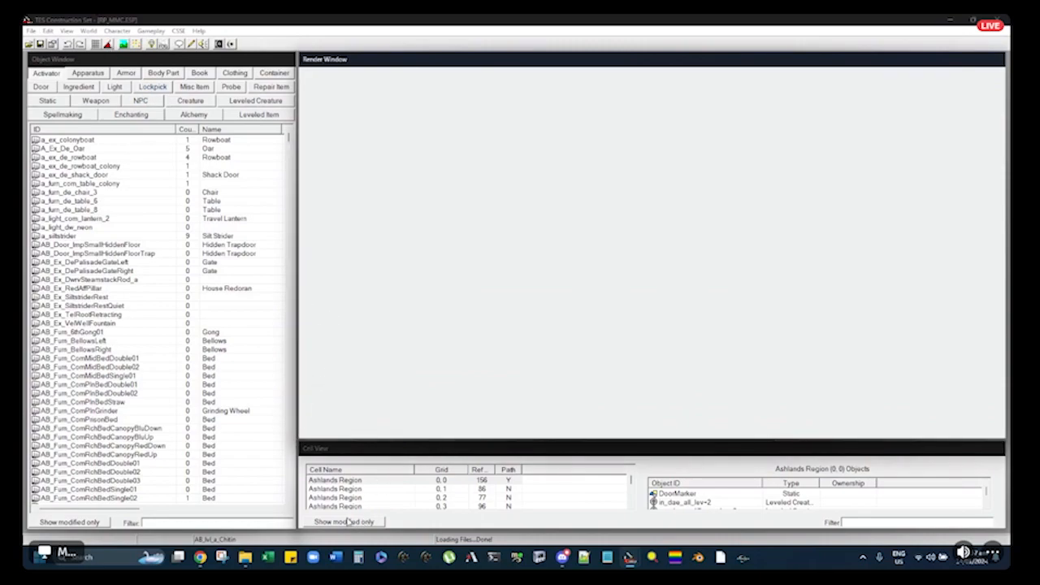
Limit the Cell View to modified cells and load the RP_Interior cell into the Render Window
left_click(349, 478)
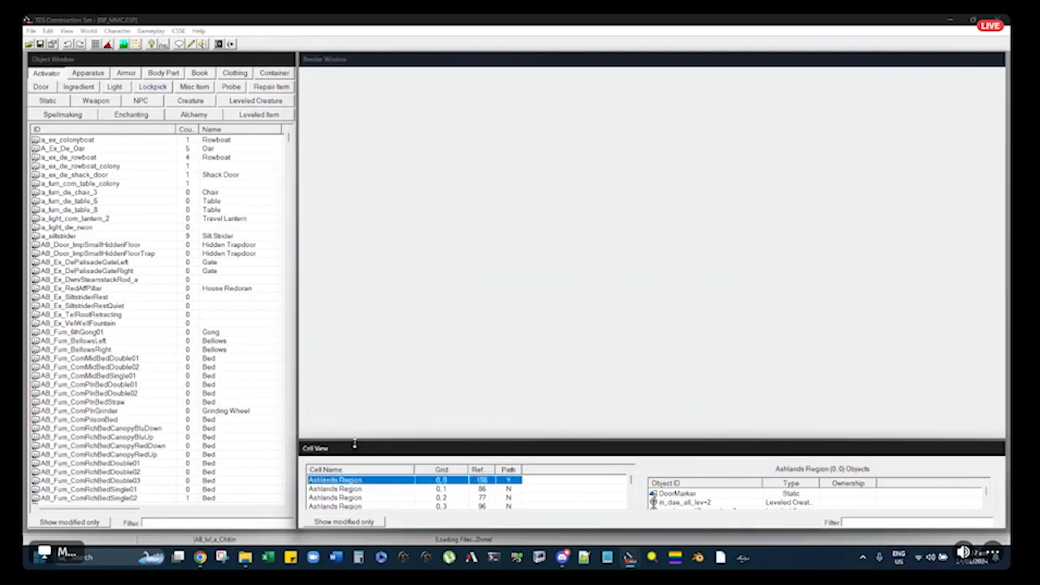
left_click(346, 521)
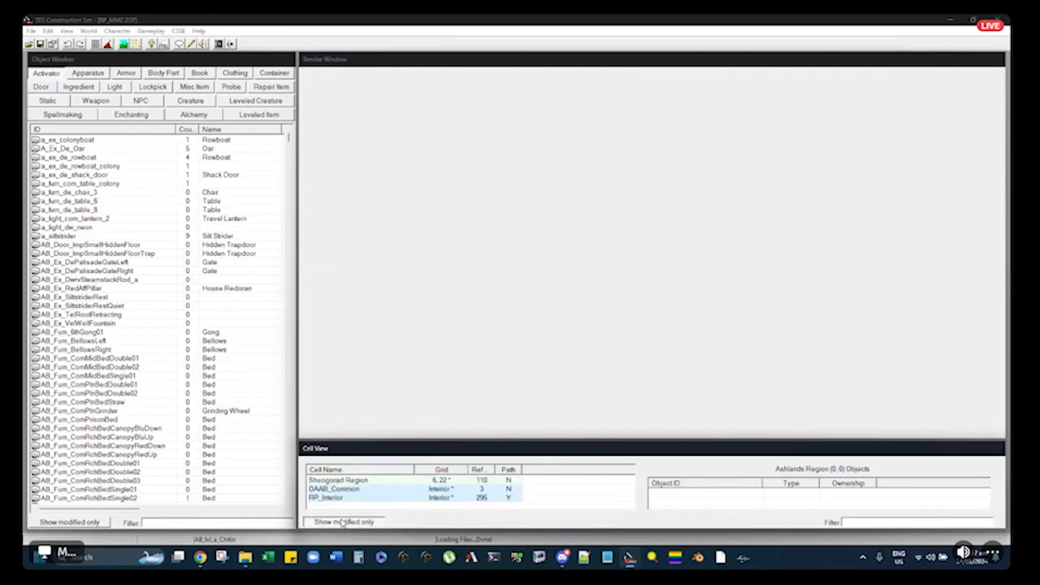
left_click(337, 480)
left_click(333, 489)
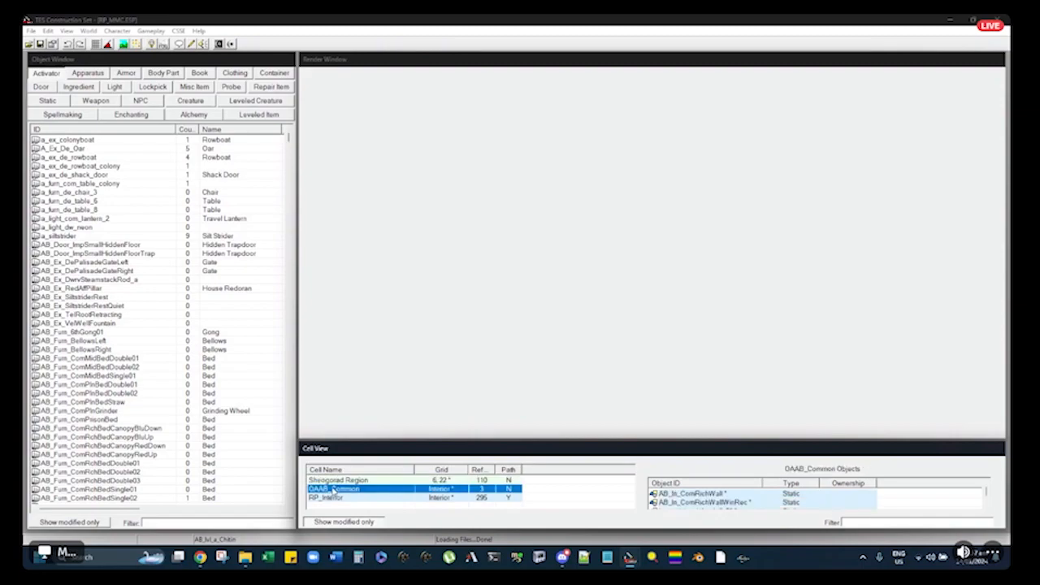
left_click(332, 480)
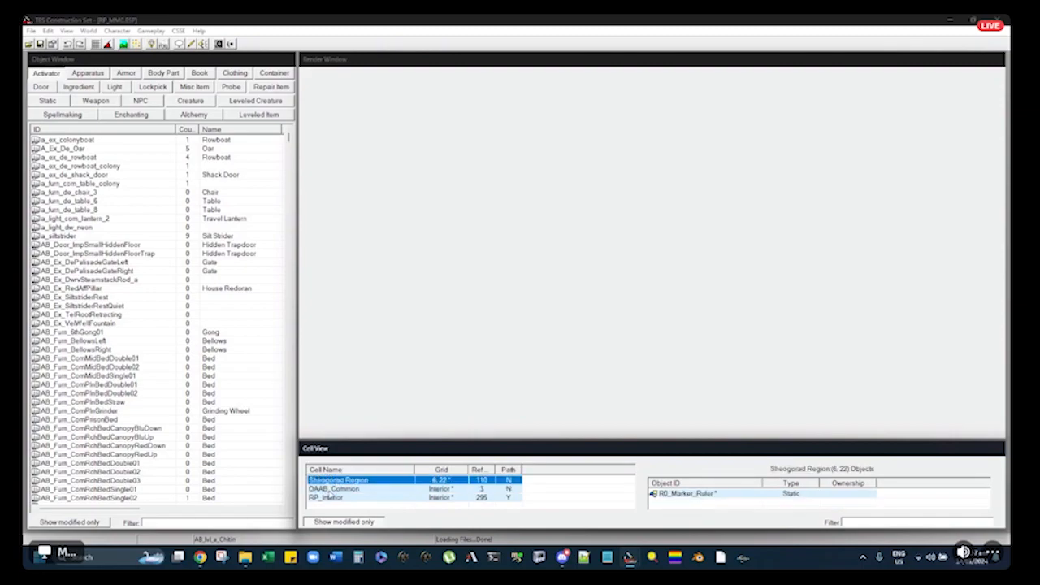
left_click(325, 498)
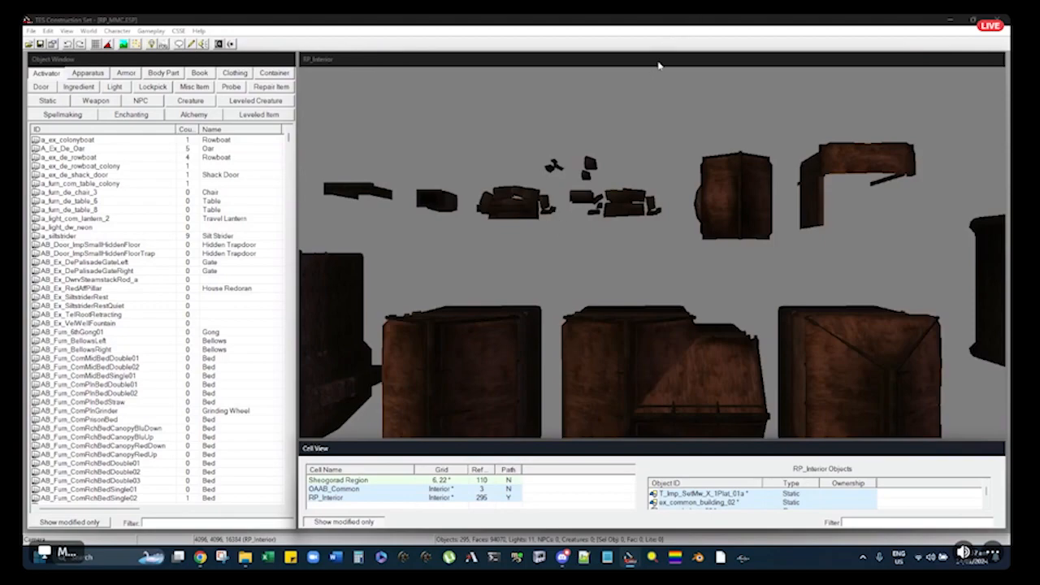
Turn on bright lighting for the RP_Interior render view, centred on the group of brown-roofed buildings
left_click(659, 63)
scroll(517, 320, "down", 3)
left_click(612, 364)
key("shift")
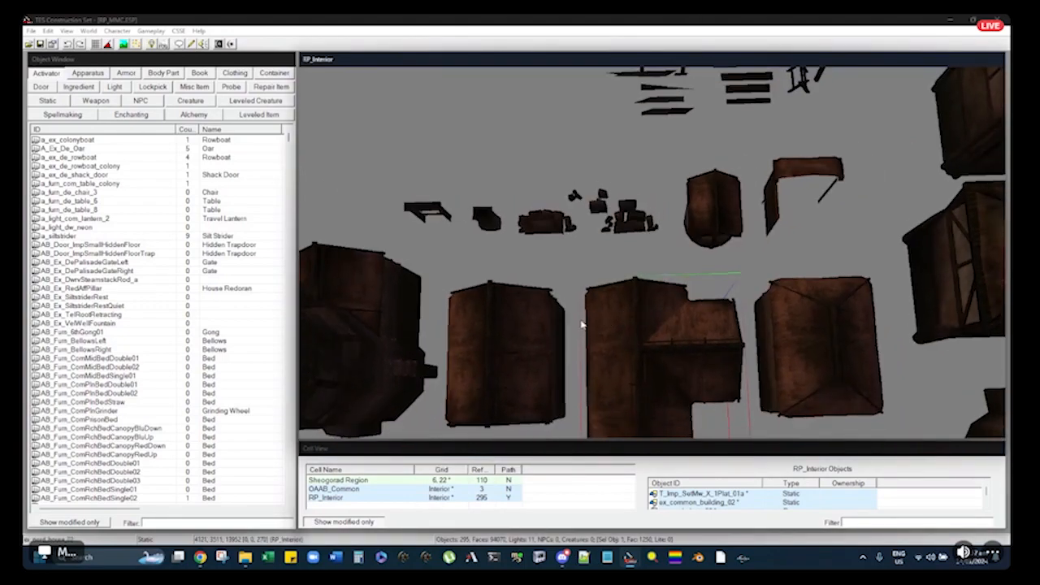
middle_click_drag(581, 329, 650, 168)
key("a")
key("shift")
scroll(625, 201, "down", 5)
Survey the cutaway house interior and the rows of building pieces laid out across the RP_Interior cell
middle_click_drag(624, 201, 587, 195)
key("shift")
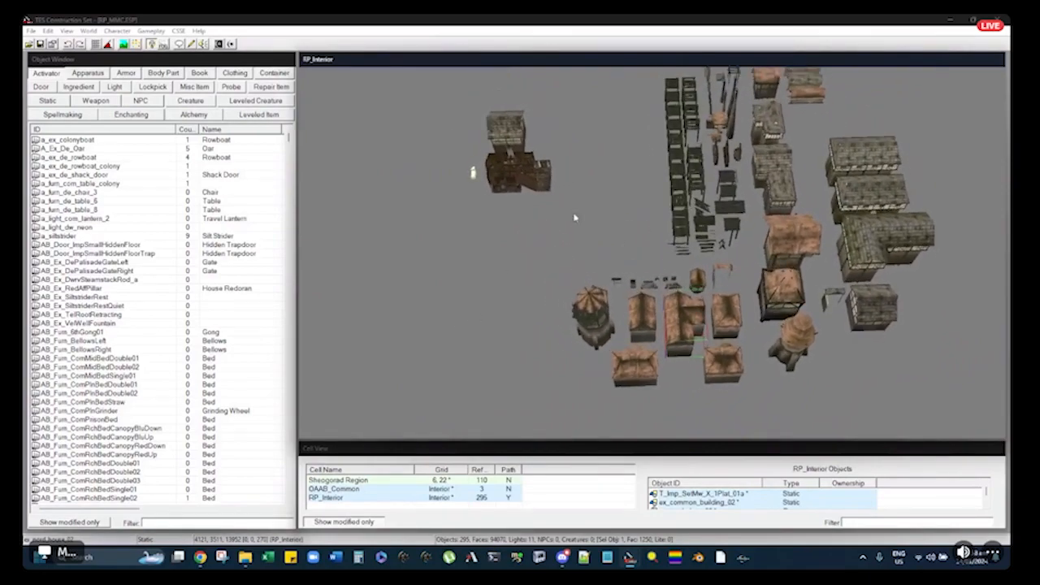
key("shift")
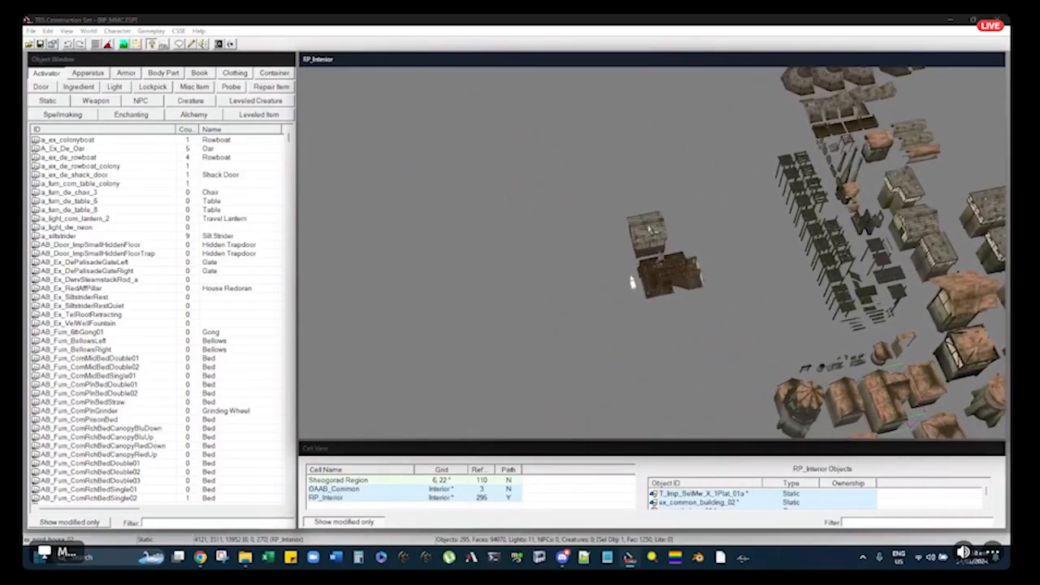
scroll(644, 223, "up", 6)
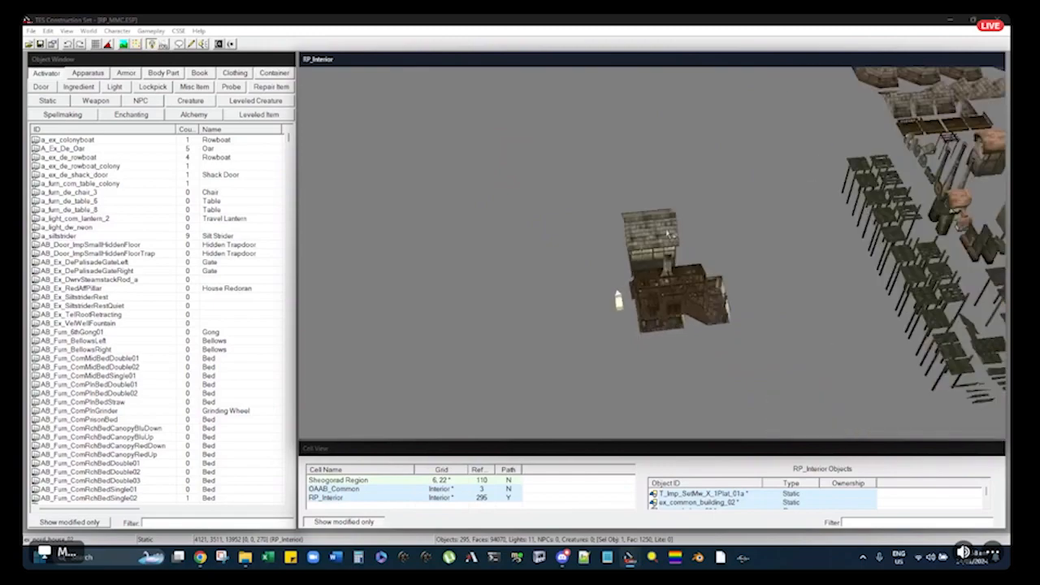
middle_click_drag(672, 234, 423, 325, "shift")
scroll(623, 282, "down", 5)
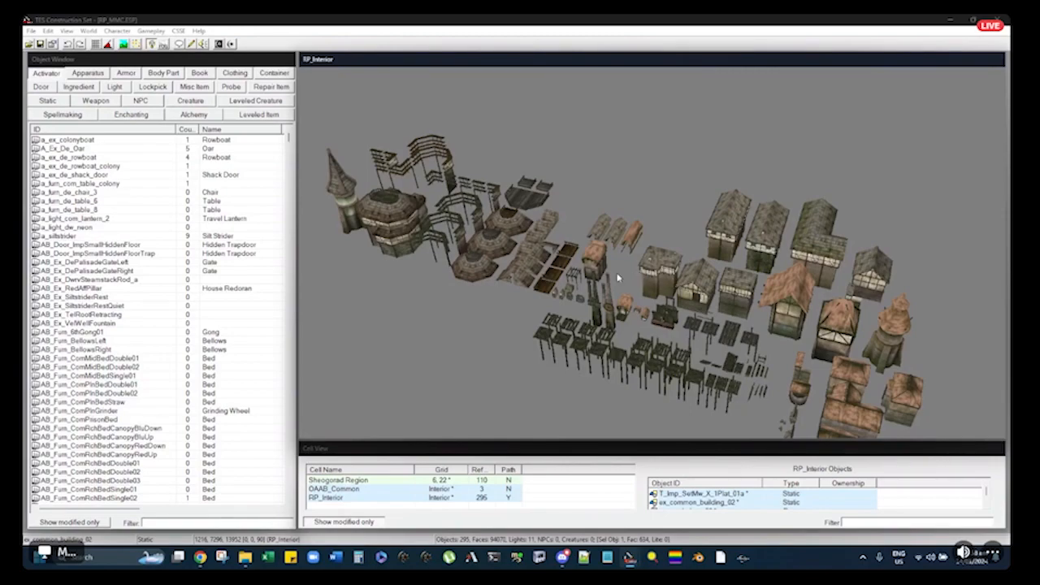
mouse_move(200, 558)
middle_click_drag(670, 249, 683, 252)
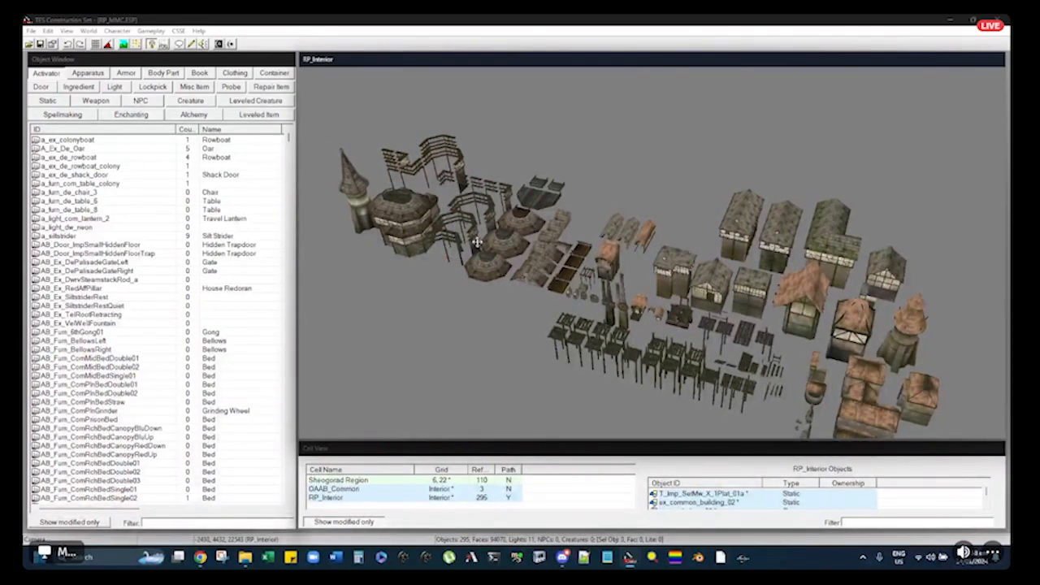
Select the shingle-roofed exterior shell beside the cutaway interior and compare the two from several angles
mouse_move(789, 327)
middle_mouse_down("shift")
mouse_move(698, 250)
mouse_move(692, 224)
mouse_move(587, 239)
mouse_move(576, 260)
mouse_move(597, 268)
mouse_move(681, 213)
mouse_move(715, 230)
mouse_move(833, 219)
middle_mouse_up("shift")
left_click(698, 251)
scroll(682, 221, "up", 5)
scroll(569, 276, "up", 5)
left_click(459, 192)
middle_click_drag(459, 192, 588, 193, "shift")
scroll(586, 193, "down", 5)
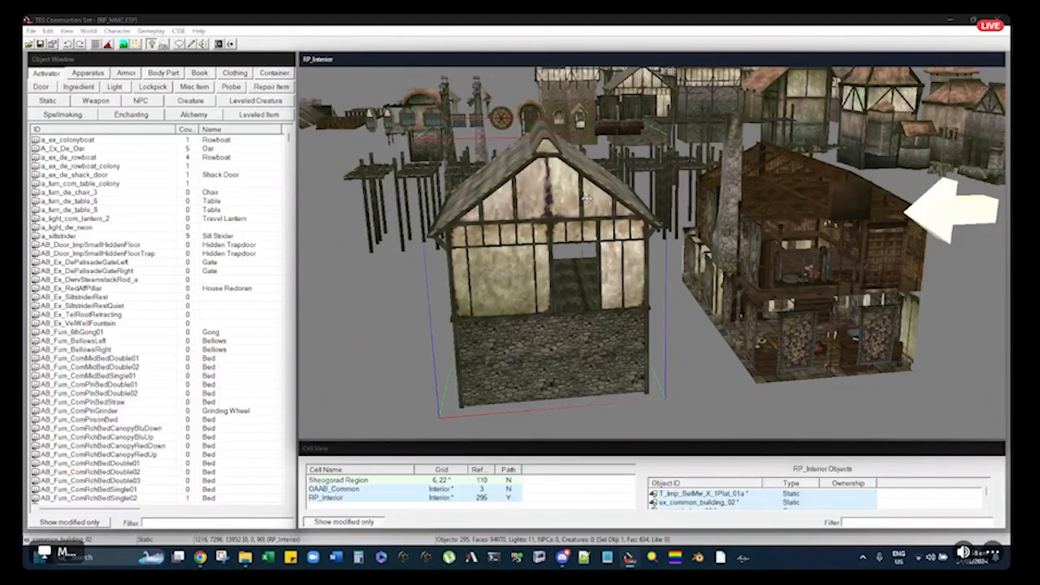
middle_click_drag(582, 201, 563, 216, "shift")
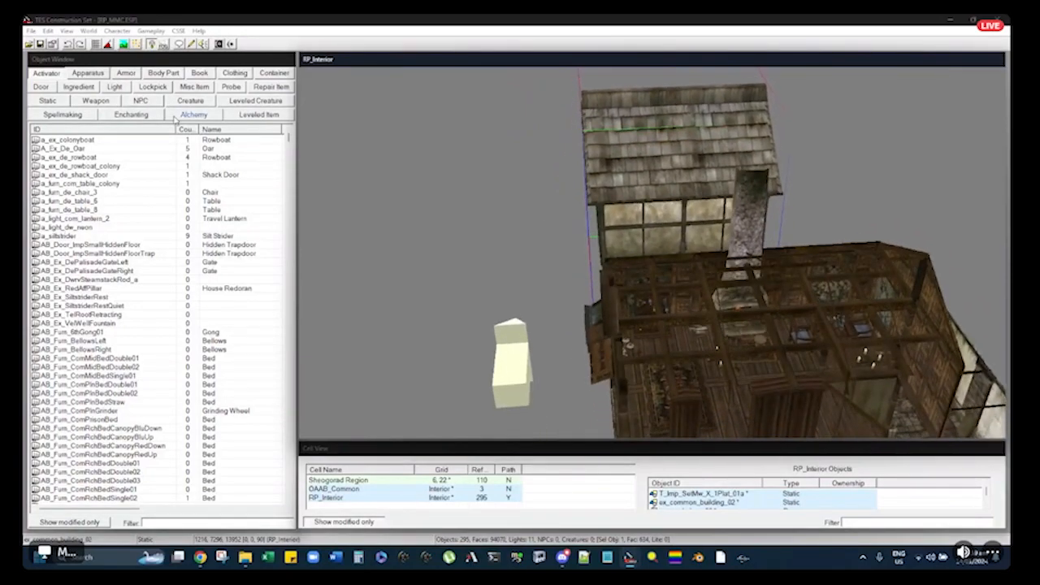
middle_click_drag(608, 170, 638, 221, "shift")
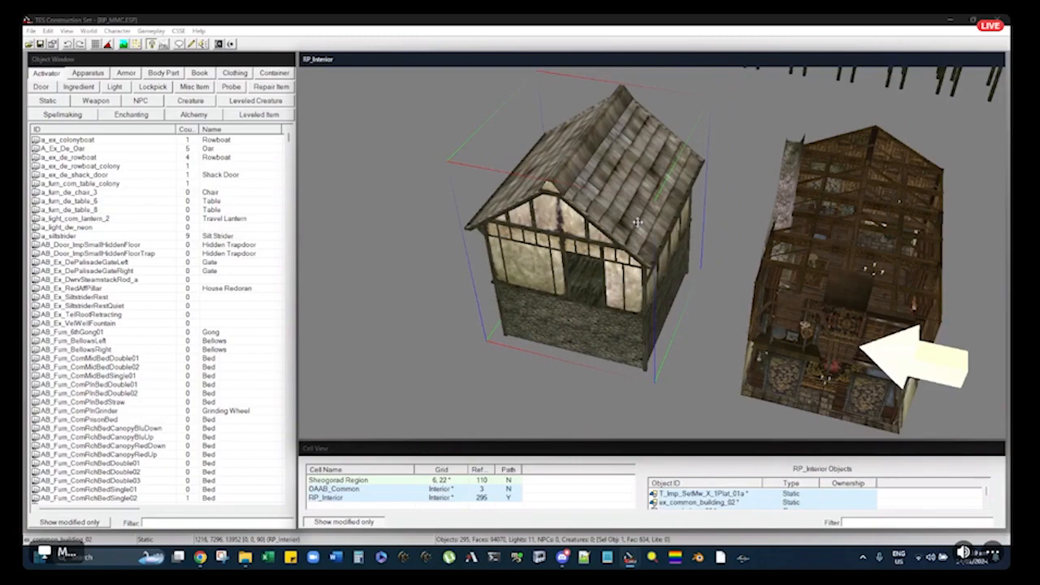
middle_click_drag(637, 222, 585, 203, "shift")
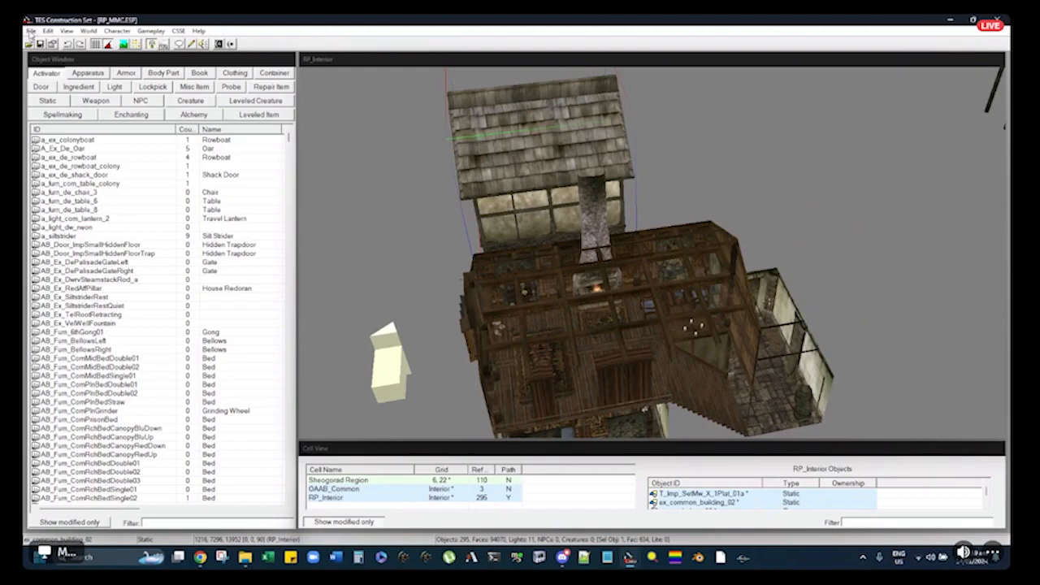
Move the exterior house shell over to the cutaway interior for comparison and then back to Y position 7424
left_click(543, 156)
middle_click_drag(531, 160, 713, 193, "shift")
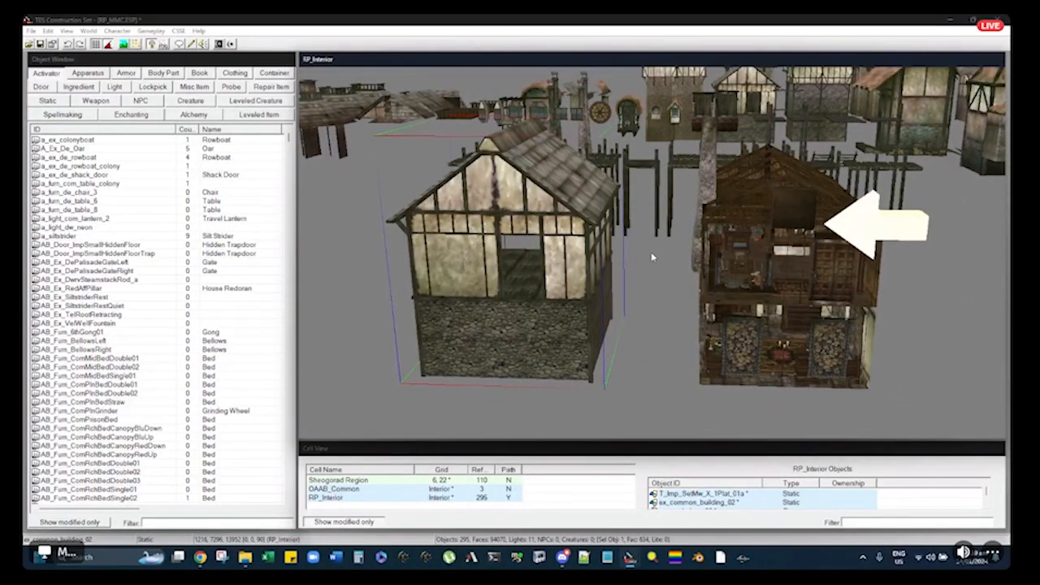
middle_click_drag(656, 246, 624, 210, "shift")
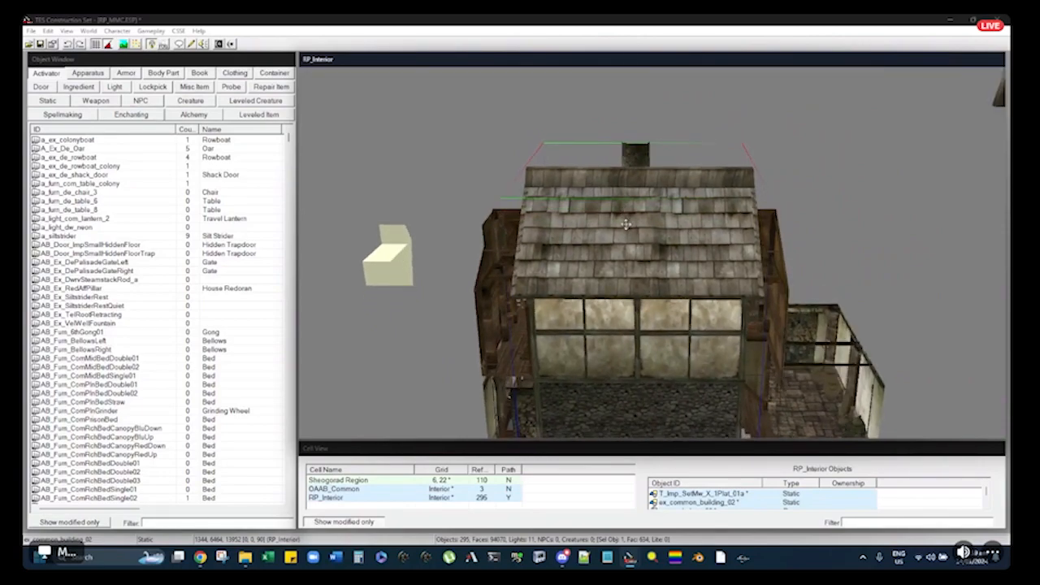
left_click_drag(627, 227, 606, 164)
middle_click_drag(628, 151, 782, 200, "shift")
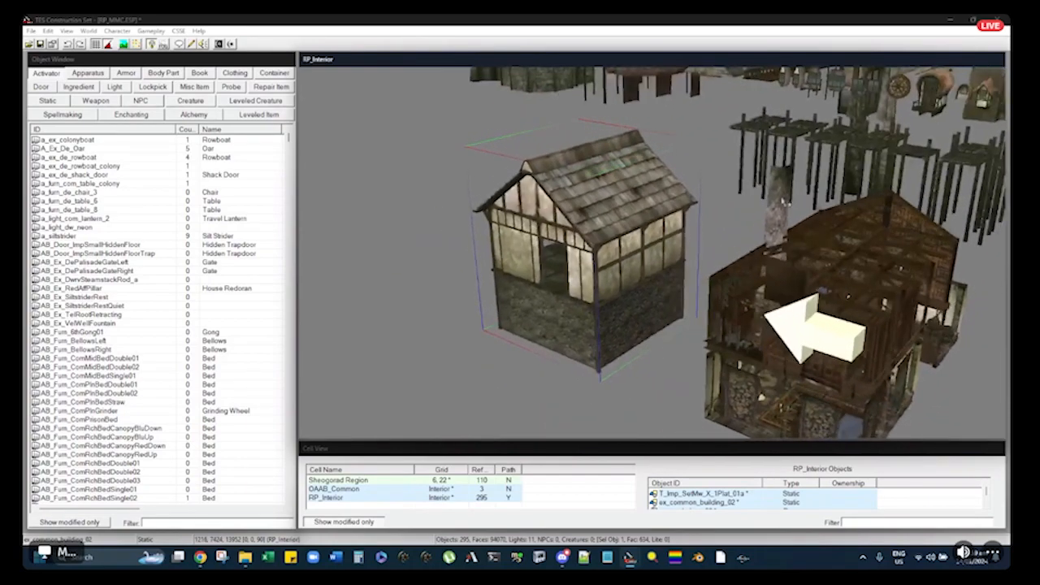
Examine the cutaway interior's wooden door, open rooms and chimney against the neighbouring exterior shell
scroll(674, 257, "up", 5)
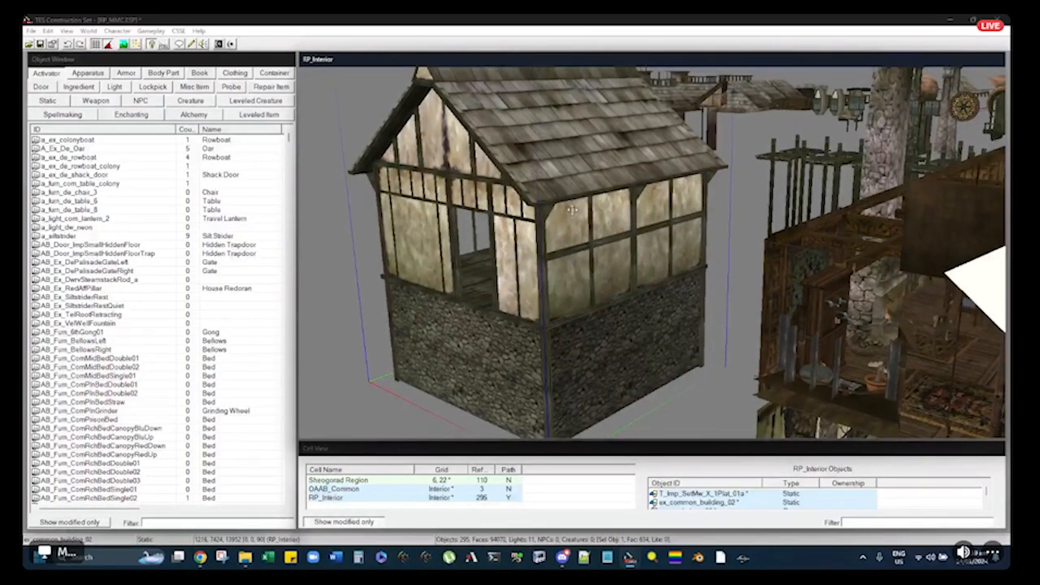
scroll(572, 210, "up", 3)
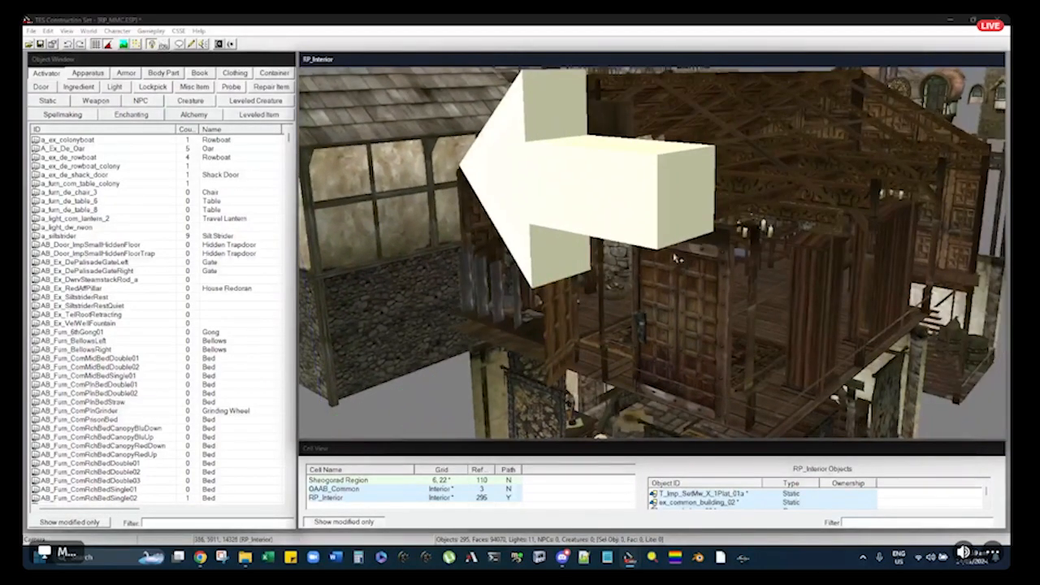
left_click(678, 259)
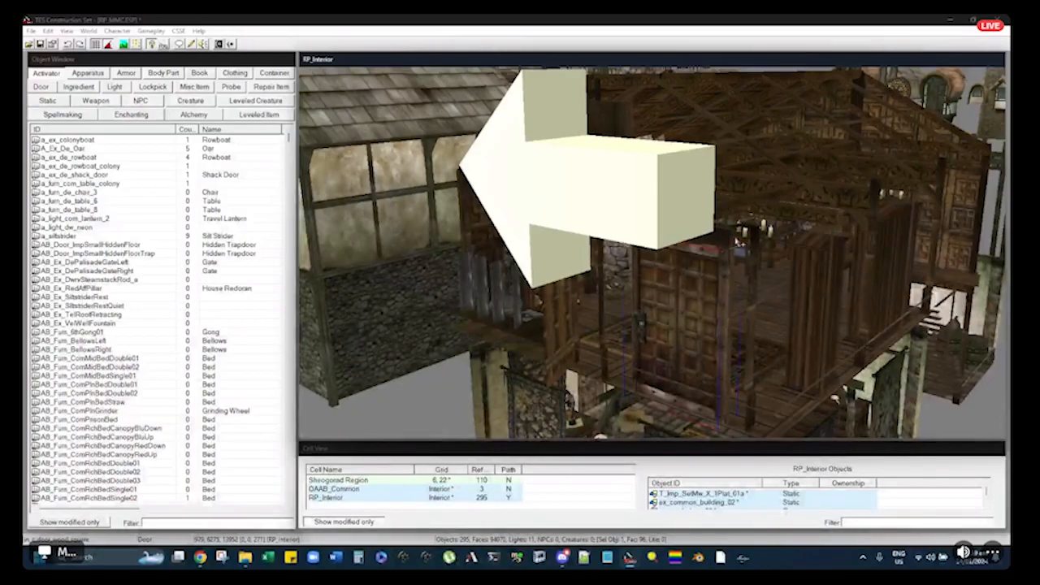
middle_click_drag(718, 226, 664, 244)
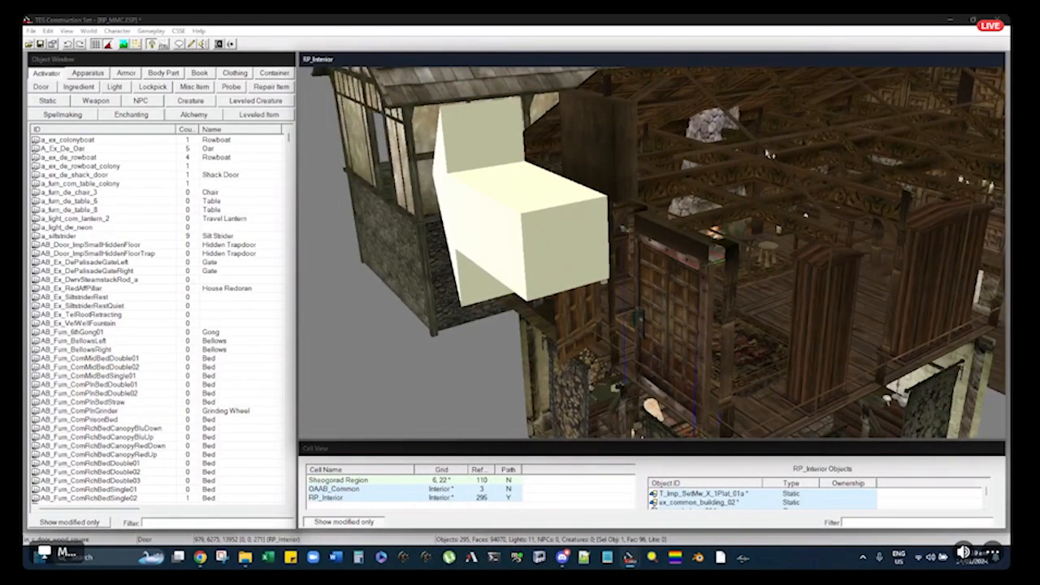
middle_click_drag(800, 130, 827, 246)
left_click(546, 180)
middle_click_drag(546, 181, 451, 199, "shift")
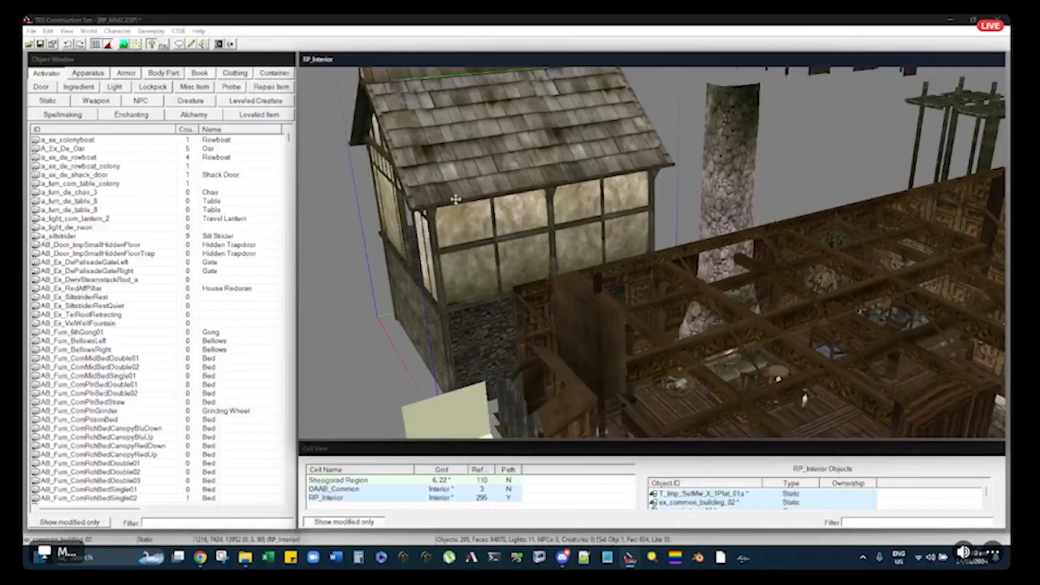
scroll(512, 173, "down", 3)
middle_click_drag(515, 157, 561, 236, "shift")
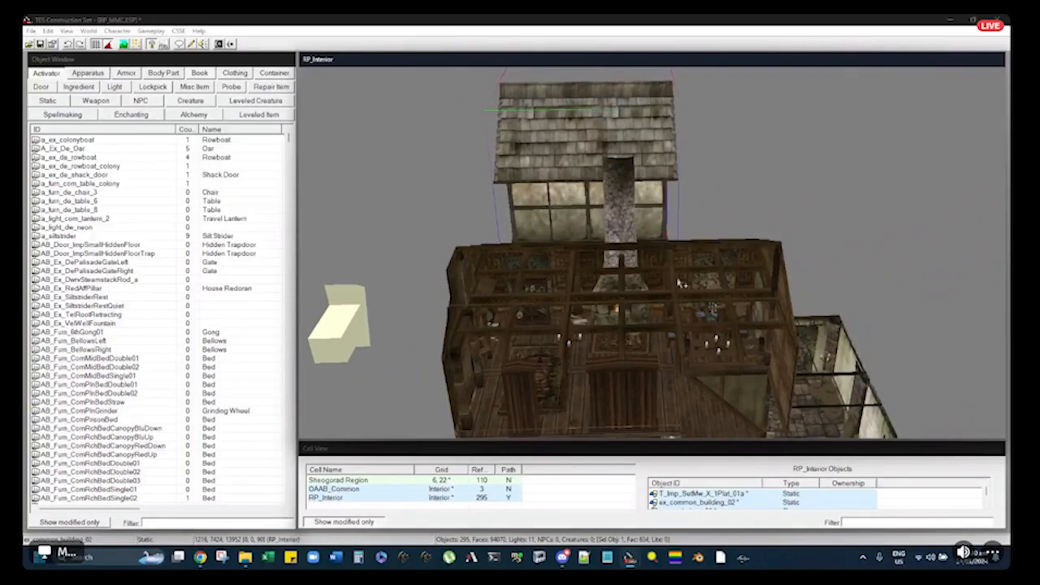
Set both the object rotation and object move speeds to .5 in the editor preferences
middle_click_drag(662, 281, 618, 230, "shift")
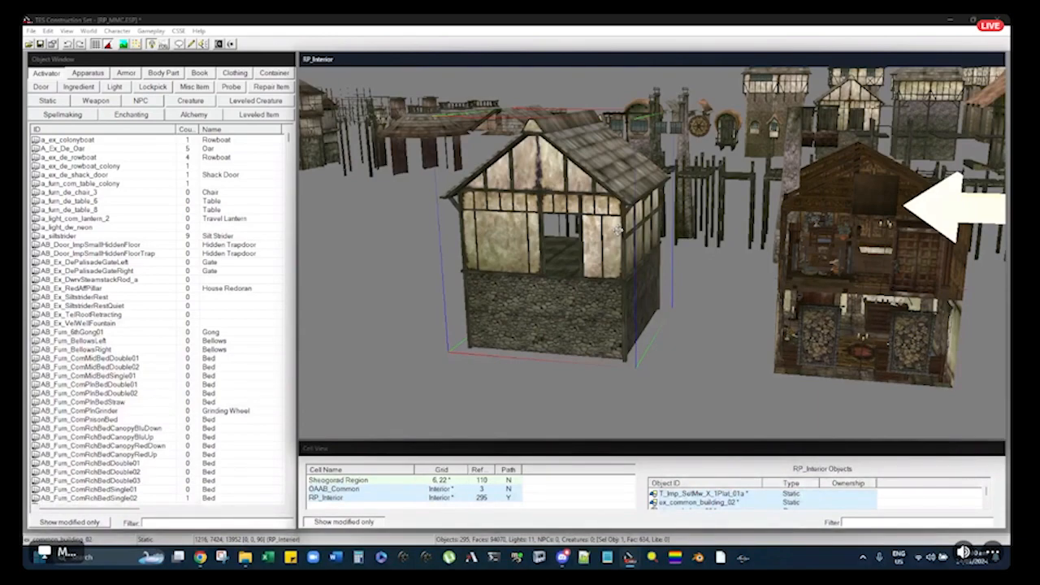
left_click(440, 162)
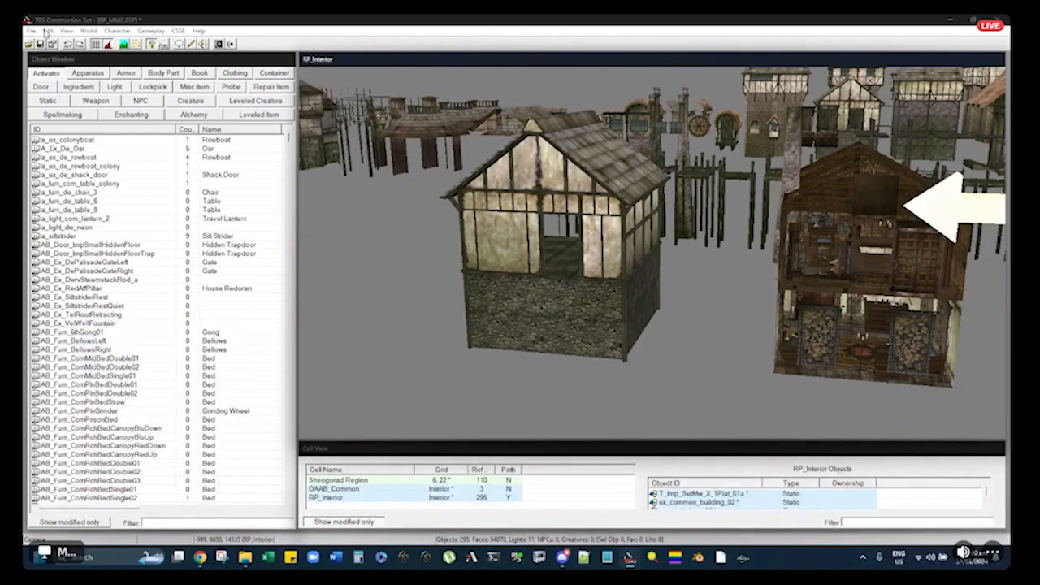
left_click(30, 32)
left_click(60, 82)
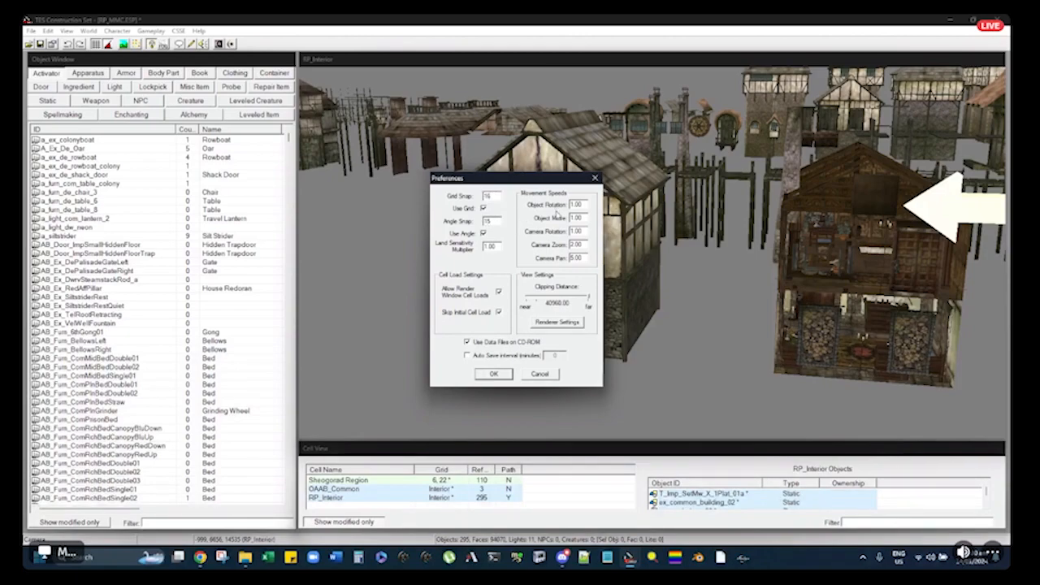
type("5")
key("Tab")
type(".5")
Set the renderer resolution to 1920 x 1080 x 32 in the renderer settings
left_click(556, 323)
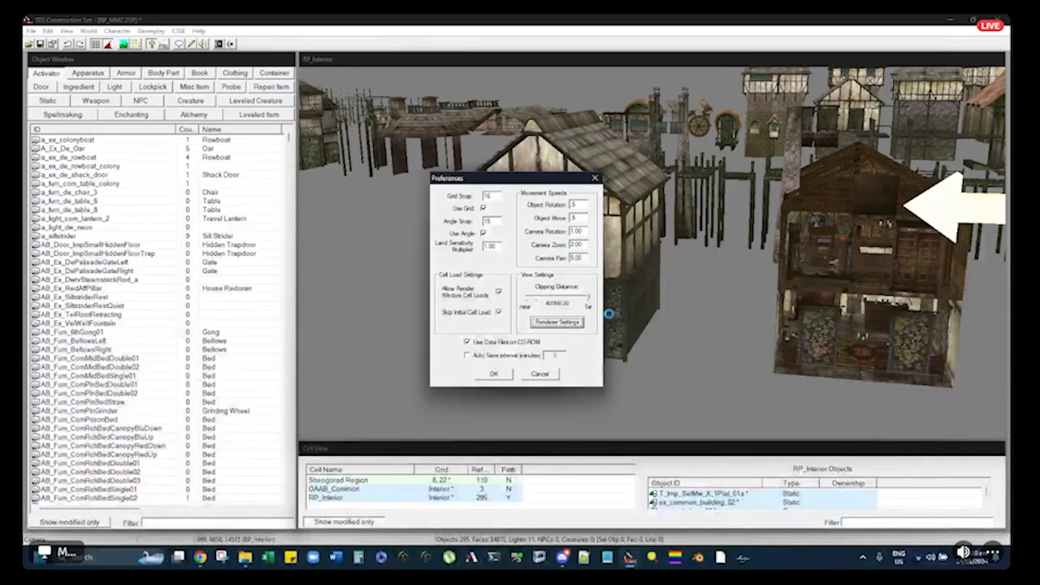
double_click(606, 321)
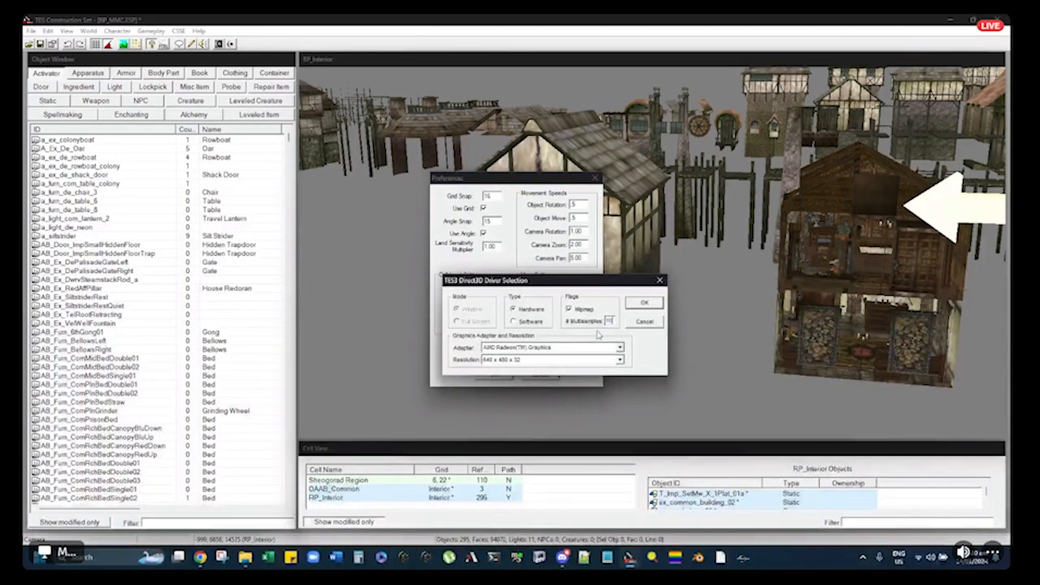
scroll(596, 360, "down", 5)
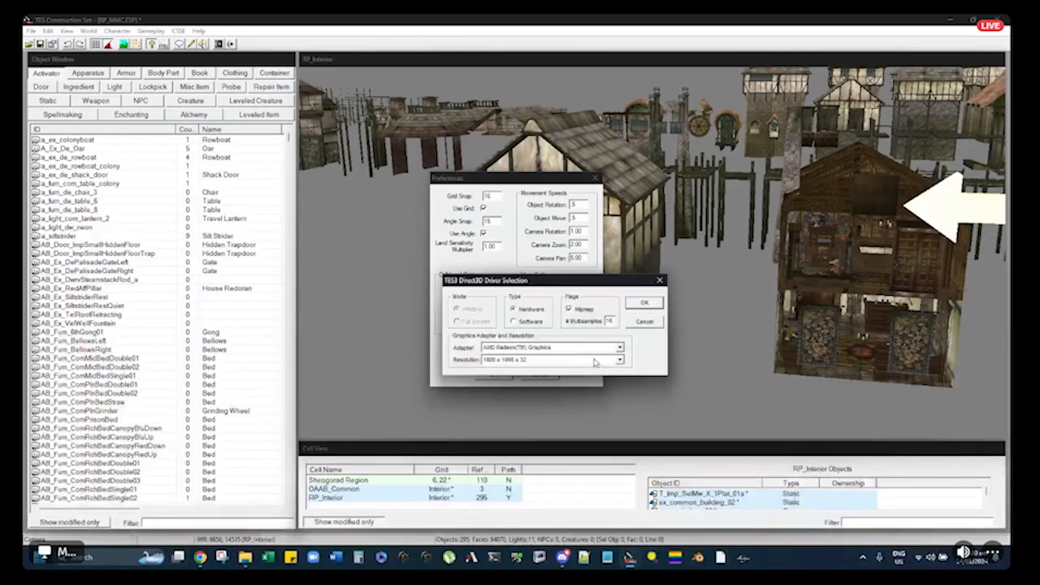
left_click(643, 302)
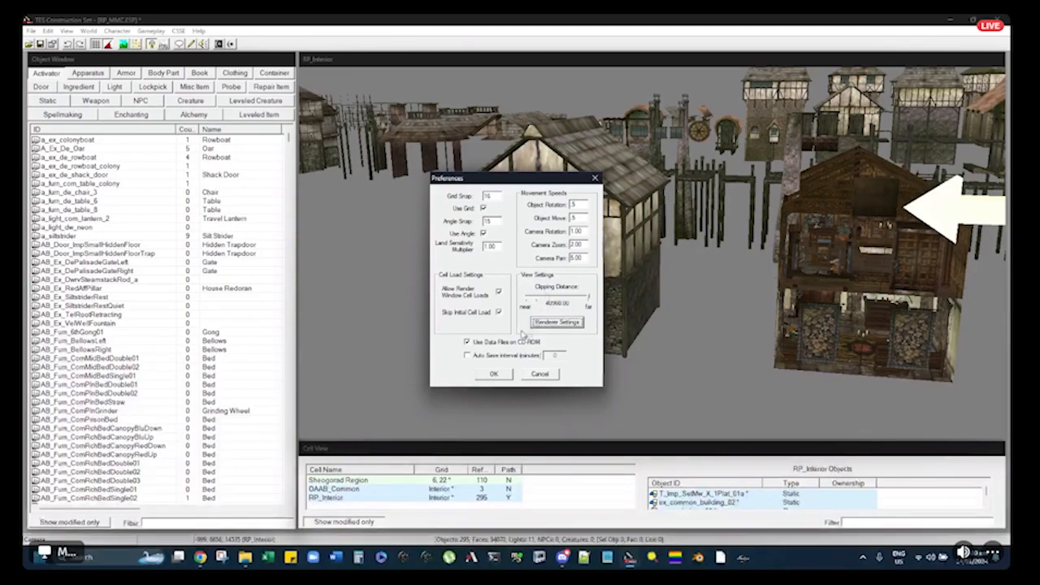
Disable use of data files on CD-ROM, enable auto save with a 10-minute interval, and apply the preferences
left_click(467, 342)
left_click(467, 355)
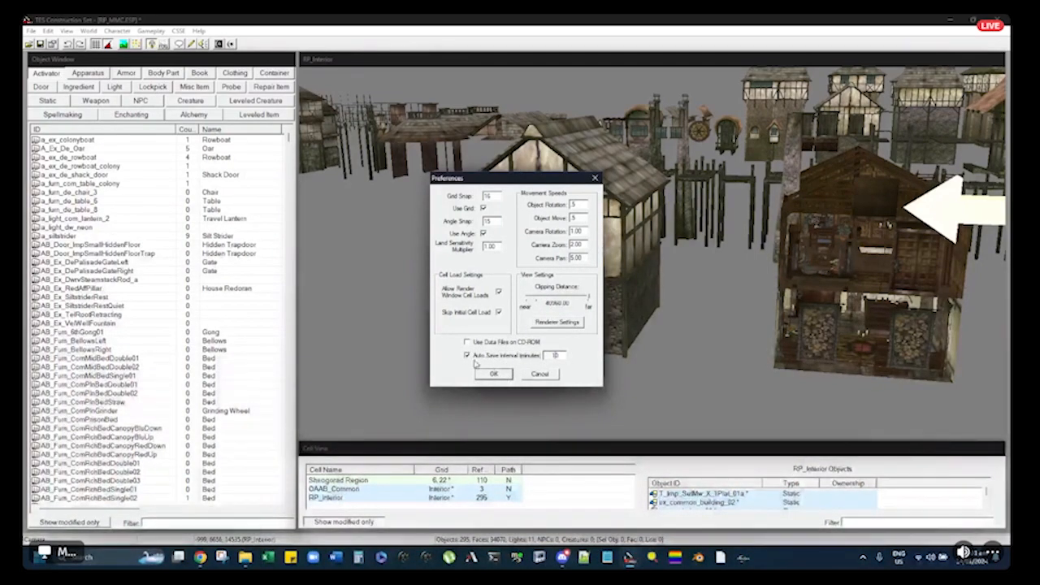
left_click(493, 373)
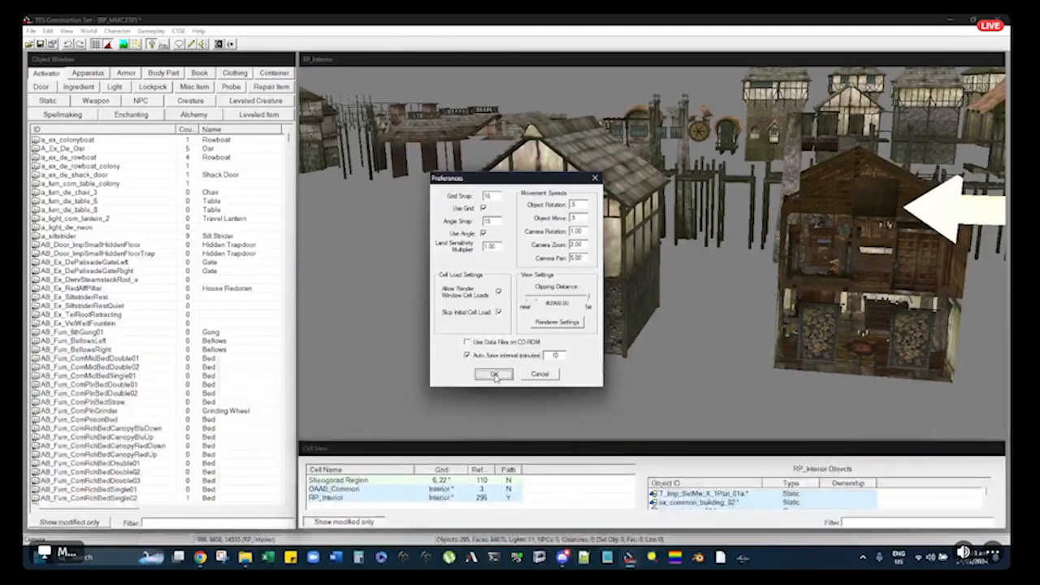
Compare the exterior shell with the cutaway interior's roof beams and upper rooms from several angles
left_click(655, 219)
left_click(623, 222)
middle_click_drag(623, 221, 597, 234)
scroll(569, 234, "up", 3)
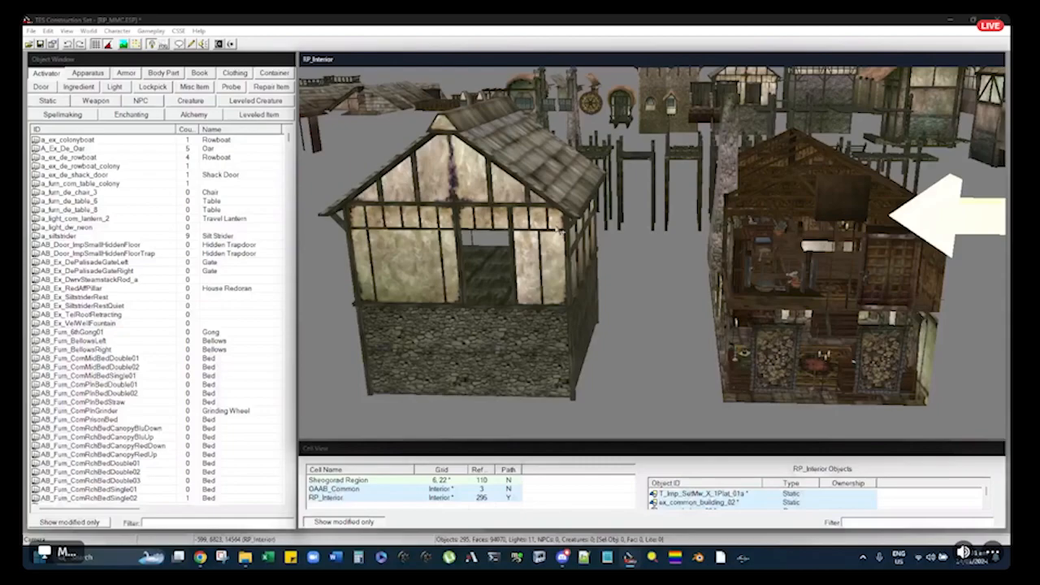
mouse_move(793, 215)
middle_mouse_down()
mouse_move(777, 239)
mouse_move(617, 236)
mouse_move(627, 229)
middle_mouse_up()
middle_click_drag(635, 310, 644, 276)
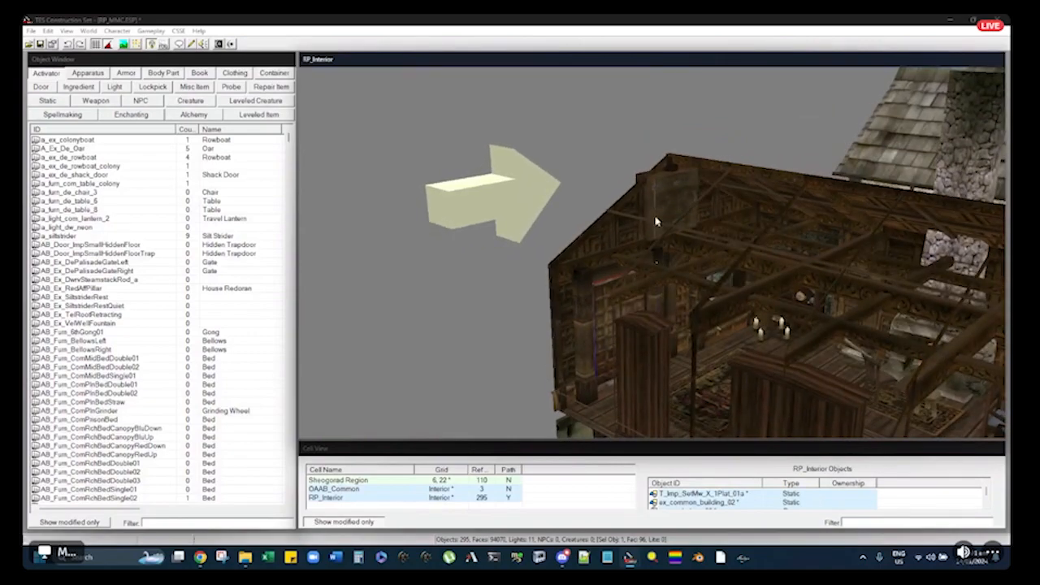
middle_click_drag(657, 211, 785, 243)
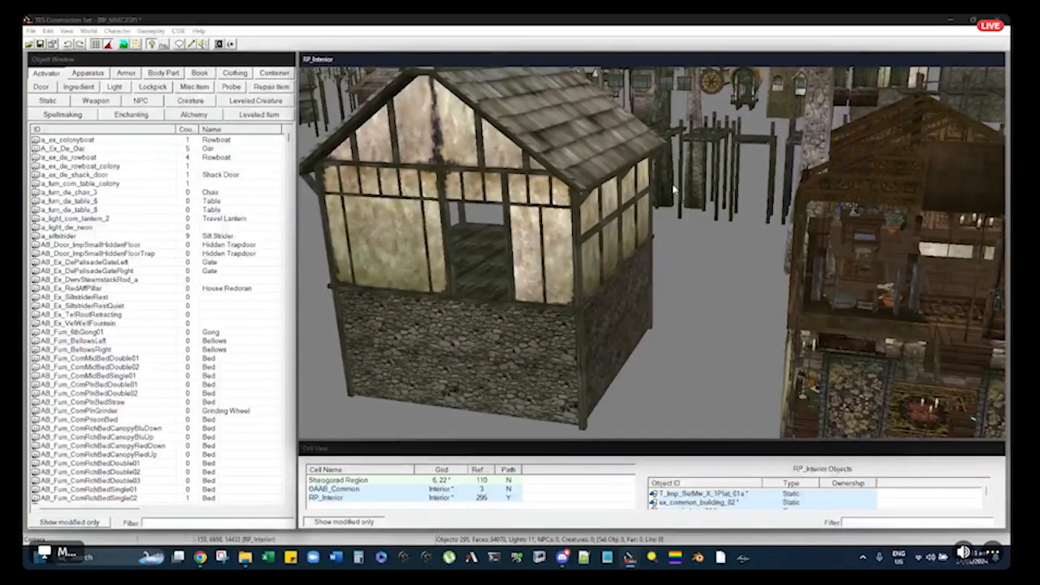
Select the wooden door on the cutaway interior's upper floor and examine it up close
middle_click_drag(933, 211, 660, 238)
left_click(631, 277)
scroll(660, 238, "up", 4)
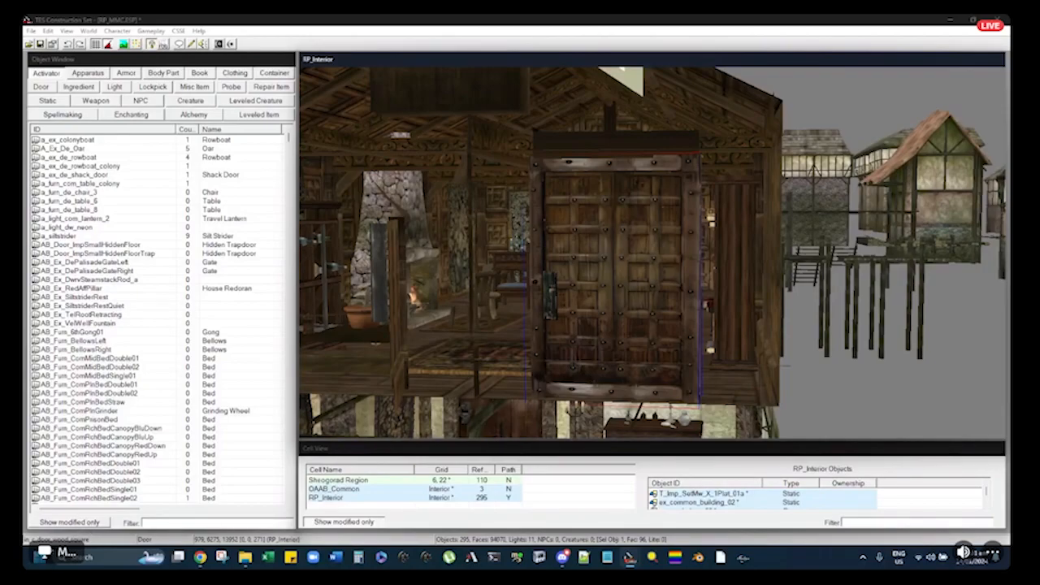
mouse_move(617, 284)
middle_mouse_down()
mouse_move(622, 267)
mouse_move(608, 278)
middle_mouse_up()
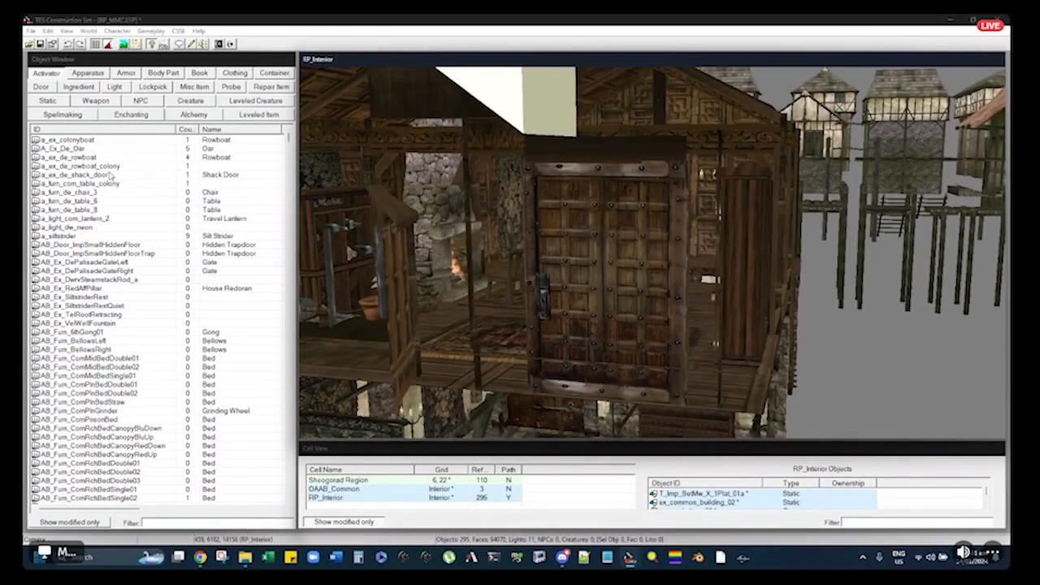
Filter the static objects by ex_common
left_click(48, 101)
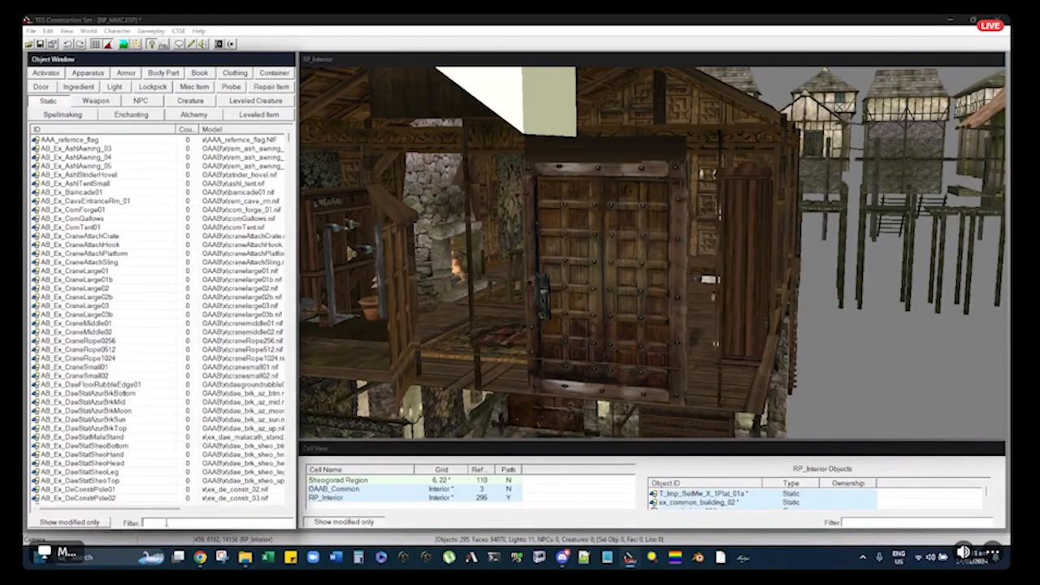
left_click(143, 522)
type("ex_common")
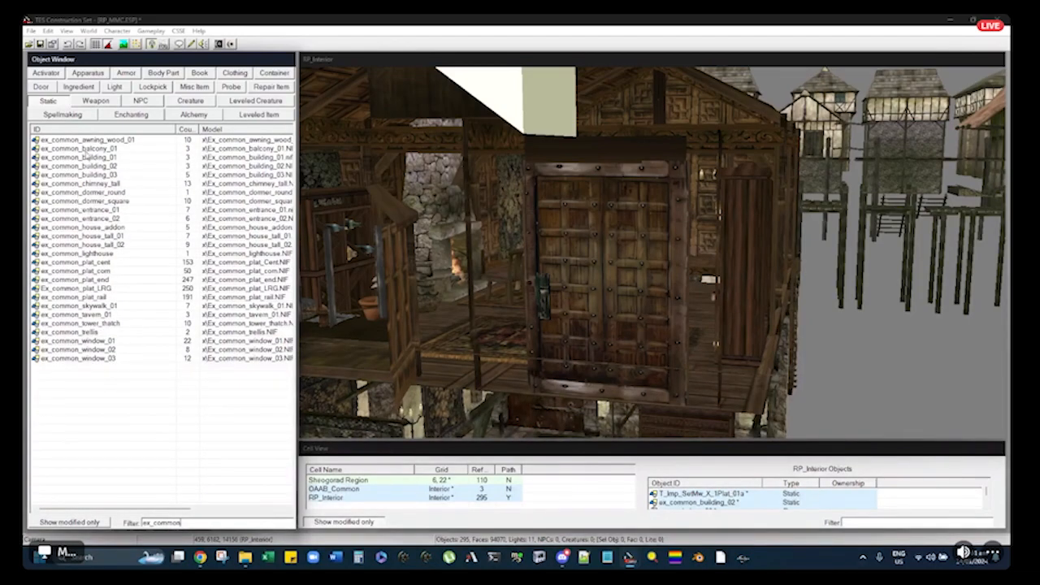
Place the exterior door ex_common_door_01 beside the cutaway interior and rotate it to 90 degrees around Z
left_click(615, 278)
middle_click_drag(615, 279, 703, 203, "shift")
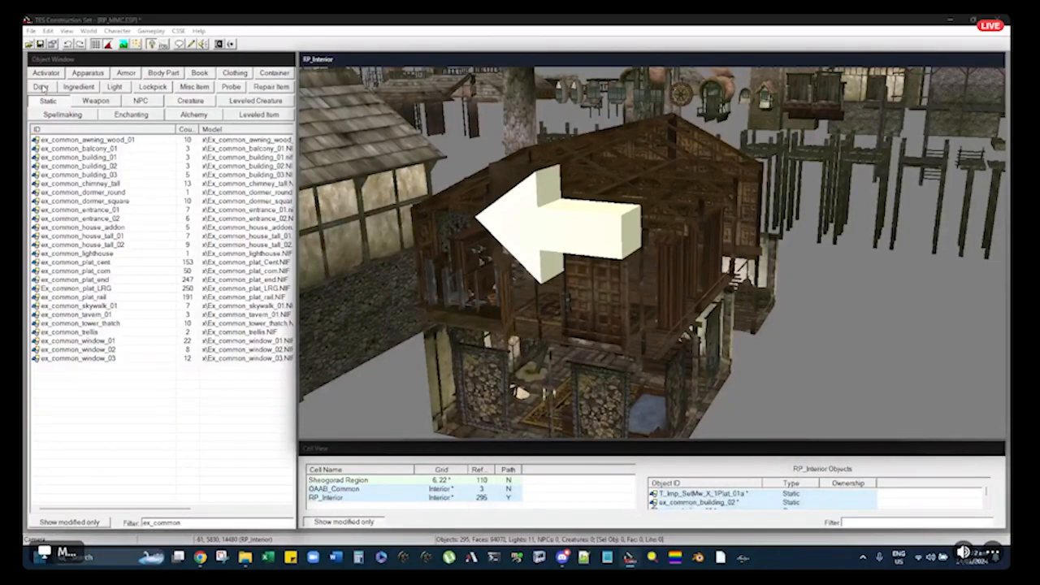
left_click(42, 87)
left_click(73, 143)
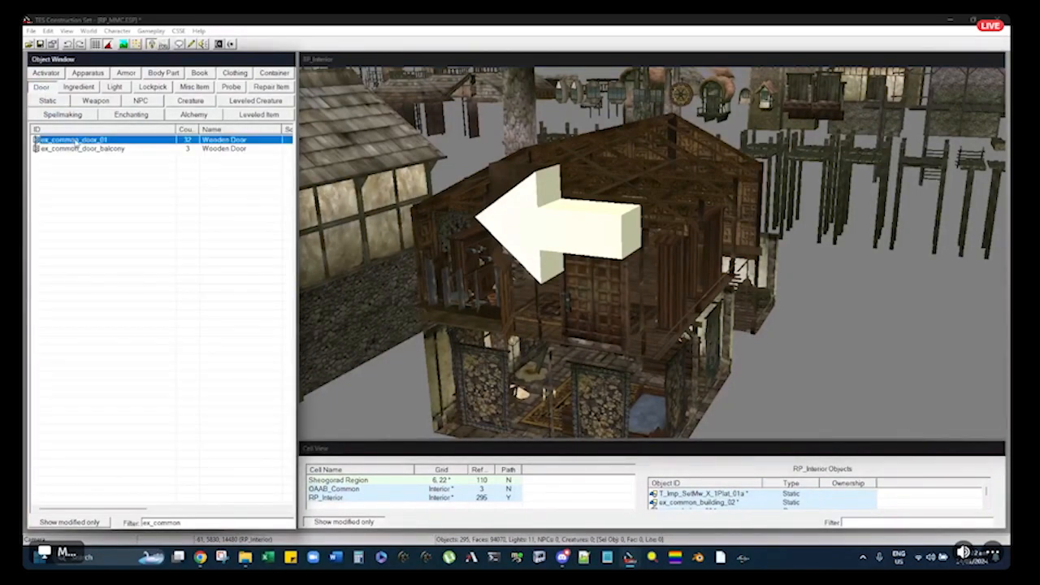
left_click_drag(73, 143, 820, 202)
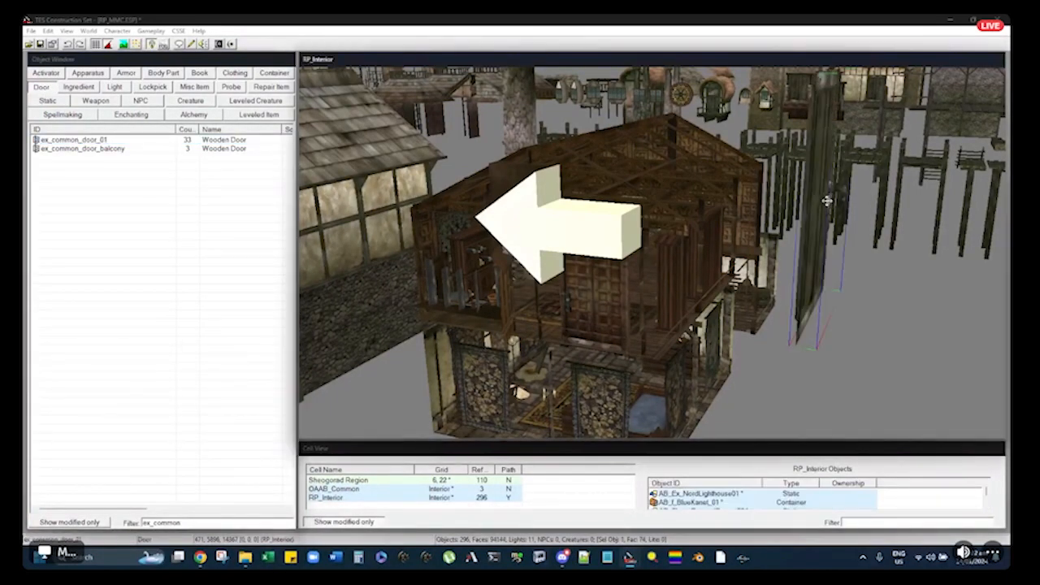
right_click_drag(819, 200, 807, 199)
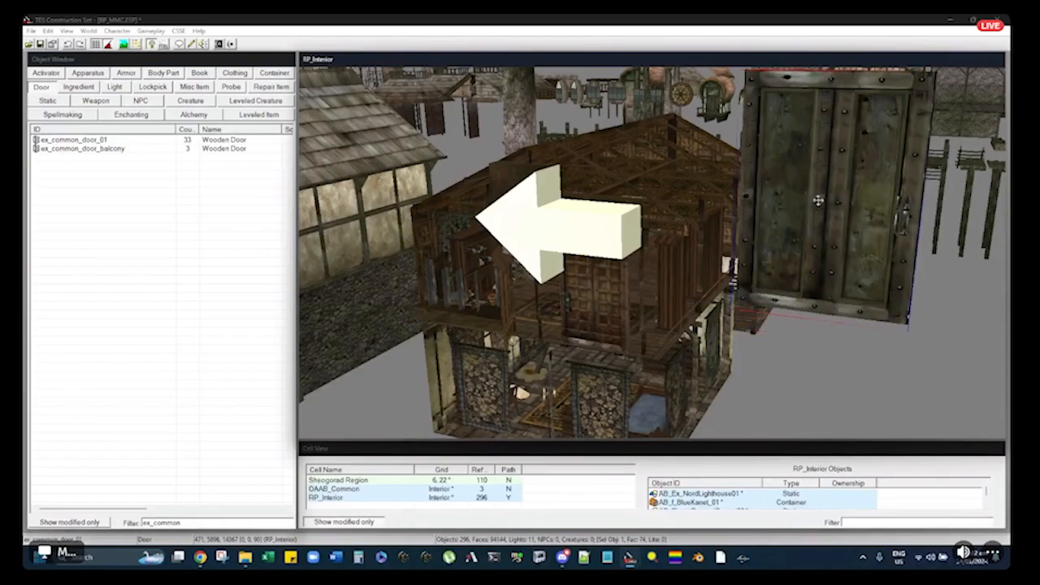
Move the green exterior door down beside the upper-floor interior door so the two sit side by side
middle_click_drag(814, 208, 810, 183, "shift")
left_click_drag(810, 184, 764, 241)
middle_click_drag(764, 242, 752, 271, "shift")
left_click_drag(737, 247, 727, 292)
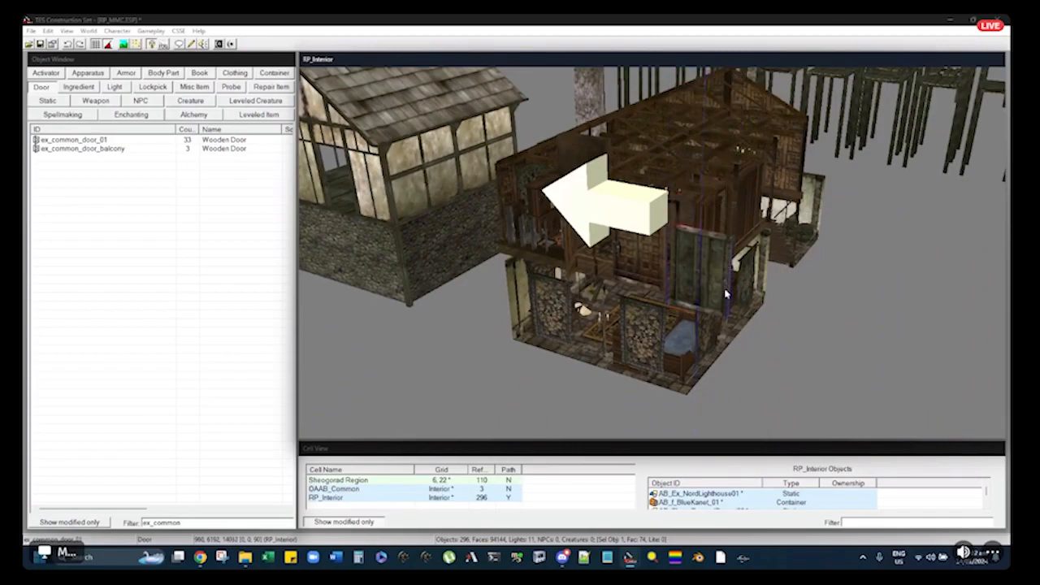
middle_click_drag(727, 292, 745, 255, "shift")
scroll(745, 255, "up", 5)
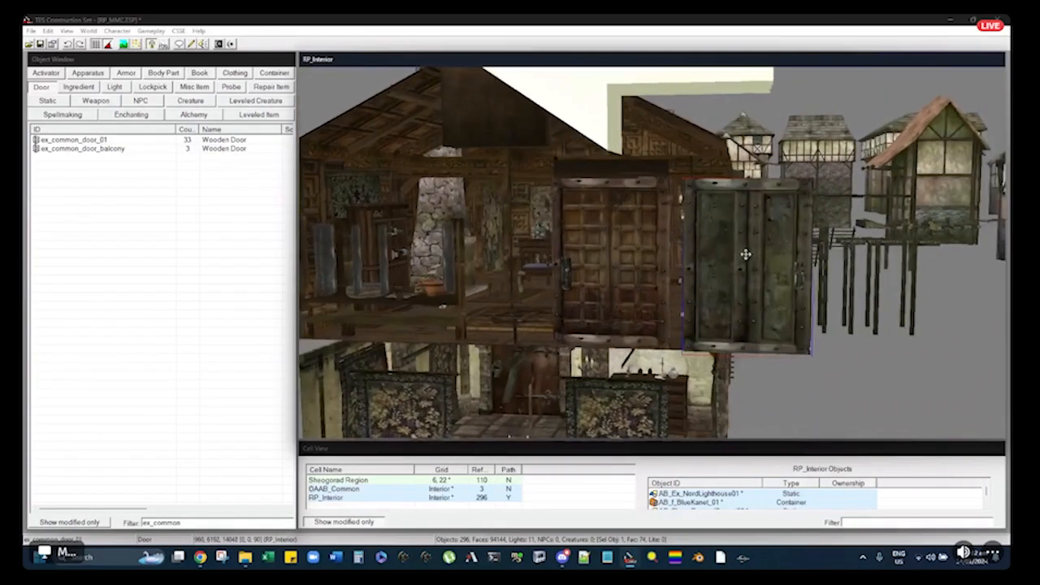
scroll(744, 255, "up", 4)
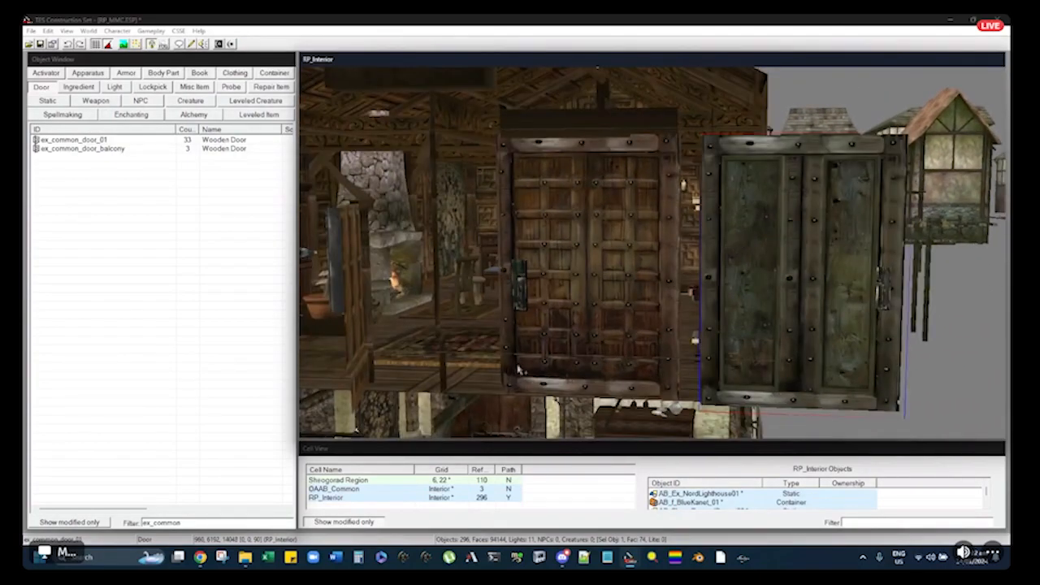
Inspect both doors' handles and shift the exterior door to X position 944
middle_click_drag(580, 304, 647, 290, "shift")
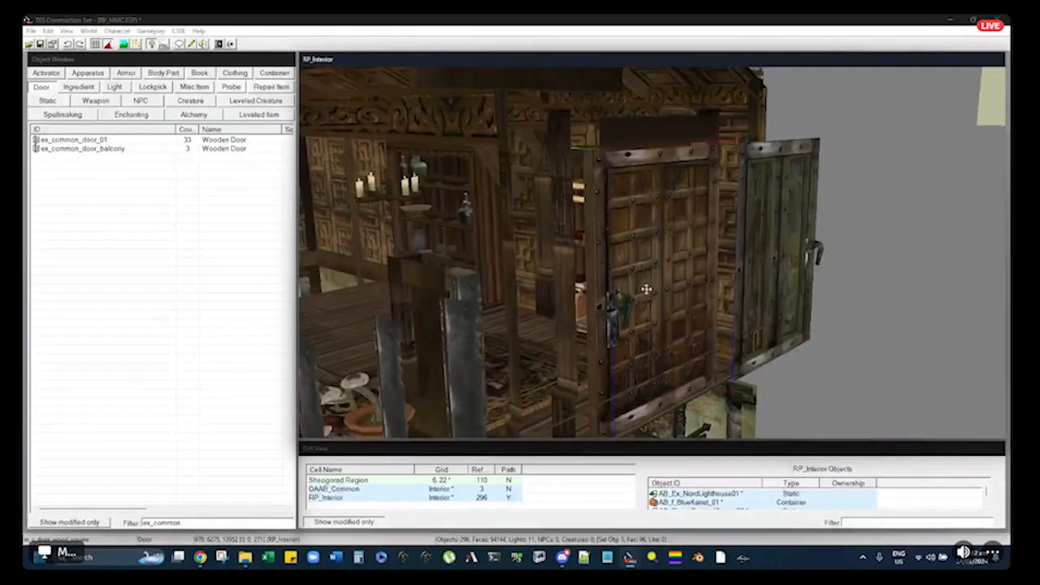
middle_click_drag(659, 237, 535, 274, "shift")
left_click(802, 254)
middle_click_drag(802, 253, 772, 257, "shift")
left_click_drag(773, 258, 777, 269)
middle_click_drag(778, 269, 731, 225, "shift")
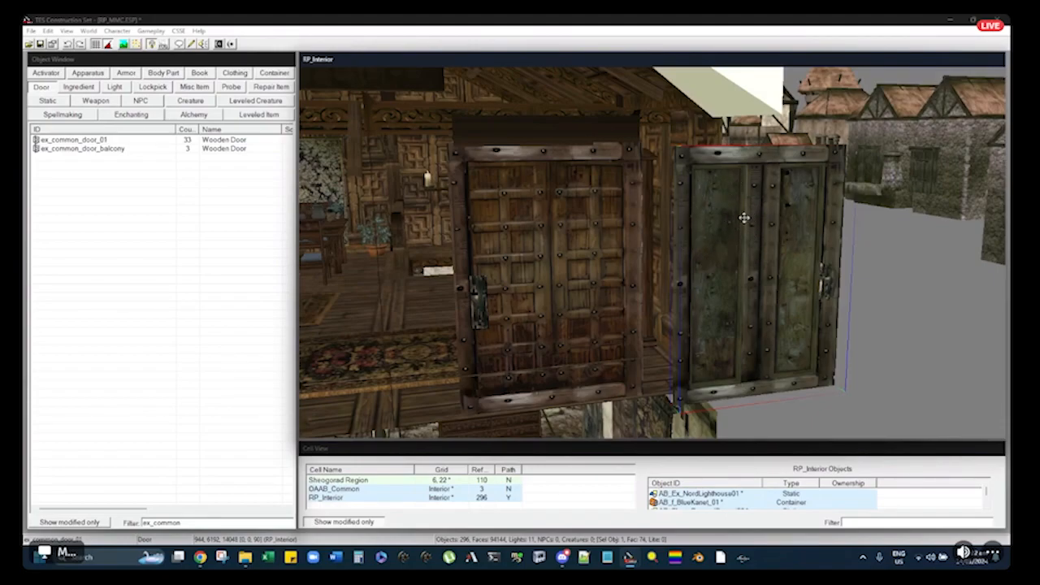
Rotate the interior wooden door to 90 degrees around Z and move it to Y position 6400
left_click(621, 263)
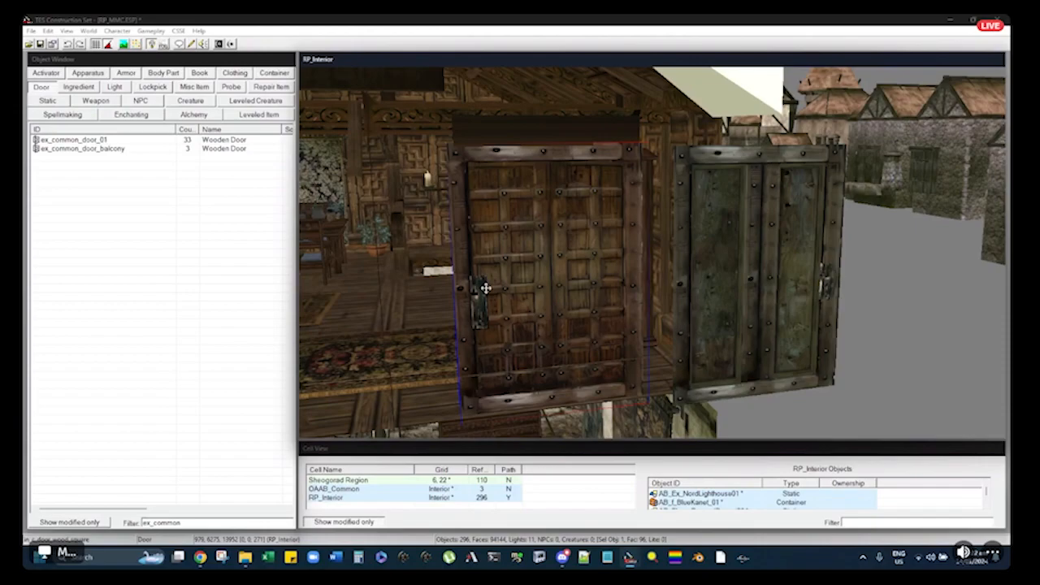
left_click(736, 275)
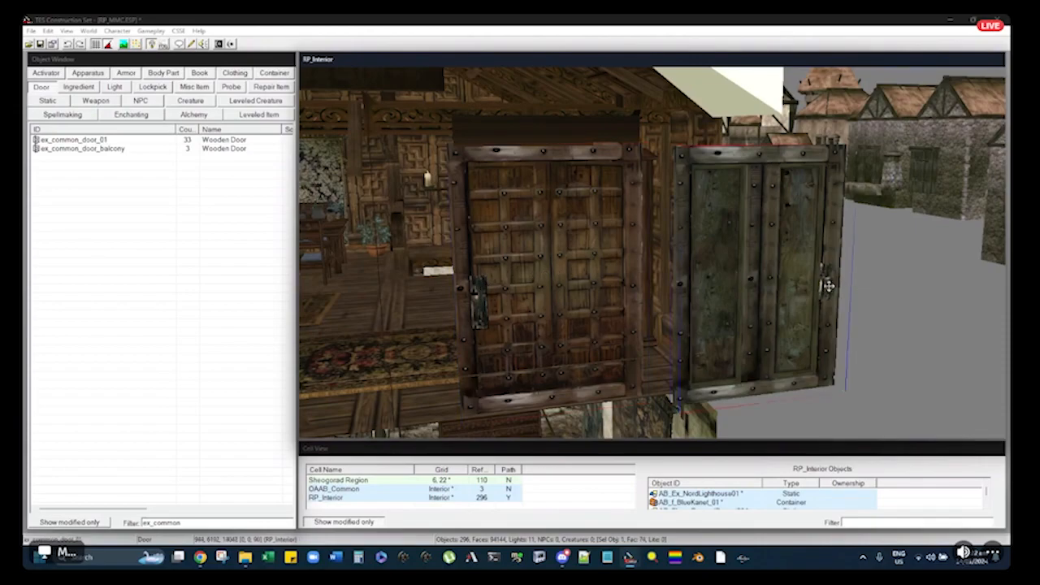
left_click(569, 285)
right_click_drag(588, 288, 555, 298)
middle_click_drag(554, 298, 619, 260, "shift")
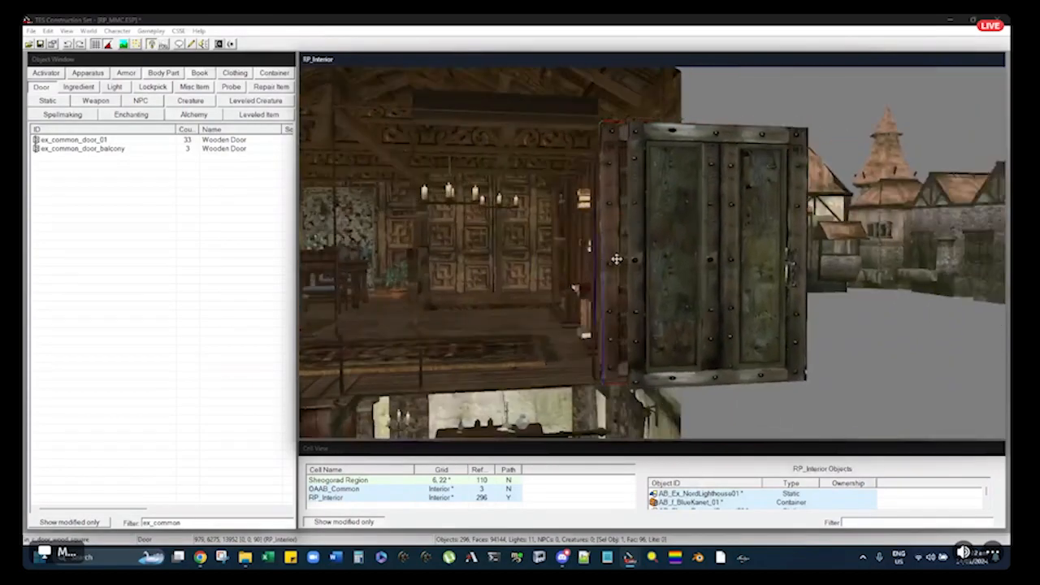
right_click_drag(615, 257, 445, 283)
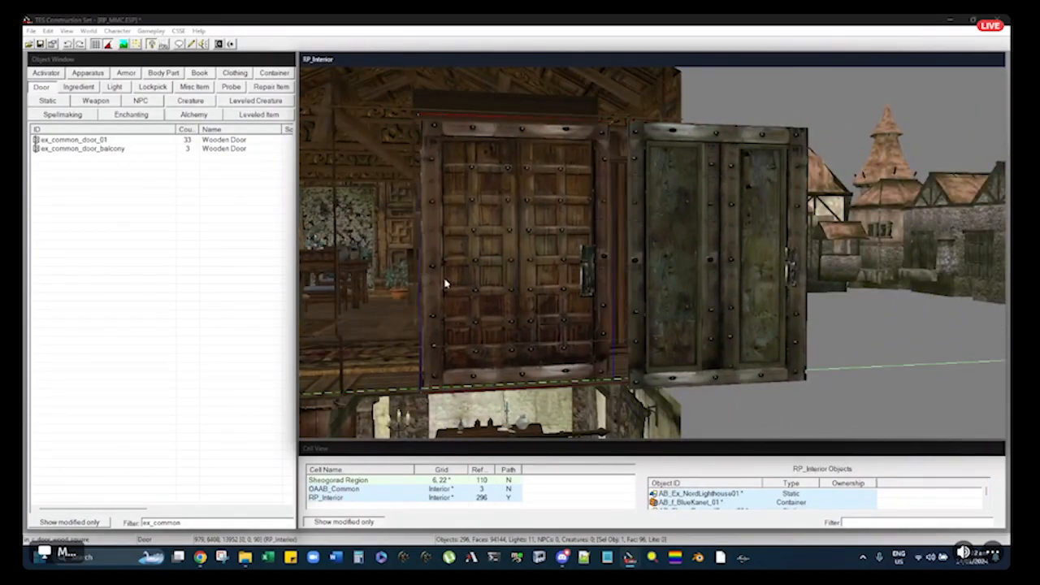
Turn off grid snapping and nudge the interior wooden door to Y position 6408 within its frame
middle_click_drag(481, 259, 784, 372, "shift")
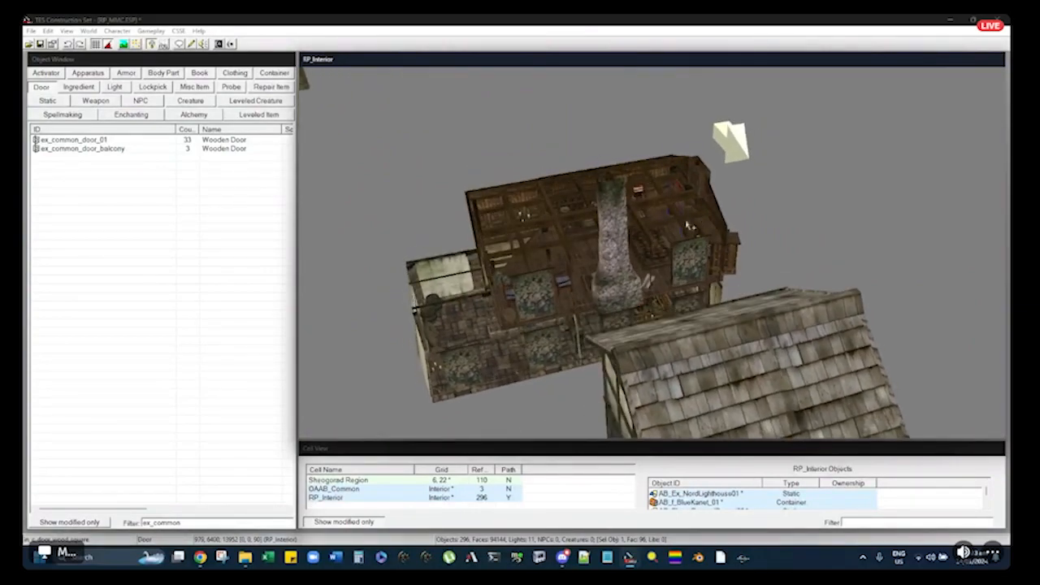
scroll(696, 220, "up", 10)
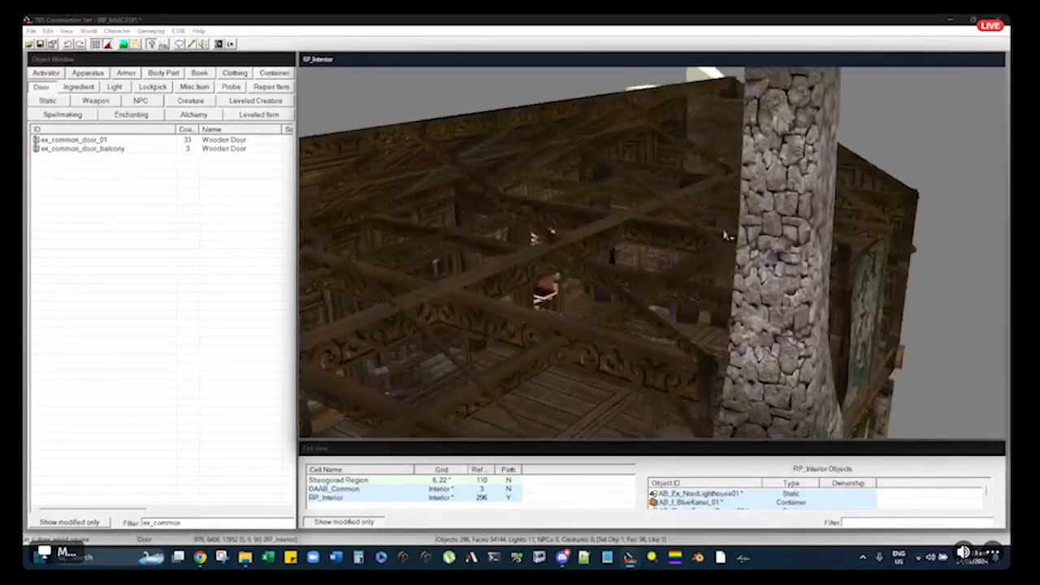
scroll(731, 227, "up", 10)
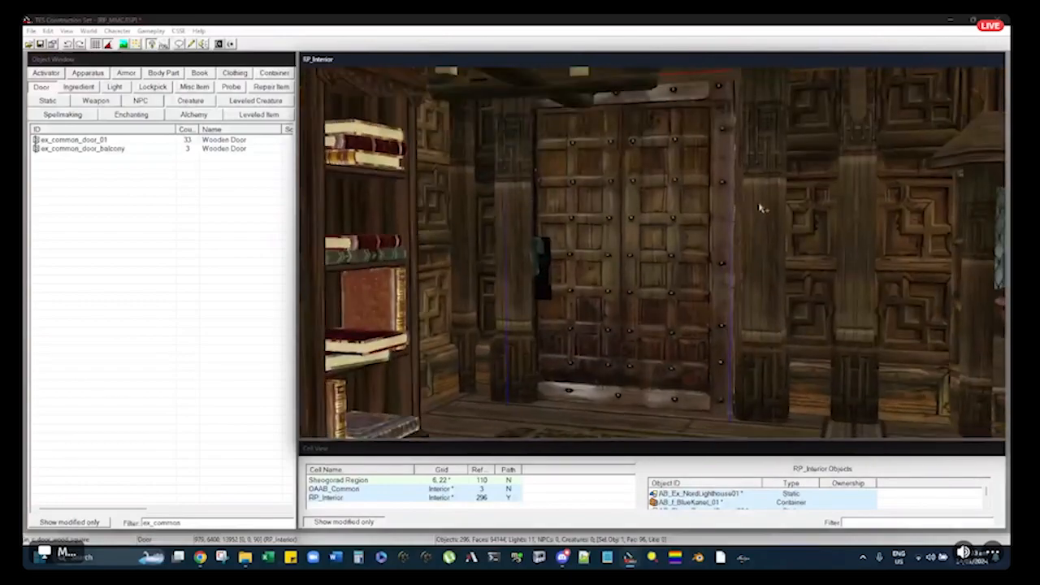
scroll(755, 209, "up", 1)
left_click(95, 45)
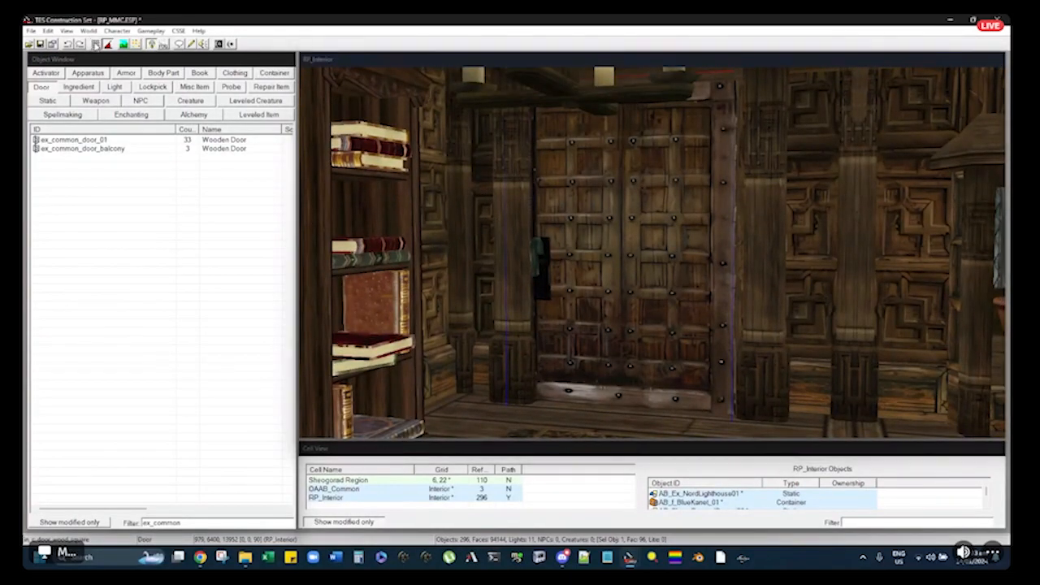
middle_click_drag(692, 274, 713, 274)
left_click_drag(673, 291, 695, 293)
mouse_move(695, 298)
middle_mouse_down()
mouse_move(677, 274)
mouse_move(682, 248)
mouse_move(662, 200)
mouse_move(637, 254)
middle_mouse_up()
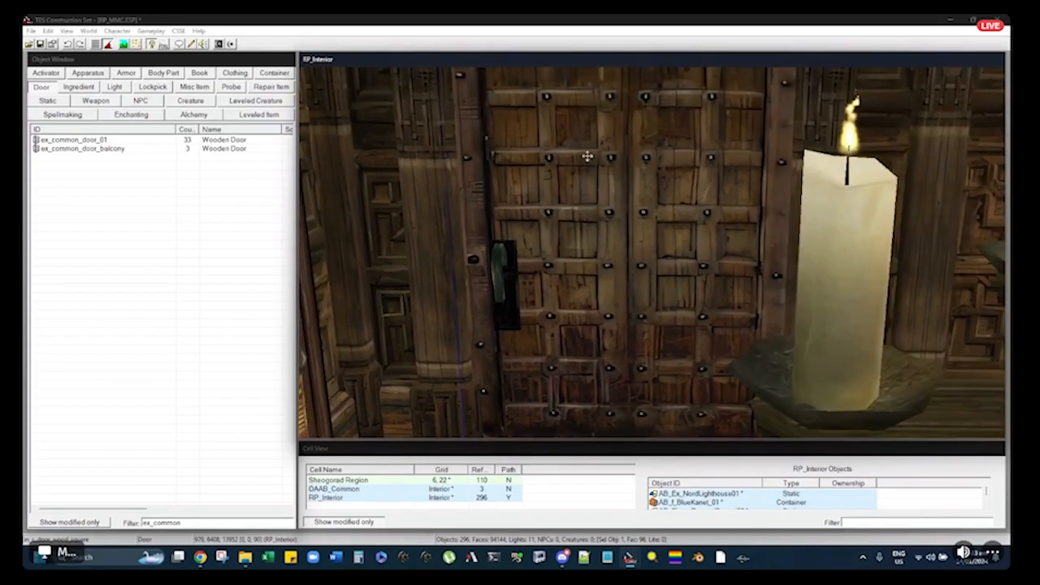
Deselect the interior door and turn off angle snapping
mouse_move(587, 155)
middle_mouse_down()
mouse_move(592, 236)
mouse_move(602, 233)
mouse_move(601, 176)
mouse_move(761, 239)
mouse_move(695, 190)
mouse_move(691, 205)
mouse_move(852, 255)
middle_mouse_up()
scroll(695, 190, "down", 6)
left_click(841, 251)
left_click(108, 43)
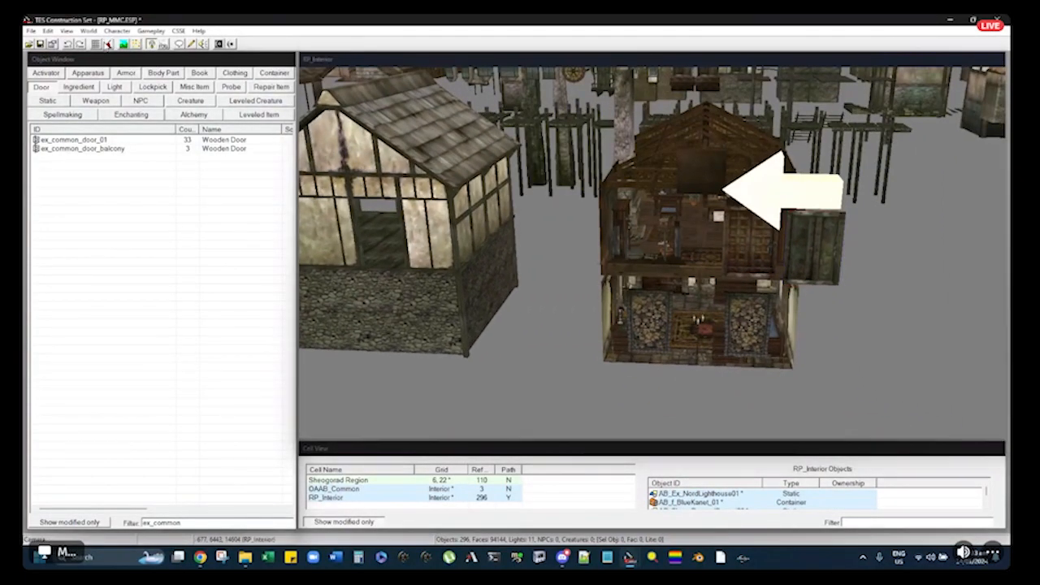
Move the exterior wooden door from the interior house into the open doorway of the nearby exterior shell
left_click(808, 261)
middle_click_drag(748, 246, 826, 250, "shift")
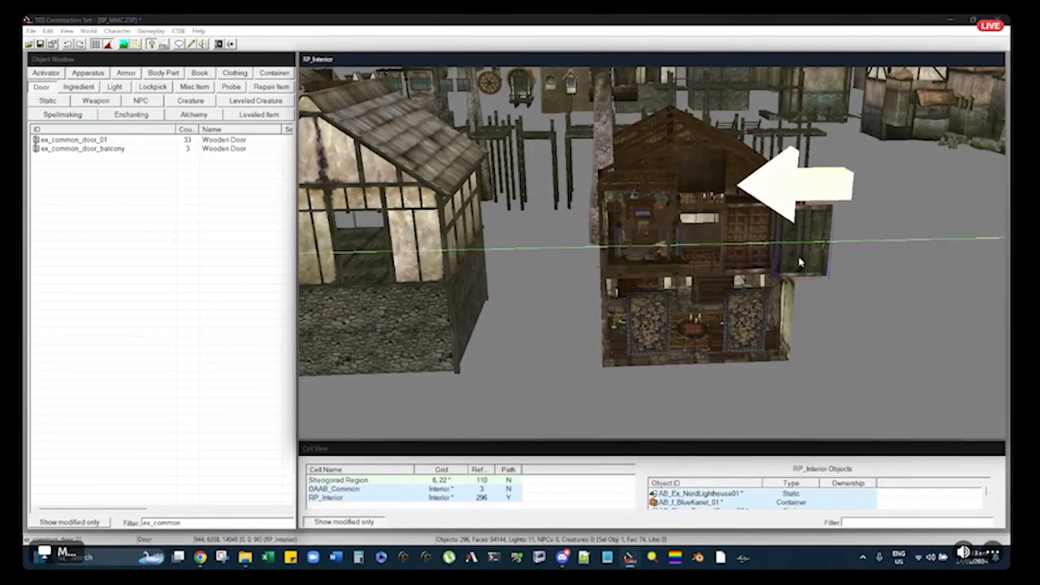
left_click_drag(659, 264, 387, 275)
middle_click_drag(363, 275, 621, 242)
scroll(613, 236, "up", 6)
left_click_drag(634, 242, 658, 237)
middle_click_drag(658, 237, 803, 255, "shift")
Examine how the wooden door sits in the matching reference building among the exterior models
scroll(804, 254, "down", 10)
middle_click_drag(893, 171, 776, 187, "shift")
middle_click_drag(928, 118, 634, 260)
scroll(576, 208, "up", 4)
scroll(662, 274, "up", 3)
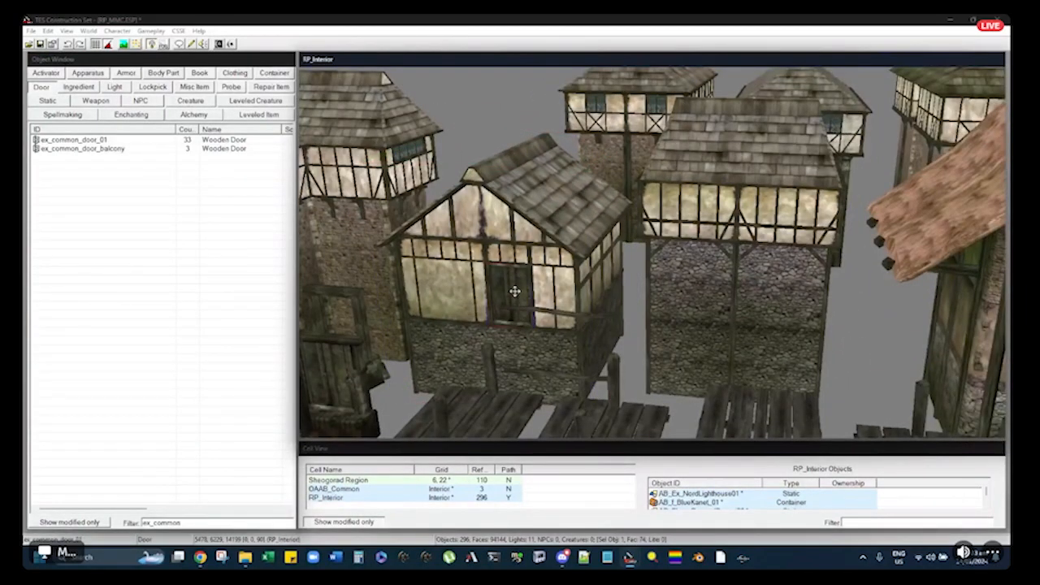
left_click(546, 366)
middle_click_drag(546, 366, 562, 241, "shift")
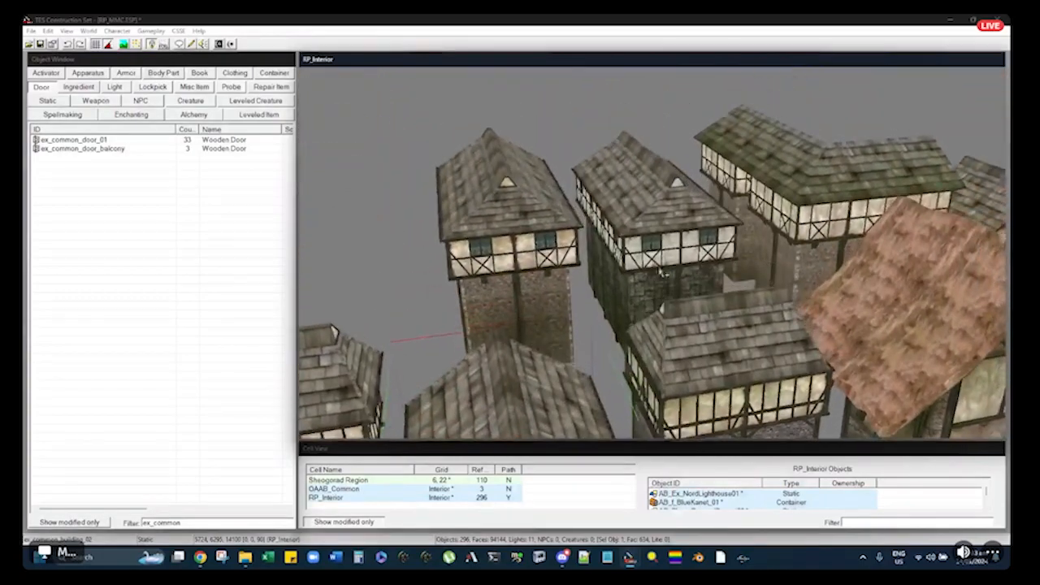
Return to the exterior shell and seat its wooden door in the doorway at X position 976, Y position 7280
middle_click_drag(623, 329, 570, 272, "shift")
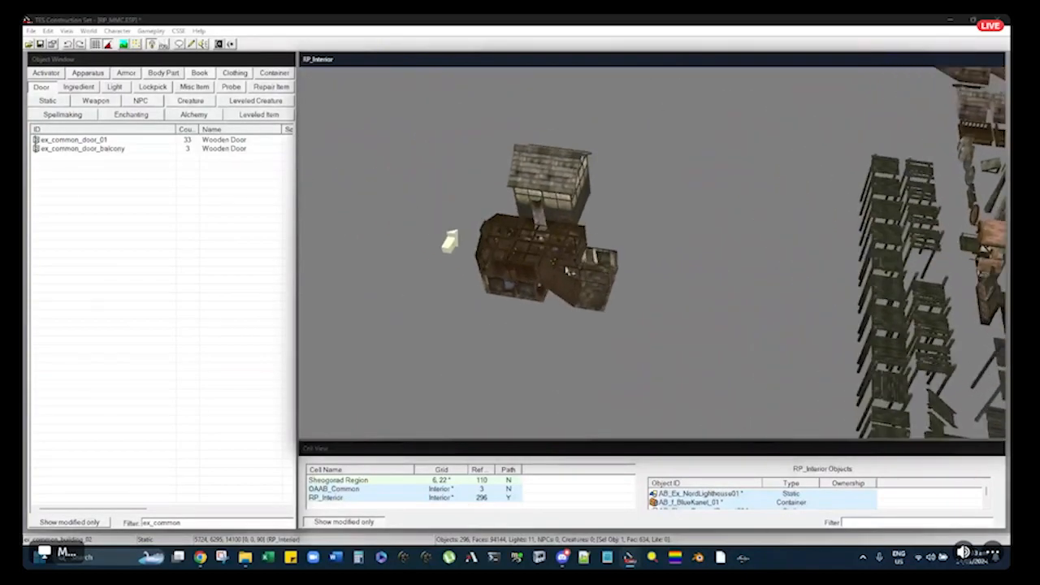
middle_click_drag(647, 175, 817, 244, "shift")
scroll(496, 270, "up", 5)
middle_click_drag(495, 270, 591, 250, "shift")
scroll(591, 250, "up", 3)
key("d")
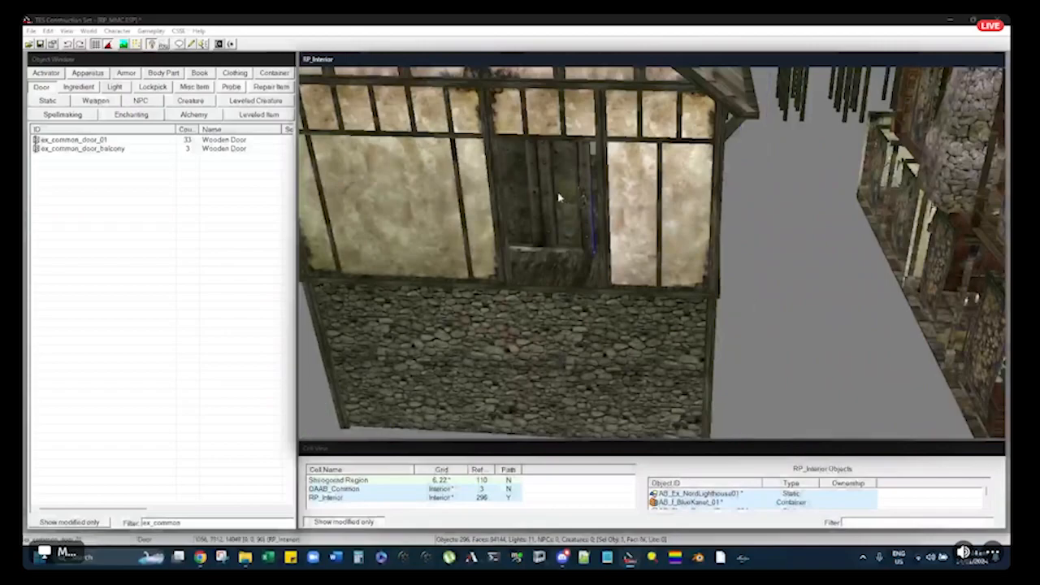
middle_click_drag(569, 219, 691, 235, "shift")
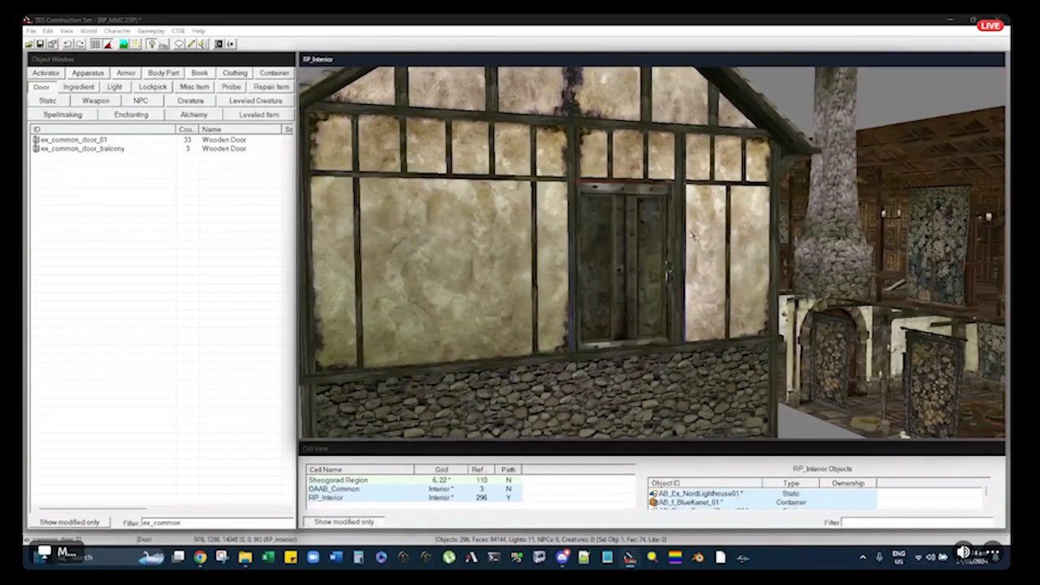
scroll(691, 236, "up", 5)
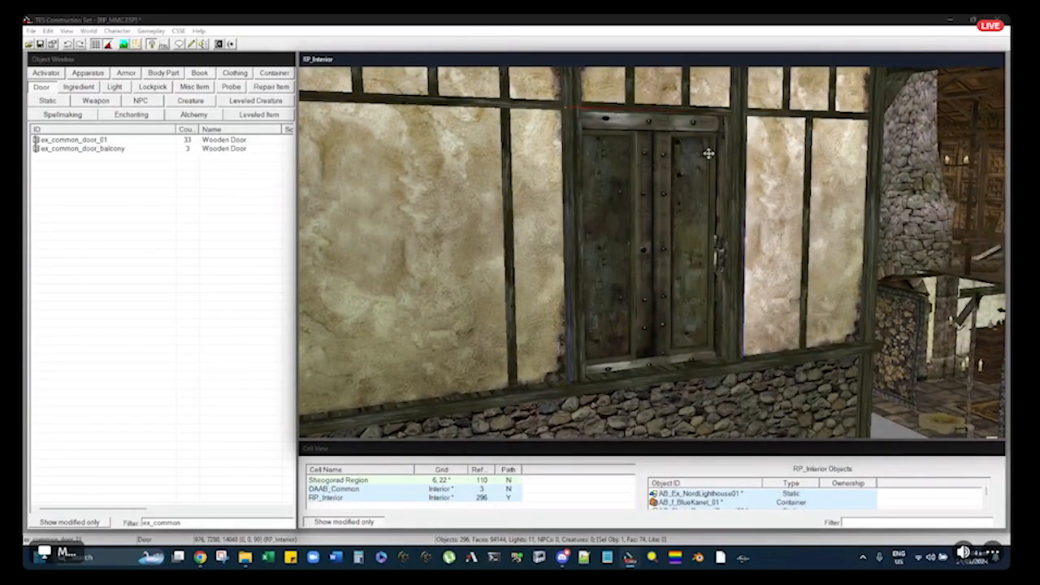
middle_click_drag(696, 168, 537, 201, "shift")
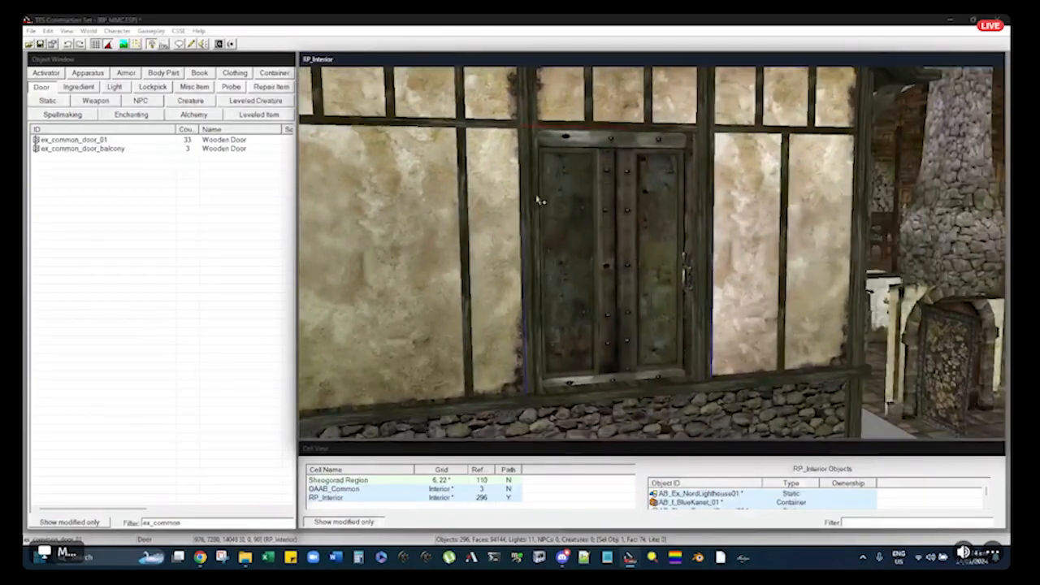
scroll(537, 200, "down", 3)
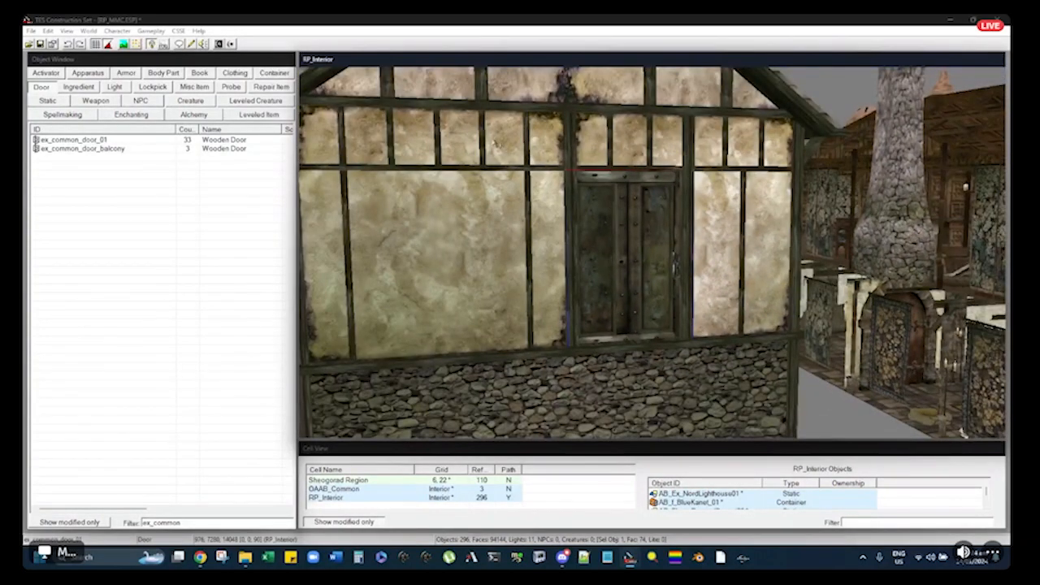
Add the static ex_common_entrance_02 in front of the exterior shell's timbered wall
left_click(495, 143)
middle_click_drag(494, 142, 521, 135)
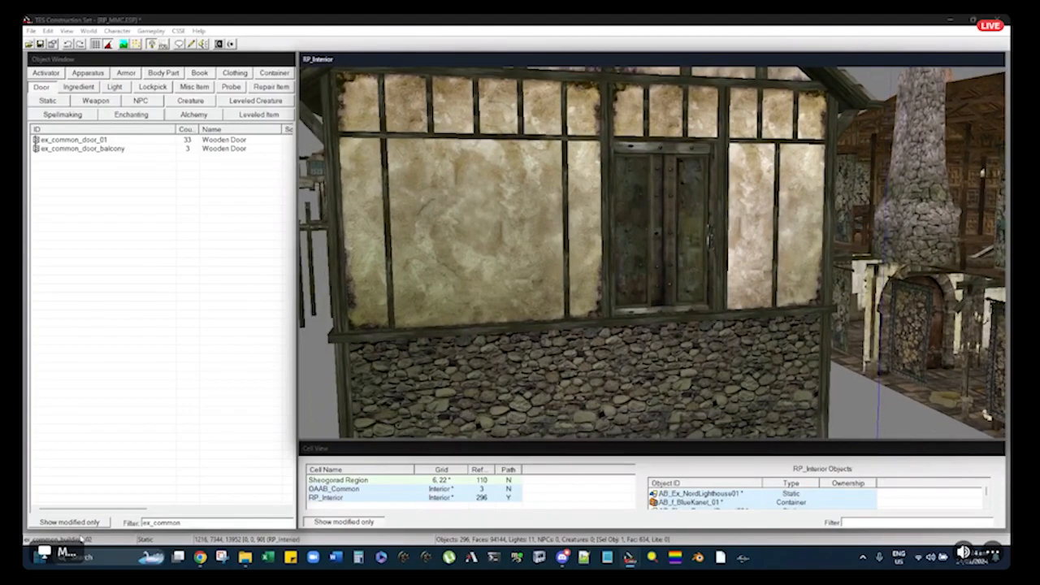
middle_click_drag(564, 235, 536, 255, "shift")
scroll(536, 255, "down", 2)
left_click(321, 195)
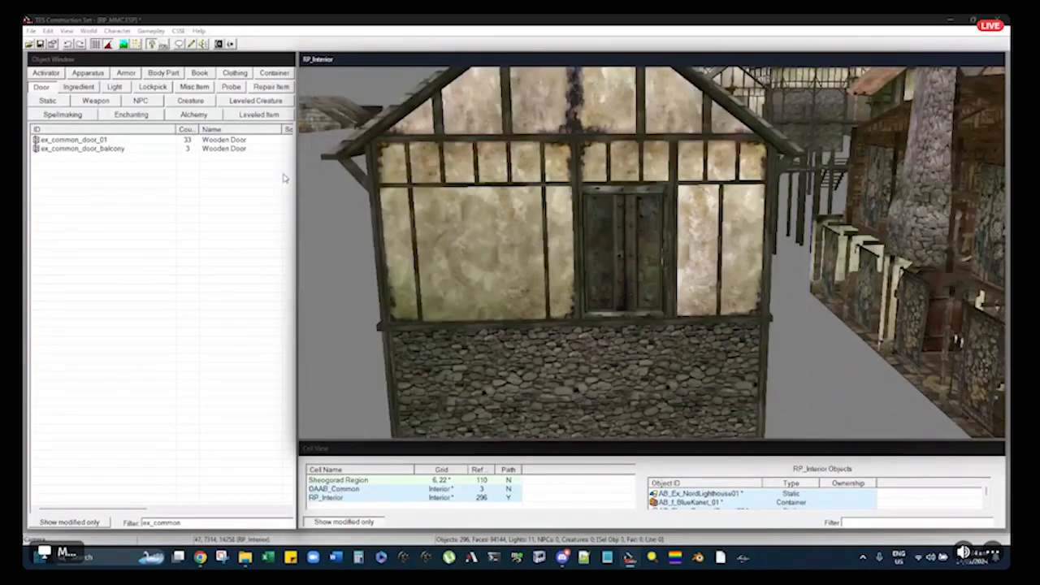
left_click(52, 101)
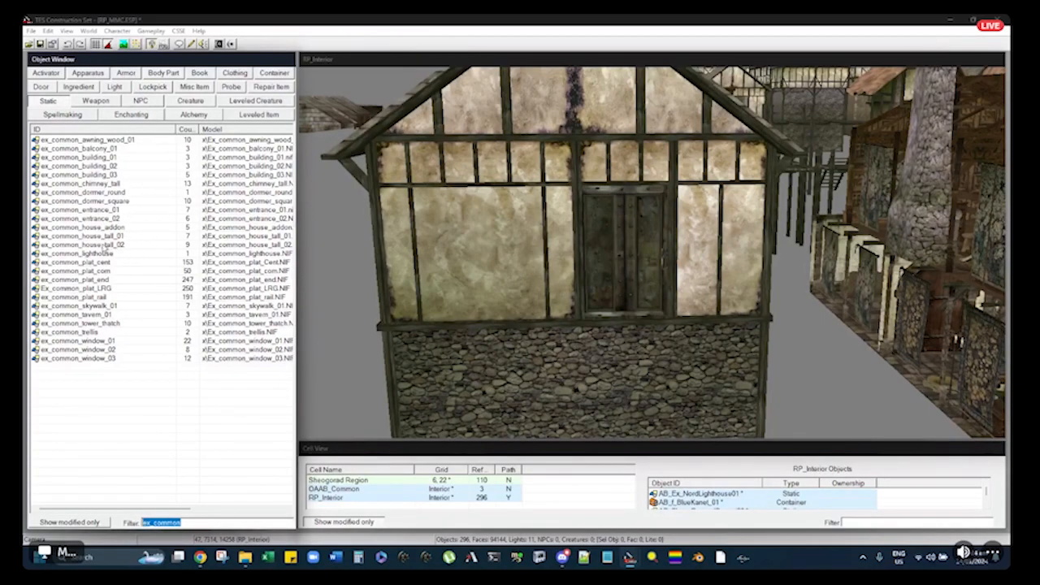
left_click(80, 183)
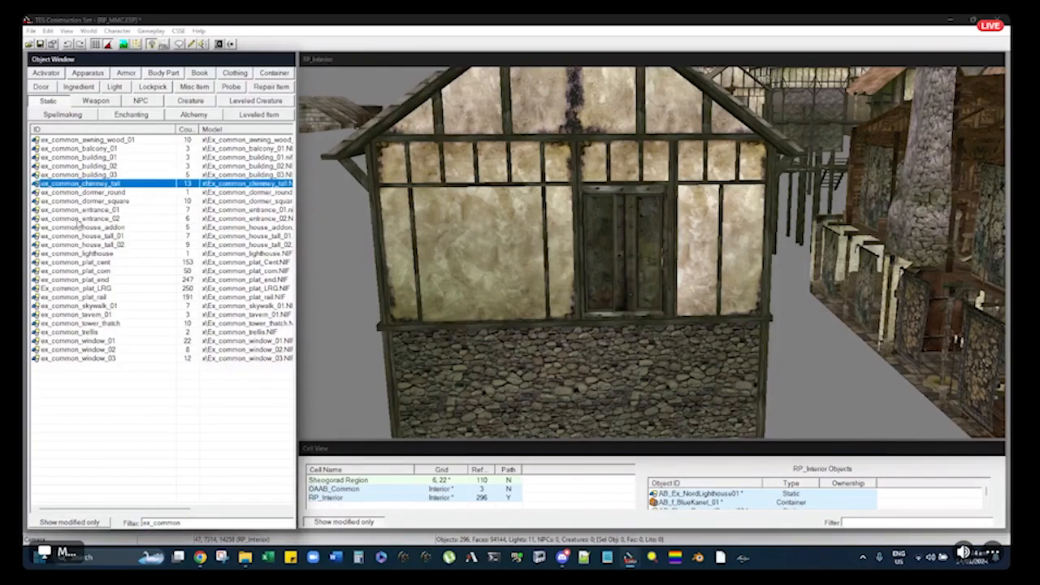
left_click(82, 218)
left_click_drag(465, 221, 423, 253)
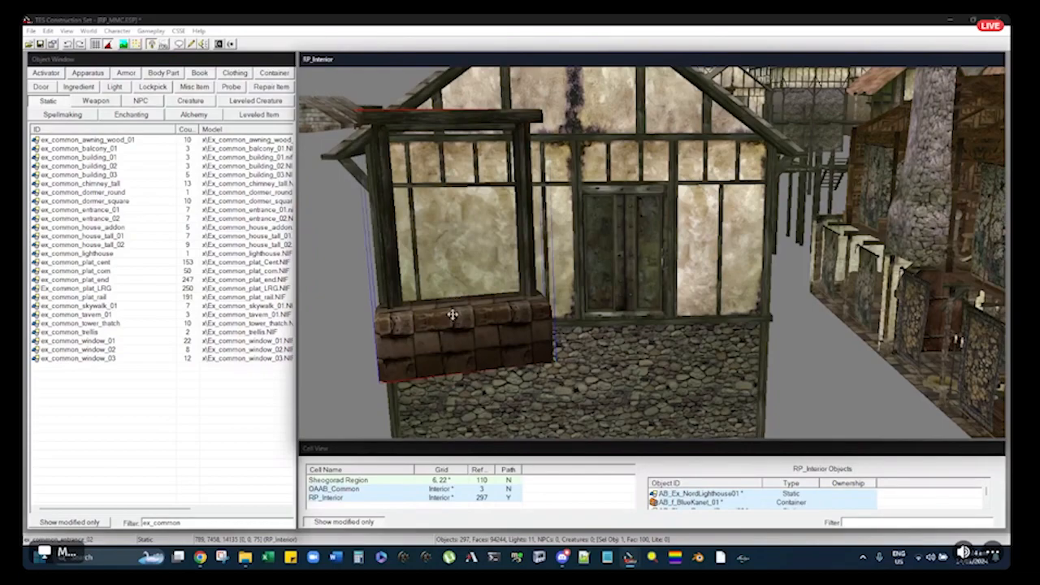
key("d")
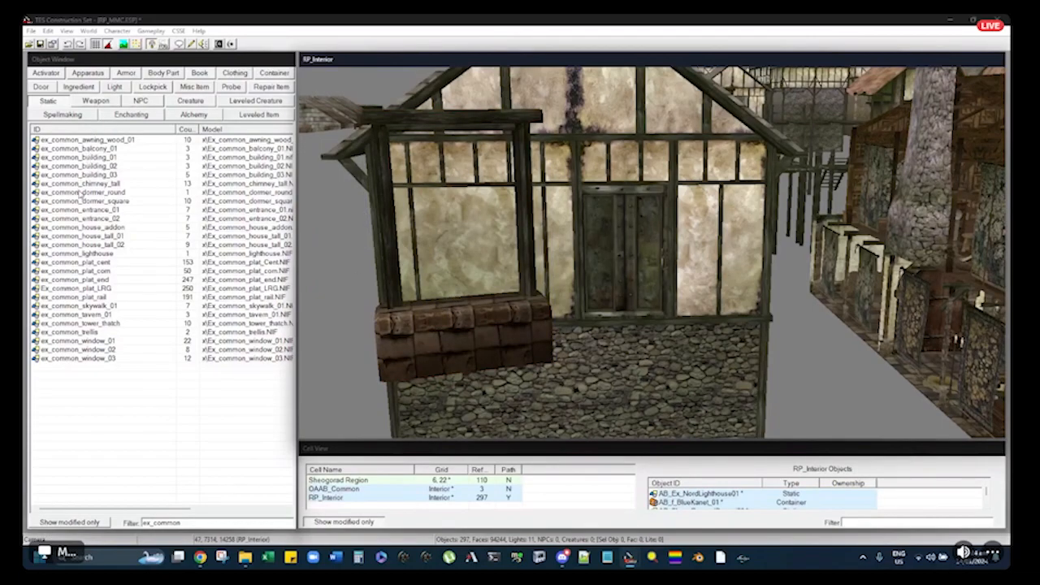
Place an ex_common_entrance_02 frame in front of the shell's door at X 944, Y 7280, rotated 90 degrees around Z
left_click_drag(84, 218, 634, 312)
left_click_drag(451, 336, 647, 302)
middle_click_drag(647, 302, 613, 298, "shift")
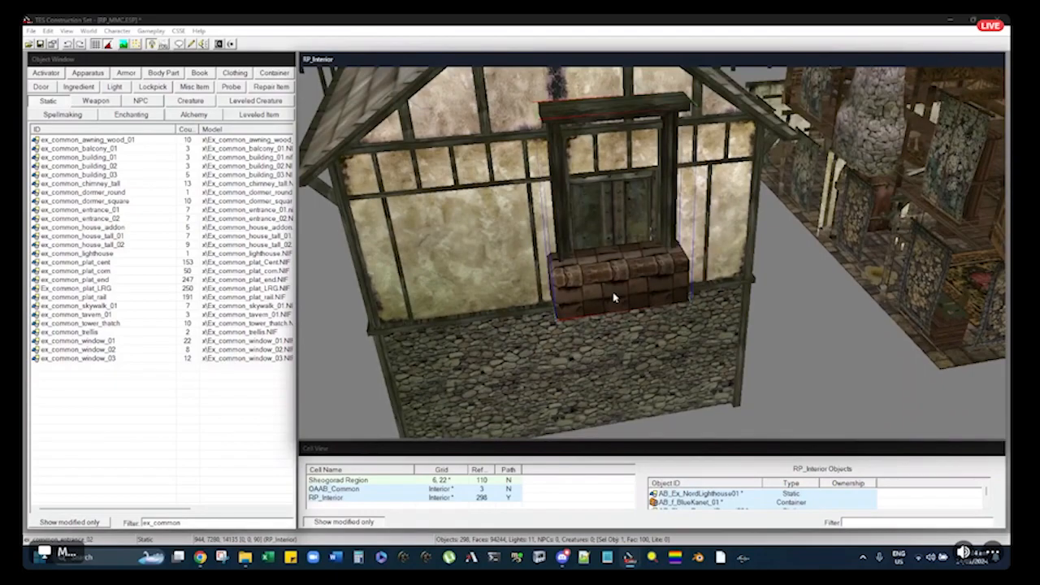
Fit the entrance frame around the shell's door at Z position 14064 and check it against the wall and door
middle_click_drag(622, 333, 562, 283, "shift")
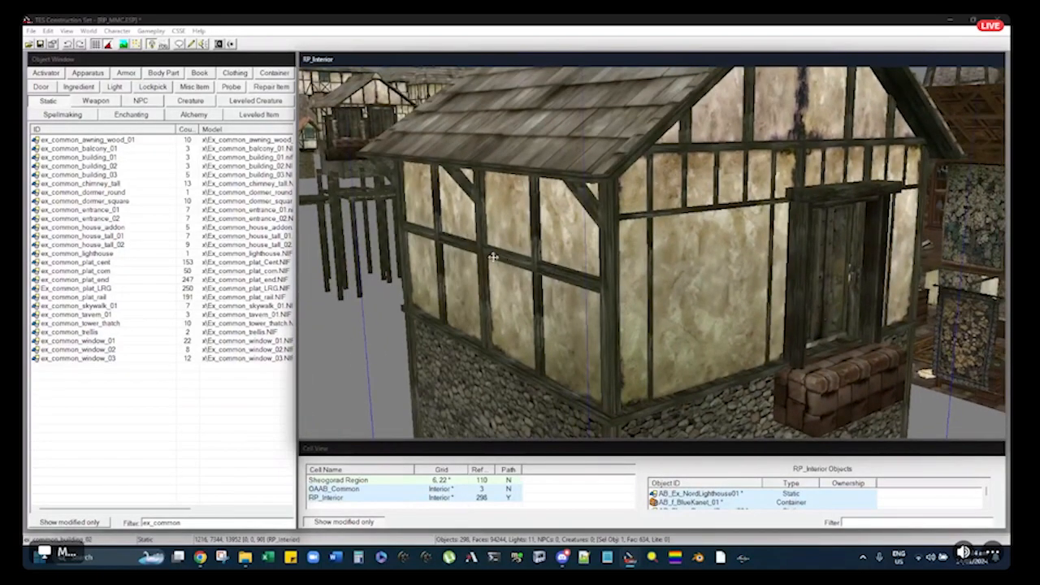
middle_click_drag(484, 257, 633, 225, "shift")
middle_click_drag(416, 289, 530, 219, "shift")
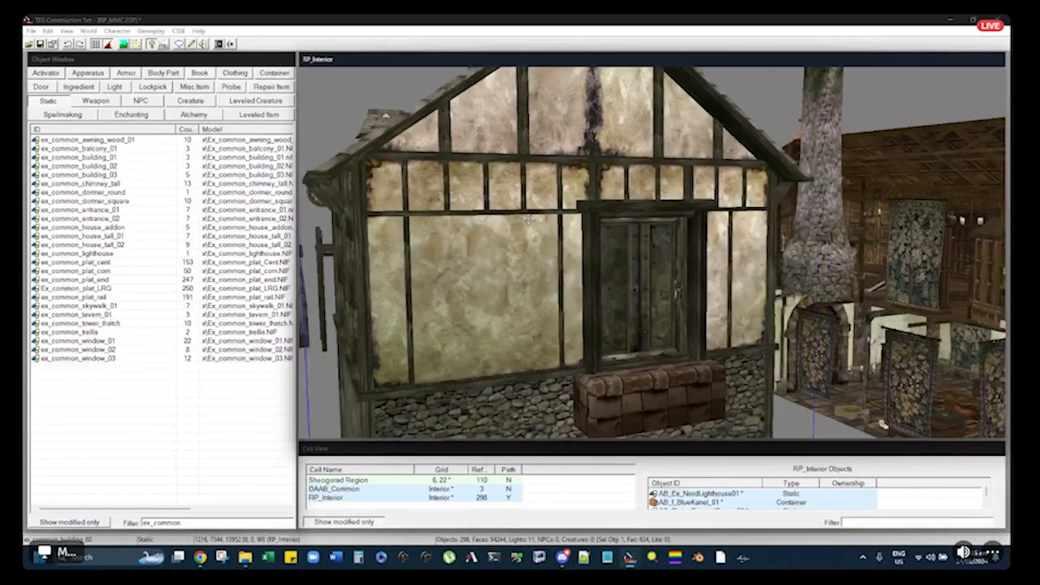
scroll(529, 218, "up", 5)
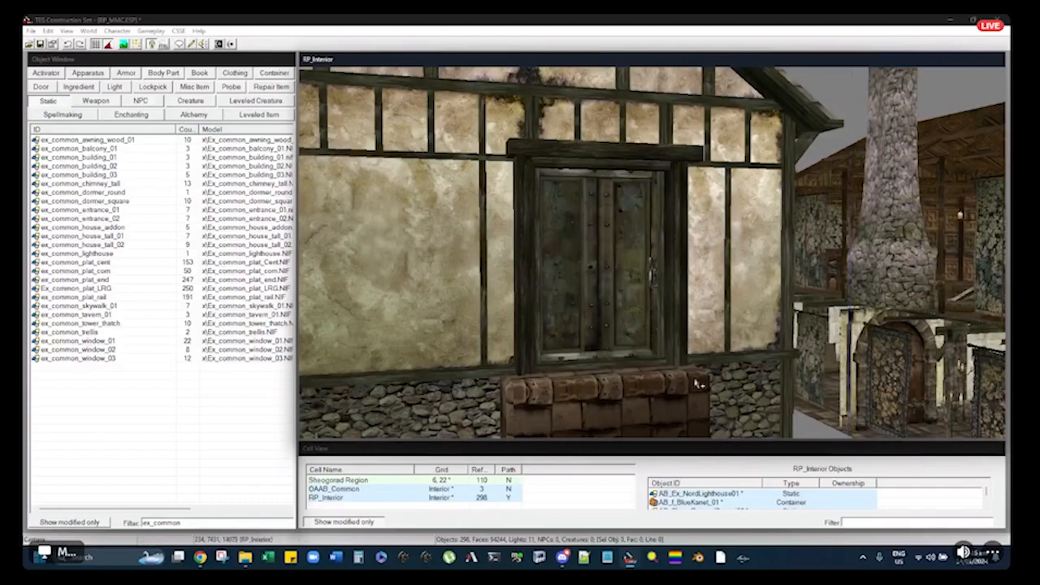
middle_click_drag(698, 380, 633, 347, "shift")
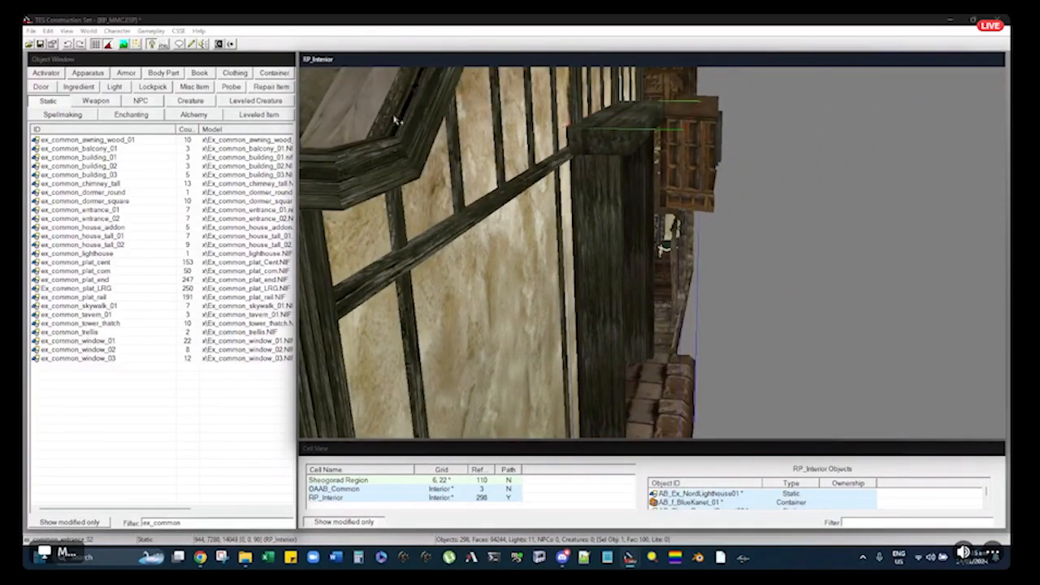
middle_click_drag(649, 110, 591, 161, "shift")
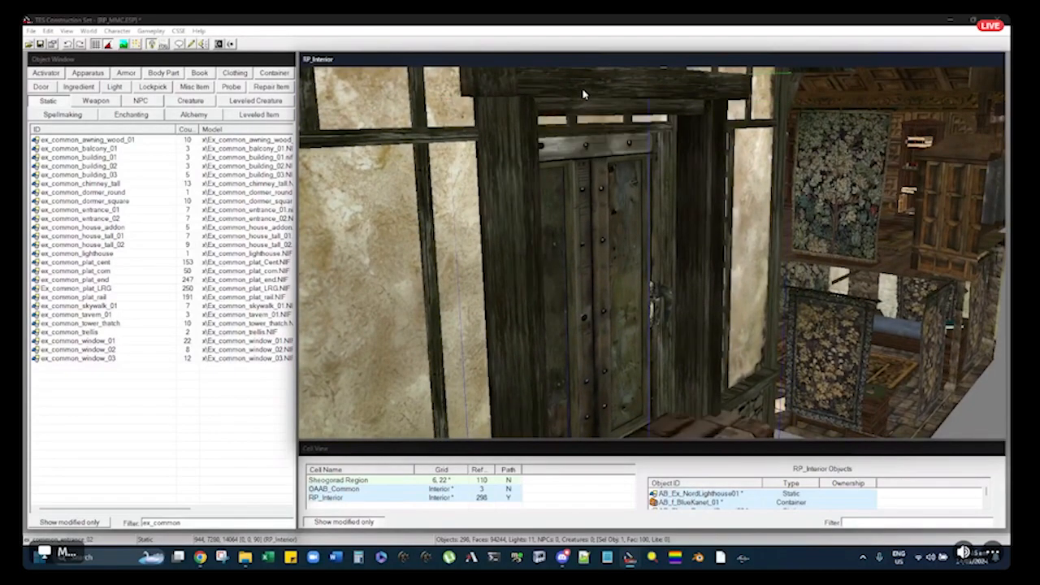
middle_click_drag(570, 107, 560, 198, "shift")
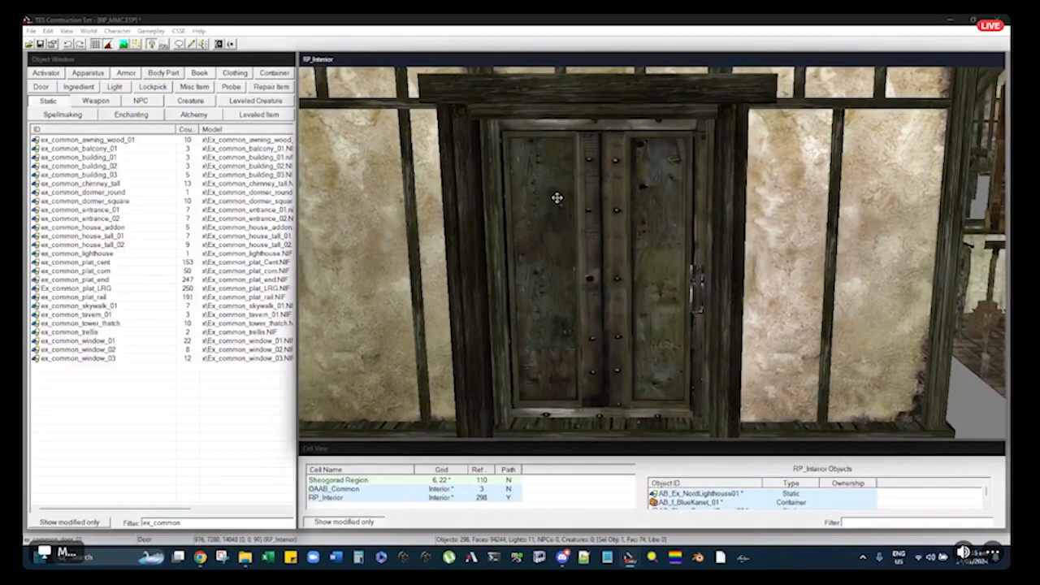
Examine the bay window in the interior house's upper room and its location relative to the exterior shell
scroll(556, 198, "down", 5)
left_click(722, 189)
middle_click_drag(715, 188, 341, 192)
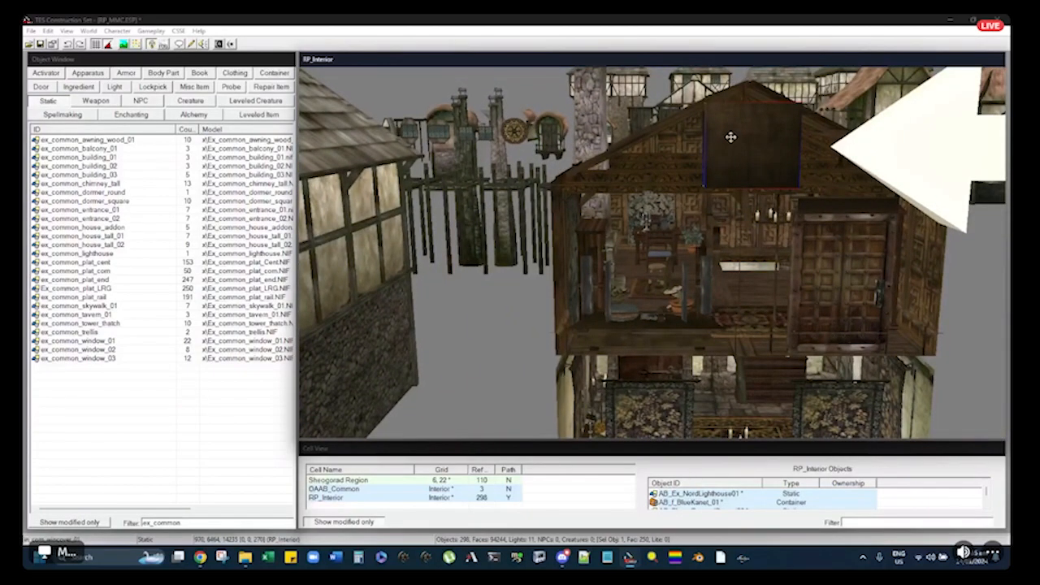
middle_click_drag(715, 174, 674, 254, "shift")
scroll(670, 249, "up", 3)
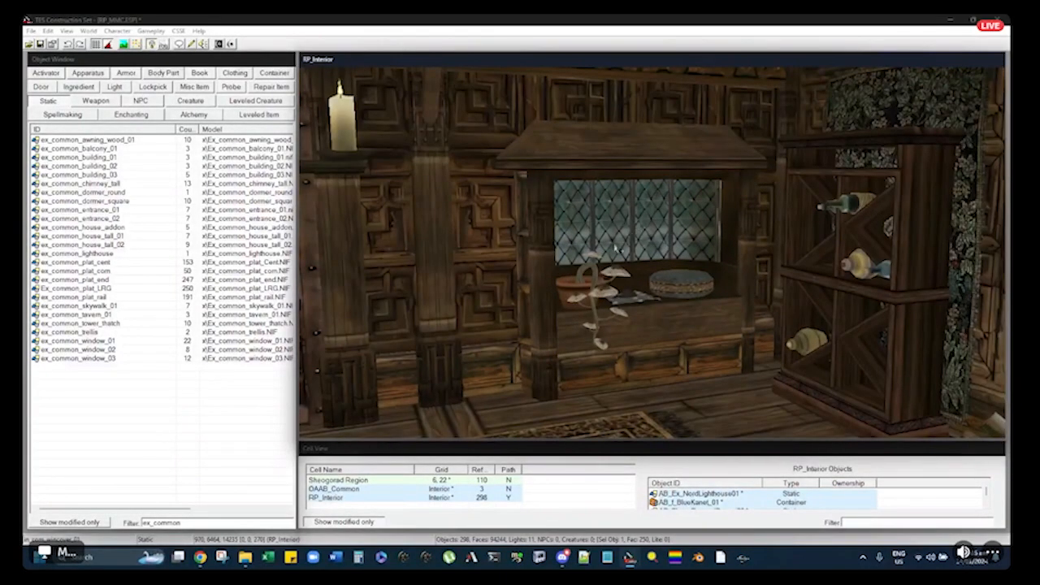
scroll(695, 249, "down", 10)
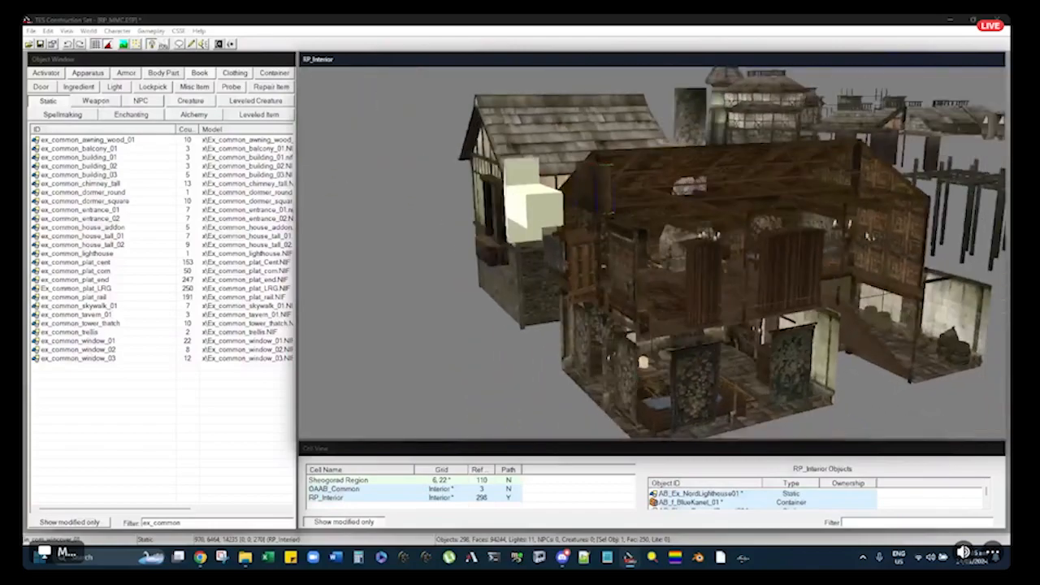
middle_click_drag(695, 249, 677, 259)
key("d")
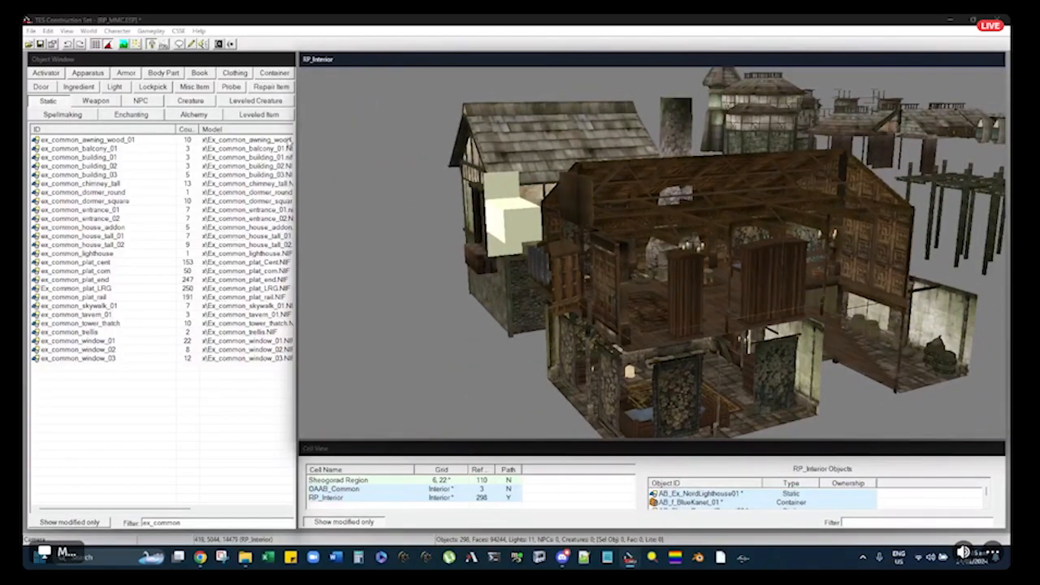
Duplicate an ex_common_window_01 from the row of reference exterior pieces
middle_click_drag(959, 188, 605, 203)
left_click(708, 259)
middle_click_drag(708, 258, 577, 230, "shift")
scroll(556, 211, "up", 4)
scroll(575, 229, "up", 4)
left_click(531, 195)
middle_click_drag(531, 195, 591, 201)
middle_click_drag(728, 276, 682, 248, "shift")
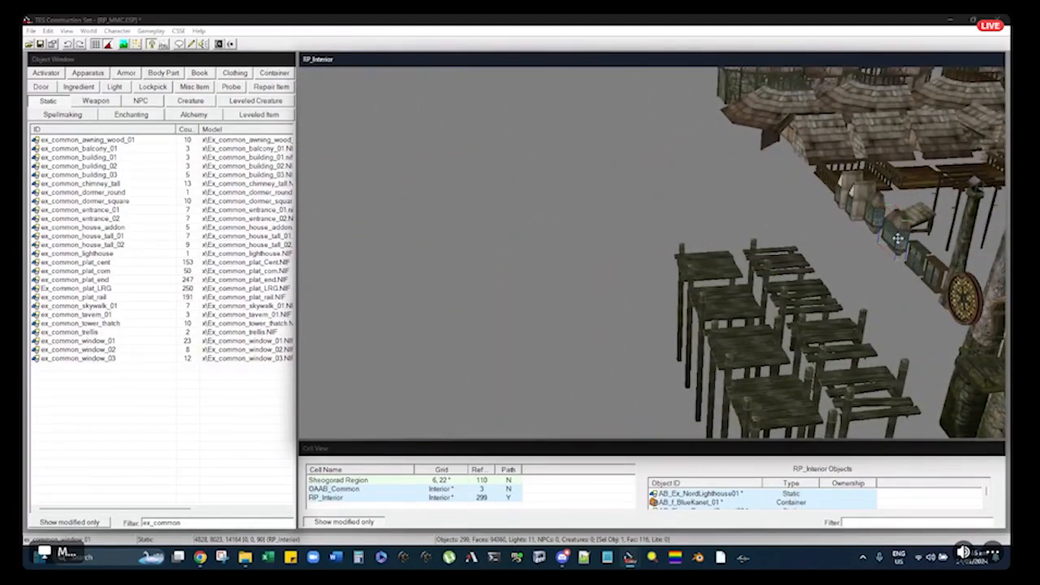
Bring the duplicated window over to the interior house at X position 1344, Y position 6512
middle_click_drag(402, 268, 775, 232, "shift")
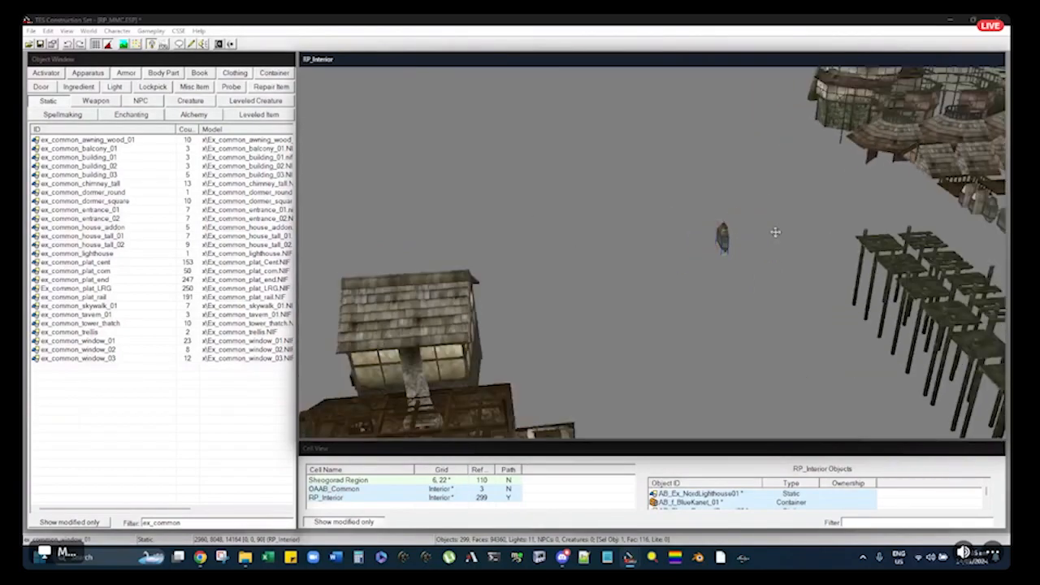
middle_click_drag(314, 350, 739, 274, "shift")
scroll(740, 275, "up", 2)
left_click_drag(685, 258, 944, 296)
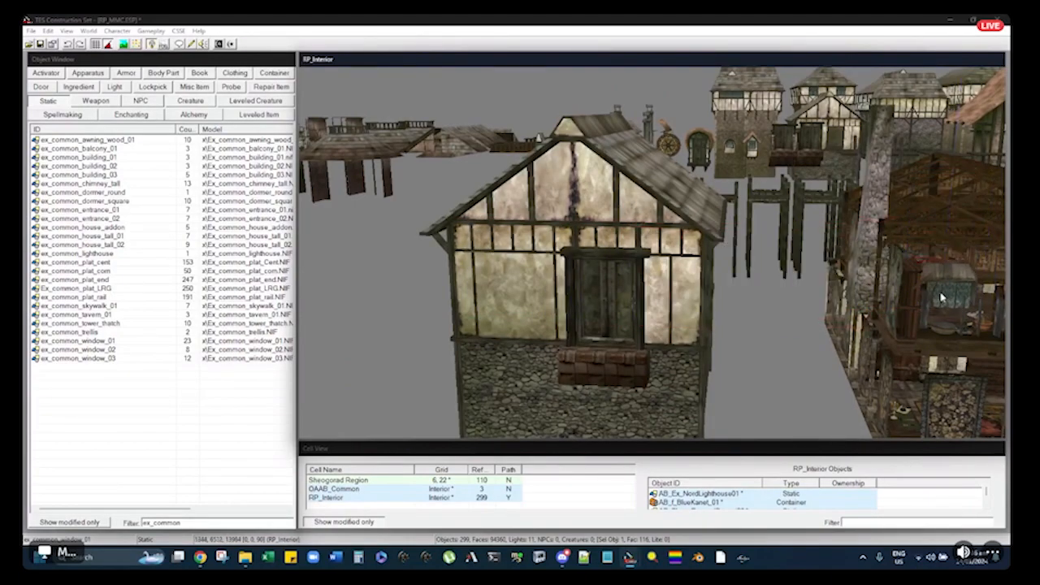
Rotate the duplicated window to 270 degrees around Z and move it to the interior bay window at X 960, Y 6576
key("c")
middle_click_drag(940, 295, 867, 290, "shift")
scroll(747, 243, "down", 5)
middle_click_drag(748, 243, 647, 284, "shift")
scroll(684, 216, "up", 5)
left_click_drag(647, 284, 730, 315)
middle_click_drag(729, 315, 688, 275, "shift")
left_click_drag(687, 275, 611, 189)
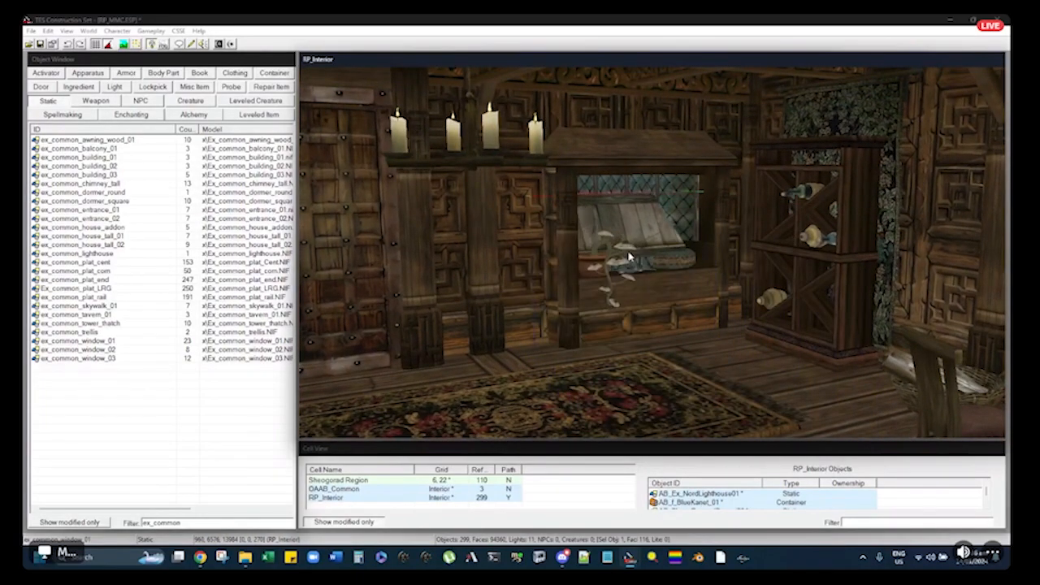
Line the duplicated window up with the interior bay window at X 944, Y 6560, Z 14048
middle_click_drag(617, 190, 579, 212, "shift")
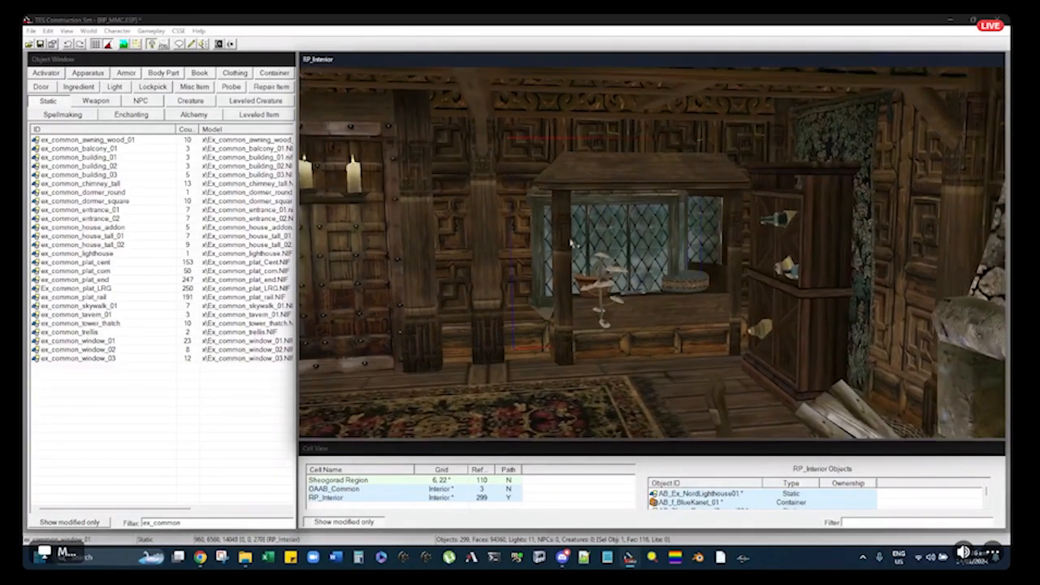
scroll(597, 207, "up", 2)
mouse_move(602, 203)
left_mouse_down()
mouse_move(602, 173)
mouse_move(607, 209)
left_mouse_up()
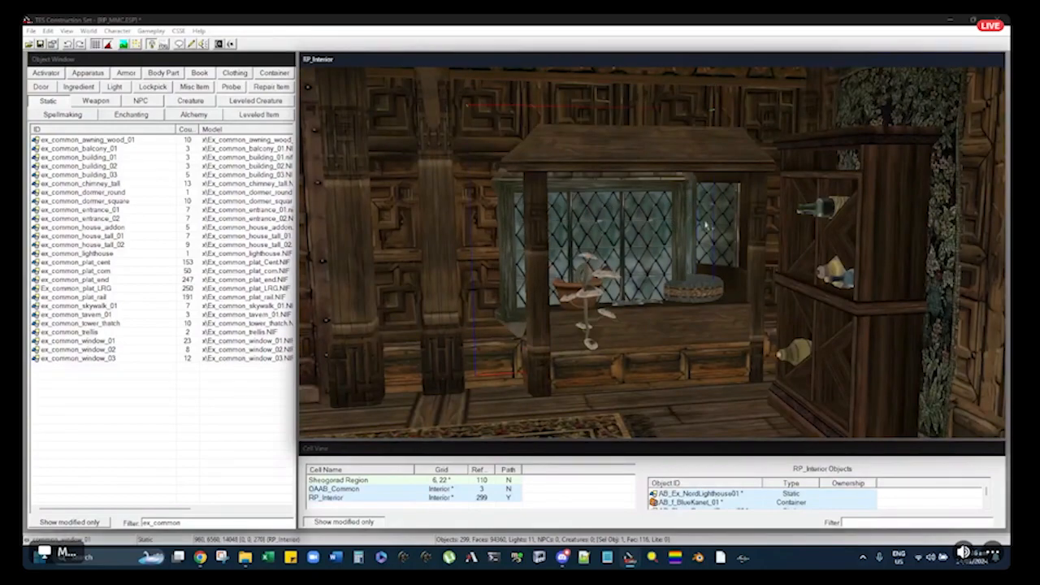
middle_click_drag(691, 212, 648, 213, "shift")
left_click_drag(647, 213, 645, 198)
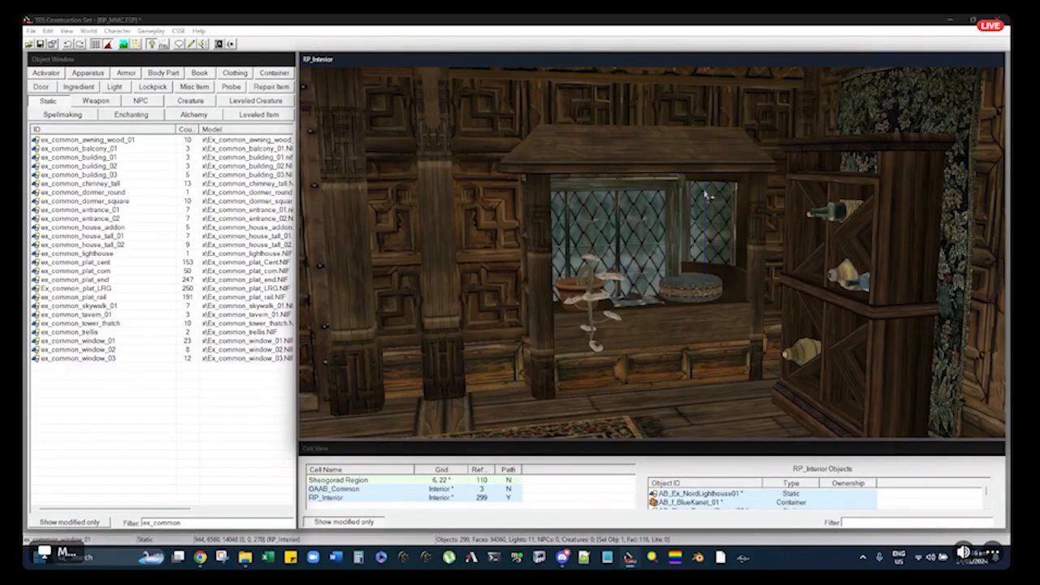
Transfer the duplicated window to the exterior shell's front wall beside the entrance, facing outward
left_click_drag(671, 214, 703, 187)
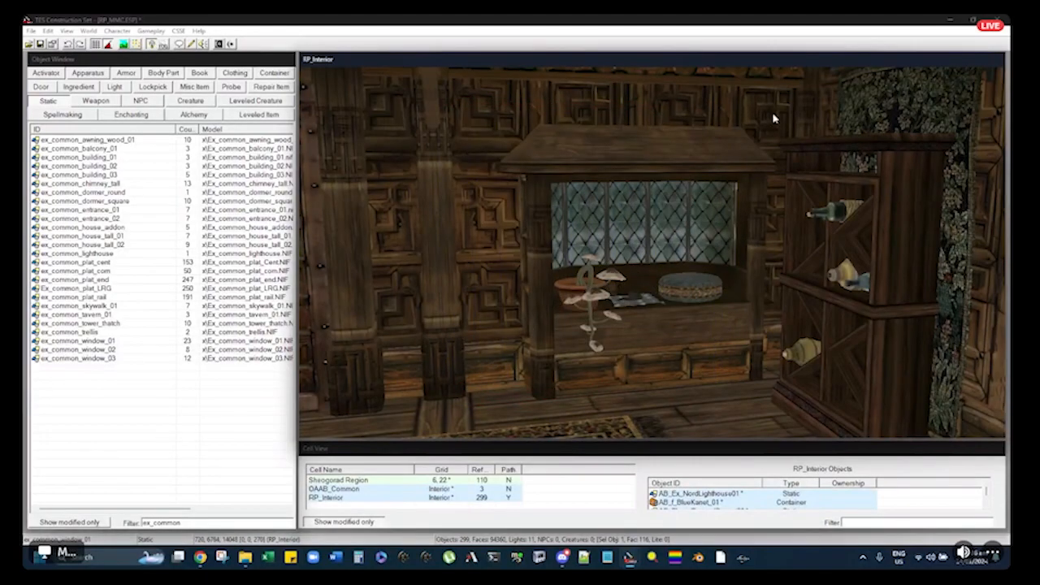
middle_click_drag(759, 137, 924, 171, "shift")
middle_click_drag(689, 203, 754, 241, "shift")
left_click_drag(776, 381, 599, 240)
right_click_drag(600, 241, 597, 241)
middle_click_drag(597, 241, 572, 271, "shift")
scroll(694, 250, "up", 5)
scroll(572, 270, "up", 2)
mouse_move(571, 271)
left_mouse_down()
mouse_move(557, 263)
mouse_move(585, 269)
left_mouse_up()
middle_click_drag(585, 270, 575, 233, "shift")
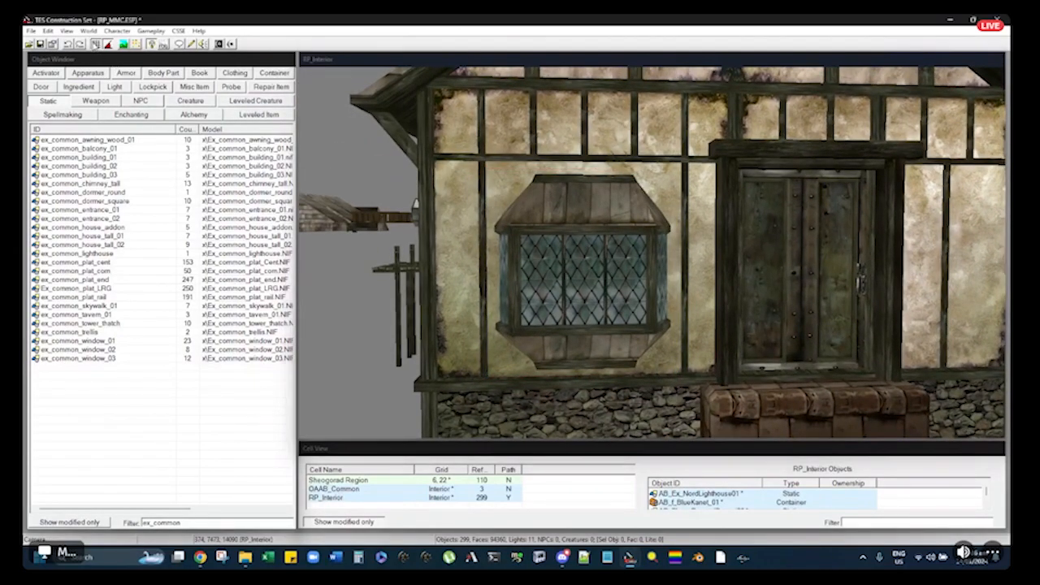
Nudge the bay window along X so it sits snugly against the exterior shell's front wall
left_click(610, 290)
middle_click_drag(581, 276, 614, 237, "shift")
scroll(636, 236, "up", 3)
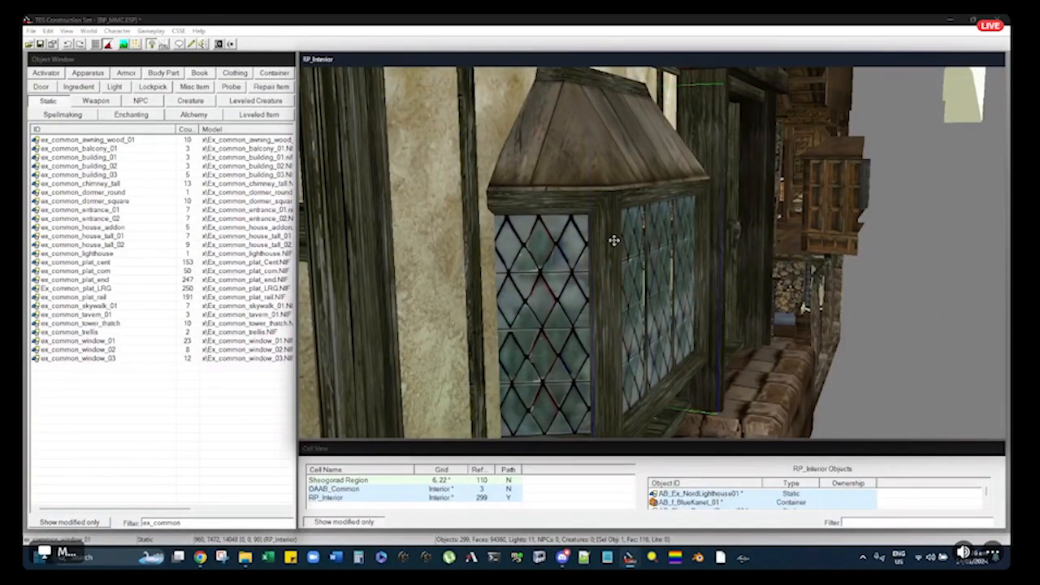
middle_click_drag(606, 256, 647, 220, "shift")
mouse_move(616, 256)
middle_mouse_down("shift")
mouse_move(641, 265)
mouse_move(629, 256)
middle_mouse_up("shift")
mouse_move(630, 256)
left_mouse_down()
mouse_move(658, 263)
mouse_move(615, 231)
mouse_move(633, 246)
mouse_move(624, 243)
left_mouse_up()
scroll(623, 243, "down", 4)
middle_click_drag(624, 243, 692, 216, "shift")
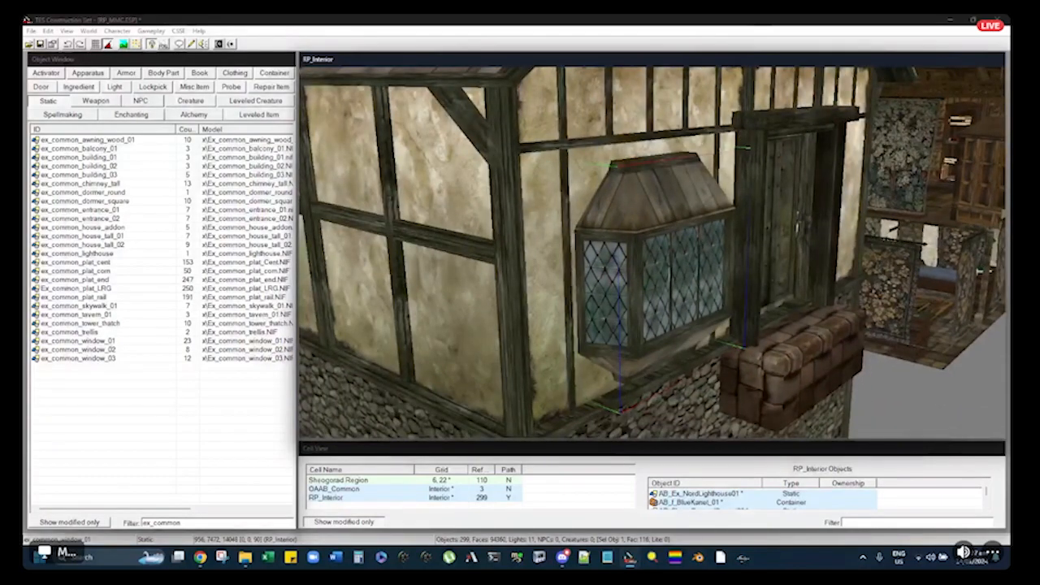
left_click(635, 14)
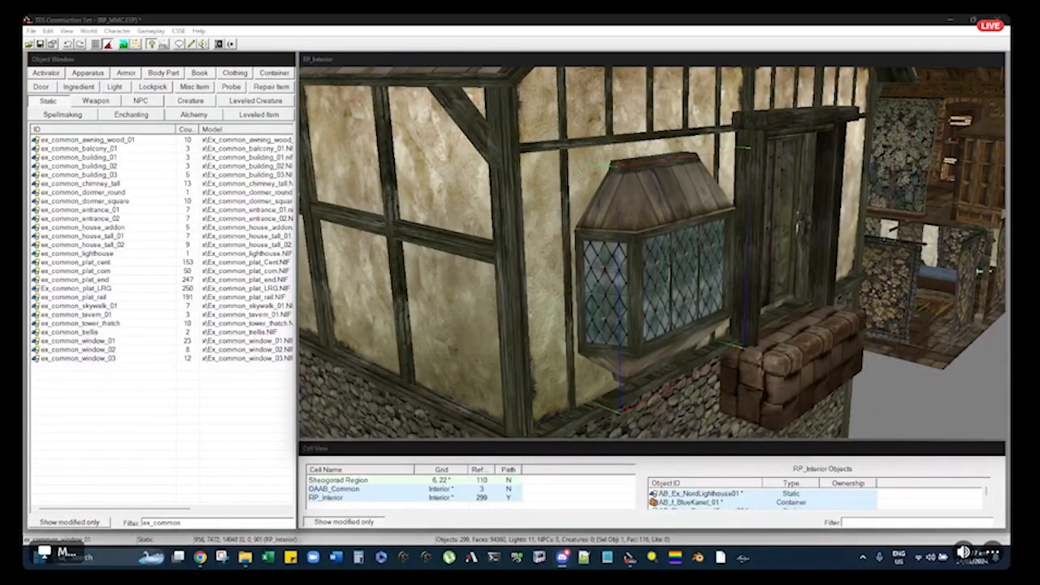
key("alt+Tab")
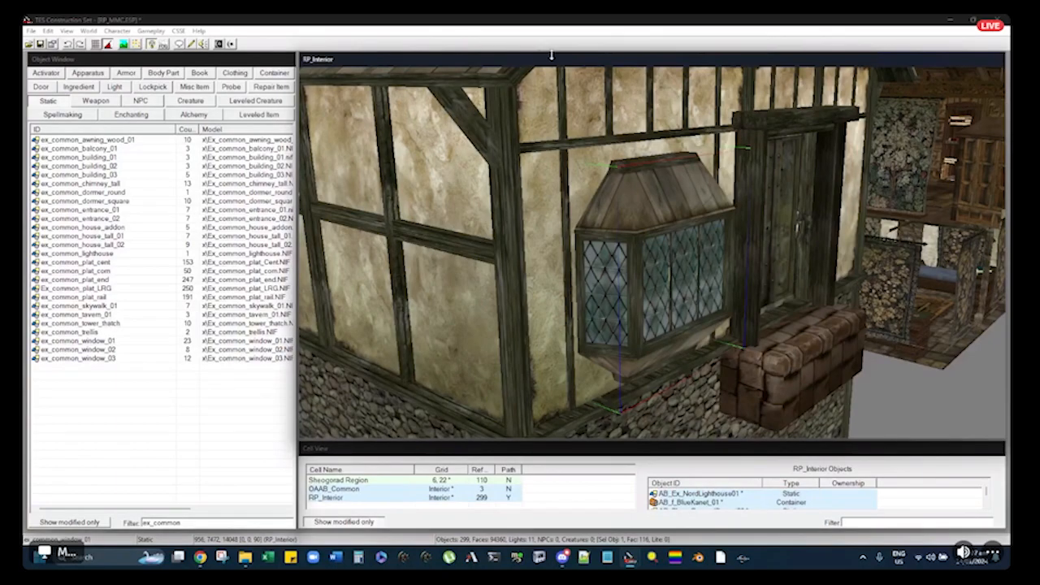
Fine-tune the bay window on the front wall to X 956, Y 7472, Z 14053
middle_click_drag(661, 205, 503, 182, "shift")
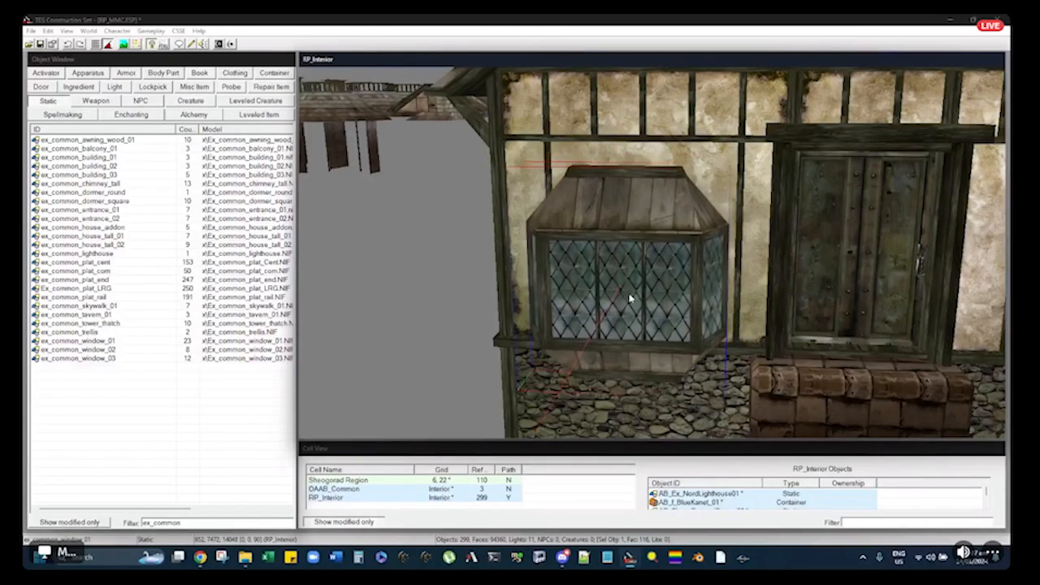
middle_click_drag(630, 258, 709, 245, "shift")
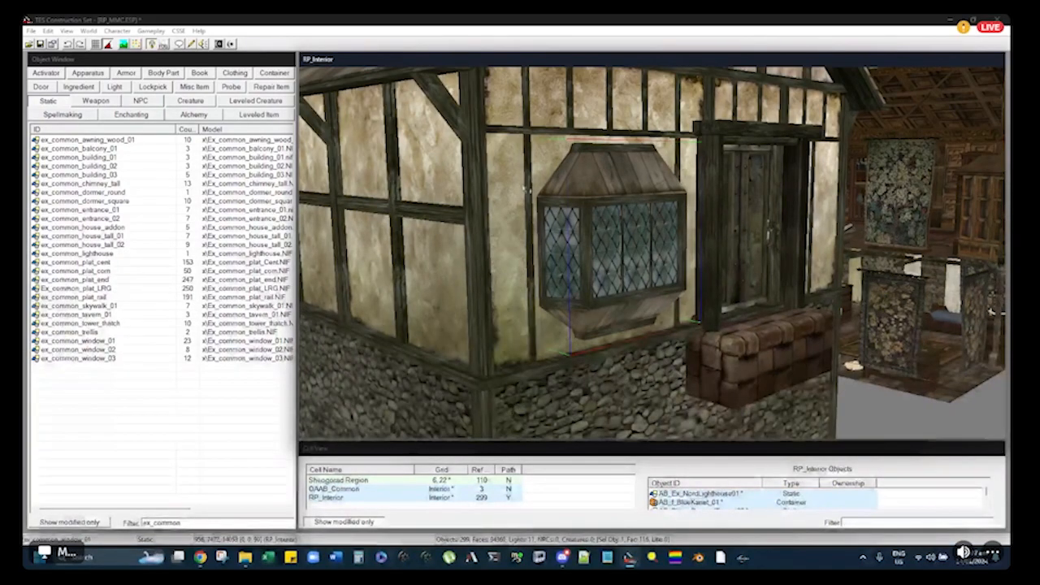
middle_click_drag(579, 213, 487, 237, "shift")
Examine the shuttered window in the interior house's attic gable and compare its location with the exterior shell's front wall
scroll(487, 236, "down", 5)
middle_click_drag(715, 234, 638, 216)
scroll(658, 243, "down", 2)
scroll(590, 216, "up", 3)
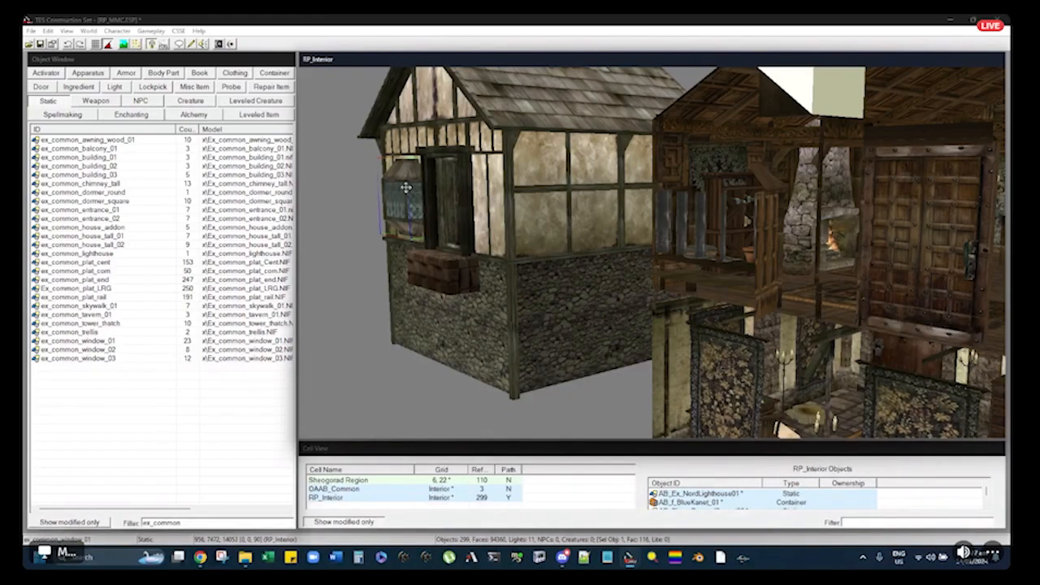
middle_click_drag(406, 187, 551, 234, "shift")
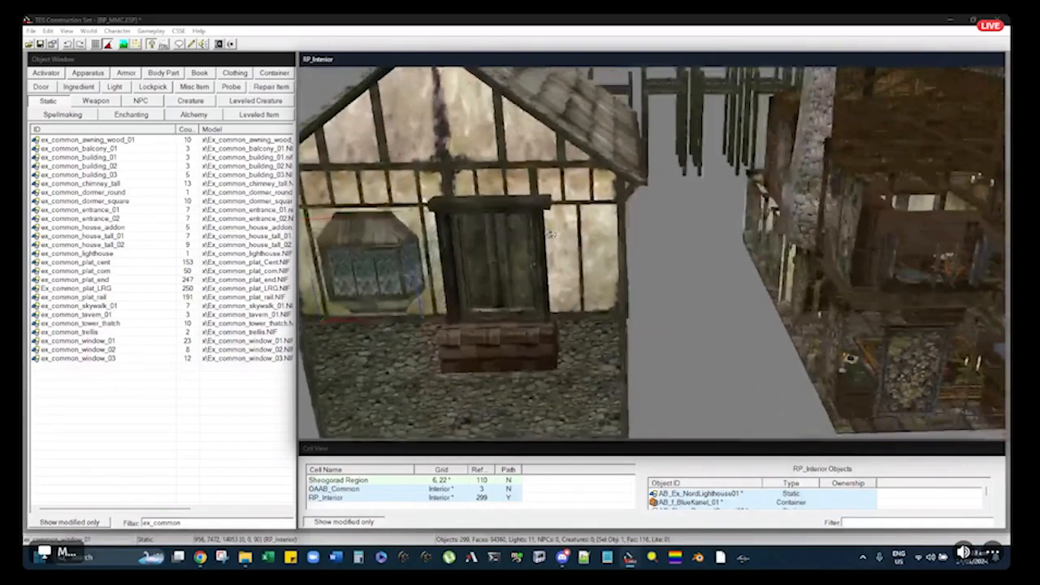
middle_click_drag(681, 243, 553, 238)
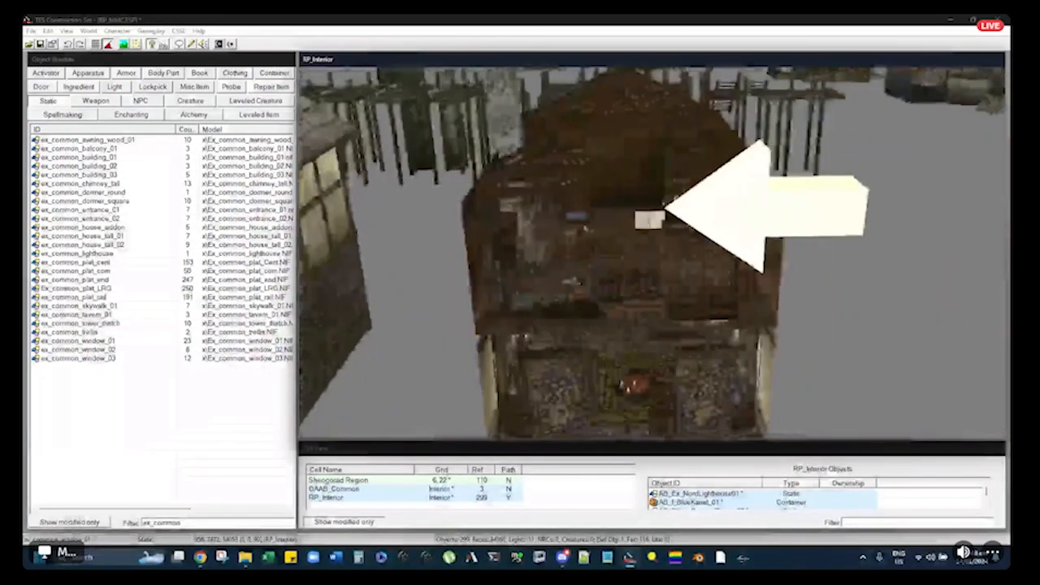
mouse_move(646, 189)
middle_mouse_down("shift")
mouse_move(713, 225)
mouse_move(733, 263)
mouse_move(607, 268)
mouse_move(684, 216)
mouse_move(593, 288)
middle_mouse_up("shift")
scroll(594, 288, "up", 7)
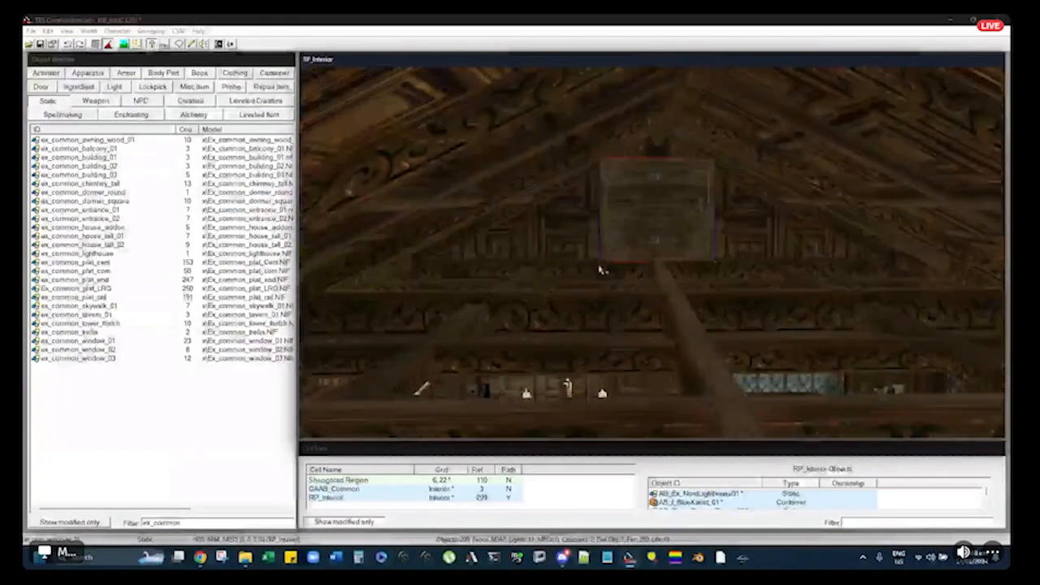
middle_click_drag(674, 191, 680, 195, "shift")
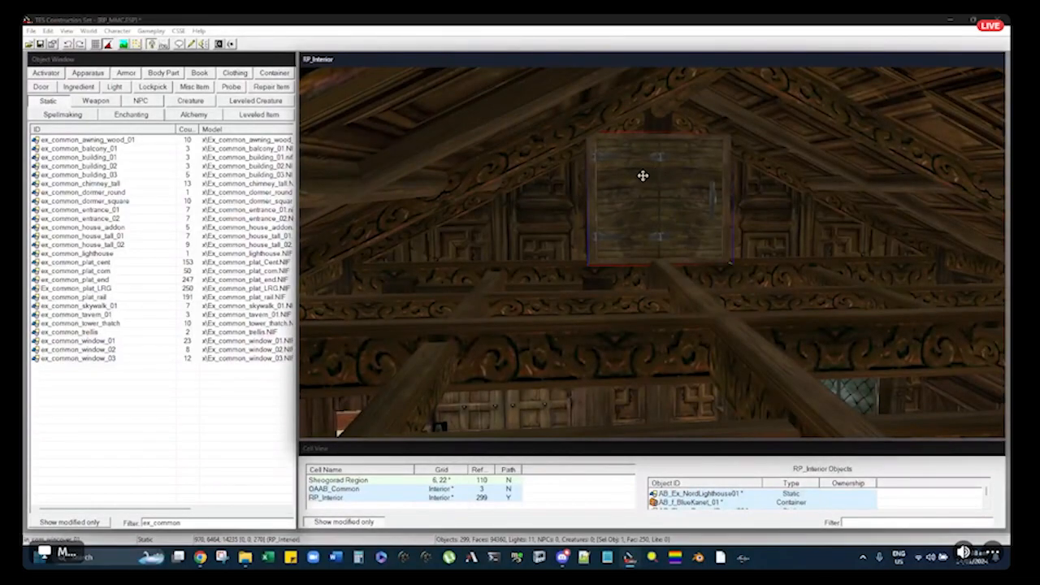
scroll(639, 191, "down", 10)
mouse_move(654, 176)
middle_mouse_down("shift")
mouse_move(826, 216)
mouse_move(811, 237)
middle_mouse_up("shift")
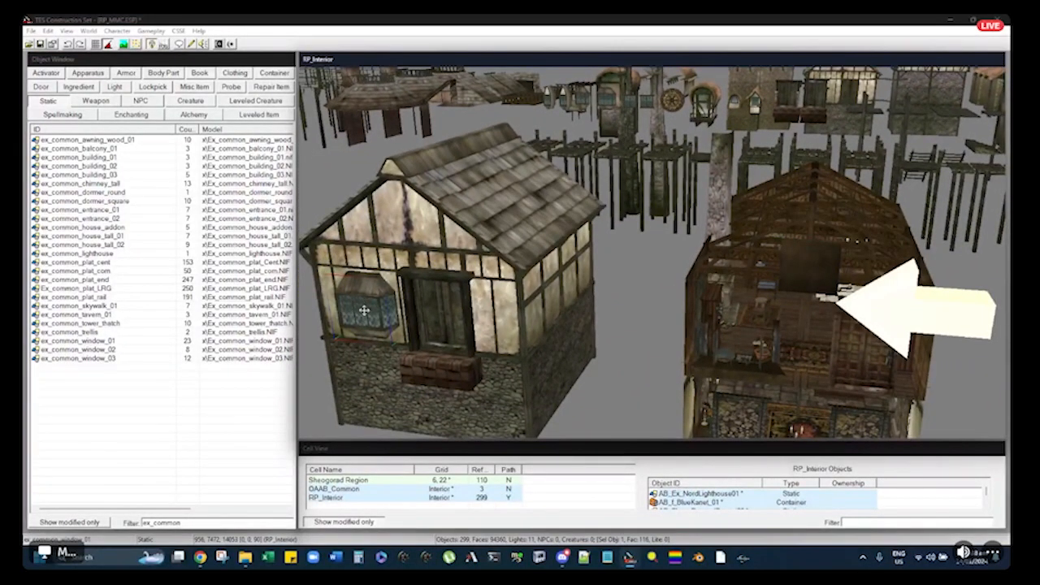
left_click_drag(585, 106, 641, 388)
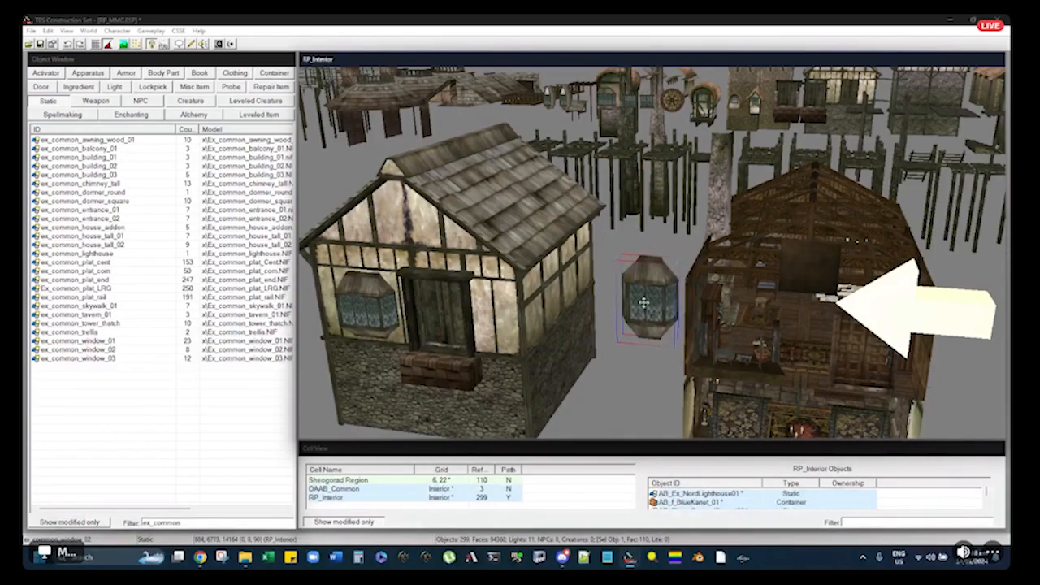
left_click_drag(649, 303, 808, 283)
middle_click_drag(808, 283, 675, 217)
key("ctrl+z")
key("ctrl+z")
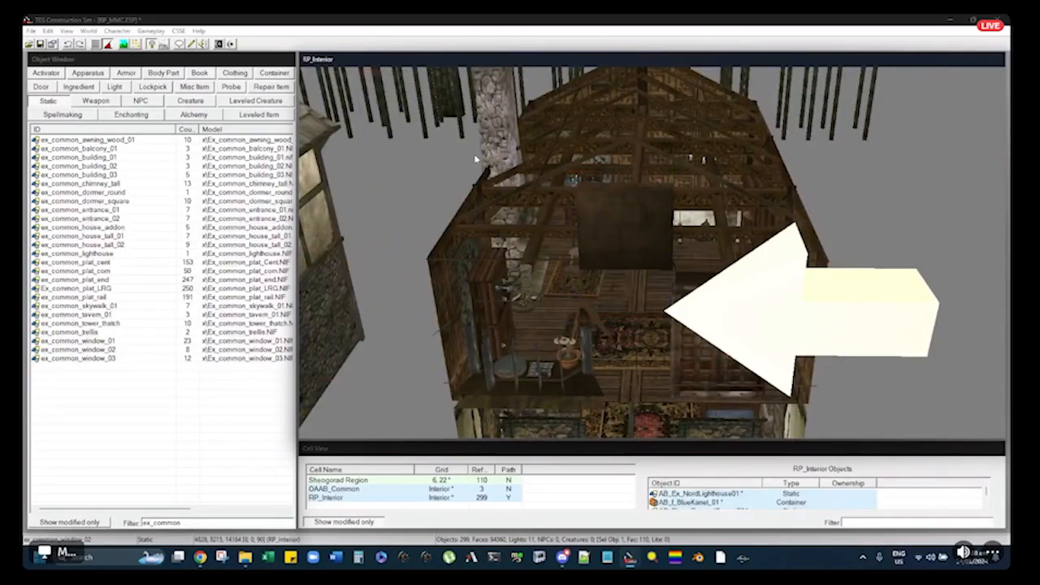
Copy the flat two-pane window from the row of sample pieces and place it in the exterior shell's front gable above the entrance
scroll(615, 251, "down", 5)
middle_click_drag(614, 251, 589, 226)
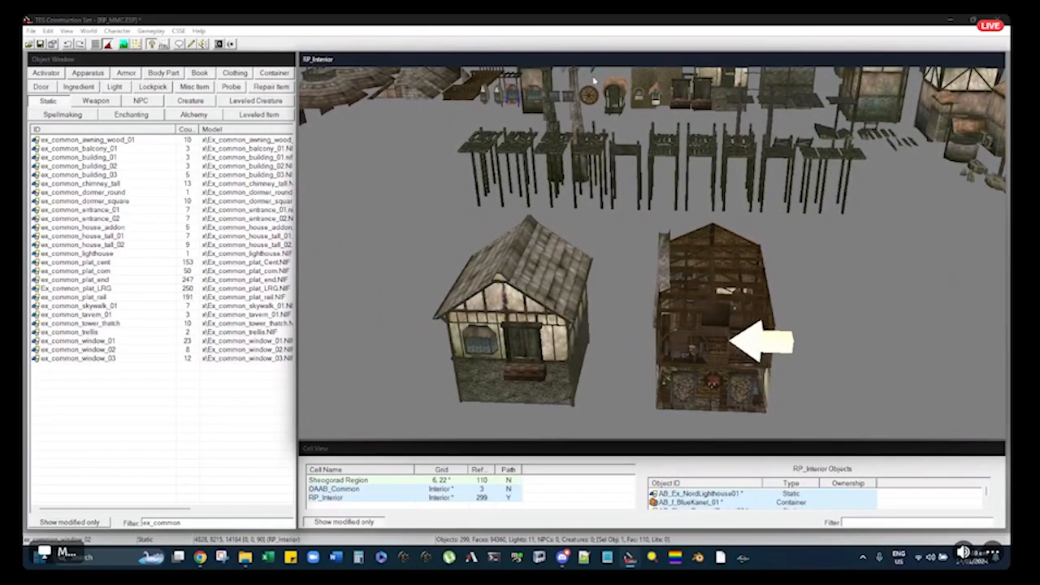
middle_click_drag(591, 167, 685, 224)
scroll(593, 169, "up", 5)
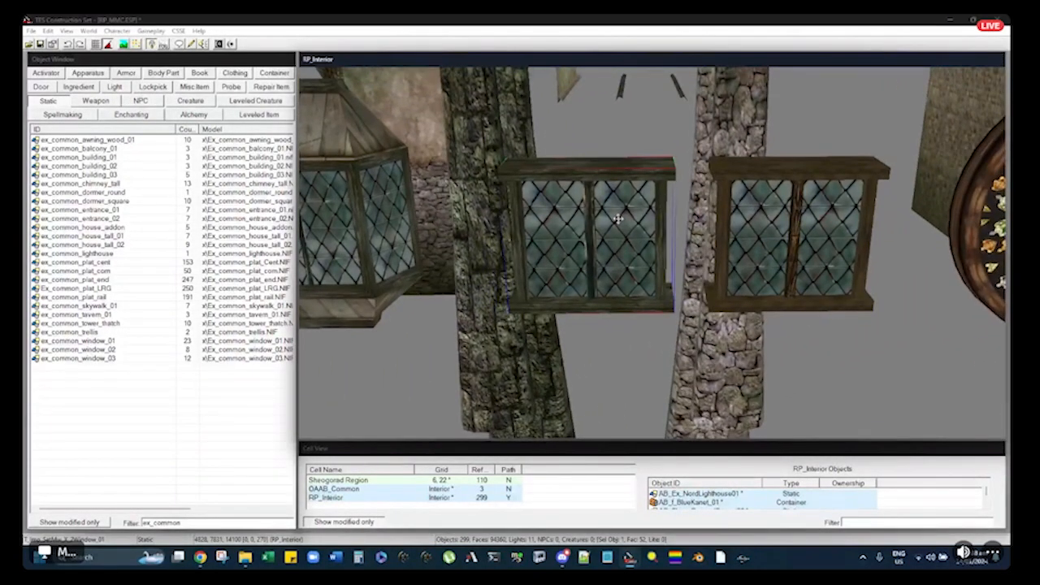
scroll(604, 213, "down", 4)
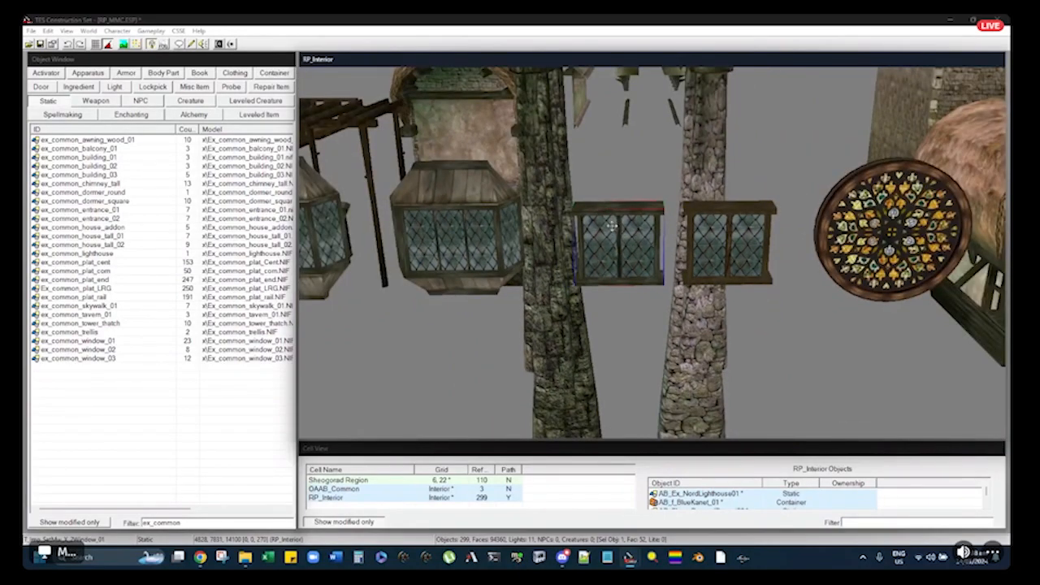
scroll(650, 258, "down", 10)
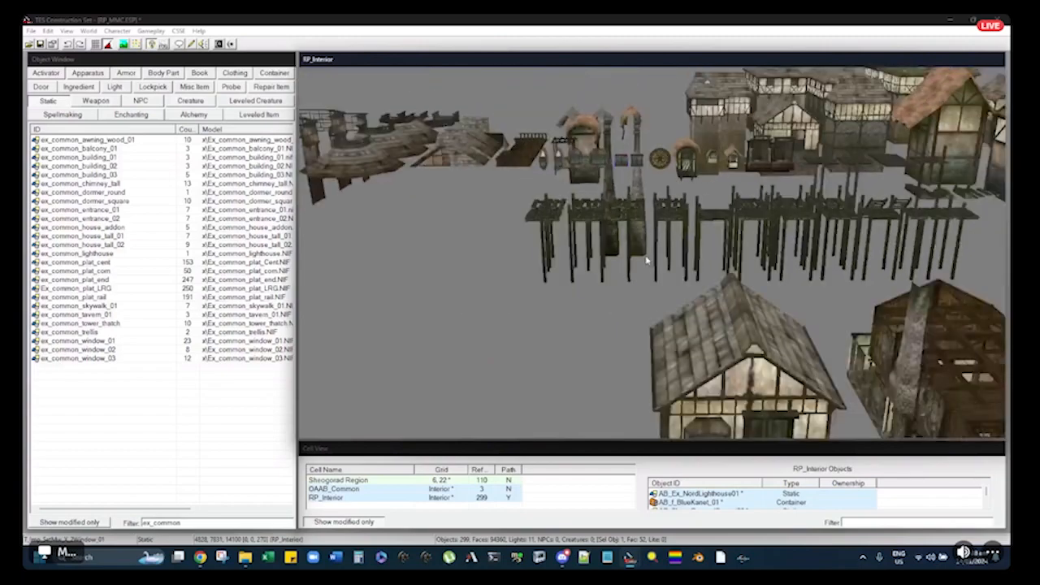
scroll(587, 184, "up", 8)
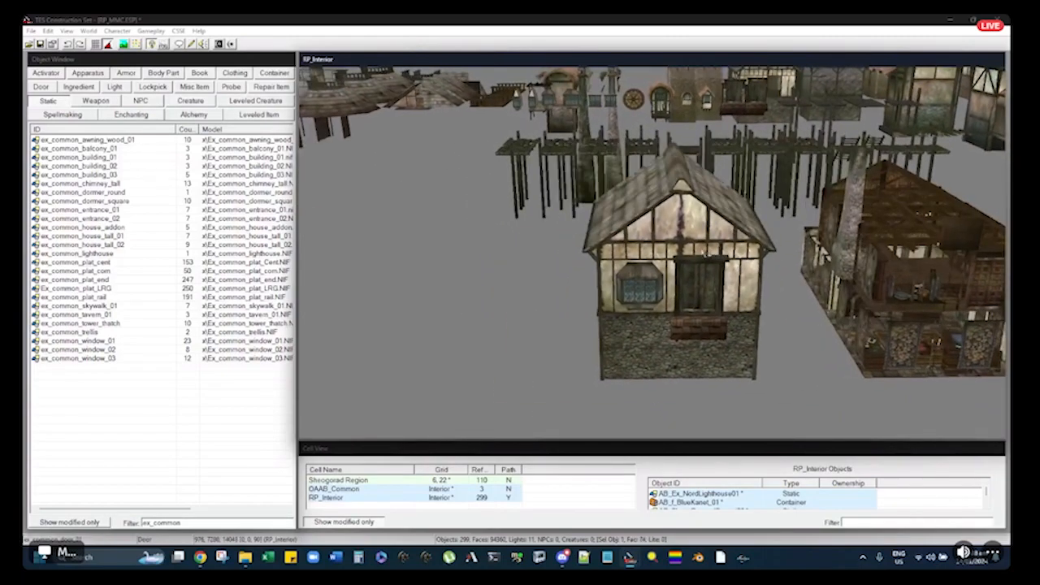
key("ctrl+v")
left_click_drag(677, 233, 706, 248)
left_click_drag(700, 294, 703, 189)
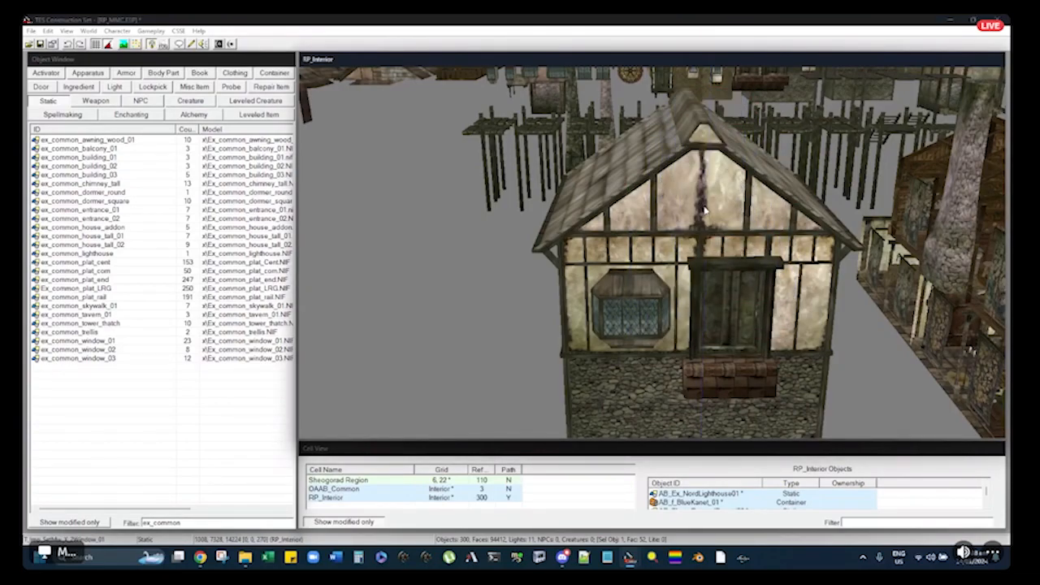
scroll(705, 216, "up", 6)
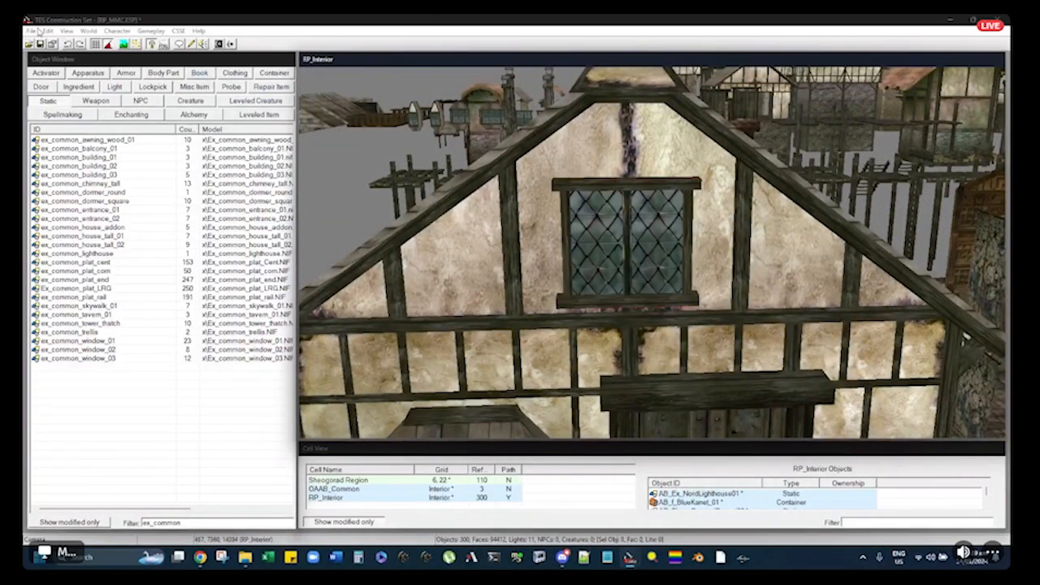
Turn off grid snapping and fine-position the front gable window at X 976, Y 7343, Z 14241
left_click(97, 44)
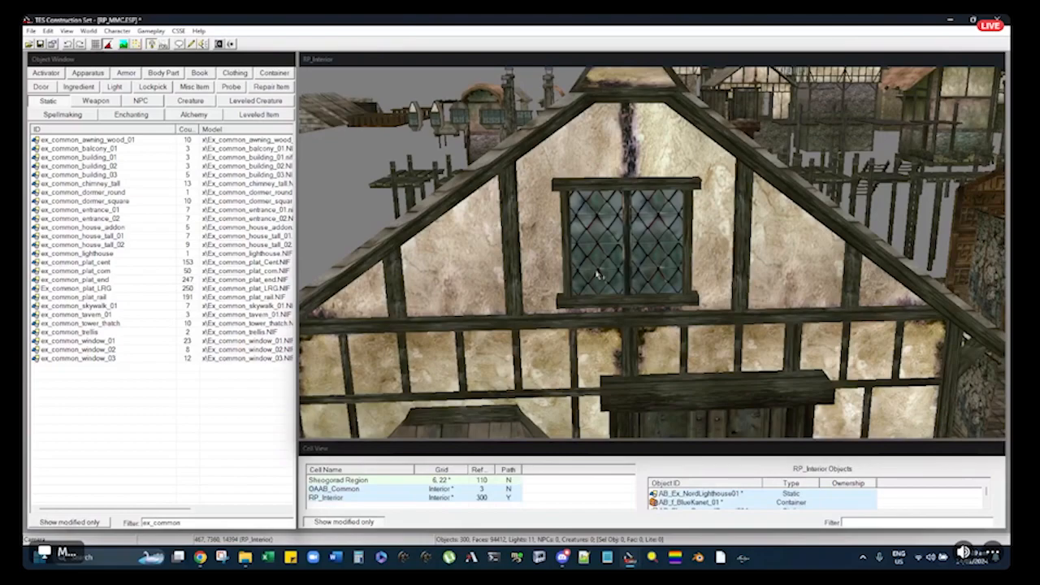
left_click(638, 274)
left_click_drag(634, 263, 633, 244)
middle_click_drag(633, 244, 779, 218, "shift")
scroll(690, 236, "down", 3)
scroll(583, 195, "down", 3)
middle_click_drag(471, 175, 547, 139, "shift")
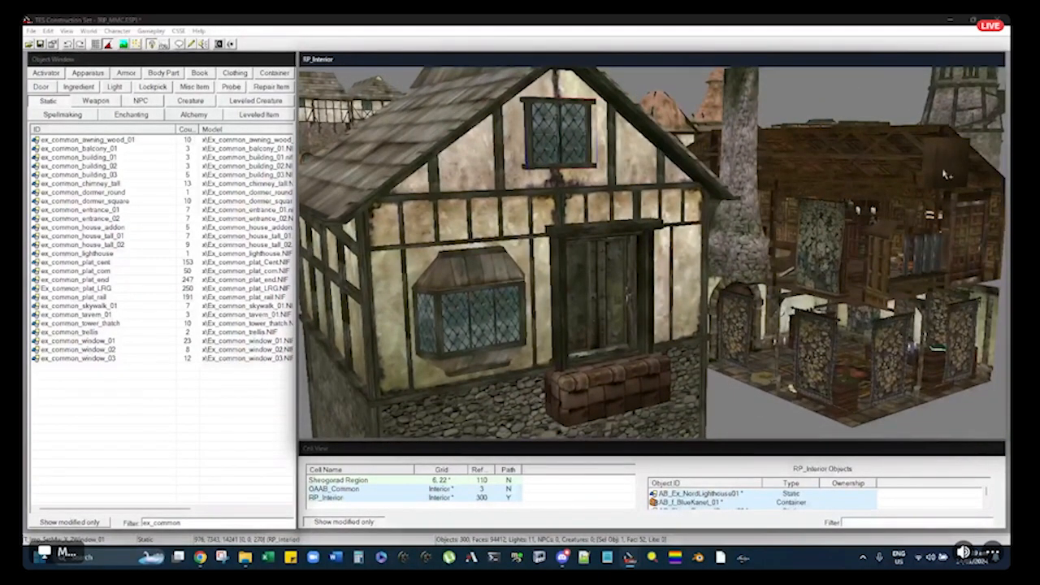
Check the height and centring of the shuttered attic window in the interior house's gable against the exterior gable window
middle_click_drag(943, 173, 810, 195, "shift")
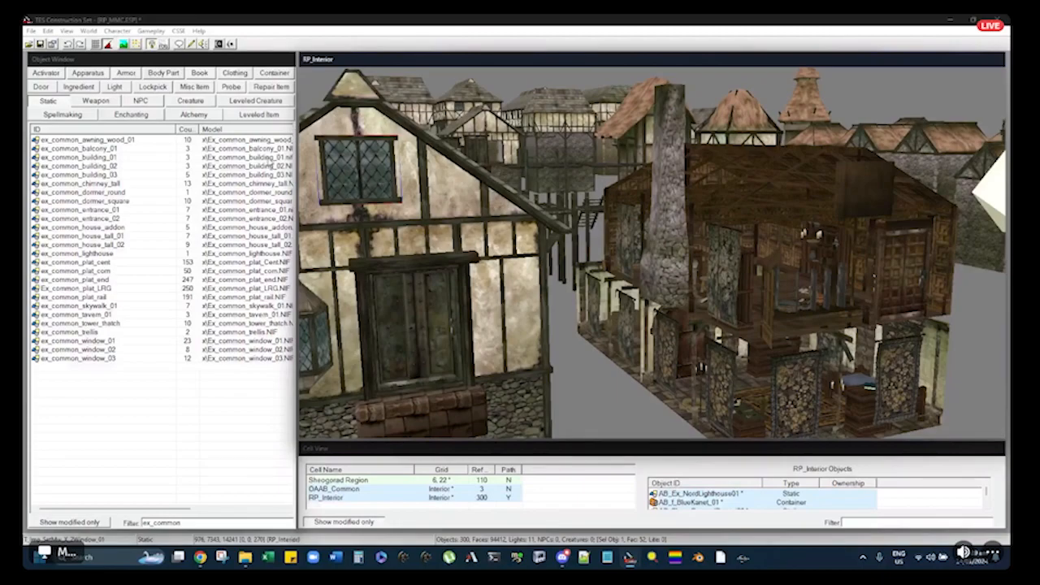
middle_click_drag(926, 194, 650, 251, "shift")
scroll(840, 209, "up", 5)
scroll(612, 179, "down", 2)
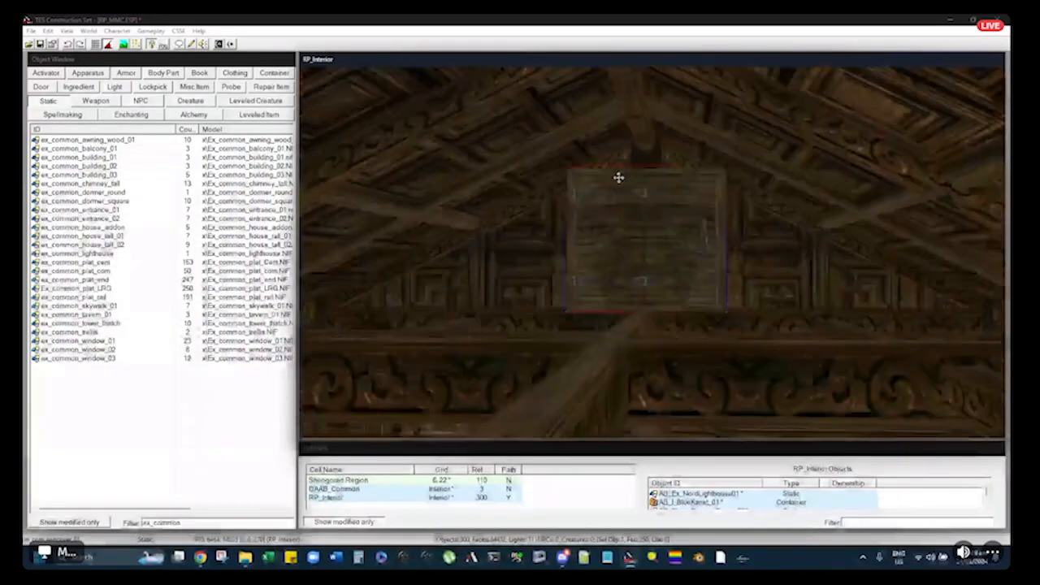
scroll(618, 177, "down", 2)
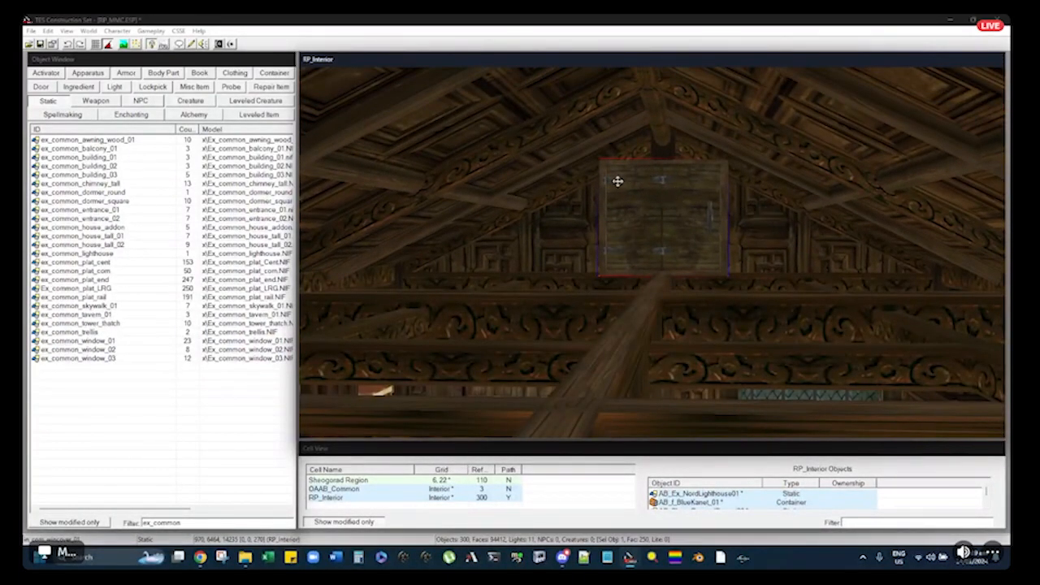
middle_click_drag(696, 163, 749, 197, "shift")
scroll(738, 147, "down", 5)
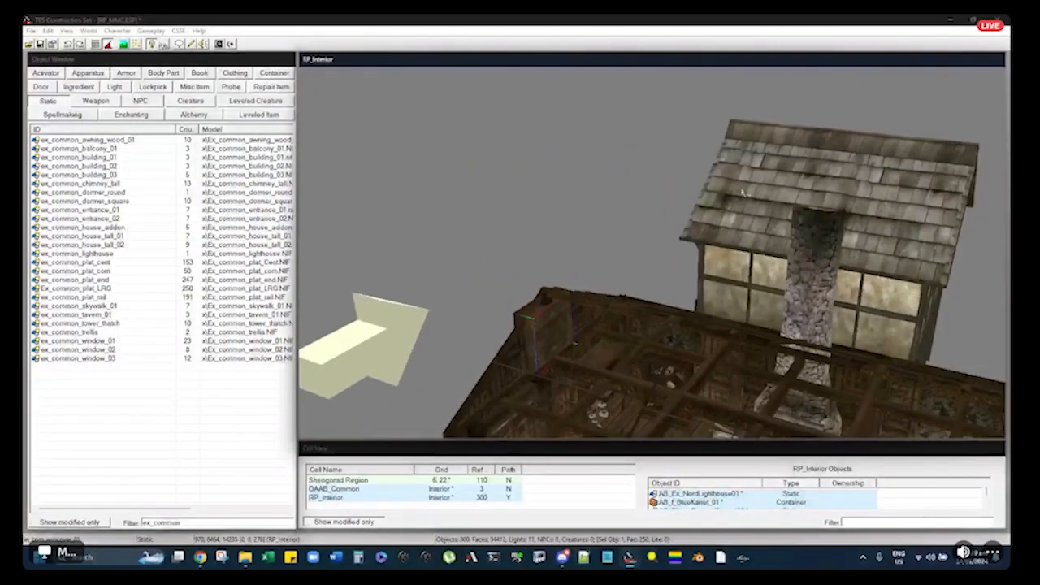
Refine the exterior front gable window's position to X 974, Y 7343, Z 14250, keeping it flush with the wall
middle_click_drag(560, 323, 727, 242, "shift")
left_click(581, 260)
middle_click_drag(995, 301, 657, 250, "shift")
scroll(690, 199, "up", 4)
left_click(648, 191)
scroll(656, 250, "up", 8)
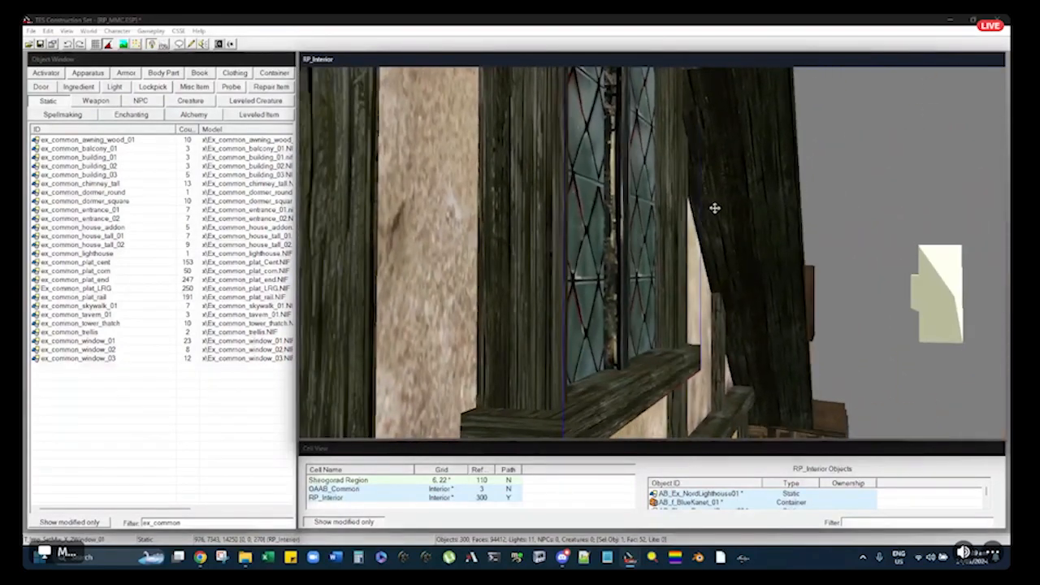
middle_click_drag(714, 208, 637, 287, "shift")
scroll(639, 291, "down", 10)
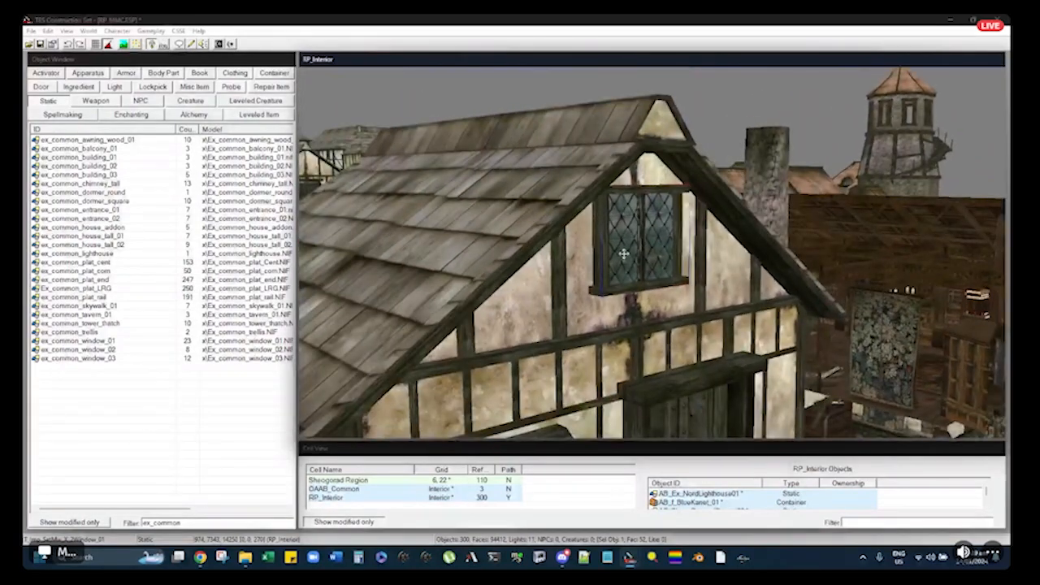
middle_click_drag(623, 254, 548, 231)
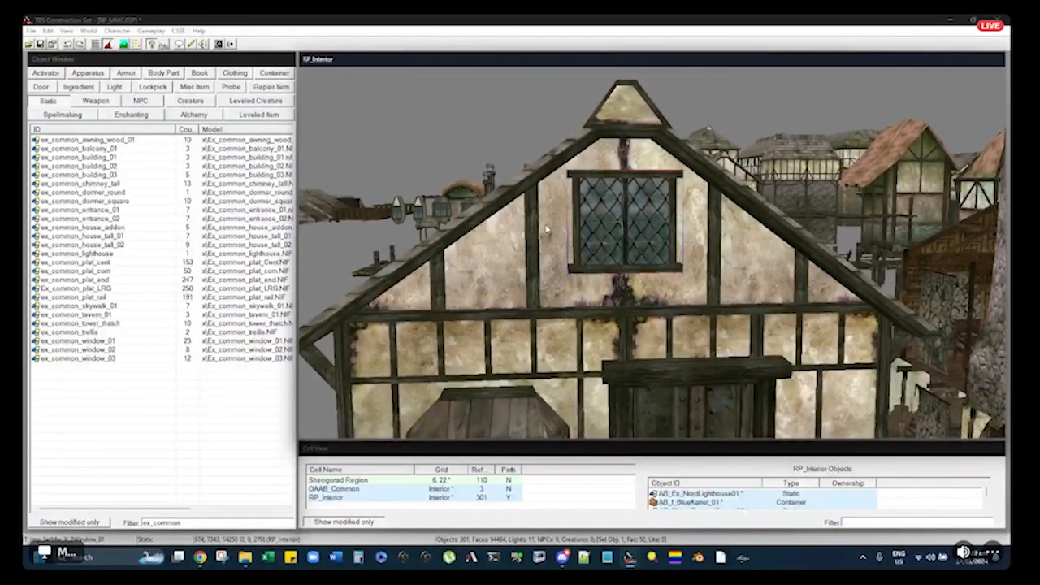
left_click(684, 271)
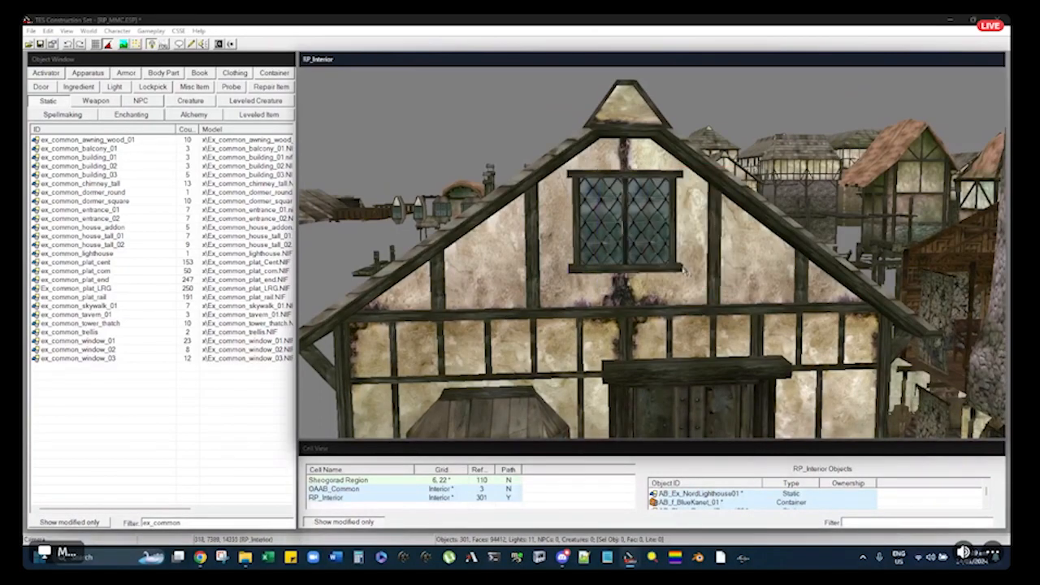
left_click(668, 236)
Duplicate the interior attic's window shutter and move the copy to the opposite gable, turned to face into the room
scroll(667, 235, "down", 5)
mouse_move(668, 235)
middle_mouse_down()
mouse_move(678, 226)
mouse_move(687, 235)
middle_mouse_up()
middle_click_drag(662, 180, 587, 231)
scroll(592, 231, "up", 3)
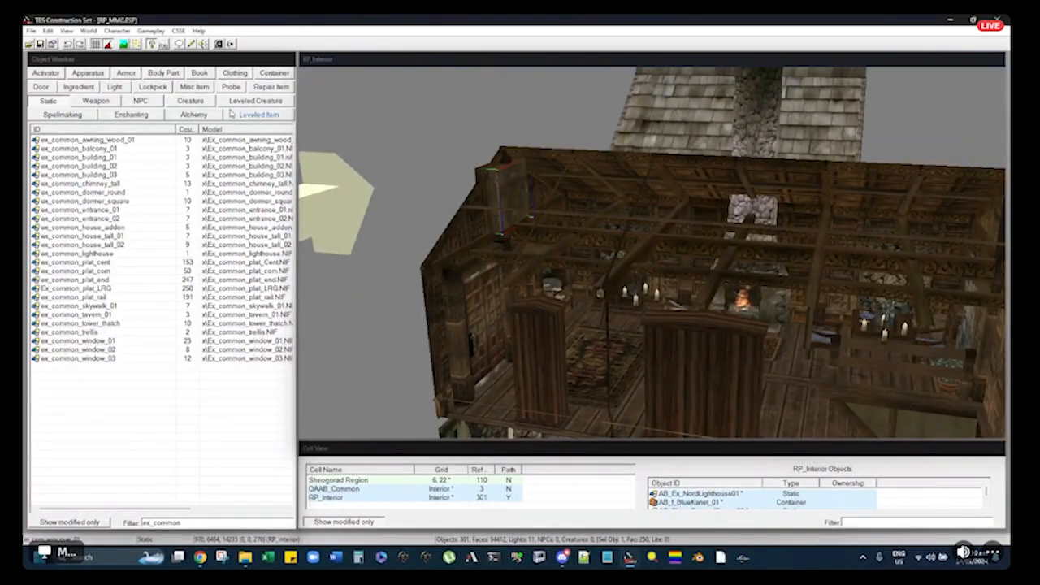
left_click_drag(533, 208, 826, 285)
left_click_drag(524, 195, 877, 246)
middle_click_drag(944, 234, 638, 263, "shift")
scroll(760, 258, "up", 3)
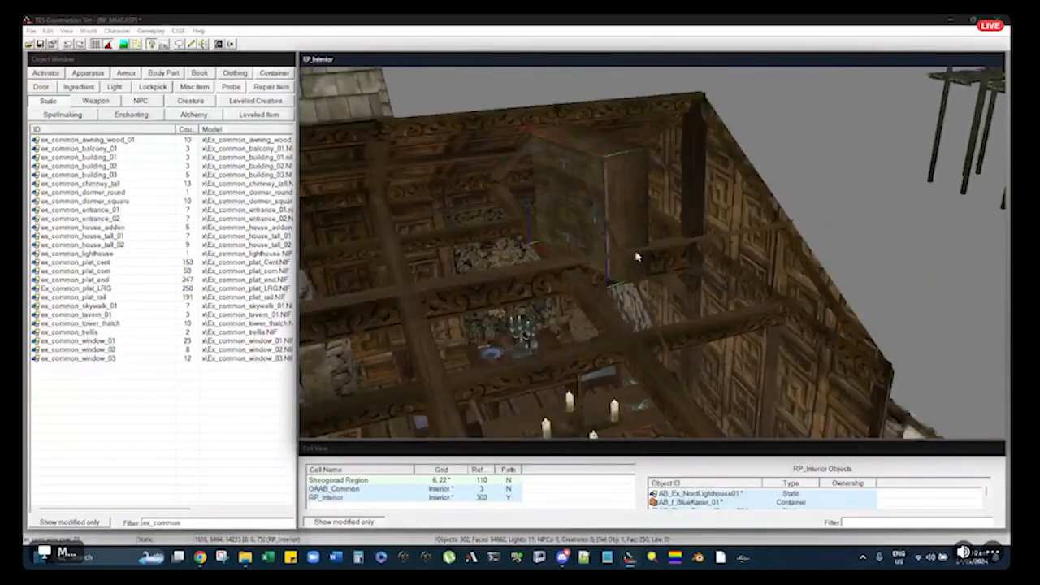
middle_click_drag(617, 221, 701, 278, "shift")
left_click_drag(702, 279, 674, 210)
mouse_move(674, 210)
middle_mouse_down("shift")
mouse_move(564, 225)
mouse_move(504, 187)
mouse_move(614, 179)
mouse_move(604, 160)
mouse_move(634, 190)
mouse_move(678, 178)
mouse_move(553, 259)
mouse_move(681, 215)
middle_mouse_up("shift")
Move a duplicate of the front gable window to the exterior's rear gable at X 1488, Y 7343, Z 14250, rotated to 90 degrees around Z
middle_click_drag(684, 175, 748, 199, "shift")
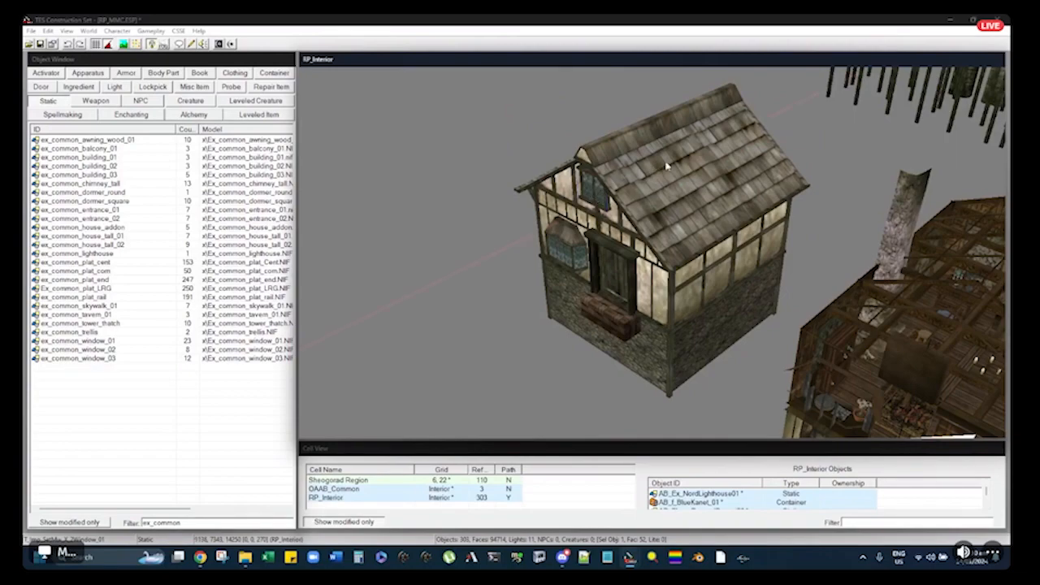
key("c")
middle_click_drag(769, 130, 652, 253, "shift")
scroll(653, 253, "down", 4)
right_click_drag(652, 253, 736, 232)
middle_click_drag(736, 232, 646, 228, "shift")
right_click_drag(644, 231, 675, 236)
left_click_drag(675, 236, 672, 179)
scroll(668, 160, "up", 5)
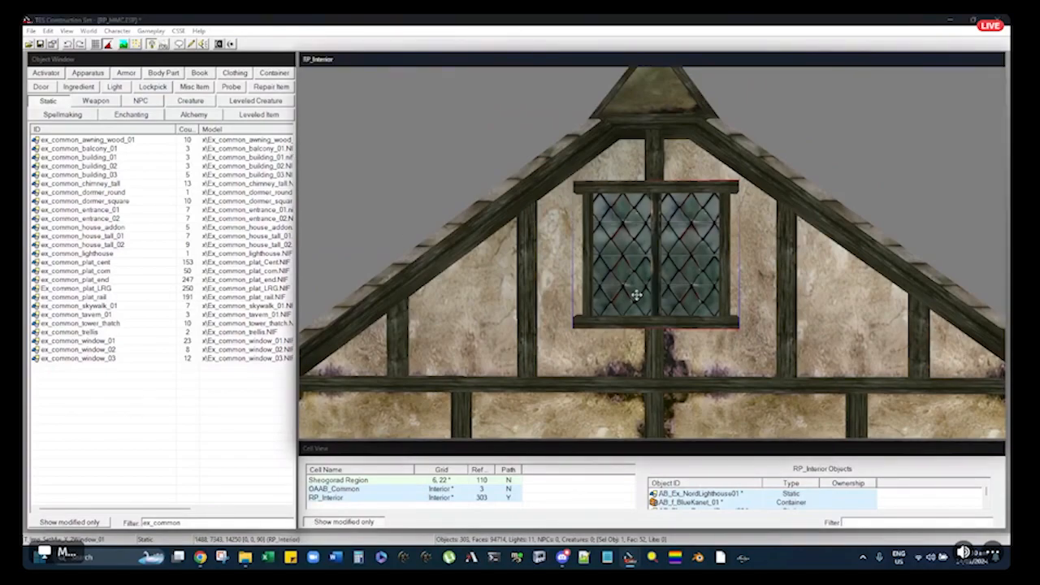
Fine-tune the rear gable window's placement on the exterior house and check how it sits against the wall
left_click_drag(636, 295, 632, 294)
middle_click_drag(632, 295, 629, 237)
mouse_move(632, 245)
left_mouse_down()
mouse_move(664, 262)
mouse_move(642, 262)
left_mouse_up()
middle_click_drag(641, 262, 671, 270)
left_click_drag(671, 271, 626, 251)
middle_click_drag(626, 251, 701, 240)
scroll(715, 246, "down", 6)
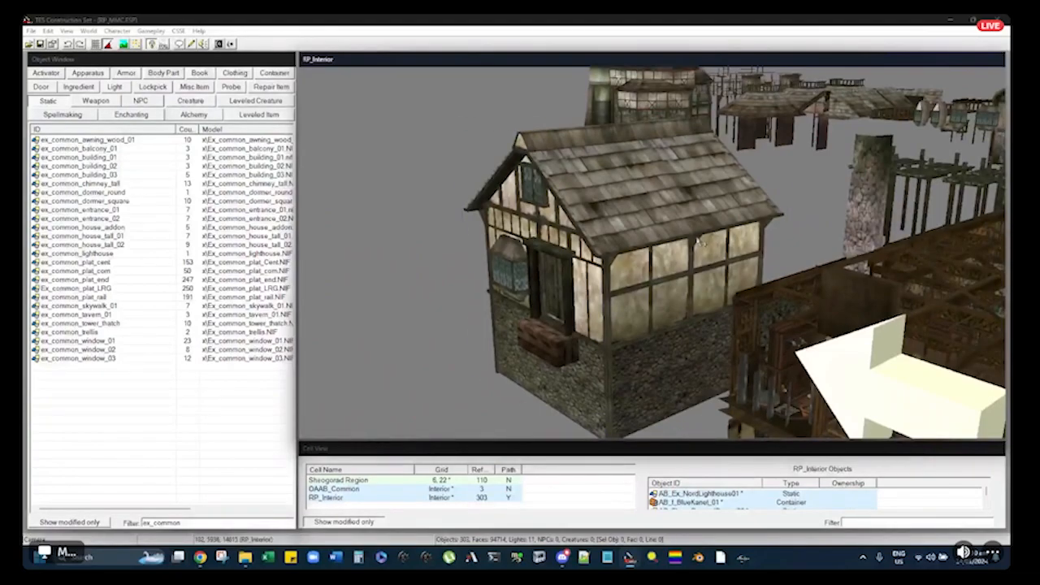
Examine the interior house's stone fireplace and compare its location with the matching side of the exterior house
middle_click_drag(890, 211, 496, 199)
scroll(650, 215, "up", 8)
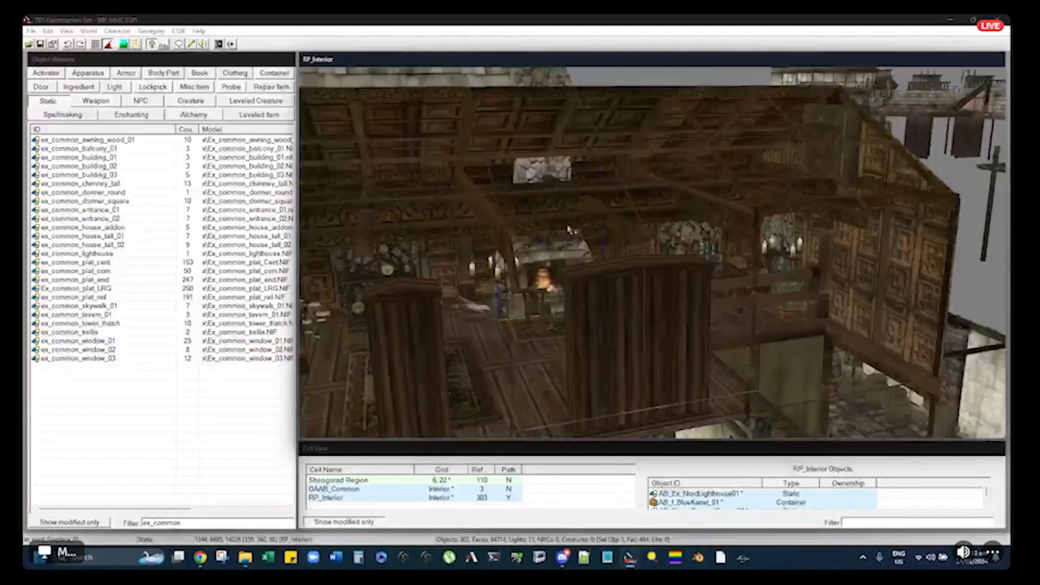
left_click(680, 218)
scroll(680, 218, "up", 6)
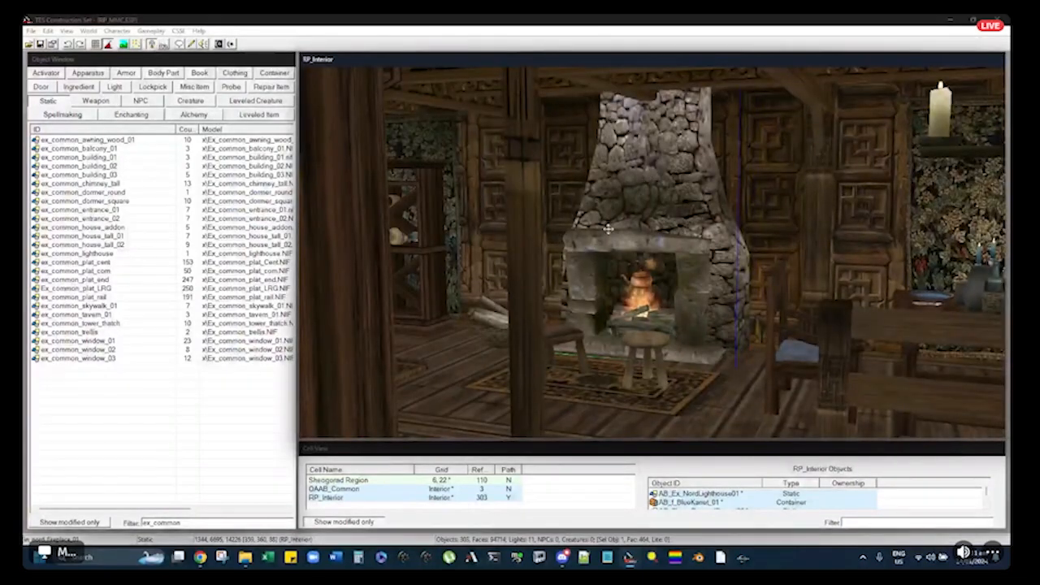
scroll(607, 230, "down", 10)
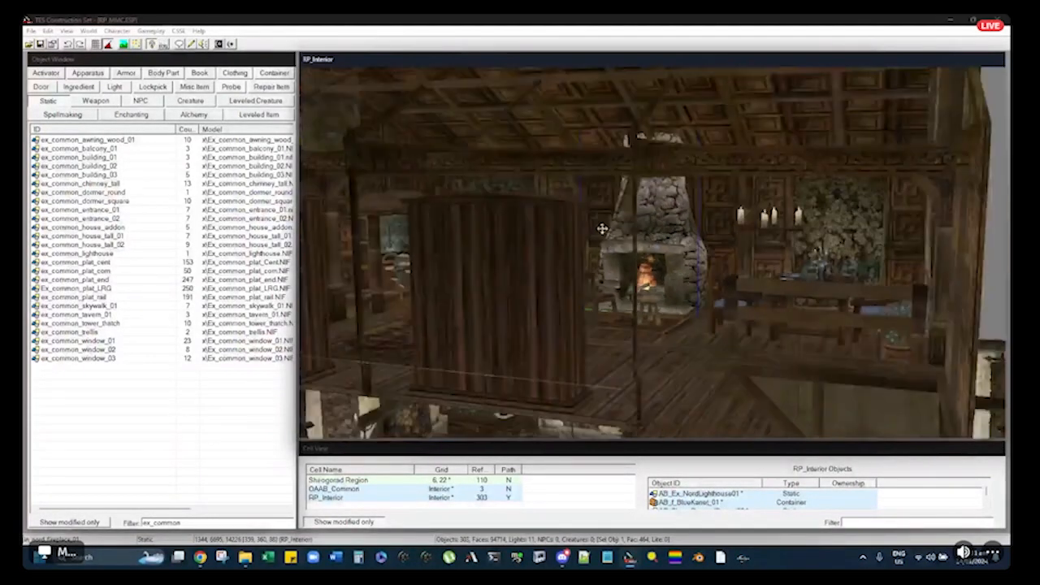
scroll(602, 229, "down", 8)
middle_click_drag(675, 255, 696, 217)
middle_click_drag(768, 288, 762, 273)
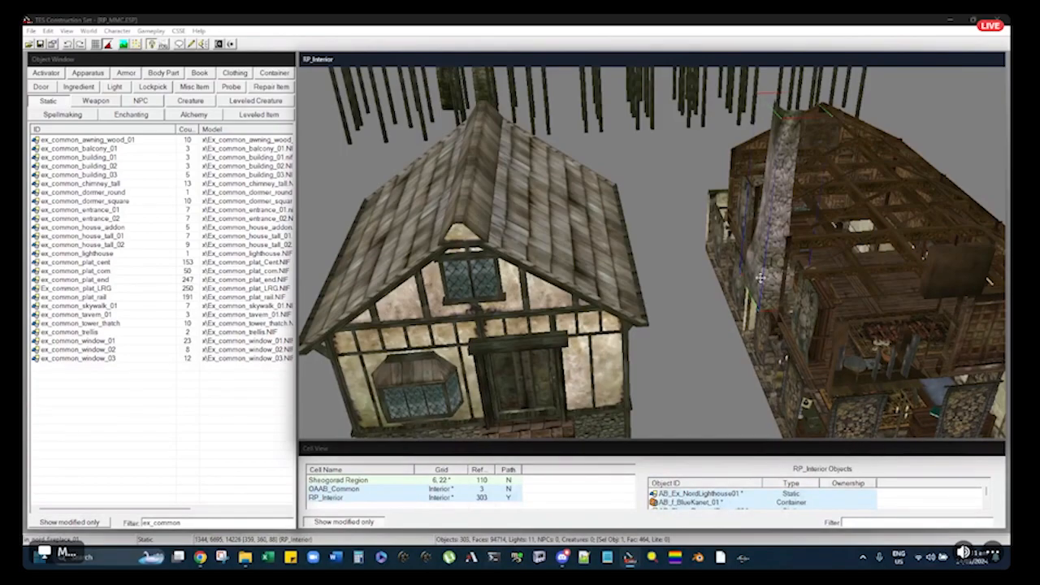
Try placing a duplicate of the interior's stone fireplace in the middle of the room and delete it
middle_click_drag(844, 243, 881, 242, "shift")
middle_click_drag(881, 242, 672, 230)
scroll(681, 232, "up", 3)
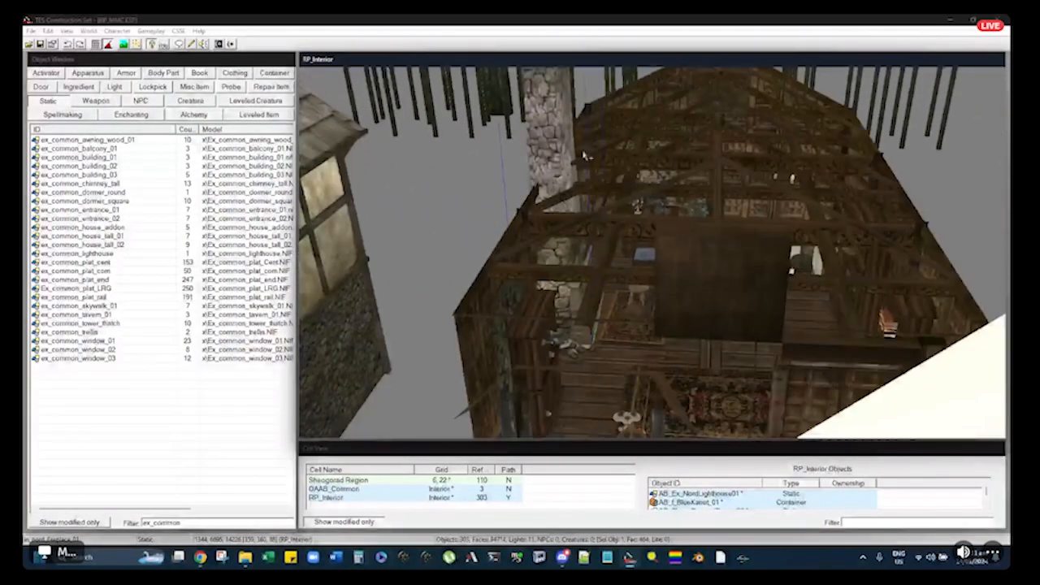
left_click_drag(556, 161, 754, 165)
right_click_drag(754, 165, 736, 169)
middle_click_drag(726, 176, 747, 192, "shift")
left_click_drag(747, 192, 722, 192)
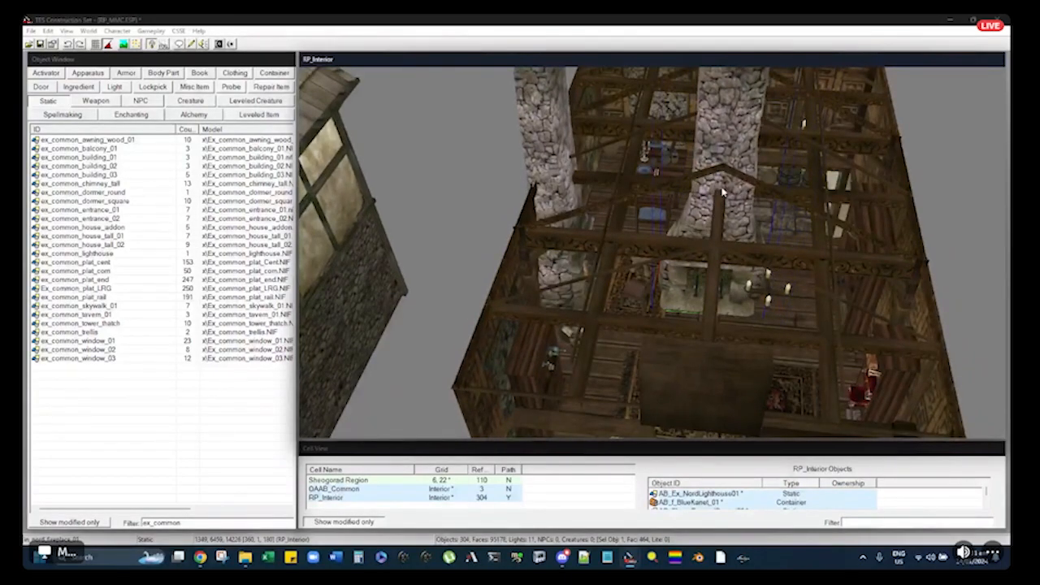
key("Delete")
Find the tall stone chimneys among the exterior kit pieces and duplicate ex_c_chimney_tall_02
middle_click_drag(562, 135, 746, 157, "shift")
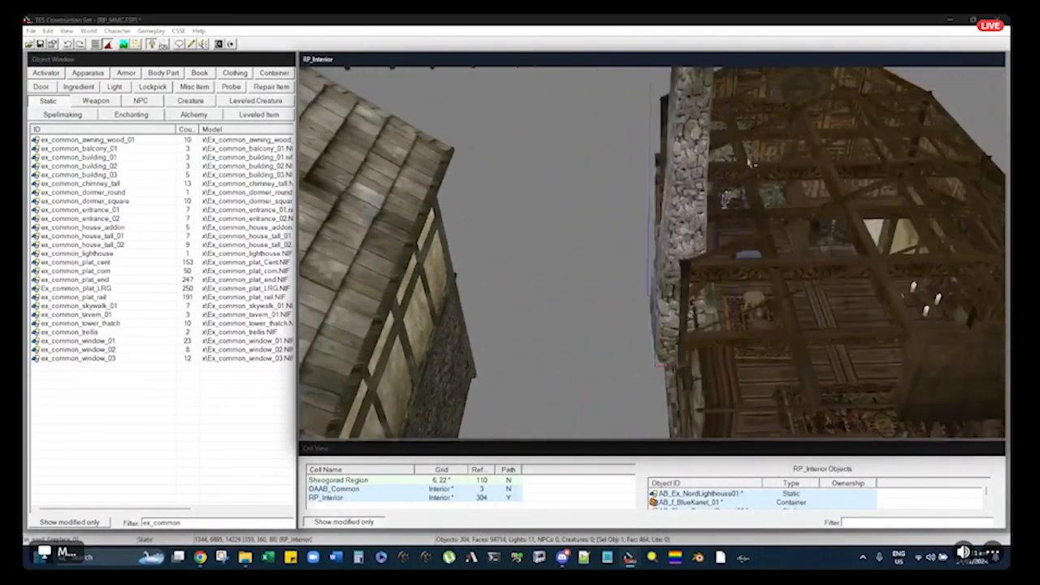
middle_click_drag(611, 311, 595, 254, "shift")
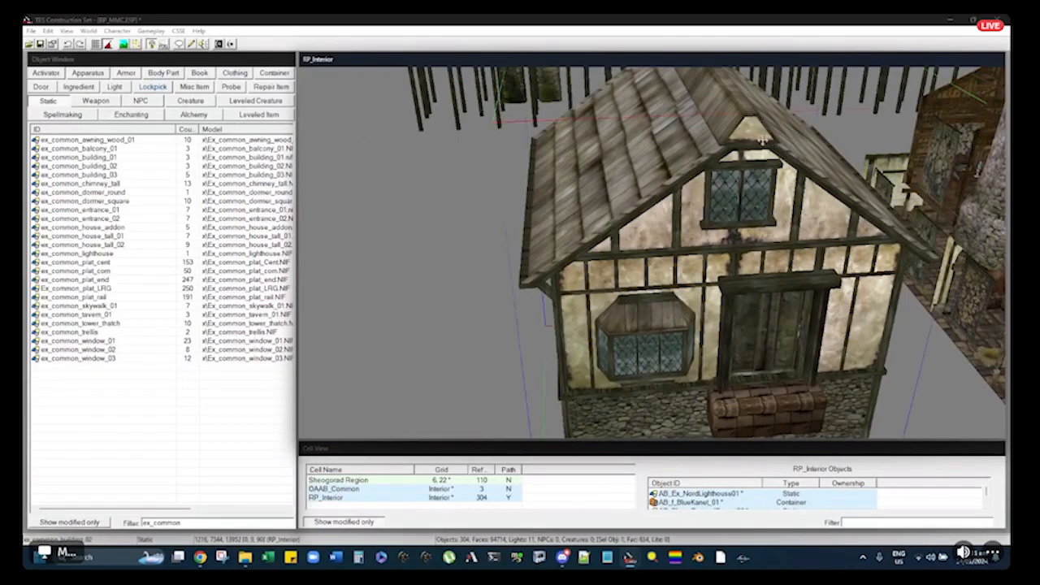
scroll(764, 145, "down", 5)
middle_click_drag(764, 145, 617, 174)
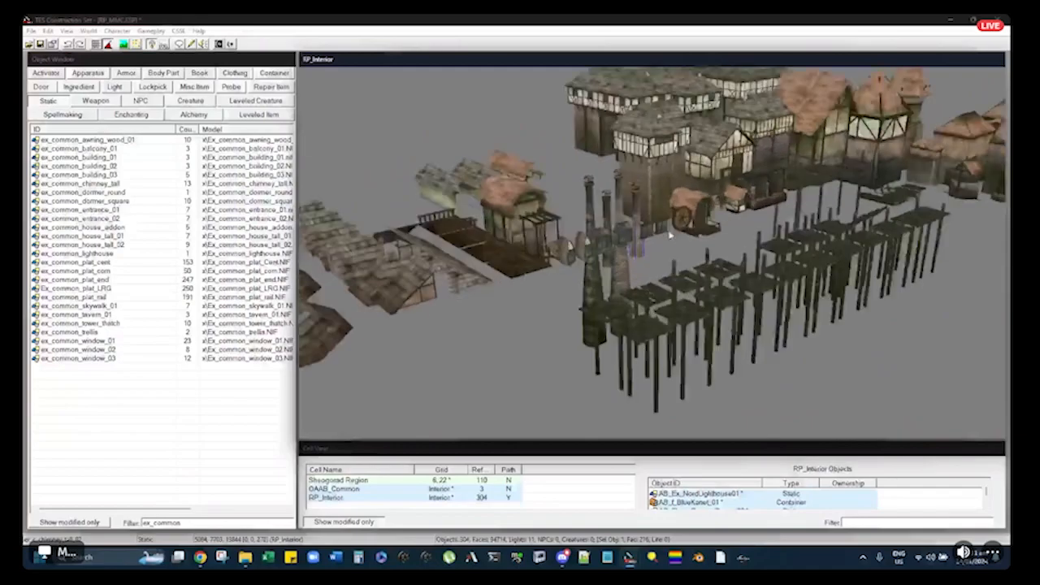
scroll(622, 169, "up", 3)
scroll(621, 169, "up", 5)
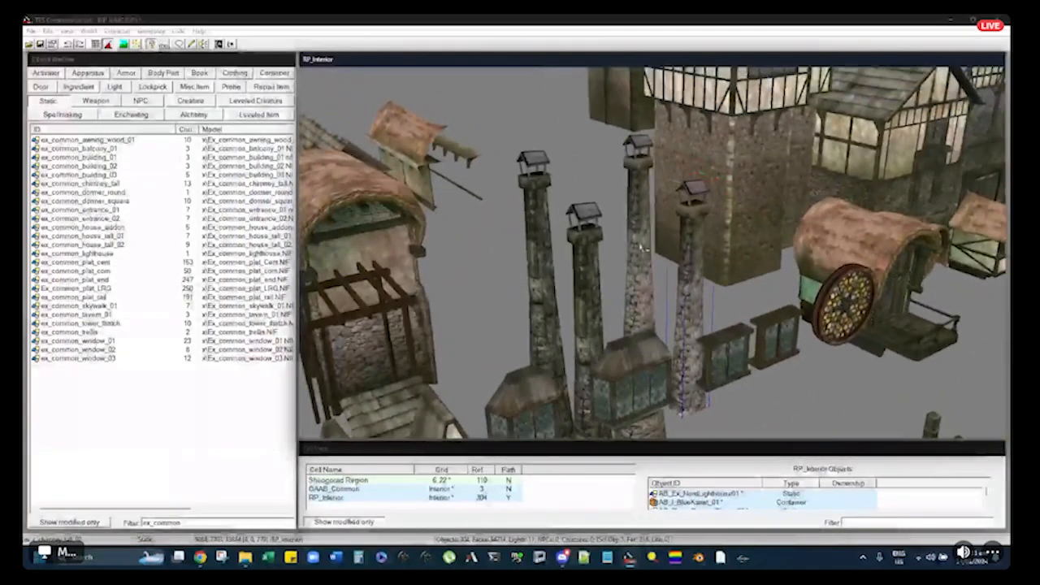
left_click(639, 225)
middle_click_drag(639, 226, 662, 266, "shift")
scroll(638, 167, "up", 3)
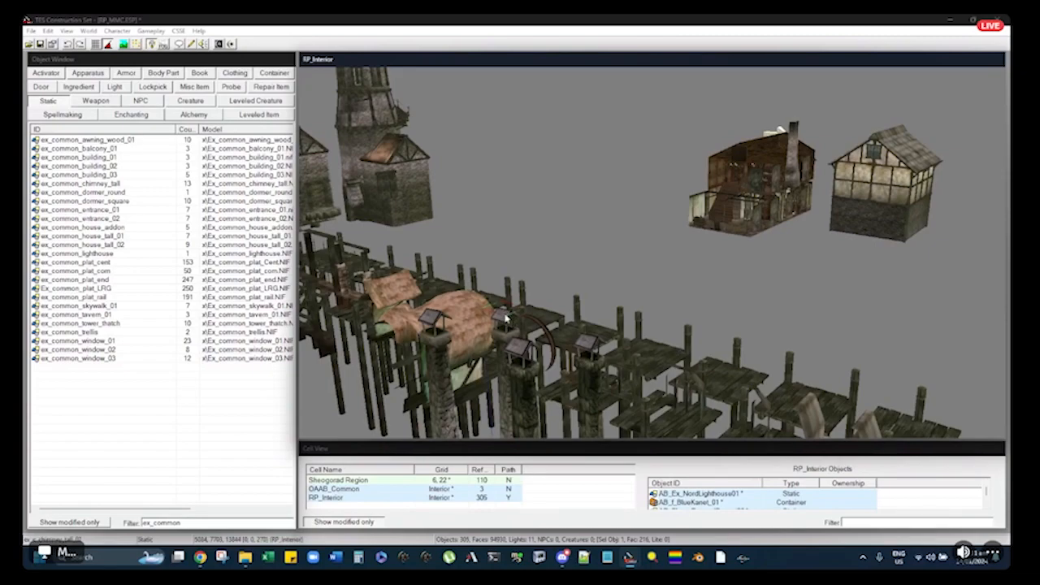
Move the duplicated chimney to the exterior house's side wall near the bay window at X 1231, Y 7613
left_click_drag(918, 152, 915, 154)
middle_click_drag(915, 154, 683, 185, "shift")
scroll(682, 185, "up", 3)
left_click_drag(682, 186, 581, 177)
middle_click_drag(581, 176, 668, 230, "shift")
left_click_drag(453, 139, 666, 155)
middle_click_drag(666, 154, 581, 166, "shift")
left_click(511, 168)
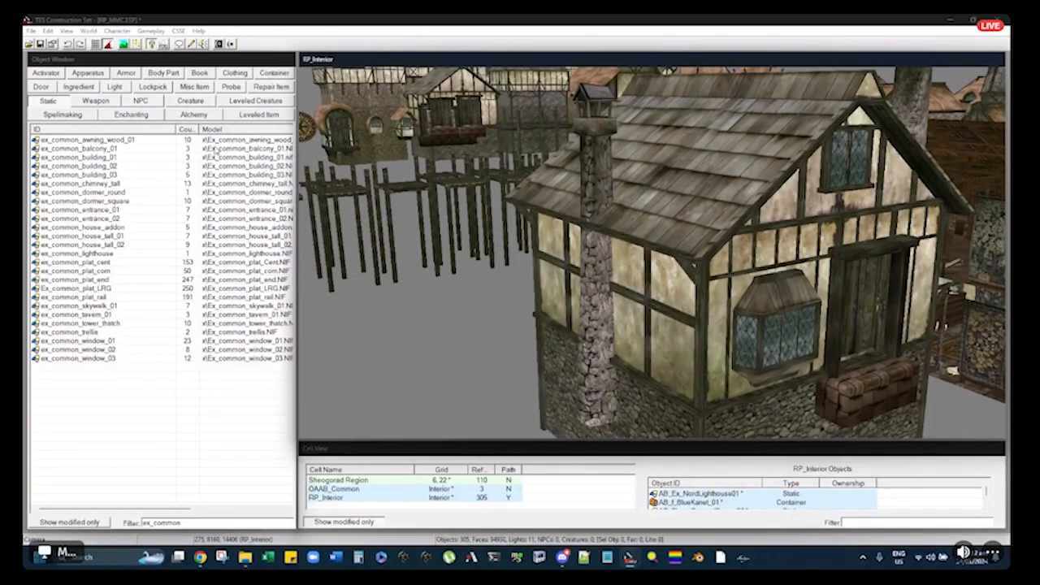
Shorten the static object filter to ex_com and check the placed chimney's ID in its properties
left_click(194, 523)
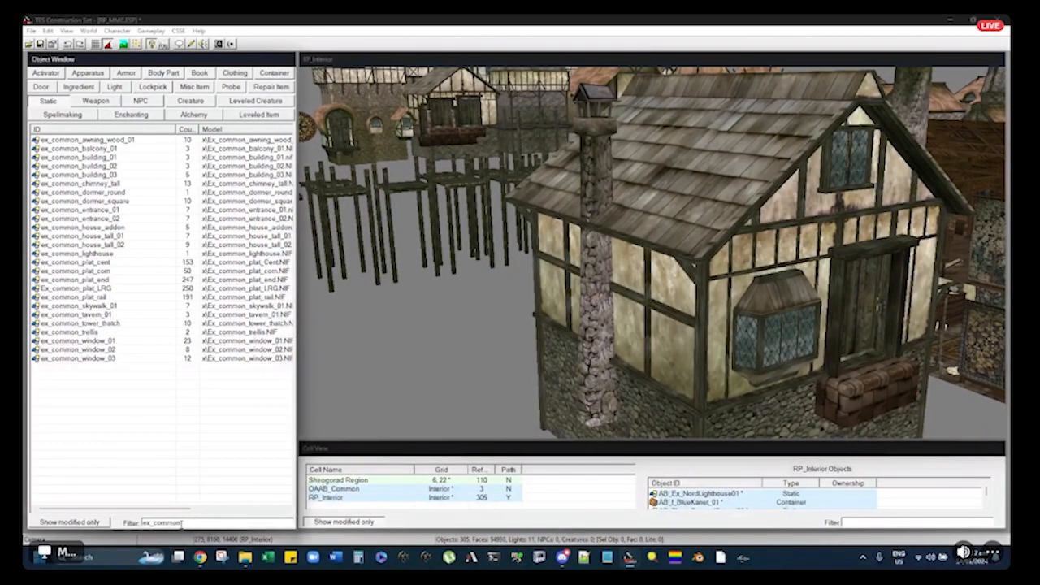
key("BackSpace")
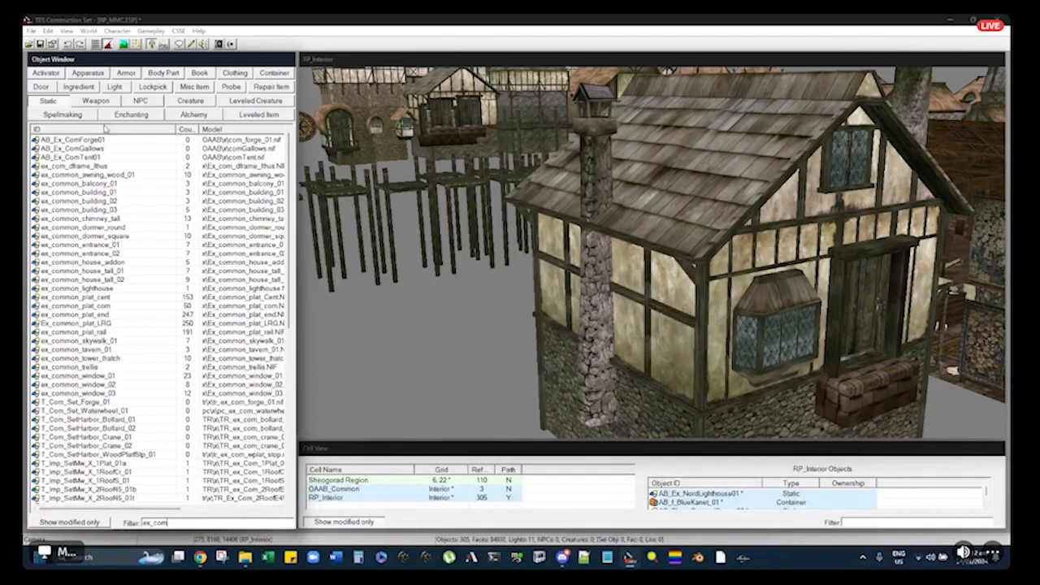
middle_click_drag(594, 163, 623, 204)
left_click(623, 203)
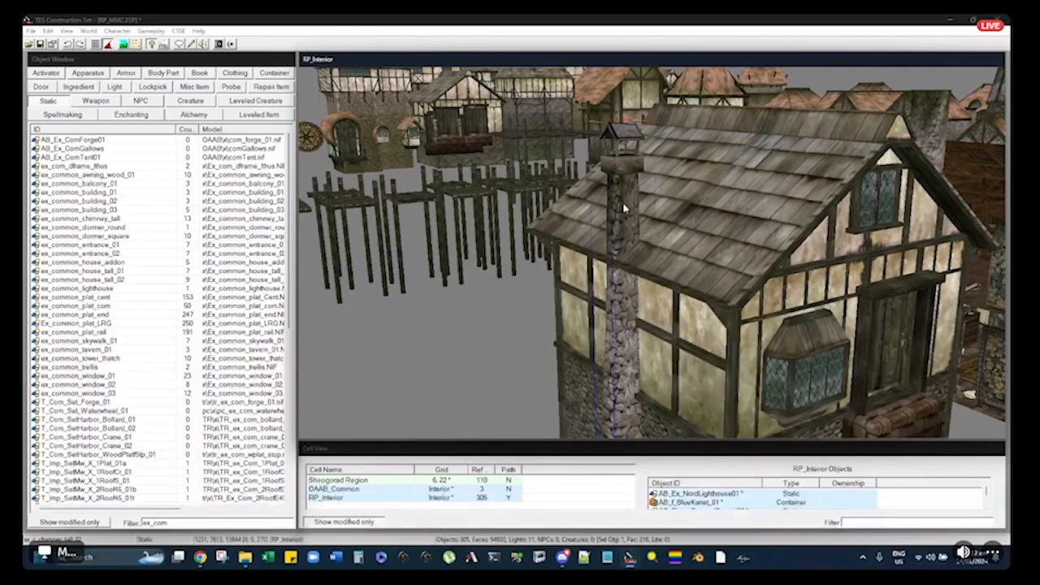
double_click(626, 233)
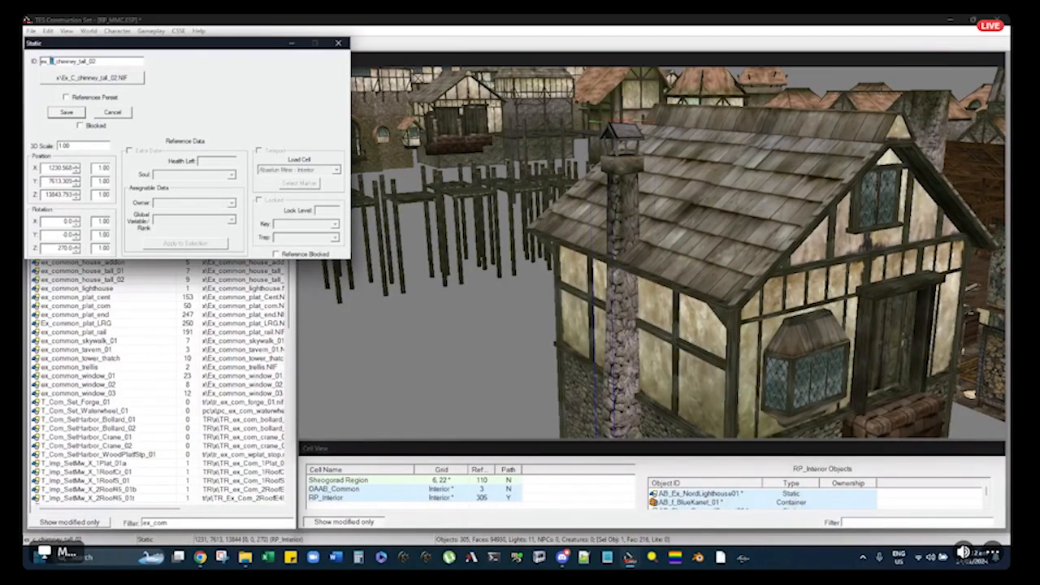
left_click(338, 43)
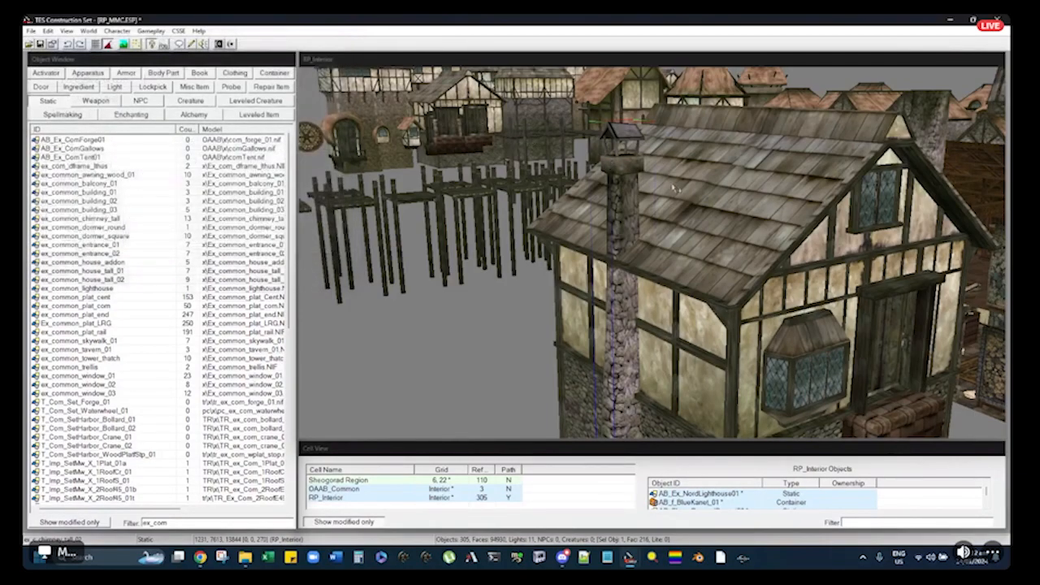
mouse_move(616, 209)
middle_mouse_down("shift")
mouse_move(571, 231)
mouse_move(568, 259)
mouse_move(622, 225)
mouse_move(610, 209)
middle_mouse_up("shift")
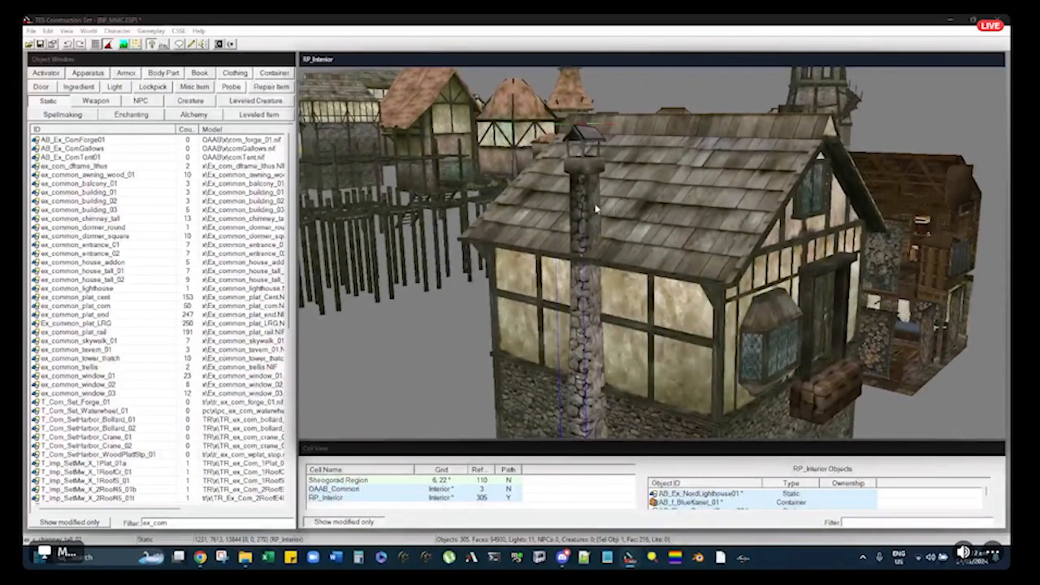
Set the exterior chimney's 3D scale to 1.3
double_click(596, 209)
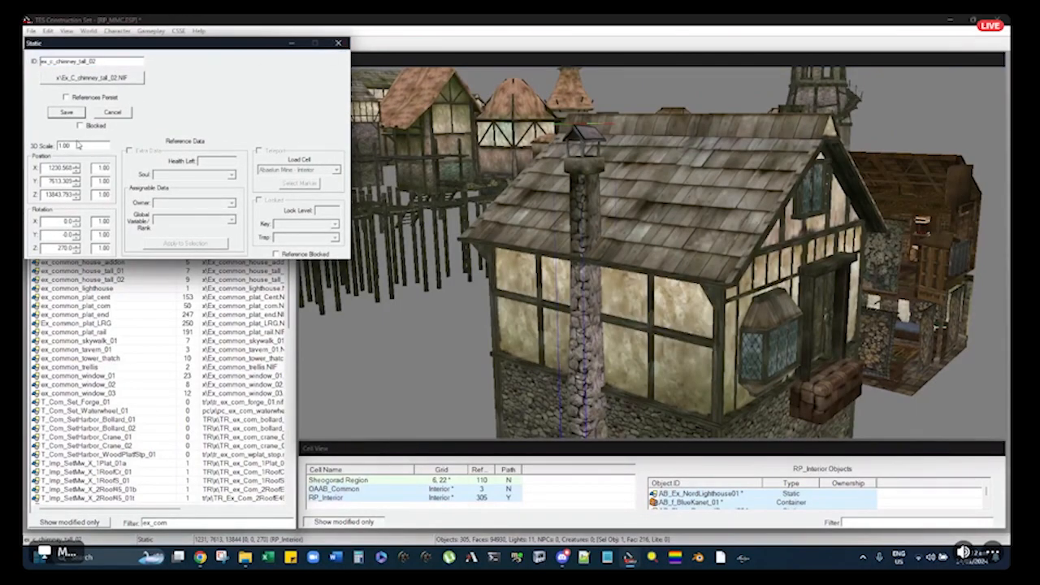
key("BackSpace")
key("BackSpace")
type("3")
key("Return")
Centre the chimney against the exterior side wall at X 1234, Y 7600, rotated to 180 degrees around Z
middle_click_drag(573, 198, 753, 300, "shift")
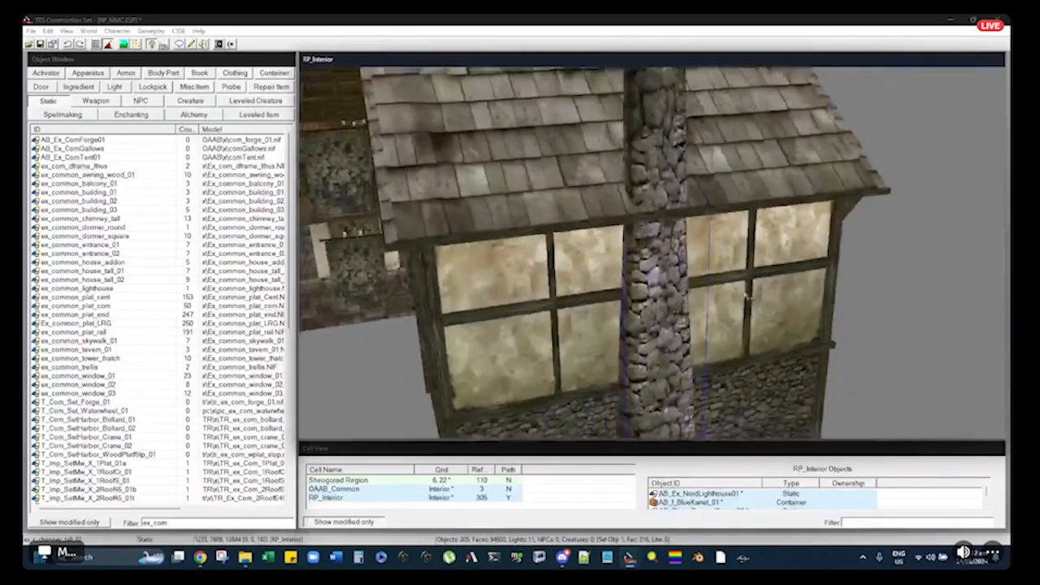
middle_click_drag(660, 278, 625, 244, "shift")
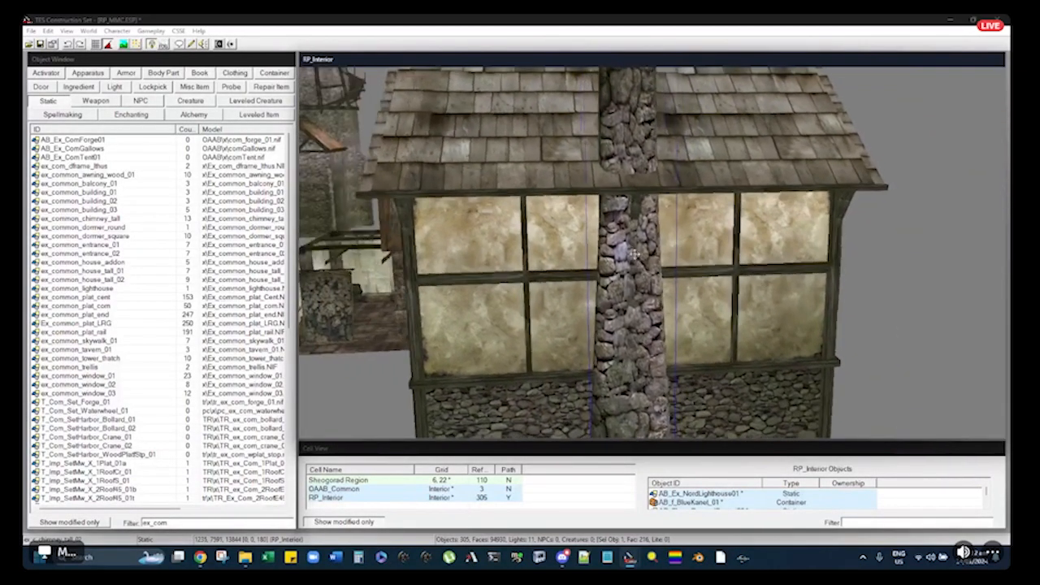
scroll(624, 243, "up", 3)
left_click_drag(623, 244, 619, 242)
middle_click_drag(619, 243, 470, 297, "shift")
scroll(472, 280, "down", 5)
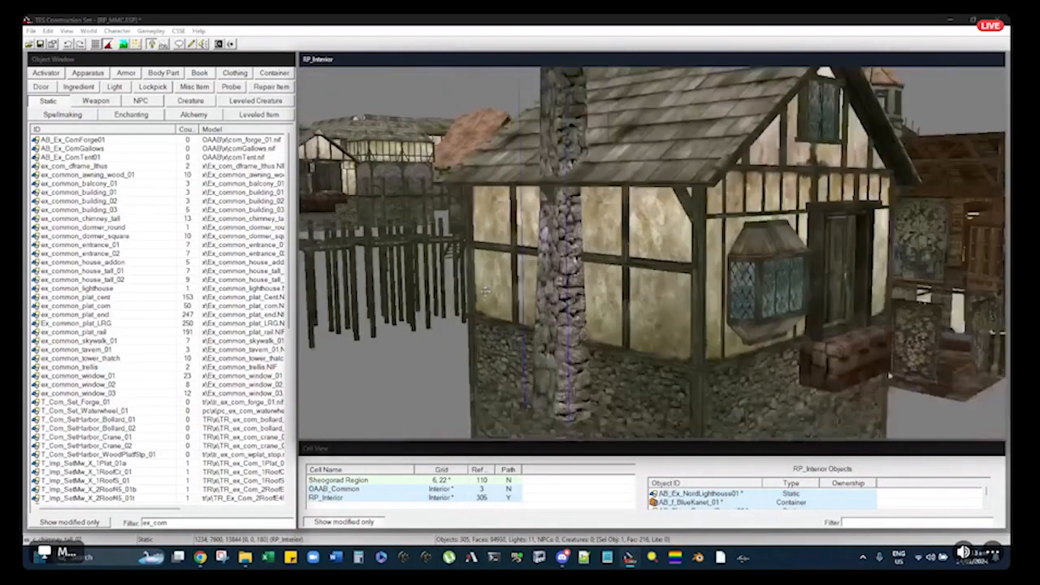
scroll(474, 265, "down", 3)
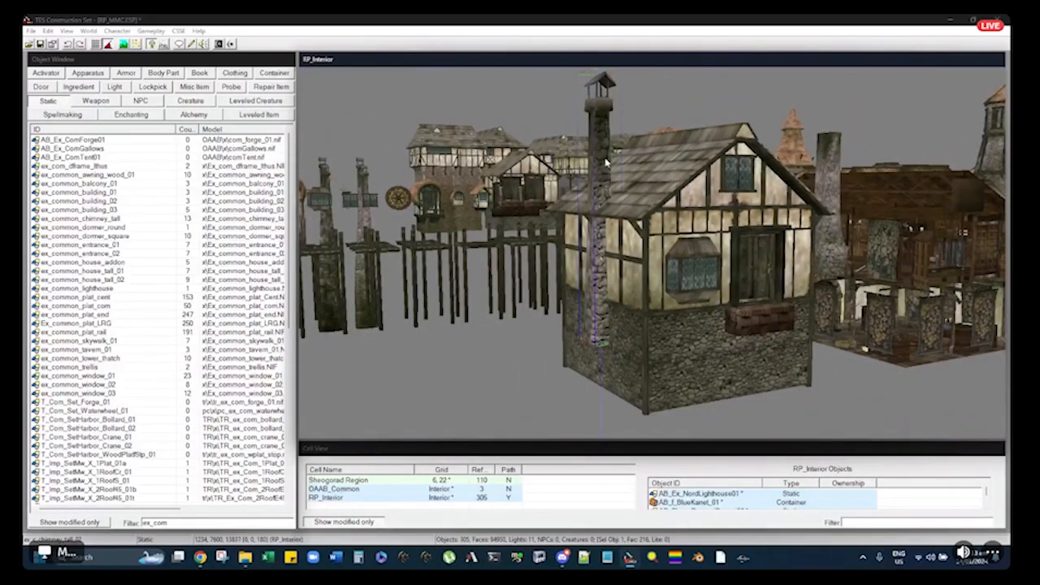
middle_click_drag(605, 168, 543, 190, "shift")
middle_click_drag(617, 191, 627, 216)
left_click(700, 201)
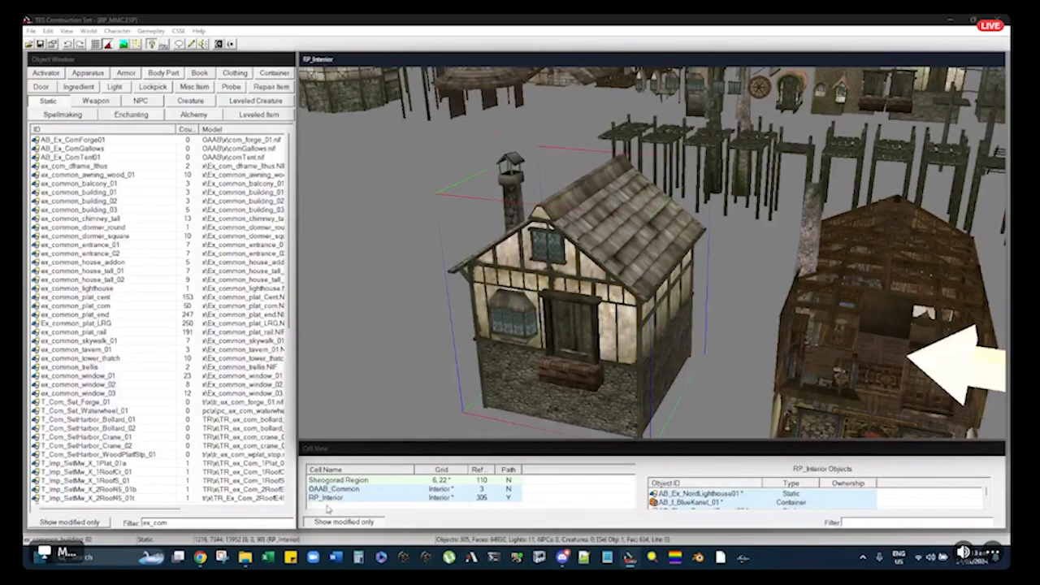
Load the Sheogorad Region cell at 6, 22 and go to the neighbouring Dagon Fel cell at 7, 22
double_click(338, 480)
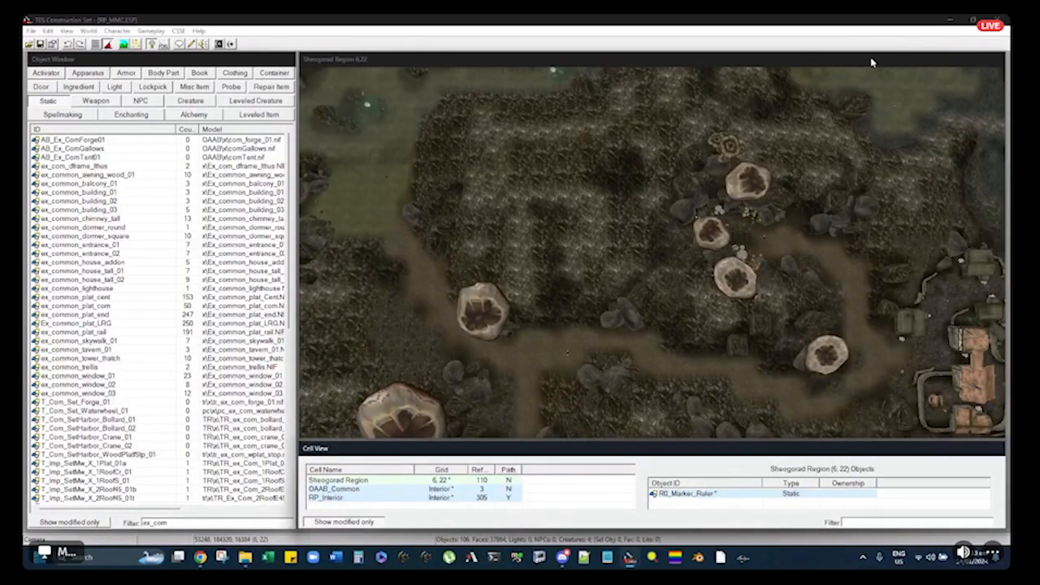
left_click(873, 63)
middle_click_drag(859, 200, 731, 167)
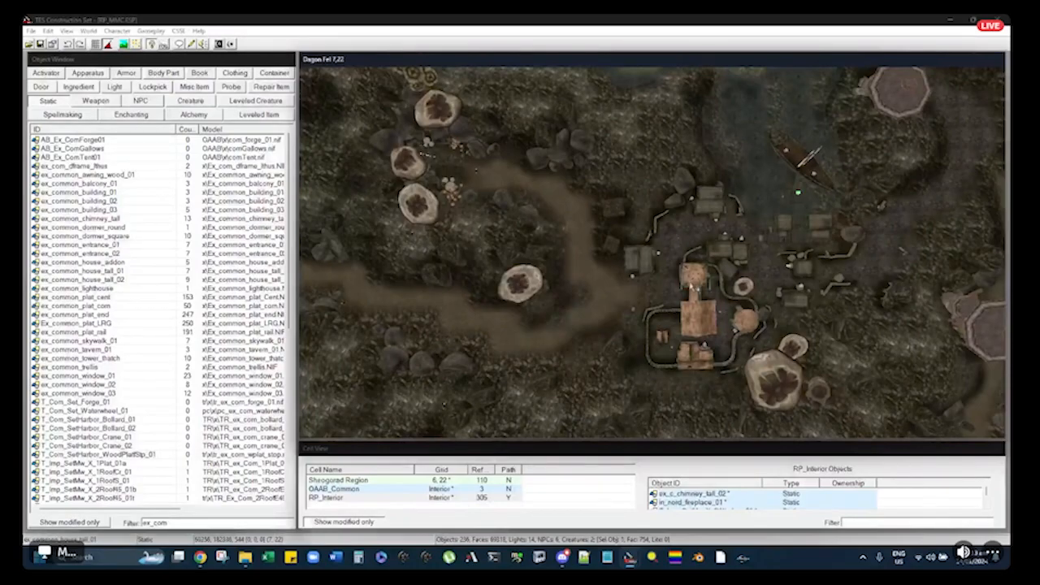
middle_click_drag(693, 288, 722, 162, "shift")
Examine Dagon Fel's tall timber-framed houses and the properties of the wooden door by the tiled-roof buildings
scroll(669, 244, "up", 8)
middle_click_drag(669, 244, 519, 268, "shift")
left_click(671, 205)
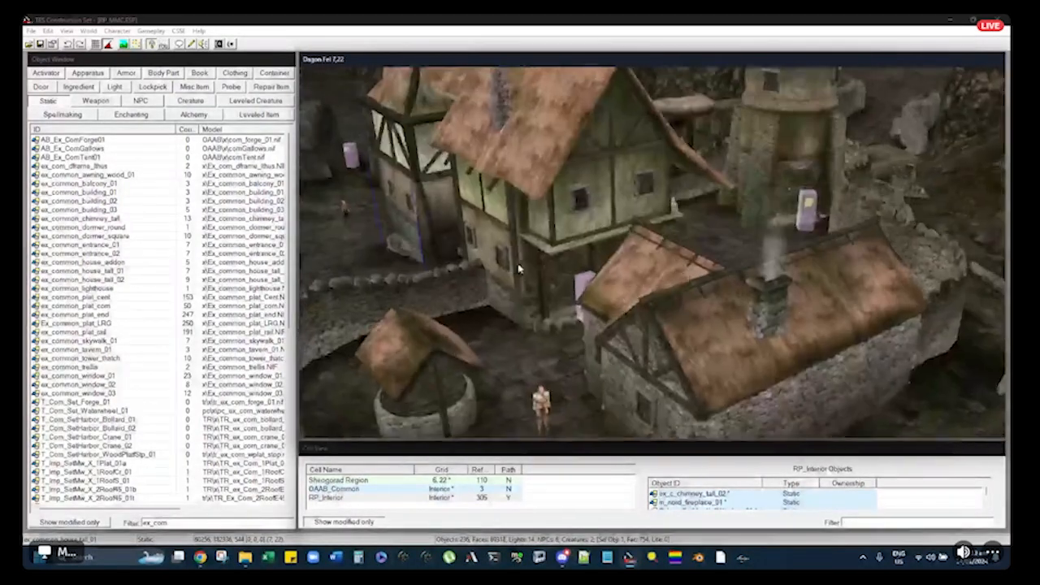
scroll(504, 270, "up", 6)
double_click(460, 254)
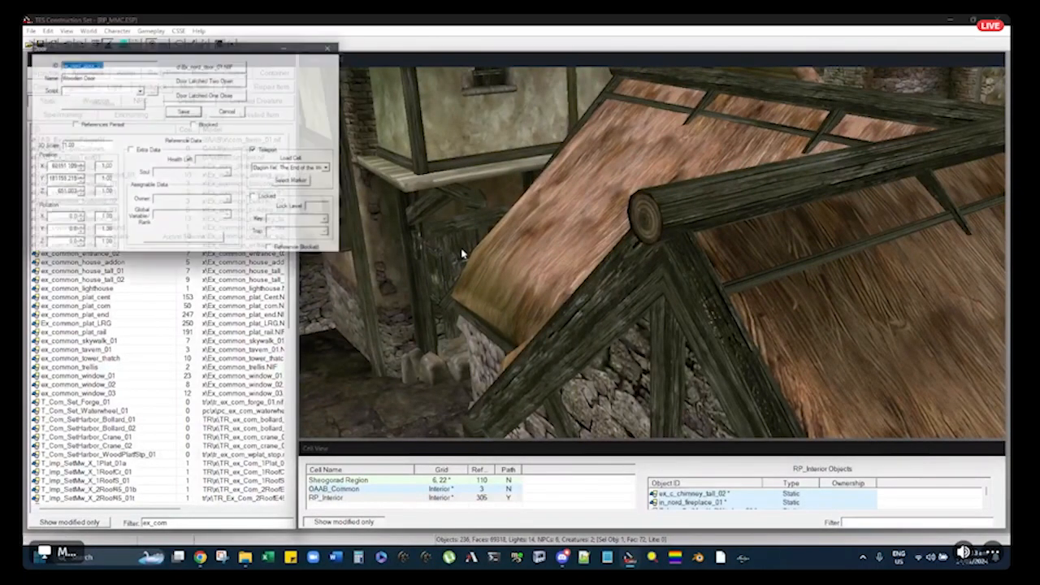
key("Escape")
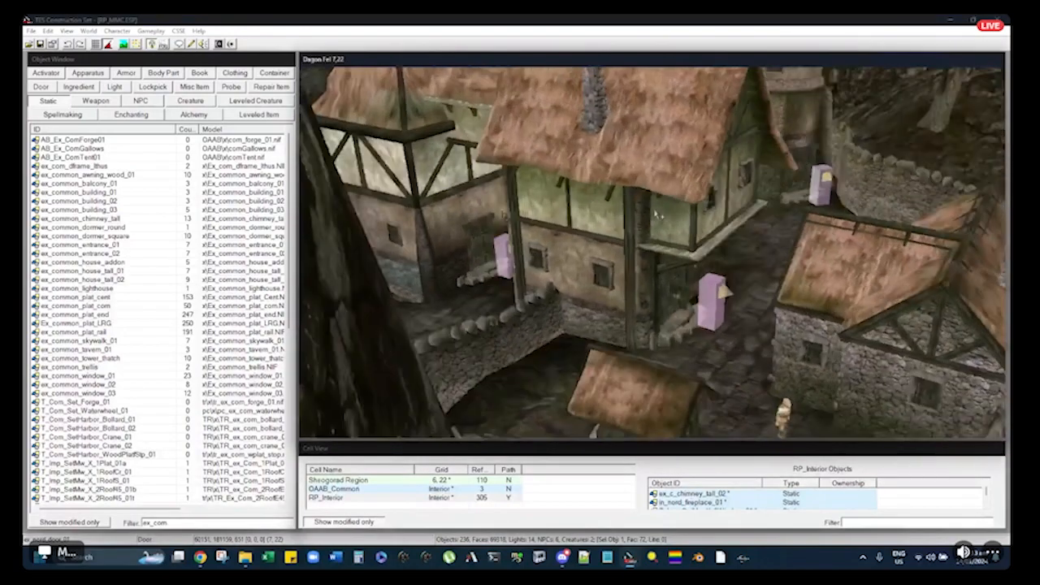
middle_click_drag(658, 215, 636, 202, "shift")
middle_click_drag(574, 209, 506, 228, "shift")
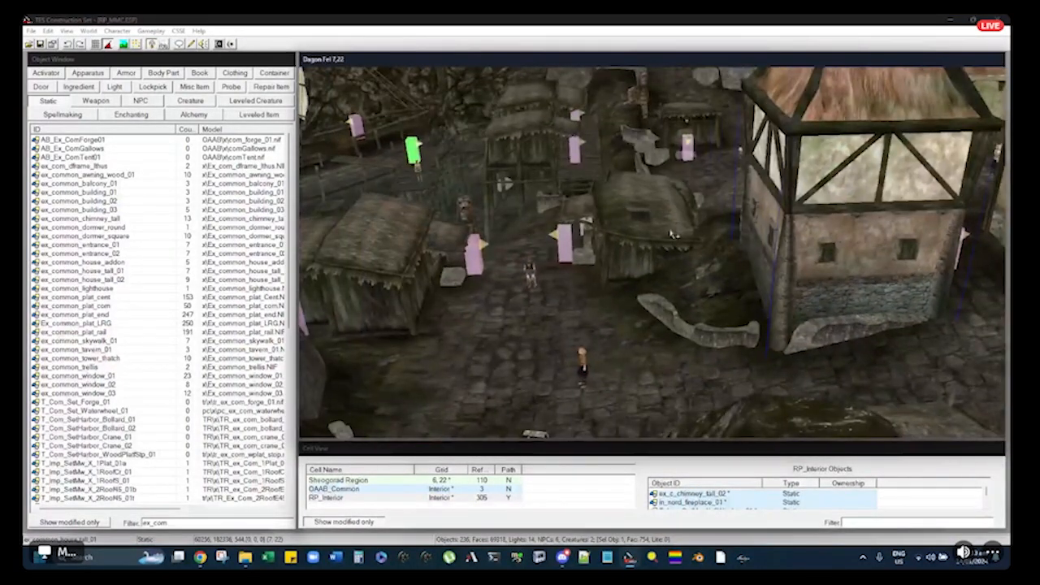
Examine Dagon Fel's thatched dockside shacks, including their entrances and the nearby townsfolk
middle_click_drag(688, 222, 687, 271, "shift")
left_click(533, 259)
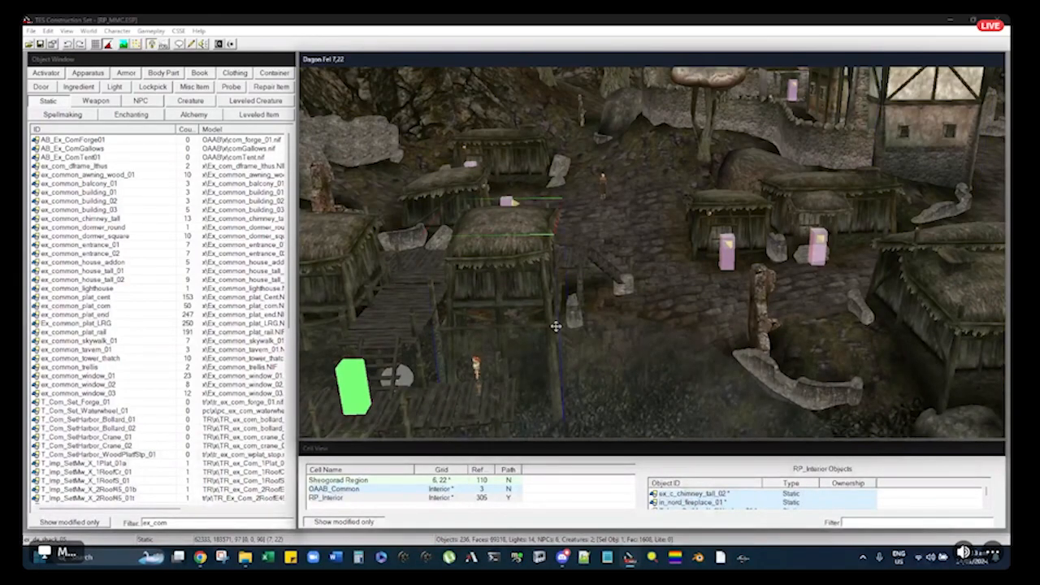
middle_click_drag(520, 266, 632, 255, "shift")
scroll(638, 248, "up", 6)
scroll(632, 254, "up", 3)
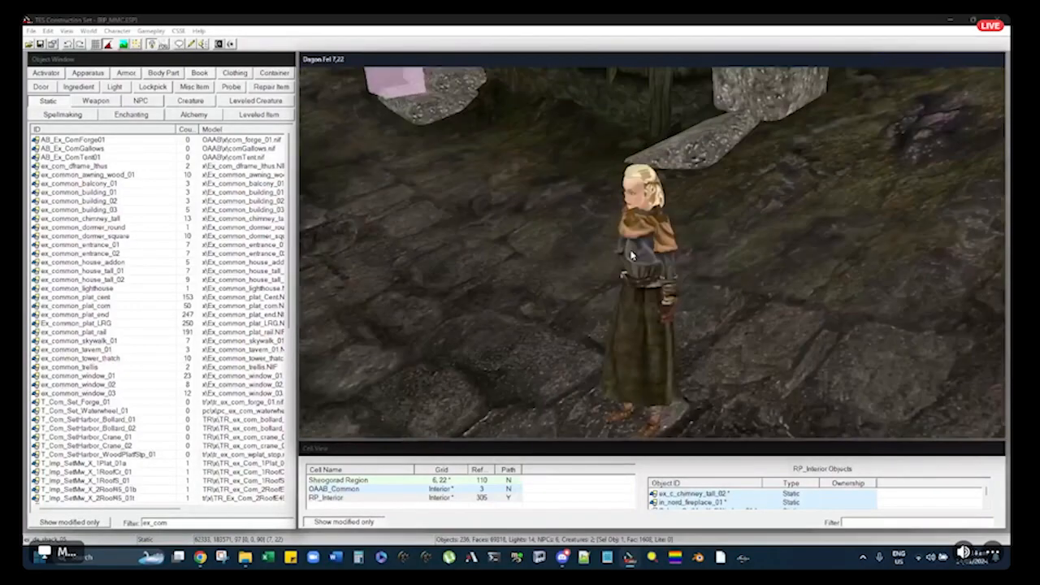
scroll(562, 239, "down", 6)
middle_click_drag(561, 239, 661, 197, "shift")
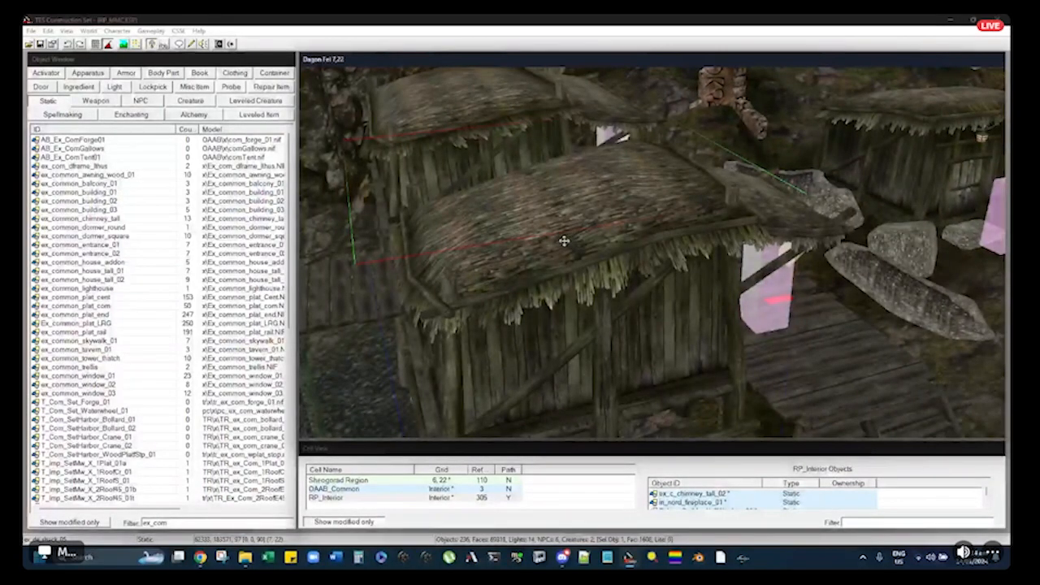
mouse_move(564, 239)
middle_mouse_down("shift")
mouse_move(504, 227)
mouse_move(488, 205)
mouse_move(561, 238)
mouse_move(607, 237)
mouse_move(487, 224)
middle_mouse_up("shift")
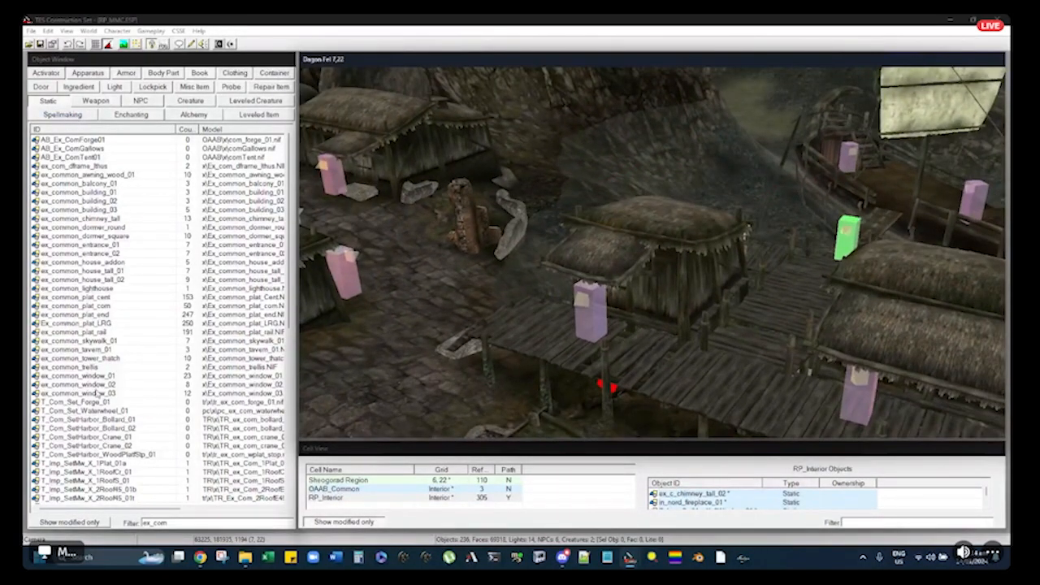
Filter the static objects by ex_nord and select ex_nord_house_04
left_click(167, 522)
key("BackSpace")
key("BackSpace")
key("BackSpace")
type("nord")
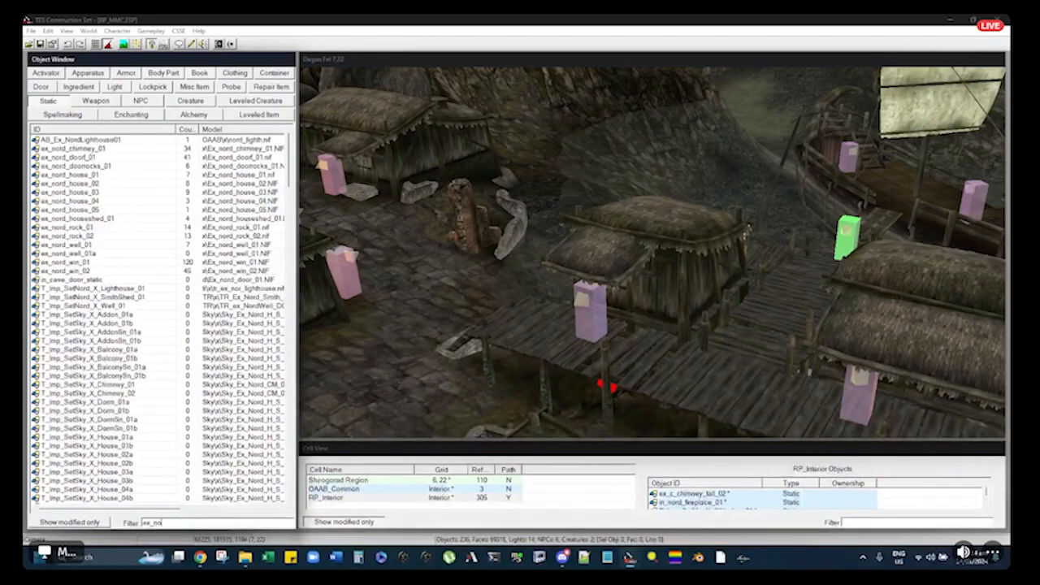
left_click(75, 200)
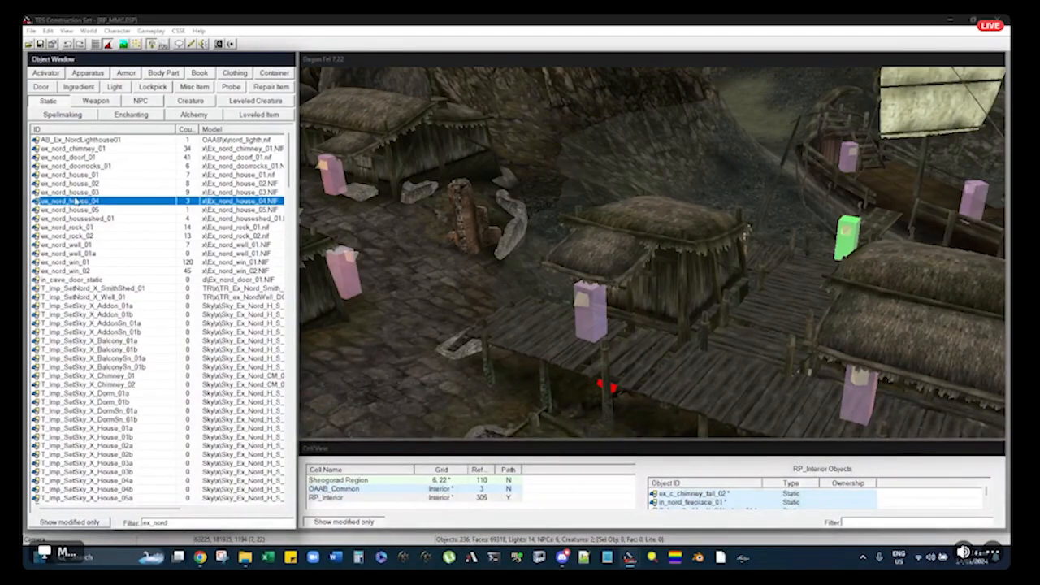
left_click(581, 65)
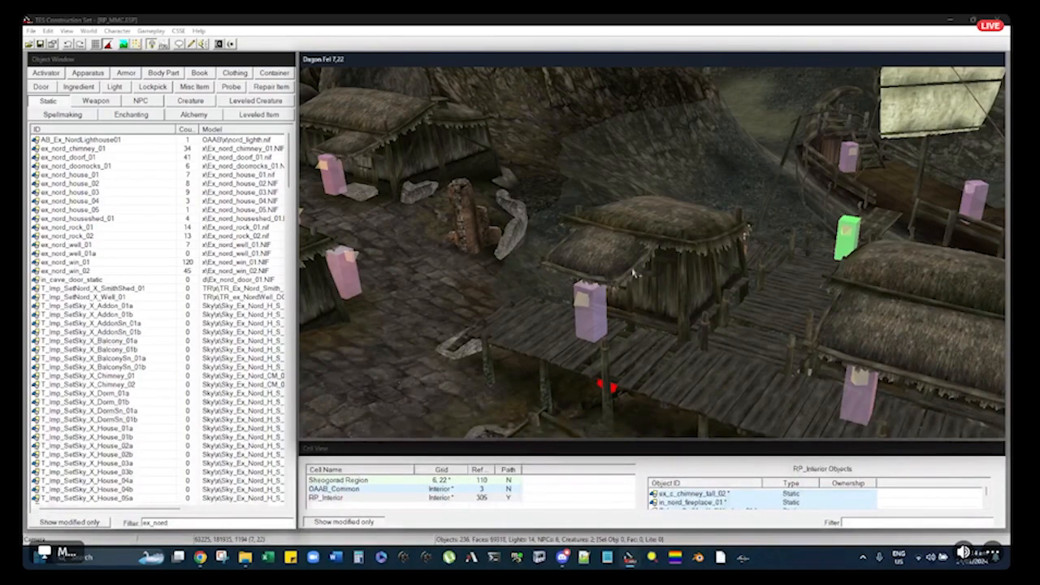
Examine the entrance awnings and layout of Dagon Fel's thatched shacks around the paved village area
left_click(642, 267)
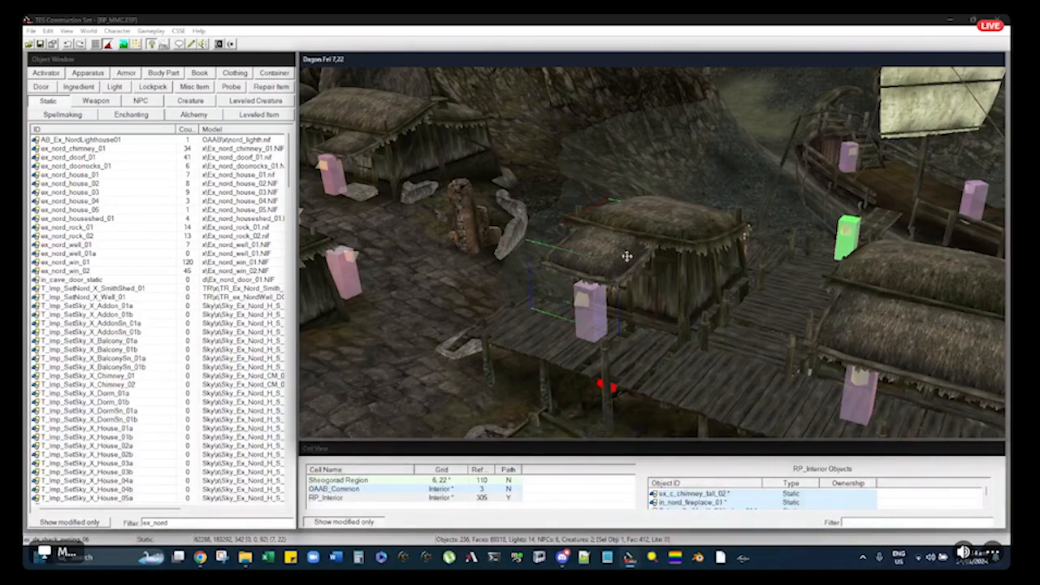
middle_click_drag(544, 190, 501, 160)
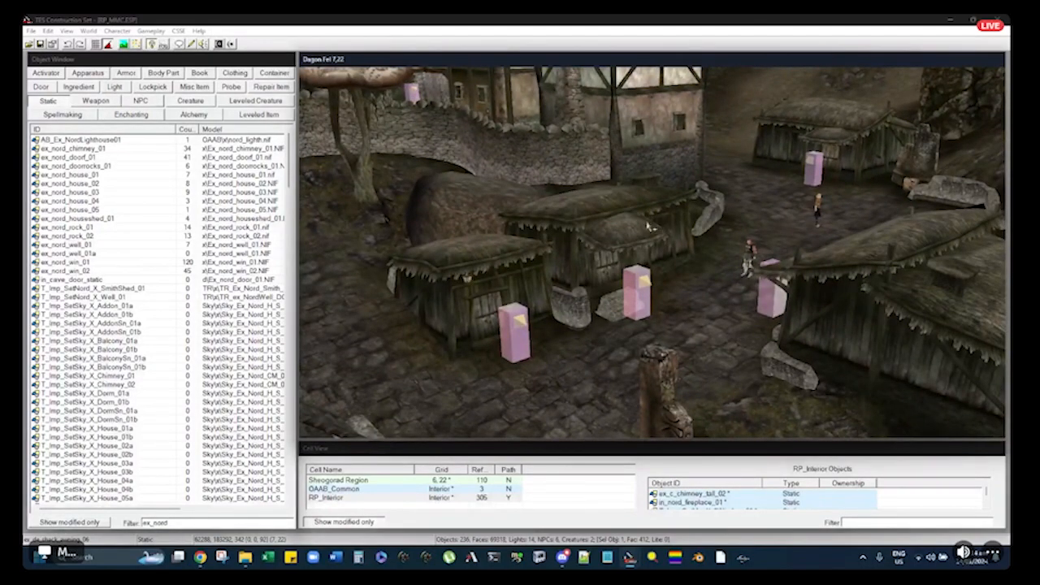
middle_click_drag(650, 227, 546, 255, "shift")
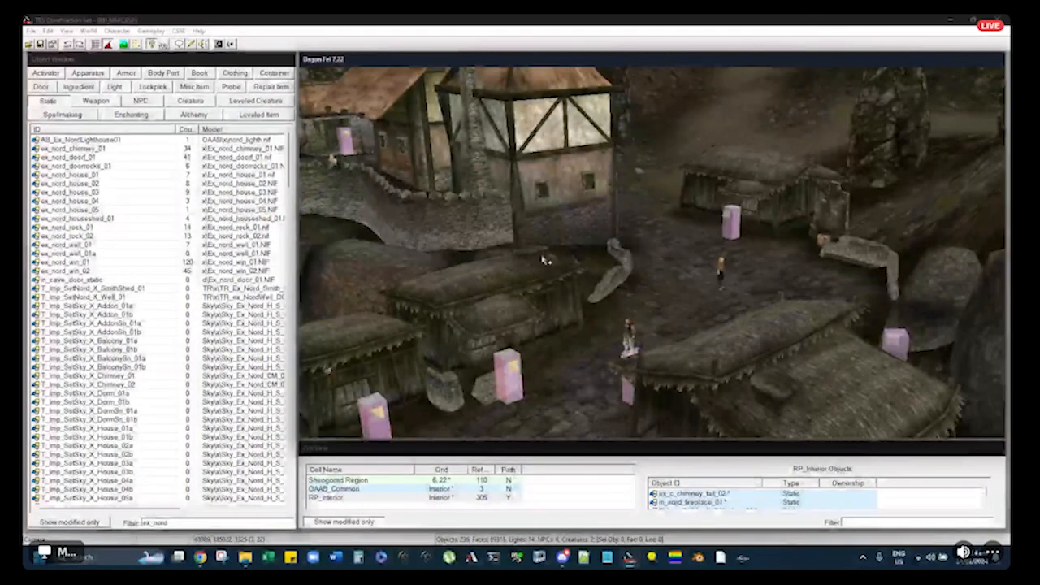
left_click(531, 306)
middle_click_drag(531, 306, 608, 236)
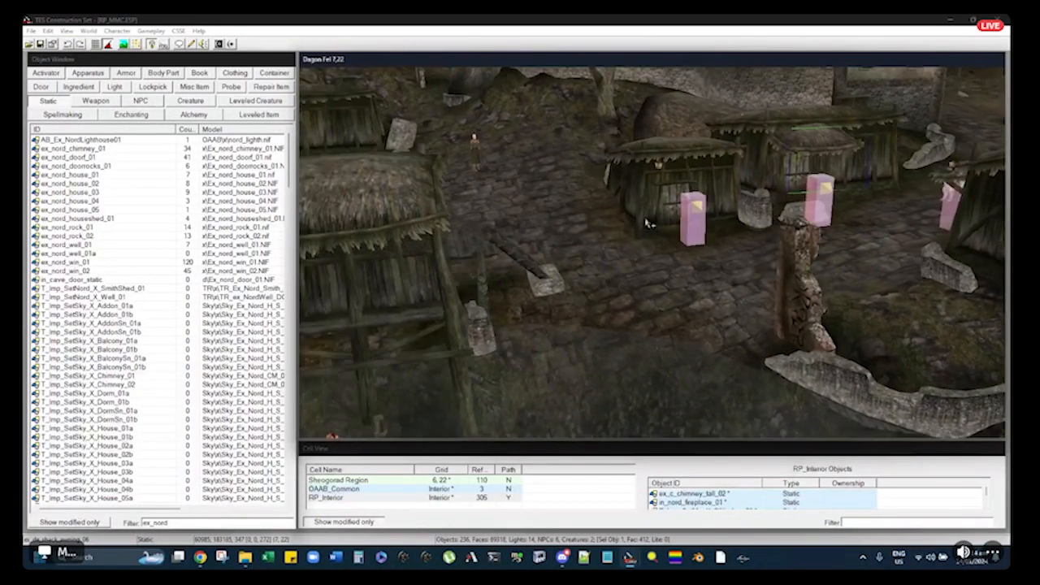
middle_click_drag(551, 201, 541, 277, "shift")
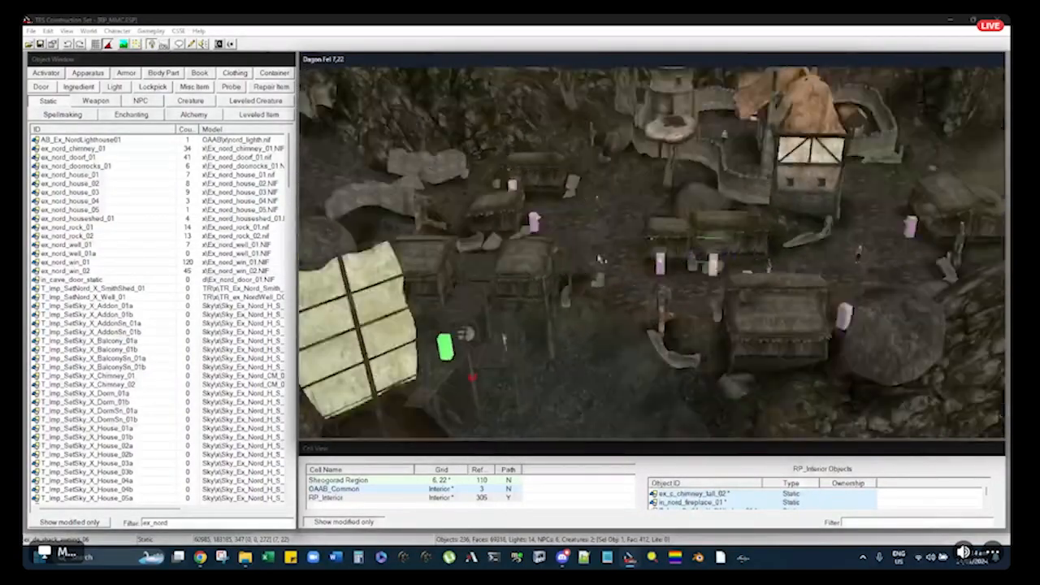
middle_click_drag(598, 258, 601, 293, "shift")
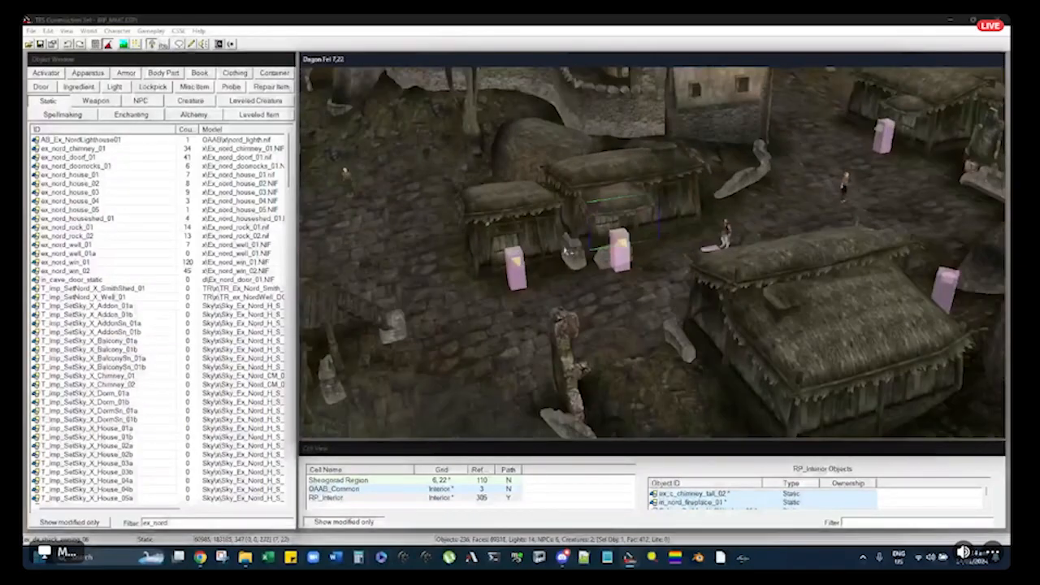
Examine the stone blocks placed as steps and rubble beside a thatched shack's entrance
middle_click_drag(566, 250, 638, 177, "shift")
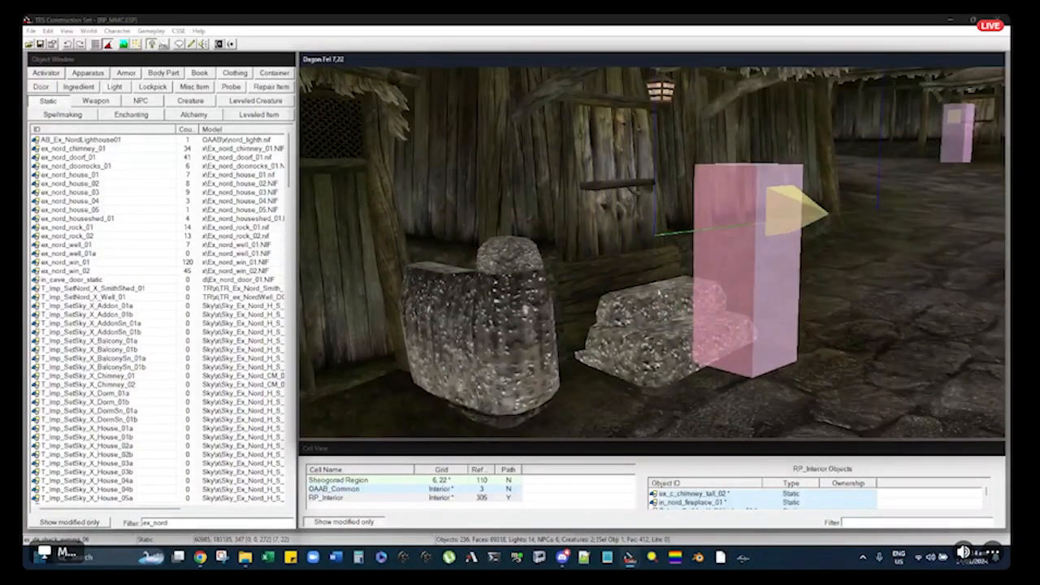
middle_click_drag(623, 286, 639, 236, "shift")
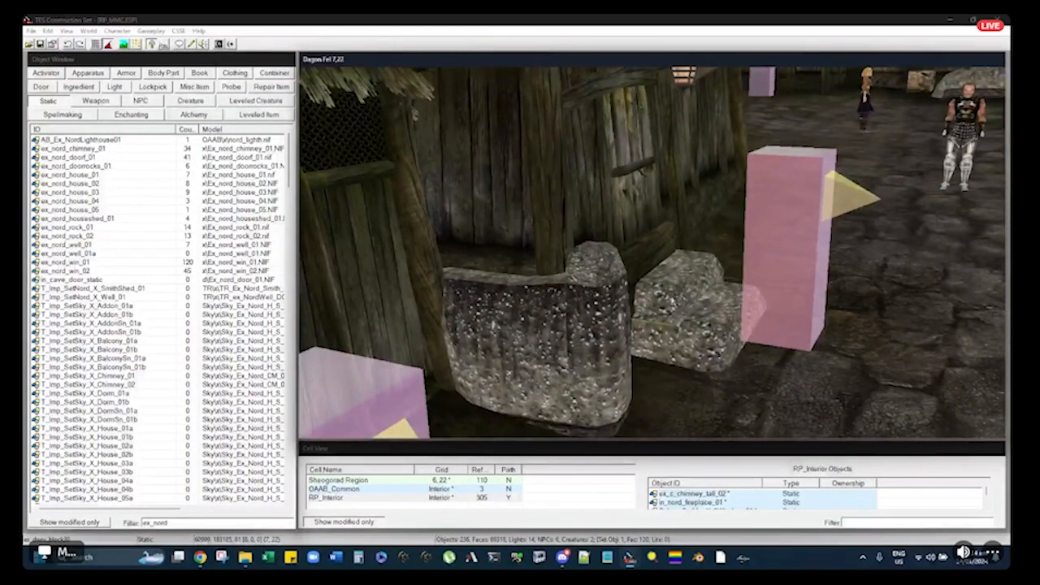
middle_click_drag(676, 301, 642, 281, "shift")
scroll(672, 273, "down", 6)
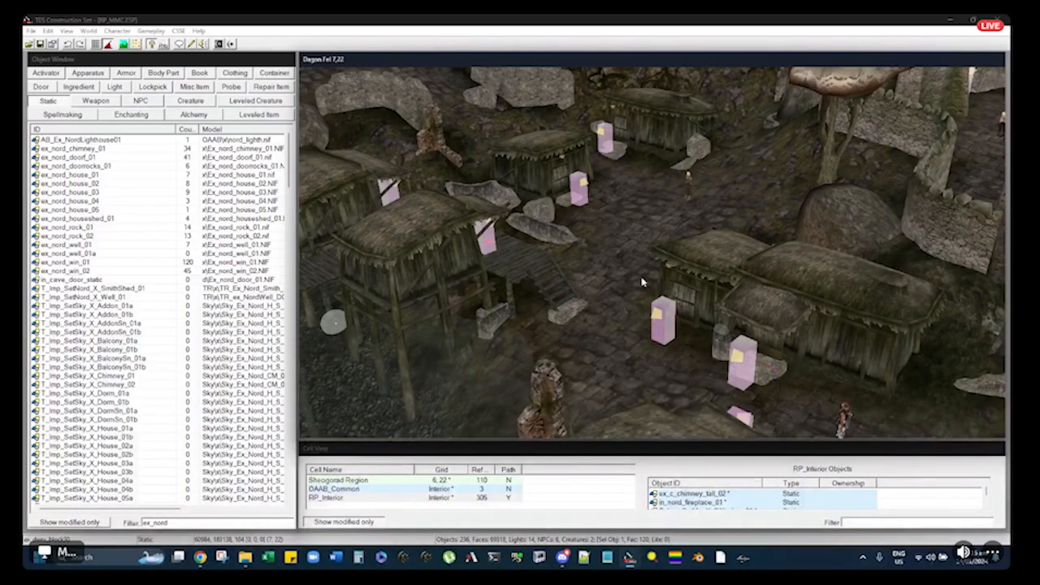
Go from Dagon Fel to the mushroom clearing with the ruler marker in Sheogorad Region 6, 22 and look it over
middle_click_drag(642, 281, 670, 214, "shift")
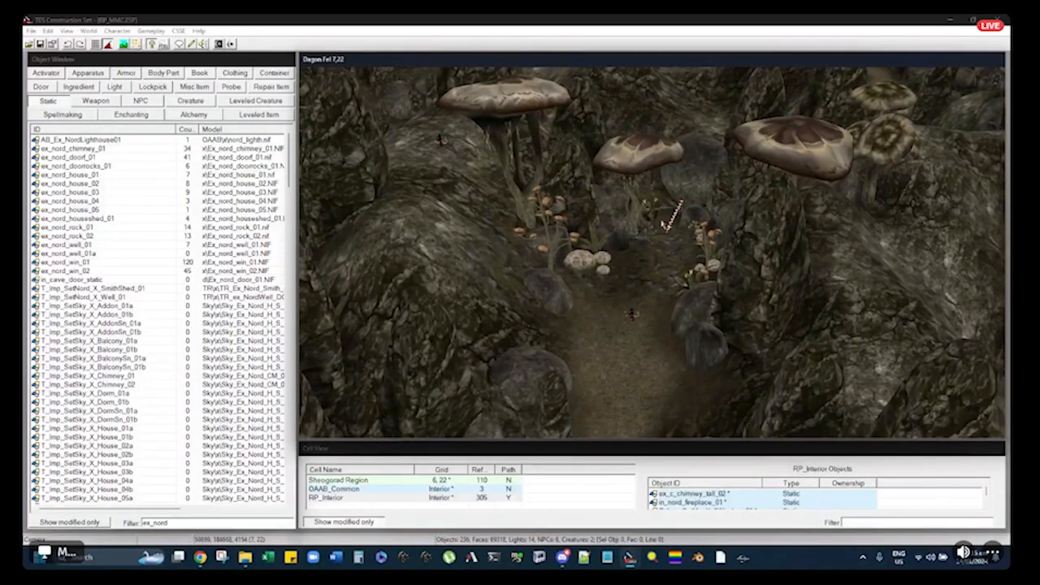
middle_click_drag(719, 345, 716, 288, "shift")
scroll(716, 260, "up", 8)
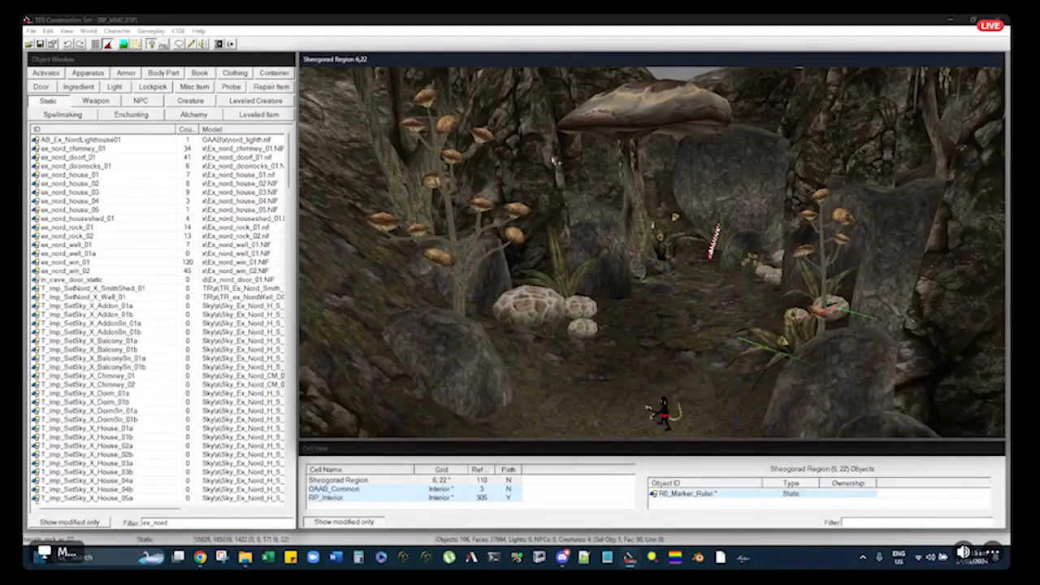
middle_click_drag(542, 149, 540, 156, "shift")
middle_click_drag(455, 150, 573, 225, "shift")
Examine the rocky hills, standing rocks and winding path between the mushroom clearing and the village
scroll(472, 153, "down", 10)
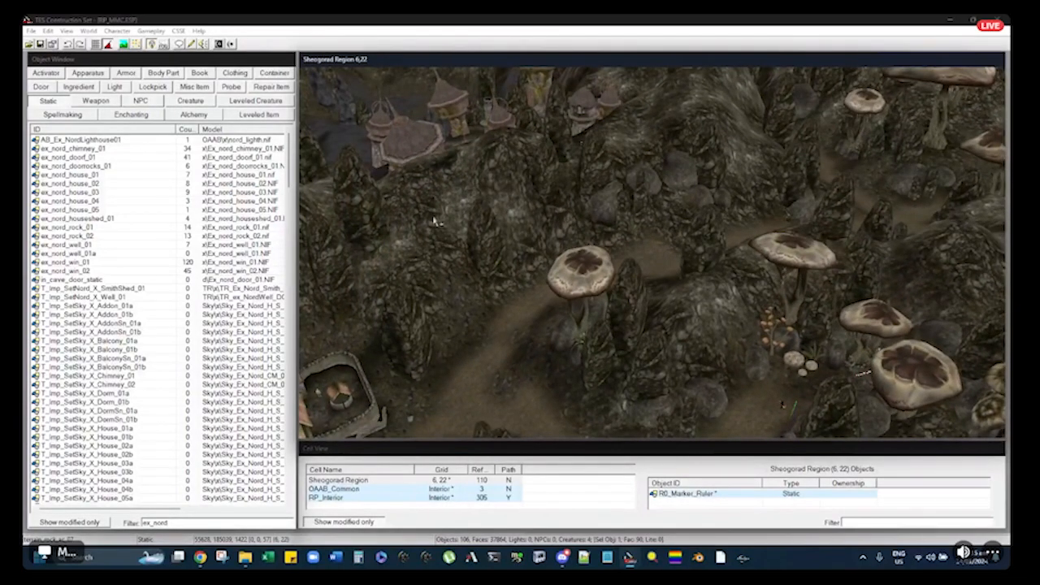
scroll(680, 278, "up", 10)
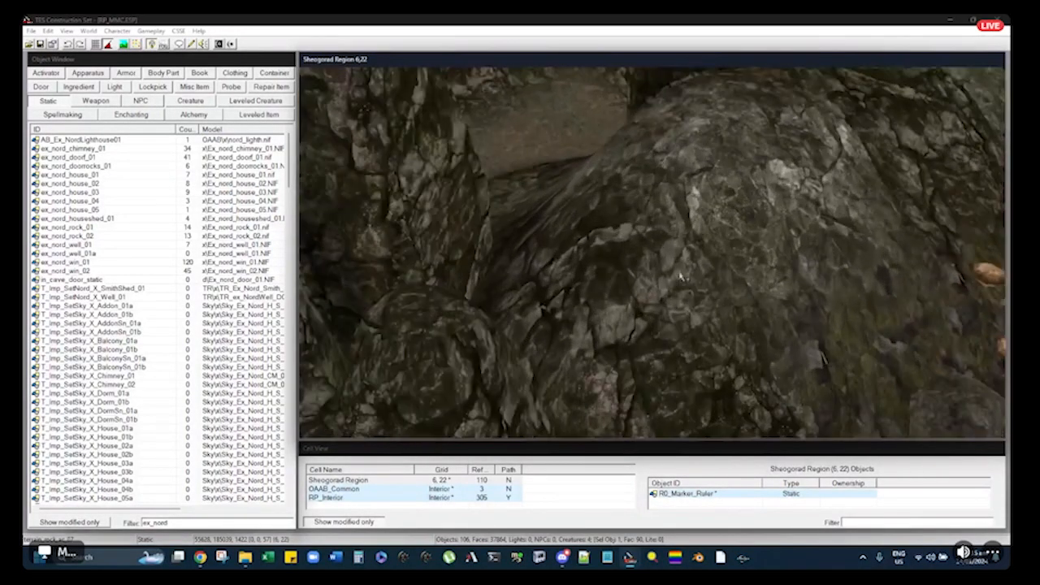
middle_click_drag(681, 278, 643, 258)
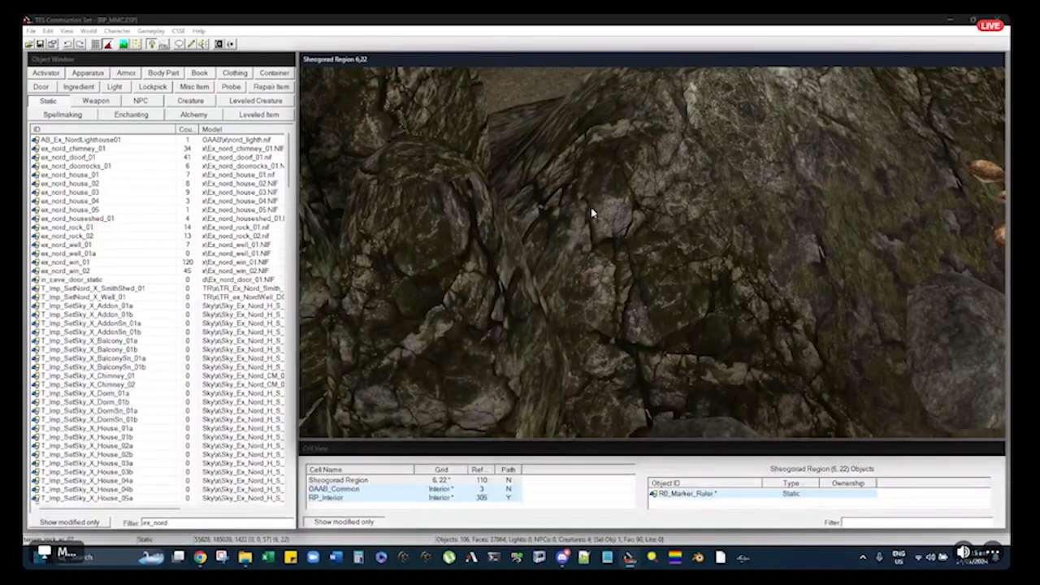
middle_click_drag(589, 214, 561, 288)
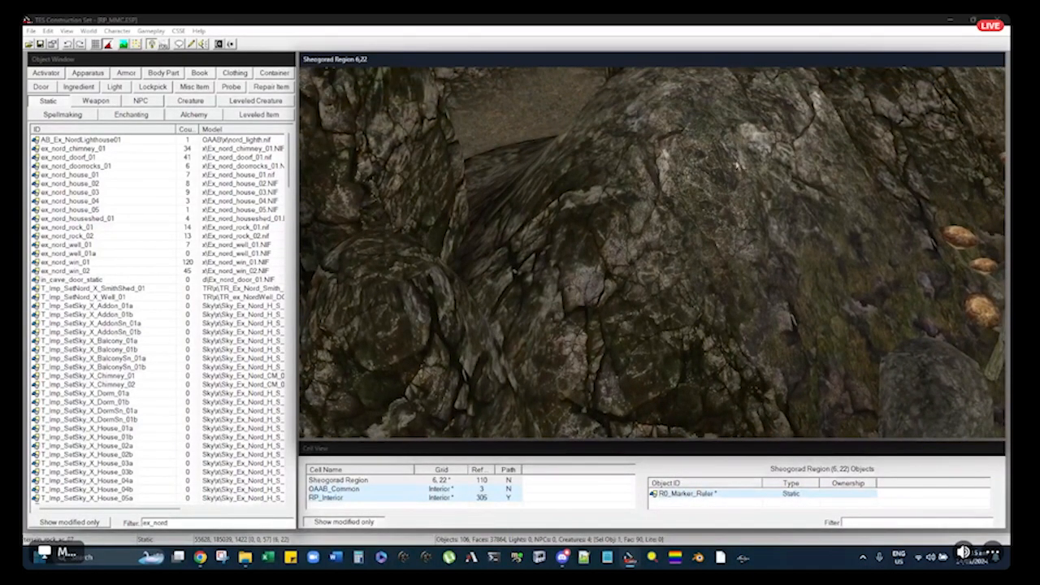
scroll(741, 151, "down", 10)
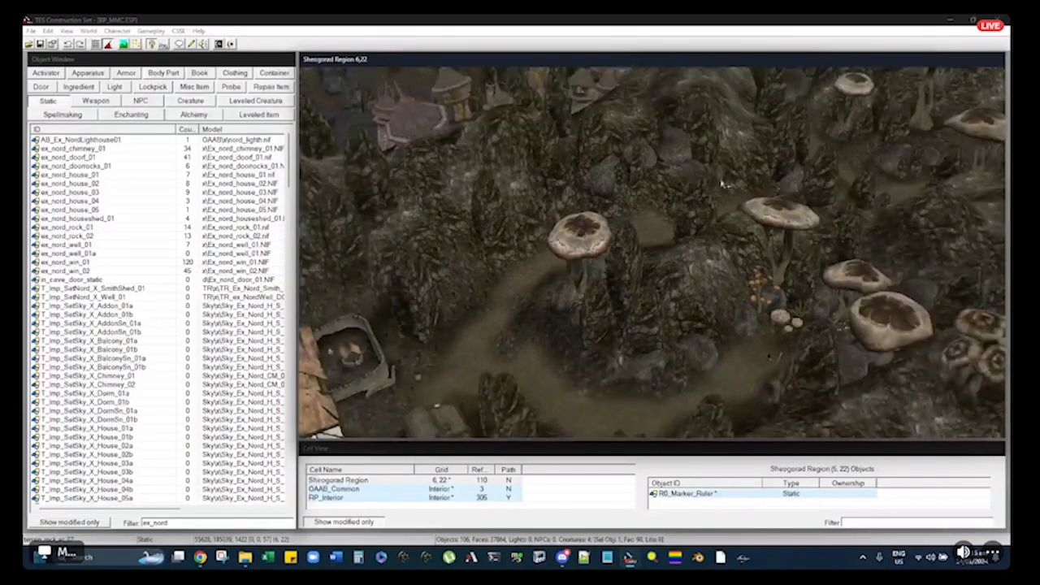
middle_click_drag(721, 184, 703, 217, "shift")
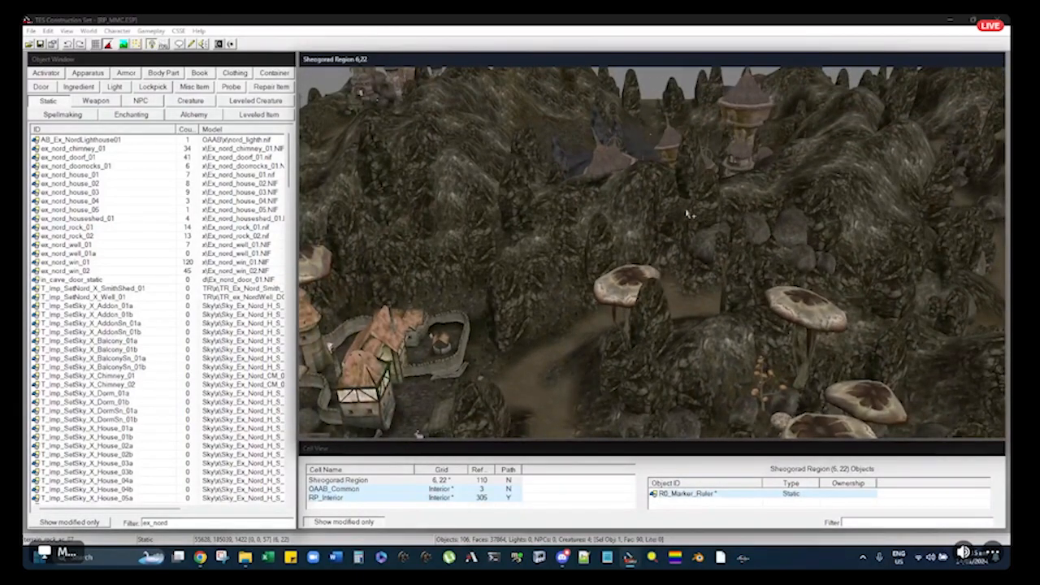
scroll(689, 214, "up", 8)
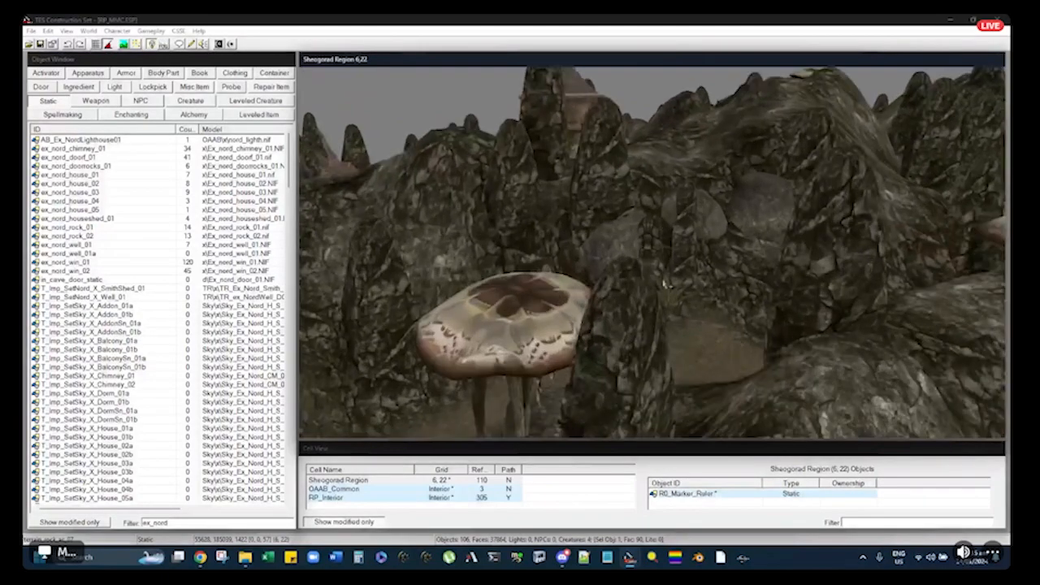
middle_click_drag(666, 283, 662, 236)
left_click(627, 251)
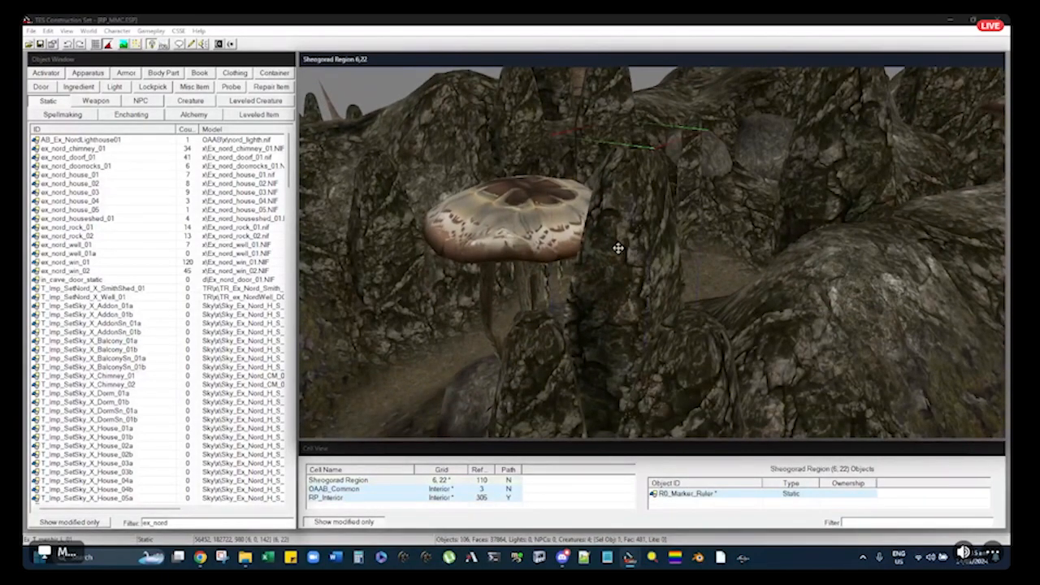
middle_click_drag(641, 217, 605, 197, "shift")
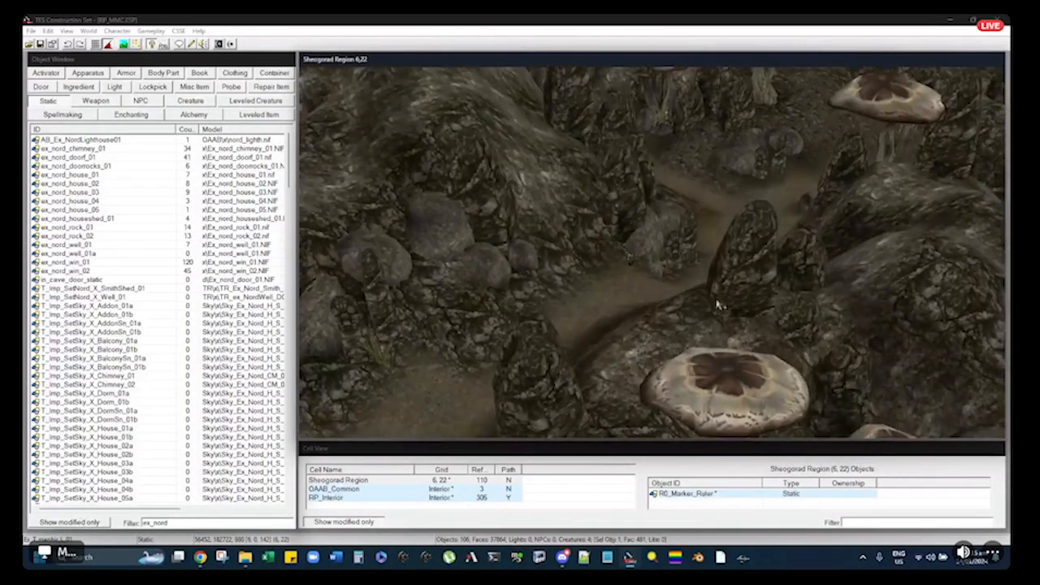
Examine the boulders, round puffball mushrooms, branching fungi and leafy plants lining the clearing's entrance
middle_click_drag(717, 305, 650, 282, "shift")
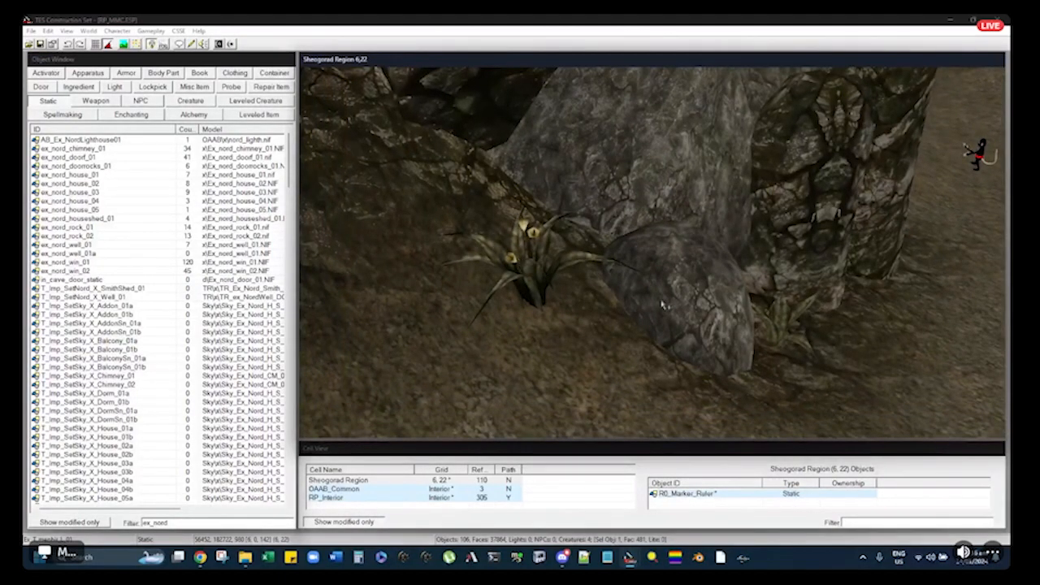
mouse_move(773, 329)
middle_mouse_down("shift")
mouse_move(754, 290)
mouse_move(678, 316)
mouse_move(648, 173)
mouse_move(655, 262)
mouse_move(608, 322)
mouse_move(618, 184)
mouse_move(628, 282)
mouse_move(655, 362)
mouse_move(634, 349)
mouse_move(596, 285)
middle_mouse_up("shift")
scroll(756, 309, "down", 8)
scroll(762, 309, "up", 7)
scroll(595, 285, "up", 5)
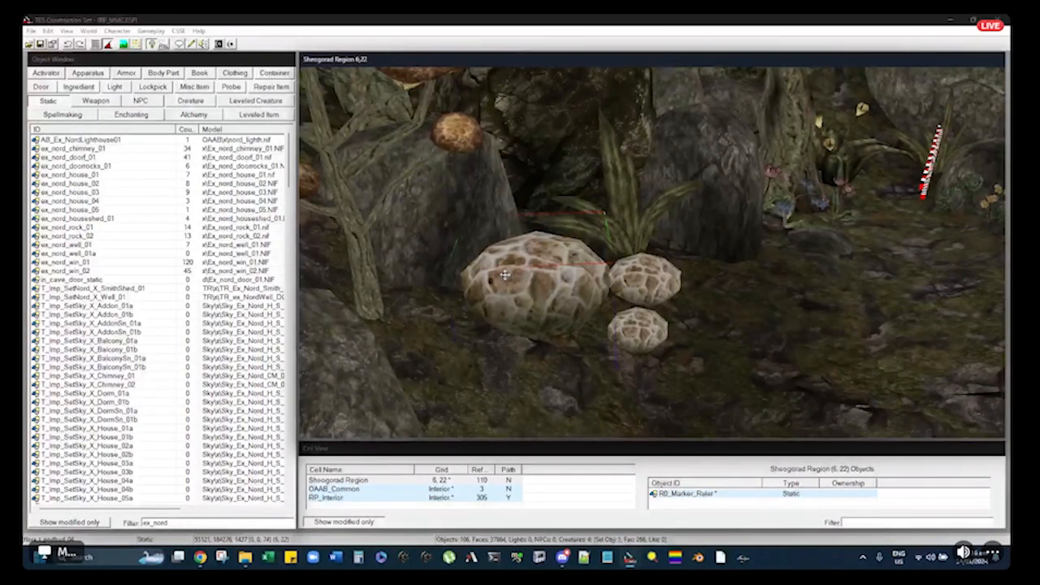
middle_click_drag(584, 259, 579, 192, "shift")
left_click(496, 129)
middle_click_drag(497, 129, 530, 120, "shift")
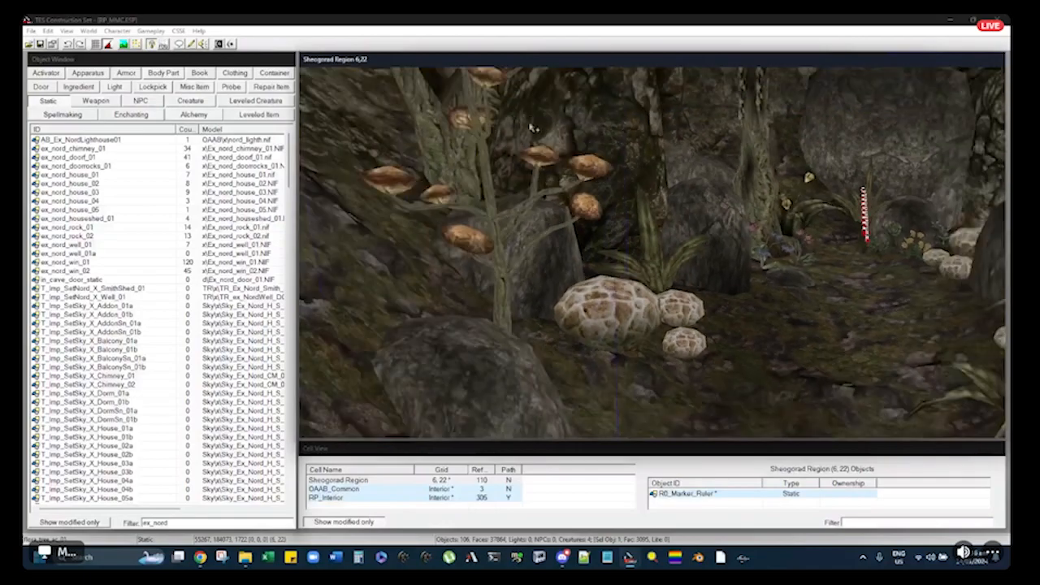
middle_click_drag(587, 171, 811, 142, "shift")
mouse_move(821, 310)
middle_mouse_down("shift")
mouse_move(730, 242)
mouse_move(737, 249)
middle_mouse_up("shift")
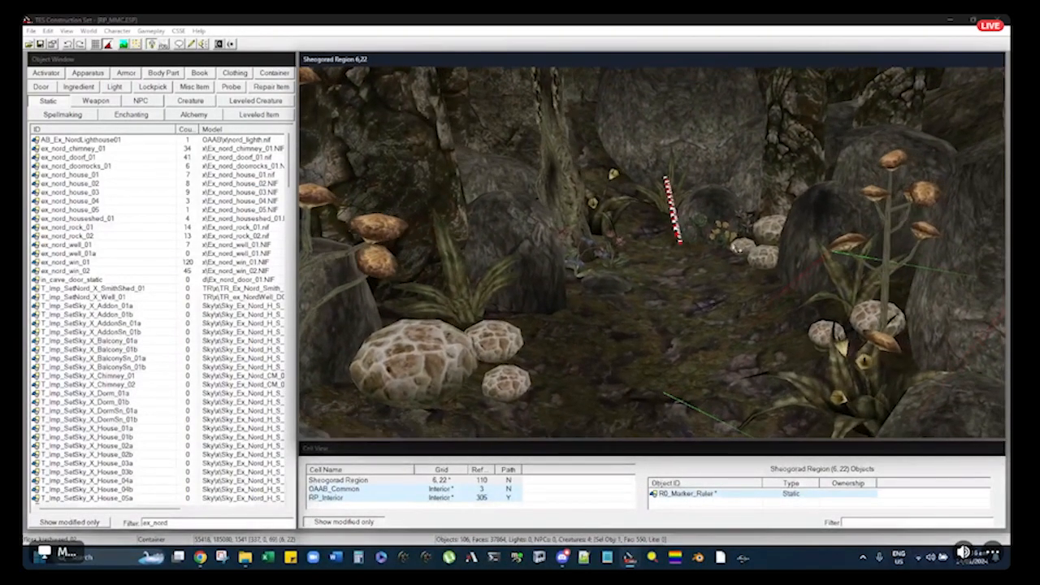
Examine the flowers at the tree base, the yellow blooms and the lichen-covered boulder around the ruler marker
scroll(732, 247, "up", 2)
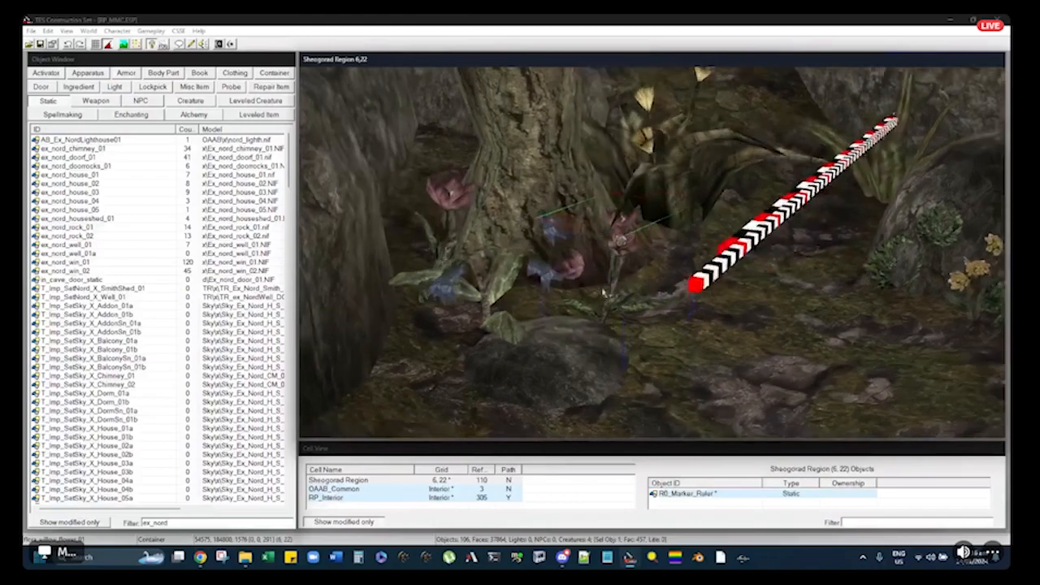
middle_click_drag(514, 280, 525, 267, "shift")
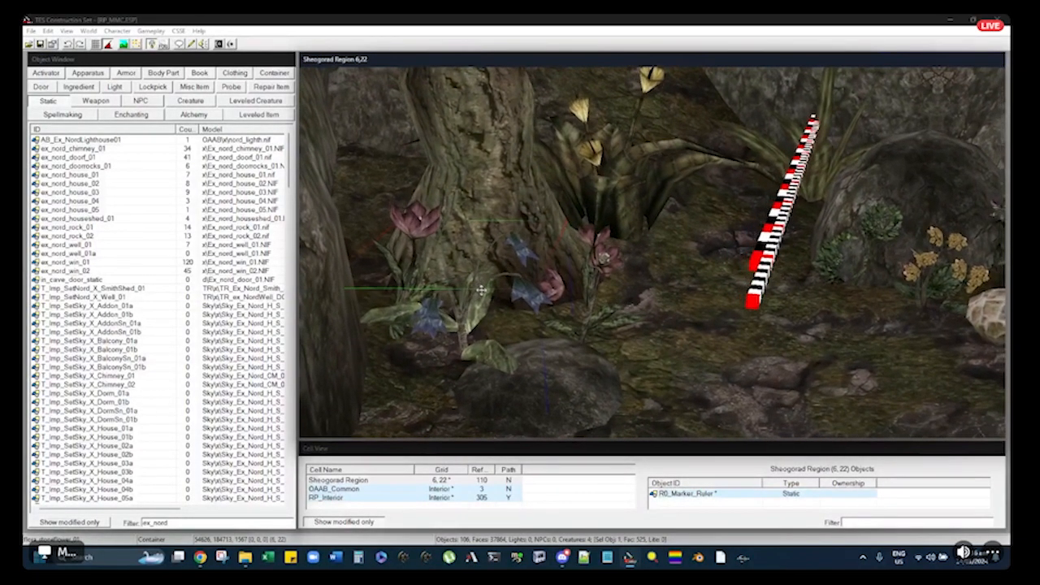
middle_click_drag(671, 247, 570, 253, "shift")
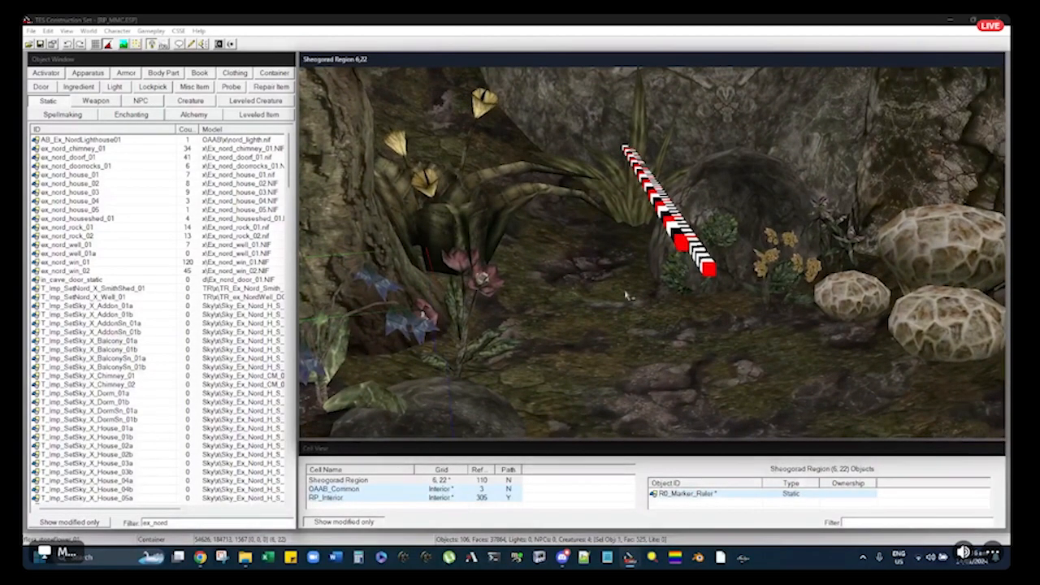
mouse_move(544, 268)
middle_mouse_down()
mouse_move(650, 257)
mouse_move(842, 279)
middle_mouse_up()
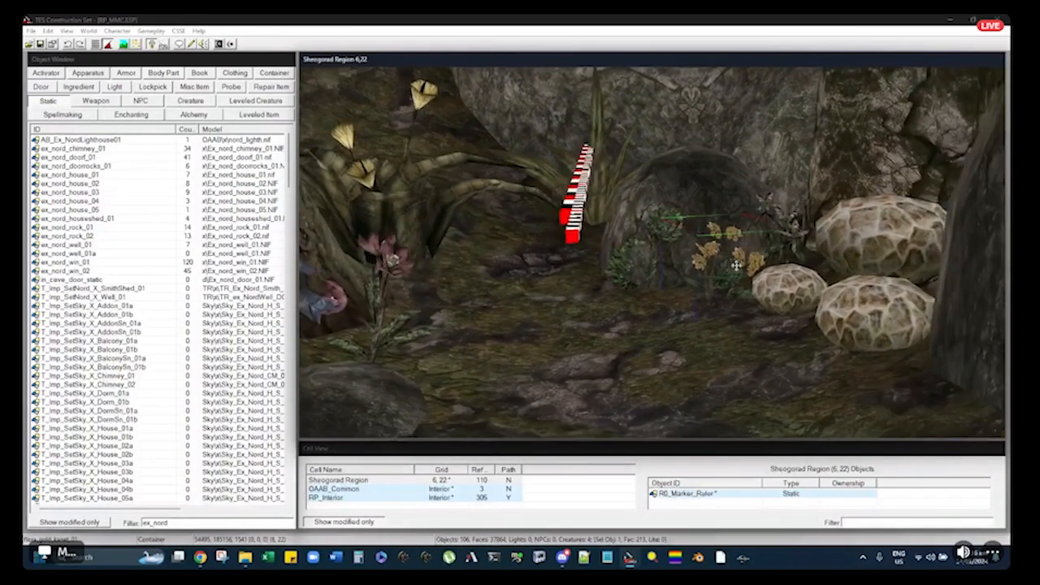
mouse_move(739, 276)
middle_mouse_down("shift")
mouse_move(753, 208)
mouse_move(730, 217)
mouse_move(755, 233)
middle_mouse_up("shift")
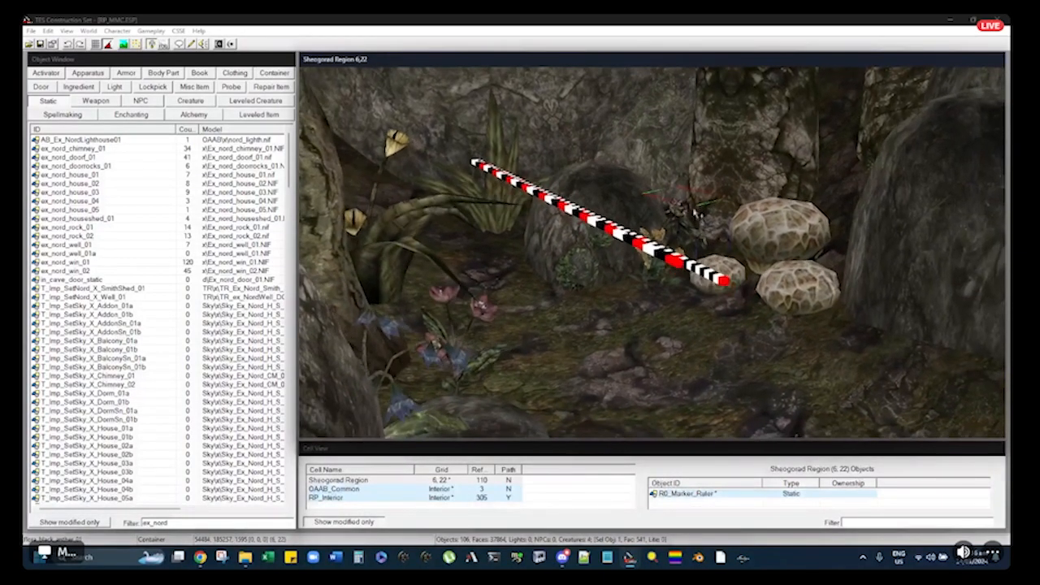
middle_click_drag(641, 220, 617, 221, "shift")
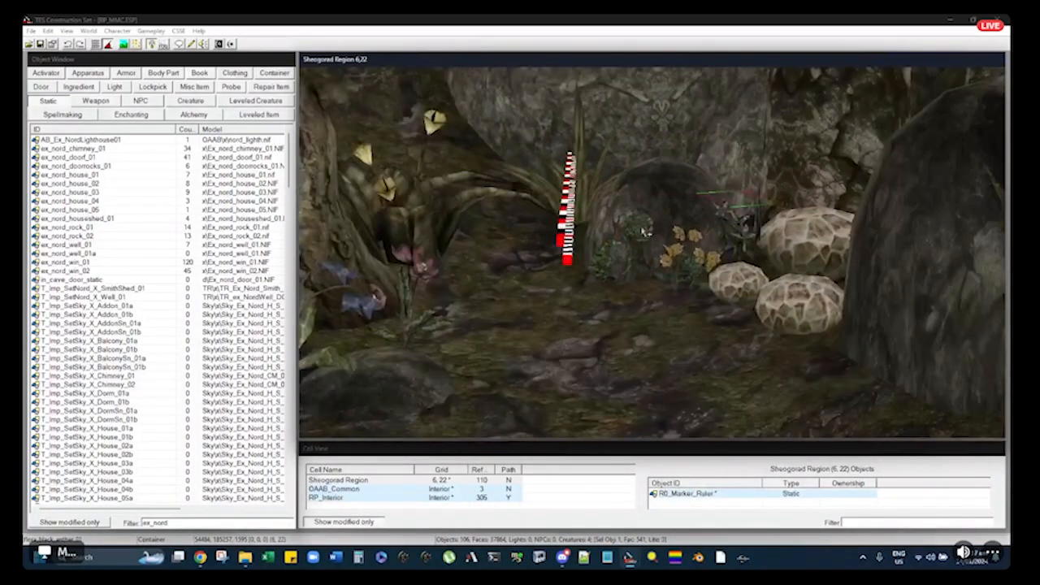
scroll(648, 257, "up", 3)
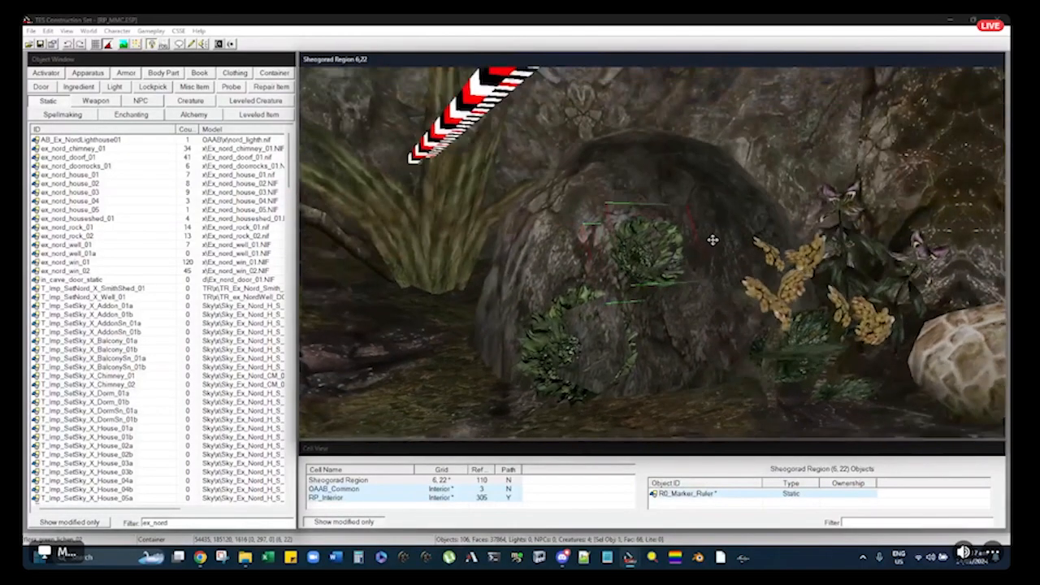
mouse_move(713, 240)
middle_mouse_down("shift")
mouse_move(762, 222)
mouse_move(676, 260)
mouse_move(697, 262)
mouse_move(705, 234)
mouse_move(692, 218)
mouse_move(697, 243)
middle_mouse_up("shift")
scroll(697, 260, "down", 5)
scroll(697, 245, "down", 3)
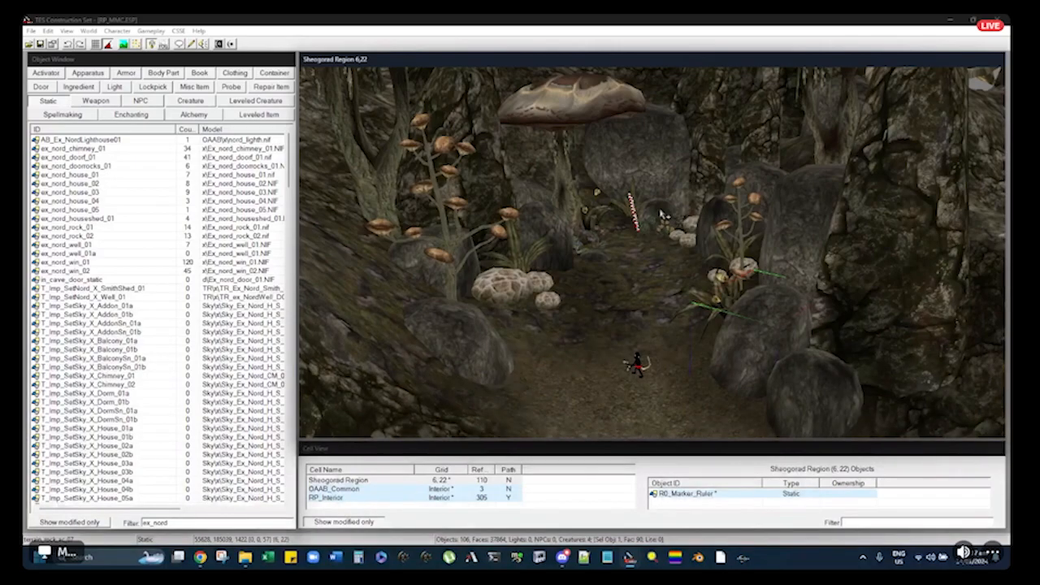
Examine the rounded boulders, puffball mushrooms and branching fungi framing the path towards the ruler marker
left_click(814, 408)
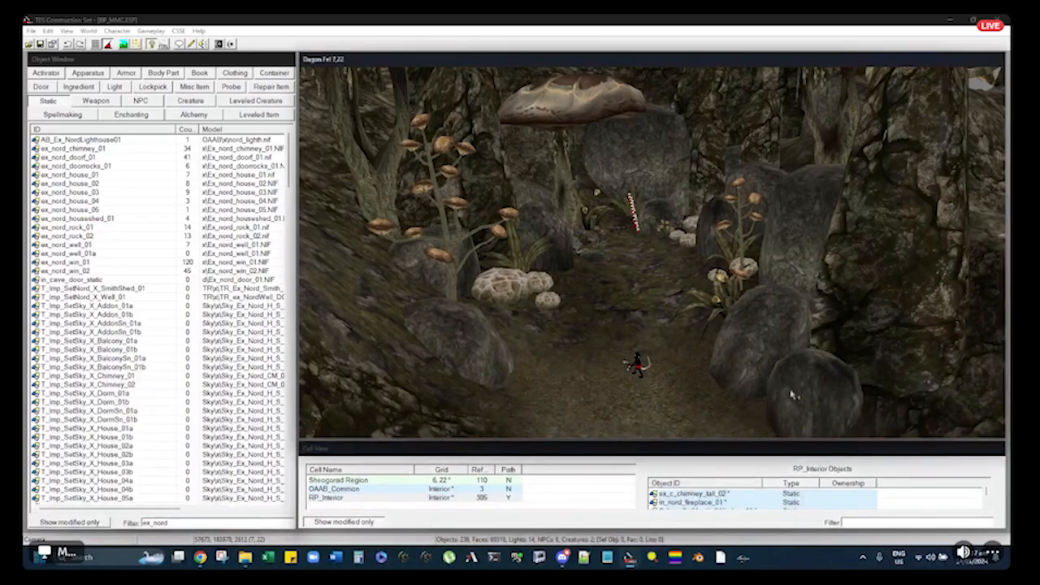
left_click(805, 395)
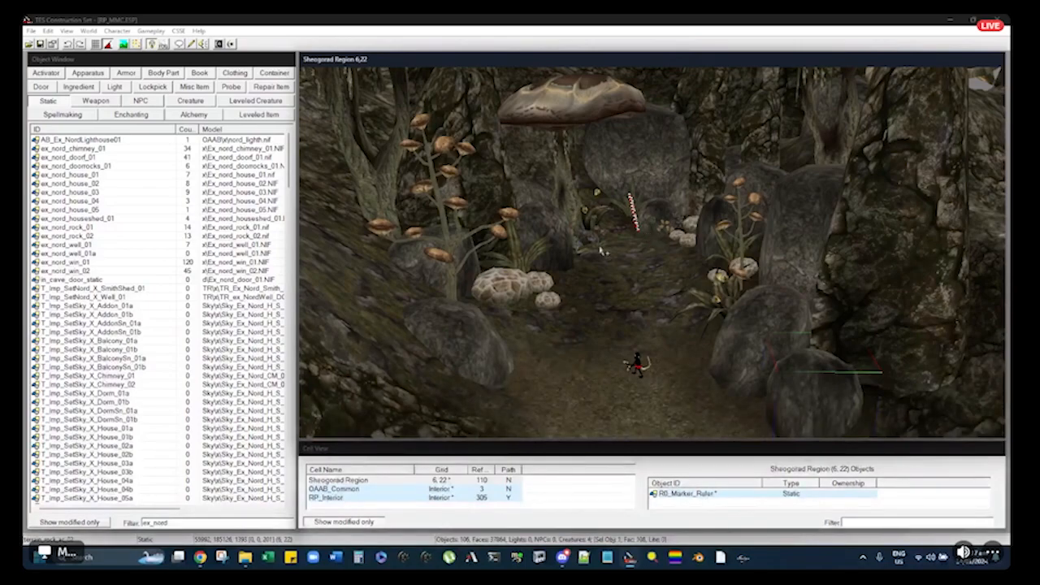
middle_click_drag(623, 245, 511, 308, "shift")
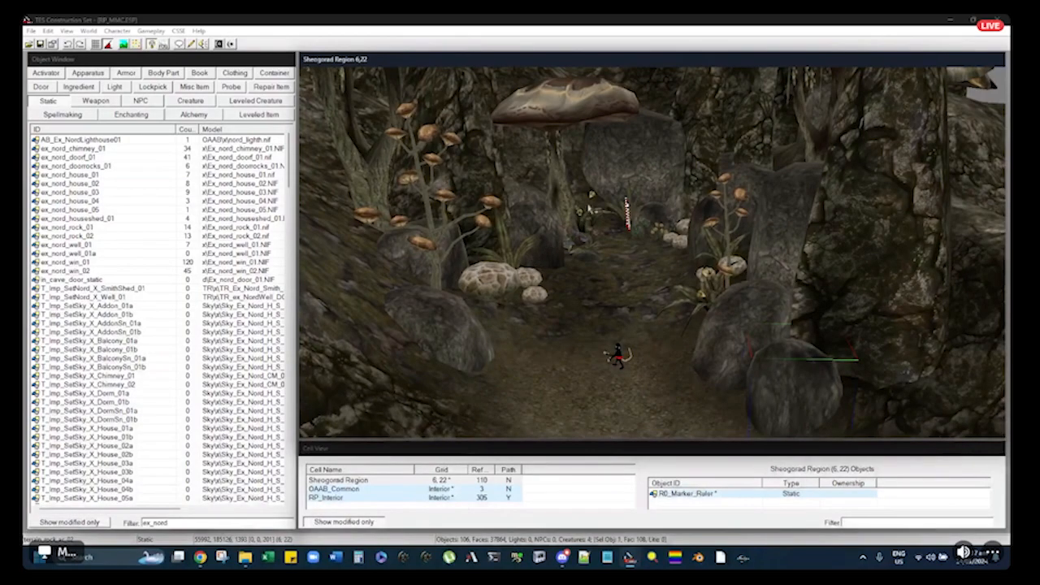
middle_click_drag(657, 226, 649, 252, "shift")
scroll(636, 255, "up", 3)
scroll(636, 255, "up", 4)
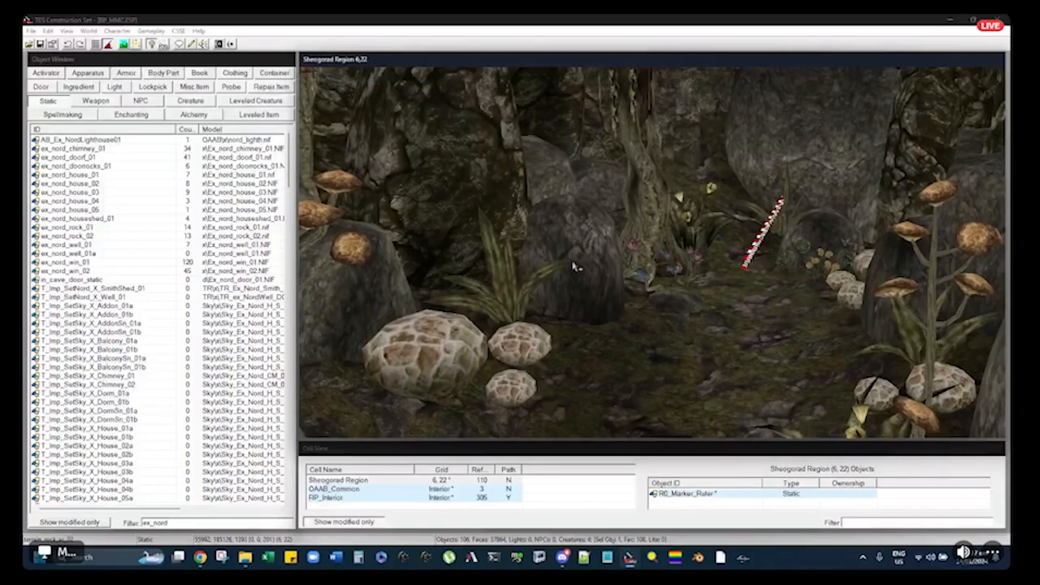
scroll(582, 254, "up", 2)
scroll(582, 253, "down", 6)
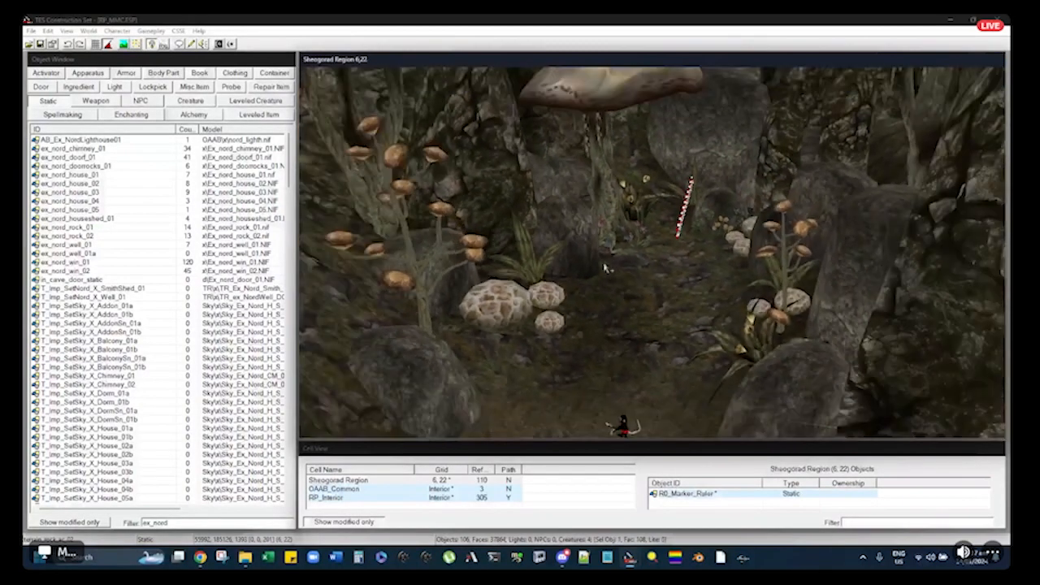
middle_click_drag(605, 245, 607, 246, "shift")
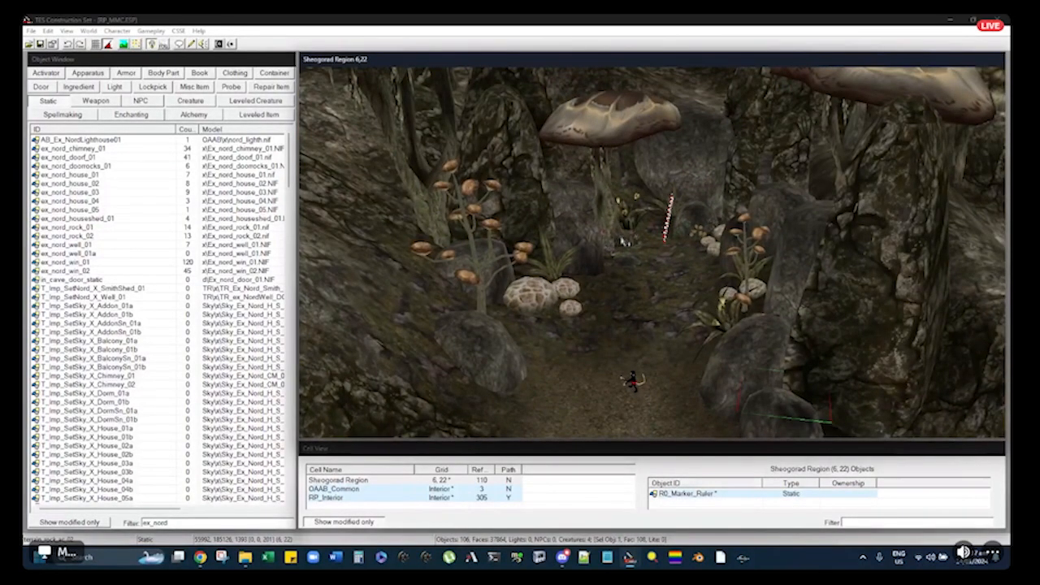
middle_click_drag(739, 365, 751, 350, "shift")
key("d")
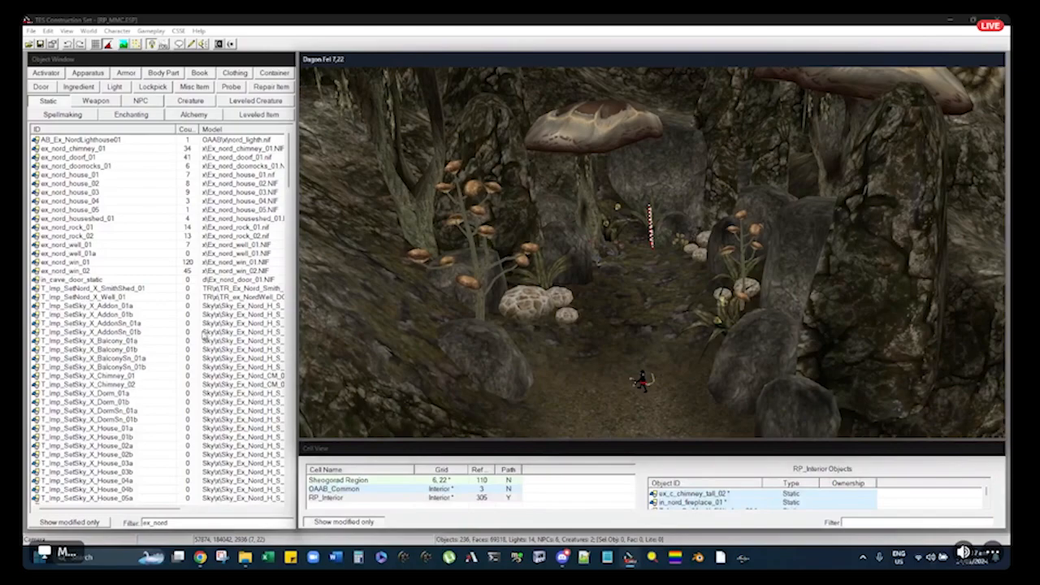
Filter the static objects by "ex_common"
left_click_drag(190, 524, 118, 520)
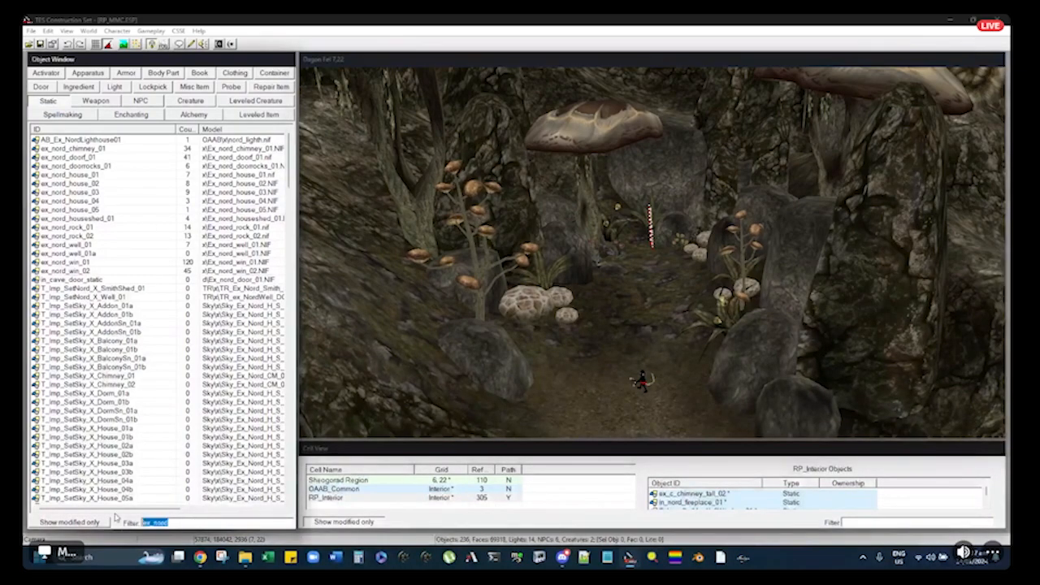
type("e_c01")
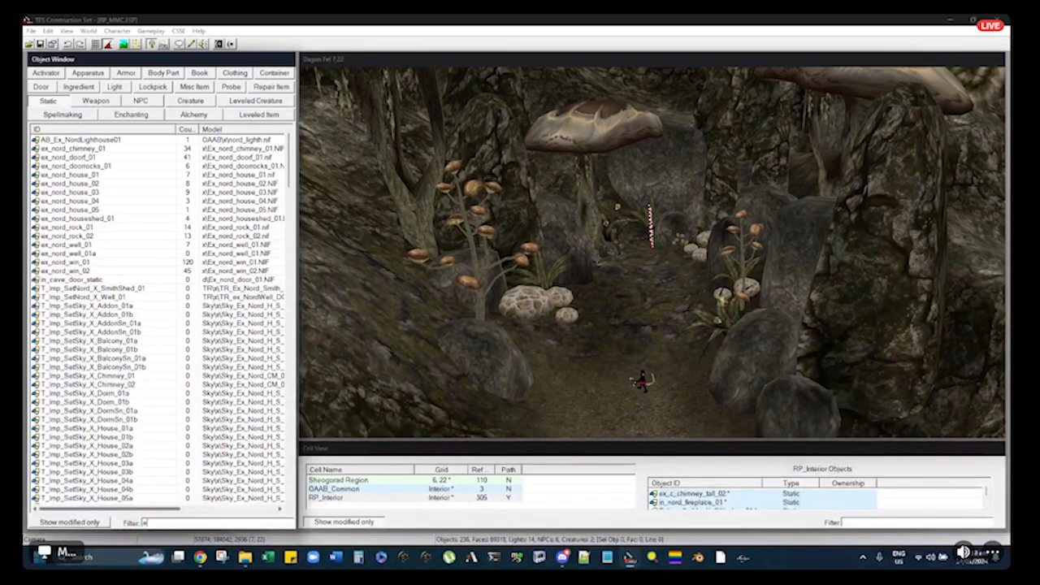
key("BackSpace")
key("BackSpace")
key("BackSpace")
key("BackSpace")
key("BackSpace")
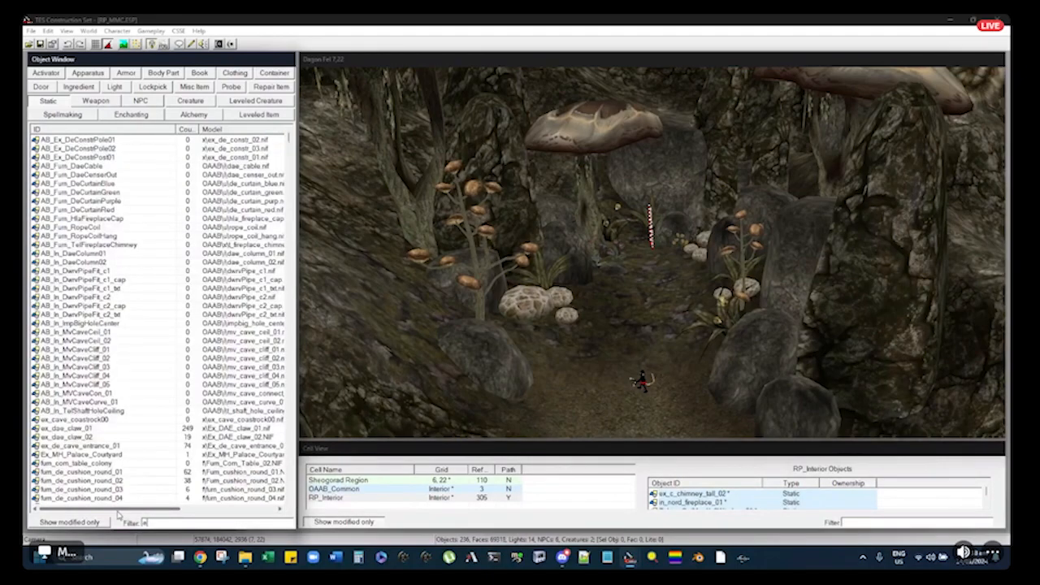
type("ex_common")
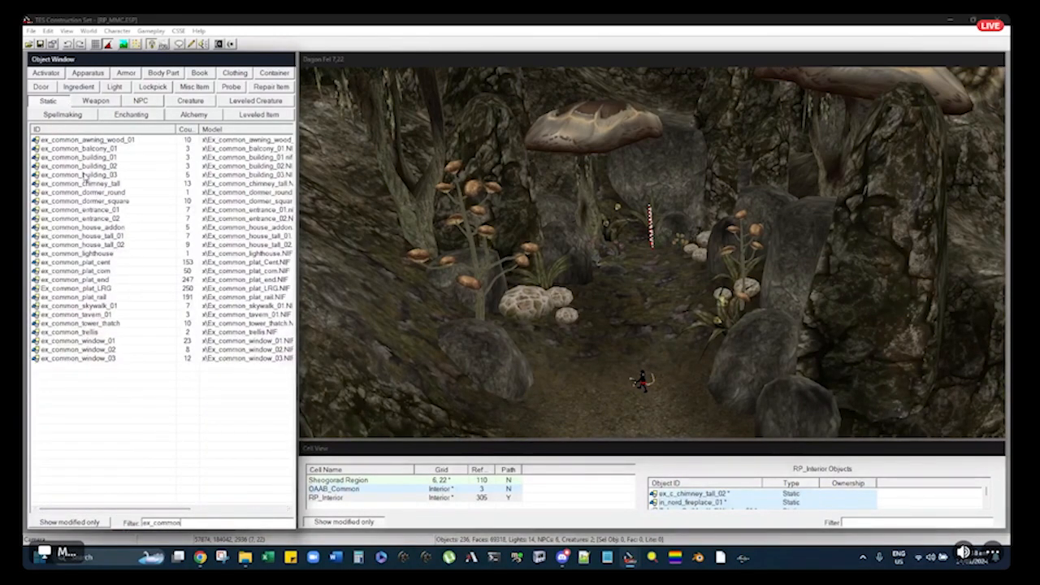
Place ex_common_building_02 on the path in the clearing in front of the ruler marker
left_click_drag(79, 166, 751, 230)
left_click_drag(686, 214, 671, 361)
middle_click_drag(672, 361, 662, 254, "shift")
scroll(684, 271, "up", 2)
key("d")
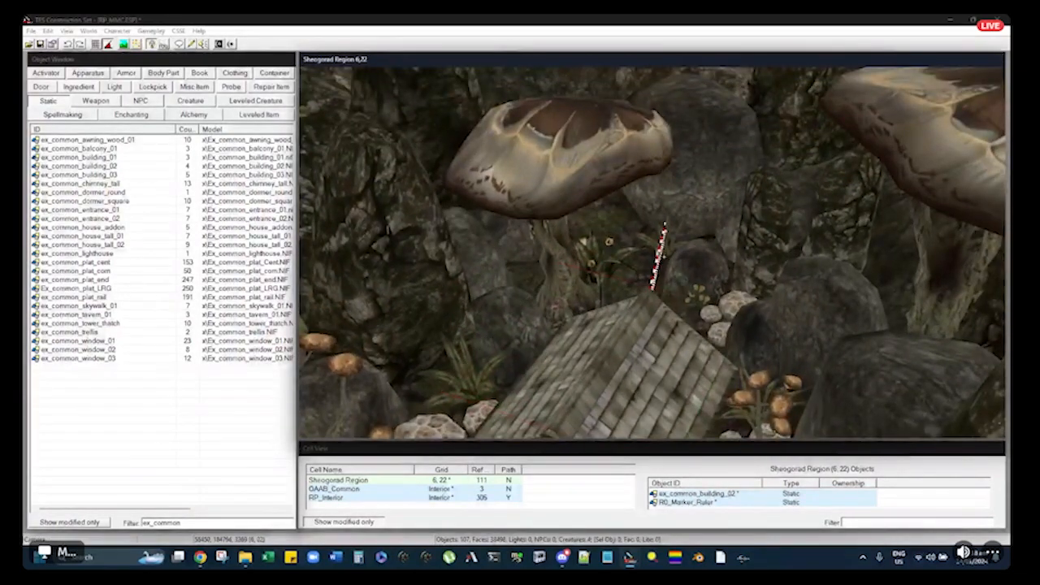
Select the placed common building and restore the hidden references in the clearing
right_click(660, 258)
left_click(674, 325)
left_click(625, 370)
middle_click_drag(626, 370, 645, 239, "shift")
scroll(677, 163, "up", 2)
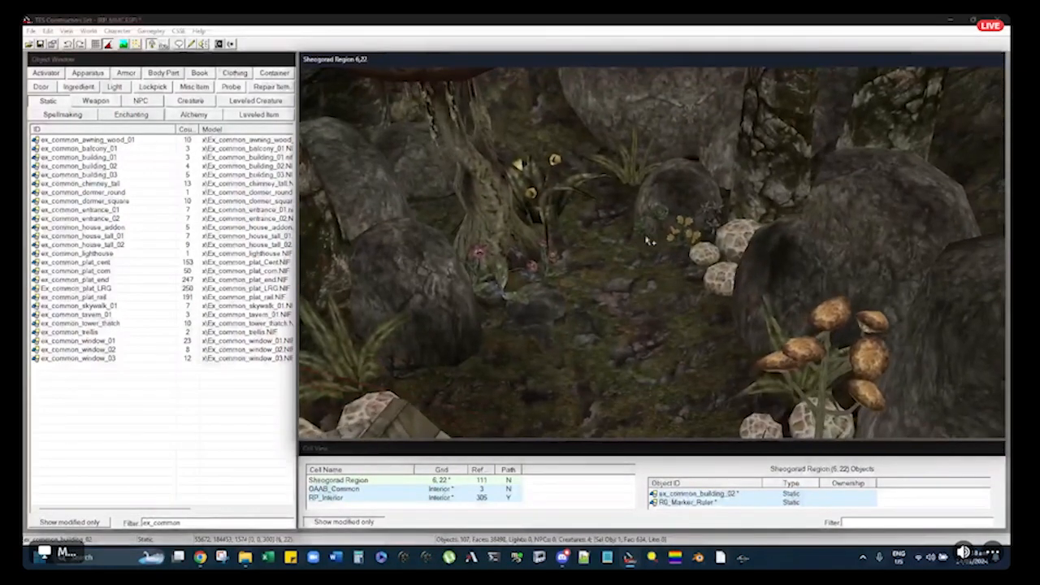
right_click(646, 237)
left_click(698, 315)
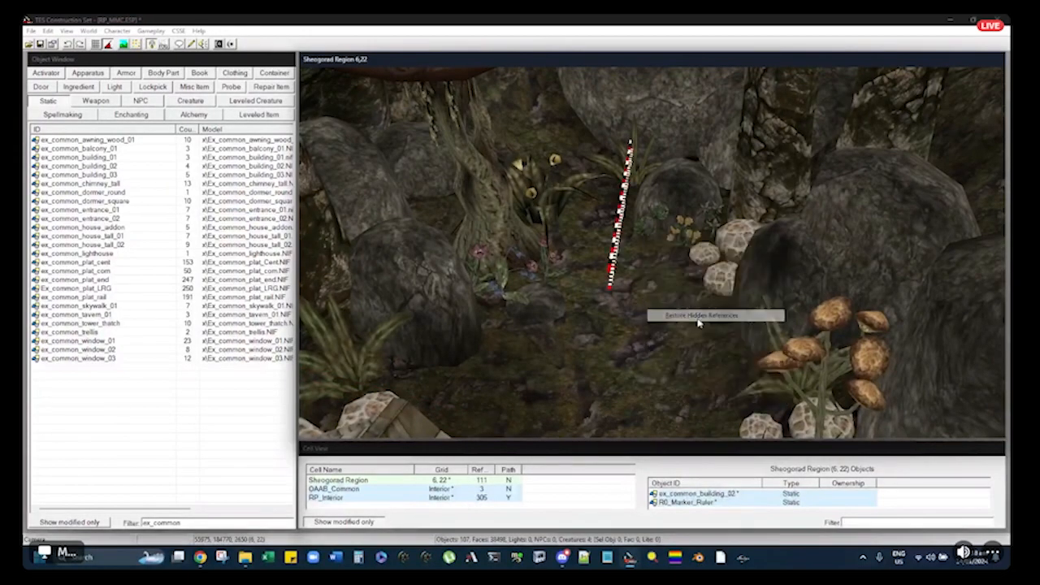
Examine the ruler marker's length and graduations up close beside the flowering tree base
mouse_move(629, 219)
middle_mouse_down("shift")
mouse_move(652, 262)
mouse_move(622, 207)
mouse_move(638, 273)
middle_mouse_up("shift")
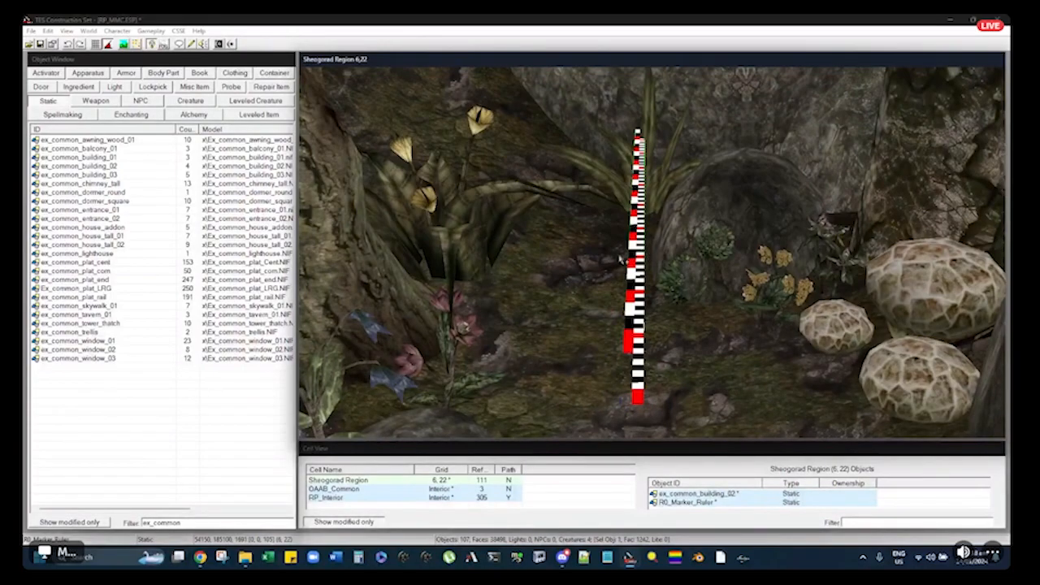
left_click(199, 557)
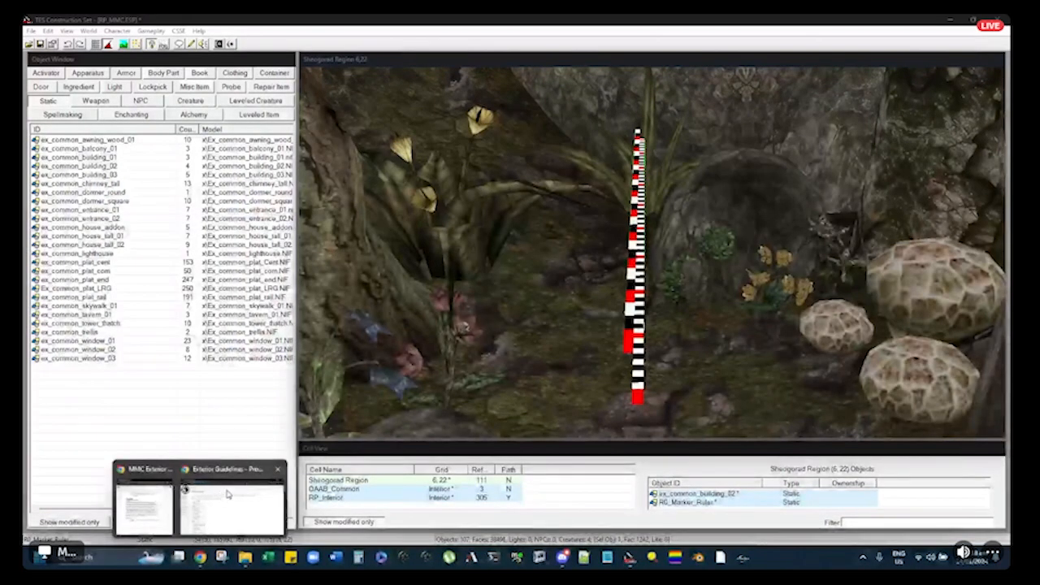
left_click(537, 62)
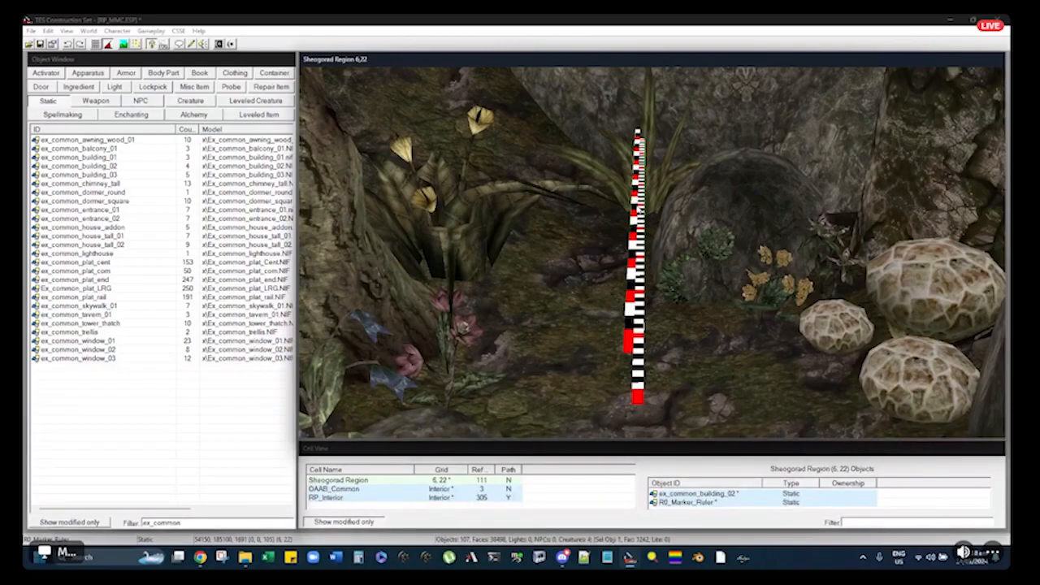
middle_click_drag(629, 235, 653, 236, "shift")
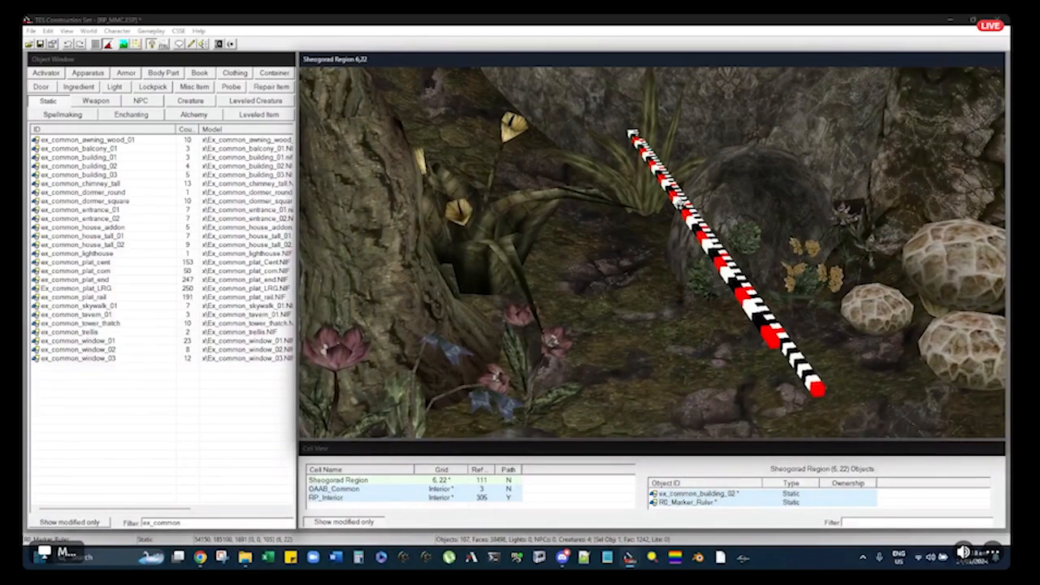
middle_click_drag(679, 202, 678, 203, "shift")
mouse_move(678, 202)
left_mouse_down()
mouse_move(681, 211)
mouse_move(680, 202)
left_mouse_up()
middle_click_drag(680, 202, 669, 210, "shift")
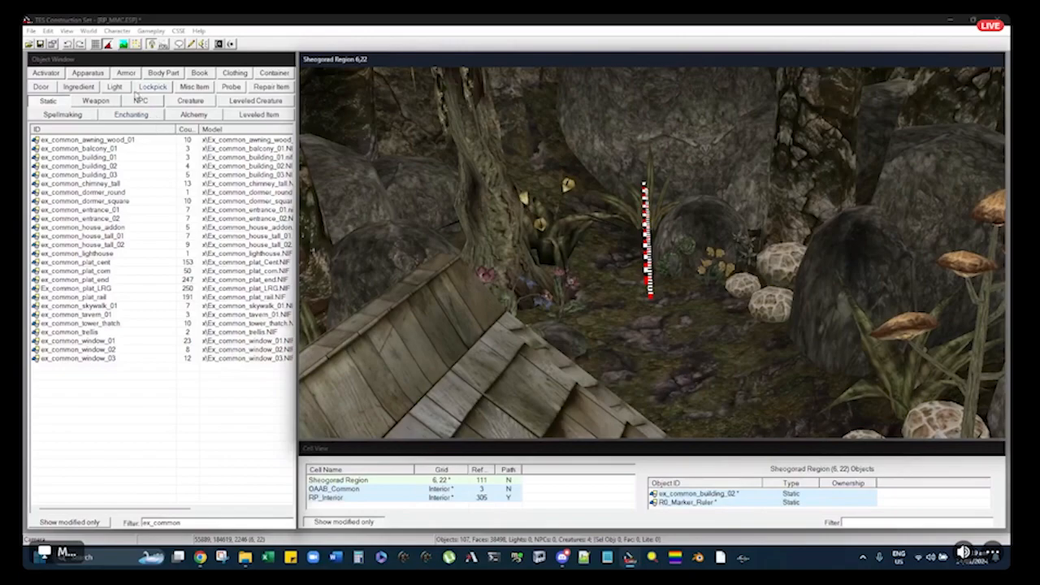
Filter the static objects by "charac" and place AB_Mrk_Character on the ground near the ruler marker
left_click_drag(210, 523, 140, 522)
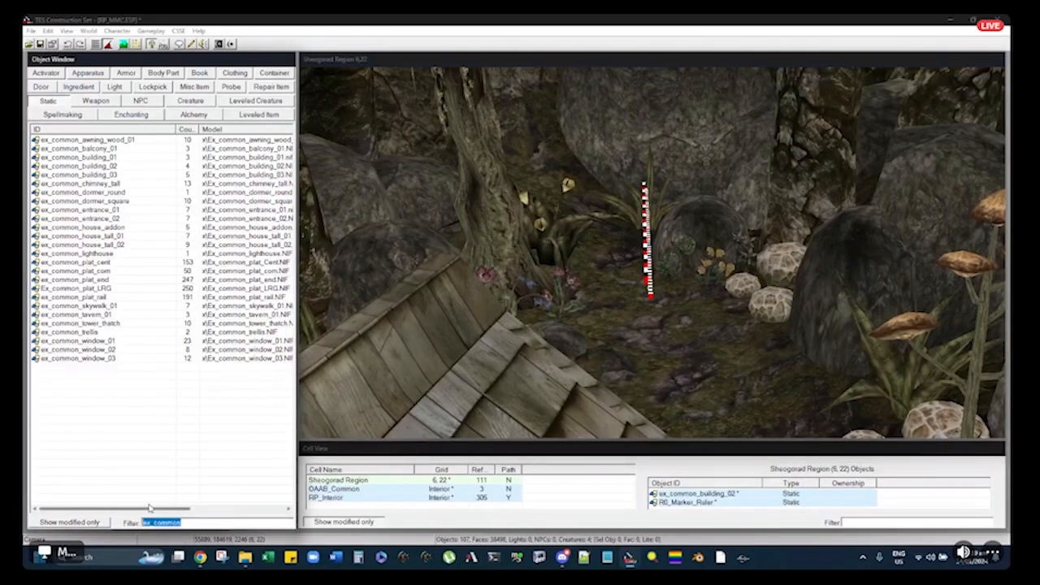
type("charac")
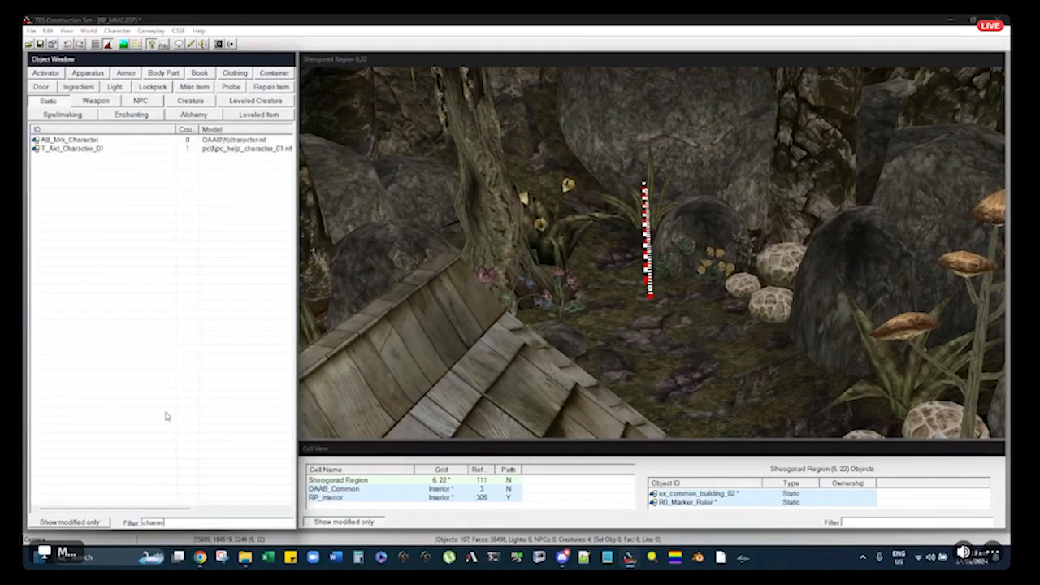
left_click(60, 150)
left_click(67, 140)
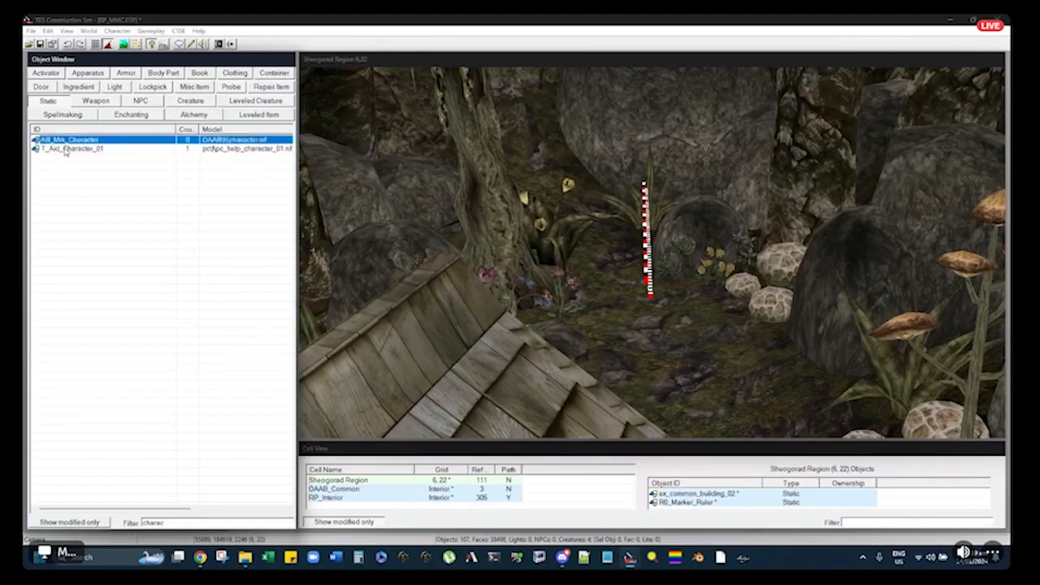
mouse_move(67, 139)
left_mouse_down()
mouse_move(664, 114)
mouse_move(662, 244)
mouse_move(645, 236)
mouse_move(634, 325)
mouse_move(623, 307)
left_mouse_up()
middle_click_drag(623, 308, 615, 325, "shift")
left_click_drag(631, 399, 643, 319)
key("f")
Examine the character marker's height and proportions from several angles near the ruler marker
mouse_move(643, 319)
middle_mouse_down("shift")
mouse_move(613, 228)
mouse_move(578, 255)
middle_mouse_up("shift")
scroll(603, 225, "up", 4)
scroll(617, 240, "up", 4)
mouse_move(636, 233)
middle_mouse_down("shift")
mouse_move(624, 213)
mouse_move(604, 233)
mouse_move(580, 232)
mouse_move(586, 310)
middle_mouse_up("shift")
scroll(586, 309, "down", 3)
middle_click_drag(590, 147, 595, 103, "shift")
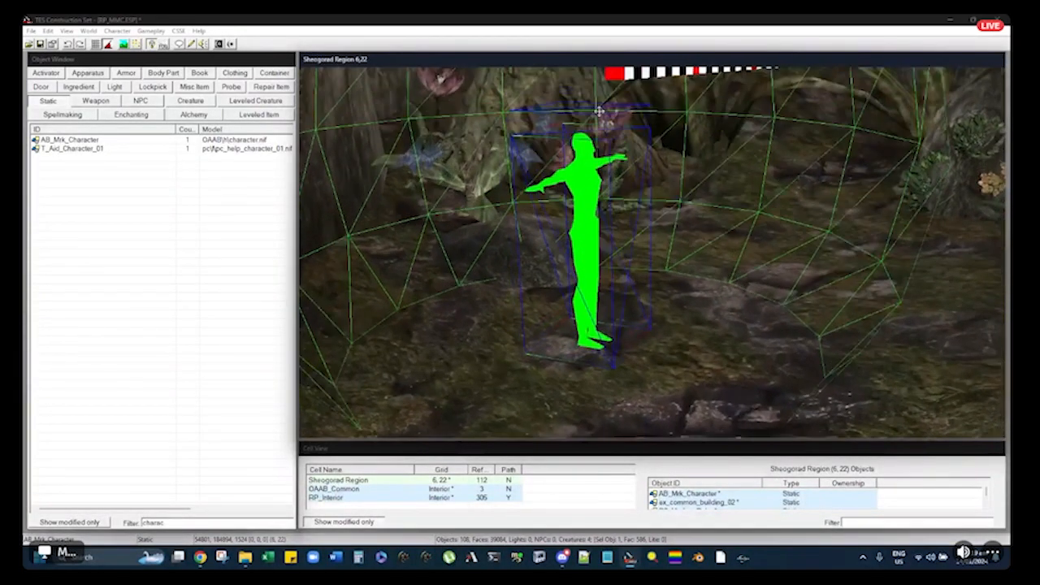
mouse_move(643, 131)
middle_mouse_down("shift")
mouse_move(674, 132)
mouse_move(638, 132)
middle_mouse_up("shift")
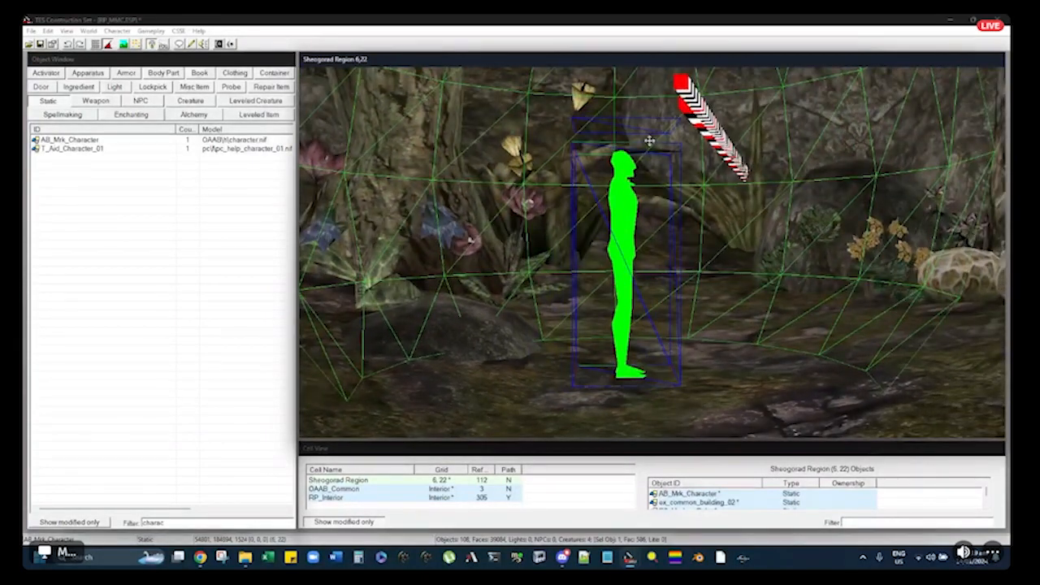
Move and rotate the character marker beside the plants and delete it from the clearing
middle_click_drag(644, 224, 619, 138, "shift")
left_click_drag(596, 193, 490, 221)
middle_click_drag(491, 221, 515, 249, "shift")
right_click_drag(515, 248, 564, 247)
middle_click_drag(563, 247, 524, 254)
key("Delete")
Clear the static object filter and list only the modified static objects
left_click(828, 153)
middle_click_drag(828, 152, 675, 230)
scroll(671, 231, "up", 2)
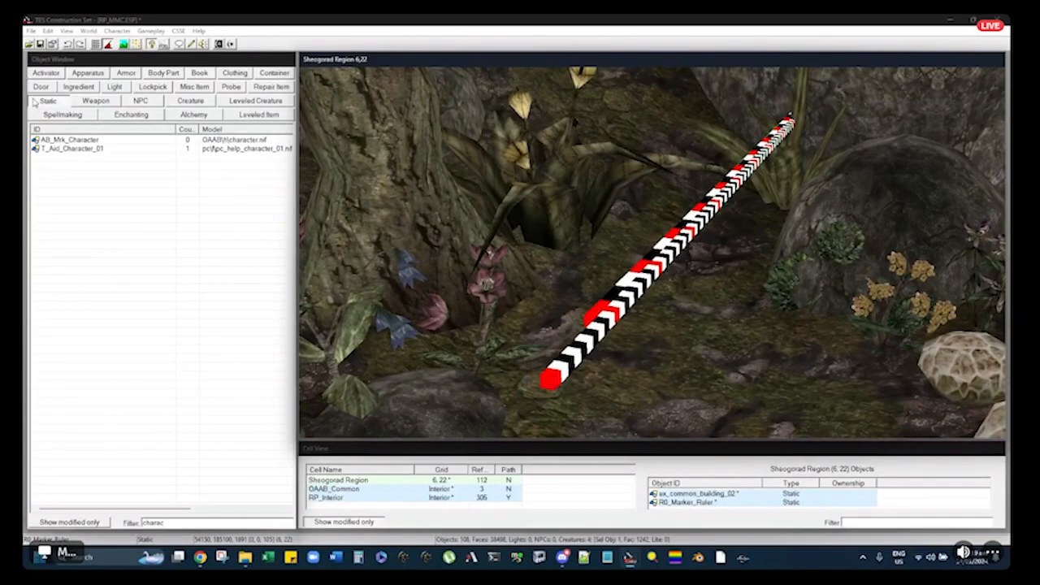
key("d")
left_click(189, 524)
left_click_drag(188, 524, 145, 523)
key("BackSpace")
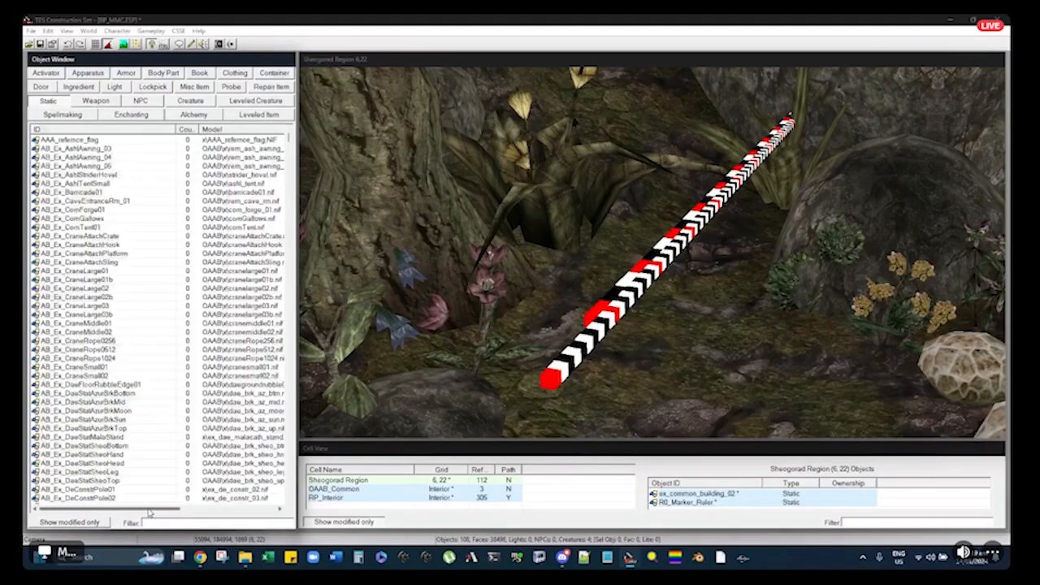
left_click(70, 523)
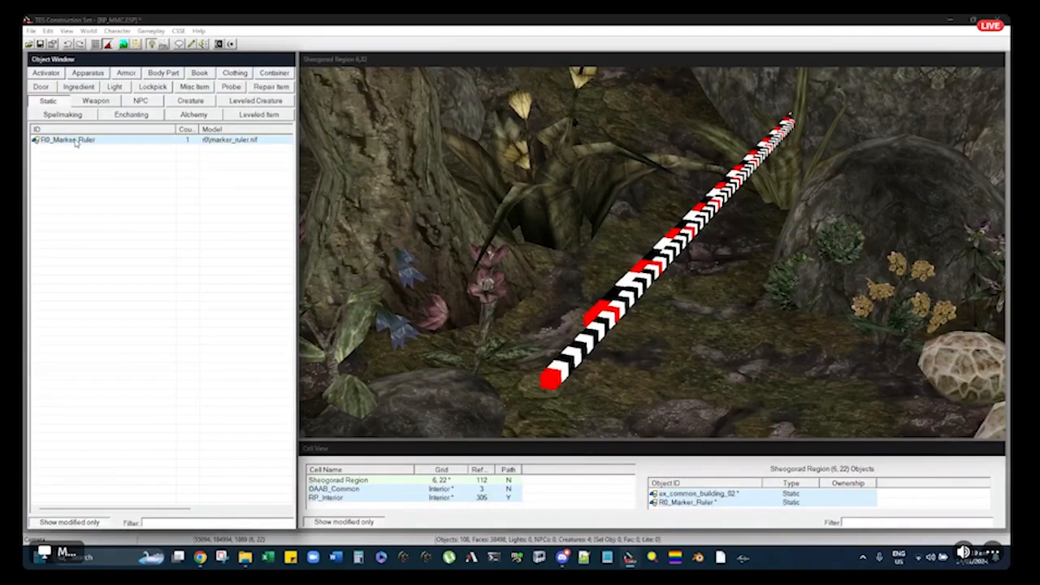
Open R0_Marker_Ruler's properties, look up its model file in the r0 meshes folder, and cancel without changes
left_click(64, 143)
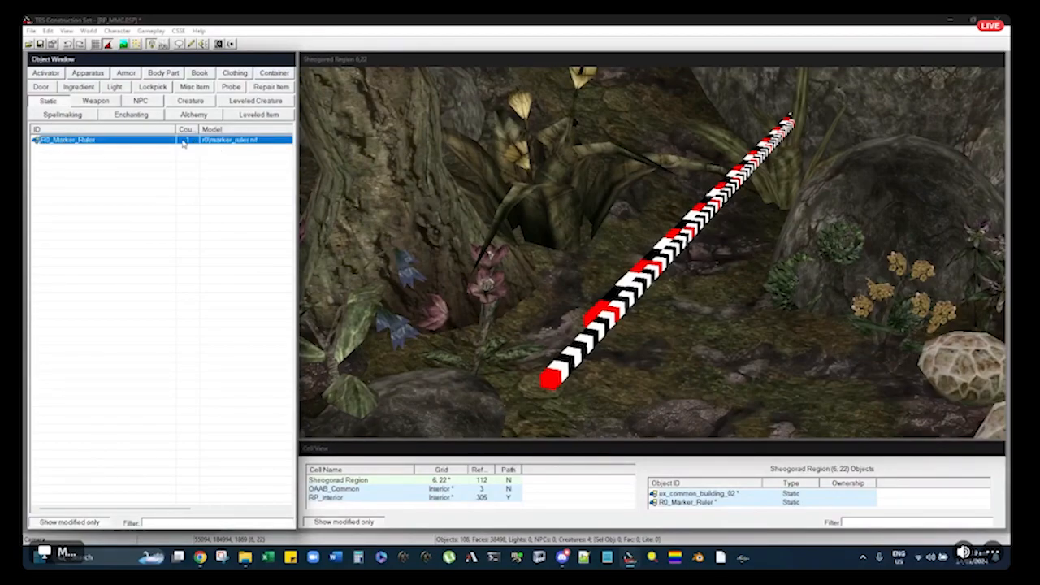
double_click(73, 141)
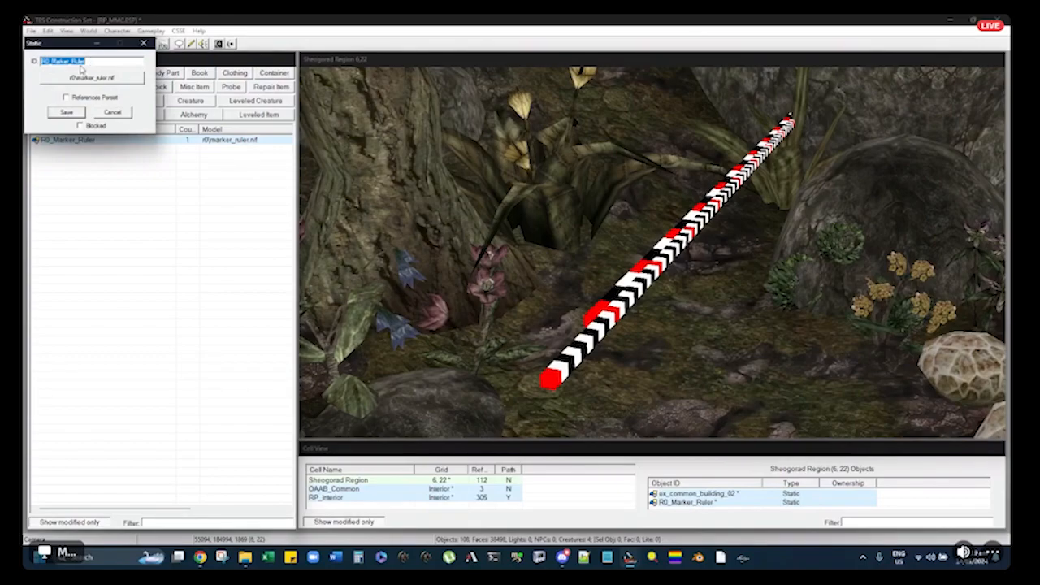
left_click(99, 79)
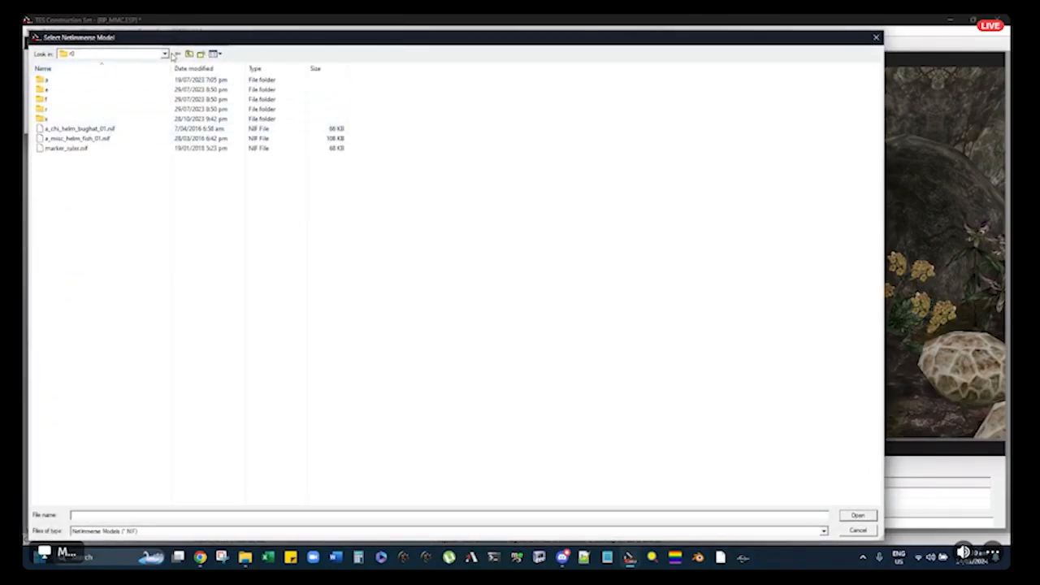
left_click(188, 53)
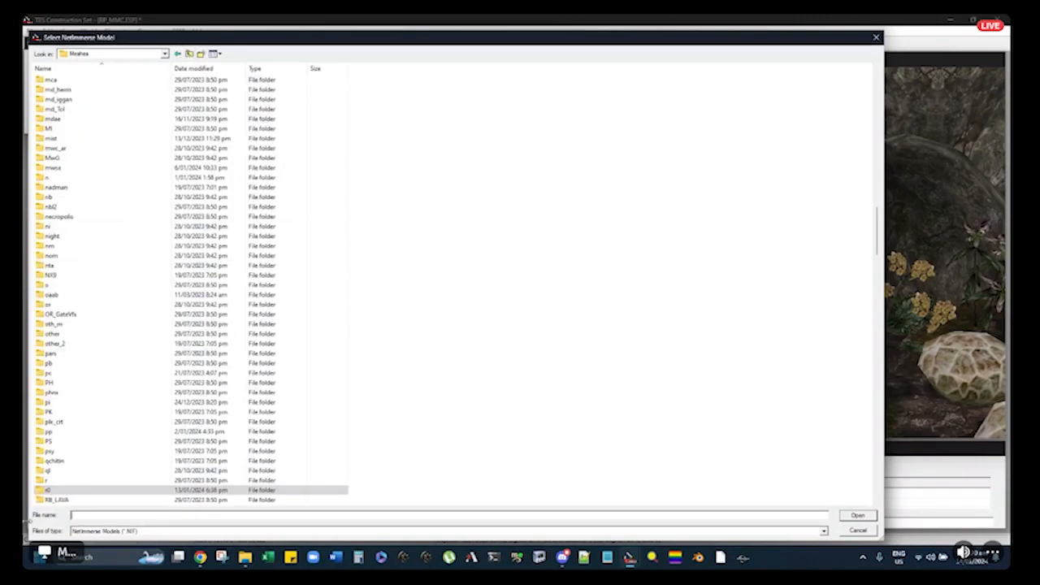
left_click(874, 37)
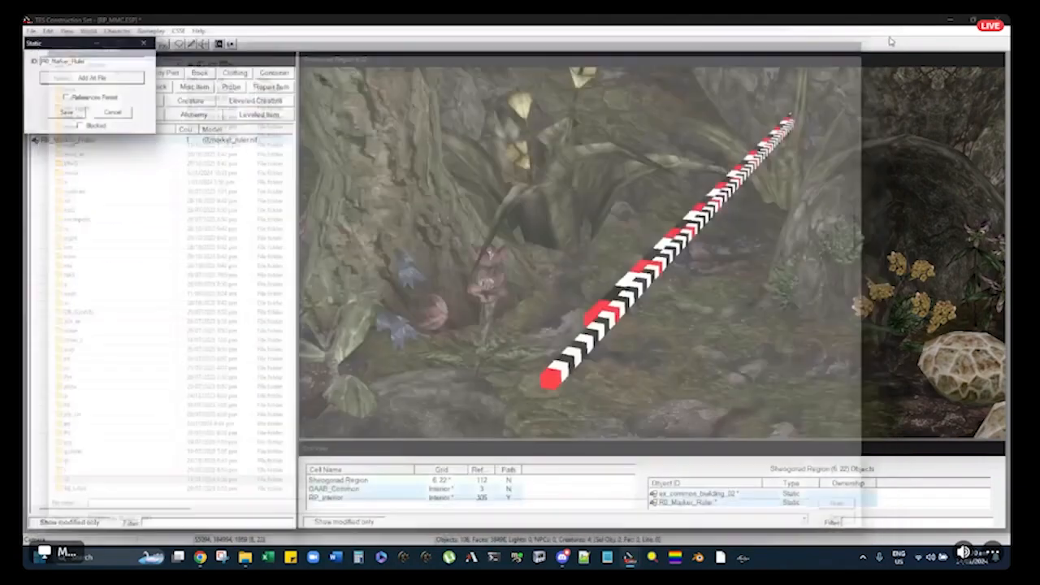
key("Escape")
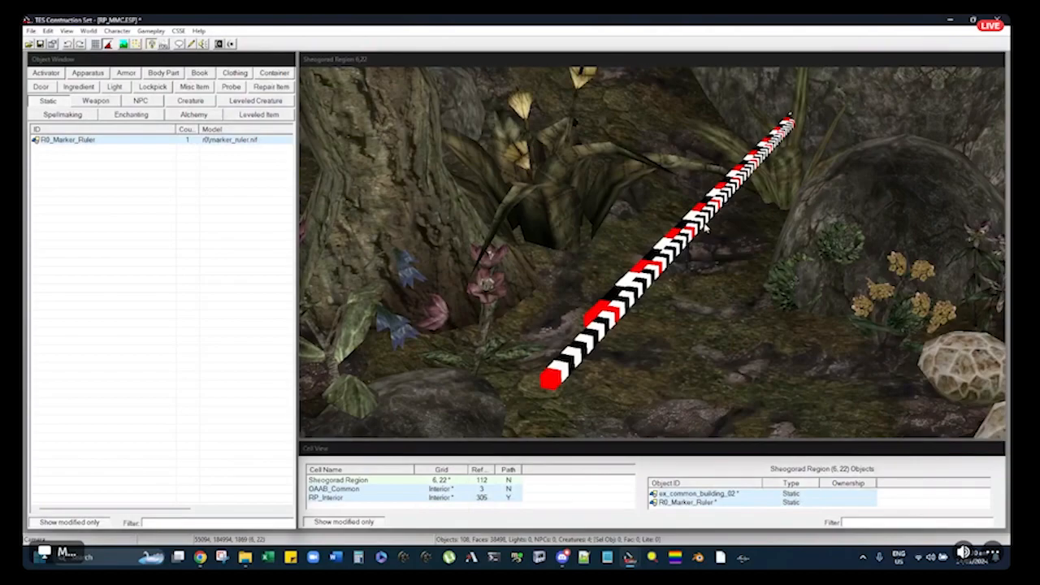
Examine the ruler marker's red, black and white segments along its full length across the clearing
left_click(697, 209)
mouse_move(697, 209)
middle_mouse_down("shift")
mouse_move(701, 200)
mouse_move(694, 216)
middle_mouse_up("shift")
scroll(696, 209, "up", 3)
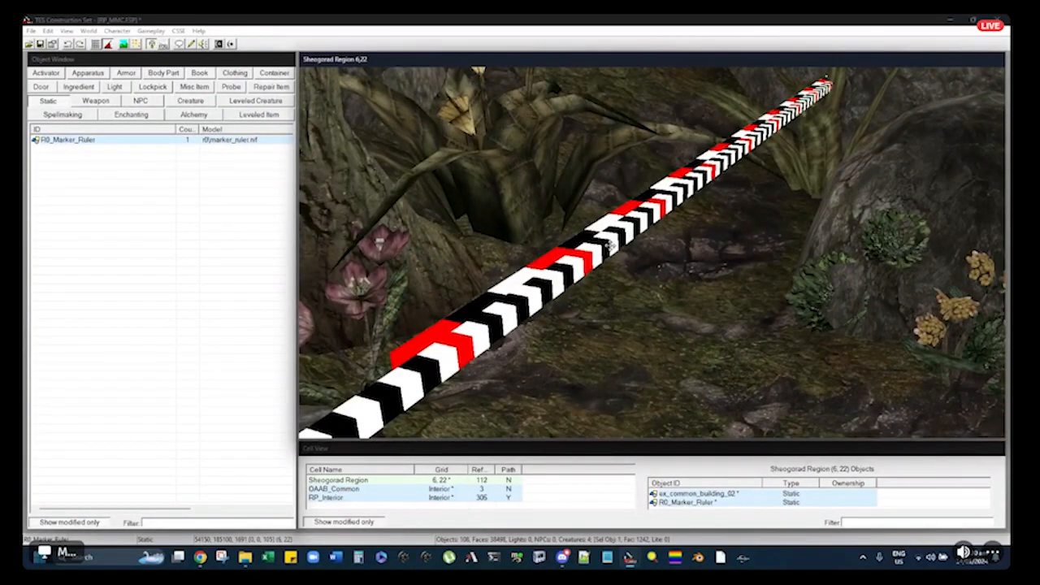
middle_click_drag(641, 199, 713, 294, "shift")
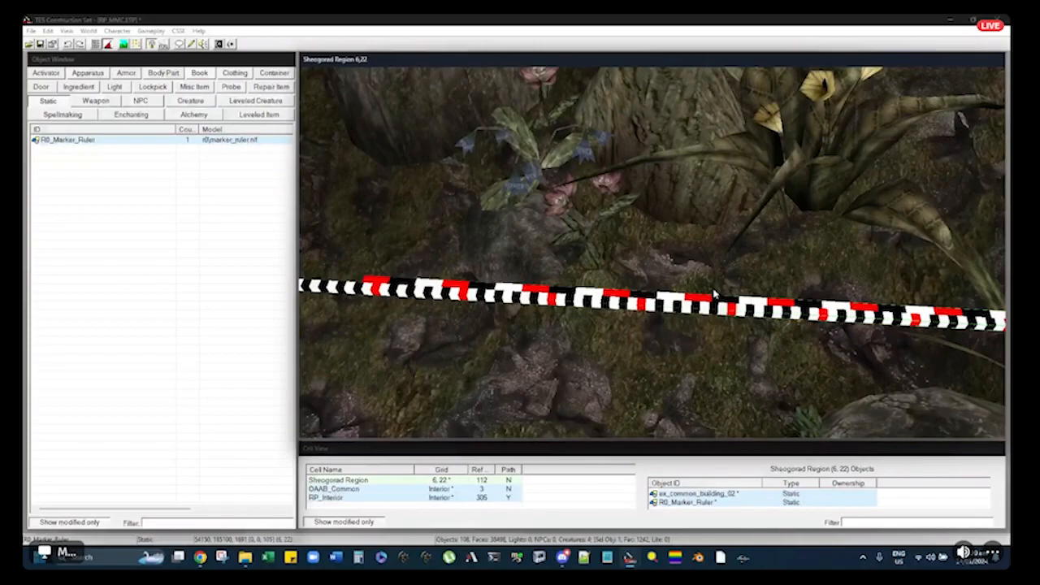
scroll(662, 297, "down", 3)
middle_click_drag(650, 272, 728, 269, "shift")
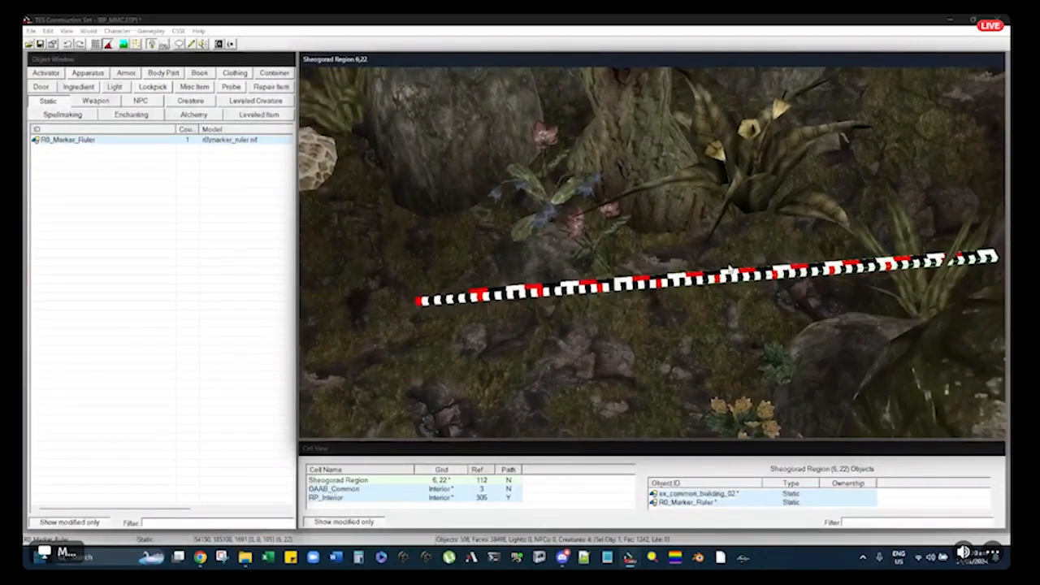
middle_click_drag(567, 272, 697, 234, "shift")
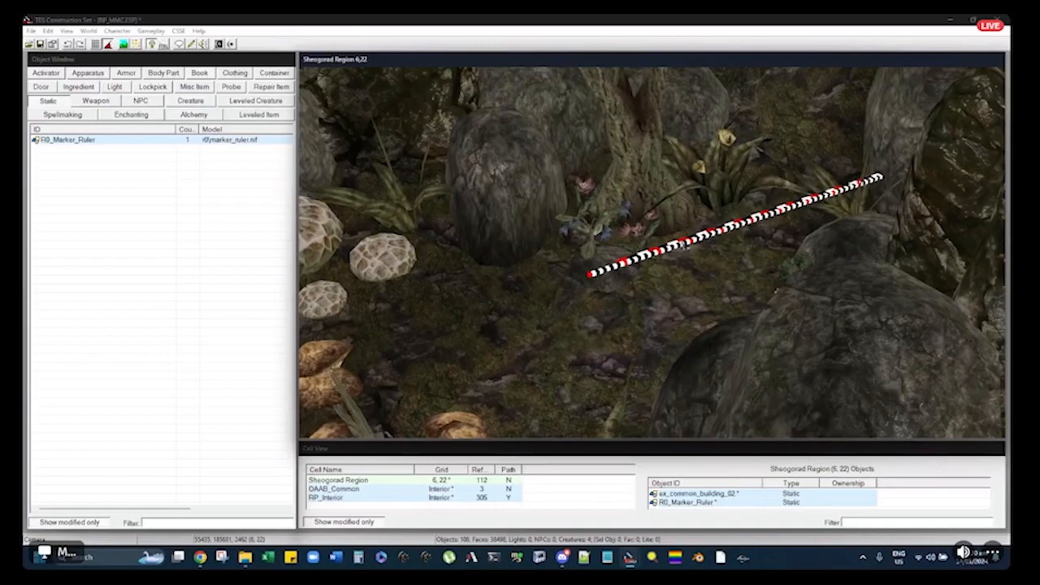
Examine the small wooden building and the nearby ruler marker among the rocks from several angles
scroll(650, 259, "down", 5)
middle_click_drag(627, 267, 555, 276, "shift")
left_click(460, 286)
middle_click_drag(459, 286, 584, 242)
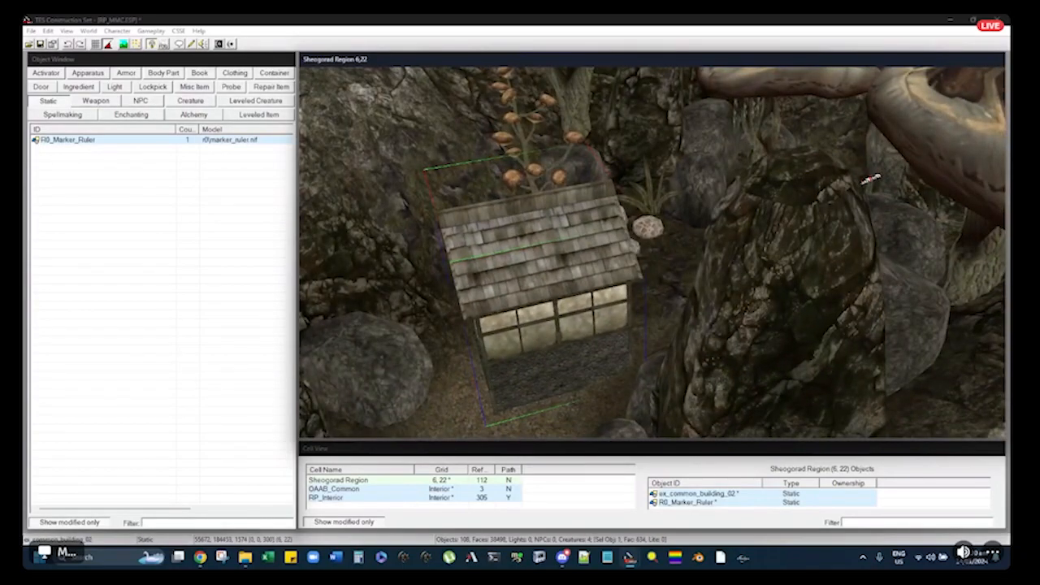
left_click(568, 562)
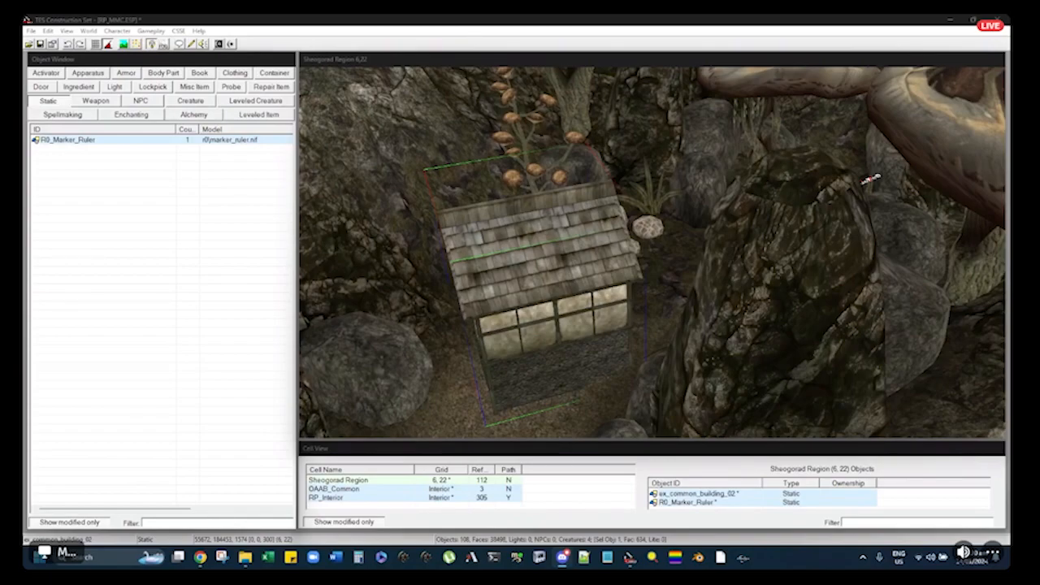
left_click(573, 232)
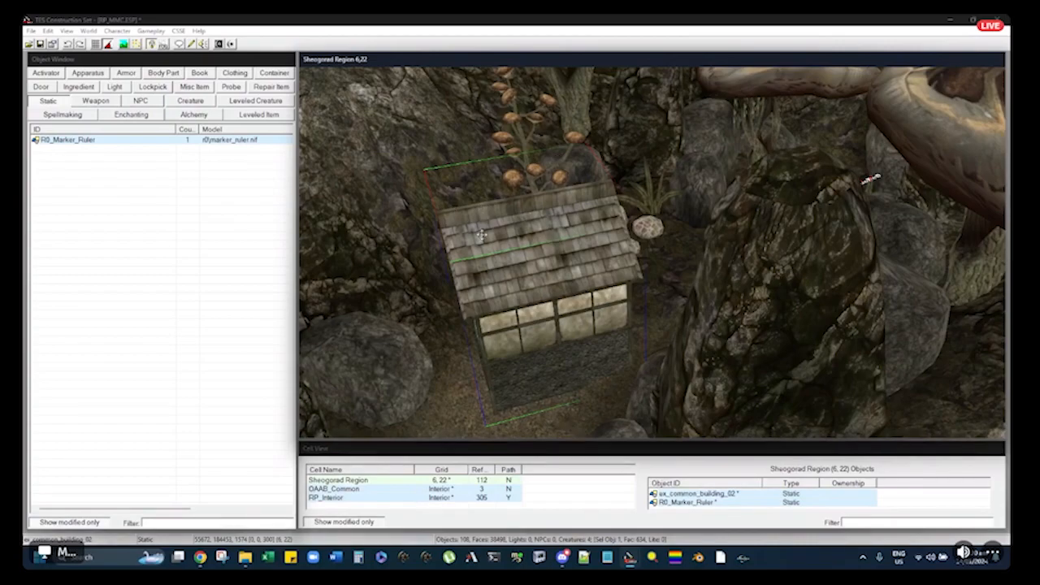
middle_click_drag(481, 235, 560, 237, "shift")
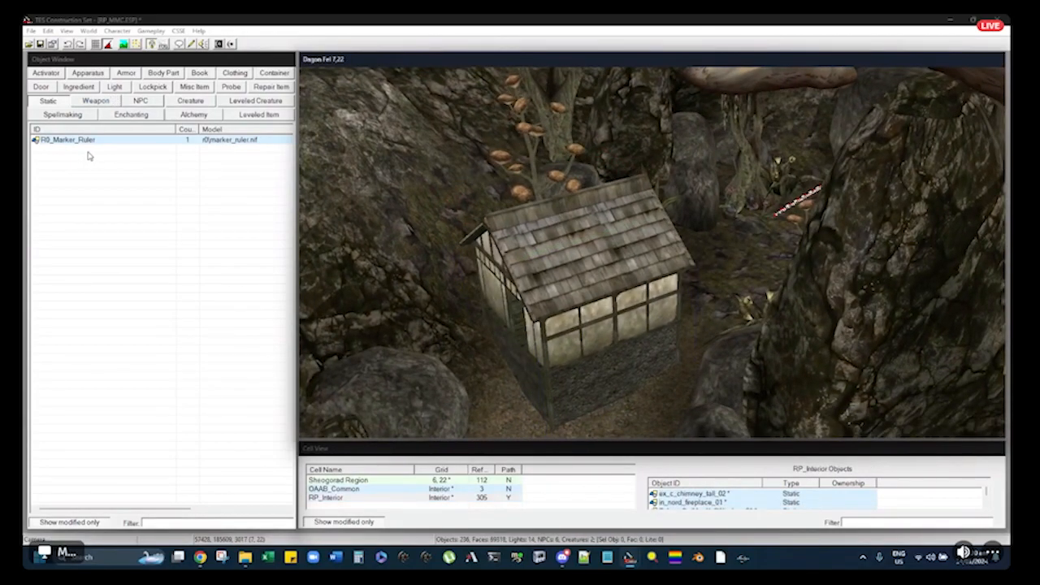
Turn off the modified-only filter so that all static objects are listed
left_click(116, 87)
left_click(47, 100)
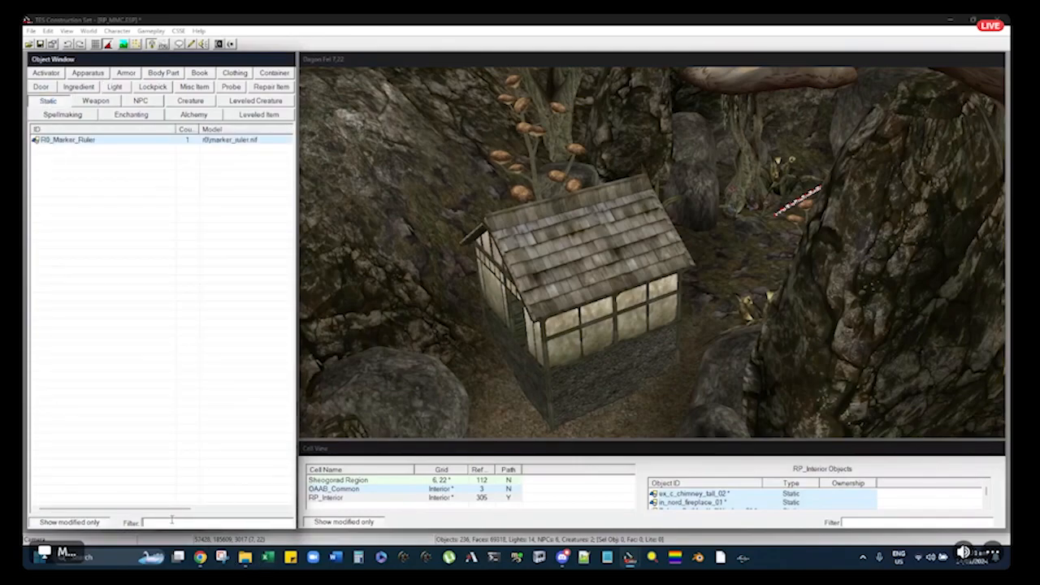
left_click(103, 522)
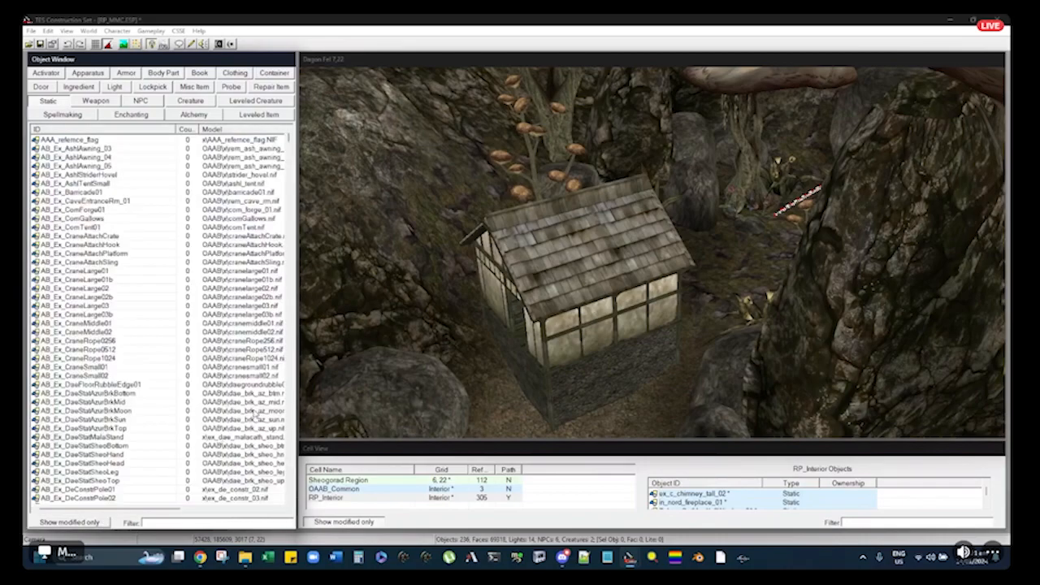
Place an AB_light@_BlueWater_256 light above the roof of the small building
left_click(115, 87)
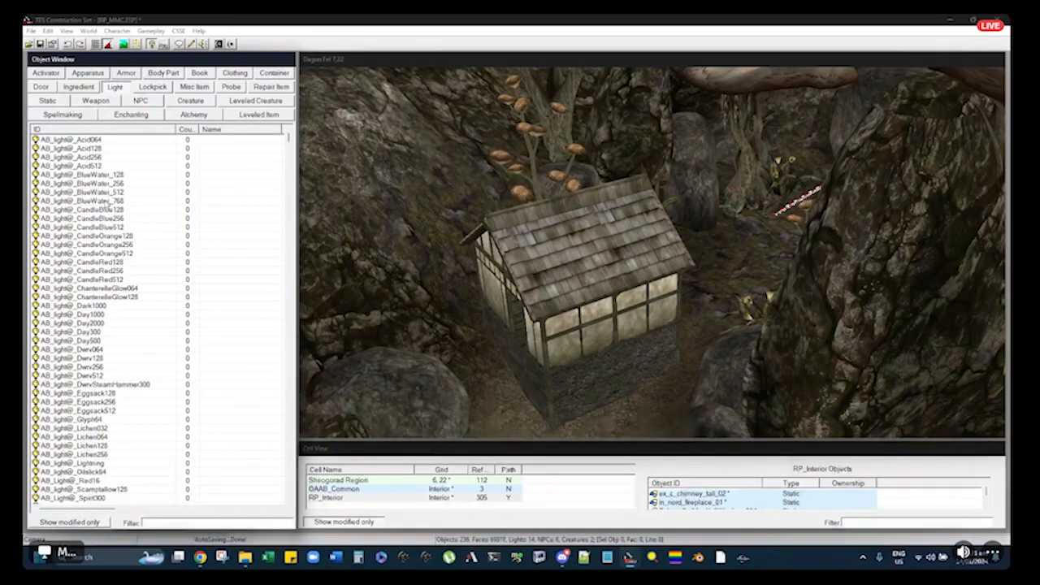
left_click(104, 183)
left_click_drag(597, 149, 597, 147)
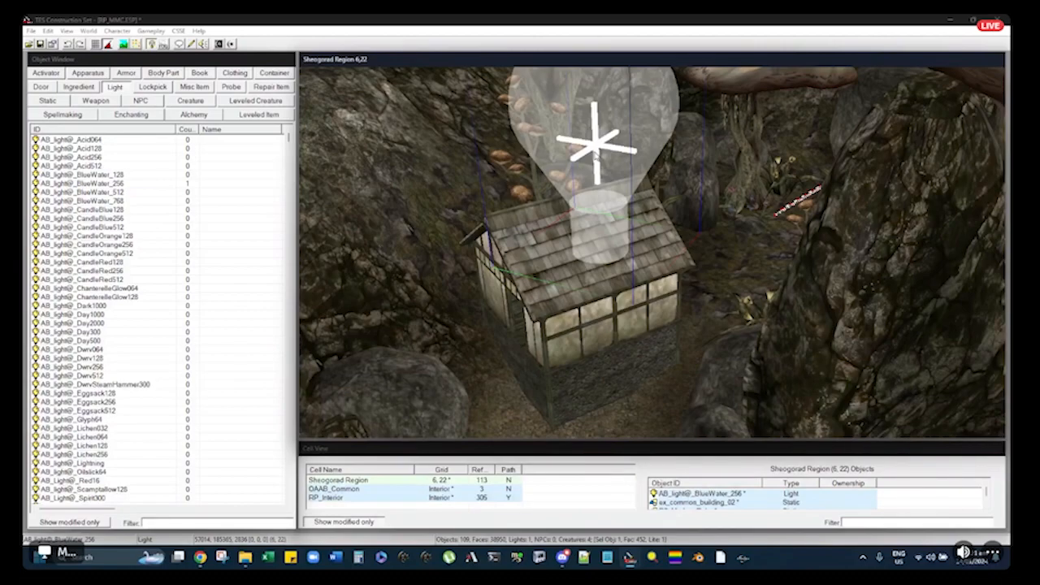
View the blue water light from farther away and delete it from the scene
scroll(596, 162, "down", 6)
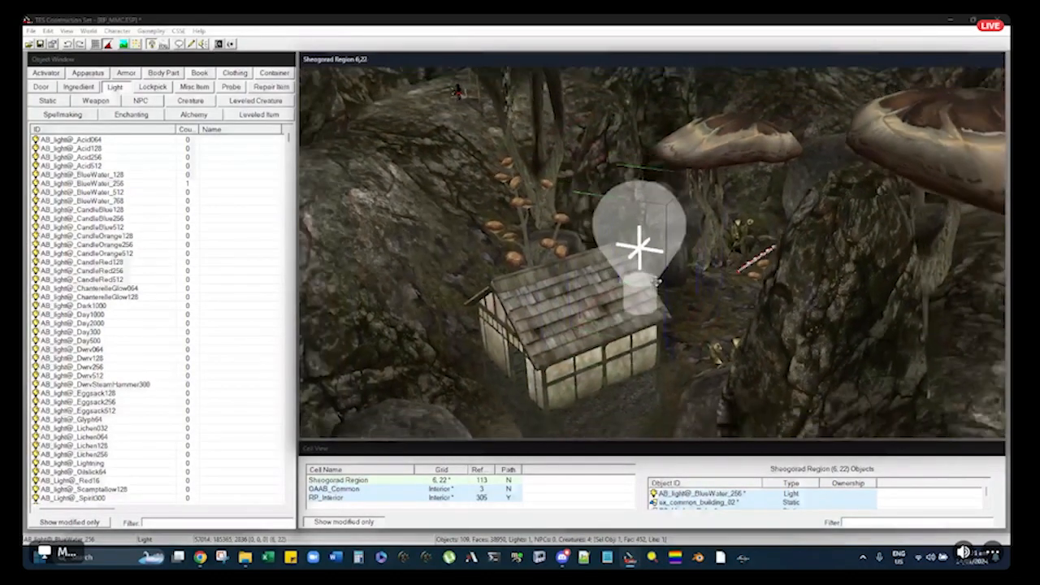
scroll(660, 276, "down", 2)
middle_click_drag(660, 276, 595, 268, "shift")
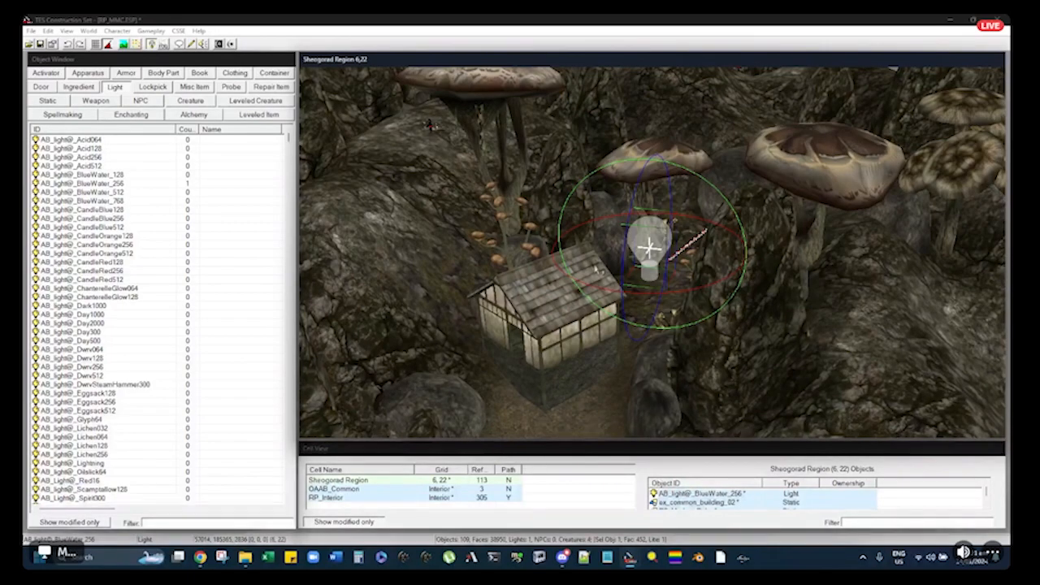
key("Delete")
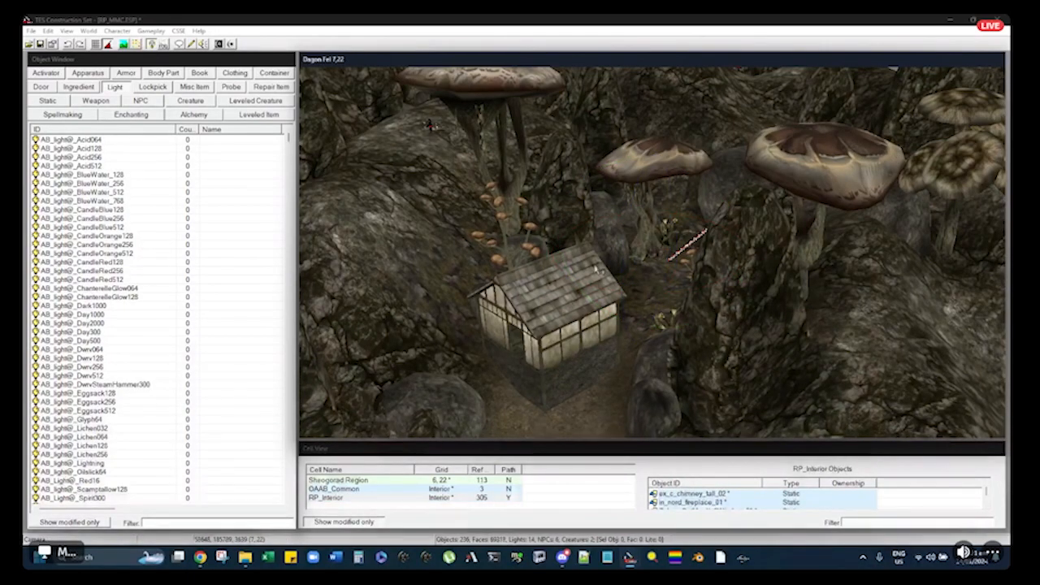
Rotate the small building to about 285 degrees around Z and reposition it between the boulders at the end of the gravel path
left_click(595, 268)
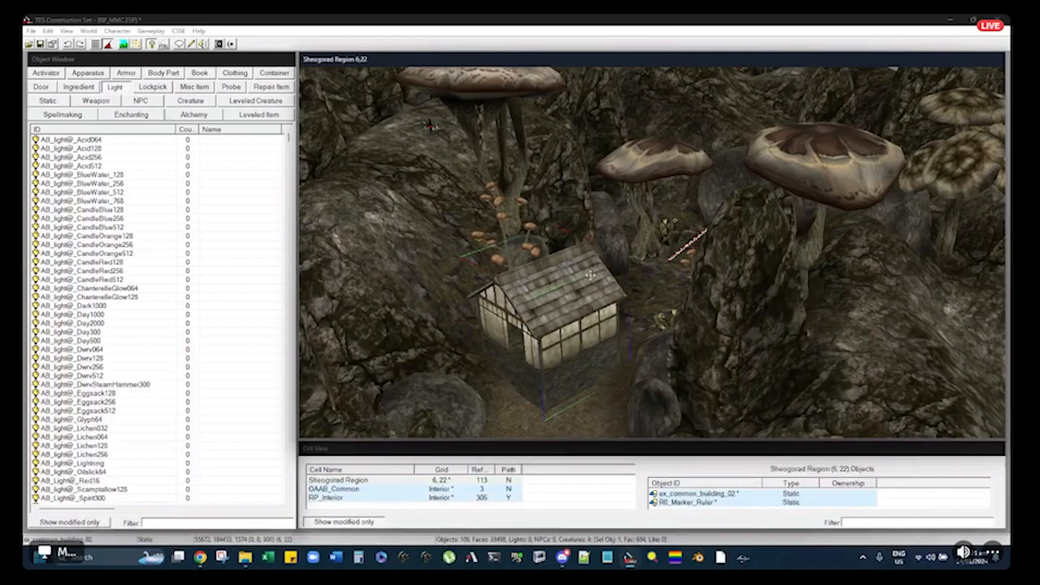
scroll(587, 280, "up", 10)
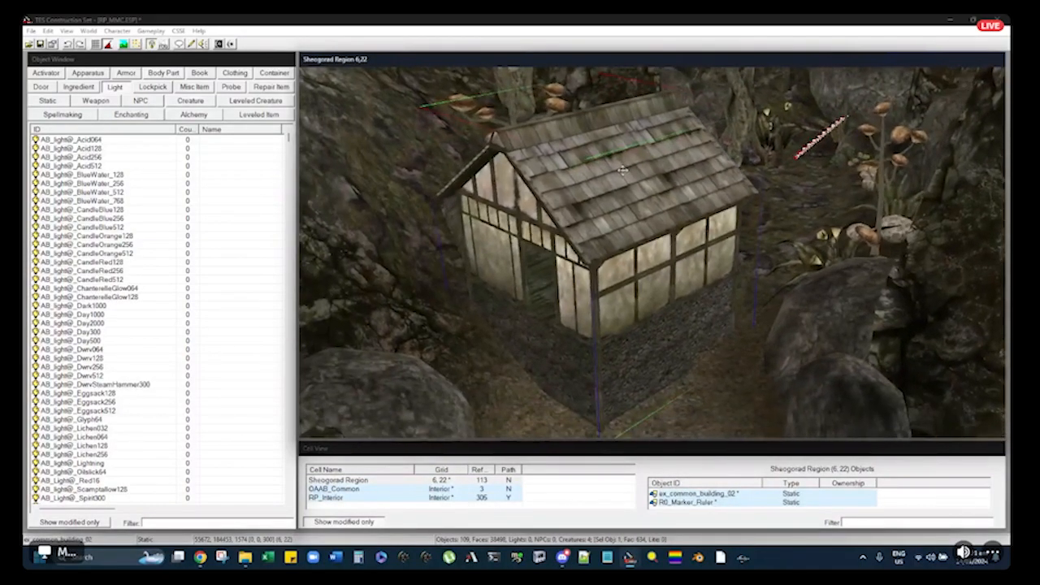
middle_click_drag(622, 170, 670, 290)
right_click_drag(670, 290, 672, 290)
middle_click_drag(596, 290, 626, 276)
middle_click_drag(608, 128, 510, 180)
scroll(603, 178, "down", 5)
mouse_move(770, 142)
middle_mouse_down()
mouse_move(731, 151)
mouse_move(767, 159)
mouse_move(640, 267)
middle_mouse_up()
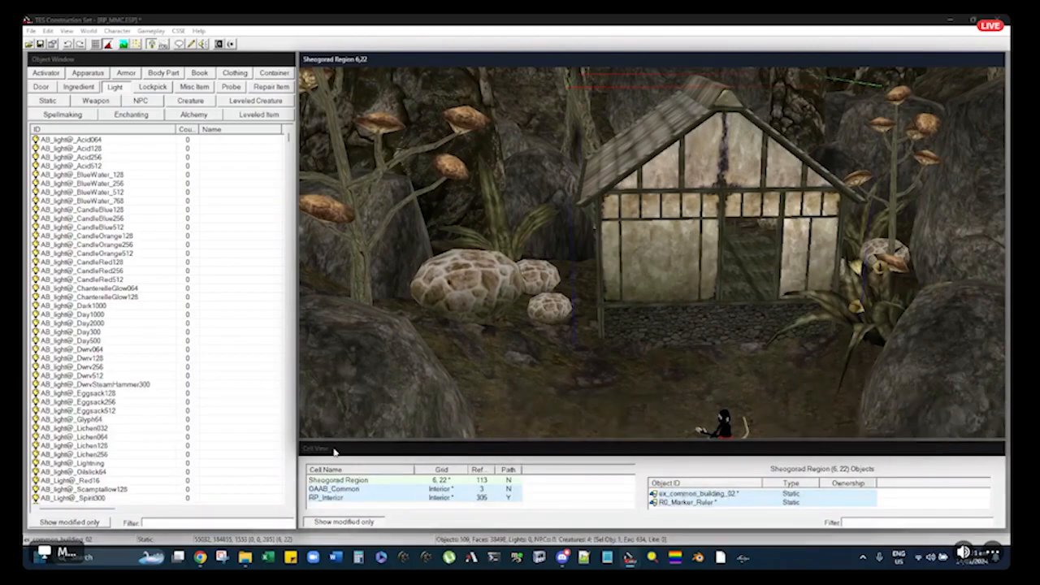
scroll(623, 231, "down", 4)
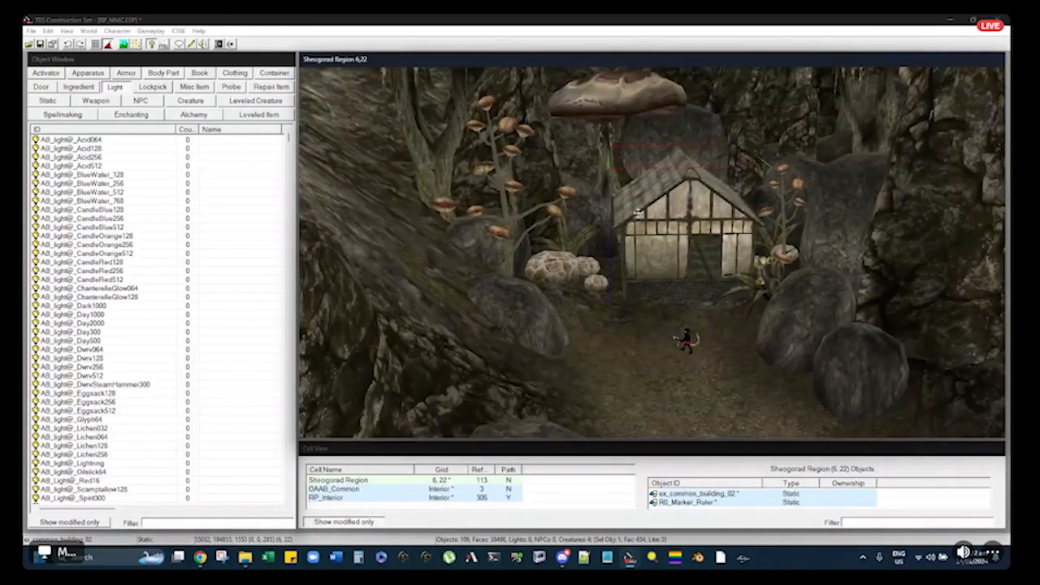
middle_click_drag(632, 228, 638, 242, "shift")
left_click_drag(639, 242, 646, 276)
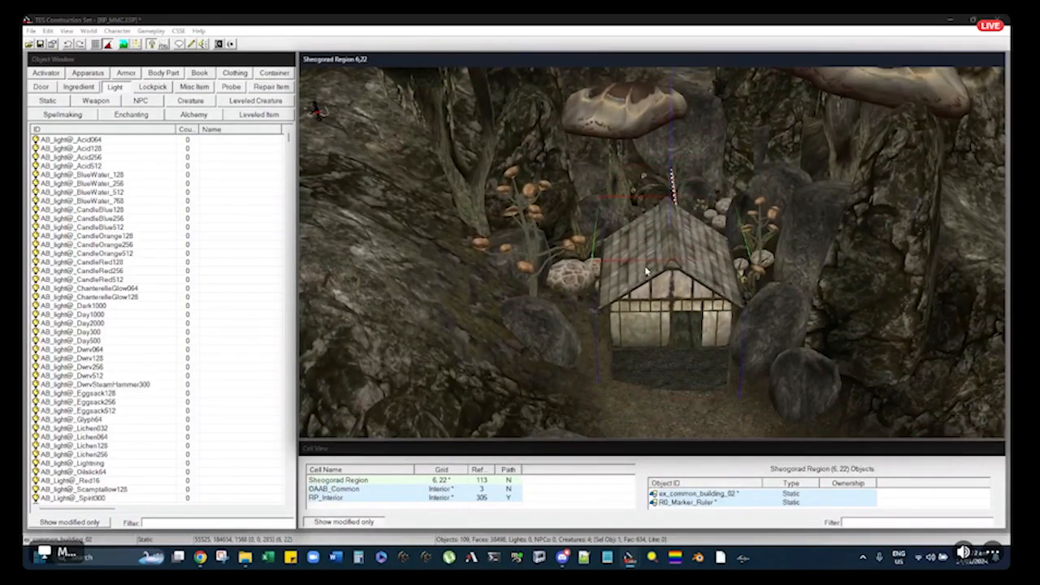
Delete the small ex_common_building_02 building from the exterior cell
key("f")
middle_click_drag(633, 237, 644, 260, "shift")
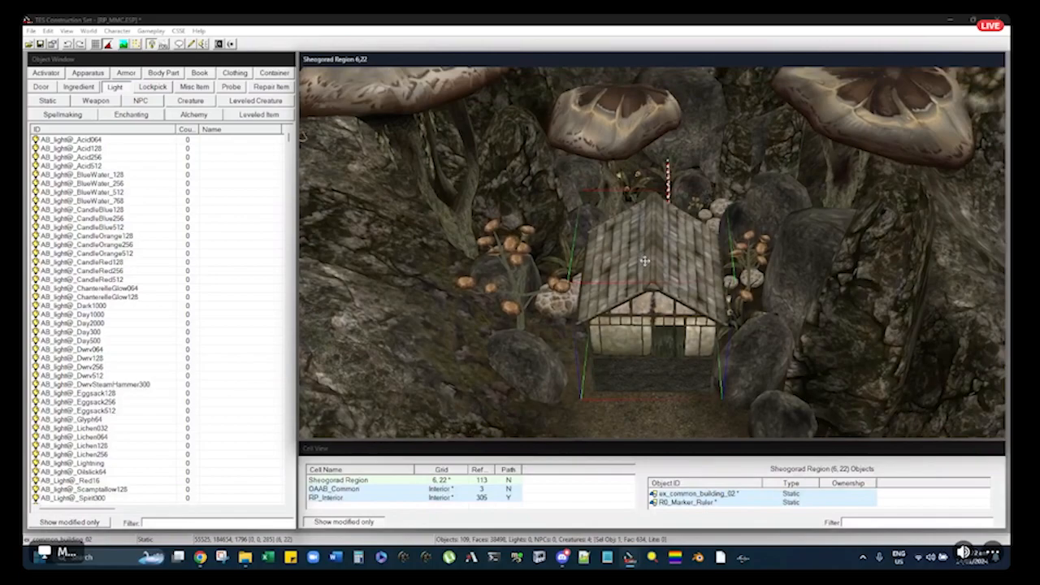
key("Delete")
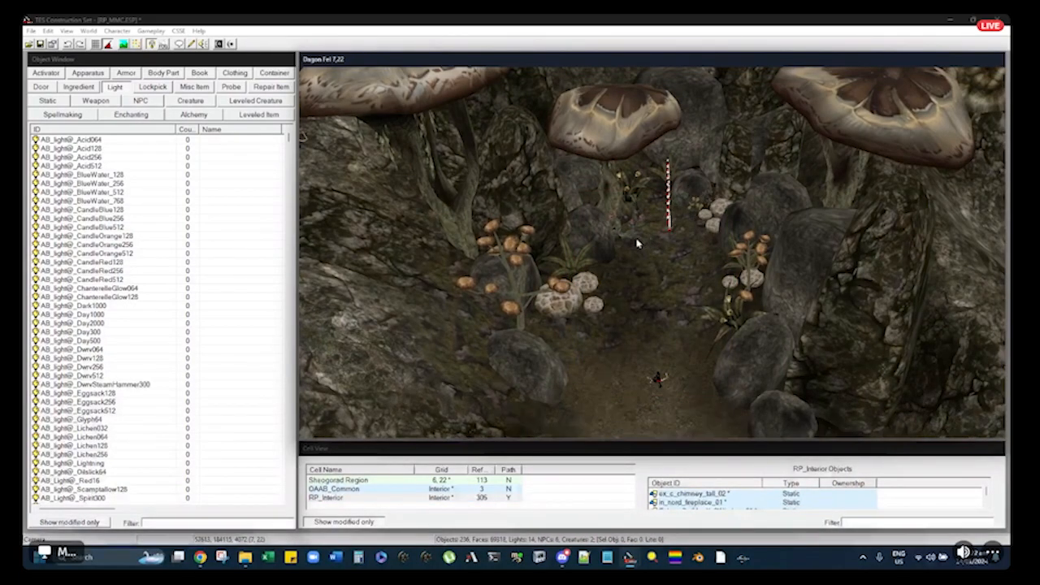
Inspect the boulders around the clearing where the creature marker stands, selecting individual rocks
left_click(593, 241)
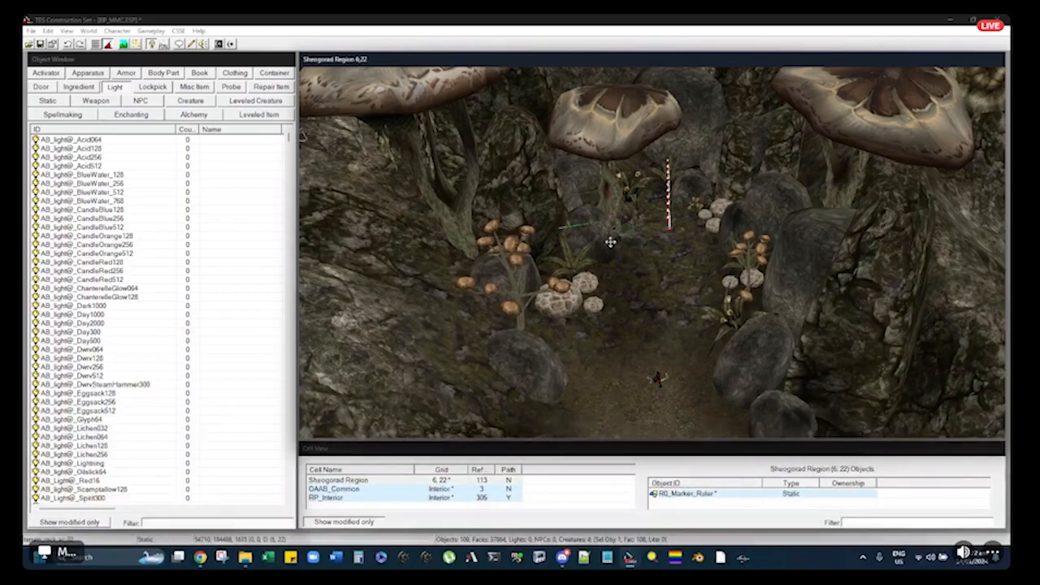
scroll(610, 241, "up", 2)
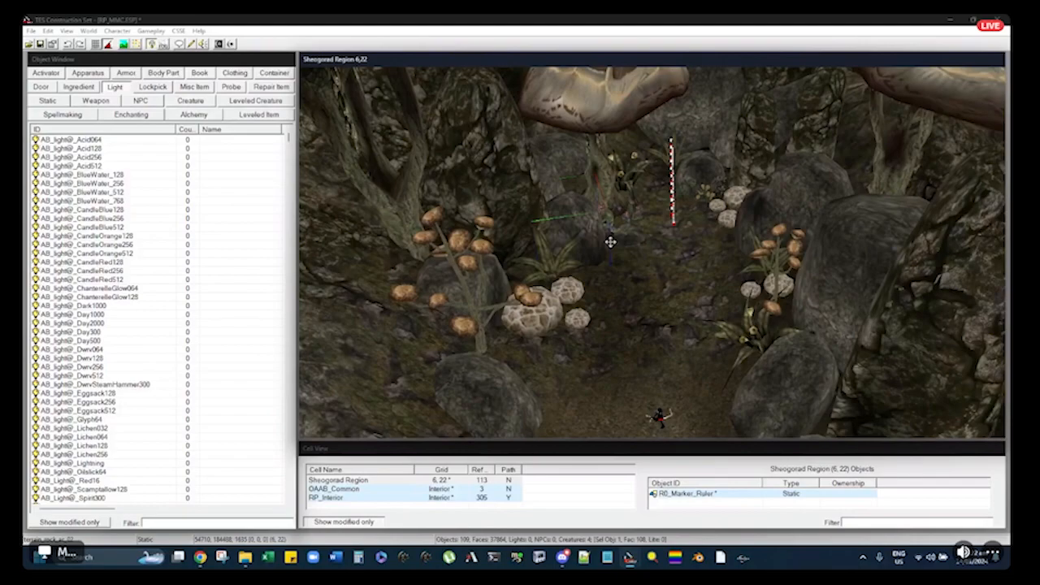
middle_click_drag(572, 210, 603, 183)
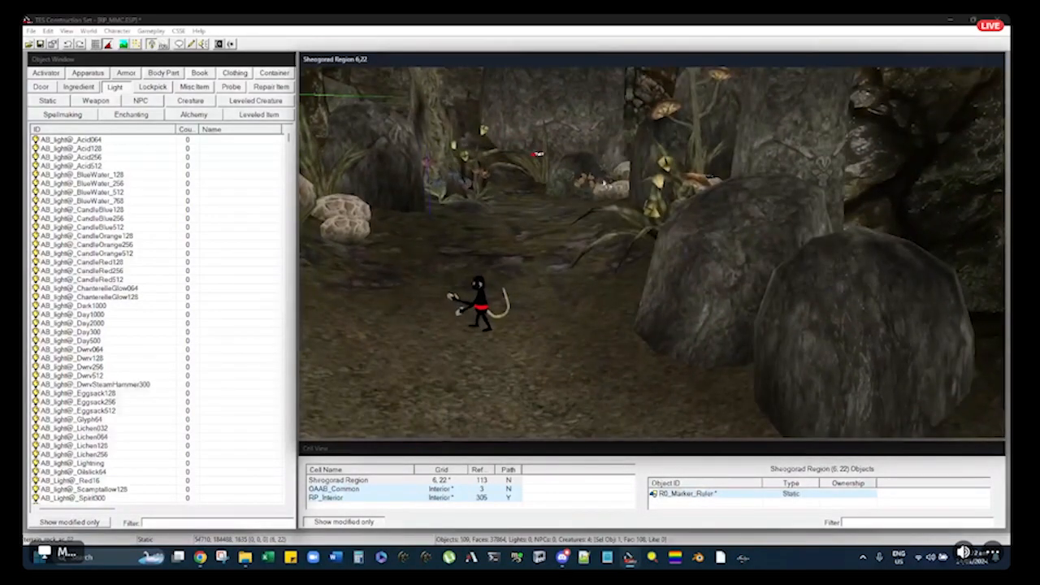
right_click(537, 154)
left_click(591, 225)
left_click(696, 235)
middle_click_drag(696, 235, 622, 211)
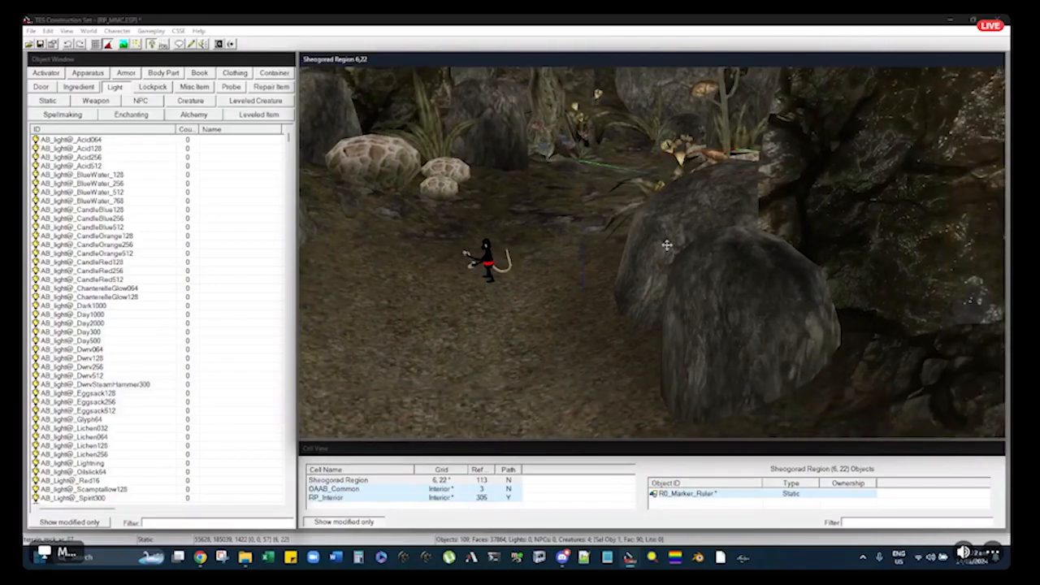
middle_click_drag(712, 274, 740, 275)
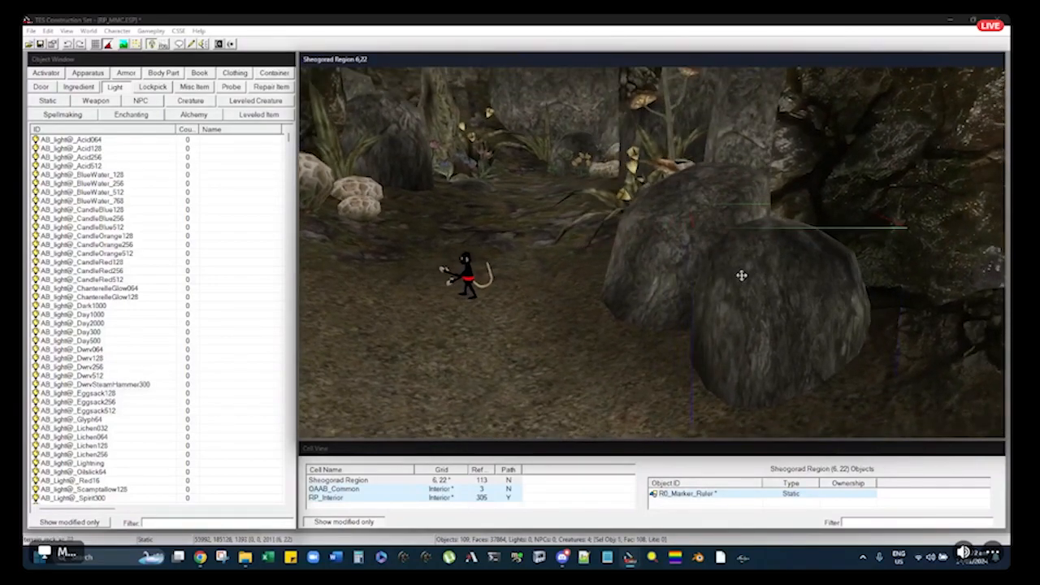
middle_click_drag(689, 238, 747, 257)
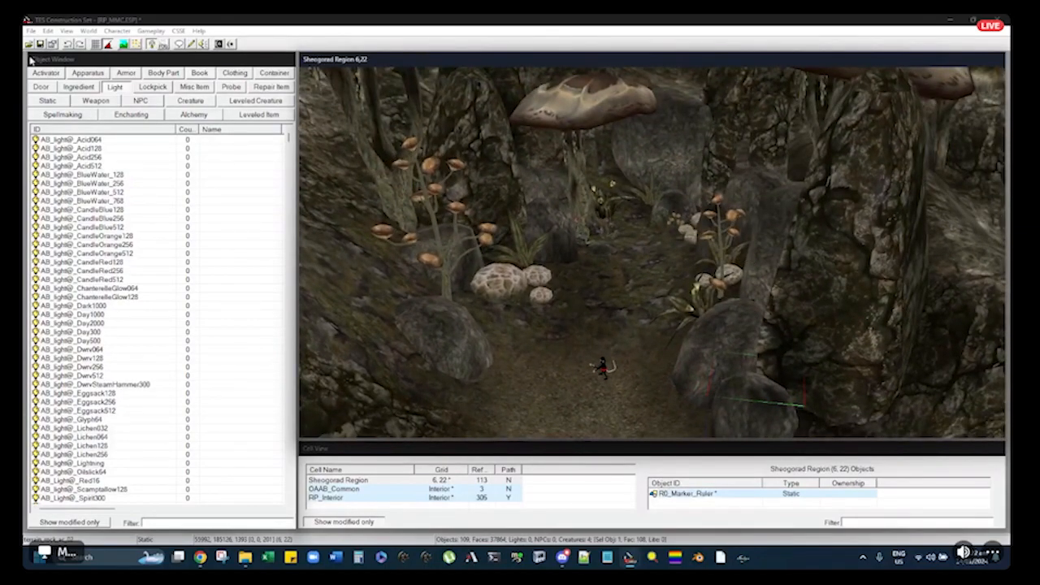
Duplicate the terrain_rock_ac_02 boulder at the path's edge and move the copy into the middle of the clearing
left_click(48, 100)
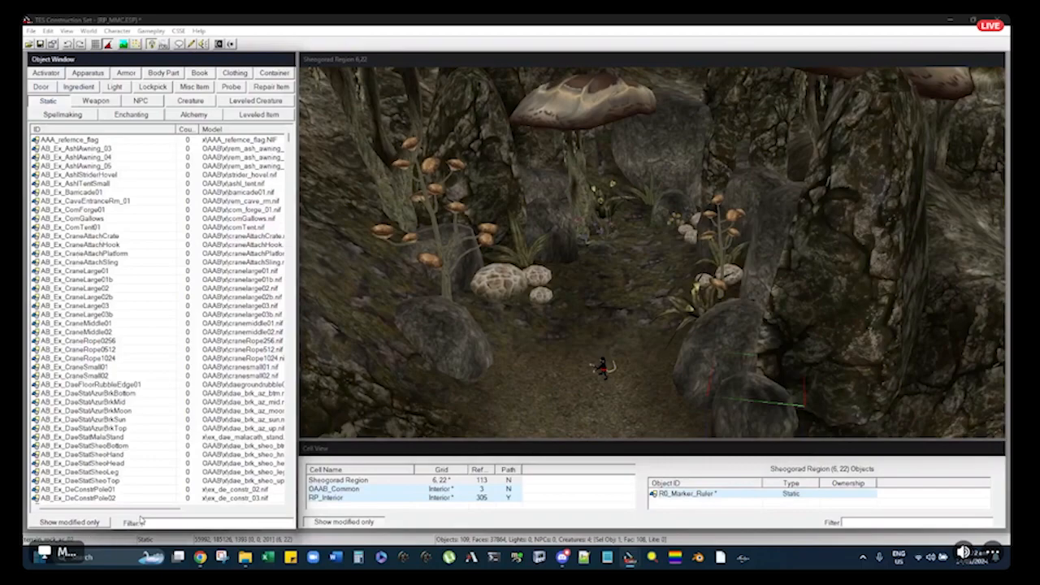
middle_click_drag(747, 426, 718, 359)
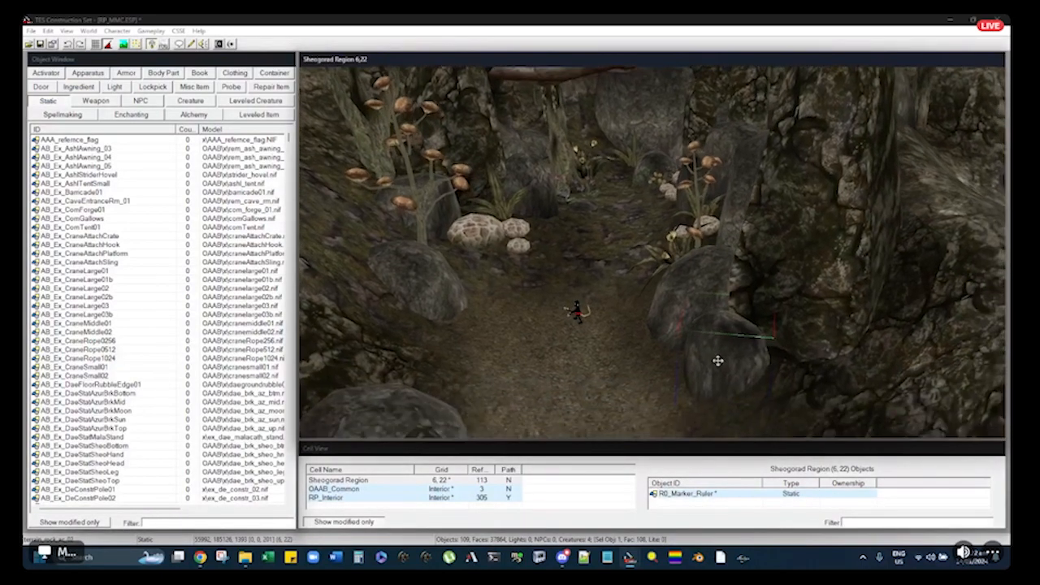
key("ctrl+d")
left_click_drag(724, 358, 580, 265)
middle_click_drag(580, 264, 619, 216)
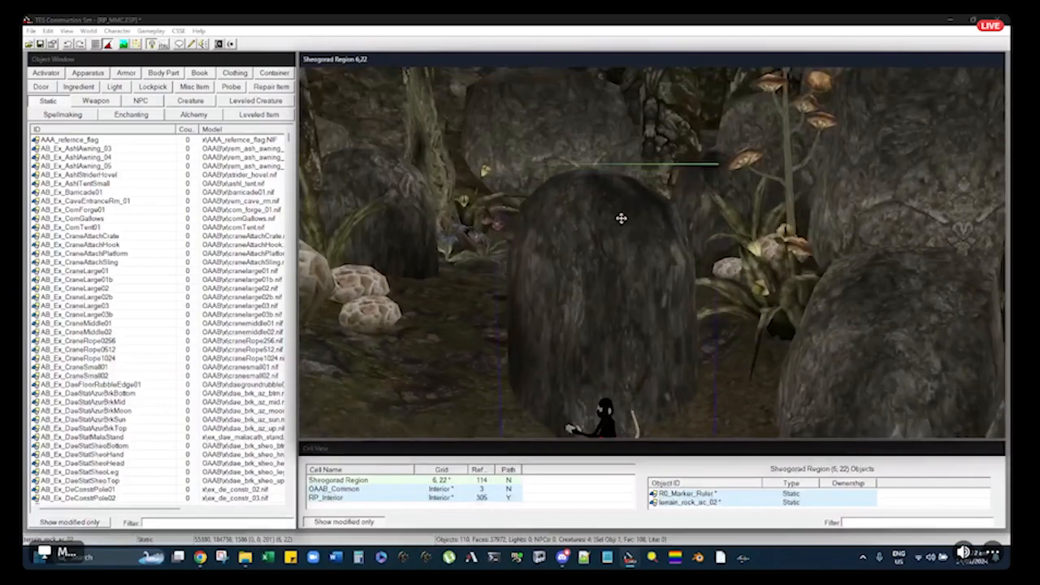
Set the copied rock's 3D scale to 1 and settle it on the ground near the creature marker
double_click(620, 216)
double_click(85, 148)
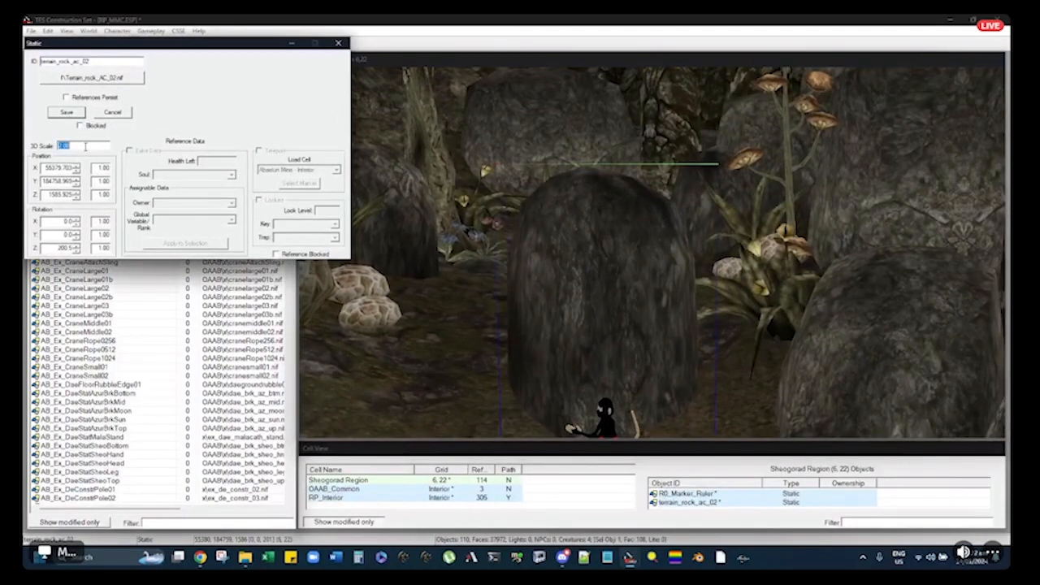
type("1")
key("Return")
double_click(608, 265)
key("Escape")
middle_click_drag(584, 283, 634, 248)
left_click(634, 249)
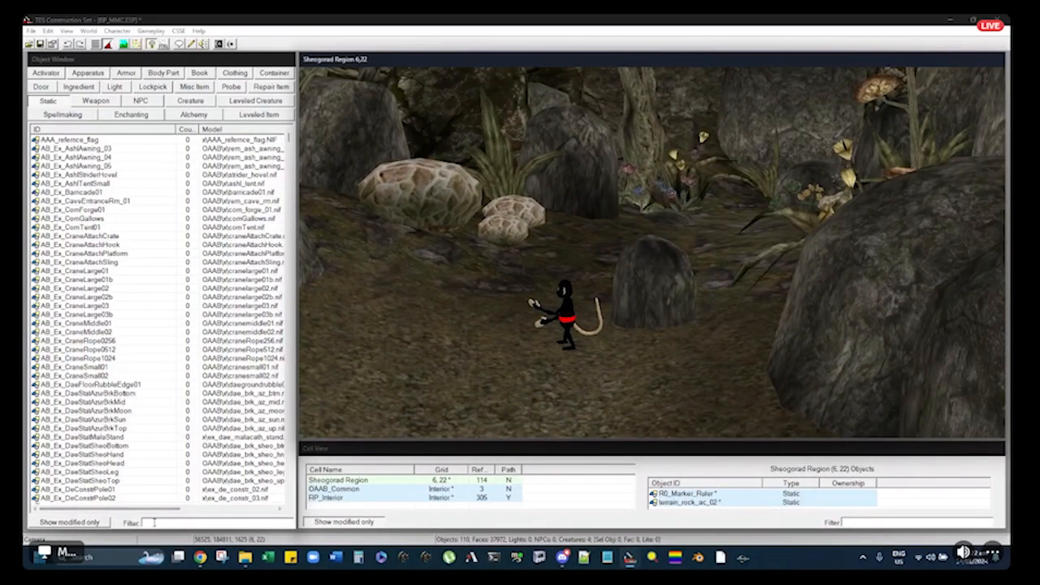
Delete the leveled creature marker standing beside the small rock
left_click(682, 284)
scroll(684, 284, "up", 5)
middle_click_drag(686, 286, 625, 304)
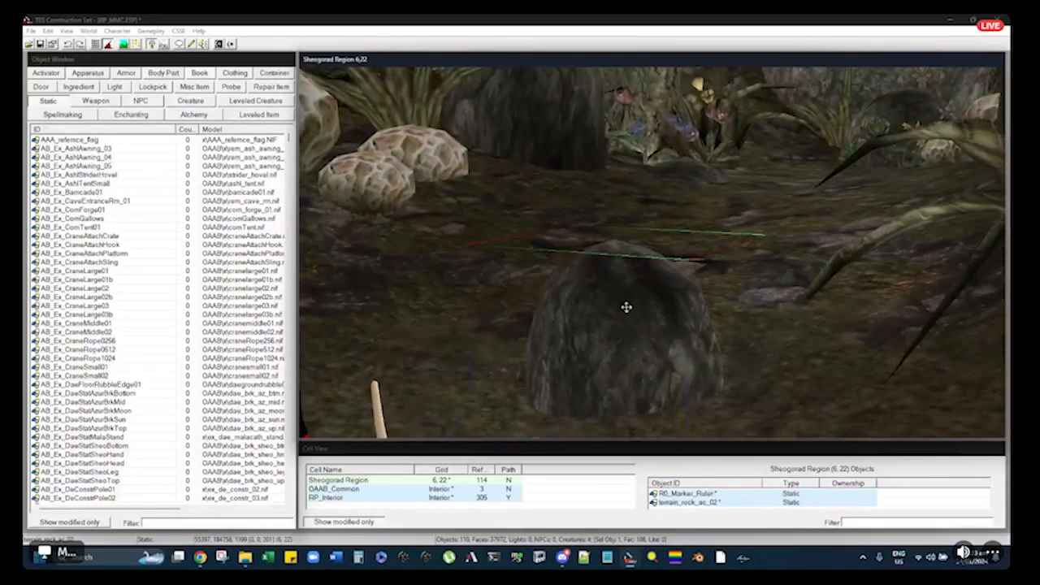
left_click(376, 408)
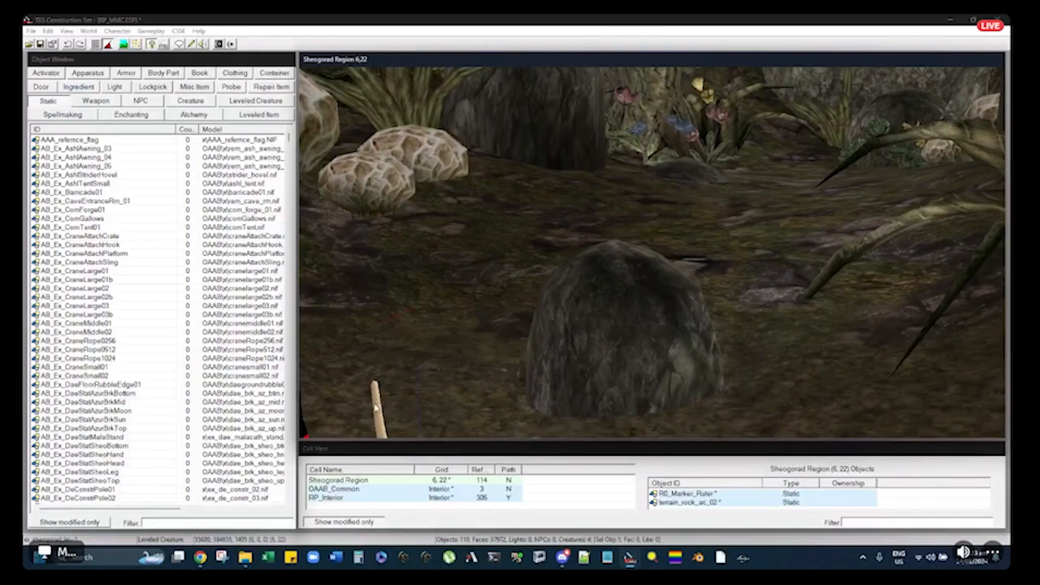
scroll(376, 408, "down", 3)
key("Delete")
Filter the static objects by "chara" and place T_Aid_Character_01 near the small rock
left_click(626, 316)
middle_click_drag(626, 316, 653, 317)
left_click(649, 319)
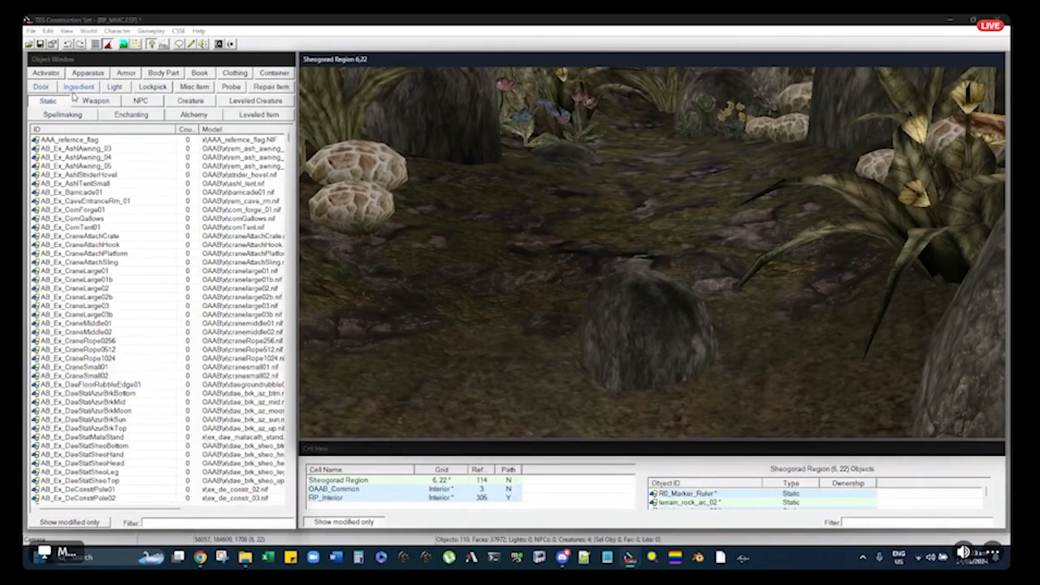
left_click(169, 512)
type("char")
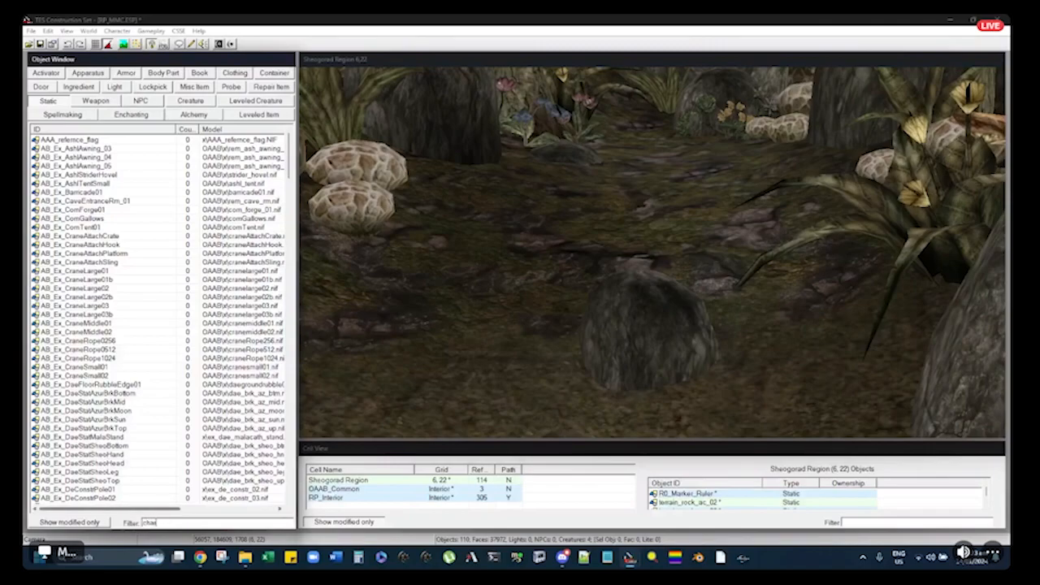
type("a")
left_click_drag(67, 150, 536, 211)
Move the green character figure away from the small rock towards the pale round mushrooms
middle_click_drag(536, 211, 648, 317, "shift")
scroll(584, 236, "up", 3)
scroll(569, 246, "up", 5)
scroll(602, 220, "down", 3)
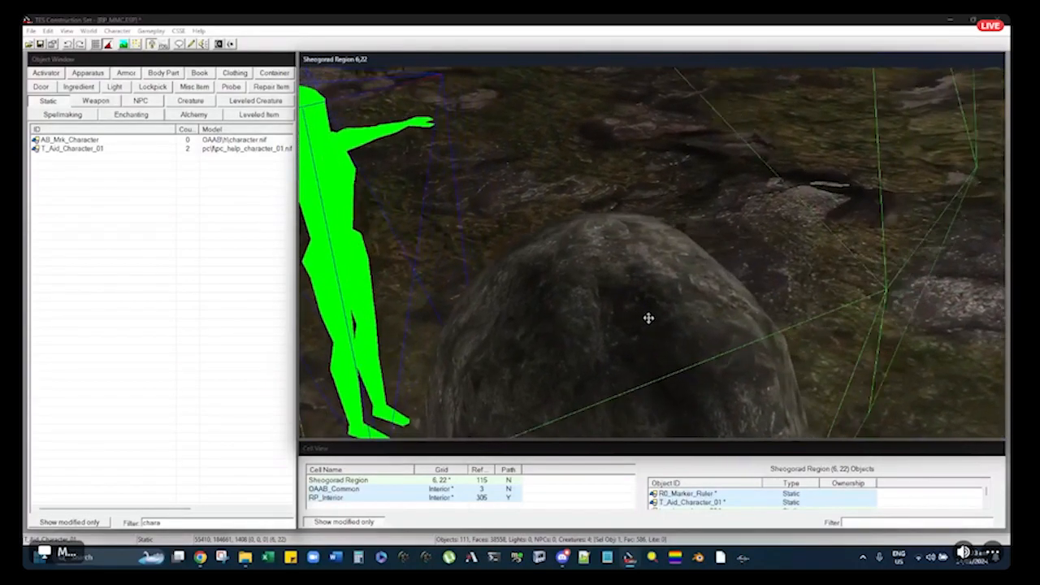
scroll(648, 317, "down", 5)
left_click_drag(520, 235, 368, 122)
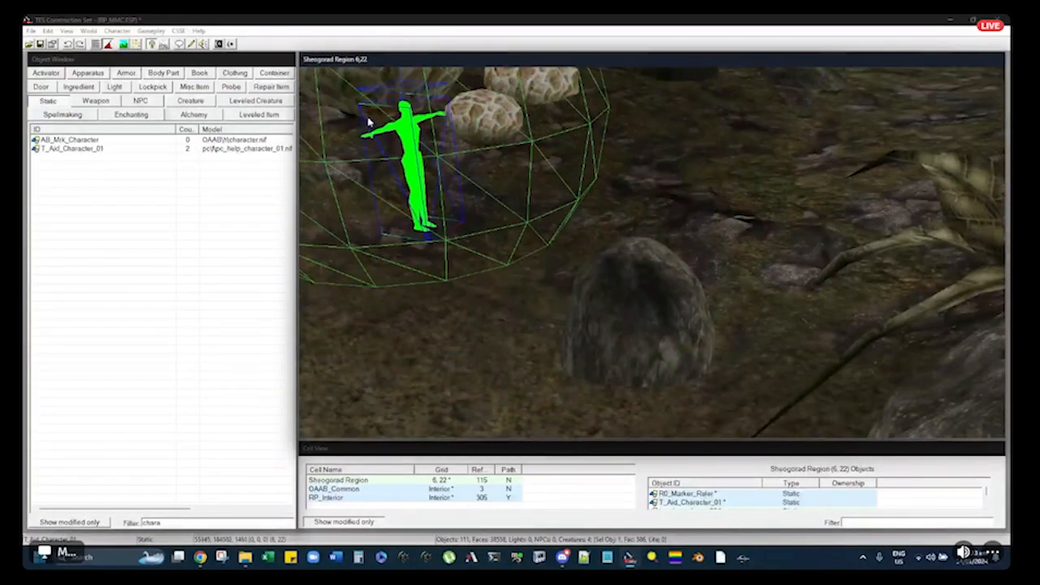
Compare the small rock's size with the green character figure, close up and from farther back
middle_click_drag(603, 309, 657, 310, "shift")
left_click_drag(658, 307, 686, 126)
middle_click_drag(652, 260, 670, 227, "shift")
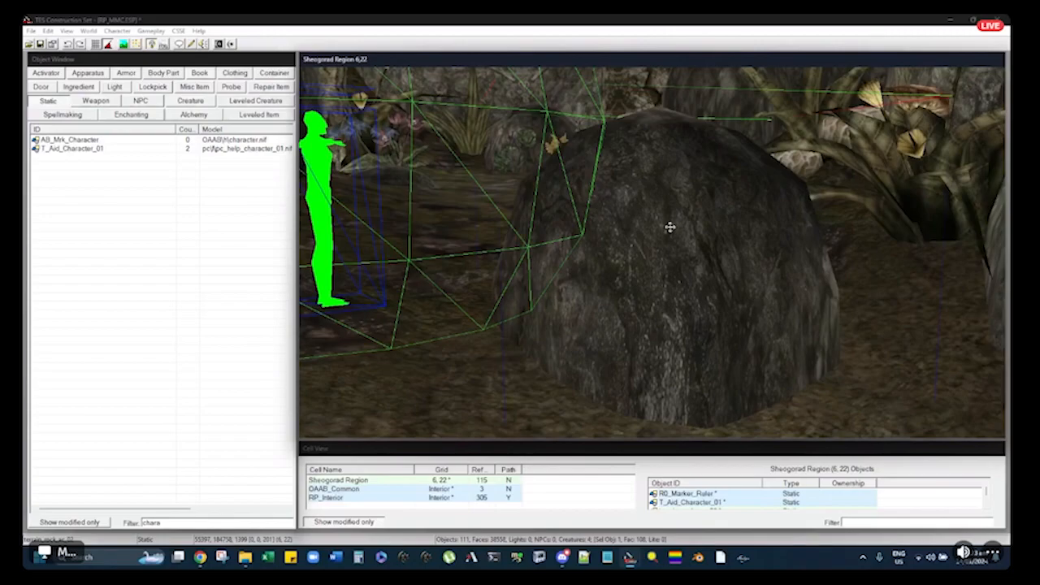
scroll(658, 224, "up", 6)
middle_click_drag(636, 222, 608, 237, "shift")
scroll(608, 238, "down", 3)
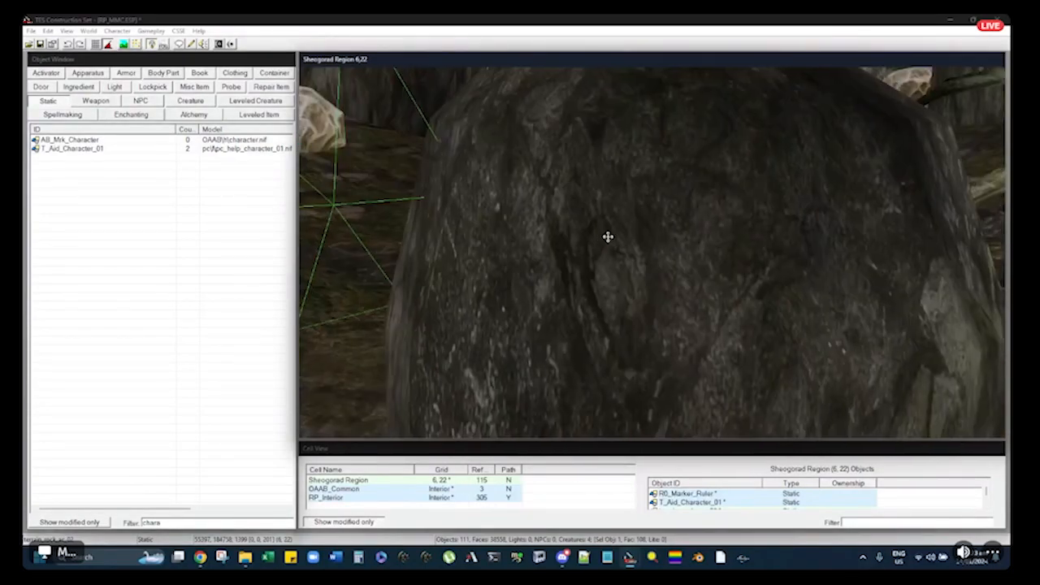
scroll(608, 235, "down", 5)
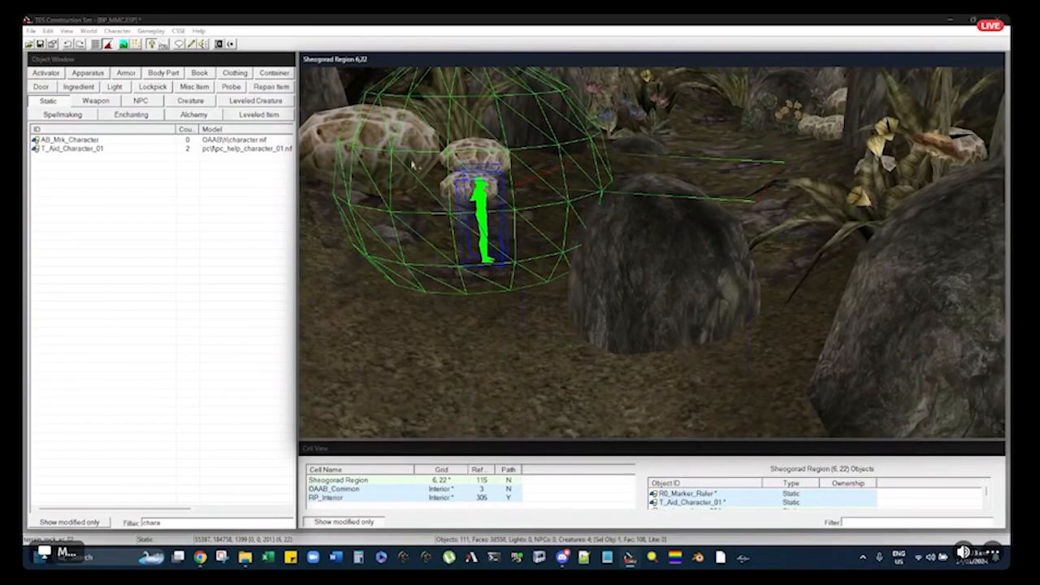
middle_click_drag(418, 167, 375, 226)
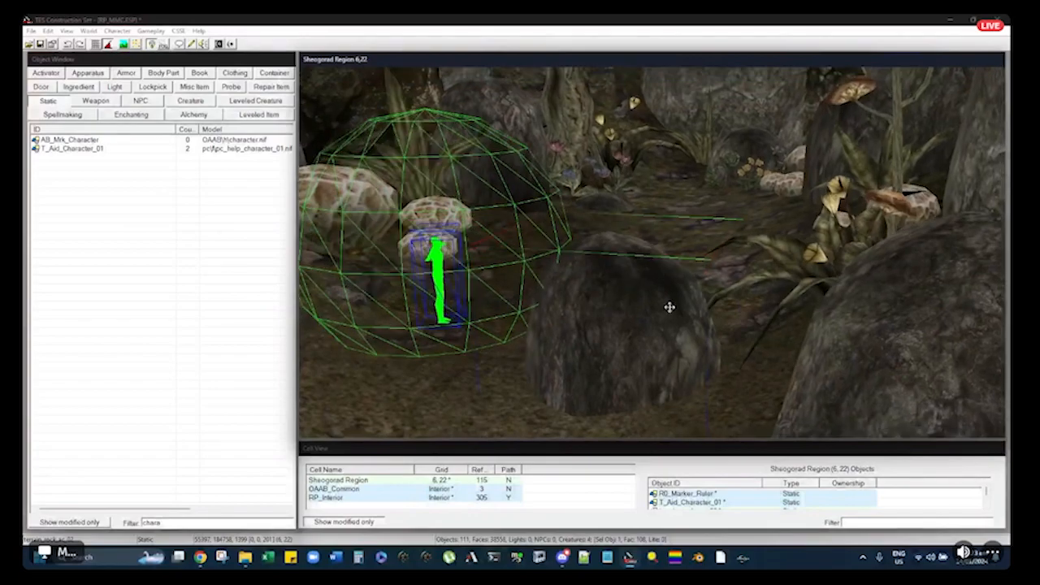
middle_click_drag(577, 274, 733, 268, "shift")
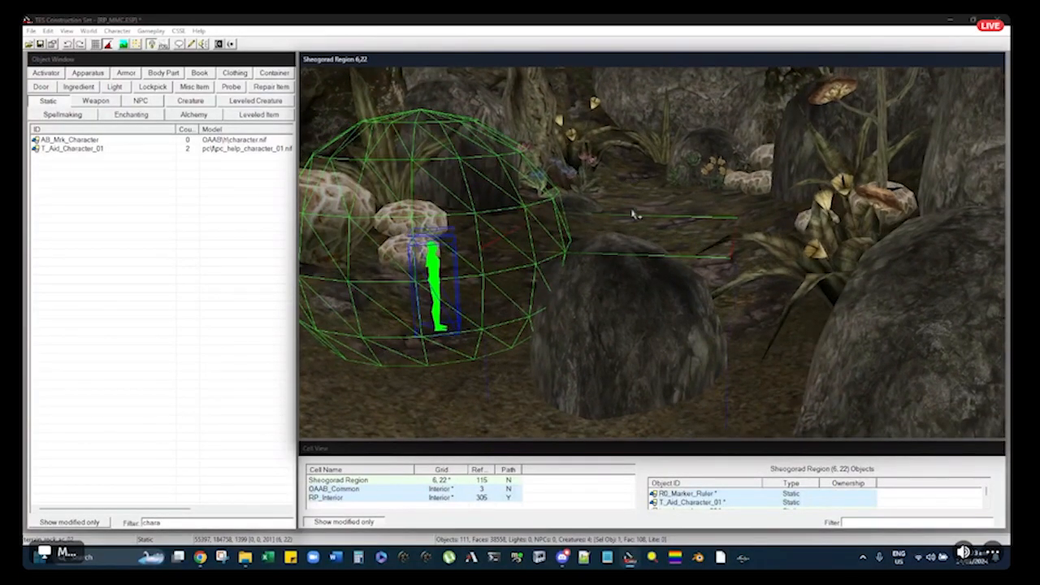
Delete the small rock beside the character figure and the other rock copies standing around the clearing
mouse_move(629, 202)
middle_mouse_down("shift")
mouse_move(646, 211)
mouse_move(647, 199)
mouse_move(538, 213)
mouse_move(626, 241)
mouse_move(518, 249)
mouse_move(511, 262)
mouse_move(570, 301)
mouse_move(604, 252)
mouse_move(561, 248)
mouse_move(615, 239)
mouse_move(567, 190)
mouse_move(597, 278)
mouse_move(650, 300)
middle_mouse_up("shift")
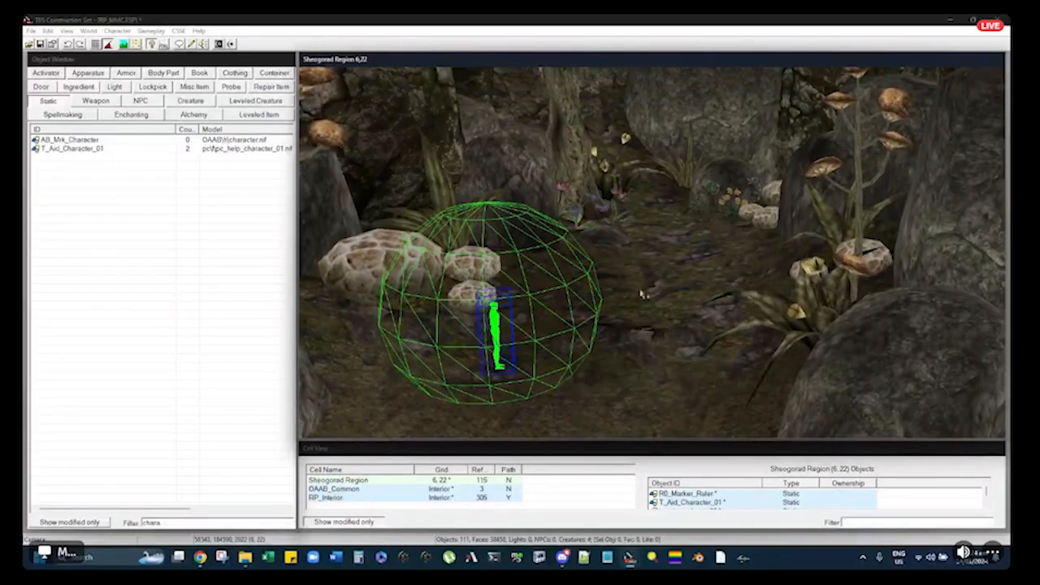
mouse_move(877, 379)
middle_mouse_down("shift")
mouse_move(688, 188)
mouse_move(768, 320)
mouse_move(653, 229)
mouse_move(647, 251)
middle_mouse_up("shift")
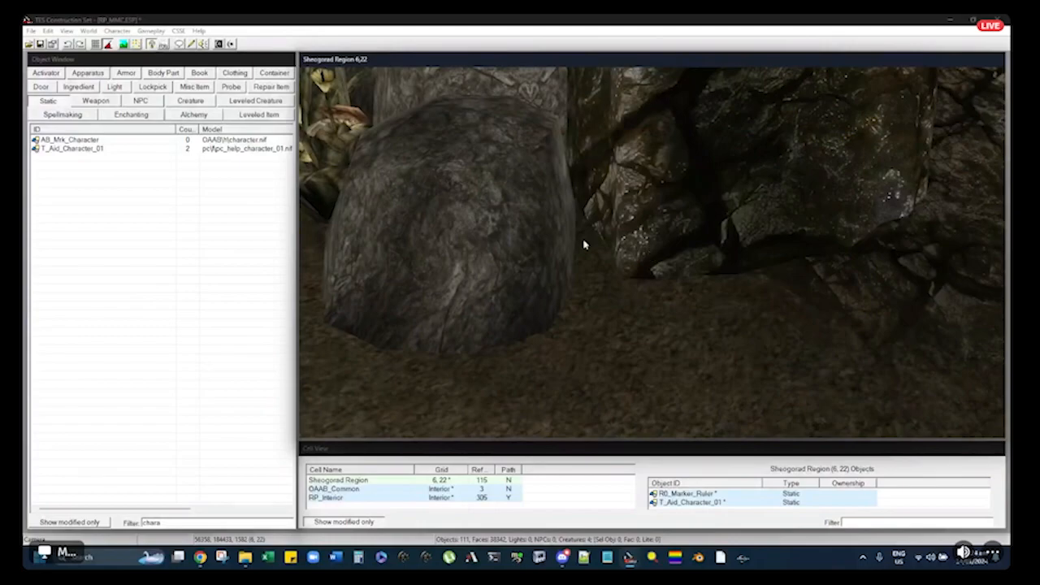
middle_click_drag(372, 202, 718, 237, "shift")
scroll(639, 241, "up", 3)
left_click(752, 232)
scroll(661, 255, "up", 4)
double_click(719, 242)
key("Escape")
key("Delete")
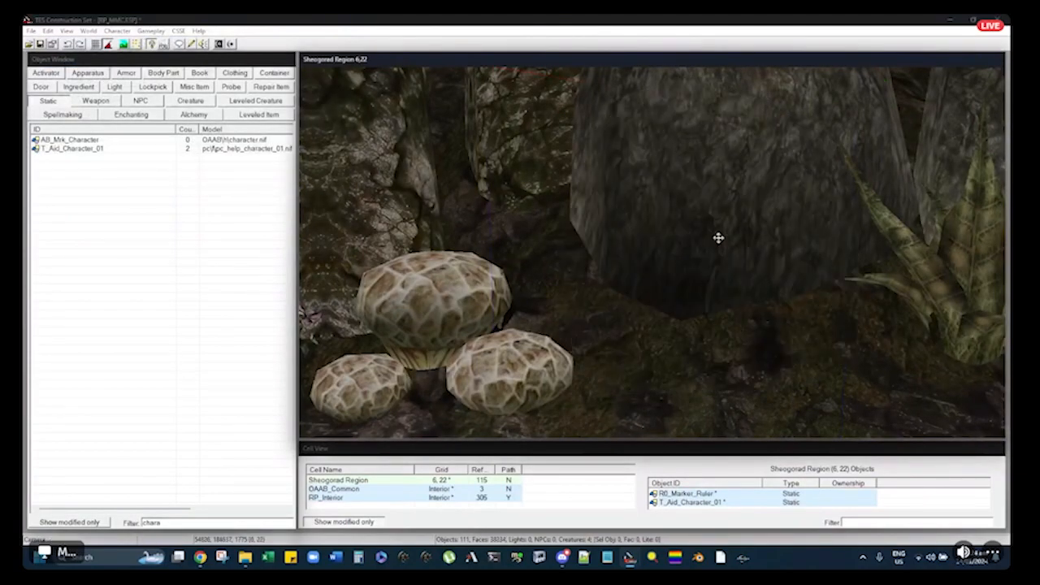
Delete the upright rock standing between the spiky green plant and the flowering tree base
middle_click_drag(717, 243, 657, 317, "shift")
left_click(752, 228)
left_click(555, 281)
middle_click_drag(556, 281, 606, 266, "shift")
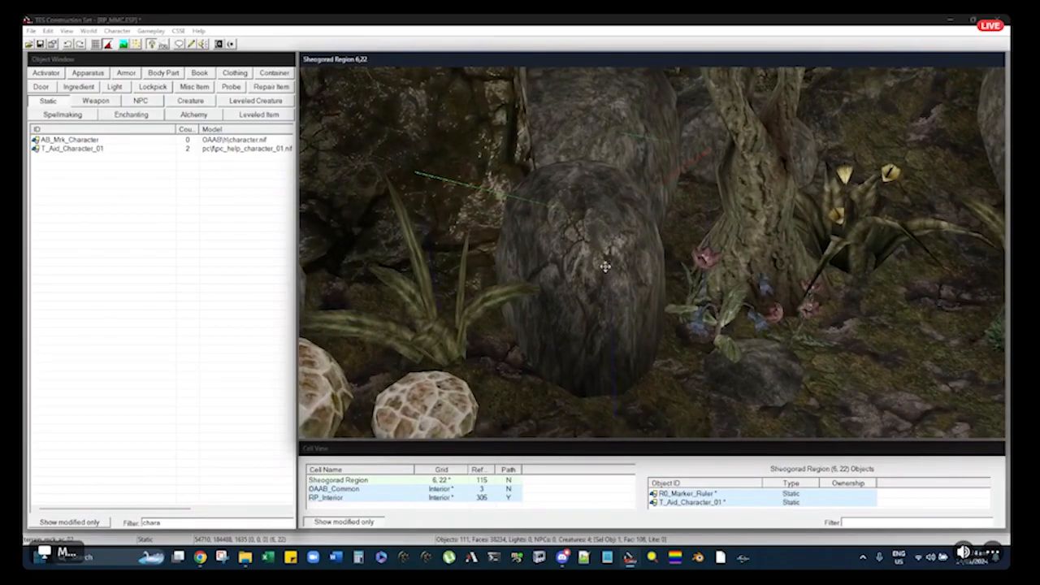
key("Delete")
Check the reference settings of the terrain_rock_ac_02 rock covering the green lichens, then delete that rock
left_click(608, 270)
middle_click_drag(608, 270, 993, 243, "shift")
left_click(856, 241)
middle_click_drag(859, 237, 744, 230, "shift")
scroll(756, 220, "up", 4)
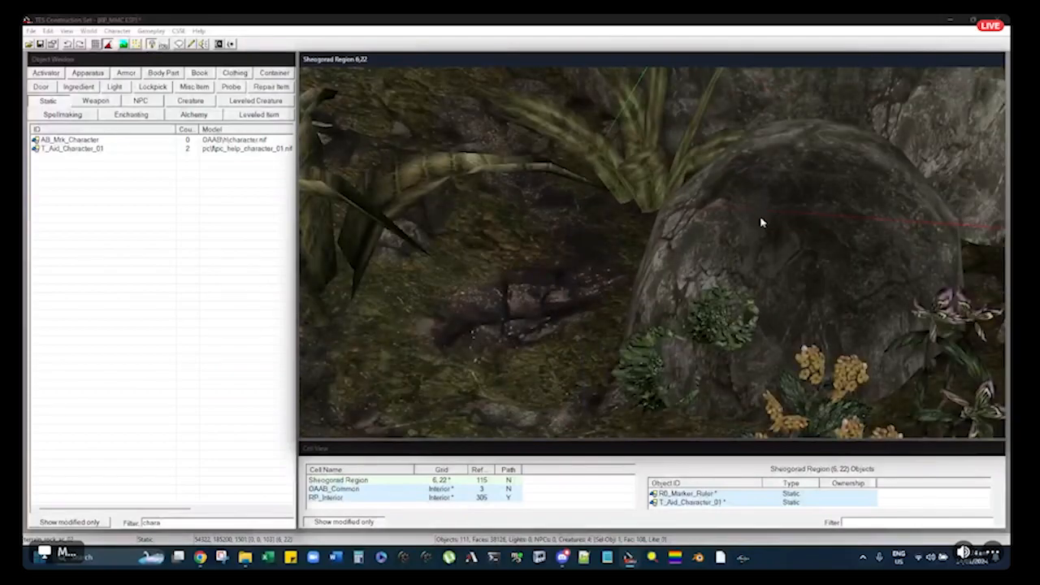
double_click(761, 222)
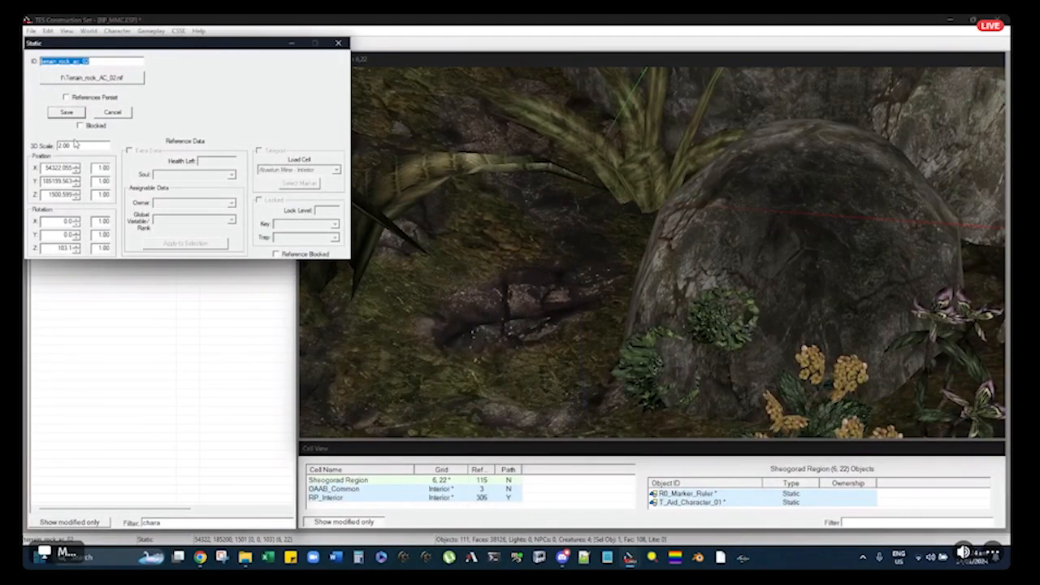
key("Escape")
key("Delete")
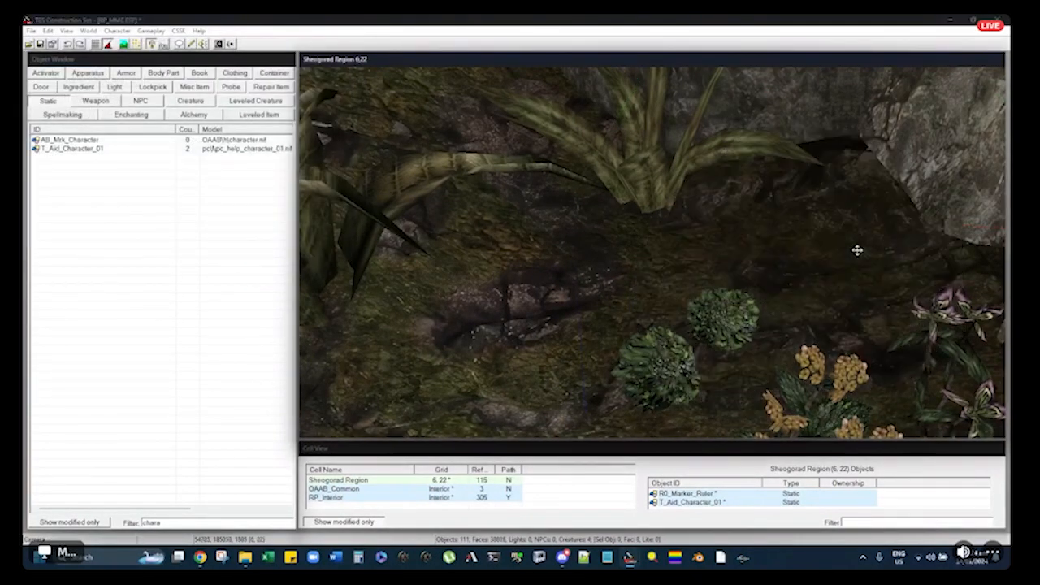
Select the low, half-buried rock at the tree's base and filter the static objects by "rock_ac"
scroll(857, 250, "down", 5)
middle_click_drag(567, 367, 551, 281)
scroll(678, 241, "up", 5)
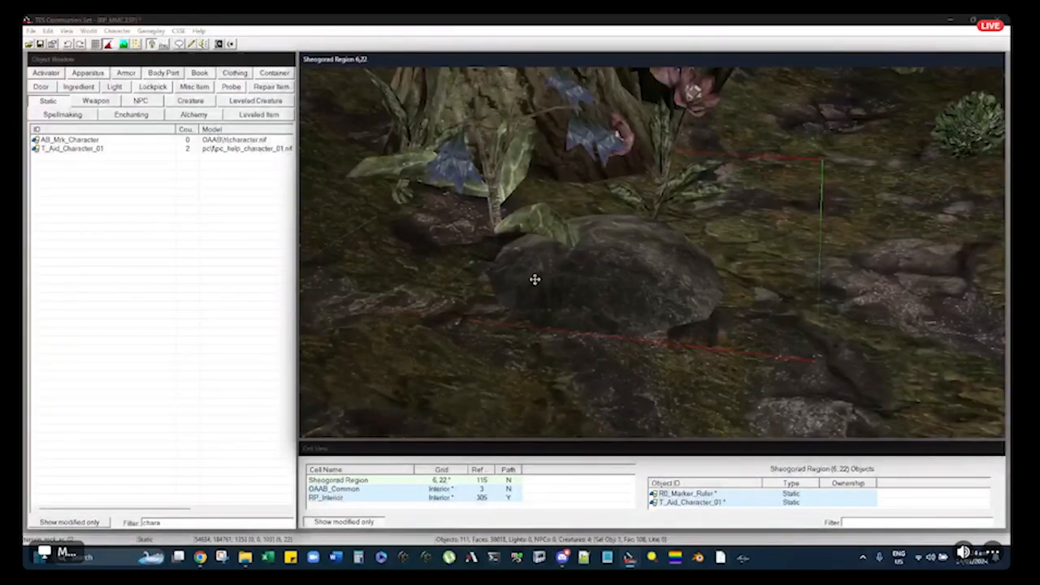
middle_click_drag(650, 320, 640, 252)
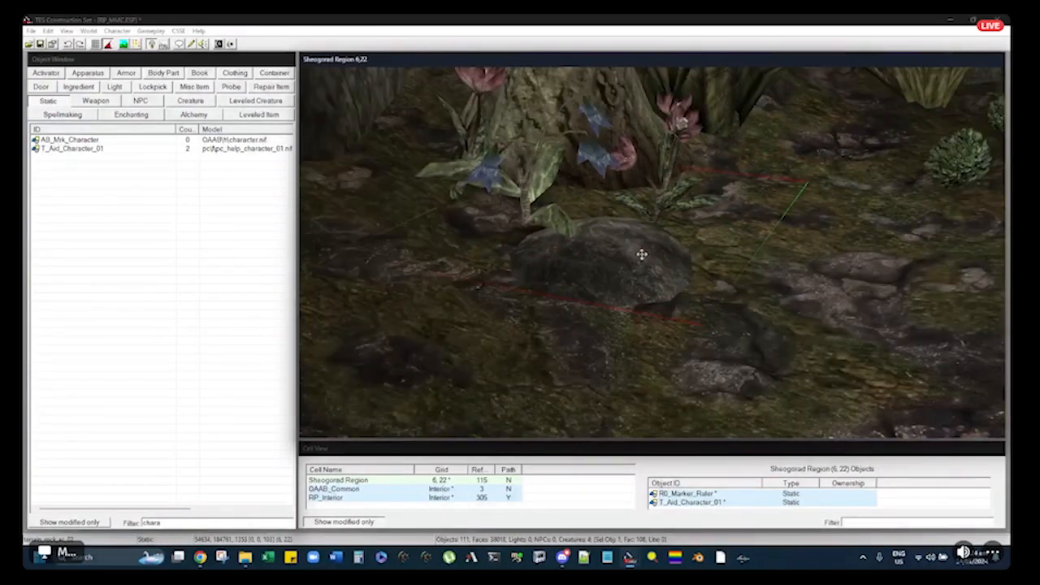
left_click(174, 523)
double_click(174, 524)
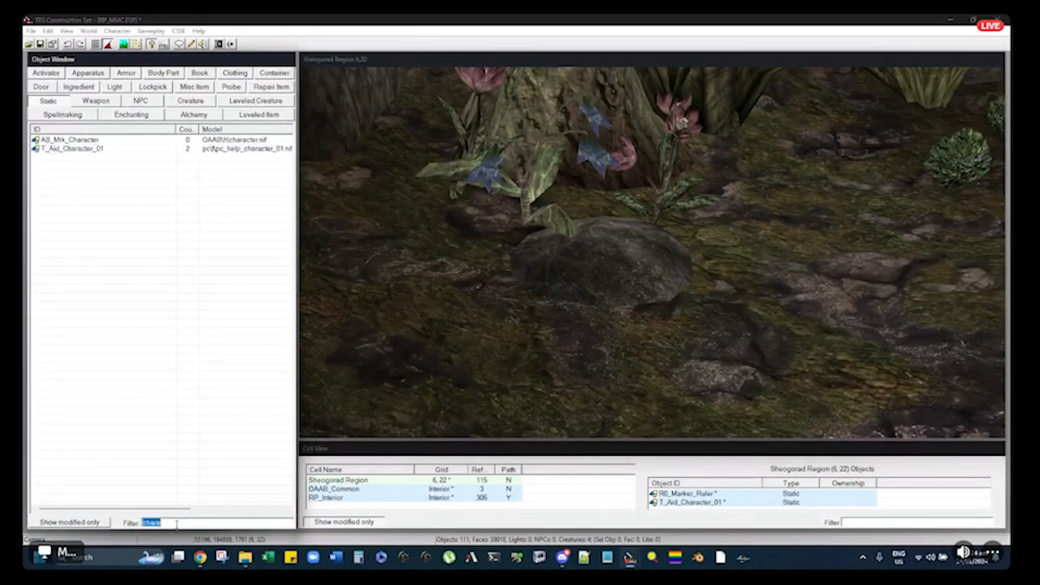
type("ck_ac")
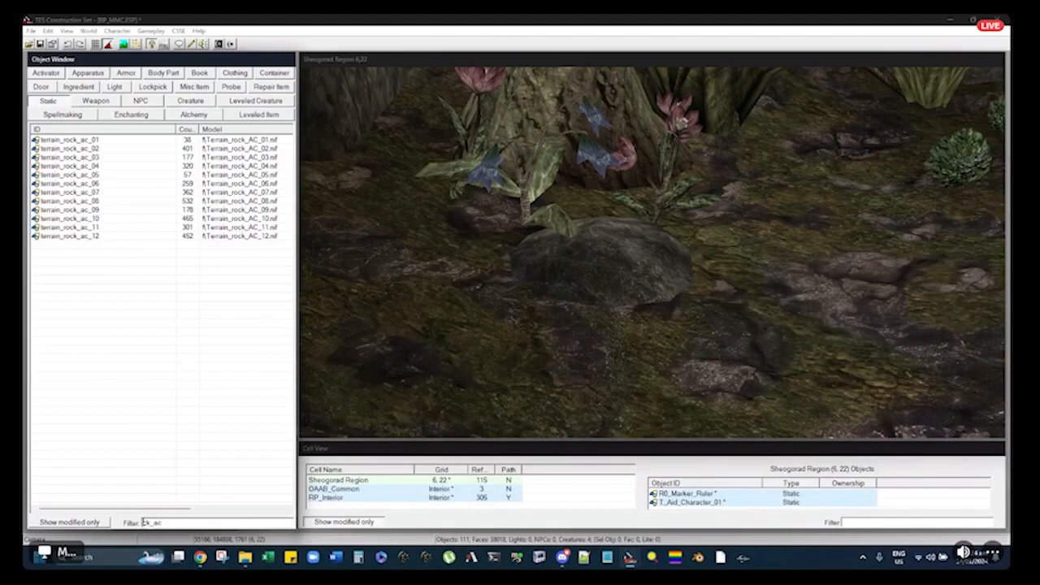
key("Home")
type("ro")
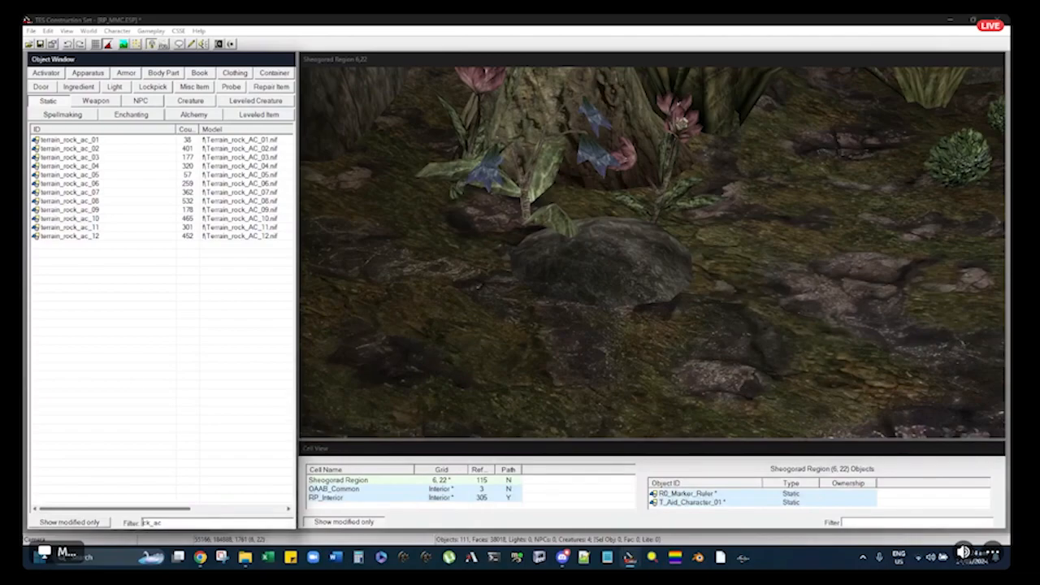
type("ro")
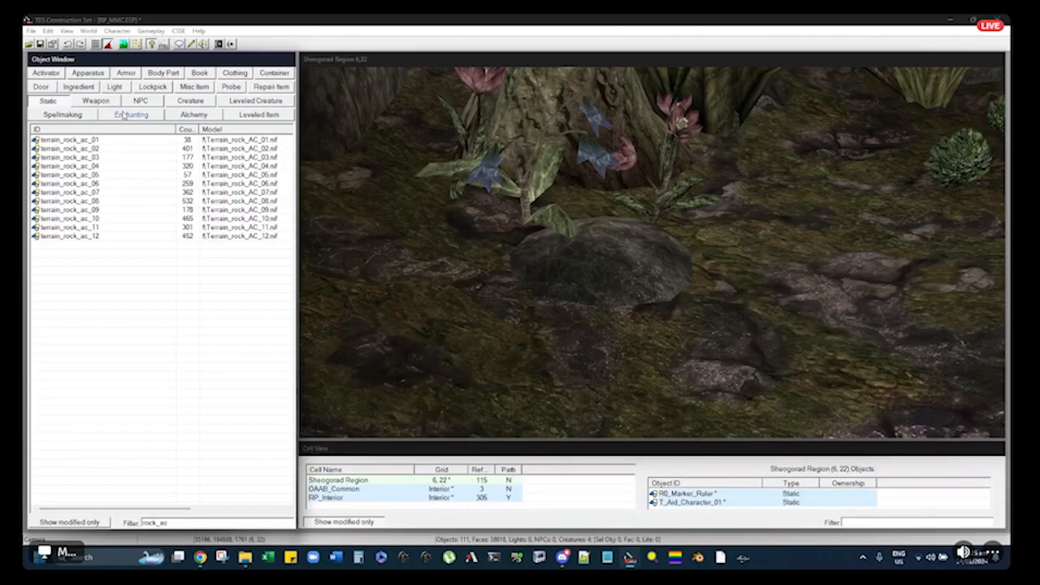
Place terrain_rock_ac_05 on the ground beside the half-buried rock at the tree's base and check its reference settings
left_click(82, 175)
left_click_drag(816, 190, 800, 306)
middle_click_drag(800, 306, 733, 263)
left_click_drag(733, 262, 762, 263)
middle_click_drag(762, 263, 740, 256)
middle_click_drag(550, 256, 719, 246)
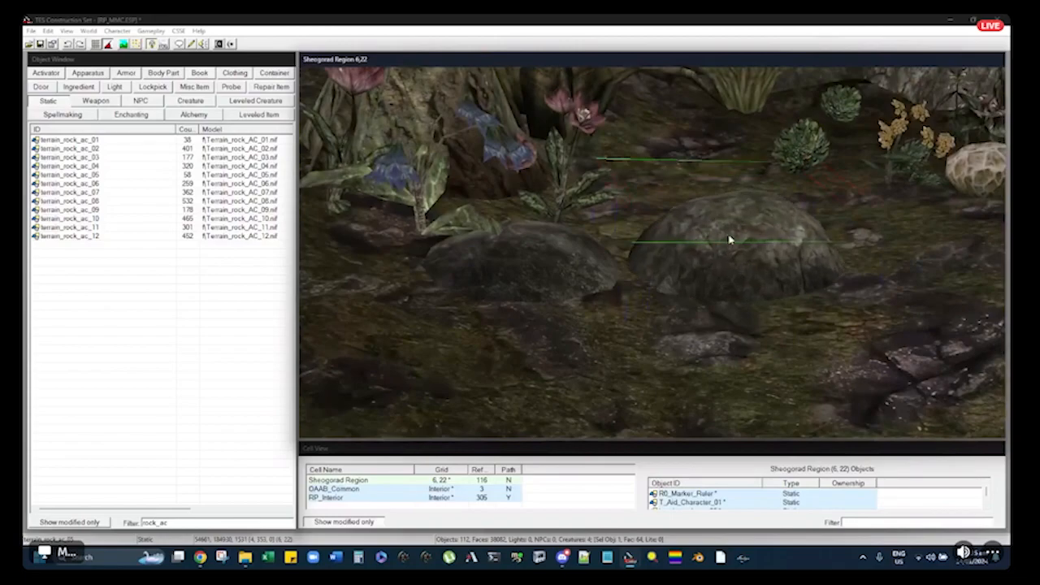
double_click(733, 237)
key("Escape")
middle_click_drag(736, 251, 691, 273)
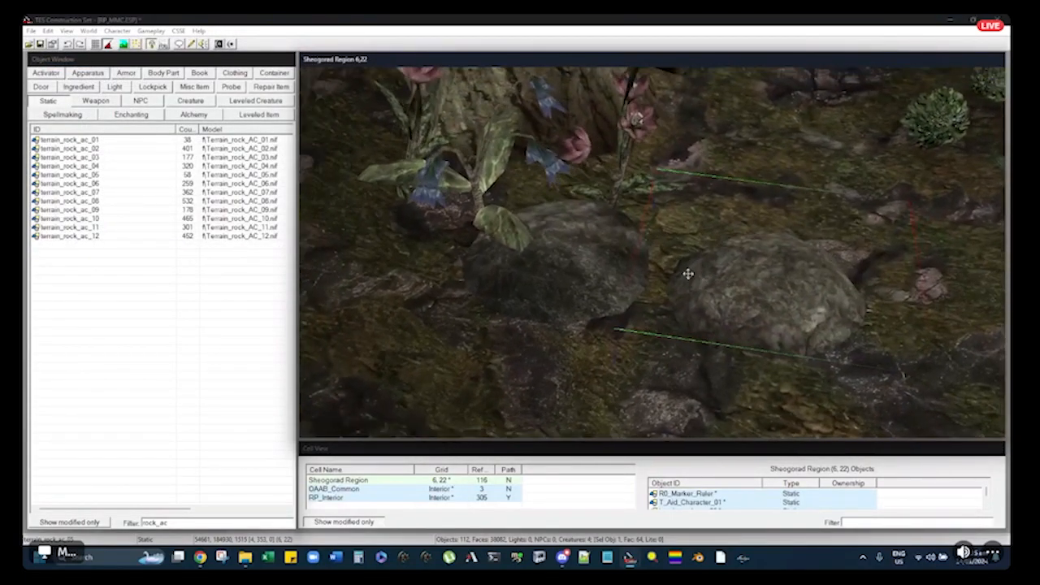
Raise the half-buried rock at the tree's base out of the ground to a height of about 1786
mouse_move(617, 270)
middle_mouse_down()
mouse_move(596, 249)
mouse_move(617, 258)
middle_mouse_up()
scroll(615, 241, "down", 3)
left_click_drag(616, 247, 624, 138)
left_click_drag(605, 252, 617, 153)
middle_click_drag(618, 154, 620, 269)
left_click_drag(620, 269, 610, 165)
mouse_move(610, 165)
middle_mouse_down("shift")
mouse_move(388, 200)
mouse_move(501, 203)
middle_mouse_up("shift")
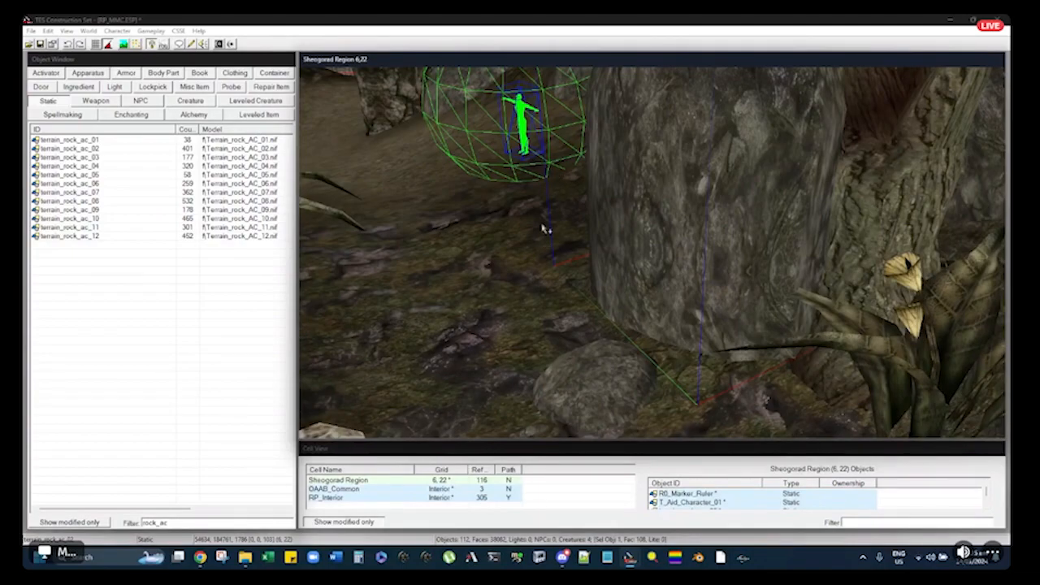
Delete the raised rock and the terrain_rock_ac_05 copy from the flowering tree's base
middle_click_drag(520, 218, 744, 217, "shift")
key("Delete")
left_click(701, 347)
middle_click_drag(701, 347, 647, 305, "shift")
key("Delete")
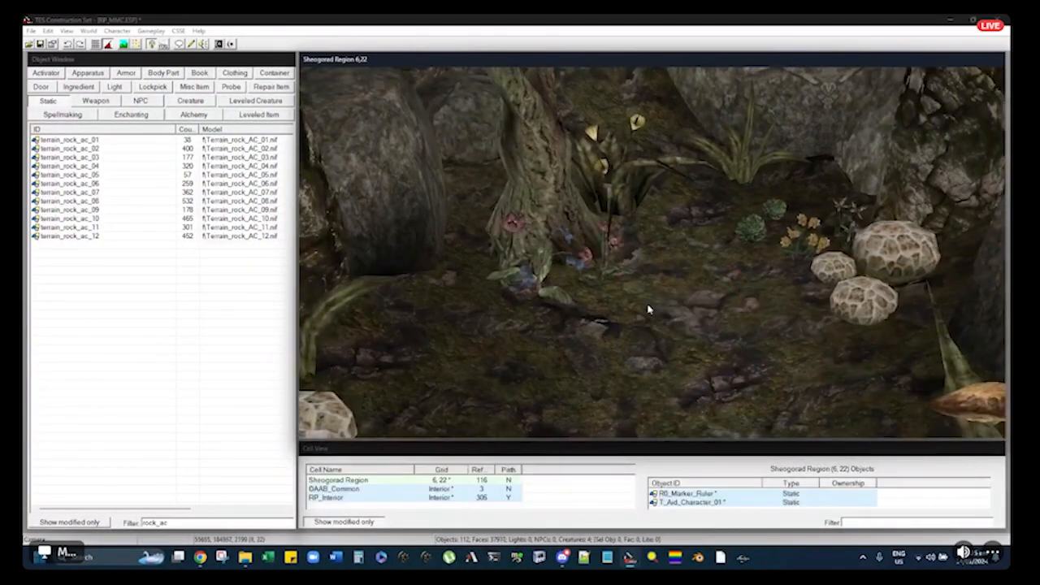
Reposition the kreshweed plant growing near the pale mushrooms, in front of the flowering tree
middle_click_drag(685, 209, 607, 271, "shift")
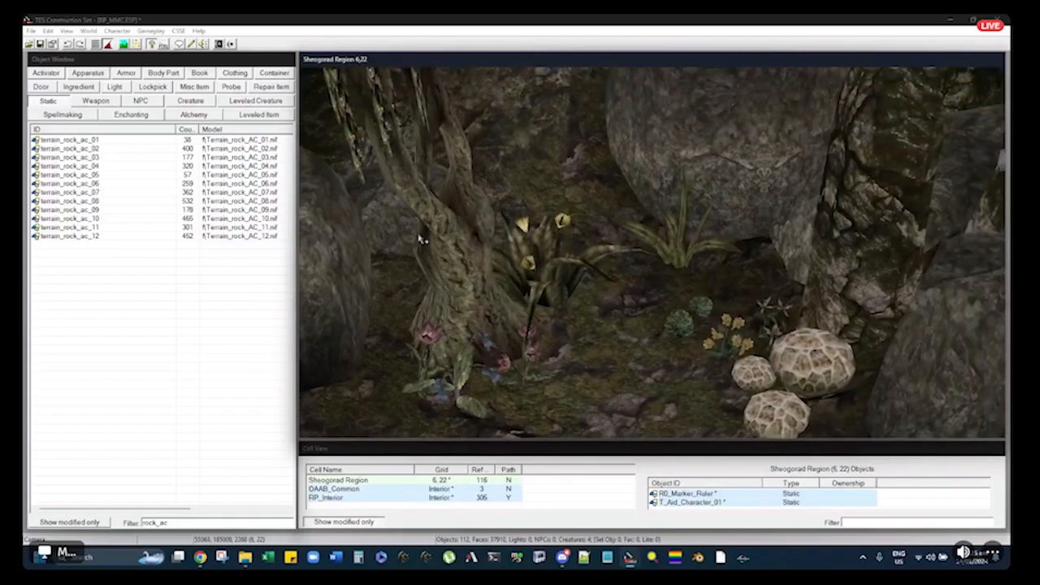
left_click(404, 237)
scroll(487, 233, "down", 5)
mouse_move(471, 235)
middle_mouse_down("shift")
mouse_move(527, 227)
mouse_move(556, 212)
mouse_move(569, 188)
mouse_move(627, 217)
middle_mouse_up("shift")
mouse_move(659, 271)
middle_mouse_down()
mouse_move(630, 194)
mouse_move(591, 232)
mouse_move(614, 281)
middle_mouse_up()
left_click(615, 289)
left_click(700, 348)
middle_click_drag(700, 348, 786, 281)
left_click_drag(524, 353, 438, 399)
left_click(487, 214)
mouse_move(487, 214)
middle_mouse_down()
mouse_move(534, 271)
mouse_move(436, 251)
mouse_move(642, 267)
mouse_move(672, 252)
mouse_move(657, 216)
mouse_move(634, 225)
mouse_move(681, 294)
mouse_move(668, 294)
mouse_move(669, 253)
mouse_move(704, 222)
mouse_move(863, 216)
mouse_move(633, 315)
mouse_move(700, 207)
middle_mouse_up()
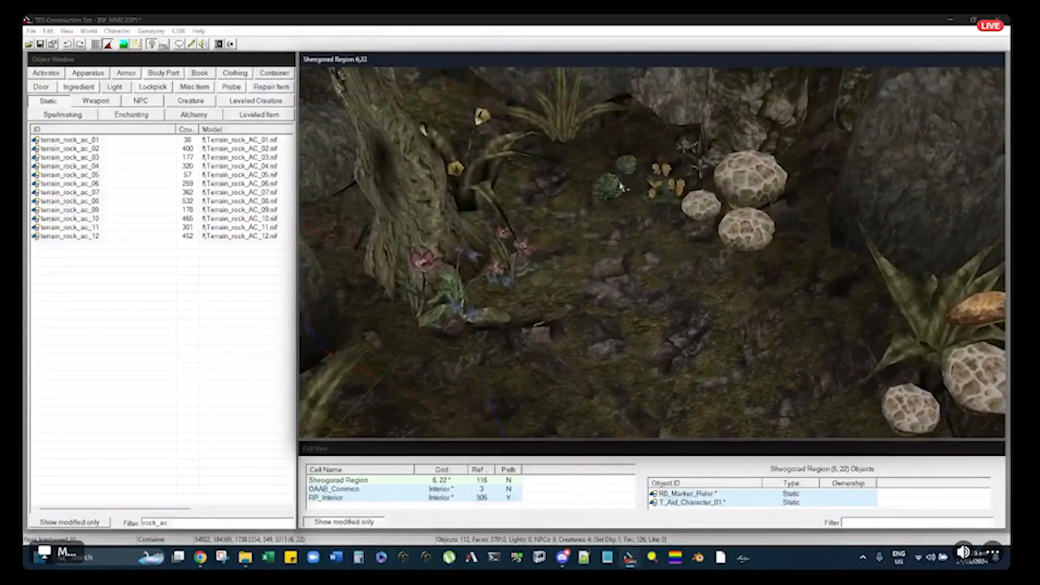
Inspect the green lichen beside the yellow flowers and raise the large yellow-flowered plant behind the tree to about 1706
middle_click_drag(639, 238, 623, 228, "shift")
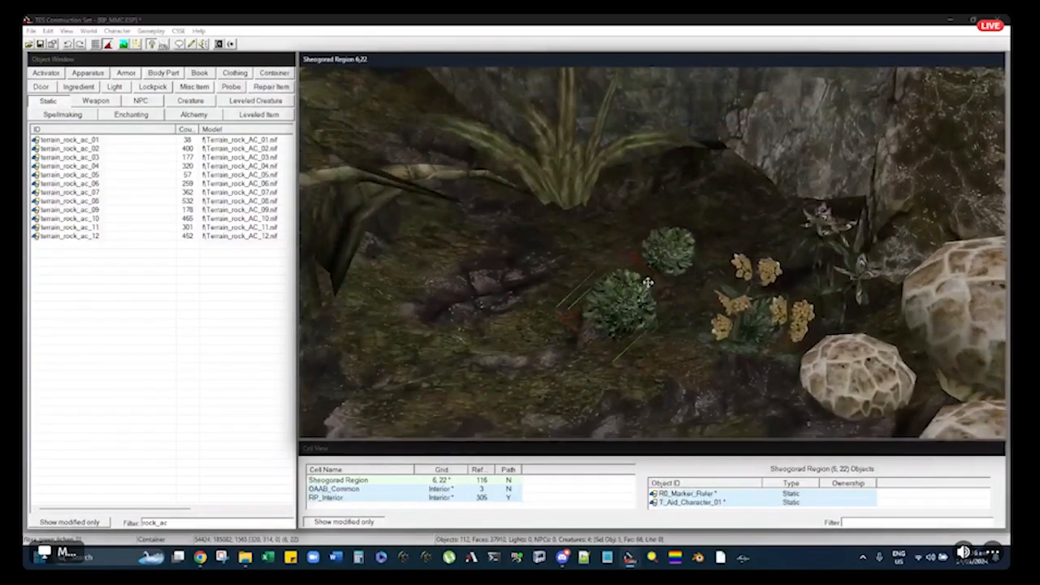
scroll(647, 281, "up", 5)
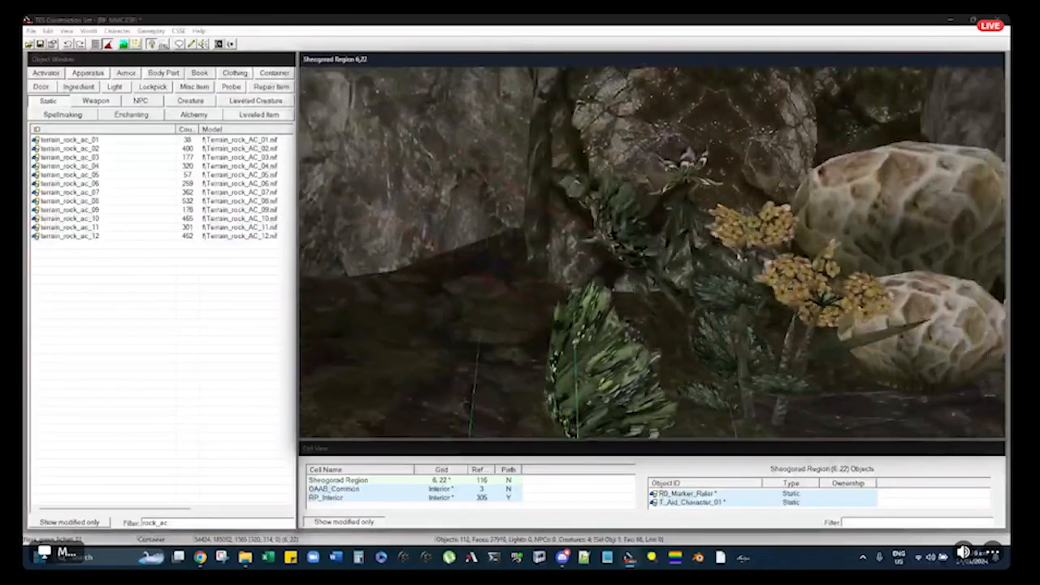
middle_click_drag(655, 355, 757, 265, "shift")
middle_click_drag(567, 281, 504, 271, "shift")
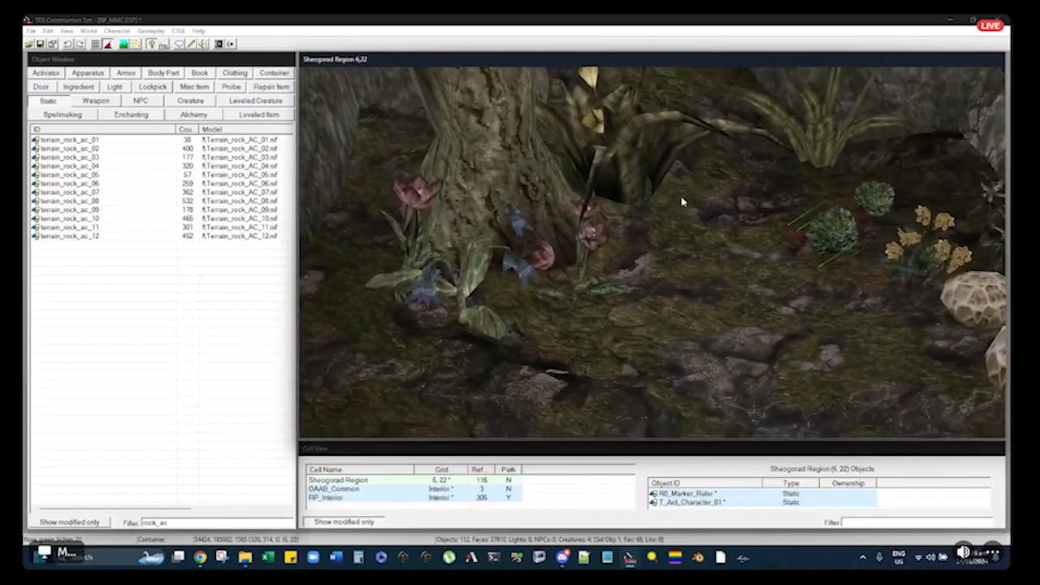
middle_click_drag(683, 202, 586, 263, "shift")
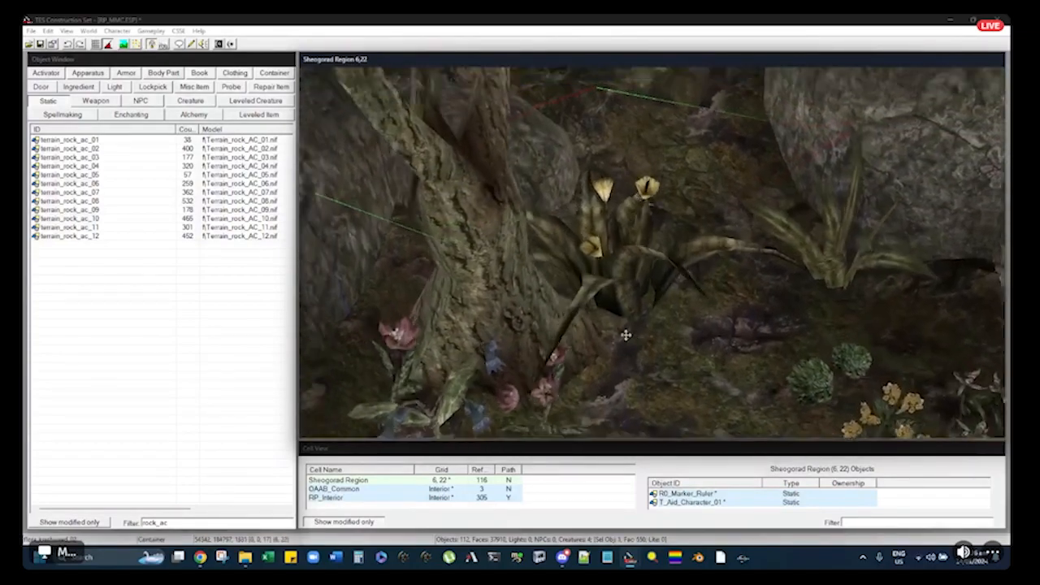
middle_click_drag(580, 230, 678, 338, "shift")
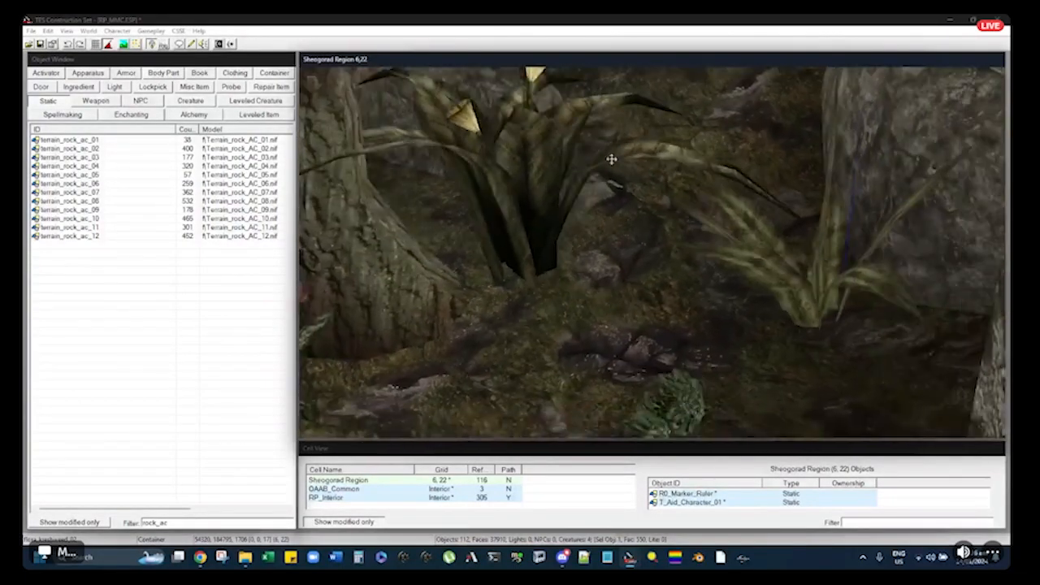
Lower the kreshweed plant beside the large grey rock to a height of about 1681 and check its reference settings
middle_click_drag(611, 159, 828, 243, "shift")
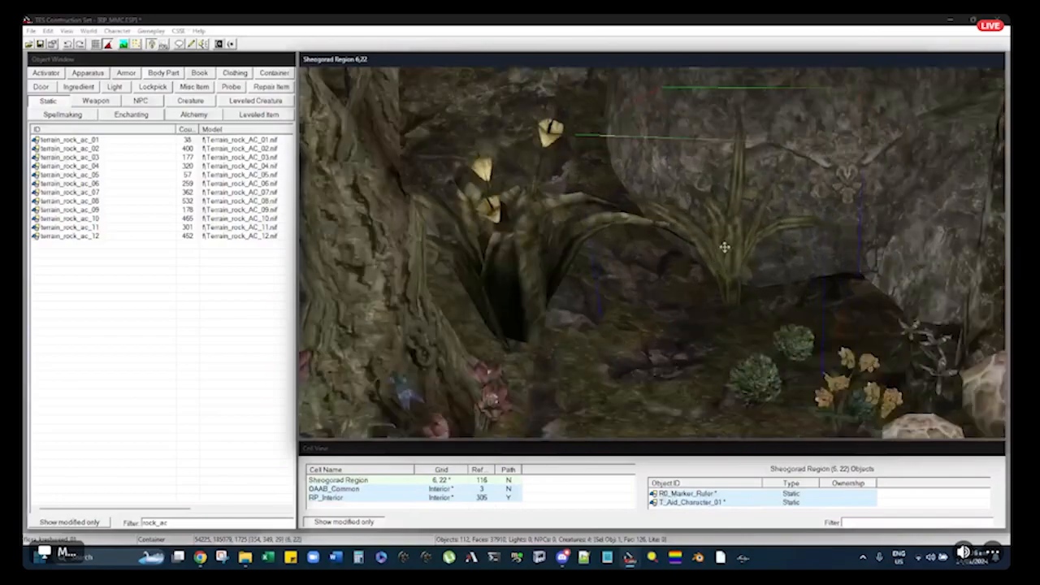
middle_click_drag(722, 249, 657, 236)
scroll(660, 237, "up", 4)
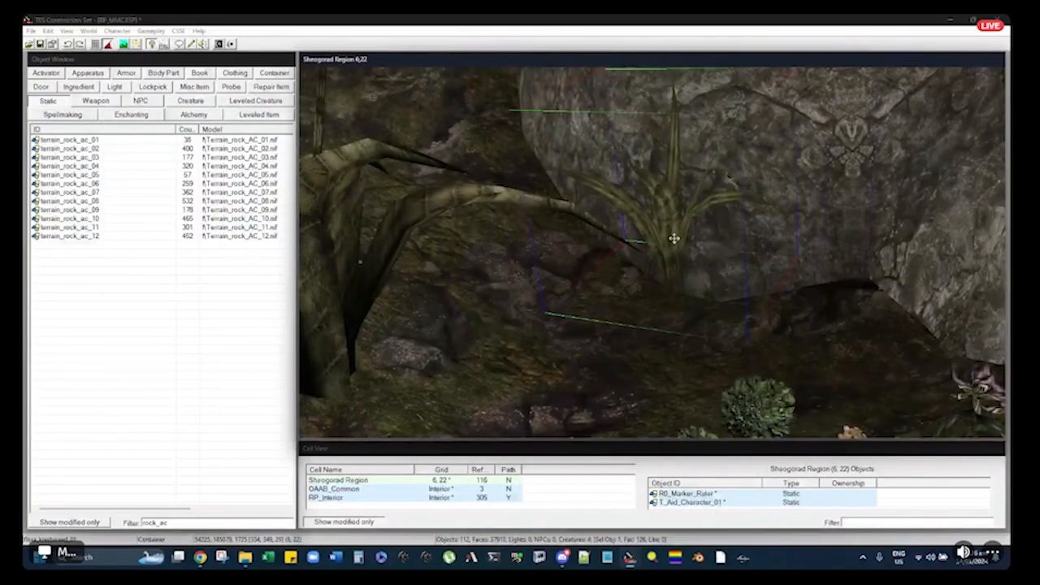
left_click(674, 238)
scroll(662, 237, "up", 3)
mouse_move(655, 245)
left_mouse_down()
mouse_move(652, 258)
mouse_move(658, 251)
left_mouse_up()
mouse_move(658, 251)
middle_mouse_down()
mouse_move(650, 257)
mouse_move(666, 249)
mouse_move(662, 259)
mouse_move(631, 225)
mouse_move(599, 221)
mouse_move(659, 248)
middle_mouse_up()
scroll(631, 226, "up", 3)
left_click_drag(702, 289, 710, 334)
scroll(710, 334, "down", 3)
double_click(692, 296)
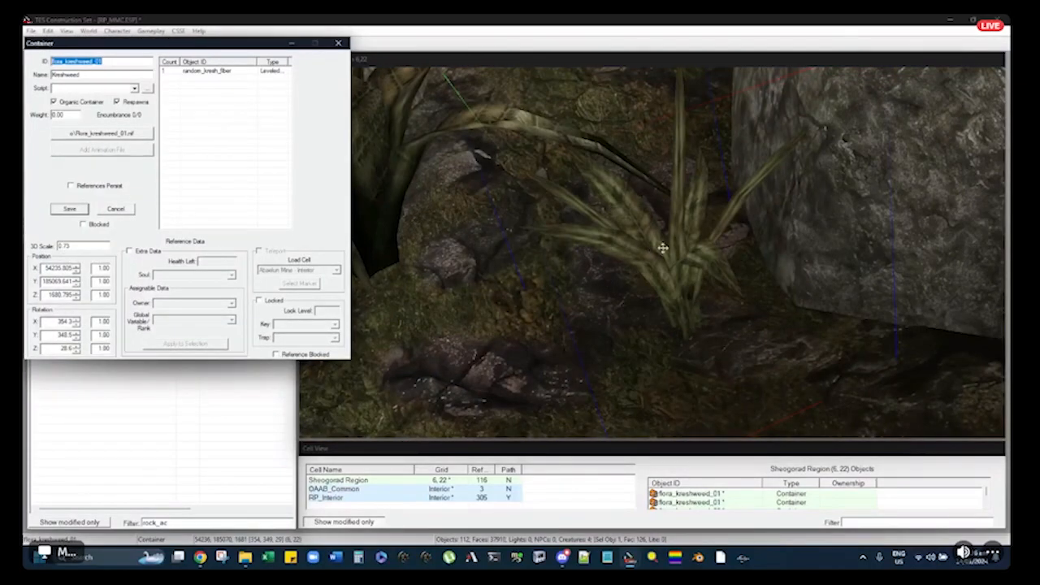
key("Escape")
middle_click_drag(666, 255, 511, 233)
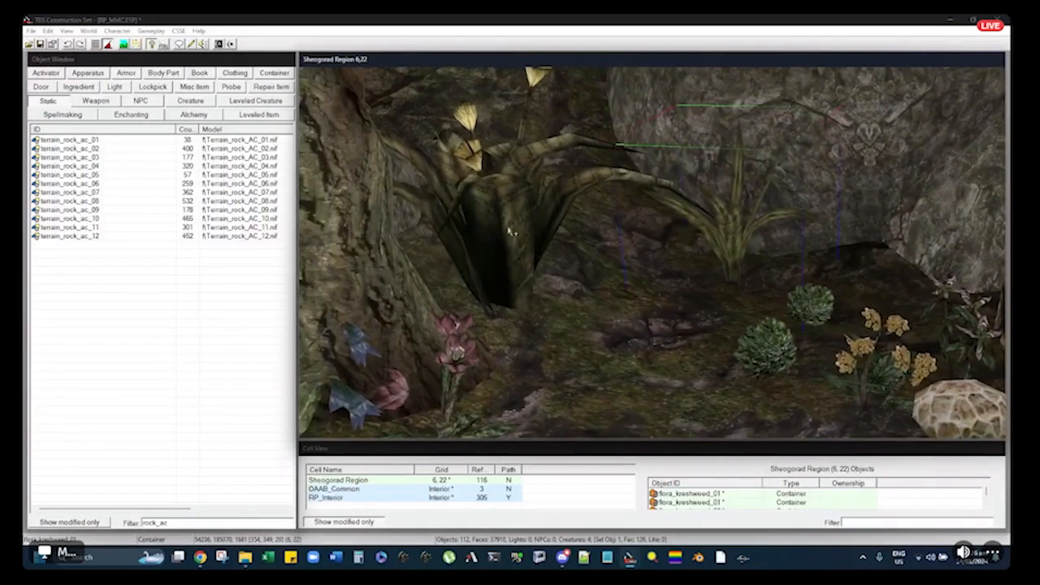
Raise the large yellow-flowered plant behind the tree slightly further above the ground
middle_click_drag(673, 249, 595, 227)
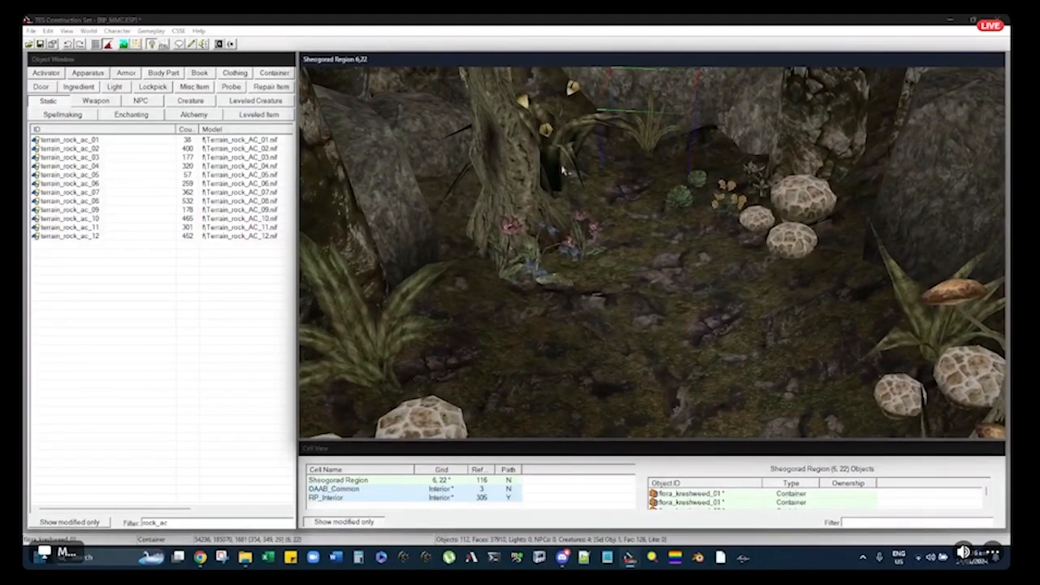
middle_click_drag(550, 169, 742, 204)
left_click_drag(737, 200, 737, 183)
middle_click_drag(737, 184, 736, 179)
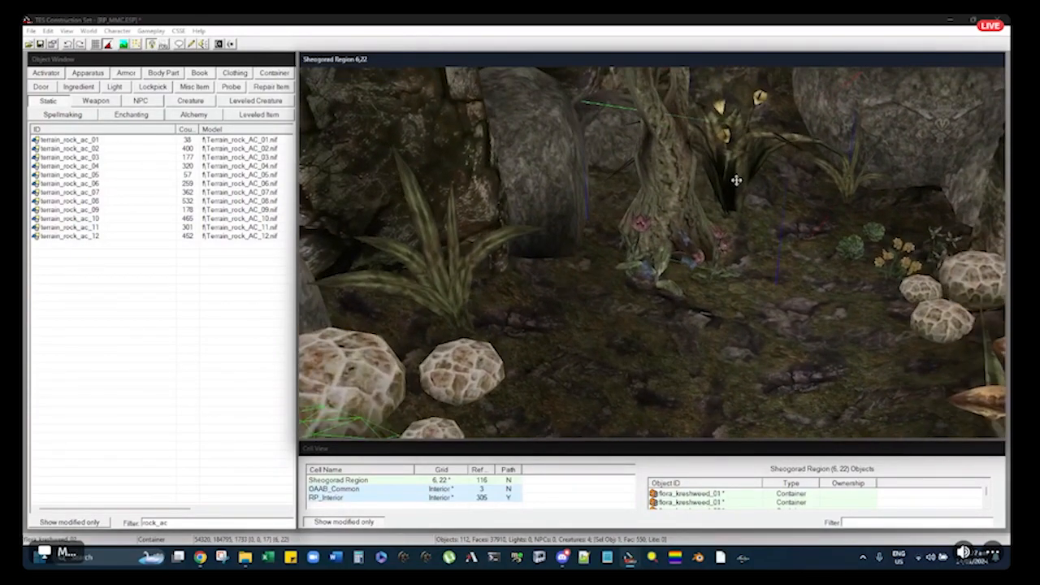
Delete the character figure used as a scale reference in front of the pale mushrooms
scroll(741, 163, "down", 5)
left_click(630, 222)
mouse_move(630, 223)
middle_mouse_down()
mouse_move(606, 298)
mouse_move(624, 245)
mouse_move(616, 233)
middle_mouse_up()
left_click(513, 326)
left_click(512, 340)
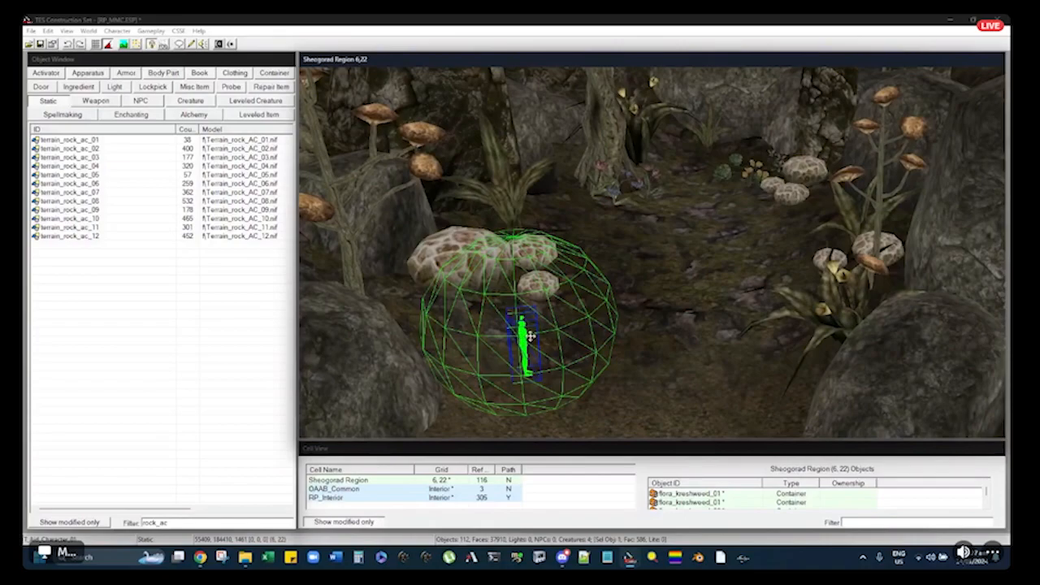
key("Delete")
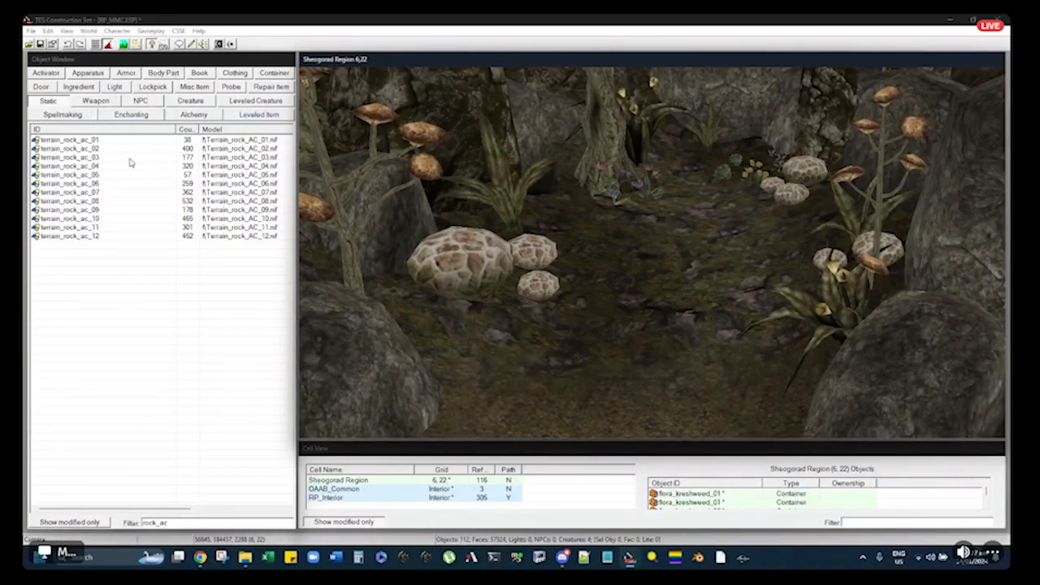
Filter the static objects by ex_comm
double_click(195, 524)
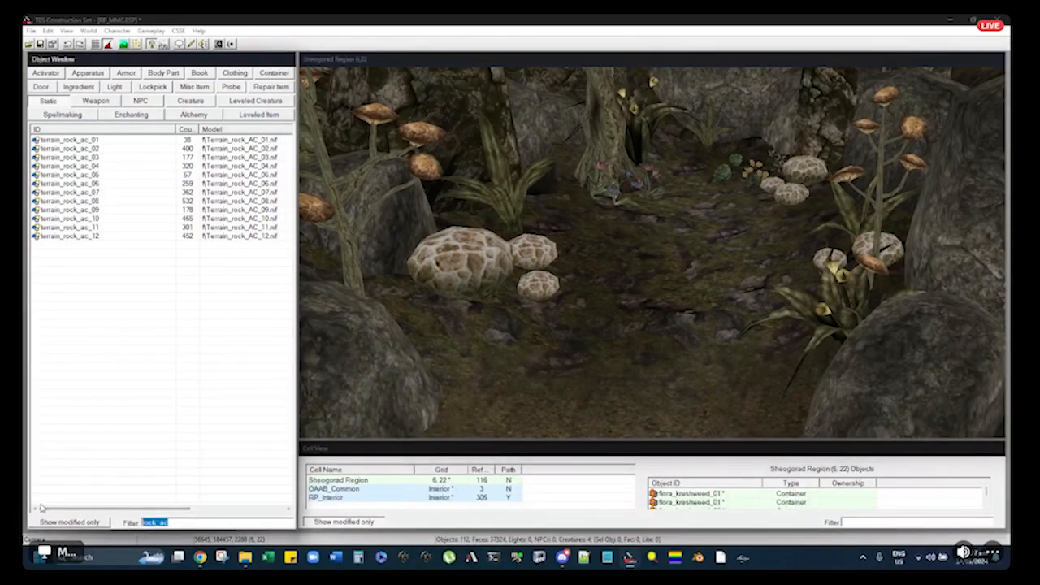
type("exc")
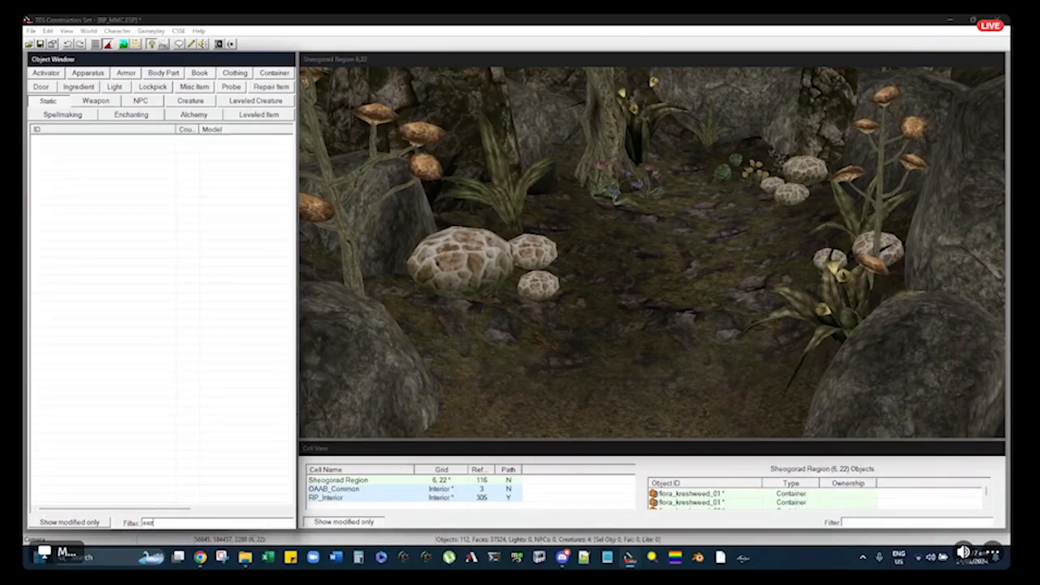
key("BackSpace")
type("_comm")
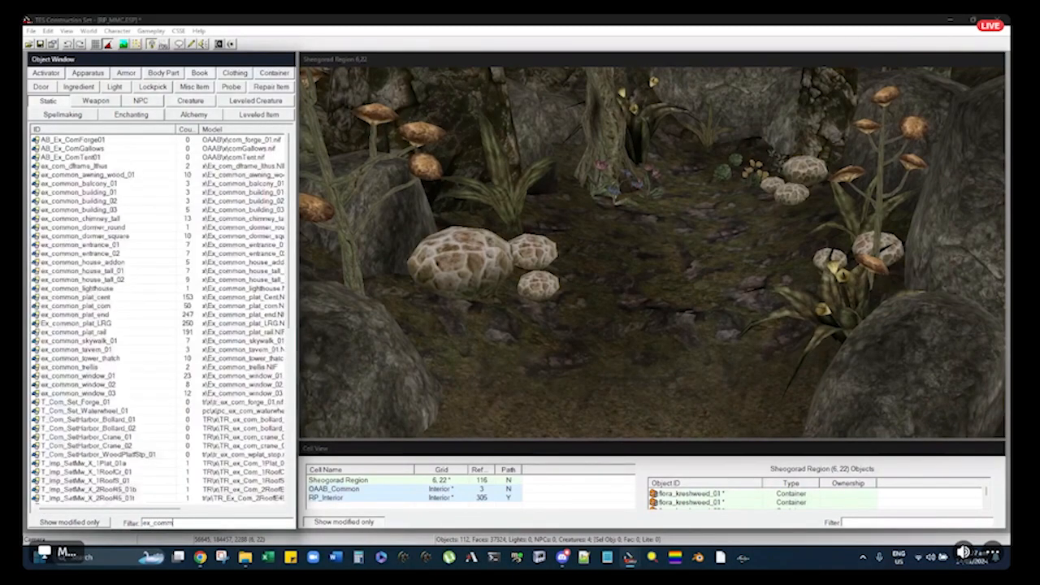
Place ex_common_building_02 in the clearing between the mushroom plants and rotate it to 285 degrees about Z
left_click(73, 166)
left_click_drag(689, 191, 736, 186)
middle_click_drag(737, 186, 760, 169)
right_click_drag(760, 169, 752, 165)
middle_click_drag(752, 164, 655, 225)
right_click(653, 223)
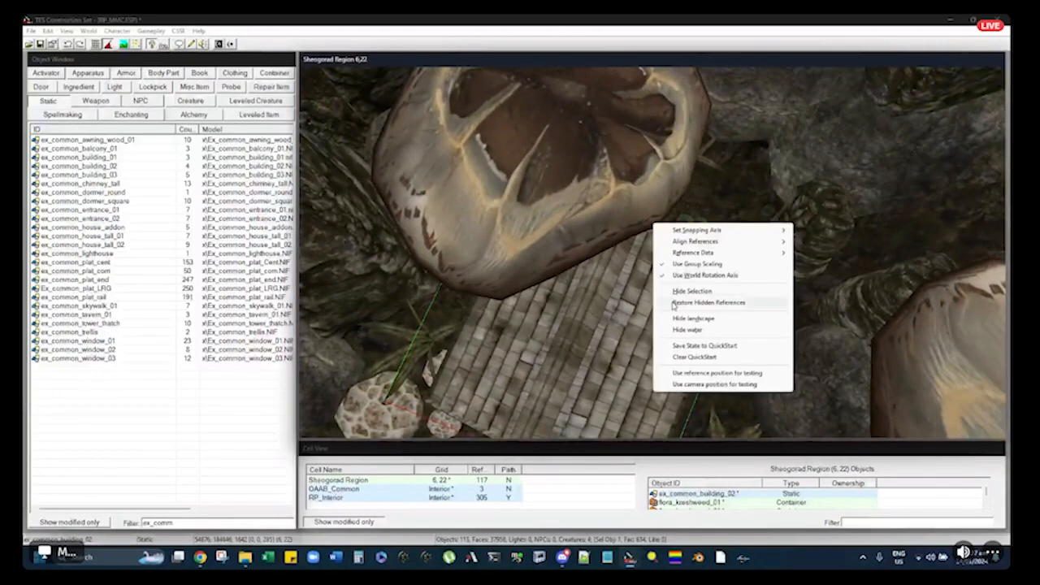
Check the building against its surroundings and lower it into the ground to a height of about 1490
middle_click_drag(653, 301, 578, 291)
scroll(538, 287, "down", 5)
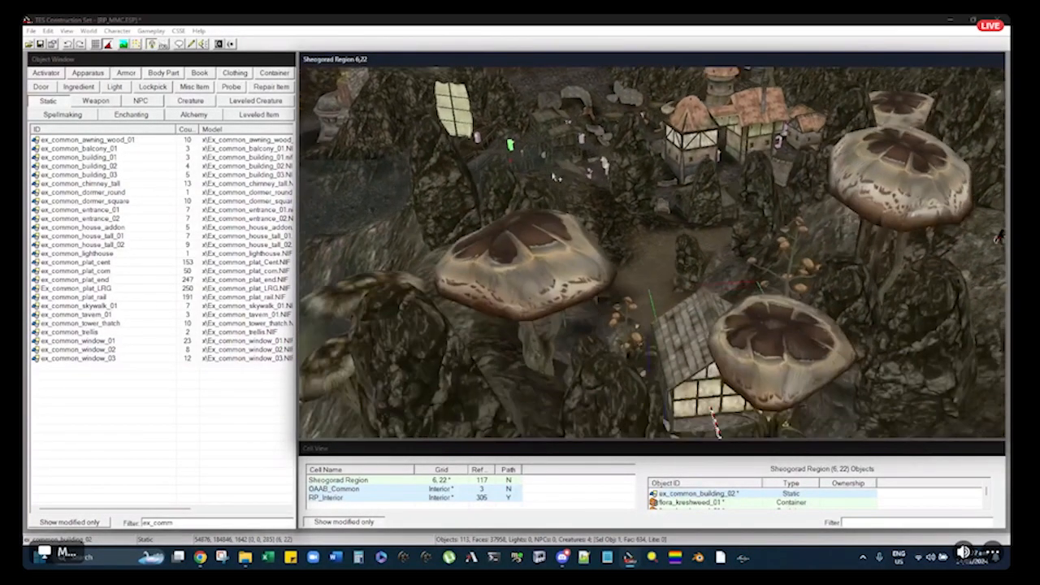
middle_click_drag(554, 176, 531, 179)
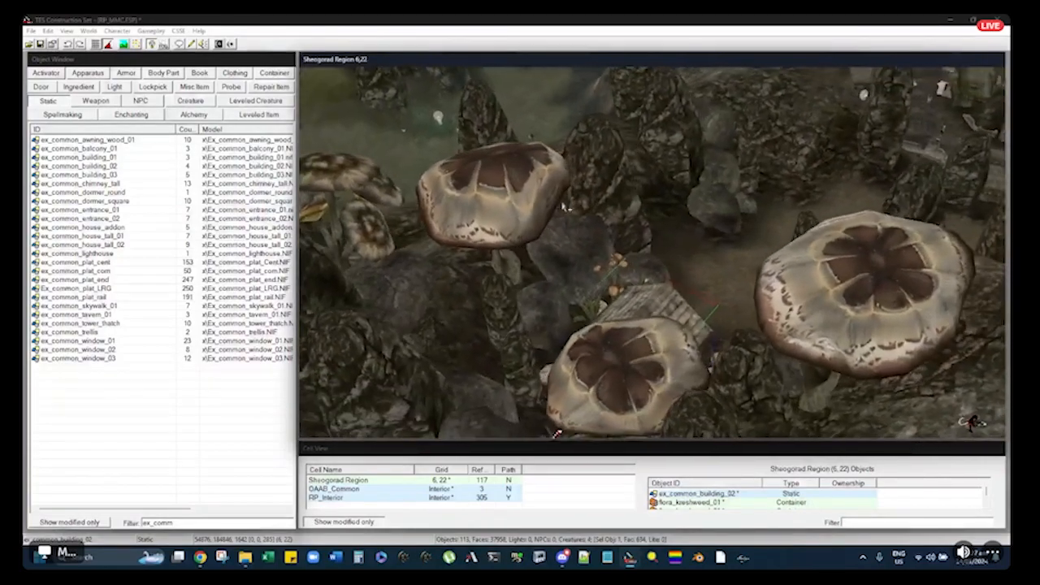
middle_click_drag(535, 220, 618, 216)
scroll(563, 243, "up", 3)
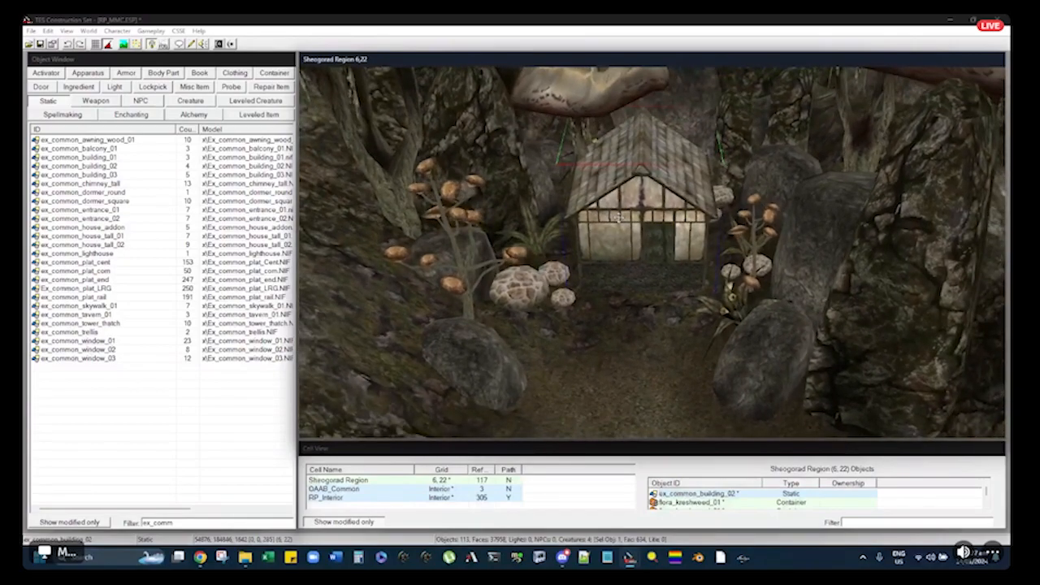
scroll(618, 217, "up", 5)
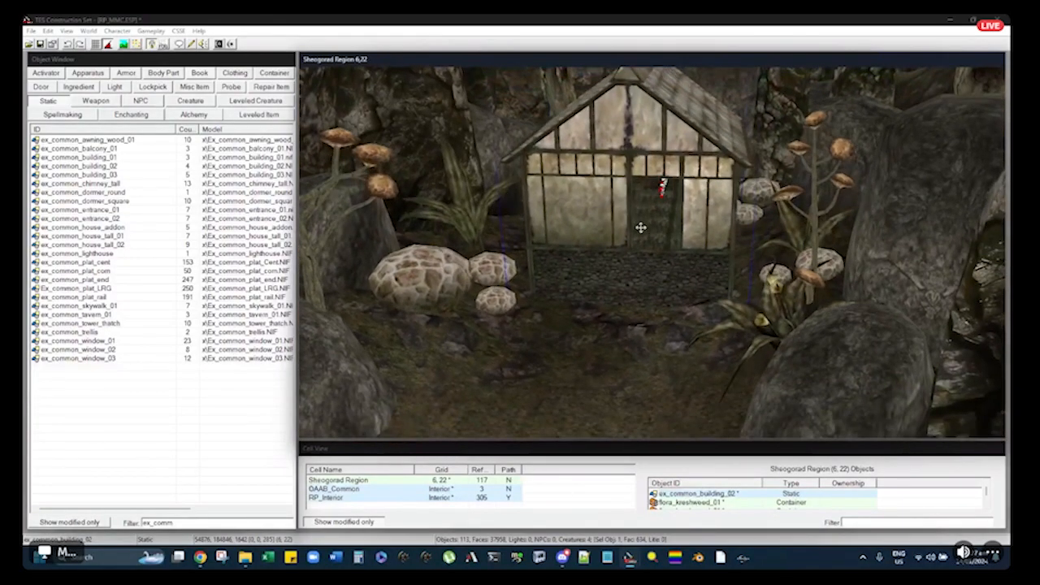
scroll(641, 231, "up", 4)
middle_click_drag(655, 243, 609, 317)
scroll(677, 267, "up", 3)
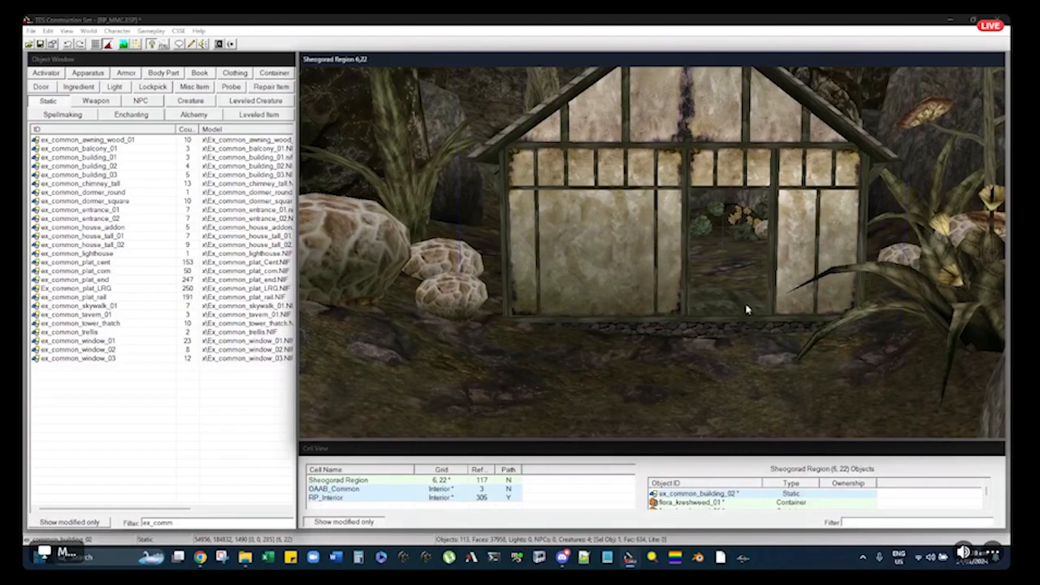
Shift the building to about 54970, 184874 and raise it to a height of about 1604, checking its rear wall
middle_click_drag(666, 265, 815, 335)
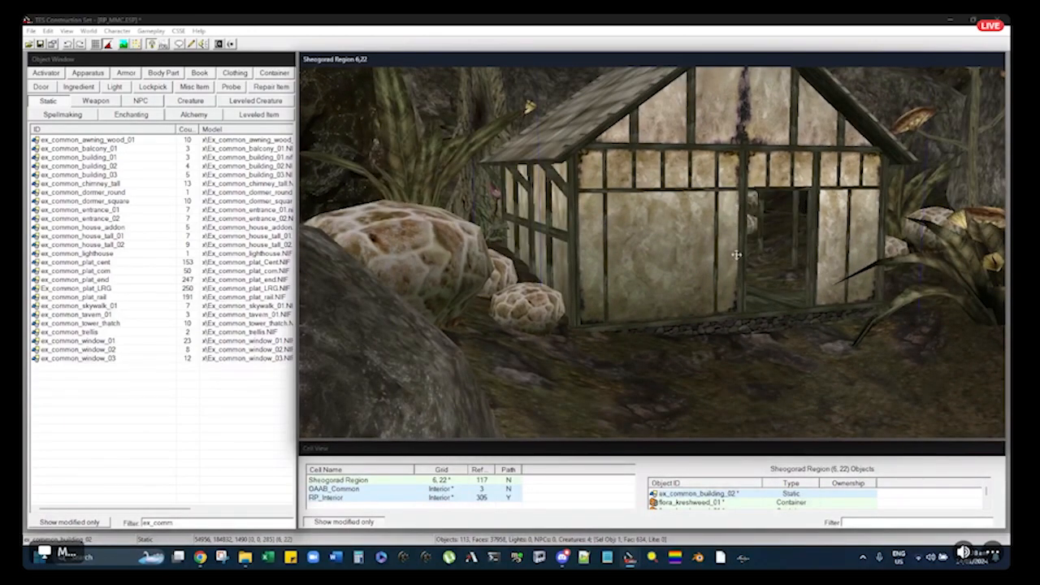
middle_click_drag(735, 281, 693, 246)
middle_click_drag(744, 292, 759, 213)
middle_click_drag(533, 158, 611, 196)
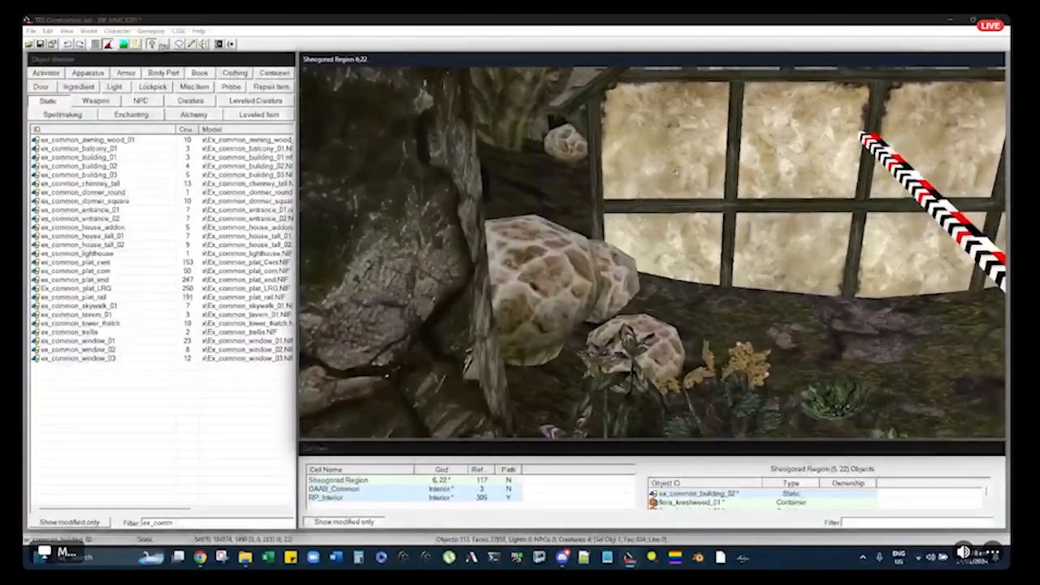
middle_click_drag(675, 169, 580, 232)
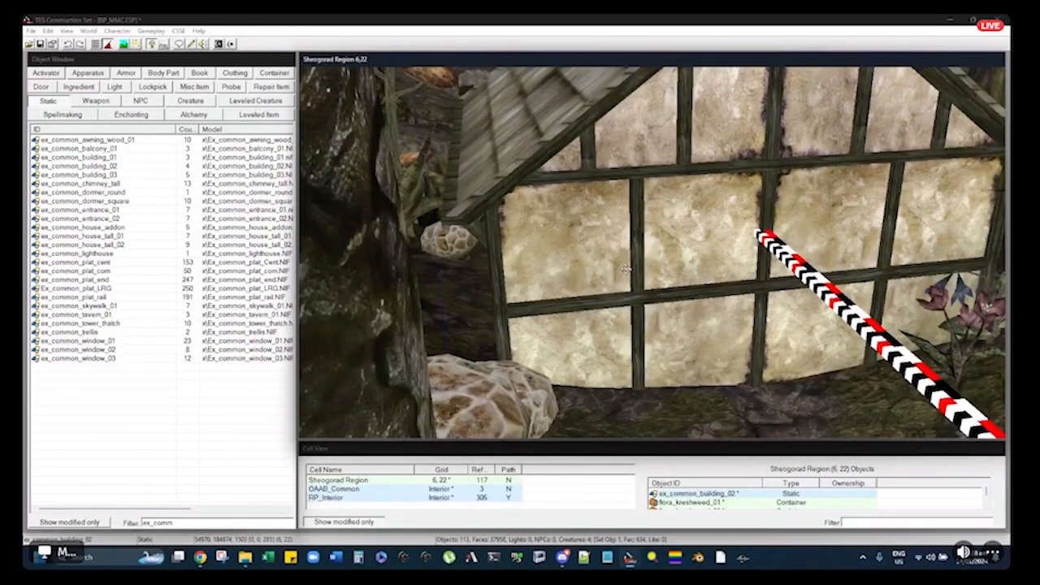
middle_click_drag(623, 277, 637, 284)
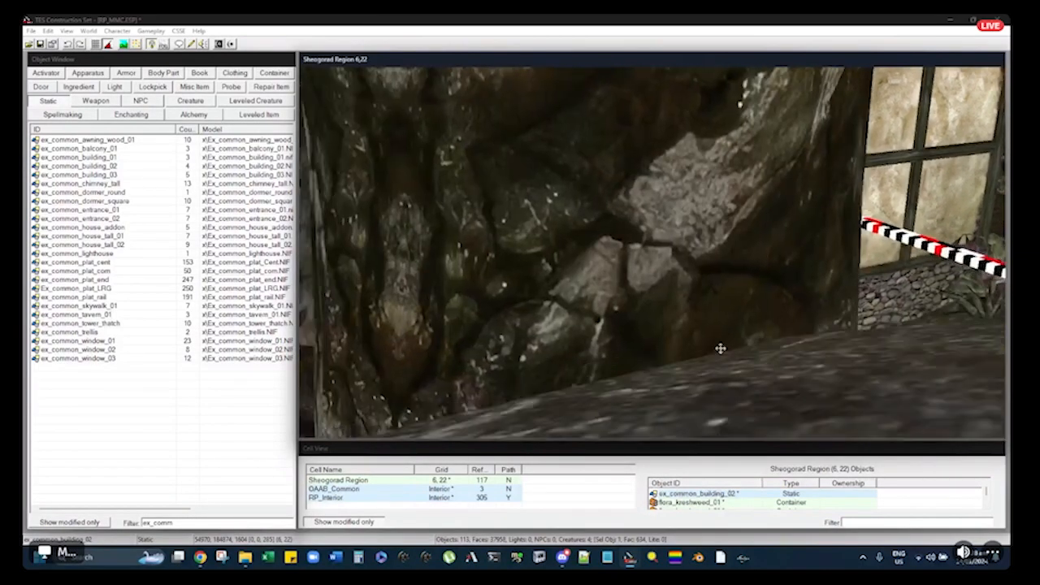
middle_click_drag(720, 349, 729, 357)
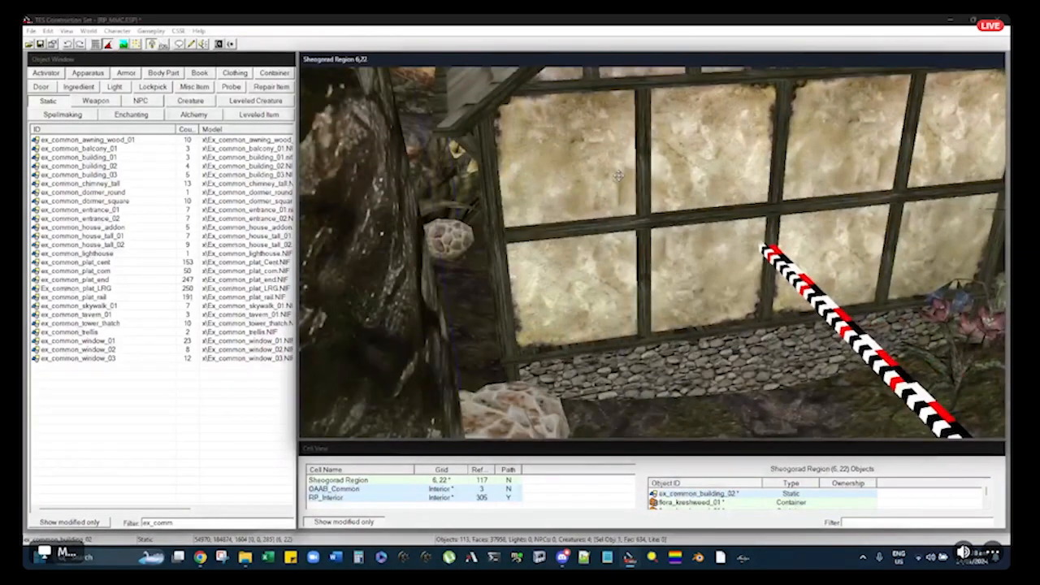
Lower the building to a height of about 1555 and inspect its rear wall against the ground
middle_click_drag(620, 219, 649, 225)
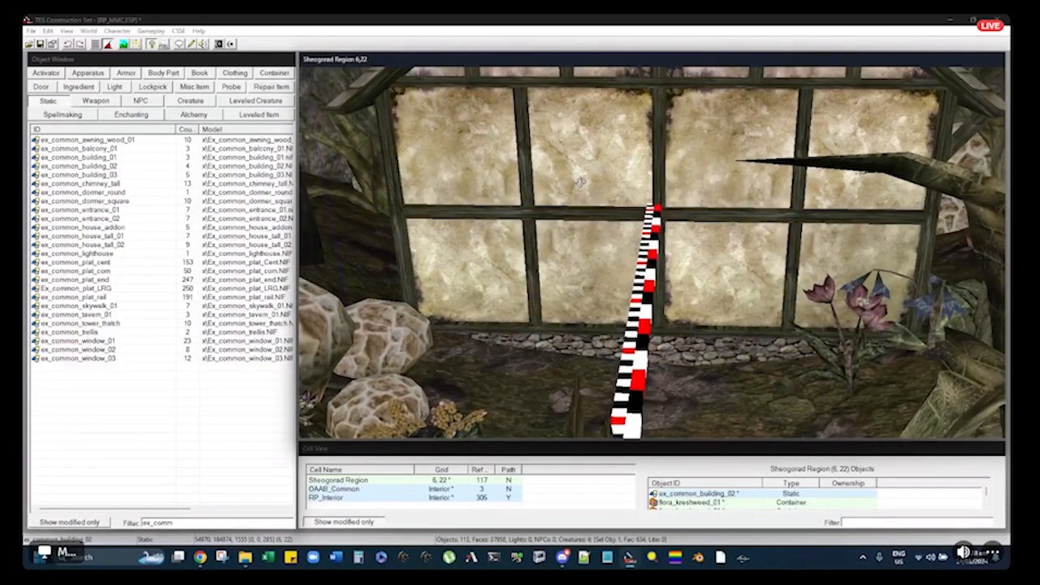
middle_click_drag(536, 159, 592, 213)
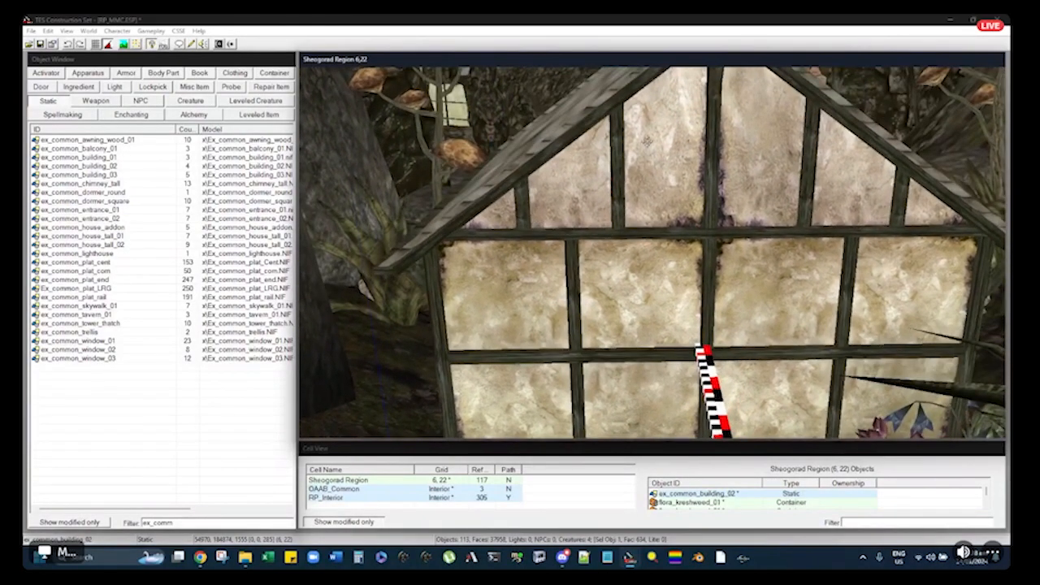
middle_click_drag(576, 130, 597, 219)
scroll(446, 130, "down", 5)
Raise the building to a height of about 1590, exposing the stone foundation beneath its doorway wall
left_click_drag(597, 220, 613, 215)
mouse_move(604, 211)
middle_mouse_down()
mouse_move(586, 214)
mouse_move(597, 204)
mouse_move(597, 218)
middle_mouse_up()
scroll(605, 204, "up", 2)
mouse_move(612, 213)
left_mouse_down()
mouse_move(614, 203)
mouse_move(610, 214)
left_mouse_up()
middle_click_drag(611, 214, 612, 276)
left_click_drag(613, 277, 618, 265)
mouse_move(617, 264)
middle_mouse_down()
mouse_move(591, 227)
mouse_move(597, 256)
mouse_move(638, 284)
mouse_move(721, 278)
mouse_move(608, 246)
middle_mouse_up()
scroll(560, 212, "up", 3)
scroll(683, 265, "down", 5)
middle_click_drag(612, 196, 628, 214)
scroll(605, 195, "up", 3)
scroll(628, 214, "up", 2)
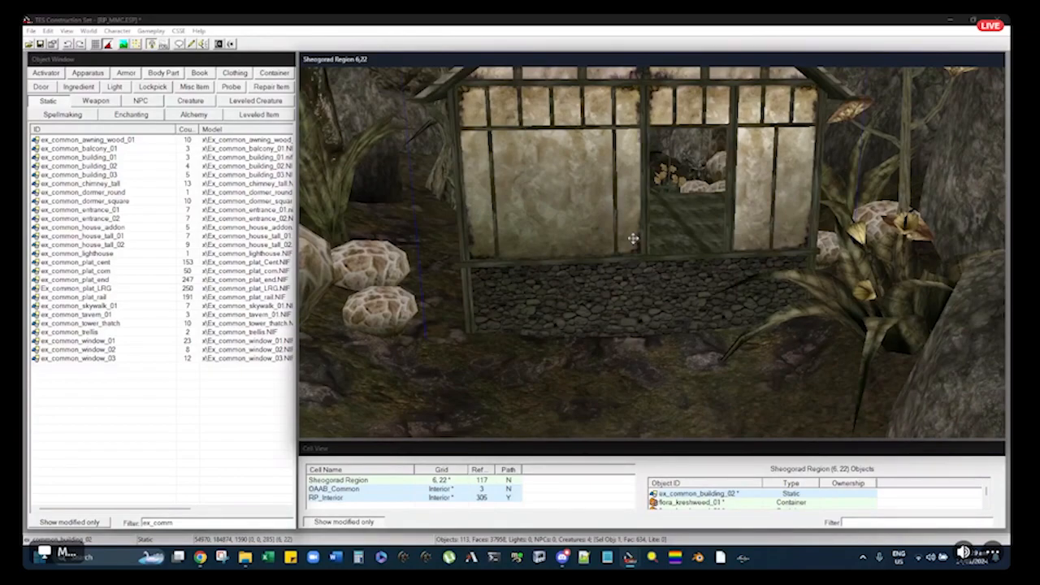
Check the building's reference settings without changes and delete the building from the clearing
double_click(635, 242)
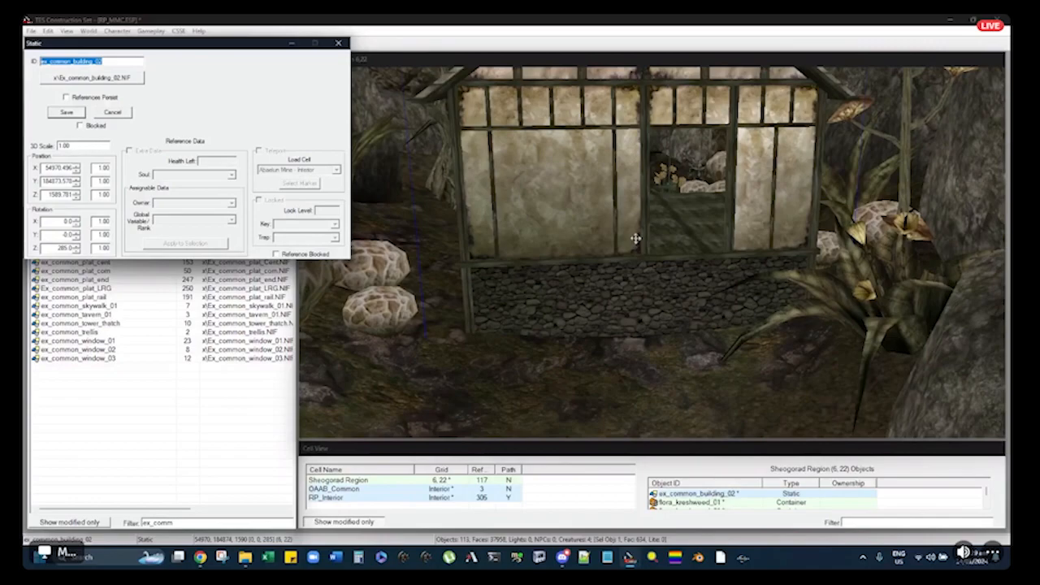
key("Escape")
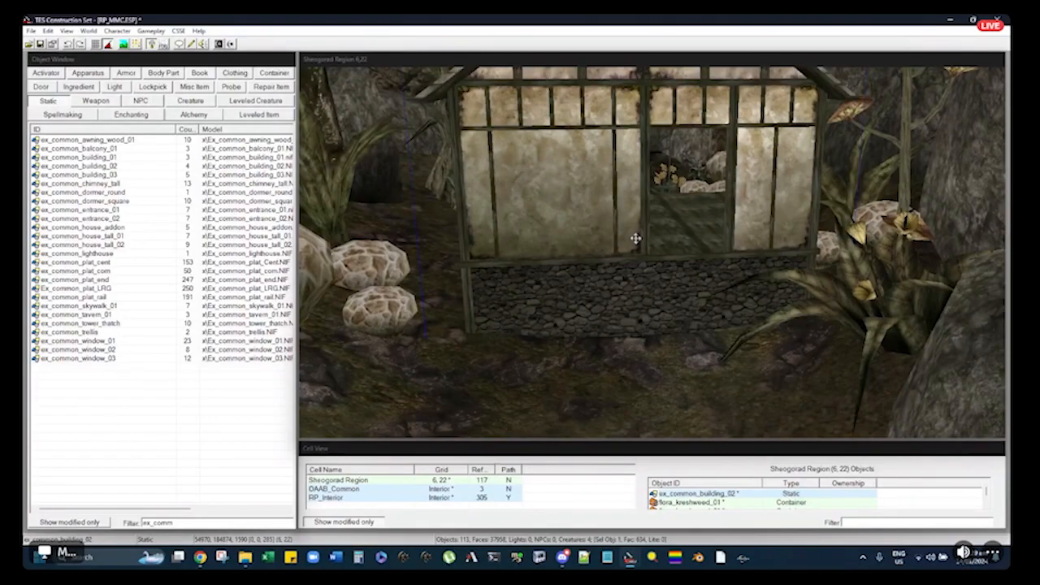
left_click(633, 243)
middle_click_drag(590, 234, 583, 208)
scroll(547, 210, "down", 2)
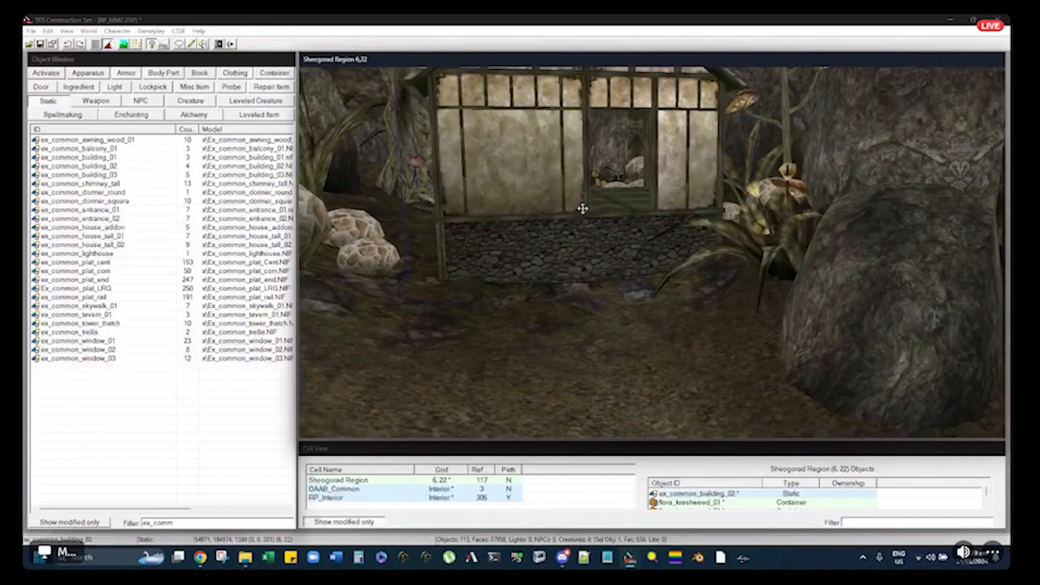
scroll(582, 208, "down", 1)
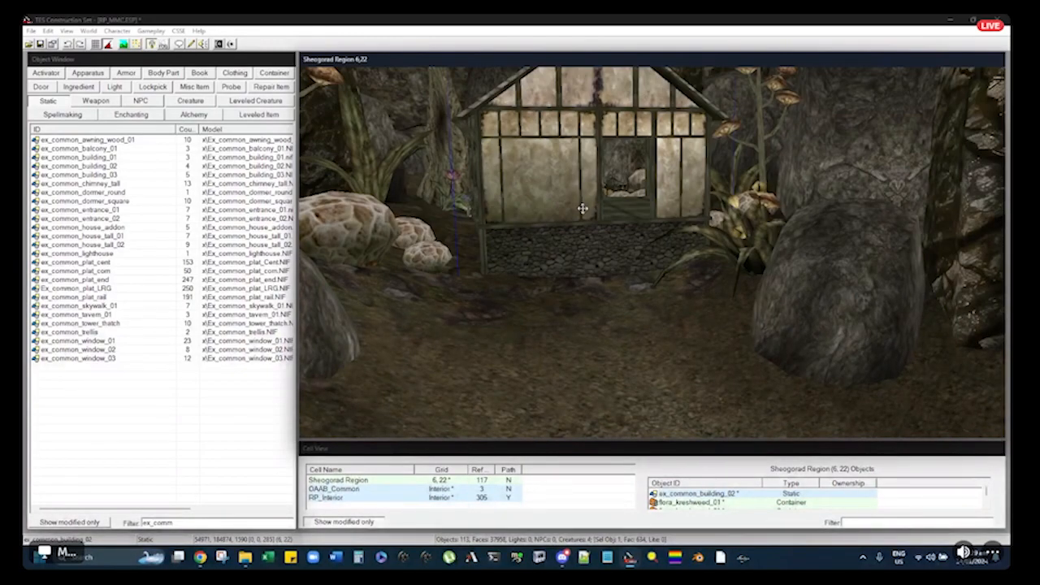
middle_click_drag(582, 208, 607, 277)
key("Delete")
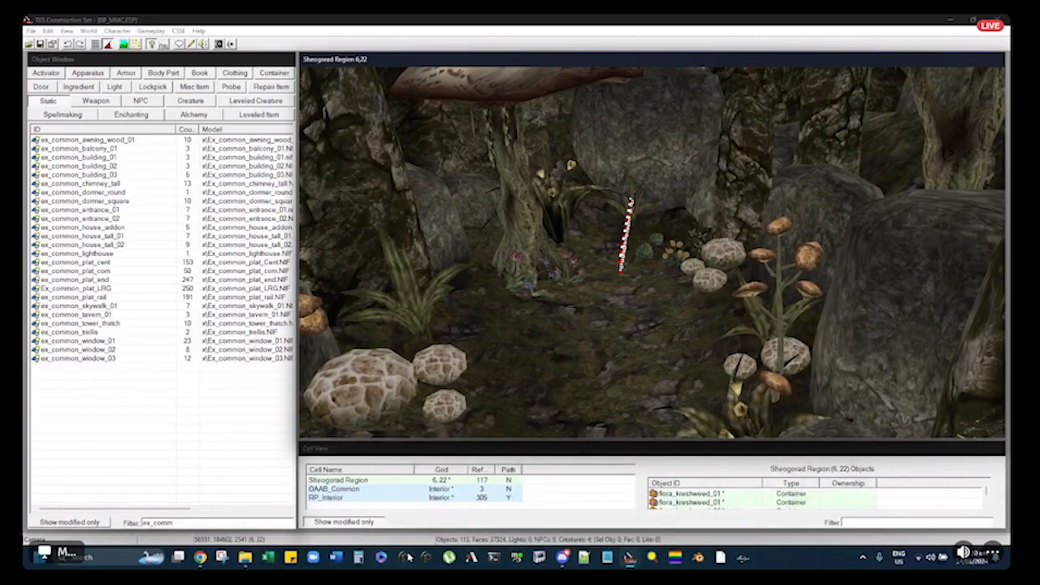
Load the RP_Interior cell and bring the front of the small timber-framed house with the bay window into close view
double_click(324, 498)
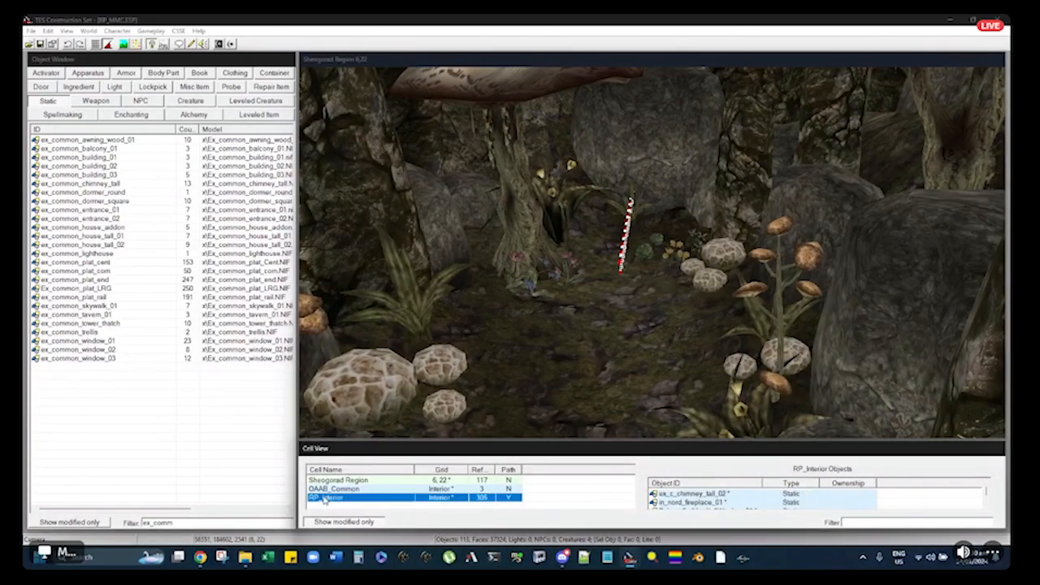
middle_click_drag(718, 176, 657, 439)
scroll(704, 204, "down", 10)
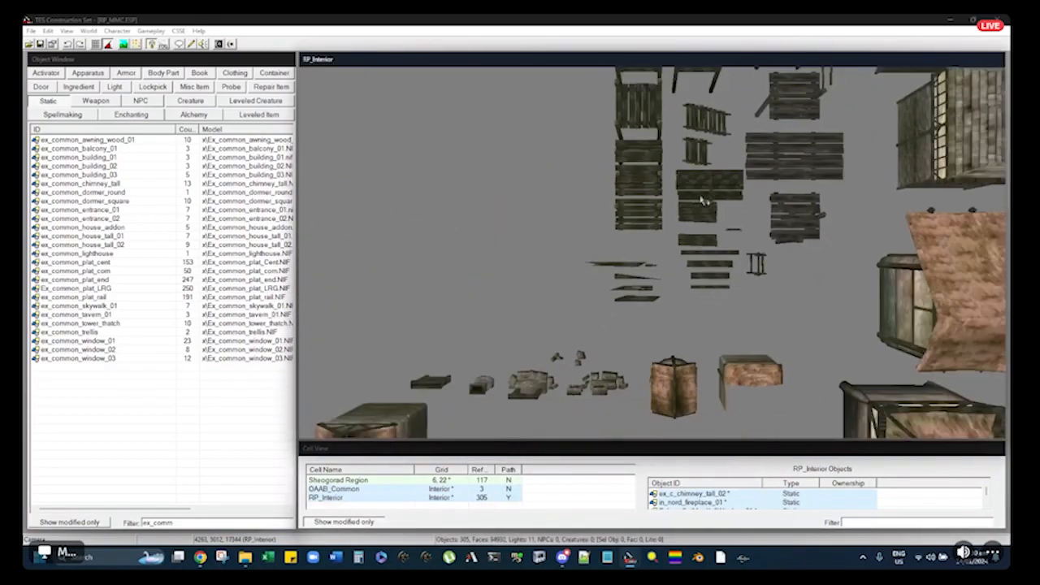
middle_click_drag(675, 242, 872, 294)
left_click(687, 179)
key("c")
middle_click_drag(647, 268, 615, 266, "shift")
scroll(712, 214, "up", 3)
scroll(702, 255, "up", 1)
Move the ex_common_entrance_02 door surround away from the house front and undo the move
left_click(703, 284)
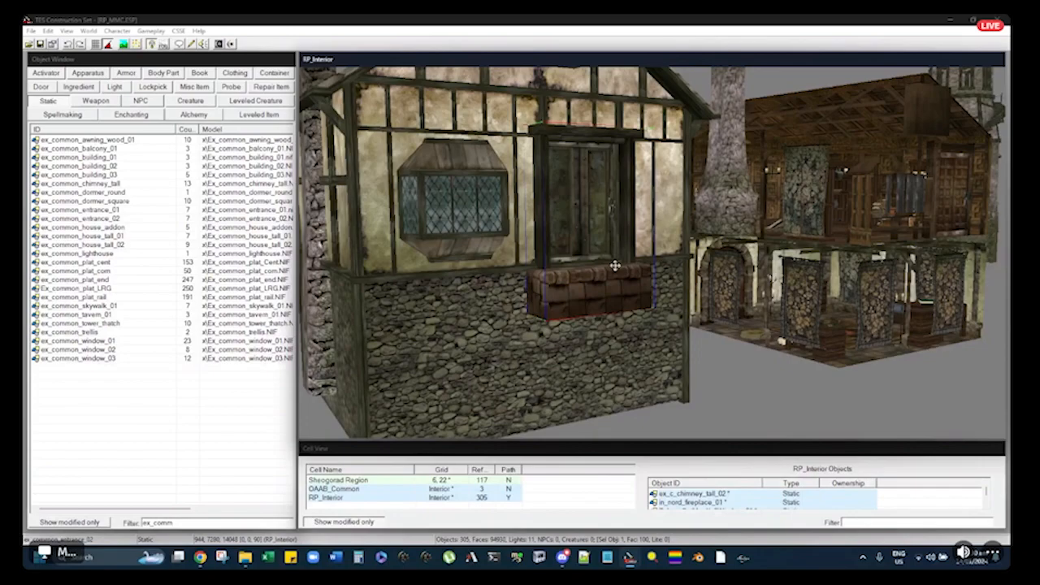
left_click_drag(615, 266, 559, 170)
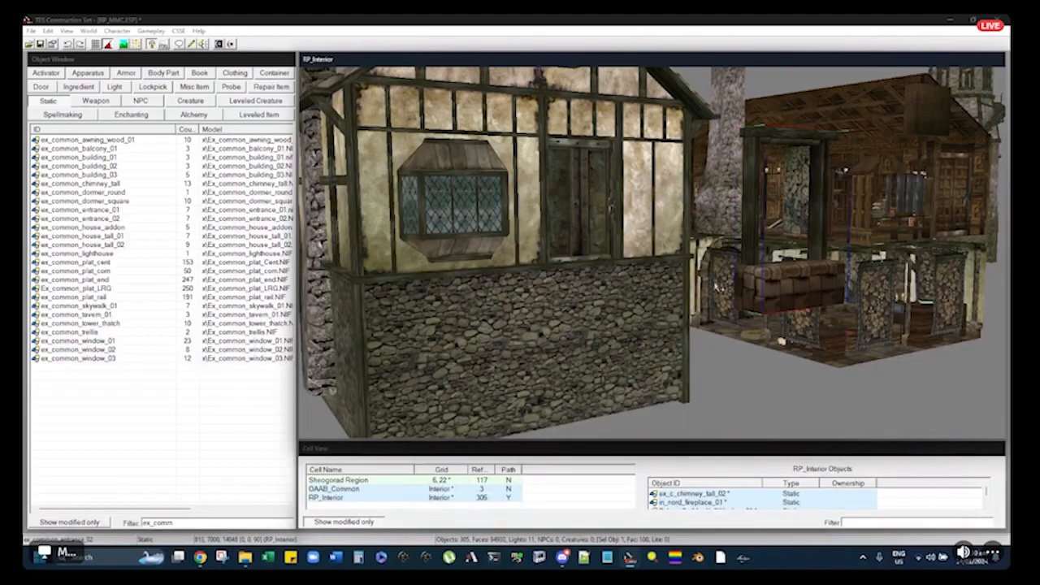
key("ctrl+z")
Examine the house's stone foundation, bay window and entrance up close, and the whole house among its neighbouring buildings
middle_click_drag(659, 271, 655, 227, "shift")
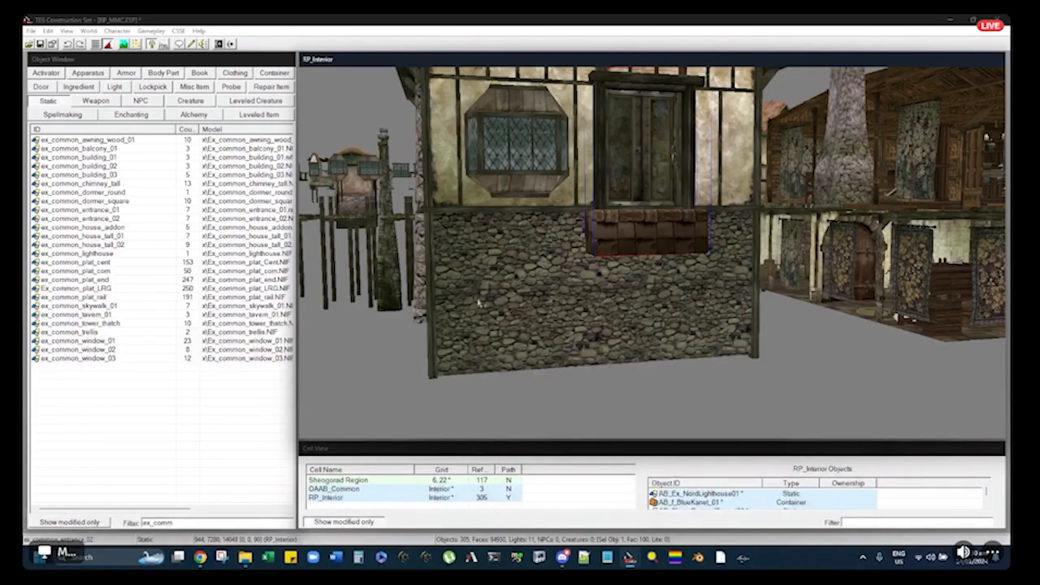
middle_click_drag(649, 239, 571, 315)
scroll(705, 275, "up", 4)
scroll(710, 190, "down", 3)
scroll(588, 260, "down", 2)
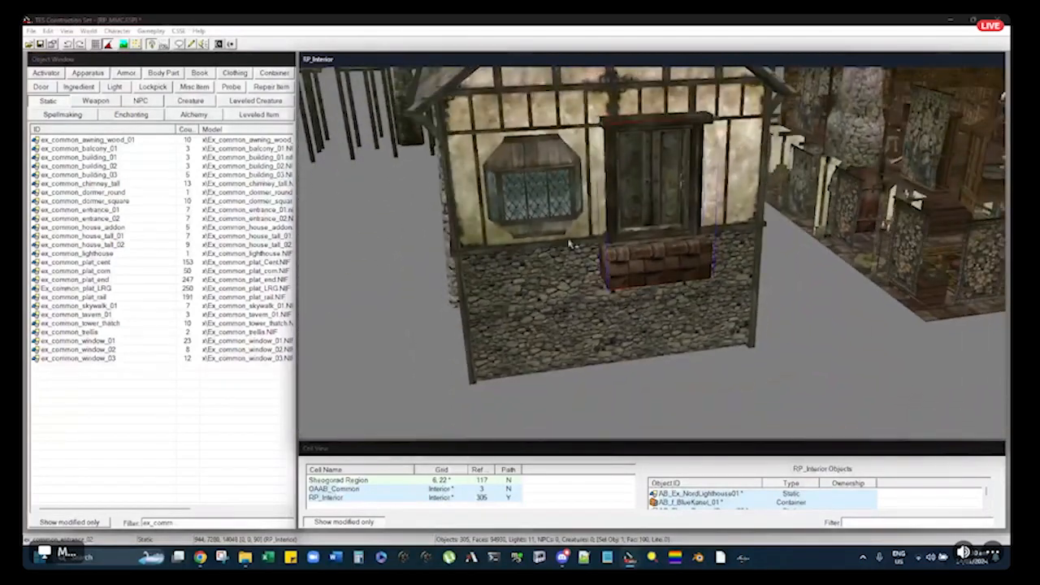
middle_click_drag(571, 252, 606, 308)
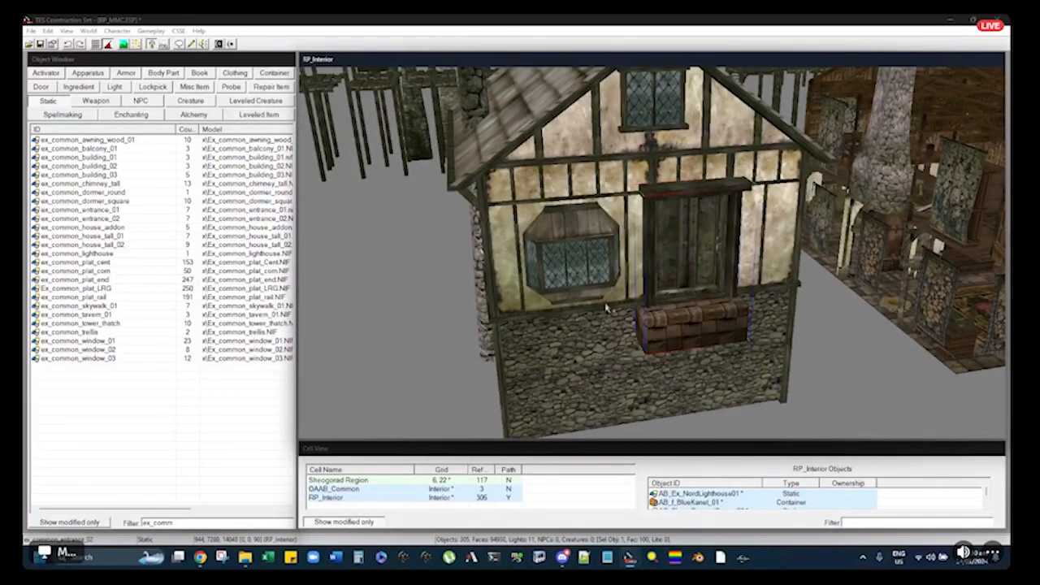
middle_click_drag(623, 295, 599, 284, "shift")
scroll(598, 282, "down", 4)
middle_click_drag(623, 245, 635, 364)
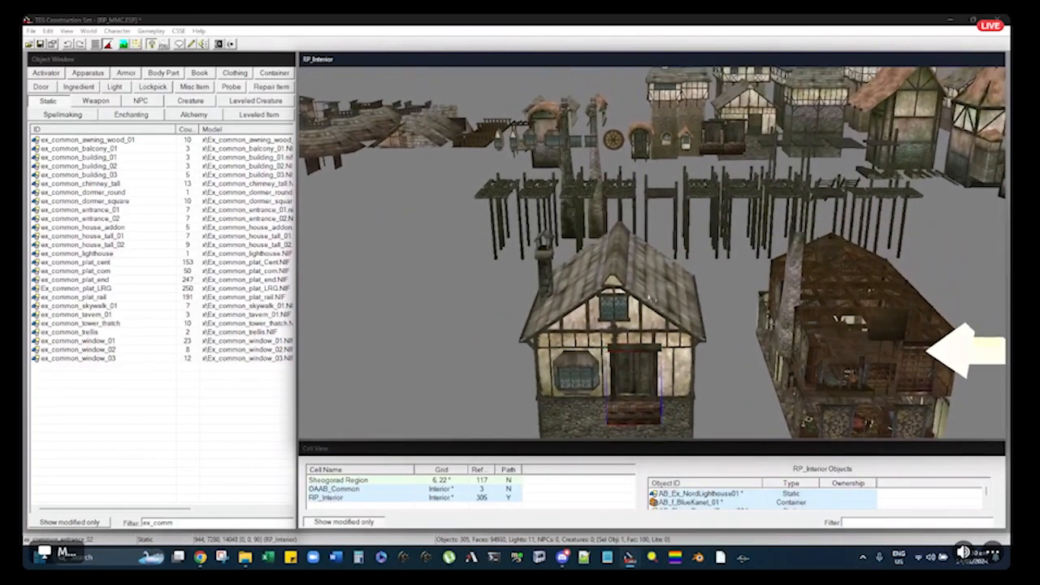
middle_click_drag(647, 252, 676, 228, "shift")
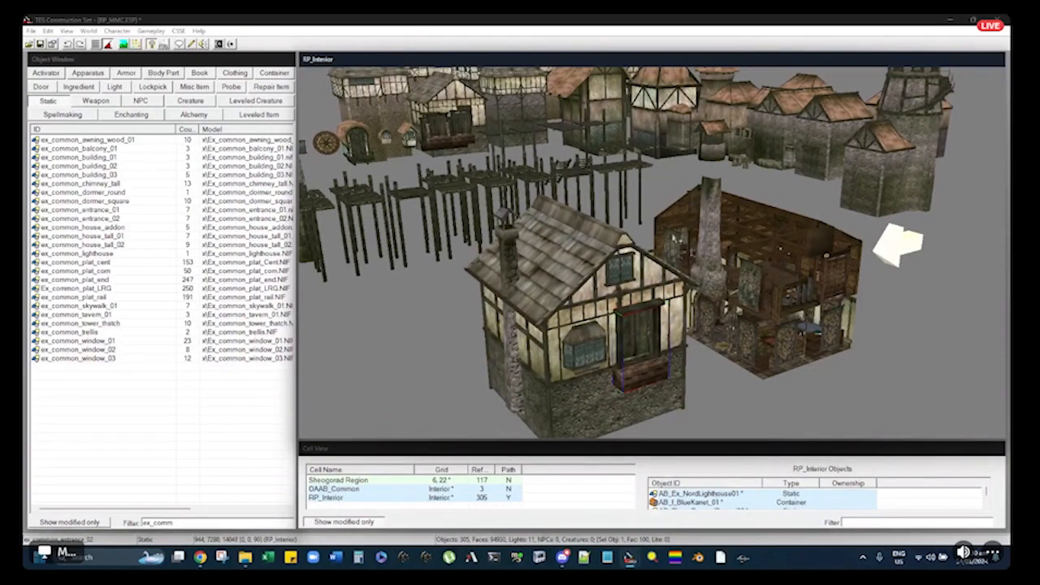
mouse_move(624, 249)
middle_mouse_down()
mouse_move(649, 246)
mouse_move(634, 246)
middle_mouse_up()
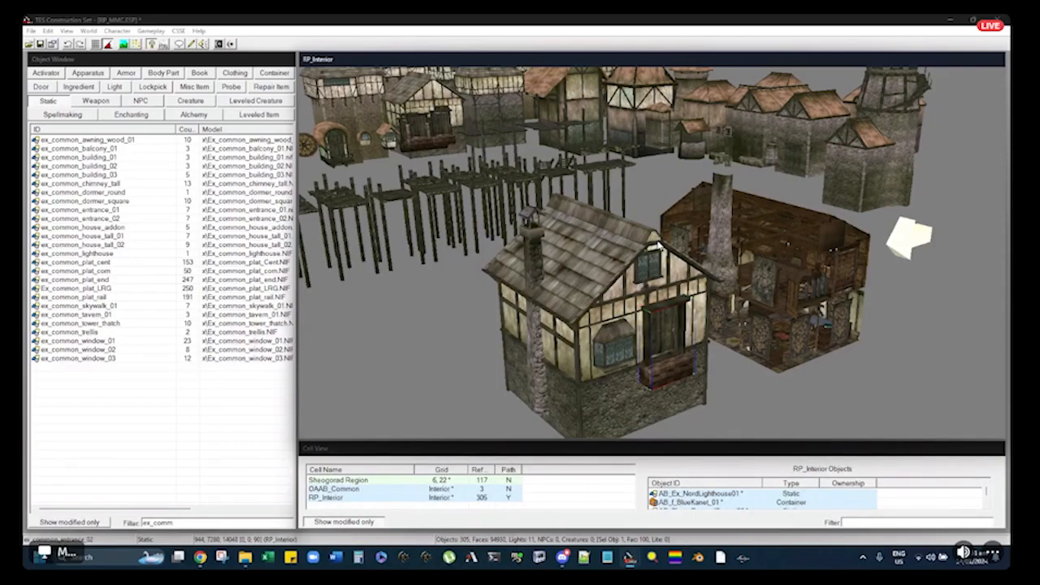
middle_click_drag(659, 244, 646, 319, "shift")
scroll(634, 292, "up", 6)
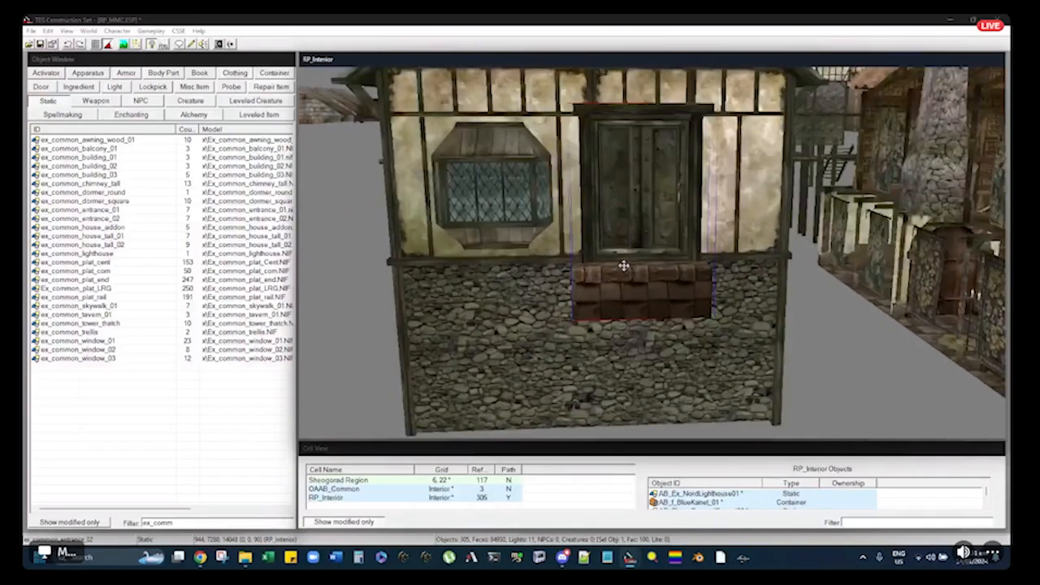
Delete the ex_common_entrance_02 door surround from the house front
key("Delete")
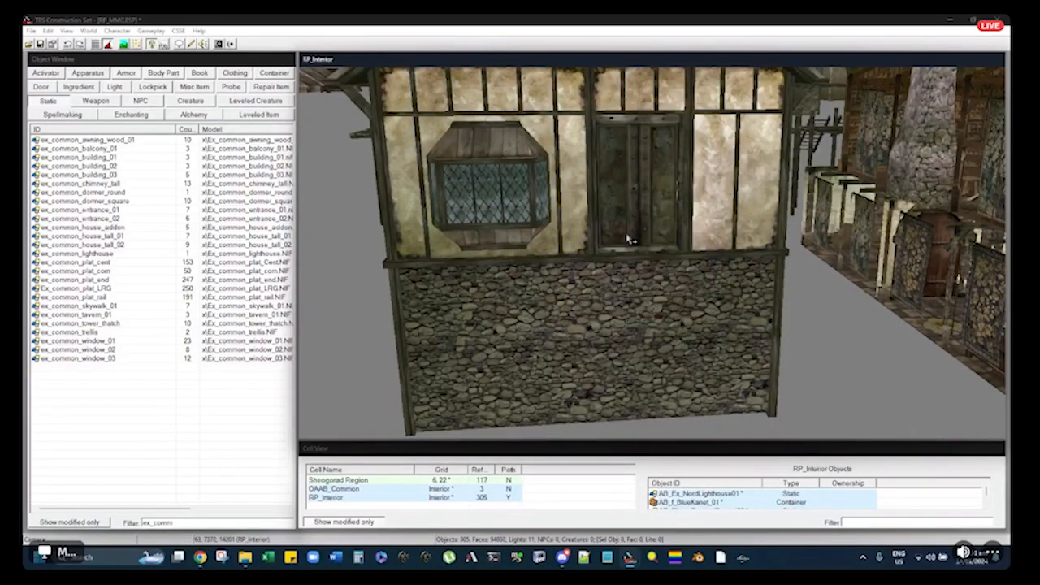
List all cells instead of only modified ones, filter them by "seyda" and load the Seyda Neen exterior cell at -2, -9
left_click(331, 522)
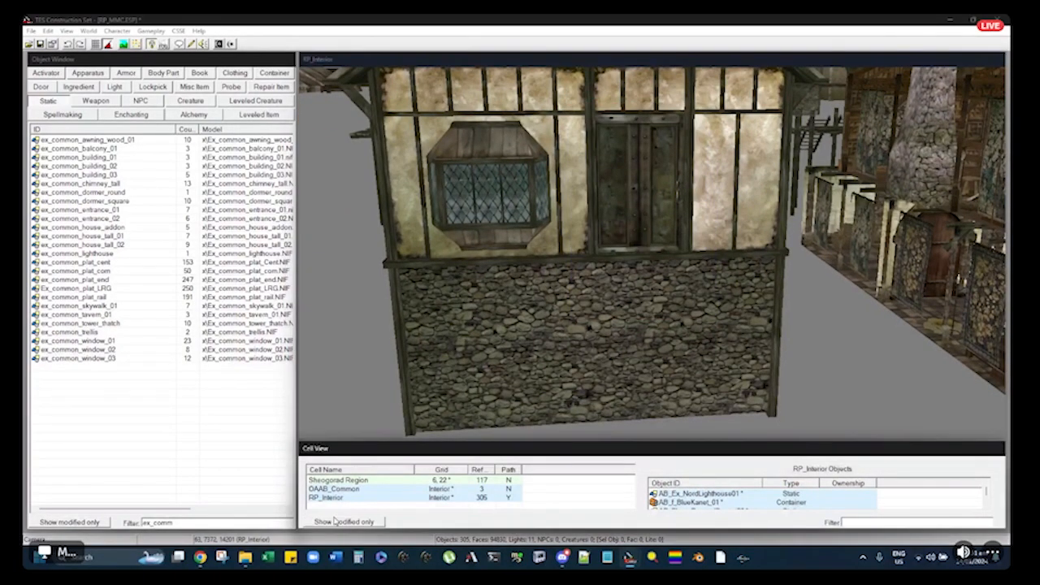
left_click(866, 522)
type("seyda")
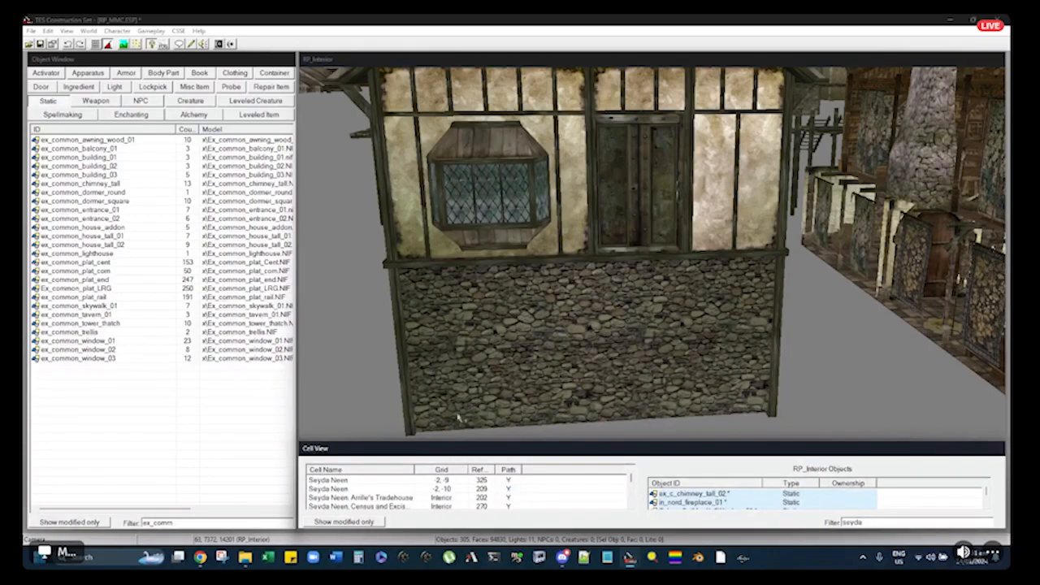
double_click(329, 480)
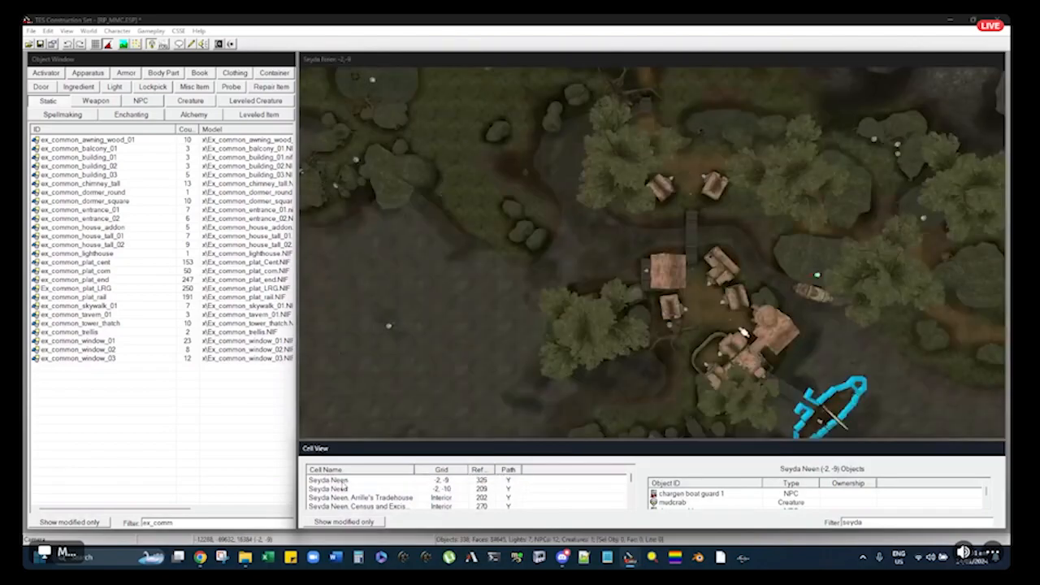
Examine the doorway, shuttered window and surrounding plank decking of the Seyda Neen building with the hanging sign
left_click(652, 271)
key("c")
middle_click_drag(654, 287, 624, 228)
scroll(687, 277, "up", 3)
scroll(690, 271, "up", 3)
scroll(672, 269, "up", 2)
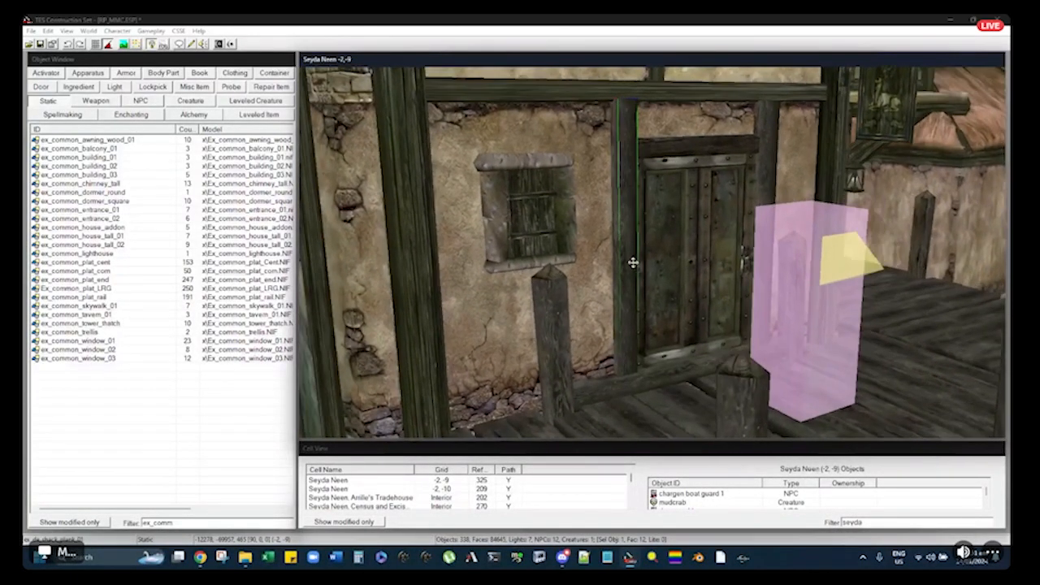
scroll(632, 262, "up", 3)
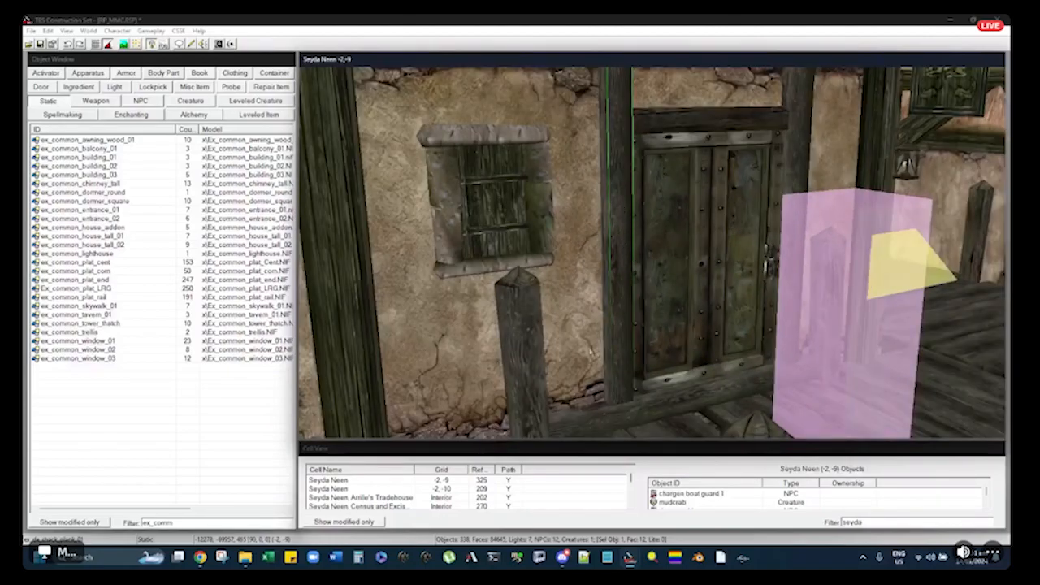
middle_click_drag(768, 224, 660, 185)
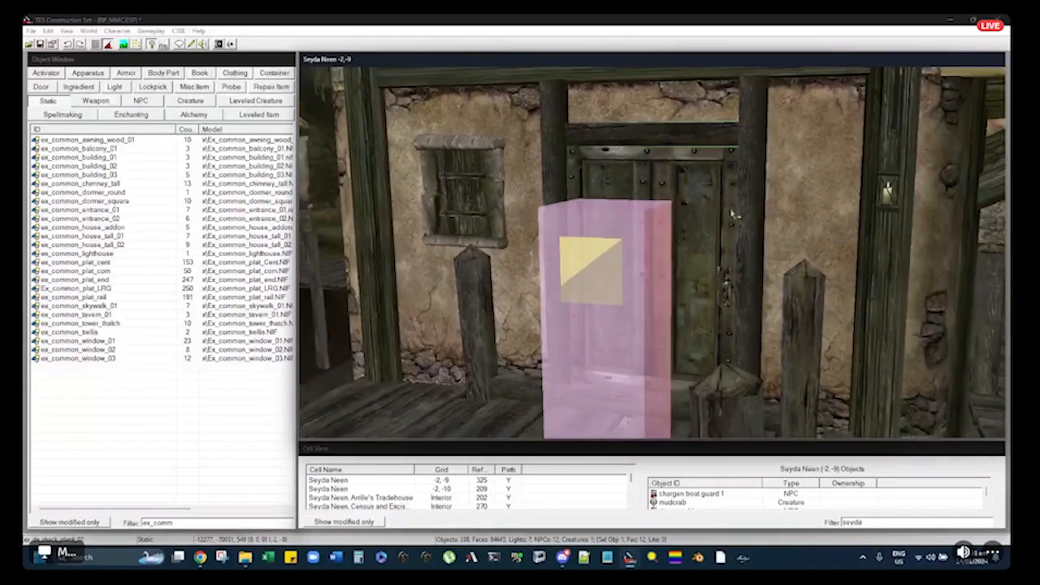
scroll(732, 213, "down", 5)
middle_click_drag(730, 244, 699, 368)
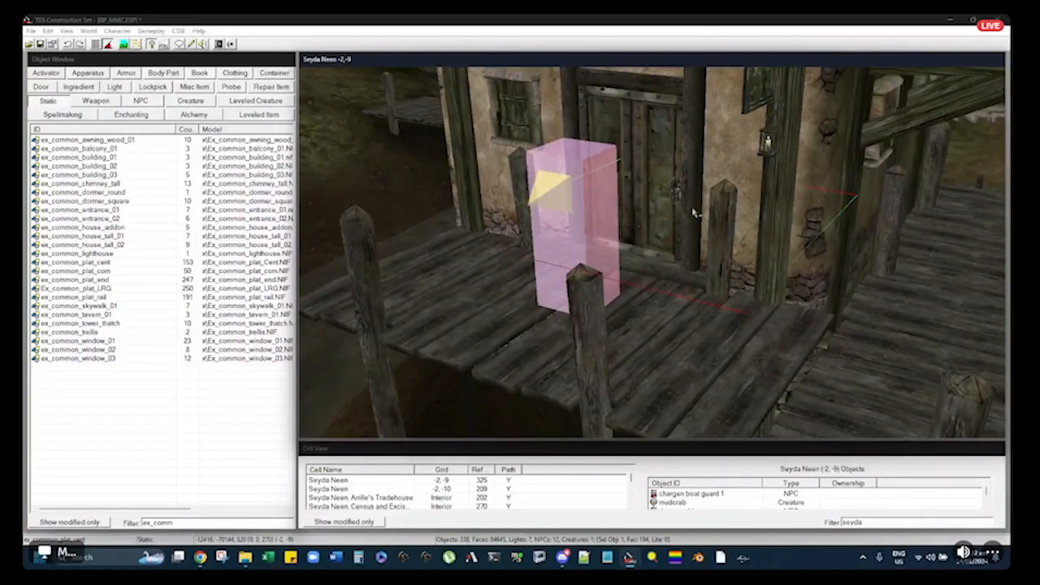
middle_click_drag(694, 213, 701, 256)
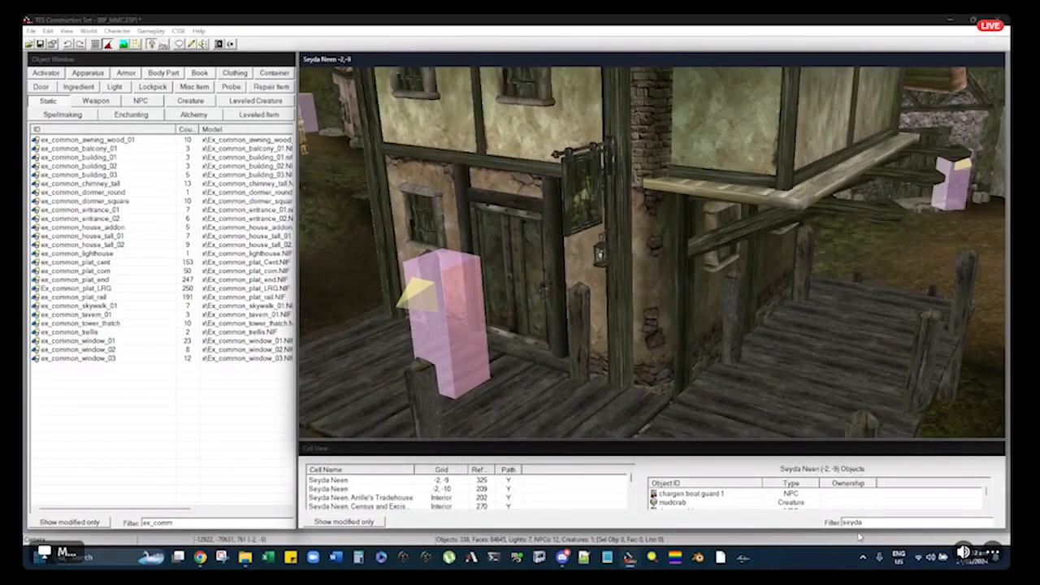
Clear the cell filter, limit the list to modified cells and reload RP_Interior
left_click(883, 522)
key("BackSpace")
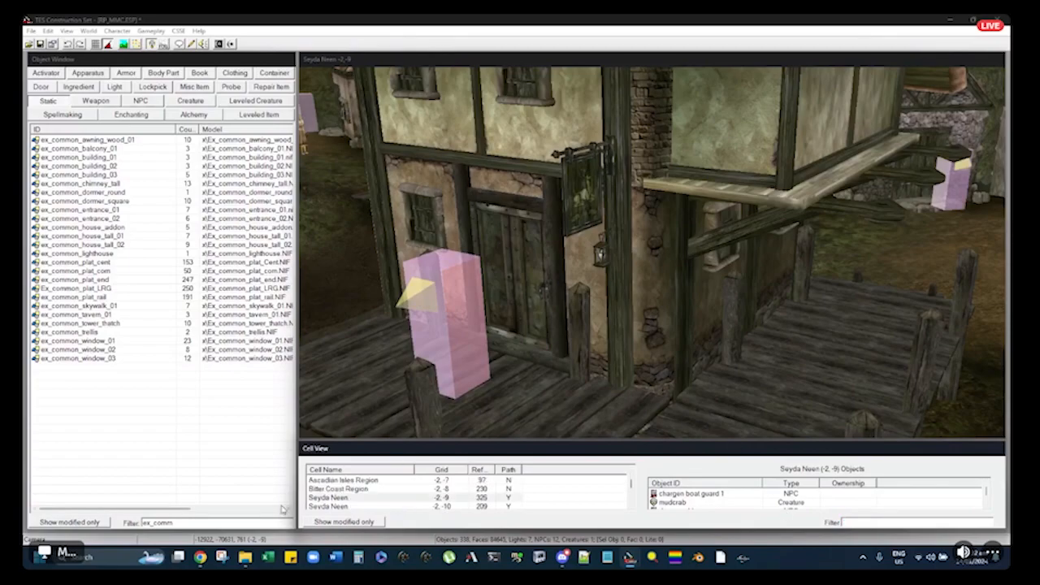
left_click(362, 524)
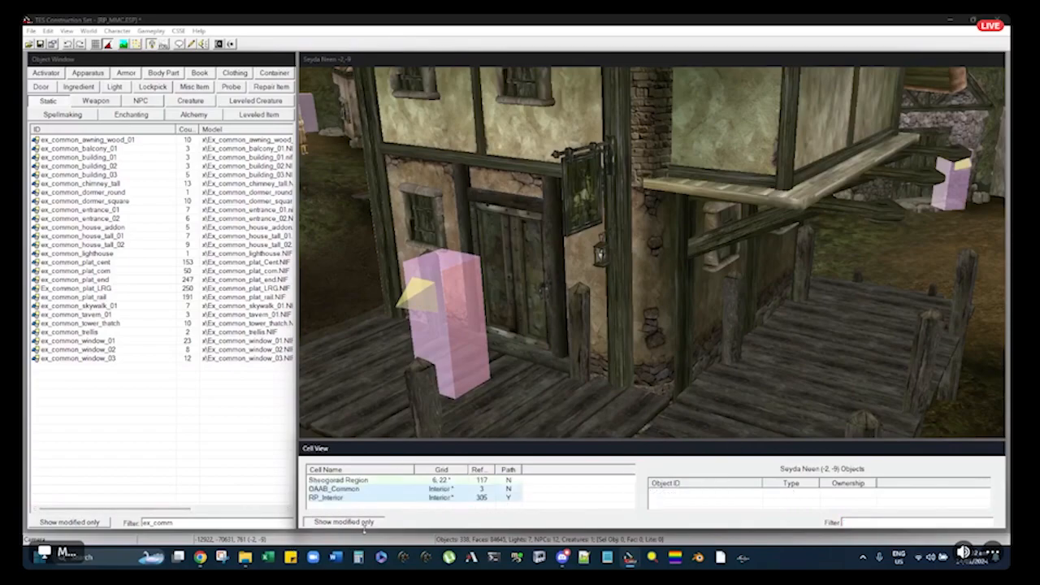
double_click(329, 498)
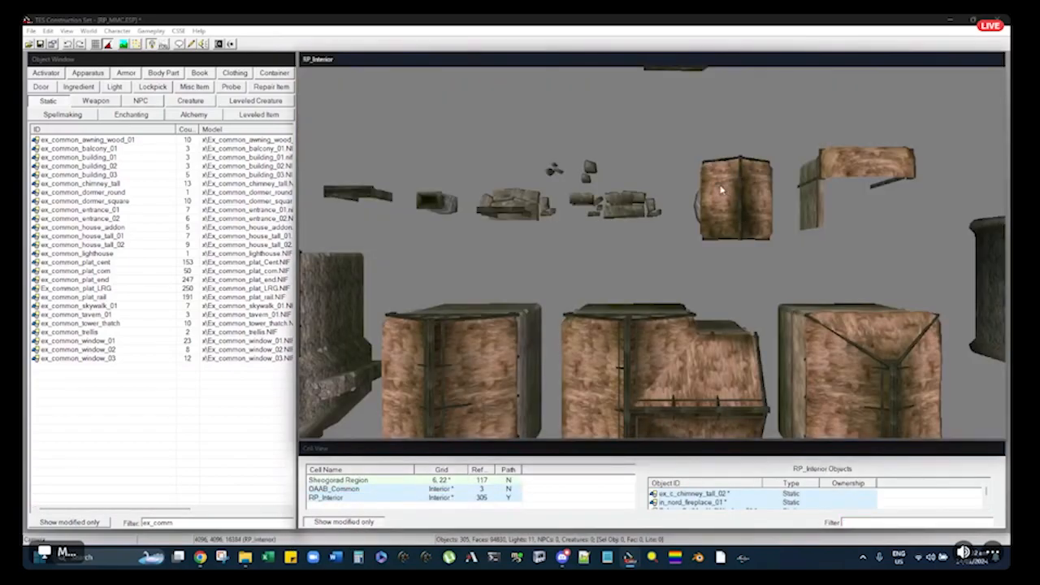
Examine the rows of wooden platform pieces on posts laid out in RP_Interior
scroll(720, 189, "down", 4)
left_click(675, 212)
middle_click_drag(676, 212, 647, 31, "shift")
scroll(645, 58, "down", 2)
scroll(645, 58, "down", 2)
middle_click_drag(647, 163, 667, 293)
scroll(634, 139, "up", 4)
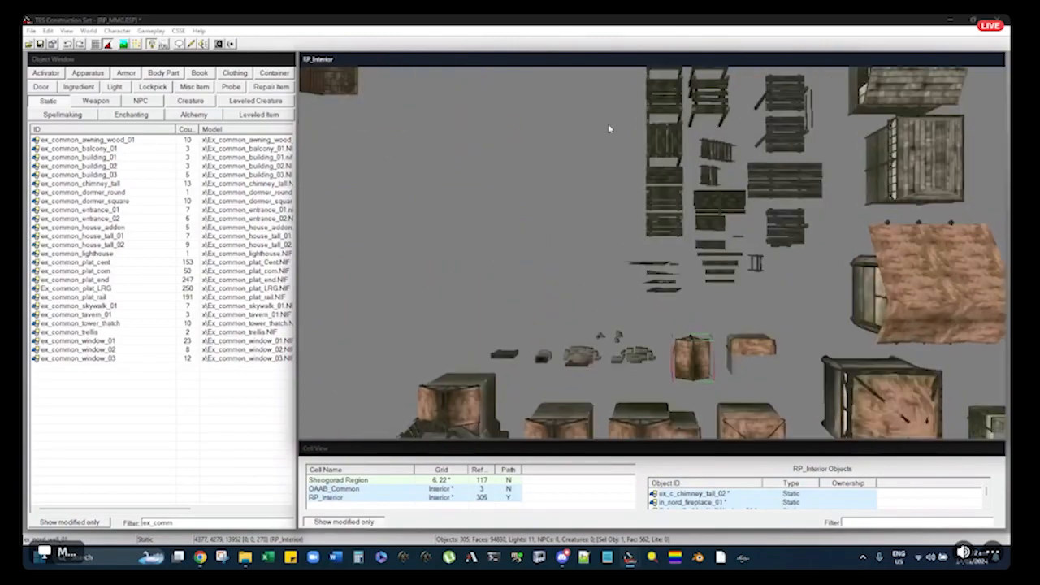
middle_click_drag(635, 138, 705, 227)
left_click(738, 181)
middle_click_drag(737, 181, 764, 200, "shift")
middle_click_drag(764, 200, 645, 243)
scroll(643, 246, "up", 5)
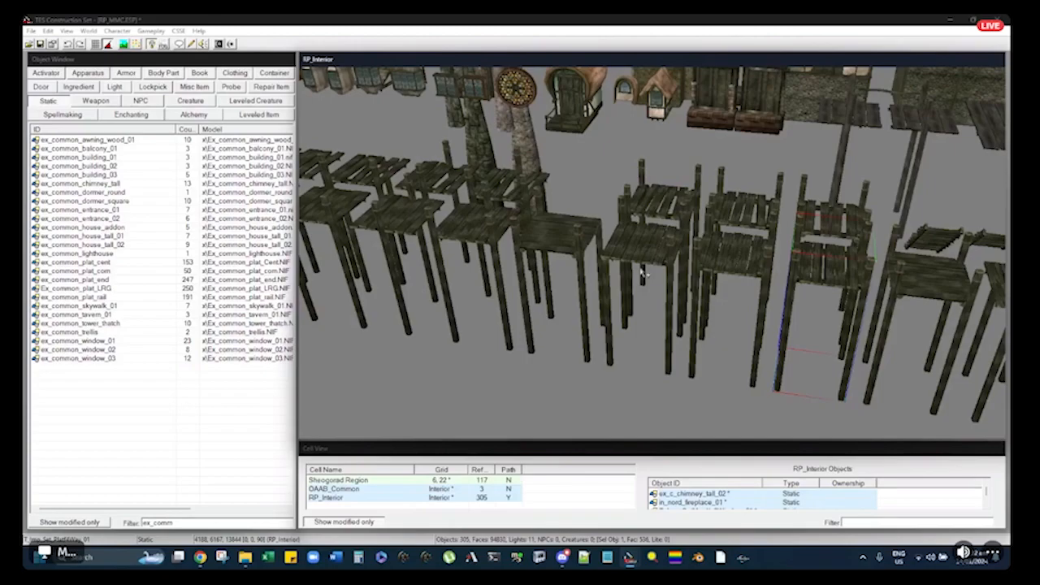
middle_click_drag(654, 242, 808, 186, "shift")
left_click(619, 250)
scroll(708, 232, "up", 3)
scroll(615, 249, "up", 6)
scroll(703, 225, "down", 5)
scroll(738, 186, "down", 4)
Inspect the exposed door and the wall around it on the front of the bay-window house
middle_click_drag(739, 187, 668, 199, "shift")
scroll(688, 264, "up", 6)
left_click(688, 264)
scroll(651, 309, "down", 5)
scroll(668, 199, "up", 3)
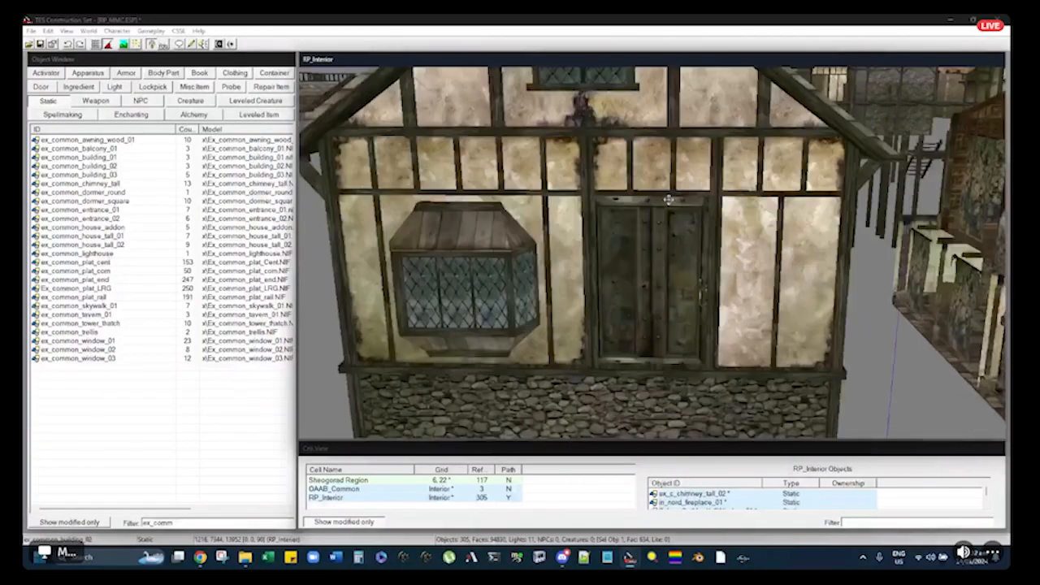
scroll(668, 199, "up", 5)
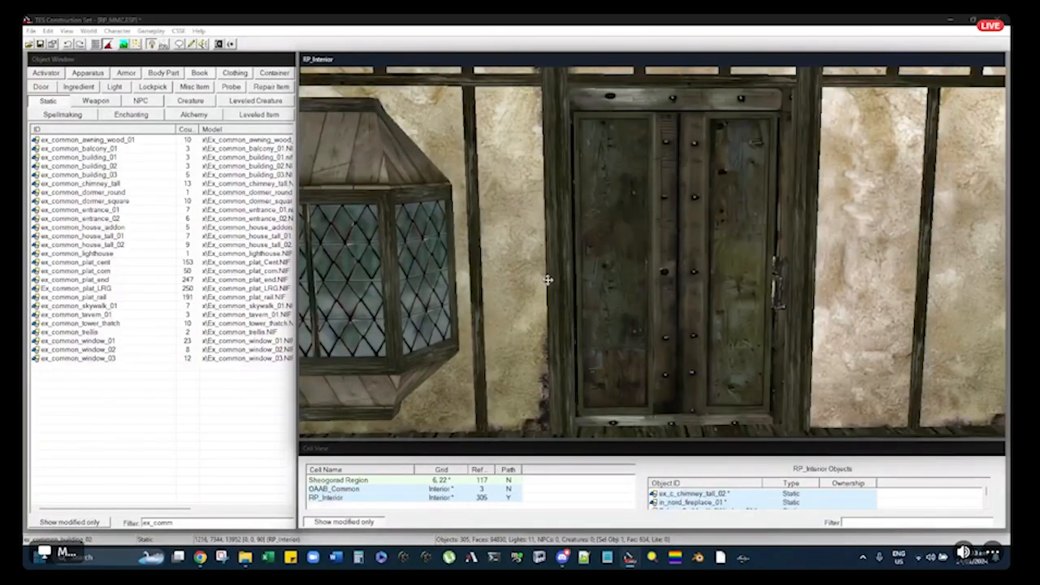
scroll(527, 218, "down", 6)
Compare the corner, straight and junction platform pieces by selecting them and viewing them from several angles
middle_click_drag(527, 218, 612, 316, "shift")
left_click(613, 316)
left_click(654, 184)
scroll(654, 183, "up", 8)
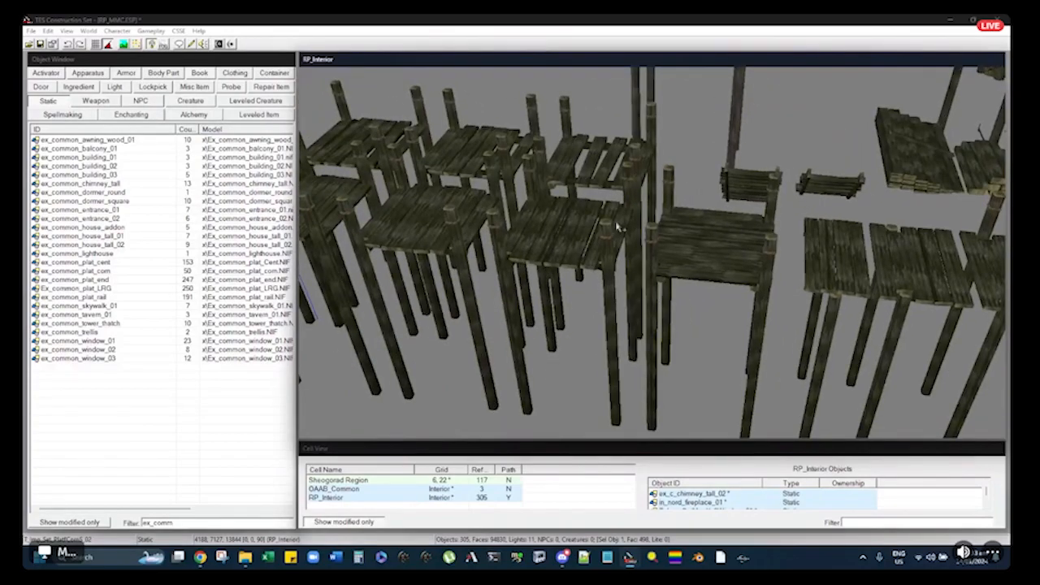
middle_click_drag(641, 227, 552, 174)
left_click(617, 237)
left_click(668, 271)
scroll(611, 247, "up", 3)
left_click(606, 271)
middle_click_drag(606, 271, 671, 336)
scroll(671, 331, "down", 4)
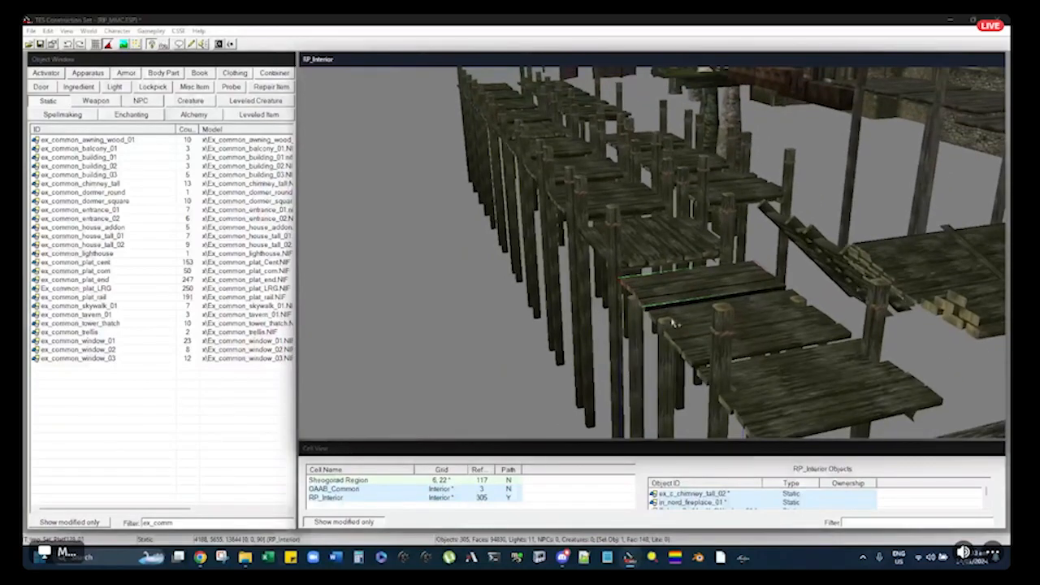
middle_click_drag(672, 285, 656, 260)
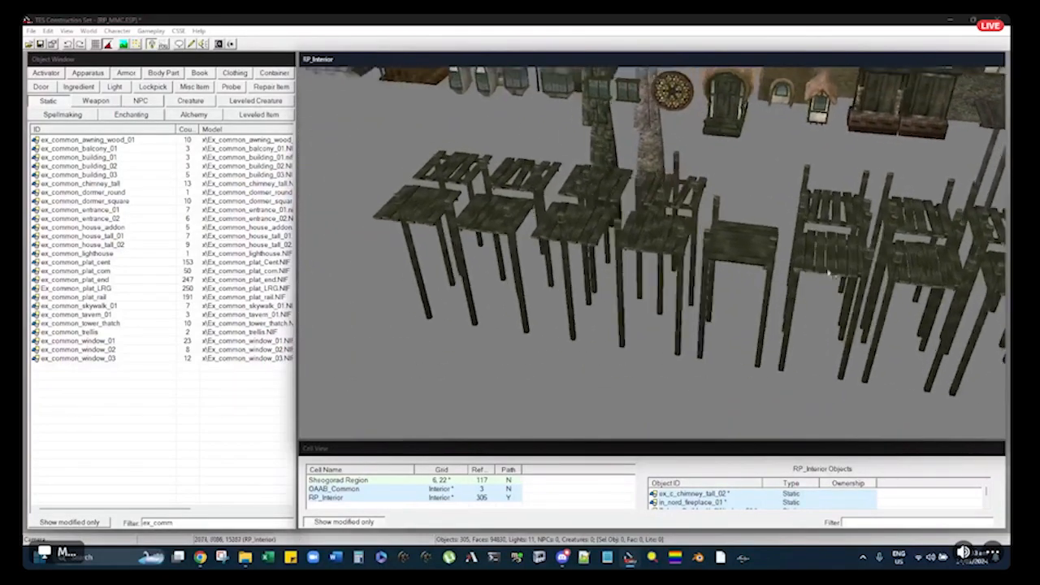
left_click(465, 234)
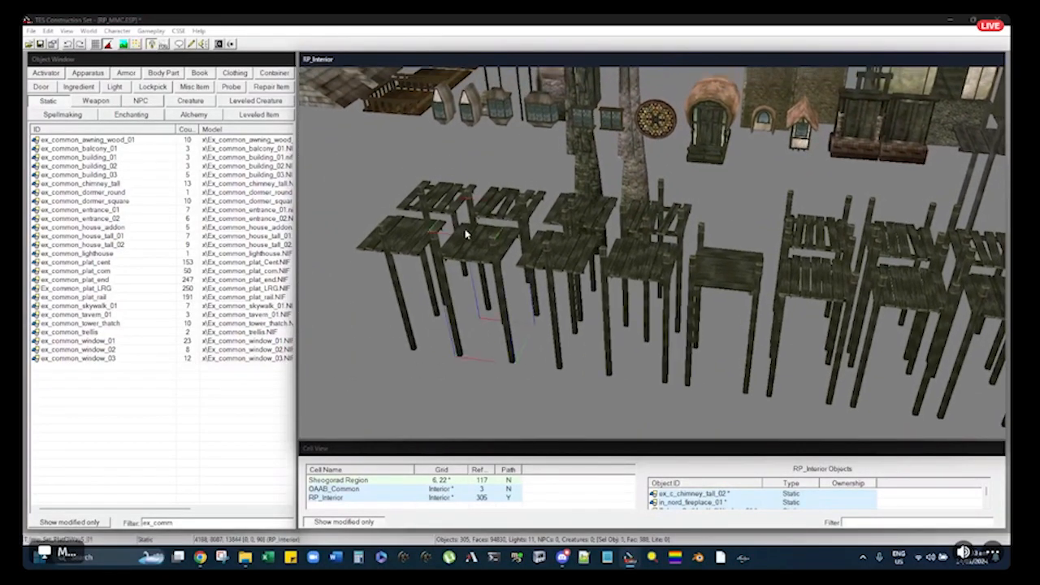
middle_click_drag(487, 275, 577, 281)
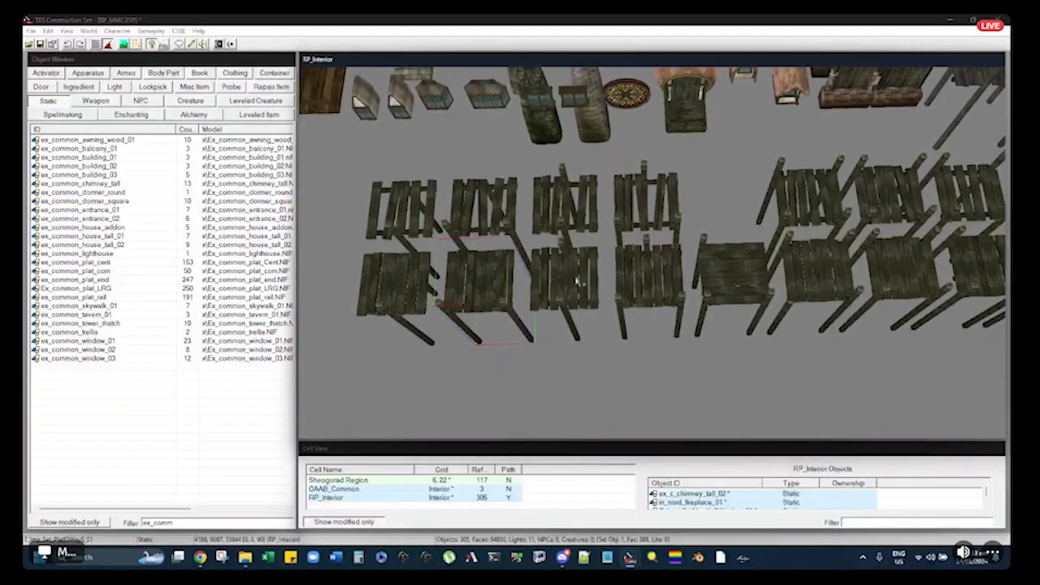
Try rotating the T_Imp_Set_PlatCorn_02 corner platform piece in its row
left_click(711, 289)
scroll(711, 288, "up", 5)
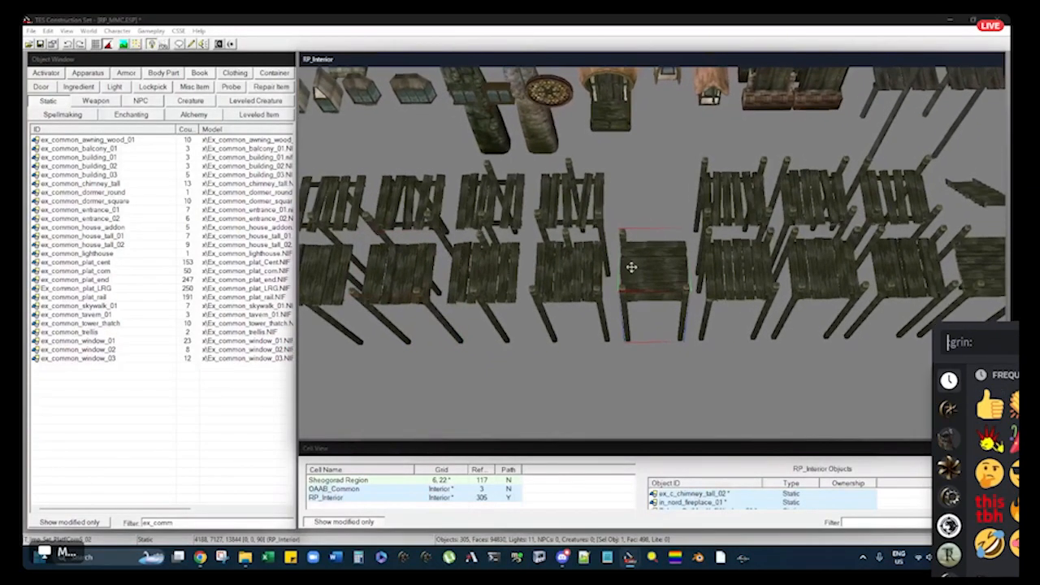
middle_click_drag(630, 258, 666, 346)
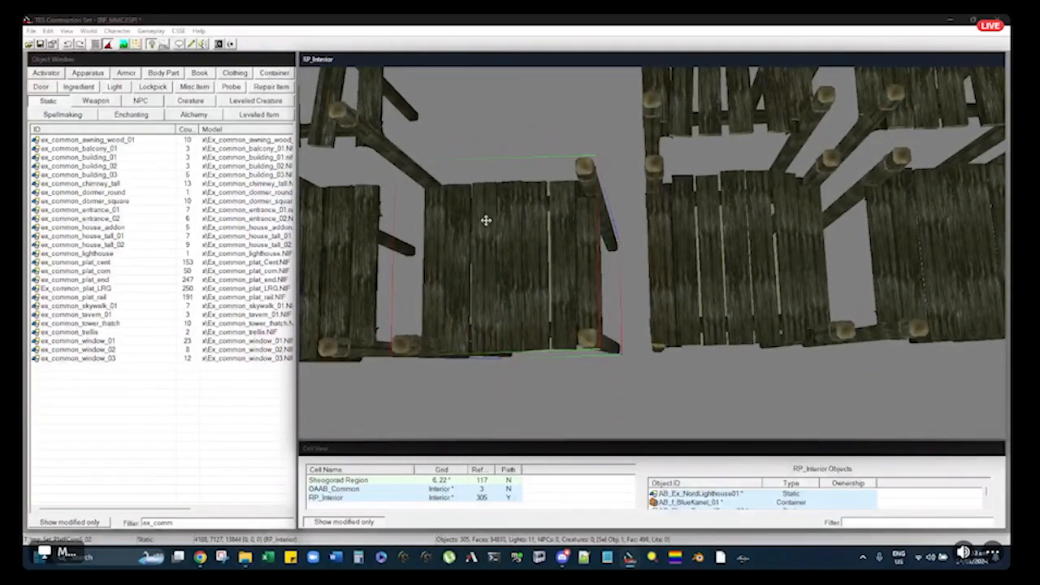
right_click_drag(532, 266, 512, 273)
middle_click_drag(513, 273, 514, 252)
Duplicate the T_Imp_Set_PlatCorn_02 corner platform and move the copy in front of the bay-window house, below its door
key("d")
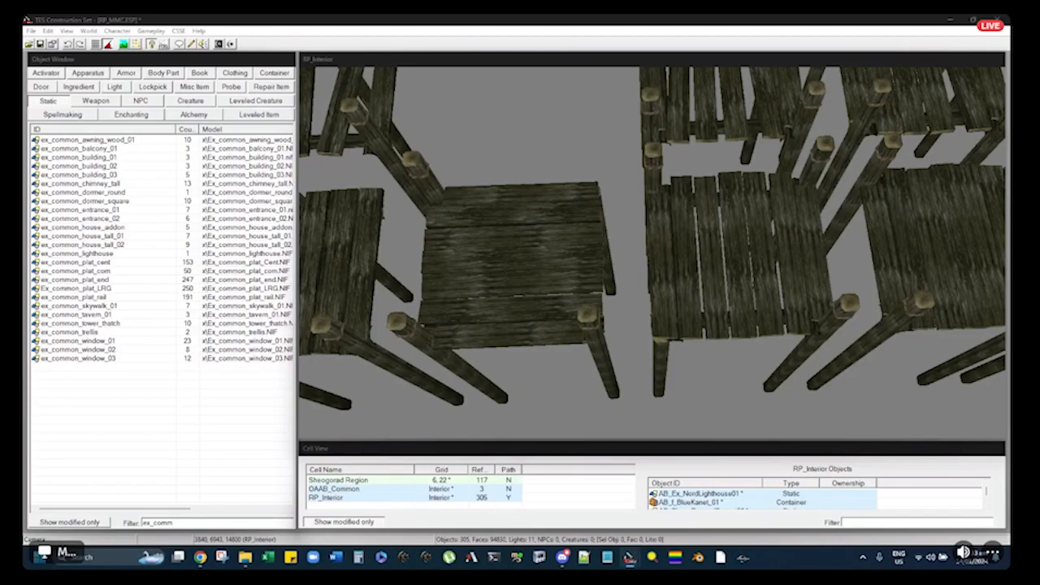
left_click(489, 222)
middle_click_drag(489, 222, 538, 203)
scroll(539, 218, "down", 4)
scroll(561, 258, "down", 4)
scroll(562, 276, "down", 2)
middle_click_drag(569, 276, 637, 139)
left_click_drag(638, 143, 642, 357)
middle_click_drag(642, 358, 645, 282)
scroll(644, 282, "up", 5)
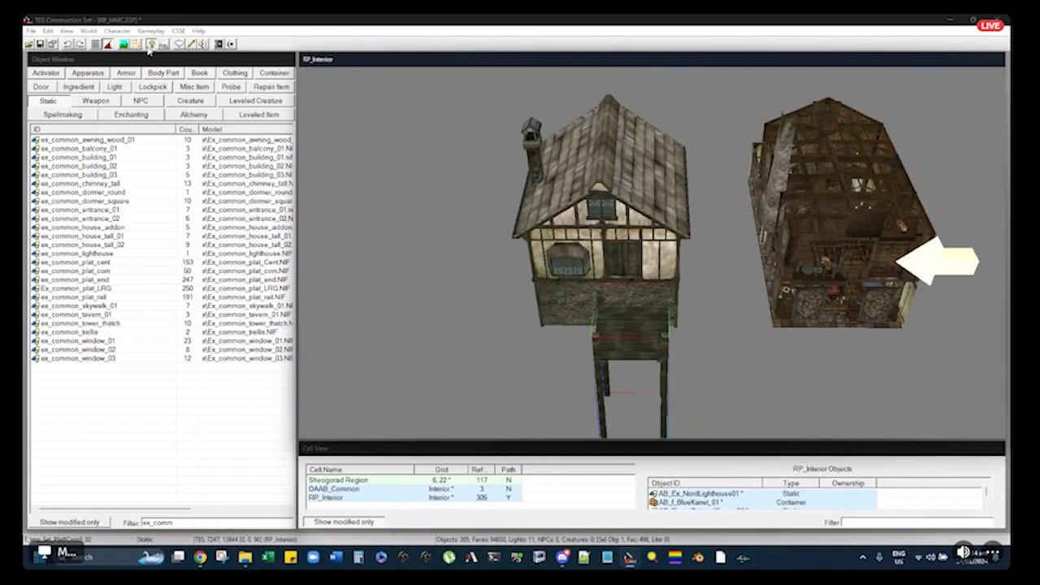
Turn on grid snapping, rotate the corner platform to 0 degrees and fit it against the stone foundation beneath the house door
left_click(99, 45)
scroll(581, 383, "up", 10)
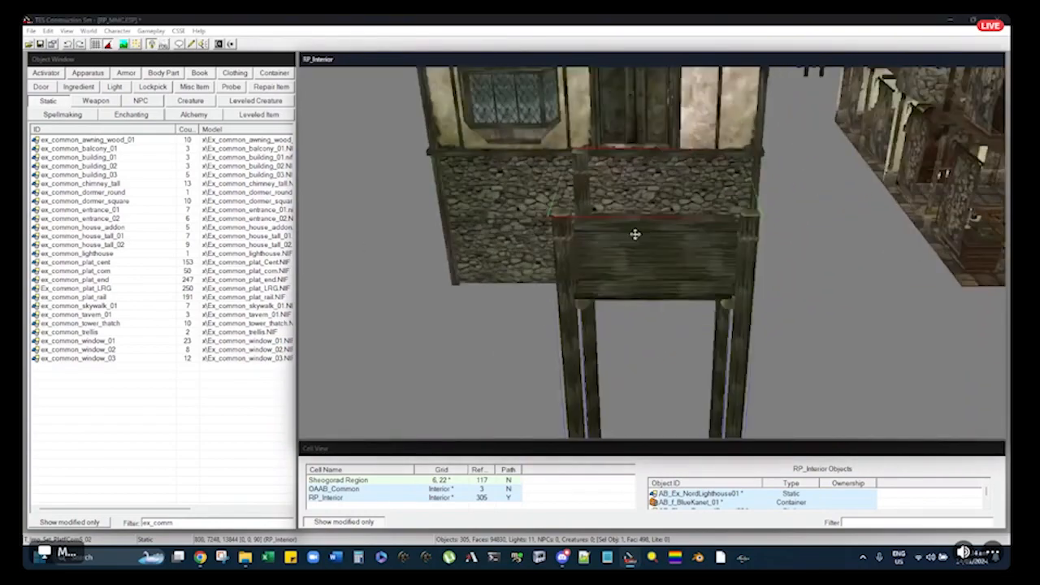
mouse_move(650, 261)
right_mouse_down()
mouse_move(658, 264)
mouse_move(645, 246)
right_mouse_up()
middle_click_drag(645, 246, 620, 336)
left_click_drag(620, 336, 691, 286)
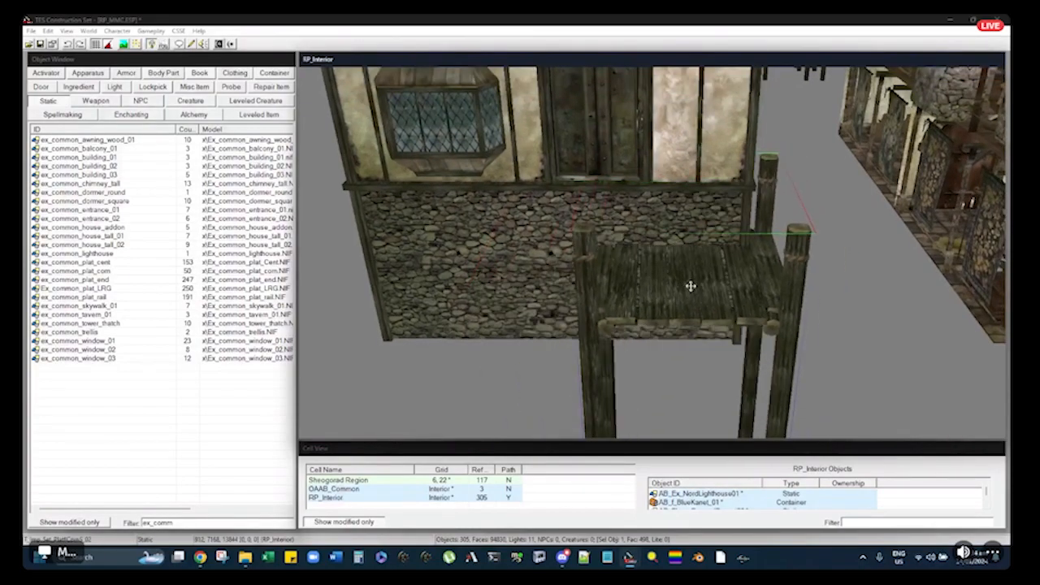
scroll(654, 301, "up", 5)
middle_click_drag(656, 291, 750, 211, "shift")
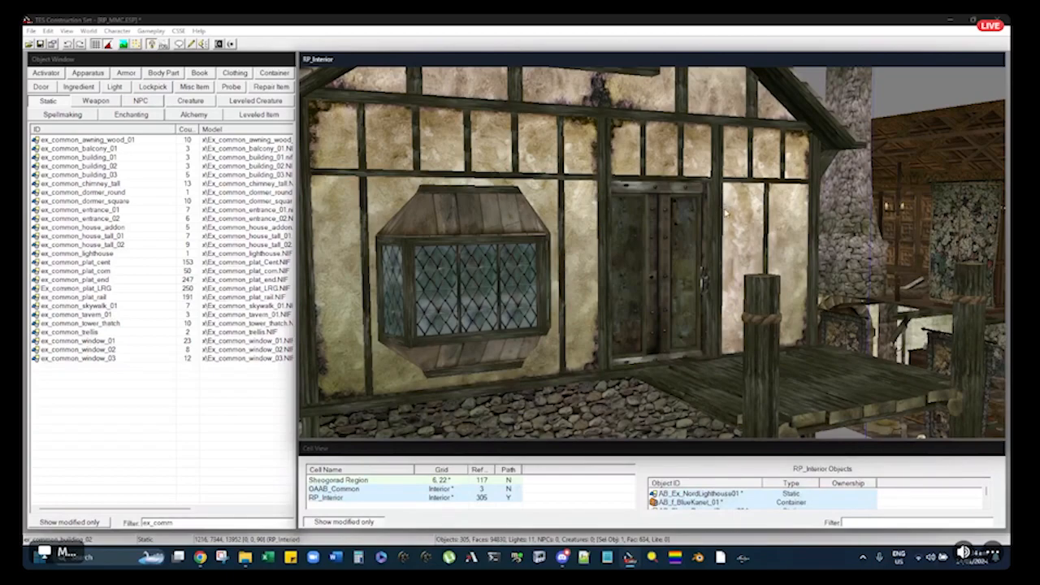
Return to the platform rows and compare the T_Imp_Set_PlatEndS_01 and T_Imp_Set_PlatEnd_01 end pieces as candidates for the house's deck
scroll(729, 187, "down", 5)
middle_click_drag(729, 187, 615, 278, "shift")
scroll(614, 278, "up", 8)
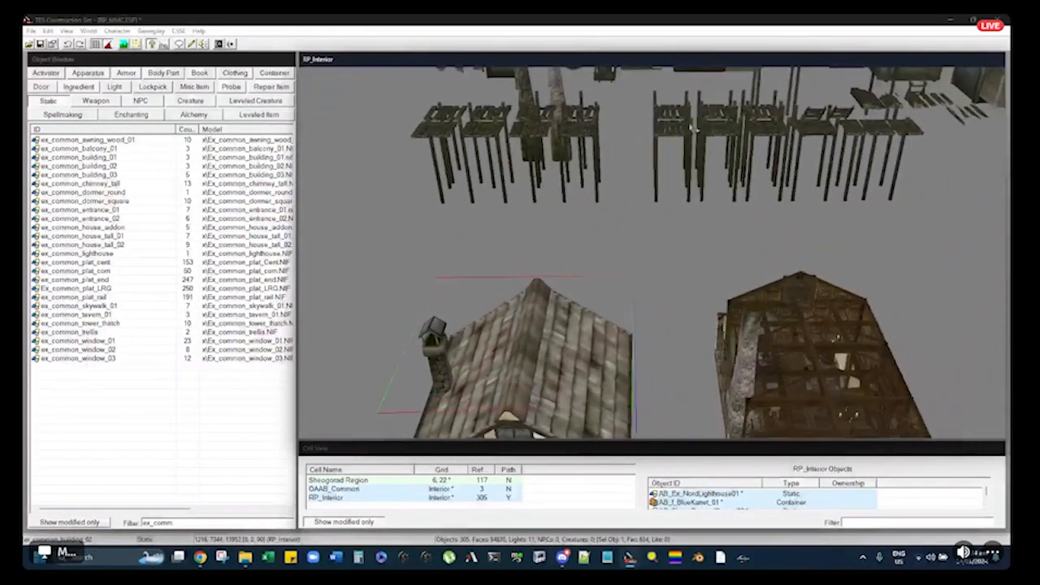
middle_click_drag(669, 193, 722, 247, "shift")
left_click(723, 256)
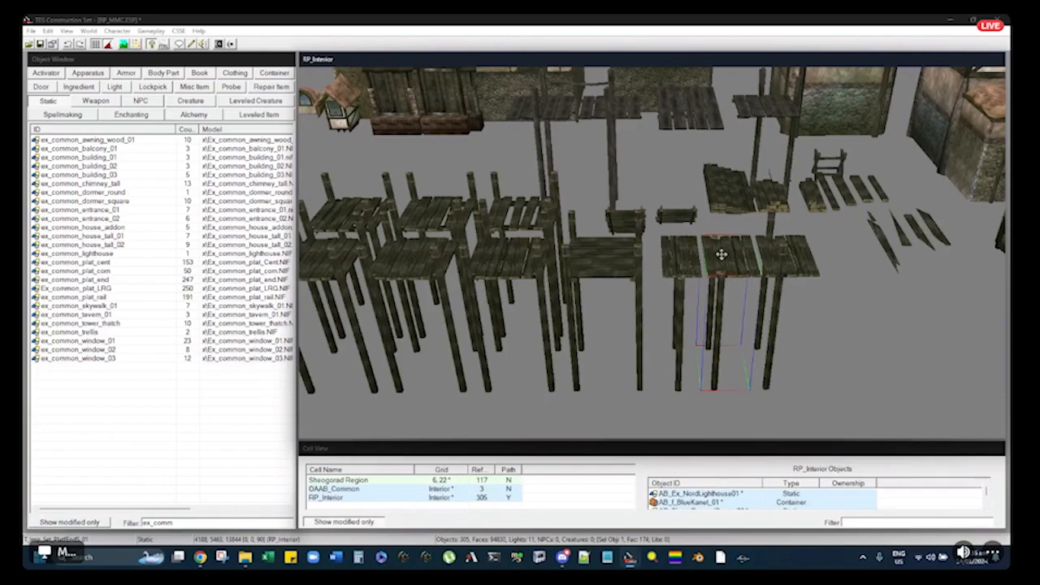
middle_click_drag(544, 243, 690, 248)
scroll(528, 222, "down", 5)
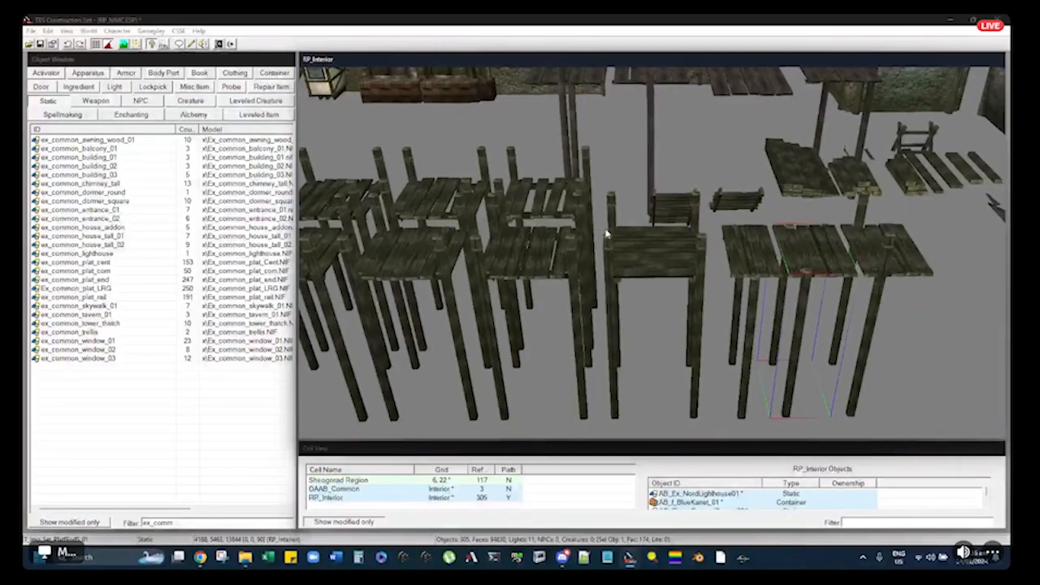
scroll(528, 222, "up", 5)
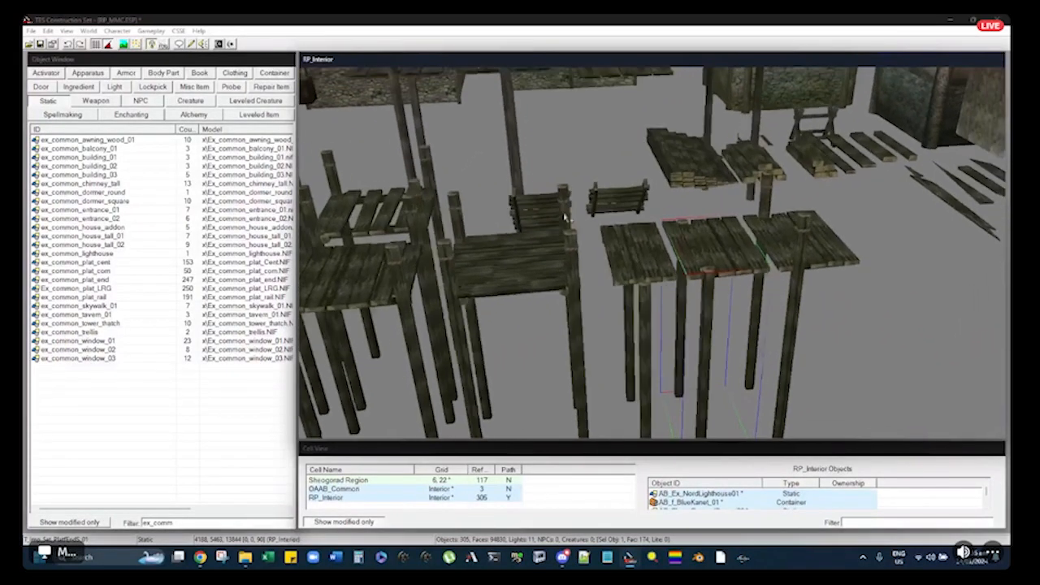
middle_click_drag(551, 236, 857, 249)
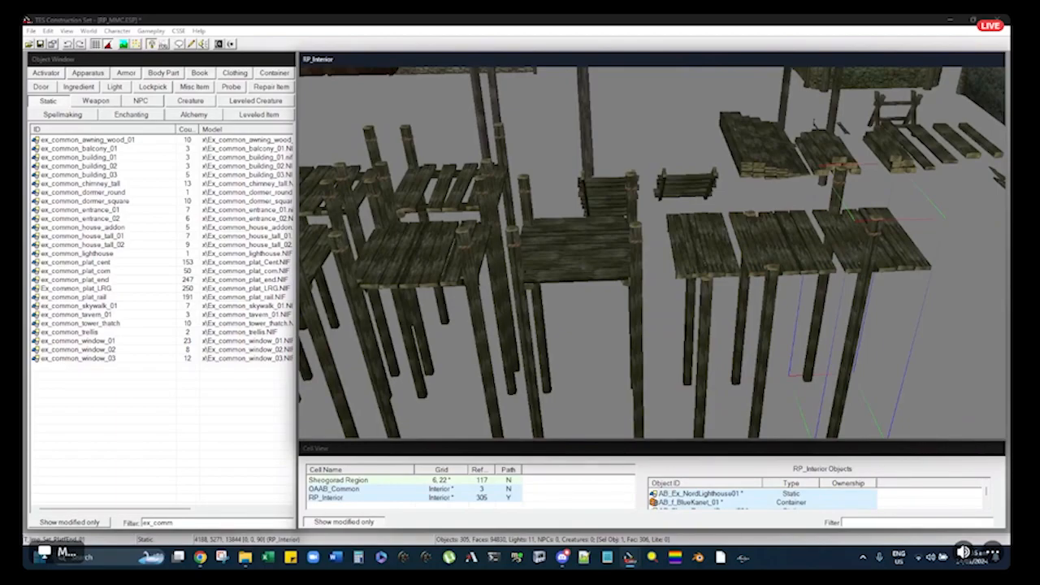
middle_click_drag(710, 52, 784, 251, "shift")
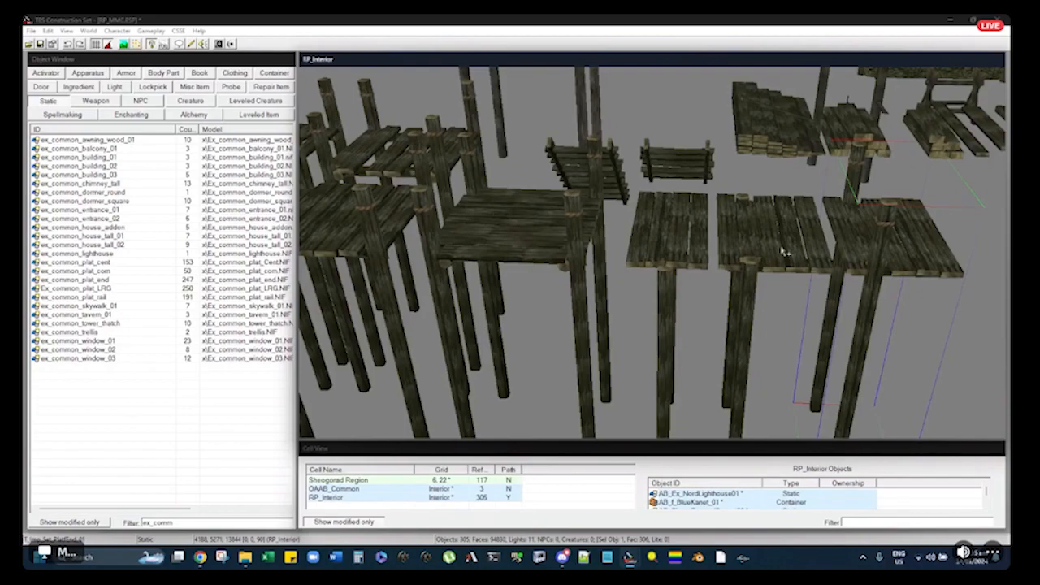
scroll(783, 252, "down", 10)
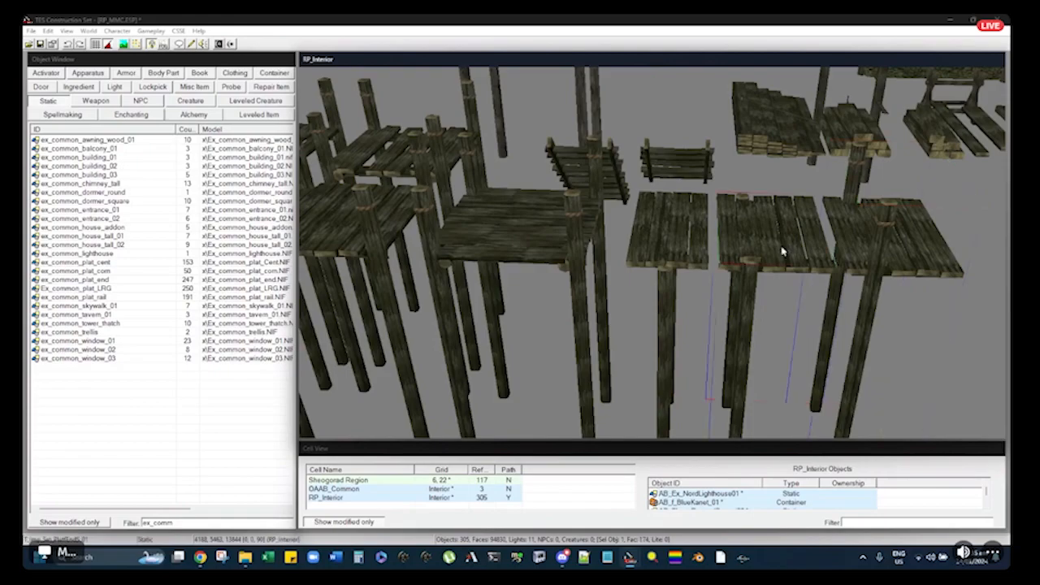
Go from the platform rows to the rows of timber-and-stone house wall pieces and examine how neighbouring wall sections relate
middle_click_drag(525, 267, 562, 233)
left_click(622, 269)
middle_click_drag(623, 269, 545, 208, "shift")
scroll(569, 228, "up", 5)
left_click(459, 138)
middle_click_drag(459, 138, 627, 218)
left_click(555, 213)
left_click(544, 218)
middle_click_drag(544, 217, 614, 237, "shift")
scroll(616, 237, "up", 5)
scroll(616, 237, "up", 8)
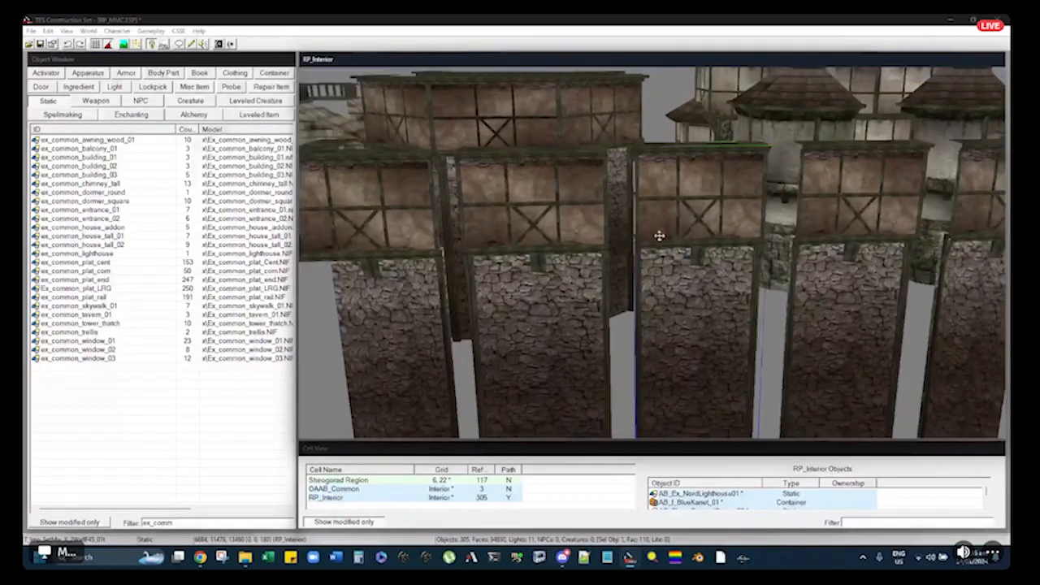
scroll(658, 235, "down", 6)
middle_click_drag(669, 241, 633, 309, "shift")
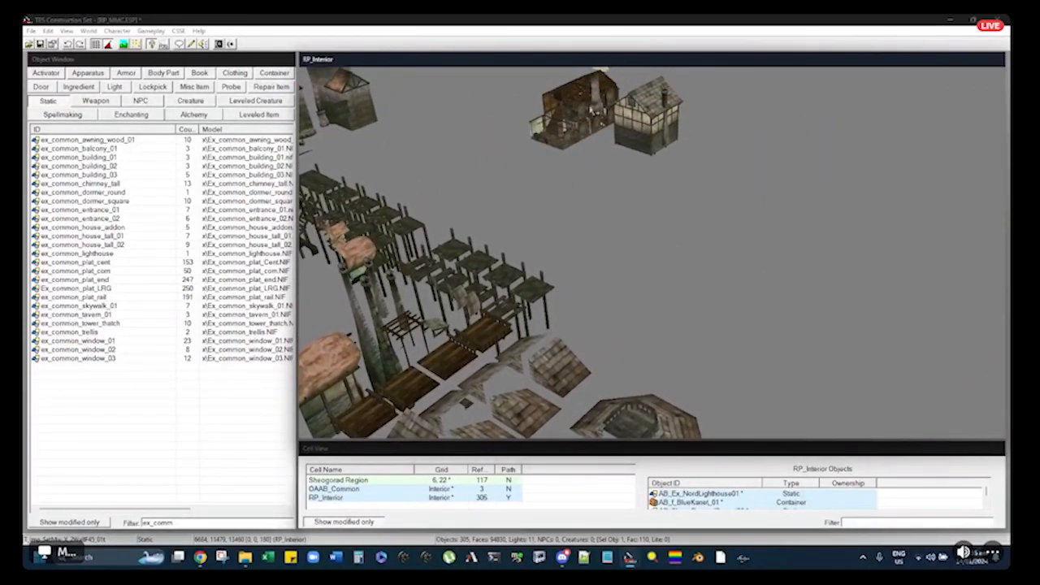
middle_click_drag(577, 117, 869, 260, "shift")
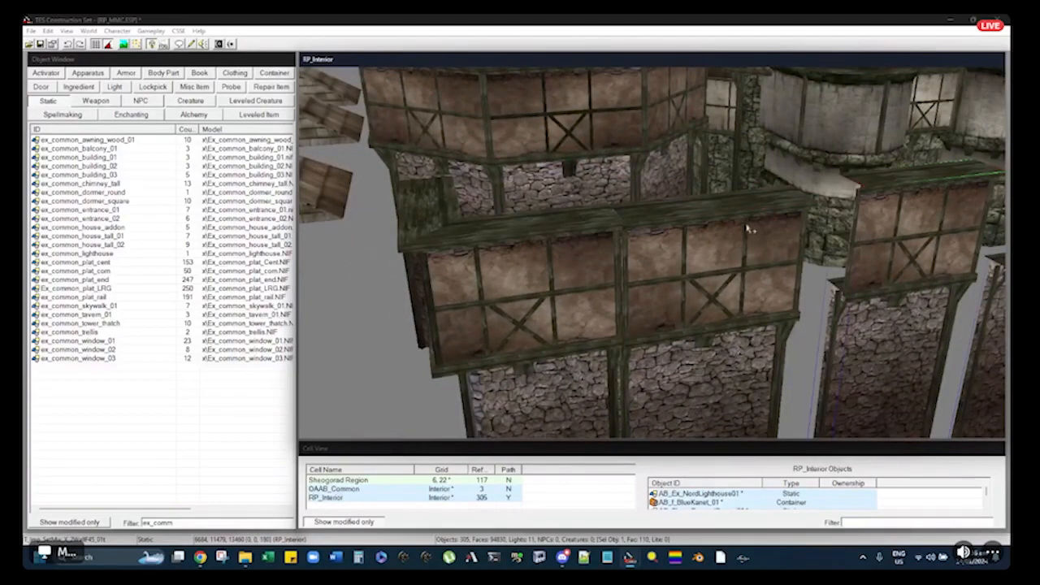
Try to snap one timber-and-stone wall piece flush against its neighbour in the wall row
middle_click_drag(749, 231, 693, 210, "shift")
scroll(693, 210, "down", 4)
left_click(656, 220)
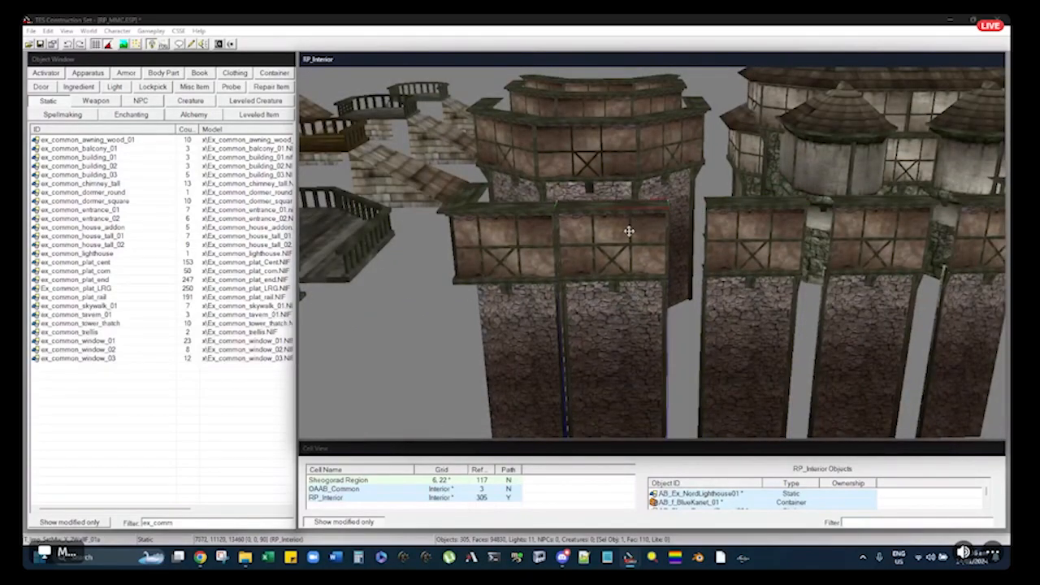
middle_click_drag(629, 232, 659, 215, "shift")
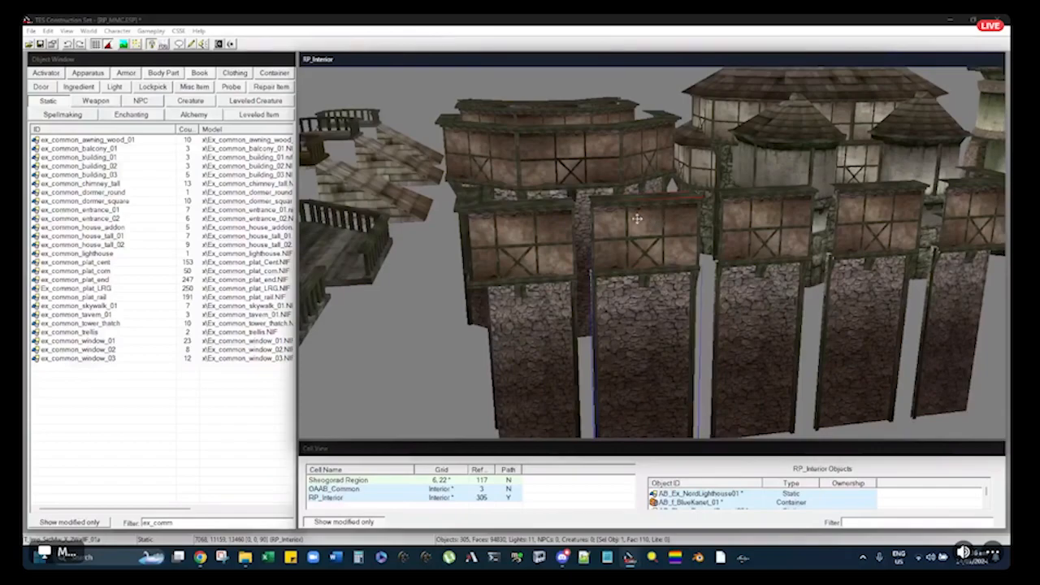
Look over the roof and balcony pieces, then return to the front of the bay-window house with the corner platform
middle_click_drag(559, 241, 743, 277, "shift")
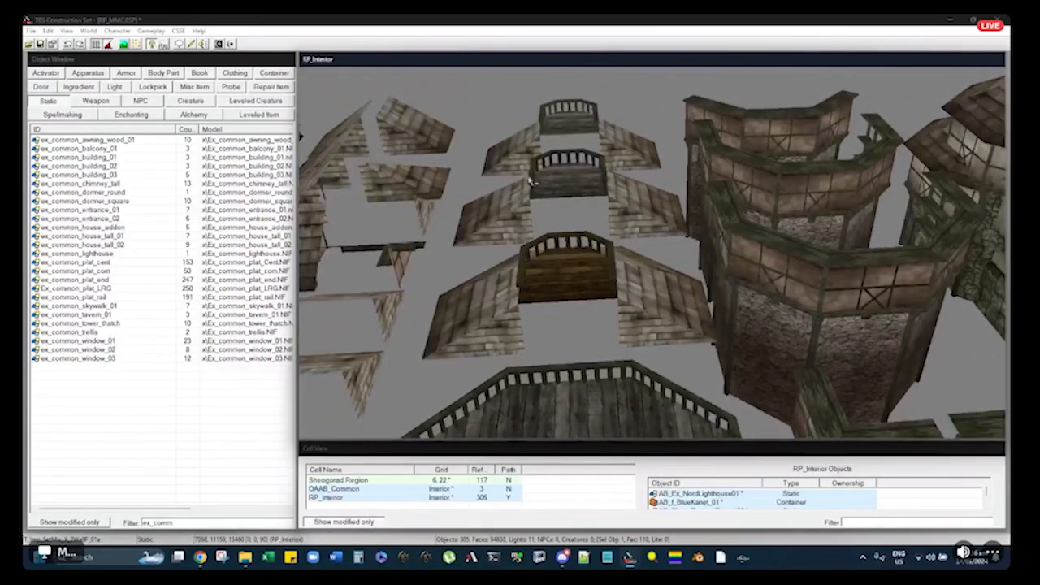
middle_click_drag(564, 192, 727, 232)
middle_click_drag(474, 138, 685, 272)
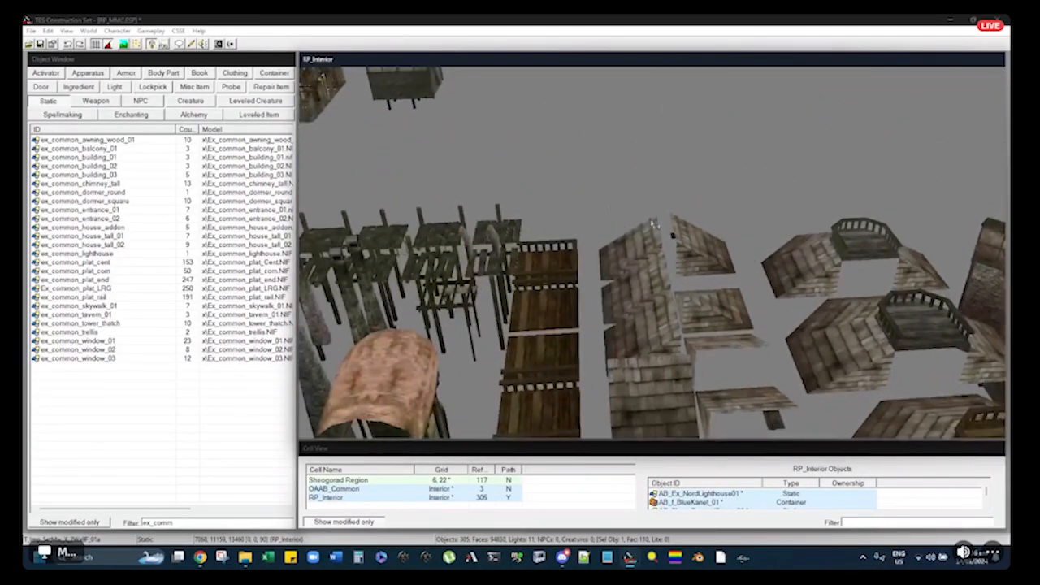
middle_click_drag(954, 280, 761, 234)
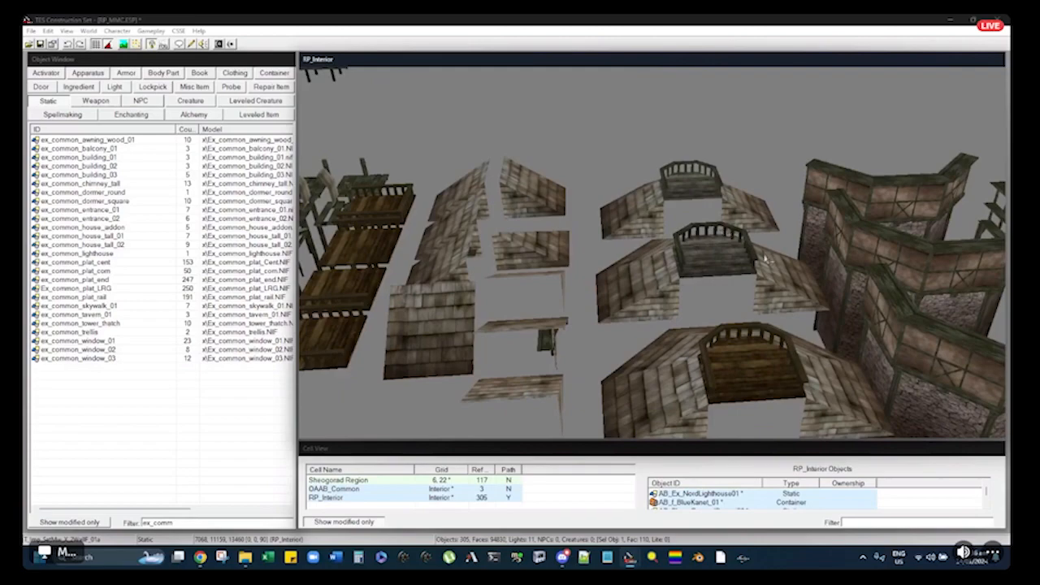
middle_click_drag(421, 117, 837, 375)
left_click(477, 124)
middle_click_drag(478, 123, 722, 232)
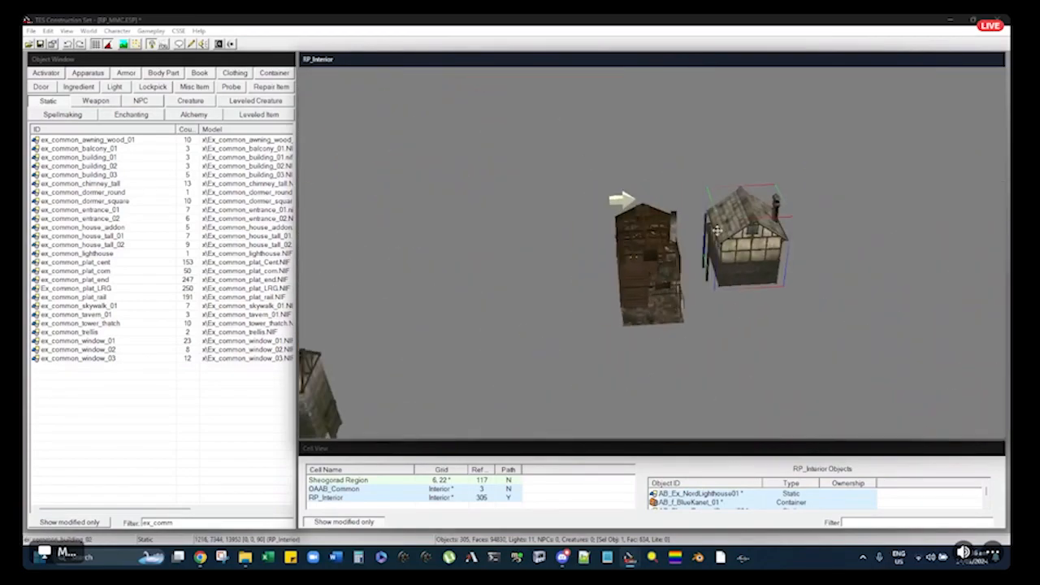
scroll(721, 232, "up", 10)
middle_click_drag(619, 227, 680, 209, "shift")
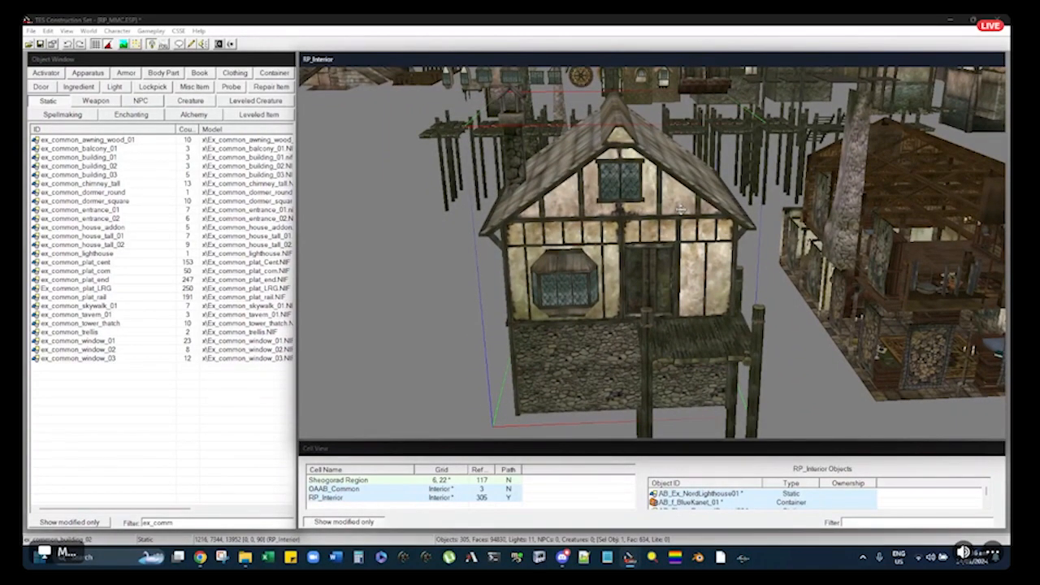
Examine the house's door, bay window and gable window up close, selecting the separate window pieces
scroll(680, 209, "up", 6)
middle_click_drag(665, 208, 703, 140)
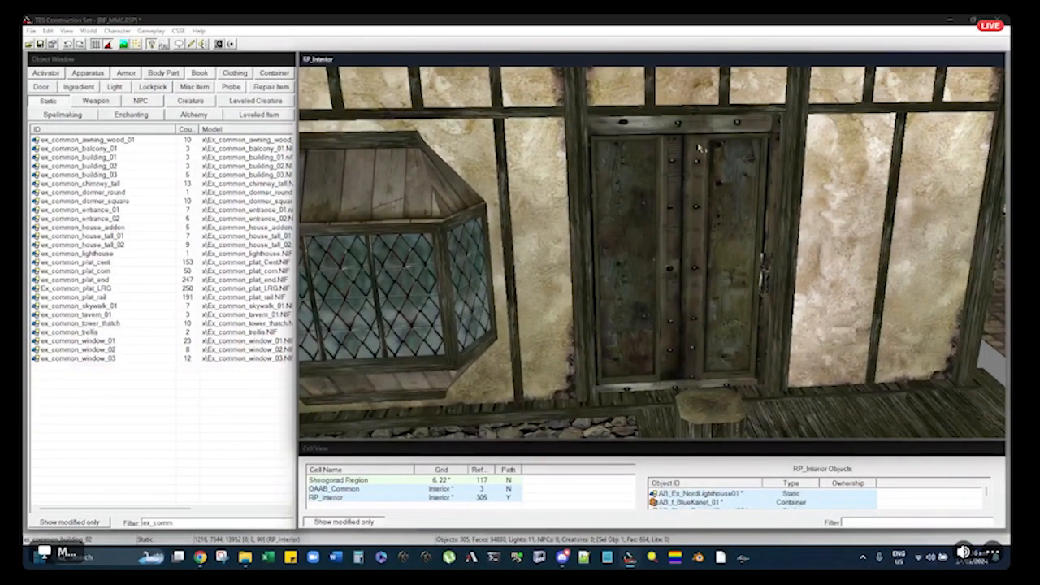
middle_click_drag(654, 180, 646, 179)
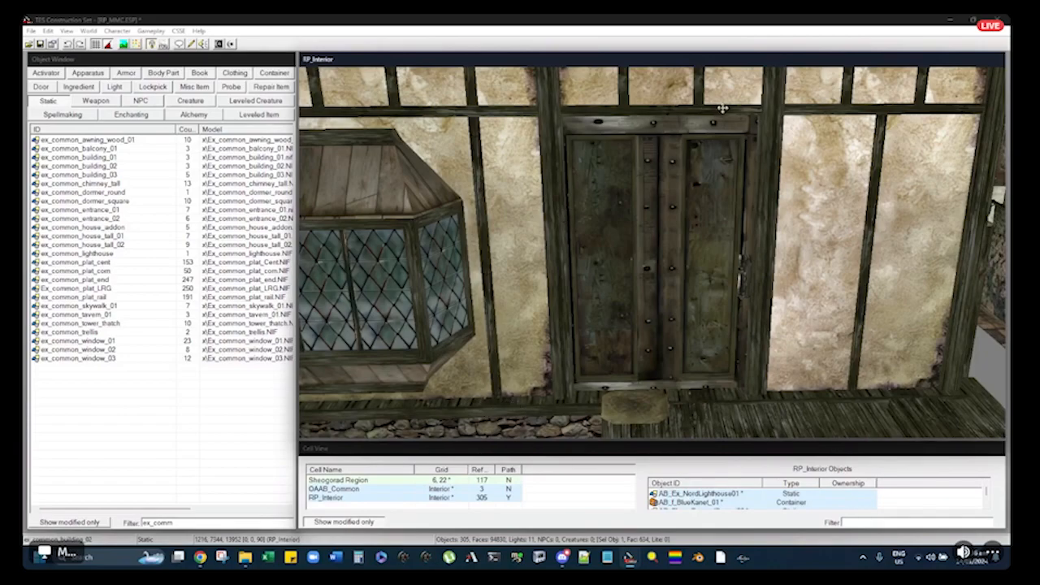
scroll(771, 370, "down", 2)
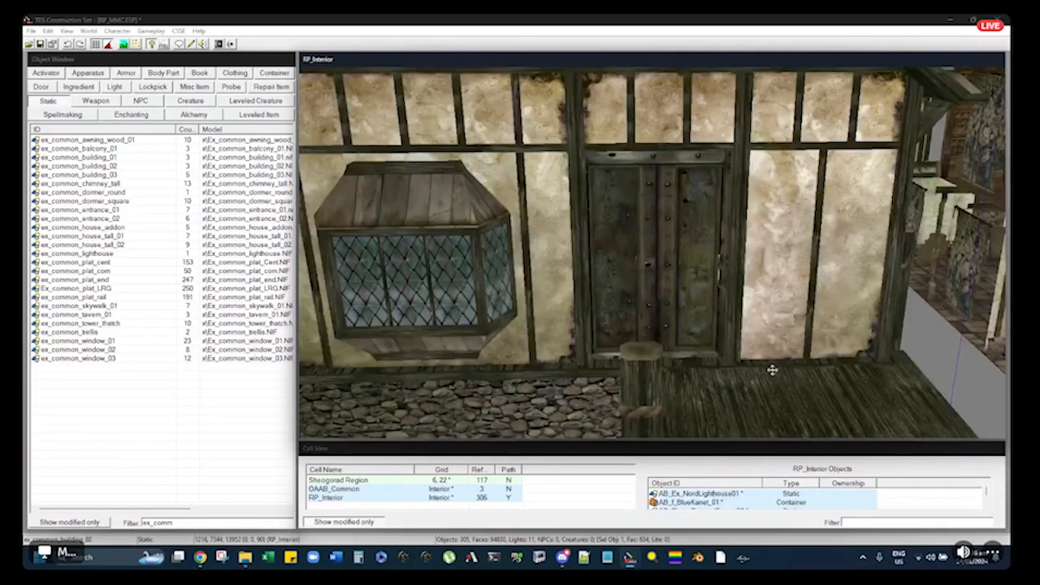
scroll(774, 375, "down", 2)
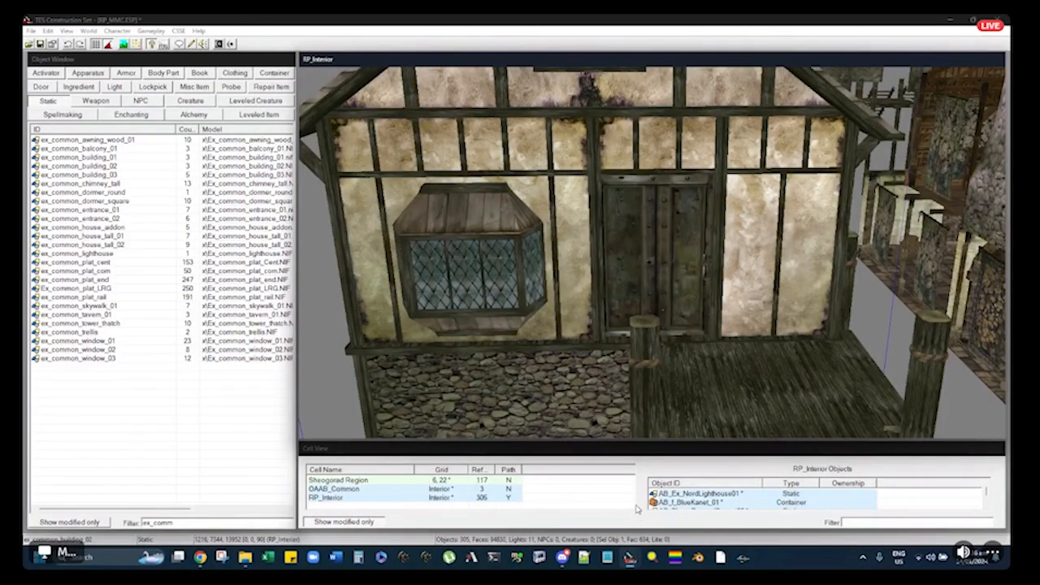
left_click(627, 249)
middle_click_drag(627, 250, 687, 320)
scroll(688, 221, "down", 1)
left_click(723, 196)
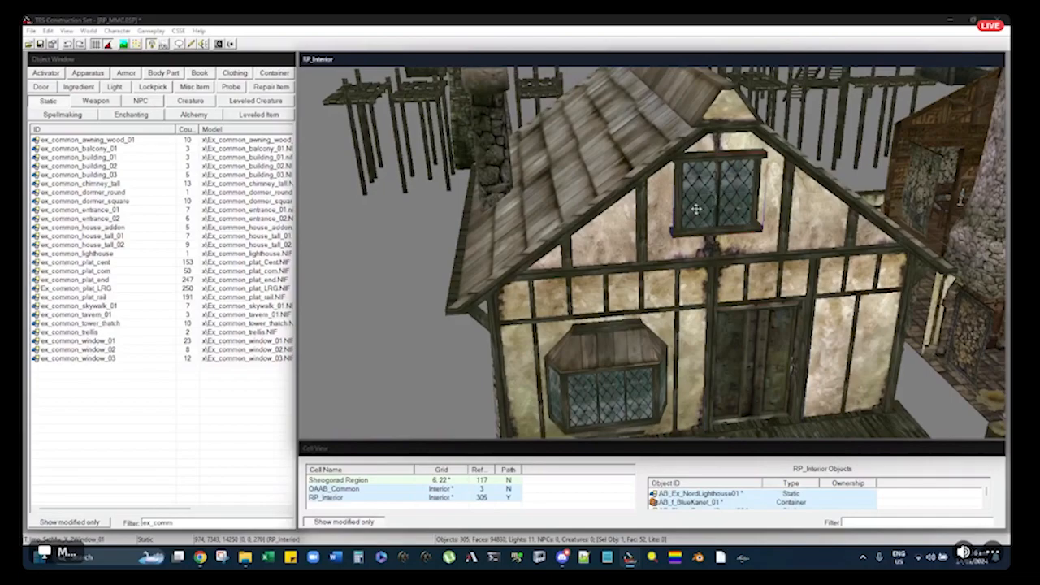
left_click(609, 375)
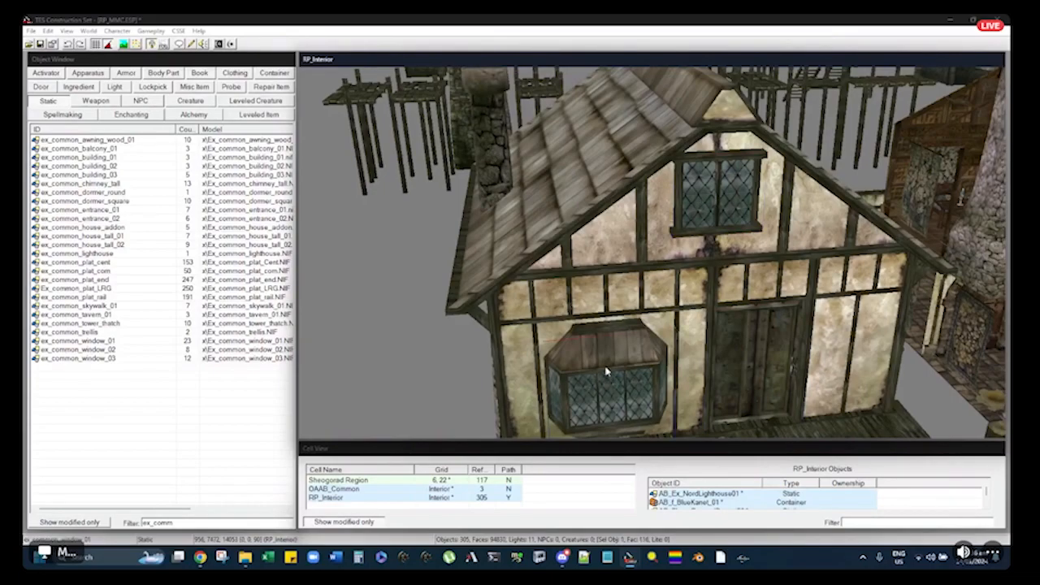
middle_click_drag(609, 374, 586, 317)
left_click(579, 205)
middle_click_drag(578, 205, 629, 182)
Inspect the T_Imp_Set_PlatCorn_02 corner platform below the house door from several sides
scroll(637, 187, "up", 3)
left_click(661, 316)
middle_click_drag(661, 316, 622, 267)
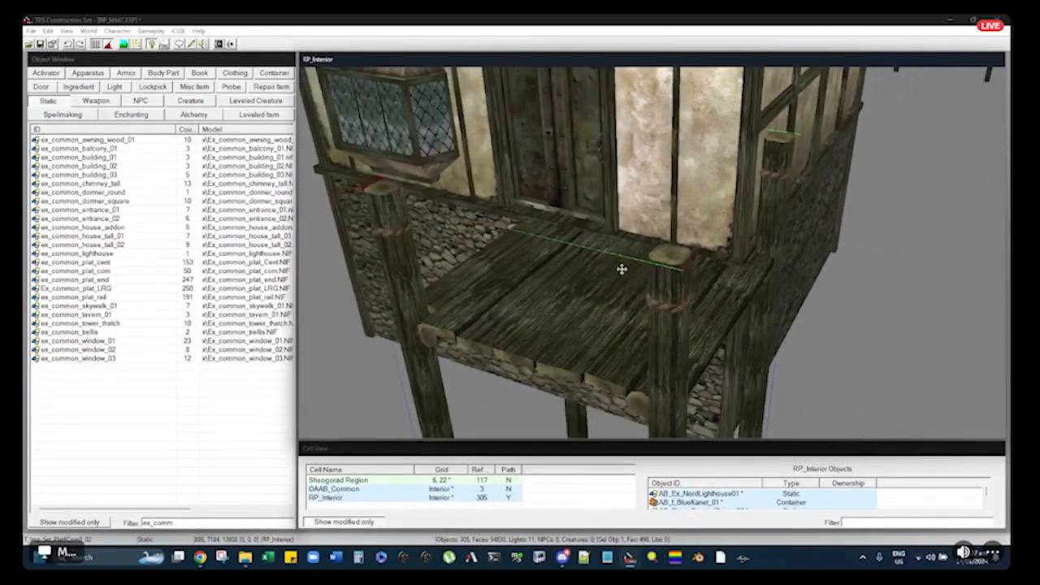
left_click_drag(603, 290, 618, 299)
mouse_move(618, 299)
middle_mouse_down()
mouse_move(634, 293)
mouse_move(528, 337)
mouse_move(592, 304)
mouse_move(538, 301)
mouse_move(580, 295)
mouse_move(620, 313)
middle_mouse_up()
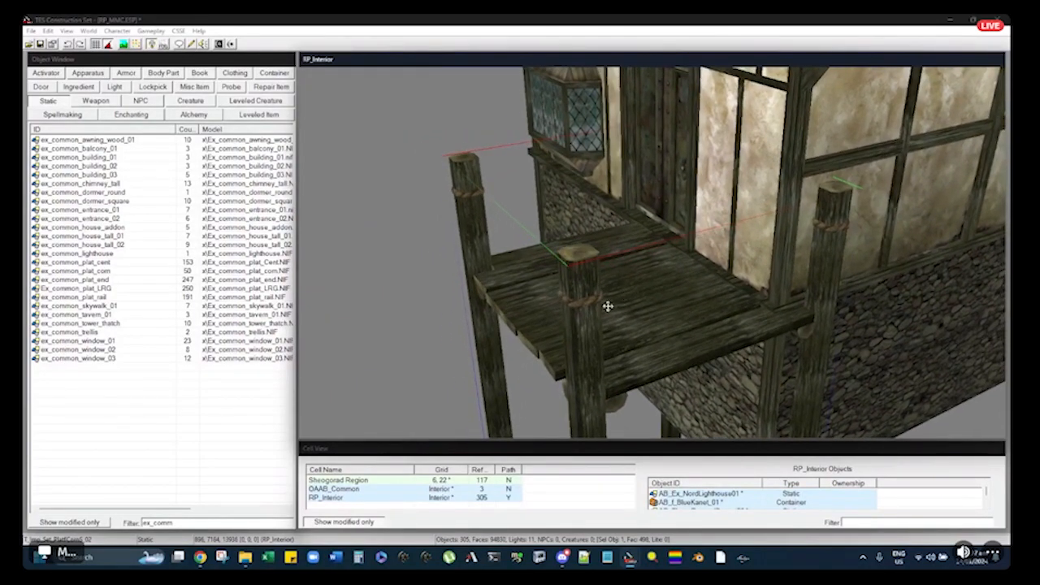
middle_click_drag(609, 286, 603, 277)
key("d")
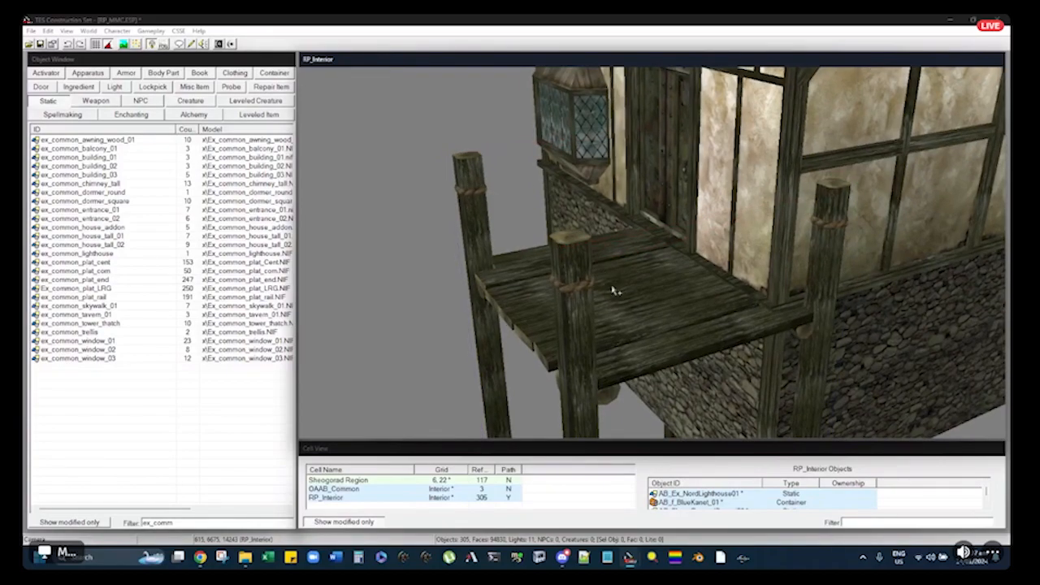
left_click(615, 291)
Look back towards the platform rows, then return to the front of the house with its corner platform
scroll(652, 241, "down", 4)
middle_click_drag(653, 241, 766, 210)
middle_click_drag(844, 130, 626, 236)
scroll(626, 236, "down", 3)
middle_click_drag(731, 122, 835, 118)
left_click(813, 128)
key("d")
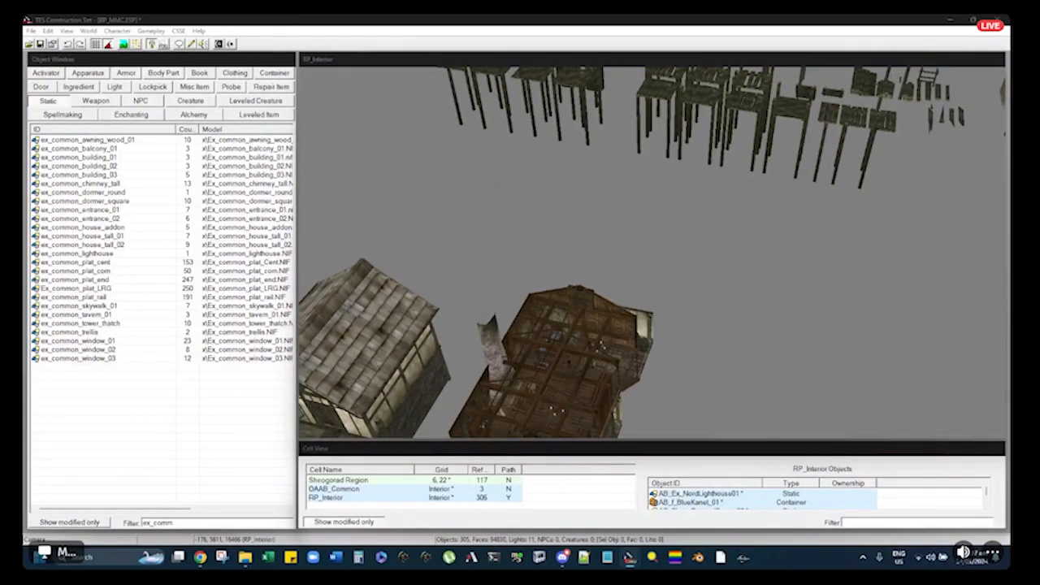
left_click(335, 408)
middle_click_drag(334, 408, 648, 239)
Filter the static objects by "plat" and pick T_Imp_Set_Plat128_01 from the T_Imp_Set platform pieces
double_click(188, 523)
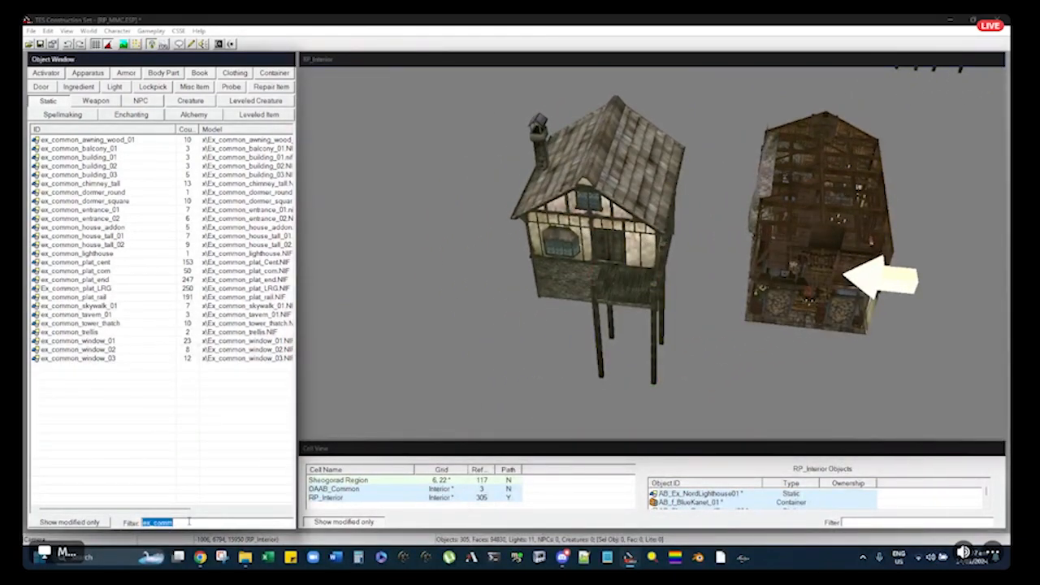
type("plat")
left_click_drag(288, 138, 281, 398)
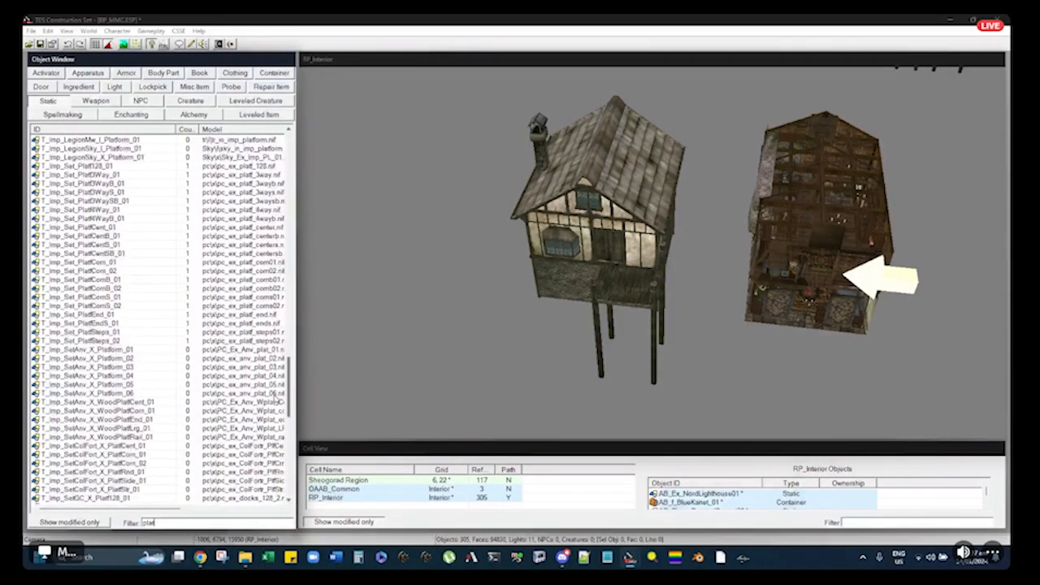
left_click(102, 166)
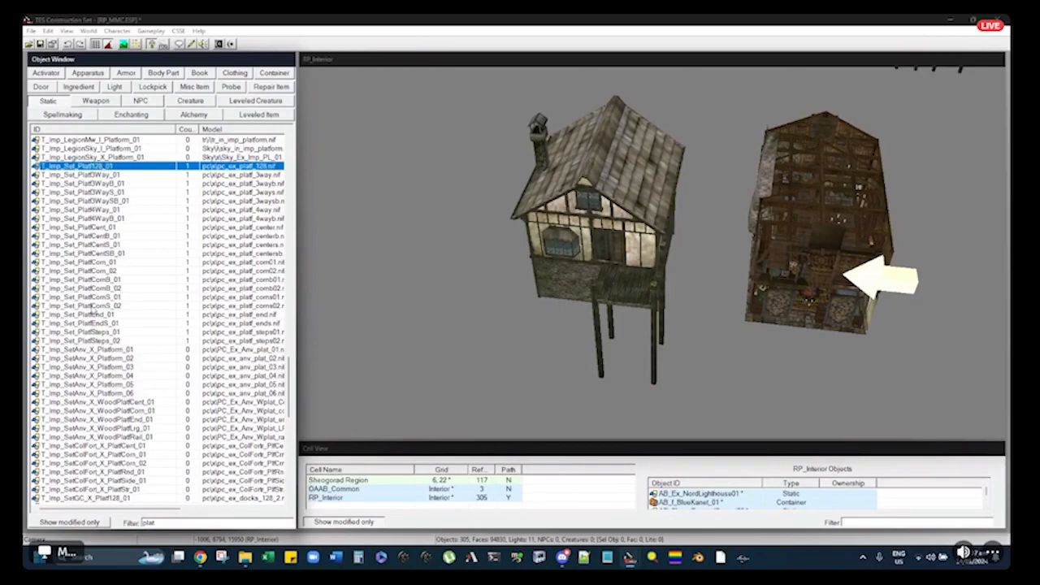
left_click(92, 341, "shift")
scroll(89, 344, "up", 2)
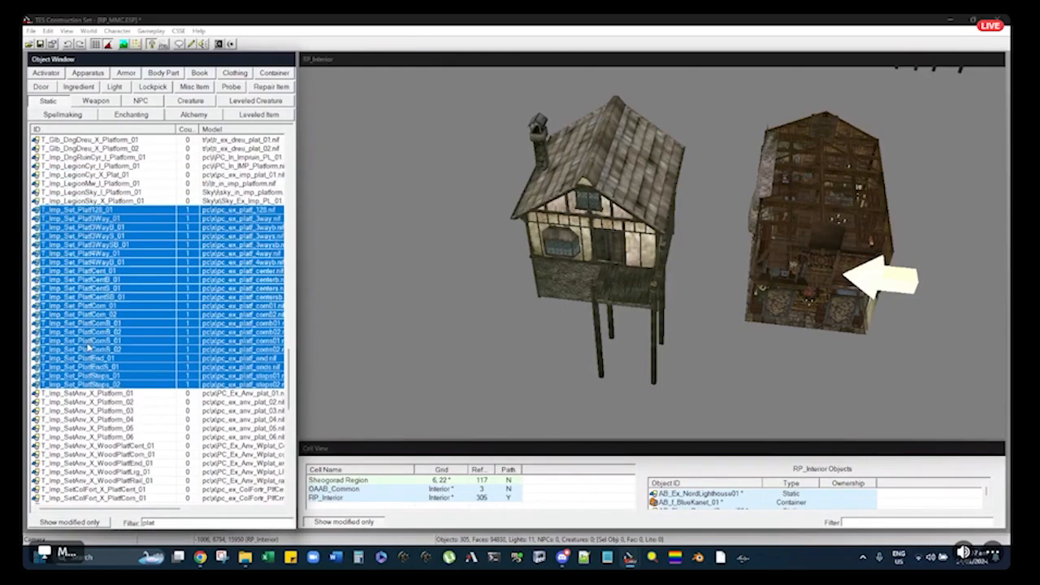
left_click(108, 411)
left_click(87, 211)
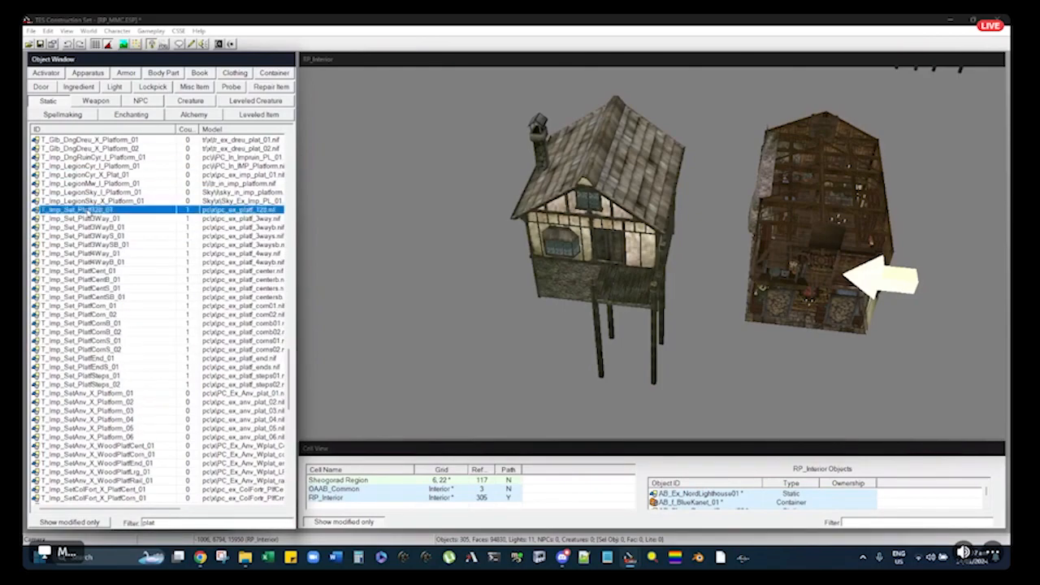
Add T_Imp_Set_Plat128_01 to the cell, turn it 90 degrees and place it in front of the house beside the corner platform
left_click_drag(455, 272, 521, 267)
right_click_drag(562, 242, 545, 257)
mouse_move(570, 281)
left_mouse_down()
mouse_move(578, 251)
mouse_move(582, 287)
left_mouse_up()
middle_click_drag(584, 286, 650, 208)
scroll(660, 187, "up", 4)
left_click_drag(658, 154, 638, 269)
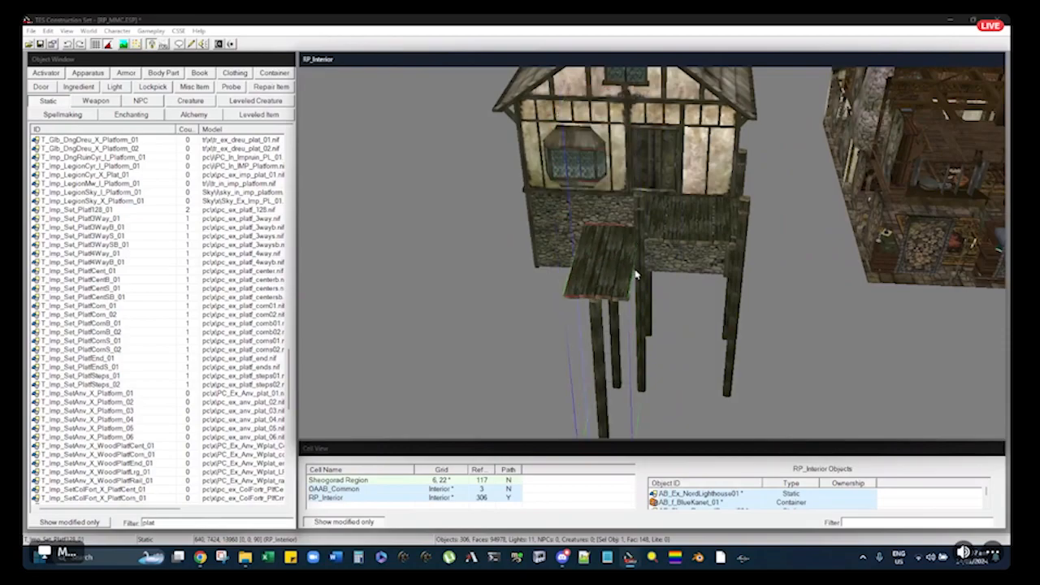
Move the T_Imp_Set_Plat128_01 piece up against the corner platform, in front of the house's bay window
middle_click_drag(639, 270, 718, 297, "shift")
scroll(719, 300, "up", 4)
left_click_drag(726, 328, 679, 215)
middle_click_drag(680, 215, 683, 167, "shift")
scroll(712, 149, "up", 3)
scroll(621, 184, "up", 4)
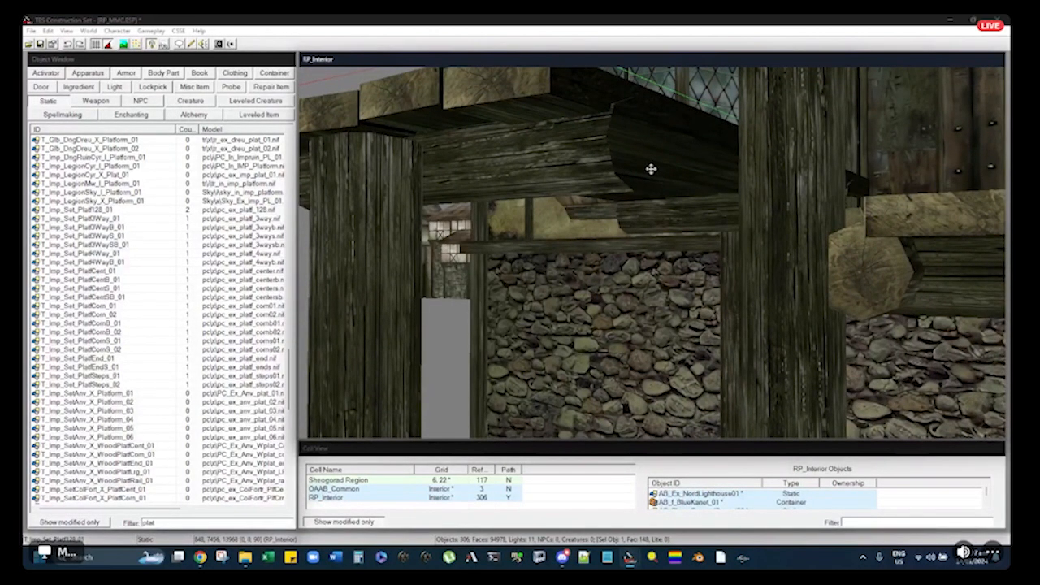
Lower the T_Imp_Set_Plat128_01 piece level and flush with the corner platform, at X 896, Y 7440, Z 13936
middle_click_drag(622, 172, 529, 216, "shift")
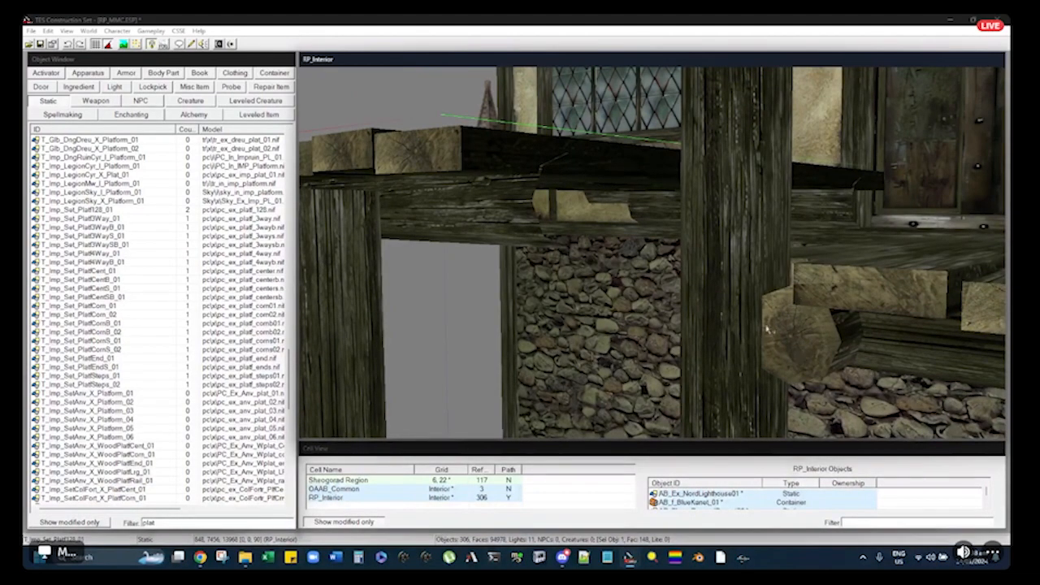
scroll(794, 350, "up", 6)
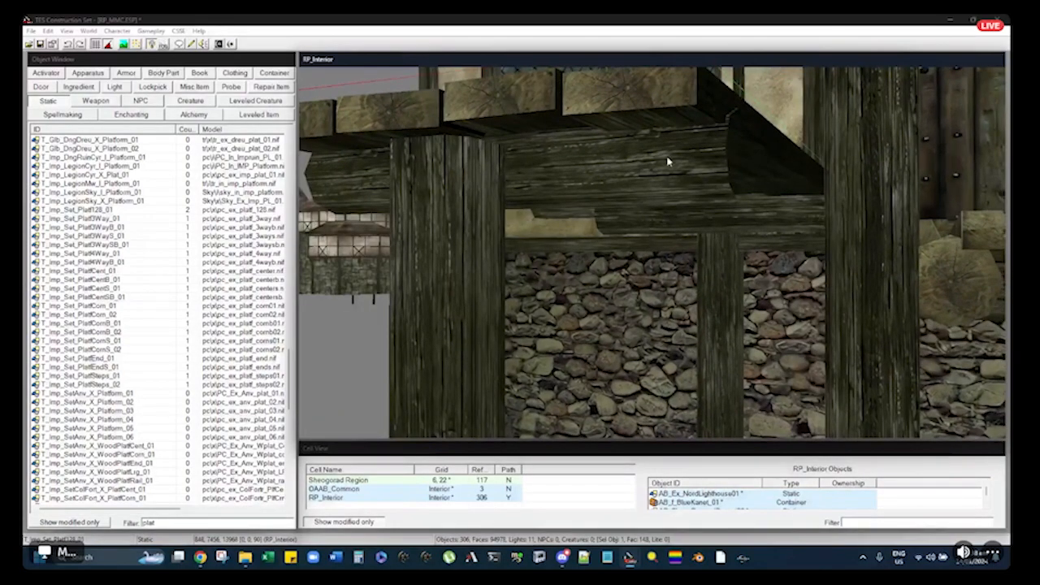
scroll(665, 202, "down", 3)
middle_click_drag(659, 225, 748, 232, "shift")
scroll(733, 216, "up", 6)
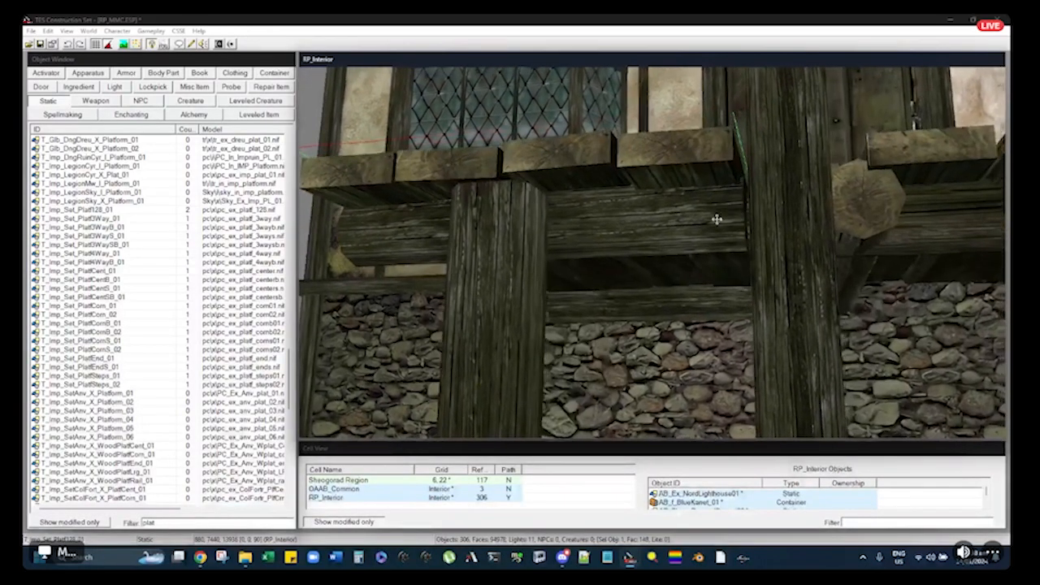
scroll(713, 227, "up", 3)
scroll(722, 186, "down", 8)
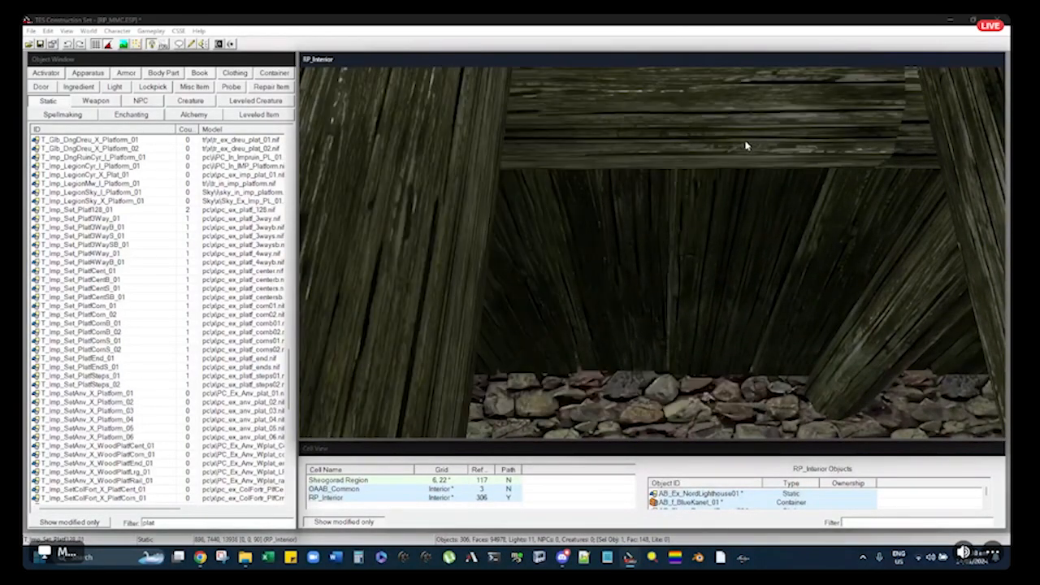
scroll(737, 160, "down", 5)
middle_click_drag(736, 174, 636, 124, "shift")
scroll(720, 194, "down", 4)
scroll(606, 230, "up", 3)
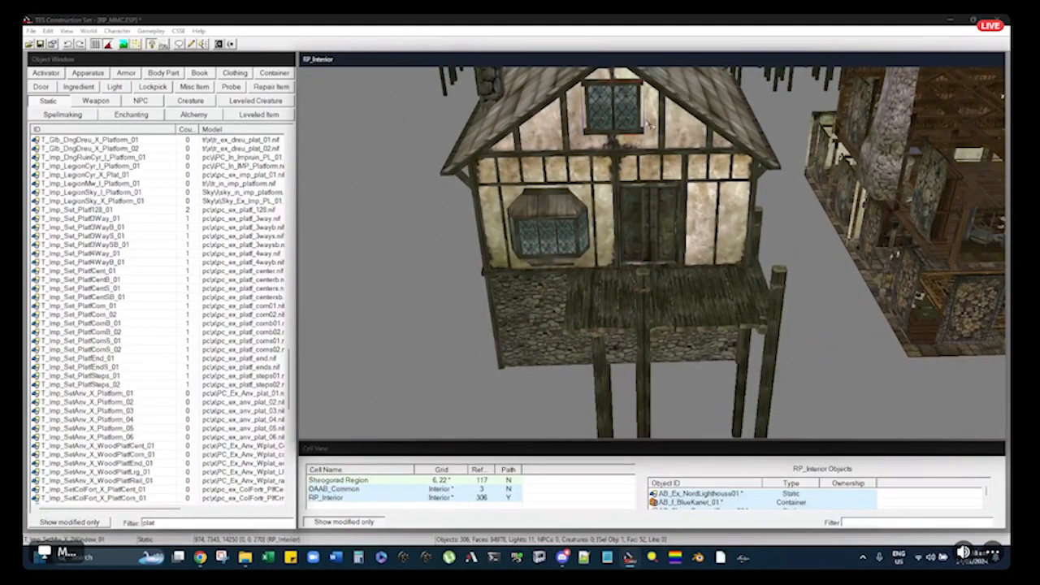
Check the position and rotation values of the T_Imp_Set_Plat128_01 piece attached to the corner platform
left_click(584, 314)
middle_click_drag(585, 314, 735, 143)
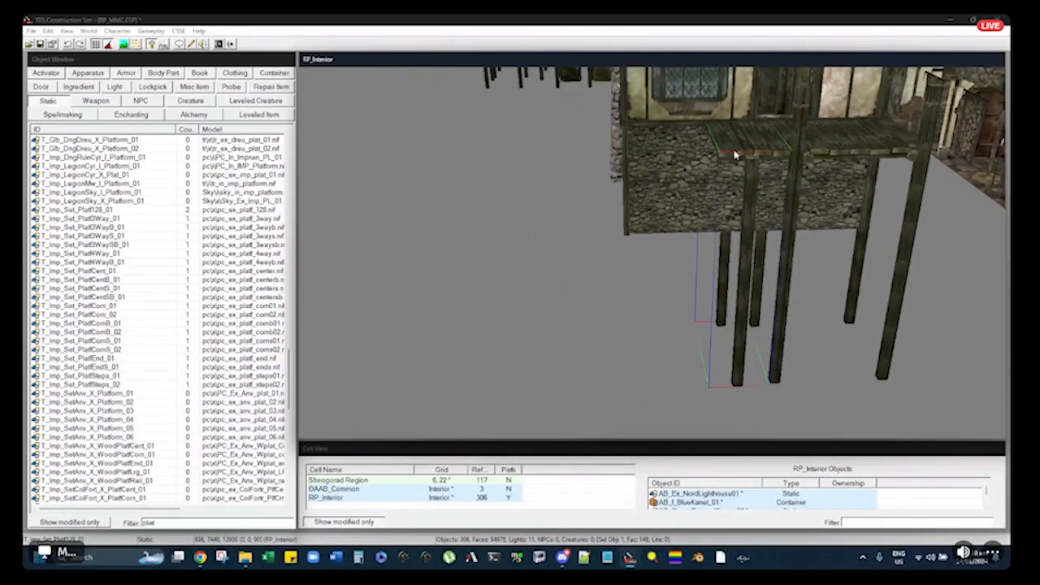
double_click(735, 151)
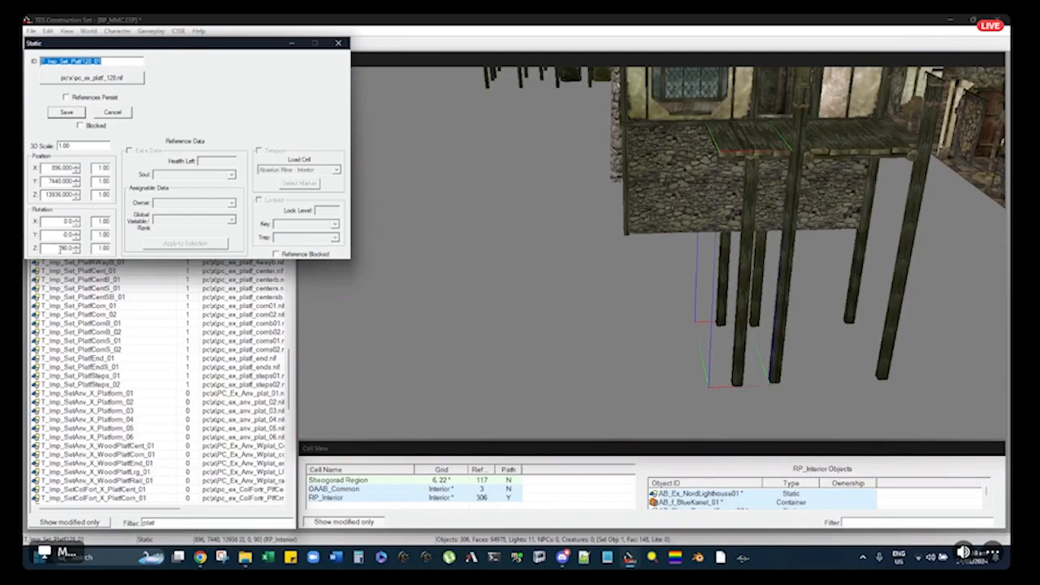
key("Return")
Duplicate the T_Imp_Set_Plat128_01 piece and move the copy to the open space in front of the house
middle_click_drag(750, 139, 745, 156)
key("ctrl+d")
left_click_drag(745, 156, 499, 245)
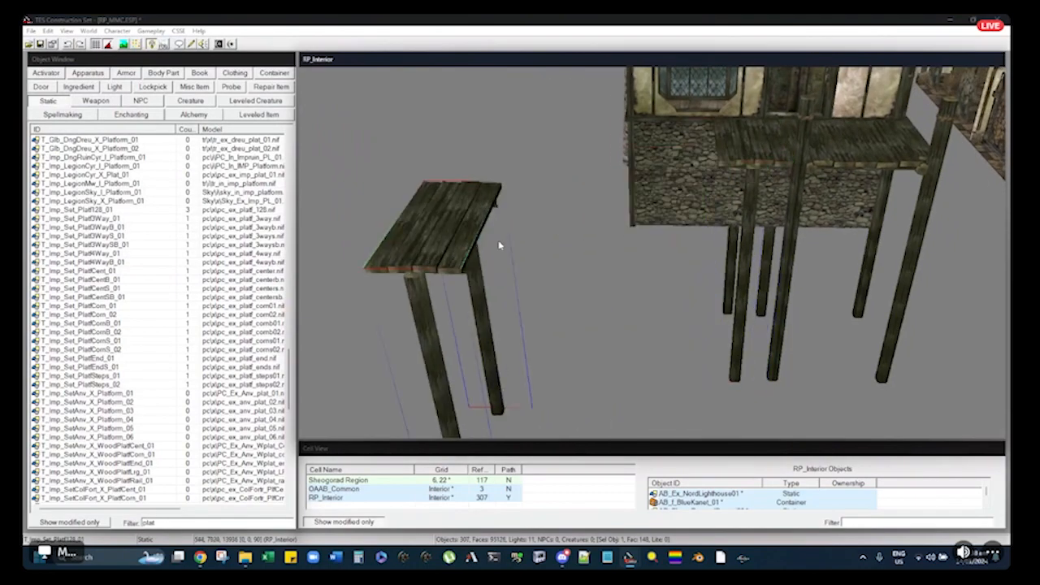
Duplicate the T_Imp_Set_PlatfCornS_02 corner platform and move the copy next to the loose T_Imp_Set_Plat128_01 piece
left_click(866, 153)
key("ctrl+d")
left_click_drag(865, 154, 578, 264)
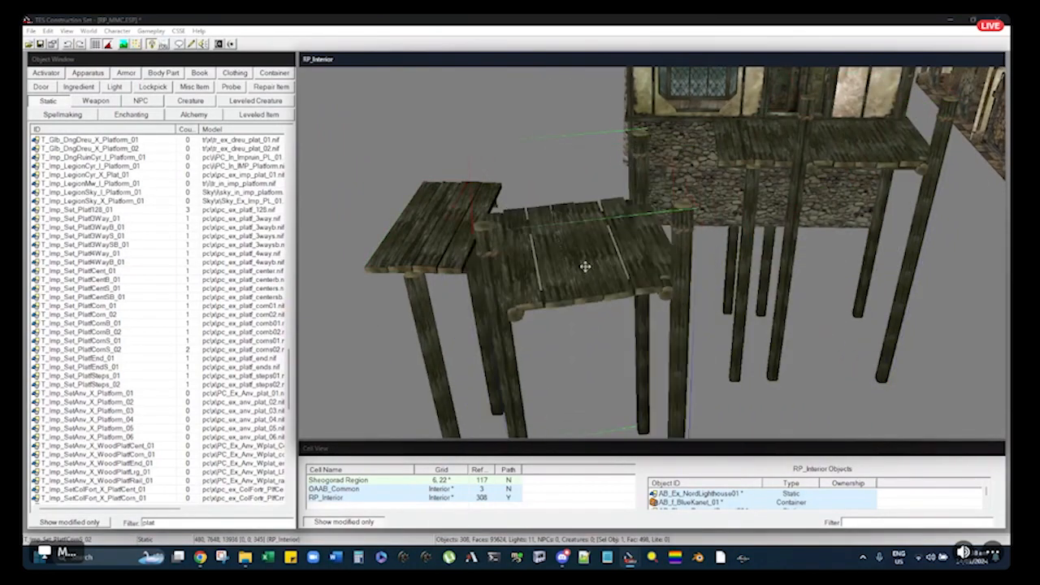
middle_click_drag(587, 267, 427, 159)
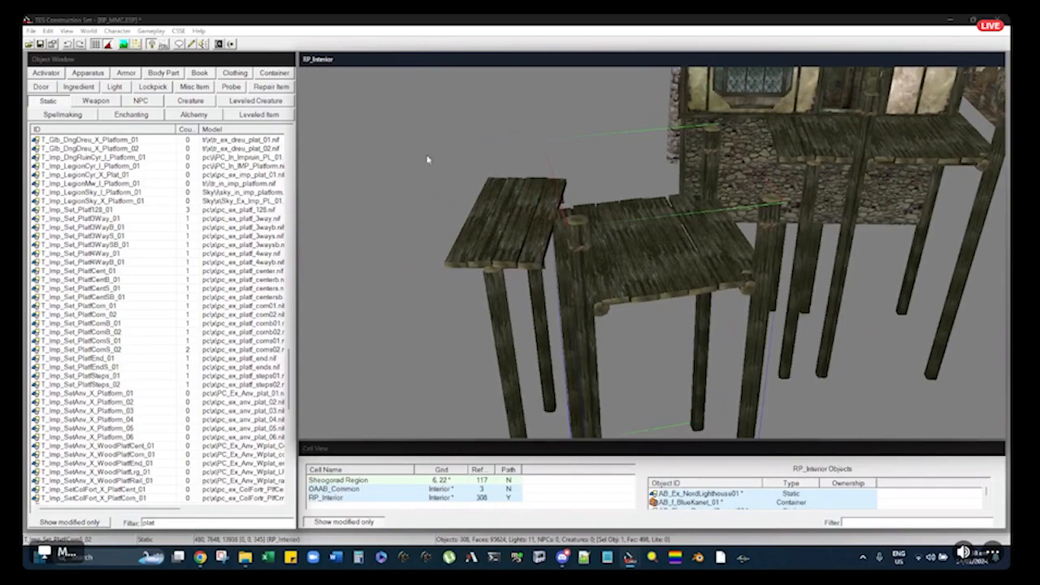
Check the rotation values of the loose corner platform copy and rotate it to 330° about Z
double_click(586, 262)
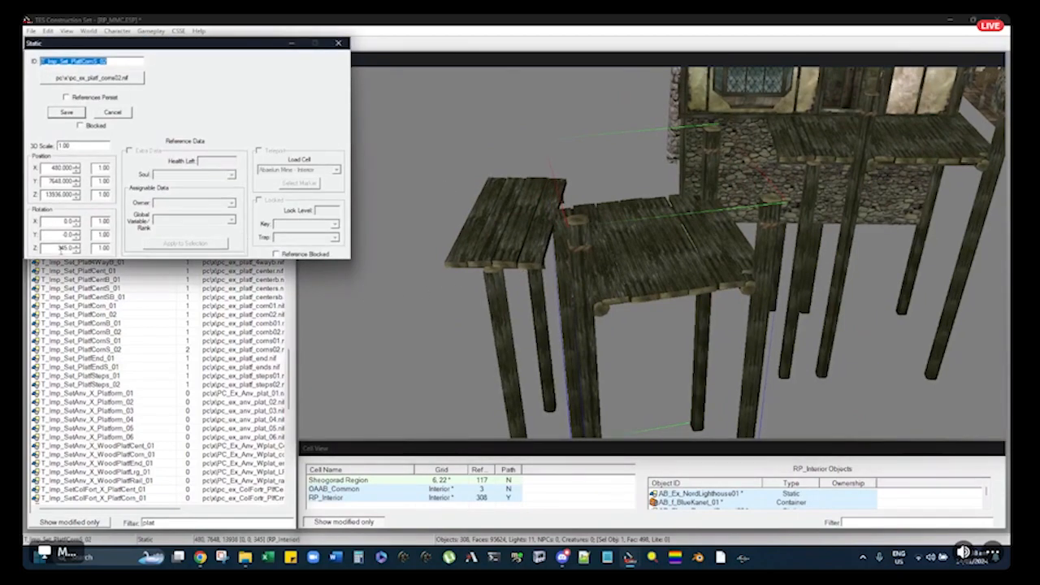
key("Return")
mouse_move(640, 252)
right_mouse_down()
mouse_move(660, 256)
mouse_move(645, 255)
right_mouse_up()
middle_click_drag(645, 256, 773, 258)
Rotate the loose T_Imp_Set_Plat128_01 piece to 60° about Z and try to fit it against the rotated corner platform copy
left_click(645, 235)
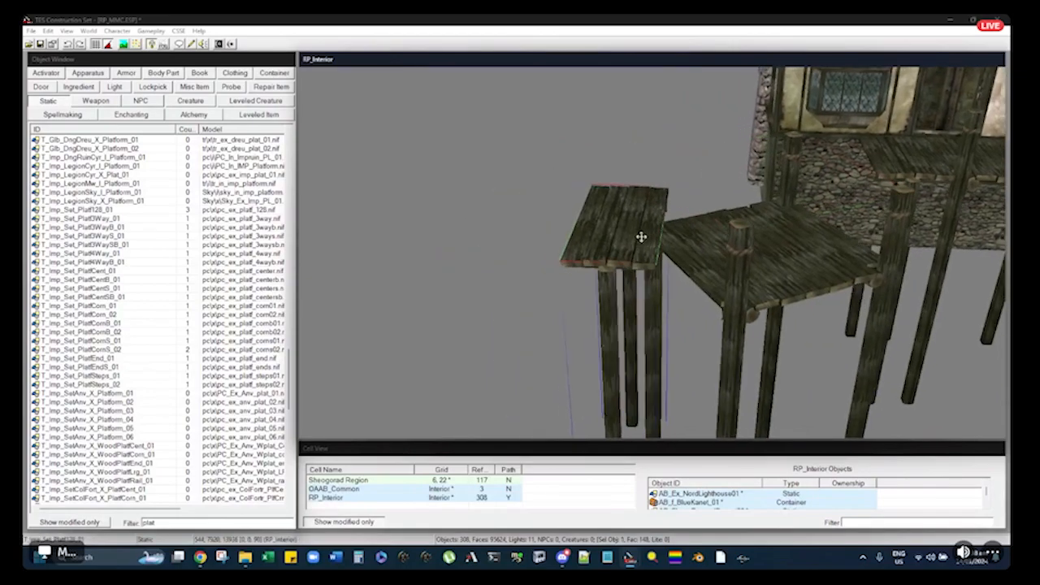
right_click_drag(645, 234, 642, 240)
left_click_drag(629, 219, 609, 264)
middle_click_drag(610, 264, 605, 160, "shift")
scroll(586, 180, "up", 3)
scroll(587, 180, "up", 2)
scroll(622, 228, "up", 2)
scroll(605, 161, "up", 2)
middle_click_drag(615, 203, 620, 239)
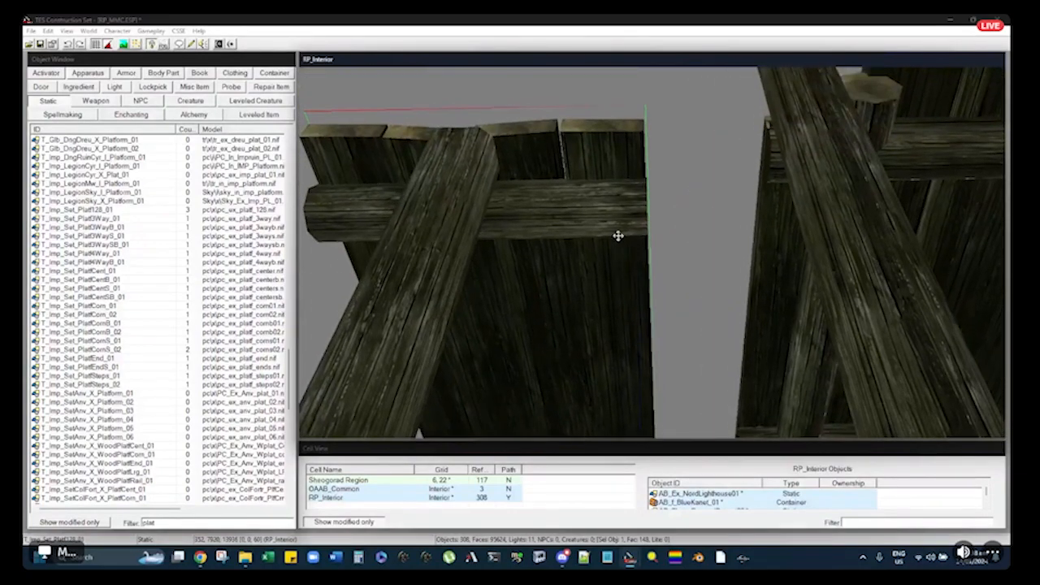
left_click_drag(617, 223, 684, 157)
left_click_drag(848, 185, 742, 174)
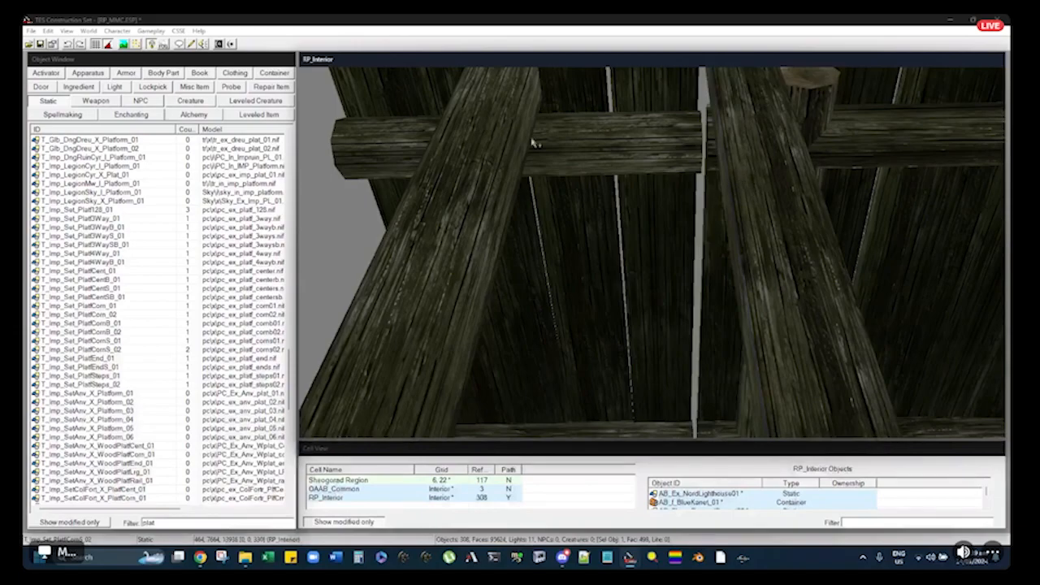
left_click(30, 30)
left_click(52, 79)
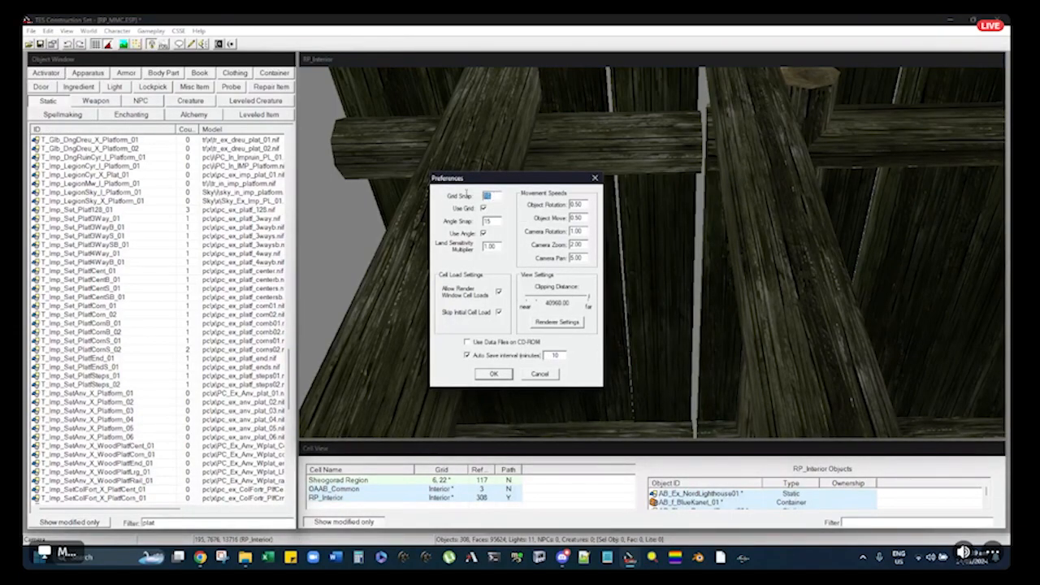
type("8")
left_click(540, 375)
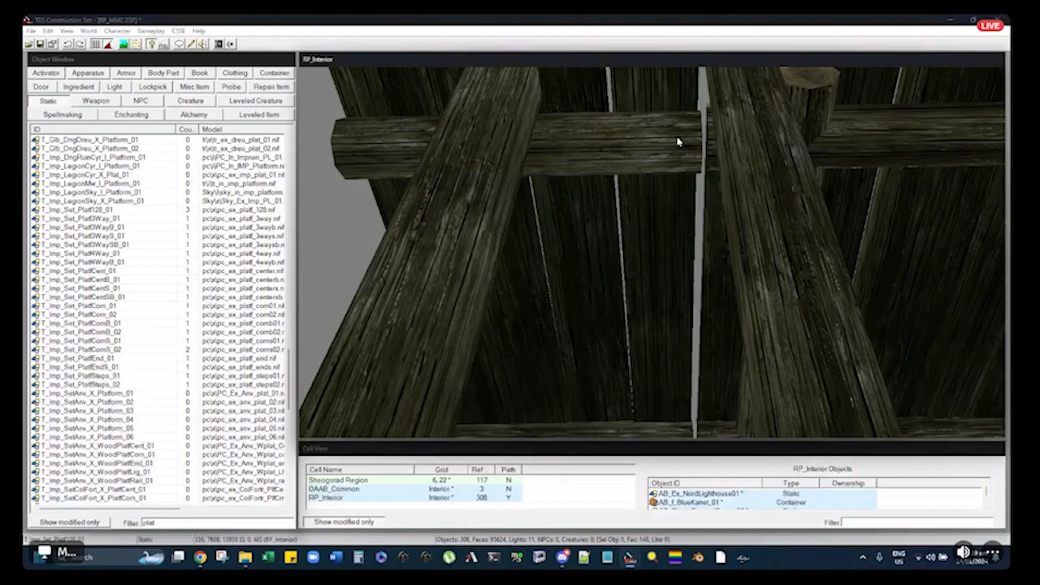
Check the properties of the rotated T_Imp_Set_Plat128_01 copy and its joint with the corner platform copy
double_click(680, 148)
left_click(339, 44)
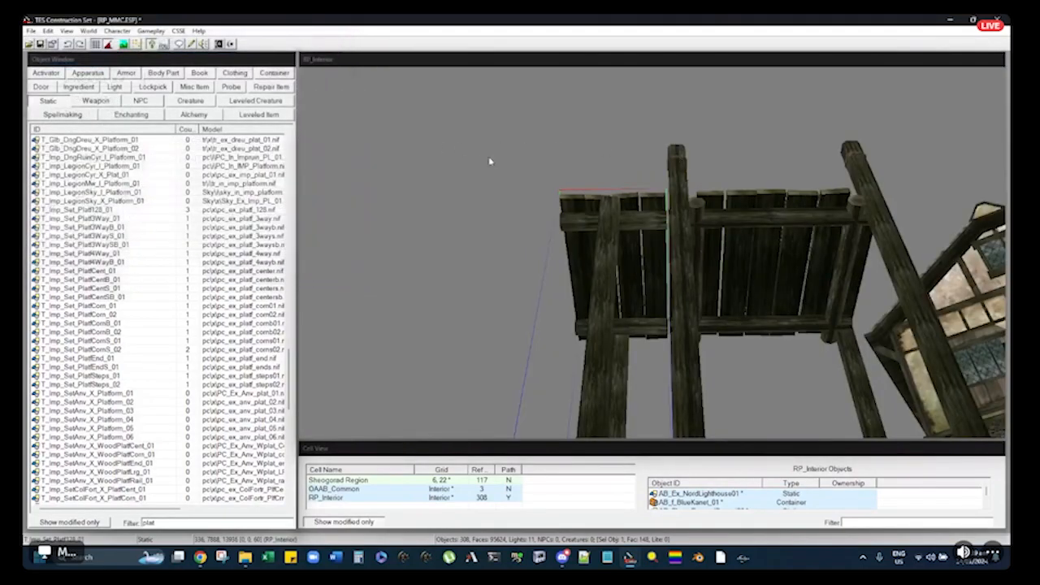
middle_click_drag(645, 251, 658, 271)
scroll(657, 273, "up", 3)
Delete the rotated corner platform and T_Imp_Set_Plat128_01 copies
left_click(823, 207)
middle_click_drag(845, 183, 659, 271)
scroll(620, 262, "up", 3)
key("d")
Duplicate the house's corner platform and its attached T_Imp_Set_Plat128_01 piece together, and move the pair to the open space in front
left_click(622, 264)
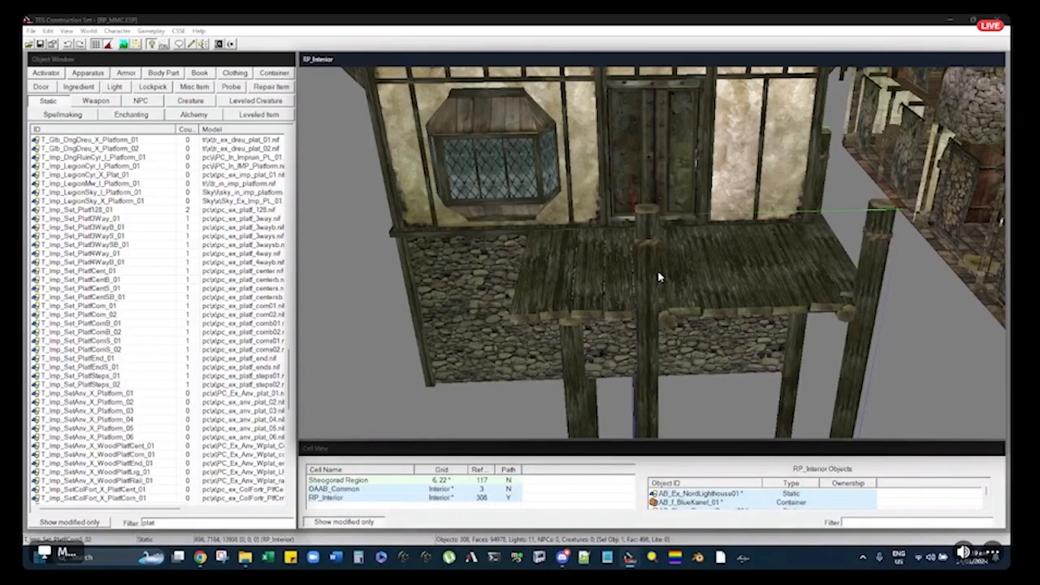
left_click(616, 283, "ctrl")
middle_click_drag(616, 283, 636, 234)
key("ctrl+d")
key("d")
left_click(611, 236)
left_click(740, 244, "ctrl")
scroll(740, 242, "down", 3)
middle_click_drag(710, 233, 675, 228, "shift")
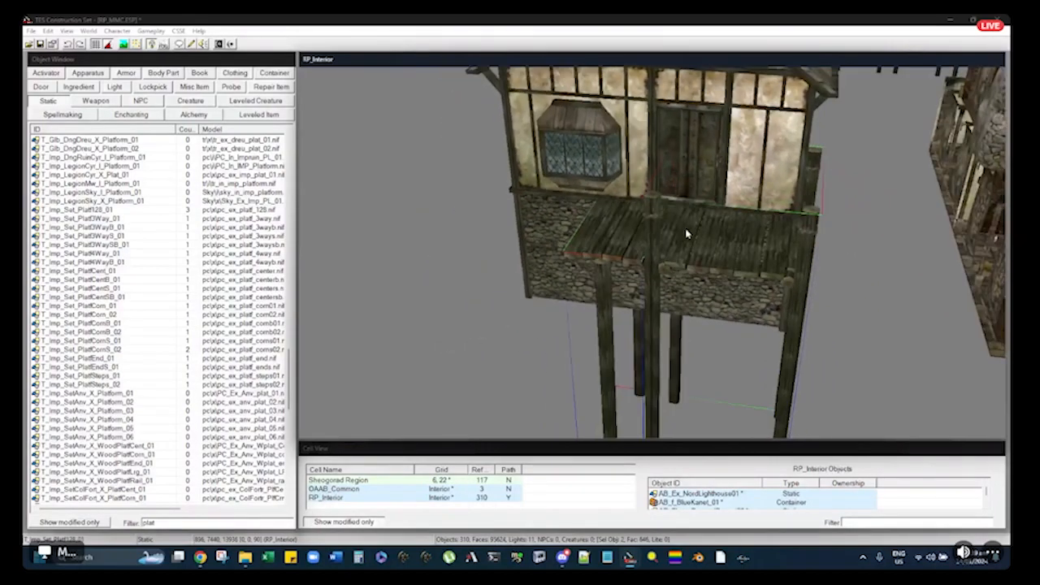
left_click_drag(694, 234, 438, 271)
middle_click_drag(438, 271, 524, 242)
key("d")
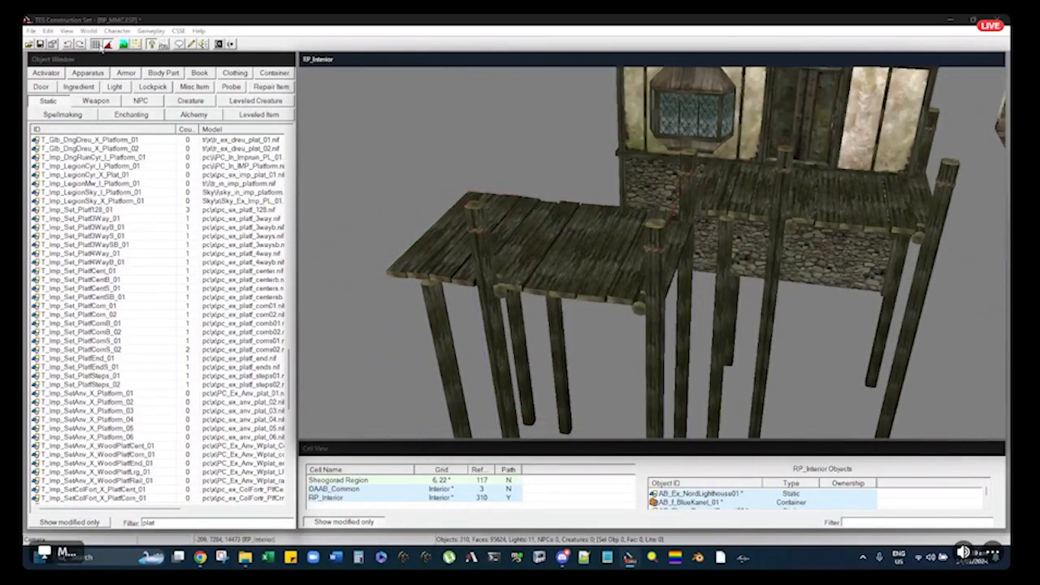
Turn off grid and angle snapping and select the detached corner platform copy
left_click(98, 45)
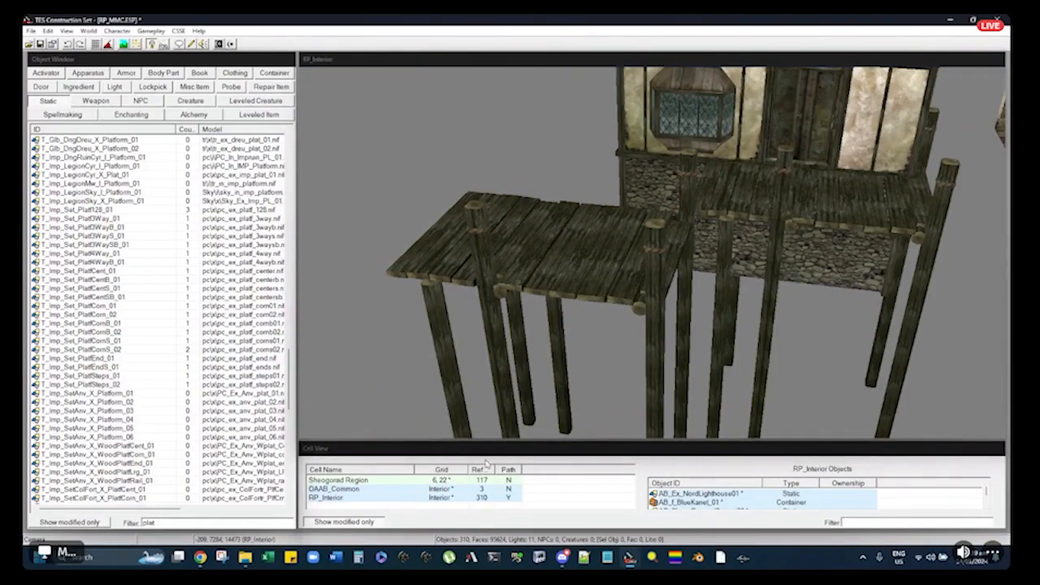
left_click(569, 276)
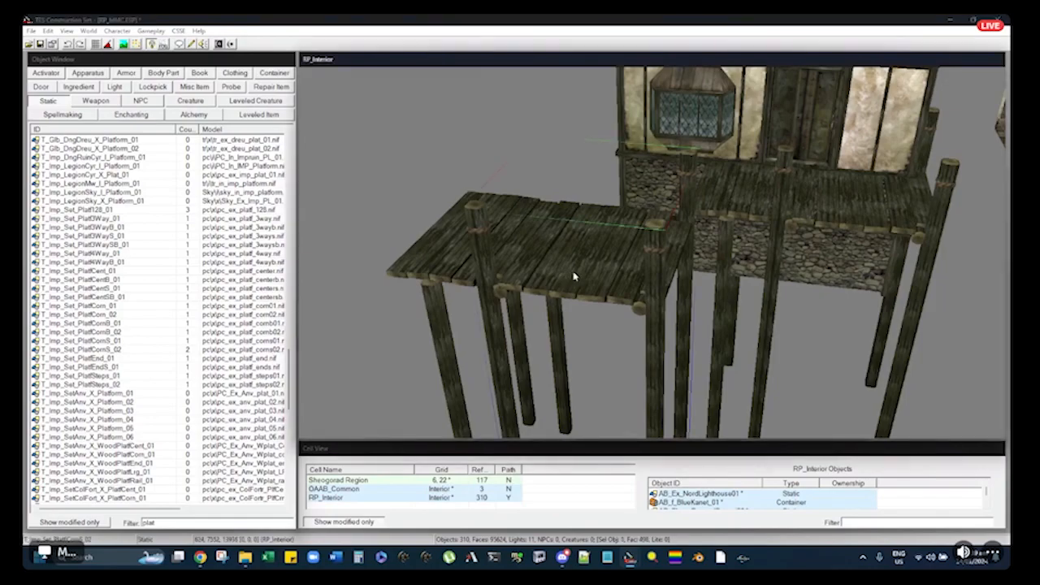
middle_click_drag(617, 292, 718, 276)
middle_click_drag(560, 72, 524, 155)
middle_click_drag(487, 357, 506, 135)
scroll(569, 267, "up", 3)
scroll(506, 135, "up", 2)
middle_click_drag(671, 150, 604, 243)
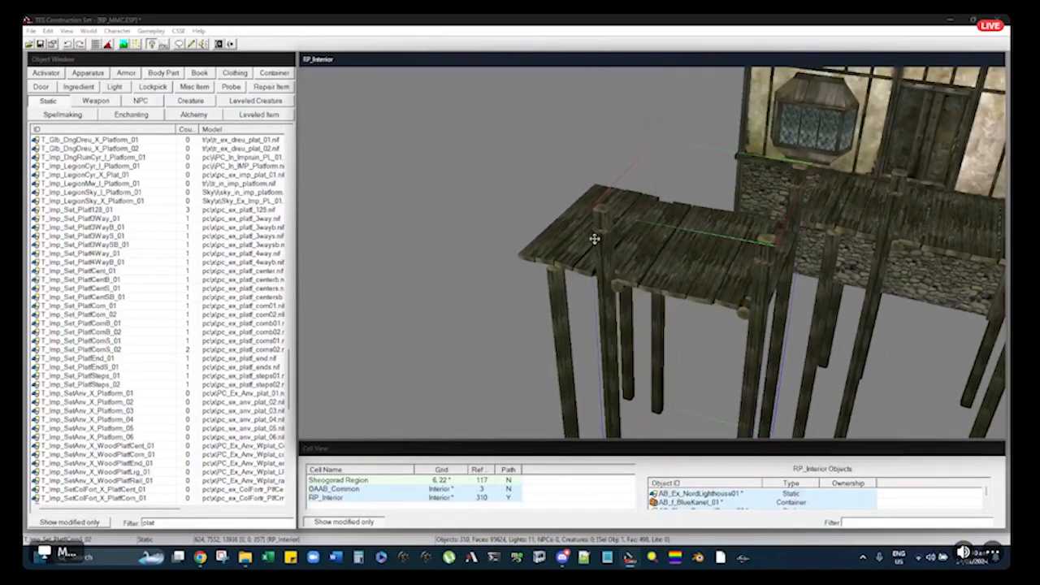
Rotate and shift the detached corner platform and T_Imp_Set_Plat128_01 copies together without snapping
right_click_drag(583, 235, 578, 234)
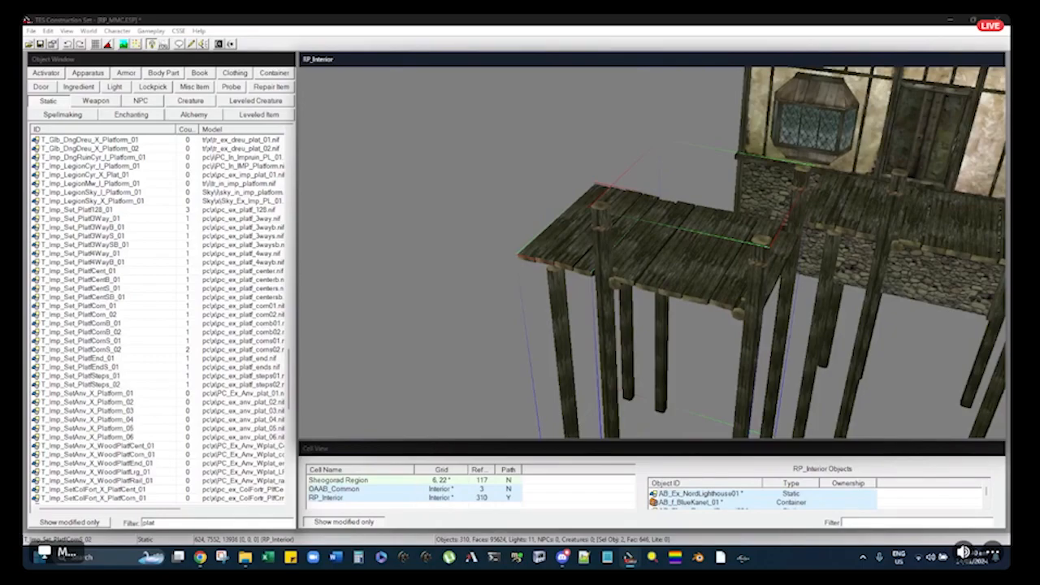
right_click_drag(524, 253, 472, 276)
middle_click_drag(471, 277, 557, 231, "shift")
scroll(576, 199, "up", 5)
scroll(567, 191, "down", 8)
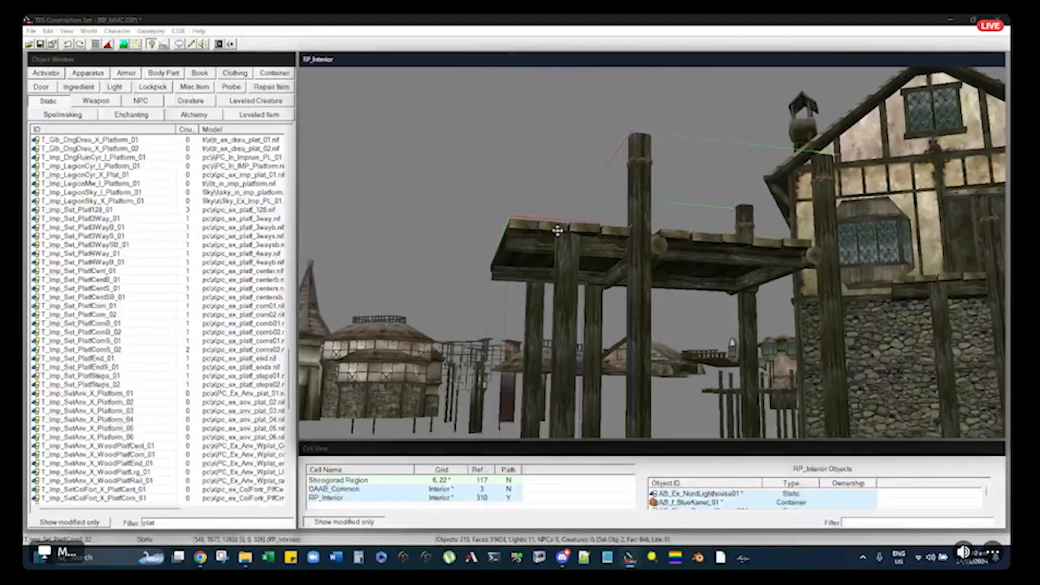
Pull the detached T_Imp_Set_Plat128_01 copy away from the corner copy and delete both pieces
left_click(558, 235)
left_click_drag(559, 236, 530, 242)
left_click(655, 265, "ctrl")
middle_click_drag(655, 264, 607, 289, "shift")
key("Delete")
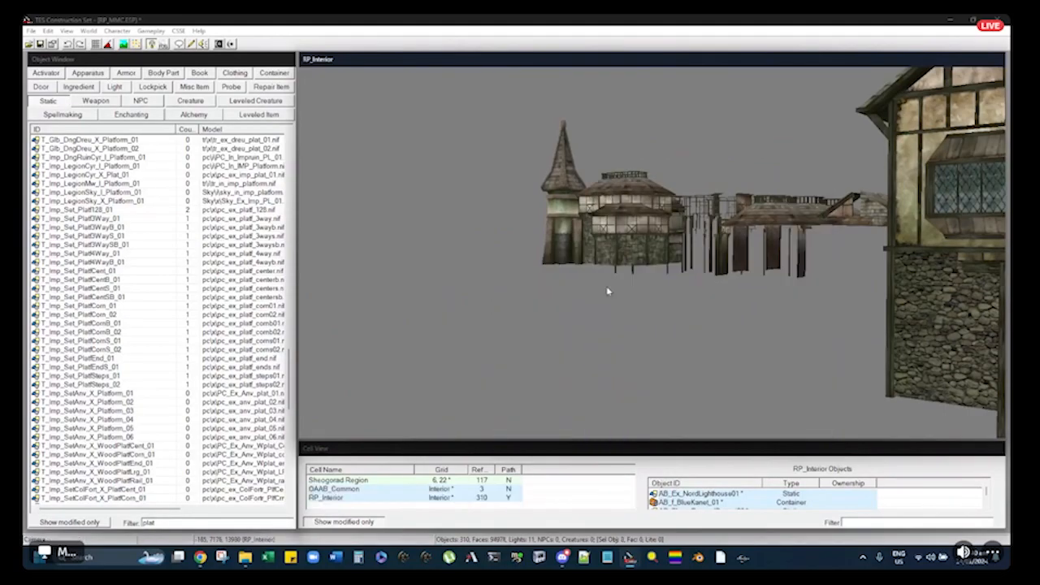
Add a T_Imp_Set_PlatfEnd_01 piece to the open space beside the house and rotate it toward the deck
left_click(945, 281)
middle_click_drag(584, 154, 653, 235, "shift")
left_click(750, 353)
middle_click_drag(753, 342, 768, 277, "shift")
middle_click_drag(535, 260, 599, 244)
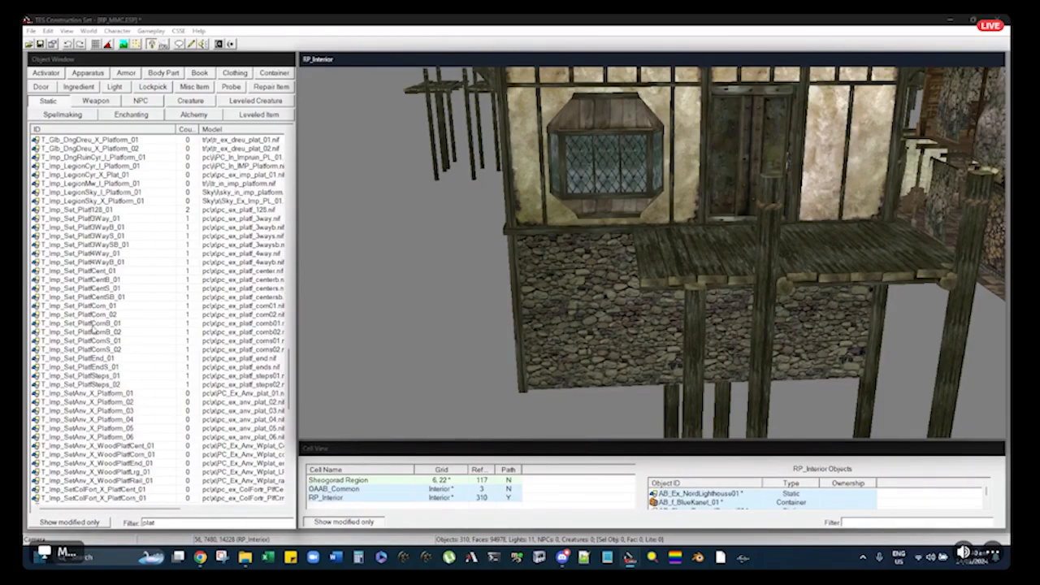
left_click_drag(89, 363, 405, 287)
right_click_drag(391, 284, 375, 267)
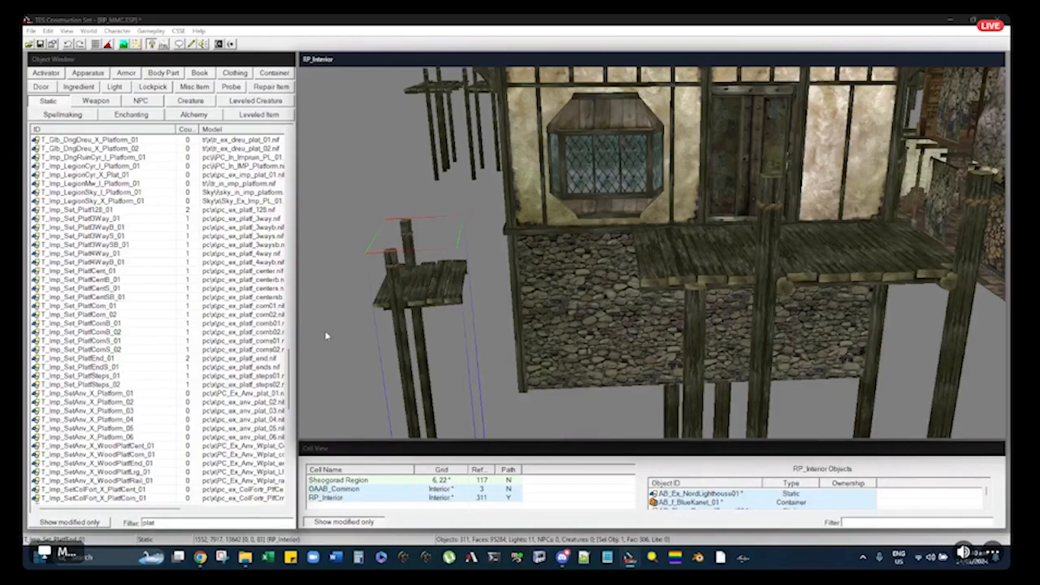
Move the T_Imp_Set_PlatfEnd_01 piece below the bay window, next to the deck's open end
left_click_drag(442, 295, 613, 311)
middle_click_drag(613, 311, 592, 318, "shift")
right_click_drag(591, 302, 587, 300)
left_click_drag(588, 300, 587, 296)
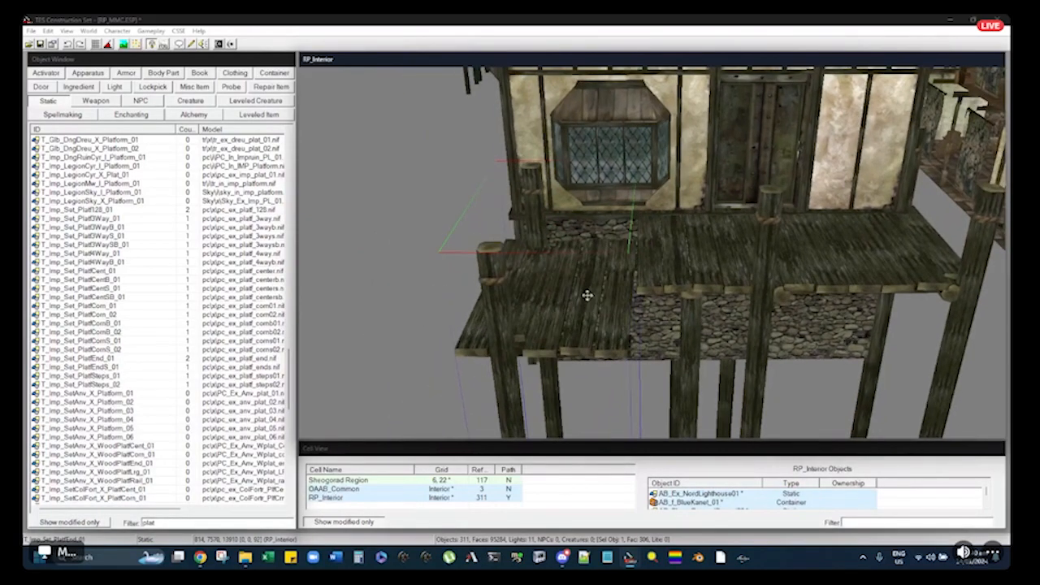
Turn snapping back on and fit the T_Imp_Set_PlatfEnd_01 piece flush with the deck at X 896, Y 7568, Z 13936, rotated 90° about Z
left_click(109, 46)
right_click_drag(593, 324, 591, 325)
left_click_drag(592, 324, 593, 285)
middle_click_drag(592, 284, 587, 181, "shift")
scroll(597, 181, "up", 2)
left_click_drag(503, 237, 524, 295)
middle_click_drag(523, 296, 597, 283, "shift")
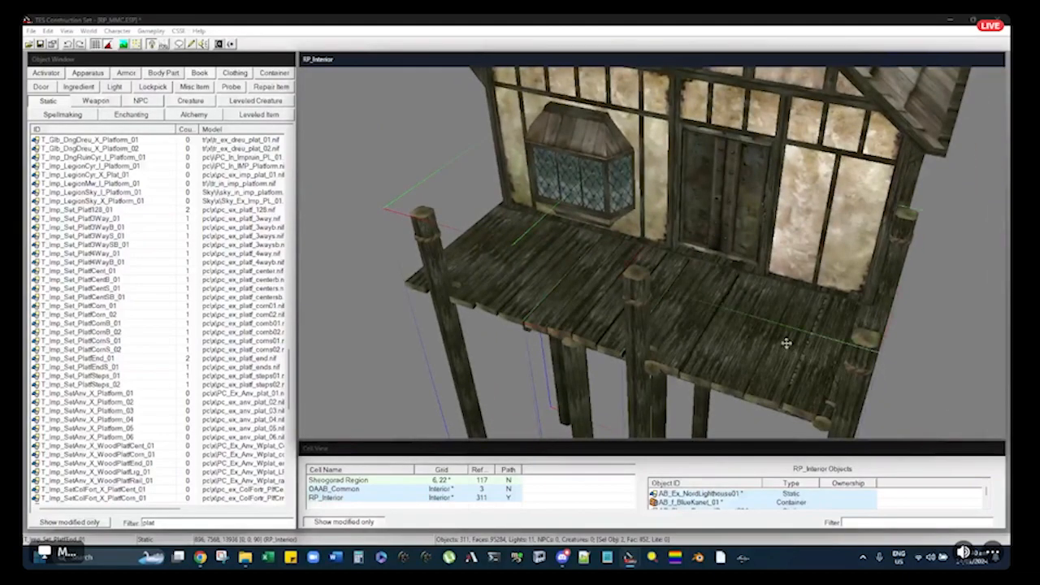
Set the grid snap to 8 in the preferences
middle_click_drag(789, 351, 683, 321, "shift")
middle_click_drag(680, 371, 650, 260, "shift")
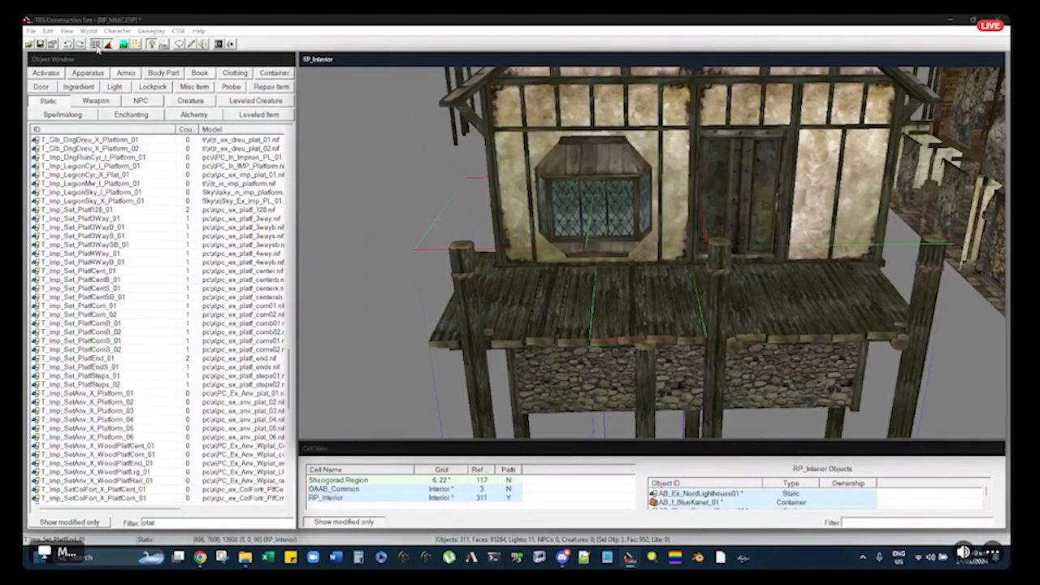
left_click(31, 31)
left_click(81, 92)
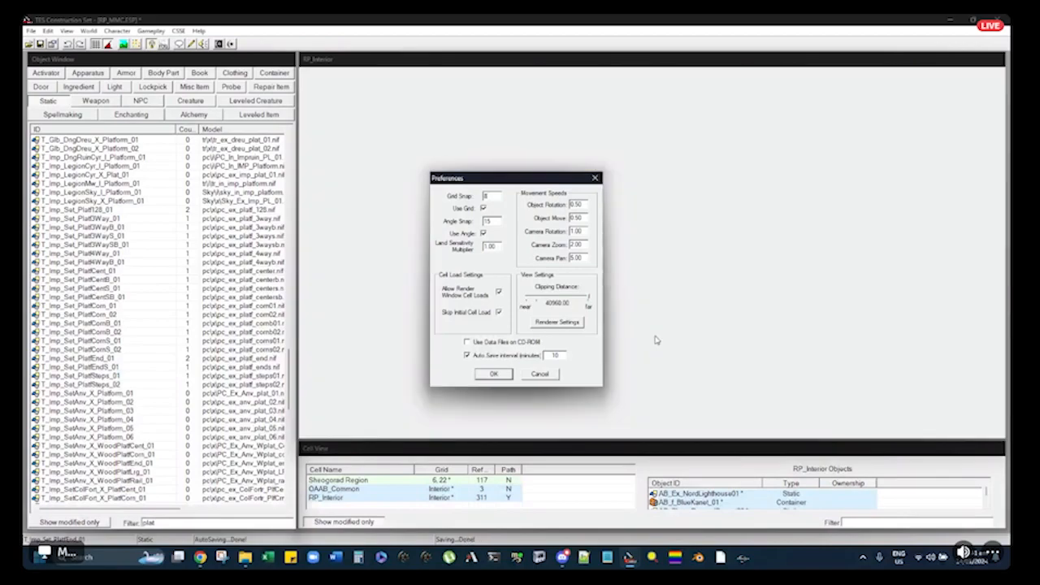
left_click(493, 375)
Shift the three selected deck pieces together along the house front so the corner platform sits at Y 7208
left_click_drag(638, 325, 645, 322)
middle_click_drag(645, 323, 667, 229)
scroll(553, 247, "up", 8)
scroll(585, 240, "down", 4)
scroll(634, 210, "up", 4)
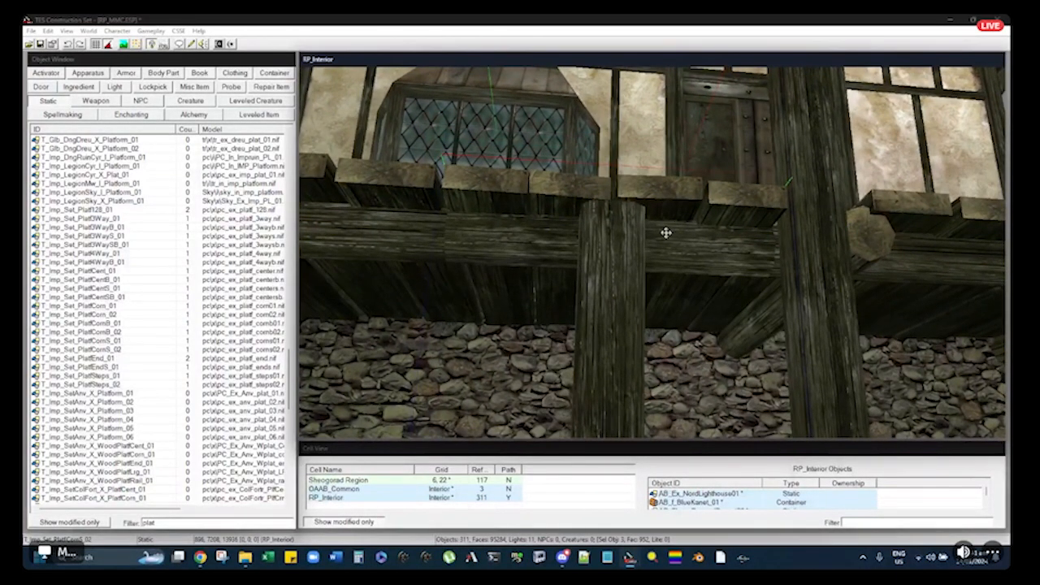
scroll(628, 236, "down", 3)
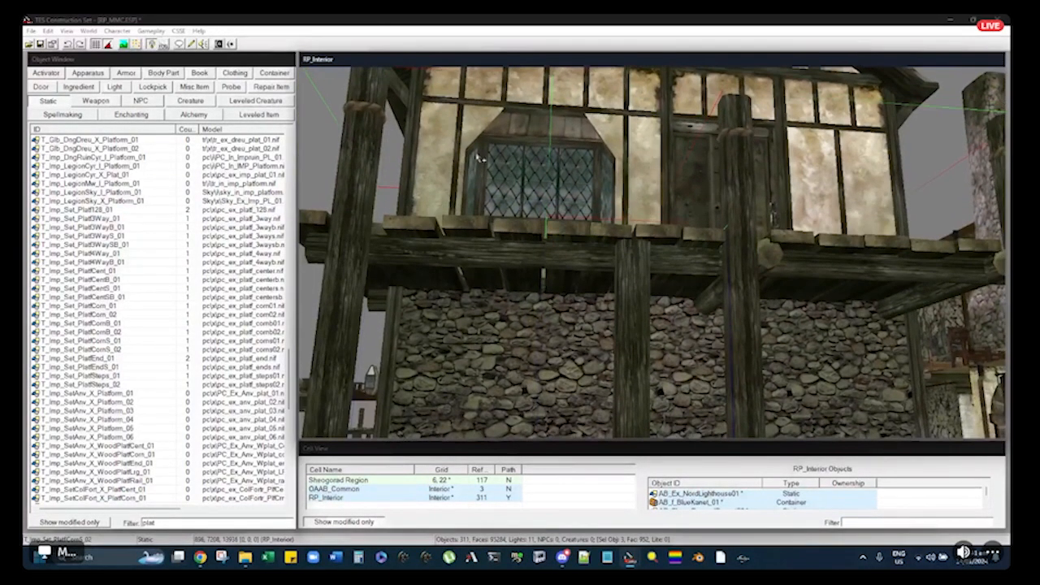
right_click(477, 155)
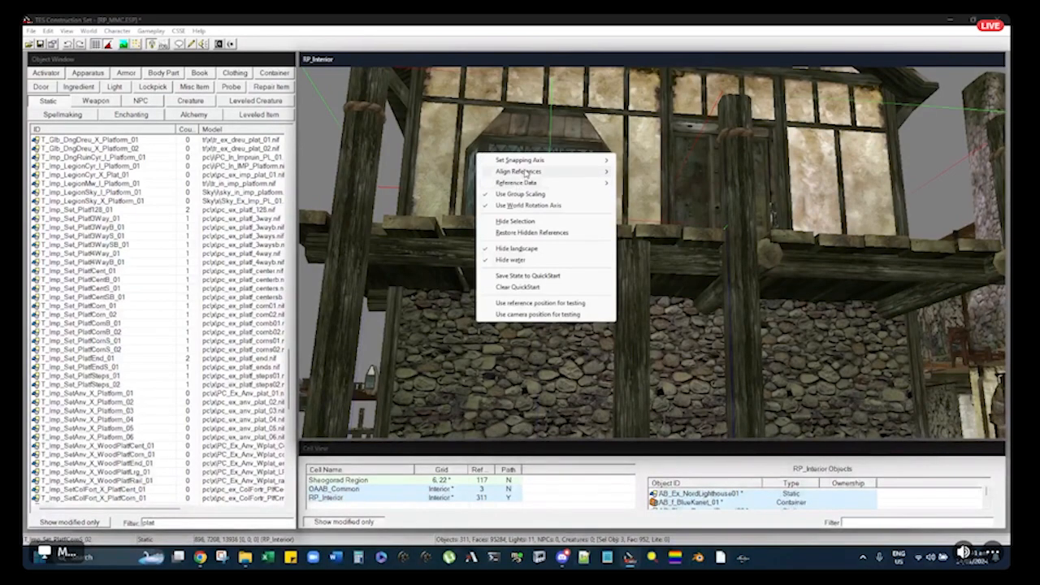
mouse_move(526, 172)
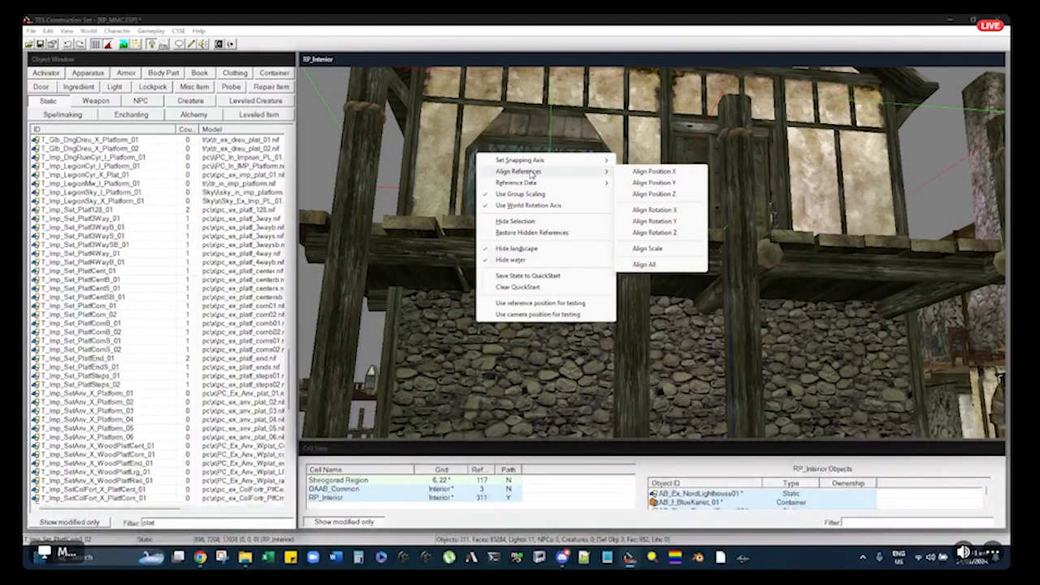
mouse_move(550, 159)
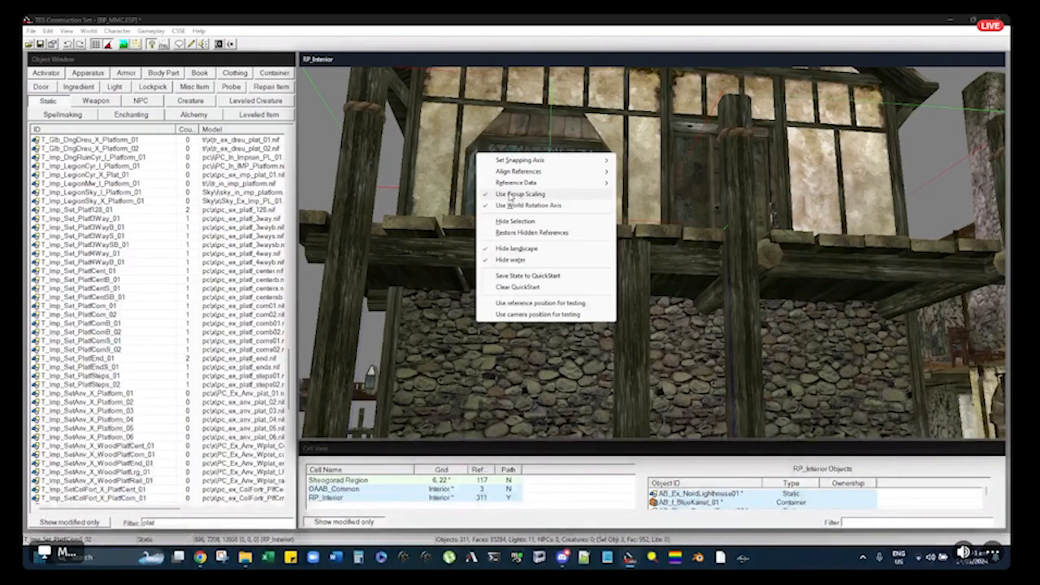
left_click(636, 63)
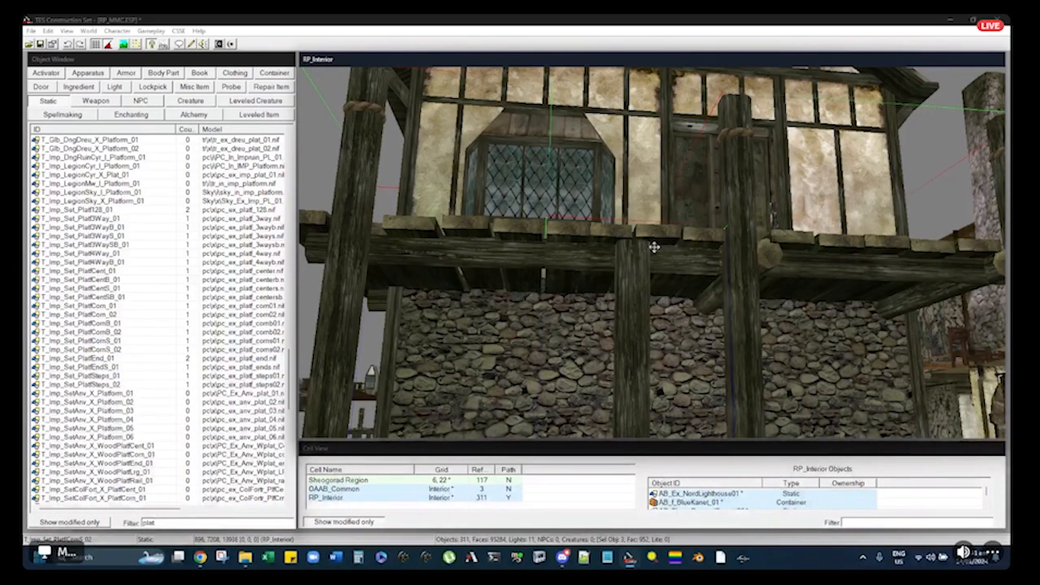
Shift the three deck pieces further along the house front, in line with the bay window and door
scroll(657, 268, "down", 2)
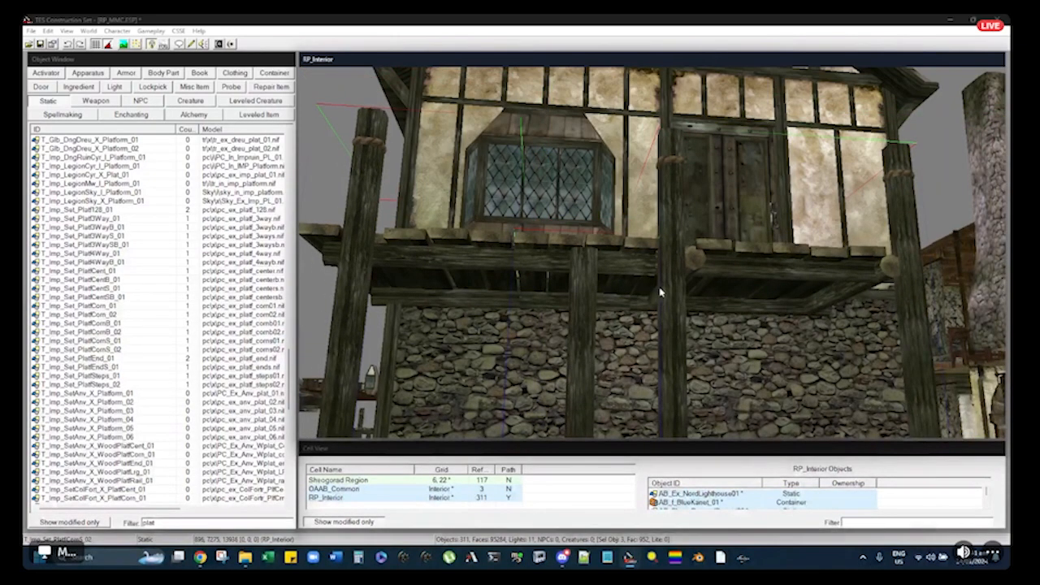
scroll(658, 297, "up", 1)
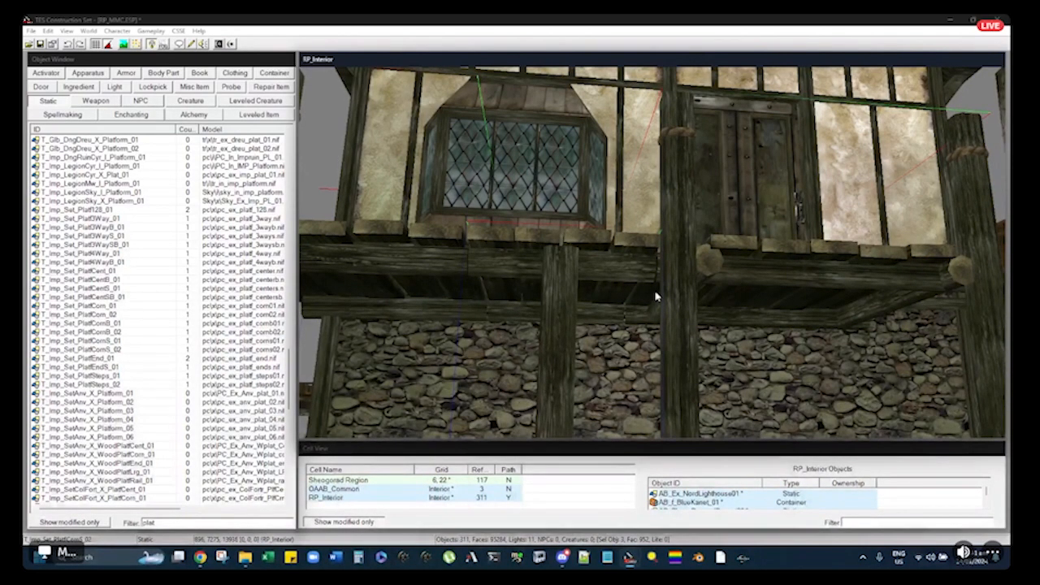
mouse_move(655, 277)
middle_mouse_down()
mouse_move(649, 269)
mouse_move(742, 262)
mouse_move(667, 307)
mouse_move(640, 267)
middle_mouse_up()
left_click(661, 267)
Duplicate the corner platform by the door and move the copy out in front of the deck
scroll(673, 265, "down", 5)
left_click(711, 265)
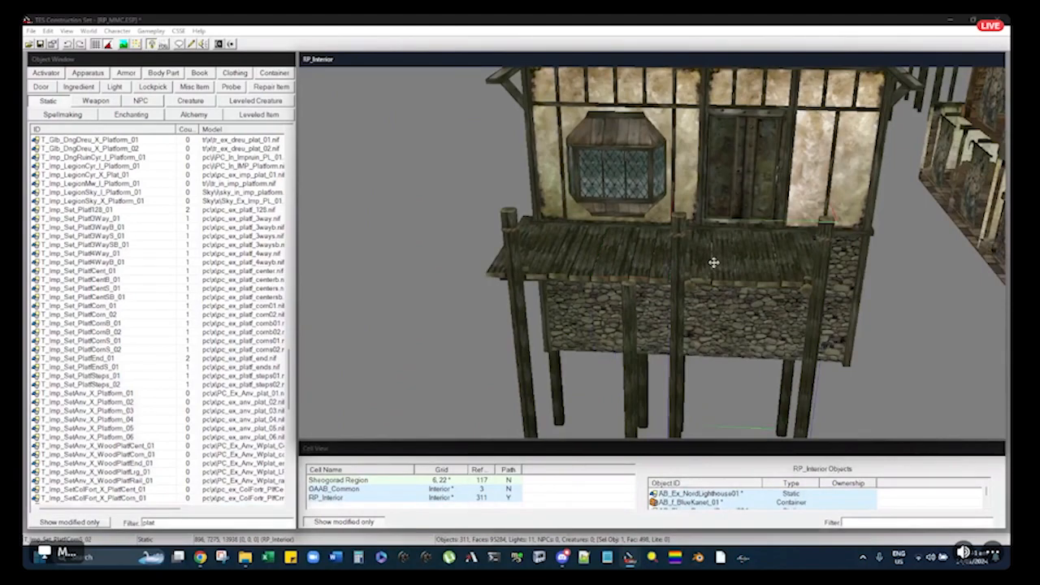
mouse_move(727, 263)
left_mouse_down()
mouse_move(715, 364)
mouse_move(724, 244)
mouse_move(719, 257)
left_mouse_up()
Duplicate the straight T_Imp_Set_Platf128_01 piece, move the copy out in front of the deck and set its 3D scale to 1
left_click(622, 176)
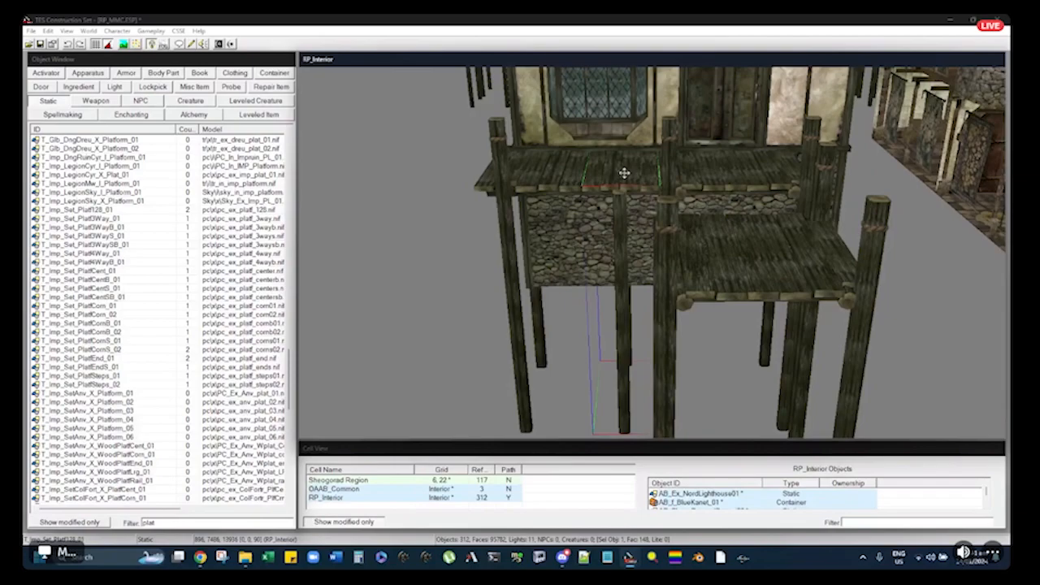
left_click_drag(624, 178, 632, 271)
double_click(632, 270)
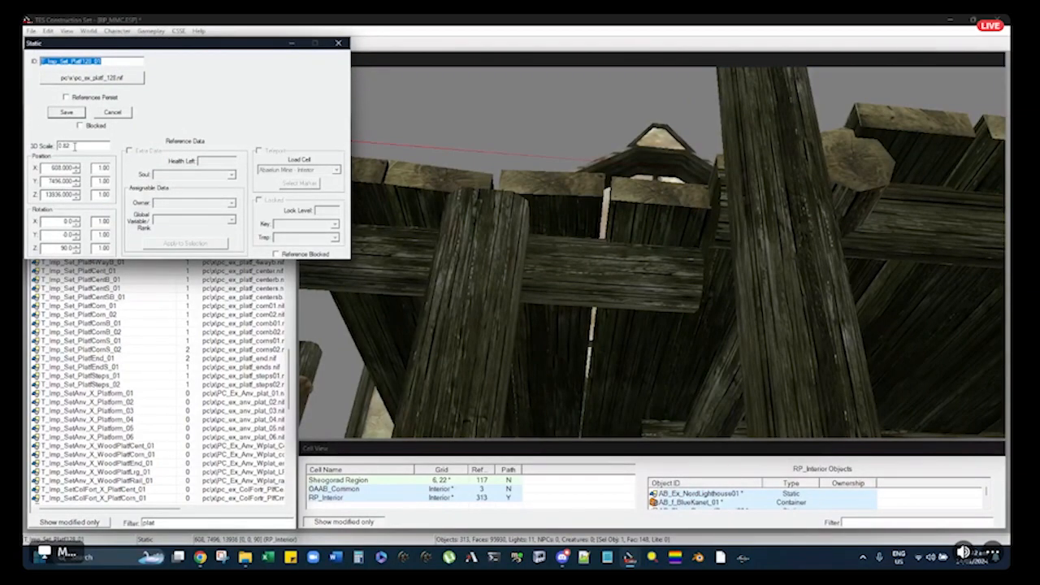
key("Escape")
double_click(646, 241)
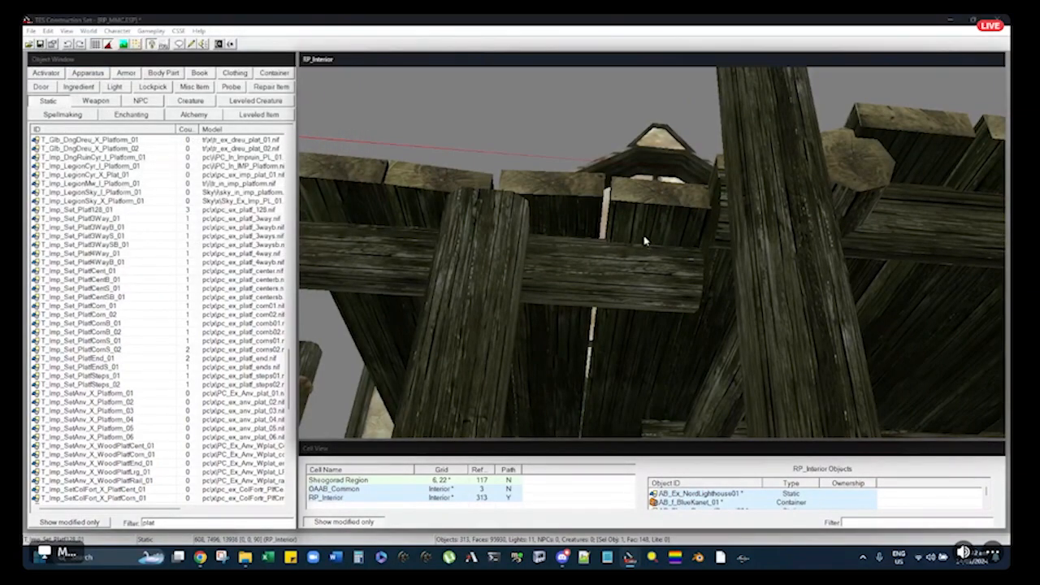
type("1")
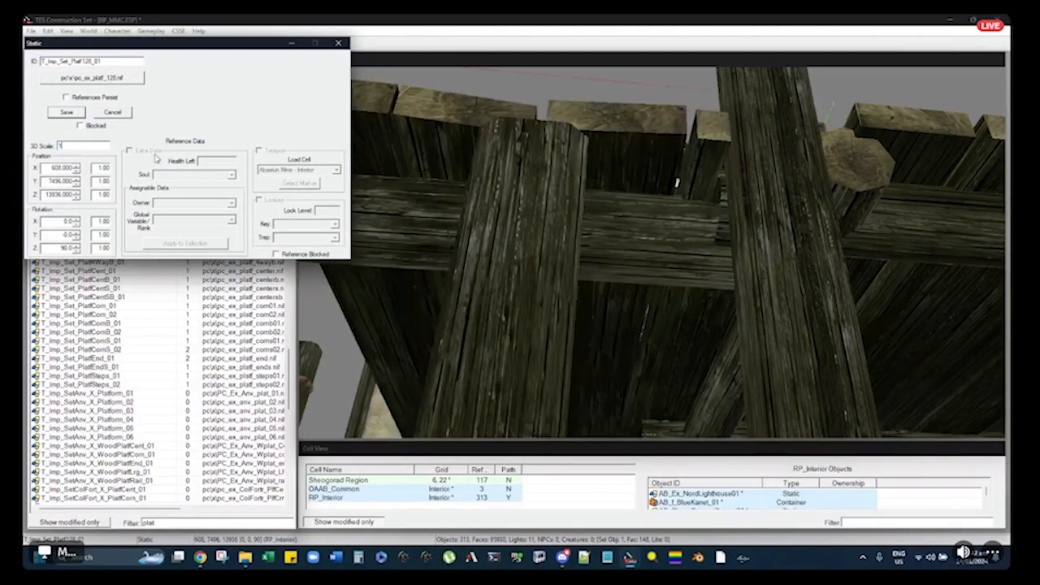
key("Escape")
Set the copied corner platform's 3D scale to 1 and shift both loose copies to meet edge to edge
double_click(396, 153)
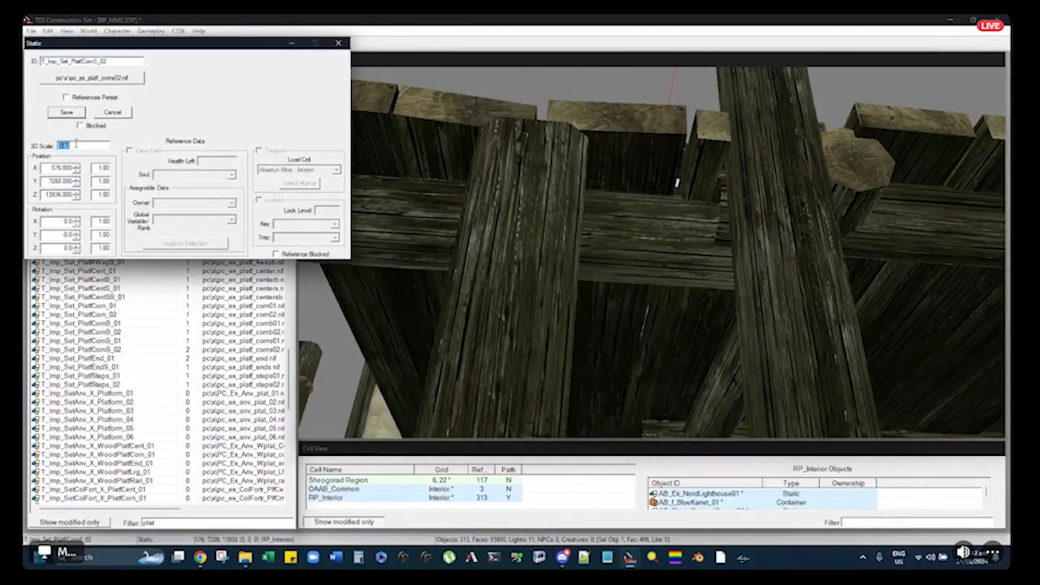
type("1")
key("Escape")
left_click_drag(908, 183, 928, 198)
key("d")
left_click_drag(624, 222, 521, 154)
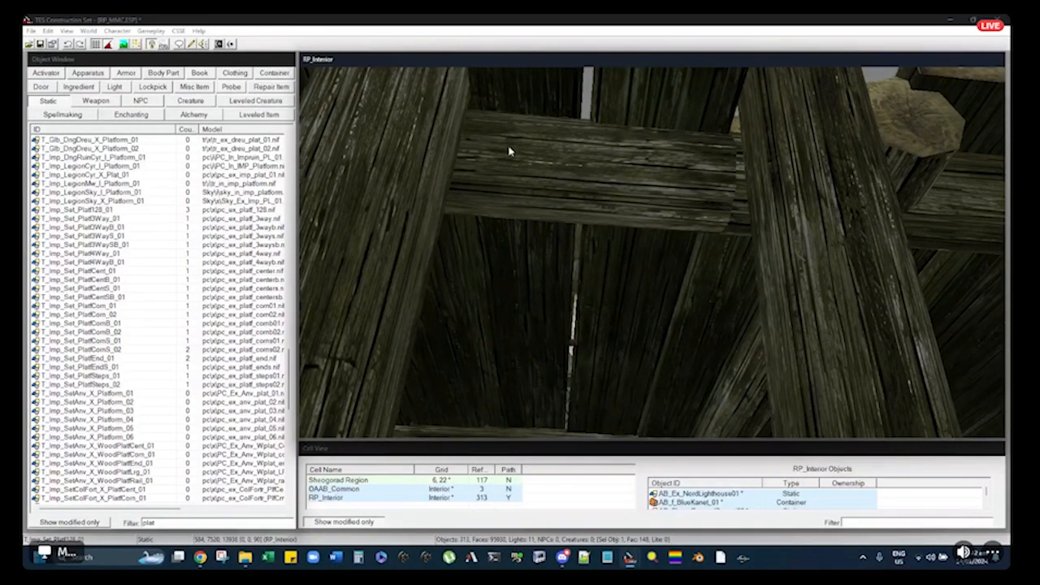
Set the copied straight platform's 3D scale to 1.2
double_click(510, 151)
left_click(74, 147)
key("BackSpace")
key("BackSpace")
key("BackSpace")
key("BackSpace")
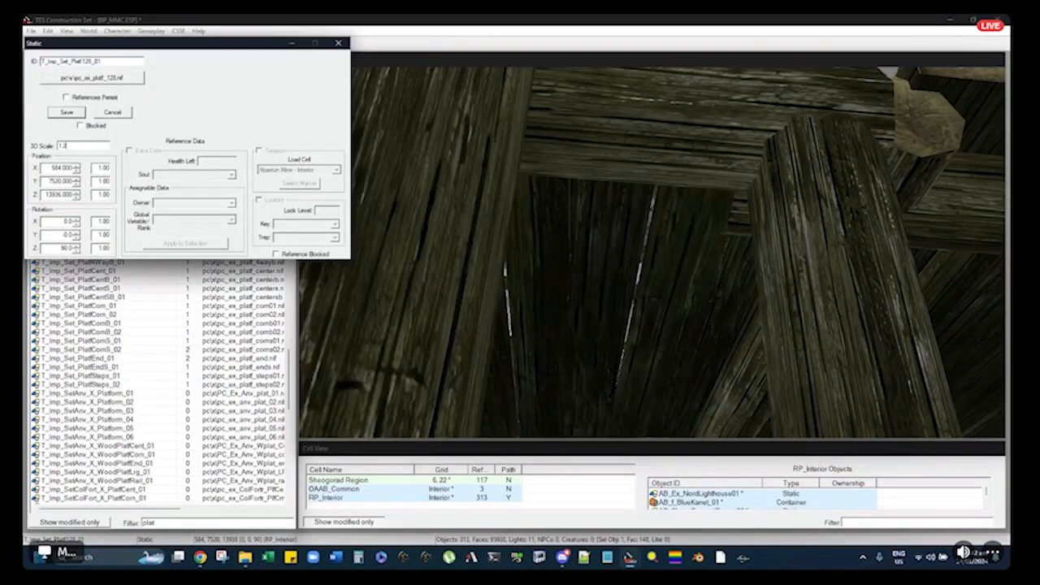
type("1")
key("Escape")
Rescale the copied corner platform in front of the deck and shift it along beside the straight copy
scroll(648, 148, "down", 5)
middle_click_drag(661, 160, 779, 276, "shift")
left_click(812, 307)
double_click(766, 255)
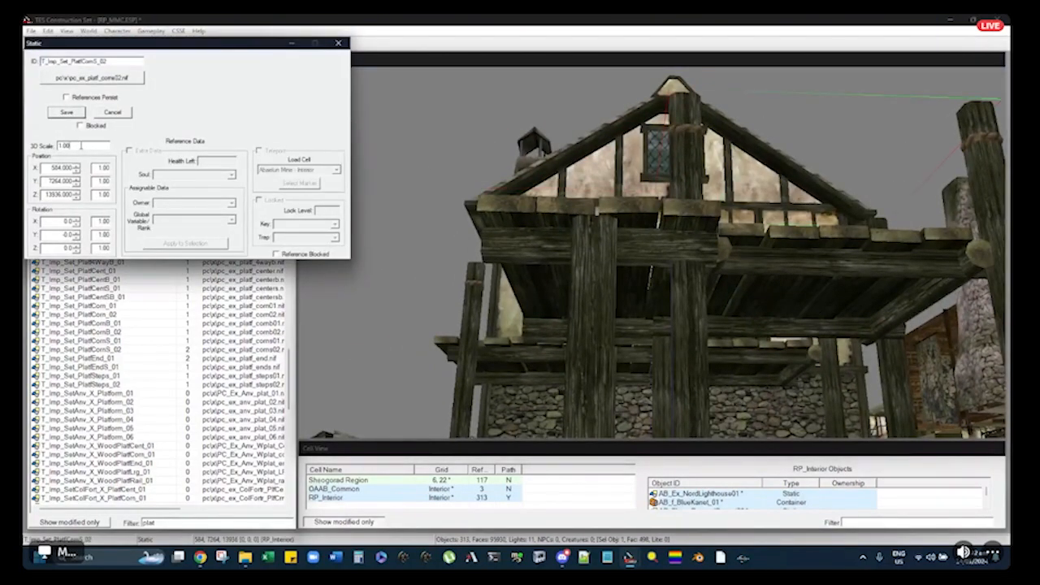
key("BackSpace")
key("BackSpace")
type("1")
key("Escape")
left_click_drag(832, 252, 899, 256)
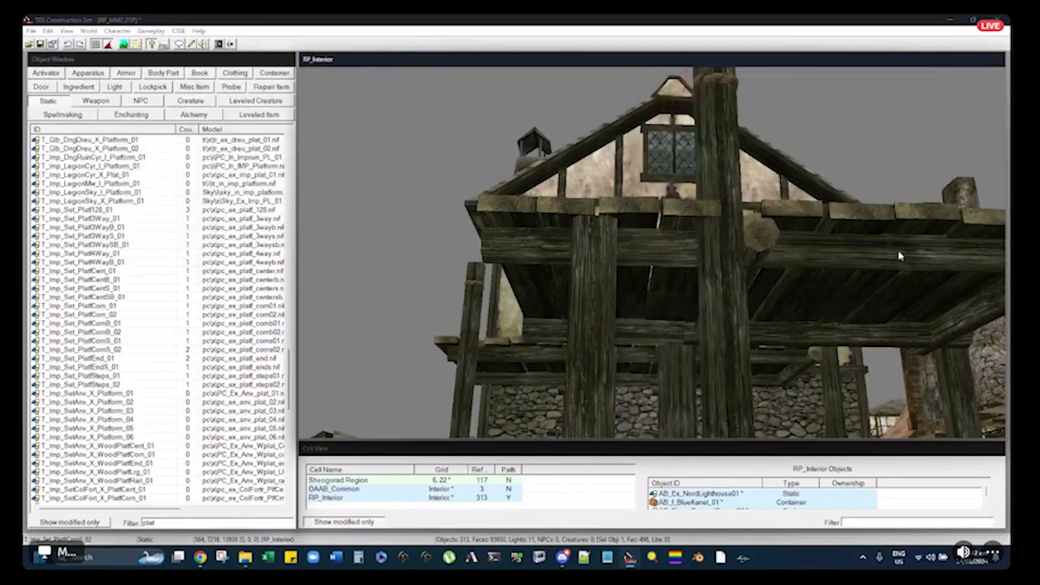
Adjust the corner copy against the straight copy at their seam, and delete the test copies
scroll(899, 255, "up", 10)
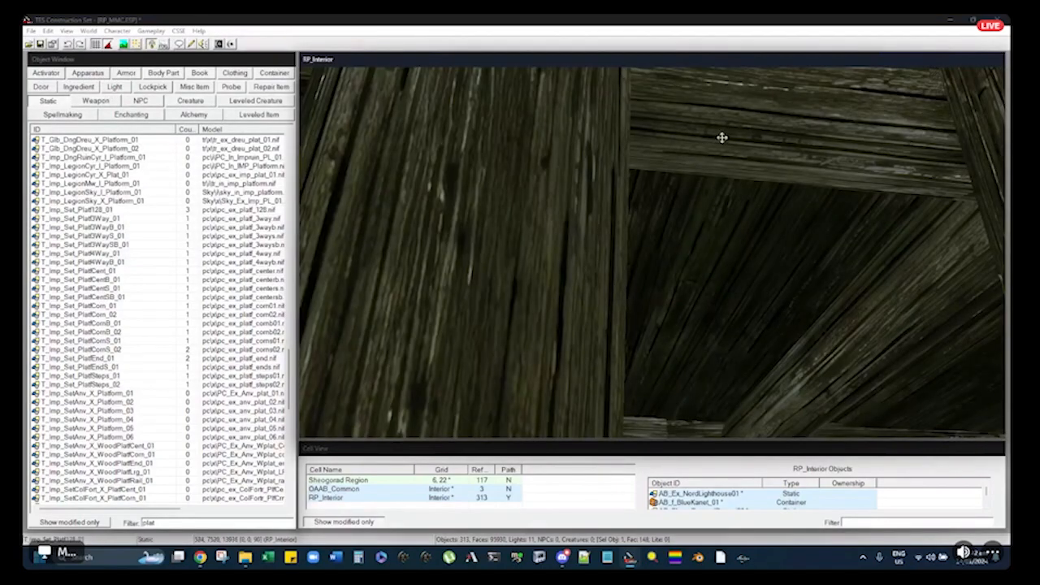
scroll(723, 138, "down", 10)
left_click_drag(638, 189, 615, 190)
middle_click_drag(614, 190, 702, 151, "shift")
scroll(661, 177, "down", 5)
key("Delete")
Turn off grid snapping and nudge the deck pieces by small amounts at the seam beneath the bay window
left_click(659, 246)
scroll(712, 288, "up", 5)
middle_click_drag(585, 202, 709, 263)
scroll(653, 252, "up", 5)
left_click(653, 251)
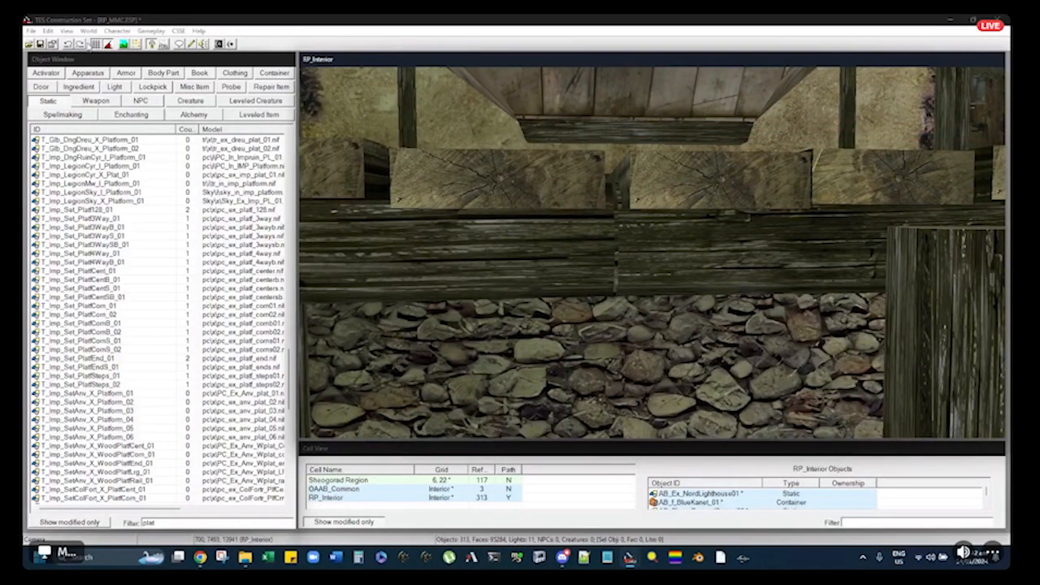
left_click(97, 45)
left_click(482, 250)
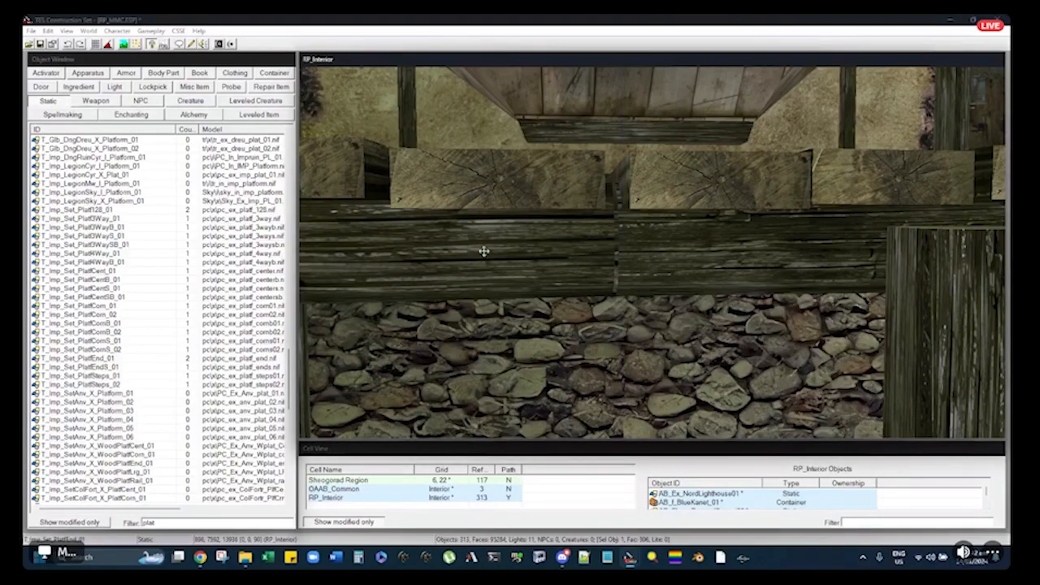
left_click_drag(485, 251, 488, 258)
middle_click_drag(490, 259, 548, 250, "shift")
left_click_drag(547, 250, 545, 249)
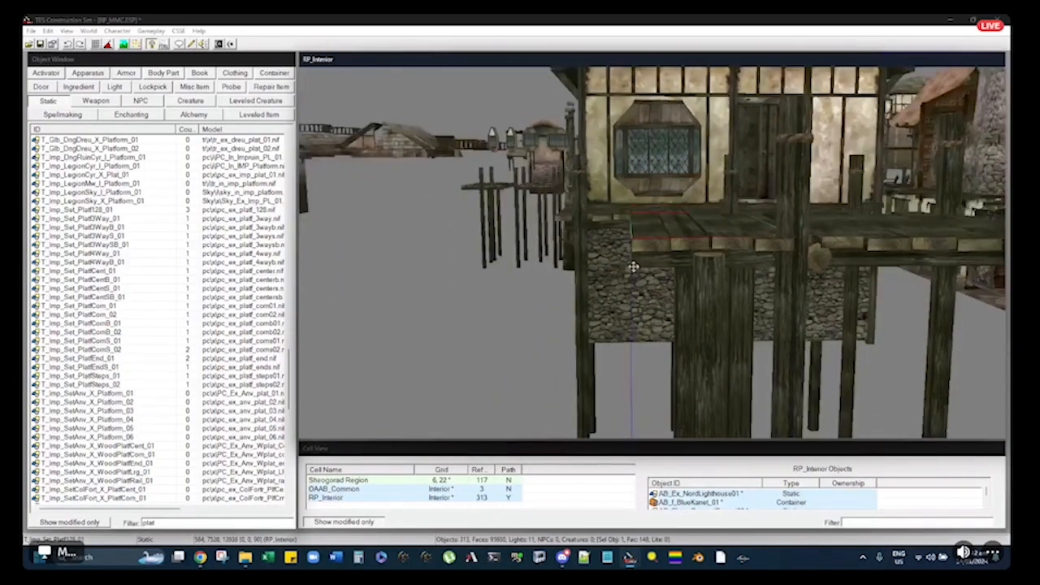
Set the corner platform by the door to a 3D scale of 1 and slide it outward along the house front
middle_click_drag(633, 266, 521, 263, "shift")
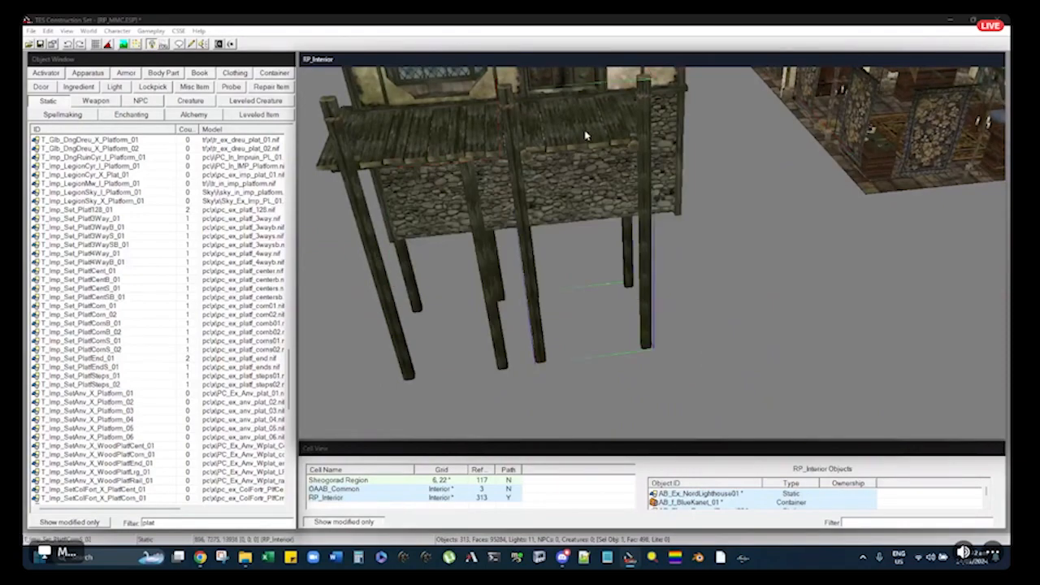
middle_click_drag(582, 130, 622, 181, "shift")
double_click(622, 182)
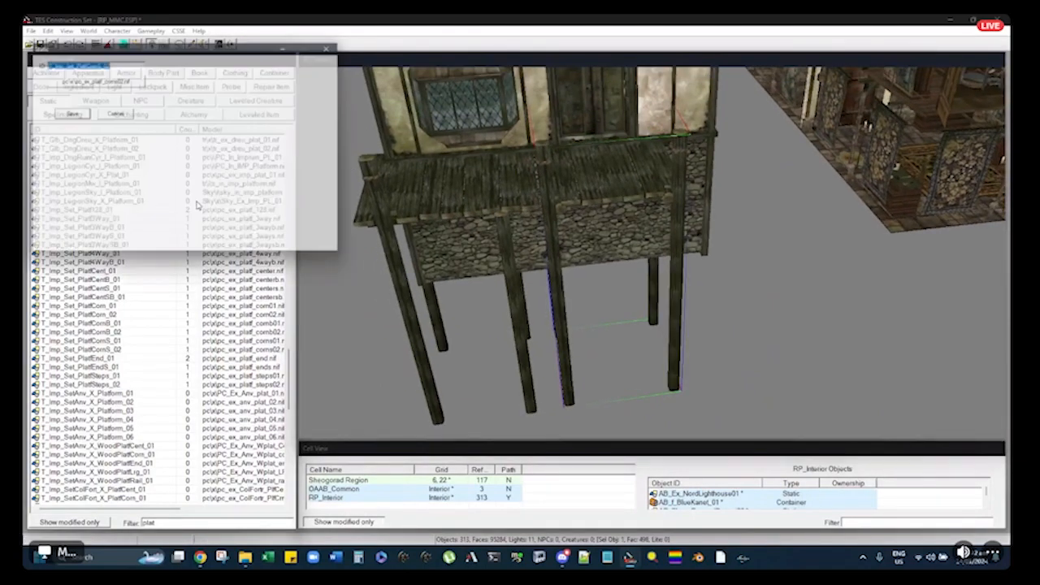
type("1")
key("Return")
double_click(536, 198)
left_click_drag(620, 195, 658, 194)
Set the straight T_Imp_Set_Platf128_01 piece's 3D scale to 1 and slide it toward the corner platform
left_click(522, 178)
double_click(511, 238)
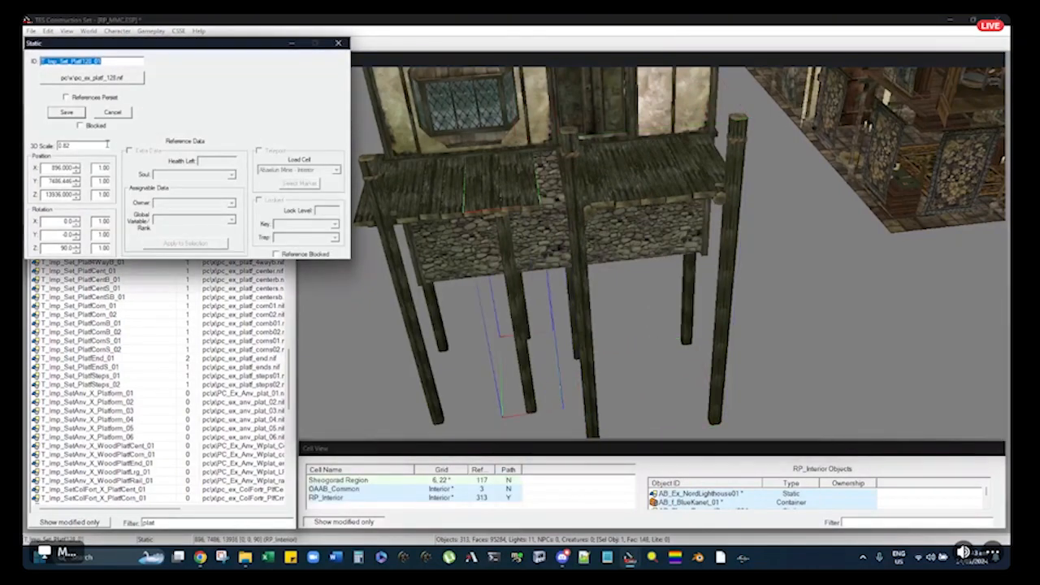
left_click_drag(112, 149, 53, 148)
type("1")
key("Return")
left_click_drag(549, 201, 436, 190)
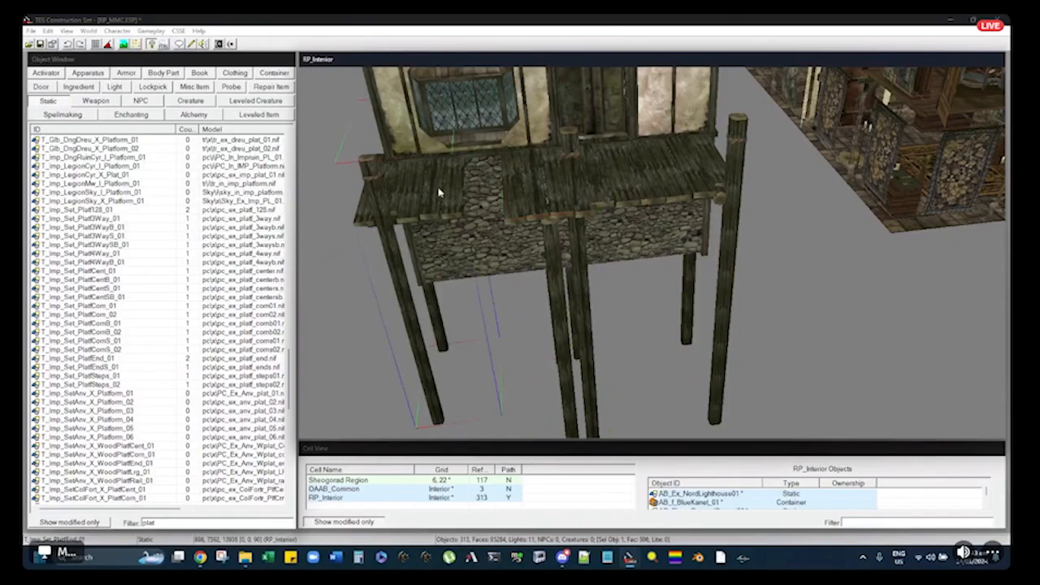
Set the T_Imp_Set_PlatfEnd_01 piece beneath the bay window to a 3D scale of 1
double_click(436, 190)
type("1")
key("Return")
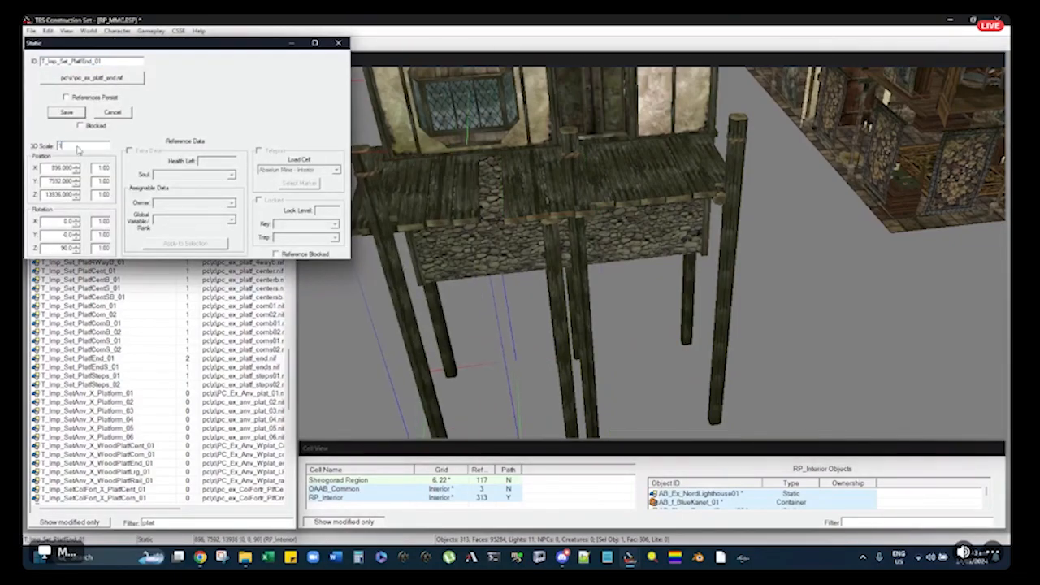
Slide the corner platform further outward along the house front
middle_click_drag(418, 200, 548, 316, "shift")
double_click(671, 263)
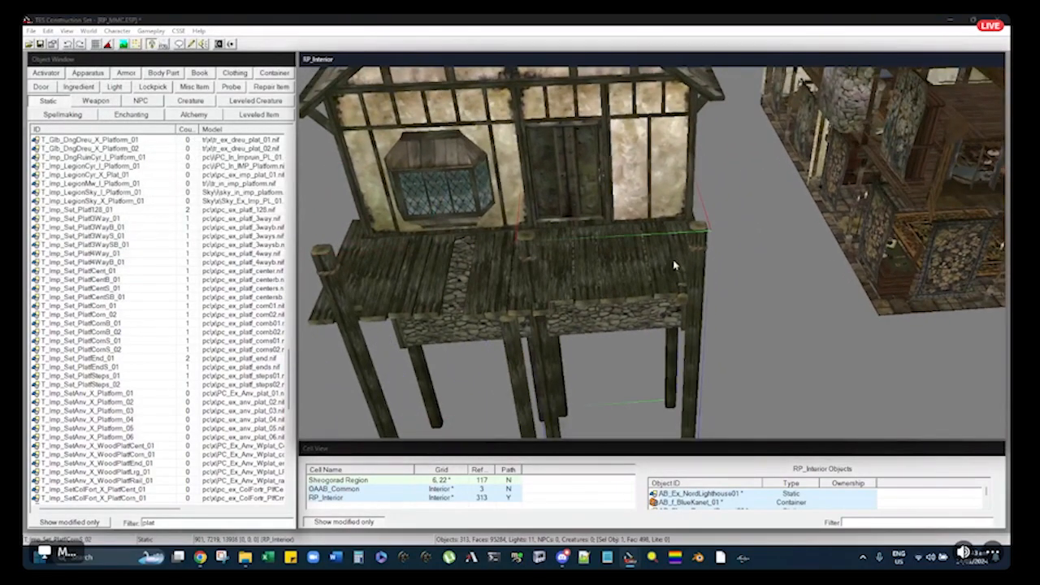
key("Escape")
left_click_drag(666, 260, 684, 262)
middle_click_drag(685, 263, 752, 281, "shift")
Close the gaps between the three full-size deck pieces, placing the straight middle piece at X 912, Y 7464
left_click(614, 280)
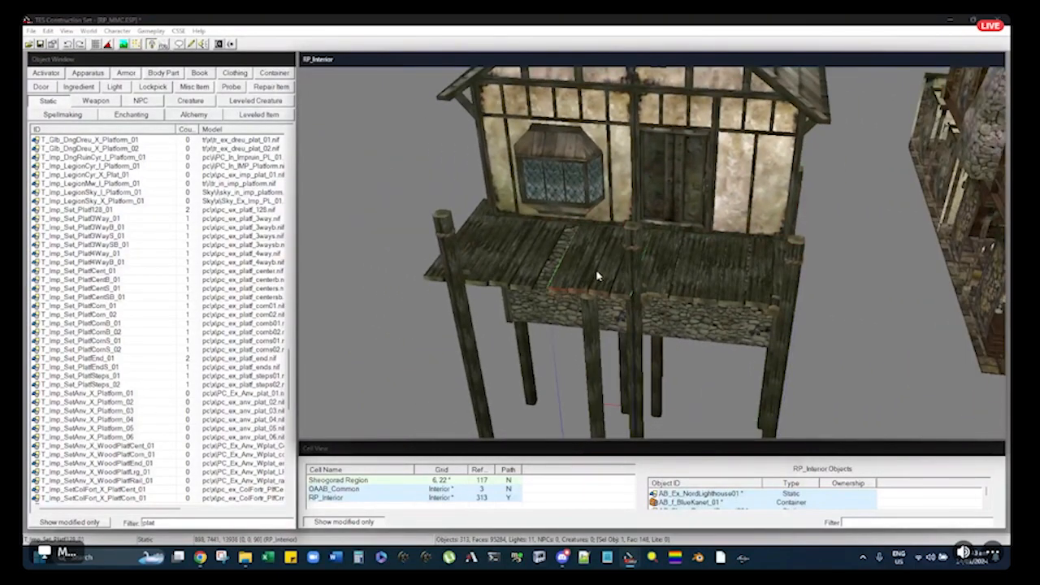
scroll(595, 269, "up", 5)
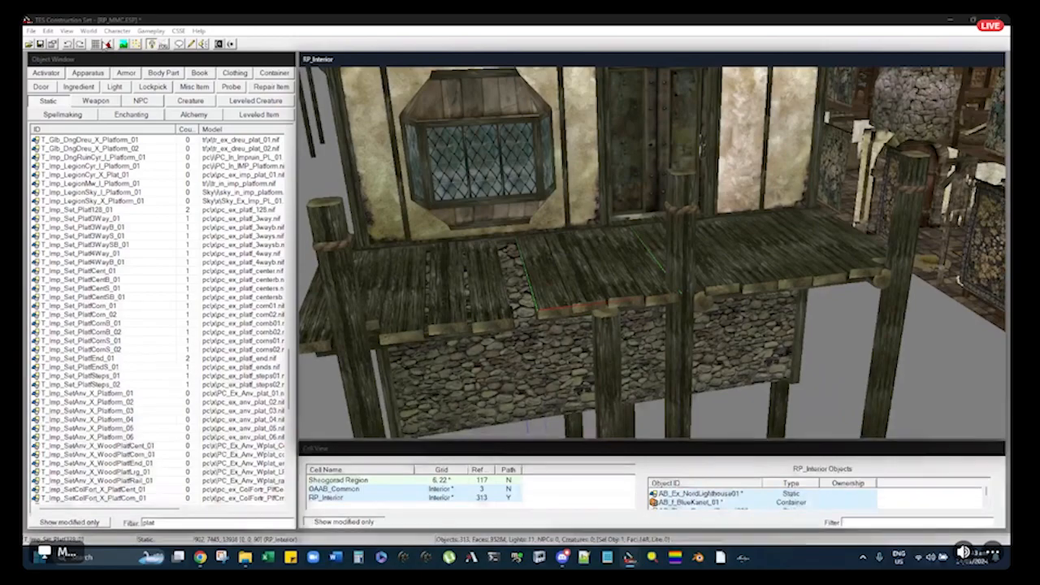
middle_click_drag(588, 304, 657, 355, "shift")
scroll(553, 257, "up", 4)
middle_click_drag(538, 337, 520, 258, "shift")
left_click(591, 275, "ctrl")
middle_click_drag(455, 218, 933, 269)
left_click(800, 253, "ctrl")
middle_click_drag(800, 254, 467, 225, "shift")
left_click(610, 240)
left_click(610, 248)
middle_click_drag(620, 232, 737, 231)
scroll(703, 251, "down", 3)
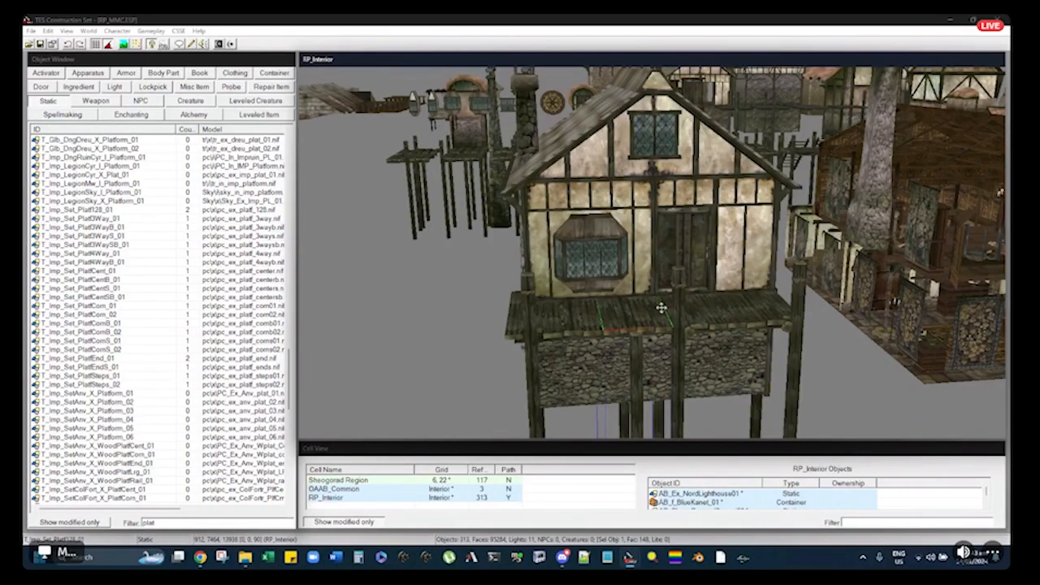
Examine the house and its assembled deck from the front, above and the side
key("d")
middle_click_drag(681, 227, 645, 242)
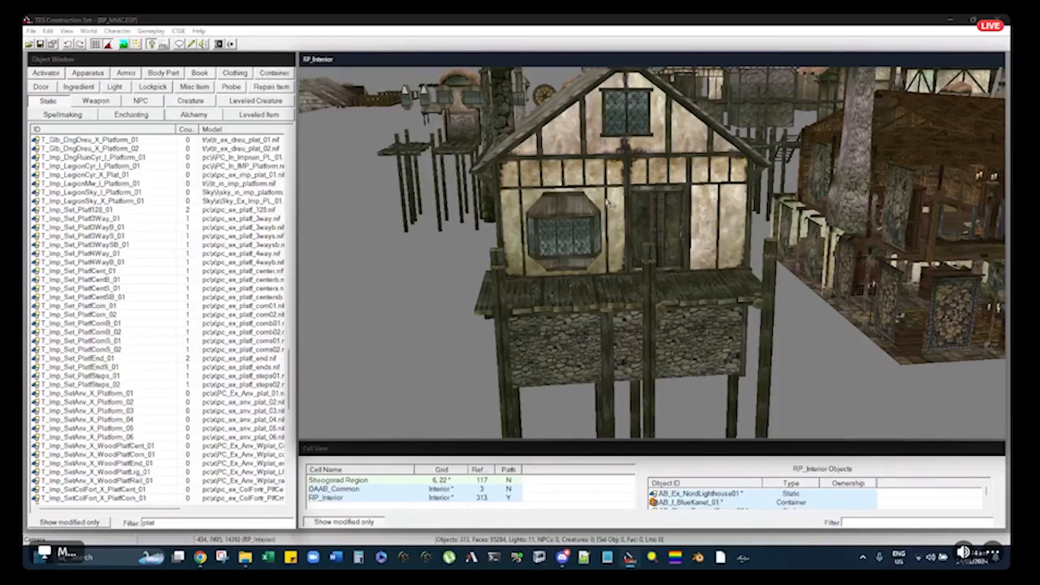
left_click(615, 304)
middle_click_drag(595, 254, 604, 299)
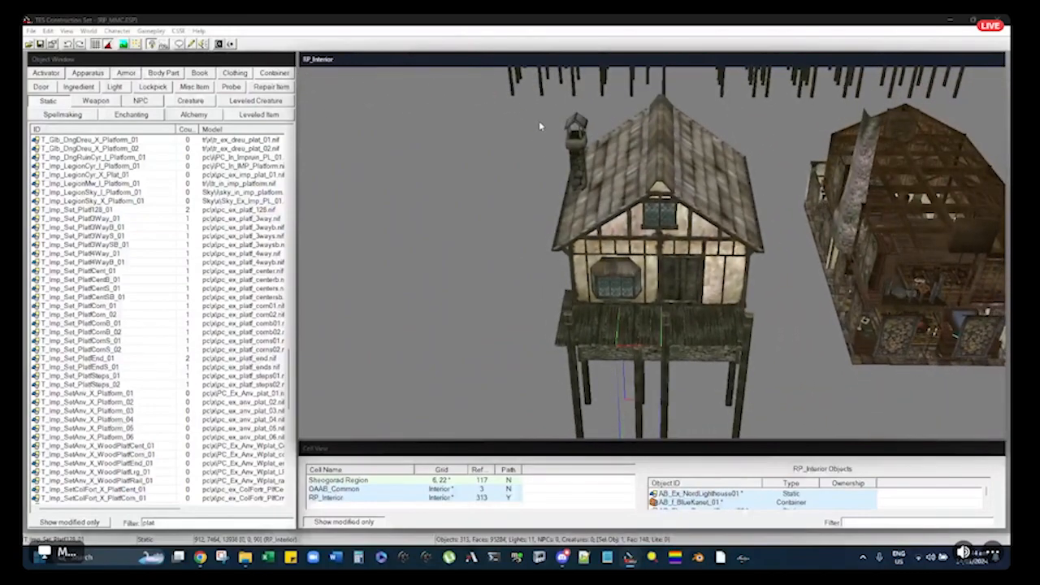
middle_click_drag(539, 126, 534, 125)
left_click_drag(512, 88, 763, 390)
middle_click_drag(764, 390, 679, 230)
left_click(680, 372)
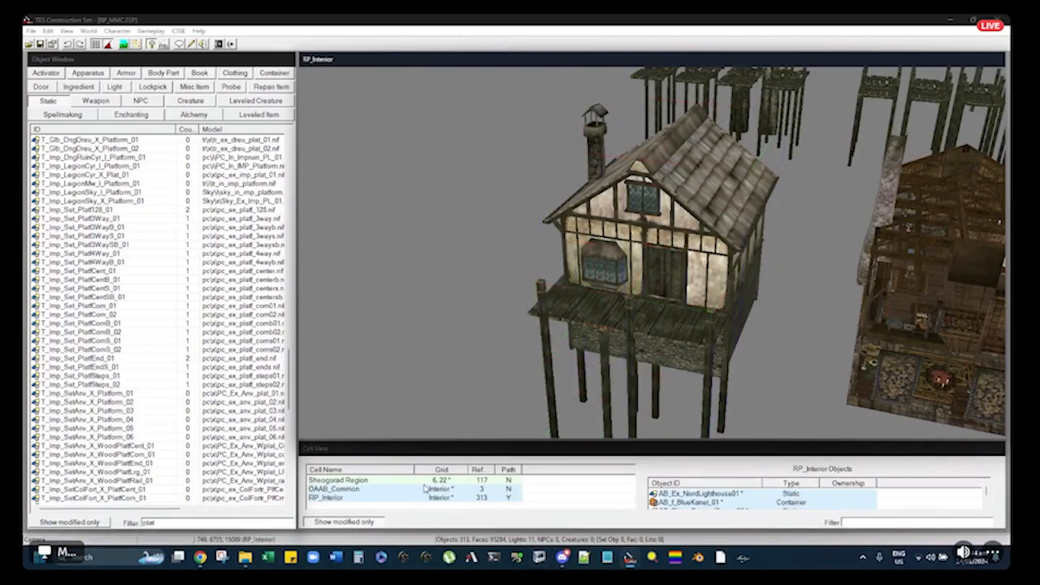
Load the Sheogorad Region (6, 22) exterior cell and focus on the giant mushroom beside the marker ruler
double_click(335, 481)
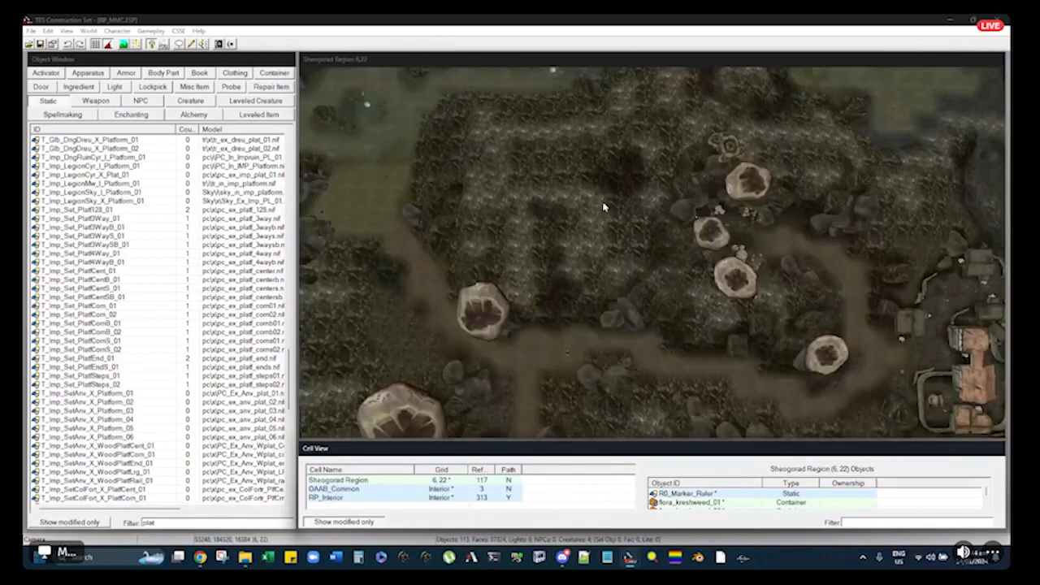
left_click(715, 237)
left_click(720, 236)
key("c")
mouse_move(720, 232)
middle_mouse_down("shift")
mouse_move(672, 216)
mouse_move(641, 232)
mouse_move(634, 173)
middle_mouse_up("shift")
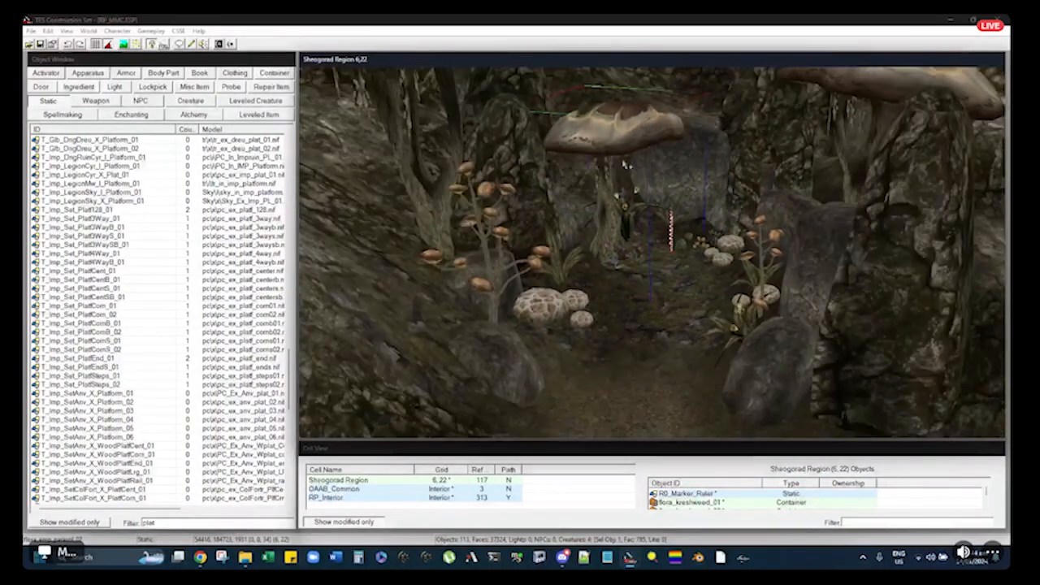
Turn off grid snapping and paste the copied house with its deck into the exterior landscape
left_click(99, 46)
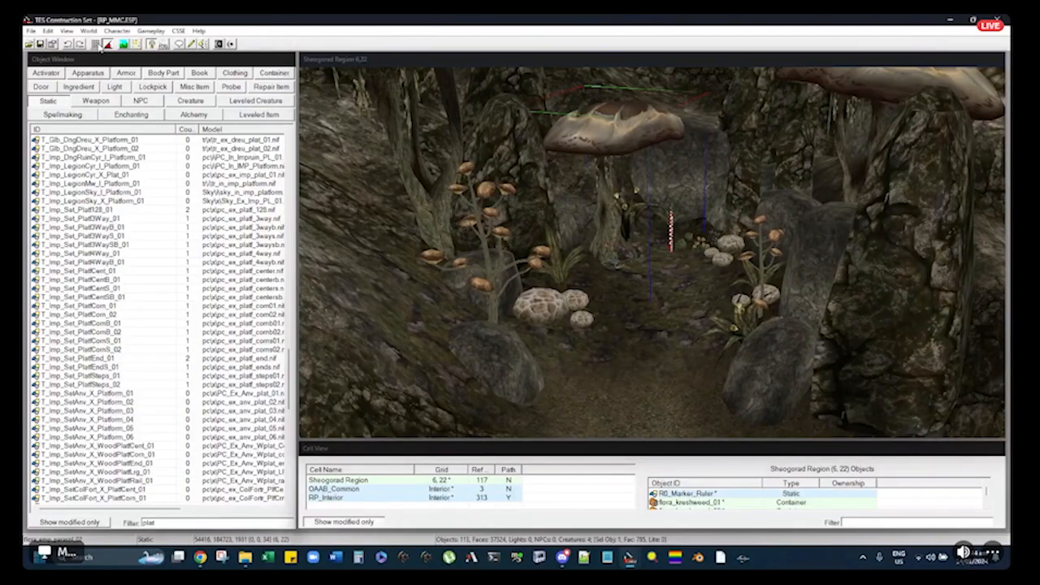
left_click(596, 59)
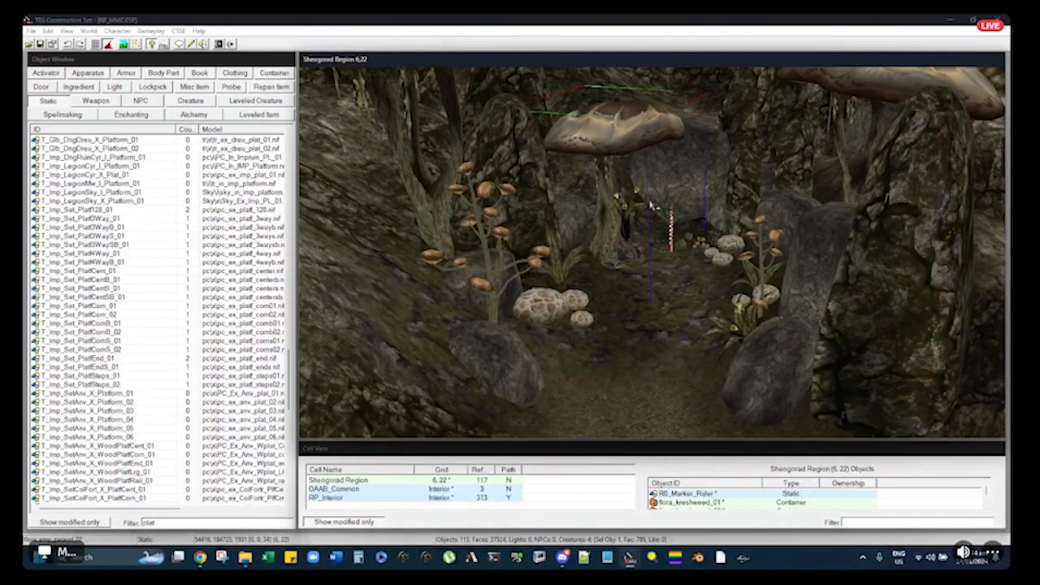
scroll(657, 205, "down", 2)
key("d")
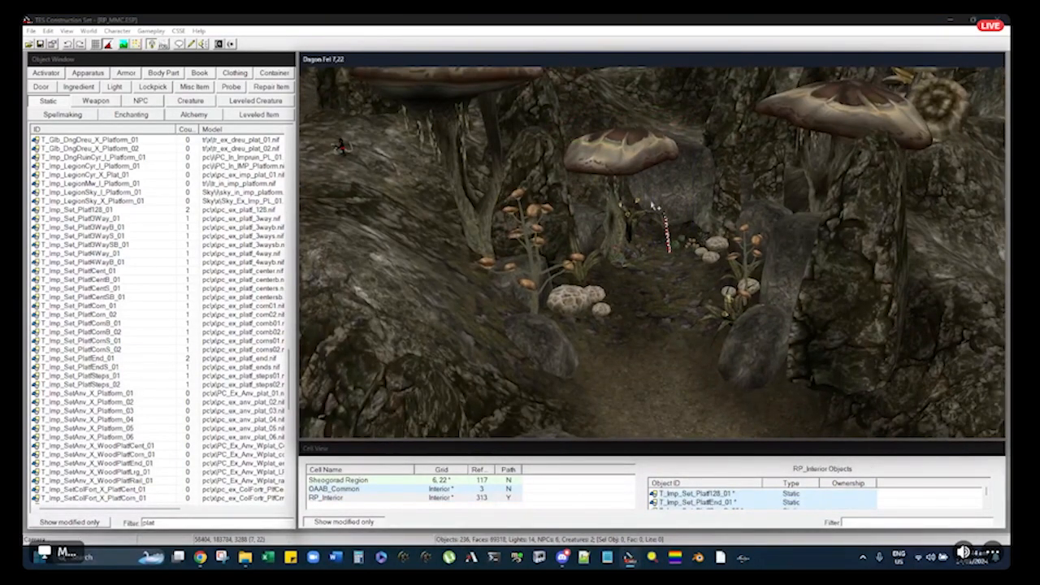
key("ctrl+v")
Rotate the pasted house to 285 degrees about Z and move it over the clearing between the rocks
scroll(653, 239, "down", 5)
right_click_drag(650, 262, 689, 269)
left_click_drag(689, 269, 650, 169)
middle_click_drag(650, 168, 631, 317, "shift")
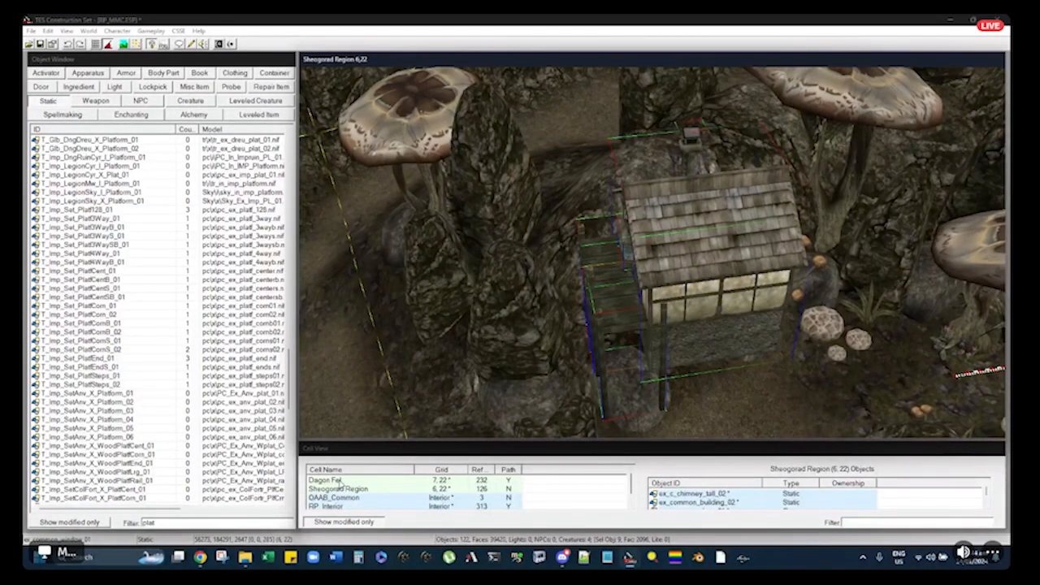
middle_click_drag(649, 284, 712, 220, "shift")
middle_click_drag(786, 237, 653, 235, "shift")
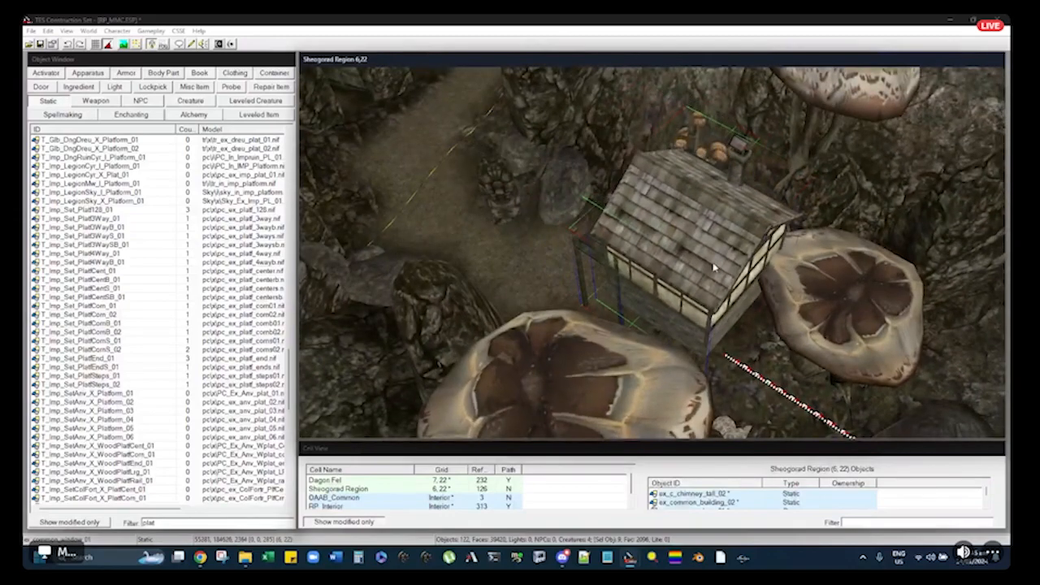
Lower the pasted house beside the marker ruler so its stone foundation sits in the ground
key("f")
middle_click_drag(714, 267, 645, 160, "shift")
scroll(659, 188, "up", 5)
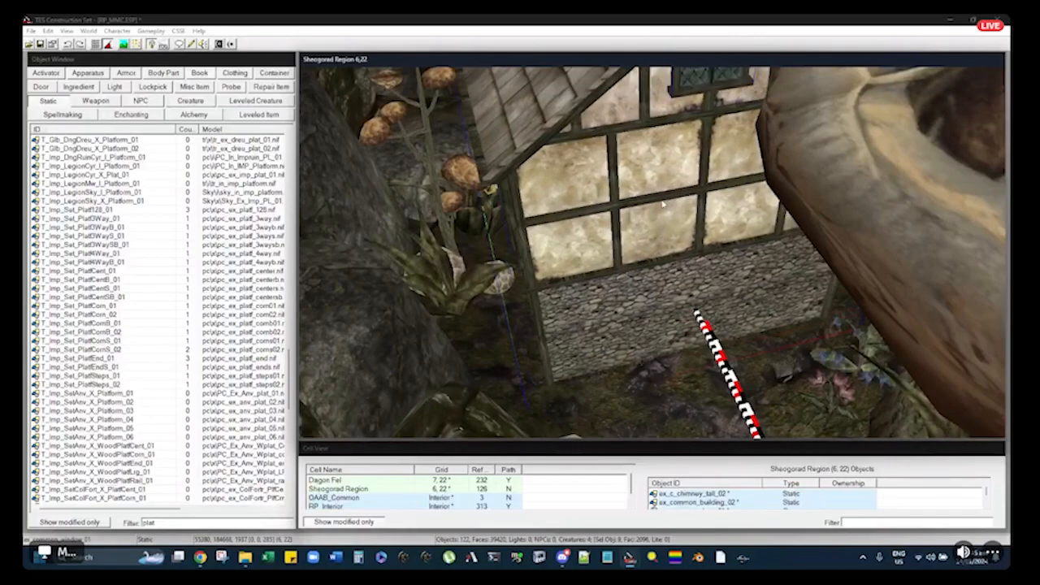
middle_click_drag(662, 204, 663, 221, "shift")
scroll(684, 283, "up", 8)
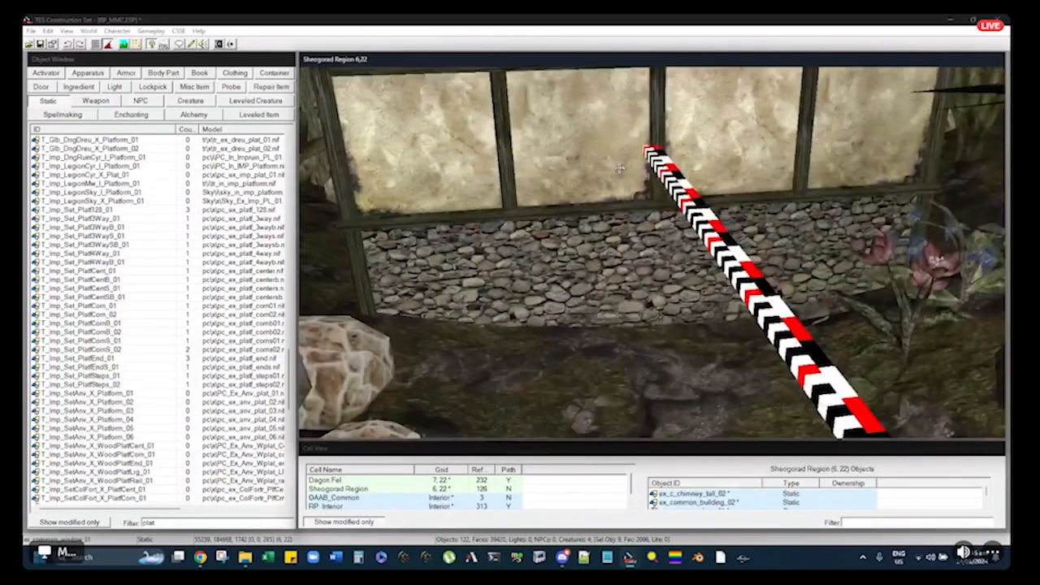
middle_click_drag(619, 168, 619, 242, "shift")
left_click_drag(624, 220, 634, 241)
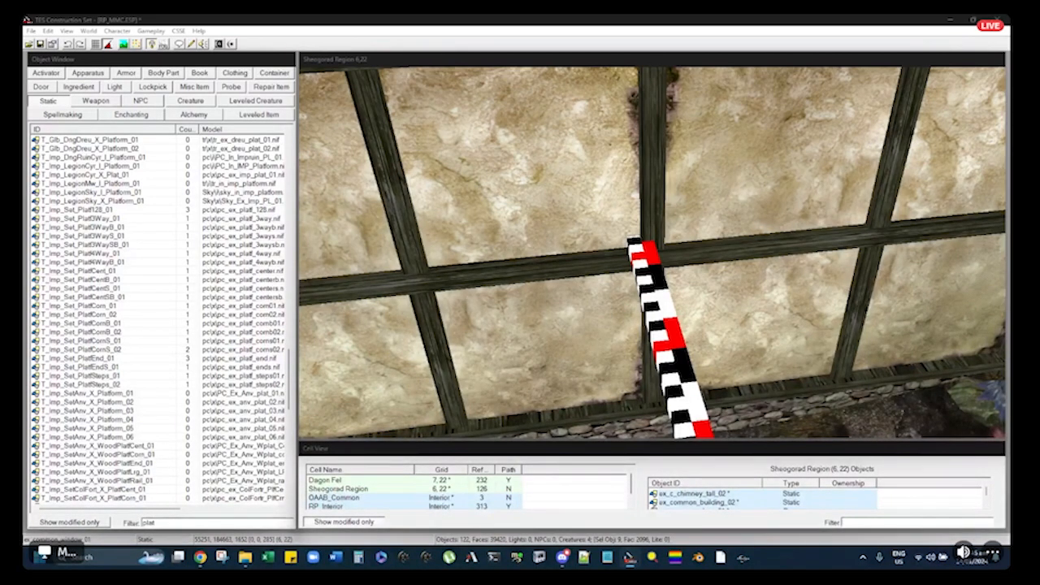
Examine the placed house from the front and above, checking how its deck and foundation sit between the rocks
left_click(672, 60)
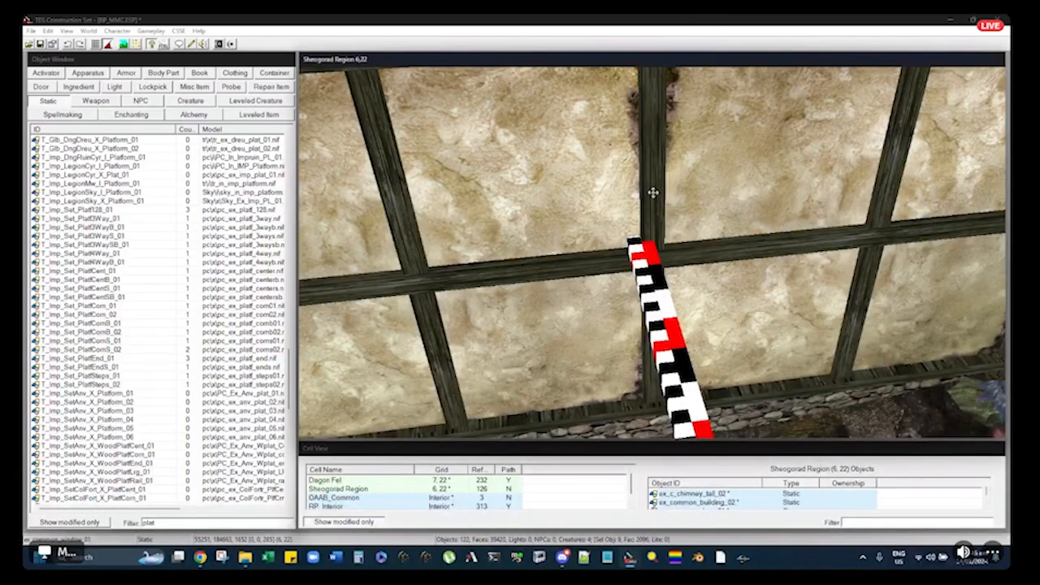
left_click(647, 278)
mouse_move(653, 243)
middle_mouse_down("shift")
mouse_move(673, 229)
mouse_move(729, 243)
mouse_move(520, 146)
mouse_move(577, 183)
mouse_move(662, 199)
mouse_move(690, 183)
mouse_move(682, 175)
mouse_move(729, 205)
mouse_move(719, 191)
mouse_move(729, 226)
mouse_move(705, 199)
mouse_move(682, 199)
mouse_move(646, 232)
middle_mouse_up("shift")
scroll(674, 229, "down", 3)
scroll(729, 243, "down", 5)
scroll(688, 180, "up", 2)
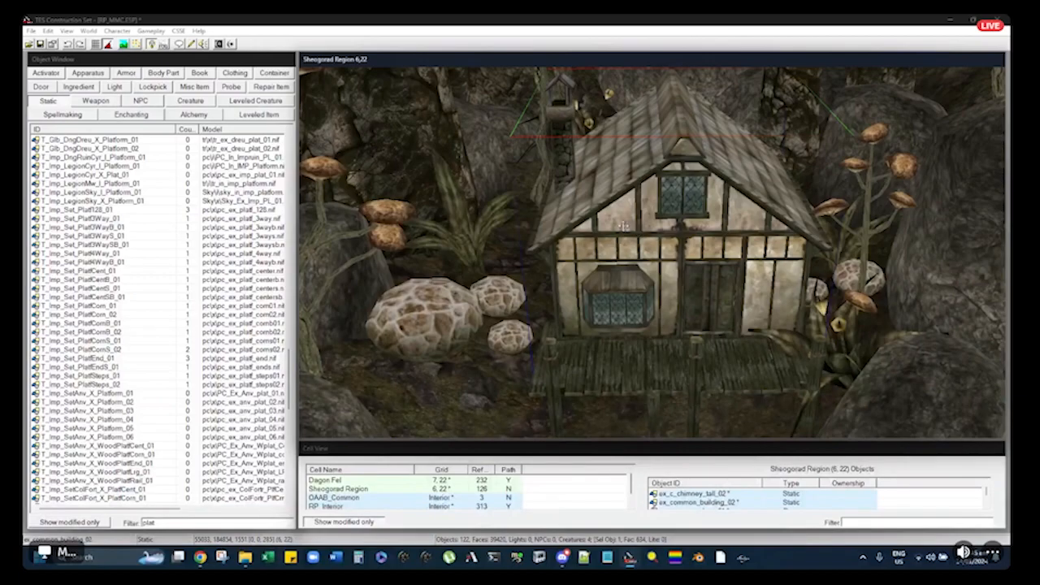
mouse_move(623, 224)
middle_mouse_down("shift")
mouse_move(640, 203)
mouse_move(613, 214)
middle_mouse_up("shift")
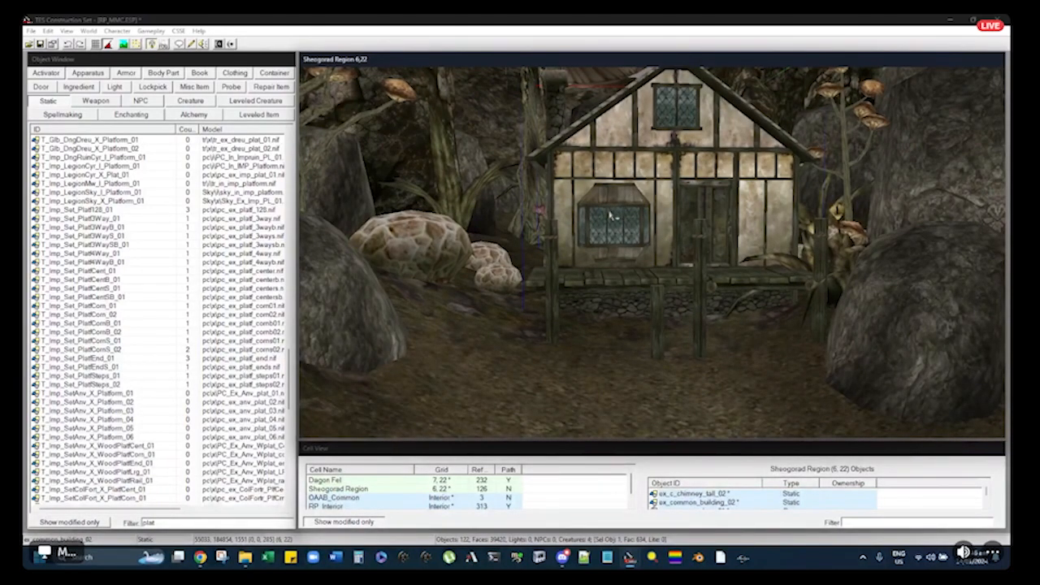
key("d")
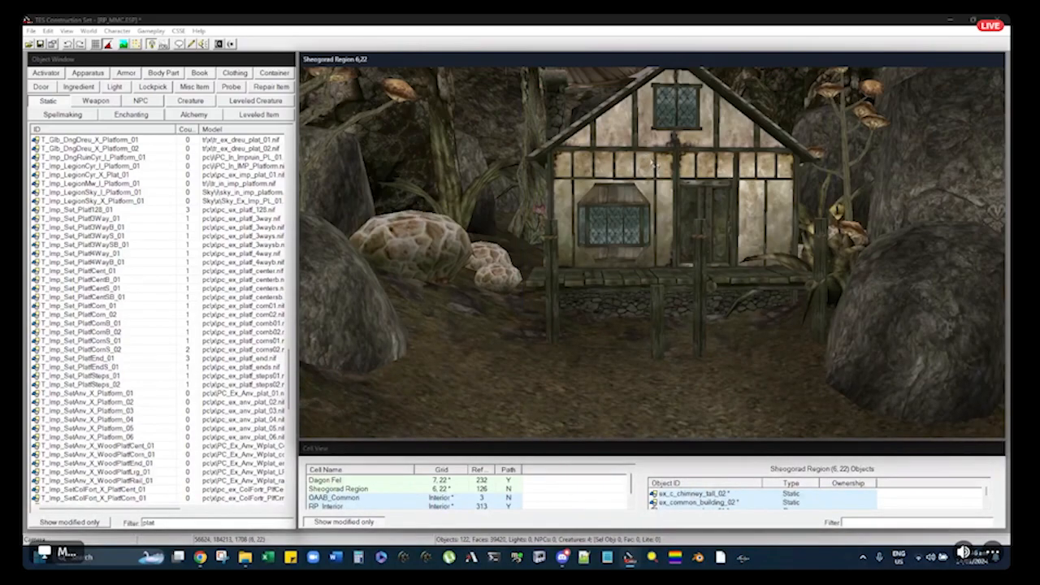
left_click(652, 163)
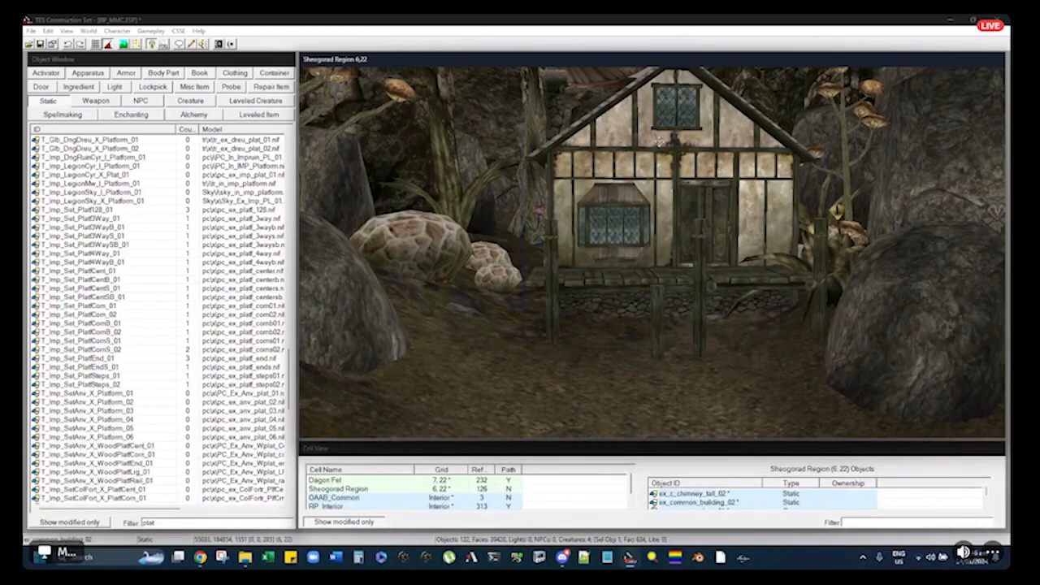
middle_click_drag(659, 115, 678, 227, "shift")
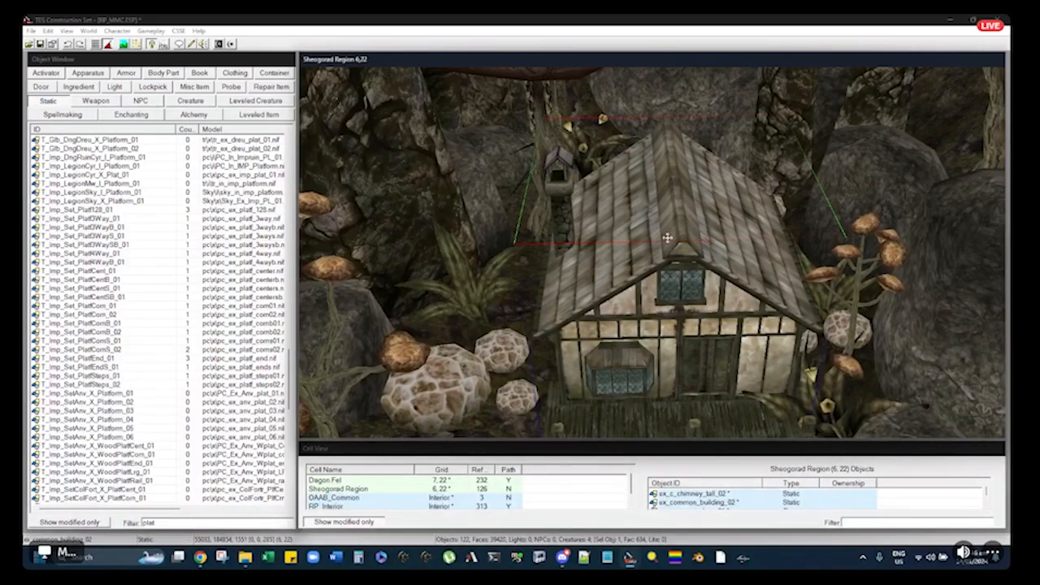
middle_click_drag(666, 225, 671, 208)
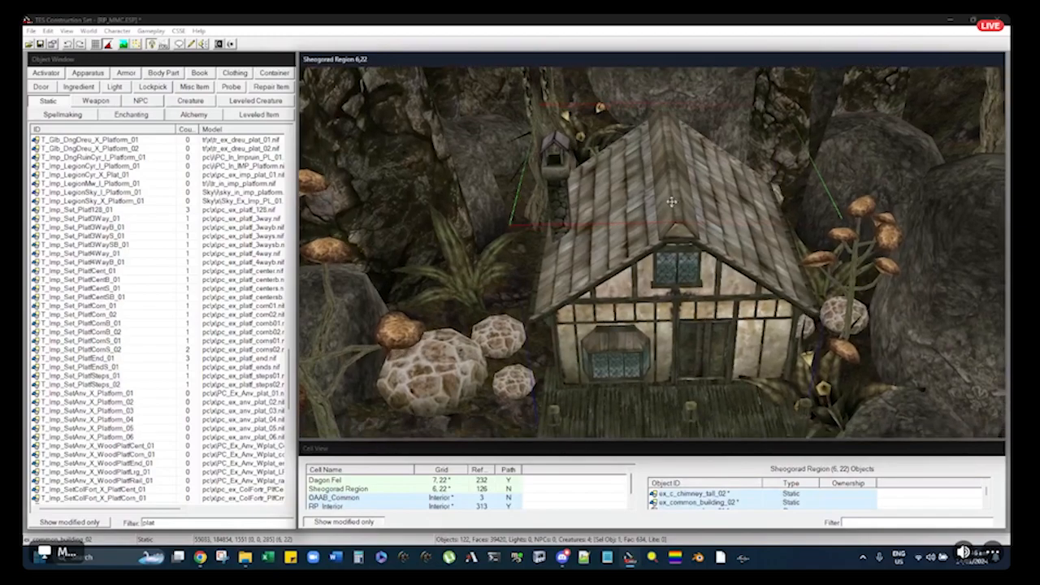
Open the house building's reference data to view its position values and close it without changes
double_click(672, 207)
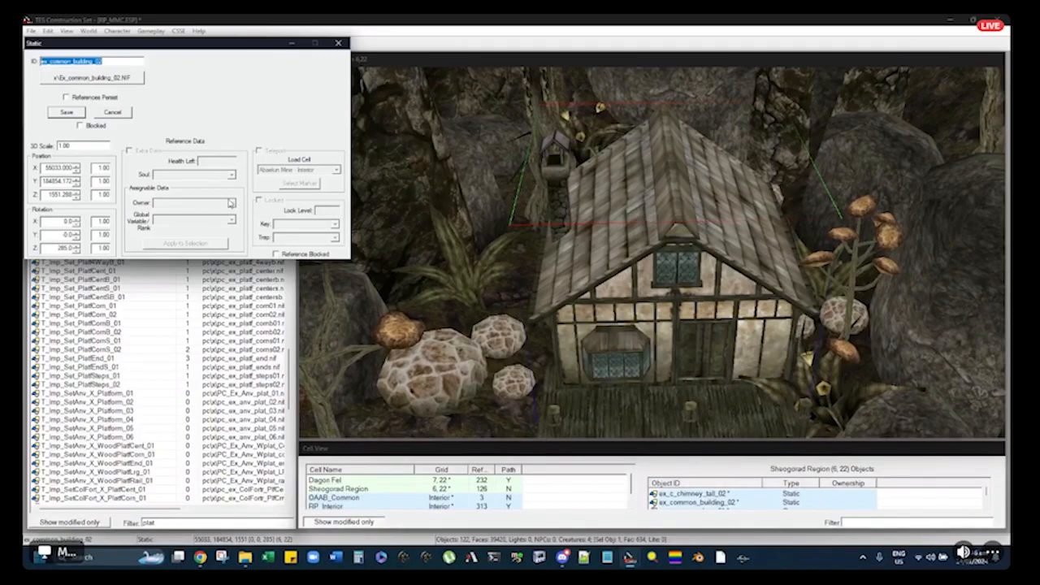
double_click(49, 167)
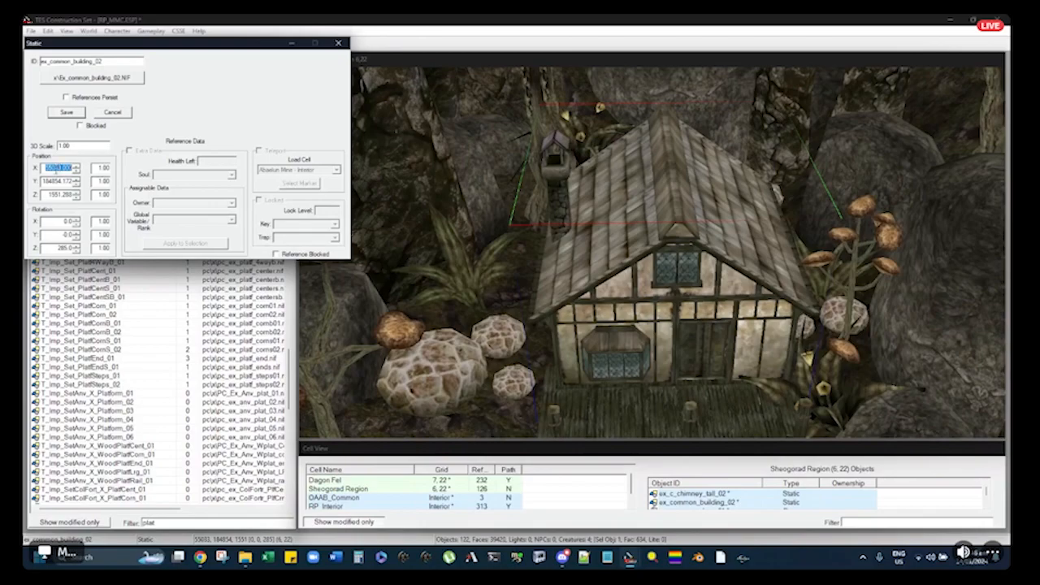
left_click(338, 42)
left_click(650, 160)
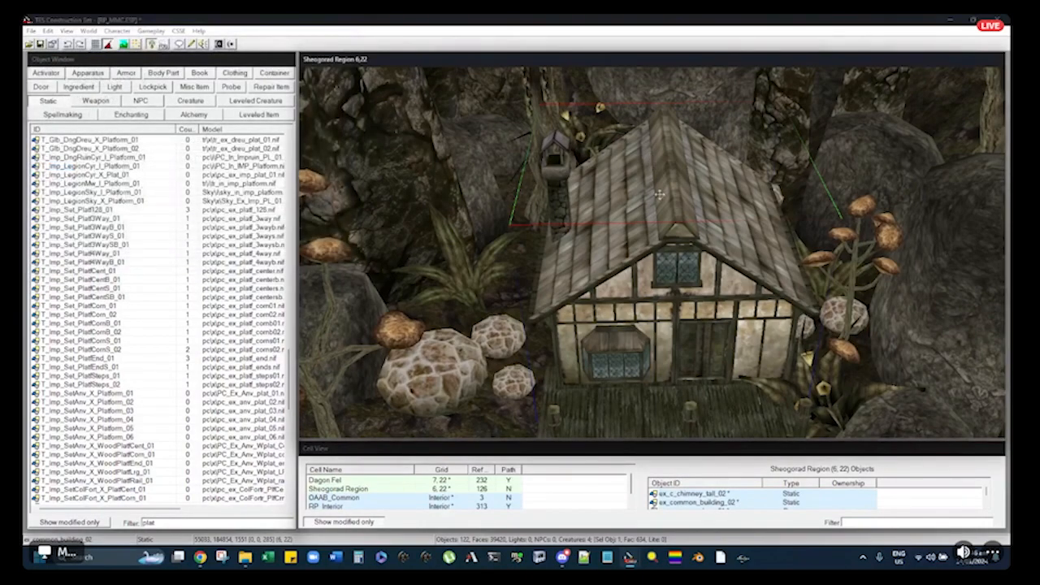
Inspect the deck's front edge and support posts to judge where steps down to the ground are needed
middle_click_drag(690, 209, 720, 118)
middle_click_drag(704, 345, 671, 196)
scroll(673, 167, "up", 2)
key("d")
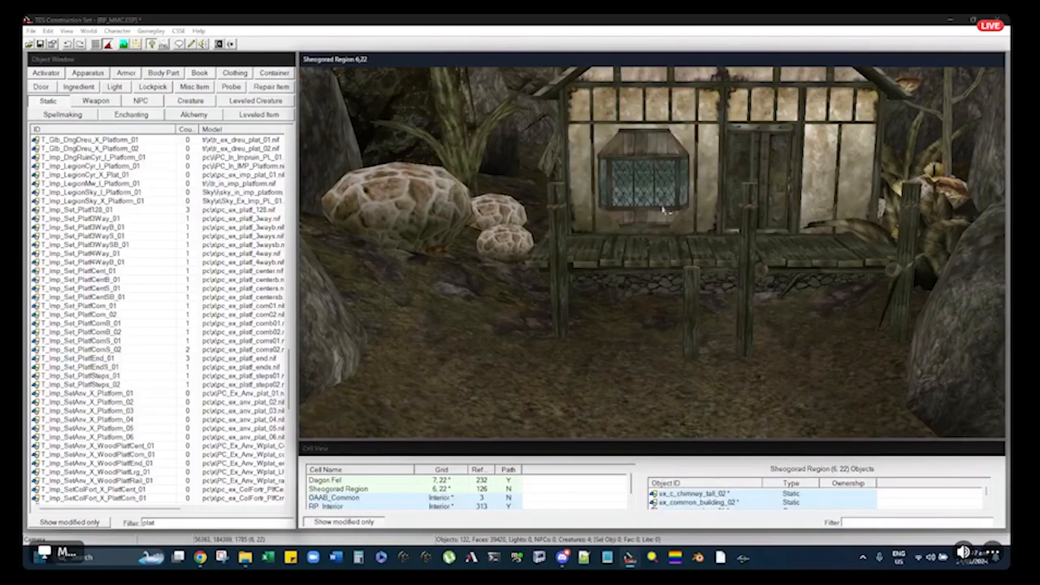
left_click(677, 209)
middle_click_drag(650, 94, 629, 172)
scroll(634, 224, "down", 2)
scroll(633, 224, "up", 1)
key("d")
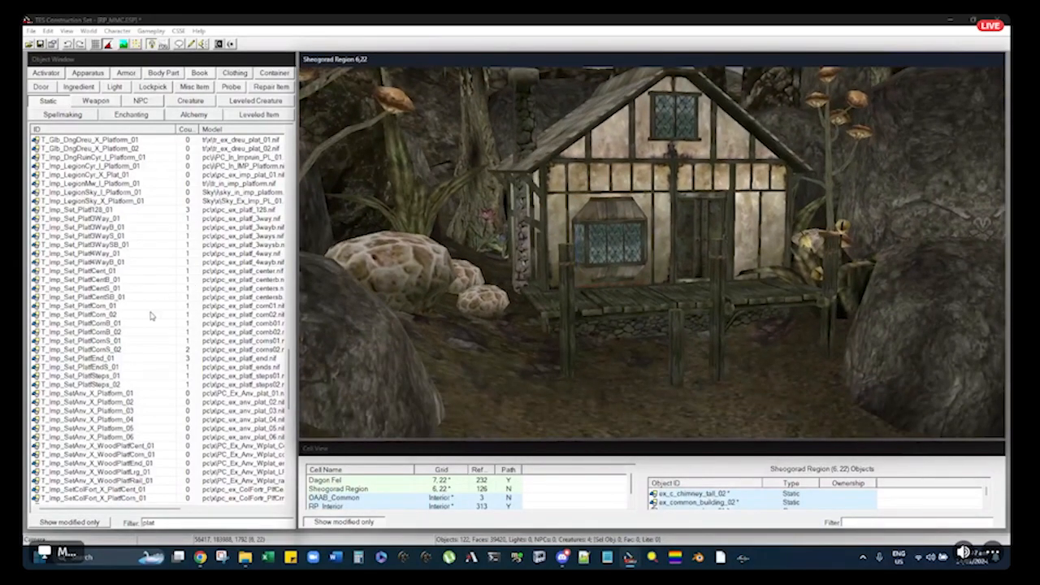
Place T_Imp_Set_PlatSteps_02 and T_Imp_Set_PlatSteps_01 in front of the deck and delete the wider PlatSteps_02
left_click(94, 385)
left_click_drag(469, 255, 550, 268)
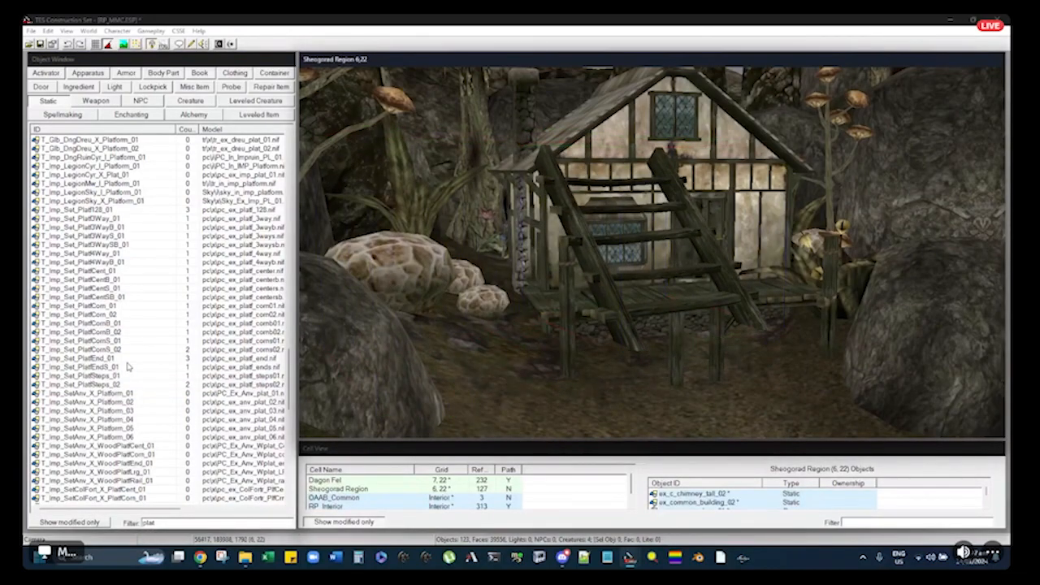
left_click_drag(96, 376, 785, 309)
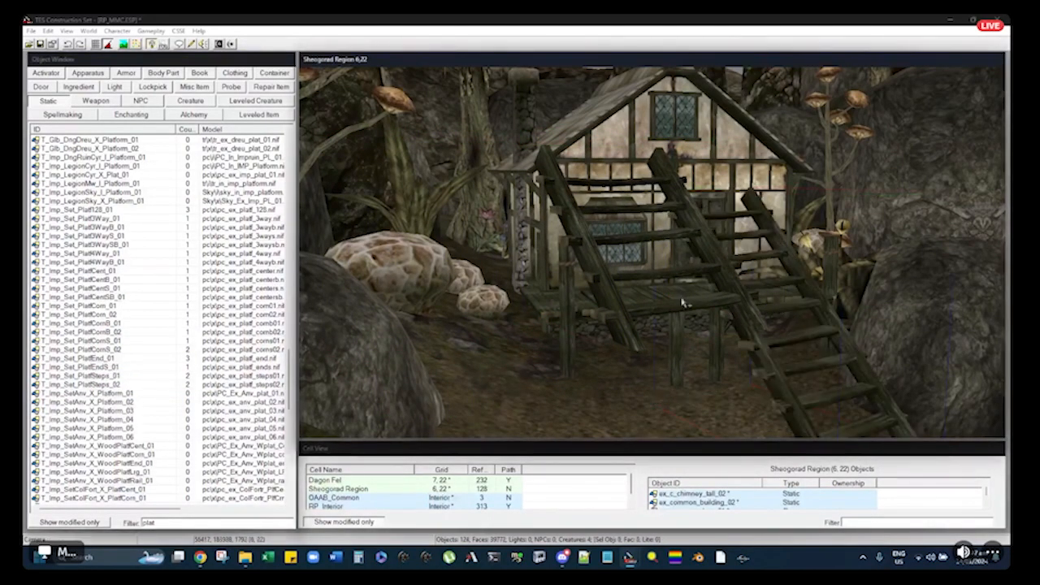
key("Delete")
Rotate the remaining steps to 15 degrees about Z and fit them against the deck's front edge below the bay window
middle_click_drag(761, 320, 630, 307, "shift")
left_click(555, 319)
middle_click_drag(651, 258, 693, 321, "shift")
left_click_drag(678, 323, 660, 241)
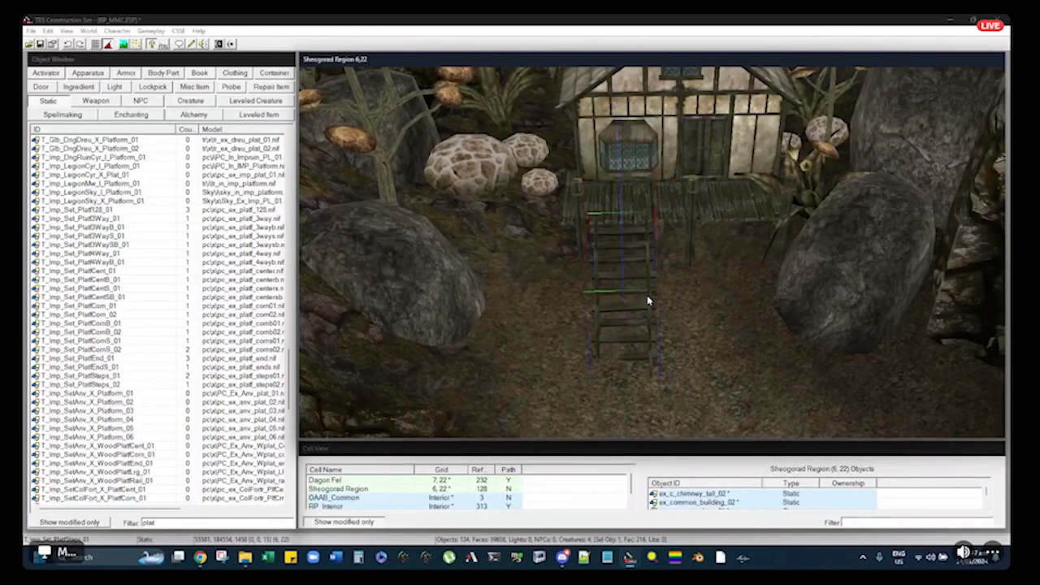
mouse_move(646, 293)
middle_mouse_down("shift")
mouse_move(606, 257)
mouse_move(626, 255)
mouse_move(638, 287)
middle_mouse_up("shift")
scroll(626, 255, "up", 3)
scroll(654, 296, "up", 4)
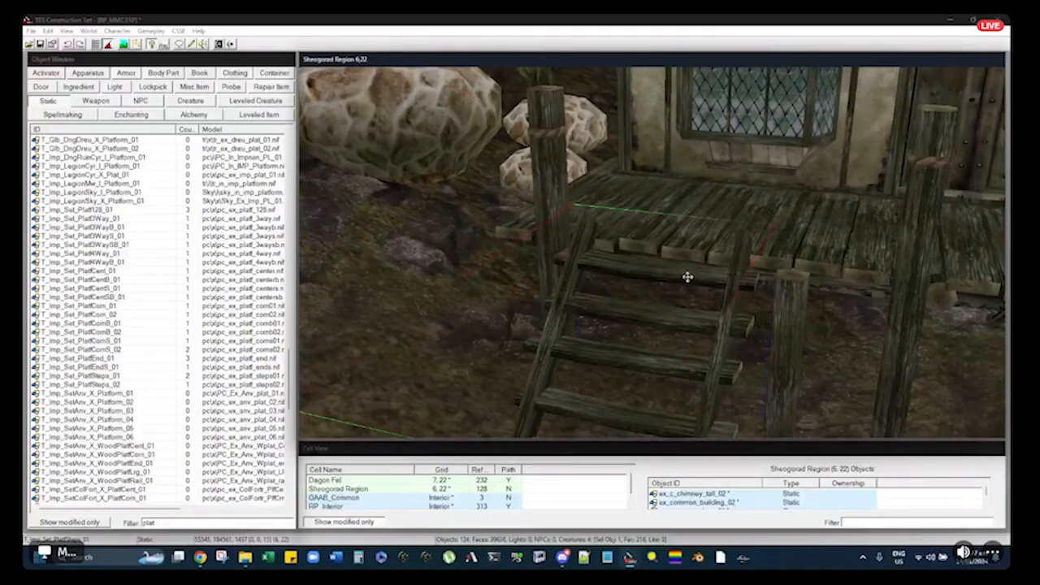
middle_click_drag(689, 278, 719, 265, "shift")
left_click(676, 306)
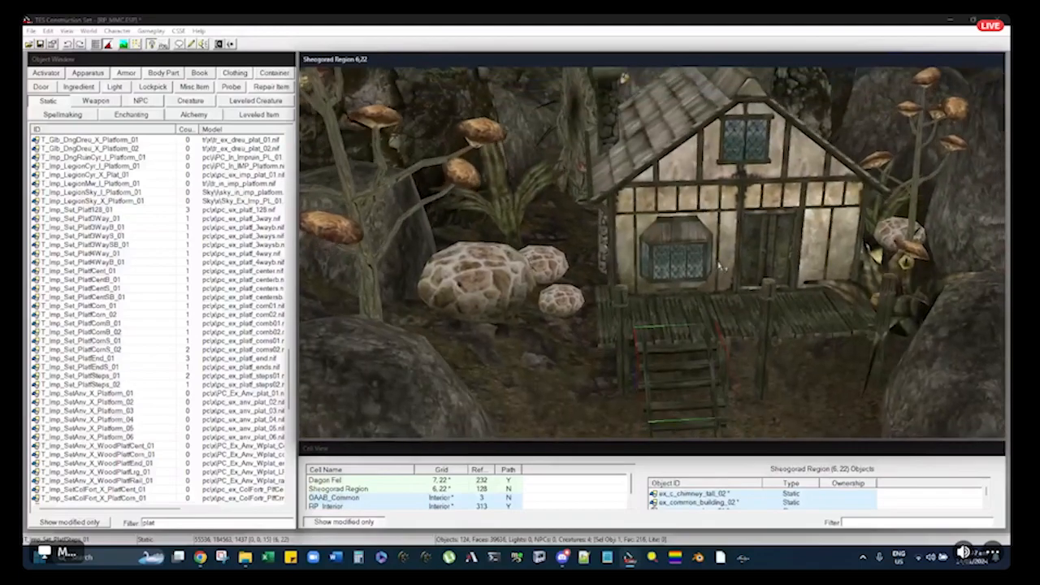
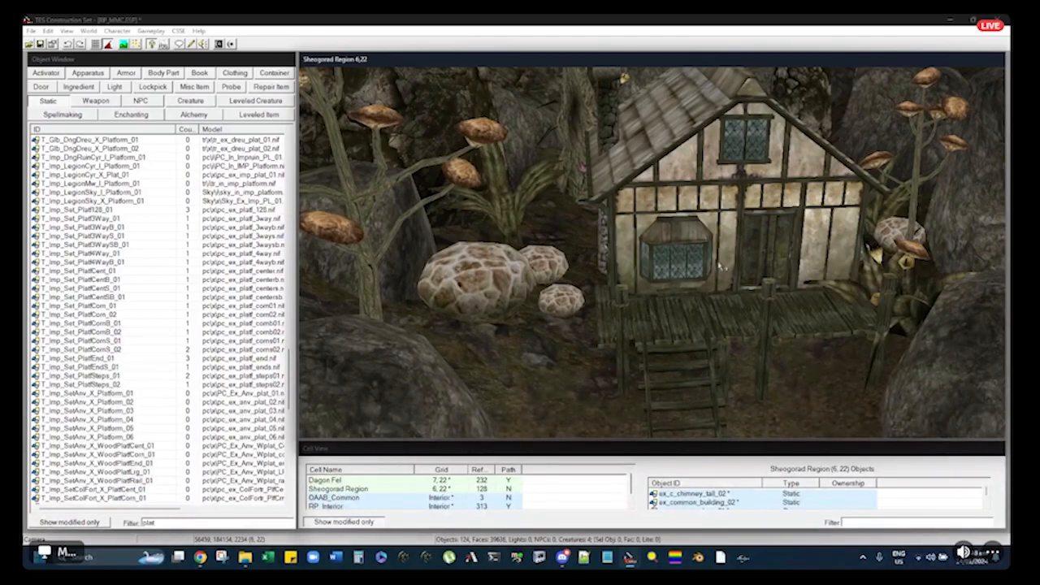
Raise the large round mushroom beside the house so its stem shows above the ground
left_click(731, 230)
middle_click_drag(731, 229, 667, 179, "shift")
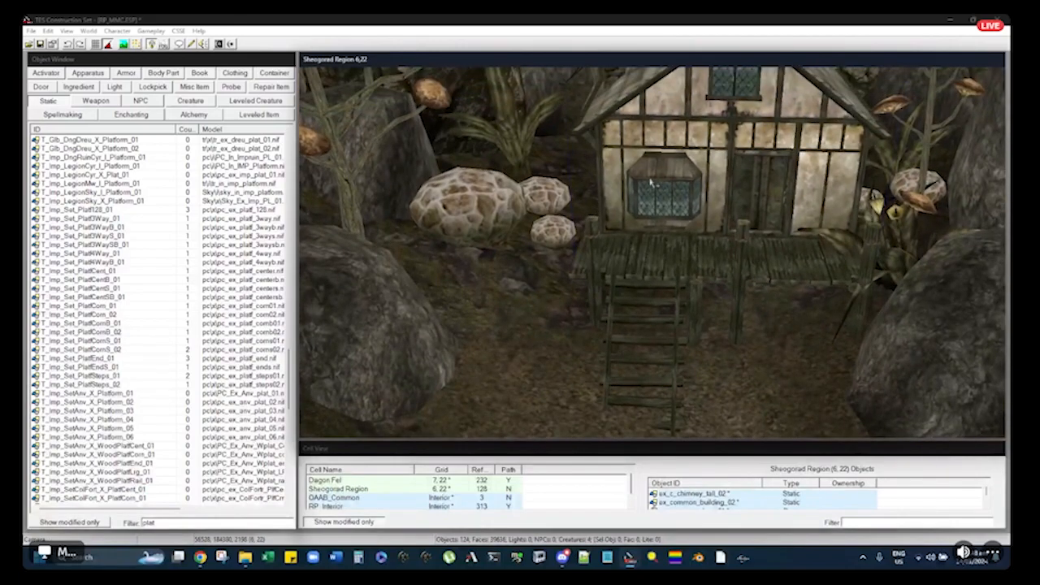
middle_click_drag(579, 190, 627, 174, "shift")
scroll(705, 237, "up", 3)
scroll(719, 230, "up", 3)
left_click(638, 213)
double_click(675, 222)
key("Escape")
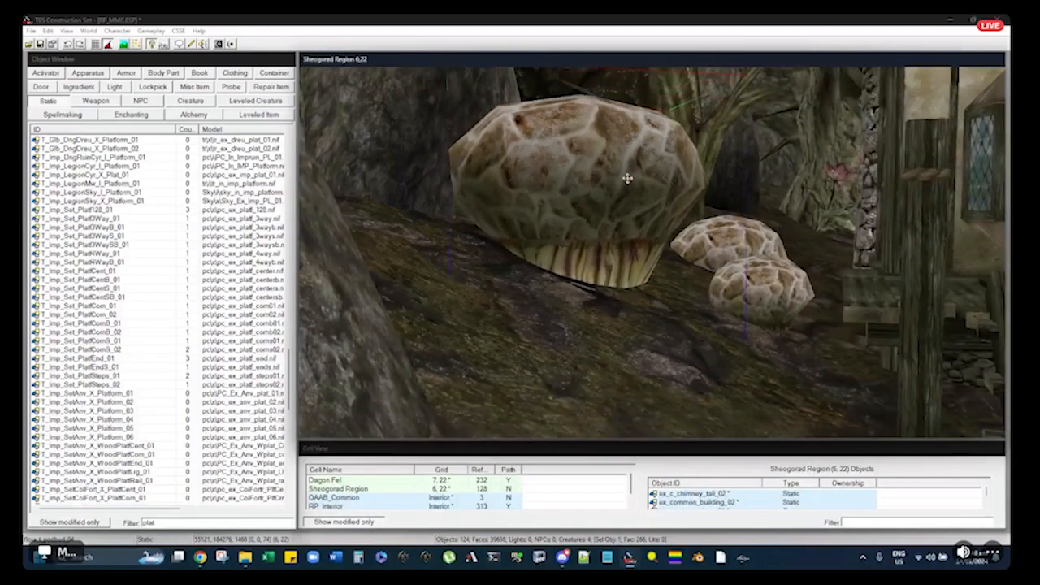
Lift the large mushroom clear of the ground to inspect its stem base, and put it back at its previous height
middle_click_drag(601, 235, 656, 208, "shift")
left_click_drag(657, 208, 656, 193)
scroll(656, 193, "up", 3)
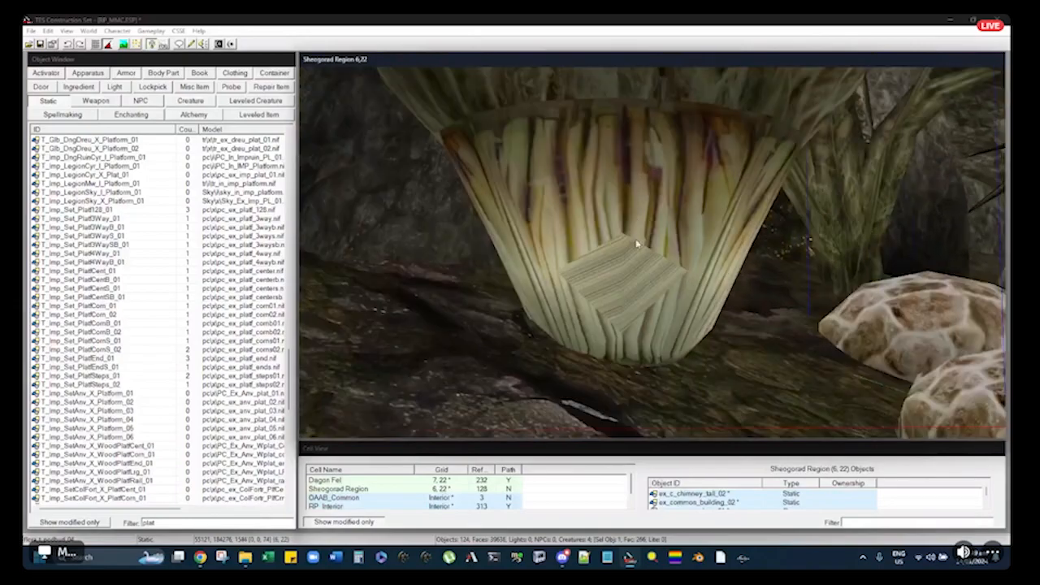
right_click_drag(650, 244, 641, 243)
scroll(638, 232, "down", 6)
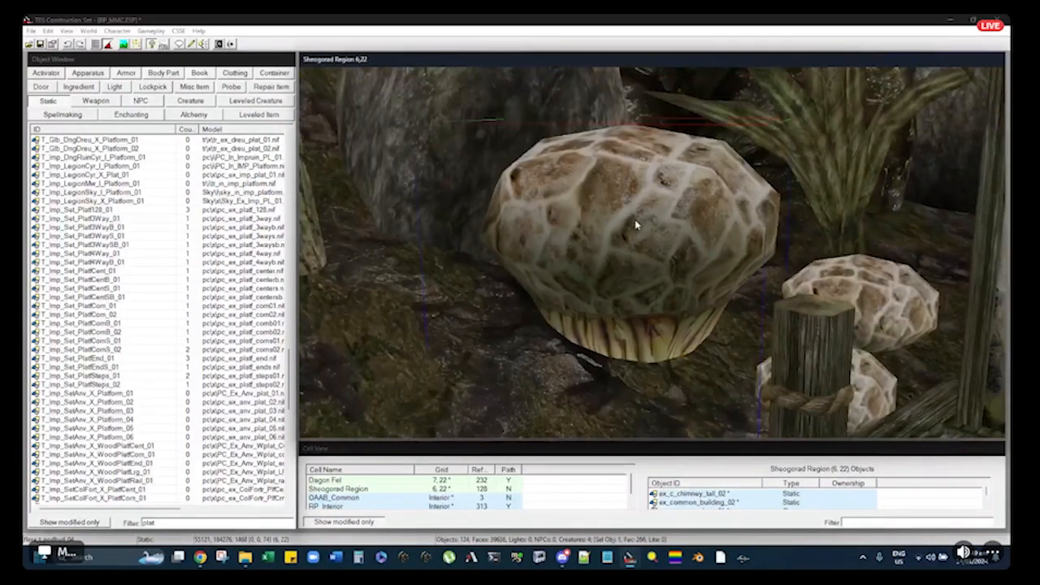
Move the small mushroom nearest the fern-like plant closer to the large mushroom
middle_click_drag(636, 225, 731, 212, "shift")
left_click(833, 294)
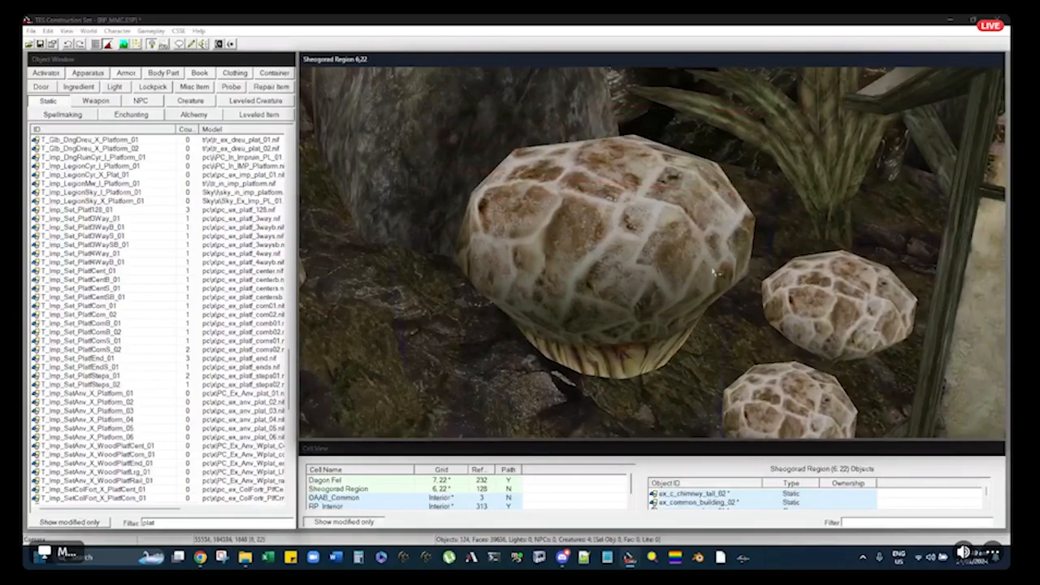
middle_click_drag(834, 294, 764, 251, "shift")
left_click_drag(764, 251, 766, 208)
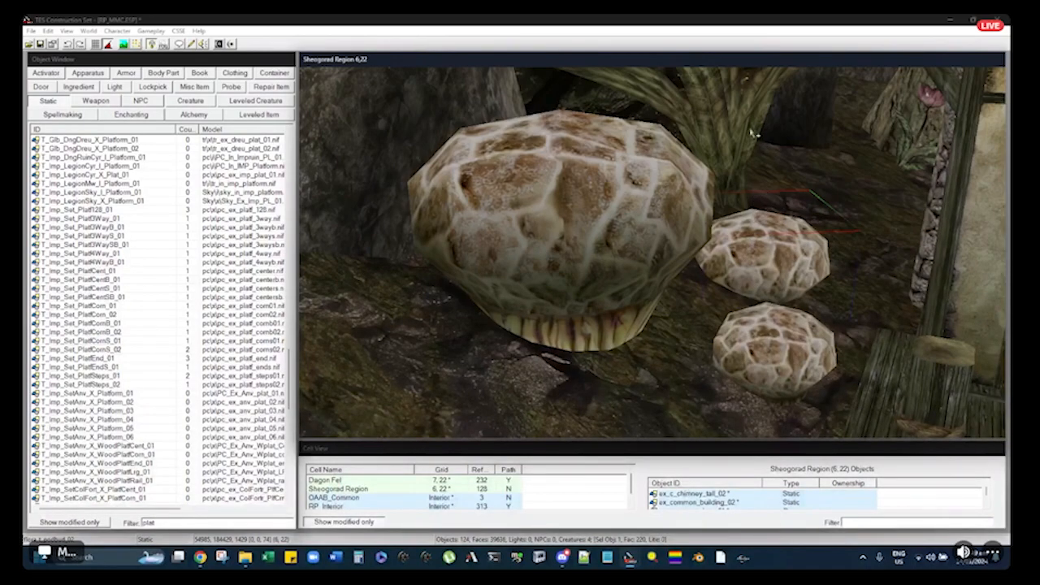
Examine the fern-like plant behind the mushrooms and the surrounding rocks from several angles
middle_click_drag(748, 127, 646, 215, "shift")
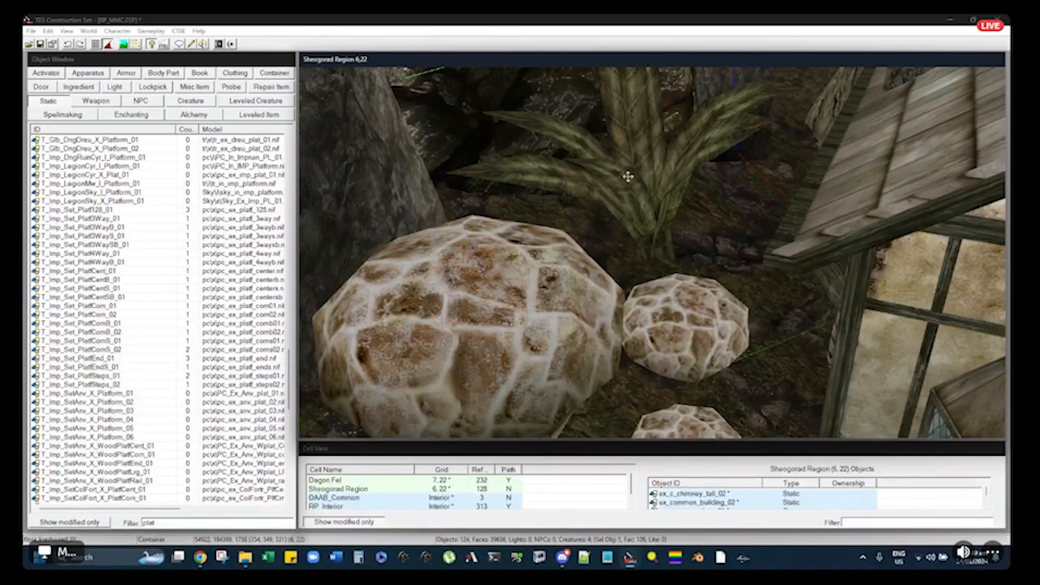
middle_click_drag(622, 165, 677, 162)
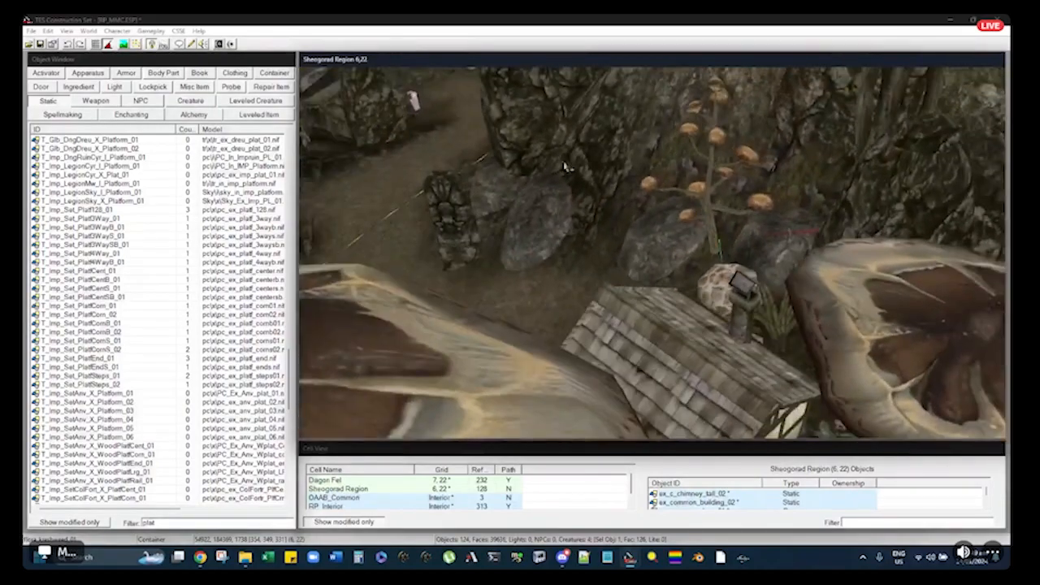
middle_click_drag(563, 166, 640, 209)
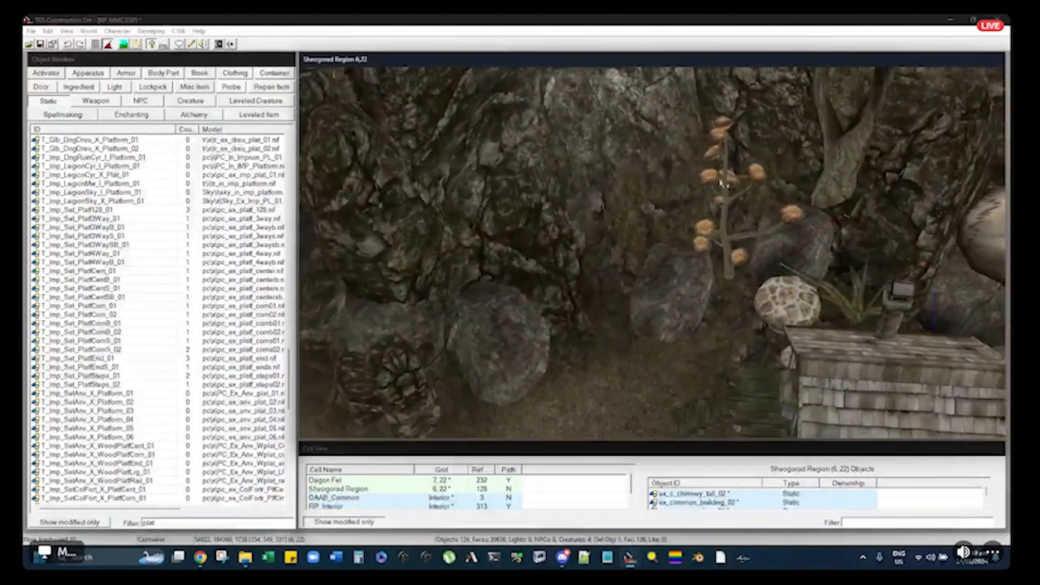
middle_click_drag(721, 184, 651, 210)
scroll(635, 181, "up", 6)
scroll(626, 176, "up", 4)
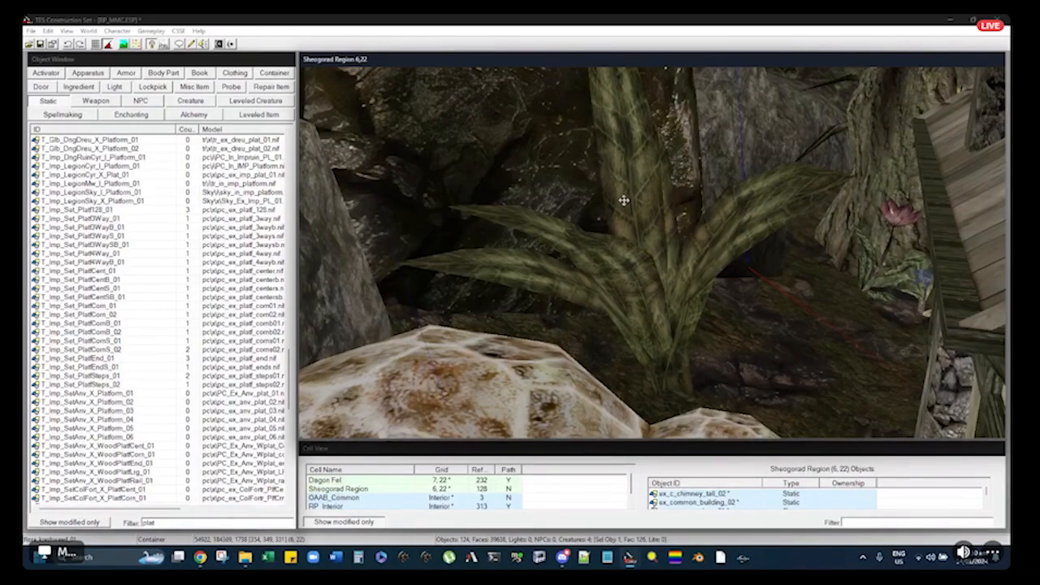
Reposition the two small mushrooms in a tight cluster beside the large one and rotate the rear one to 30 degrees about Z
middle_click_drag(624, 201, 666, 298, "shift")
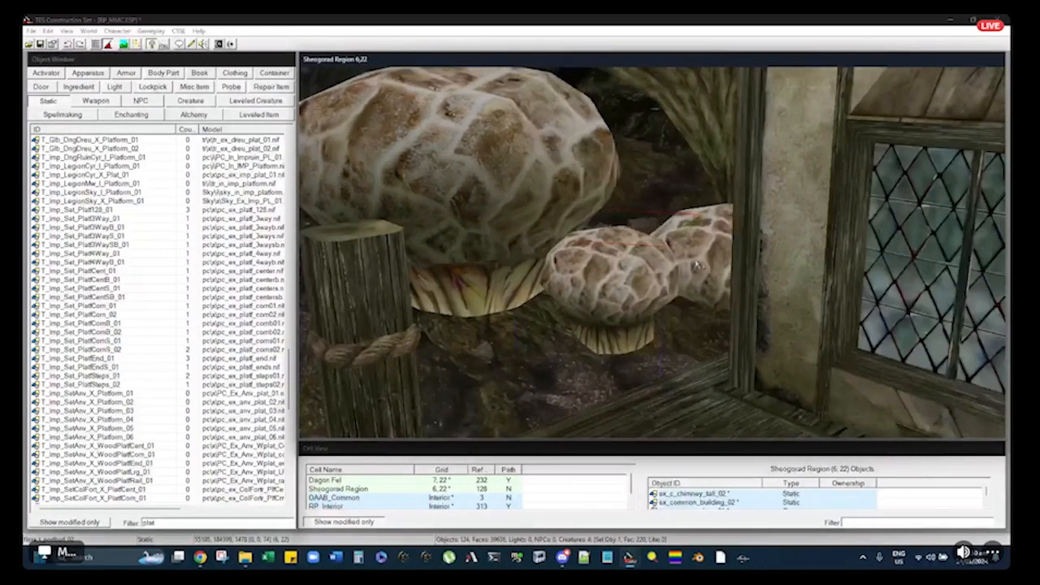
middle_click_drag(696, 264, 716, 297, "shift")
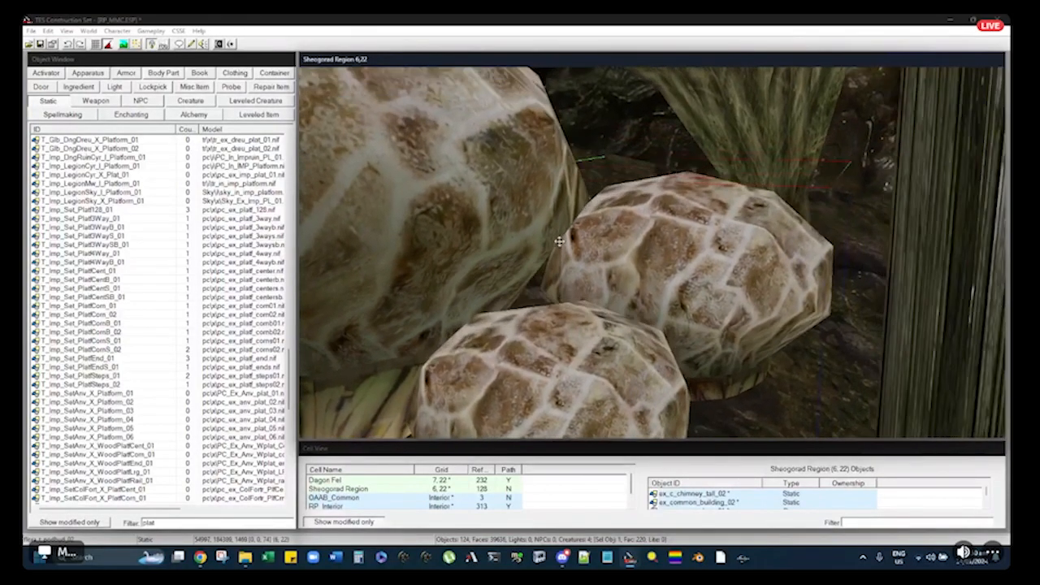
middle_click_drag(559, 241, 684, 307, "shift")
middle_click_drag(775, 327, 767, 302, "shift")
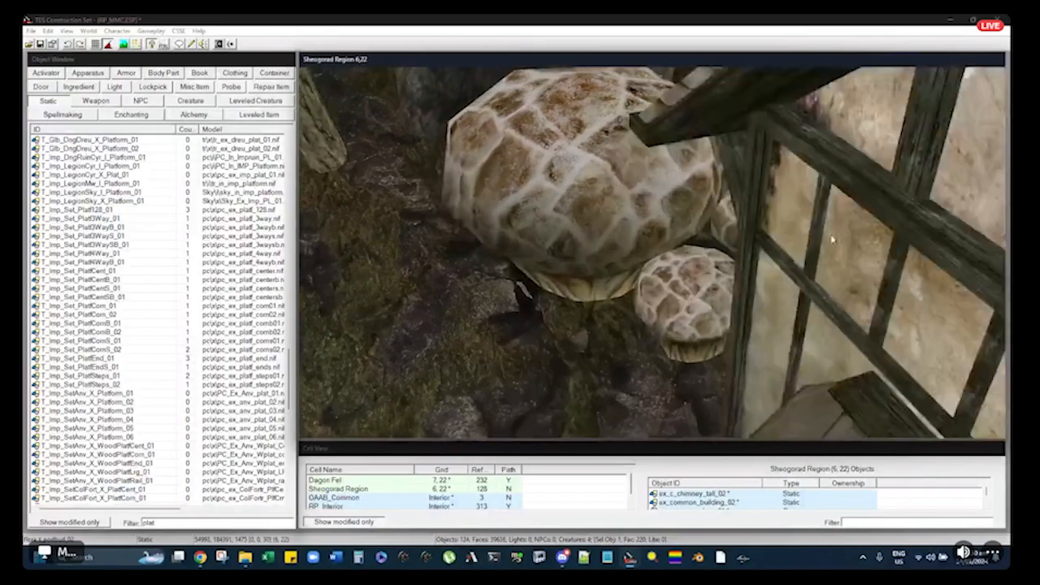
Review the mushroom cluster and the house, including the ground behind it near the marker ruler
middle_click_drag(832, 239, 875, 209, "shift")
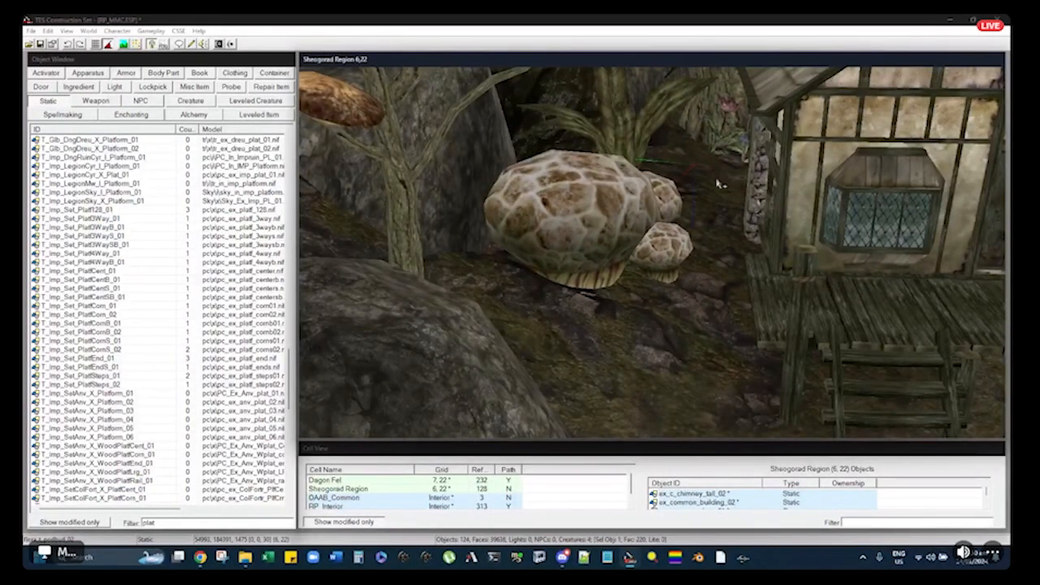
middle_click_drag(722, 183, 656, 306)
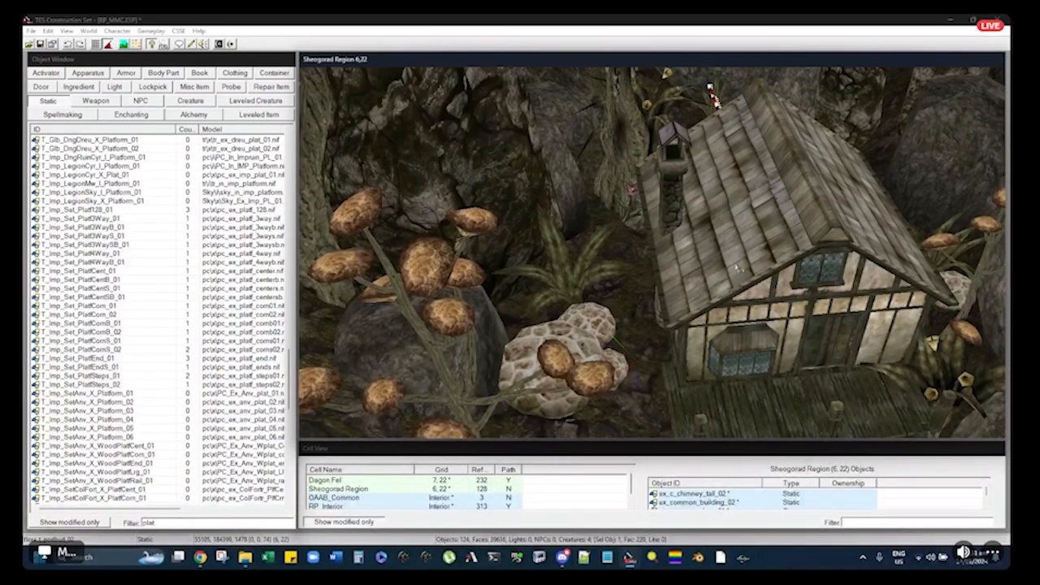
middle_click_drag(712, 95, 651, 197, "shift")
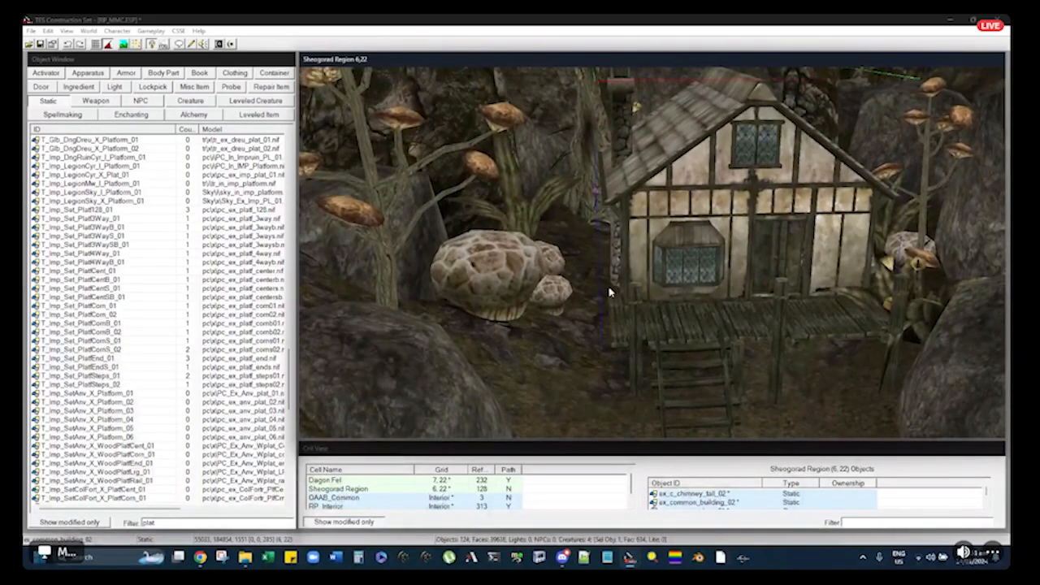
middle_click_drag(576, 213, 511, 290, "shift")
middle_click_drag(655, 212, 582, 205, "shift")
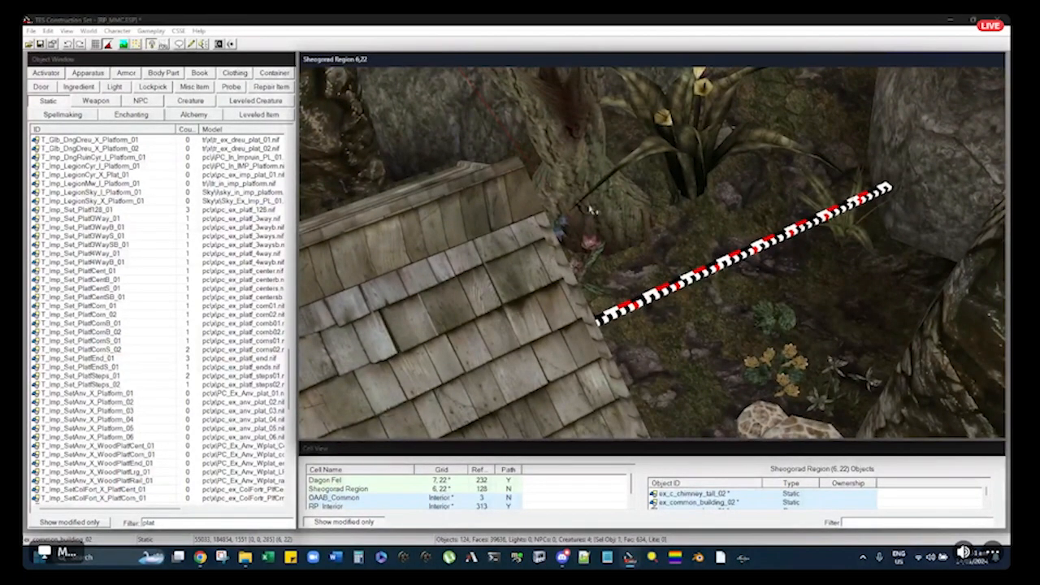
Reposition the large mushroom on the ground beside the big rock and check its reference data
middle_click_drag(477, 280, 670, 305, "shift")
middle_click_drag(583, 191, 532, 244, "shift")
left_click_drag(532, 243, 523, 244)
middle_click_drag(523, 244, 540, 246, "shift")
left_click_drag(539, 246, 546, 257)
middle_click_drag(546, 257, 567, 261, "shift")
left_click_drag(567, 261, 571, 261)
middle_click_drag(571, 261, 569, 257, "shift")
double_click(569, 257)
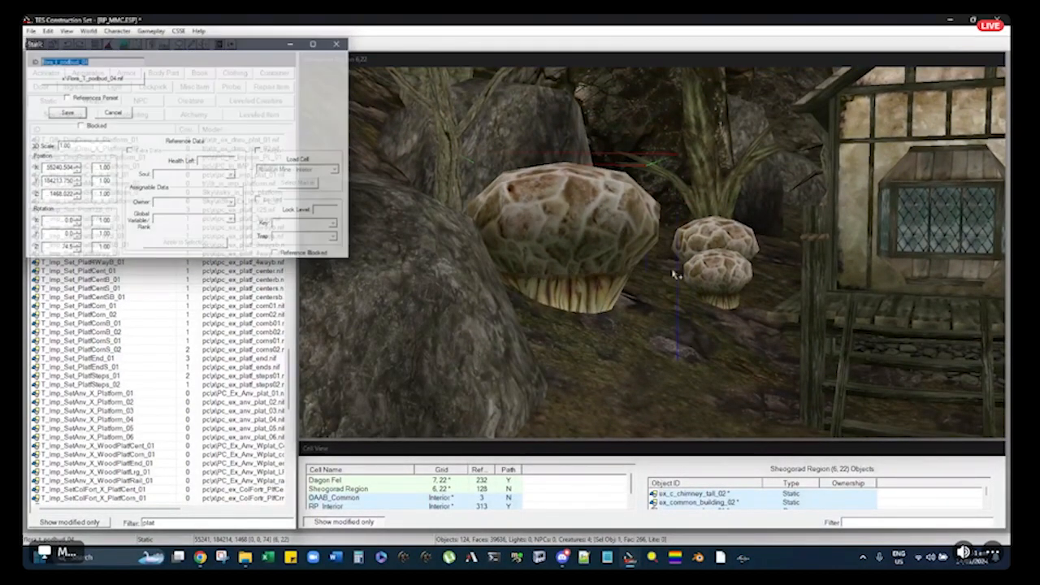
key("Escape")
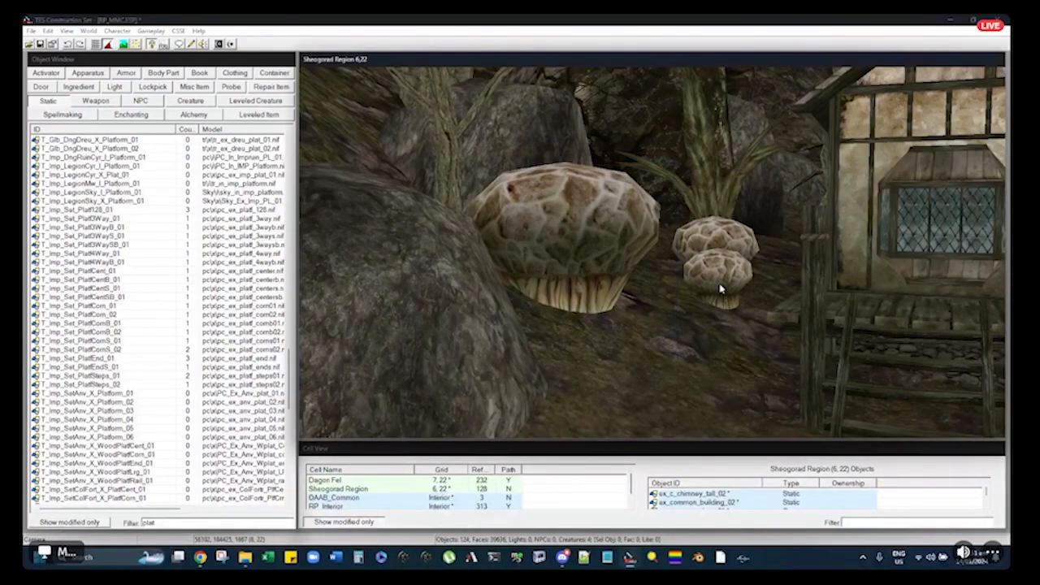
Check the reference data of the two small mushrooms next to the fern-like plant
double_click(718, 276)
key("Escape")
left_click(686, 60)
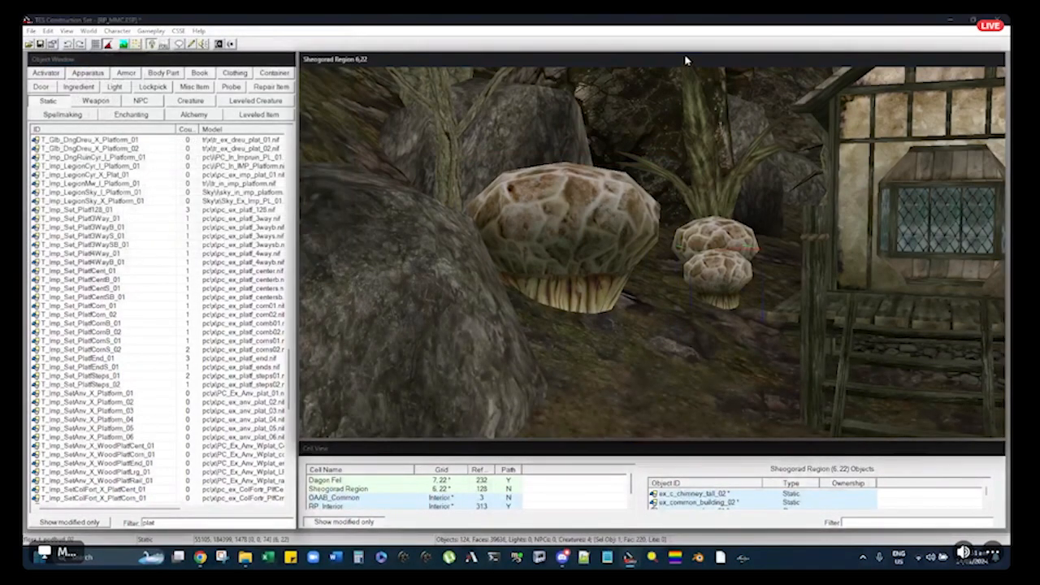
scroll(701, 273, "up", 3)
double_click(718, 289)
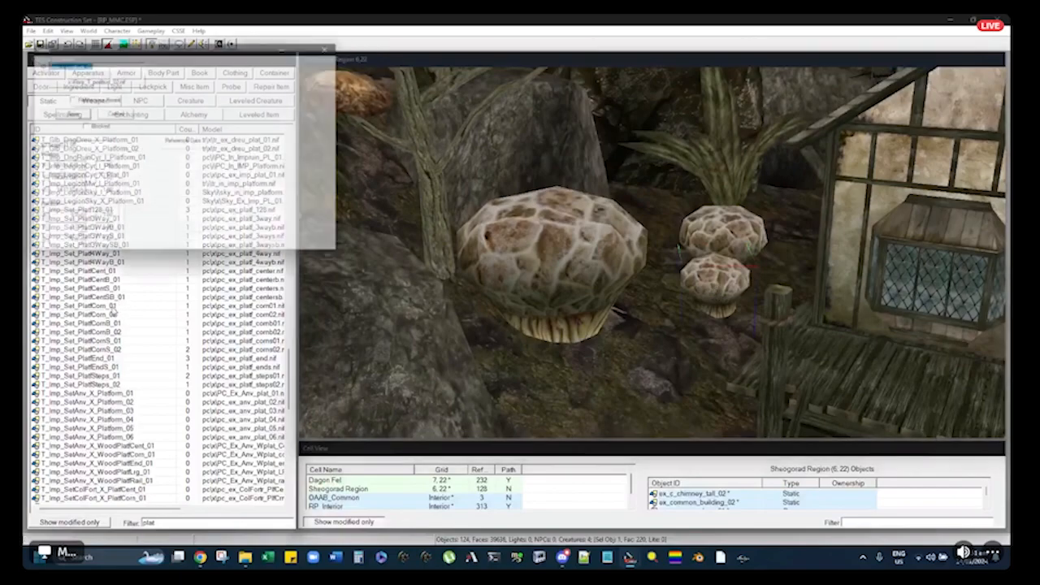
key("Escape")
Tilt and turn the large mushroom to about 11, 350 and 104 degrees and seat it beside the rock and thin tree
middle_click_drag(680, 250, 697, 255)
left_click(675, 273)
left_click_drag(666, 267, 660, 315, "alt")
mouse_move(659, 315)
middle_mouse_down()
mouse_move(673, 255)
mouse_move(658, 309)
middle_mouse_up()
right_click_drag(659, 309, 656, 310)
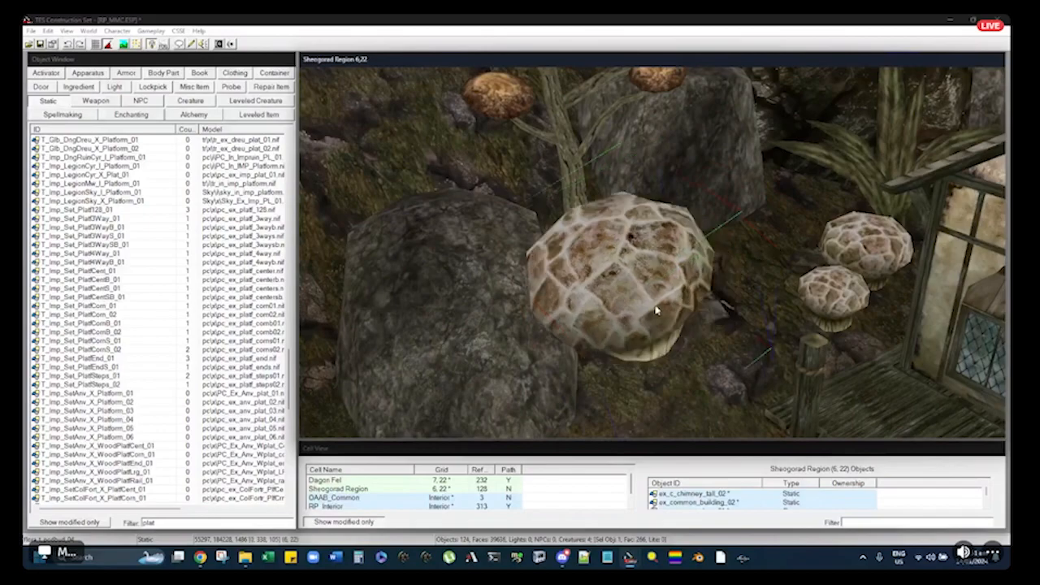
left_click(111, 43)
right_click_drag(609, 271, 624, 290)
middle_click_drag(624, 290, 715, 272, "shift")
right_click_drag(715, 273, 729, 281)
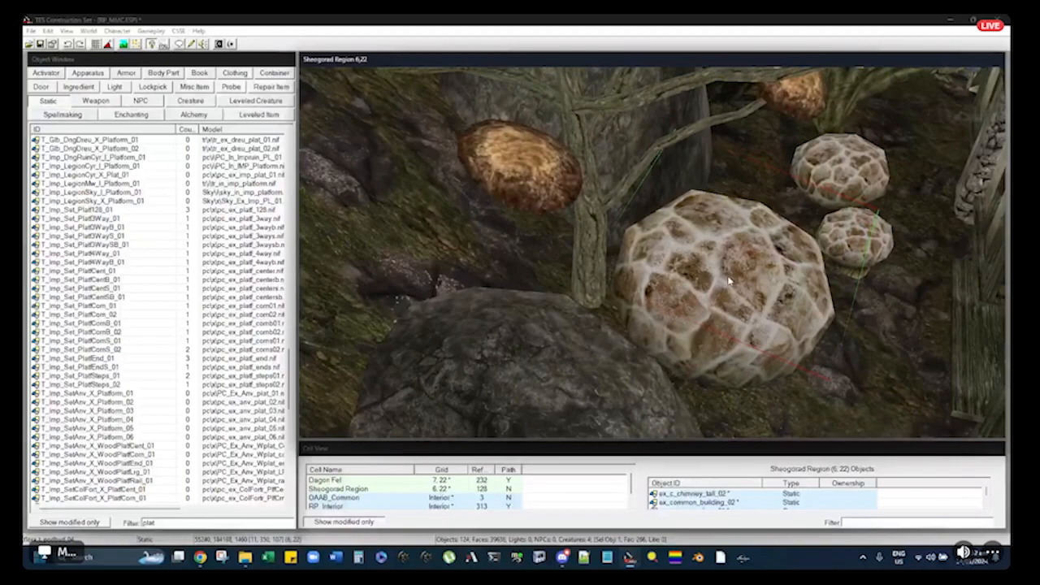
Nudge the large mushroom slightly away from the rock toward the house
scroll(699, 243, "down", 5)
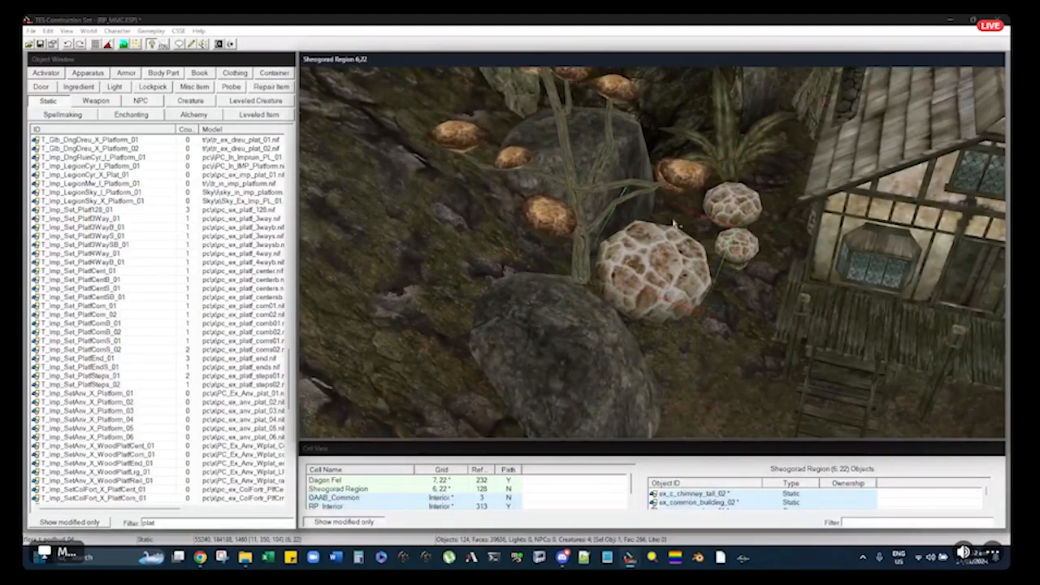
middle_click_drag(671, 213, 652, 203, "shift")
scroll(652, 203, "up", 3)
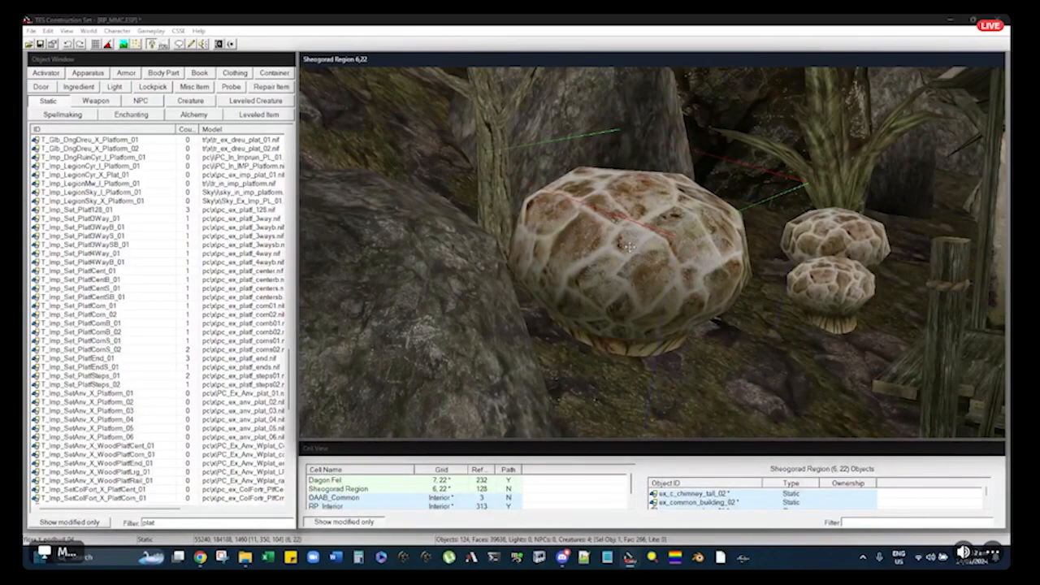
left_click_drag(628, 253, 636, 255)
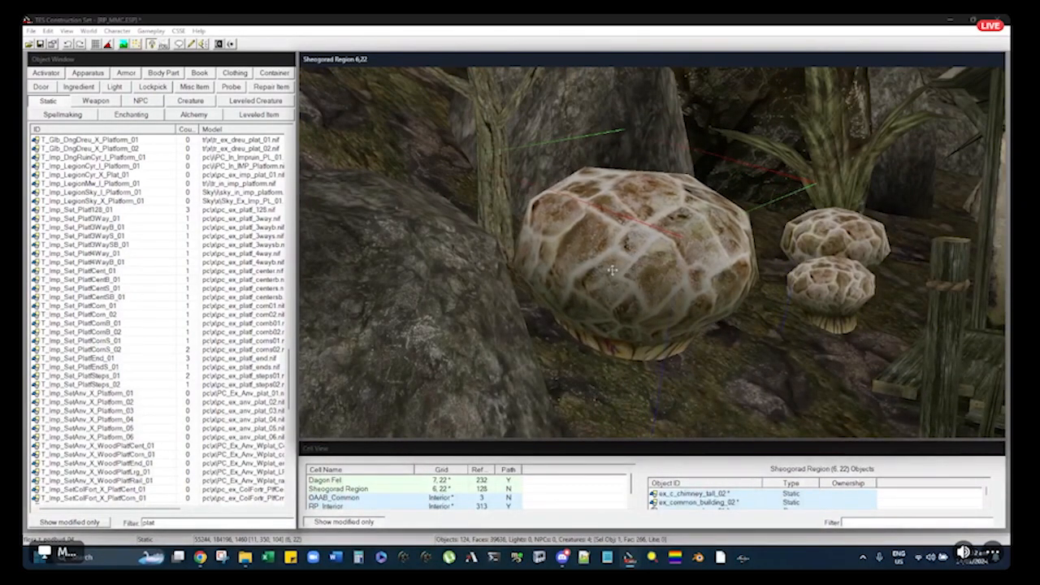
middle_click_drag(574, 255, 599, 242)
Move one small mushroom to the open ground before the large rock and tilt it to about 17, 343 and 71 degrees
left_click(854, 281)
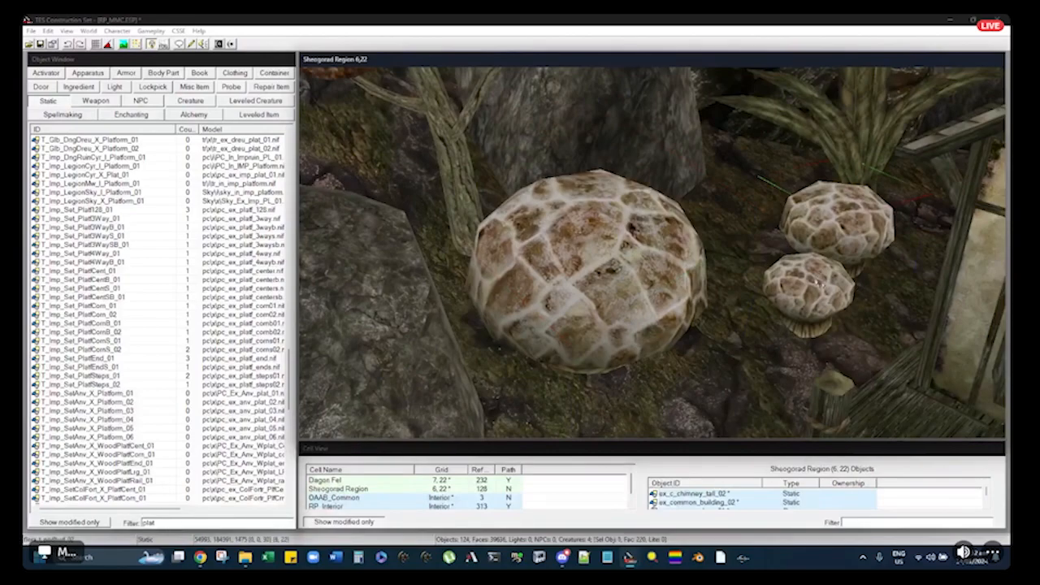
scroll(819, 283, "down", 5)
middle_click_drag(818, 283, 744, 224)
left_click_drag(744, 224, 682, 312)
mouse_move(682, 313)
right_mouse_down()
mouse_move(647, 303)
mouse_move(664, 305)
right_mouse_up()
middle_click_drag(665, 303, 655, 277)
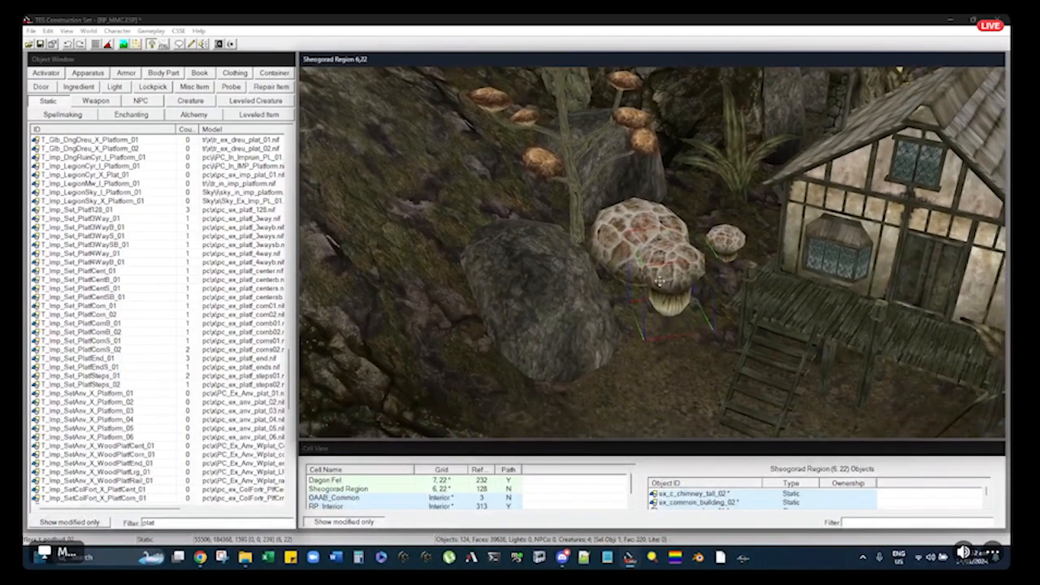
left_click_drag(664, 290, 660, 348)
middle_click_drag(660, 348, 581, 380, "shift")
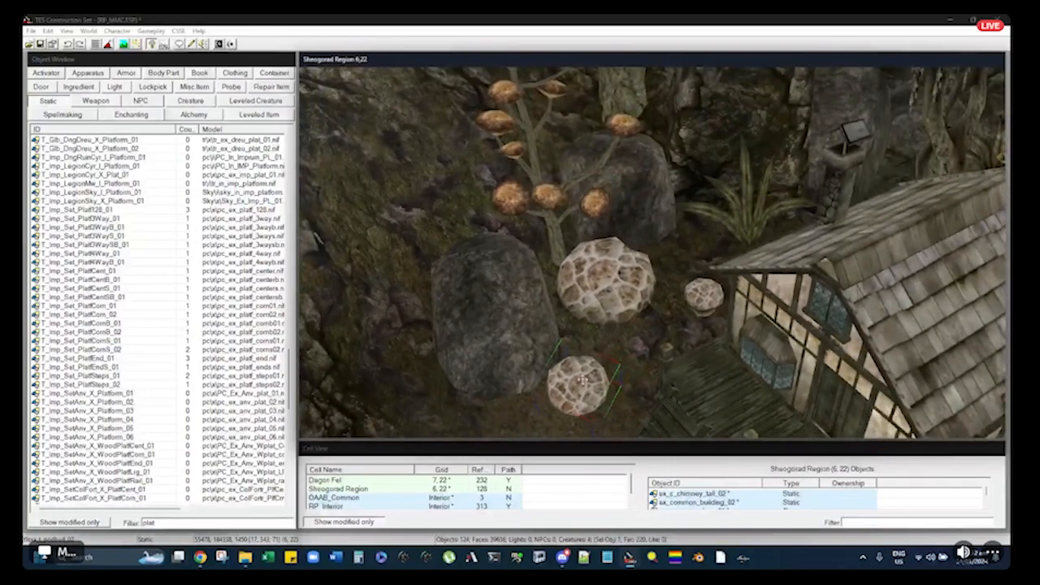
Move the tilted small mushroom against the house side of the large mushroom and settle it into the ground
left_click_drag(581, 380, 676, 252)
scroll(676, 252, "up", 10)
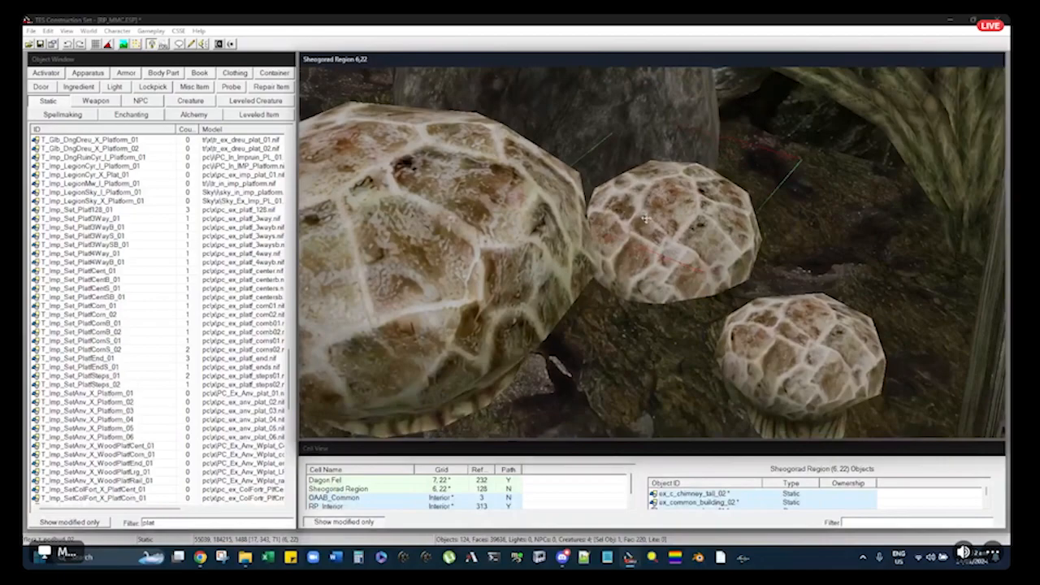
mouse_move(645, 217)
left_mouse_down()
mouse_move(646, 245)
mouse_move(648, 228)
left_mouse_up()
middle_click_drag(648, 228, 646, 207, "shift")
left_click_drag(646, 207, 651, 210)
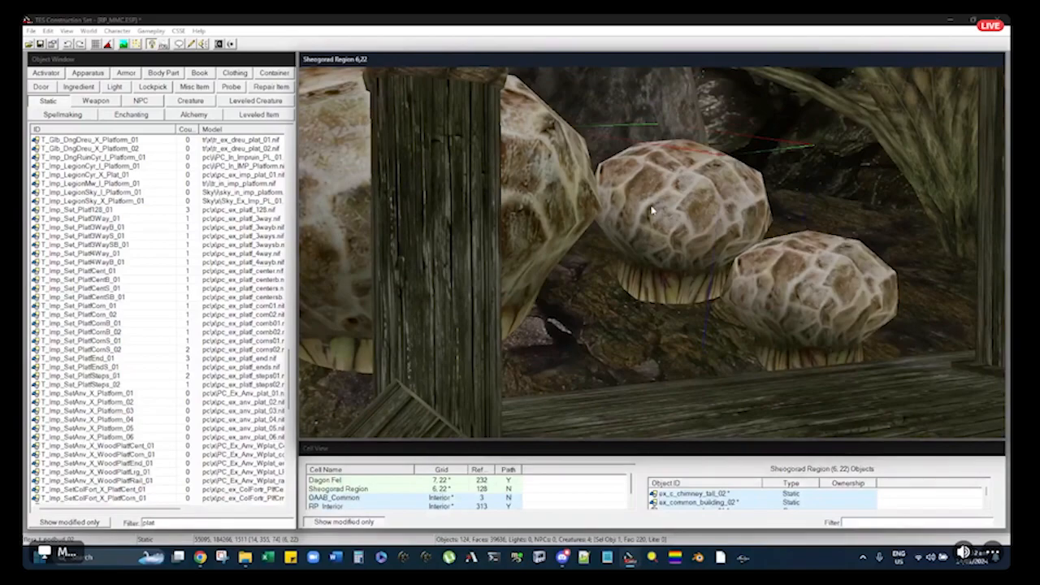
middle_click_drag(654, 203, 651, 226, "shift")
left_click_drag(651, 226, 650, 214)
middle_click_drag(649, 215, 655, 211, "shift")
Place the other small mushroom tightly in front of the first two and rotate it for variation
left_click(776, 397)
left_click_drag(776, 396, 669, 367)
middle_click_drag(670, 367, 679, 304, "shift")
left_click_drag(678, 303, 642, 303)
middle_click_drag(642, 304, 641, 320, "shift")
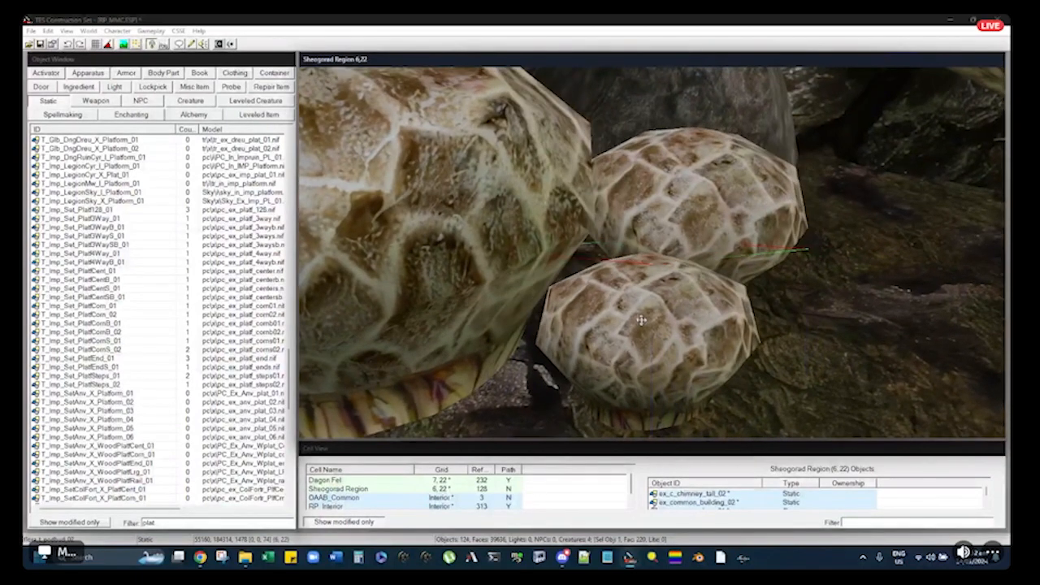
right_click_drag(641, 324, 633, 324)
middle_click_drag(634, 323, 596, 345, "shift")
right_click_drag(596, 346, 599, 345)
left_click_drag(598, 345, 608, 346)
Fine-tune the smallest mushroom's position in the cluster and review the cluster together with the house
scroll(608, 346, "down", 3)
middle_click_drag(608, 346, 547, 244, "shift")
middle_click_drag(545, 251, 560, 255)
left_click_drag(560, 255, 503, 258)
middle_click_drag(505, 258, 487, 234)
left_click_drag(487, 234, 485, 220)
scroll(506, 227, "down", 3)
scroll(505, 226, "down", 3)
middle_click_drag(645, 305, 636, 334)
scroll(637, 334, "up", 1)
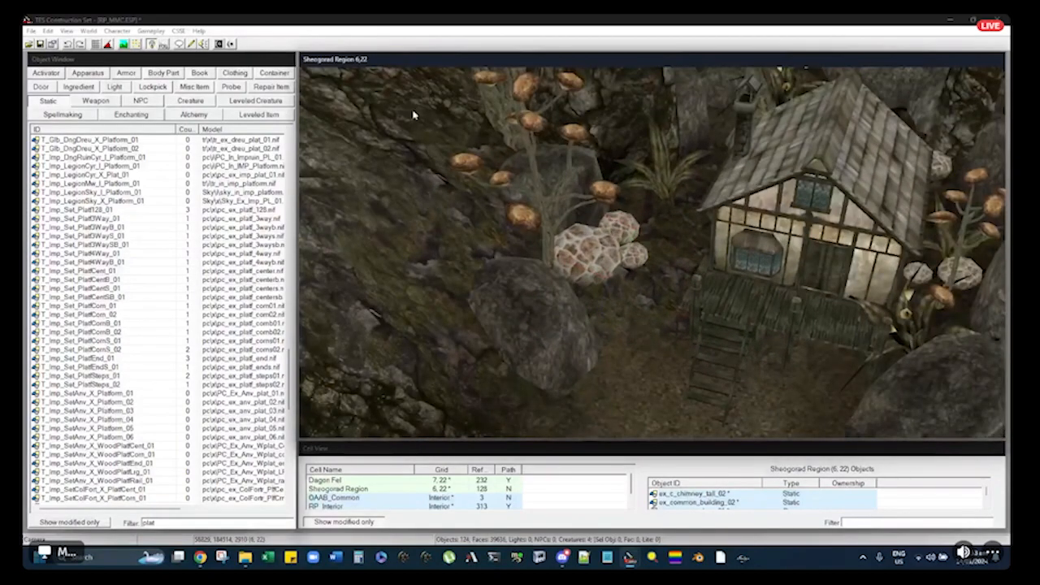
Filter the static objects by "chara" and place a T_Aid_Character_01 reference between the mushroom cluster and the house
left_click(178, 520)
double_click(176, 521)
type("chara")
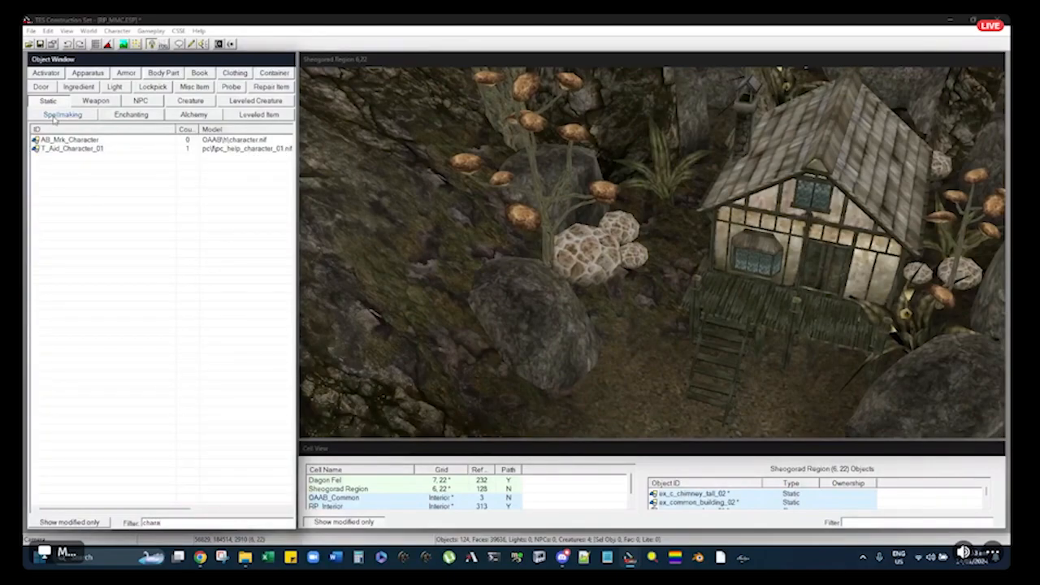
left_click(56, 151)
mouse_move(639, 315)
left_mouse_down()
mouse_move(626, 243)
mouse_move(674, 244)
mouse_move(687, 158)
mouse_move(707, 166)
mouse_move(654, 370)
mouse_move(660, 384)
mouse_move(649, 265)
mouse_move(661, 159)
mouse_move(653, 250)
mouse_move(673, 254)
left_mouse_up()
Position the character marker on the ground between the mushroom cluster and the deck to compare scale
scroll(652, 250, "up", 4)
mouse_move(673, 253)
middle_mouse_down("shift")
mouse_move(696, 200)
mouse_move(697, 244)
middle_mouse_up("shift")
scroll(697, 201, "up", 3)
left_click_drag(698, 264, 700, 274)
right_click_drag(701, 274, 700, 282)
mouse_move(700, 282)
middle_mouse_down("shift")
mouse_move(696, 246)
mouse_move(663, 267)
middle_mouse_up("shift")
scroll(678, 256, "down", 5)
left_click_drag(661, 270, 654, 283)
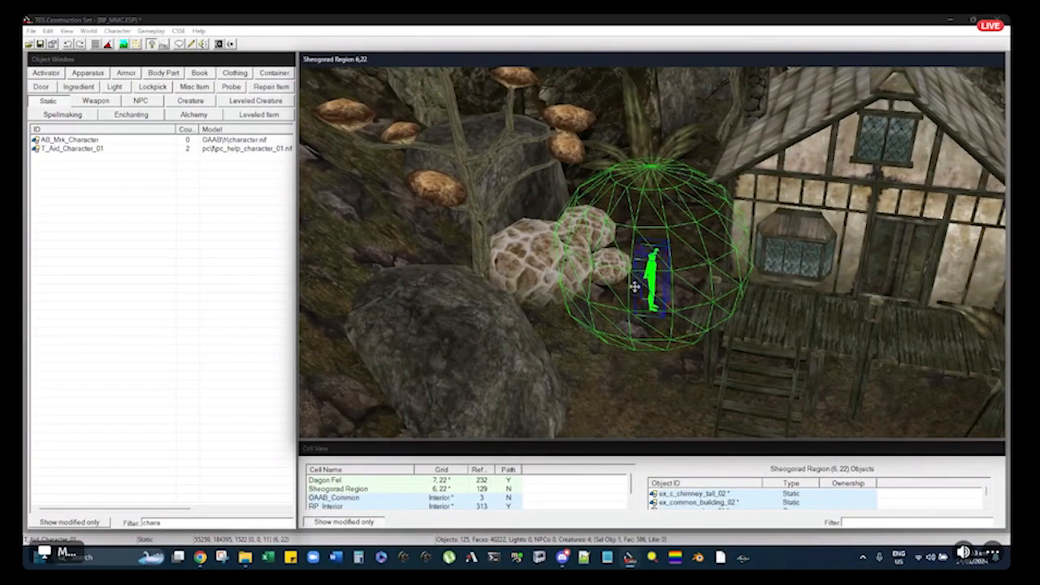
middle_click_drag(641, 270, 638, 291, "shift")
Examine the mushroom cluster, the fern-like plant and the gap beside the house wall from several angles
mouse_move(582, 317)
middle_mouse_down("shift")
mouse_move(759, 311)
mouse_move(715, 276)
mouse_move(634, 290)
mouse_move(659, 254)
mouse_move(620, 242)
middle_mouse_up("shift")
left_click(620, 281)
scroll(620, 280, "up", 5)
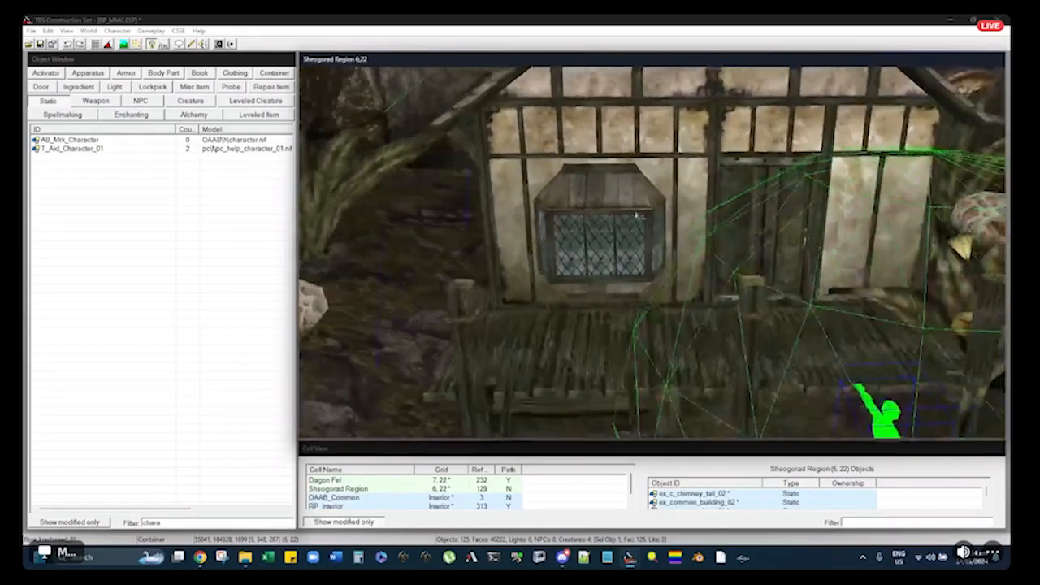
middle_click_drag(638, 215, 543, 213, "shift")
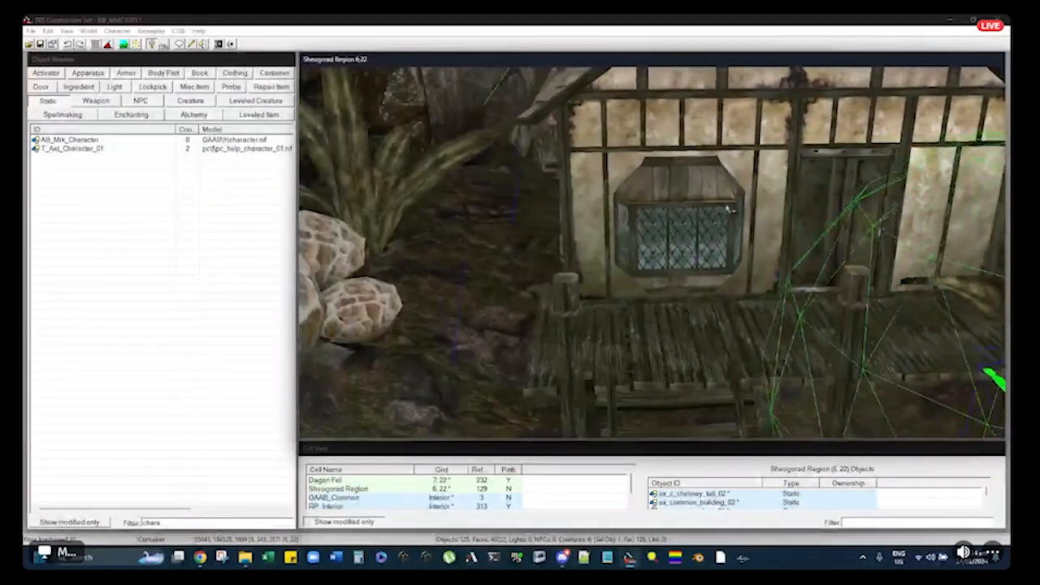
middle_click_drag(729, 208, 961, 242, "shift")
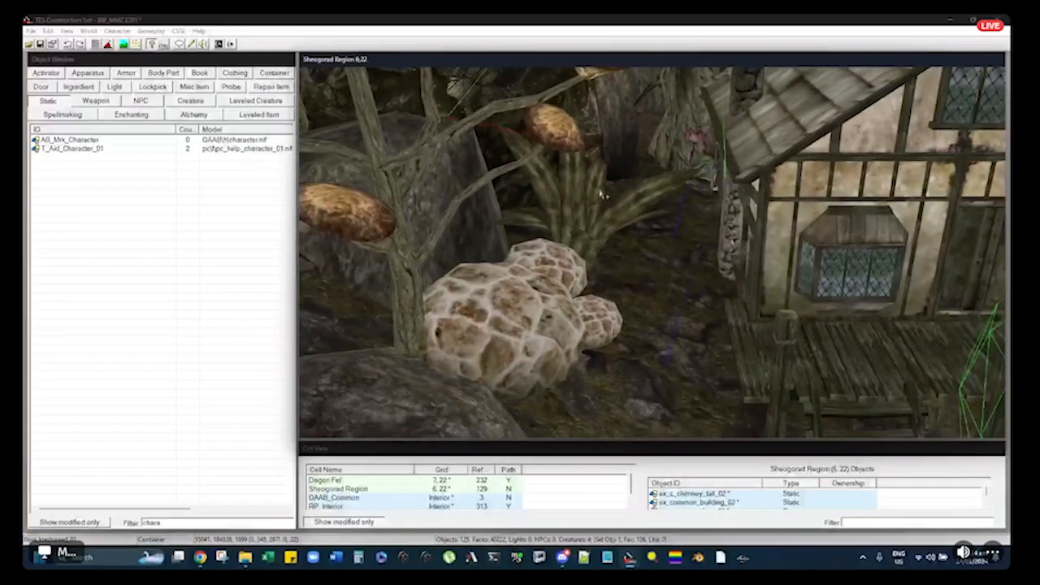
middle_click_drag(595, 188, 635, 224, "shift")
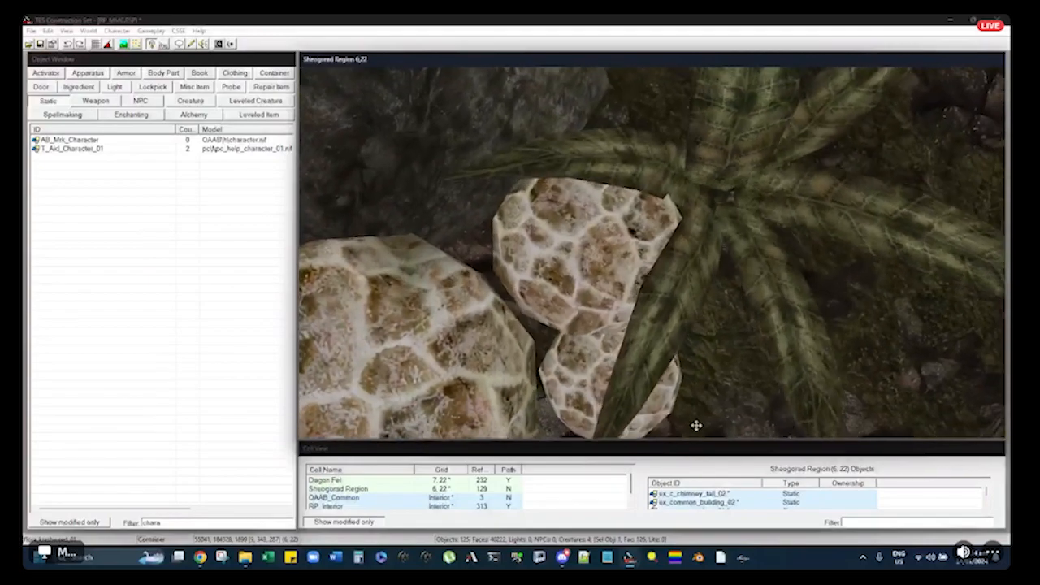
middle_click_drag(707, 299, 739, 307, "shift")
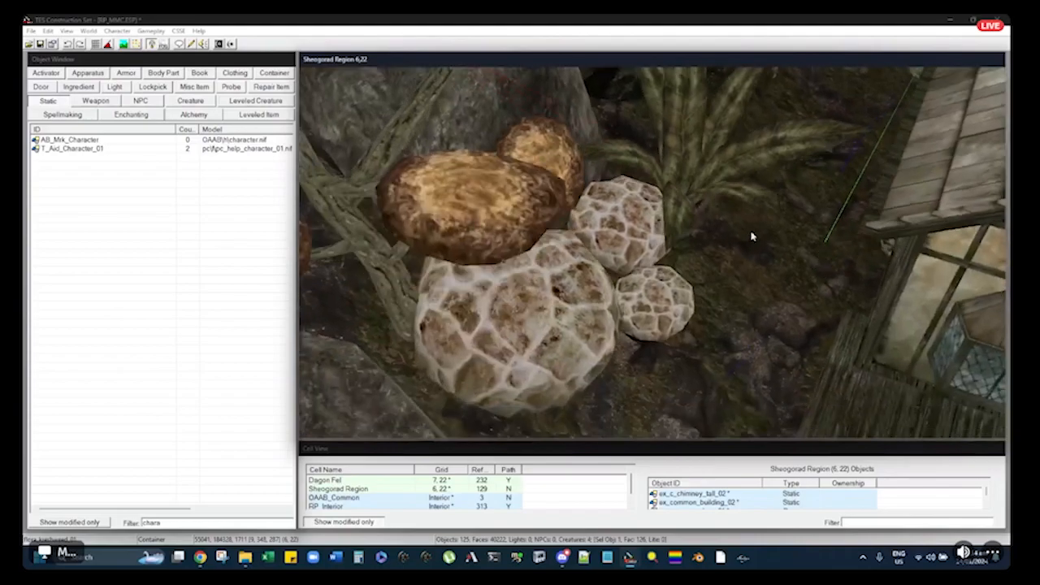
middle_click_drag(750, 204, 727, 160, "shift")
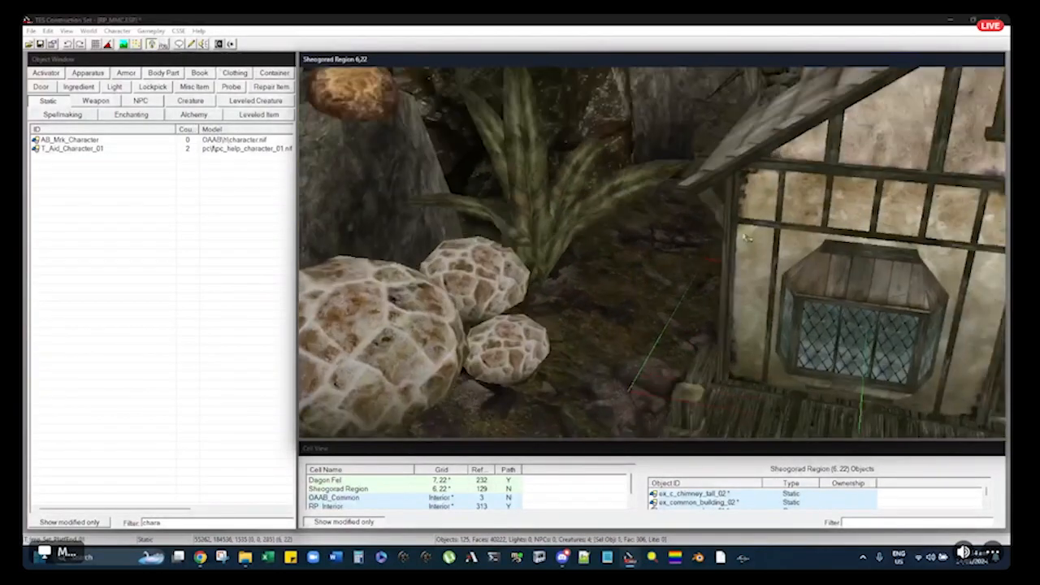
Move the three willow flowers from the tree behind the house to the patch between the marker ruler and the rocks
middle_click_drag(745, 238, 788, 187, "shift")
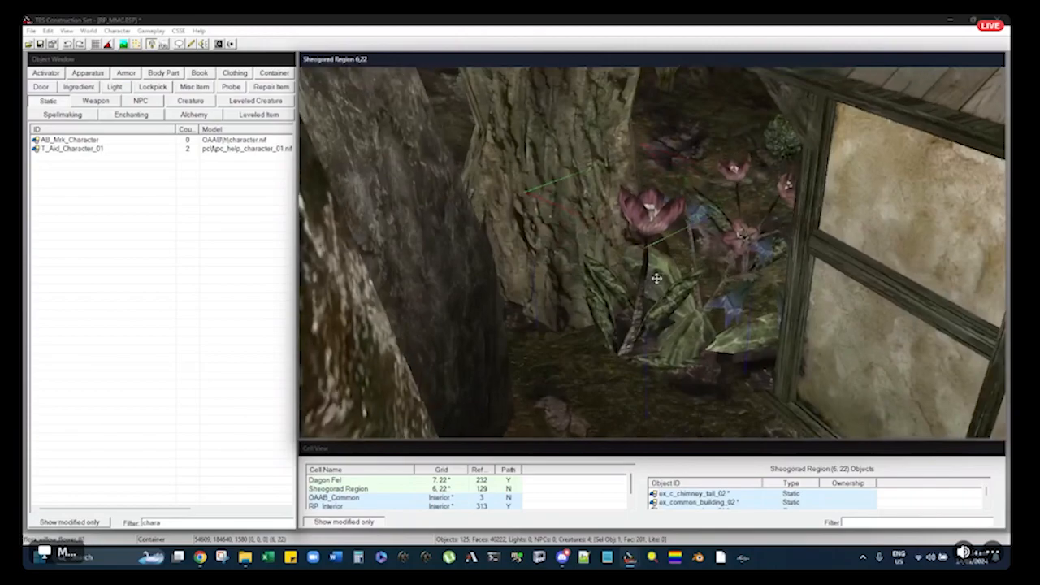
scroll(628, 282, "up", 5)
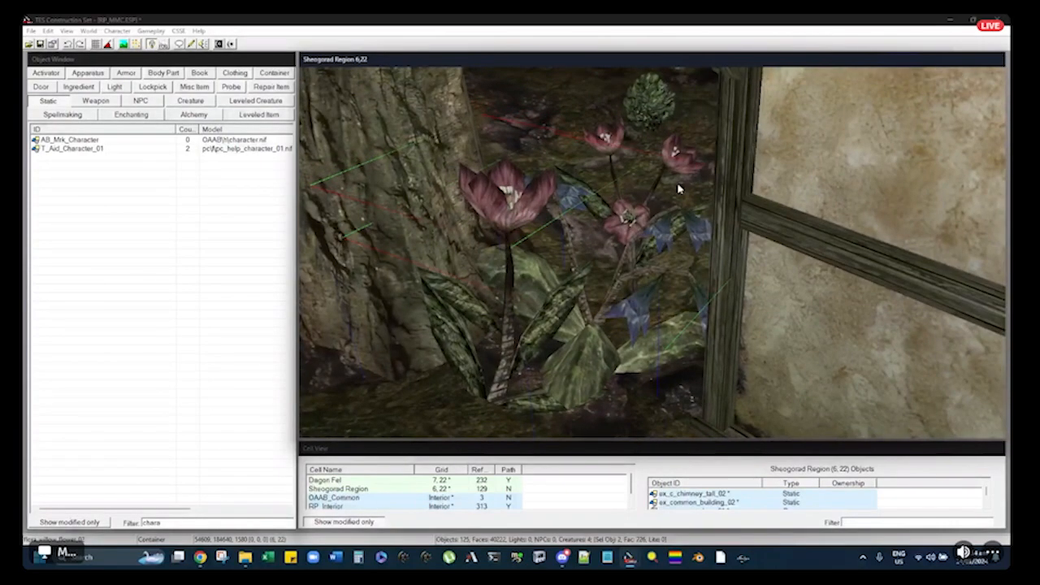
middle_click_drag(671, 147, 522, 271)
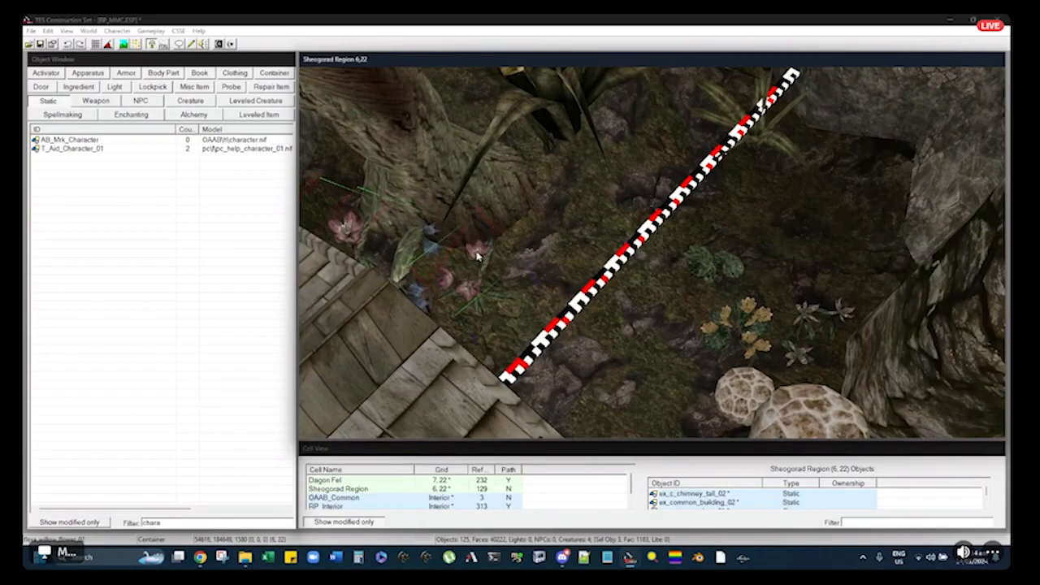
left_click_drag(856, 276, 885, 233)
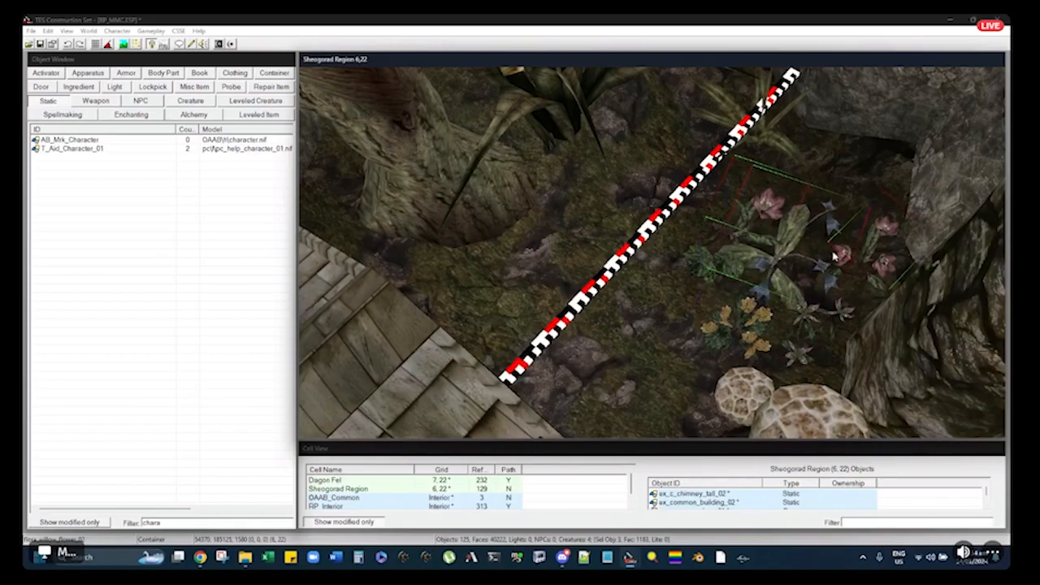
Review the house roof, chimney and surrounding flora from several angles
left_click(482, 193)
middle_click_drag(482, 193, 568, 256)
scroll(615, 207, "down", 3)
scroll(619, 208, "up", 3)
middle_click_drag(711, 245, 682, 234, "shift")
left_click_drag(682, 234, 688, 212)
middle_click_drag(689, 212, 605, 231, "shift")
middle_click_drag(542, 227, 568, 313, "shift")
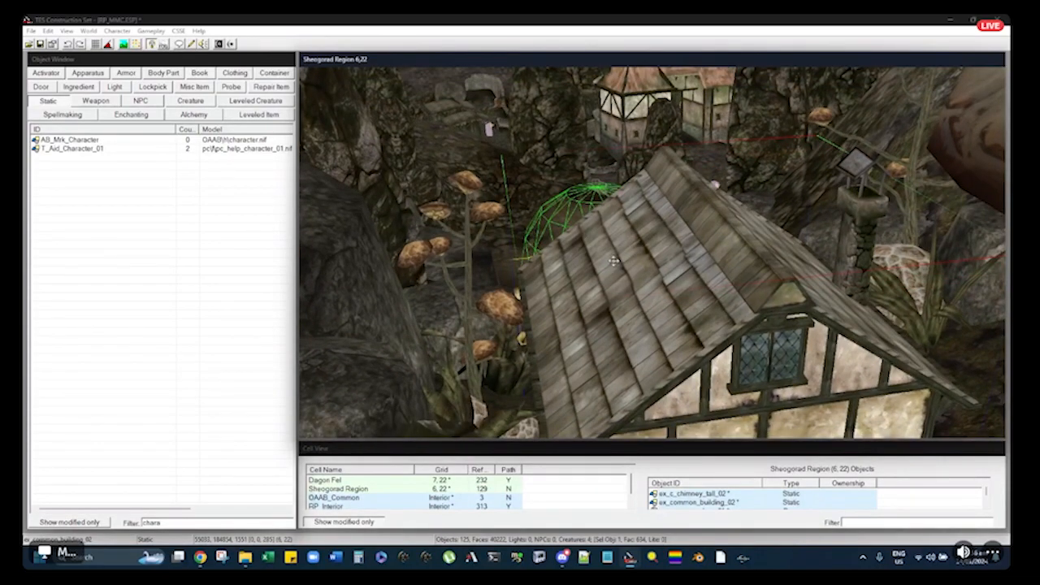
middle_click_drag(614, 261, 530, 224)
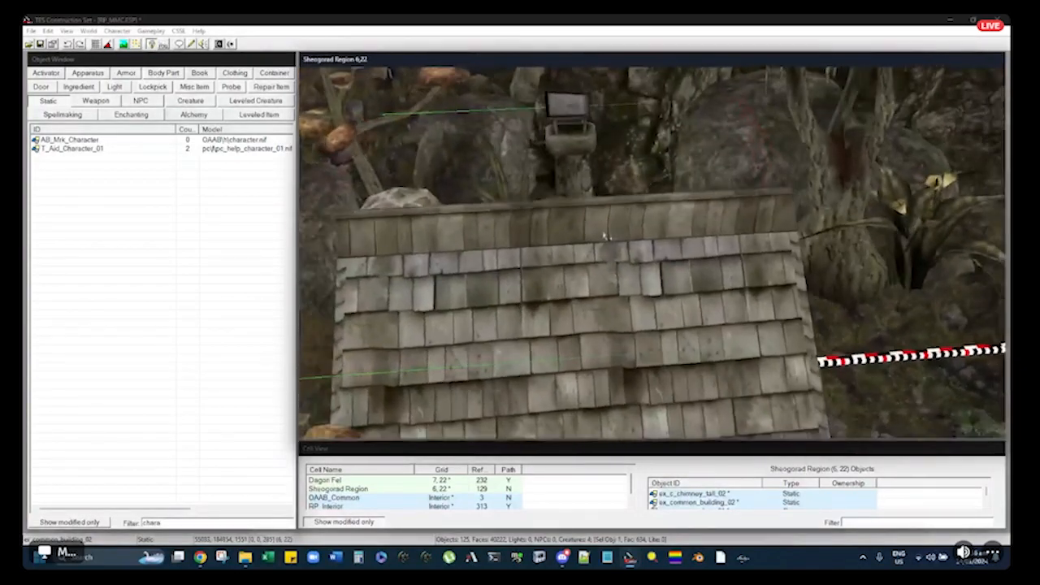
Lower the kreshweed beside the tree, tilt it to about 357 degrees about Y, and check its reference data
middle_click_drag(605, 236, 666, 207)
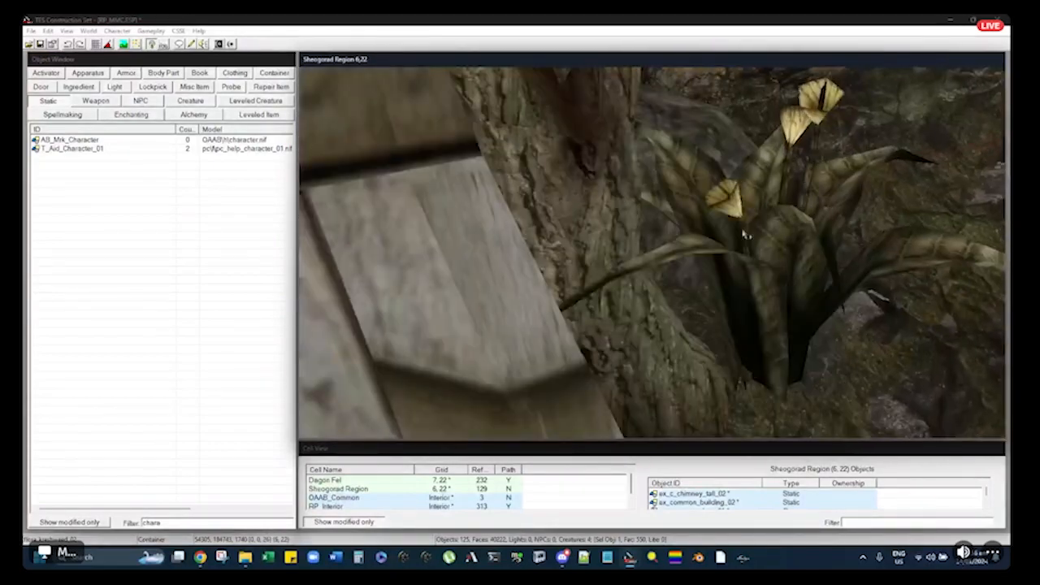
middle_click_drag(746, 235, 731, 238)
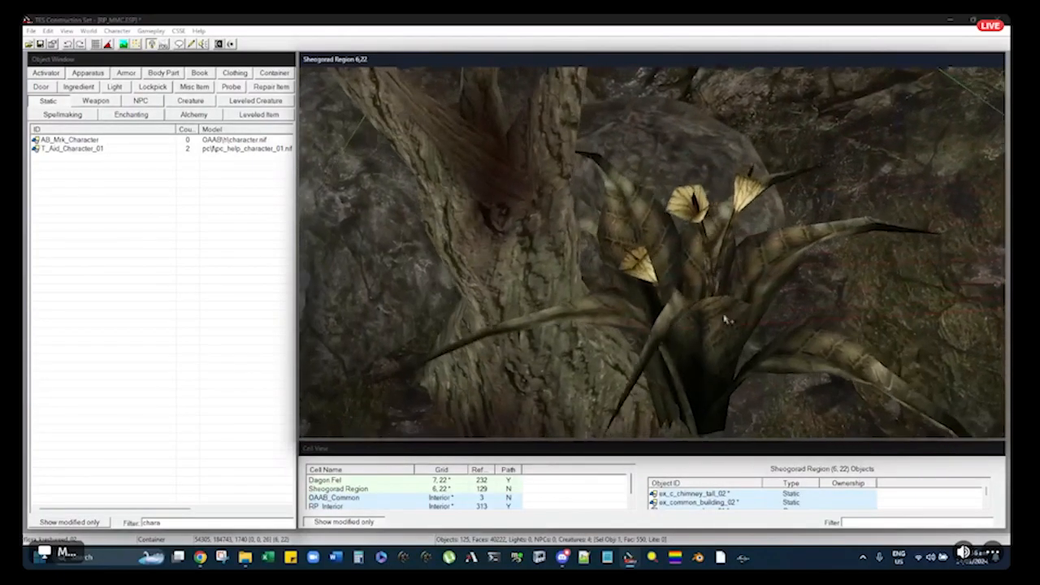
middle_click_drag(728, 319, 674, 269)
double_click(674, 269)
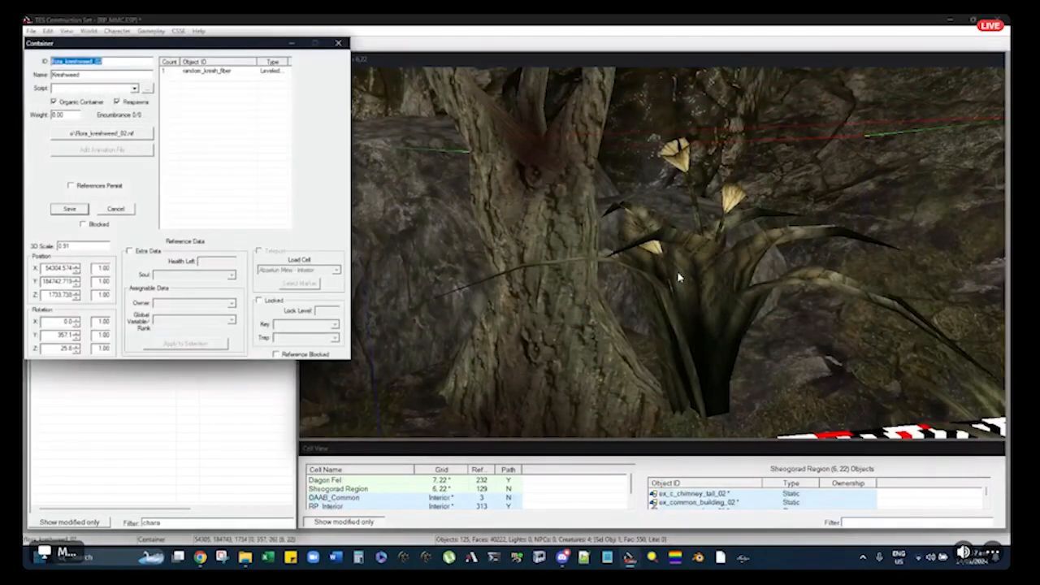
key("Escape")
middle_click_drag(675, 272, 614, 266)
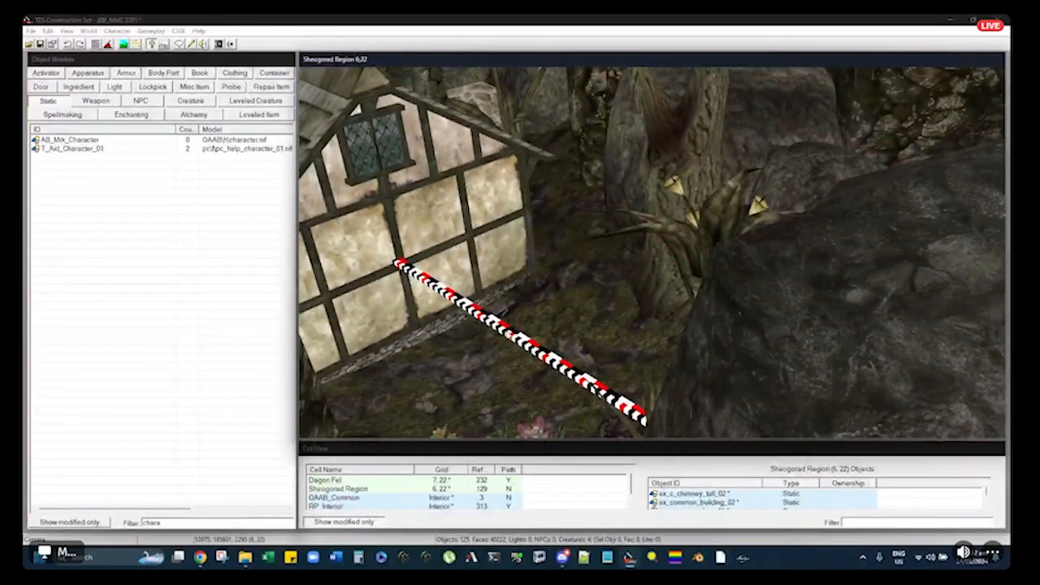
Examine the giant parasol mushroom behind the house and the vines hanging beneath its cap
key("b")
left_click(467, 257)
middle_click_drag(467, 257, 588, 244)
mouse_move(647, 151)
middle_mouse_down()
mouse_move(593, 199)
mouse_move(677, 199)
mouse_move(737, 246)
mouse_move(765, 204)
mouse_move(721, 241)
mouse_move(742, 219)
mouse_move(803, 242)
mouse_move(667, 147)
middle_mouse_up()
middle_click_drag(645, 181, 713, 271)
scroll(642, 220, "up", 4)
middle_click_drag(691, 210, 604, 169)
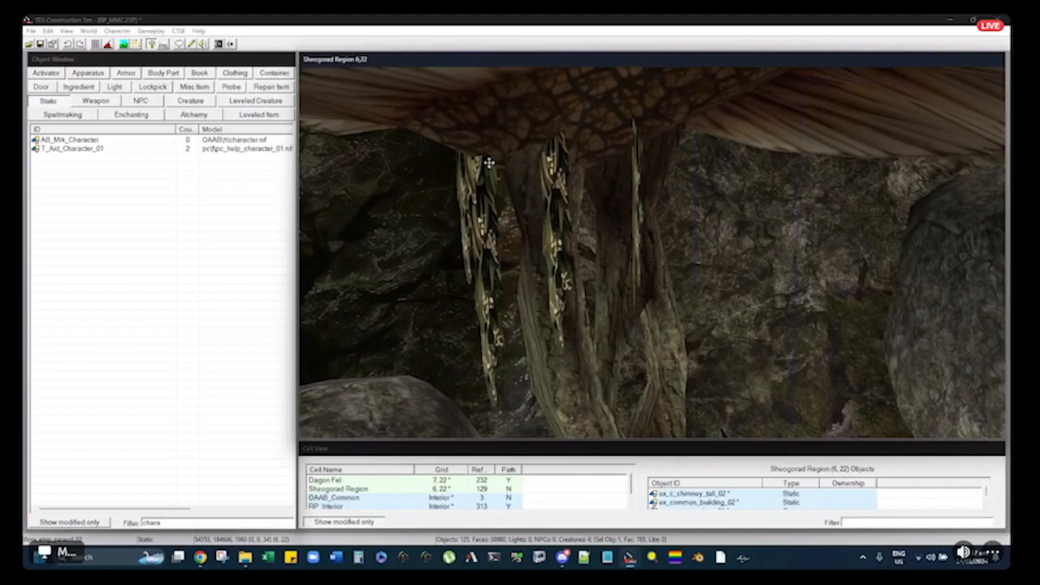
Try tilting the giant parasol mushroom behind the house about its X axis
middle_click_drag(505, 312, 691, 217)
scroll(641, 293, "down", 6)
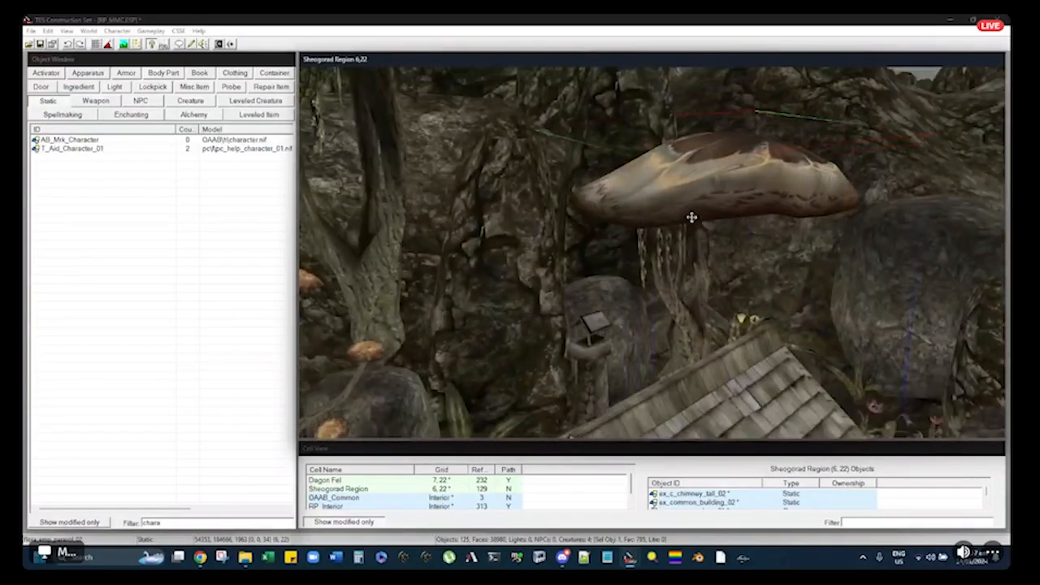
right_click_drag(695, 195, 702, 200)
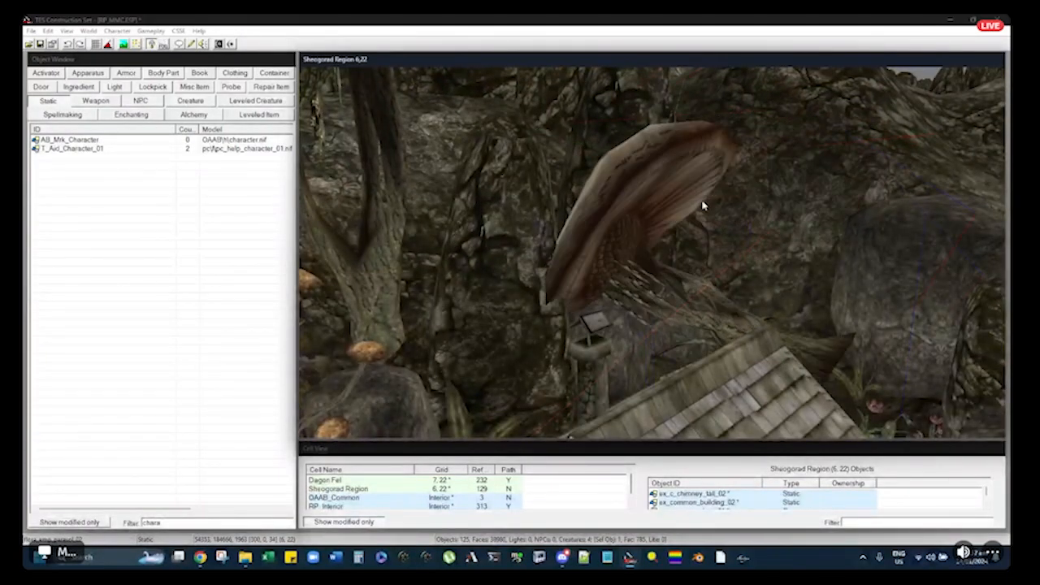
middle_click_drag(697, 201, 655, 205)
right_click_drag(644, 213, 641, 215)
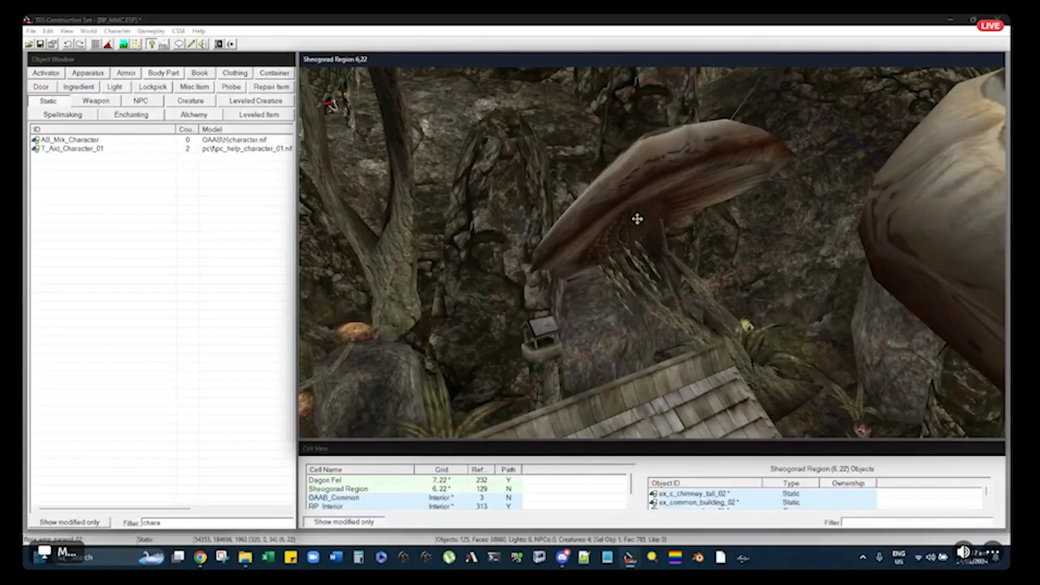
middle_click_drag(622, 255, 636, 219)
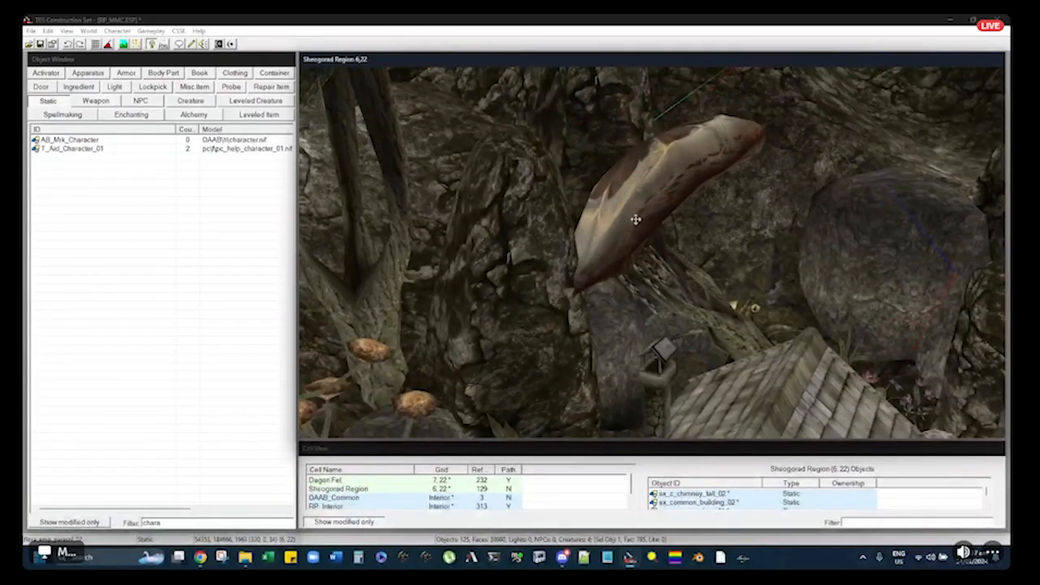
right_click_drag(635, 220, 639, 216)
middle_click_drag(641, 216, 682, 210)
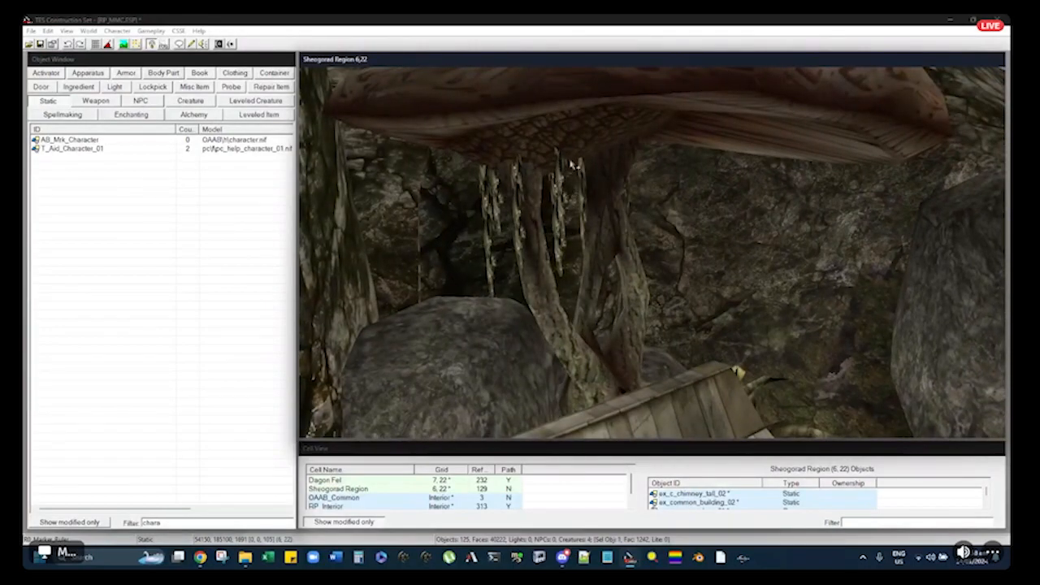
Review the house, the giant parasol mushroom and the surrounding mushroom trees from several angles
middle_click_drag(583, 143, 598, 218)
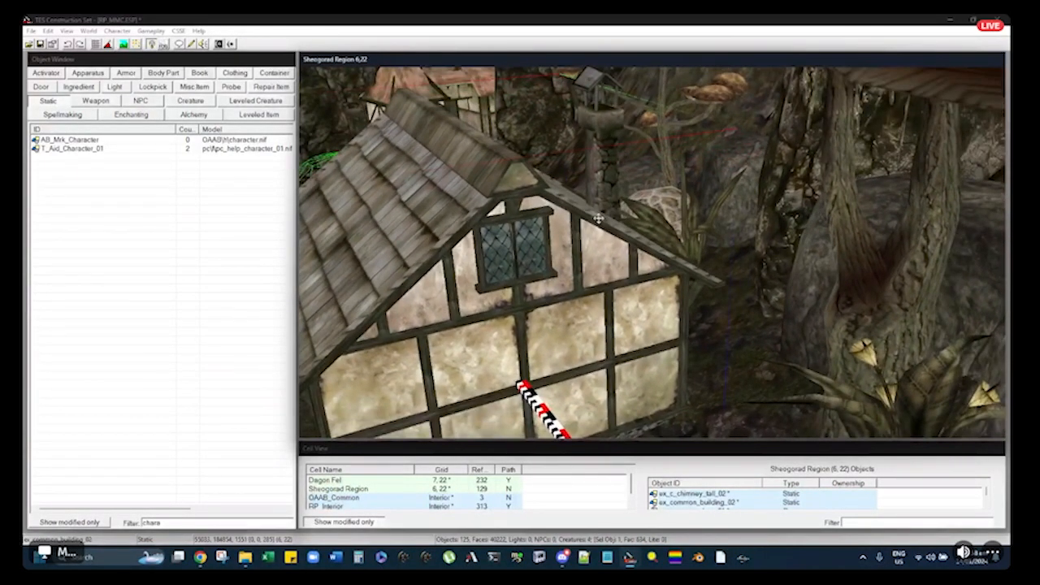
middle_click_drag(784, 170, 731, 240)
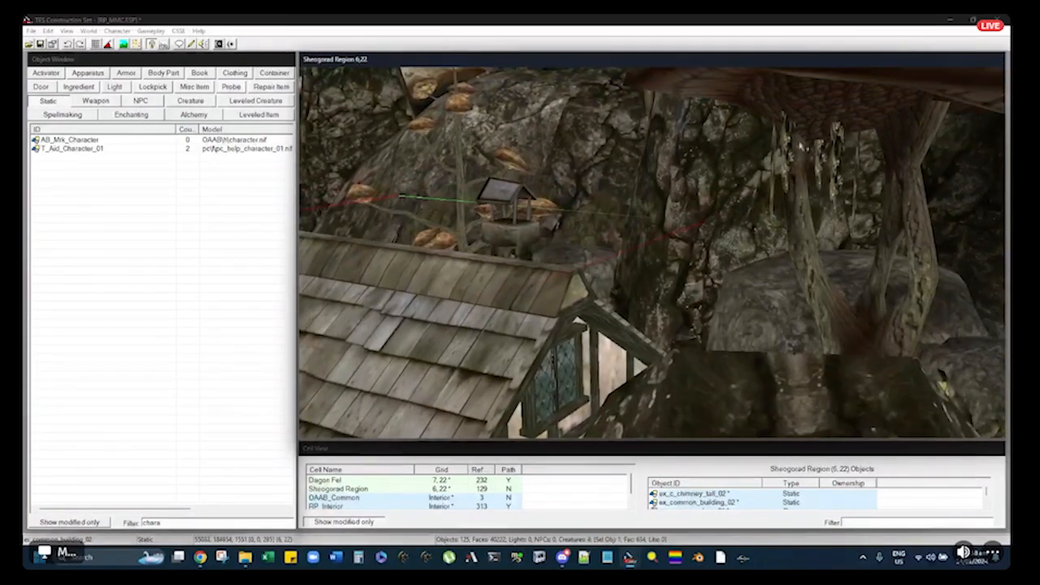
left_click(451, 101)
mouse_move(455, 105)
middle_mouse_down()
mouse_move(524, 132)
mouse_move(531, 154)
mouse_move(588, 144)
mouse_move(587, 242)
middle_mouse_up()
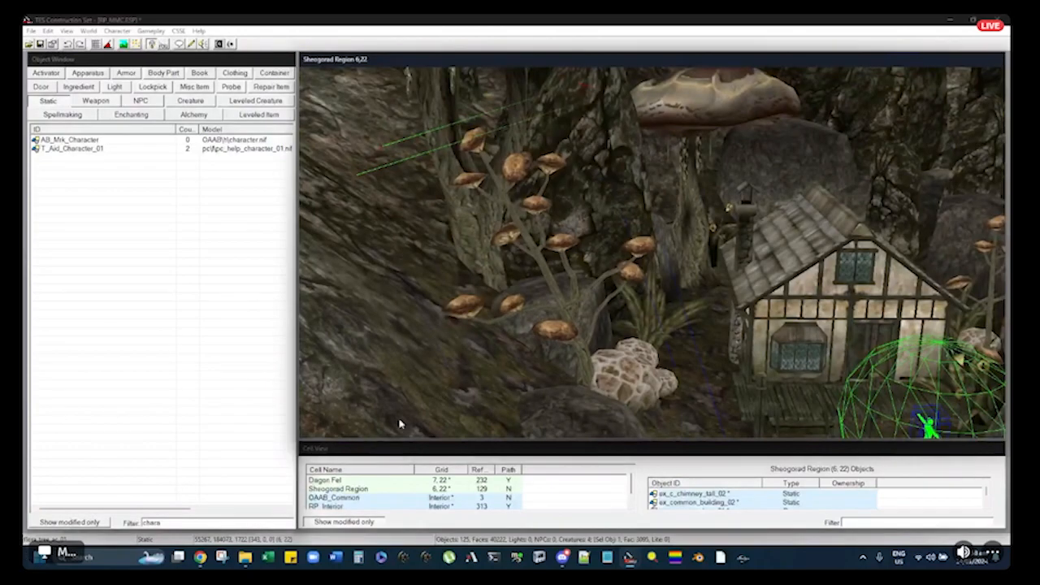
mouse_move(546, 256)
middle_mouse_down()
mouse_move(529, 214)
mouse_move(552, 233)
middle_mouse_up()
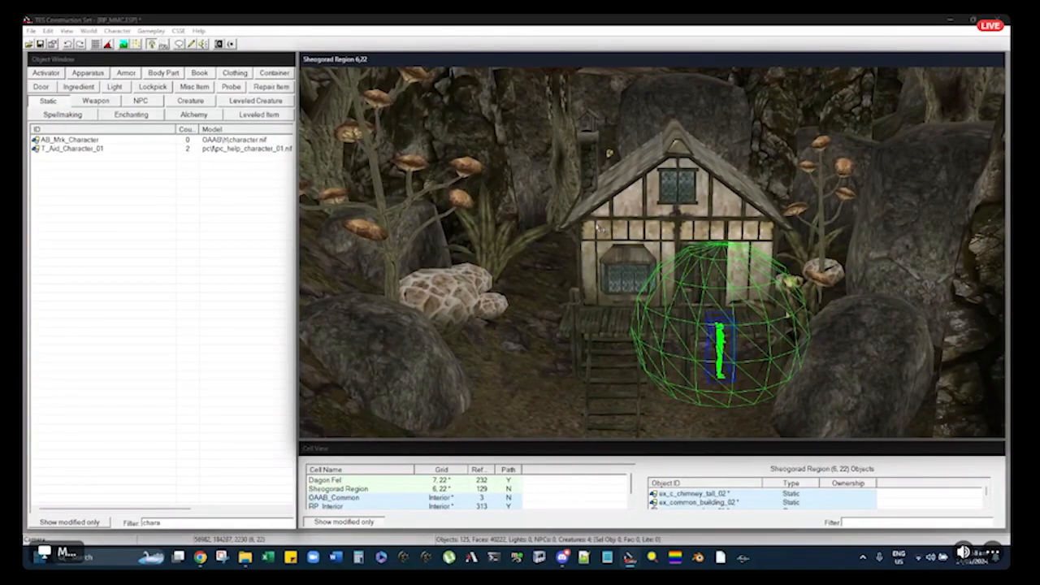
middle_click_drag(588, 211, 642, 183)
left_click(698, 232)
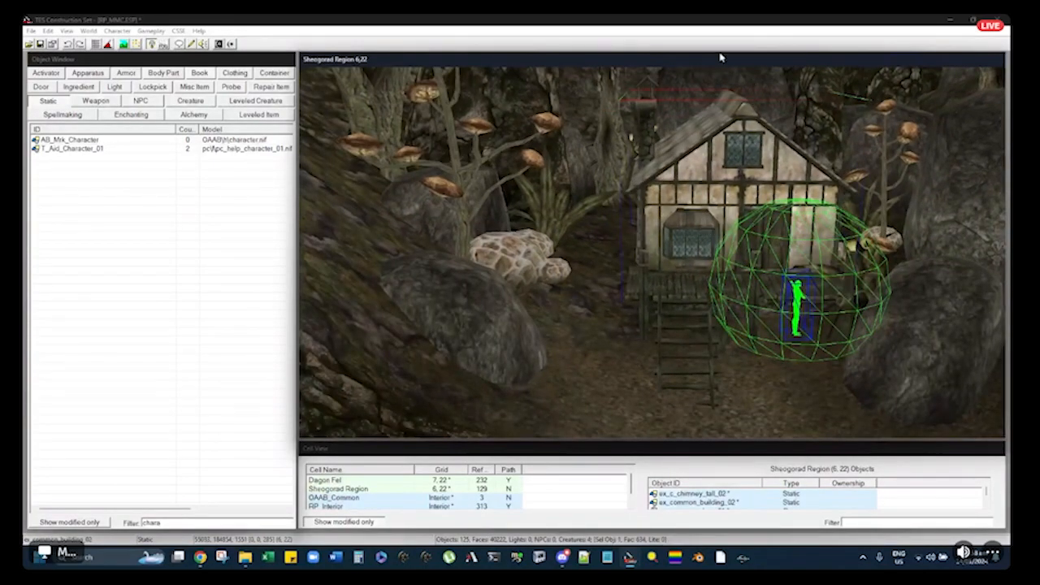
Clear the green figure marker with its wireframe sphere from the view in front of the house
key("d")
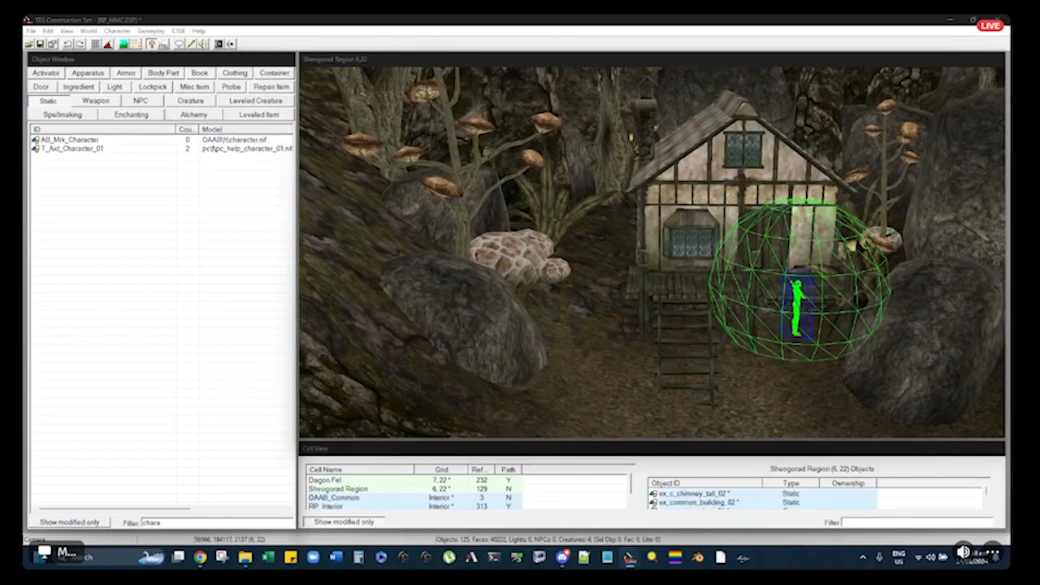
left_click_drag(798, 293, 731, 290)
right_click(731, 290)
left_click(780, 362)
scroll(611, 232, "up", 5)
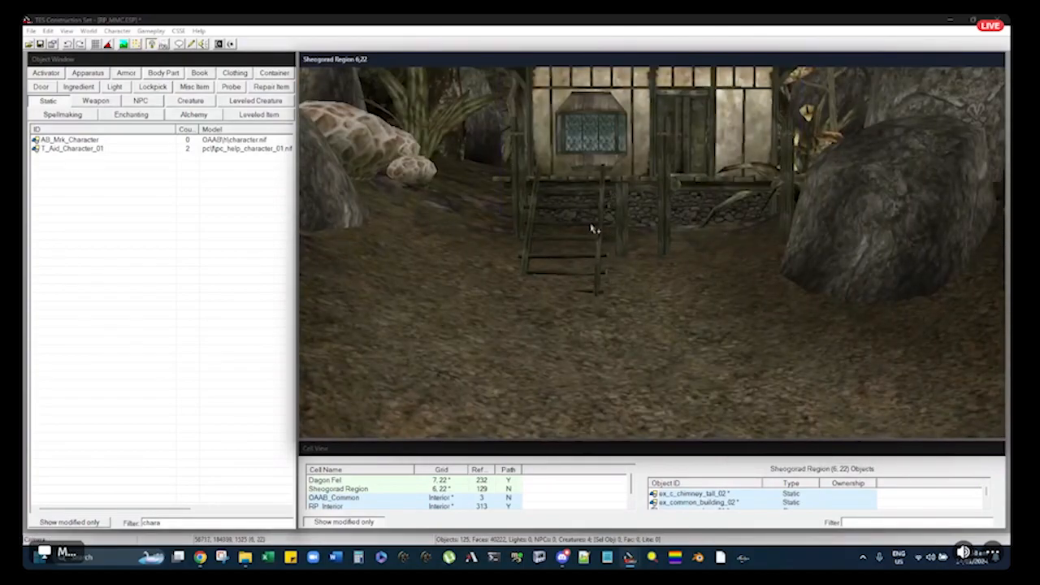
Inspect the deck, its wooden steps and the open space beneath it from different distances
middle_click_drag(680, 204, 707, 278)
left_click(670, 265)
scroll(682, 274, "up", 2)
scroll(712, 234, "up", 4)
scroll(687, 267, "down", 4)
scroll(691, 223, "down", 3)
scroll(677, 240, "up", 2)
left_click(707, 279)
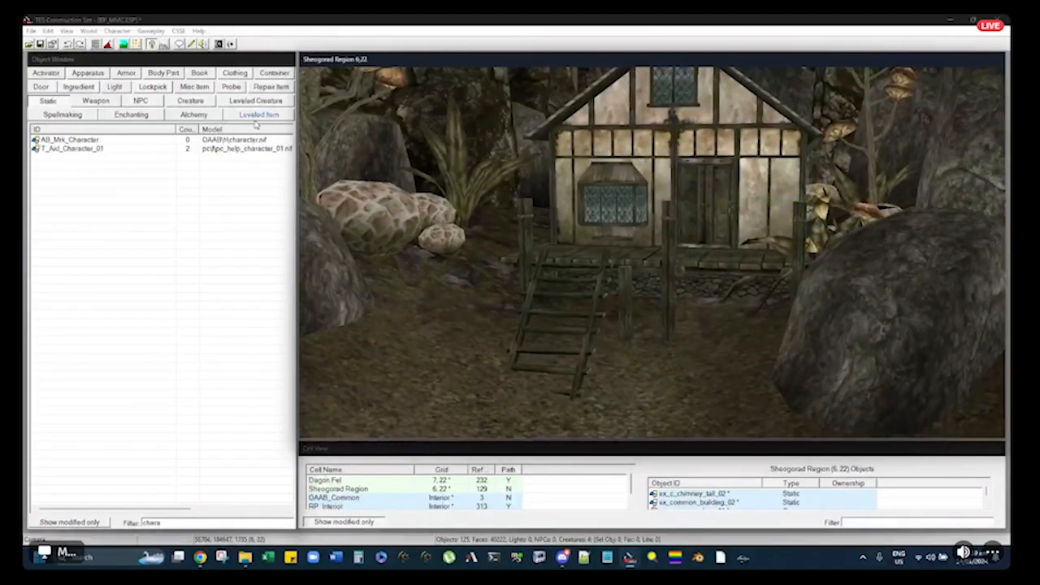
Filter the static objects by "rock_ac" and place a terrain_rock_ac_11 boulder in front of the house
left_click(182, 529)
double_click(182, 523)
type("rock_ac")
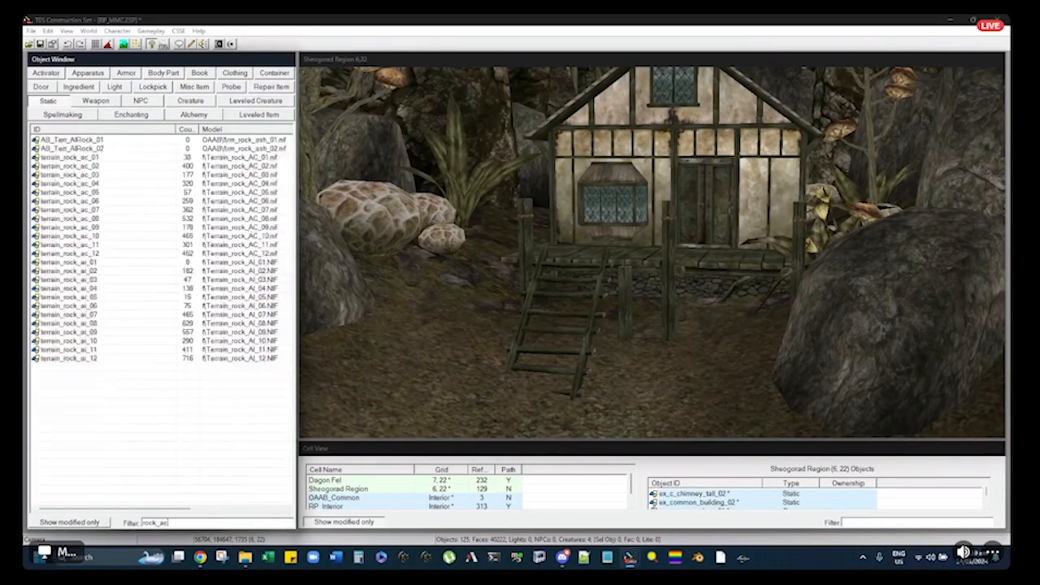
left_click(83, 201)
left_click(85, 209)
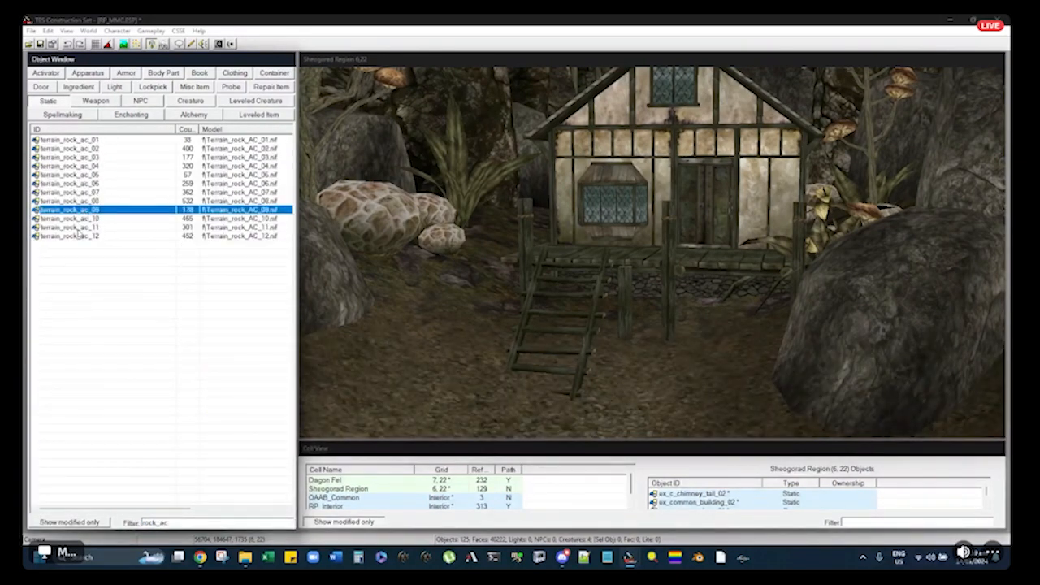
left_click(81, 227)
left_click_drag(480, 201, 480, 203)
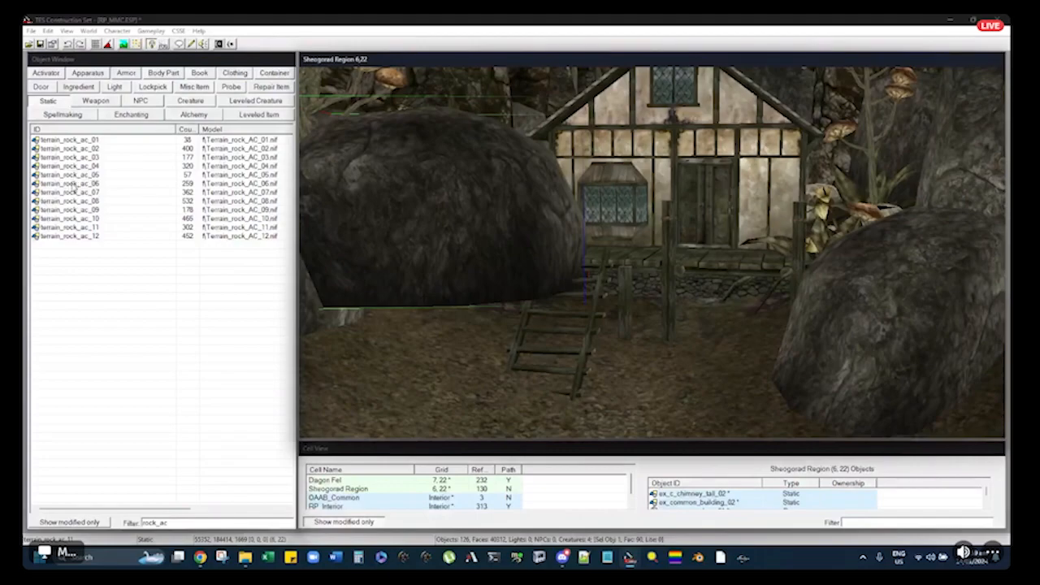
Move the new boulder under the deck behind the wooden steps, adjusting its rotation and settling it on the ground
left_click(74, 184)
left_click(78, 235, "shift")
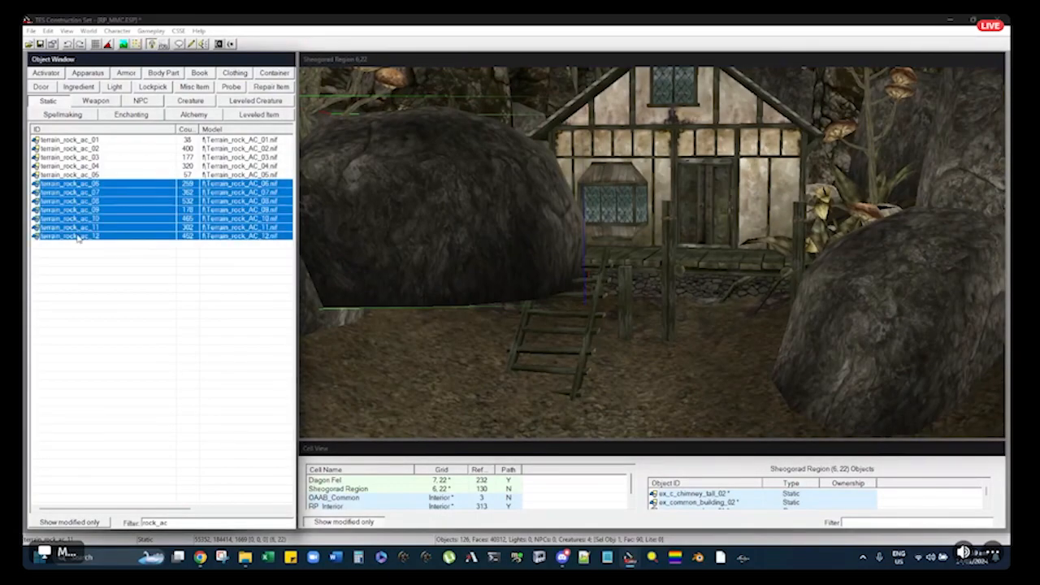
left_click(421, 63)
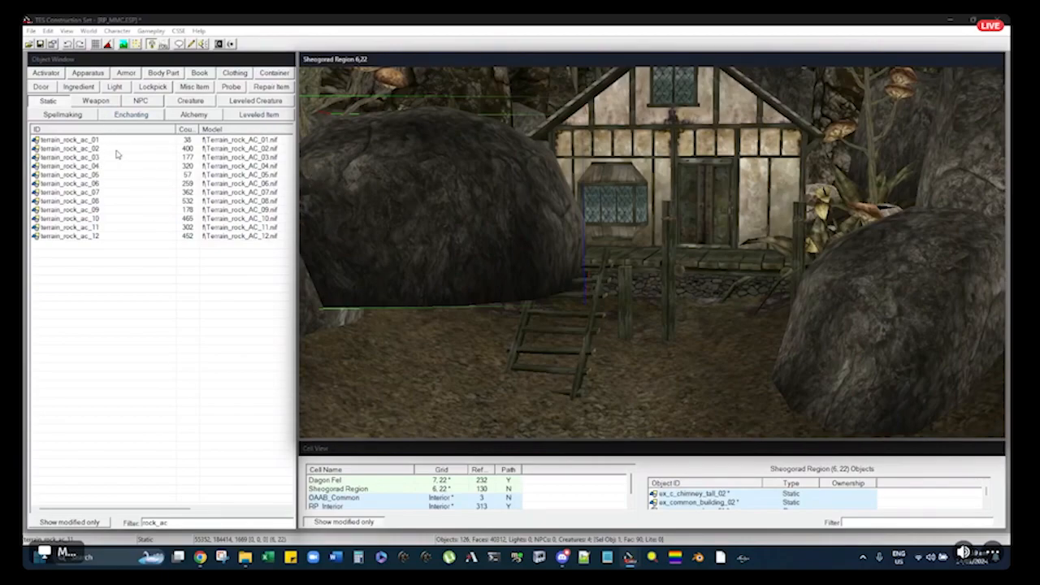
middle_click_drag(495, 166, 471, 214)
left_click_drag(471, 213, 650, 235)
middle_click_drag(630, 204, 597, 183)
left_click_drag(597, 184, 687, 364)
middle_click_drag(687, 365, 650, 321)
left_click_drag(650, 321, 690, 272)
middle_click_drag(690, 271, 685, 249)
scroll(692, 229, "up", 3)
left_click_drag(685, 249, 713, 246)
mouse_move(712, 246)
right_mouse_down()
mouse_move(699, 252)
mouse_move(735, 251)
mouse_move(724, 246)
right_mouse_up()
left_click_drag(725, 246, 519, 234)
middle_click_drag(518, 234, 650, 230)
left_click_drag(543, 233, 543, 237)
mouse_move(543, 237)
middle_mouse_down()
mouse_move(576, 235)
mouse_move(504, 235)
mouse_move(536, 239)
middle_mouse_up()
left_click_drag(536, 239, 584, 207)
middle_click_drag(585, 206, 517, 193)
left_click_drag(517, 193, 520, 189)
middle_click_drag(578, 190, 645, 220)
scroll(590, 201, "down", 5)
key("a")
key("a")
key("d")
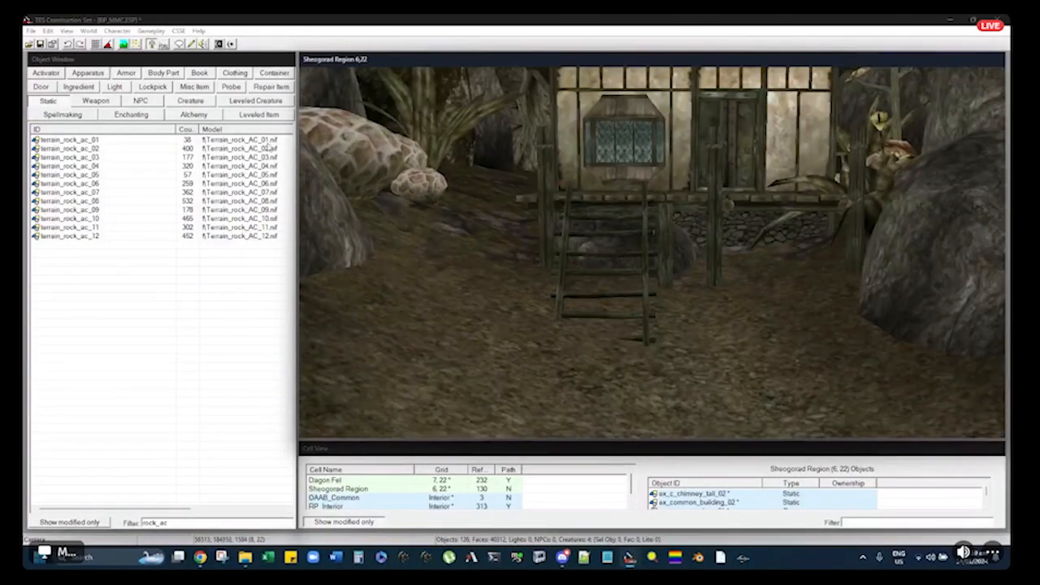
left_click(79, 228)
left_click(80, 227)
left_click_drag(84, 236, 525, 108)
middle_click_drag(543, 121, 704, 180)
left_click(631, 312)
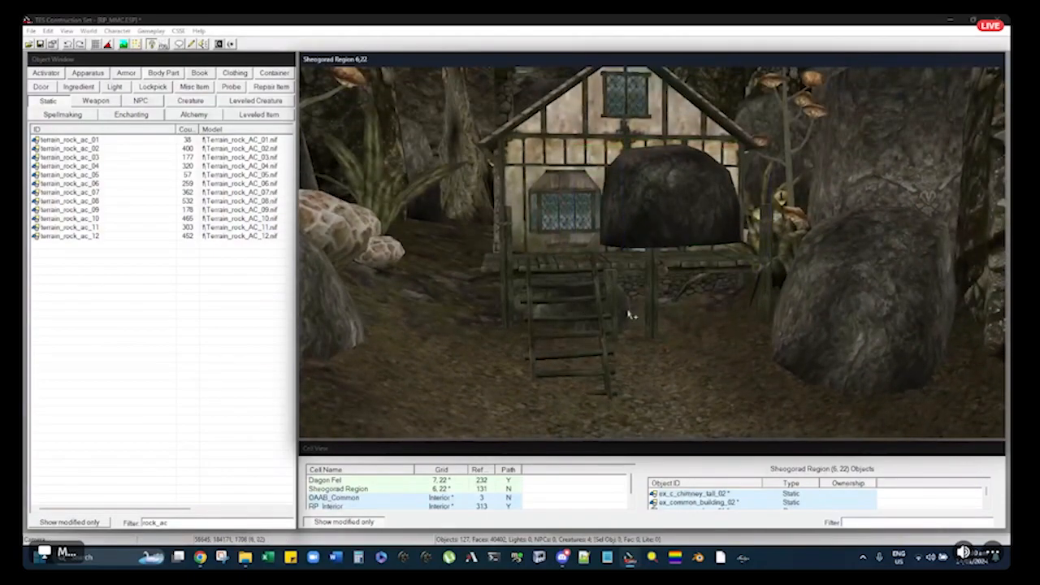
left_click(689, 226)
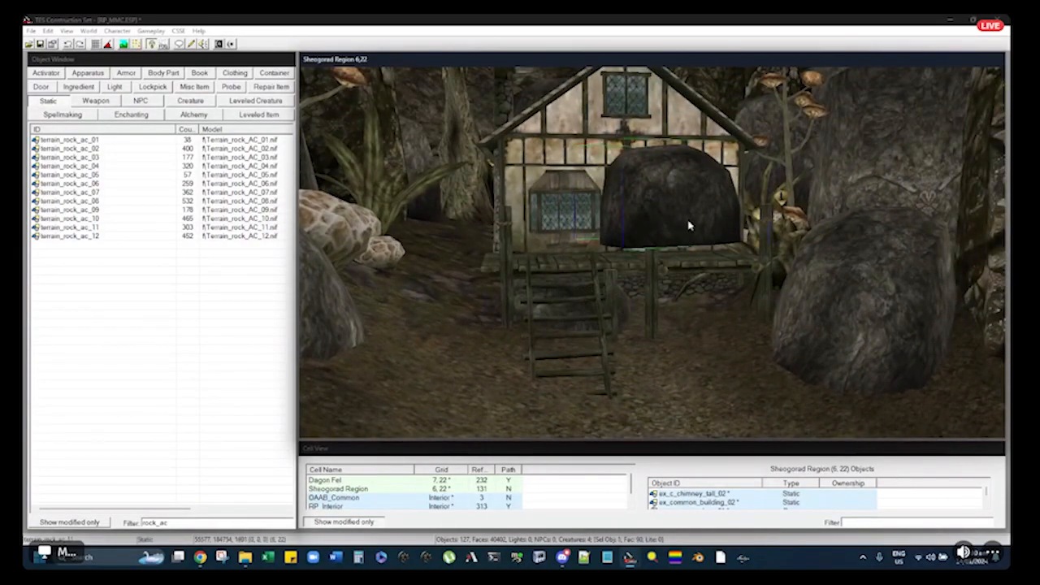
key("Delete")
Place a terrain_rock_ac_09 boulder under the door side of the deck, then rotate it and settle it into the ground
left_click(81, 210)
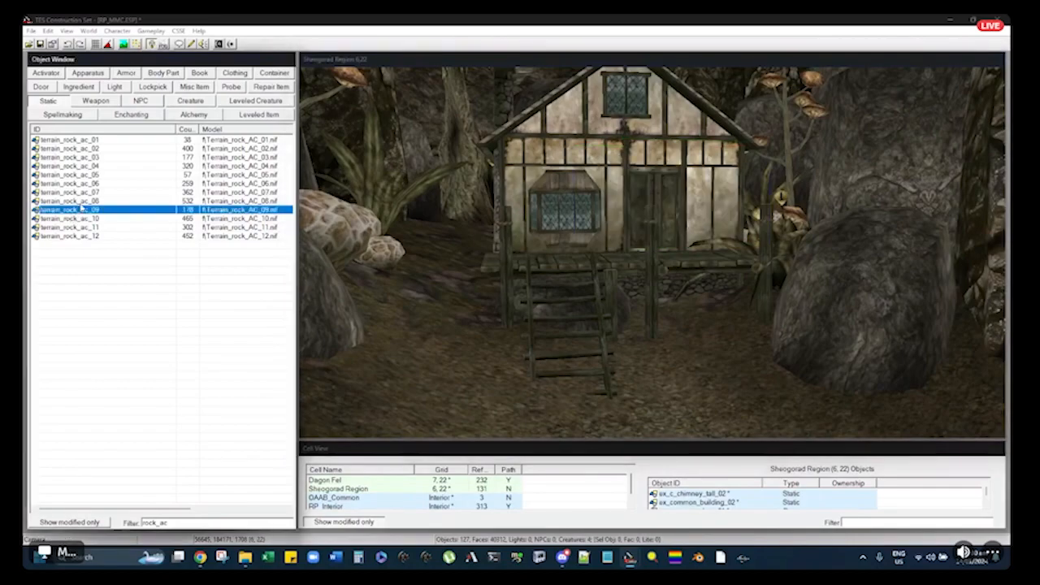
left_click_drag(450, 219, 705, 290)
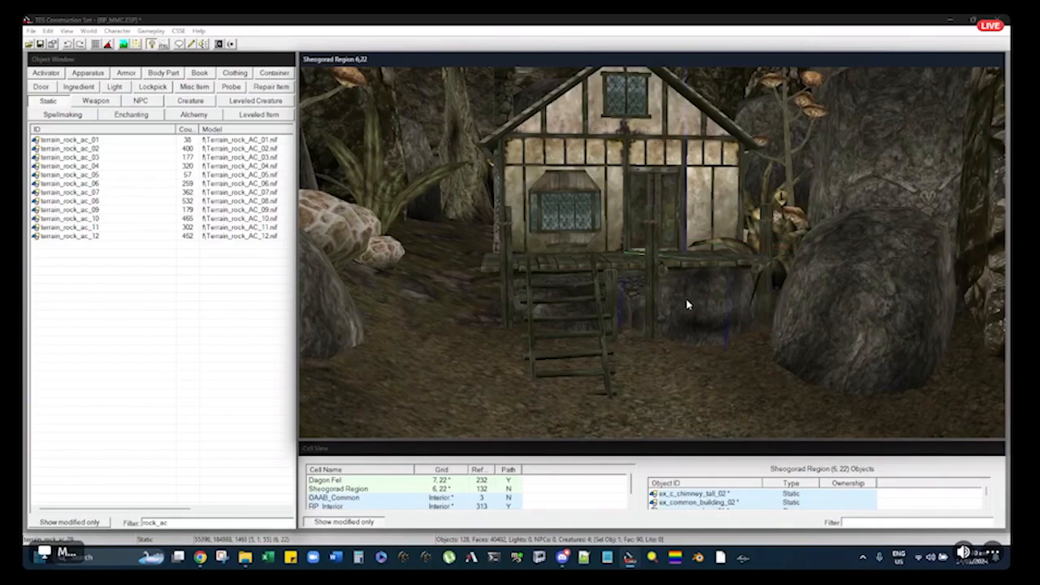
scroll(682, 294, "up", 2)
scroll(678, 289, "up", 3)
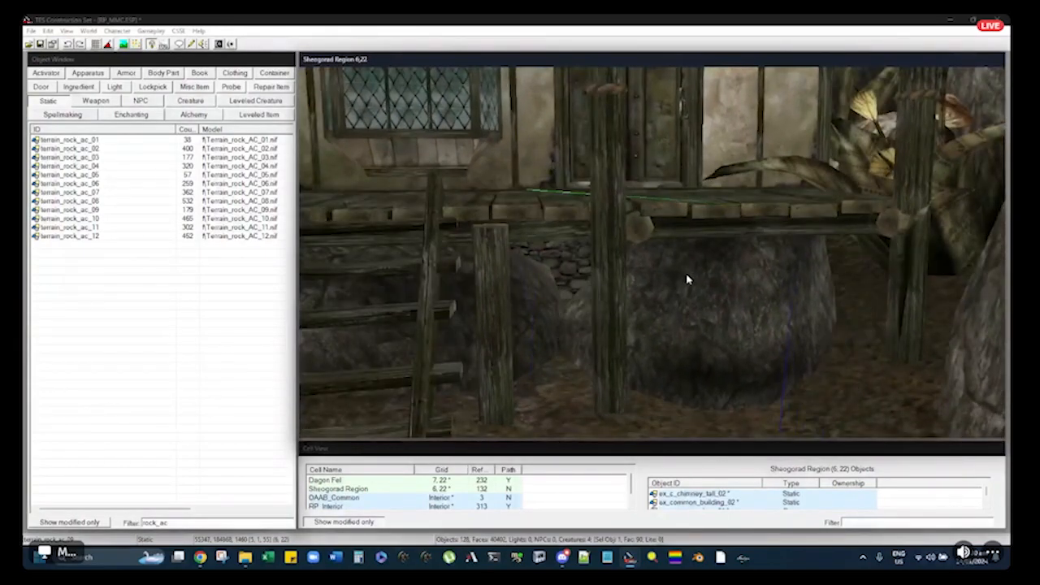
mouse_move(687, 309)
middle_mouse_down("shift")
mouse_move(680, 269)
mouse_move(689, 306)
middle_mouse_up("shift")
right_click_drag(690, 306, 675, 290)
left_click_drag(675, 291, 682, 290)
middle_click_drag(682, 290, 658, 236, "shift")
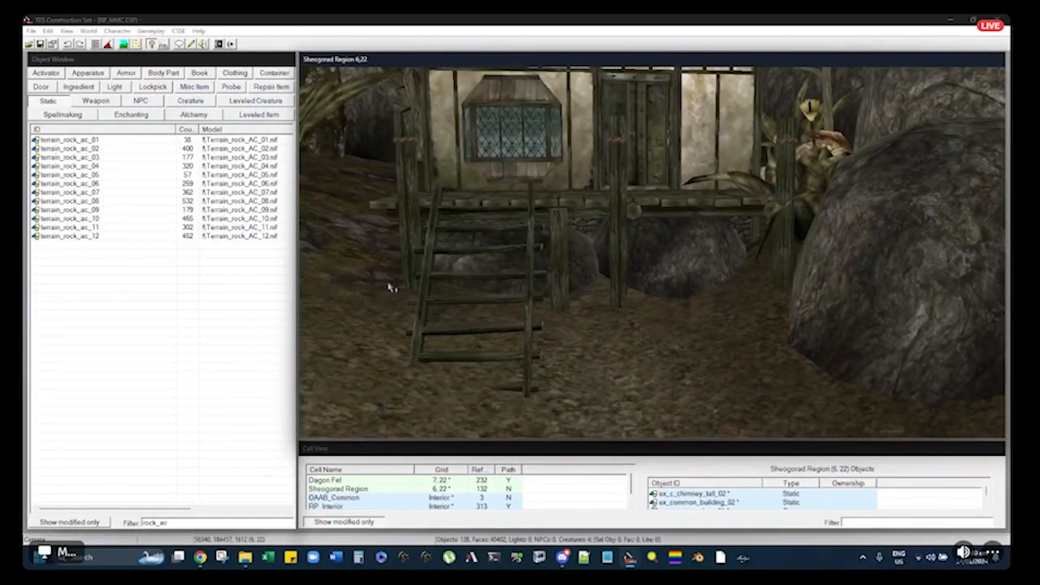
Filter the static objects by "dwrv_b" and place an ex_dwrv_block20 stone block in front of the deck
double_click(183, 523)
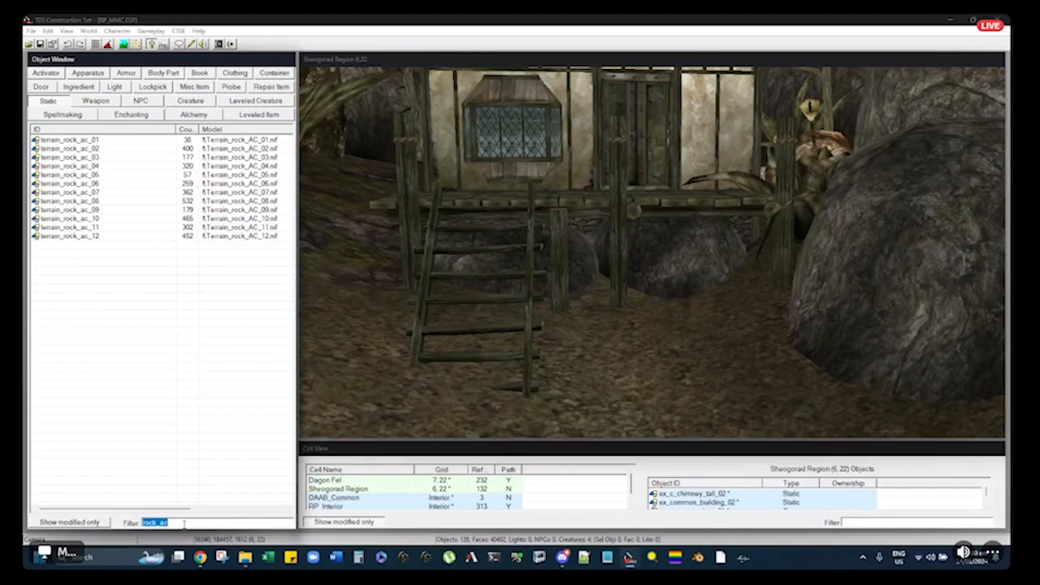
key("BackSpace")
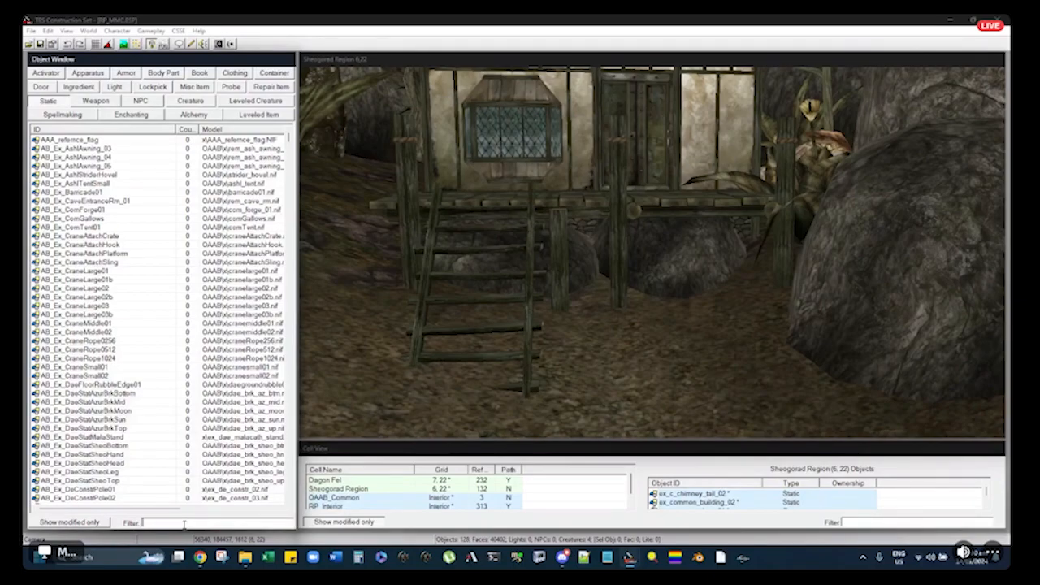
type("dwrv_b")
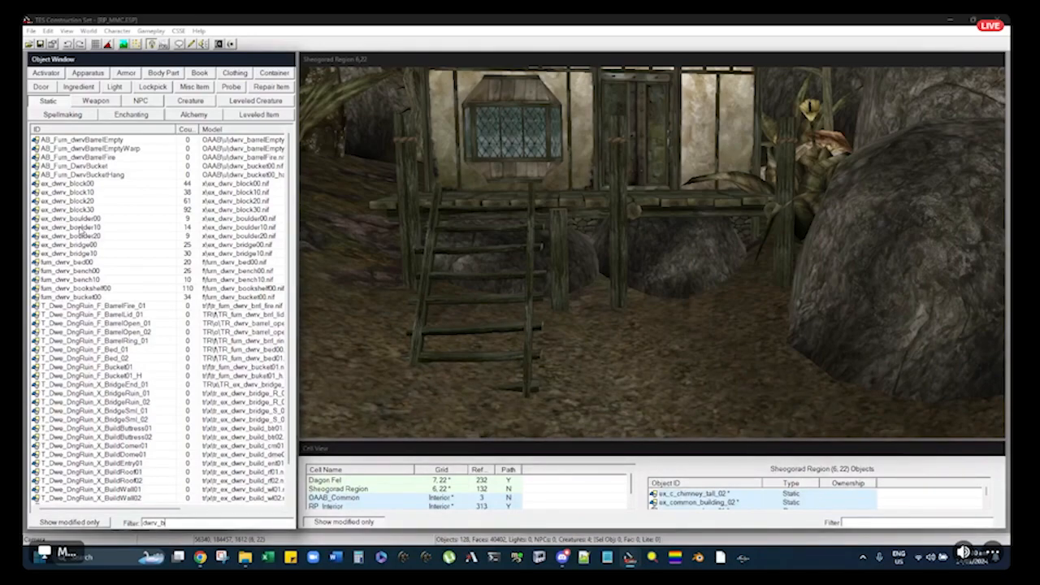
left_click(71, 203)
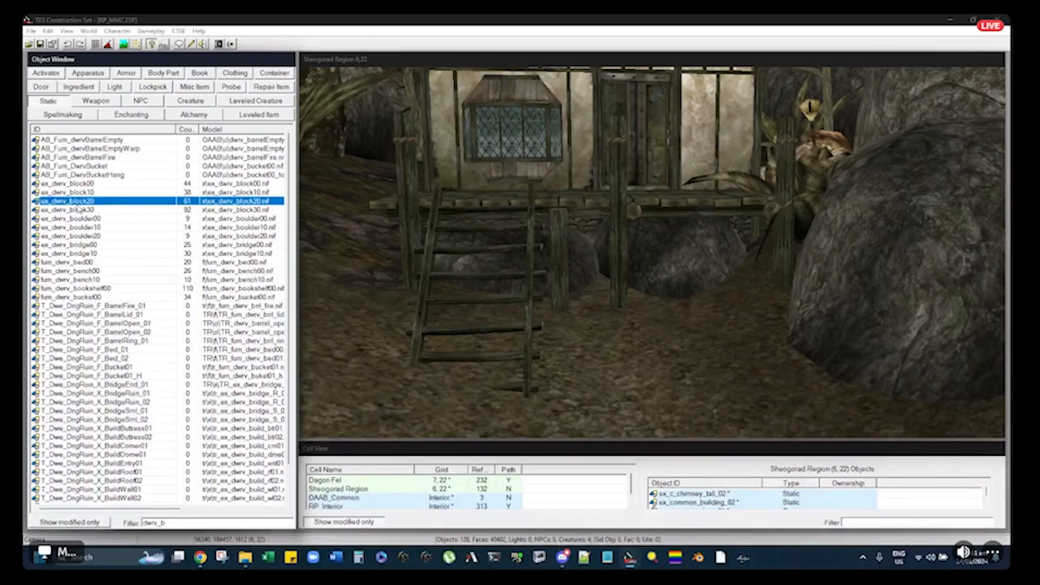
left_click_drag(370, 210, 615, 298)
Fit the ex_dwrv_block20 stone block under the deck edge between the two support posts beside the steps
middle_click_drag(578, 271, 498, 279)
scroll(643, 270, "up", 2)
scroll(729, 249, "down", 5)
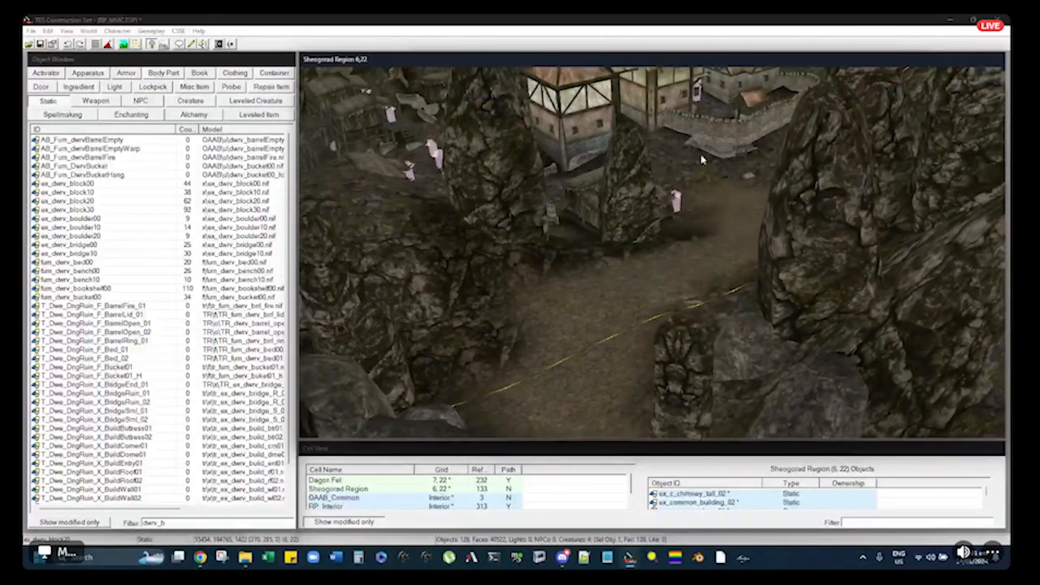
middle_click_drag(718, 168, 695, 219, "shift")
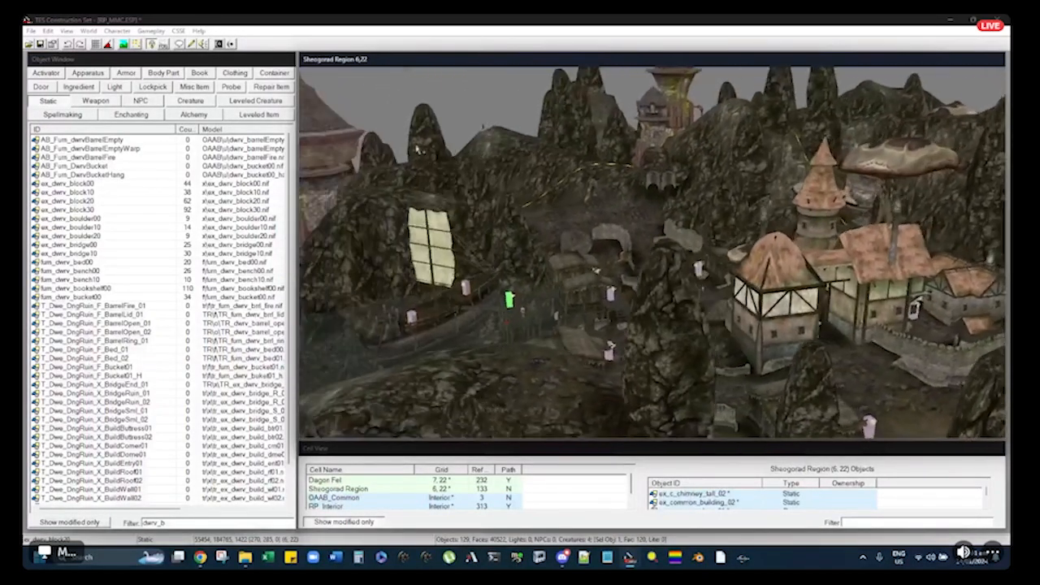
middle_click_drag(417, 149, 384, 154, "shift")
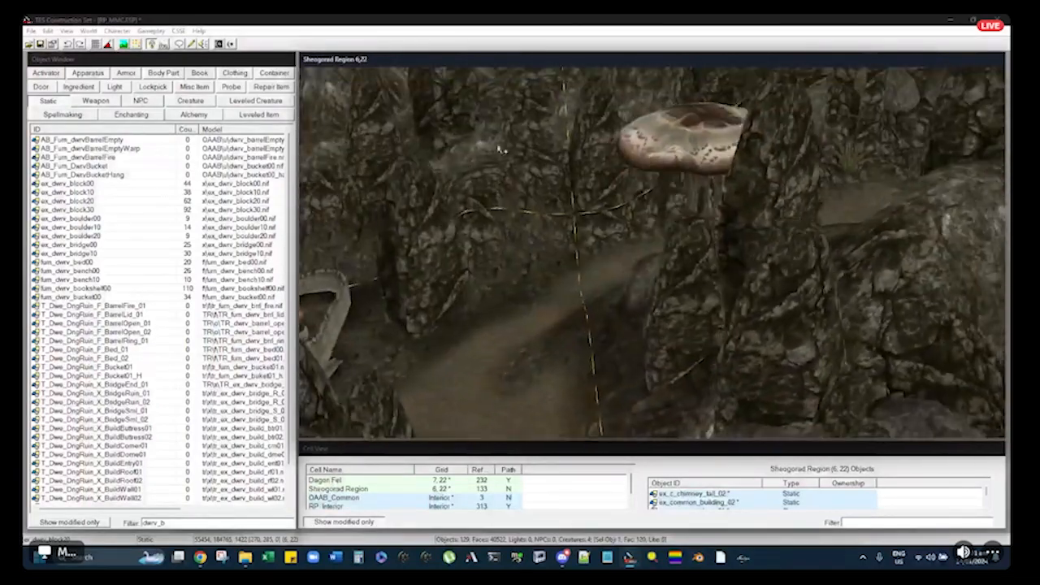
middle_click_drag(502, 149, 449, 187, "shift")
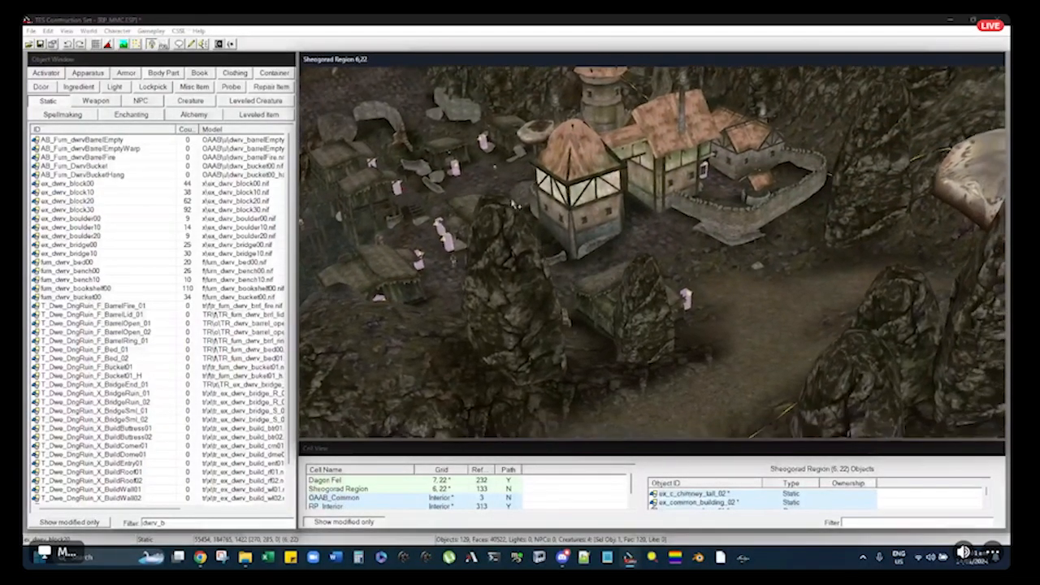
scroll(585, 219, "down", 5)
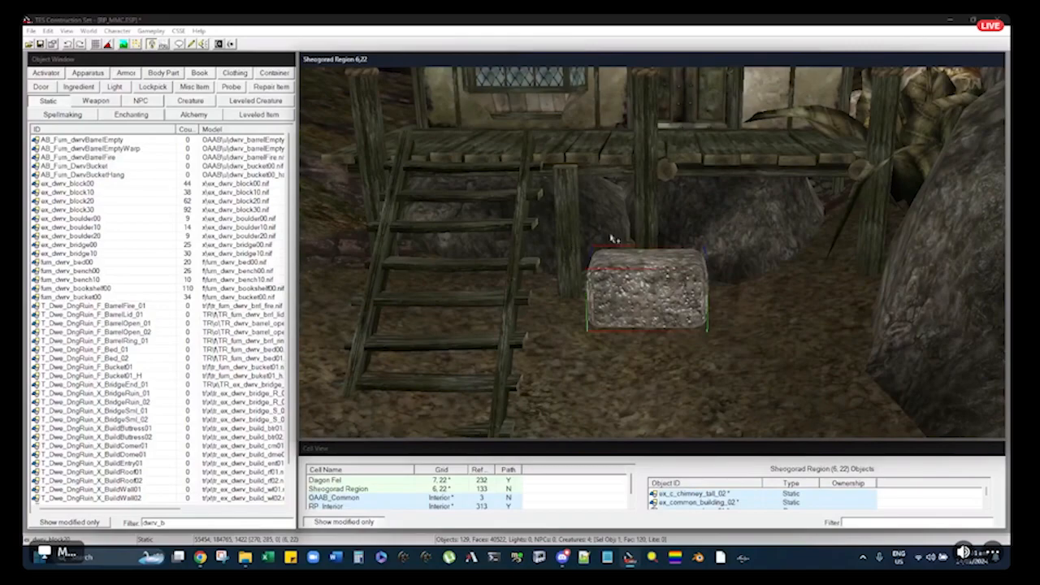
middle_click_drag(611, 80, 616, 170)
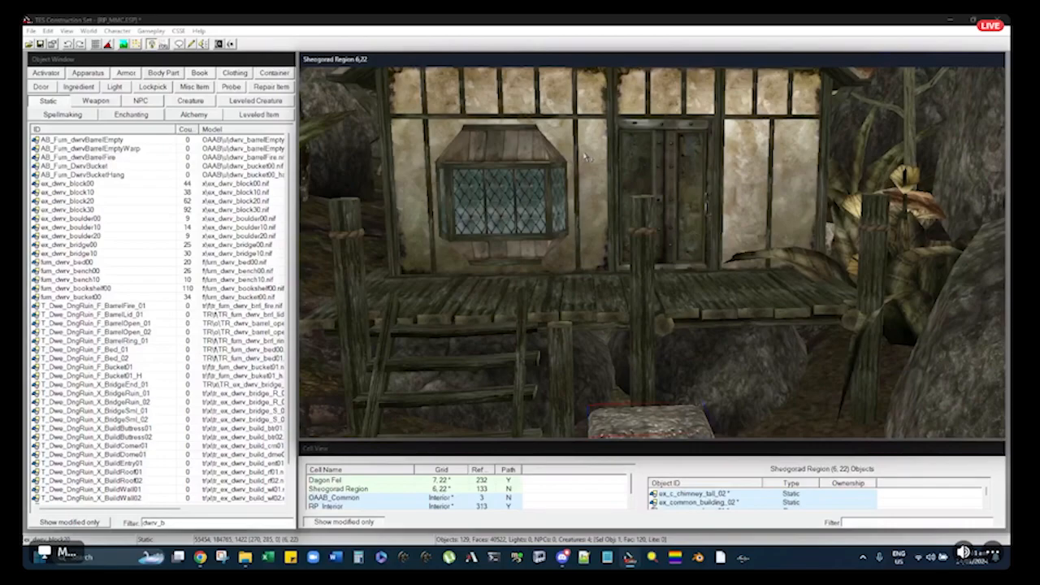
scroll(655, 416, "up", 10)
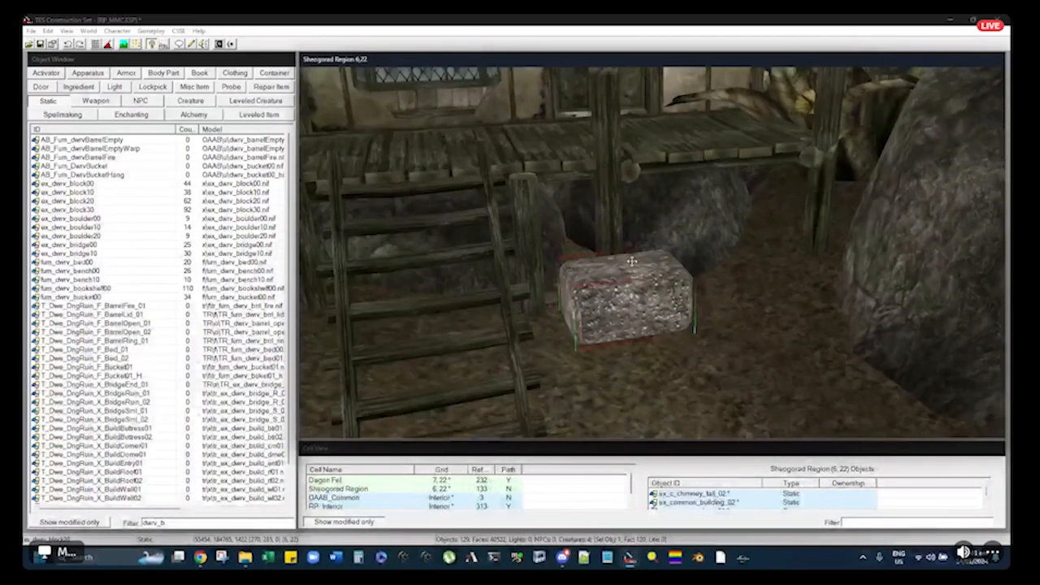
middle_click_drag(643, 245, 551, 237, "shift")
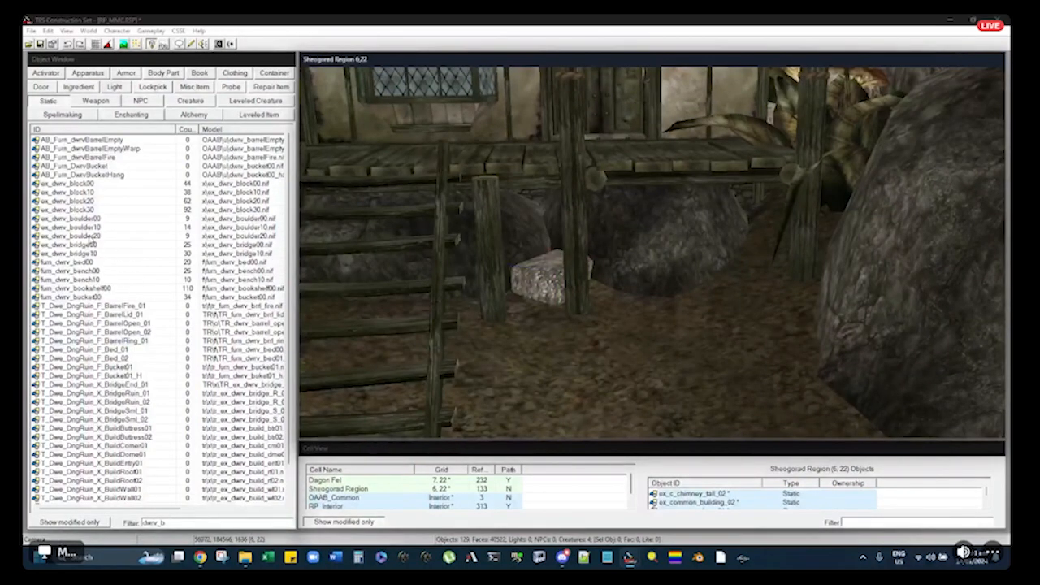
Place an ex_dwrv_block00 stone block beside the boulder under the deck, rotate it and sink it partly into the ground
left_click_drag(79, 185, 688, 310)
left_click_drag(630, 250, 734, 323)
scroll(763, 282, "up", 5)
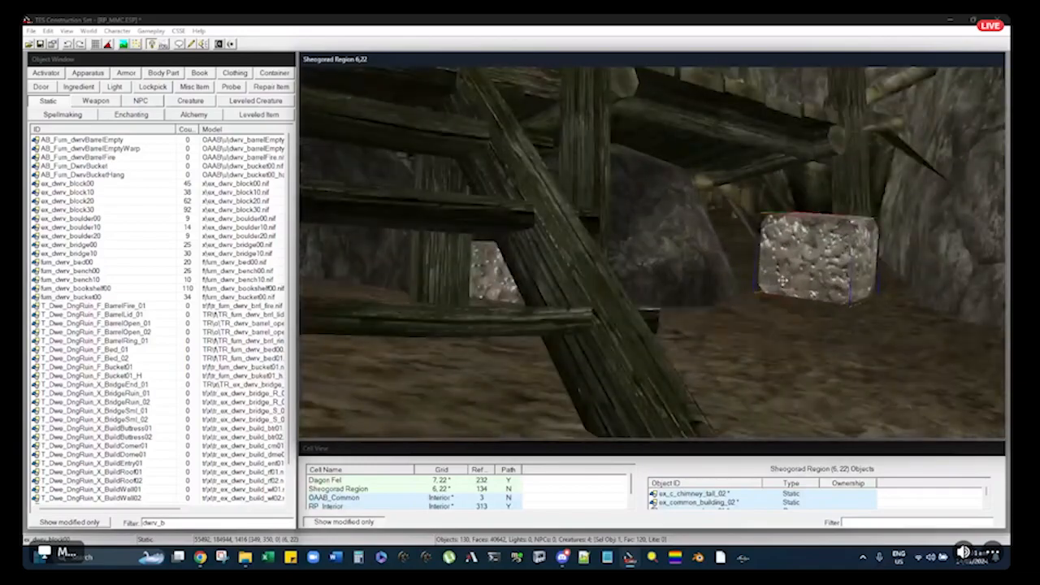
scroll(794, 260, "down", 5)
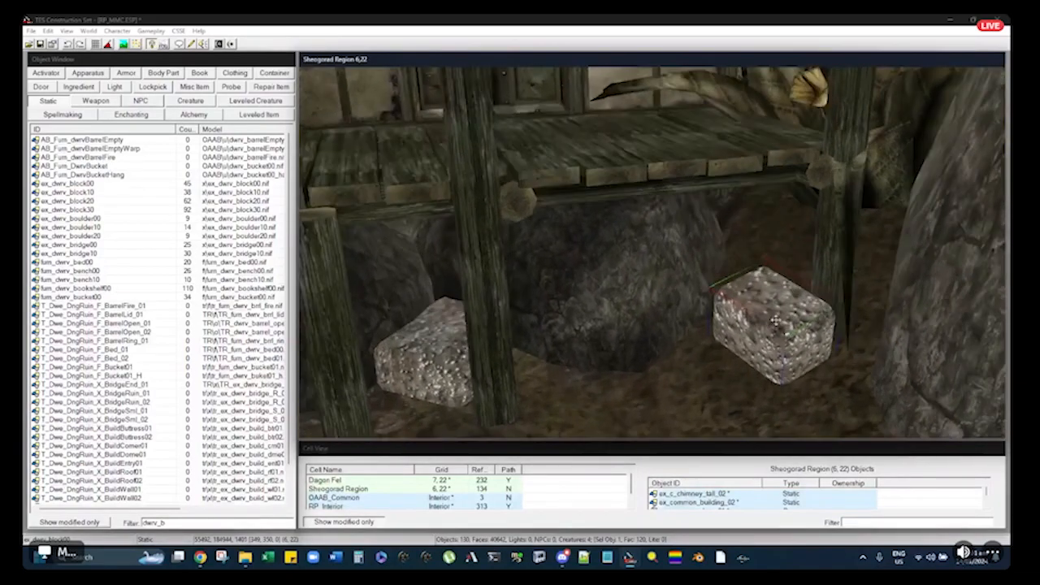
scroll(757, 268, "up", 4)
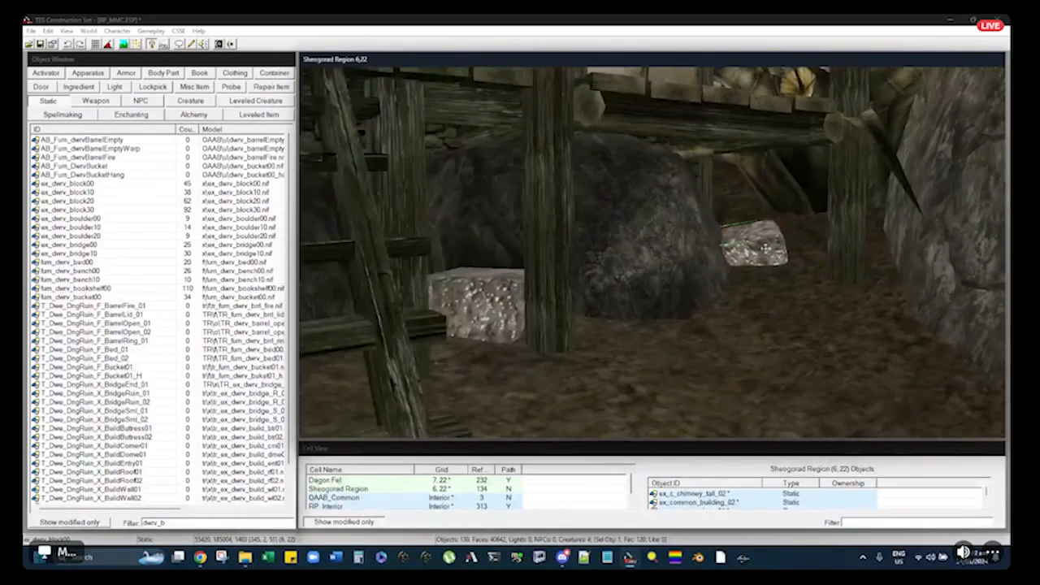
Rotate the small ex_dwrv_block00 stone under the porch to about 340, 7, 22 degrees and lower it to about height 1394
middle_click_drag(772, 253, 776, 255, "shift")
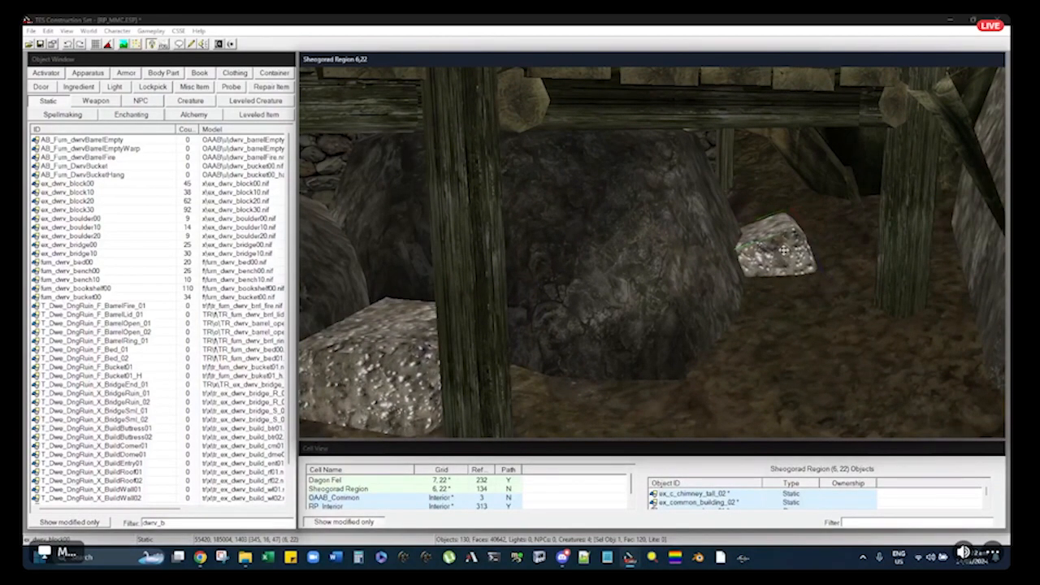
middle_click_drag(786, 268, 776, 272, "shift")
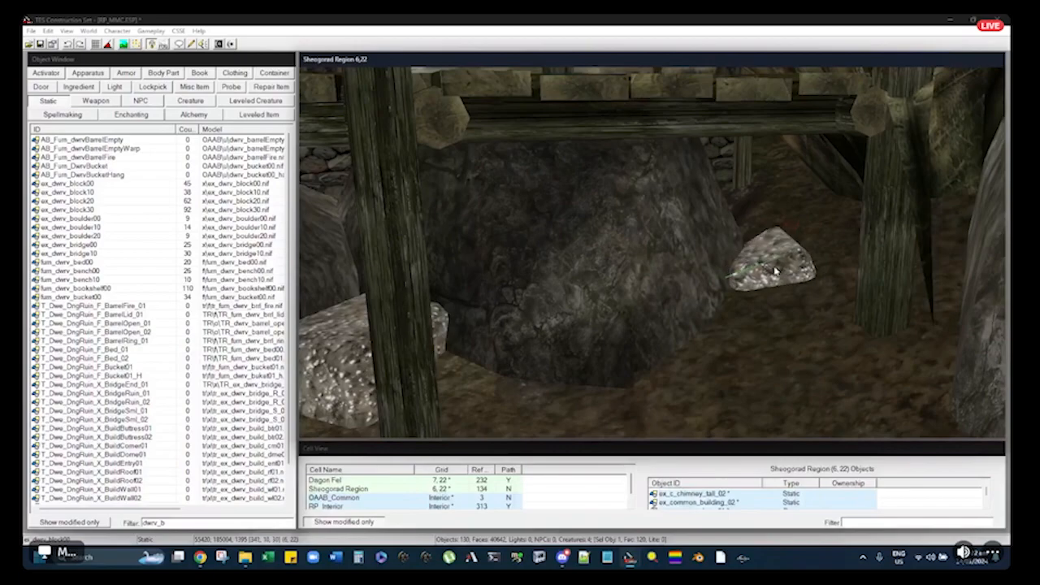
scroll(773, 268, "up", 8)
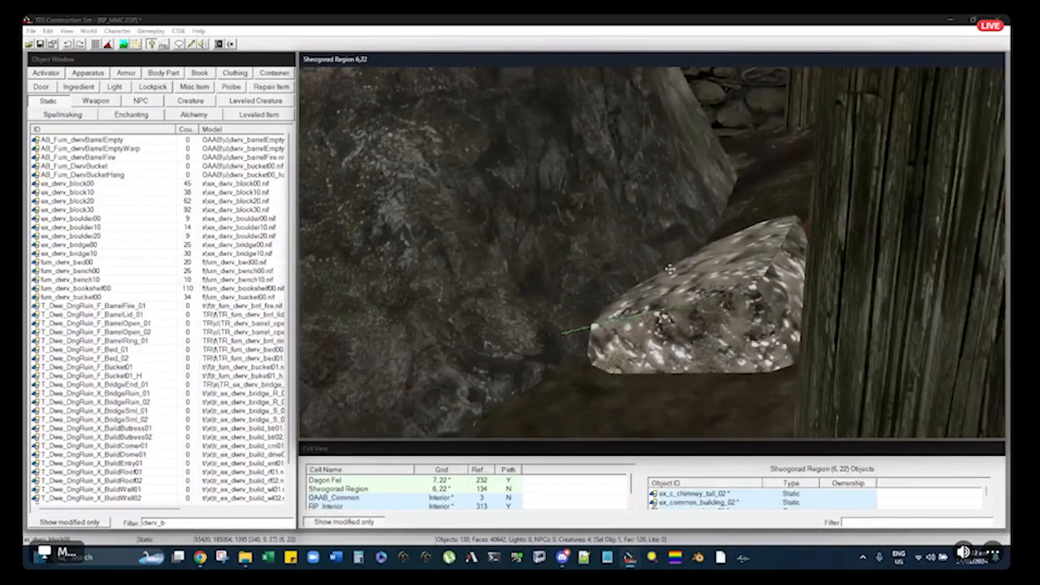
right_click_drag(692, 274, 708, 279)
scroll(708, 278, "down", 8)
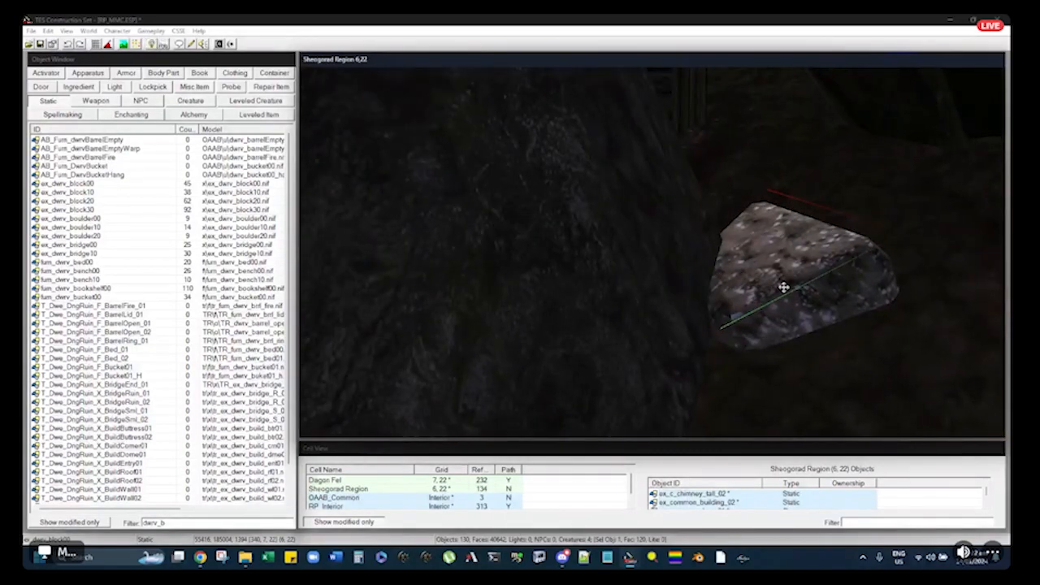
Shift the small stone block to about 55432, 184991, 1395 beside the large boulder, restore the bright view lighting, and deselect it
mouse_move(728, 211)
left_mouse_down()
mouse_move(722, 219)
mouse_move(746, 211)
left_mouse_up()
key("a")
key("a")
key("a")
middle_click_drag(745, 212, 672, 260, "shift")
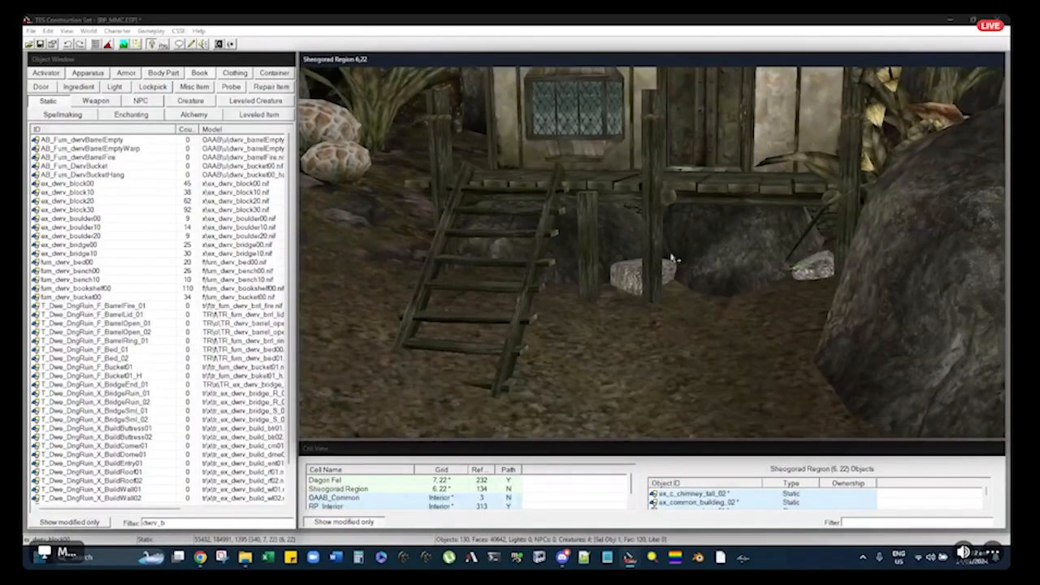
key("d")
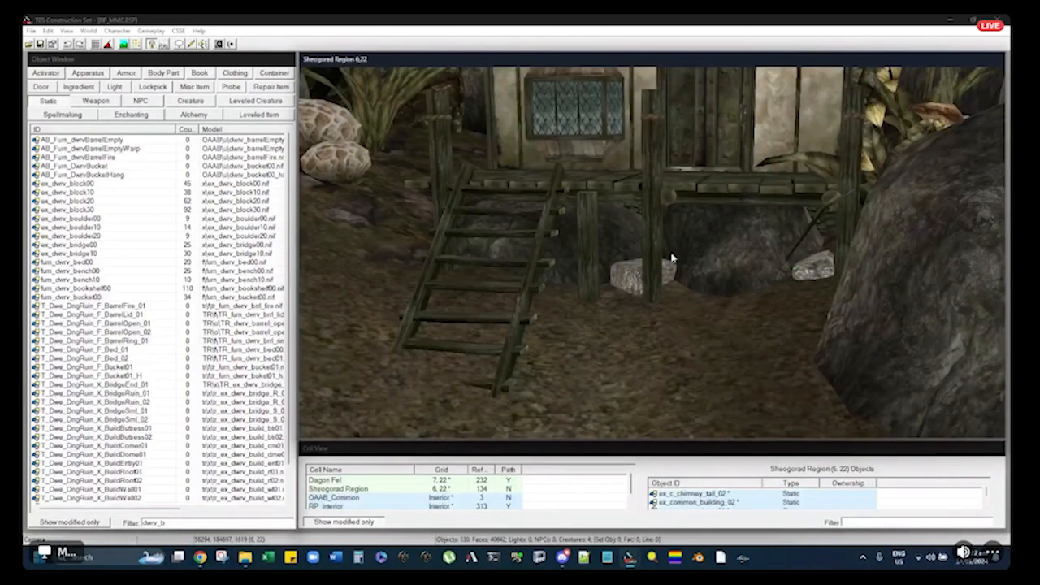
Try out an ex_dwrv_boulder00 rock on the ground in front of the porch and delete it
left_click_drag(73, 221, 513, 228)
right_click_drag(513, 227, 571, 273)
key("Delete")
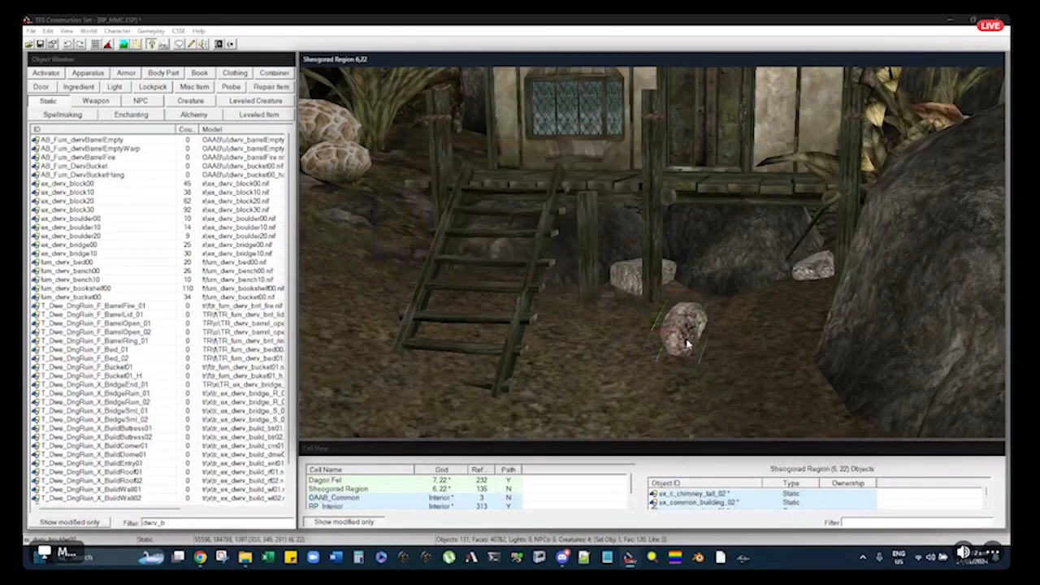
Place an ex_dwrv_boulder20 rock under the porch beside the larger stone block
scroll(685, 317, "up", 3)
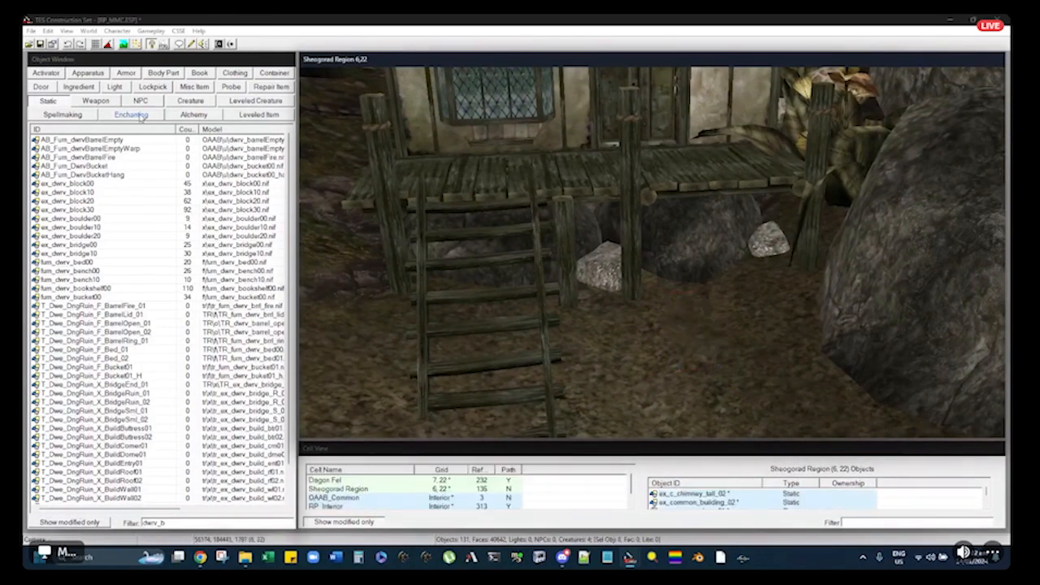
left_click(85, 251)
left_click(85, 236)
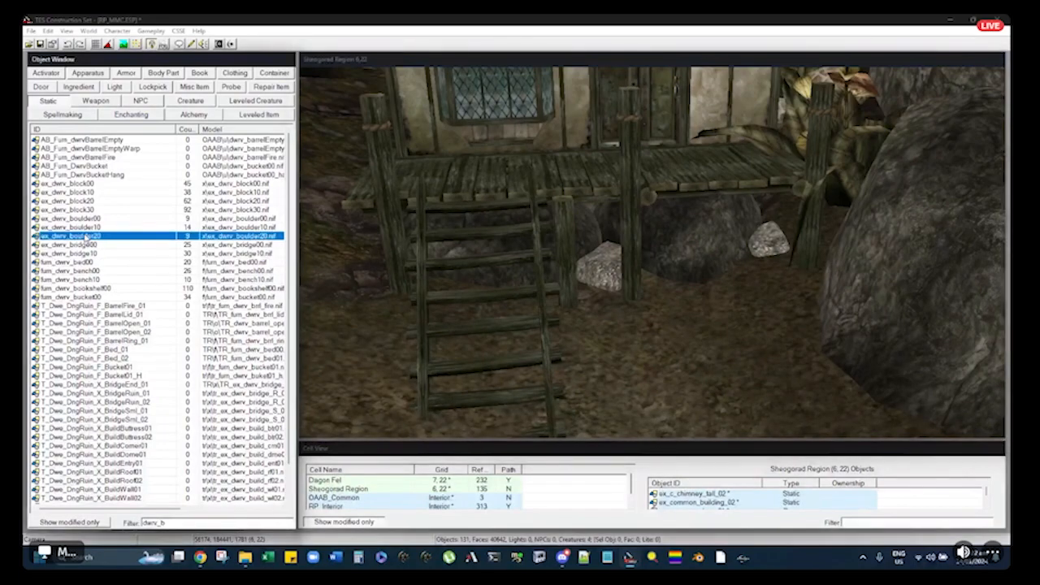
left_click_drag(539, 285, 573, 275)
right_click_drag(574, 275, 600, 279)
left_click_drag(600, 280, 683, 289)
Rotate and move the new rock so it rests on the ground against the stone block behind the porch post
middle_click_drag(659, 281, 685, 258, "shift")
scroll(675, 256, "up", 4)
scroll(688, 279, "up", 5)
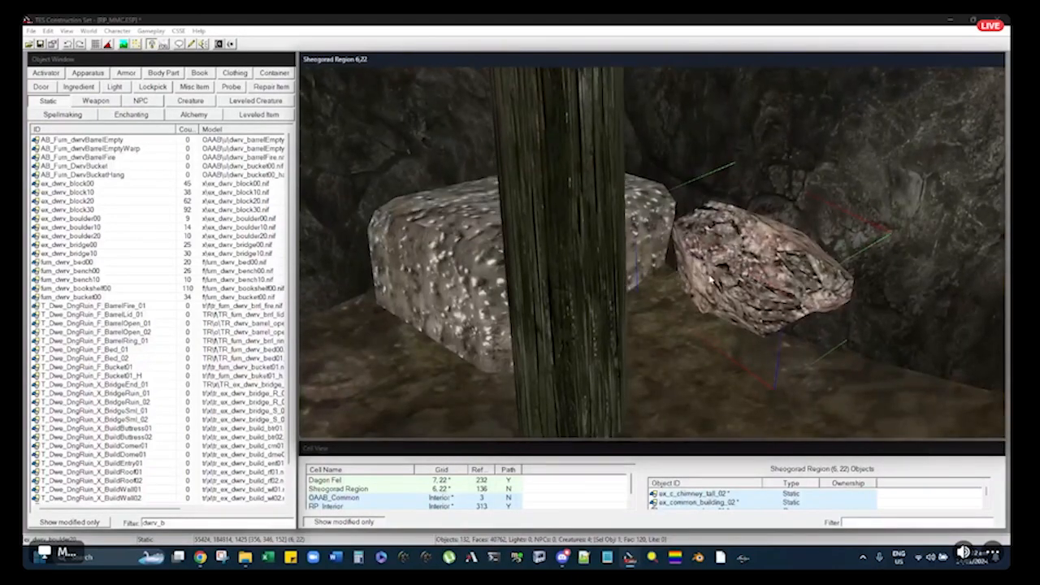
left_click_drag(673, 286, 715, 329)
right_click_drag(715, 326, 679, 297)
middle_click_drag(678, 325, 671, 324, "shift")
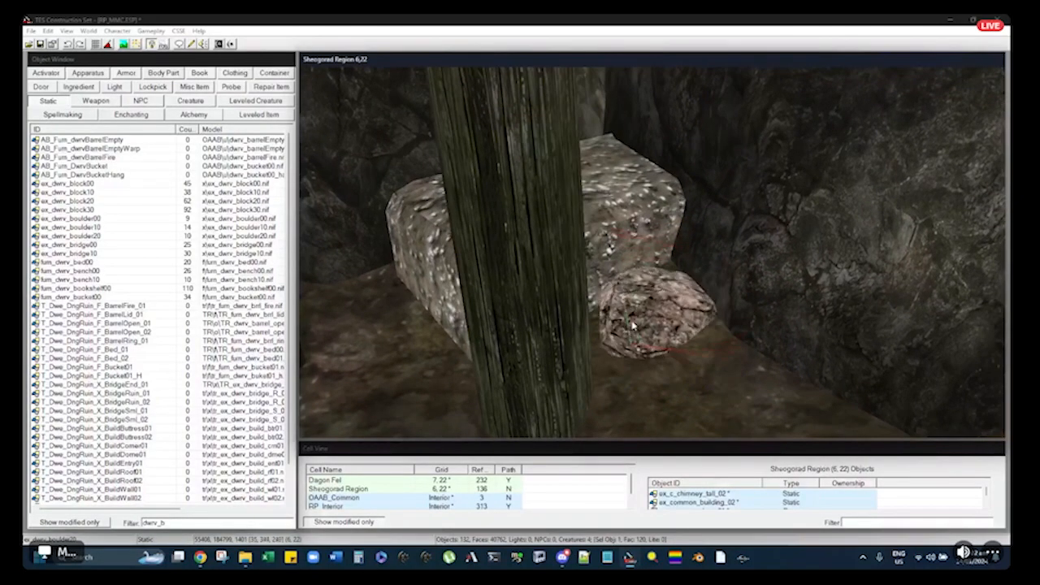
right_click_drag(598, 325, 674, 313)
middle_click_drag(664, 321, 549, 193, "shift")
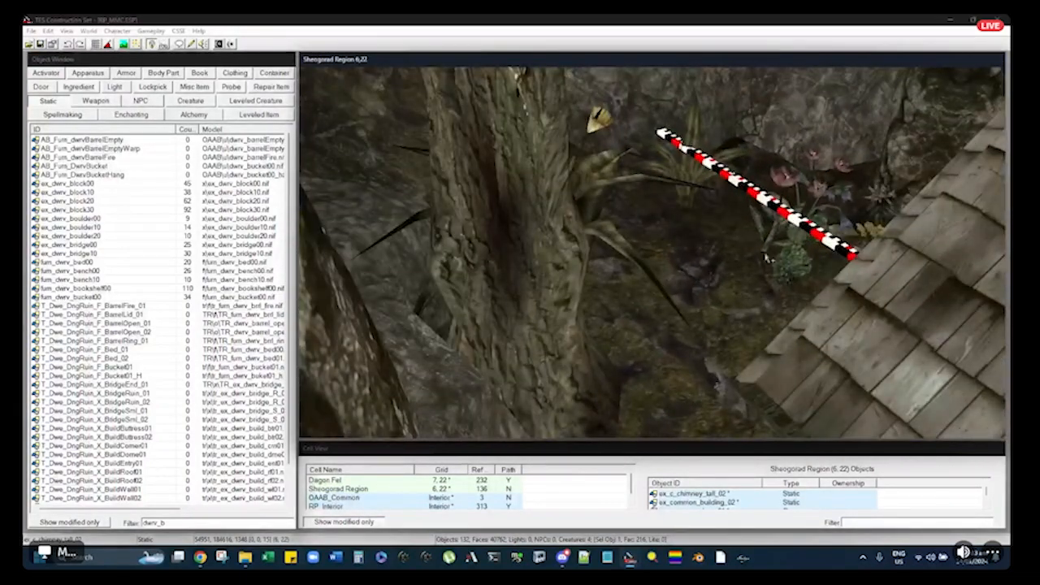
Delete the red, black and white ruler marker behind the house
middle_click_drag(769, 259, 701, 206, "shift")
left_click(700, 205)
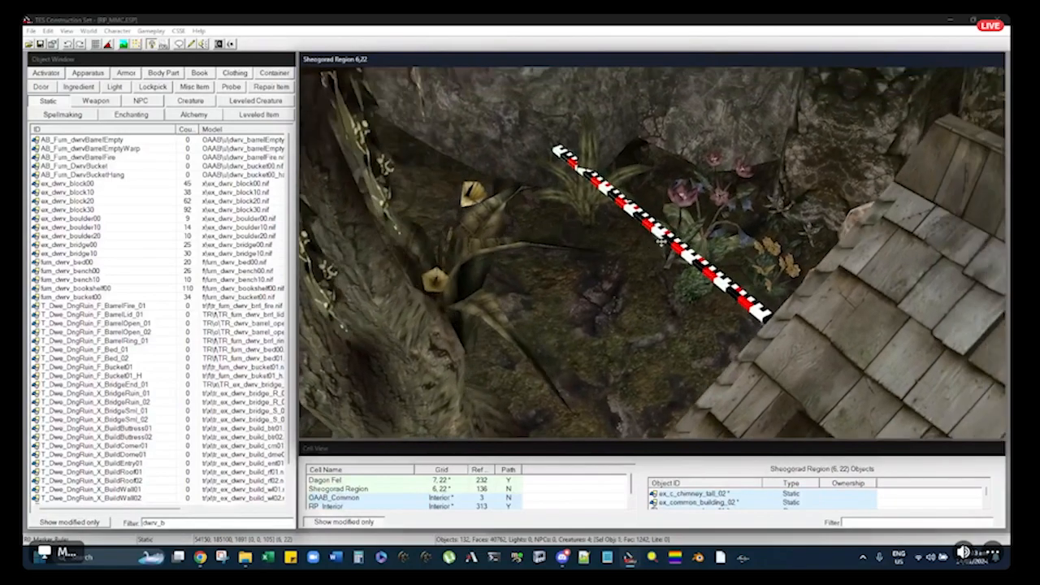
middle_click_drag(661, 242, 670, 240, "shift")
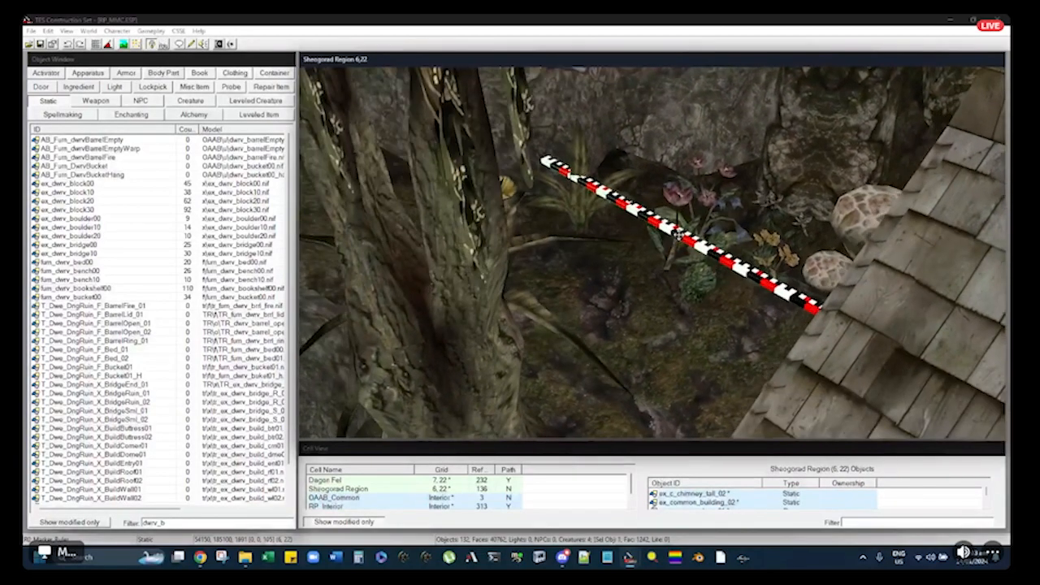
key("Delete")
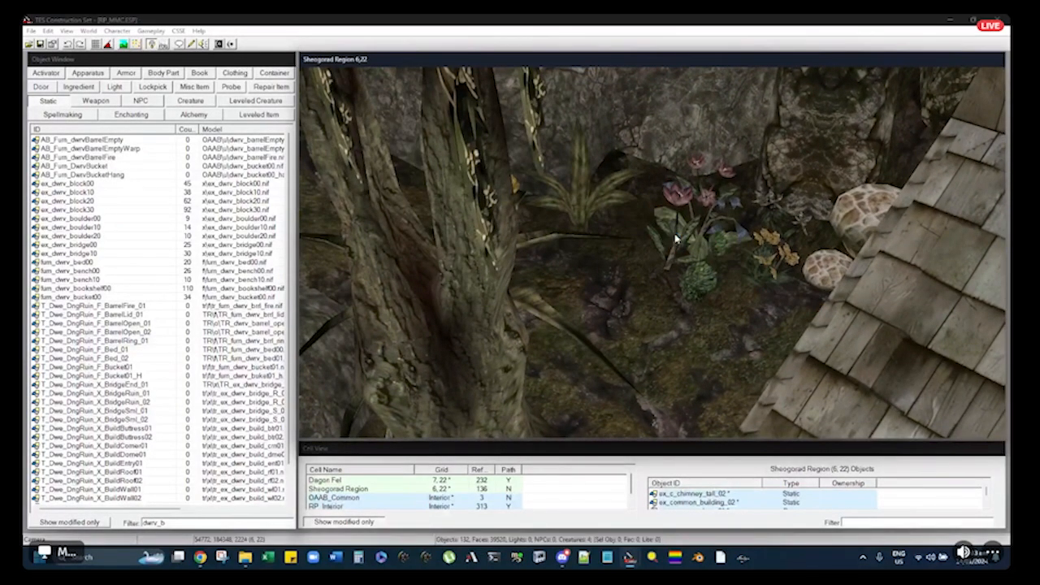
Examine the round mushrooms and the open ground along the back wall of the house
left_click(676, 238)
middle_click_drag(676, 238, 701, 255, "shift")
left_click(598, 236)
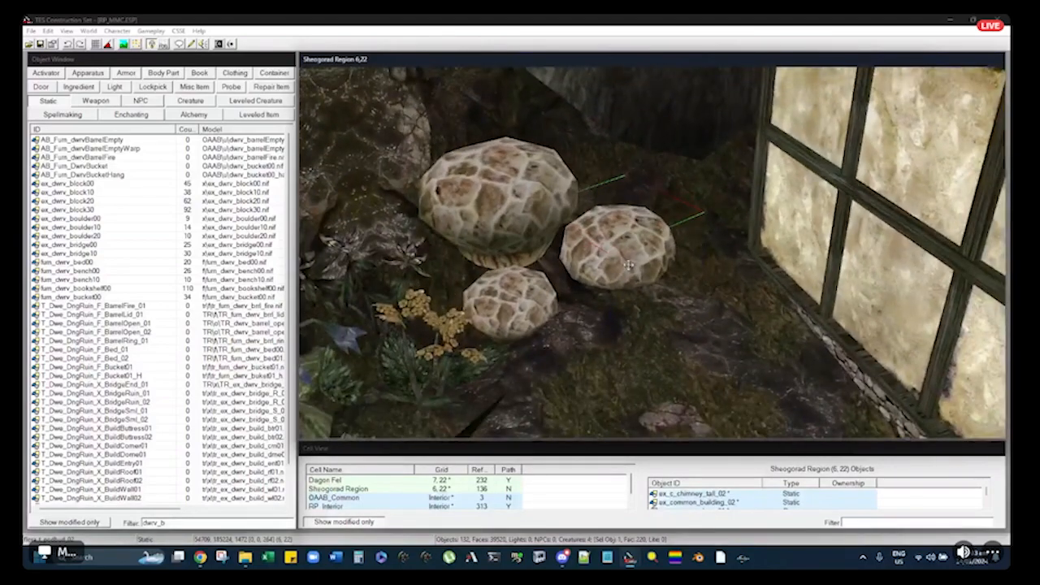
middle_click_drag(628, 266, 730, 249, "shift")
scroll(580, 223, "up", 3)
scroll(607, 223, "down", 4)
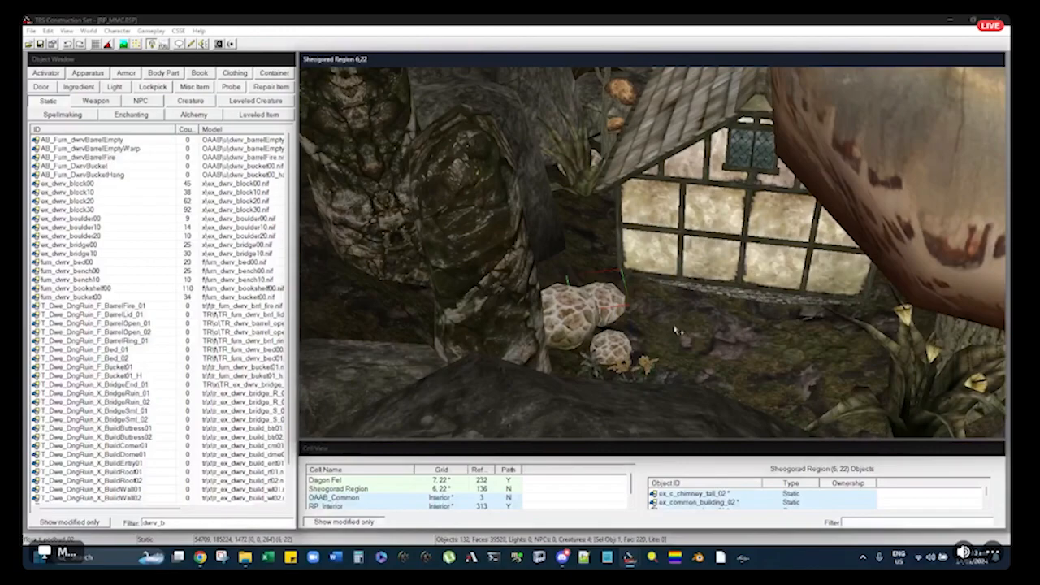
left_click(697, 277)
middle_click_drag(690, 262, 630, 215, "shift")
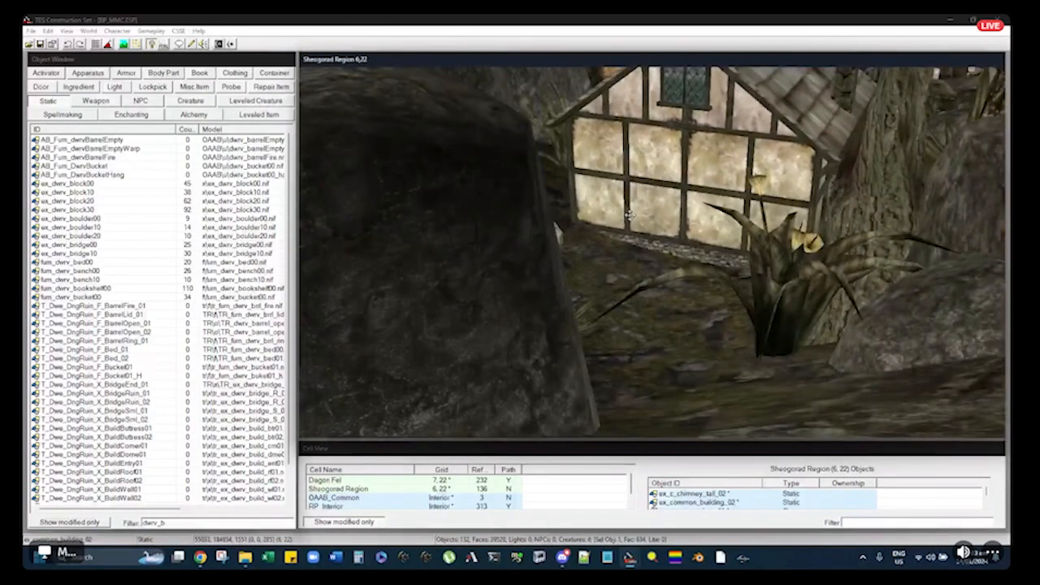
Filter the static objects by "houseshe" and place ex_nord_houseshed_01 near the back wall of the house
double_click(175, 521)
type("a")
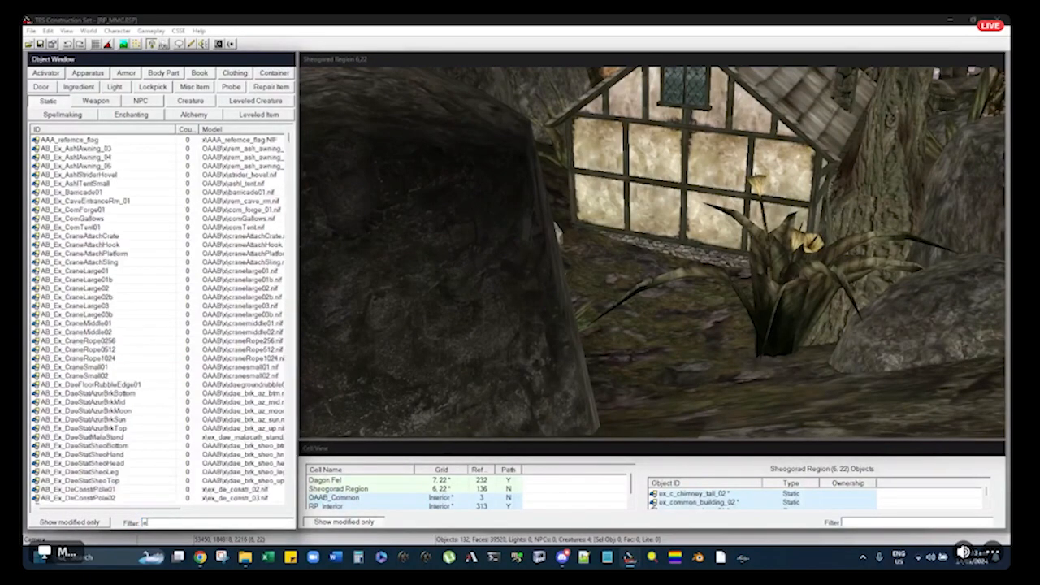
type("houseshe")
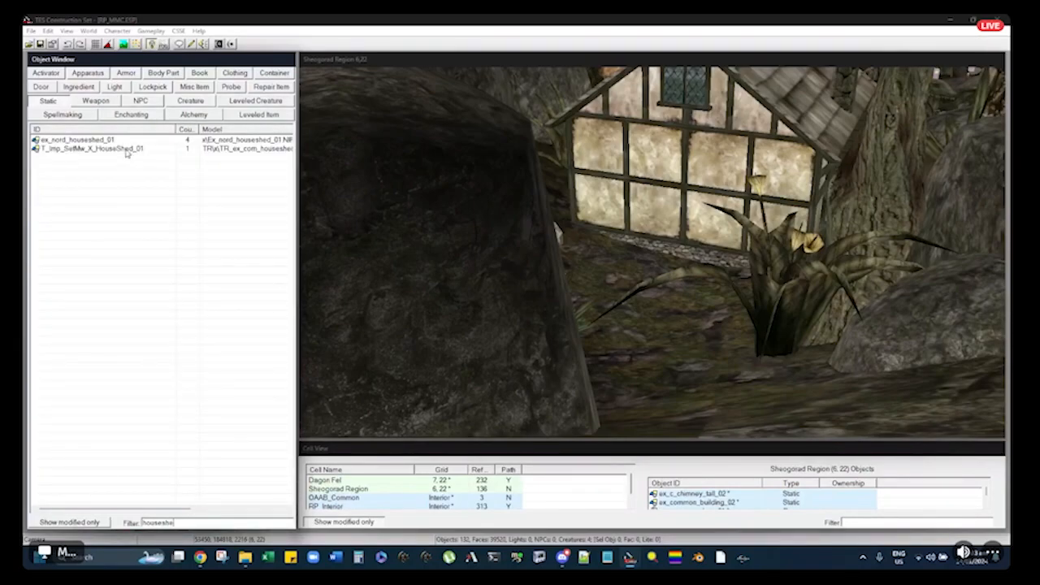
left_click(91, 141)
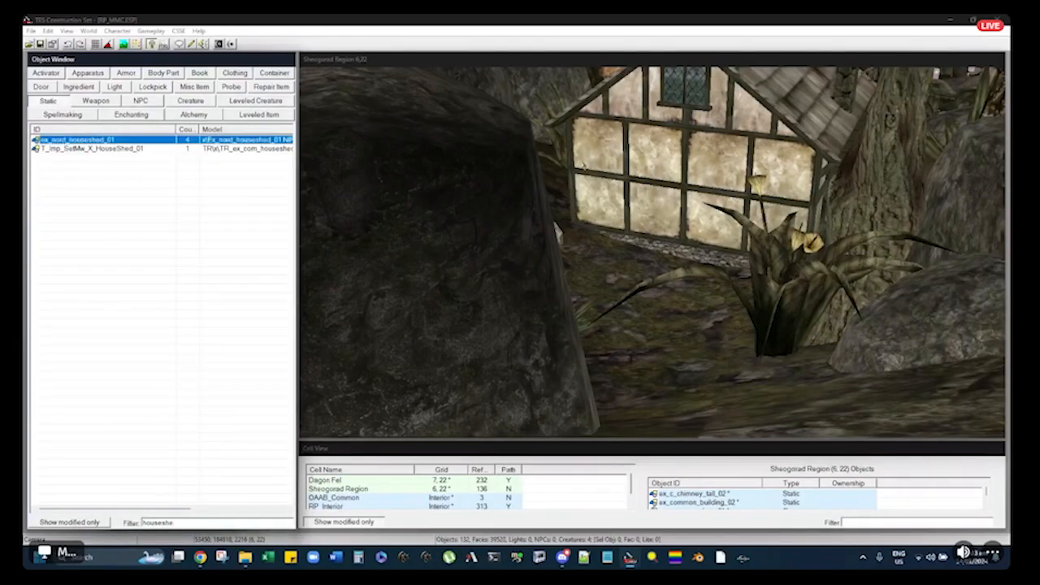
left_click_drag(91, 140, 681, 244)
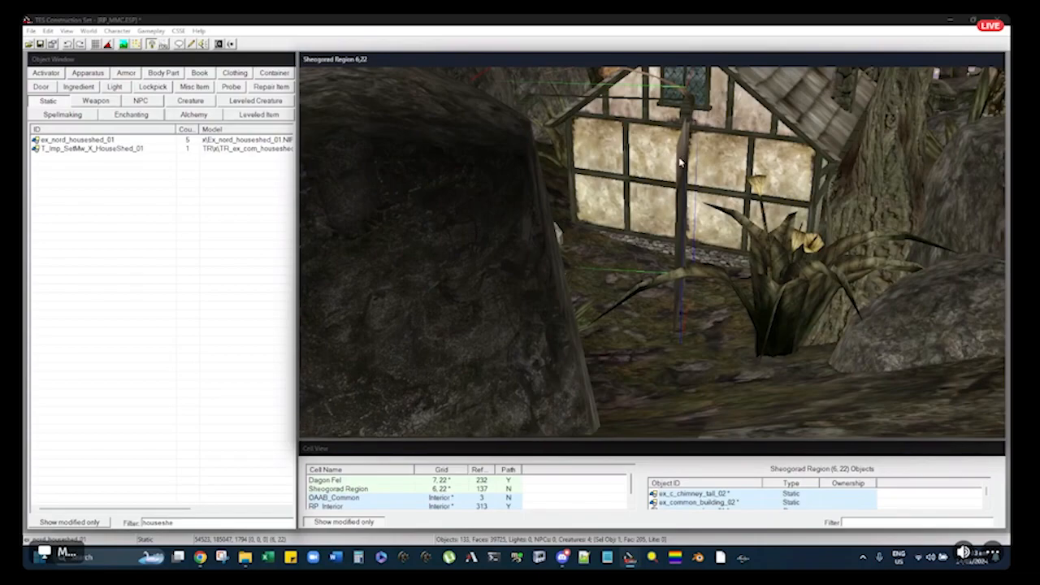
Turn on grid and angle snapping, then rotate the shed to 195 degrees and move it against the house's back wall
left_click(97, 46)
left_click(107, 45)
left_click(614, 208)
middle_click_drag(613, 209, 668, 257, "shift")
left_click_drag(667, 256, 624, 138)
middle_click_drag(623, 138, 645, 220, "shift")
left_click_drag(645, 221, 653, 254)
middle_click_drag(653, 253, 684, 225, "shift")
scroll(651, 252, "up", 3)
scroll(650, 250, "up", 3)
left_click_drag(685, 225, 691, 247)
middle_click_drag(691, 247, 736, 225, "shift")
left_click_drag(745, 231, 773, 231)
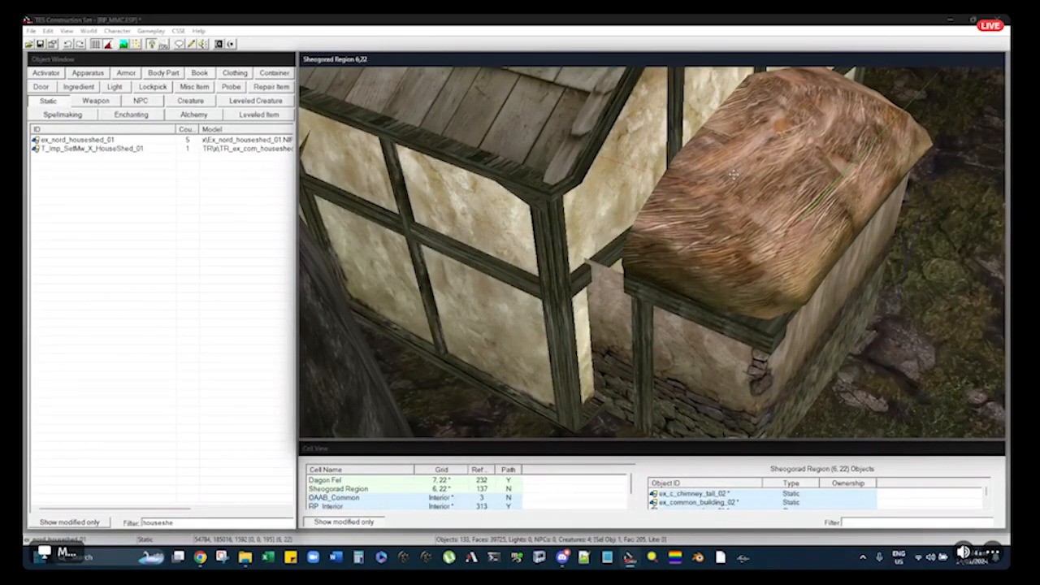
Fine-tune the shed's position against the back wall to 54824, 185016, 1576
middle_click_drag(783, 149, 736, 159, "shift")
middle_click_drag(674, 177, 724, 207, "shift")
left_click_drag(724, 207, 695, 188)
middle_click_drag(695, 189, 617, 214, "shift")
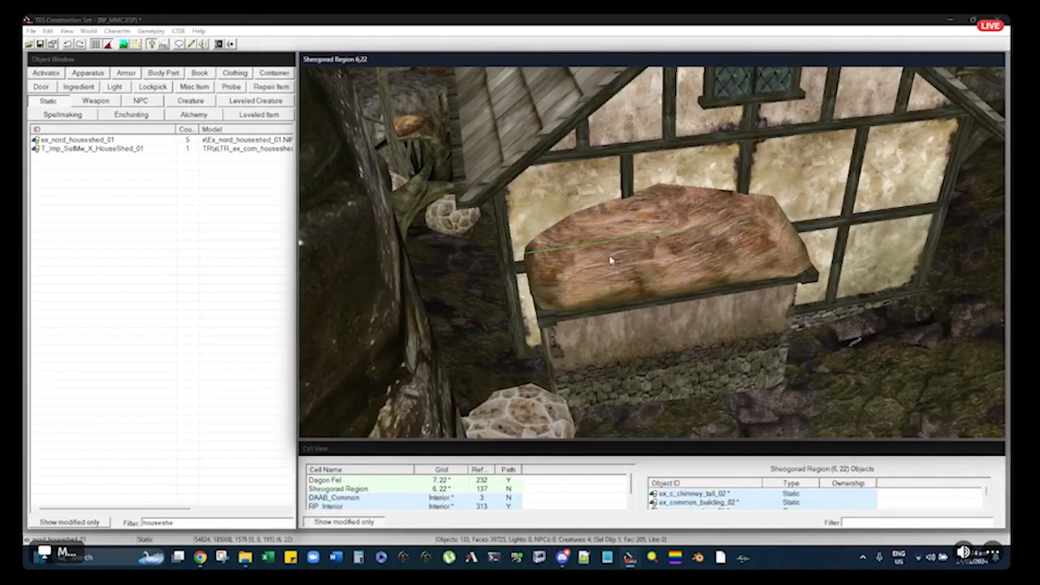
left_click_drag(611, 260, 604, 261)
middle_click_drag(607, 238, 602, 293, "shift")
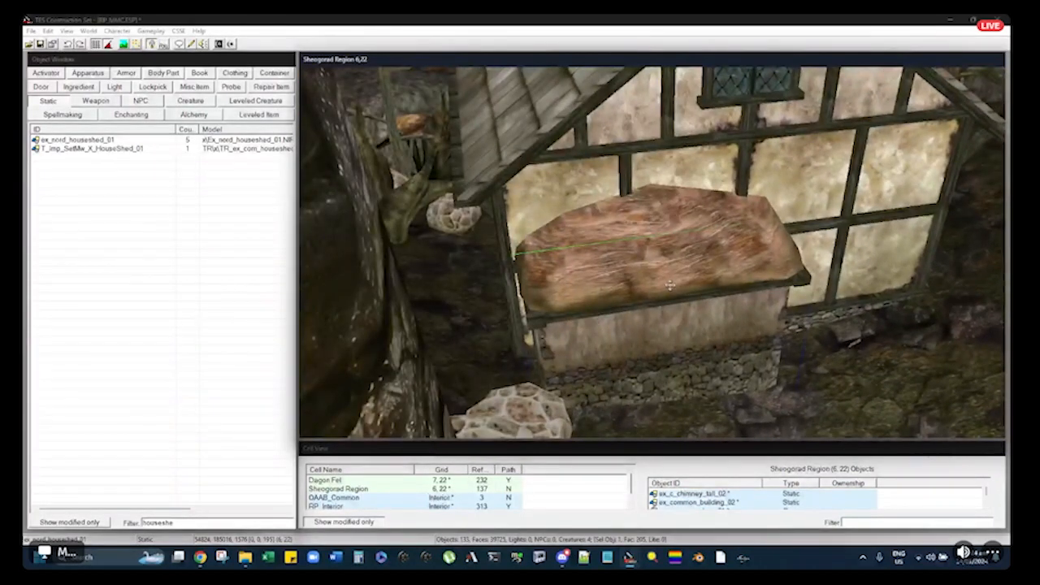
Lower the shed to height 1528 so that its stone base sinks partly into the ground
middle_click_drag(678, 291, 611, 203)
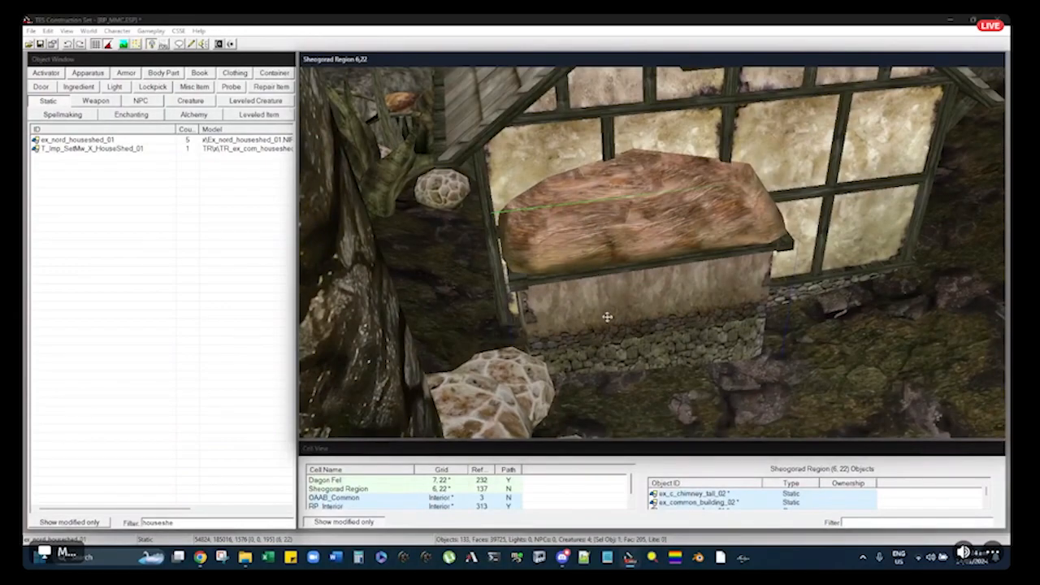
middle_click_drag(607, 313, 610, 253)
middle_click_drag(633, 333, 546, 226)
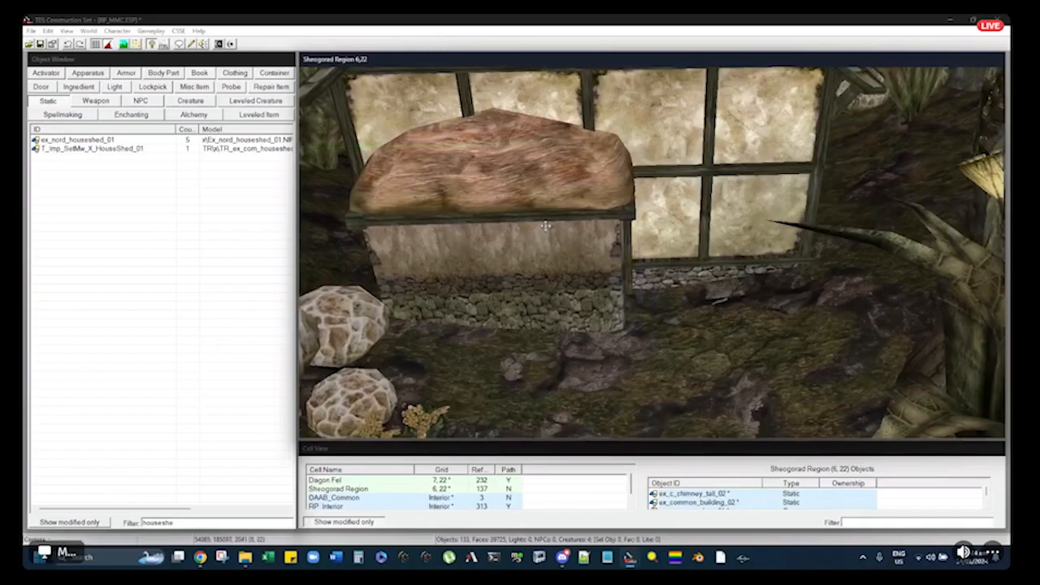
left_click(611, 209)
middle_click_drag(611, 210, 785, 321, "shift")
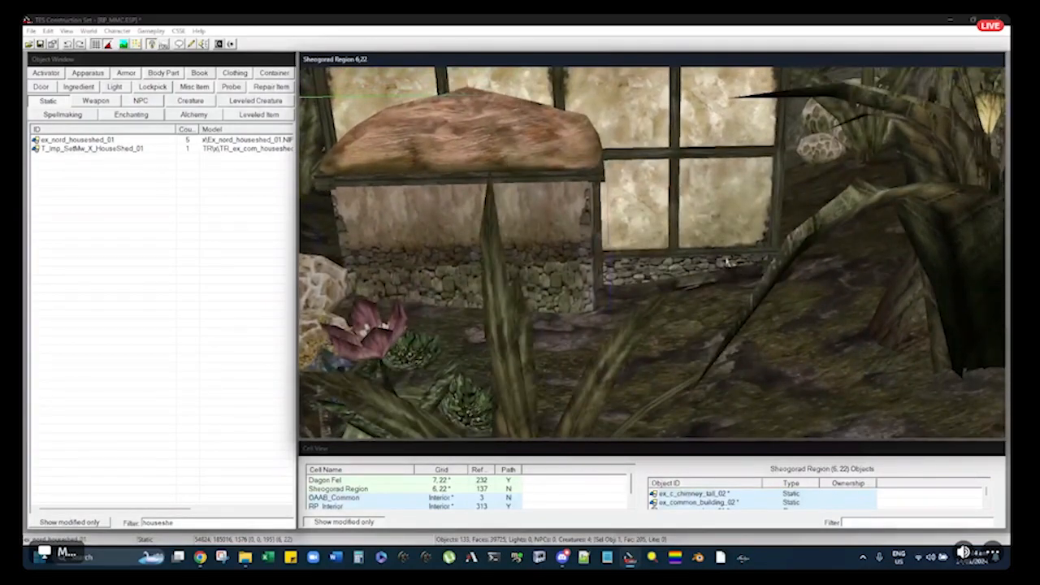
middle_click_drag(679, 259, 662, 258, "shift")
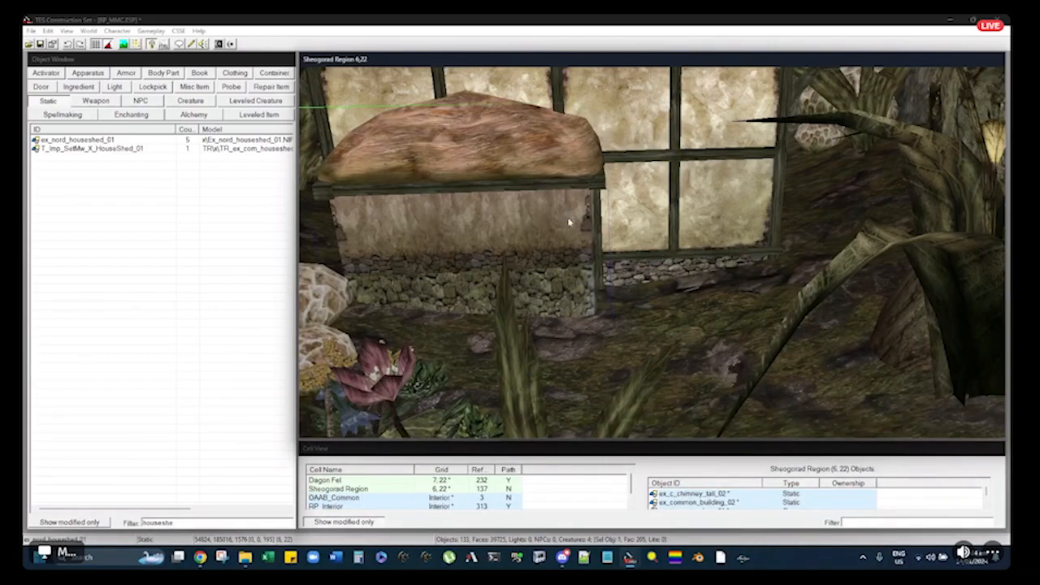
middle_click_drag(562, 197, 564, 209, "shift")
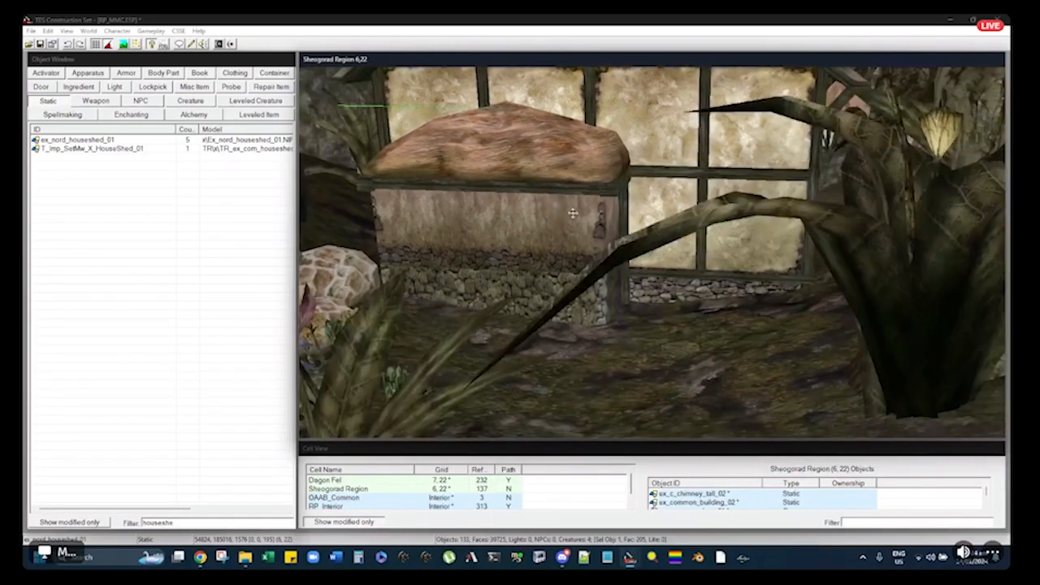
scroll(564, 208, "up", 4)
left_click_drag(564, 208, 480, 262)
middle_click_drag(480, 262, 658, 247, "shift")
scroll(546, 253, "down", 2)
middle_click_drag(595, 236, 661, 186, "shift")
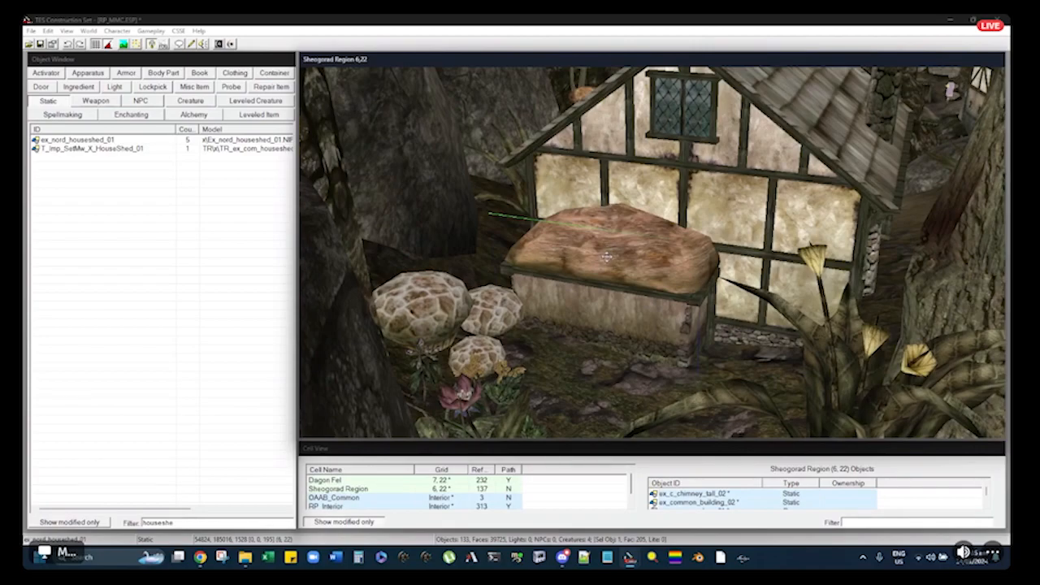
Examine how the shed fits against the back wall and view the whole house and its surroundings from above
mouse_move(608, 250)
middle_mouse_down("shift")
mouse_move(635, 214)
mouse_move(615, 221)
mouse_move(626, 213)
mouse_move(629, 223)
mouse_move(629, 208)
mouse_move(615, 211)
mouse_move(601, 237)
middle_mouse_up("shift")
scroll(635, 214, "up", 3)
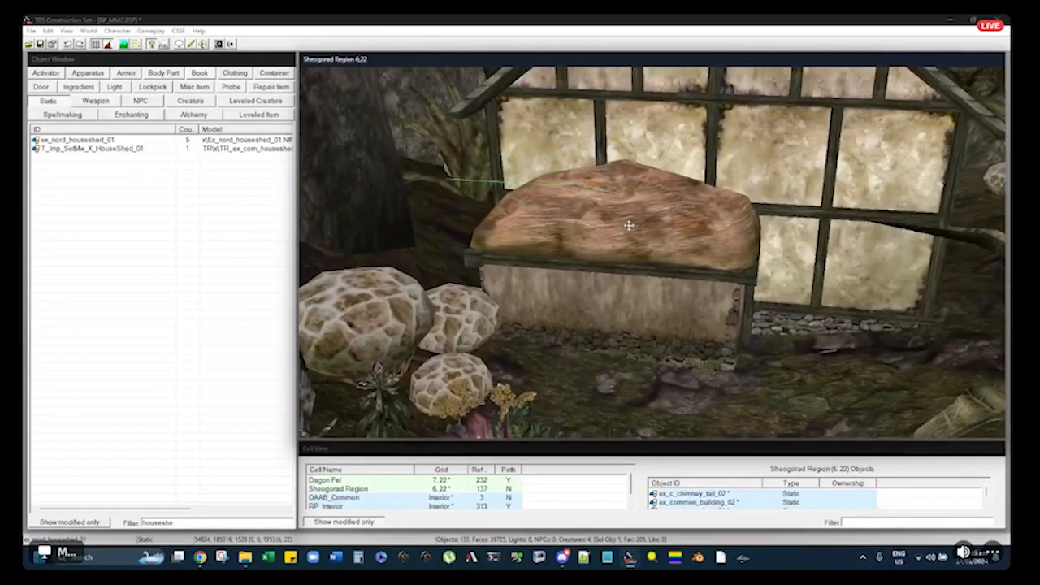
middle_click_drag(555, 204, 623, 225, "shift")
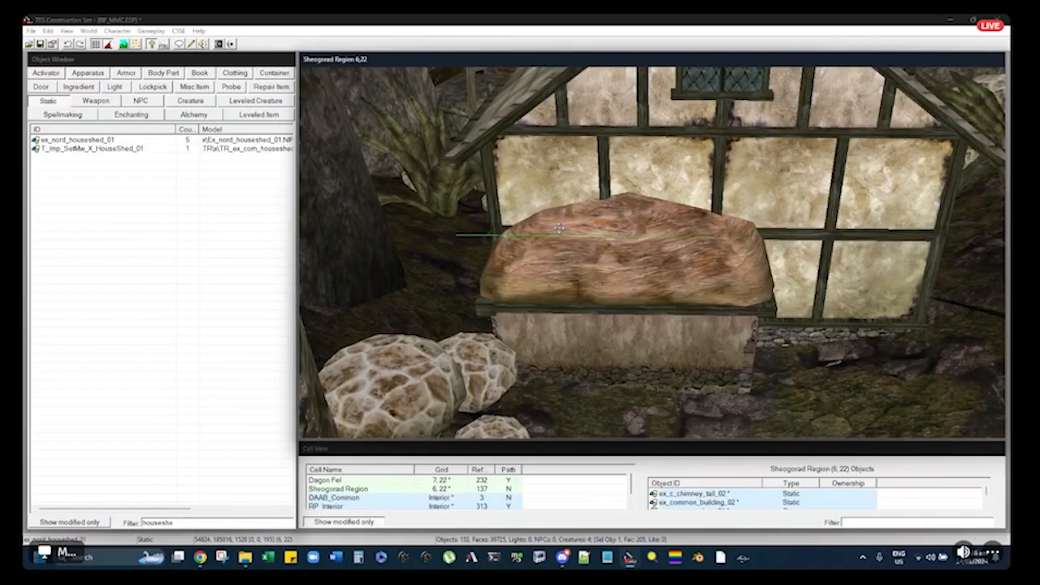
mouse_move(599, 240)
middle_mouse_down("shift")
mouse_move(573, 220)
mouse_move(602, 236)
middle_mouse_up("shift")
middle_click_drag(631, 297, 531, 254)
key("d")
left_click(644, 156)
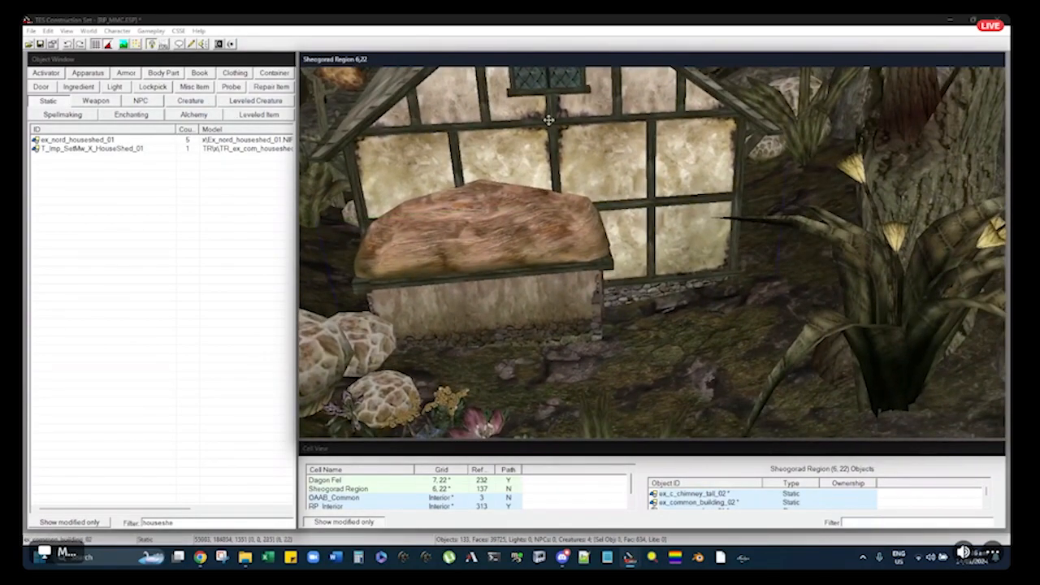
scroll(549, 120, "down", 5)
middle_click_drag(551, 125, 673, 347, "shift")
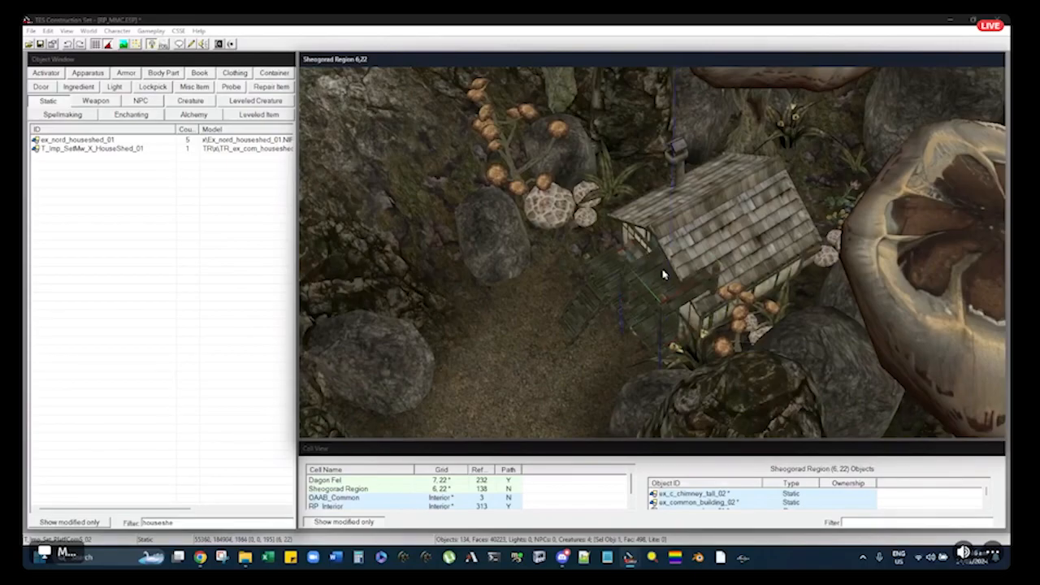
Move the wooden platform against the house's back wall, next to the shed
scroll(774, 149, "up", 3)
middle_click_drag(774, 150, 667, 198, "shift")
scroll(653, 230, "up", 4)
left_click_drag(667, 198, 672, 192)
middle_click_drag(672, 192, 650, 197, "shift")
left_click_drag(650, 269, 667, 338)
mouse_move(667, 338)
middle_mouse_down("shift")
mouse_move(666, 283)
mouse_move(672, 319)
middle_mouse_up("shift")
left_click_drag(672, 320, 688, 331)
middle_click_drag(688, 331, 673, 305)
key("d")
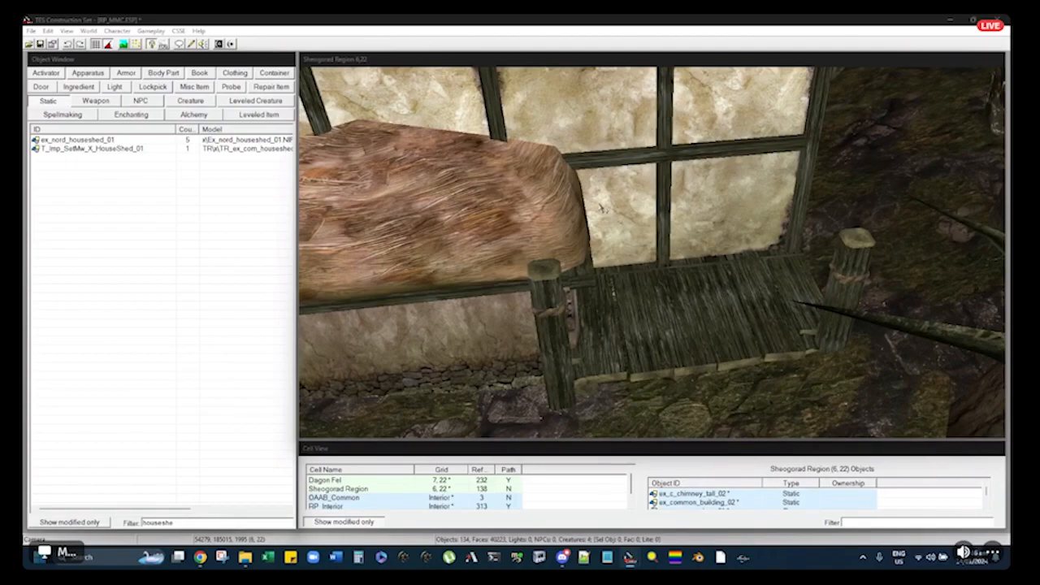
Shift the wooden platform along the back wall to adjust how it meets the shed
left_click(667, 302)
middle_click_drag(667, 302, 614, 286, "shift")
scroll(654, 267, "up", 4)
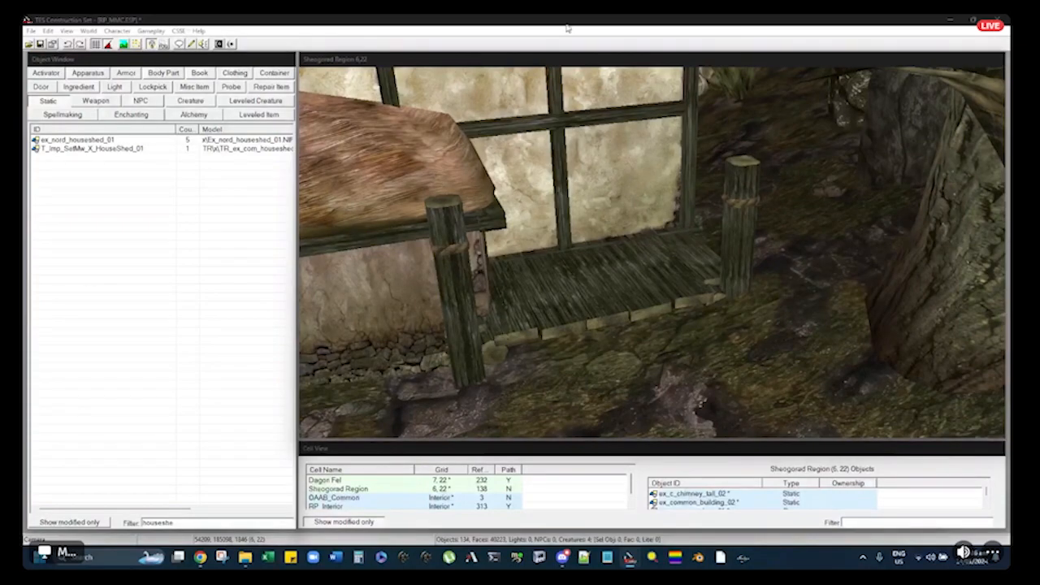
left_click(592, 260)
middle_click_drag(596, 277, 594, 269, "shift")
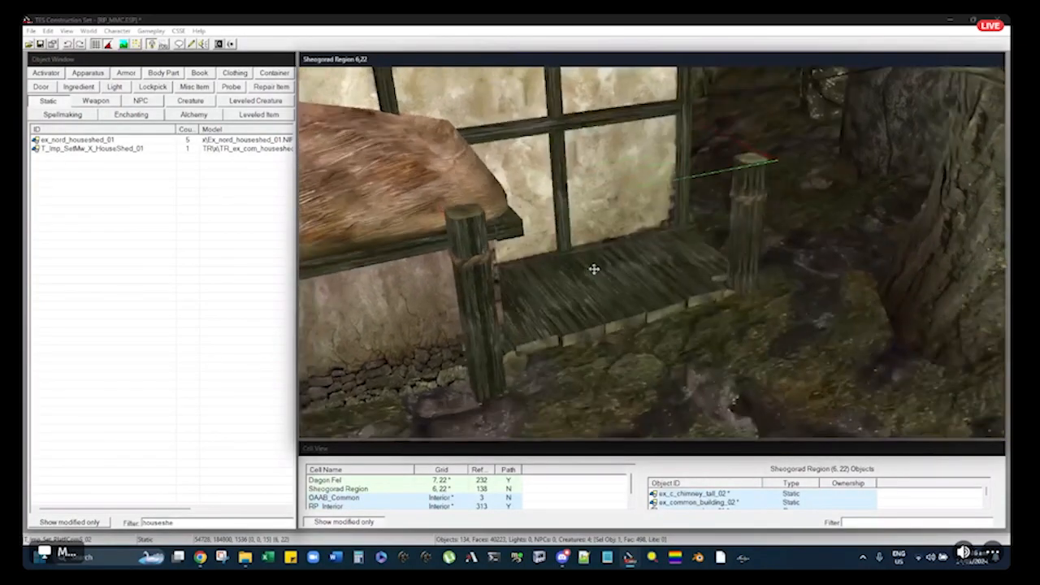
left_click_drag(624, 299, 654, 288)
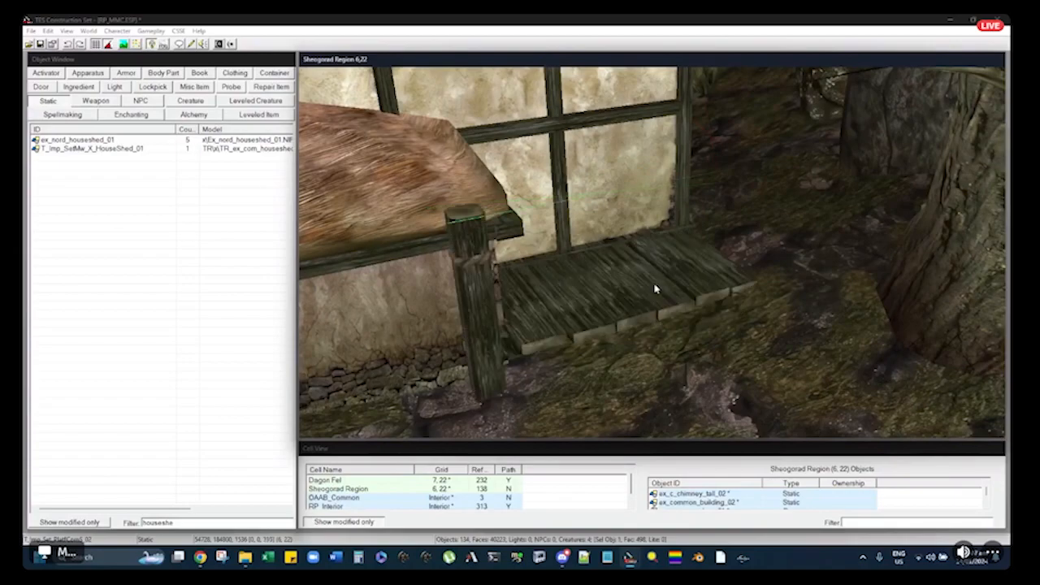
middle_click_drag(655, 283, 687, 278, "shift")
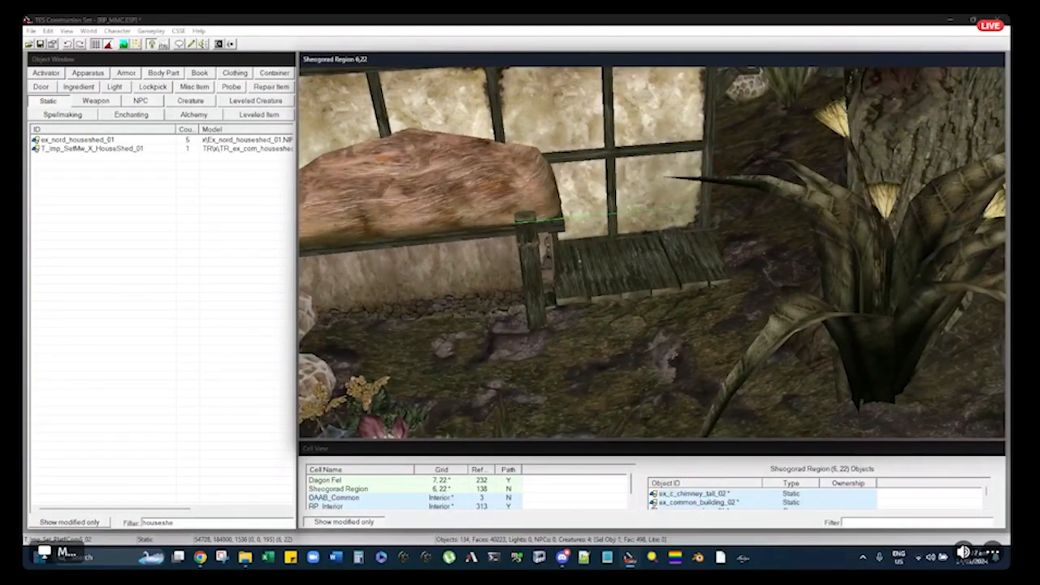
Rotate the wooden platform to 15 degrees and position it beside the shed at 54744, 184776, 1536
key("d")
left_click(611, 279)
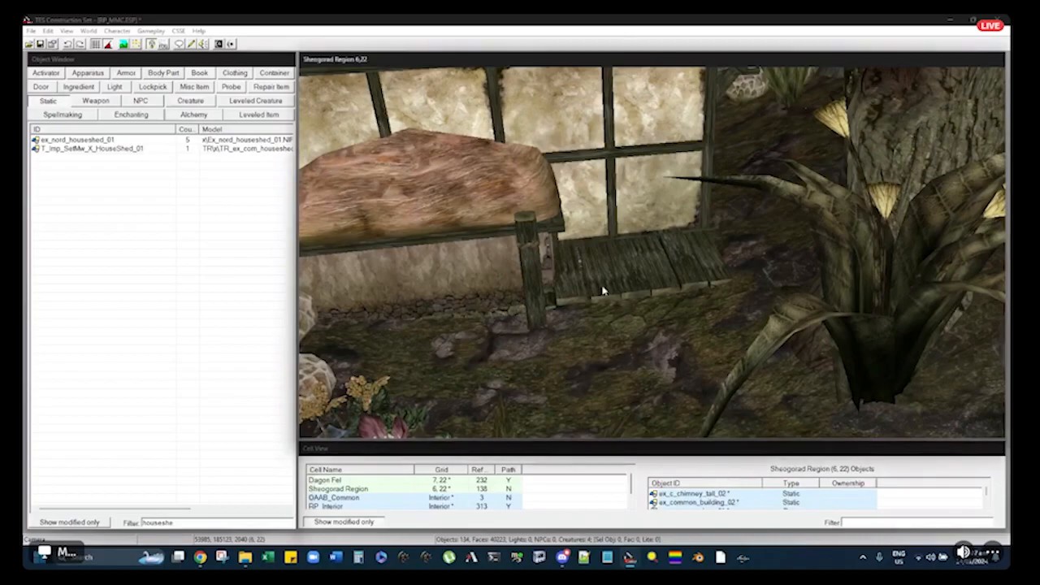
right_click_drag(613, 284, 636, 282)
left_click_drag(634, 266, 640, 269)
scroll(626, 265, "up", 3)
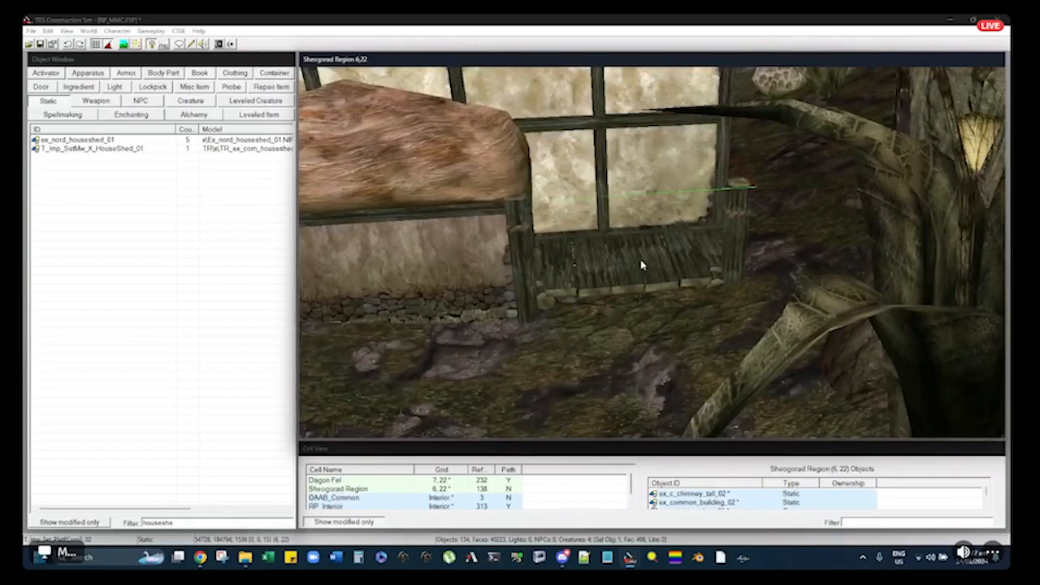
scroll(639, 254, "up", 5)
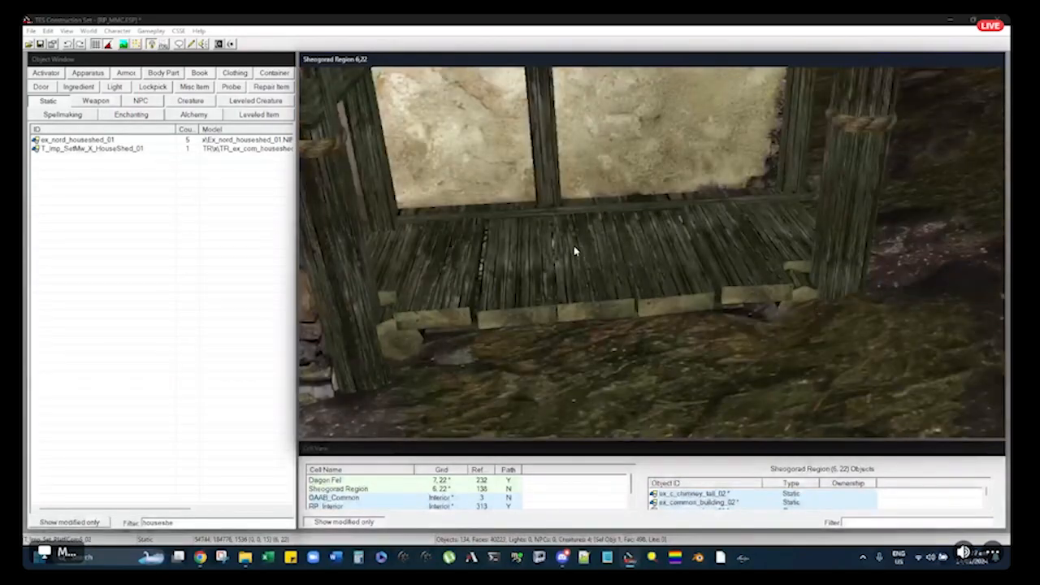
Lower the wooden platform to height 1527 so that it sits closer to the ground
middle_click_drag(578, 248, 601, 247)
double_click(642, 251)
key("Escape")
middle_click_drag(606, 283, 664, 295)
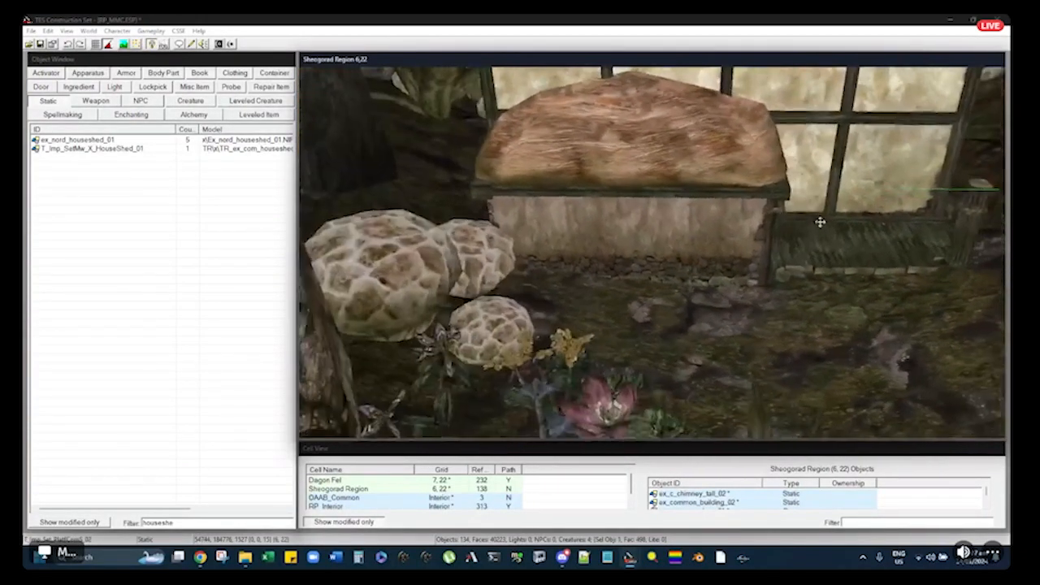
middle_click_drag(819, 222, 677, 225)
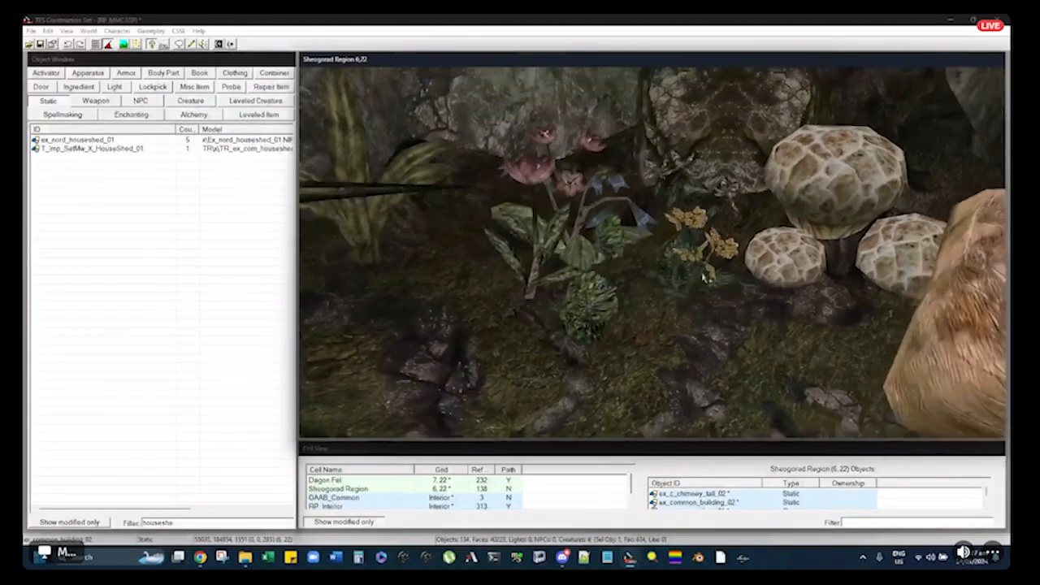
Pick the large mushroom beside the shed and turn off angle snapping
left_click(584, 301)
middle_click_drag(584, 301, 603, 297, "shift")
left_click(623, 246)
middle_click_drag(623, 246, 669, 243, "shift")
middle_click_drag(825, 252, 659, 258, "shift")
left_click_drag(647, 299, 654, 225)
left_click(107, 45)
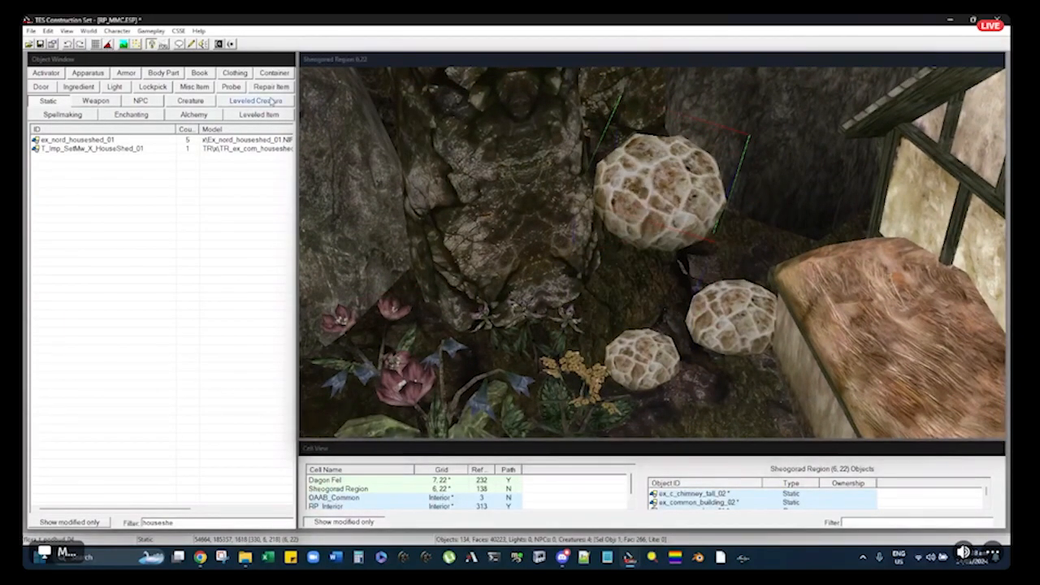
Rotate the large mushroom to 346, 356, 179 and lower it to height 1570 near the rocks
left_click_drag(667, 180, 664, 191)
mouse_move(664, 191)
middle_mouse_down("shift")
mouse_move(663, 175)
mouse_move(666, 214)
mouse_move(673, 197)
middle_mouse_up("shift")
scroll(666, 214, "up", 3)
mouse_move(673, 197)
right_mouse_down()
mouse_move(656, 213)
mouse_move(673, 218)
mouse_move(666, 201)
right_mouse_up()
mouse_move(666, 199)
left_mouse_down()
mouse_move(649, 190)
mouse_move(647, 203)
left_mouse_up()
mouse_move(647, 203)
middle_mouse_down("shift")
mouse_move(639, 199)
mouse_move(645, 217)
middle_mouse_up("shift")
left_click_drag(645, 217, 648, 175)
middle_click_drag(648, 175, 648, 159, "shift")
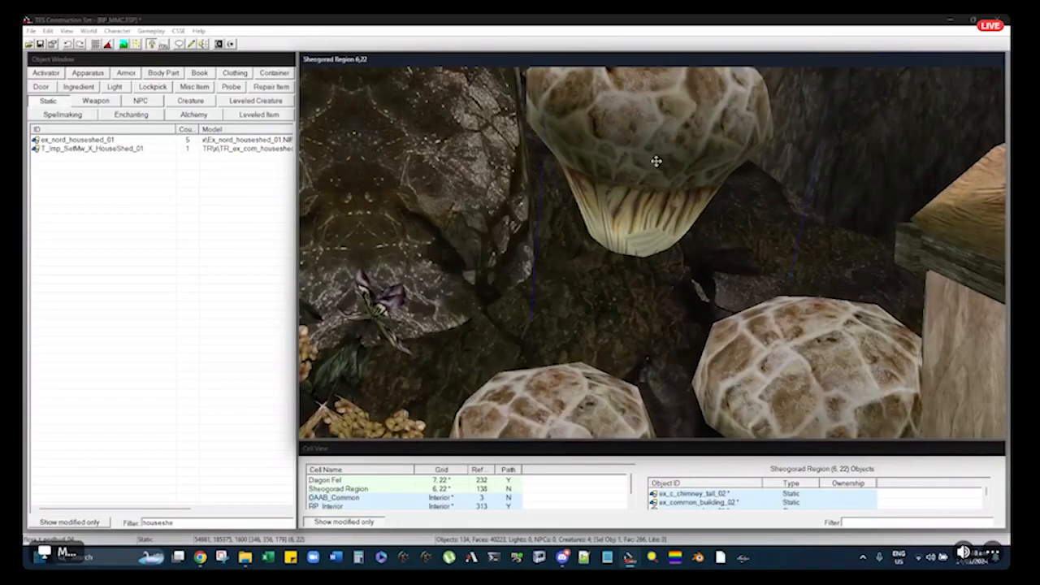
left_click_drag(651, 155, 651, 203)
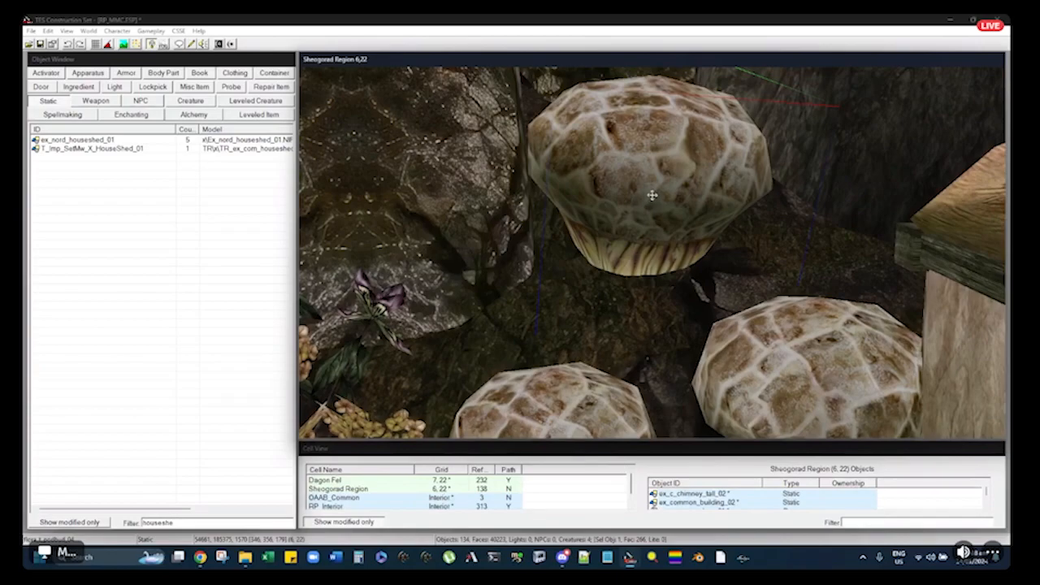
Turn the large mushroom to 346, 358, 104 and settle it behind the two smaller mushrooms
mouse_move(653, 194)
middle_mouse_down("shift")
mouse_move(673, 218)
mouse_move(662, 171)
mouse_move(657, 197)
middle_mouse_up("shift")
mouse_move(657, 198)
left_mouse_down()
mouse_move(664, 130)
mouse_move(643, 195)
left_mouse_up()
scroll(644, 197, "up", 5)
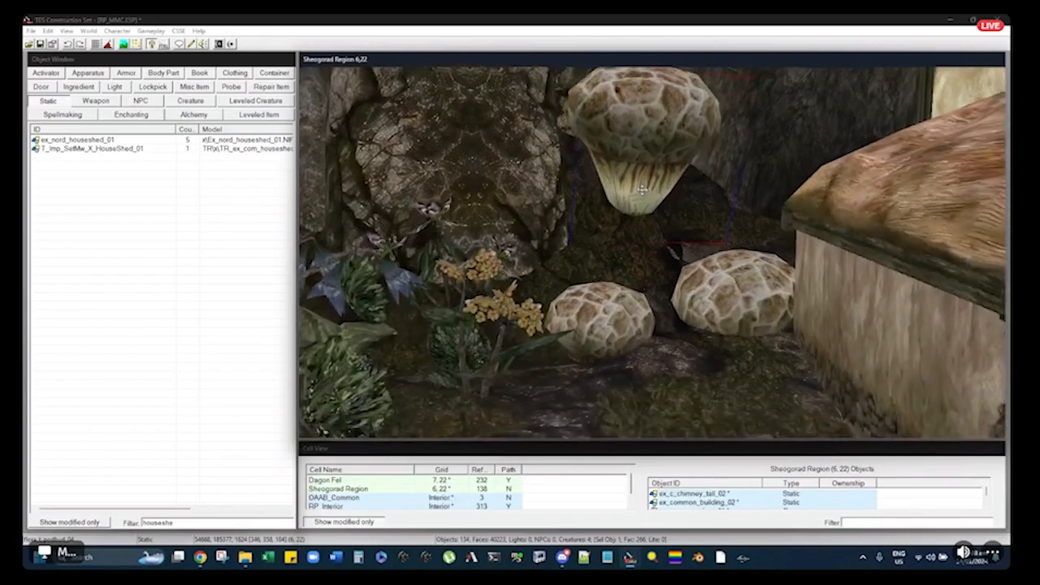
scroll(644, 197, "down", 5)
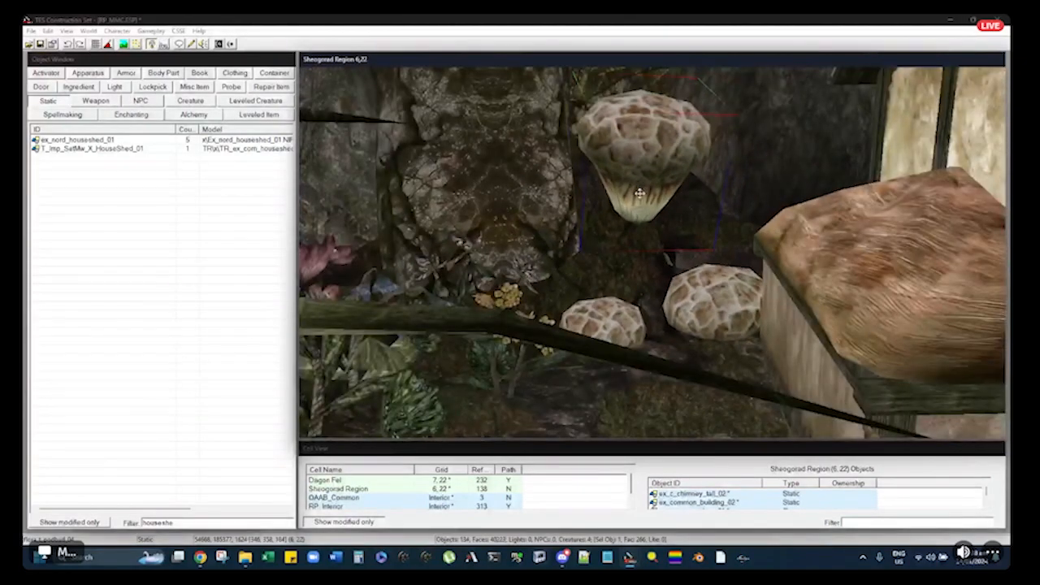
middle_click_drag(645, 173, 643, 192, "shift")
left_click_drag(642, 192, 633, 234)
middle_click_drag(633, 234, 715, 231, "shift")
left_click_drag(593, 357, 615, 252)
middle_click_drag(615, 253, 633, 234, "shift")
Move the blue stoneflower between the gold kanet and the shed, in front of the mushrooms
middle_click_drag(593, 308, 642, 262, "shift")
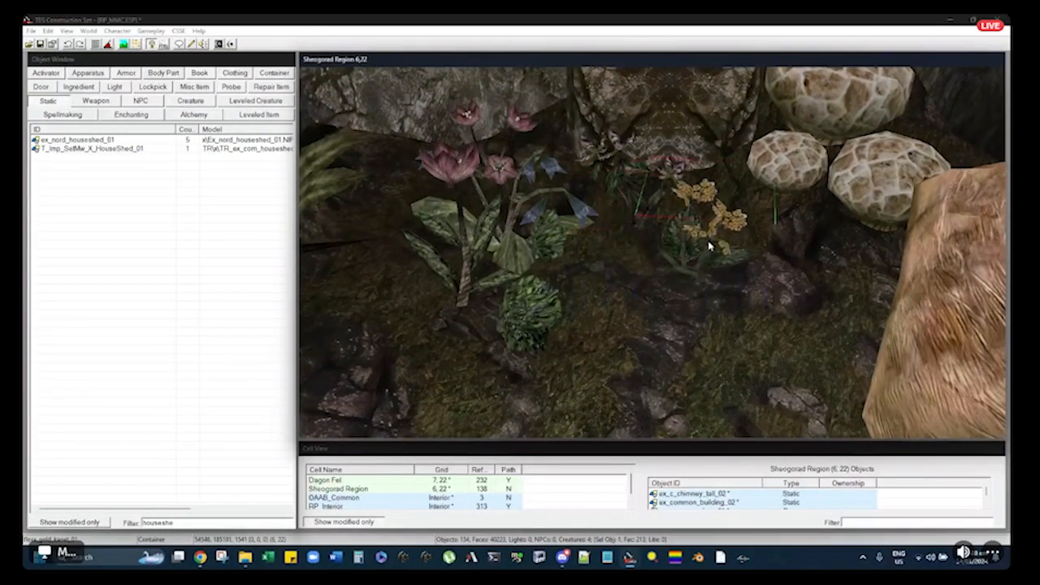
middle_click_drag(603, 212, 532, 250, "shift")
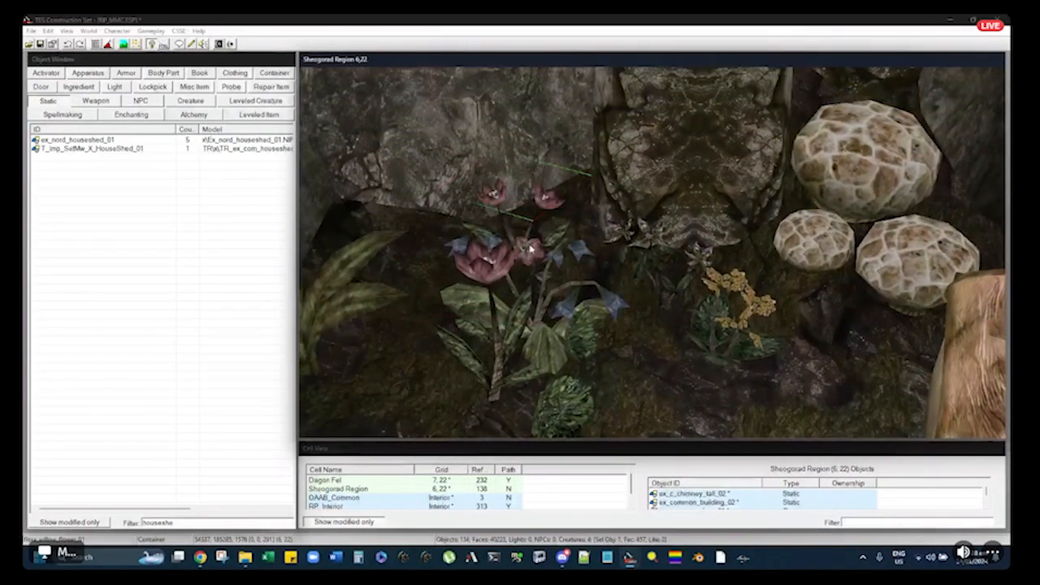
left_click_drag(527, 215, 533, 233)
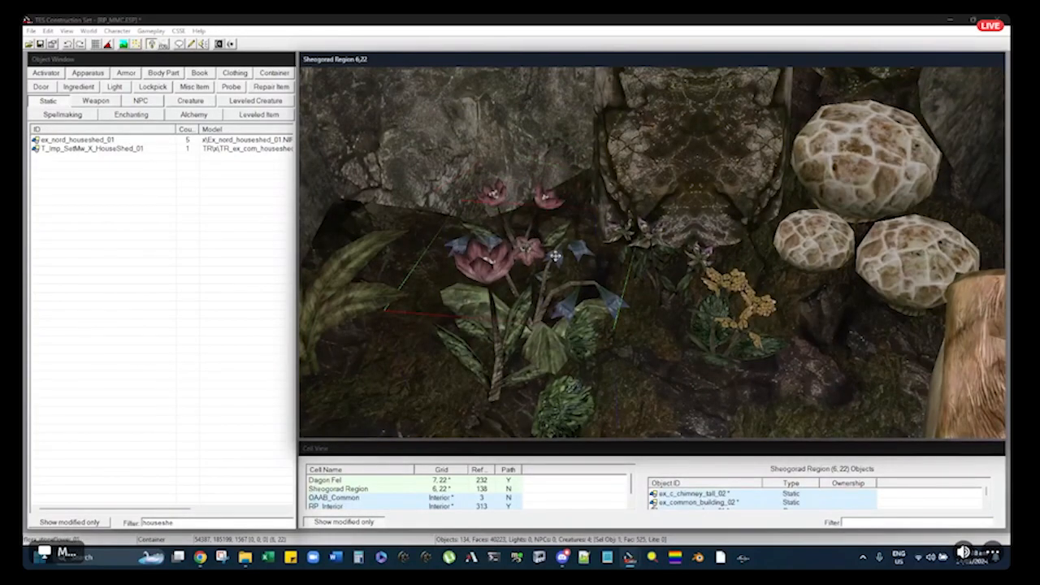
middle_click_drag(554, 259, 629, 313, "shift")
left_click_drag(659, 311, 877, 322)
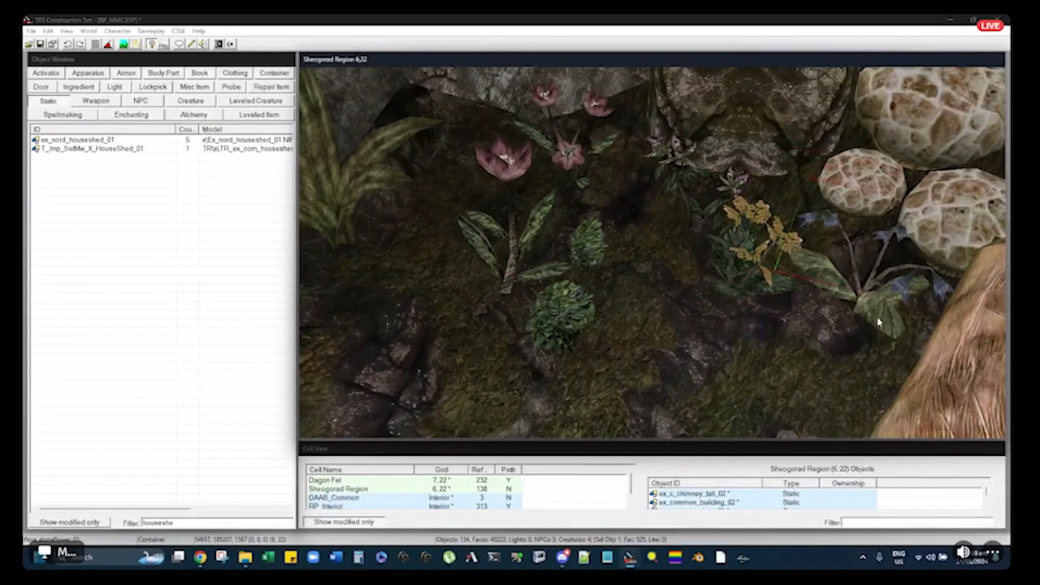
Move the pink willow flower closer to the gold kanet and both green lichens back towards the rock wall
left_click(533, 276)
middle_click_drag(533, 275, 595, 219)
left_click_drag(597, 181, 662, 257)
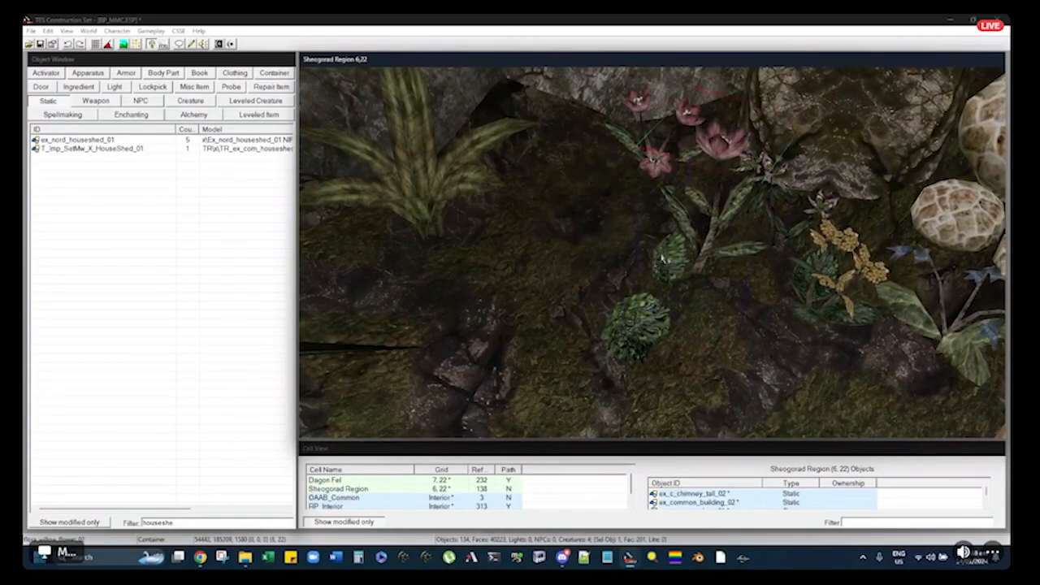
left_click_drag(633, 344, 559, 169)
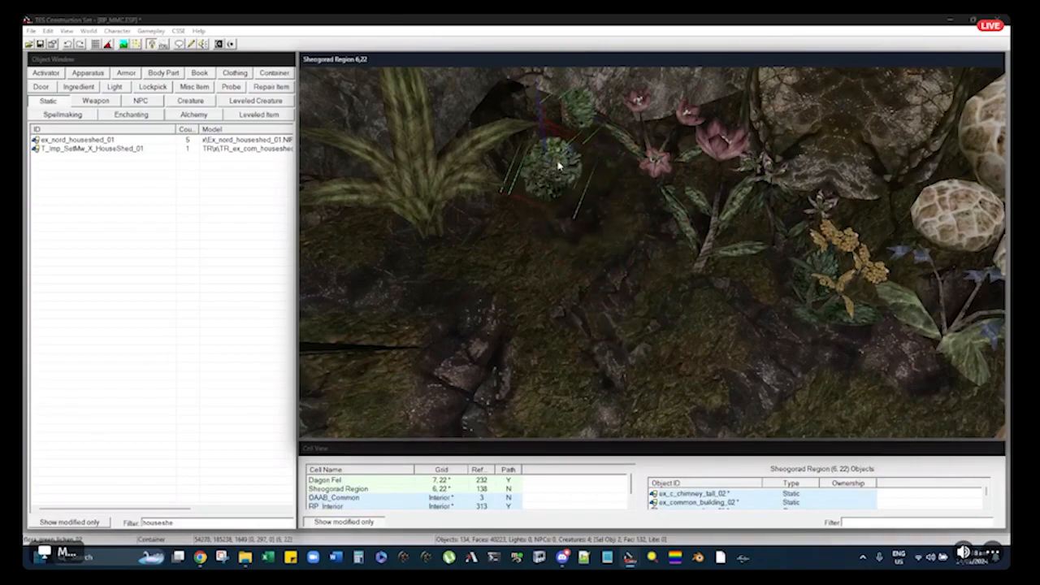
scroll(565, 178, "down", 2)
middle_click_drag(565, 178, 598, 214, "shift")
scroll(598, 215, "down", 2)
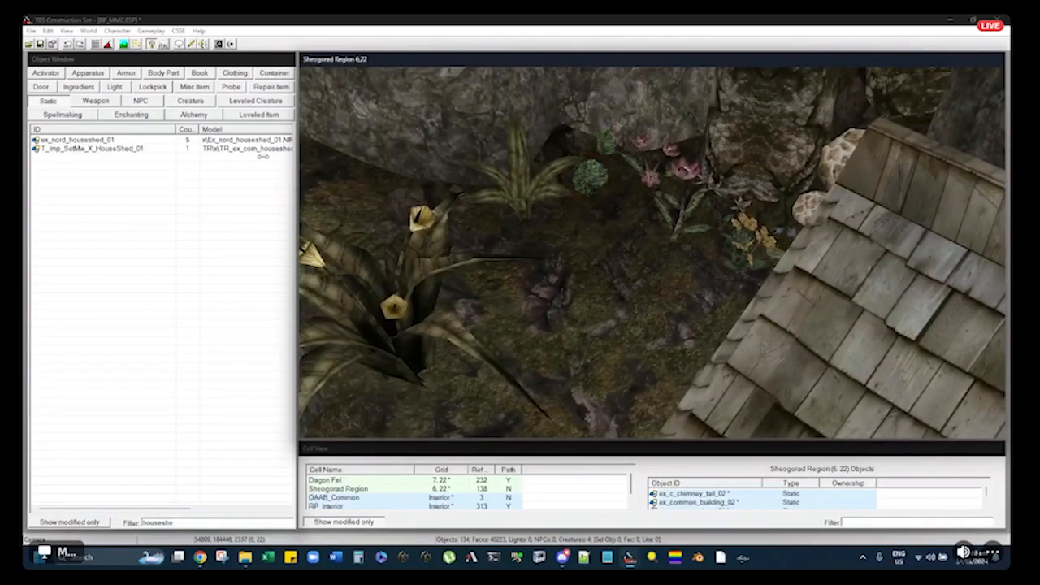
Filter the static objects by "dwrv_w" and place an ex_dwrv_wall20 piece in the cell
double_click(162, 523)
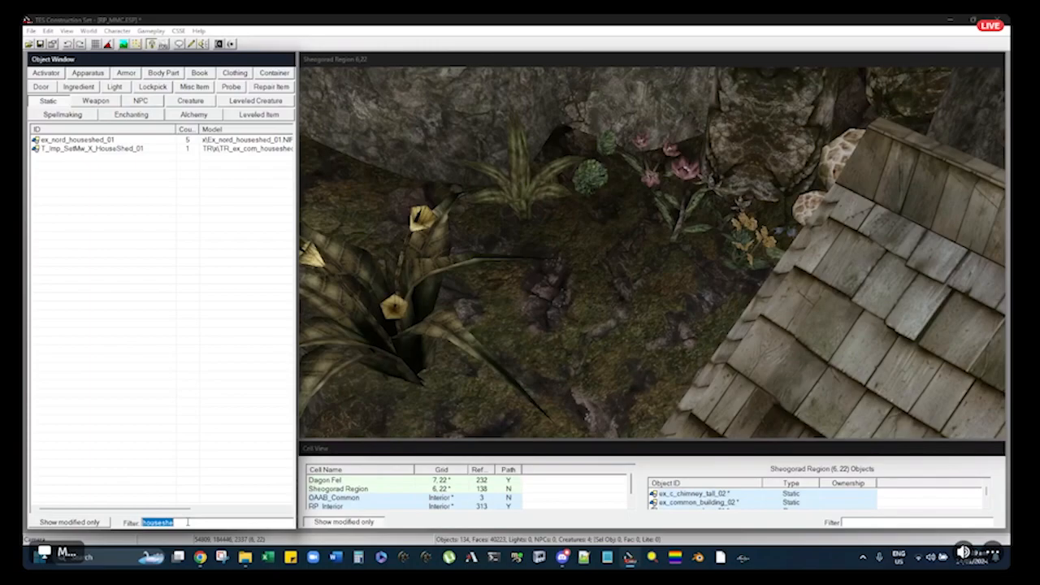
key("BackSpace")
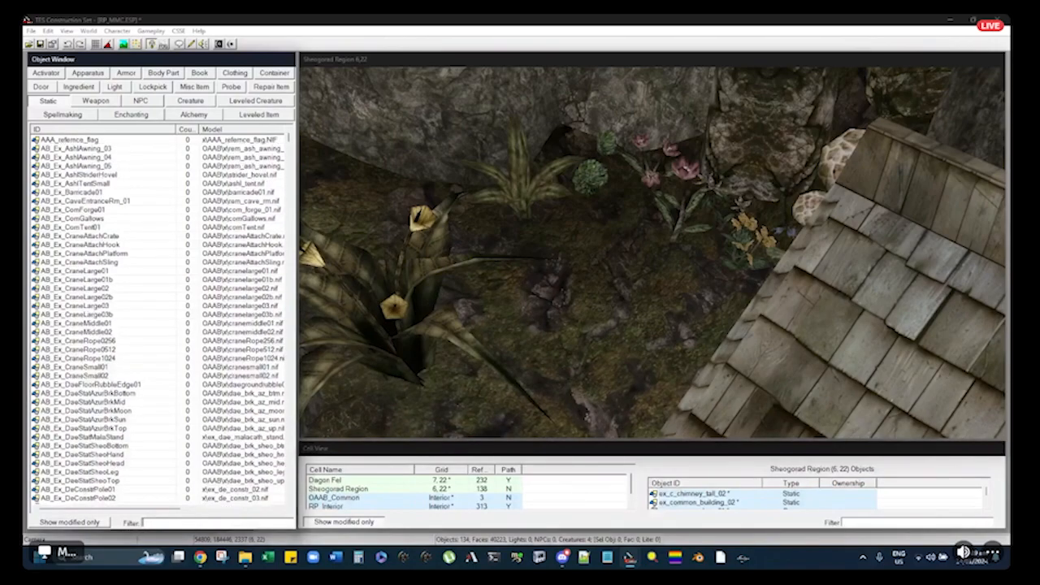
type("dwrv_wa")
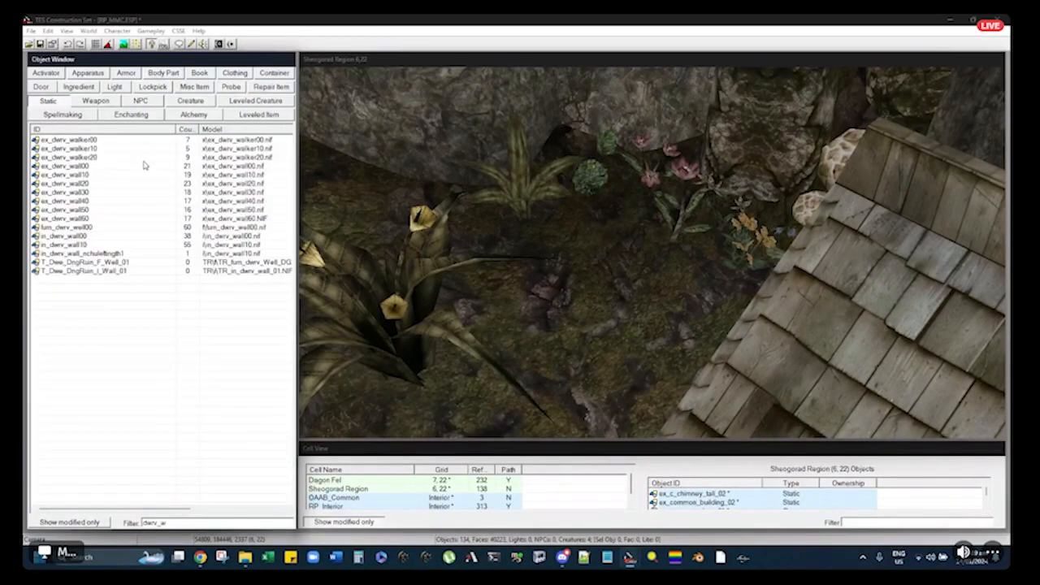
left_click(70, 193)
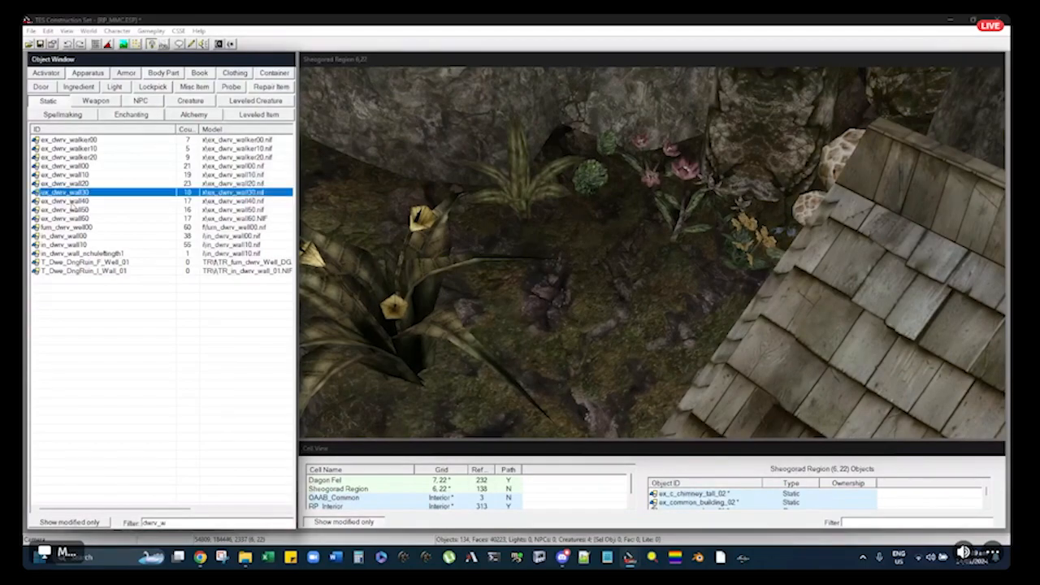
left_click(63, 183)
left_click_drag(508, 160, 557, 185)
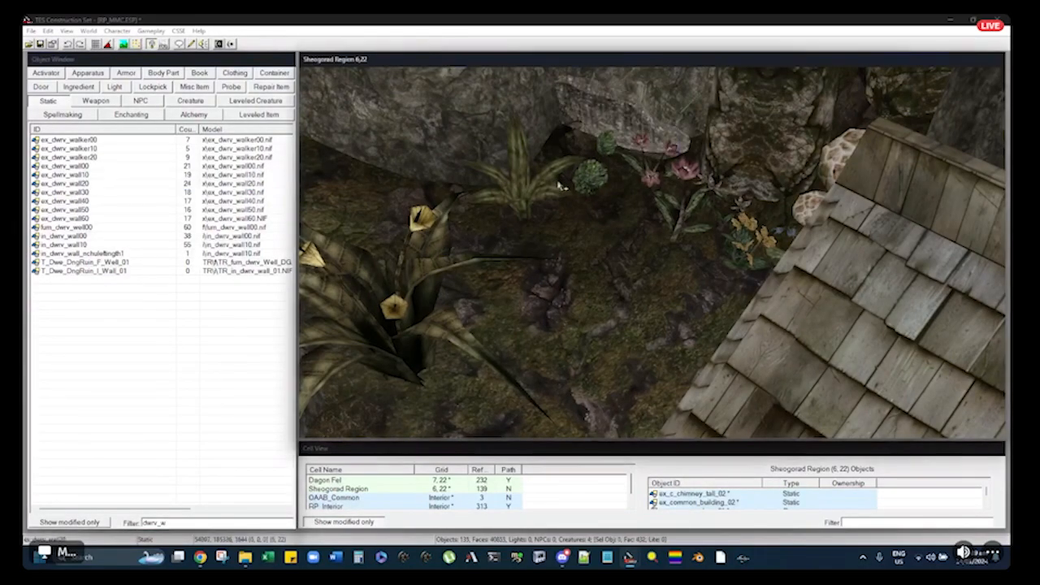
Sink the ex_dwrv_wall20 piece into the ground before the flowers at 54295, 185114, 1572, rotated to 349, 358, 40
left_click_drag(606, 109, 611, 263)
right_click_drag(611, 262, 614, 263)
middle_click_drag(615, 262, 515, 212, "shift")
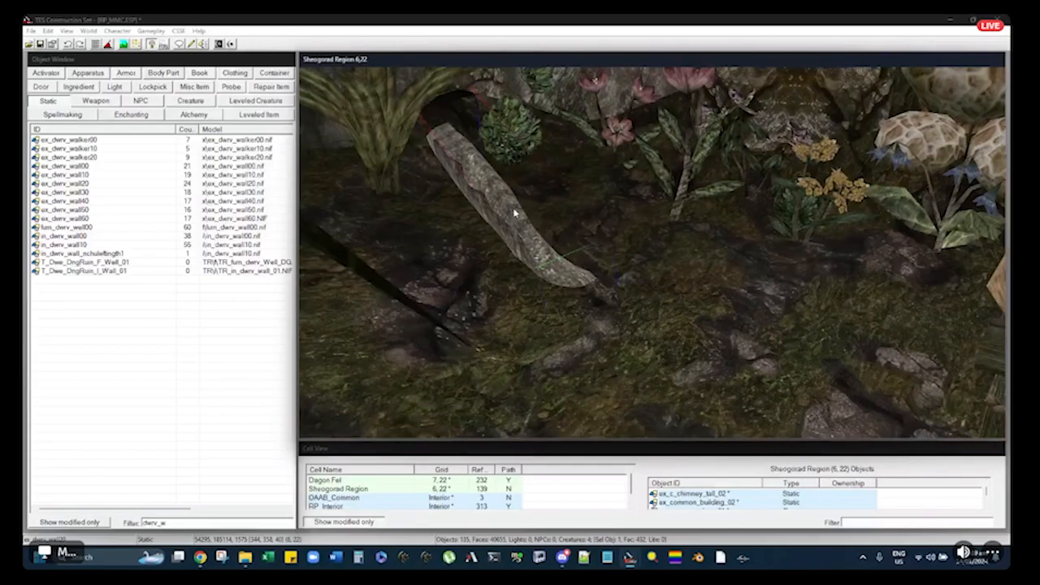
left_click_drag(515, 213, 513, 213)
right_click_drag(512, 214, 513, 214)
middle_click_drag(513, 217, 619, 228, "shift")
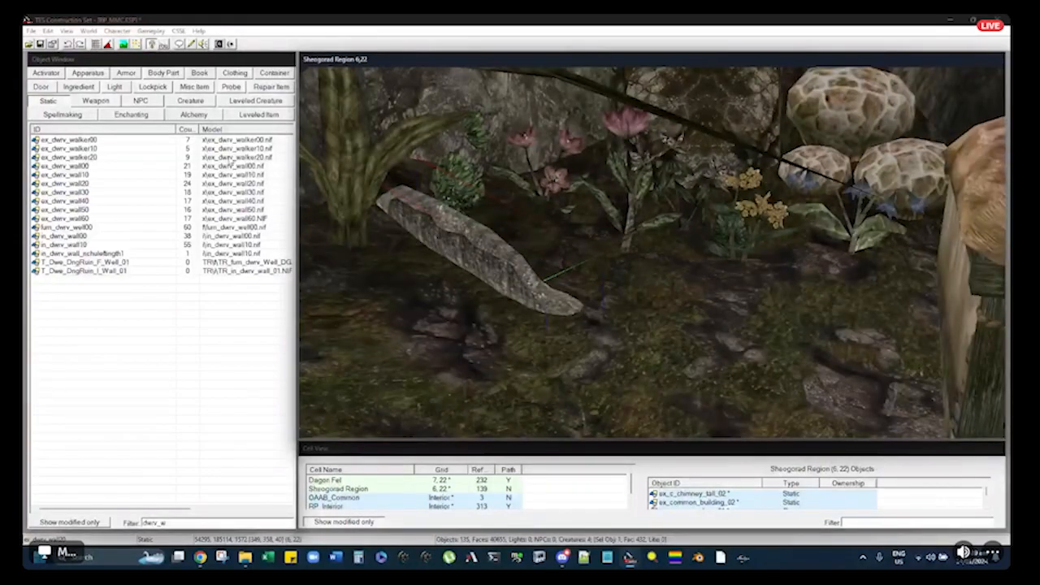
Try out the ex_dwrv_wall10 and ex_dwrv_wall40 pieces in the cell and delete both
left_click(91, 175)
left_click_drag(637, 192, 638, 192)
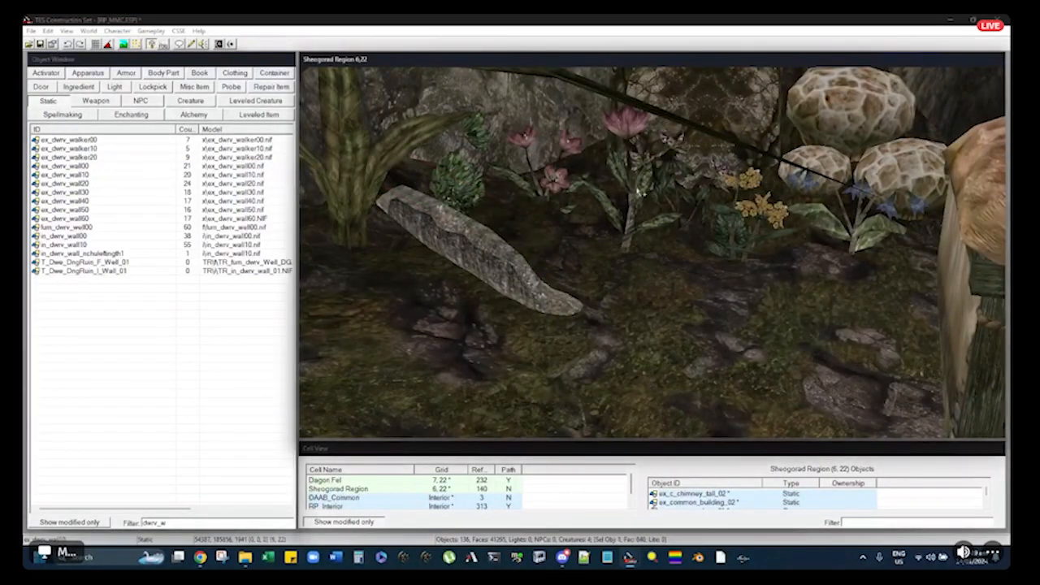
key("t")
scroll(637, 191, "down", 5)
key("Delete")
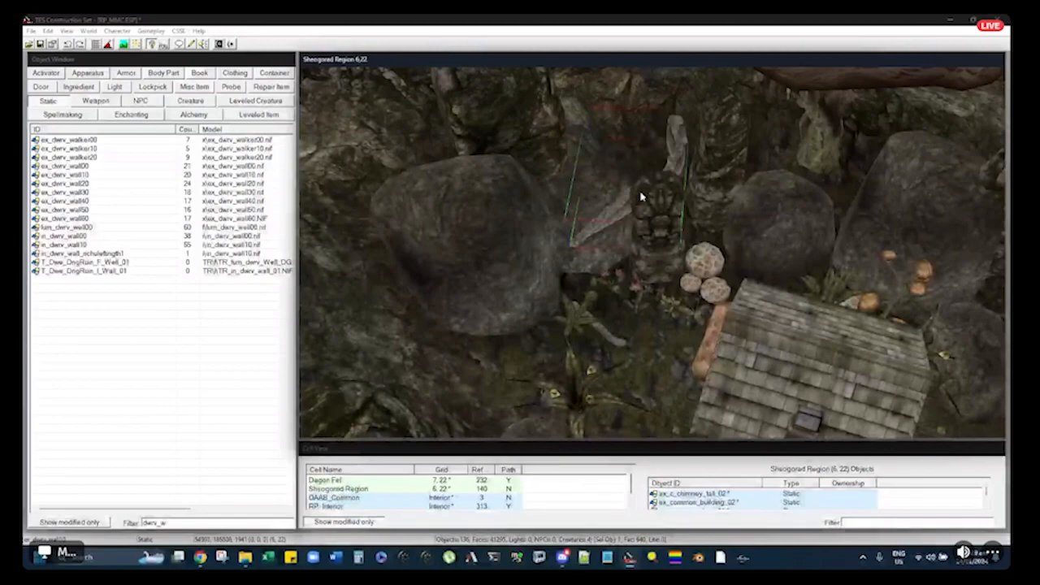
left_click(79, 185)
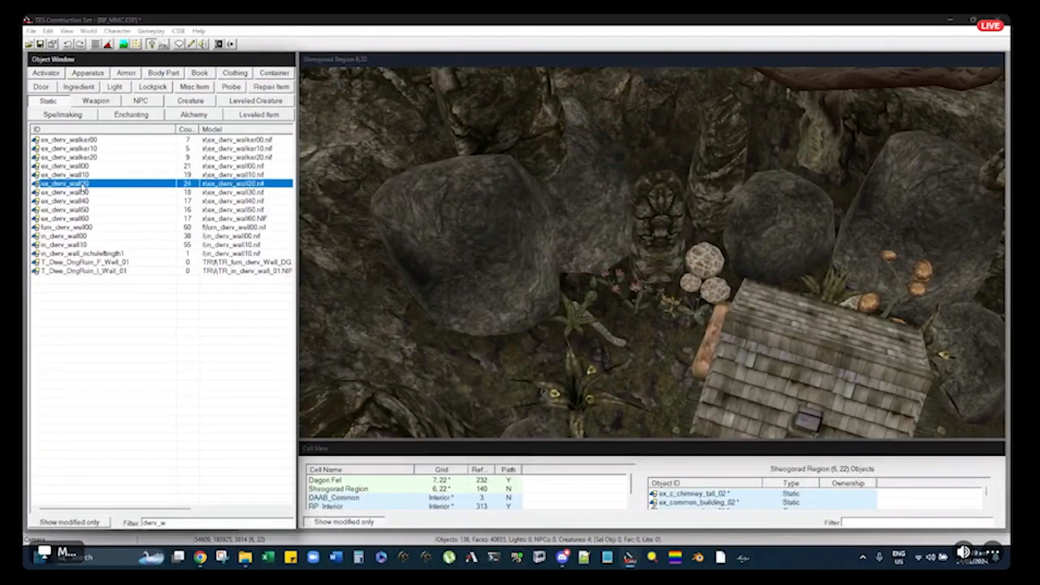
left_click(73, 201)
left_click_drag(508, 230, 508, 230)
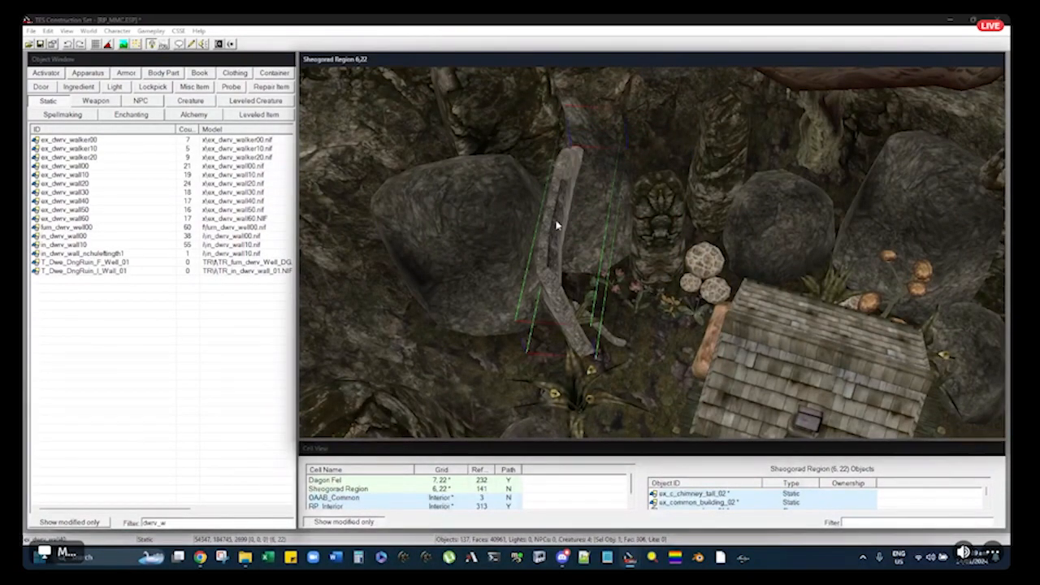
key("Delete")
Place an ex_dwrv_wall00 piece near the shed and drop it to the ground
left_click_drag(72, 166, 670, 336)
middle_click_drag(670, 336, 731, 251)
scroll(677, 242, "up", 8)
key("f")
scroll(730, 251, "up", 3)
scroll(730, 251, "down", 5)
Tilt the ex_dwrv_wall00 piece to 344, 10, 250 and position it beside the shed at 54625, 185058, 1554
right_click_drag(730, 251, 696, 265)
left_click_drag(696, 266, 779, 271)
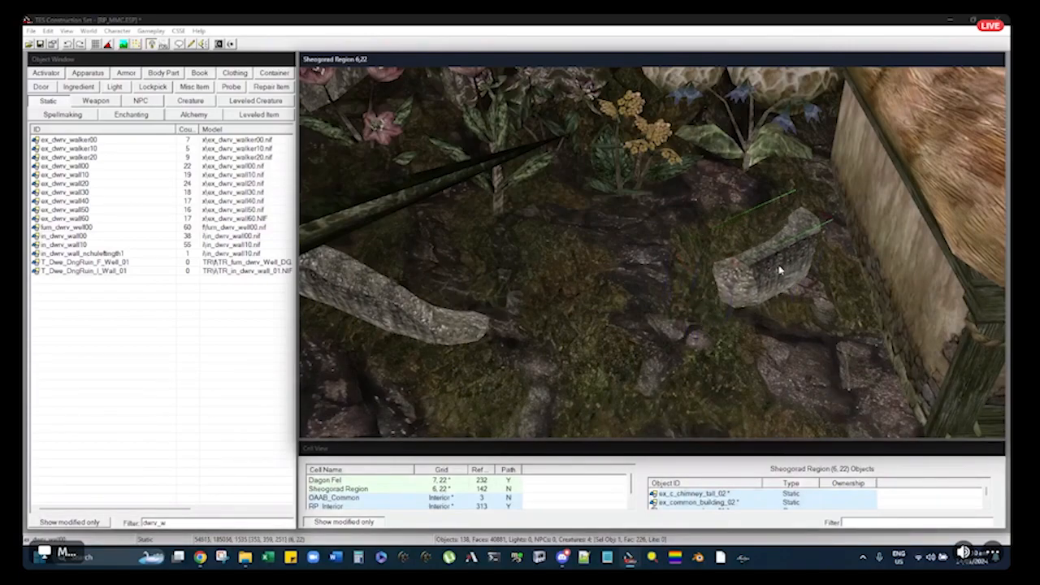
right_click_drag(776, 269, 775, 272)
left_click_drag(775, 271, 782, 272)
middle_click_drag(783, 271, 787, 235, "shift")
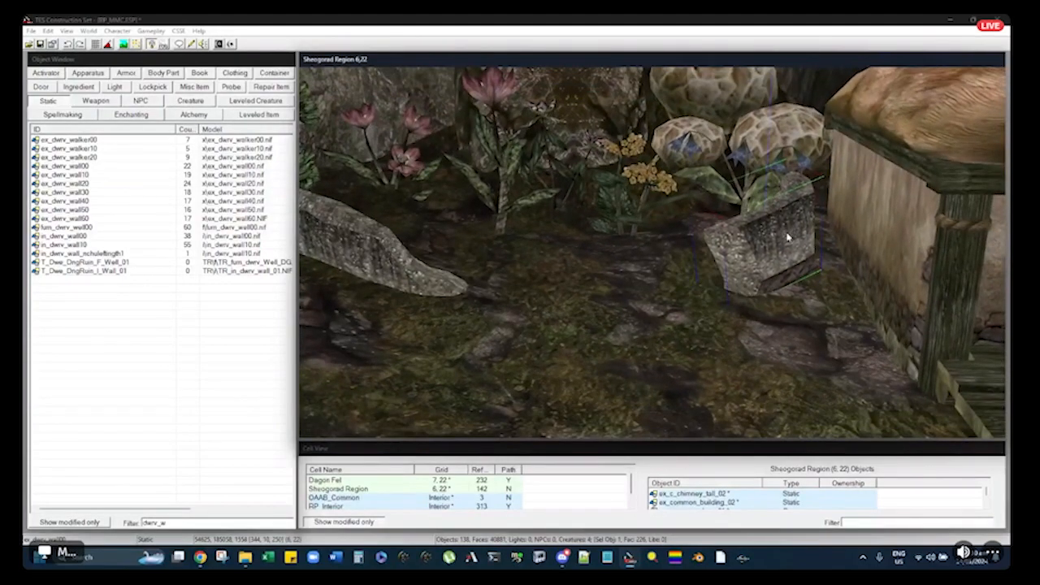
Sink the ex_dwrv_wall00 piece beside the shed into the ground at 54625, 185058, 1512 and compare it with the ex_dwrv_wall20 piece
middle_click_drag(792, 248, 779, 235, "shift")
middle_click_drag(782, 290, 703, 269, "shift")
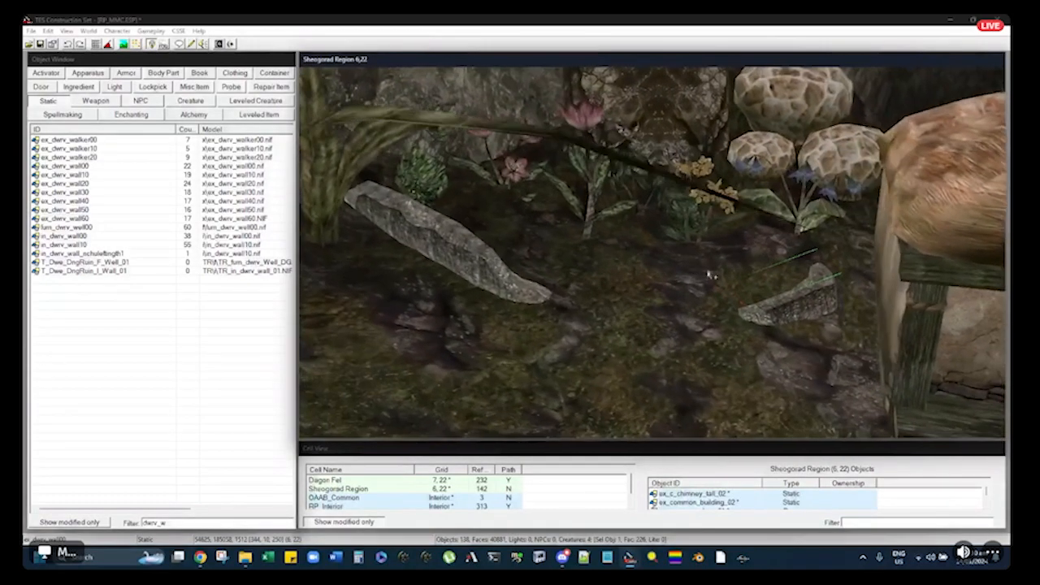
middle_click_drag(810, 302, 824, 299, "shift")
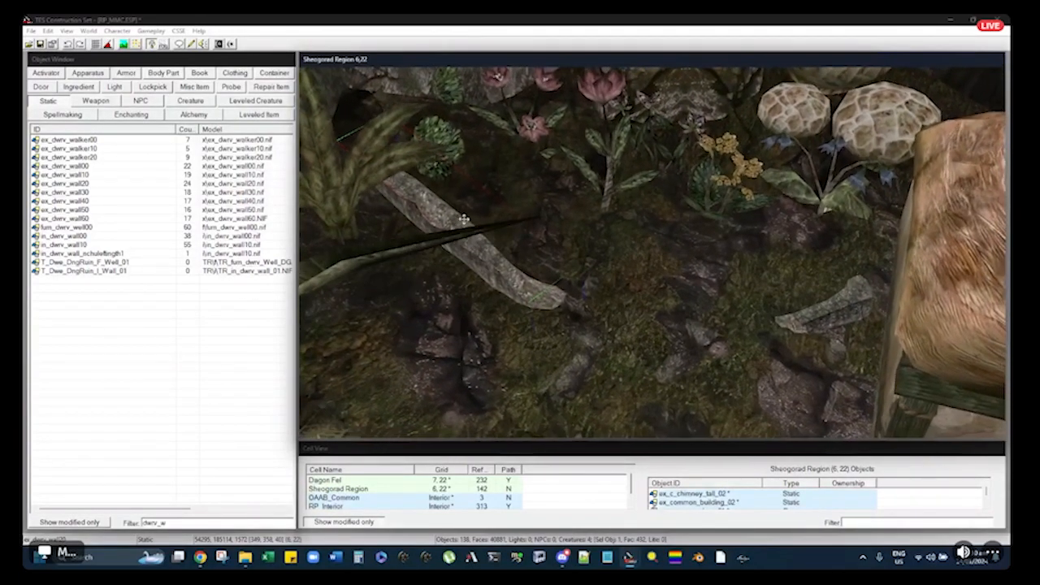
middle_click_drag(463, 201, 445, 248)
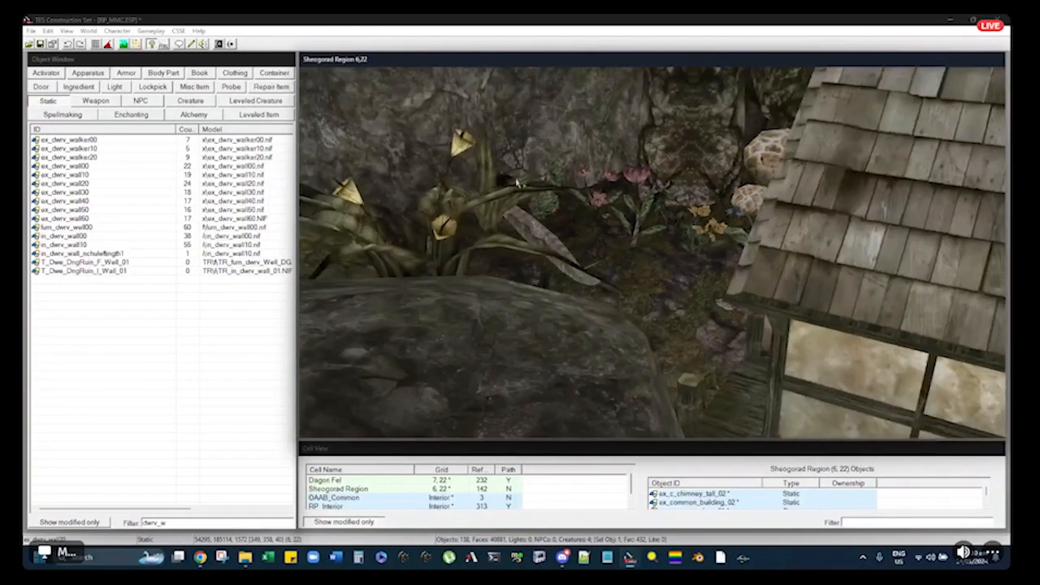
middle_click_drag(516, 183, 584, 198)
scroll(540, 185, "up", 3)
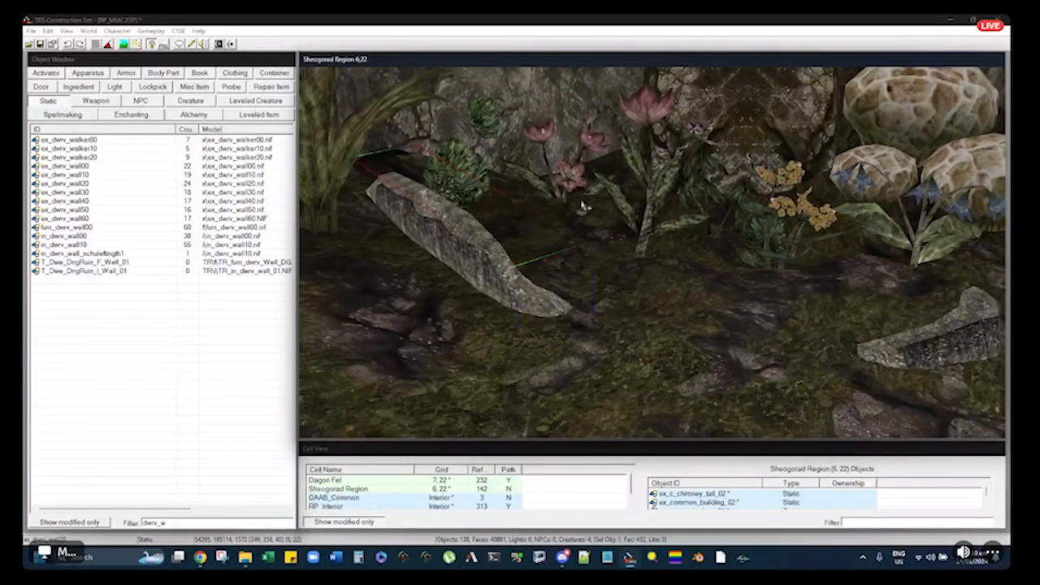
middle_click_drag(497, 244, 546, 251)
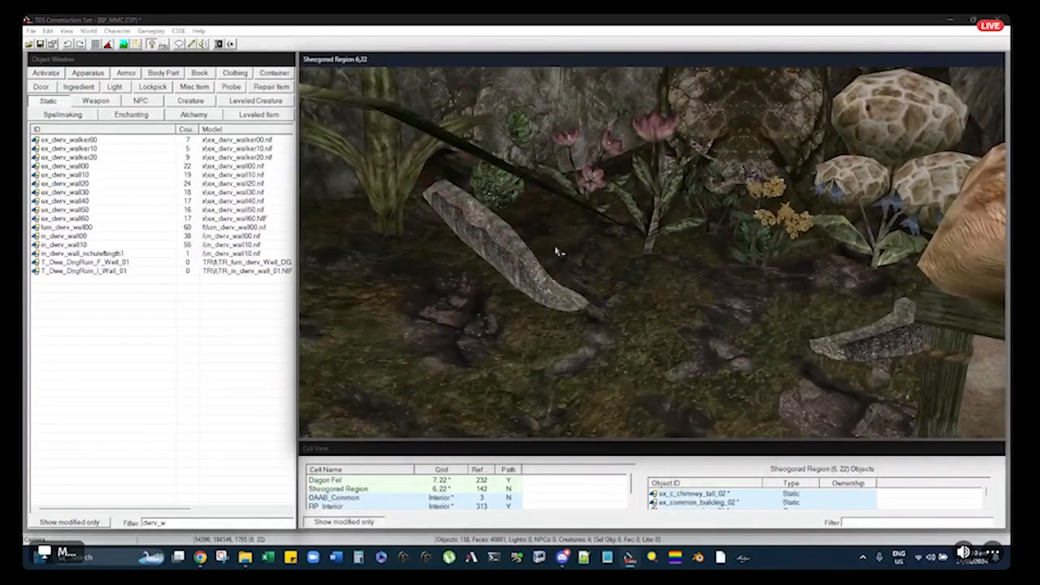
Move the tall flora_willow_flower_02 plant next to the ex_dwrv_wall20 piece, at 54395, 185118, 1631
left_click(655, 214)
key("c")
left_click_drag(656, 216, 548, 209)
scroll(628, 243, "up", 2)
scroll(547, 209, "up", 2)
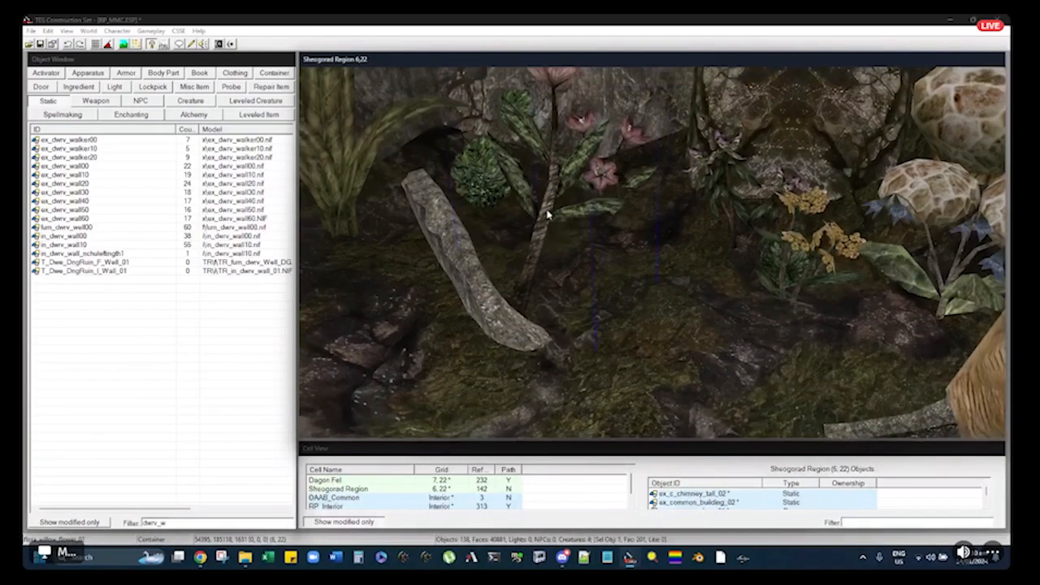
Check the willow flower's reference properties without changing them and examine its placement in the flower bed from several angles
double_click(549, 211)
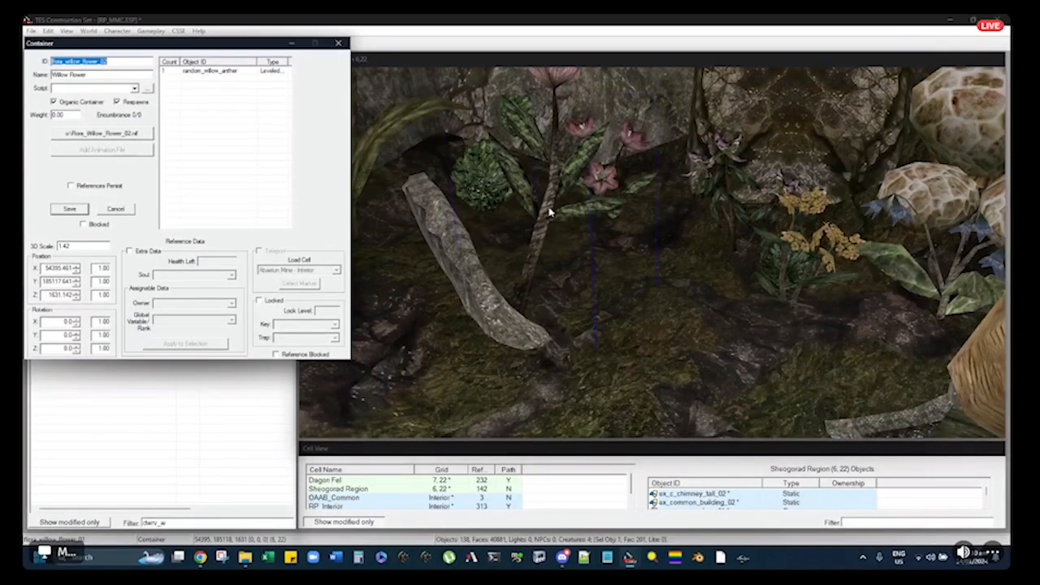
key("Escape")
mouse_move(548, 208)
left_mouse_down()
mouse_move(545, 242)
mouse_move(549, 199)
left_mouse_up()
double_click(549, 211)
key("Escape")
middle_click_drag(549, 199, 573, 239, "shift")
scroll(556, 191, "up", 2)
scroll(558, 192, "down", 4)
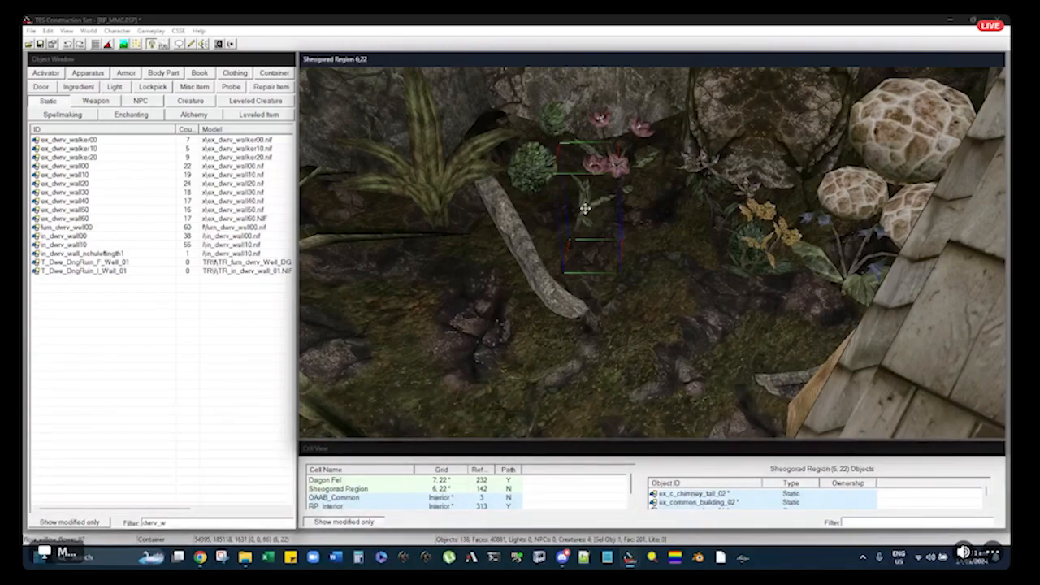
scroll(638, 204, "down", 5)
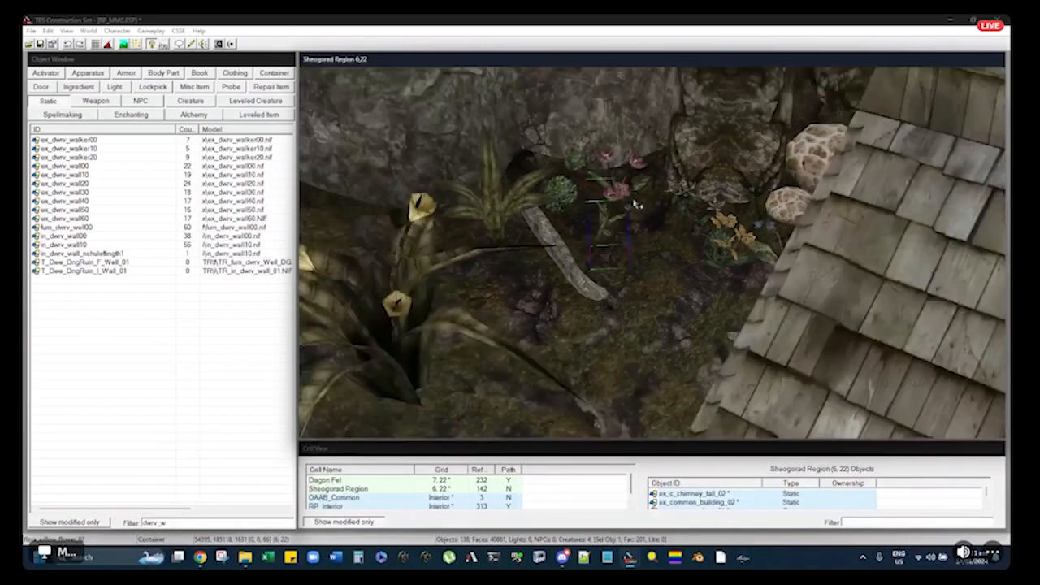
middle_click_drag(637, 195, 548, 285, "shift")
middle_click_drag(586, 256, 656, 229, "shift")
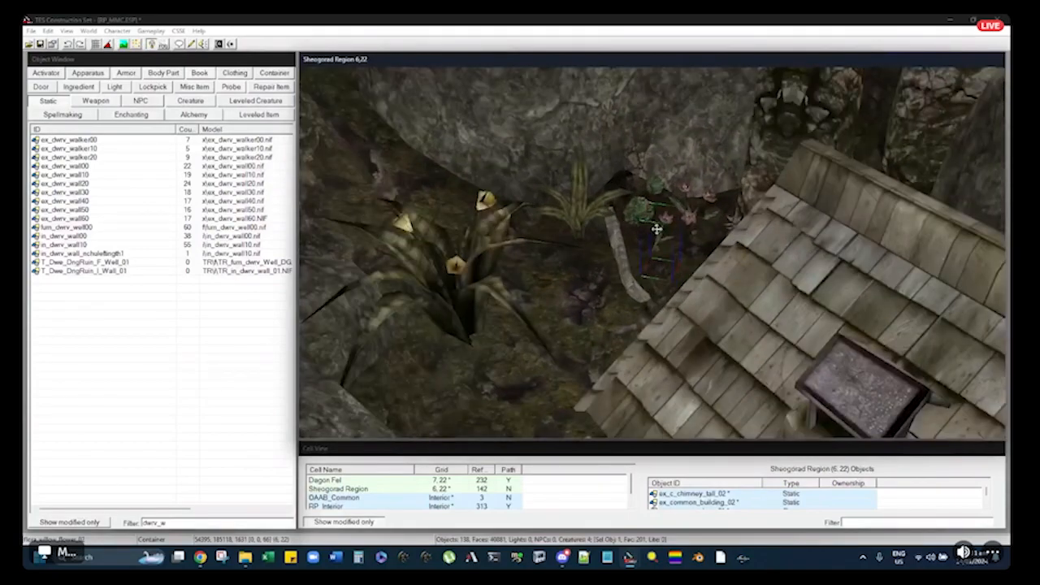
left_click(658, 232)
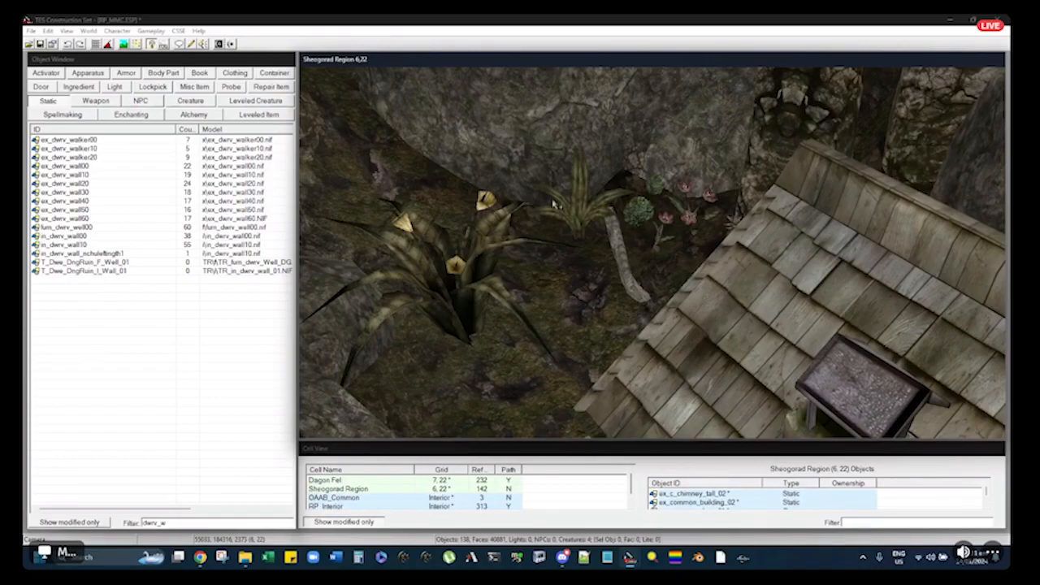
Filter the static objects by "farm"
left_click(191, 523)
double_click(192, 522)
type("ham")
key("BackSpace")
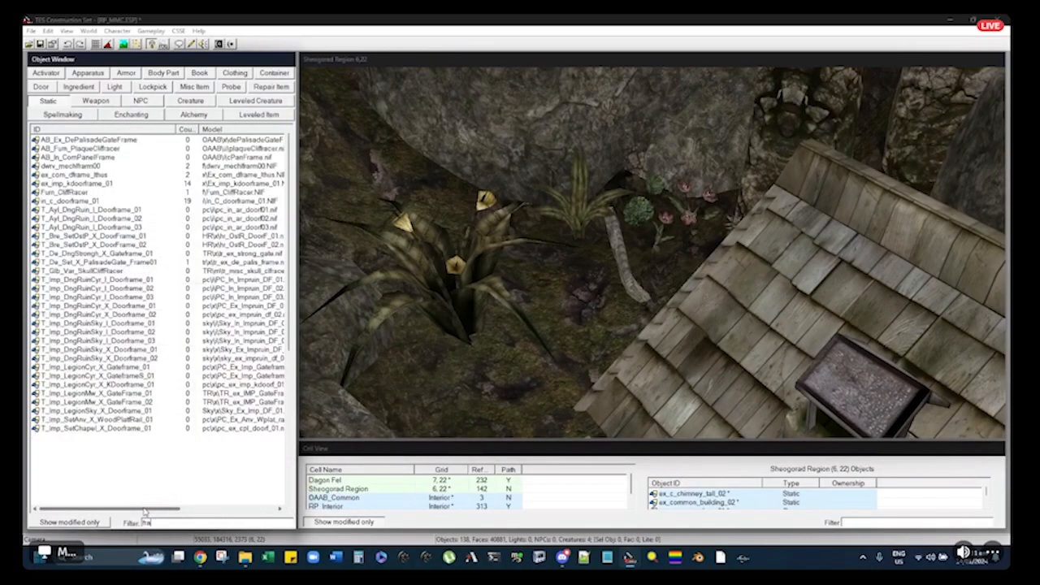
type("rm")
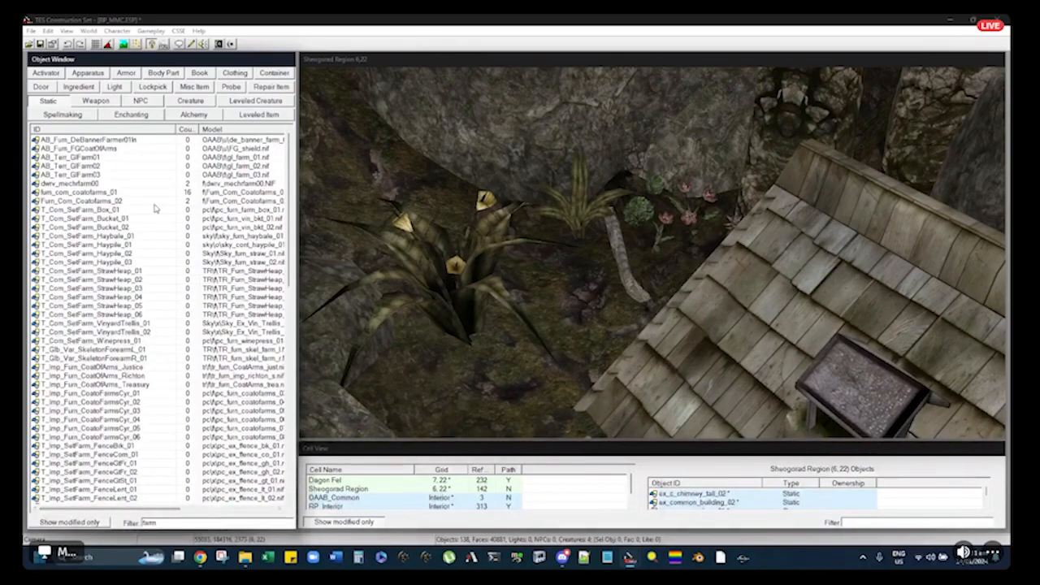
left_click(700, 289)
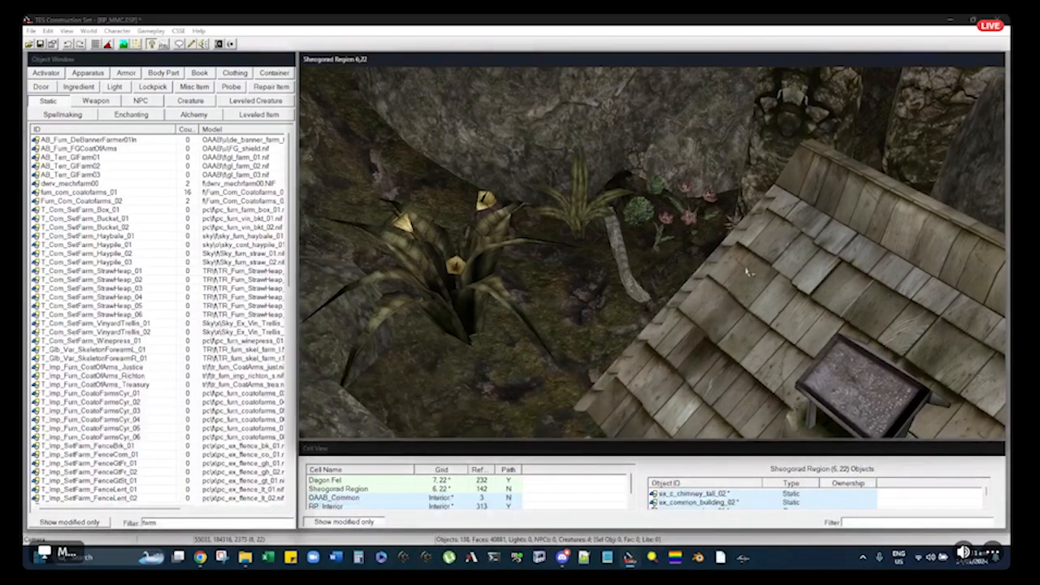
Try out the AB_Terr_GlFarm01 planter above the house, view it from several angles and delete it
scroll(682, 155, "down", 6)
middle_click_drag(683, 140, 635, 193, "shift")
key("d")
left_click(89, 157)
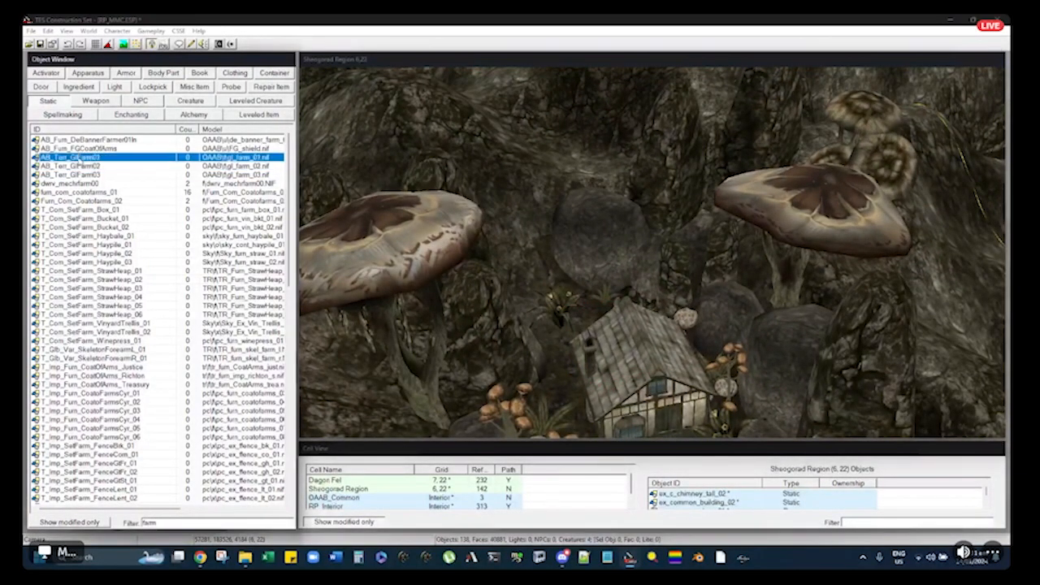
left_click_drag(632, 149, 622, 163)
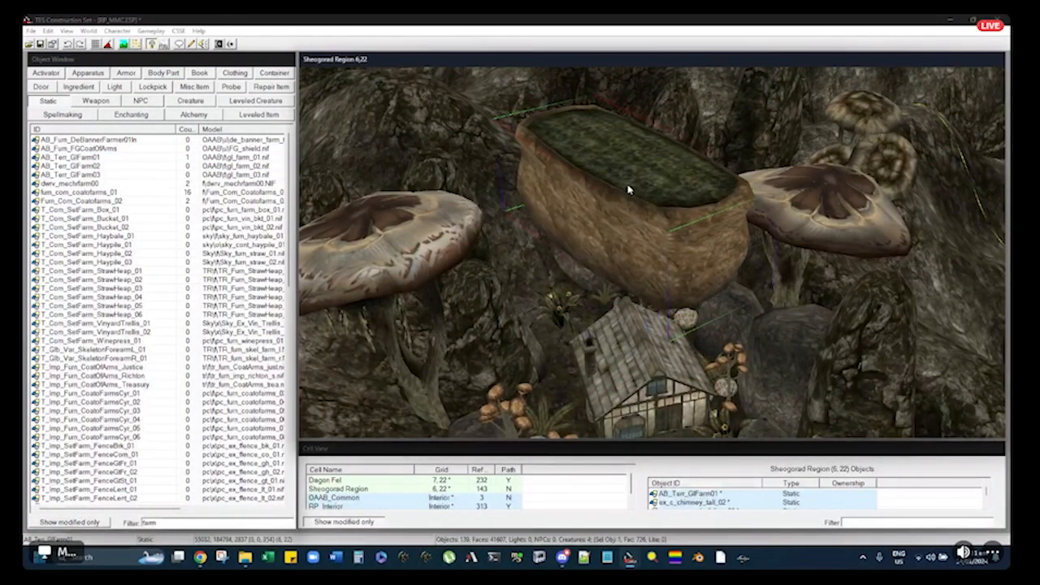
middle_click_drag(626, 177, 609, 279, "shift")
scroll(608, 237, "down", 5)
middle_click_drag(612, 163, 612, 237, "shift")
middle_click_drag(614, 168, 615, 276, "shift")
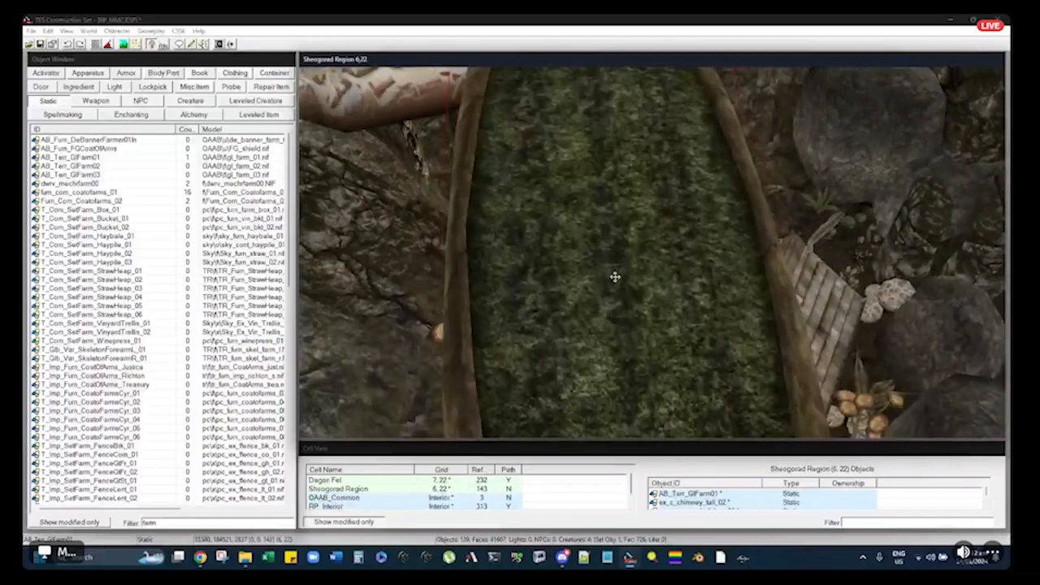
middle_click_drag(625, 135, 692, 225, "shift")
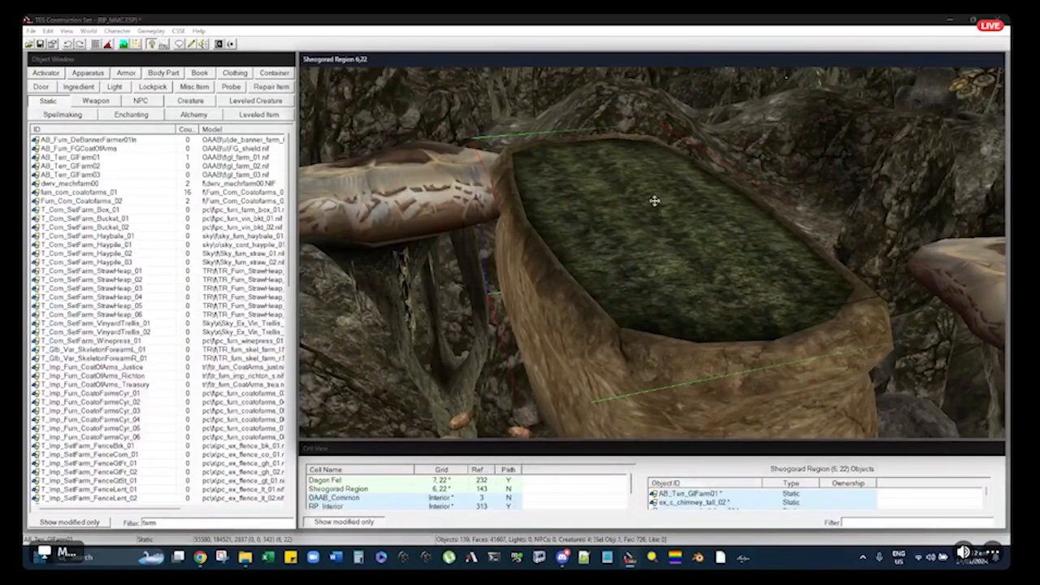
middle_click_drag(608, 161, 632, 223, "shift")
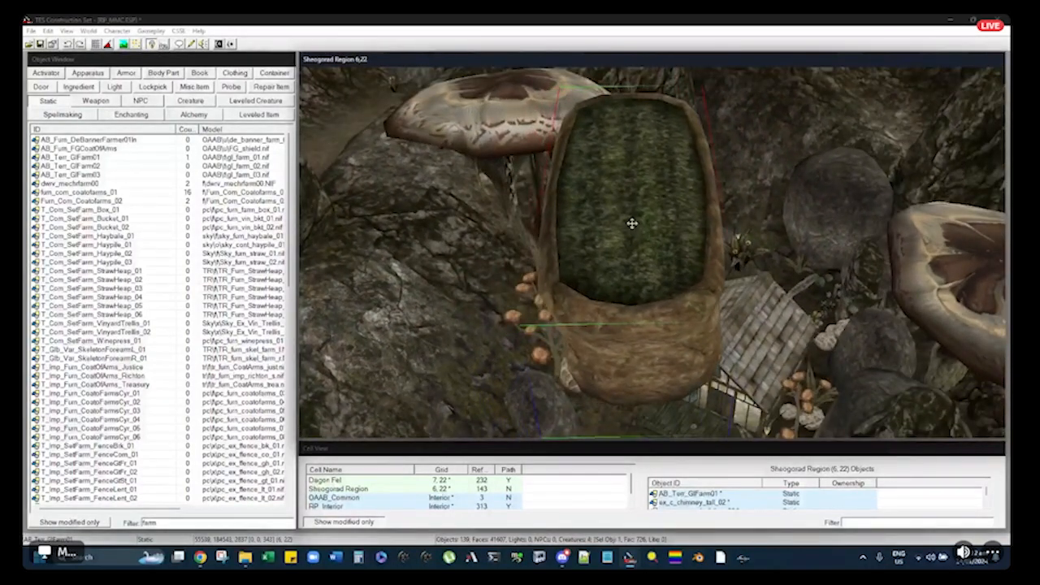
key("Delete")
Try out the AB_Terr_GlFarm03 planter above the house and delete it
left_click_drag(88, 175, 756, 236)
middle_click_drag(756, 236, 681, 259, "shift")
scroll(678, 255, "up", 4)
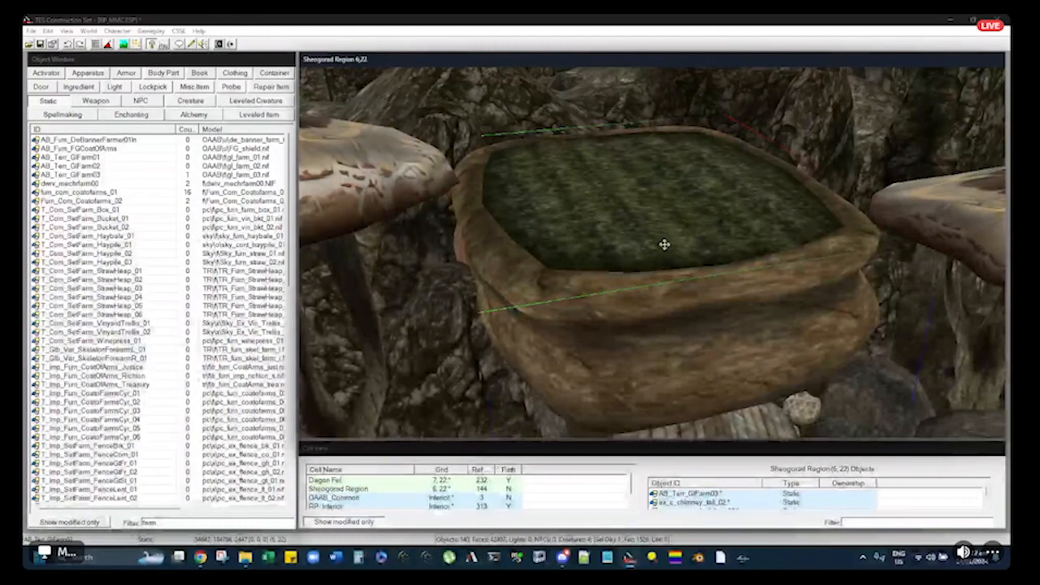
key("Delete")
Examine the side of the shed and the sunken ex_dwrv_wall00 piece in front of it
left_click(725, 395)
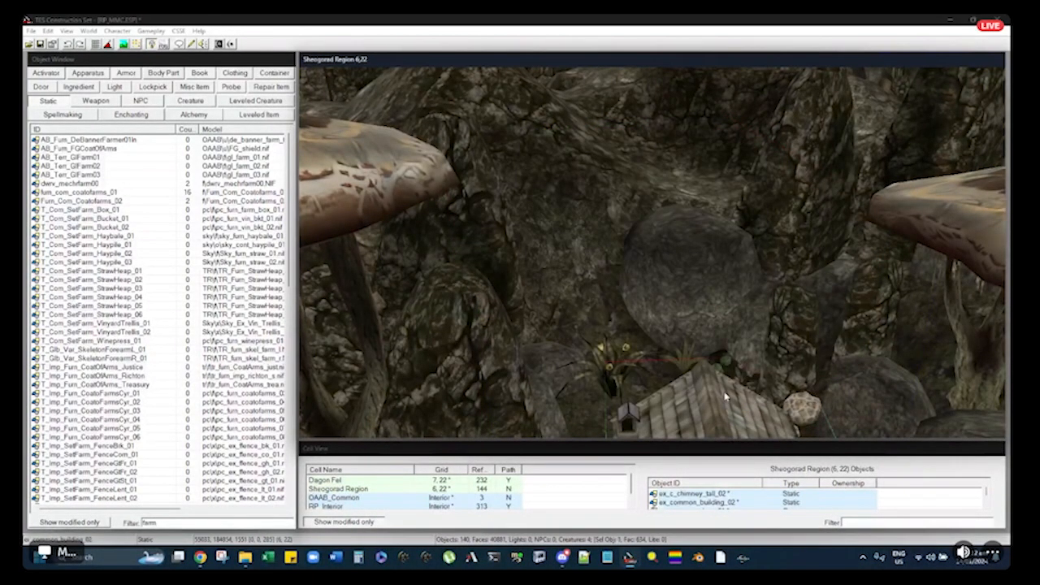
middle_click_drag(666, 284, 701, 273, "shift")
scroll(681, 254, "up", 4)
scroll(665, 268, "up", 3)
left_click(626, 280)
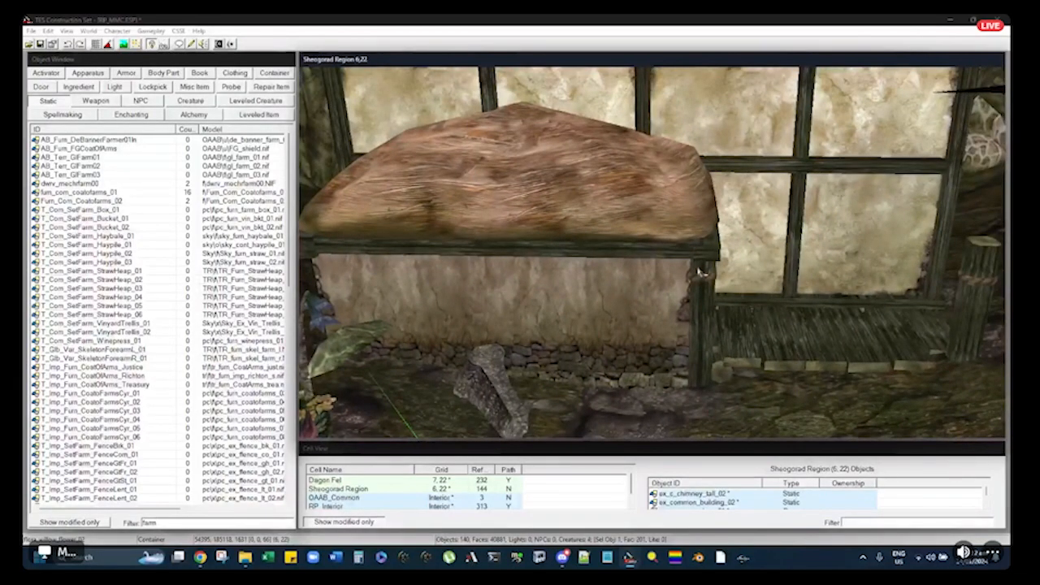
left_click(658, 246)
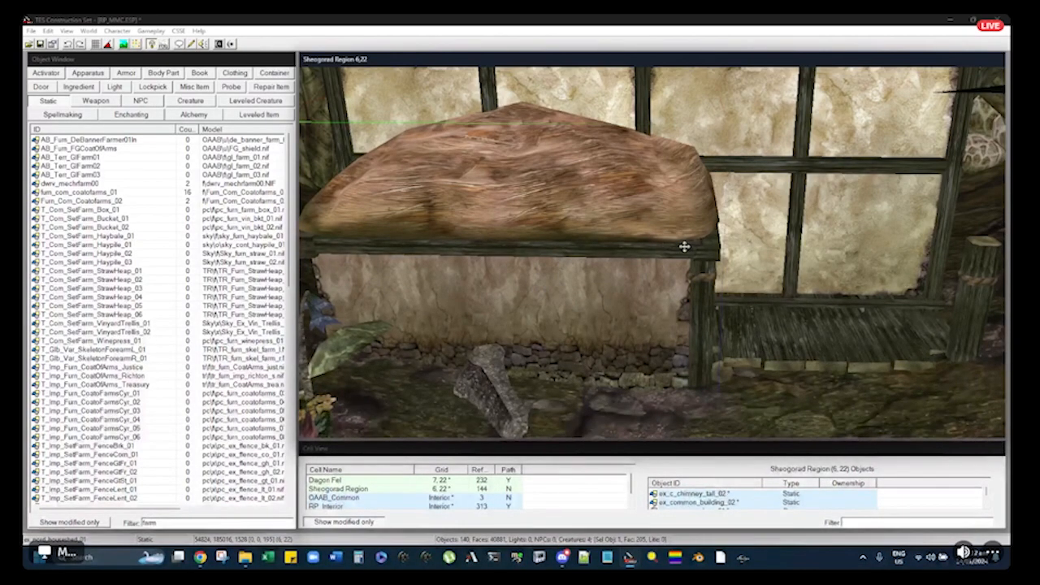
middle_click_drag(626, 246, 518, 228, "shift")
left_click(695, 251)
Lower the willow flower behind the ex_dwrv_wall20 piece to 54380, 185125, 1609 and rotate it to 117
left_click(518, 234)
left_click_drag(502, 230, 494, 258)
middle_click_drag(494, 258, 499, 262, "shift")
right_click_drag(500, 250, 508, 248)
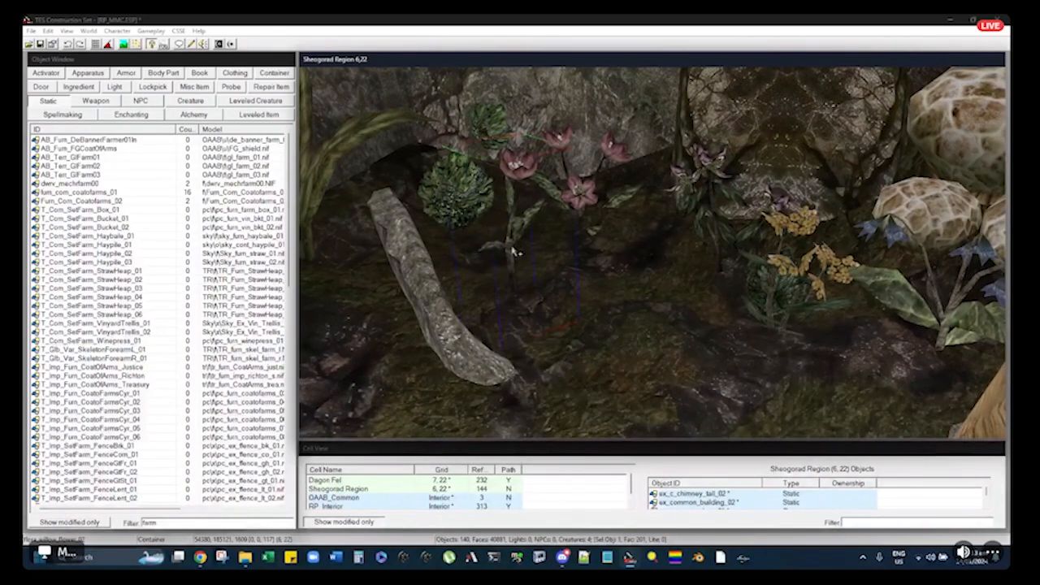
Regroup the pink willow flowers around the leafy green plants behind the ex_dwrv_wall20 piece
left_click_drag(510, 242, 490, 254)
left_click_drag(570, 195, 582, 142)
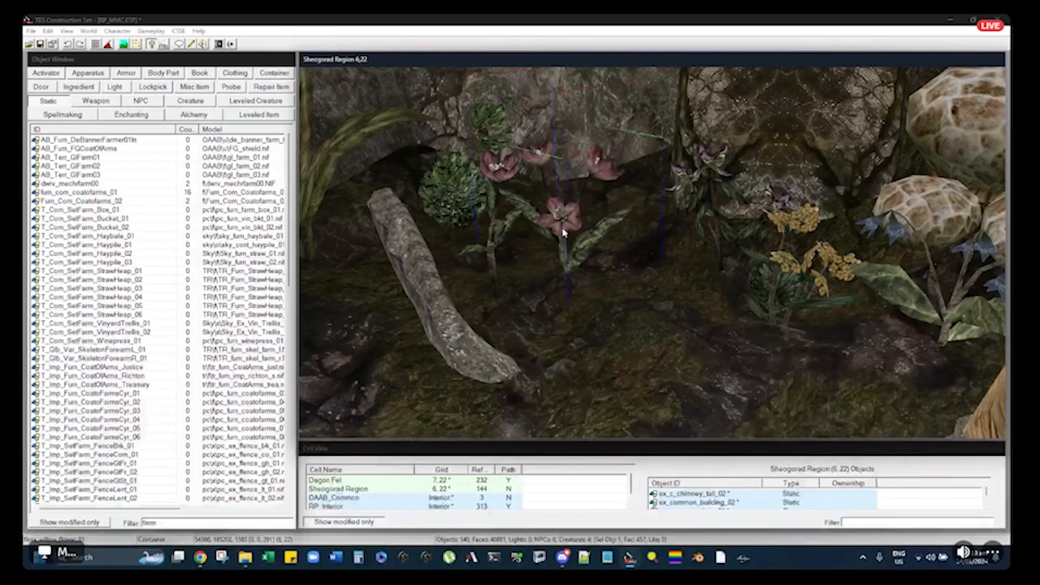
scroll(566, 204, "up", 6)
left_click_drag(496, 242, 510, 134)
middle_click_drag(510, 134, 522, 187, "shift")
left_click_drag(522, 187, 552, 208)
middle_click_drag(552, 208, 579, 208, "shift")
Rearrange the flowers between the willow flowers and the shed, placing the stoneflower at 54624, 185105, 1582 with rotation 155
left_click(703, 227)
left_click(704, 227)
middle_click_drag(703, 227, 744, 219, "shift")
left_click(741, 213)
left_click(741, 208)
left_click(740, 205)
left_click_drag(740, 206, 716, 237)
middle_click_drag(717, 237, 840, 222, "shift")
middle_click_drag(892, 258, 793, 257, "shift")
right_click_drag(793, 257, 786, 253)
left_click_drag(786, 253, 774, 226)
middle_click_drag(774, 226, 664, 215, "shift")
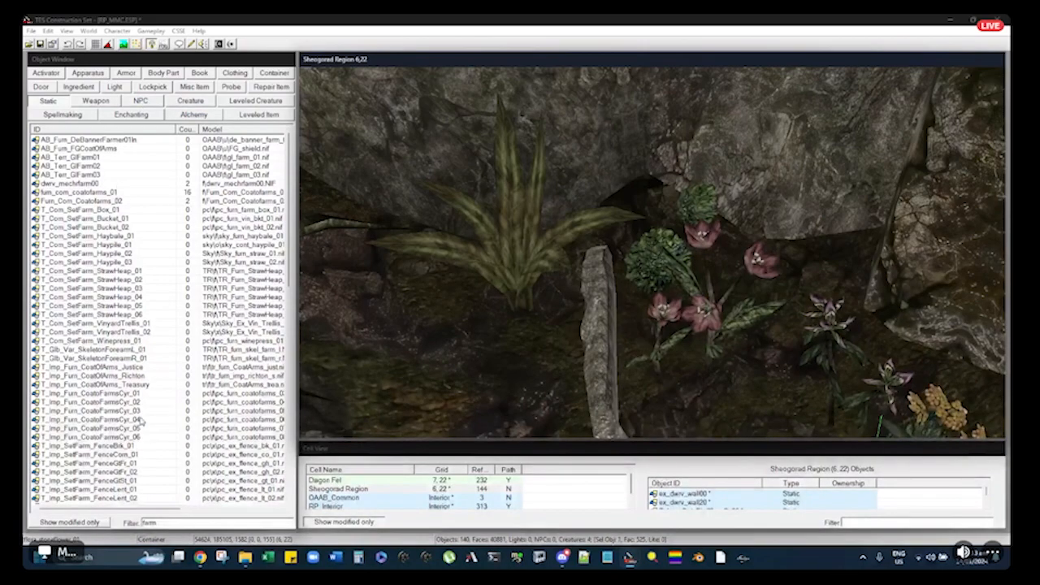
Filter the static objects by "rock_ac"
double_click(193, 522)
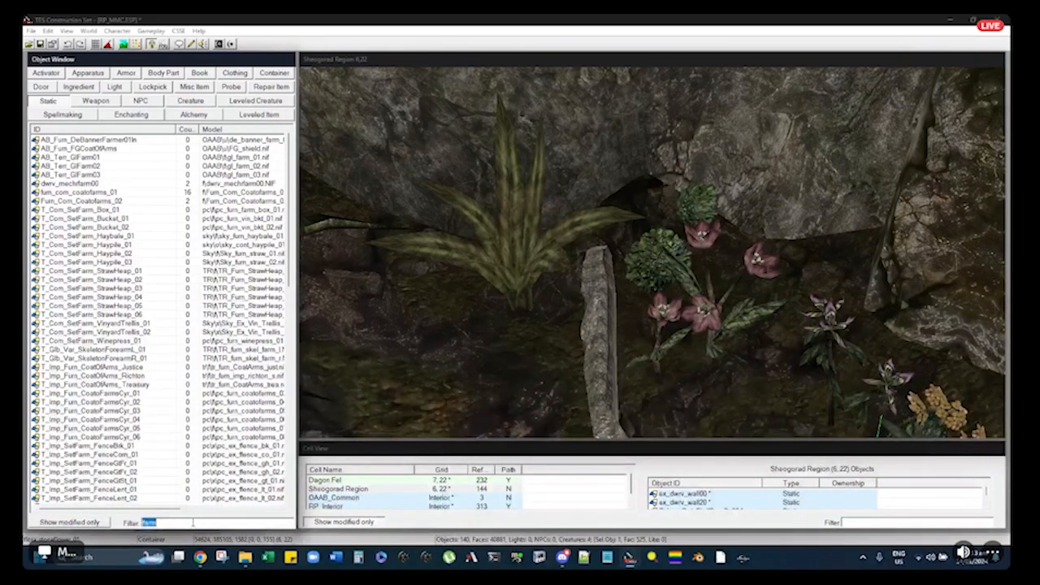
type("rock_ac")
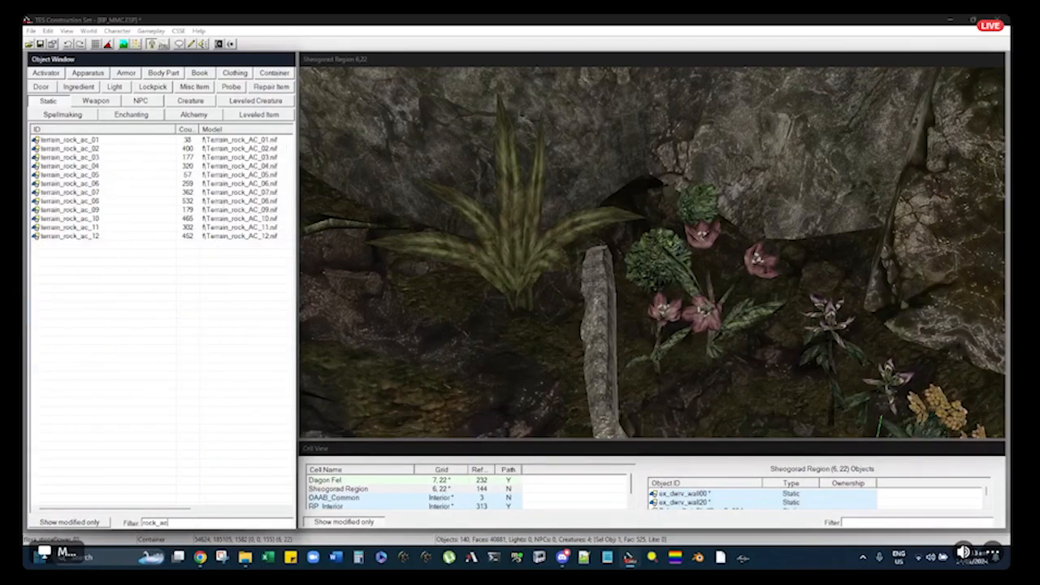
left_click(86, 201)
Try out a terrain_rock_ac_10 rock above the house and delete it
left_click_drag(84, 220, 705, 201)
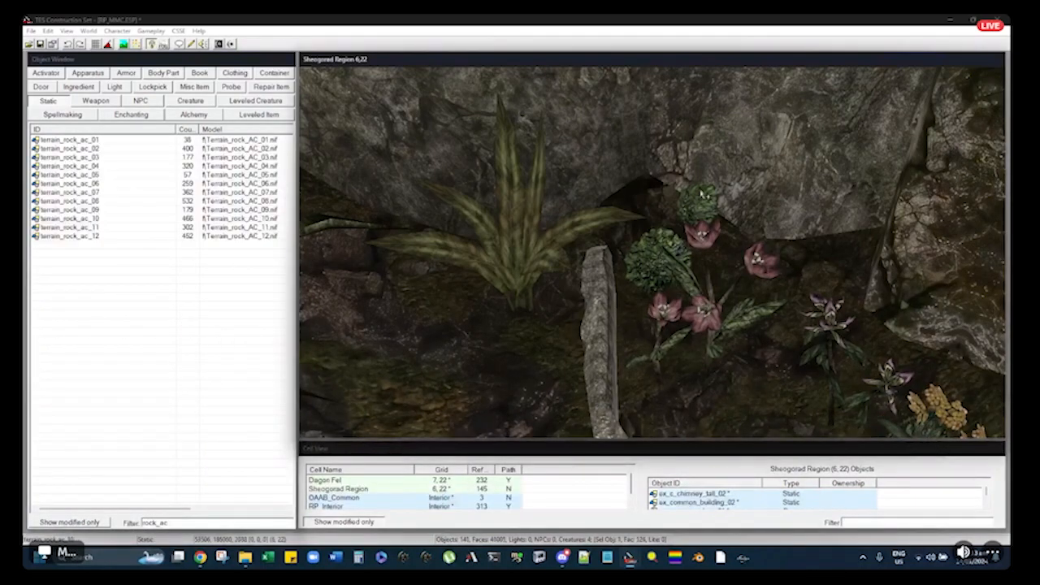
scroll(705, 201, "down", 2)
middle_click_drag(685, 174, 601, 116, "shift")
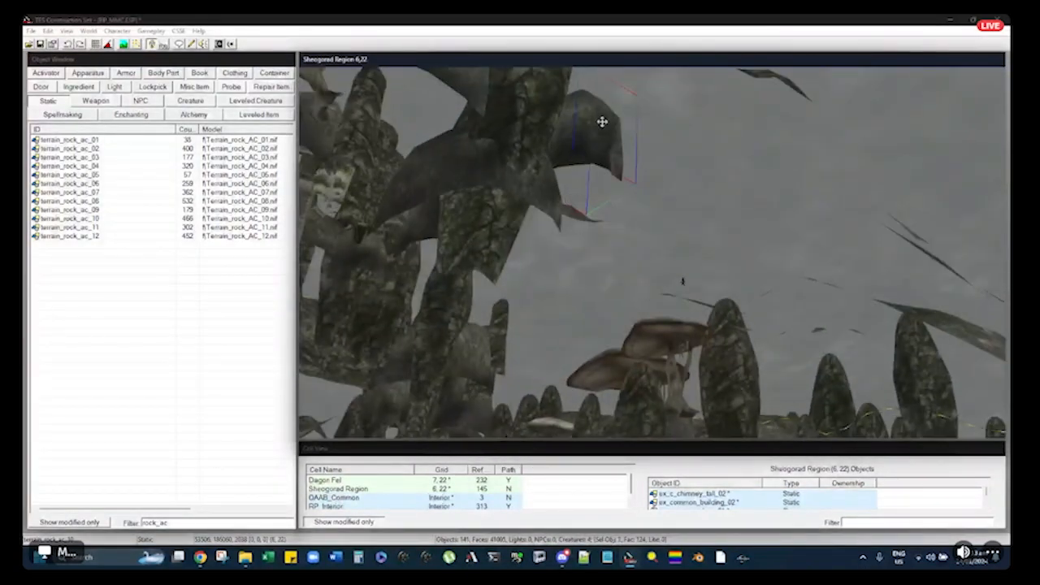
middle_click_drag(601, 73, 666, 153, "shift")
mouse_move(667, 154)
right_mouse_down()
mouse_move(618, 163)
mouse_move(652, 167)
right_mouse_up()
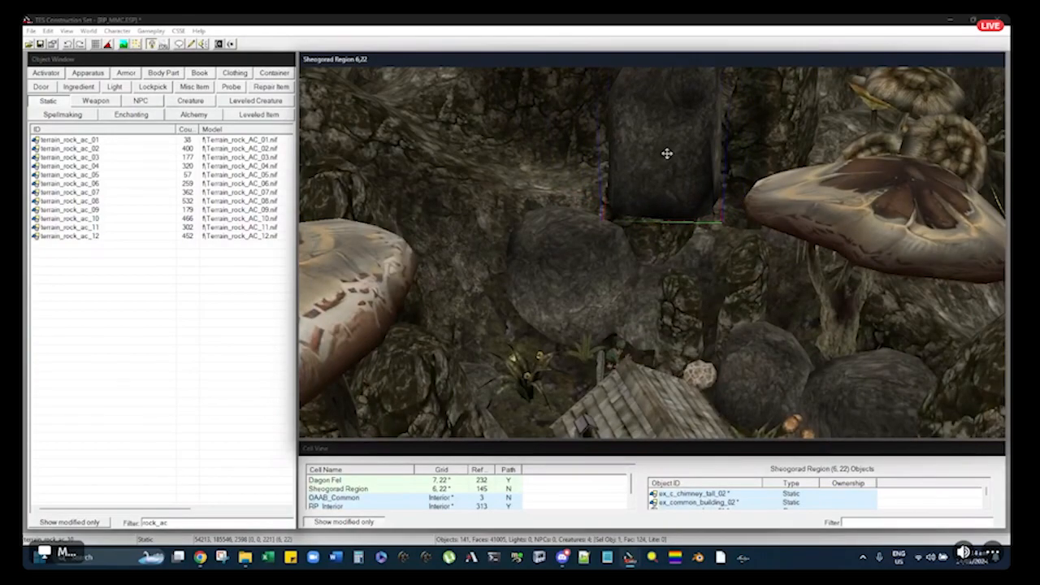
key("Delete")
Place a terrain_rock_ac_09 rock behind the plants at the foot of the boulder, at 54133, 185258, 1689 with rotation 340
left_click(603, 300)
middle_click_drag(630, 272, 569, 198, "shift")
left_click(123, 201)
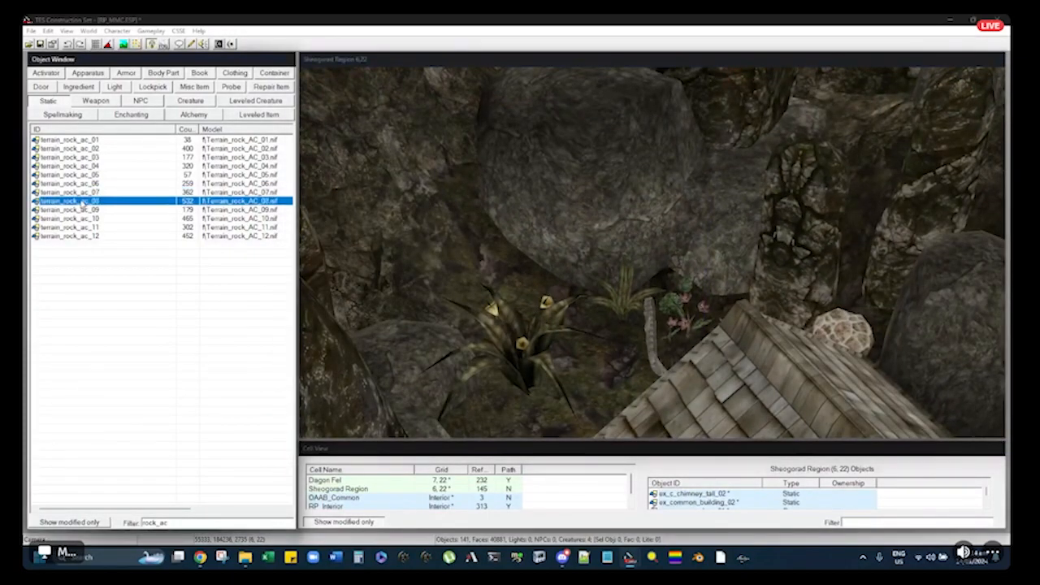
left_click_drag(81, 210, 595, 241)
right_click_drag(595, 241, 648, 175)
left_click_drag(635, 185, 648, 264)
scroll(649, 275, "up", 5)
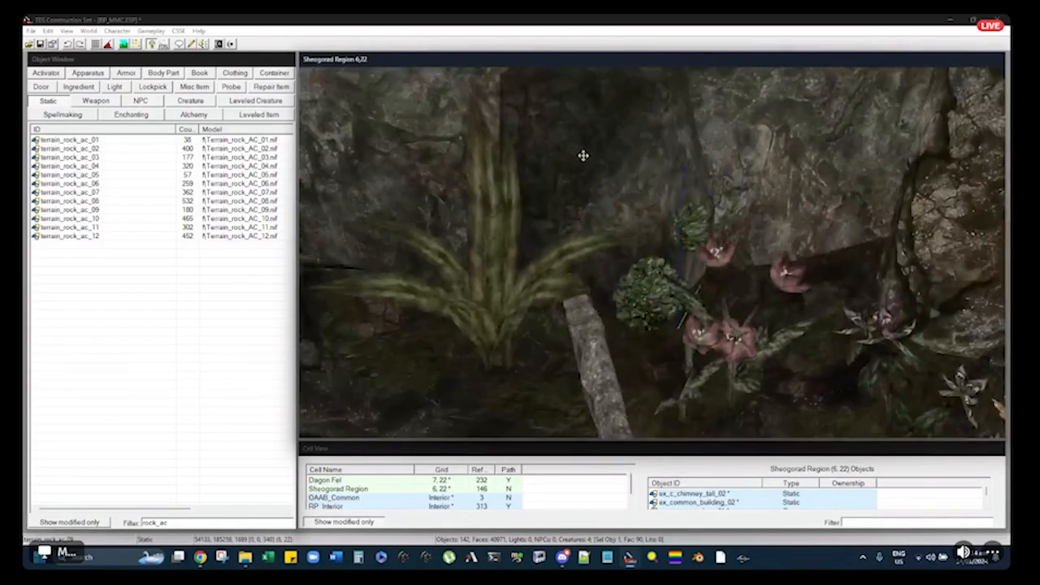
Rotate the terrain_rock_ac_09 rock to 328 and lower it behind the flowers to 54137, 185243, 1666
middle_click_drag(584, 155, 594, 227)
right_click_drag(593, 227, 596, 225)
middle_click_drag(596, 225, 622, 200)
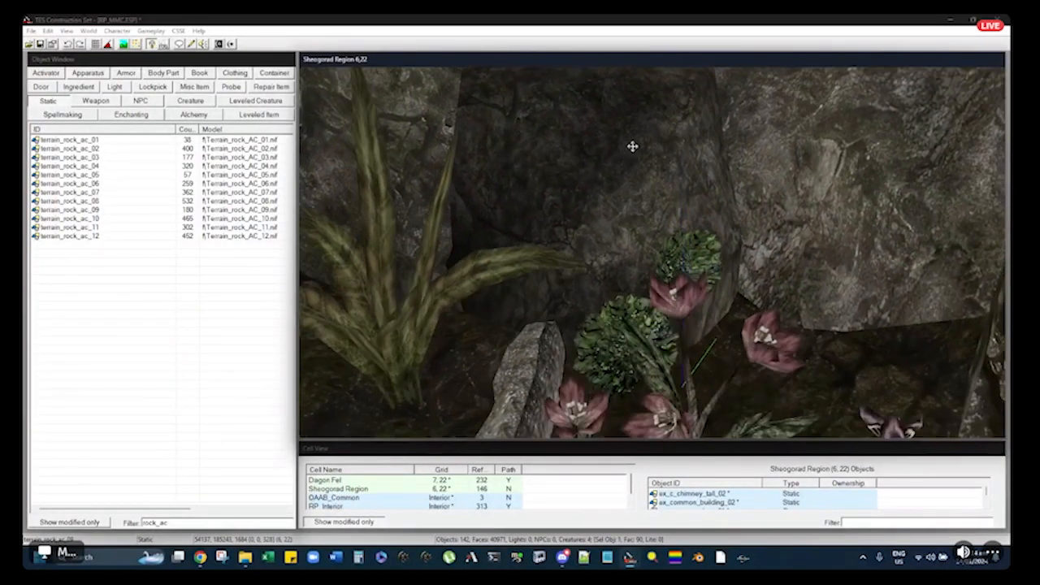
scroll(606, 176, "down", 3)
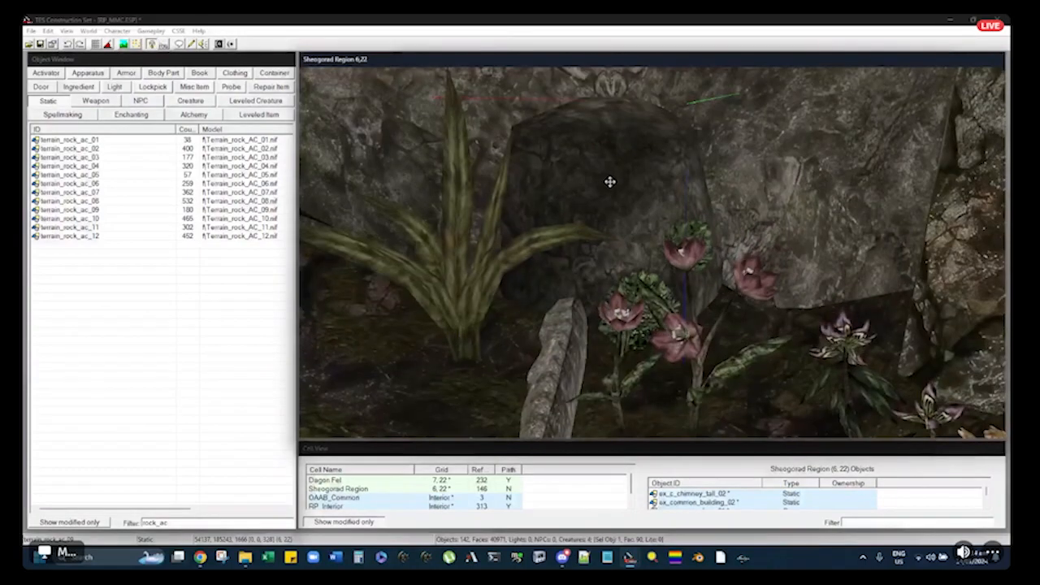
Move the larger green lichen from the ground onto the face of the rock behind the flowers
middle_click_drag(641, 220, 627, 276)
scroll(672, 226, "up", 3)
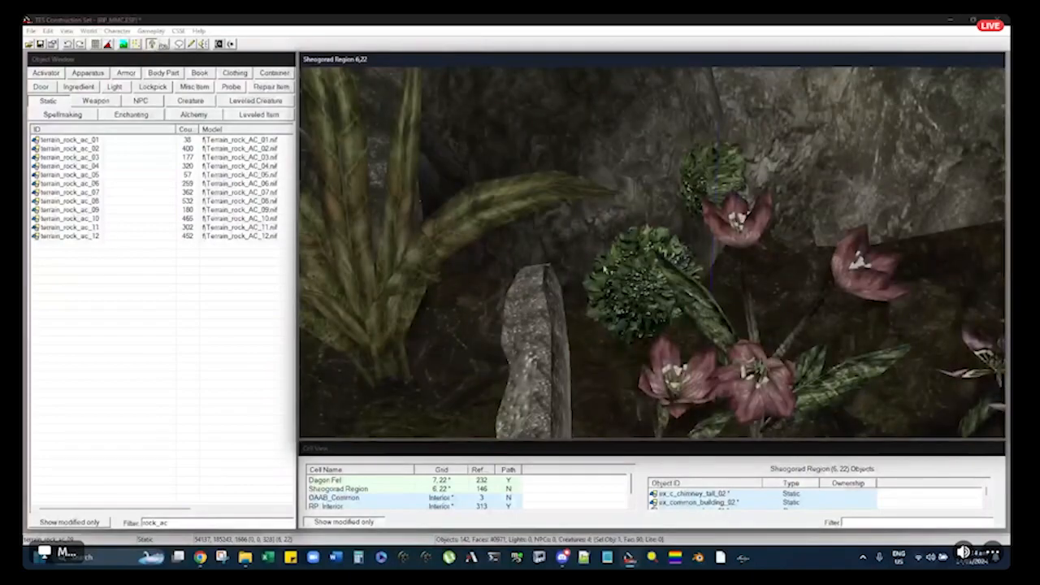
left_click_drag(647, 281, 599, 228)
middle_click_drag(589, 244, 563, 290)
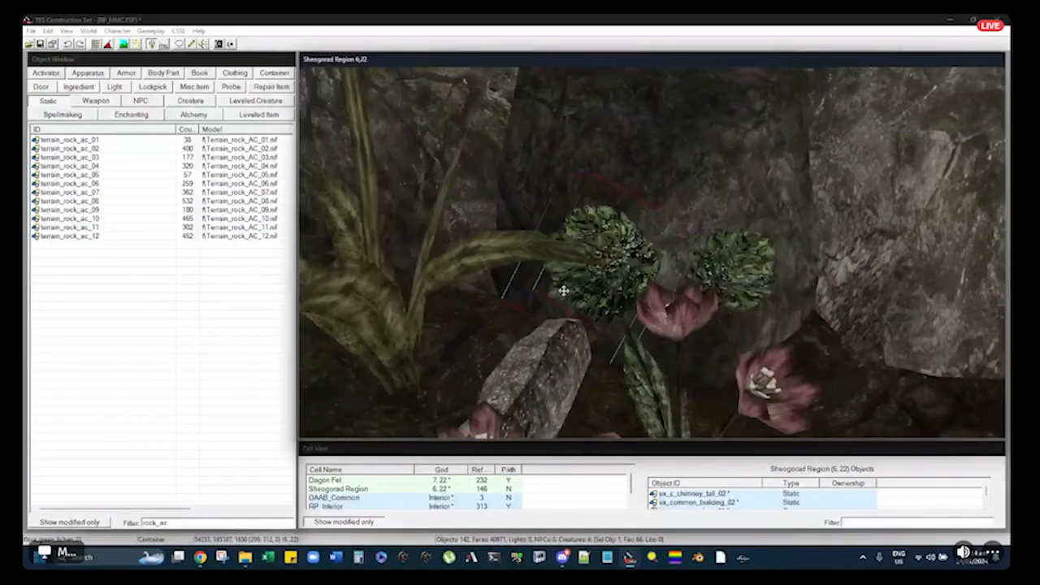
left_click_drag(616, 279, 623, 280)
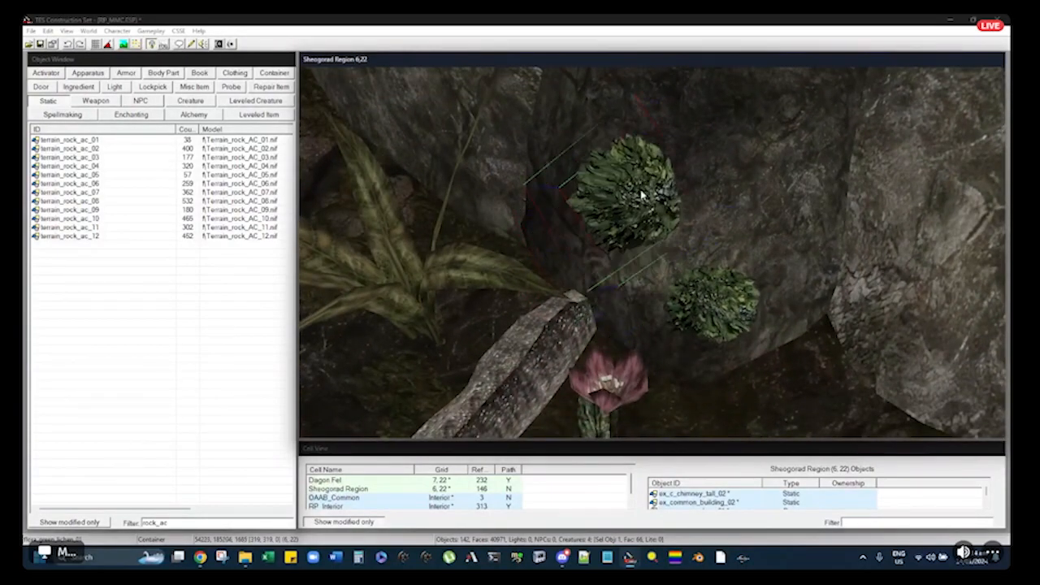
Position the smaller green lichen on the rock just behind the pink flowers, lower than the larger lichen
middle_click_drag(599, 246, 618, 258)
key("d")
left_click(711, 359)
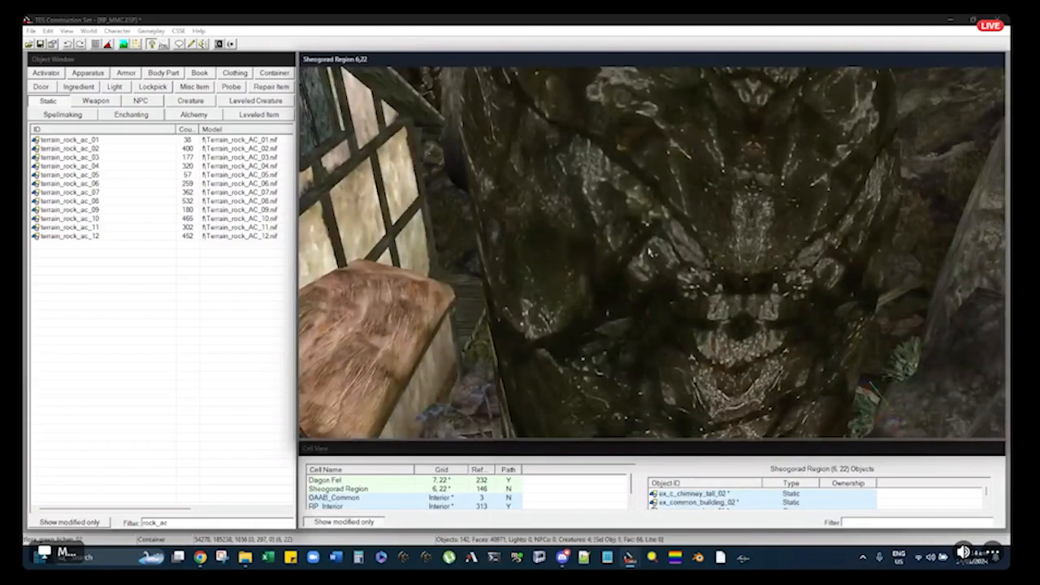
middle_click_drag(649, 252, 648, 280)
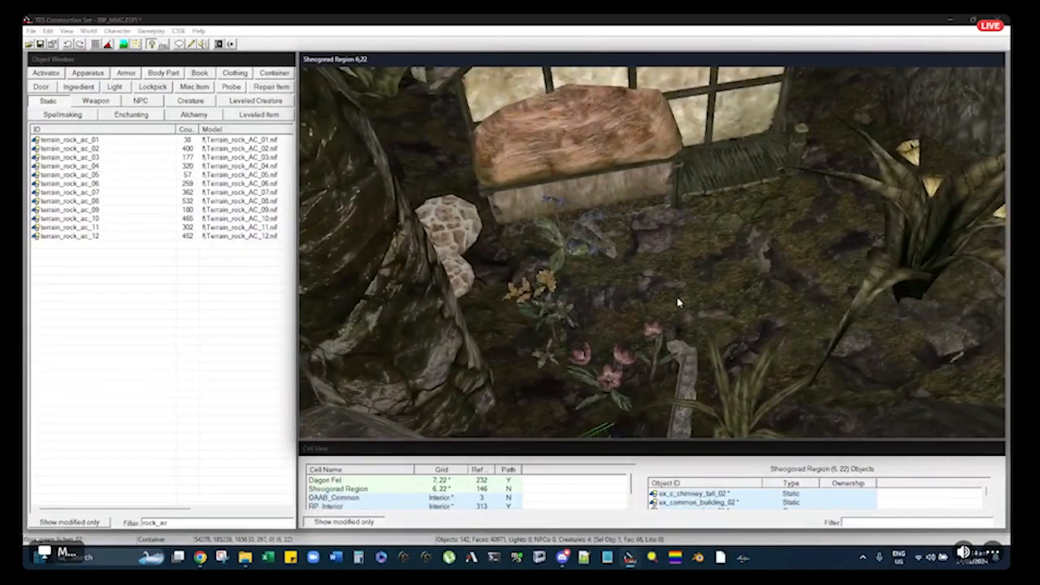
middle_click_drag(432, 270, 438, 262)
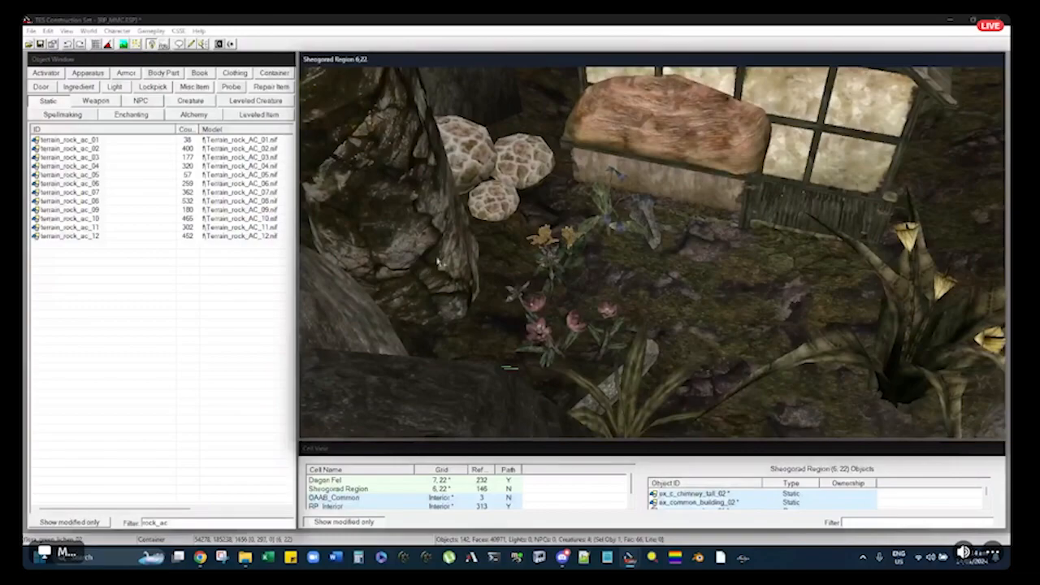
middle_click_drag(567, 254, 601, 262)
middle_click_drag(534, 227, 570, 249)
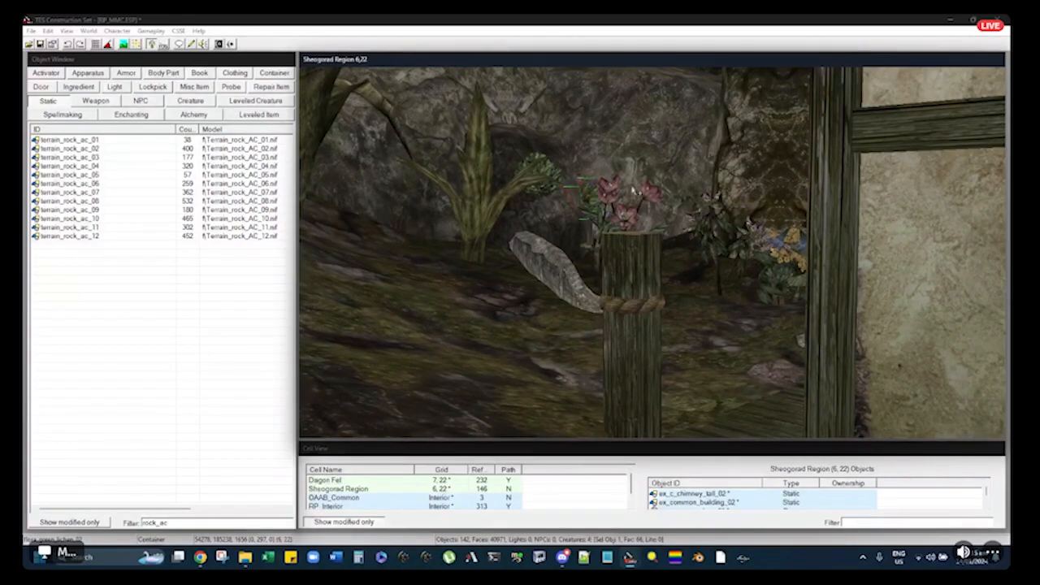
scroll(623, 189, "up", 5)
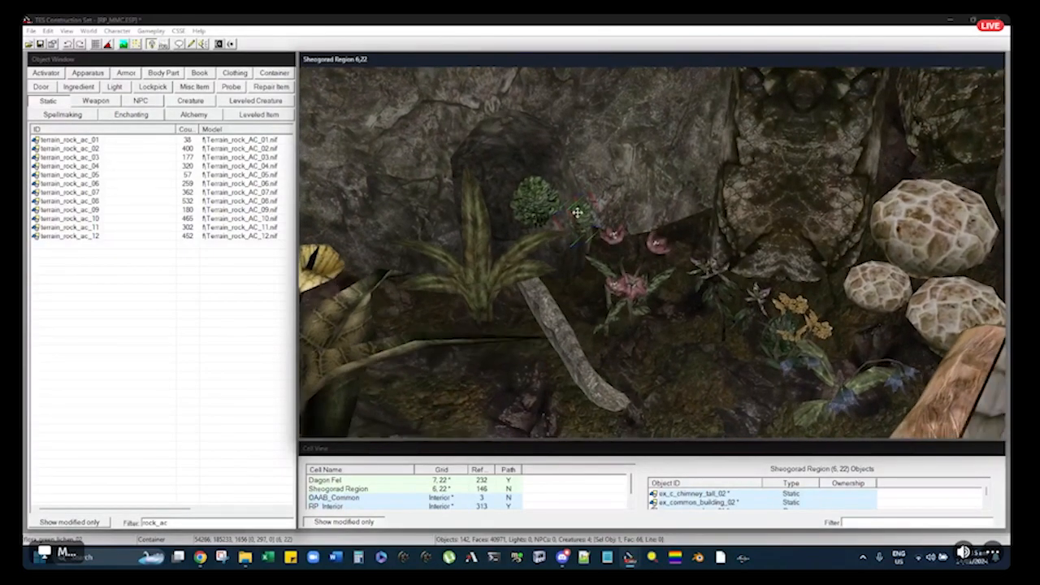
scroll(588, 206, "down", 5)
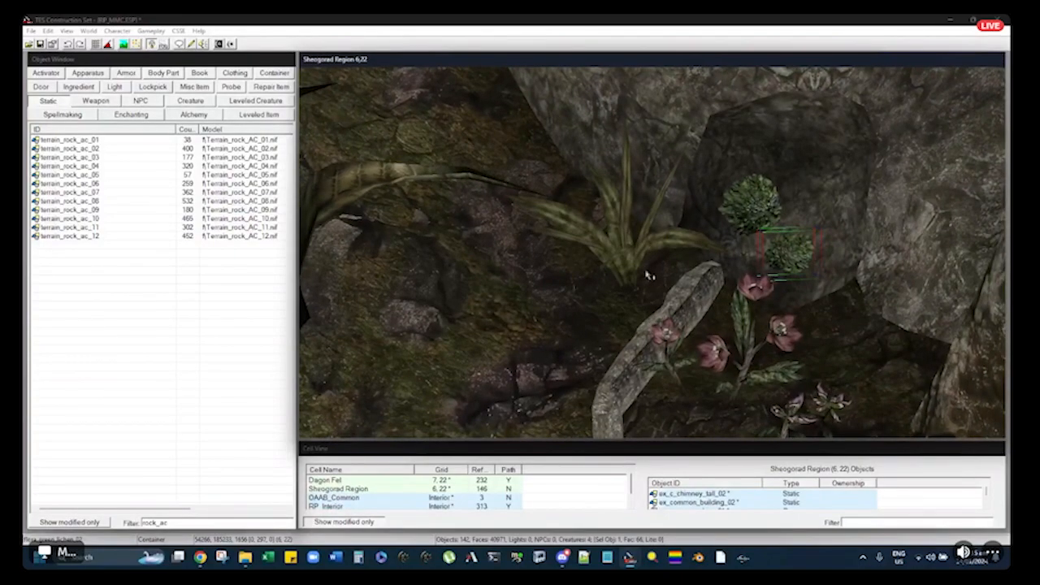
scroll(477, 218, "up", 2)
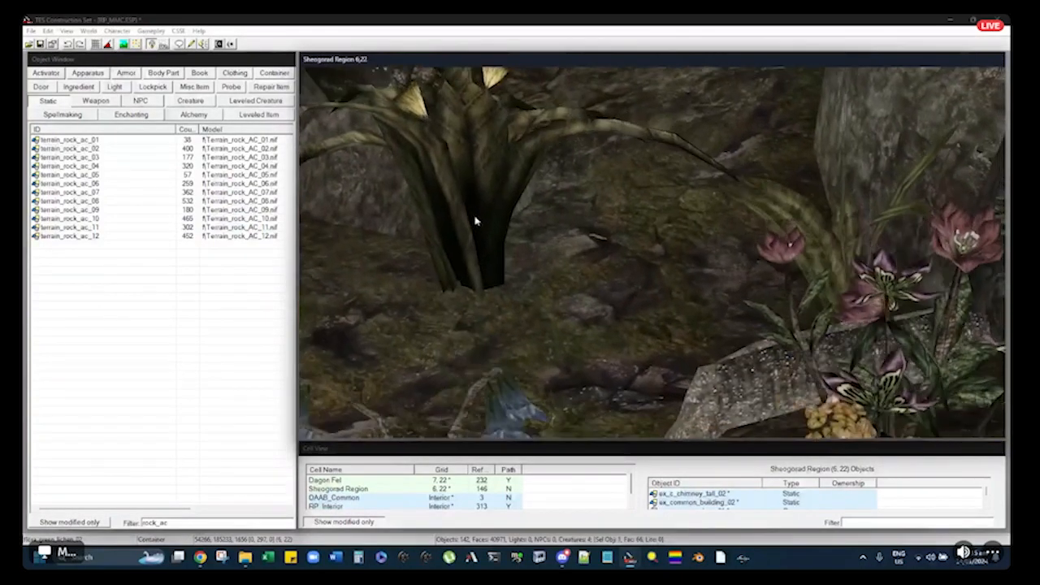
Examine the lichens, flowers and rock at the foot of the boulder from several angles
middle_click_drag(552, 281, 674, 288)
middle_click_drag(536, 263, 566, 186)
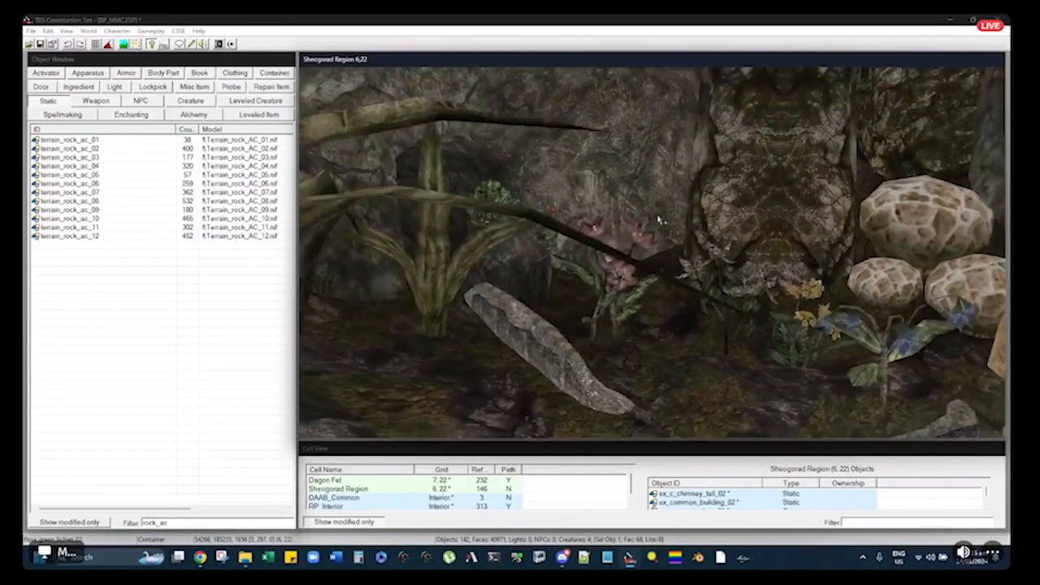
middle_click_drag(660, 219, 684, 200)
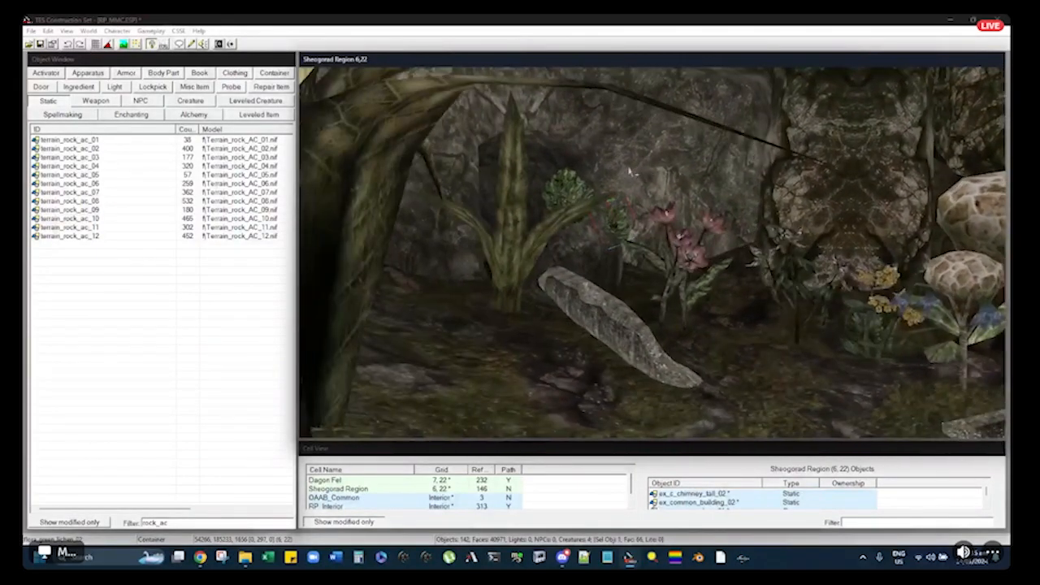
middle_click_drag(629, 170, 601, 179)
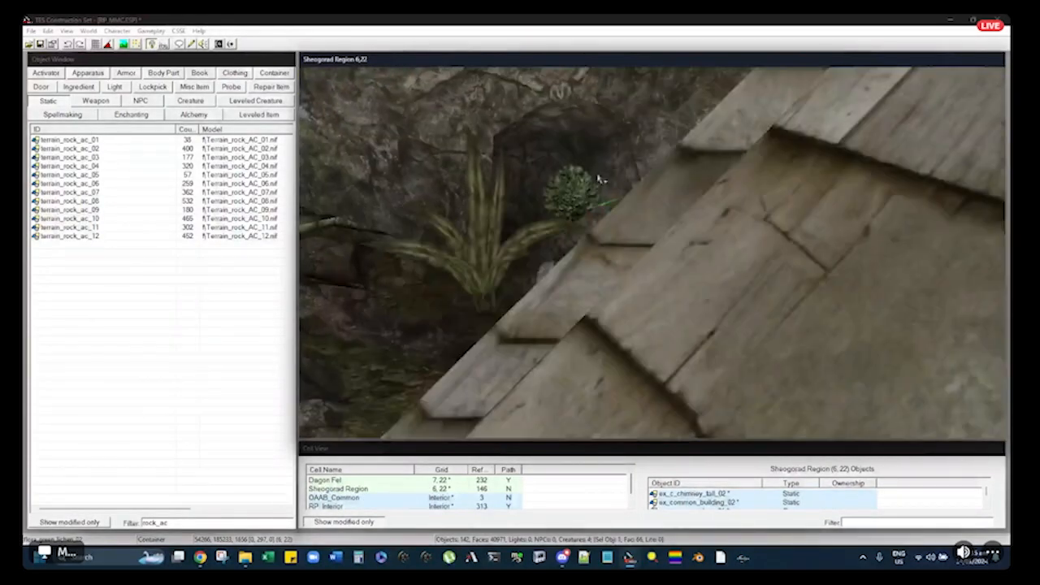
left_click(529, 153)
middle_click_drag(529, 153, 649, 233)
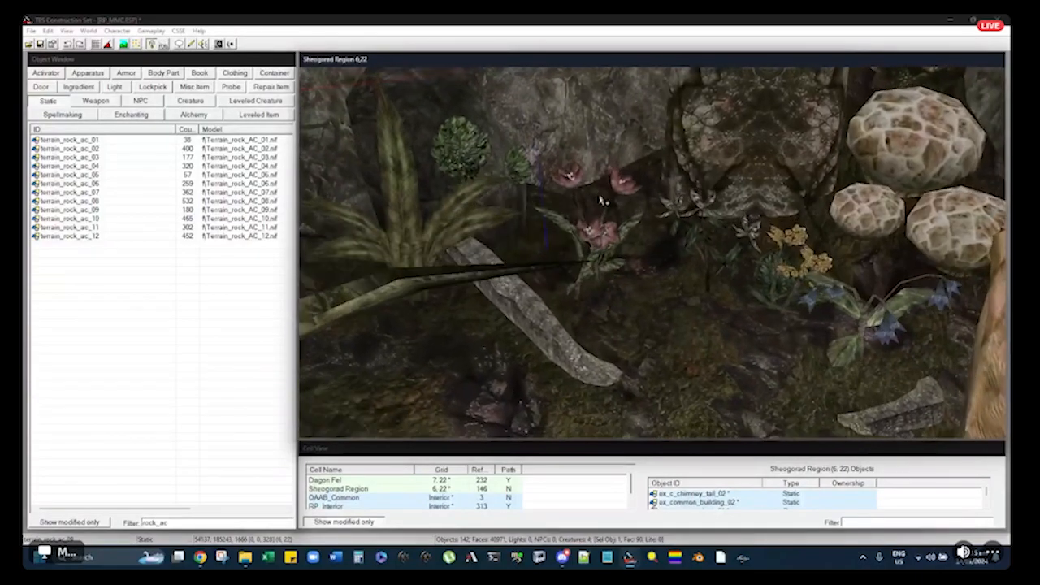
middle_click_drag(602, 200, 559, 277)
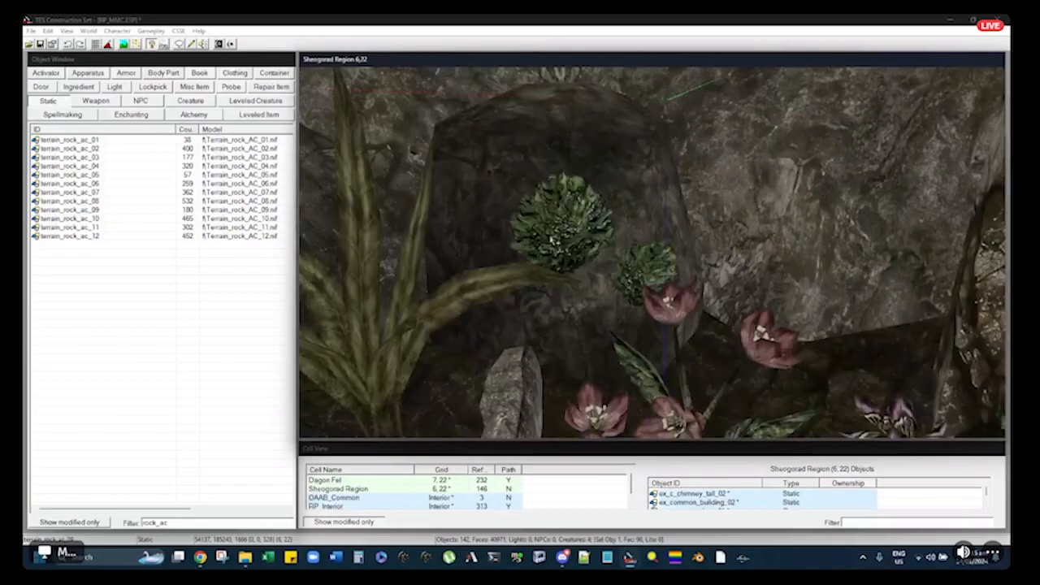
Shift the larger green lichen on the rock face and tilt it to a rotation of 325, 324, 343
middle_click_drag(551, 241, 629, 235)
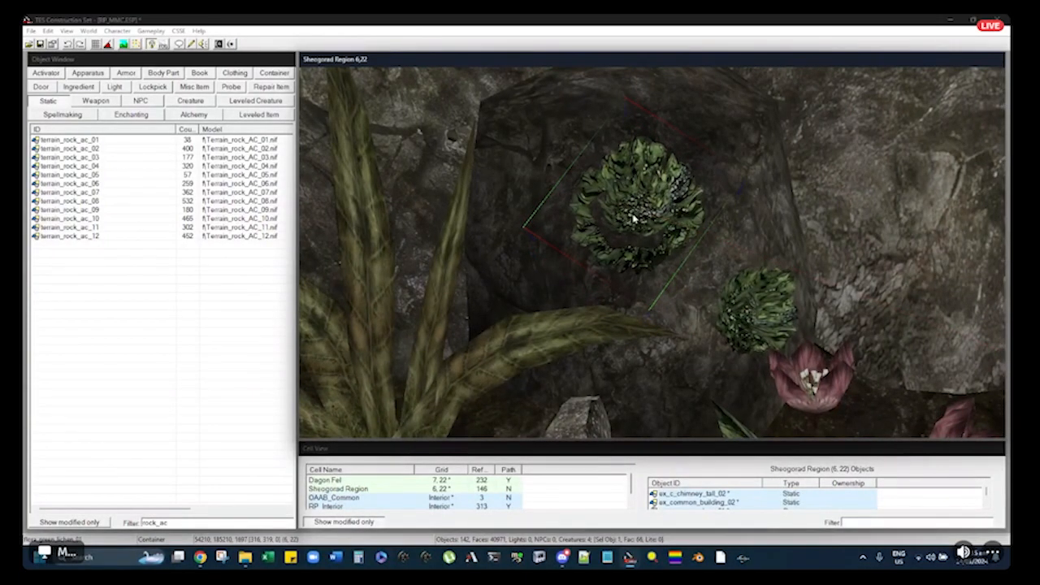
right_click_drag(633, 218, 631, 213)
left_click_drag(630, 212, 631, 211)
right_click_drag(631, 209, 631, 206)
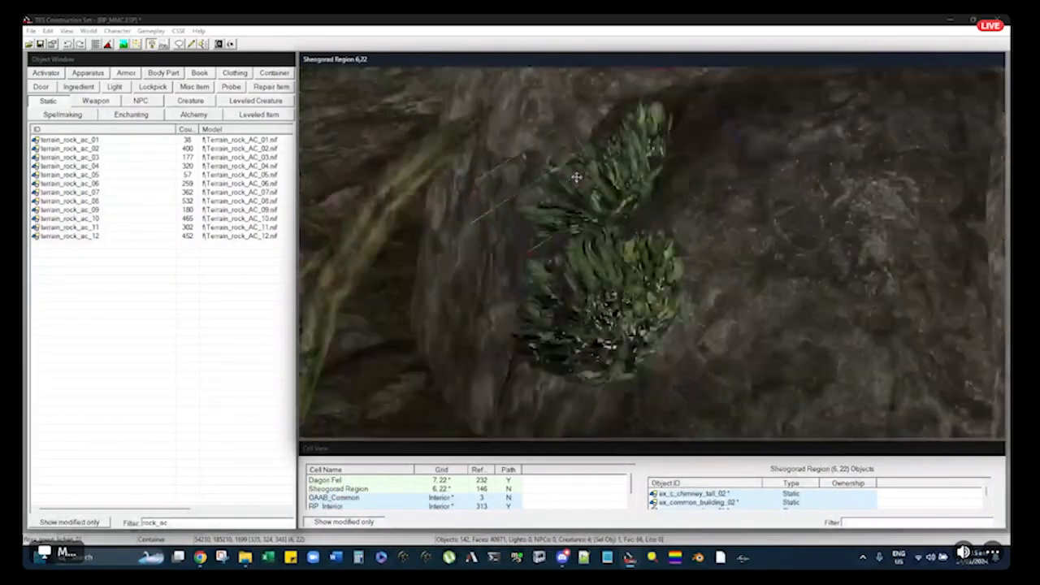
middle_click_drag(576, 177, 533, 150)
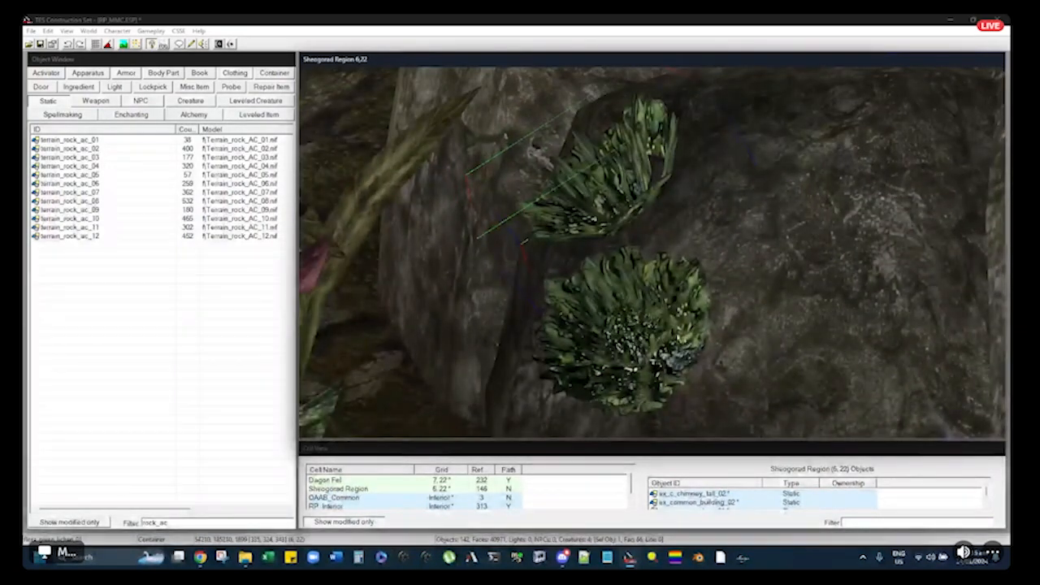
Lower the tall leafy plant beside the curved stone onto the ground, to a height of about 1666
left_click(640, 310)
middle_click_drag(640, 310, 746, 205)
left_click(589, 252)
left_click(637, 253)
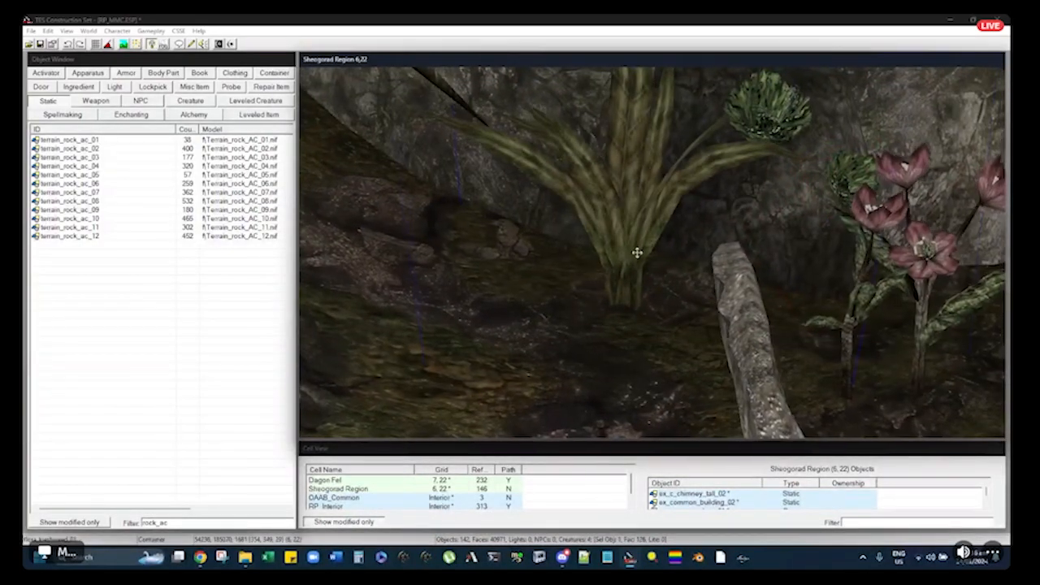
left_click_drag(599, 267, 593, 255)
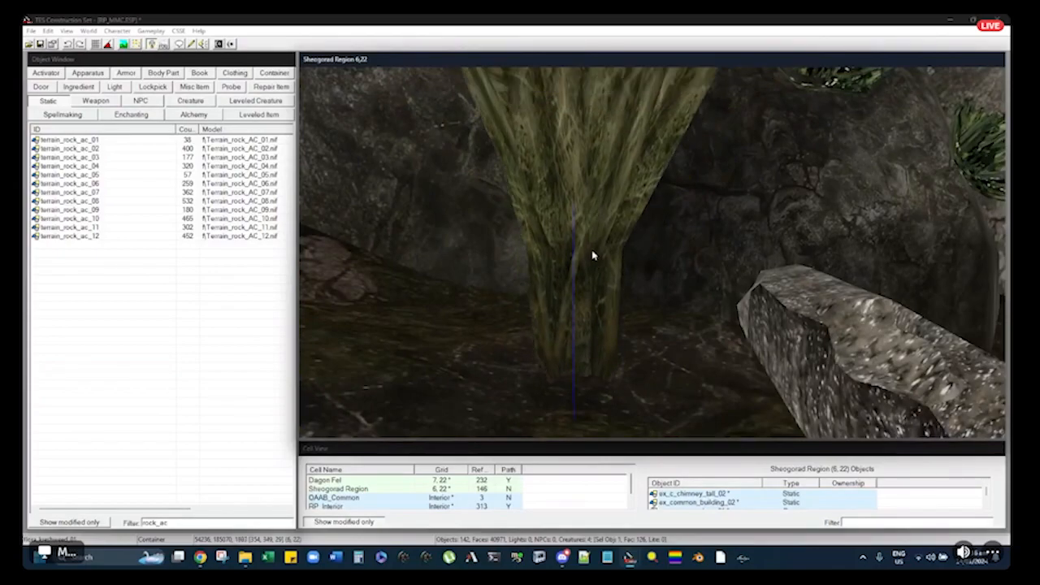
scroll(584, 221, "down", 4)
middle_click_drag(584, 221, 610, 222)
key("f")
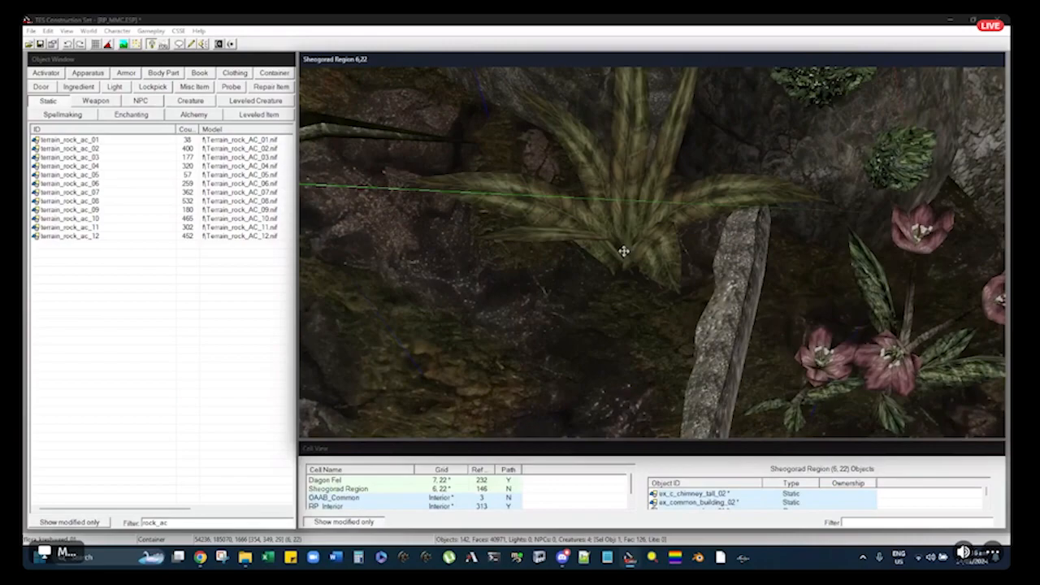
Try moving the smaller green lichen across the rock face and undo the move
middle_click_drag(595, 197, 538, 214)
middle_click_drag(616, 244, 605, 105)
middle_click_drag(712, 182, 671, 177)
scroll(672, 179, "up", 4)
left_click(632, 220)
middle_click_drag(632, 220, 737, 286)
left_click_drag(738, 286, 620, 212)
left_click(621, 234)
key("ctrl+z")
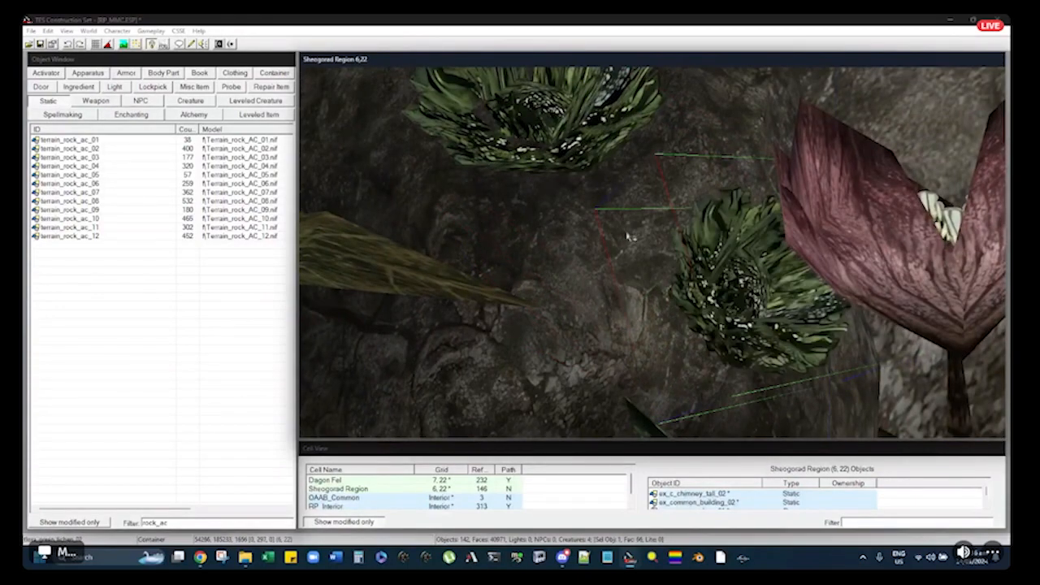
Move the smaller green lichen to just below the larger one on the rock and tilt it against the surface
left_click_drag(734, 286, 712, 291)
left_click_drag(647, 235, 636, 234)
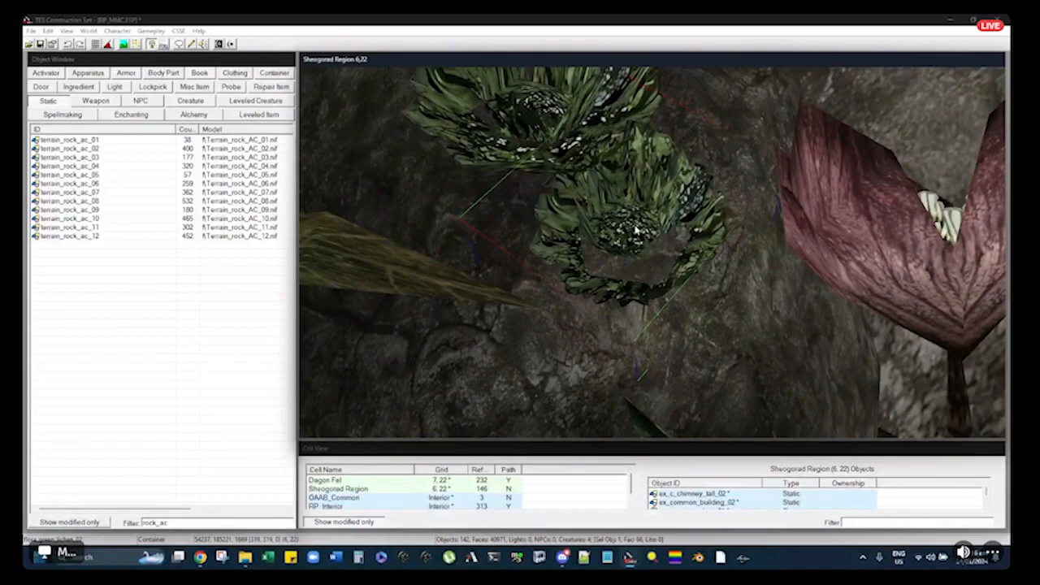
right_click_drag(633, 233, 632, 227)
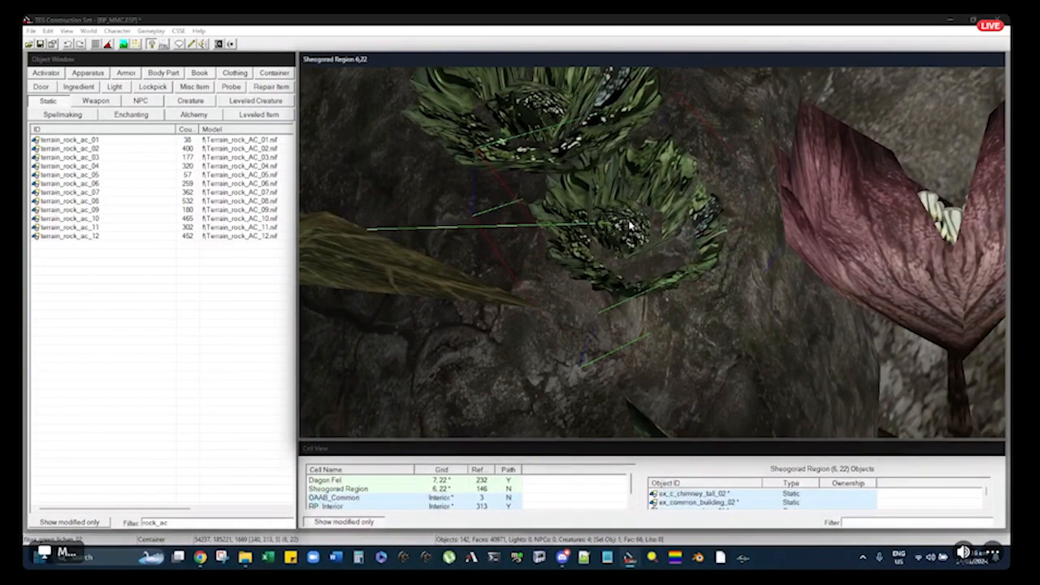
left_click_drag(624, 223, 622, 229)
right_click_drag(623, 225, 625, 224)
left_click_drag(626, 224, 623, 223)
Refine the lichens' placement against the rock face, turning the larger one to a rotation of about 309, 322, 137
middle_click_drag(624, 223, 668, 220, "shift")
scroll(642, 234, "up", 4)
scroll(634, 239, "down", 4)
left_click(616, 228)
left_click_drag(668, 220, 666, 250)
mouse_move(666, 250)
middle_mouse_down("shift")
mouse_move(690, 262)
mouse_move(605, 222)
mouse_move(716, 251)
mouse_move(677, 260)
mouse_move(630, 245)
mouse_move(604, 169)
middle_mouse_up("shift")
middle_click_drag(673, 266, 679, 227, "shift")
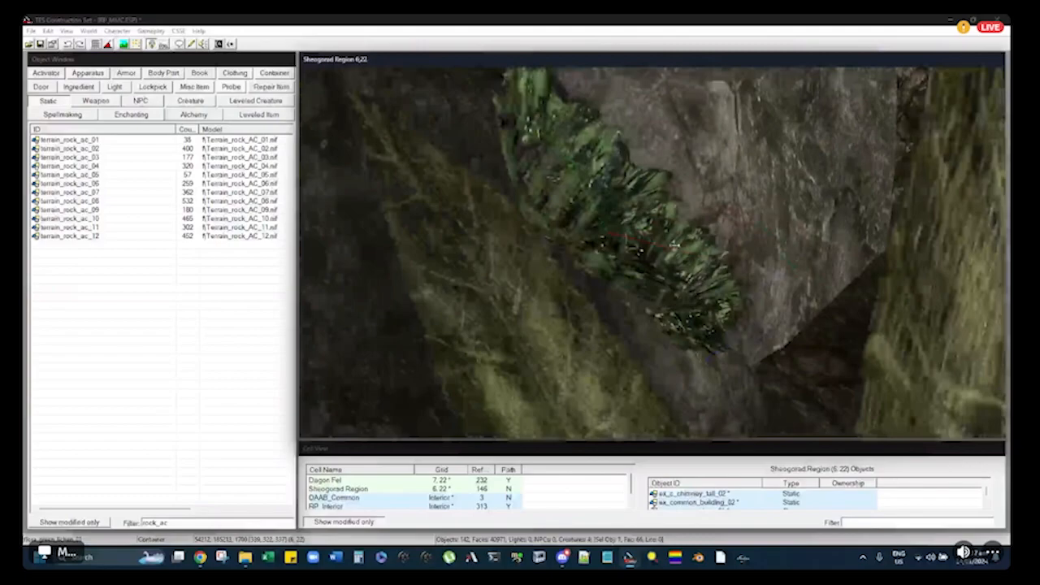
Examine the cliff around the house, the front platform and the wall around the front door
scroll(674, 245, "down", 5)
middle_click_drag(674, 245, 615, 198)
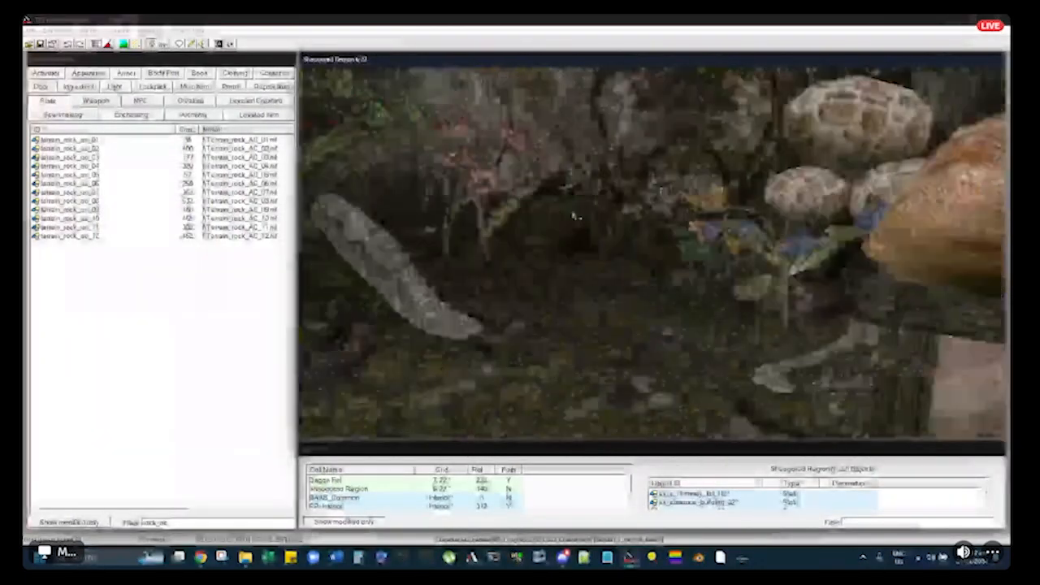
scroll(816, 279, "up", 10)
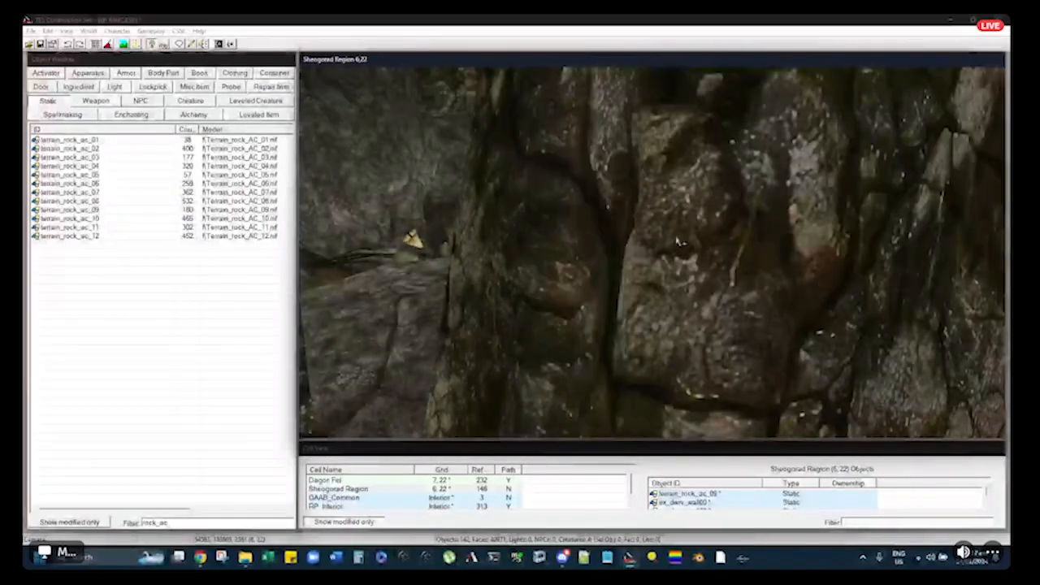
scroll(712, 251, "up", 10)
middle_click_drag(675, 242, 671, 205, "shift")
key("d")
left_click(666, 187)
key("d")
left_click(694, 210)
scroll(682, 220, "up", 5)
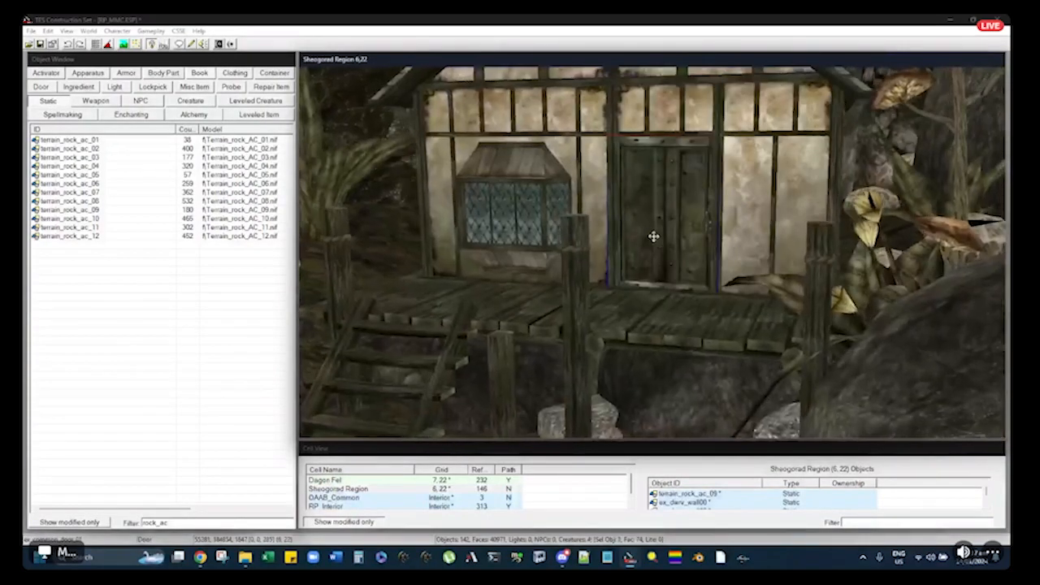
scroll(673, 223, "up", 6)
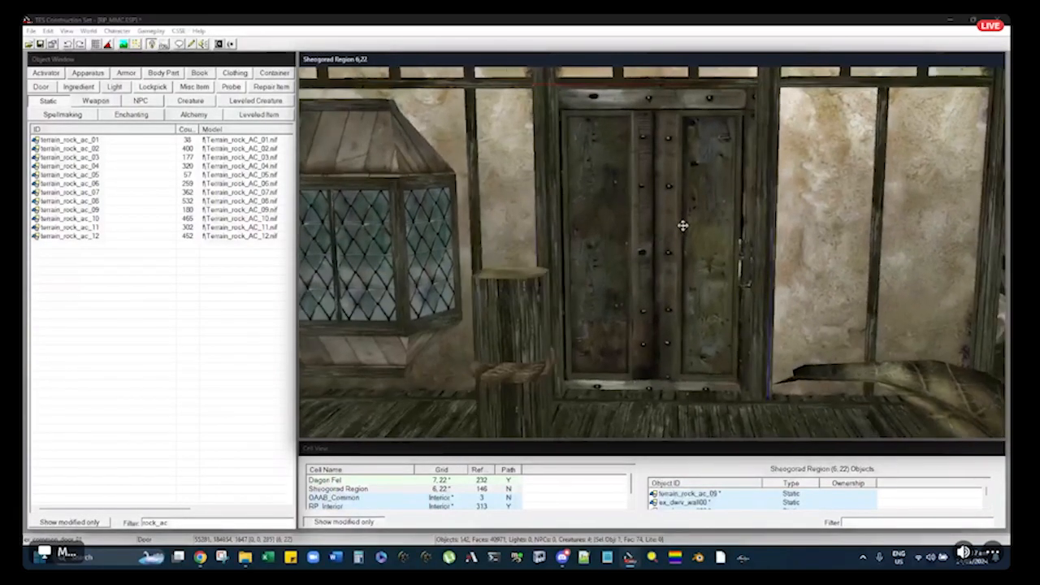
key("d")
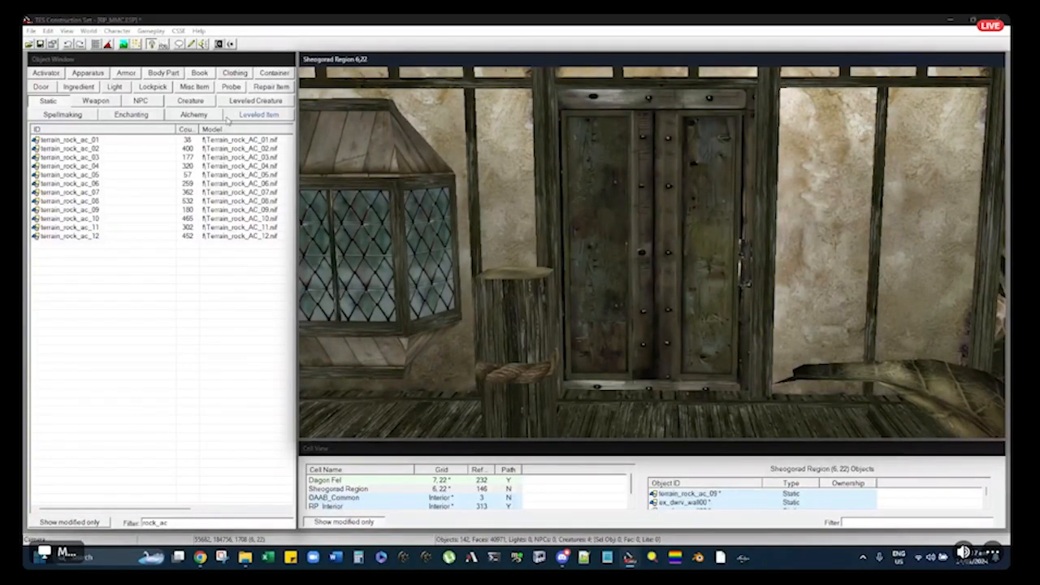
Filter the static objects by "plank" and look through the listed pieces
left_click(167, 522)
left_click_drag(167, 523, 111, 517)
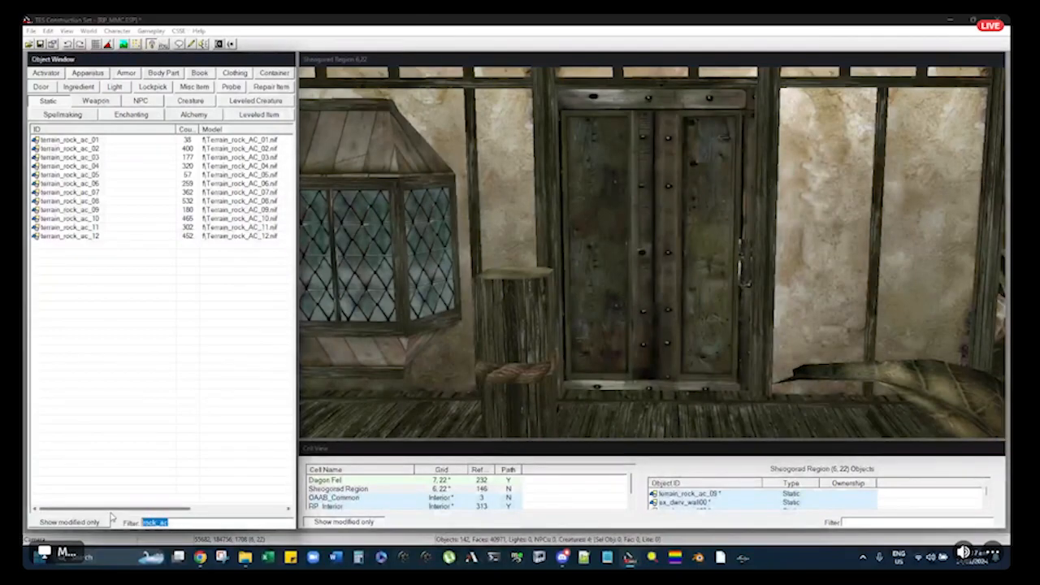
type("plank")
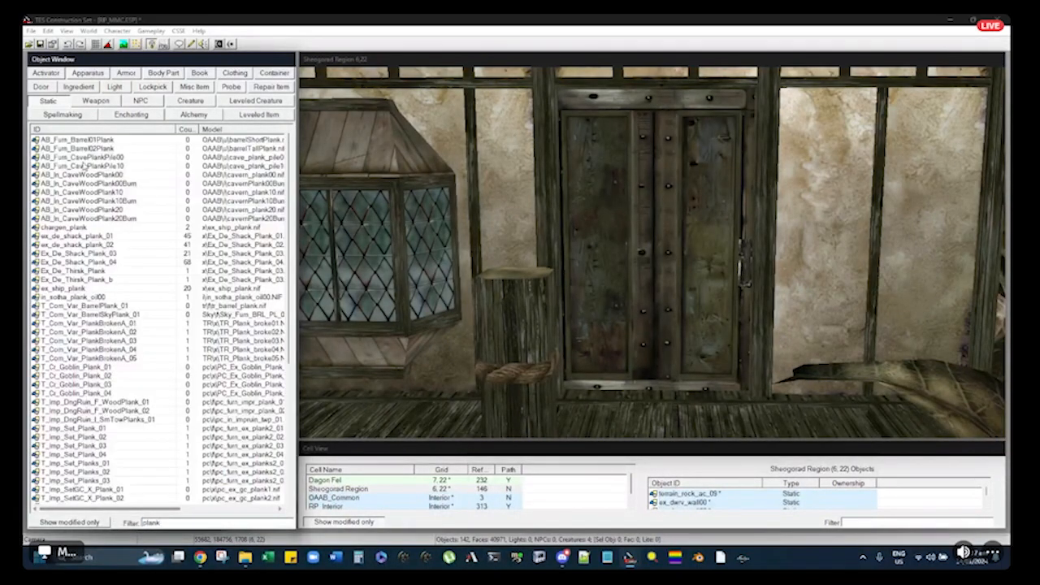
scroll(81, 262, "down", 7)
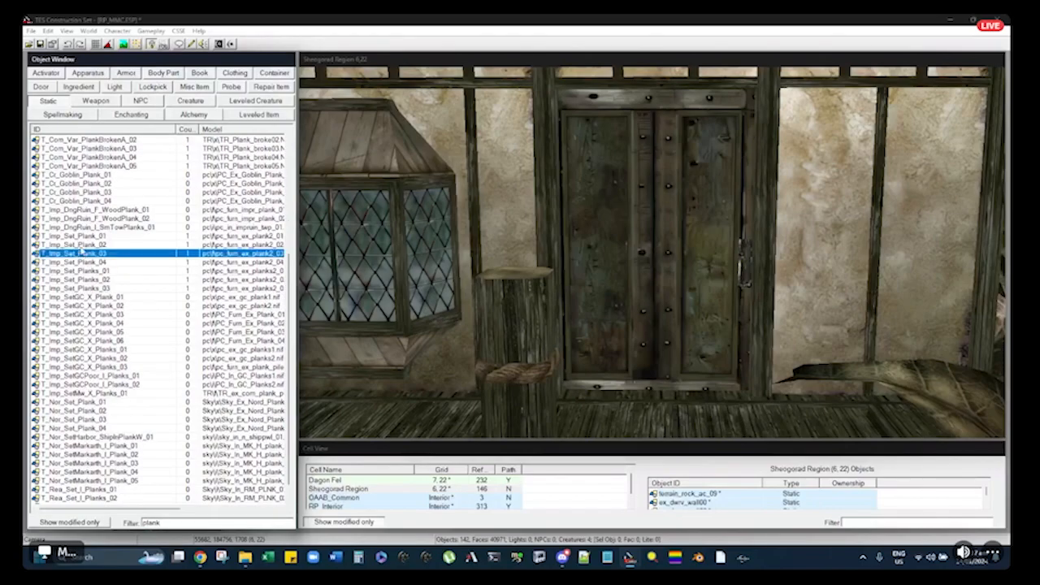
Add a T_Imp_Set_Plank_02 plank to the cell and move it to the house front between the window and the door
left_click_drag(81, 245, 546, 252)
left_click_drag(924, 292, 918, 292)
scroll(908, 291, "down", 5)
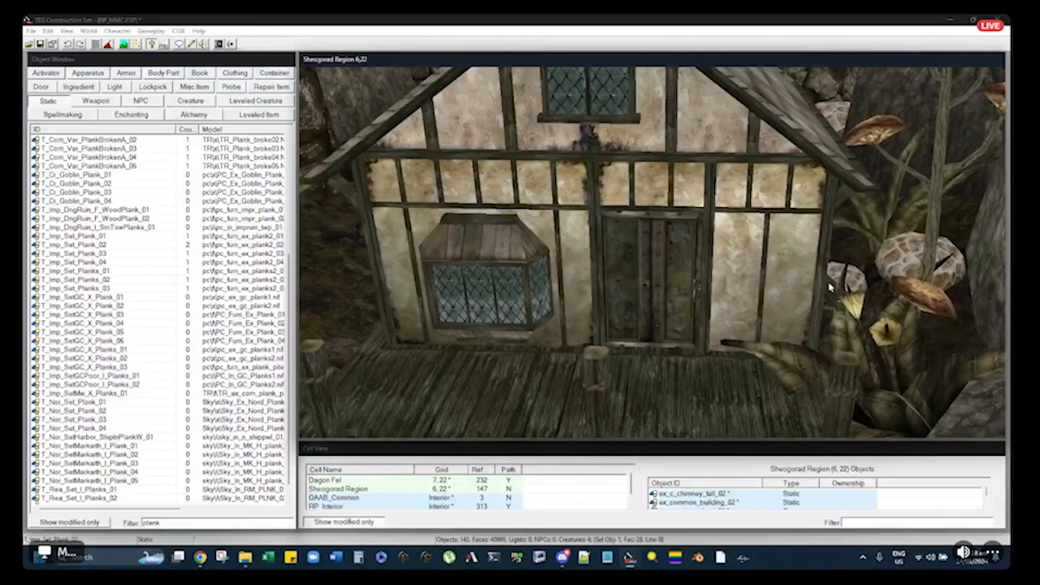
left_click_drag(830, 286, 622, 345)
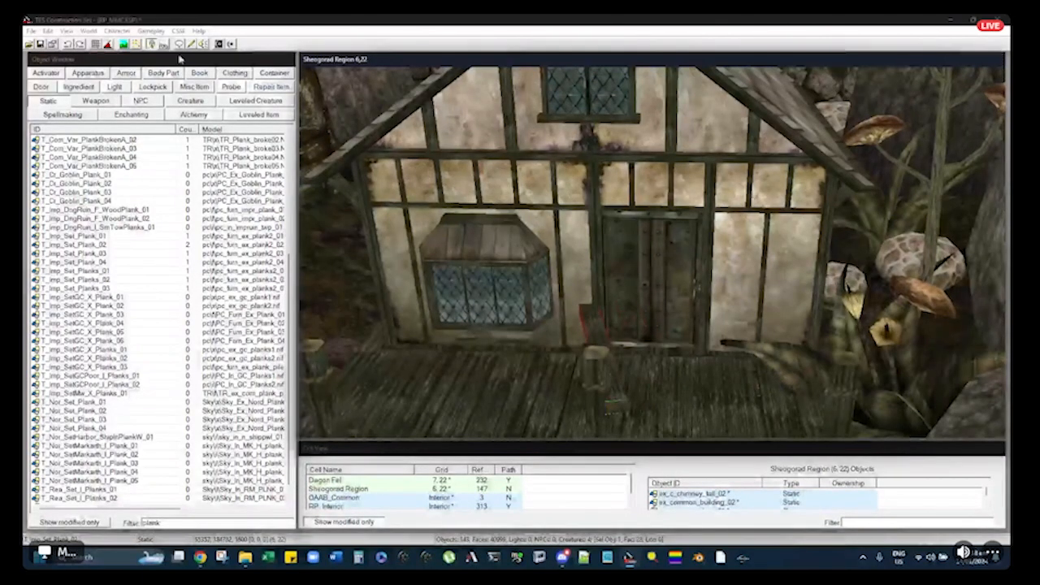
Turn the T_Imp_Set_Plank_02 plank horizontal and fit it above the front door as a lintel, flush against the timber framing
right_click_drag(589, 344, 617, 343)
left_click_drag(666, 355, 700, 203)
scroll(700, 203, "up", 5)
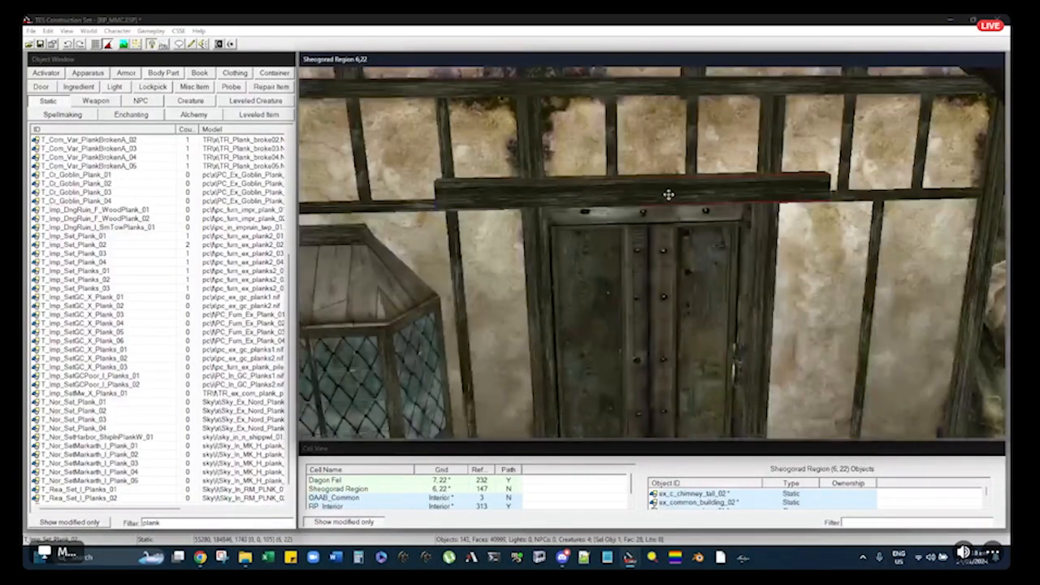
scroll(668, 195, "up", 3)
left_click_drag(676, 216, 701, 233)
middle_click_drag(701, 233, 680, 216)
left_click_drag(680, 216, 678, 216)
scroll(678, 216, "down", 8)
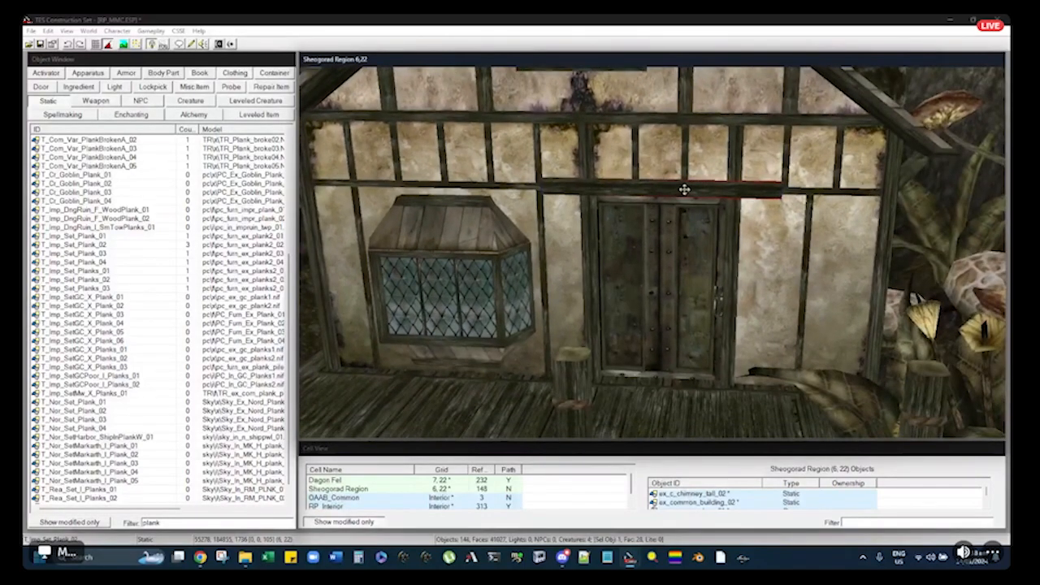
Place a copy of the lintel plank at the foot of the front door as a threshold
left_click_drag(683, 189, 689, 407)
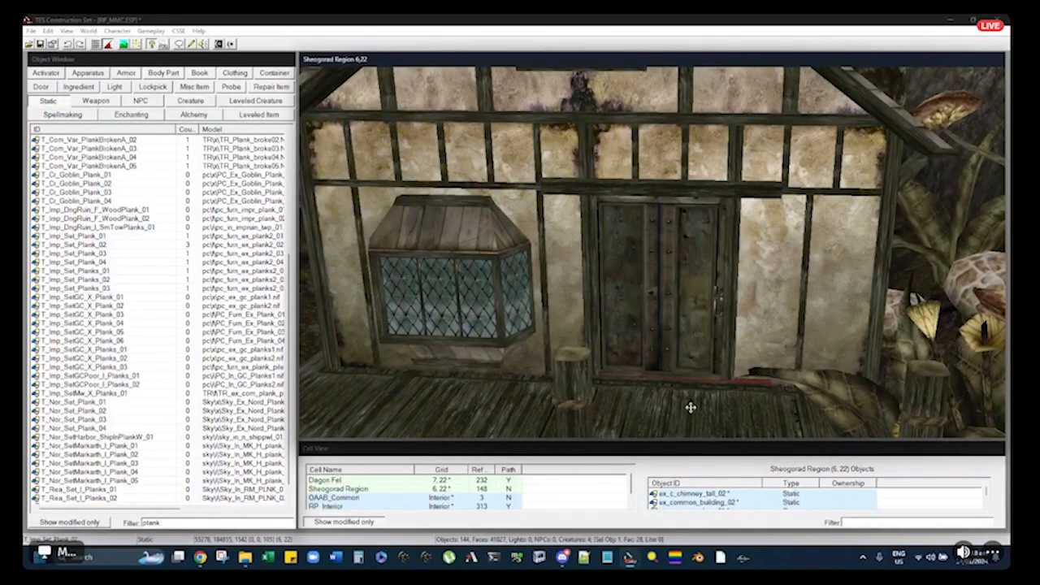
key("ctrl+z")
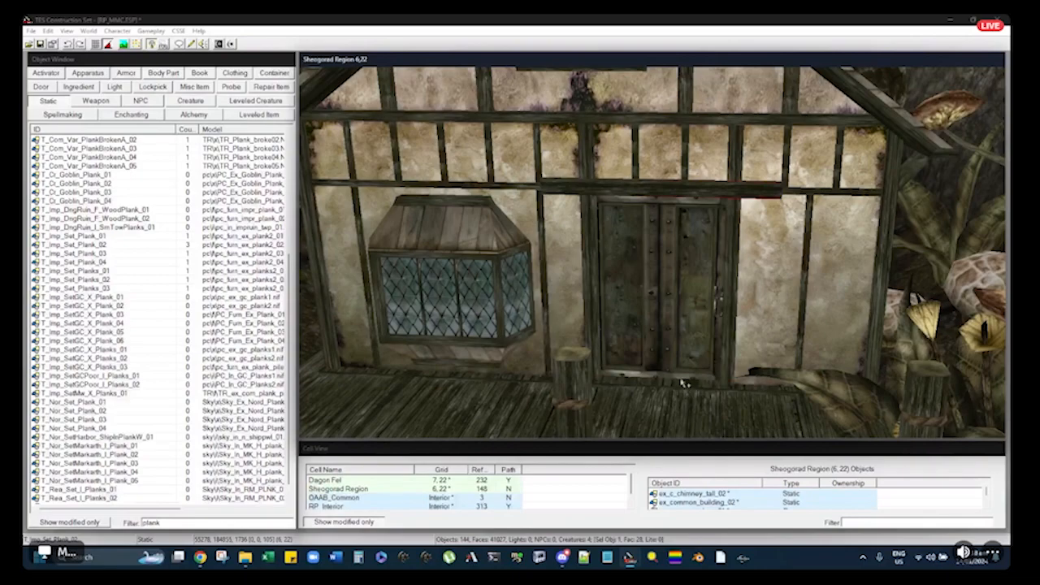
key("ctrl+y")
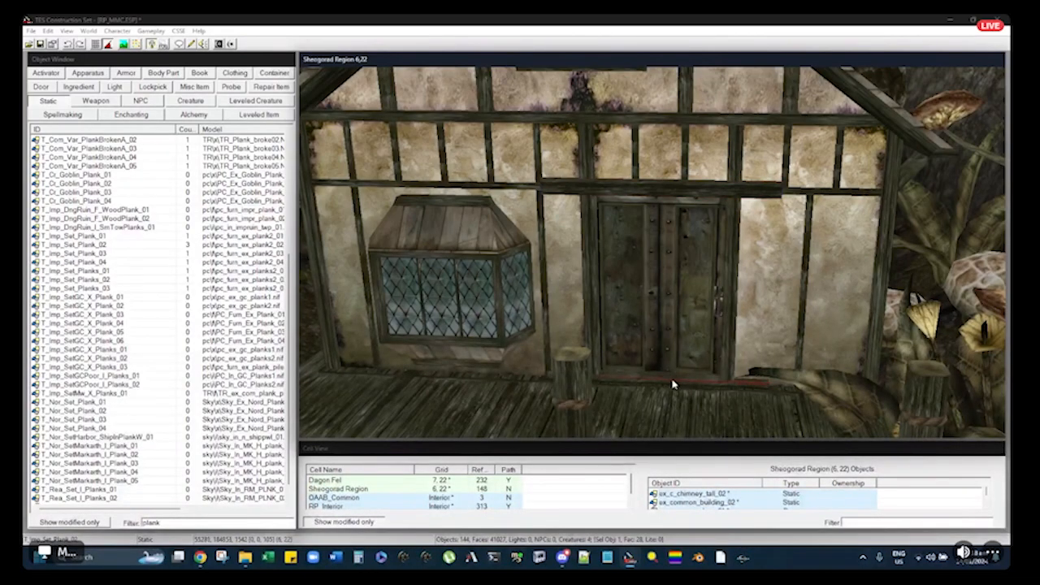
middle_click_drag(670, 381, 680, 368)
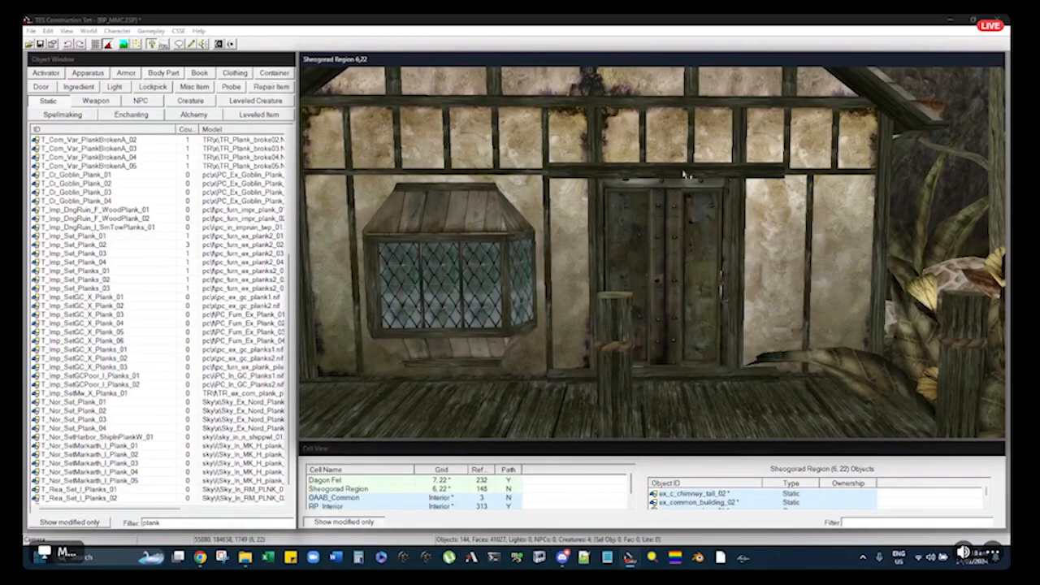
Duplicate the lintel plank and turn the copy upright through its rotation values, with the Z rotation at 0
left_click_drag(684, 165, 672, 238)
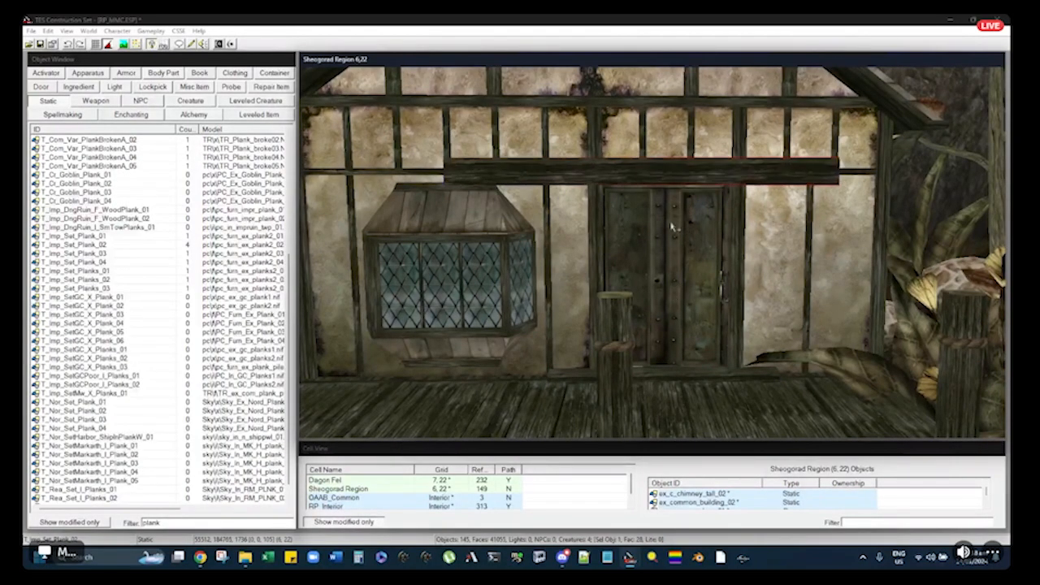
right_click_drag(680, 181, 687, 190)
key("ctrl+z")
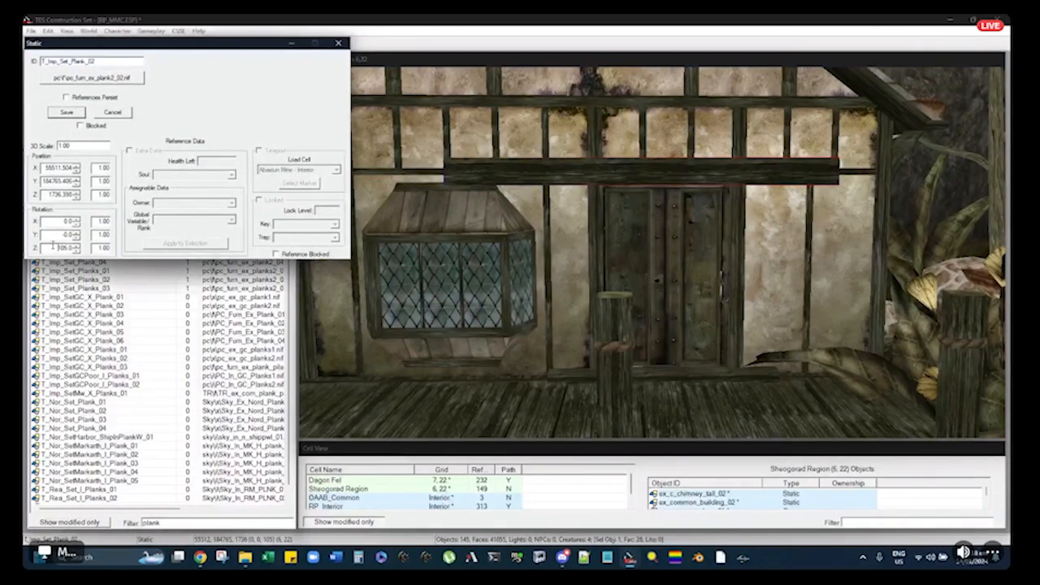
key("BackSpace")
left_click(620, 164)
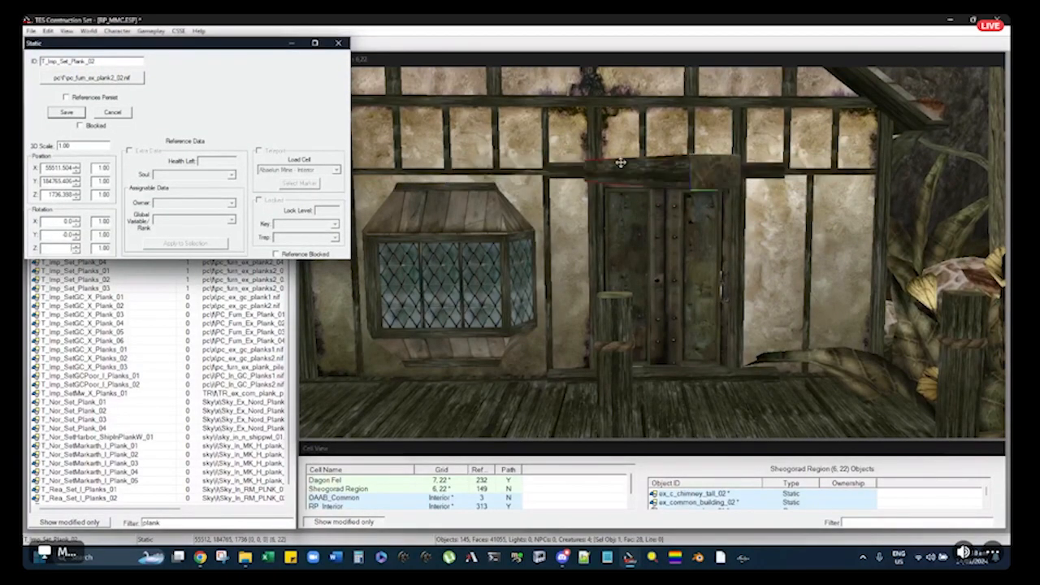
double_click(618, 177)
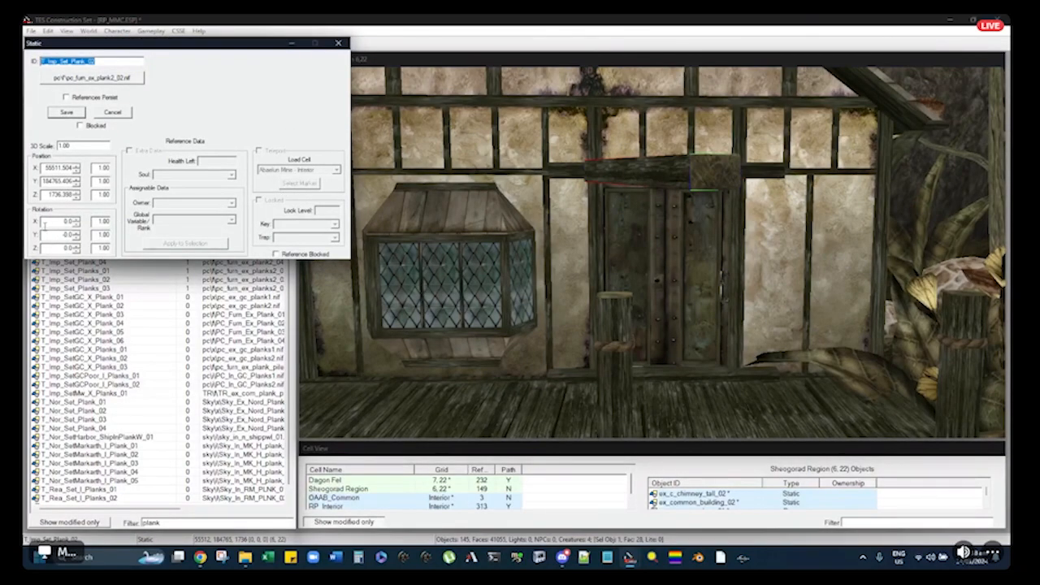
left_click(646, 191)
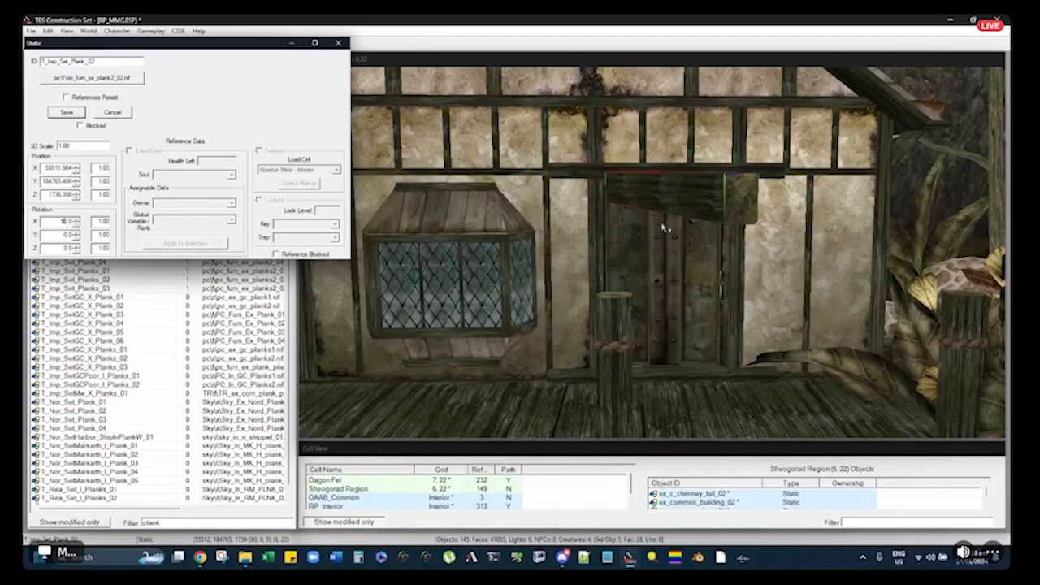
double_click(684, 202)
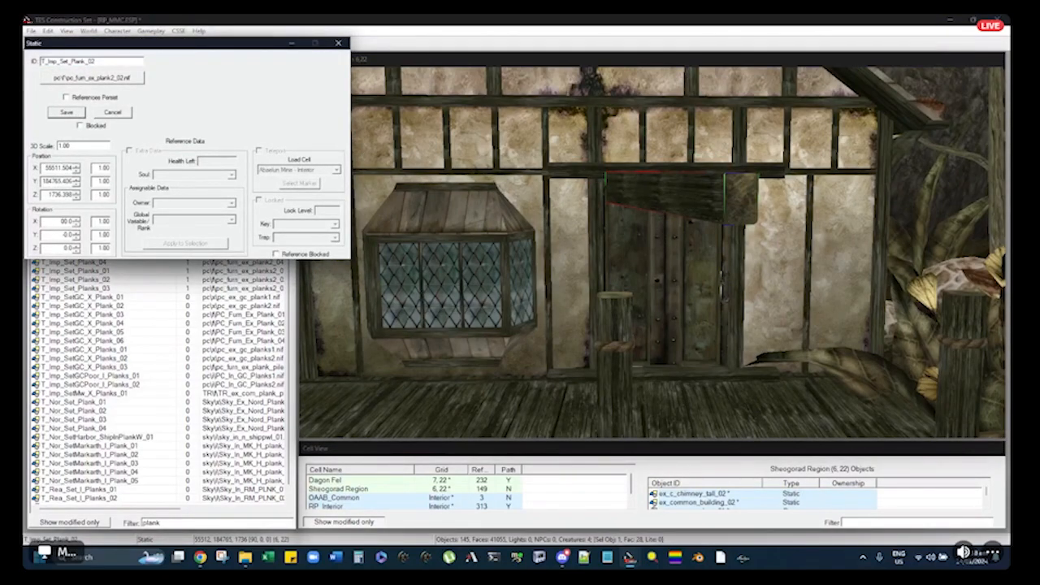
key("Tab")
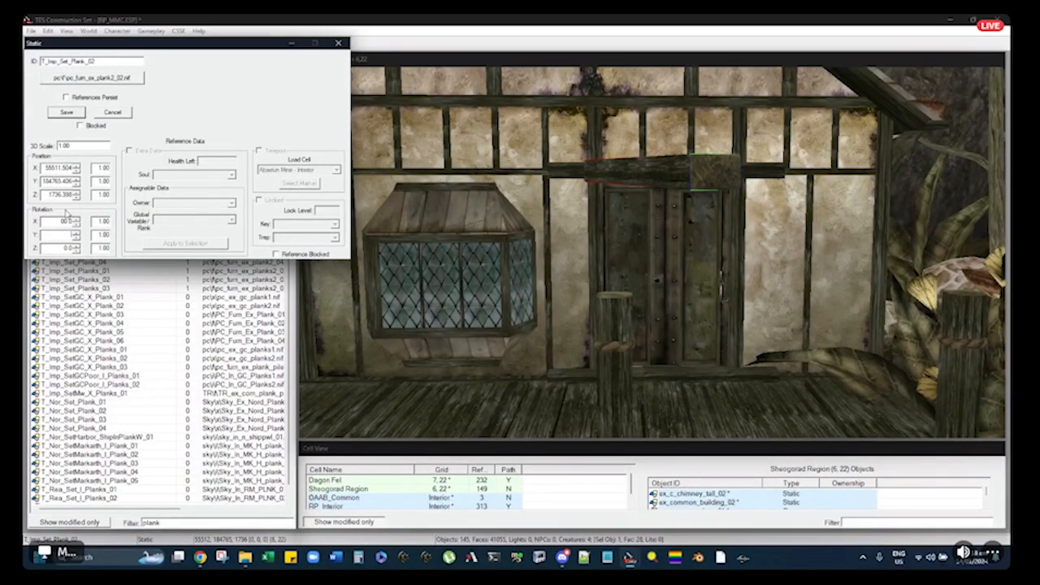
key("Return")
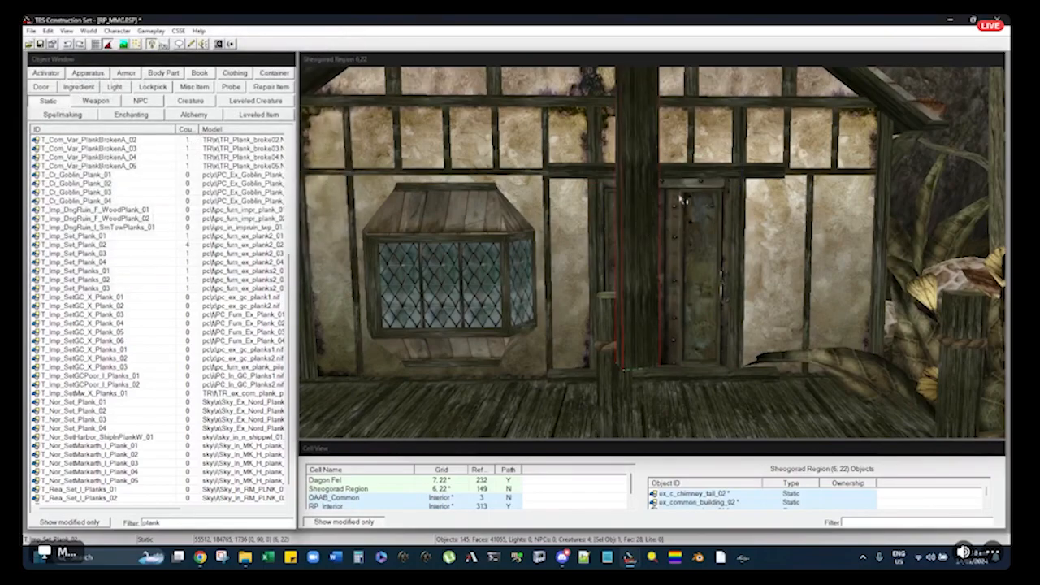
Move the upright plank to the window side of the door as a jamb, with a rotation of 270, 285, 0
left_click(655, 195)
middle_click_drag(655, 195, 408, 166, "shift")
left_click_drag(582, 234, 541, 216)
middle_click_drag(541, 216, 582, 246)
left_click_drag(580, 203, 588, 215)
scroll(588, 215, "up", 5)
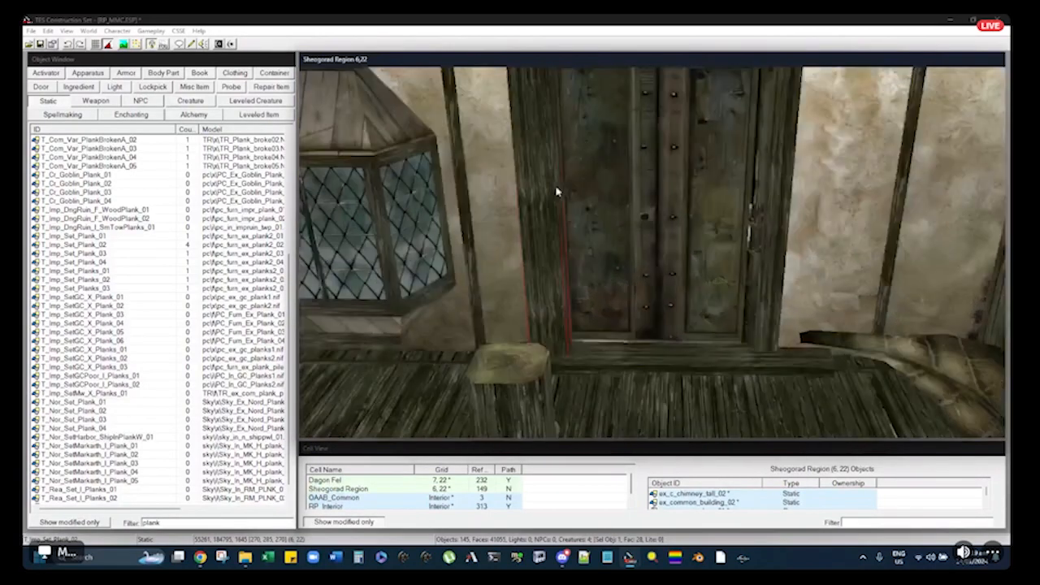
Duplicate the upright plank and fit the copy along the handle side of the door
left_click_drag(552, 279, 788, 278)
middle_click_drag(787, 278, 731, 263, "shift")
scroll(792, 236, "up", 5)
scroll(706, 253, "down", 4)
mouse_move(789, 317)
left_mouse_down()
mouse_move(791, 306)
mouse_move(775, 303)
left_mouse_up()
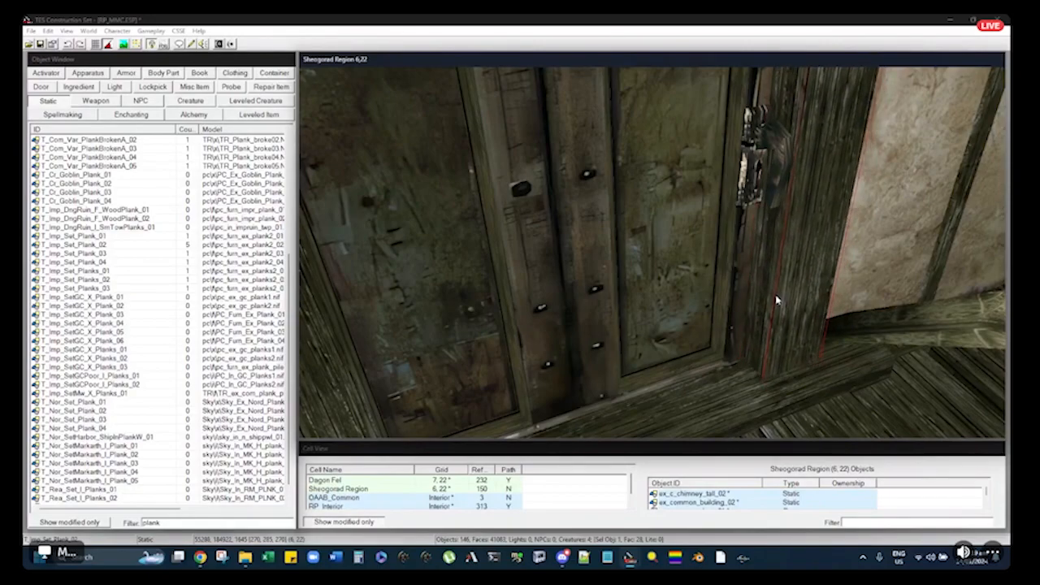
Refine the position of the window-side upright plank so it lines up with the door frame
middle_click_drag(774, 301, 633, 236, "shift")
left_click_drag(621, 241, 613, 240)
mouse_move(612, 240)
middle_mouse_down("shift")
mouse_move(652, 258)
mouse_move(621, 241)
middle_mouse_up("shift")
scroll(621, 240, "down", 5)
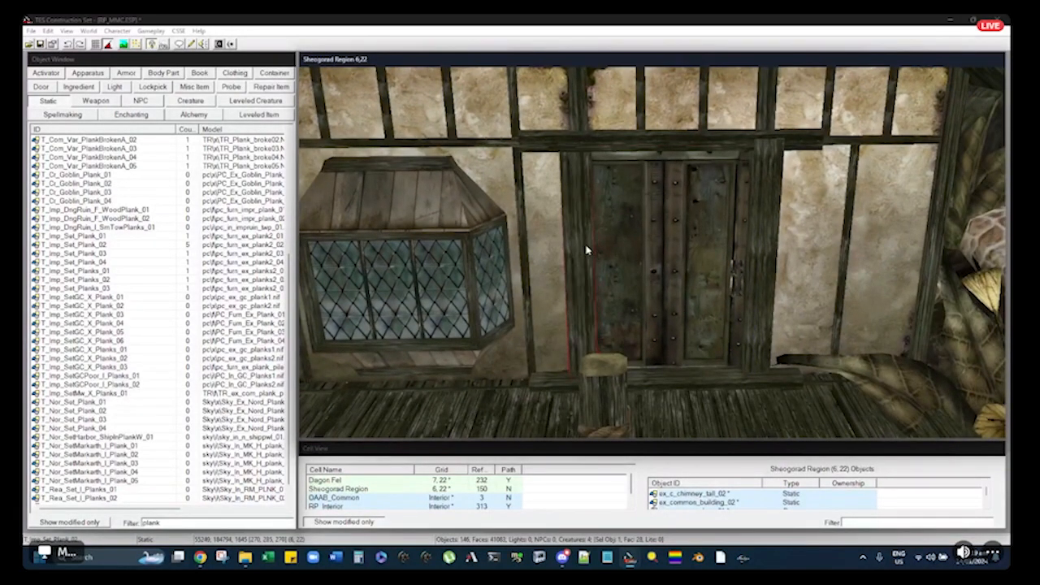
scroll(586, 252, "up", 8)
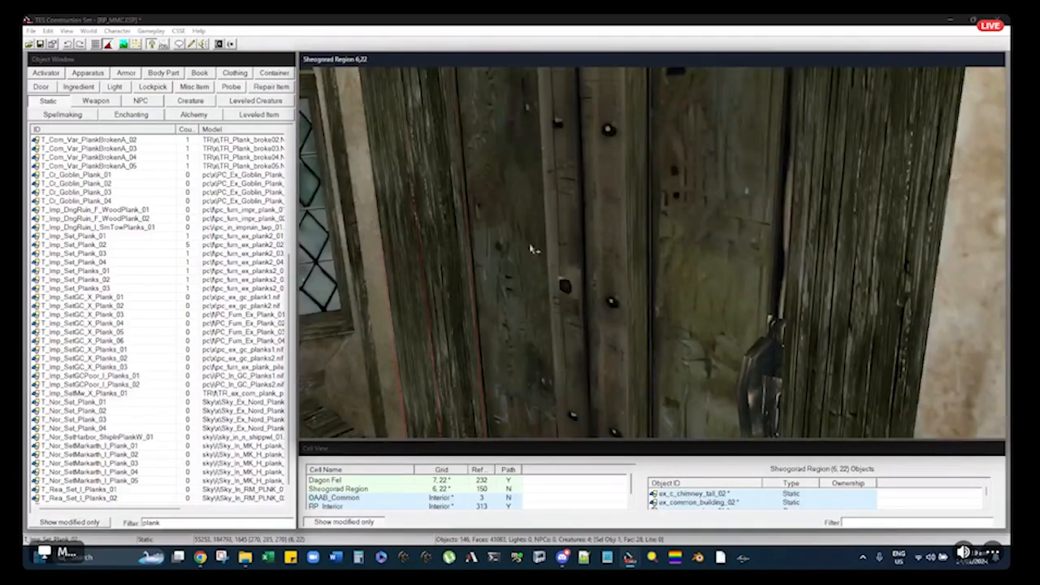
Nudge the lintel and threshold planks to line them up with the two upright door planks
middle_click_drag(574, 264, 621, 192, "shift")
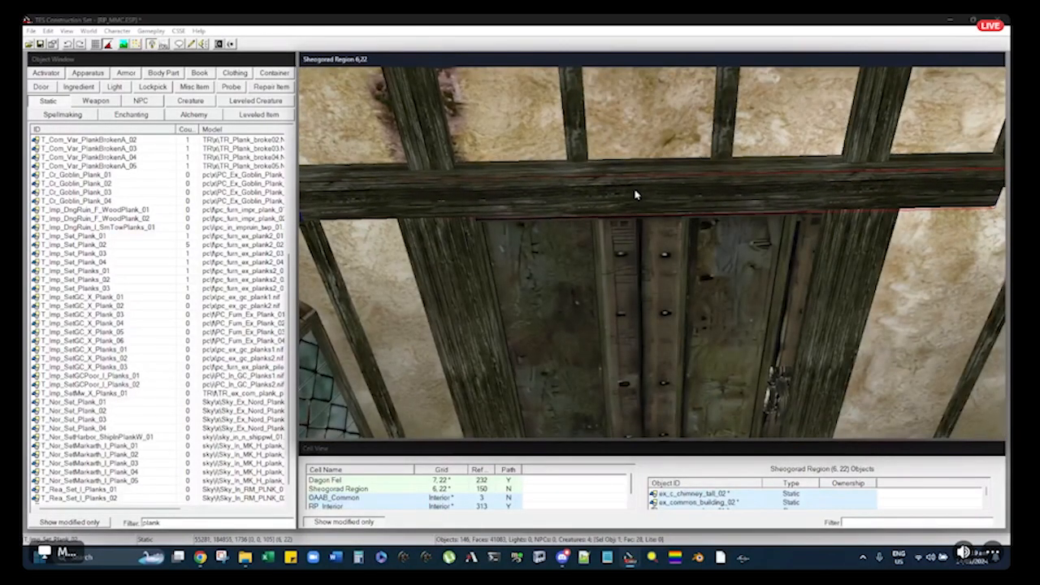
middle_click_drag(636, 195, 636, 183, "shift")
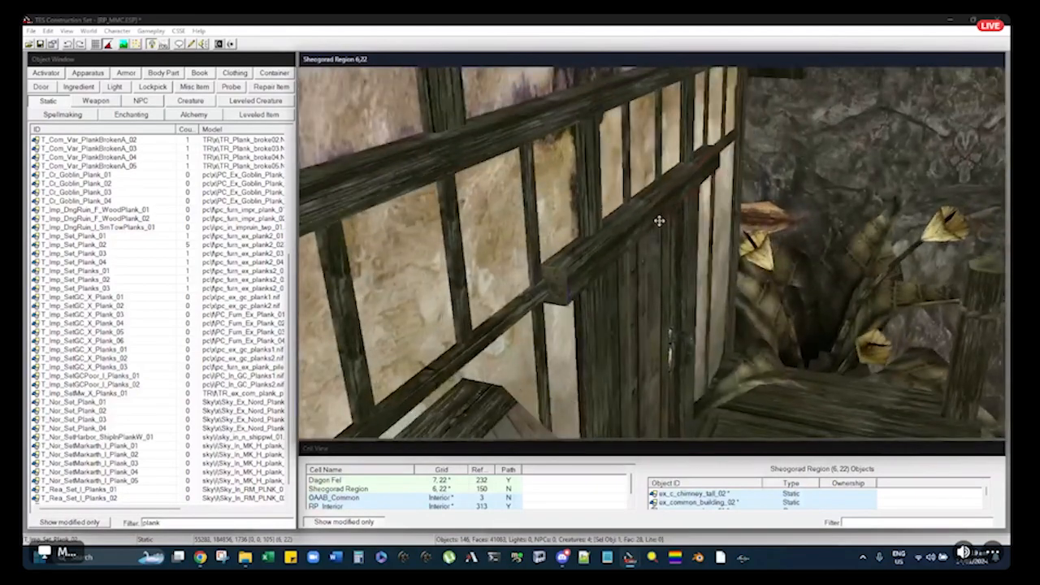
middle_click_drag(659, 221, 662, 356, "shift")
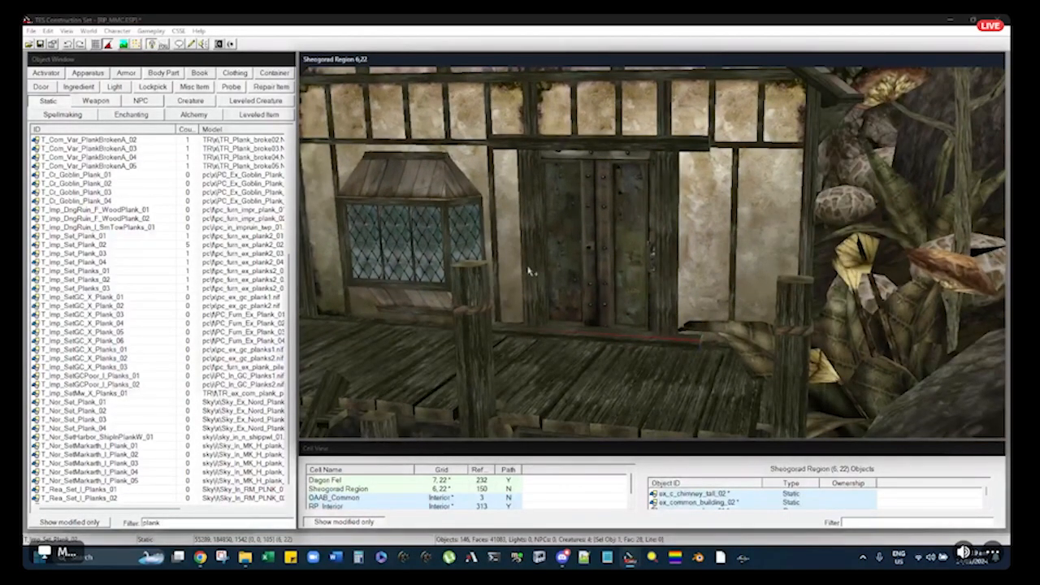
Examine the finished door framing and the front platform from several distances and angles
middle_click_drag(575, 260, 626, 240, "shift")
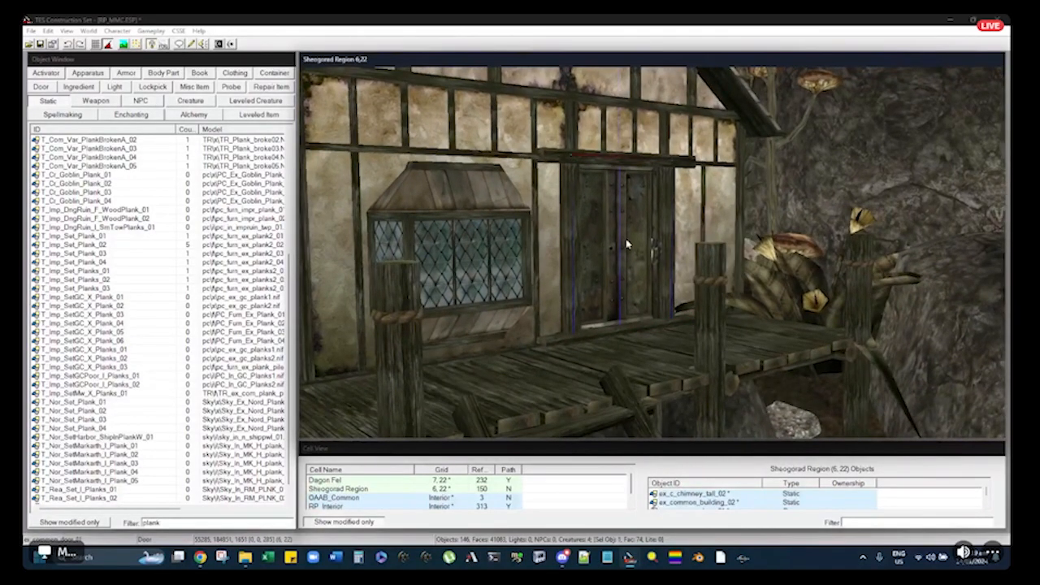
scroll(596, 241, "down", 10)
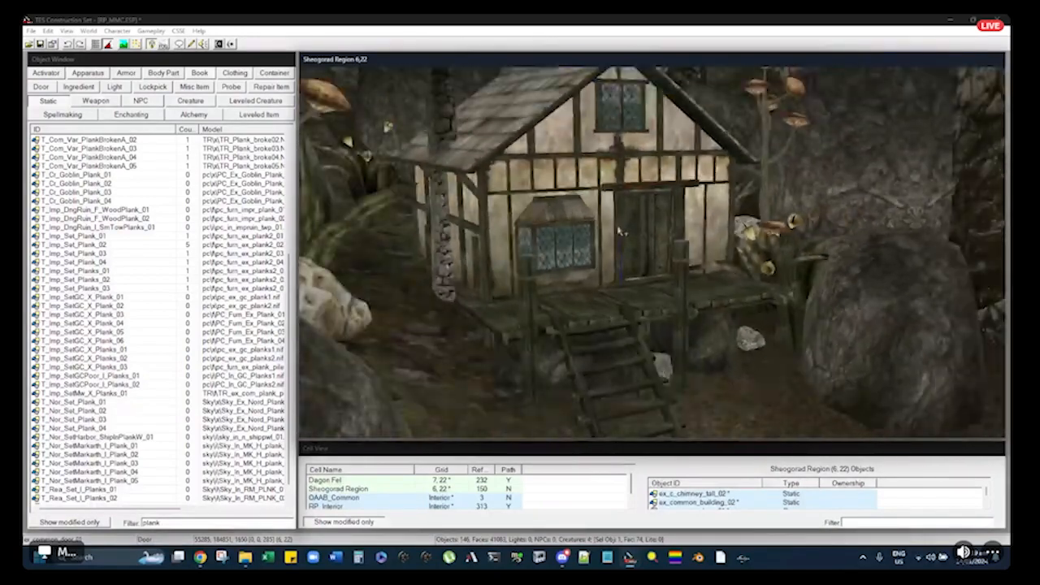
middle_click_drag(618, 227, 590, 215, "shift")
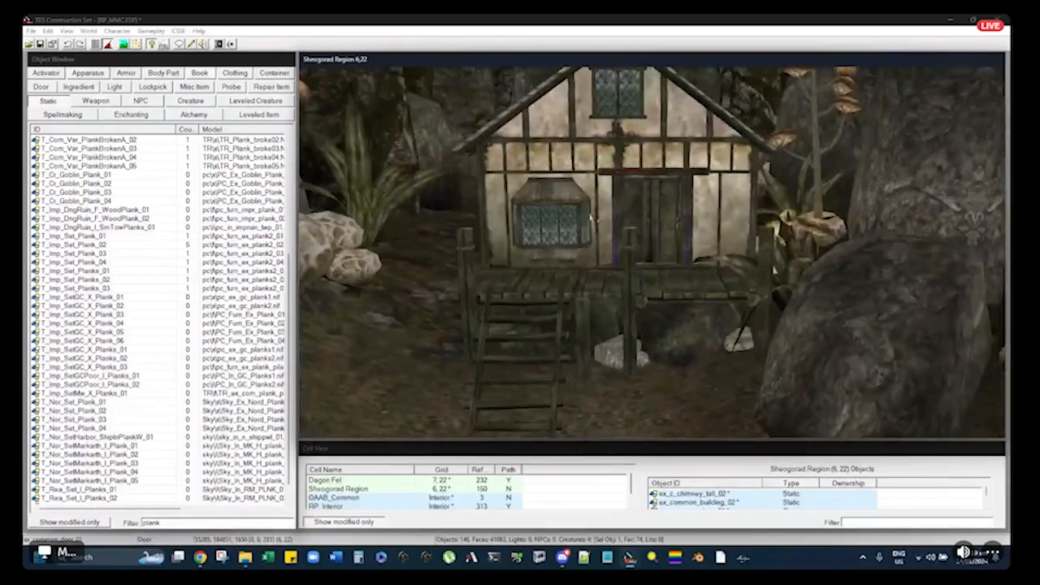
scroll(611, 297, "up", 3)
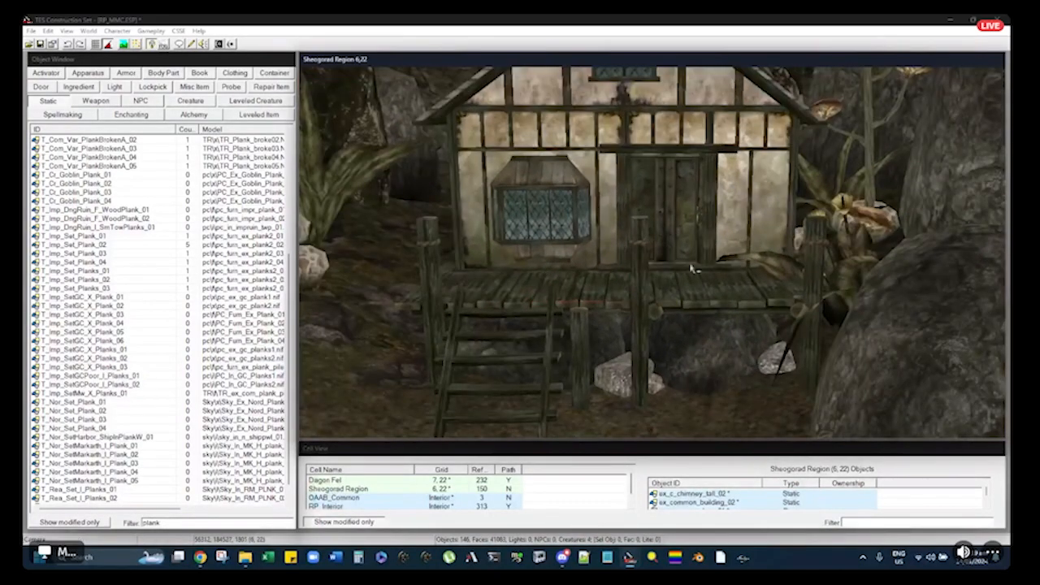
scroll(708, 233, "up", 3)
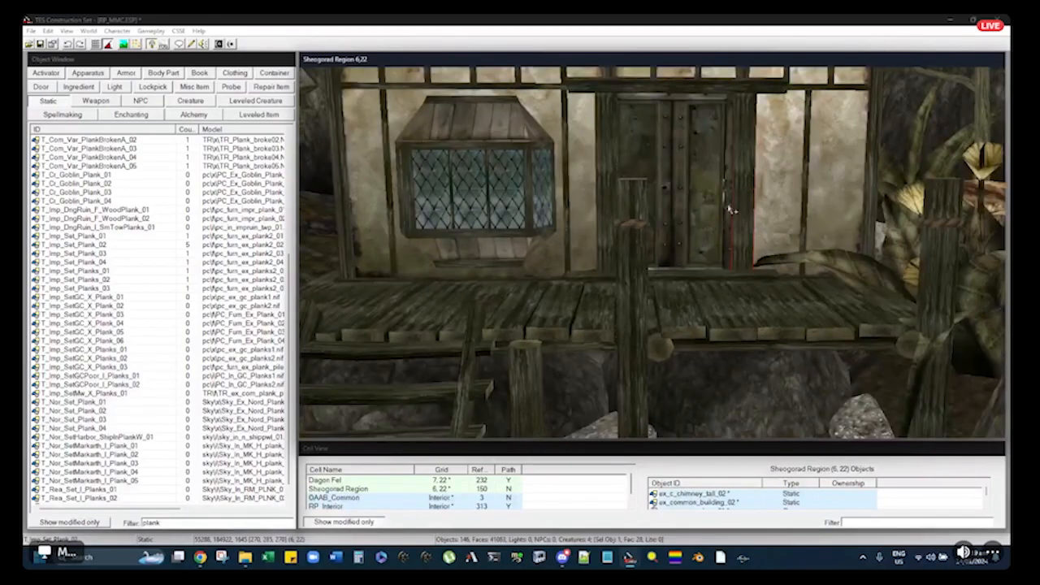
Try T_Imp_Set_Plank_01 and T_Imp_Set_Plank_03 on the front platform and delete both test pieces
middle_click_drag(738, 187, 711, 108)
left_click_drag(92, 237, 556, 252)
right_click_drag(556, 253, 573, 253)
key("Delete")
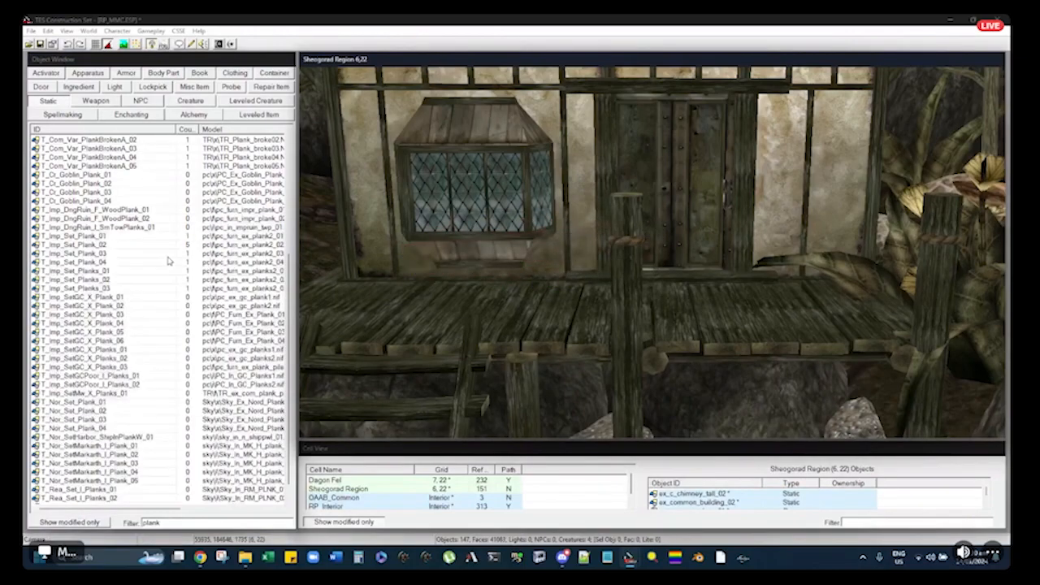
left_click(104, 279)
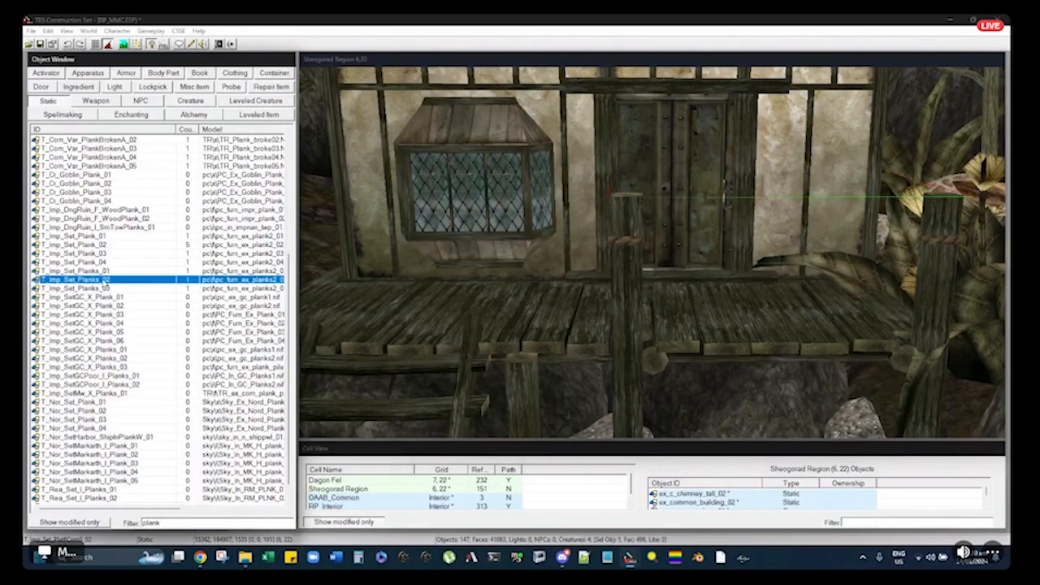
left_click(94, 245)
left_click_drag(94, 254, 556, 294)
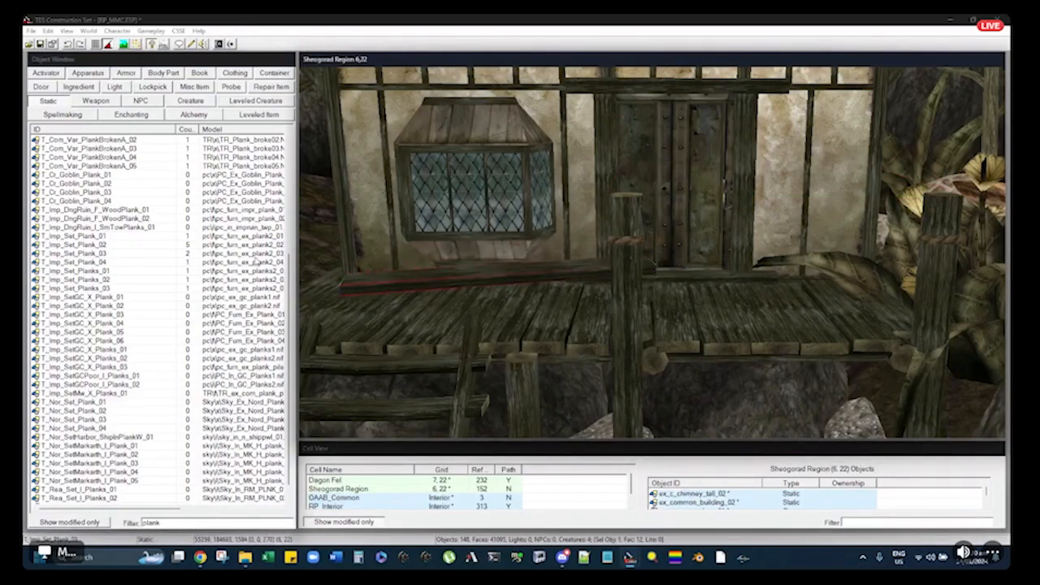
key("Delete")
Add a T_Imp_Set_Plank_04 plank, rotate it to 270, 285, 0 and fit it as a rail between the platform's front posts
left_click(132, 201)
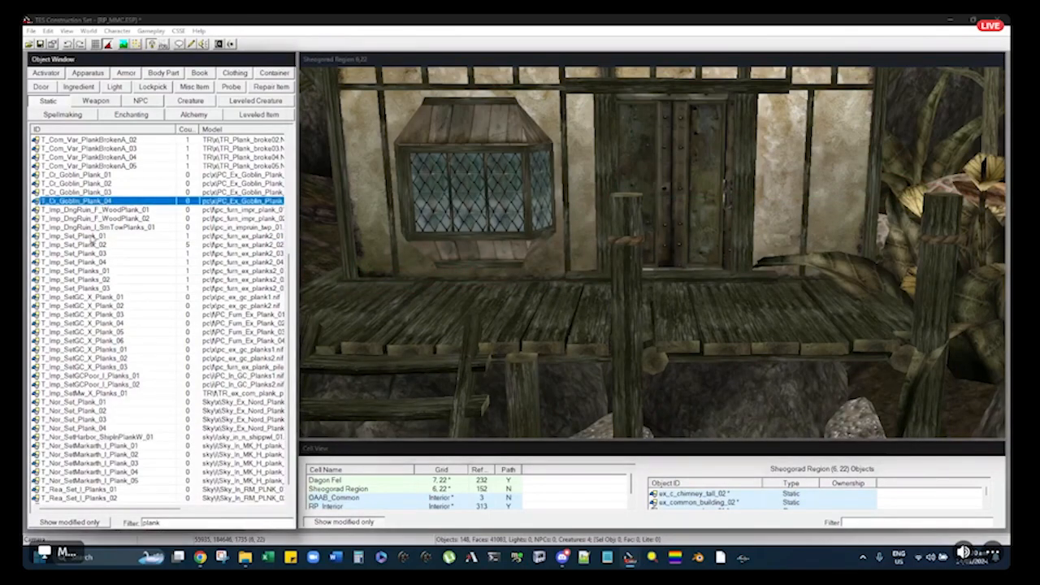
left_click(79, 288)
left_click_drag(84, 276, 573, 341)
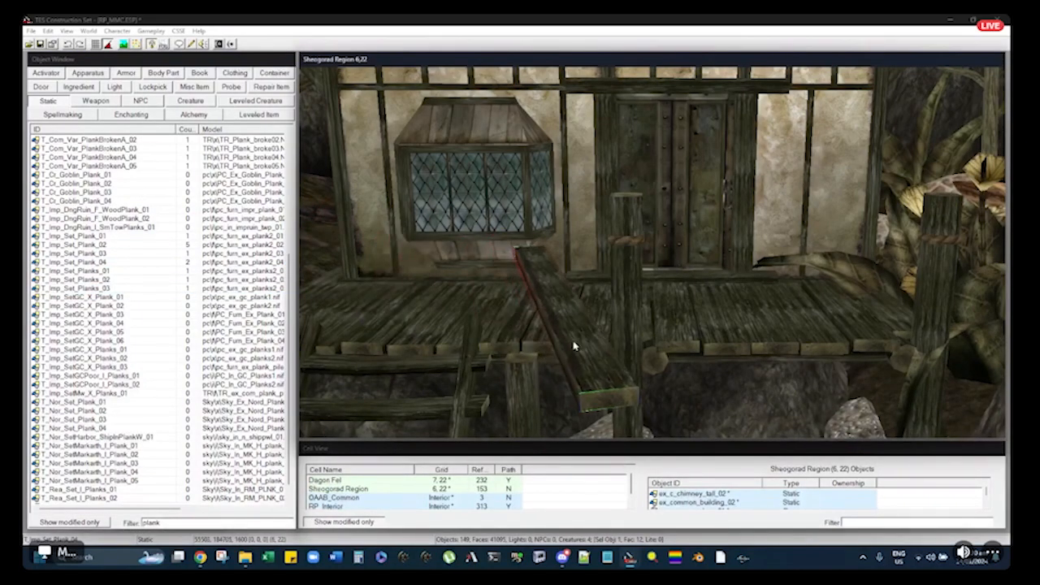
mouse_move(573, 336)
right_mouse_down()
mouse_move(563, 341)
mouse_move(577, 327)
mouse_move(561, 350)
mouse_move(578, 354)
right_mouse_up()
middle_click_drag(578, 353, 580, 311, "shift")
right_click_drag(578, 311, 577, 305)
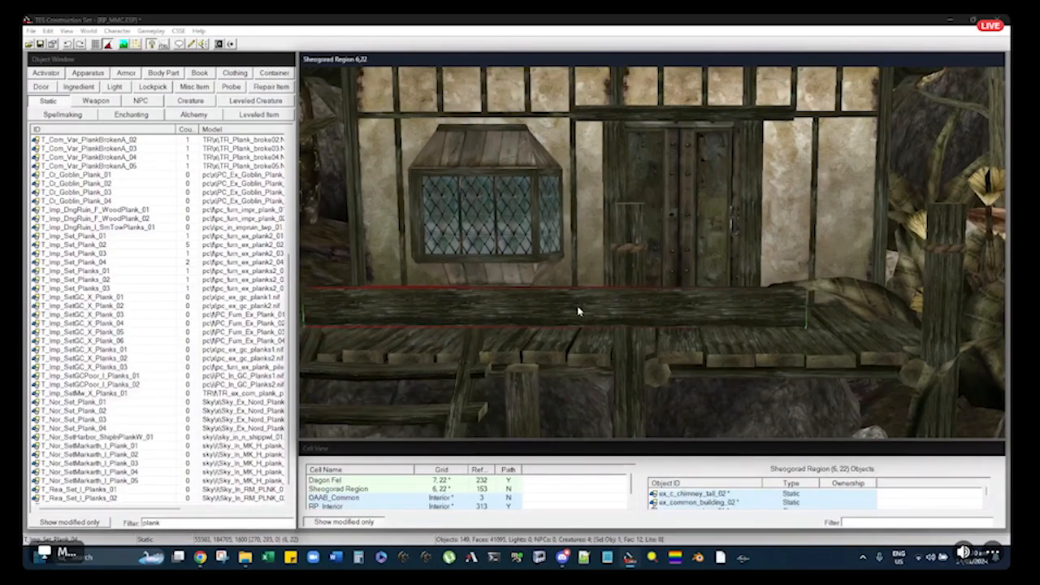
left_click_drag(576, 306, 815, 266)
middle_click_drag(815, 266, 696, 254, "shift")
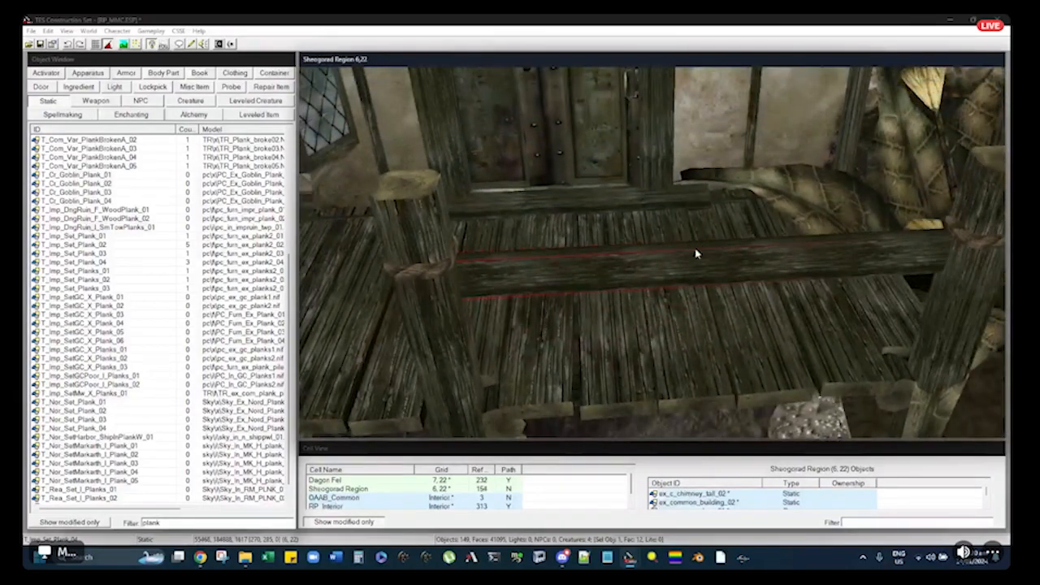
Arrange two copies of the rail plank one above the other between the front posts, the lower one at a height of about 1613
left_click_drag(692, 267, 693, 209)
middle_click_drag(694, 209, 659, 261, "shift")
left_click(658, 263)
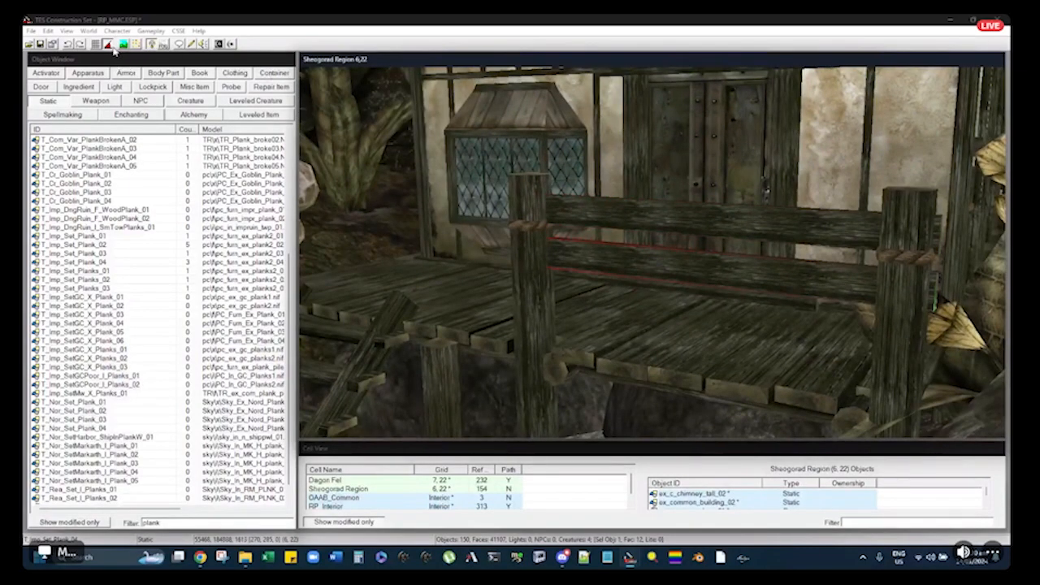
middle_click_drag(693, 281, 615, 210, "shift")
scroll(587, 213, "up", 2)
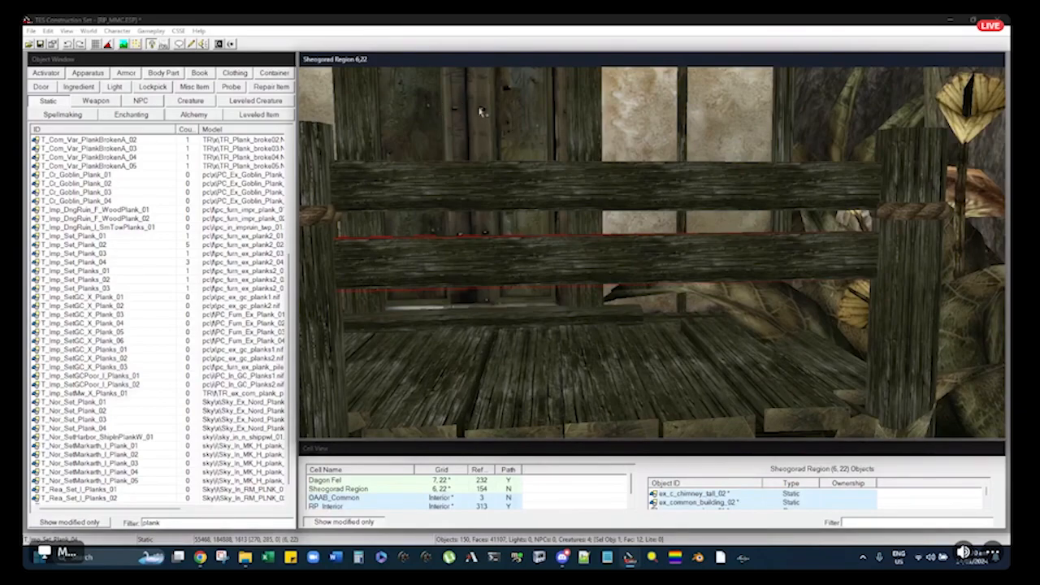
Tilt the lower rail plank between the platform's front posts slightly so it is not quite parallel to the upper one
middle_click_drag(586, 241, 694, 260)
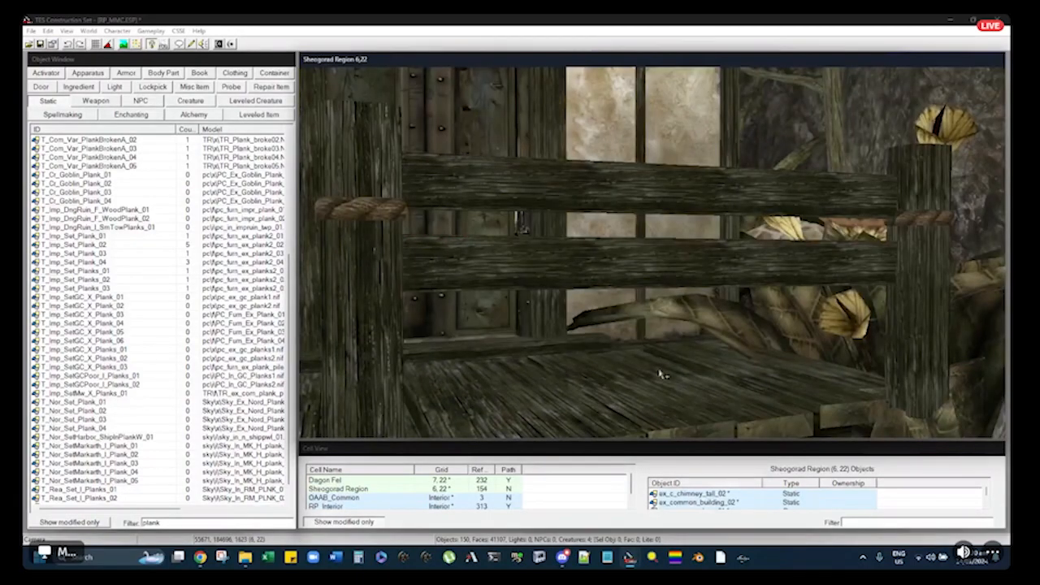
middle_click_drag(637, 211, 611, 156)
left_click(634, 160)
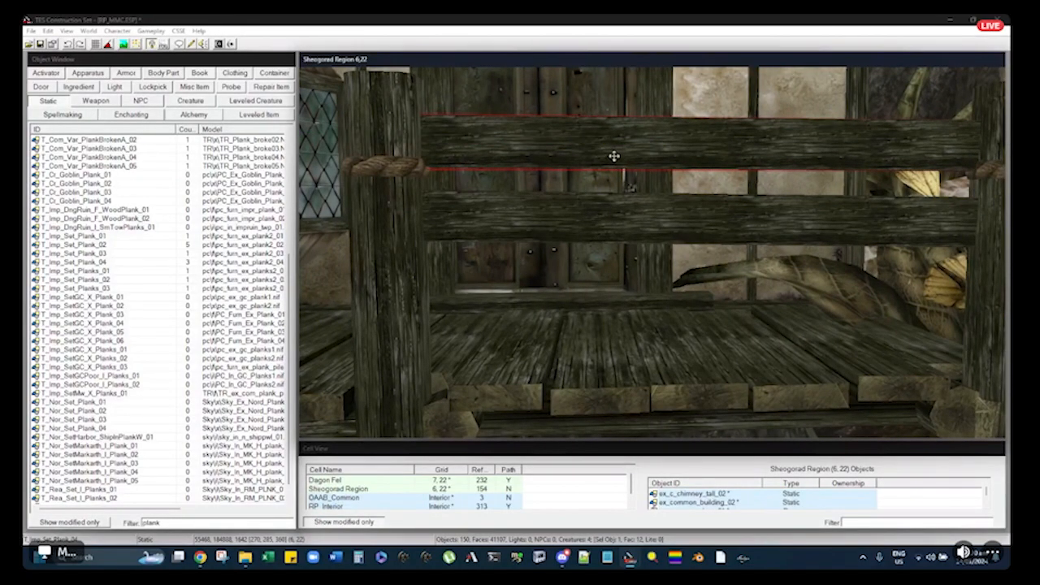
middle_click_drag(614, 190, 695, 226, "shift")
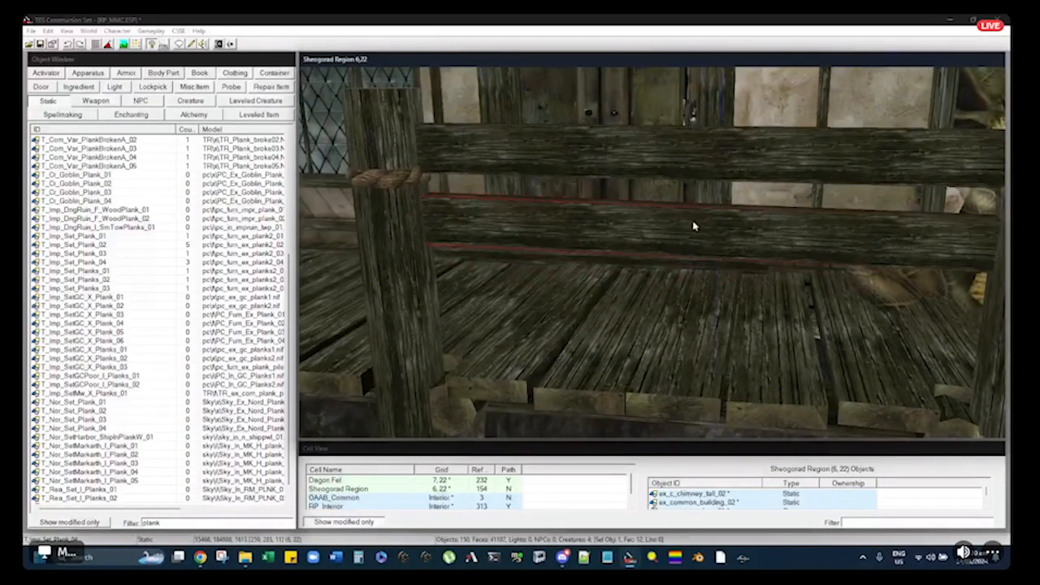
scroll(694, 225, "down", 6)
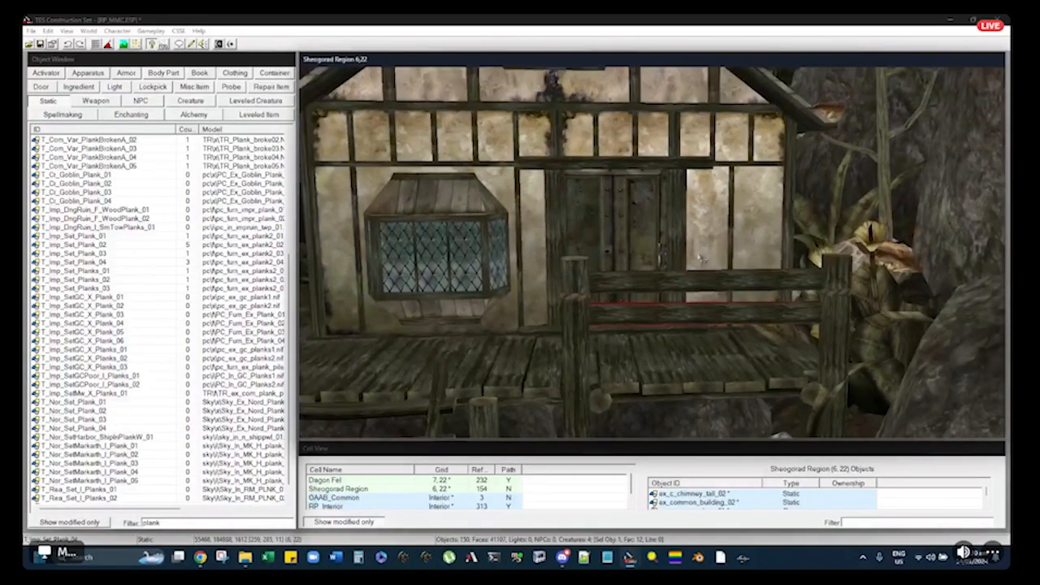
Try to rotate the lintel plank above the door and undo the rotation
scroll(698, 252, "up", 5)
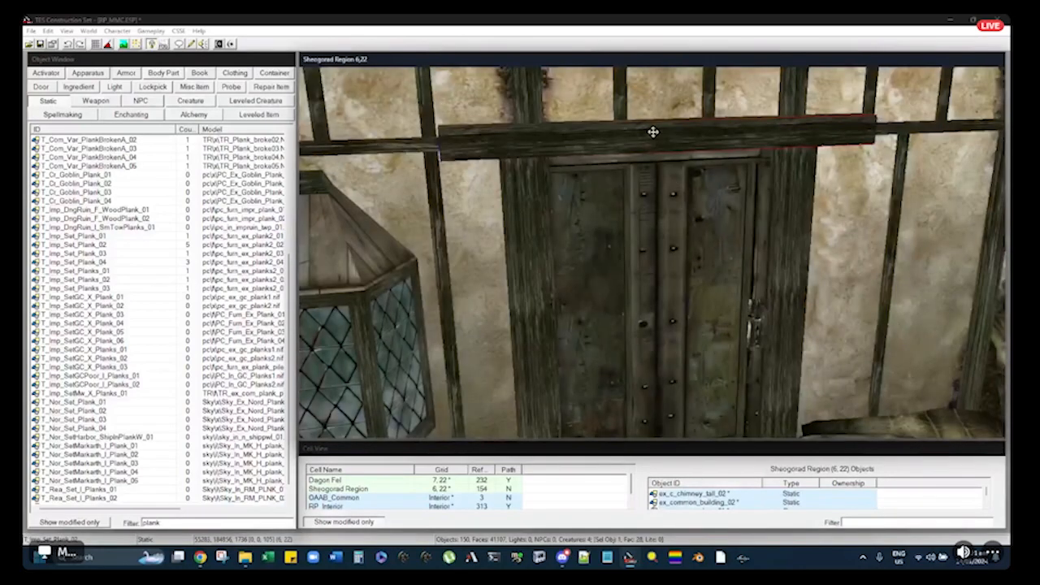
right_click_drag(650, 138, 650, 138)
key("ctrl+z")
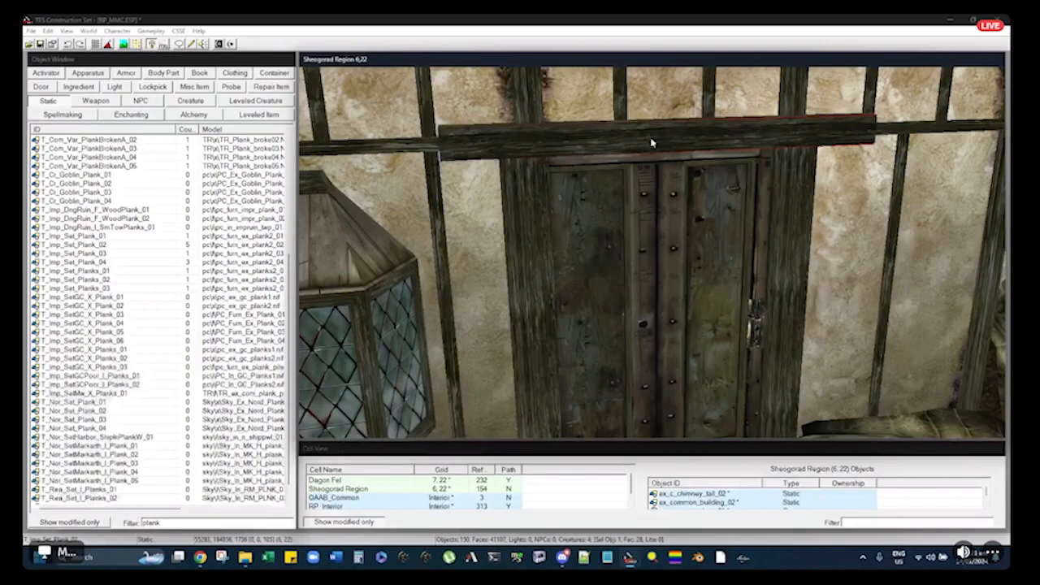
Set the object rotation movement speed to 0.25 in the preferences
left_click(33, 31)
left_click(49, 76)
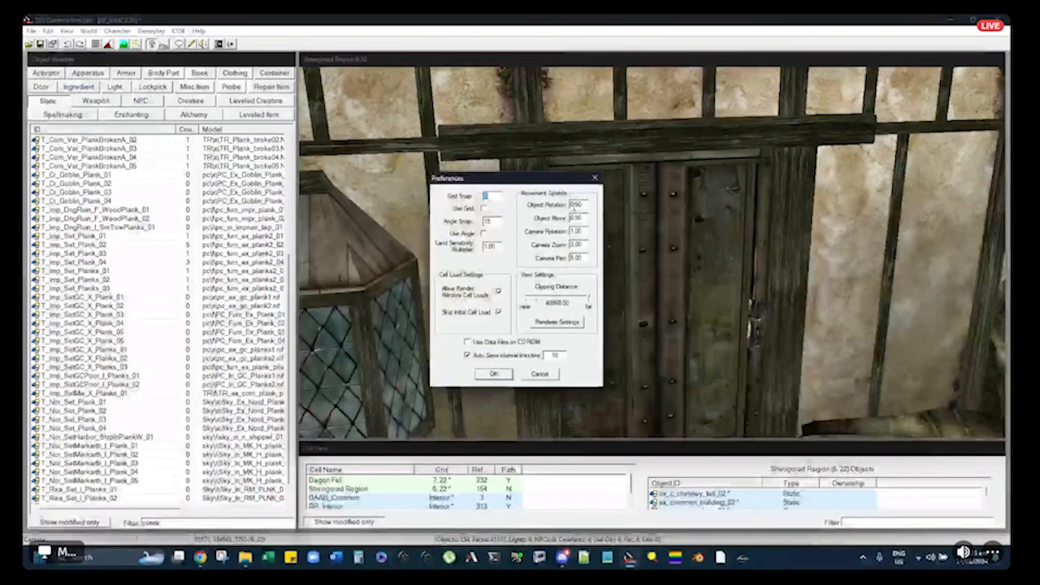
left_click(577, 205)
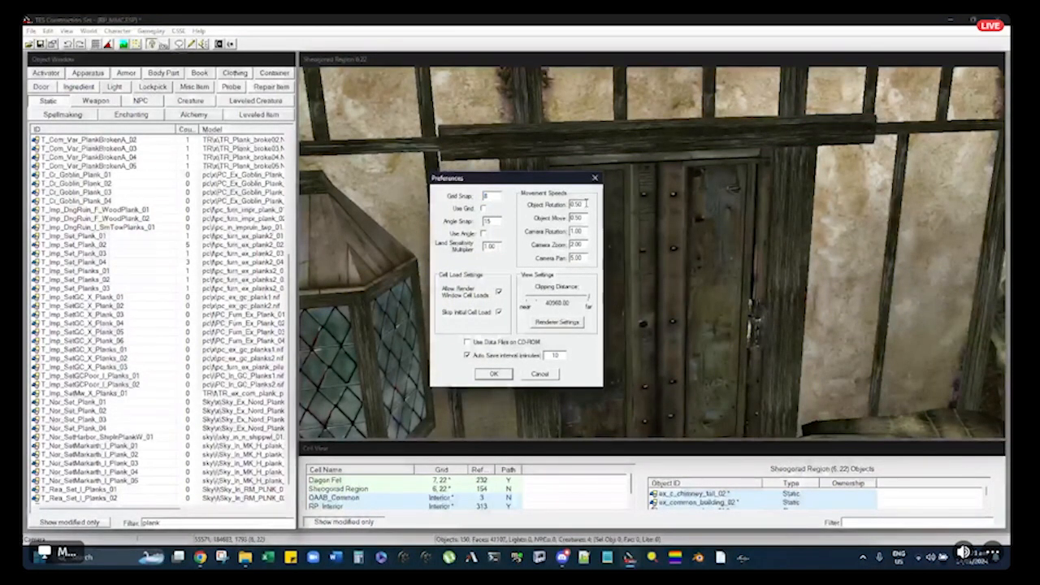
key("BackSpace")
key("BackSpace")
key("BackSpace")
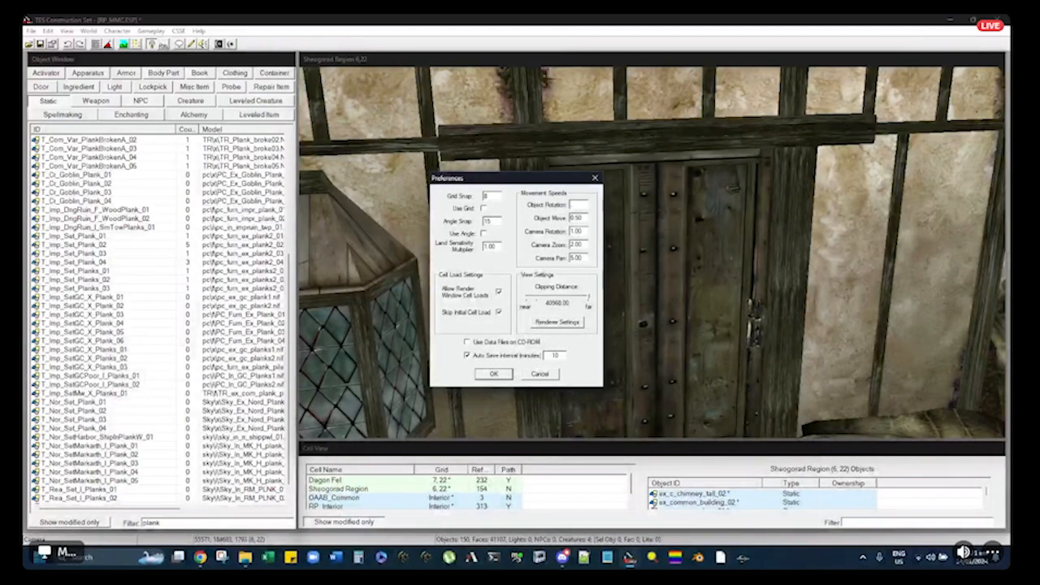
type(".2")
type("25")
key("Return")
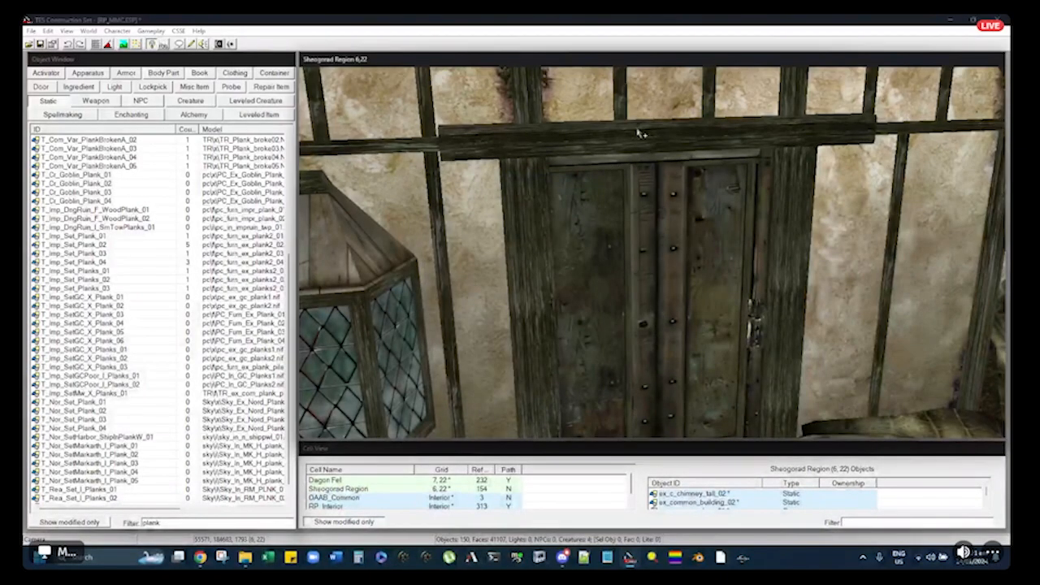
Tilt the lintel plank above the door slightly to a rotation of about 359, 359, 105
left_click(646, 141)
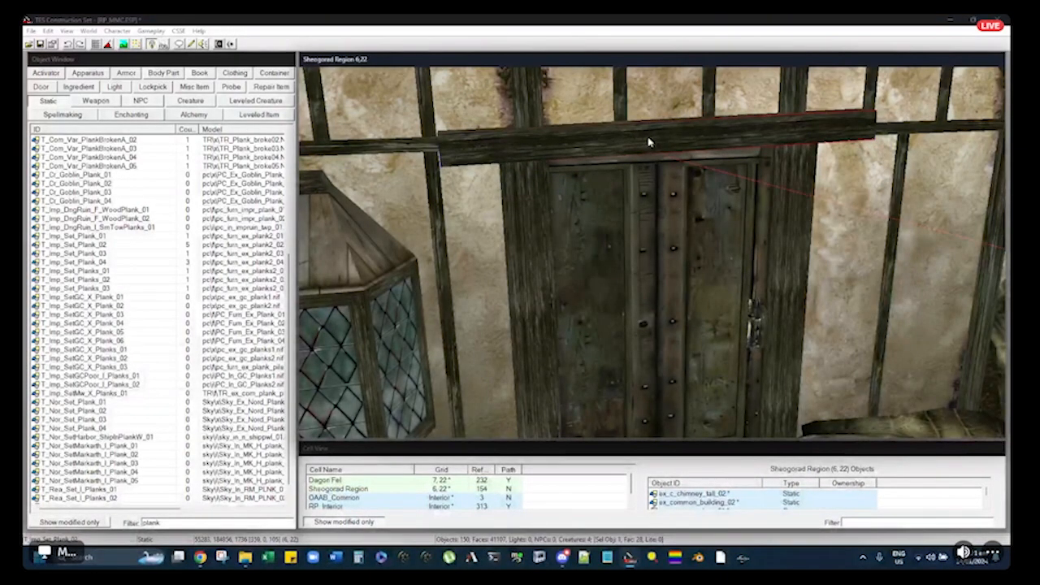
scroll(649, 140, "down", 2)
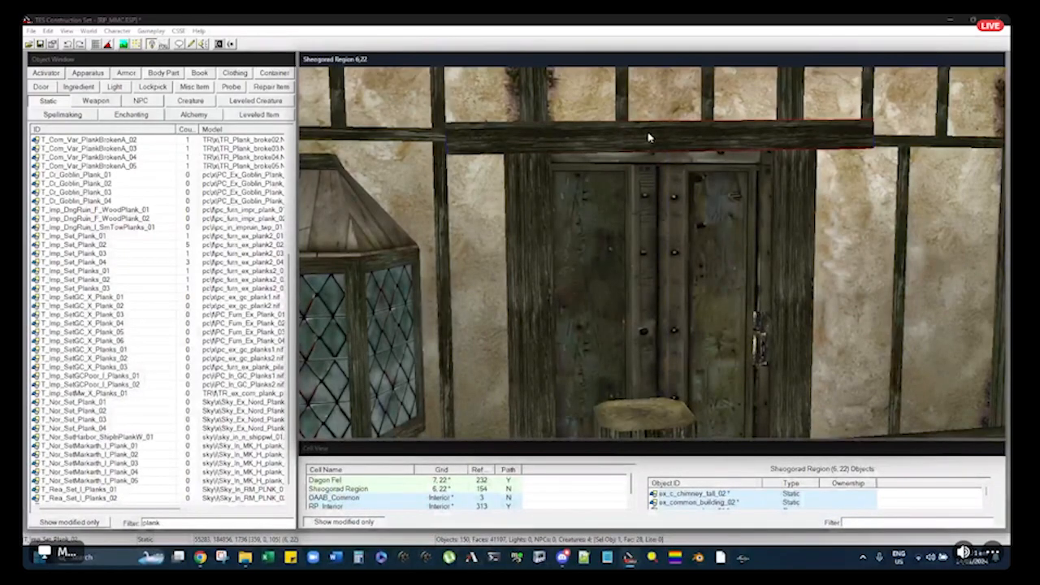
mouse_move(649, 138)
middle_mouse_down()
mouse_move(683, 132)
mouse_move(661, 139)
mouse_move(662, 158)
mouse_move(665, 136)
middle_mouse_up()
scroll(664, 136, "down", 2)
double_click(673, 143)
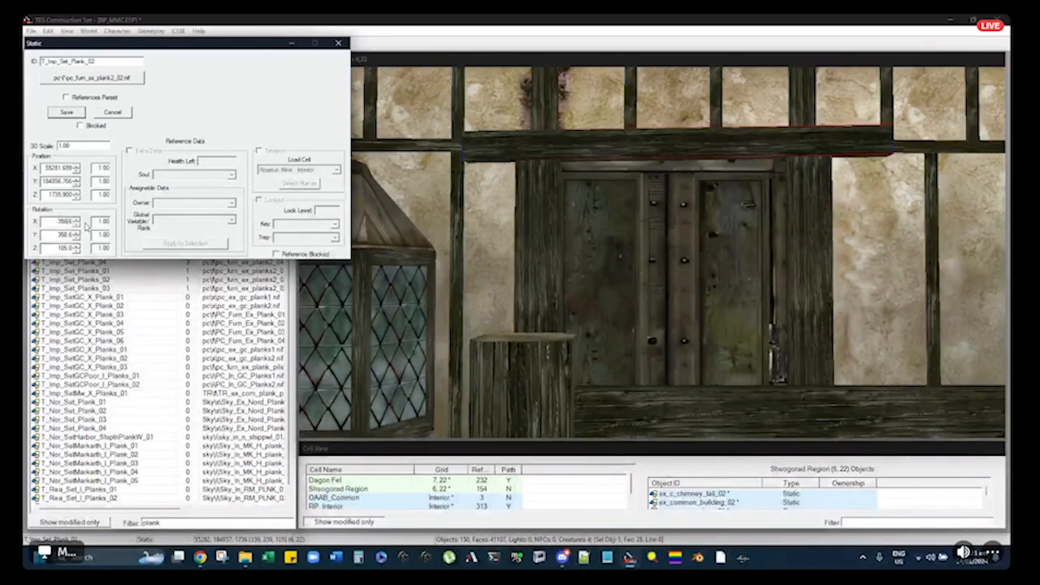
key("BackSpace")
key("Return")
scroll(638, 157, "up", 5)
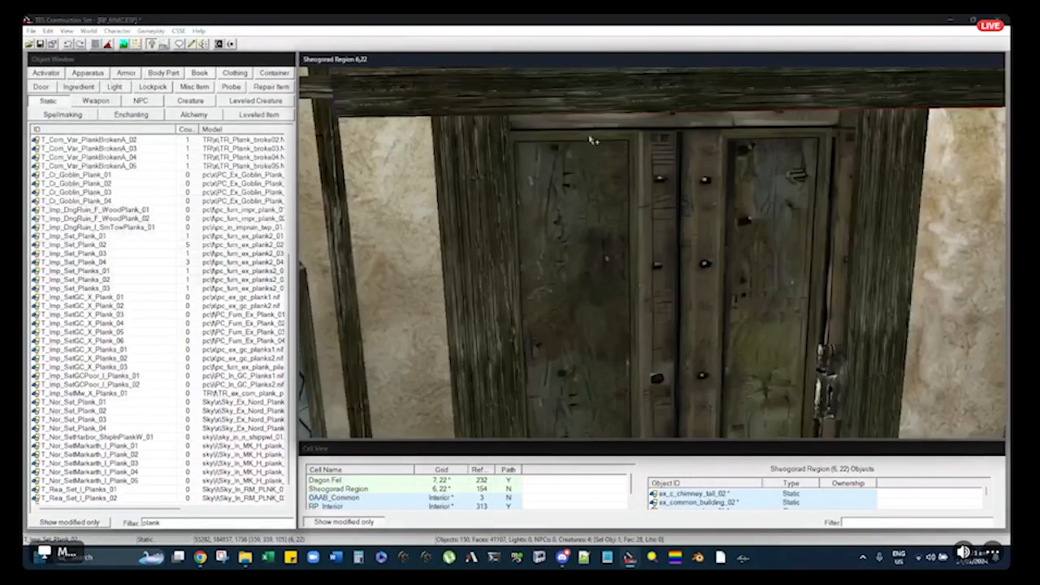
Check the door framing and front railing from farther away and save the plugin
scroll(593, 141, "down", 3)
middle_click_drag(622, 167, 644, 190)
scroll(650, 208, "down", 4)
middle_click_drag(654, 225, 672, 209)
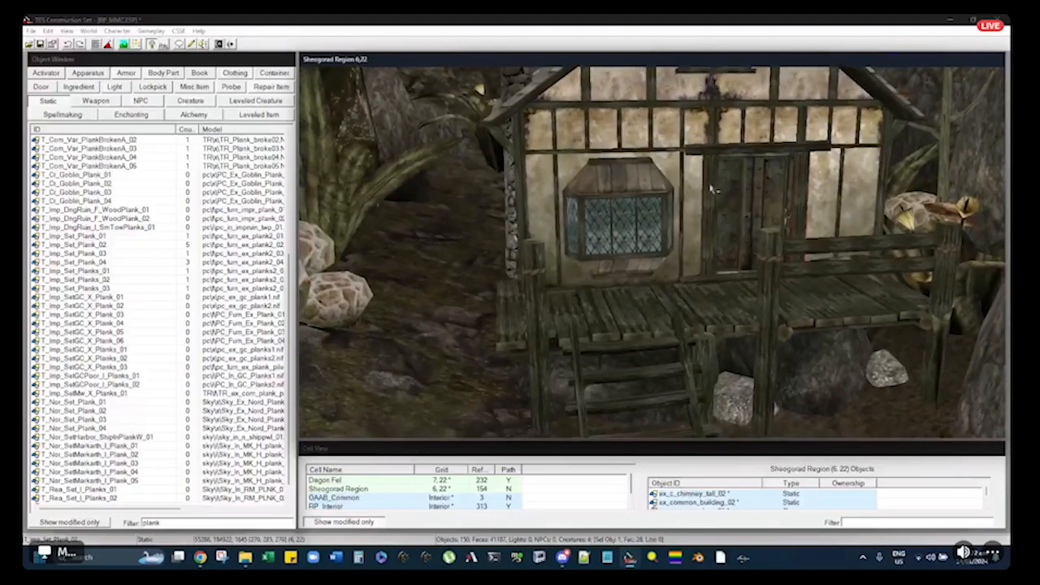
middle_click_drag(796, 272, 725, 259)
scroll(726, 259, "up", 2)
middle_click_drag(604, 254, 610, 200)
left_click(622, 209)
key("ctrl+s")
Duplicate the two front rail planks and move the copies to the platform's side edge next to the bay window
middle_click_drag(919, 260, 841, 233)
left_click(866, 246, "ctrl")
key("ctrl+d")
left_click_drag(866, 246, 538, 288)
middle_click_drag(539, 288, 573, 289, "shift")
scroll(573, 289, "up", 3)
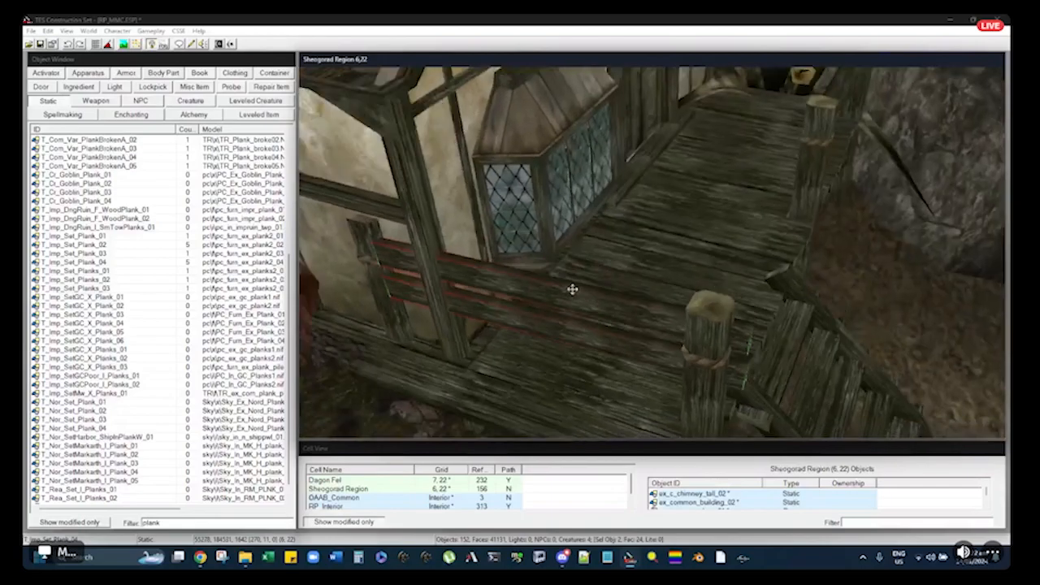
Rotate the copied rail pair to about 270, 17, 0 and fit it between the two side posts near the bay window
right_click_drag(568, 290, 565, 287)
left_click_drag(556, 285, 552, 282)
middle_click_drag(551, 282, 501, 276, "shift")
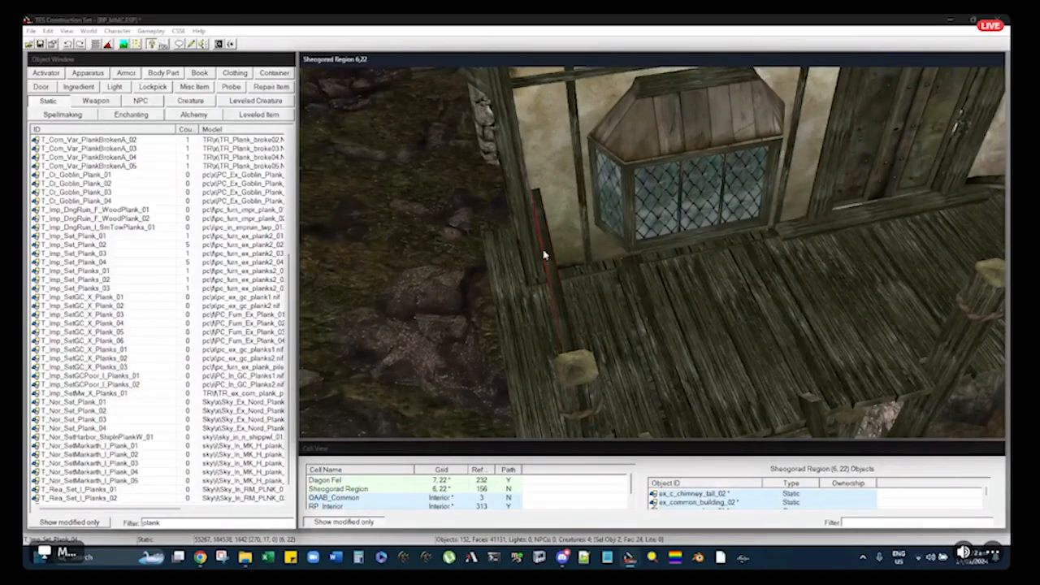
right_click_drag(543, 250, 545, 251)
middle_click_drag(545, 251, 658, 225, "shift")
right_click_drag(620, 278, 622, 287)
middle_click_drag(623, 291, 717, 284, "shift")
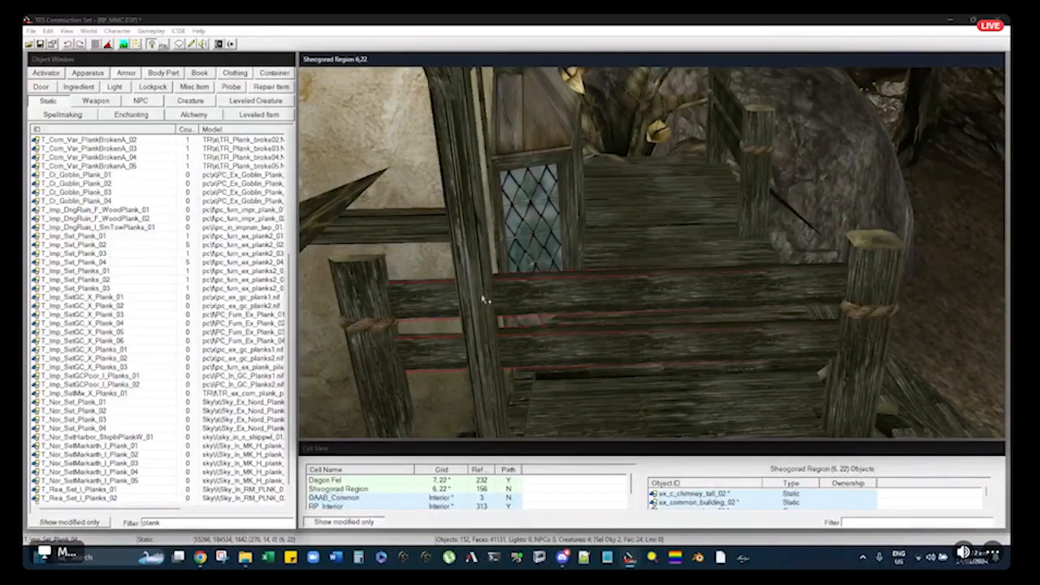
middle_click_drag(460, 281, 491, 289, "shift")
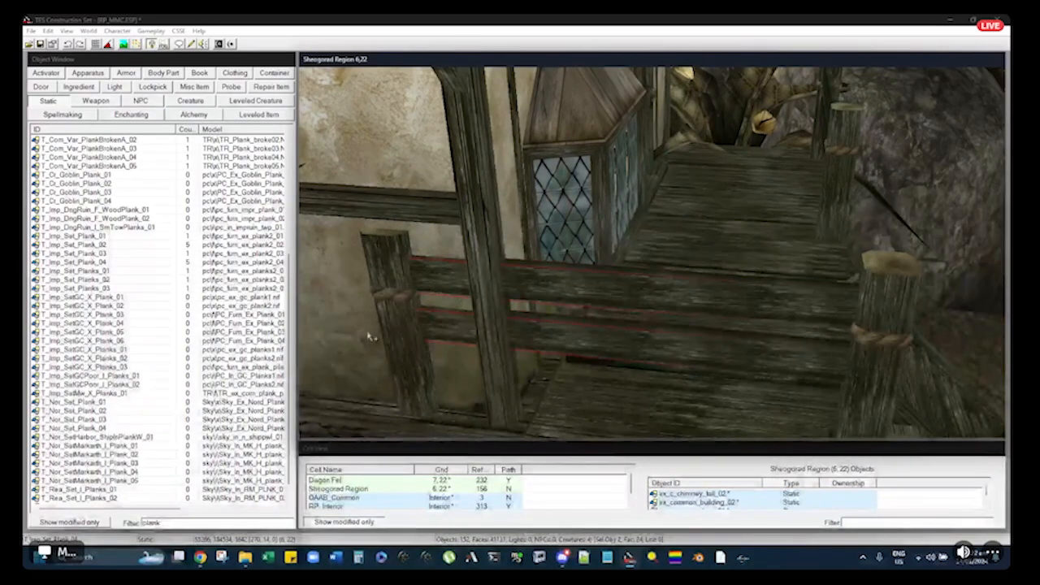
middle_click_drag(645, 297, 665, 215, "shift")
Select only the lower rail beside the bay window and fine-tune its tilt
left_click(662, 315)
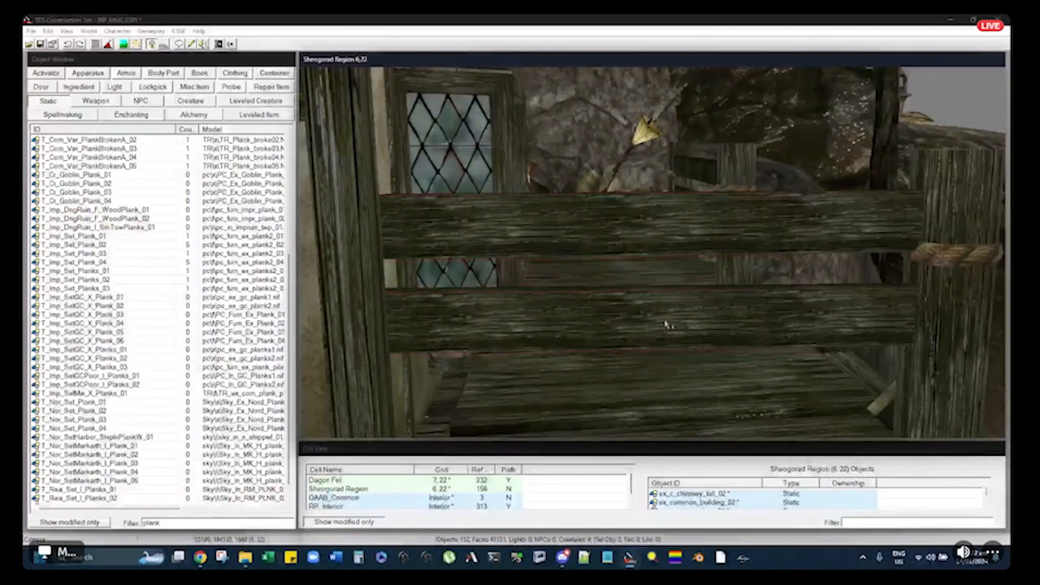
double_click(662, 318)
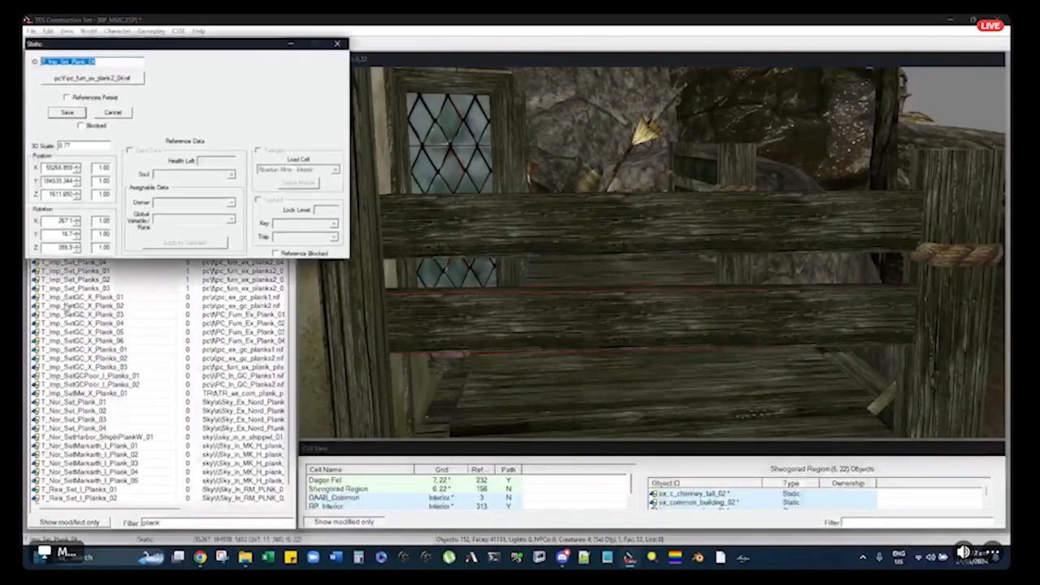
key("Escape")
right_click_drag(632, 325, 634, 328)
middle_click_drag(631, 318, 583, 310, "shift")
Duplicate the side rail pair, move it to the platform's opposite side and rotate it to about 90, 346, 180 against the corner post
scroll(626, 265, "down", 3)
scroll(609, 265, "down", 4)
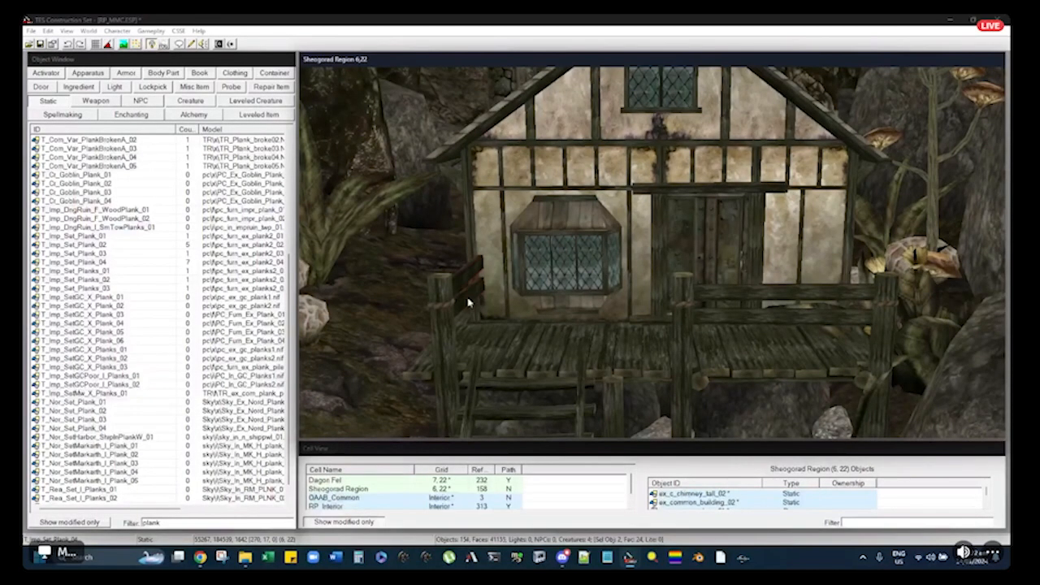
middle_click_drag(850, 288, 855, 323, "shift")
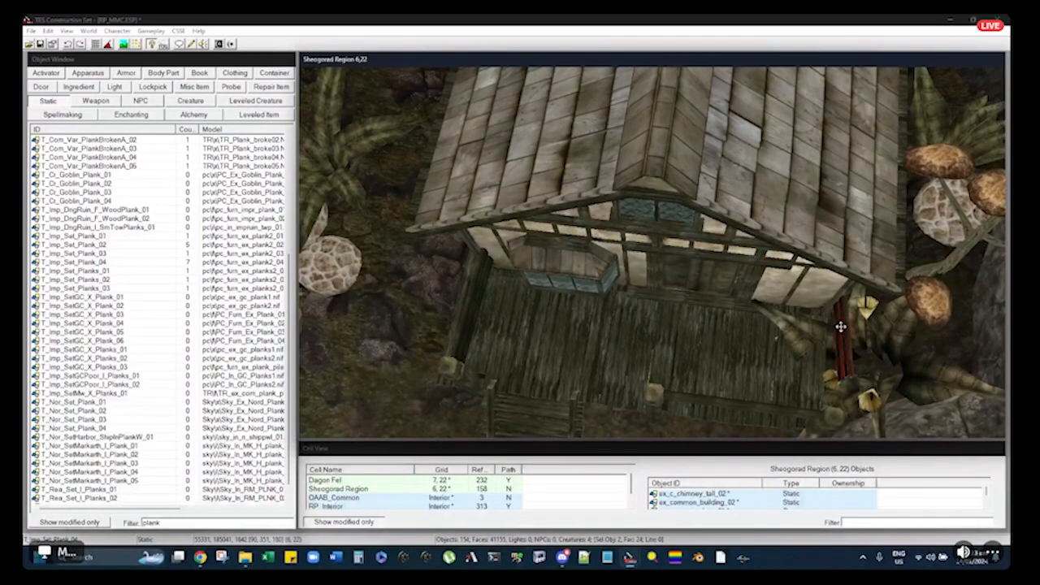
scroll(801, 242, "up", 4)
middle_click_drag(821, 371, 700, 275, "shift")
scroll(763, 271, "up", 4)
scroll(788, 260, "down", 4)
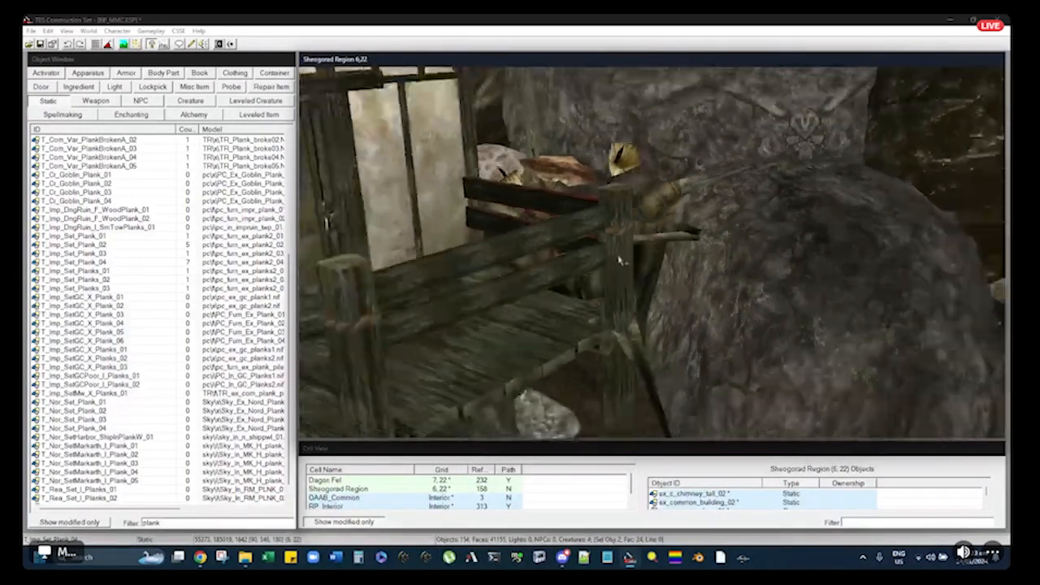
scroll(690, 238, "up", 6)
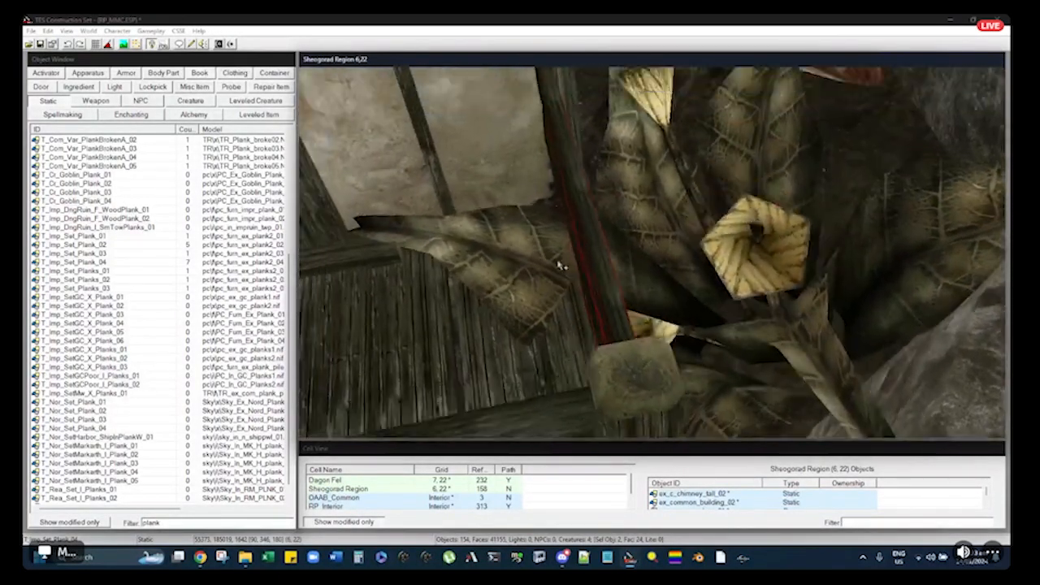
middle_click_drag(559, 265, 632, 179)
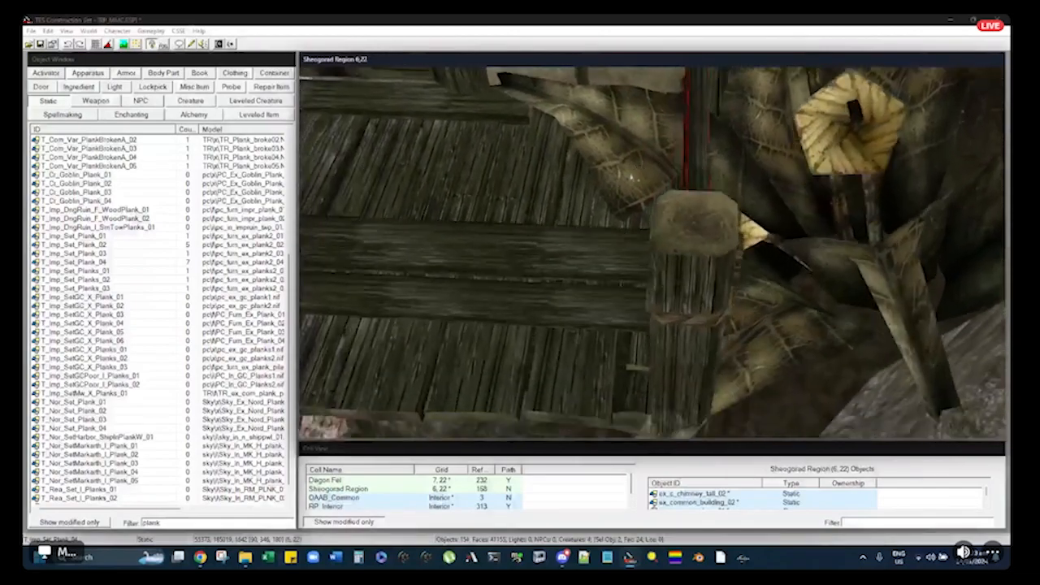
middle_click_drag(688, 299, 761, 182)
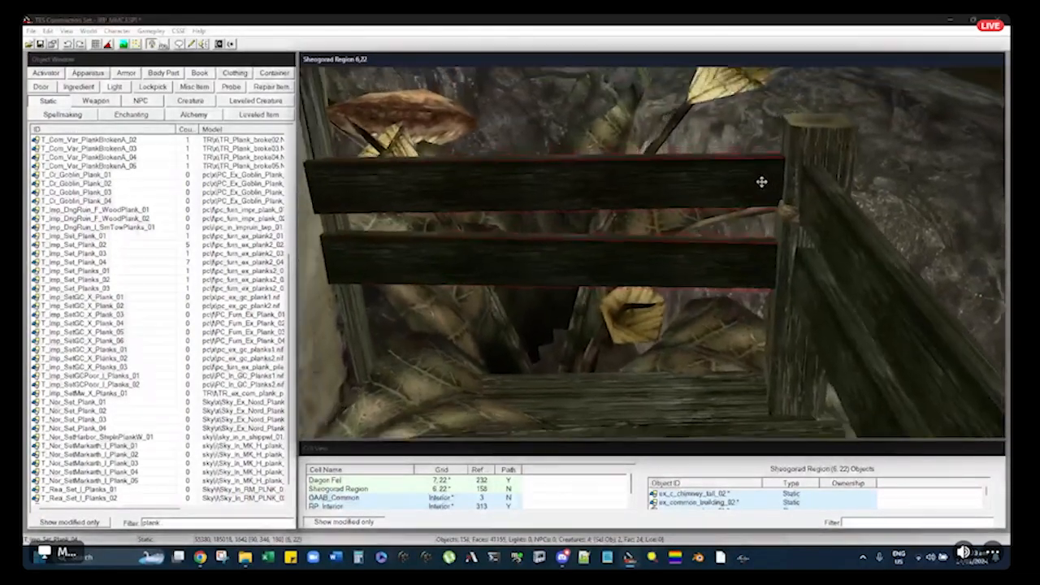
Fine-tune the lower and upper rails individually on the platform side next to the large plant
left_click(656, 261)
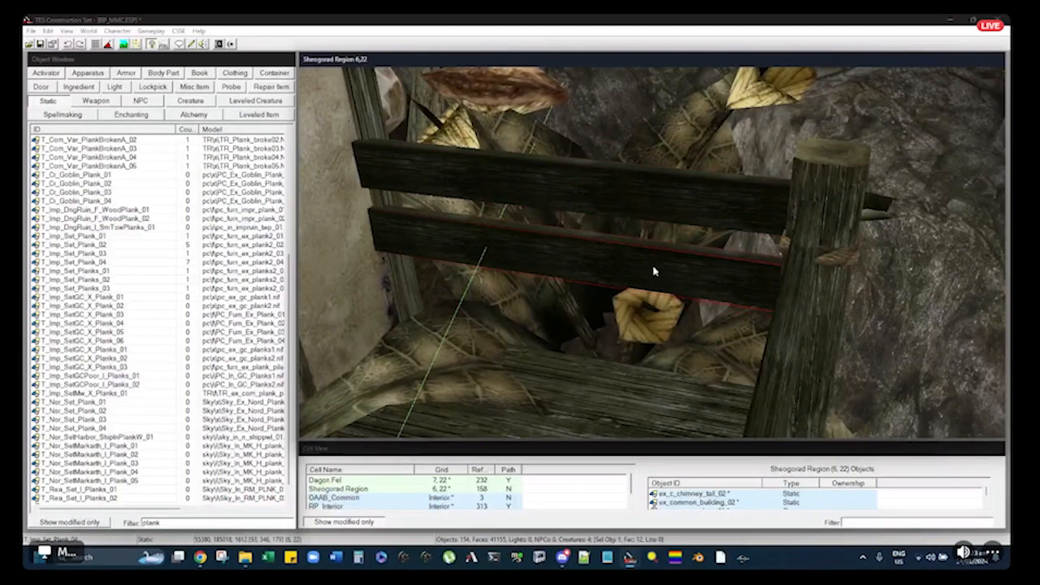
middle_click_drag(653, 271, 685, 263)
left_click(661, 172)
middle_click_drag(661, 161, 643, 274)
Try moving and tilting the kreshweed plant beside the new side railing, and delete the plant
key("d")
left_click_drag(631, 305, 628, 166)
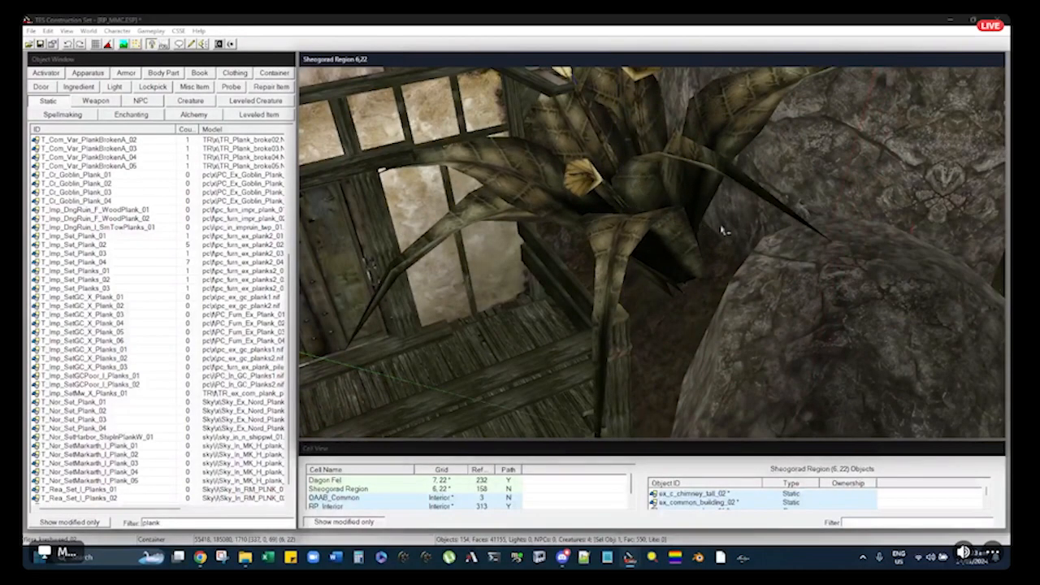
middle_click_drag(749, 195, 697, 167)
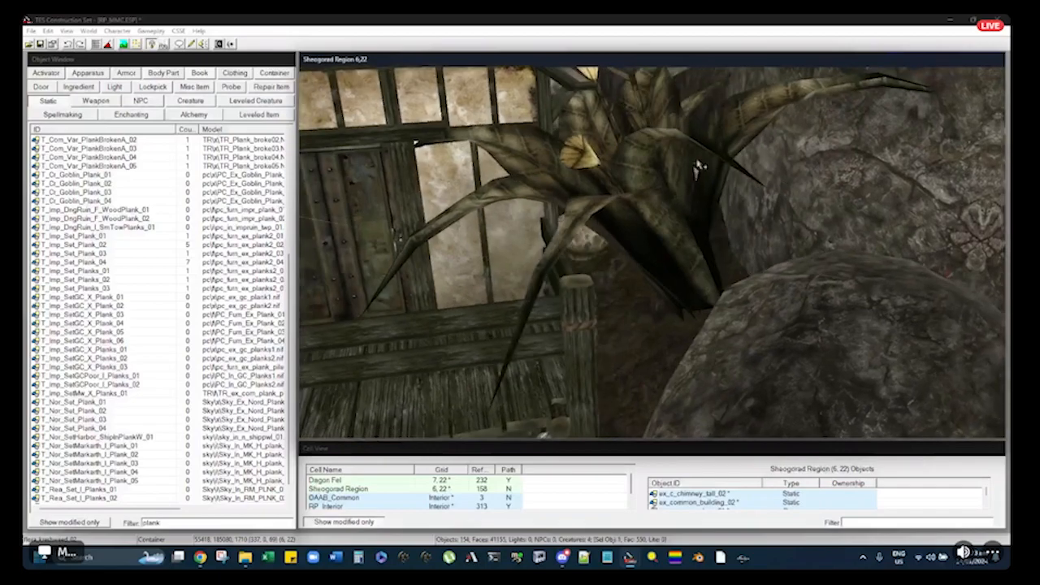
key("Delete")
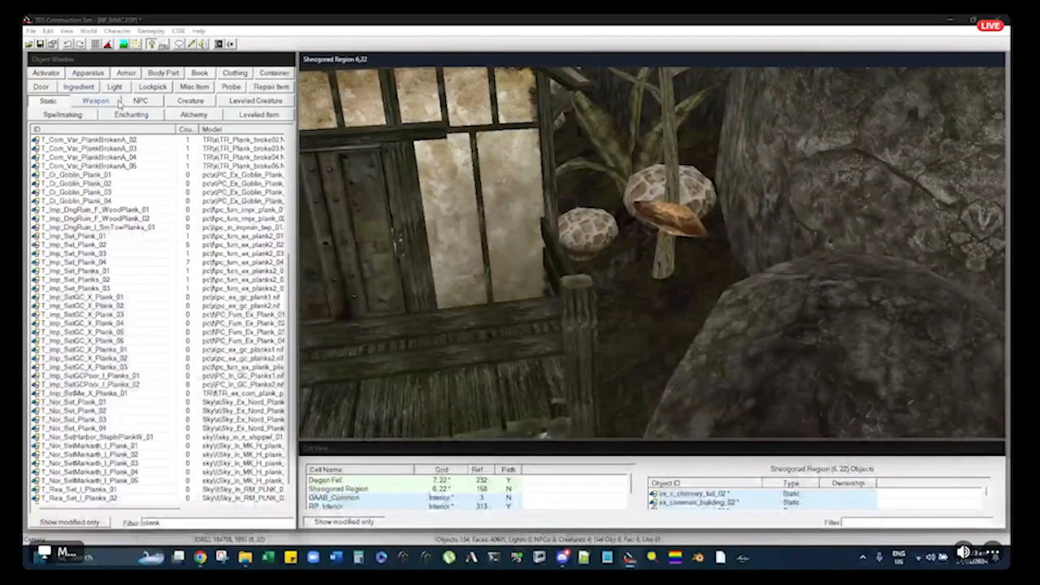
Filter the container objects by "kres" and select flora_kreshweed_03
left_click(271, 73)
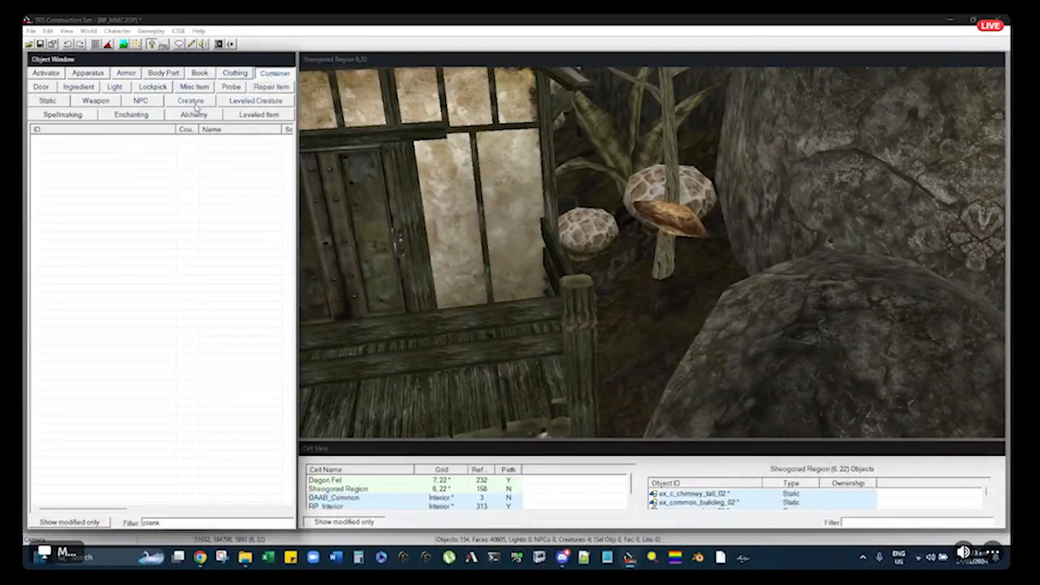
type("kres")
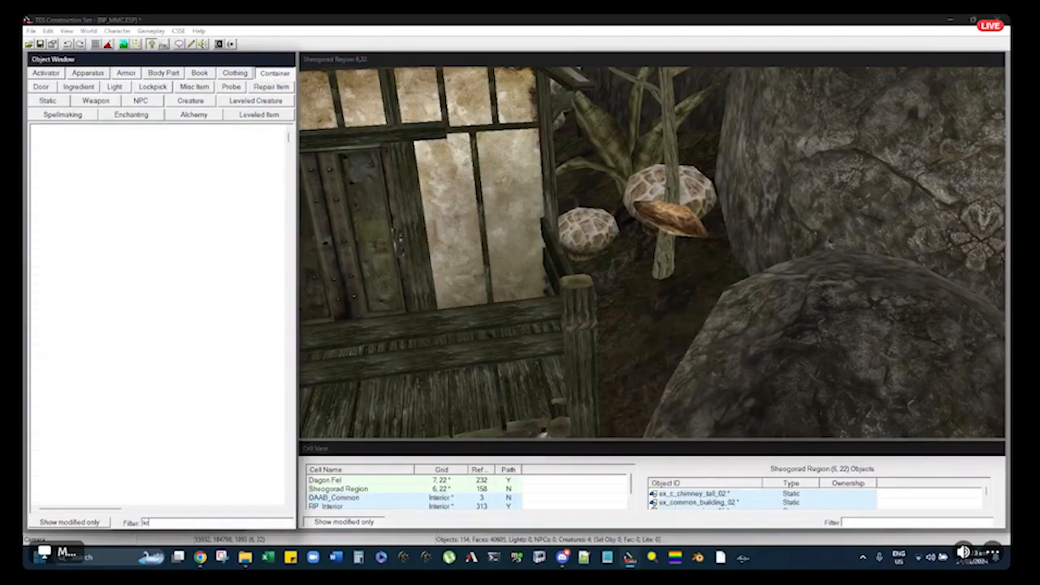
left_click(91, 165)
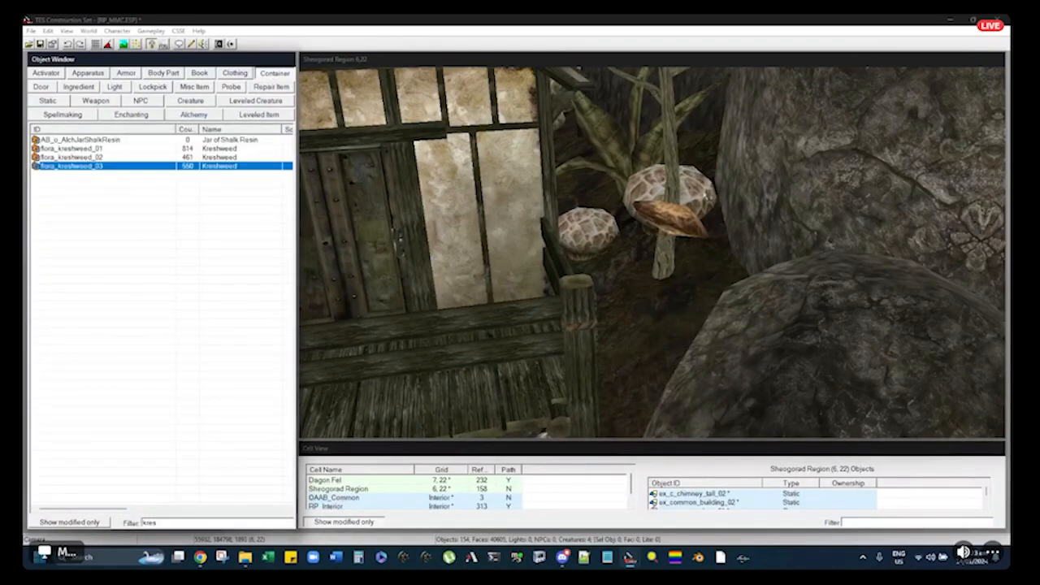
Try a flora_kreshweed_03 plant beside the platform's corner post in several positions and angles, and delete it
left_click_drag(91, 166, 675, 230)
mouse_move(675, 231)
middle_mouse_down("shift")
mouse_move(726, 218)
mouse_move(661, 255)
mouse_move(659, 237)
middle_mouse_up("shift")
right_click_drag(659, 237, 626, 276)
mouse_move(627, 276)
middle_mouse_down("shift")
mouse_move(632, 225)
mouse_move(627, 281)
mouse_move(635, 284)
middle_mouse_up("shift")
left_click_drag(636, 284, 668, 211)
middle_click_drag(668, 211, 652, 241, "shift")
key("Delete")
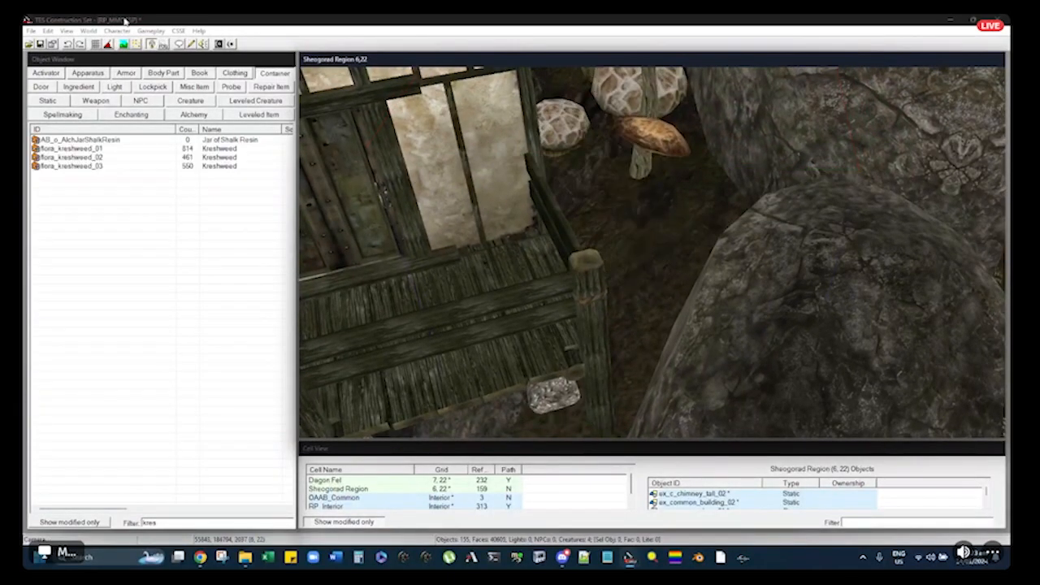
Place a flora_kreshweed_01 plant between the platform's side railing and the large rock, then move and tilt it into the gap
left_click(77, 149)
left_click_drag(662, 231, 642, 209)
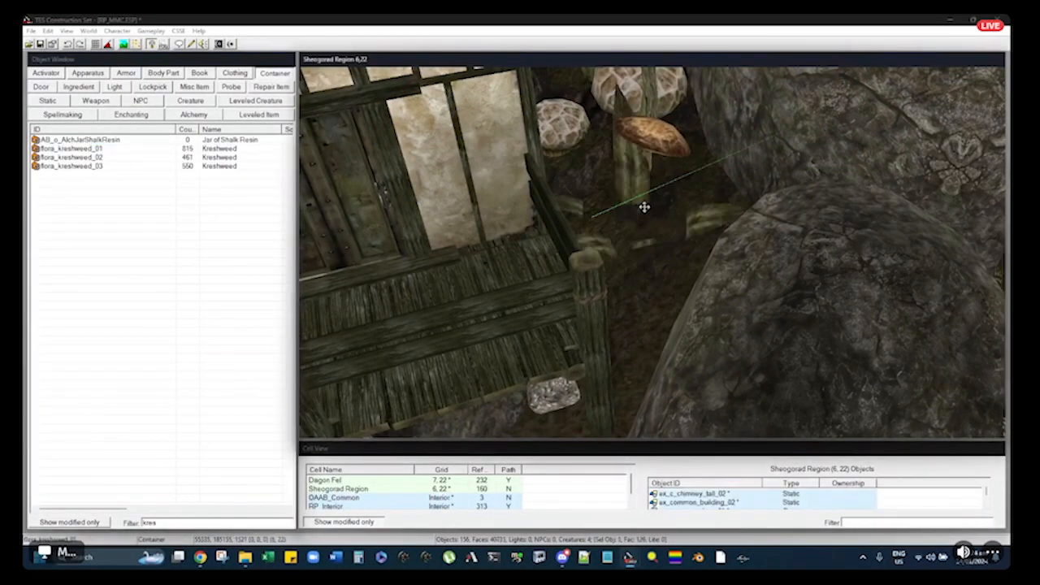
right_click_drag(661, 198, 649, 313)
middle_click_drag(649, 313, 653, 284, "shift")
left_click_drag(653, 285, 671, 241)
middle_click_drag(671, 241, 641, 259, "shift")
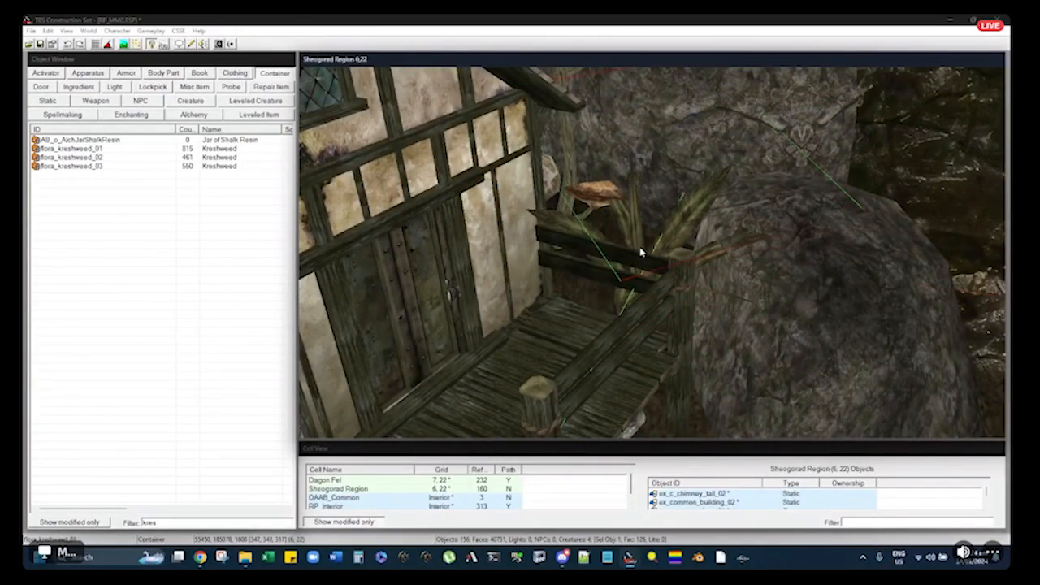
middle_click_drag(640, 253, 404, 128, "shift")
double_click(659, 282)
key("Escape")
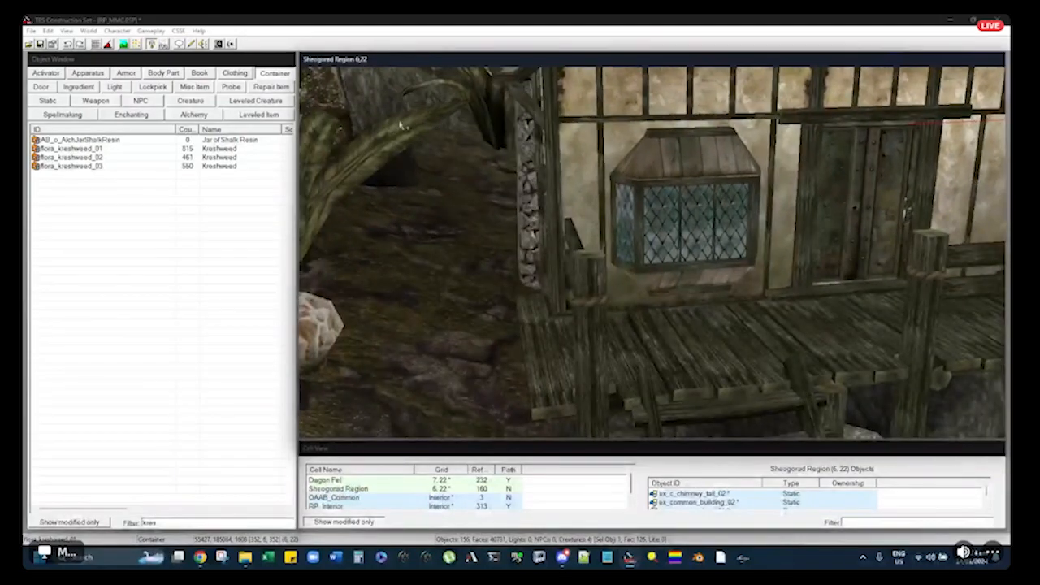
Fine-tune the position, height and tilt of the kreshweed plant behind the platform's side railing
middle_click_drag(342, 181, 514, 217, "shift")
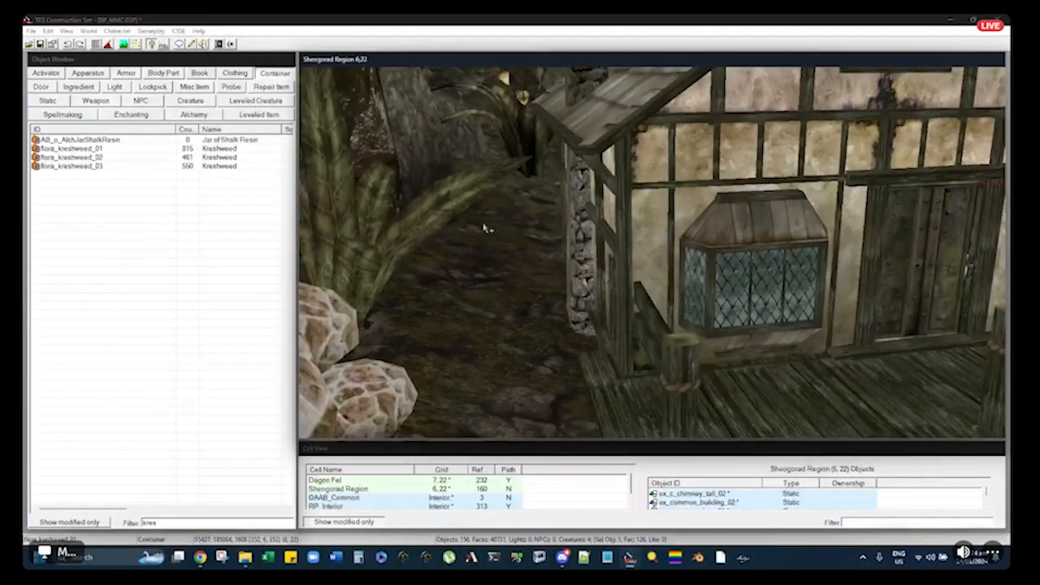
middle_click_drag(776, 288, 720, 260, "shift")
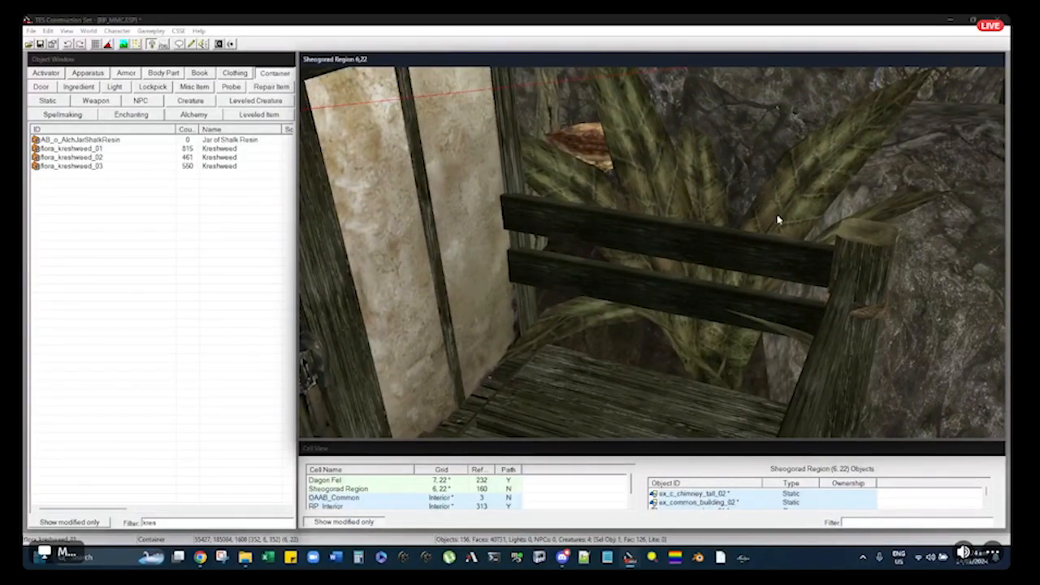
left_click_drag(777, 216, 780, 220)
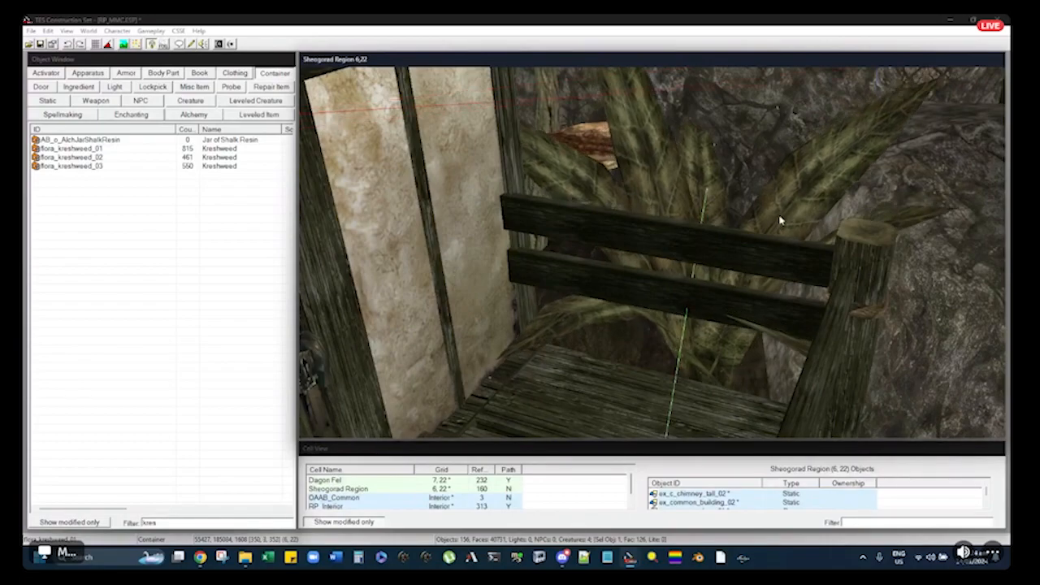
middle_click_drag(777, 213, 687, 270)
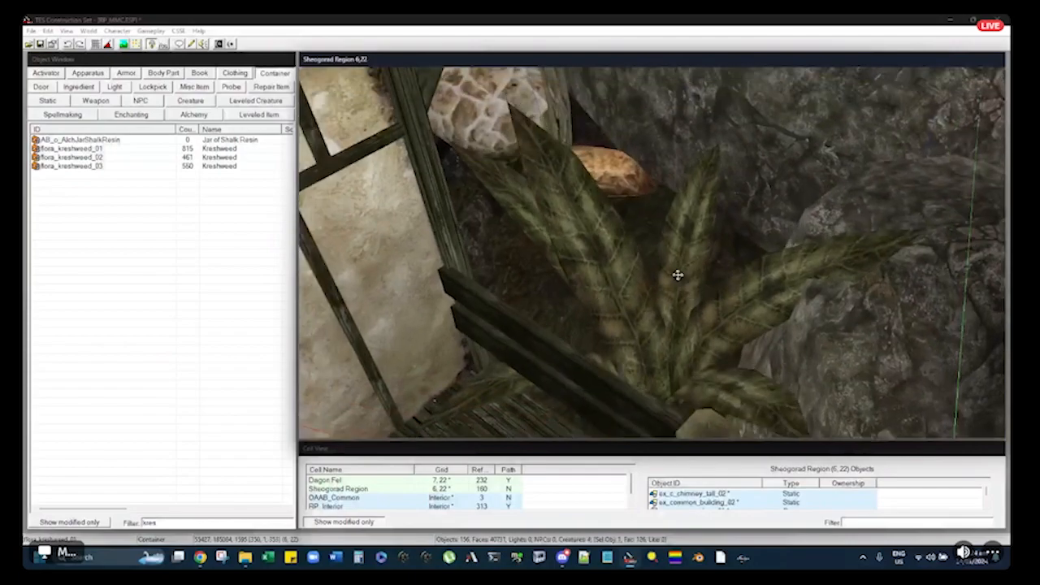
middle_click_drag(656, 215, 613, 276)
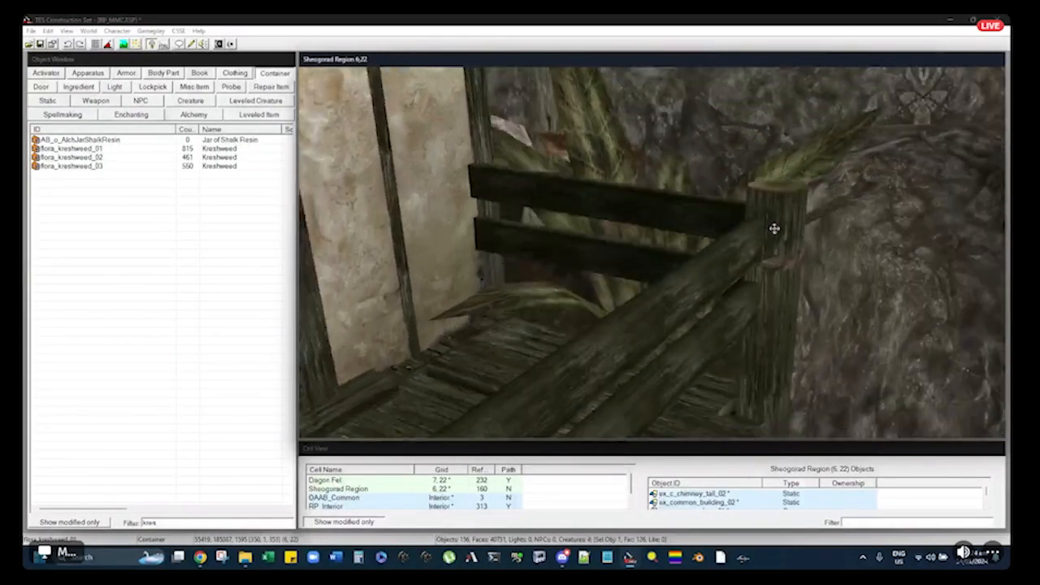
middle_click_drag(774, 228, 789, 218)
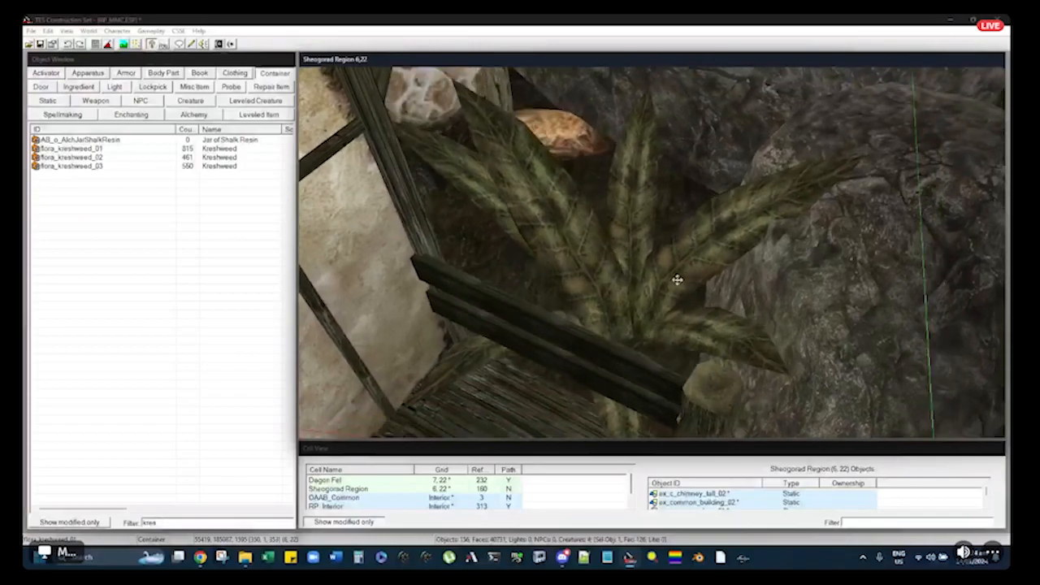
middle_click_drag(676, 280, 643, 269)
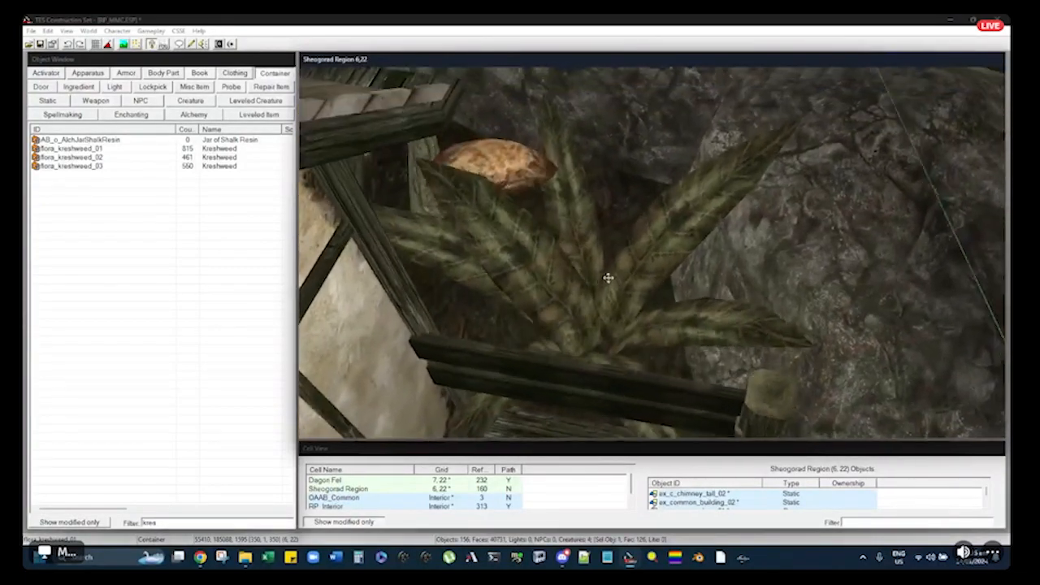
middle_click_drag(607, 277, 483, 285)
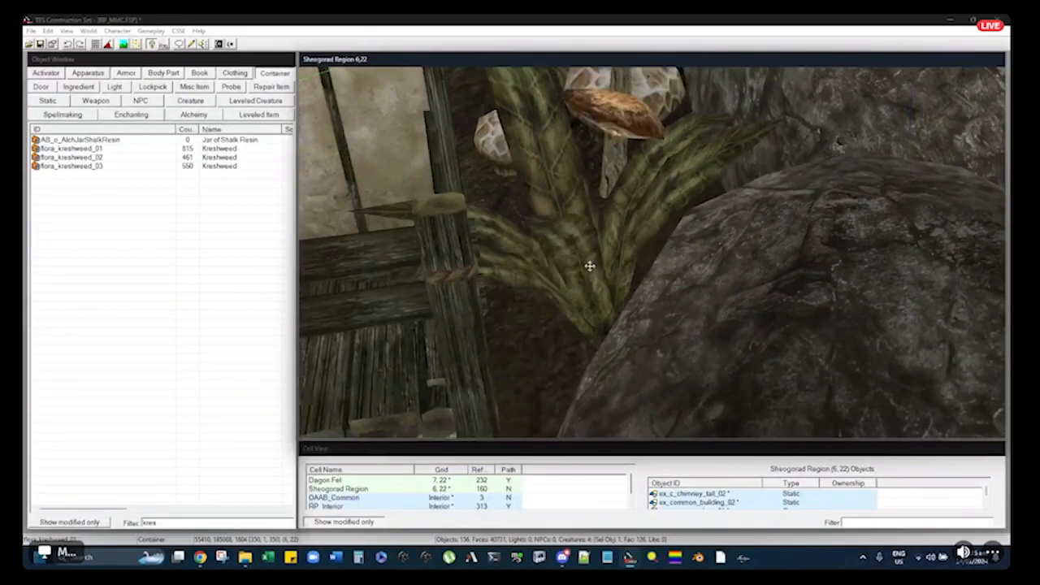
middle_click_drag(646, 231, 619, 220)
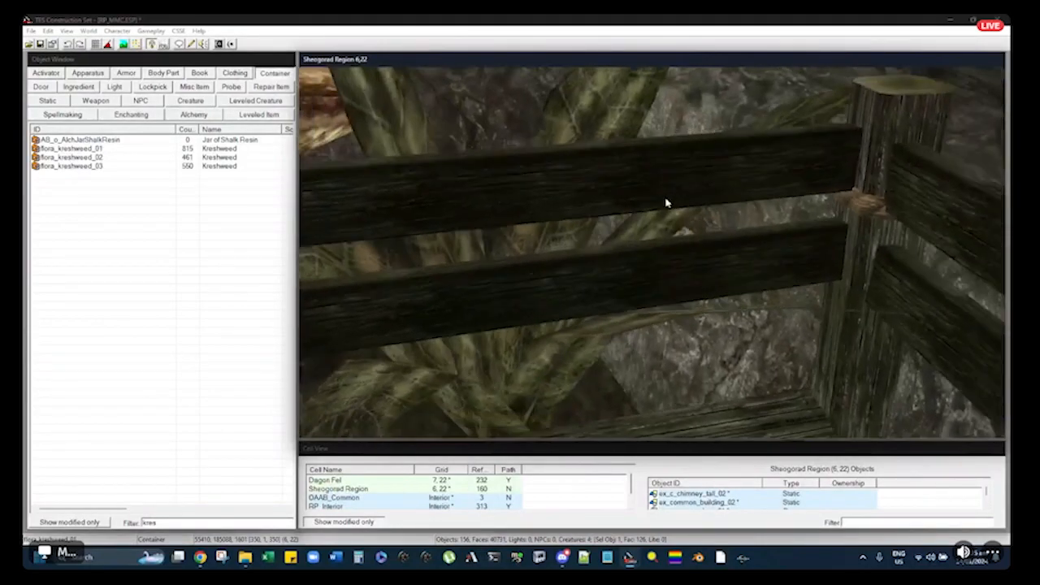
middle_click_drag(665, 202, 609, 244)
middle_click_drag(576, 208, 564, 203)
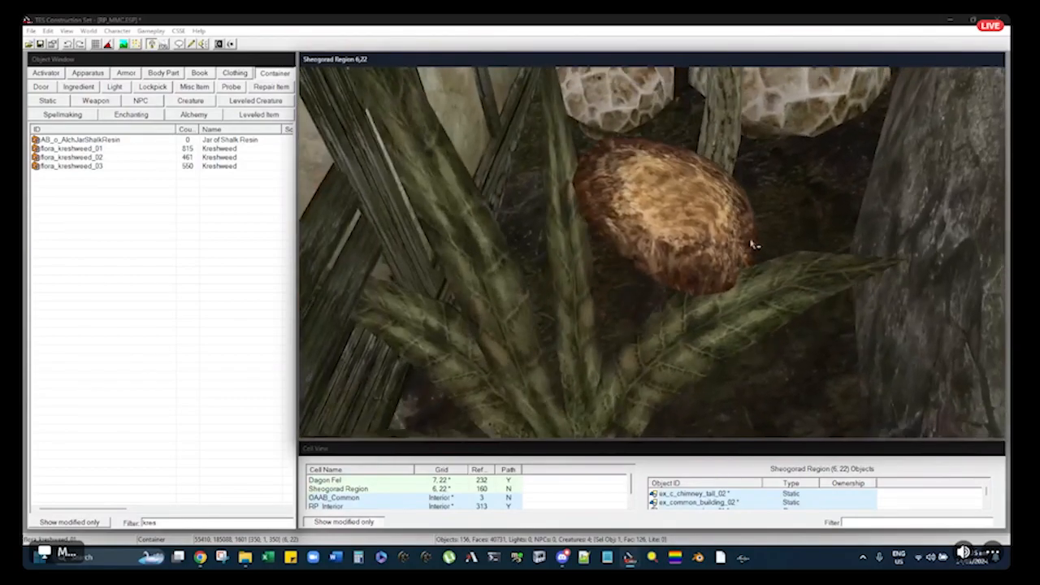
Adjust the height of the mushroom tree beside the house and check the plants growing around it
middle_click_drag(751, 244, 714, 222)
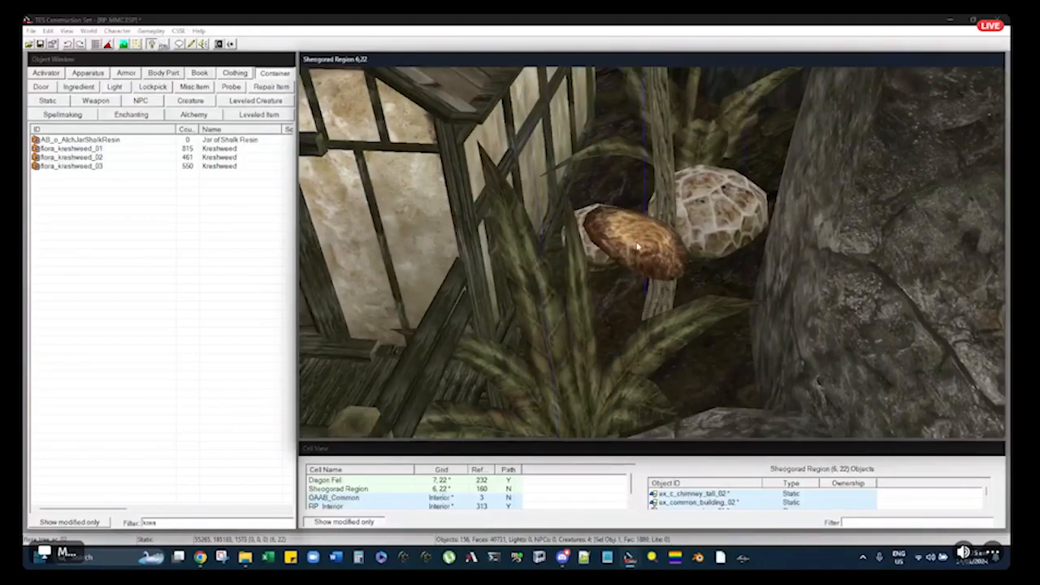
middle_click_drag(636, 245, 642, 236)
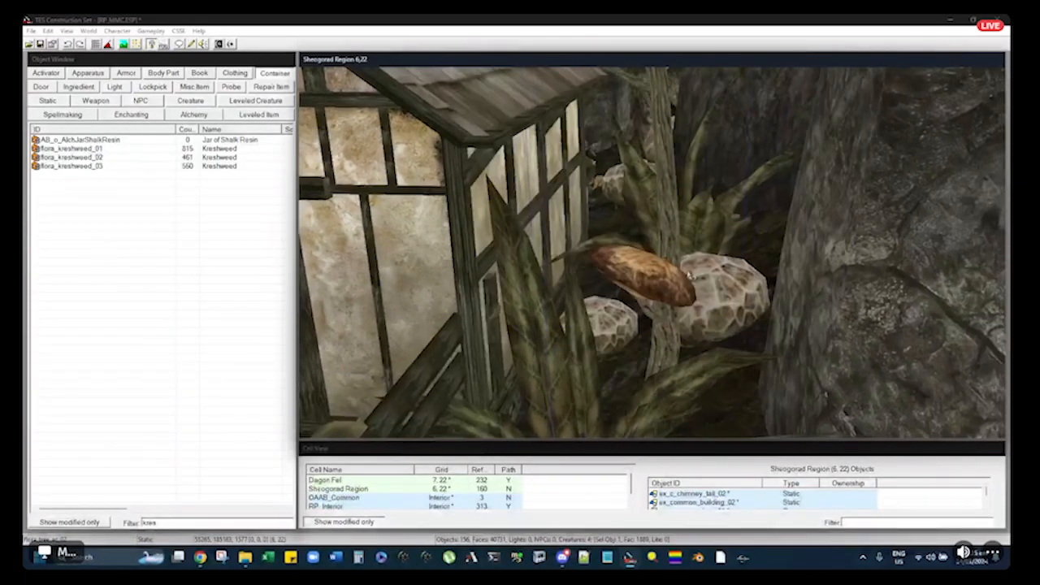
middle_click_drag(689, 276, 653, 134)
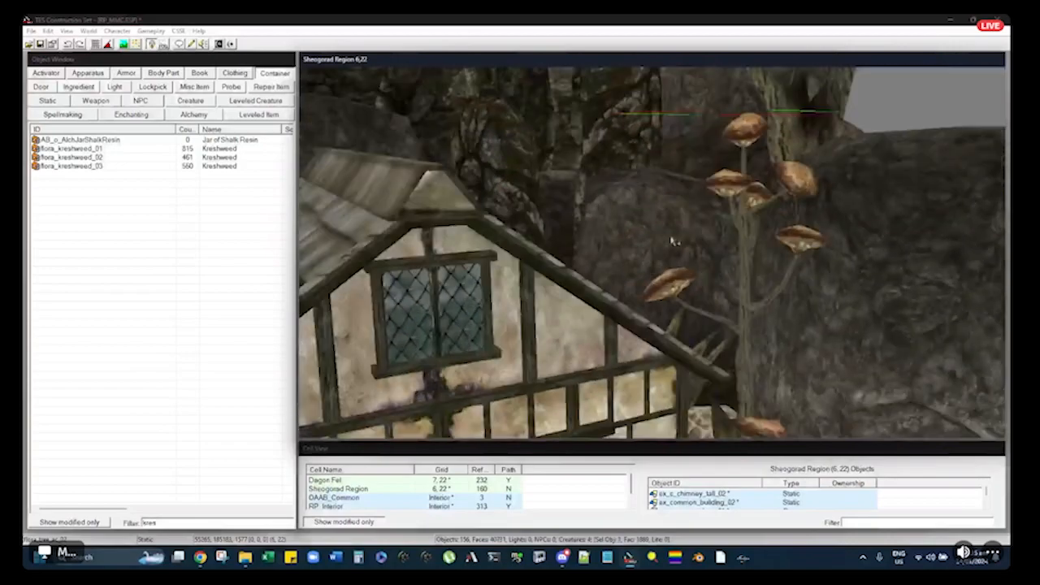
middle_click_drag(673, 240, 728, 282)
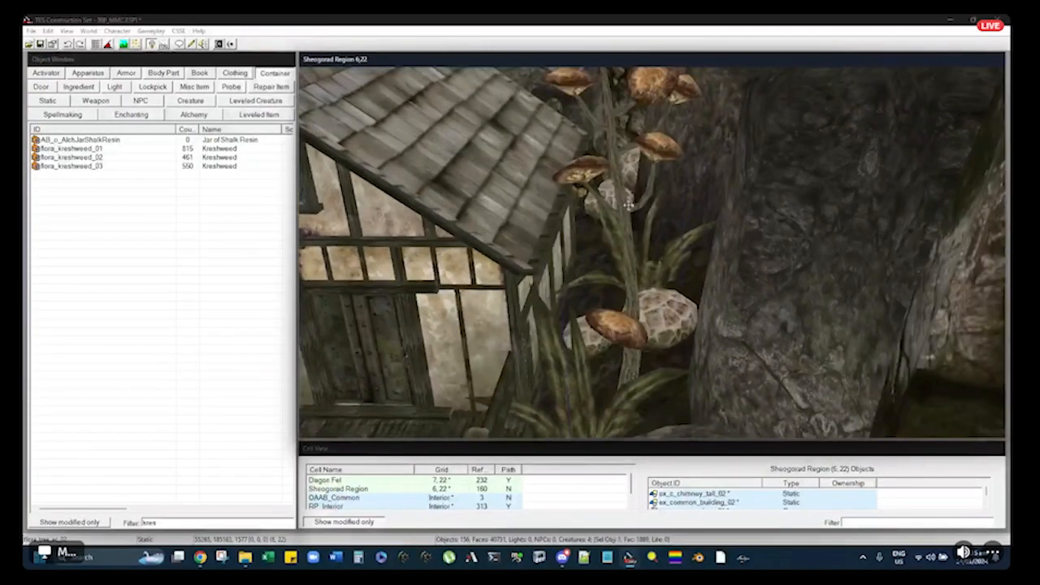
middle_click_drag(628, 205, 673, 260)
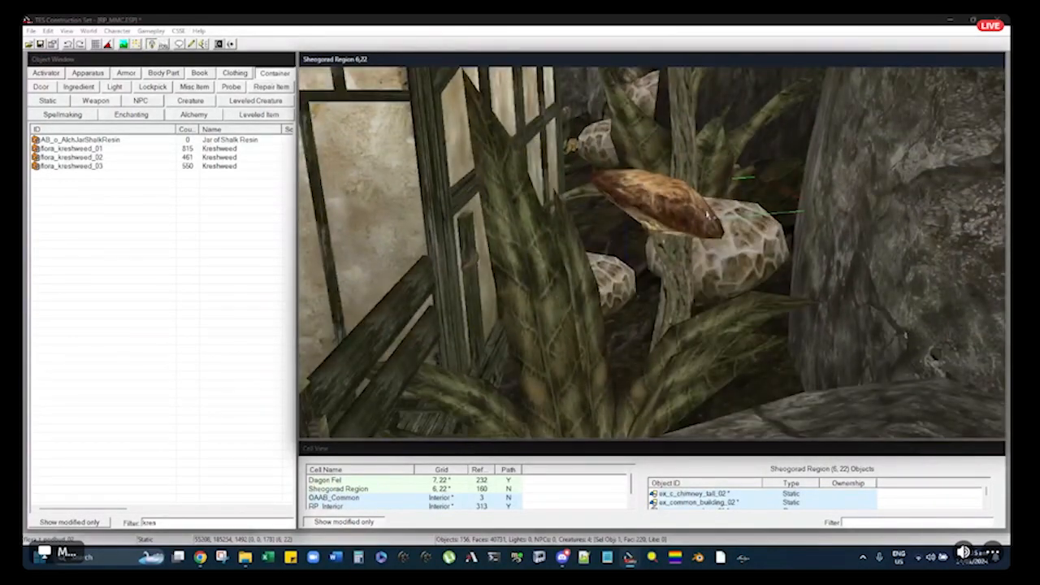
mouse_move(715, 212)
middle_mouse_down()
mouse_move(701, 235)
mouse_move(708, 193)
middle_mouse_up()
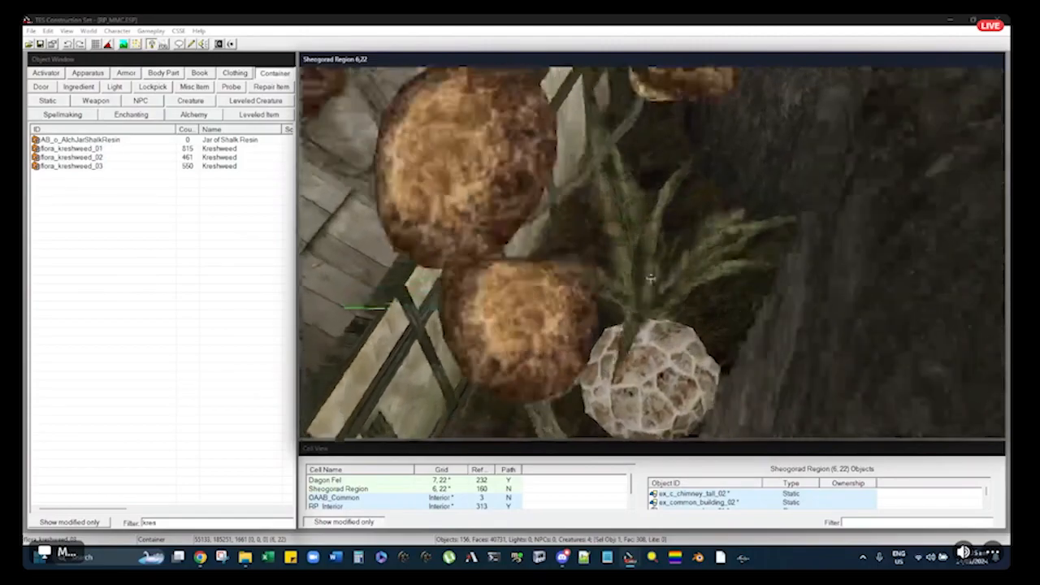
Examine the house, its platform and the surrounding plants and rocks from above
middle_click_drag(652, 249, 466, 380)
right_click(659, 200)
left_click(710, 282)
left_click(672, 228)
left_click(467, 400)
key("Delete")
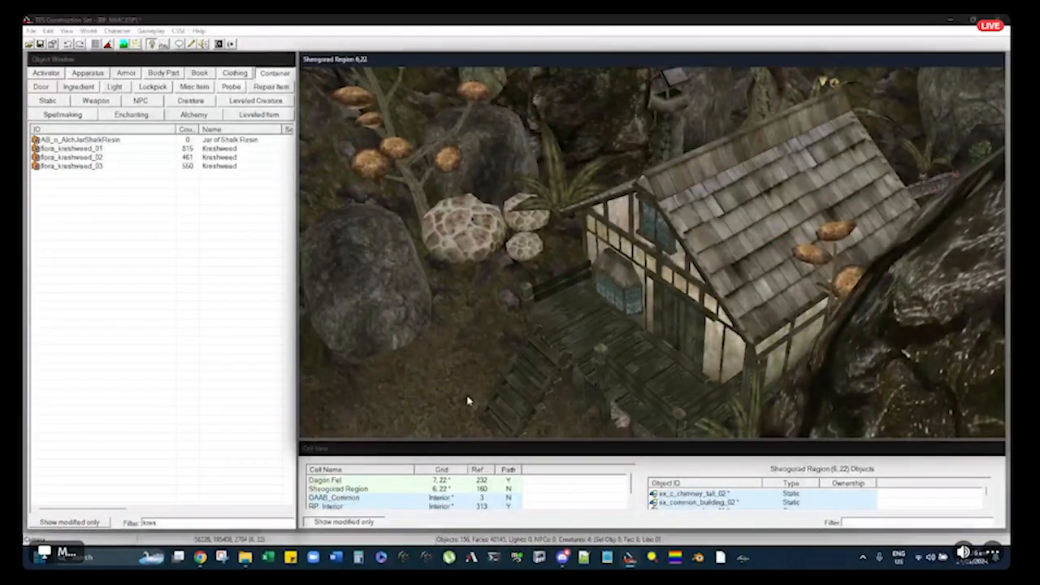
left_click(710, 247)
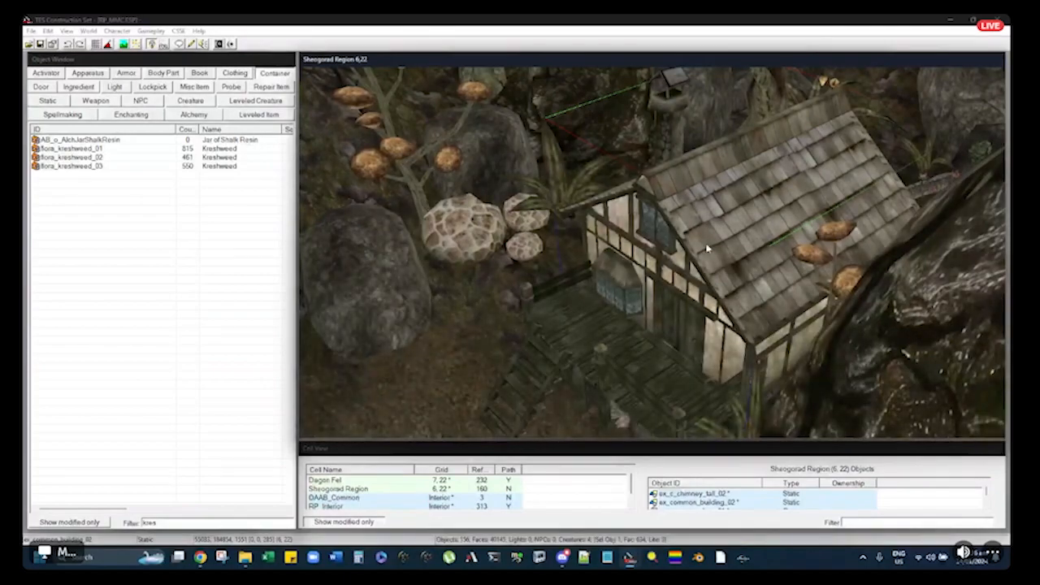
middle_click_drag(707, 248, 705, 239)
middle_click_drag(752, 207, 632, 276)
middle_click_drag(661, 205, 696, 281, "shift")
Filter the weapon objects by "shov" to find a shovel for the ground beside the flowers behind the house
scroll(673, 254, "up", 6)
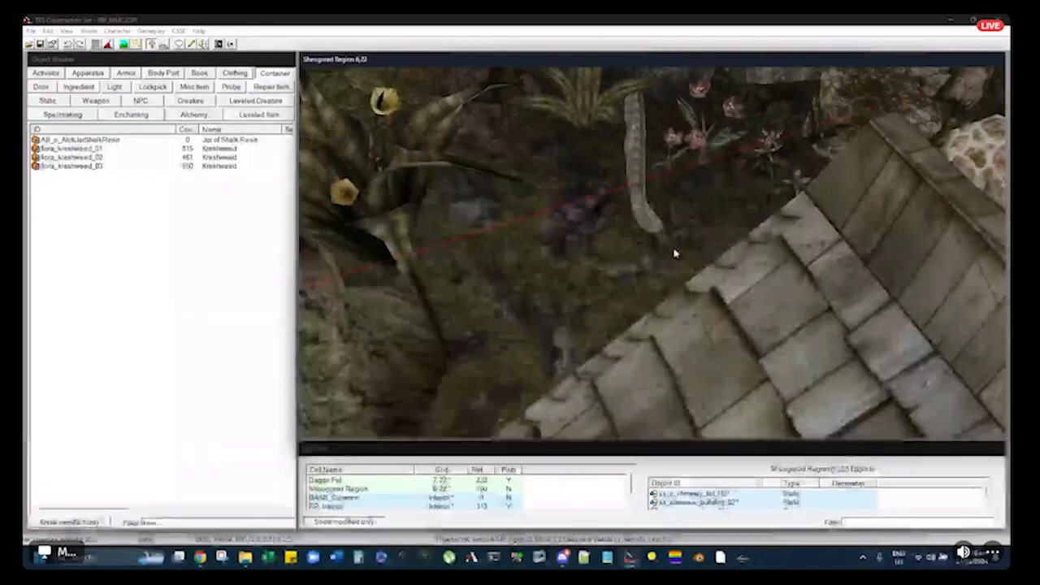
scroll(672, 254, "up", 3)
middle_click_drag(648, 236, 670, 262, "shift")
left_click(670, 236)
key("d")
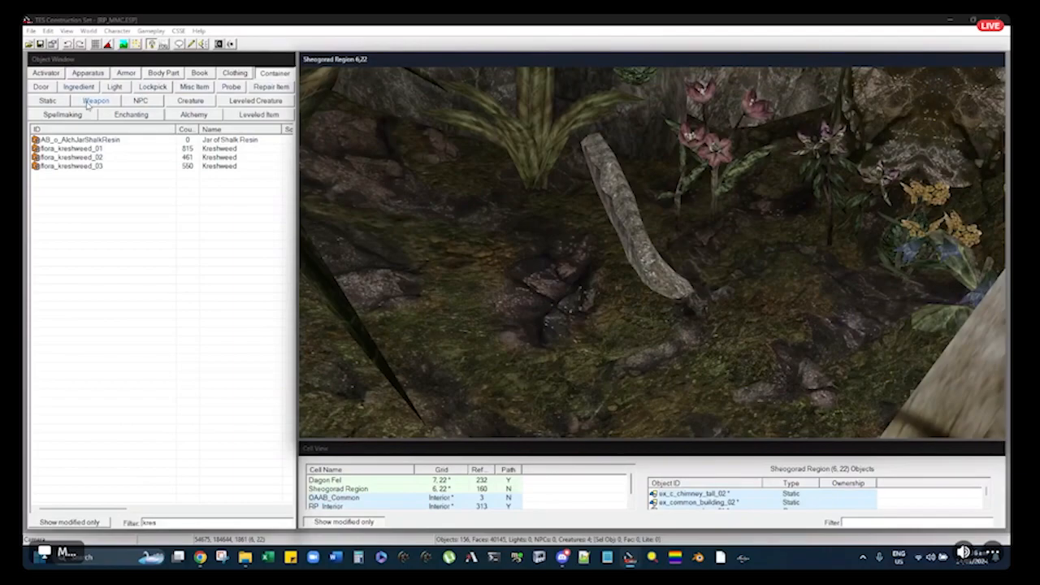
left_click(88, 102)
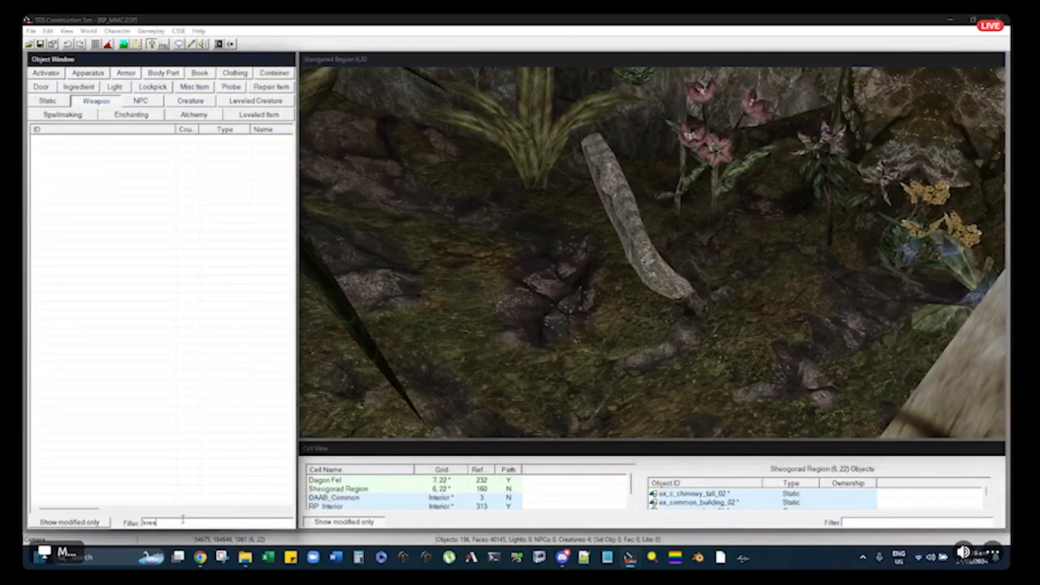
type("sho")
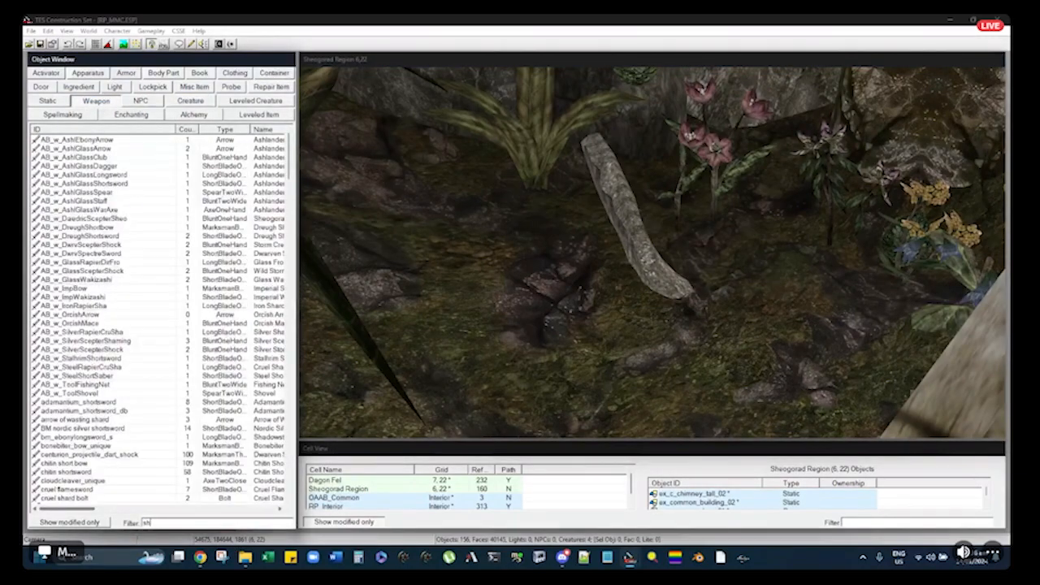
type("ve")
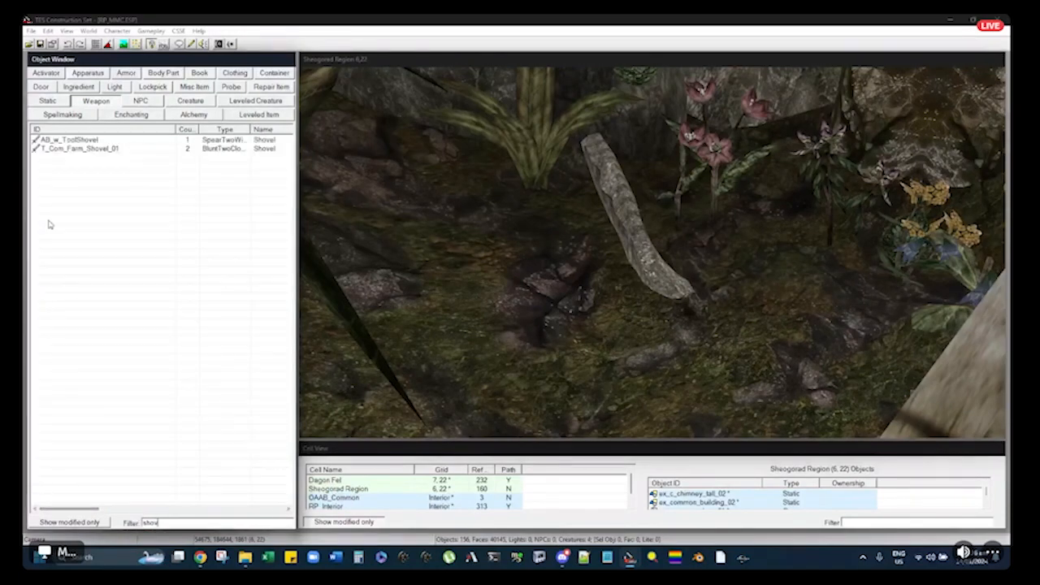
Place an AB_w_ToolShovel on the ground near the pink flowers and the fallen log
left_click_drag(78, 140, 126, 148)
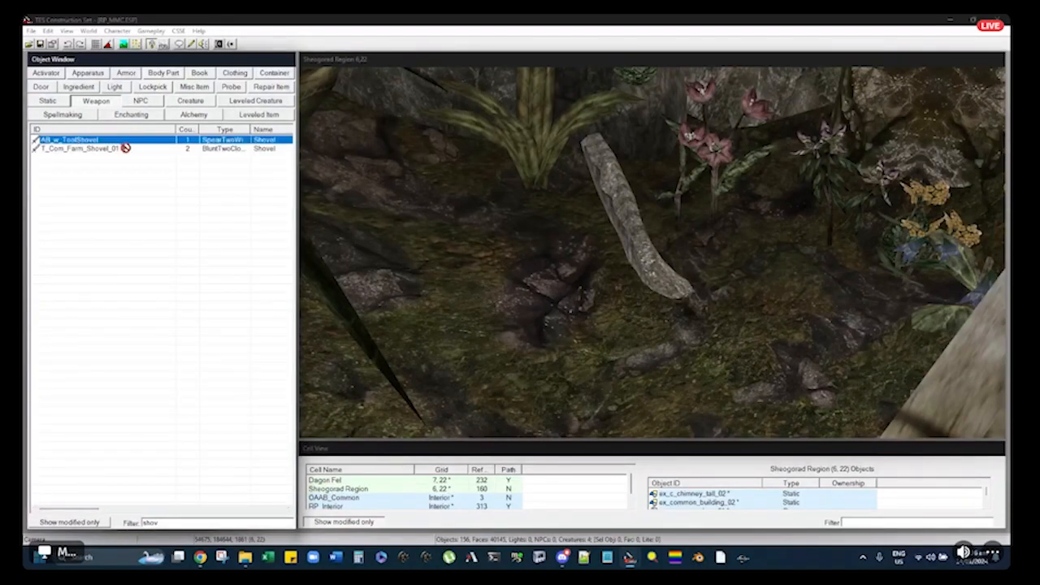
left_click_drag(663, 142, 665, 140)
left_click(652, 142)
double_click(633, 194)
key("Escape")
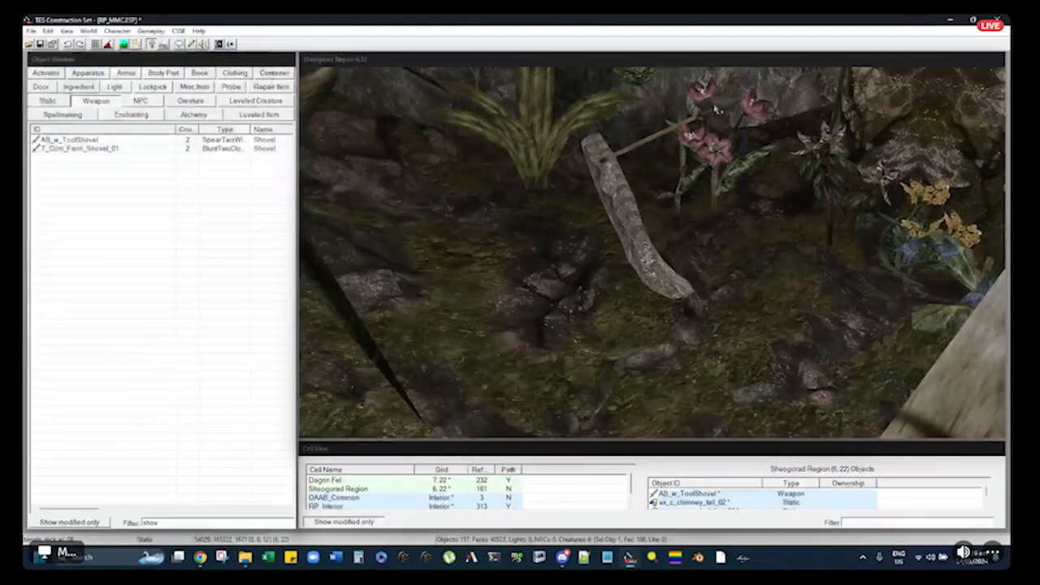
Rotate the shovel upright and lower it into the soil beside the log
left_click_drag(719, 106, 658, 164)
right_click_drag(657, 164, 671, 140)
left_click_drag(547, 274, 612, 221)
middle_click_drag(611, 220, 575, 268, "shift")
scroll(557, 184, "up", 4)
scroll(557, 184, "down", 4)
left_click_drag(575, 269, 572, 224)
middle_click_drag(572, 225, 631, 270, "shift")
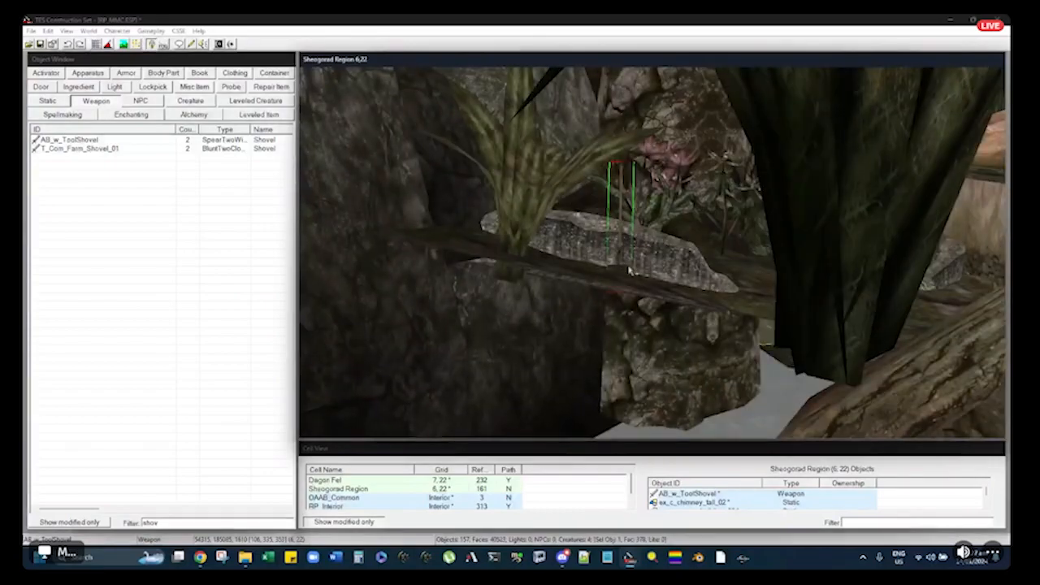
Bring the house wall and the nearby tree into view, and save the plugin
middle_click_drag(612, 225, 558, 228, "shift")
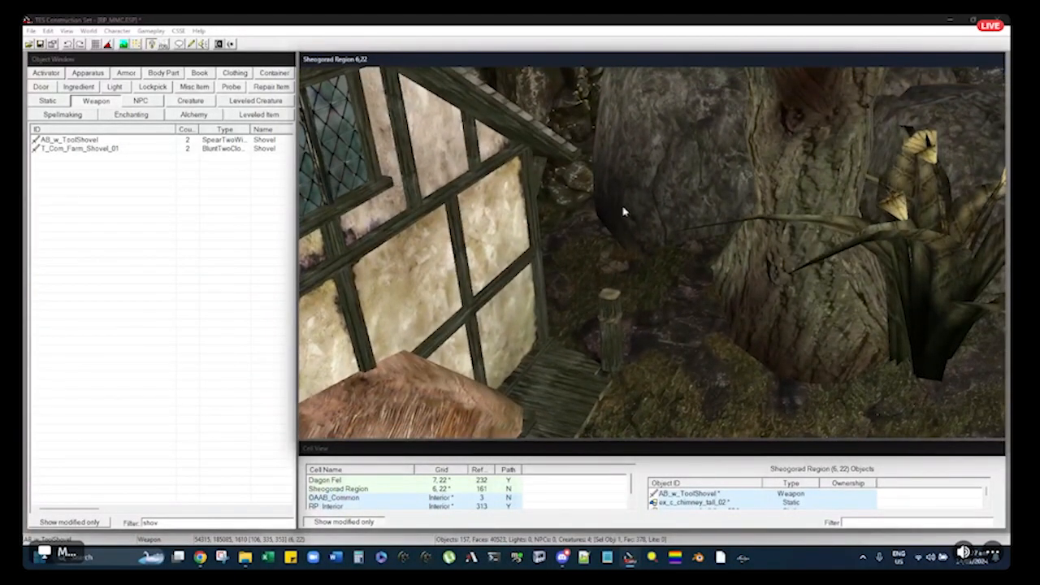
middle_click_drag(735, 156, 839, 166, "shift")
left_click(840, 166)
key("ctrl+s")
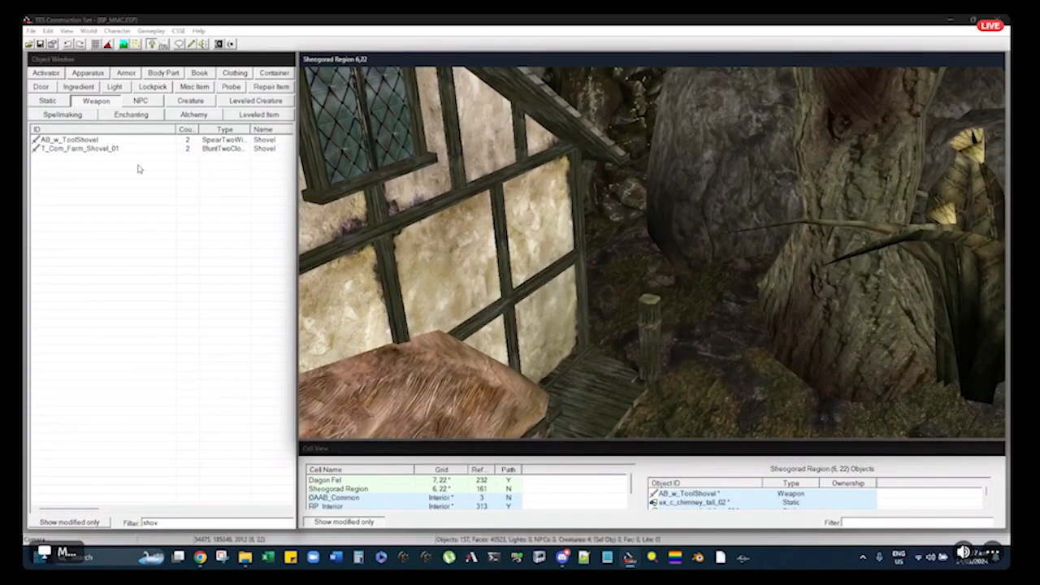
Filter the static objects by "clot" and place T_Com_Var_RopeClothes_01 between the house and the tree
left_click(47, 103)
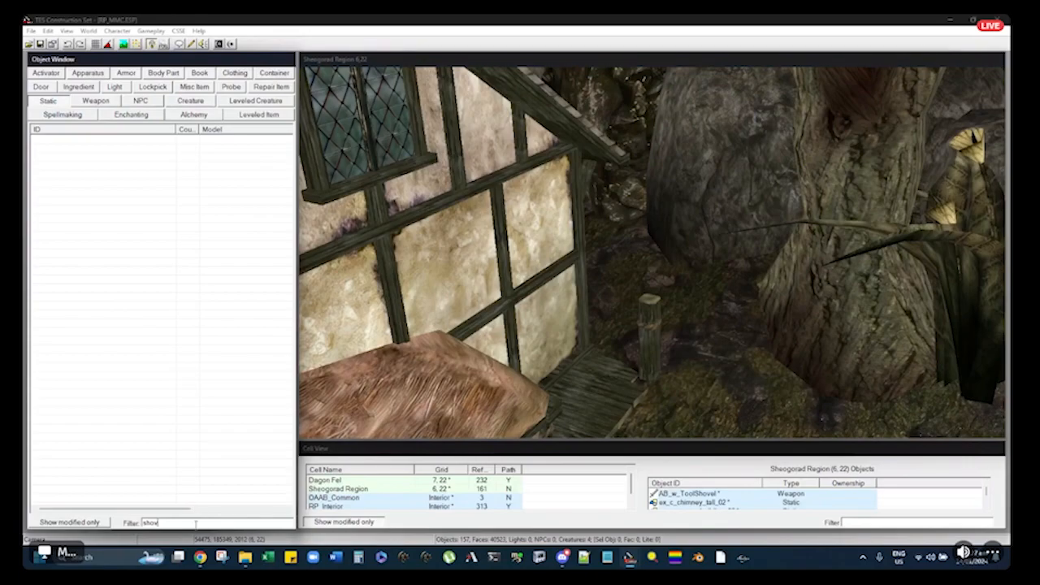
type("clot")
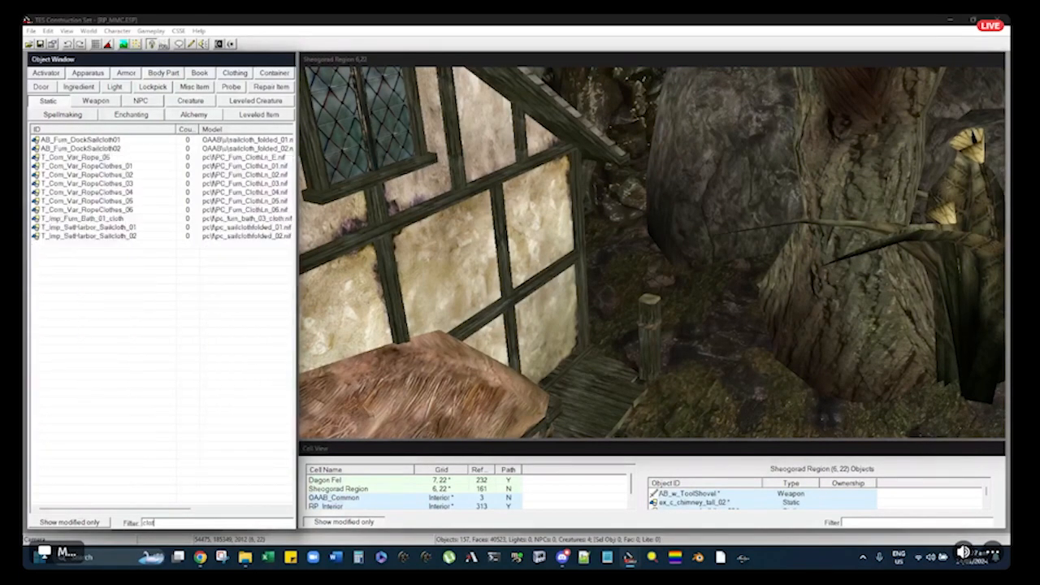
left_click(78, 167)
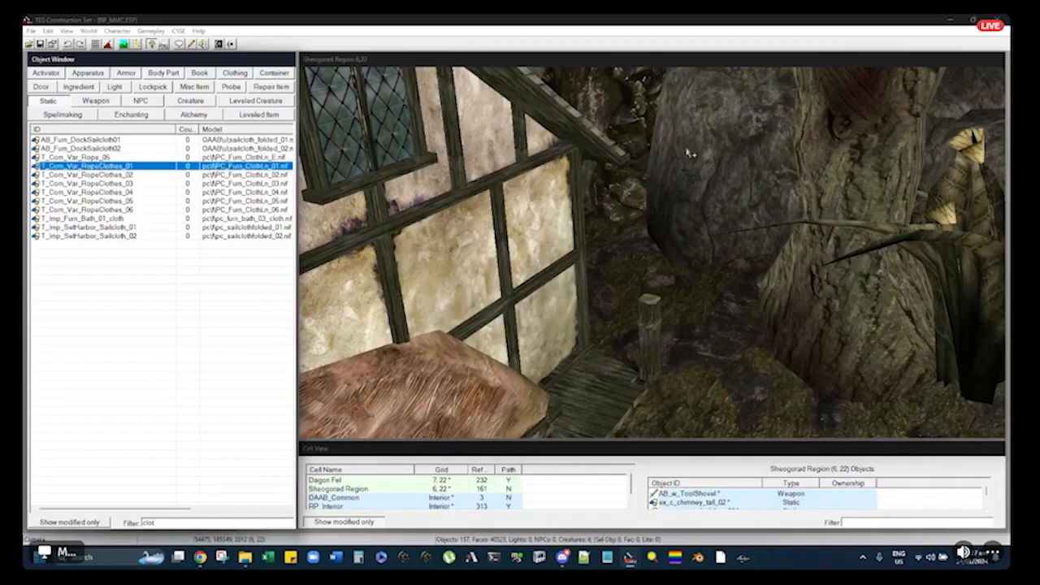
left_click_drag(707, 166, 611, 230)
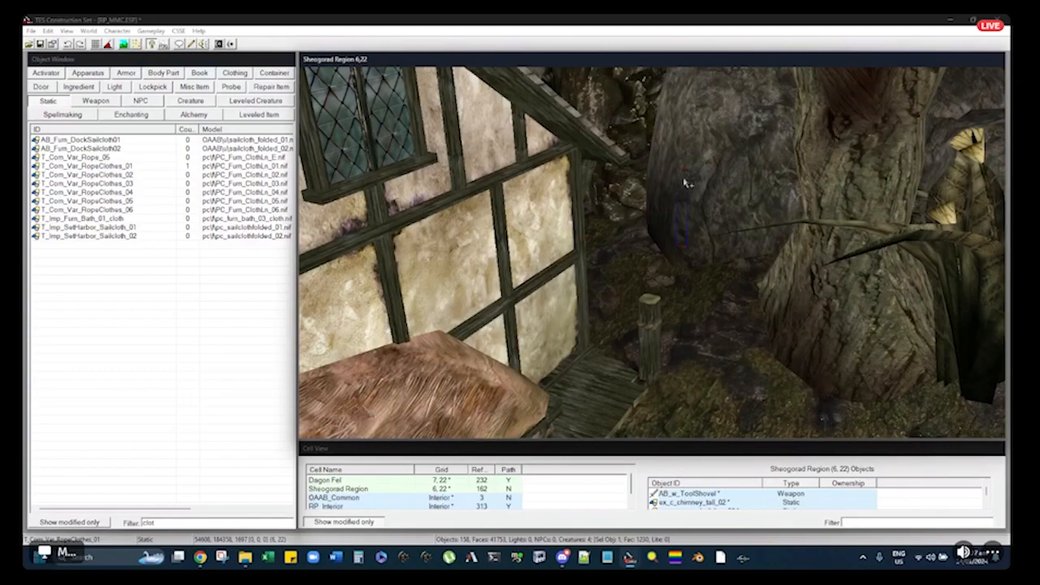
Position the clothesline so its rope spans from the house wall to the nearby tree
left_click_drag(685, 172, 678, 241)
mouse_move(679, 241)
middle_mouse_down()
mouse_move(647, 217)
mouse_move(630, 226)
mouse_move(664, 240)
middle_mouse_up()
scroll(646, 217, "up", 2)
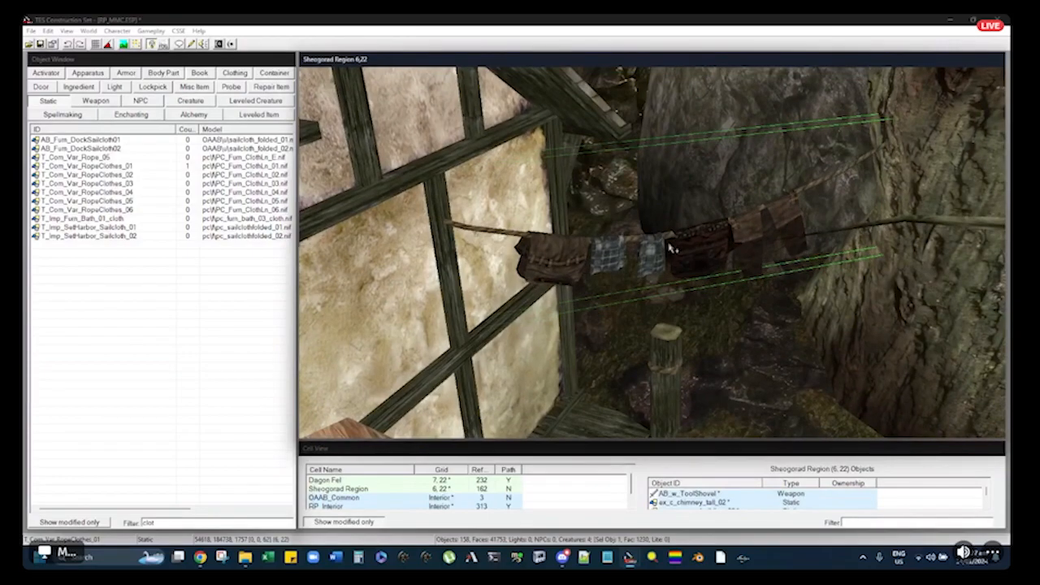
left_click_drag(695, 245, 696, 217)
middle_click_drag(696, 217, 602, 300)
key("d")
Filter the static objects by "stool" and look through the common stool and barstool candidates
left_click(182, 522)
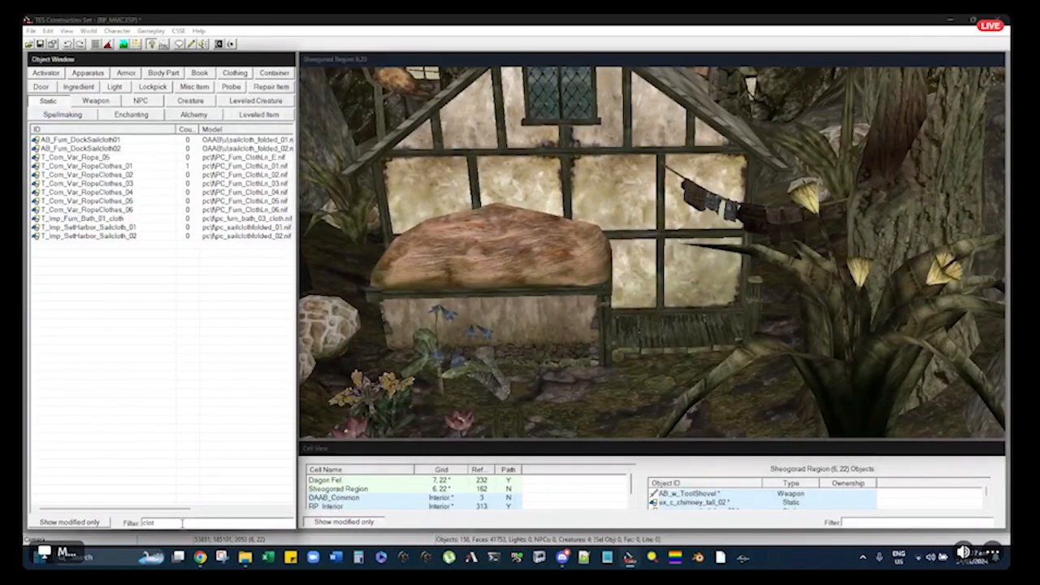
type("stool")
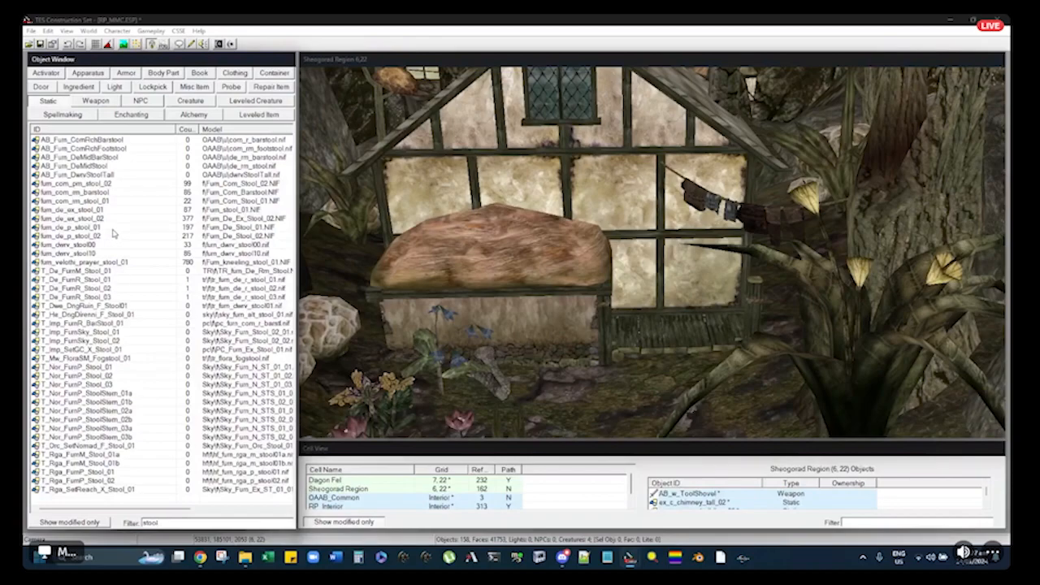
left_click(88, 209)
left_click(76, 191)
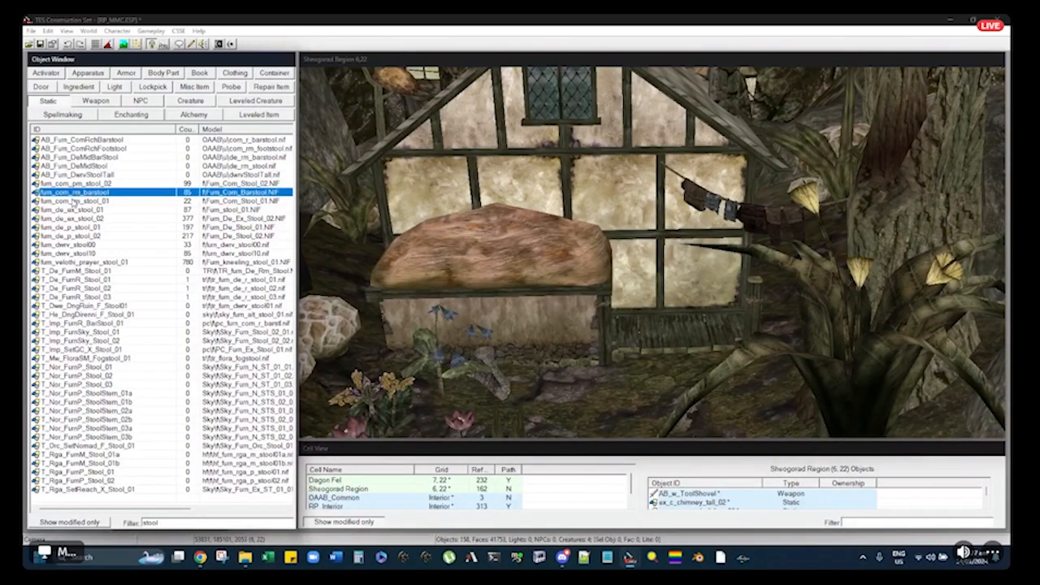
left_click(71, 185)
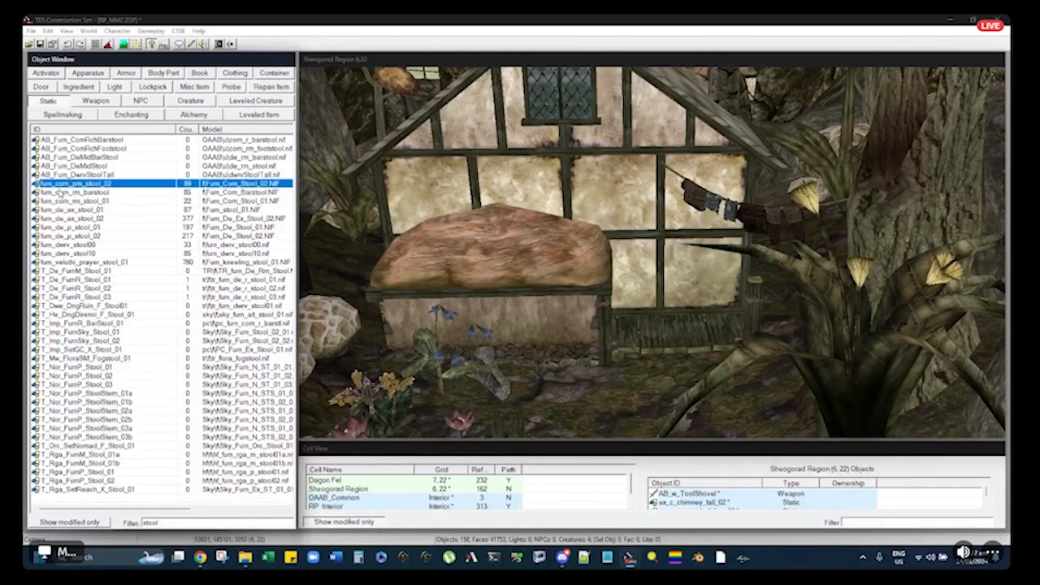
left_click(60, 193)
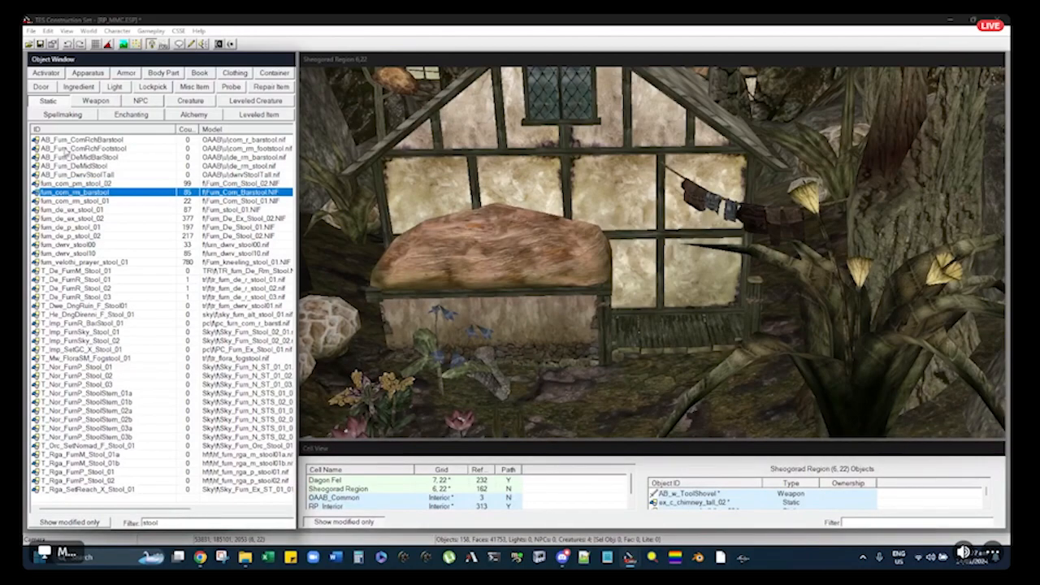
left_click(77, 141)
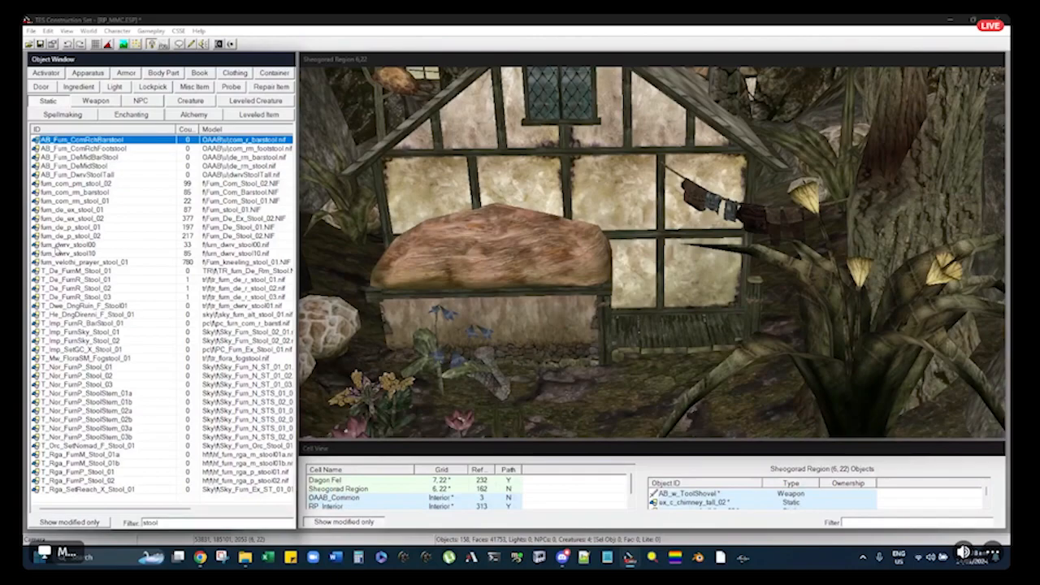
Try furn_com_rm_stool_01, furn_de_ex_stool_01, furn_com_rm_barstool and furn_de_p_stool_01 in front of the house, removing the rejected stools
left_click(67, 201)
left_click_drag(67, 200, 594, 218)
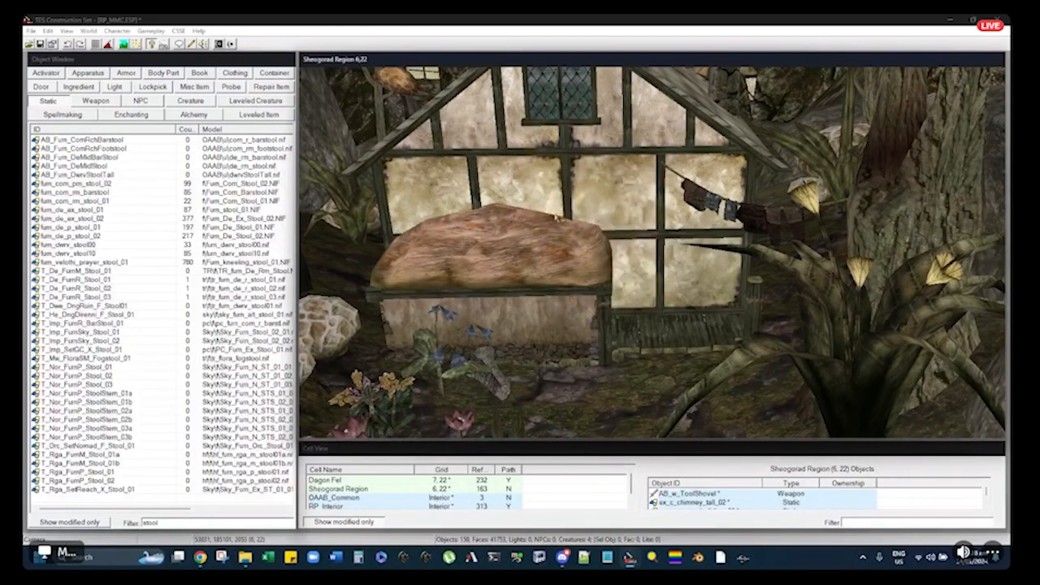
left_click(105, 280)
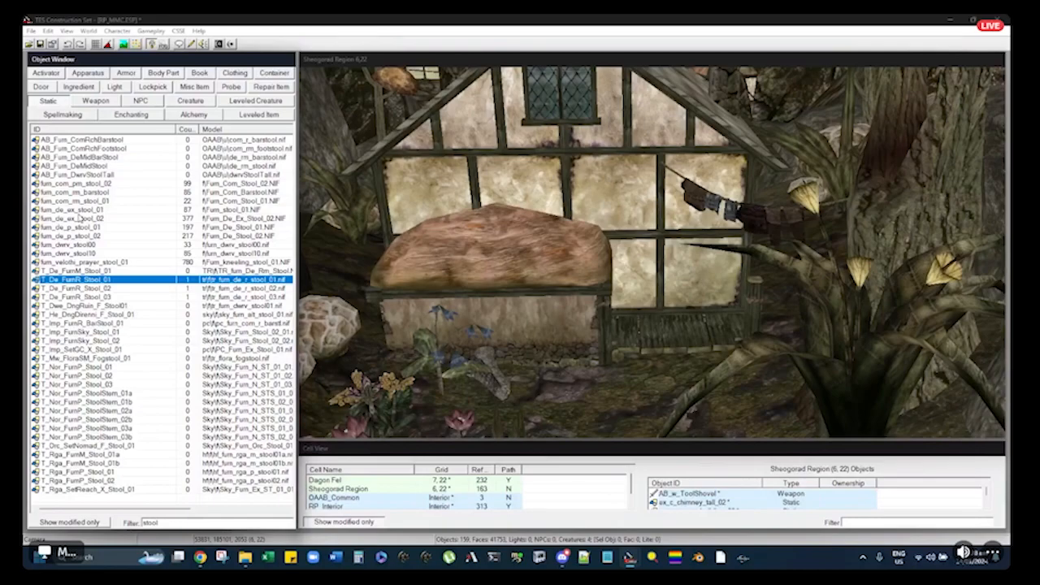
left_click_drag(77, 211, 471, 211)
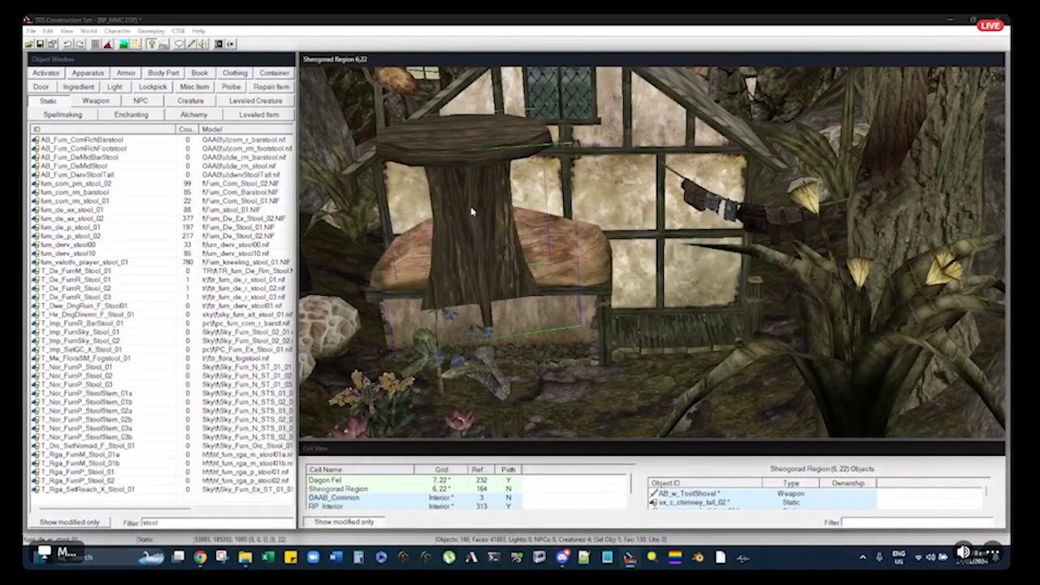
key("Delete")
left_click(76, 192)
left_click_drag(76, 192, 562, 234)
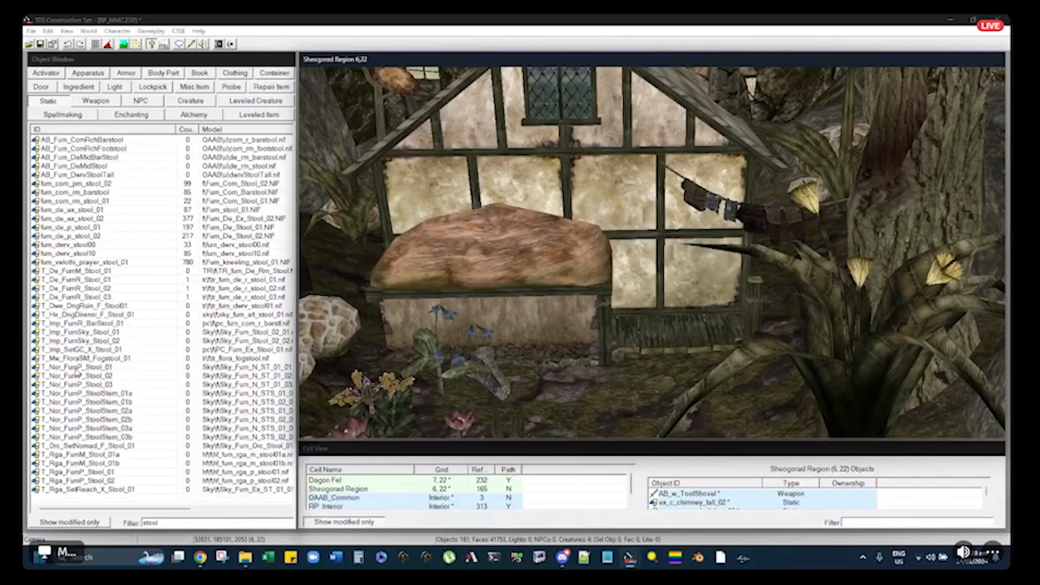
left_click(73, 359)
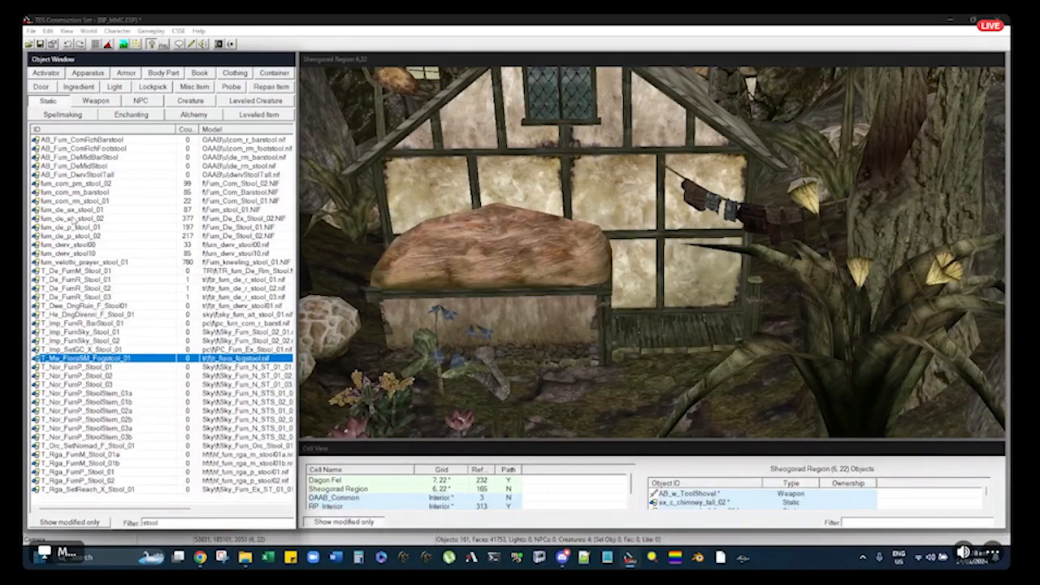
left_click(70, 229)
left_click_drag(555, 259, 550, 239)
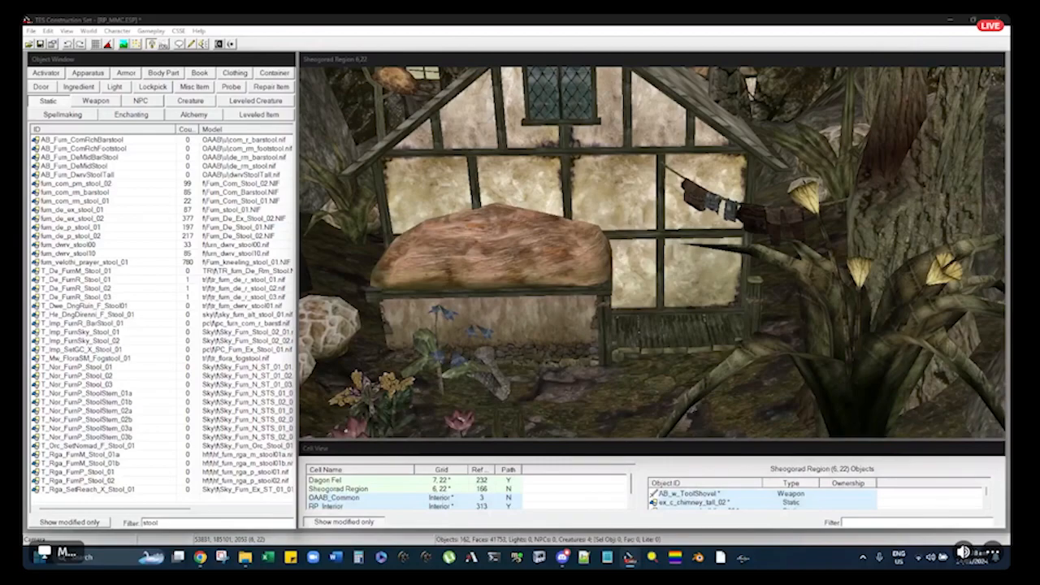
left_click(91, 228)
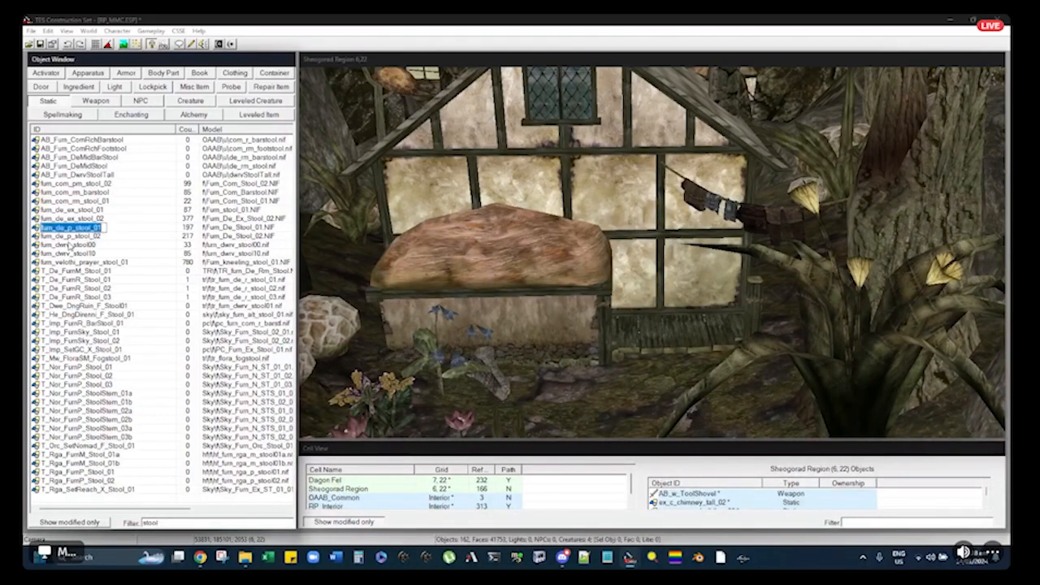
key("Down")
Place furn_com_pm_stool_02 and move it onto the small plank platform against the house wall
left_click(85, 184)
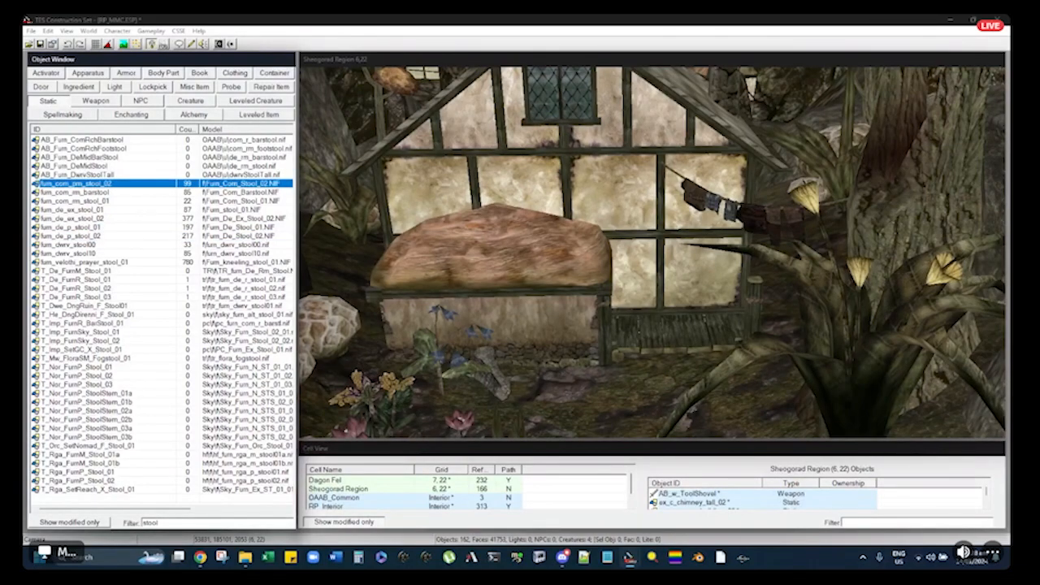
left_click_drag(170, 191, 627, 176)
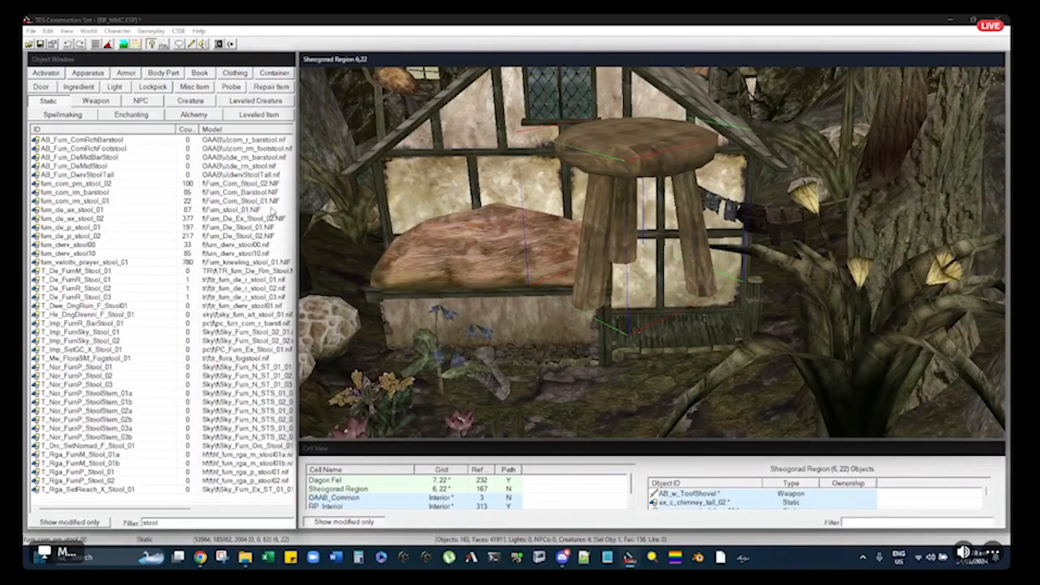
right_click_drag(644, 170, 622, 164)
middle_click_drag(585, 154, 670, 160, "shift")
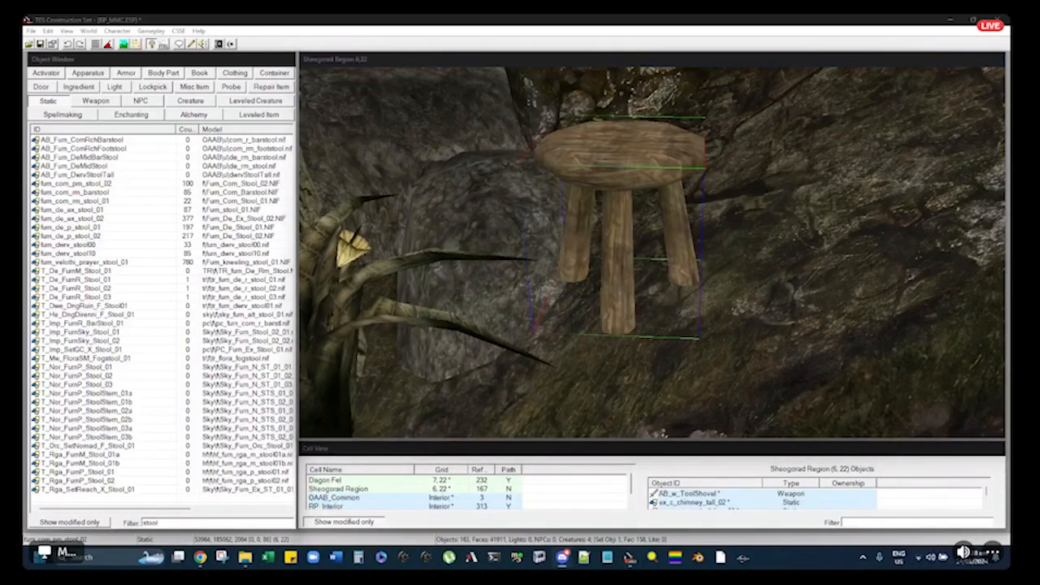
left_click(640, 16)
middle_click_drag(608, 205, 520, 176, "shift")
left_click_drag(634, 161, 419, 268, "alt")
middle_click_drag(461, 264, 583, 247)
scroll(551, 236, "up", 5)
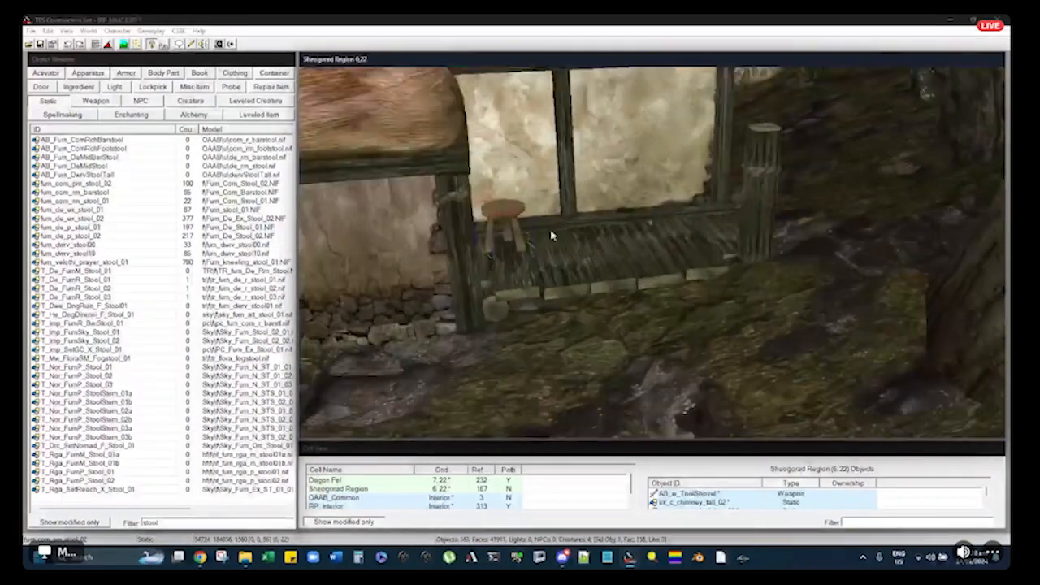
scroll(615, 237, "up", 8)
Settle the stool on the planks in the corner between the two house walls
left_click_drag(570, 196, 560, 218)
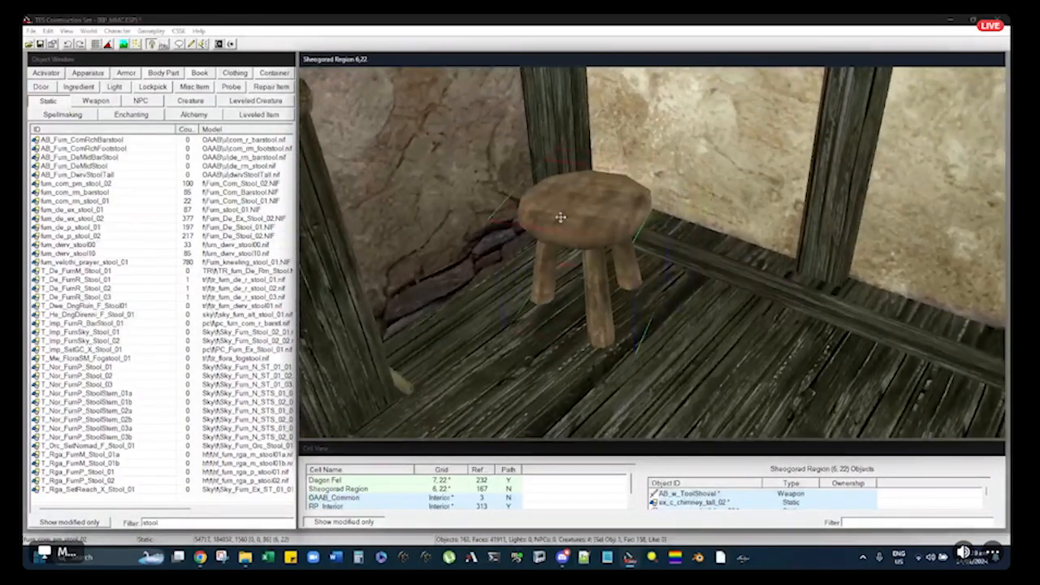
middle_click_drag(559, 218, 564, 187, "shift")
left_click_drag(567, 191, 591, 202)
middle_click_drag(591, 202, 604, 190, "shift")
left_click_drag(594, 202, 596, 197)
middle_click_drag(591, 196, 566, 229, "shift")
scroll(614, 204, "down", 8)
key("d")
Filter the misc items by "buck" and place misc_com_bucket_01 near the stool
left_click(196, 87)
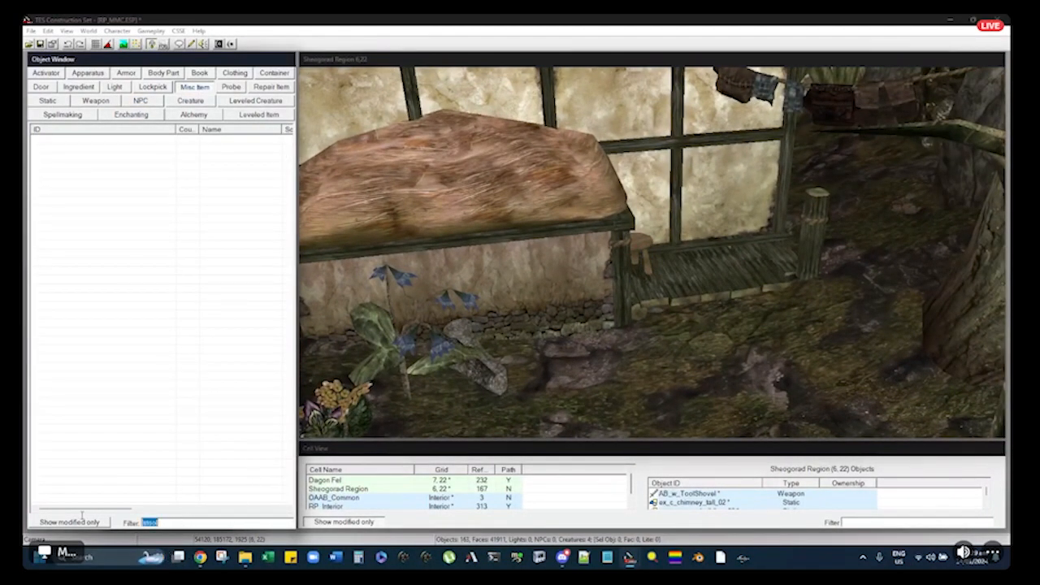
type("buck")
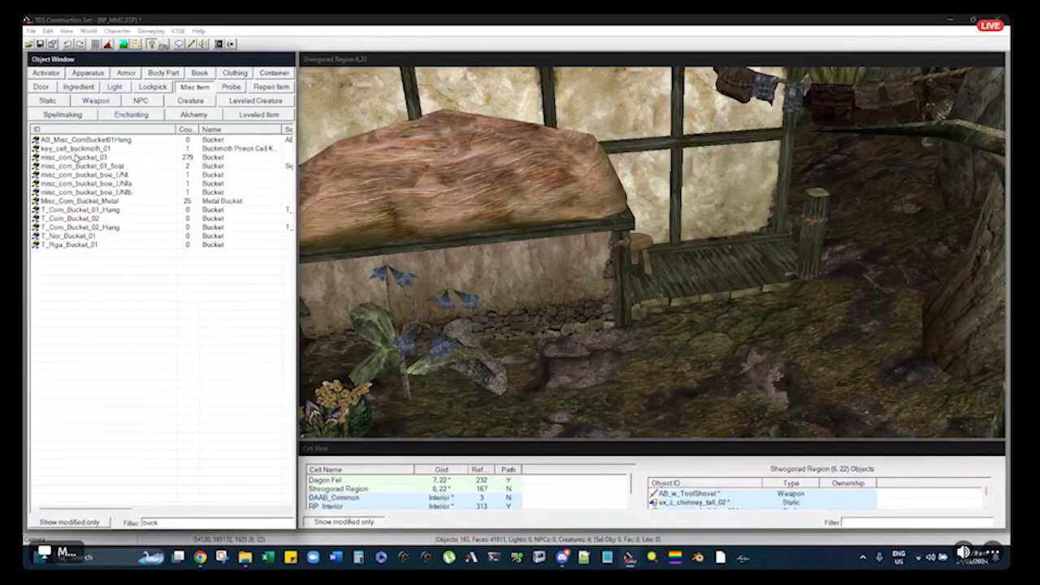
double_click(73, 157)
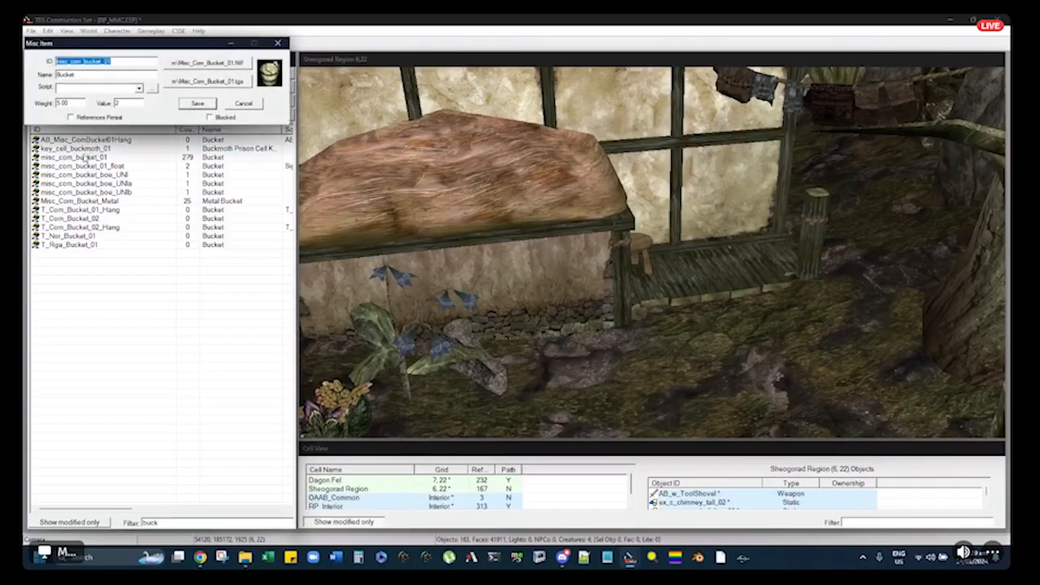
key("Escape")
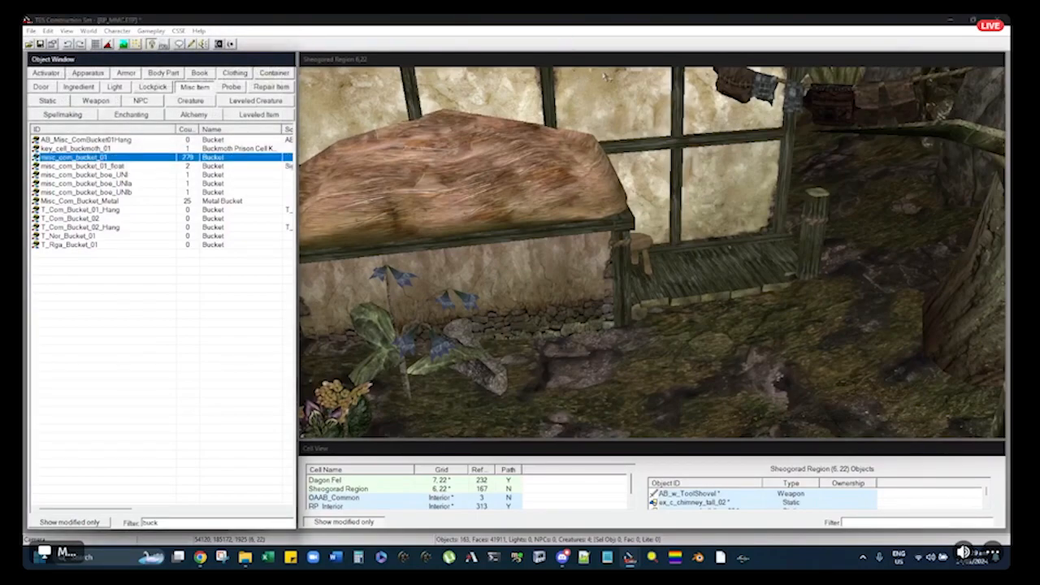
left_click_drag(677, 173, 642, 240)
scroll(641, 240, "up", 6)
mouse_move(641, 241)
middle_mouse_down("shift")
mouse_move(619, 245)
mouse_move(627, 255)
middle_mouse_up("shift")
Move the bucket over the stool's seat, try dropping it into place, and undo the last change
left_click(628, 255)
left_click_drag(626, 249, 649, 252)
right_click_drag(648, 252, 642, 244)
scroll(640, 242, "up", 6)
mouse_move(642, 243)
middle_mouse_down("shift")
mouse_move(627, 226)
mouse_move(645, 229)
middle_mouse_up("shift")
scroll(645, 228, "down", 4)
mouse_move(642, 247)
left_mouse_down()
mouse_move(643, 225)
mouse_move(644, 251)
left_mouse_up()
left_click(607, 177)
left_click_drag(608, 177, 640, 187)
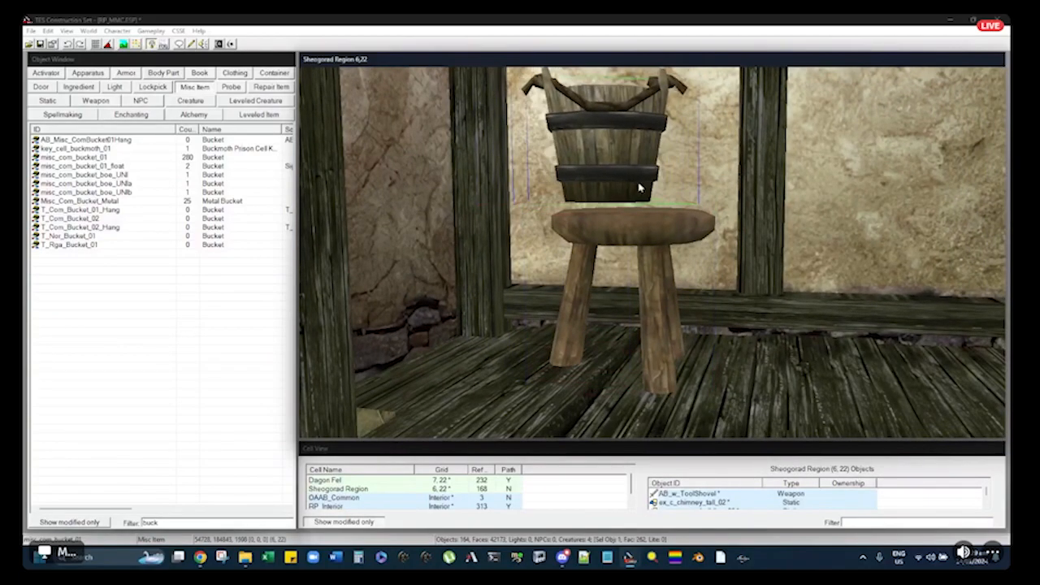
middle_click_drag(640, 187, 619, 203, "shift")
left_click_drag(619, 203, 649, 239)
key("f")
key("ctrl+z")
Review the house exterior and its surroundings from the back, above the roof and the front
middle_click_drag(650, 239, 553, 234, "shift")
scroll(645, 231, "down", 8)
key("a")
scroll(603, 228, "down", 3)
left_click(539, 264)
middle_click_drag(478, 251, 563, 233, "shift")
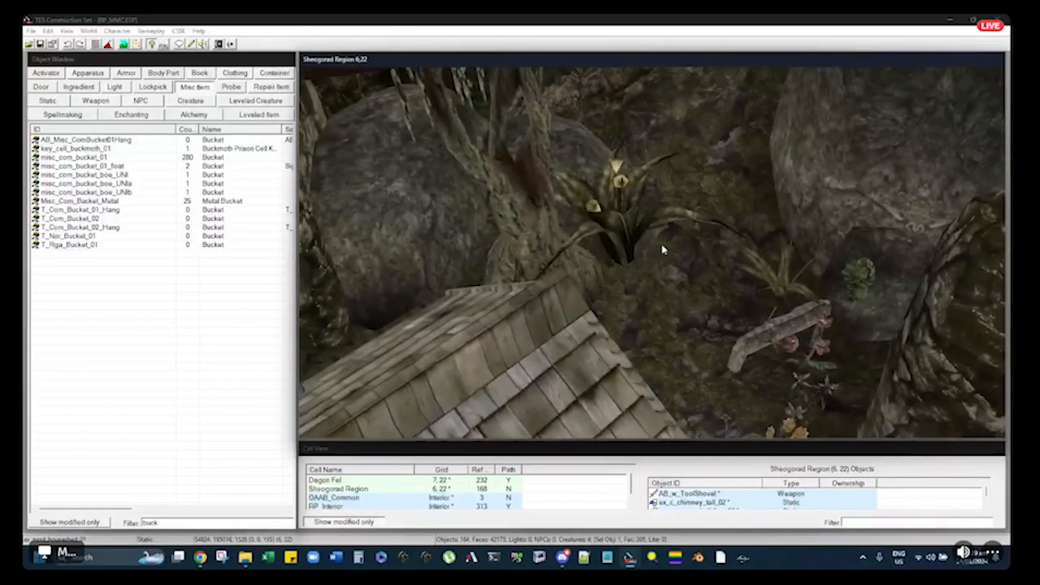
mouse_move(662, 250)
middle_mouse_down("shift")
mouse_move(673, 254)
mouse_move(644, 260)
middle_mouse_up("shift")
middle_click_drag(662, 307, 643, 187, "shift")
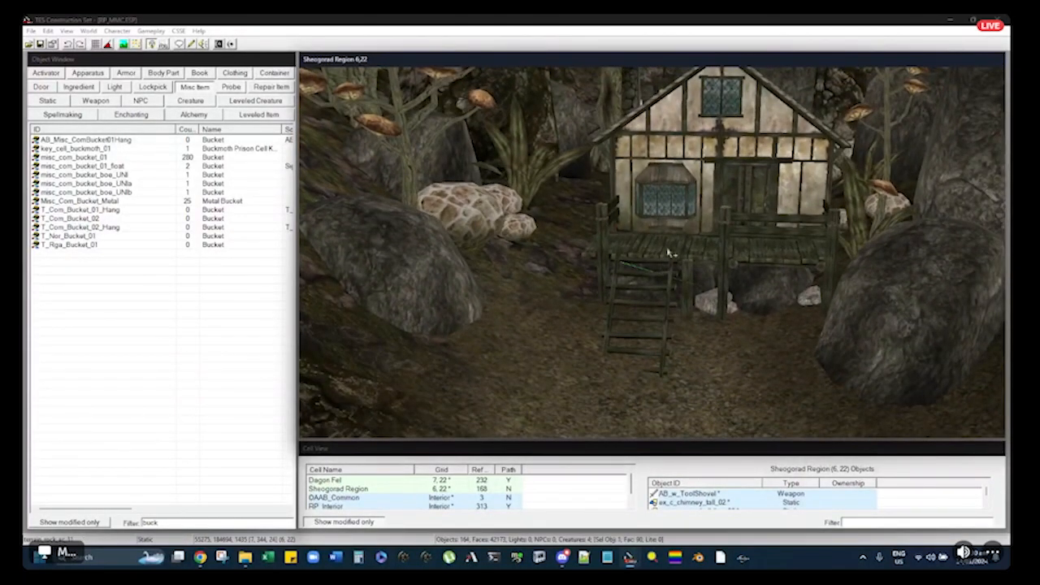
middle_click_drag(671, 253, 583, 246, "shift")
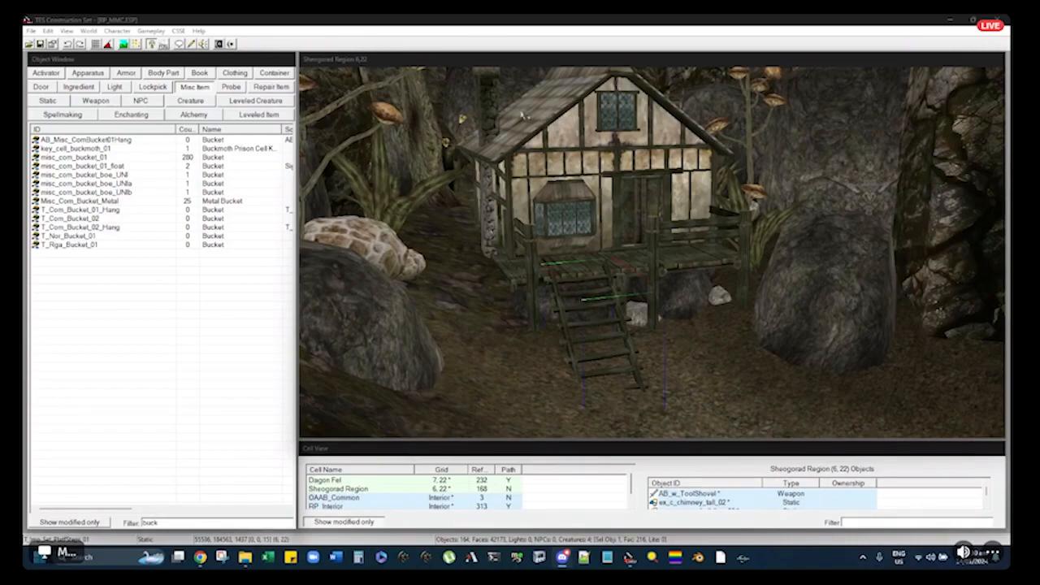
Filter the books by "note" and place bk_Adren on the front door of the house
left_click(42, 86)
double_click(169, 524)
type("note")
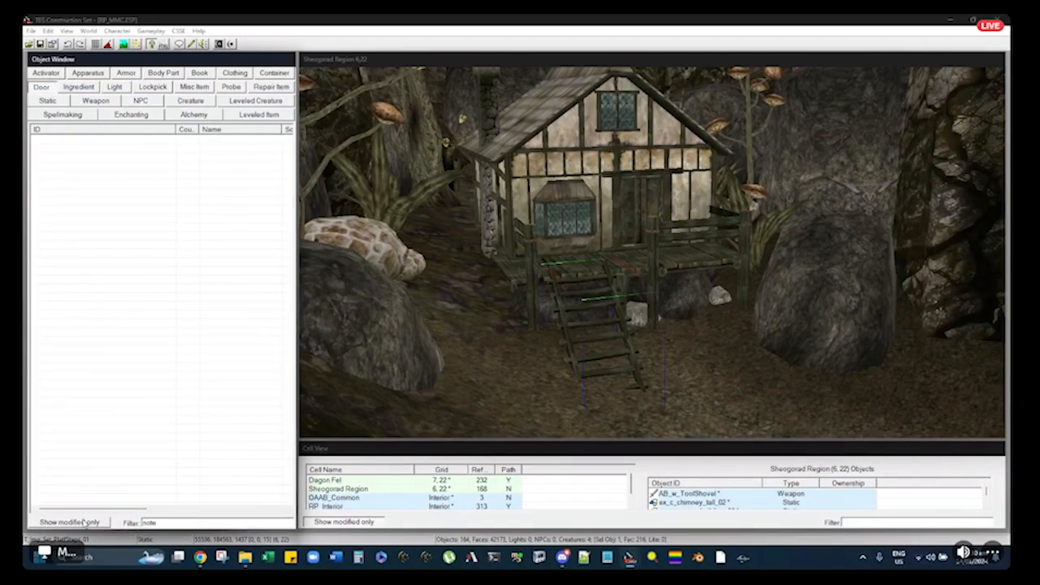
left_click(199, 72)
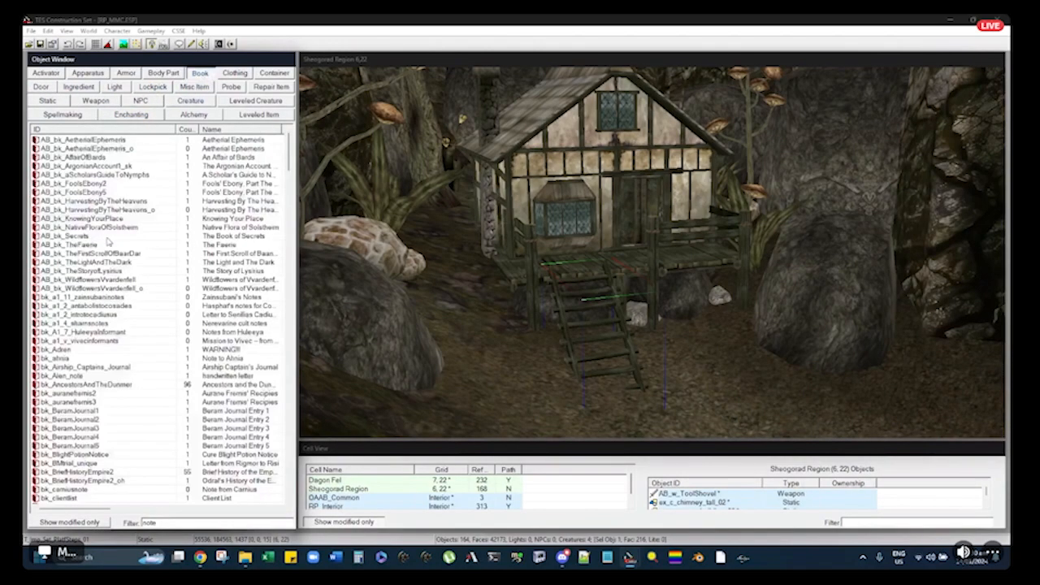
left_click(68, 351)
left_click_drag(61, 350, 637, 204)
key("super+period")
Open the properties of the note placed on the front door
double_click(639, 205)
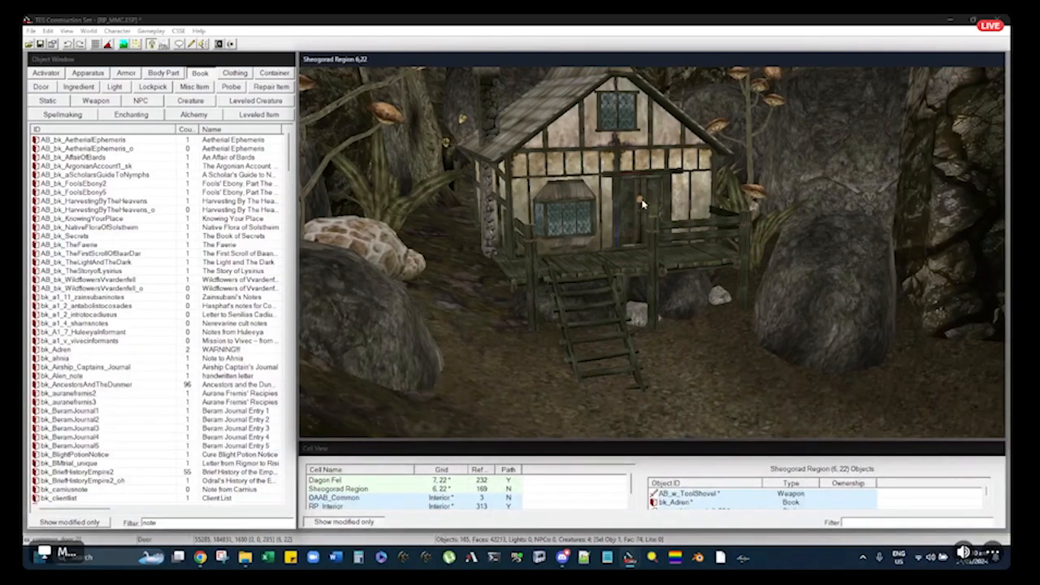
key("Escape")
left_click(637, 202)
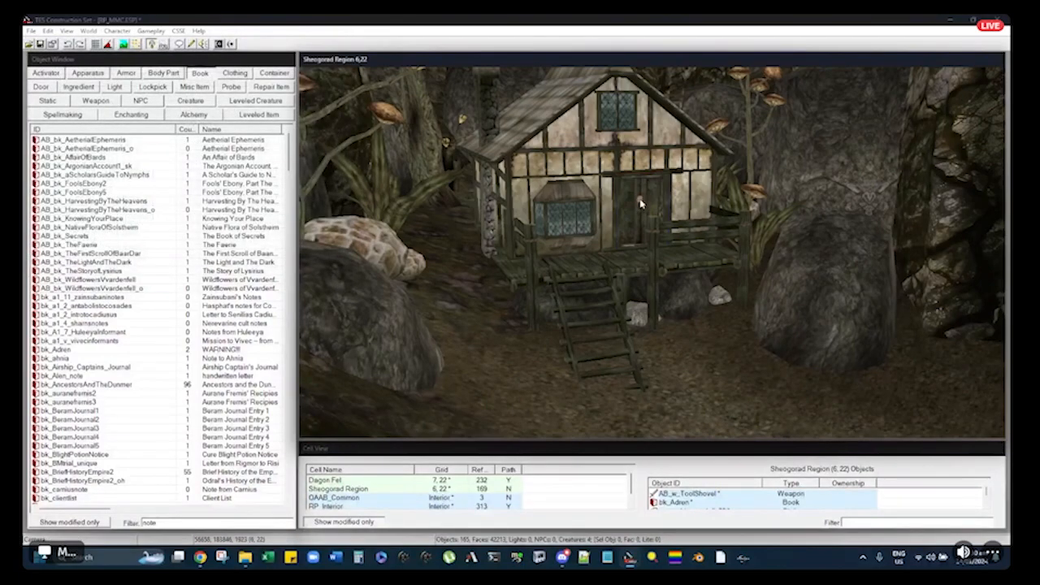
double_click(639, 203)
key("Escape")
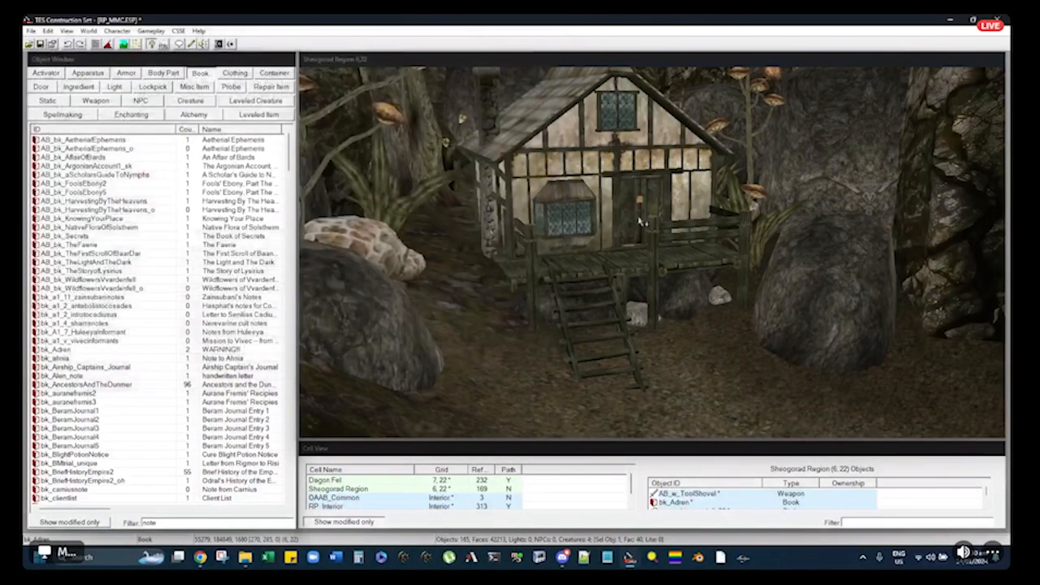
double_click(642, 203)
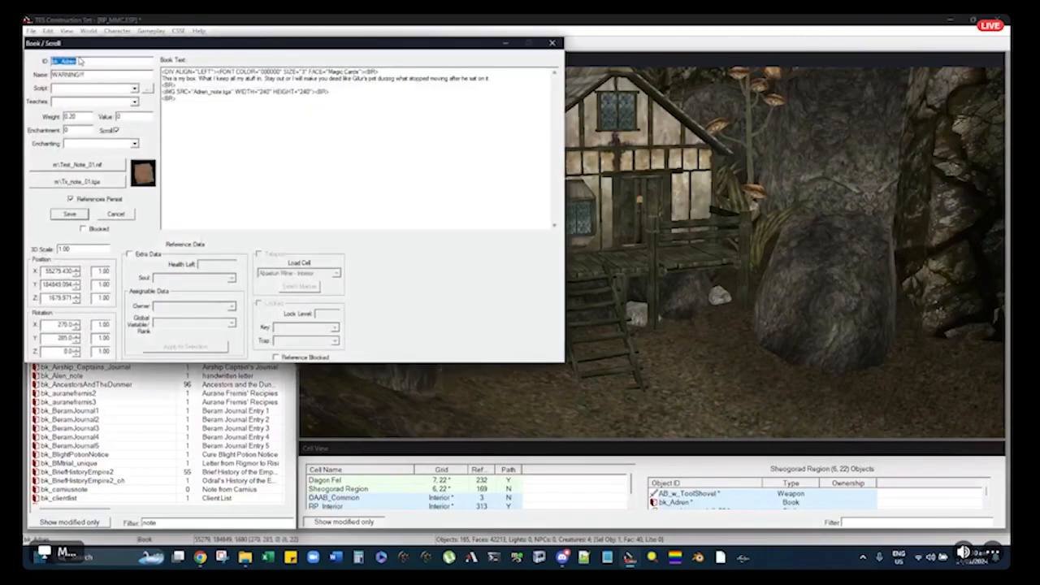
Set both the ID and the name of the note to "Very massive note"
double_click(80, 61)
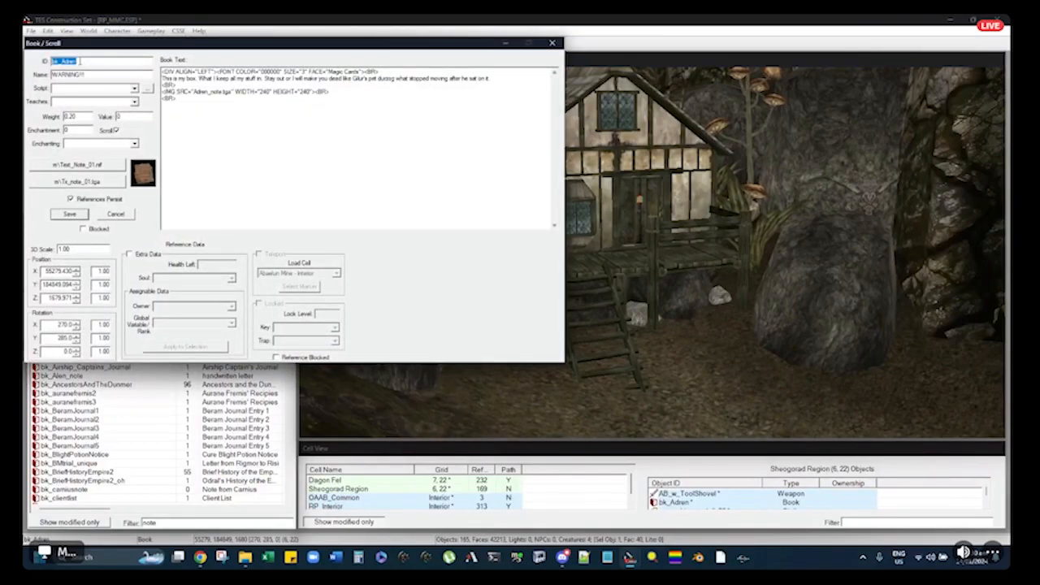
type("bk")
type(" not")
type(" not")
left_click_drag(118, 59, 59, 59)
left_click(65, 62)
left_click(58, 61)
left_click_drag(122, 61, 29, 57)
key("ctrl+c")
double_click(95, 75)
key("ctrl+v")
Replace the note's text with a short "was here" message and save it as a new object
left_click(283, 123)
key("ctrl+a")
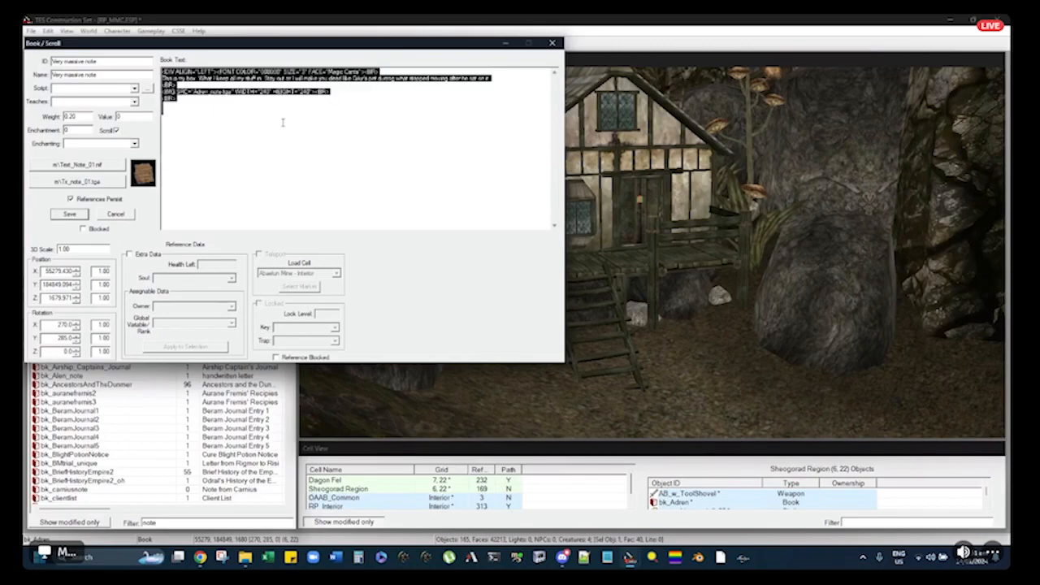
type("Plu")
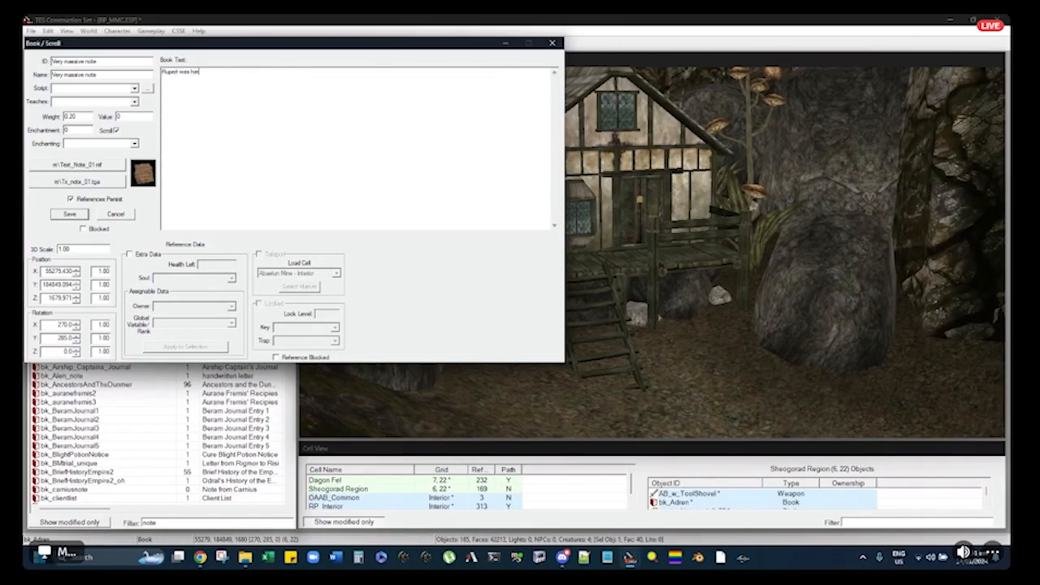
left_click(70, 213)
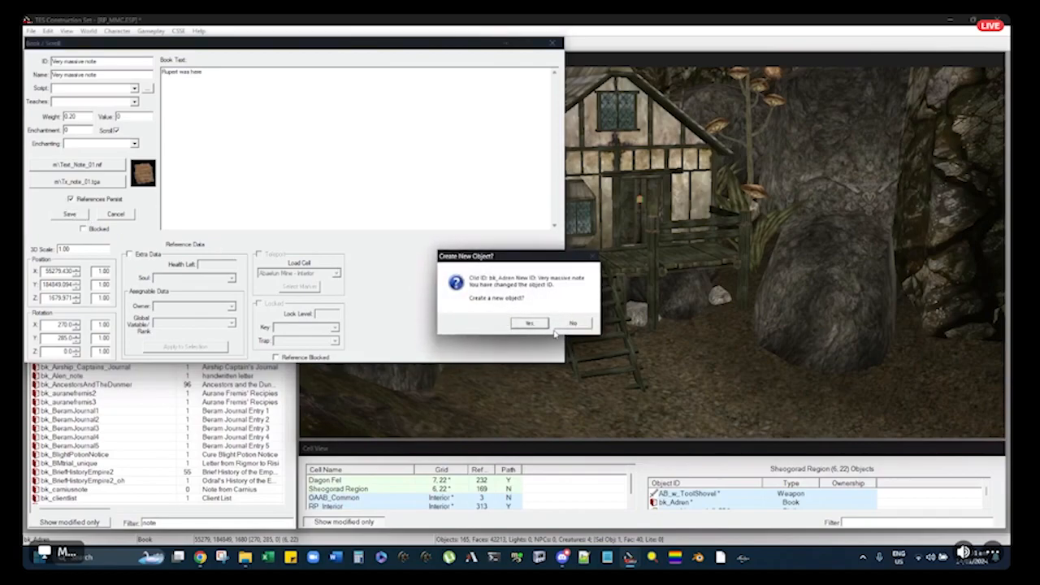
left_click(526, 323)
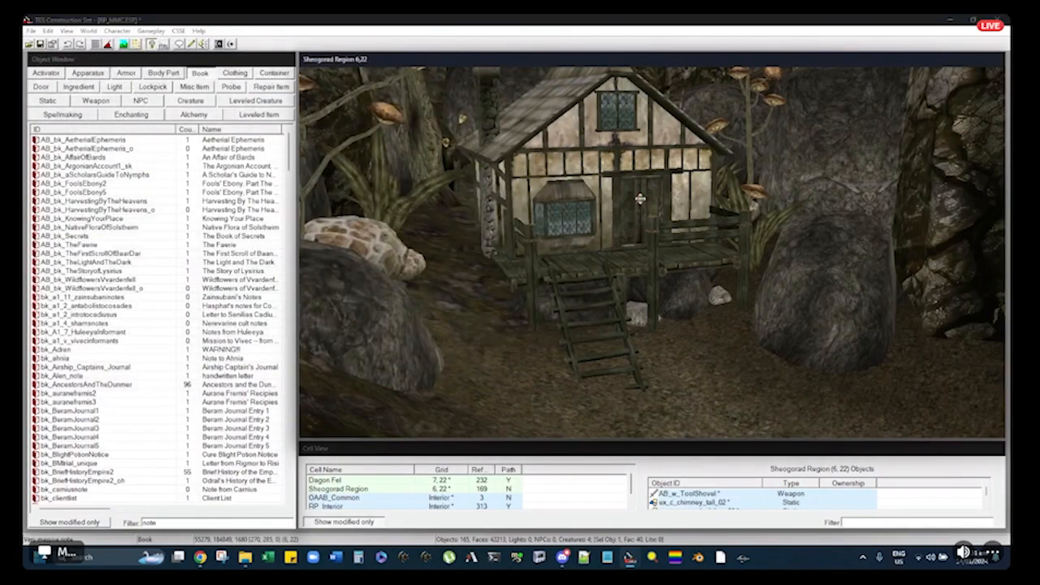
Adjust the position of the note so it sits slightly higher on the front door
key("c")
middle_click_drag(636, 189, 510, 189, "shift")
scroll(569, 183, "down", 5)
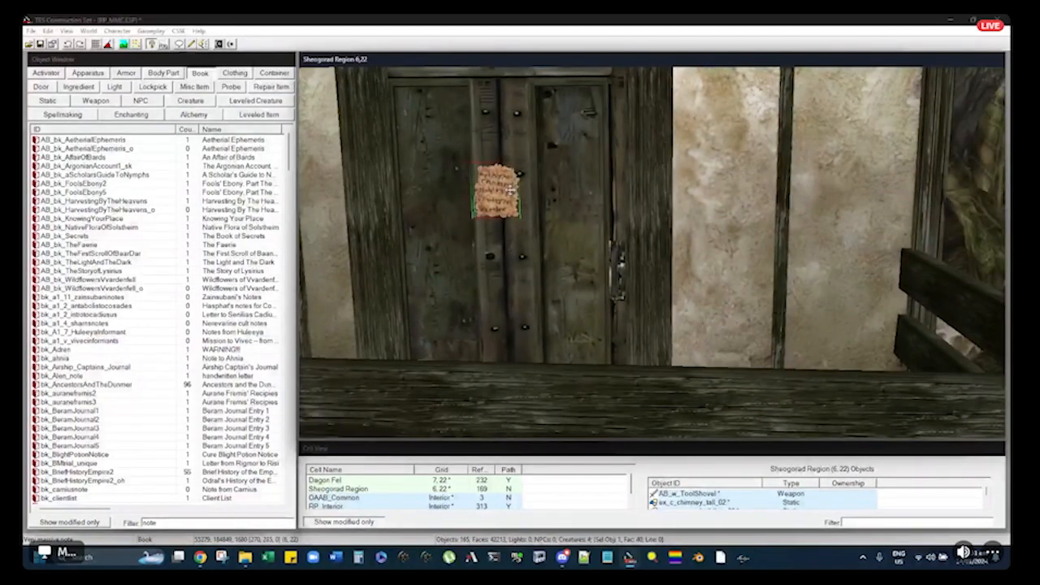
left_click_drag(504, 195, 497, 190)
middle_click_drag(497, 193, 659, 228)
scroll(575, 218, "up", 5)
scroll(659, 228, "down", 3)
left_click_drag(528, 186, 541, 171)
scroll(544, 173, "down", 5)
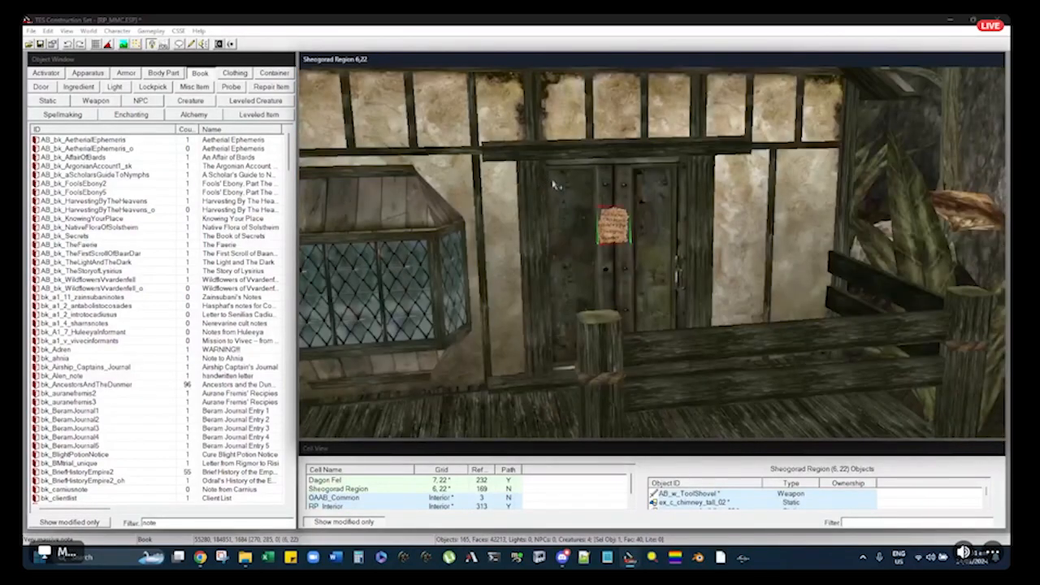
scroll(554, 185, "down", 5)
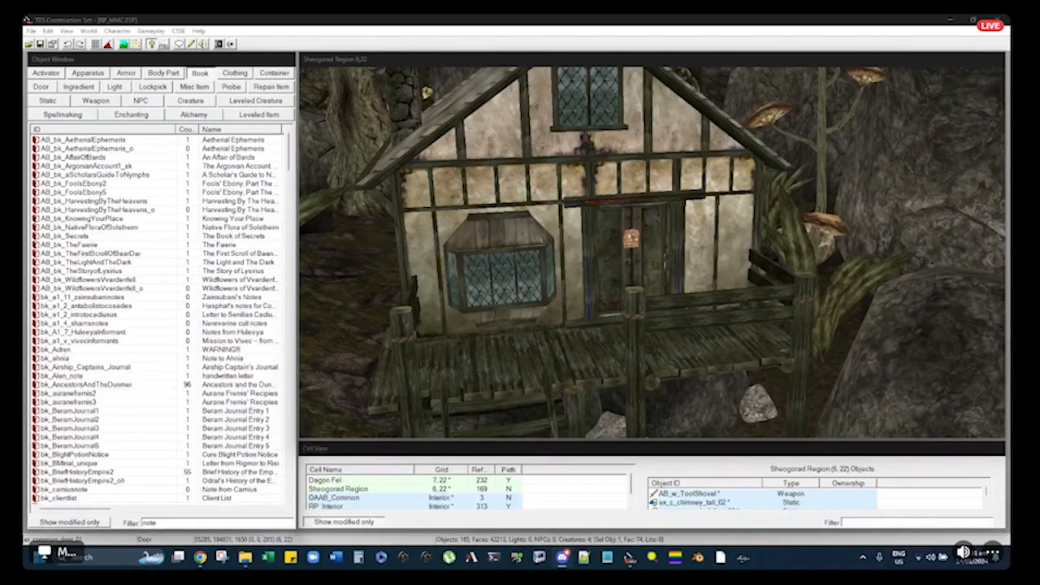
left_click(615, 231)
key("shift")
key("shift")
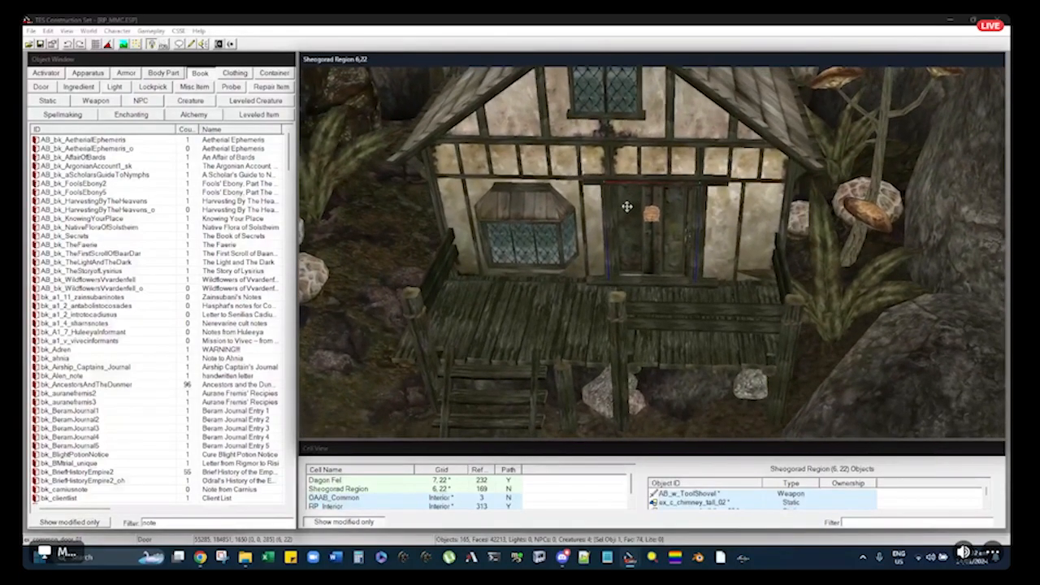
key("shift")
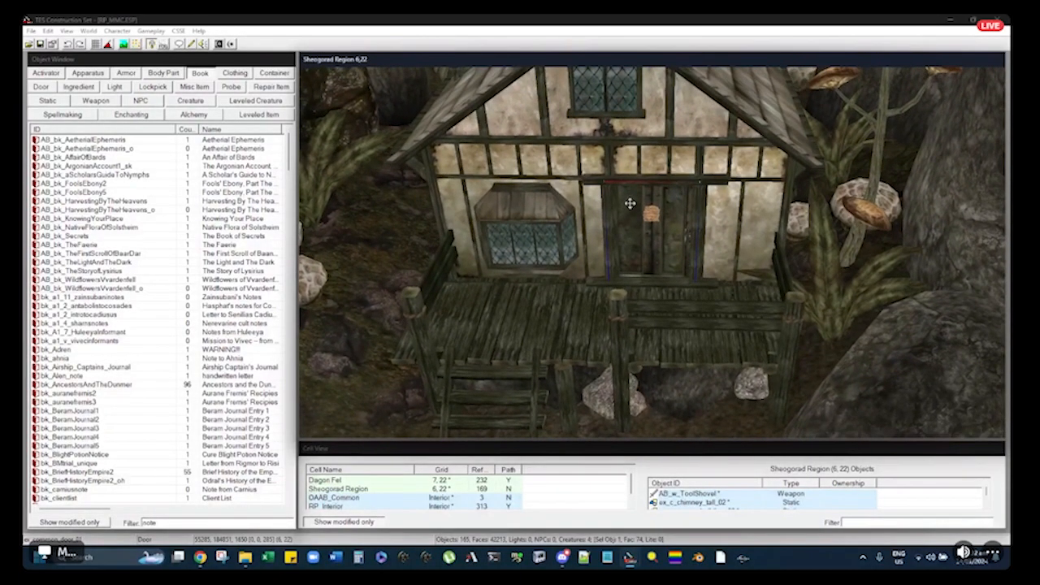
key("shift")
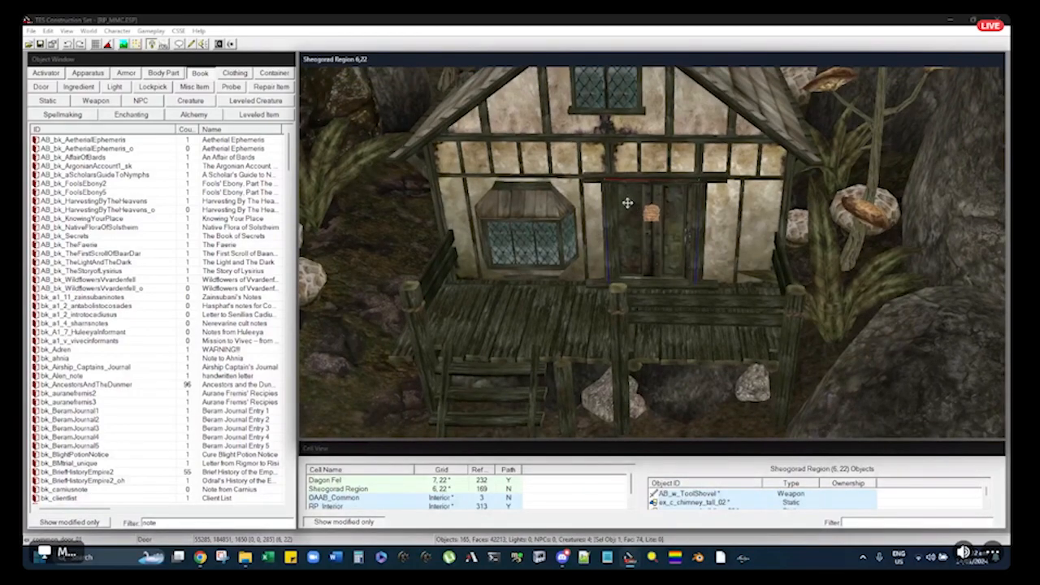
double_click(622, 213)
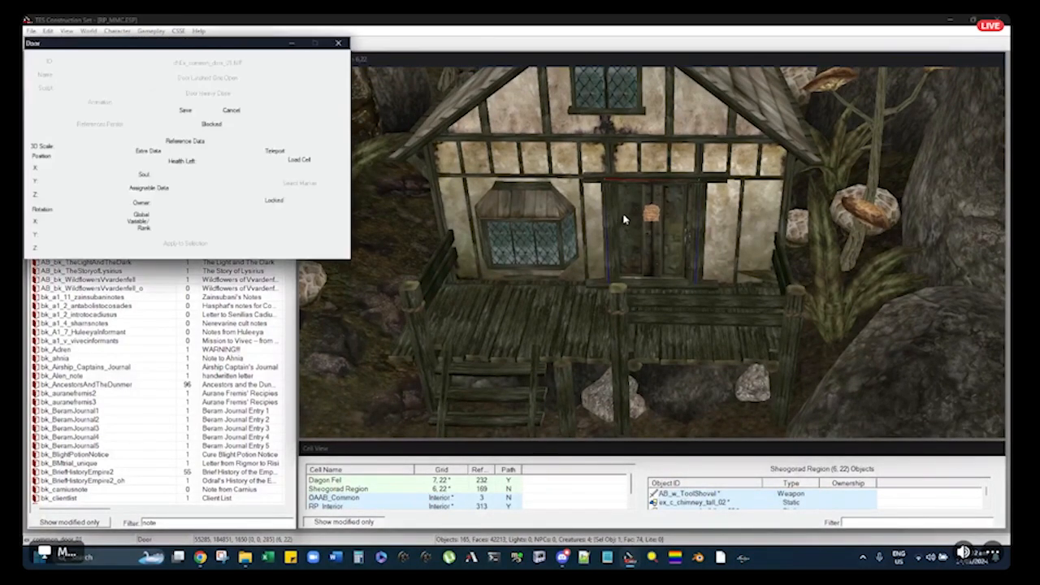
double_click(51, 250)
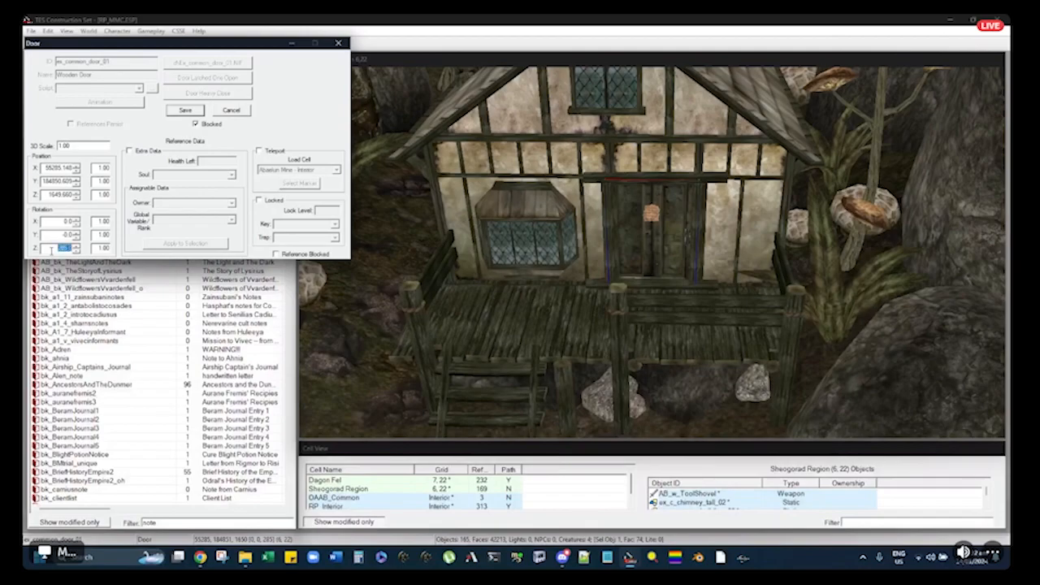
key("Escape")
left_click(618, 201)
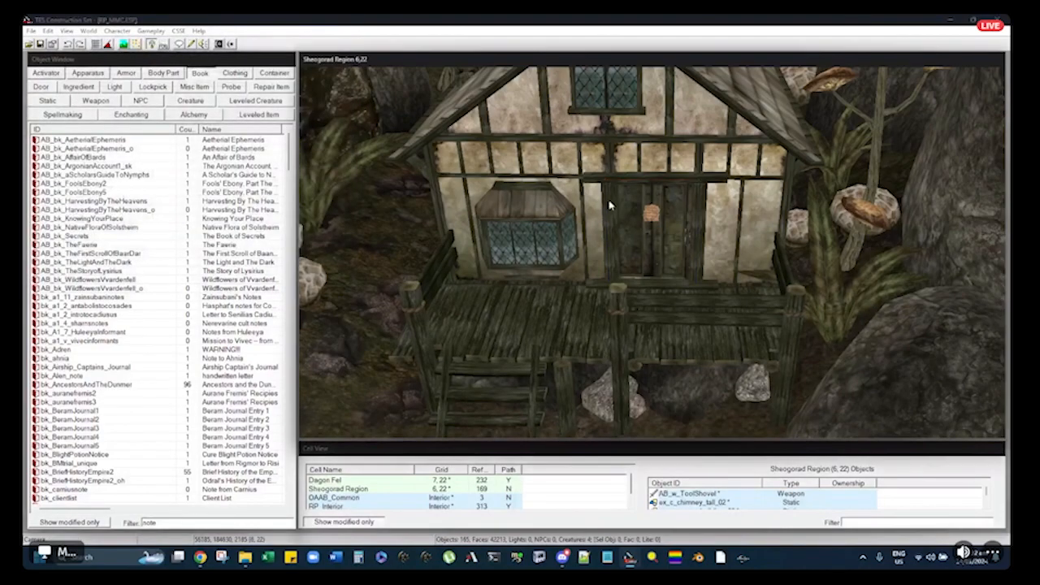
Enable teleport on the front door of the house and set its destination cell to RP_Interior
double_click(619, 202)
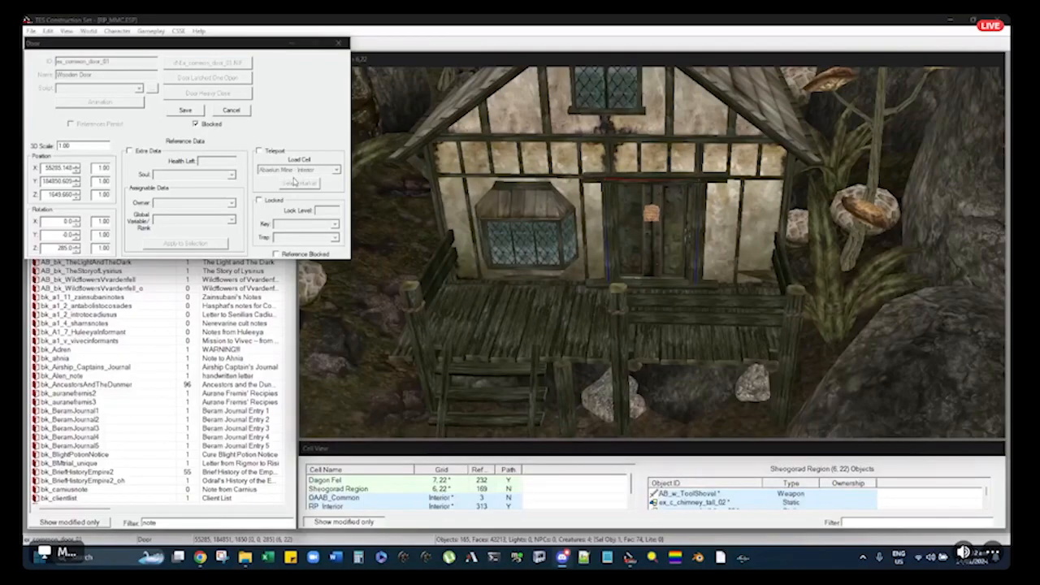
left_click(260, 152)
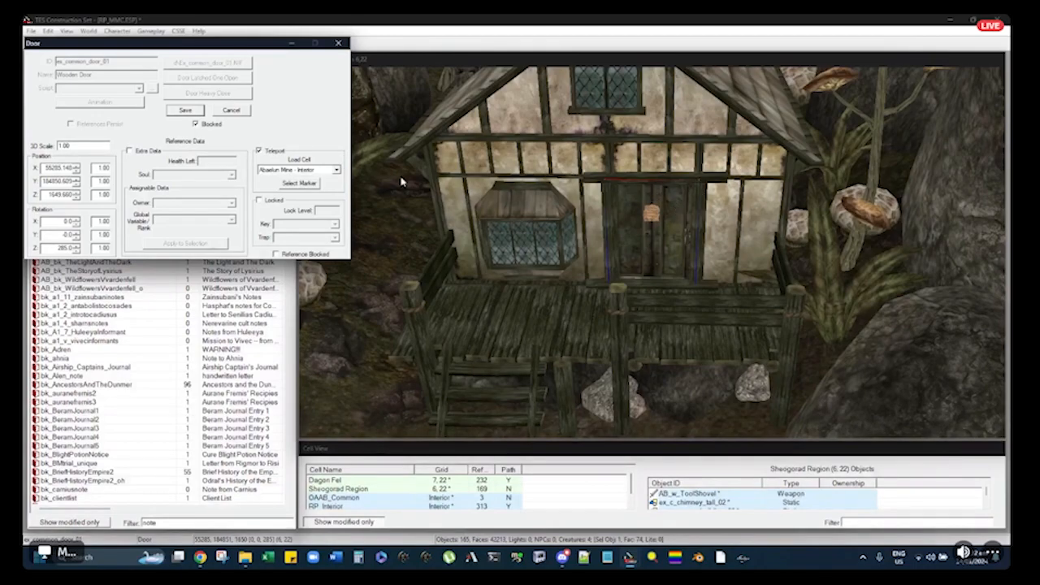
left_click(260, 151)
left_click(335, 170)
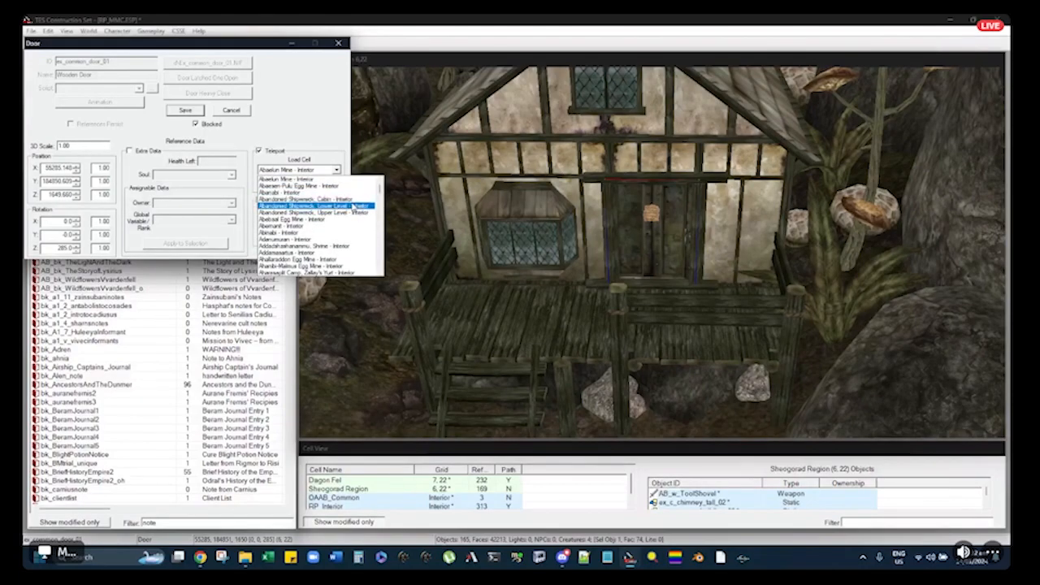
scroll(351, 207, "down", 6)
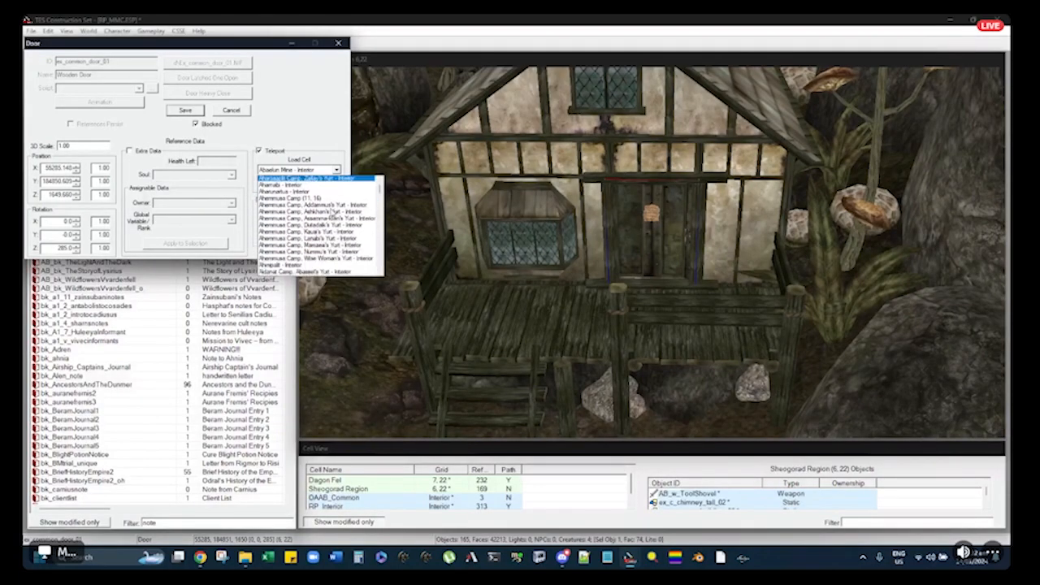
scroll(319, 217, "down", 4)
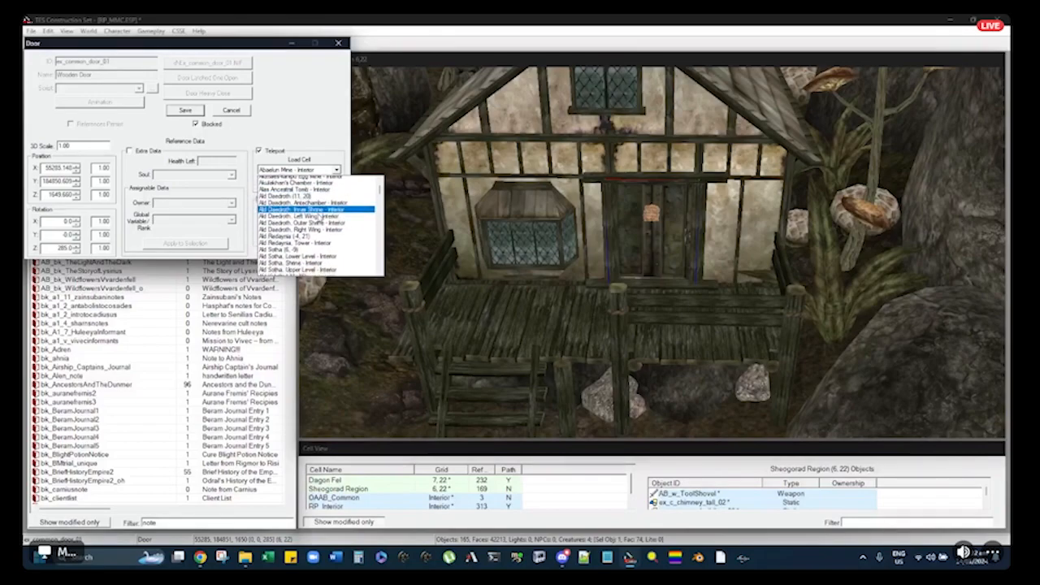
scroll(318, 216, "down", 12)
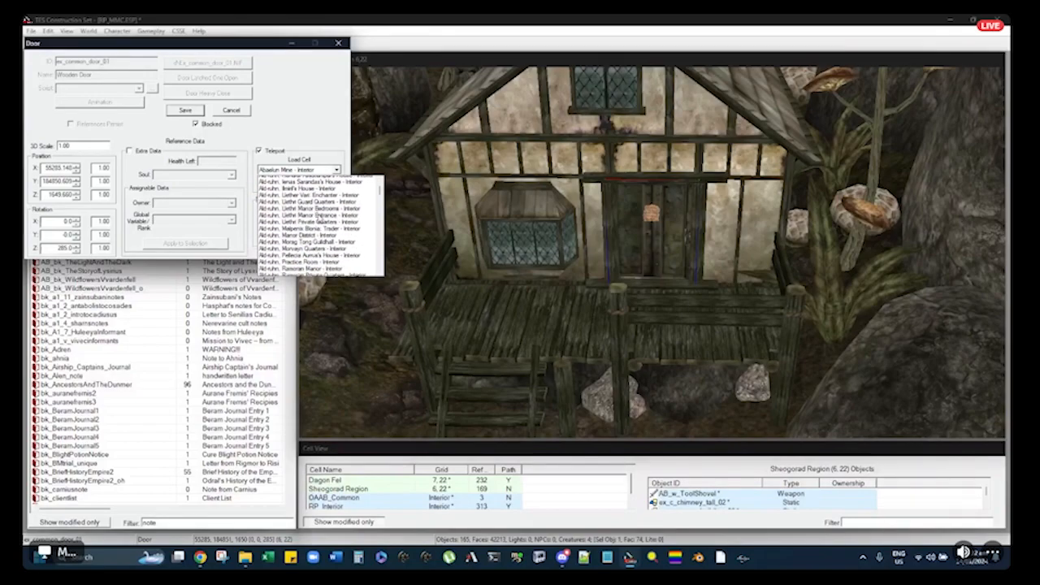
scroll(322, 221, "down", 9)
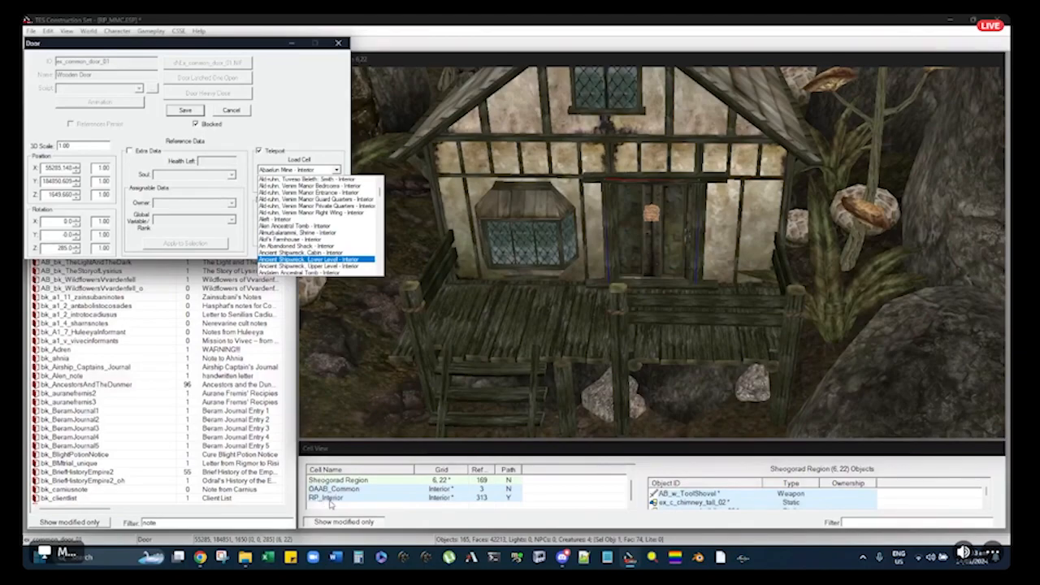
left_click(294, 170)
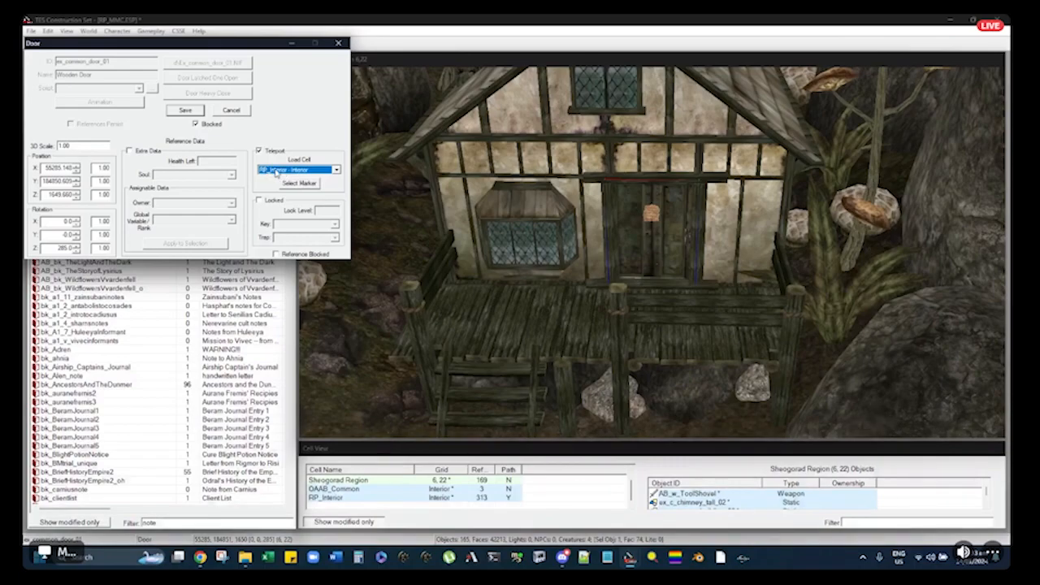
key("d")
key("d")
key("d")
key("r")
left_click(336, 170)
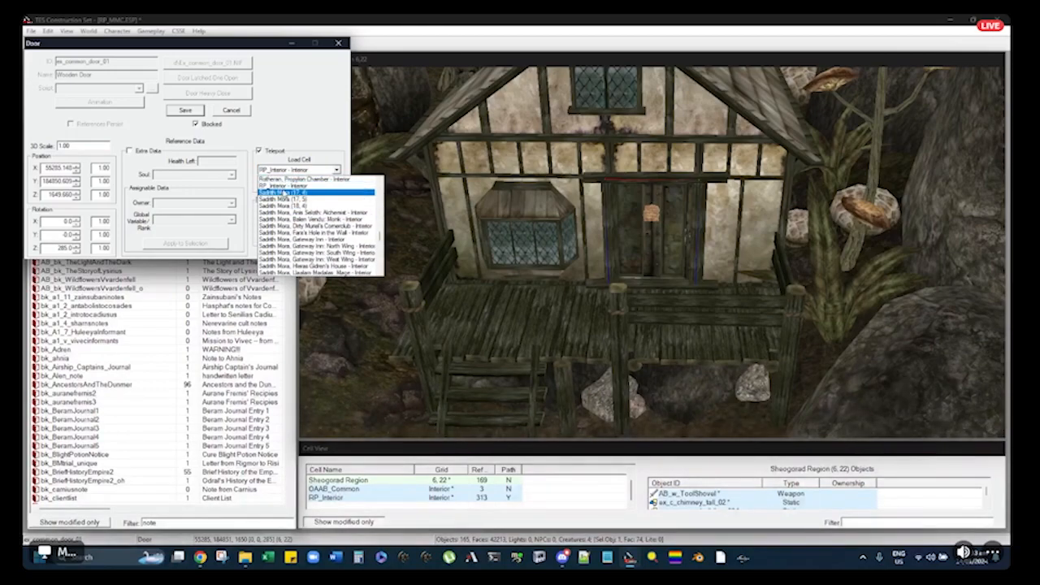
left_click(283, 178)
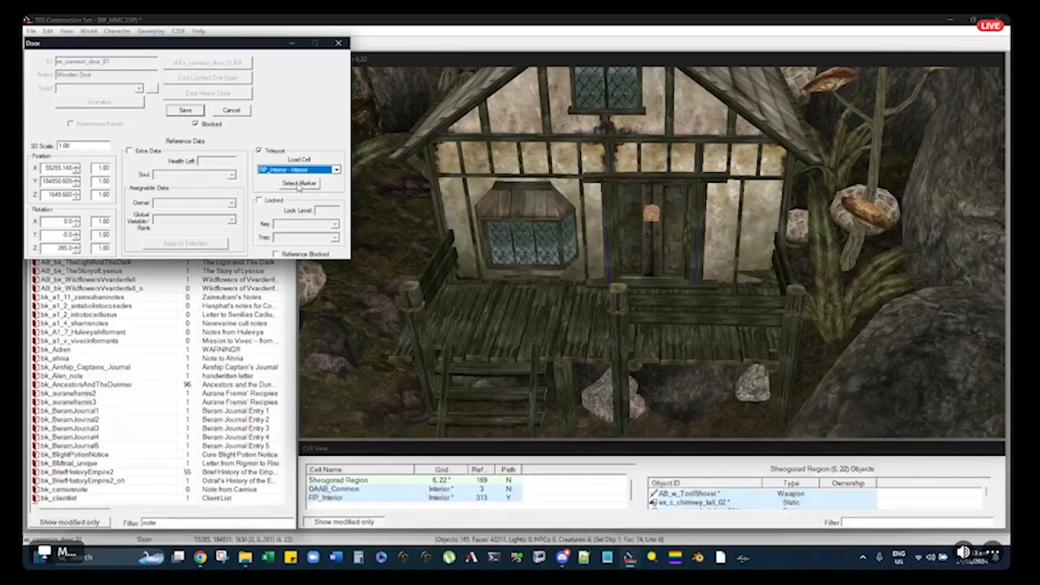
Create the front door's arrival marker in RP_Interior, move it out near the interior door and close the door properties
left_click(299, 183)
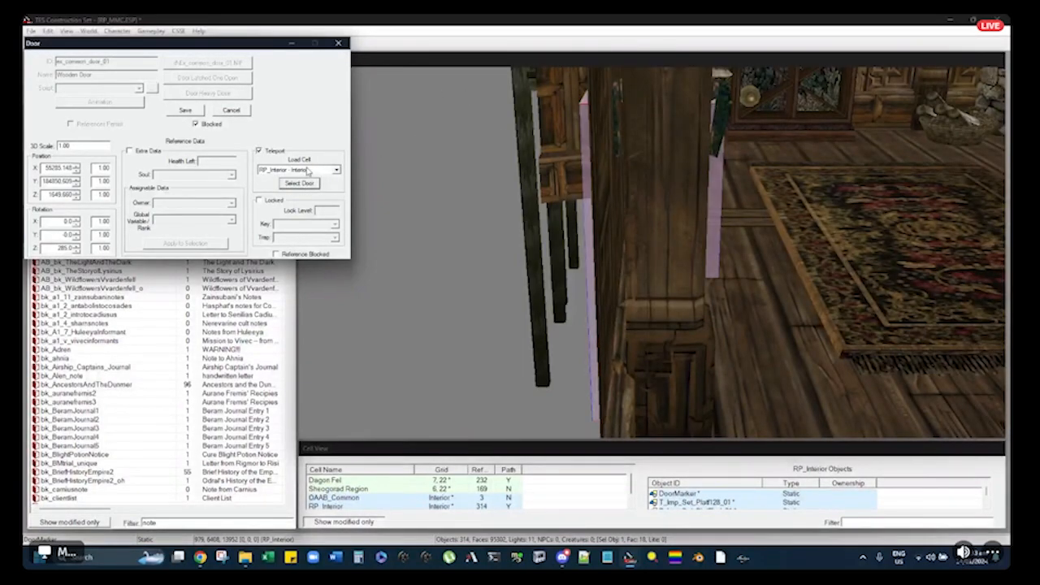
left_click(580, 63)
scroll(521, 130, "down", 6)
mouse_move(522, 130)
middle_mouse_down("shift")
mouse_move(617, 172)
mouse_move(647, 208)
middle_mouse_up("shift")
left_click_drag(647, 208, 643, 258)
mouse_move(644, 258)
middle_mouse_down("shift")
mouse_move(588, 258)
mouse_move(608, 260)
middle_mouse_up("shift")
left_click_drag(599, 269, 621, 209)
mouse_move(620, 209)
middle_mouse_down("shift")
mouse_move(682, 169)
mouse_move(670, 192)
mouse_move(685, 190)
mouse_move(601, 212)
mouse_move(674, 231)
mouse_move(616, 198)
mouse_move(646, 215)
mouse_move(526, 367)
middle_mouse_up("shift")
left_click(340, 43)
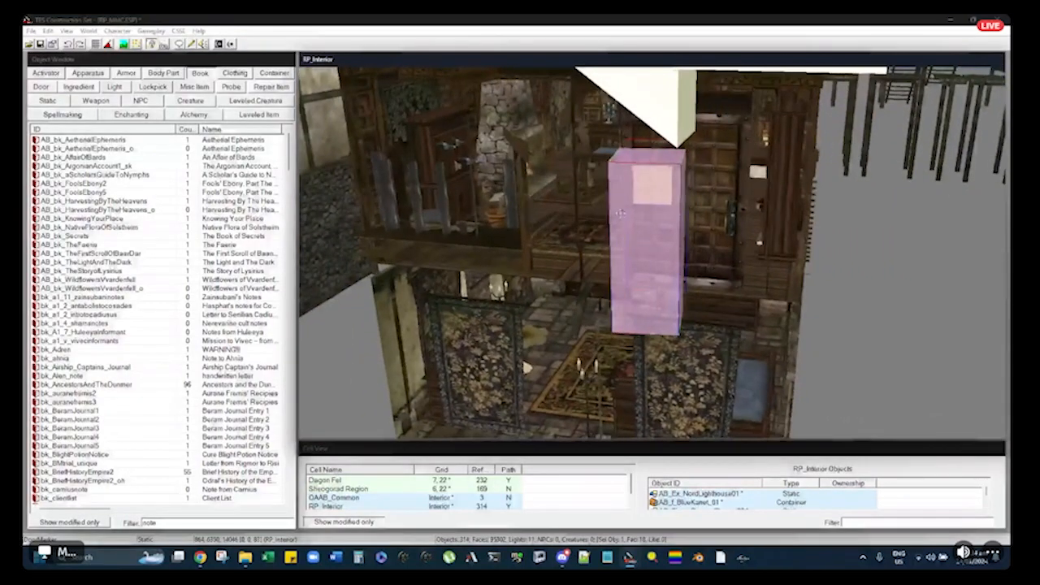
Move the door marker inside the room, directly in front of the interior door beside the bookshelf
middle_click_drag(673, 322, 648, 322, "shift")
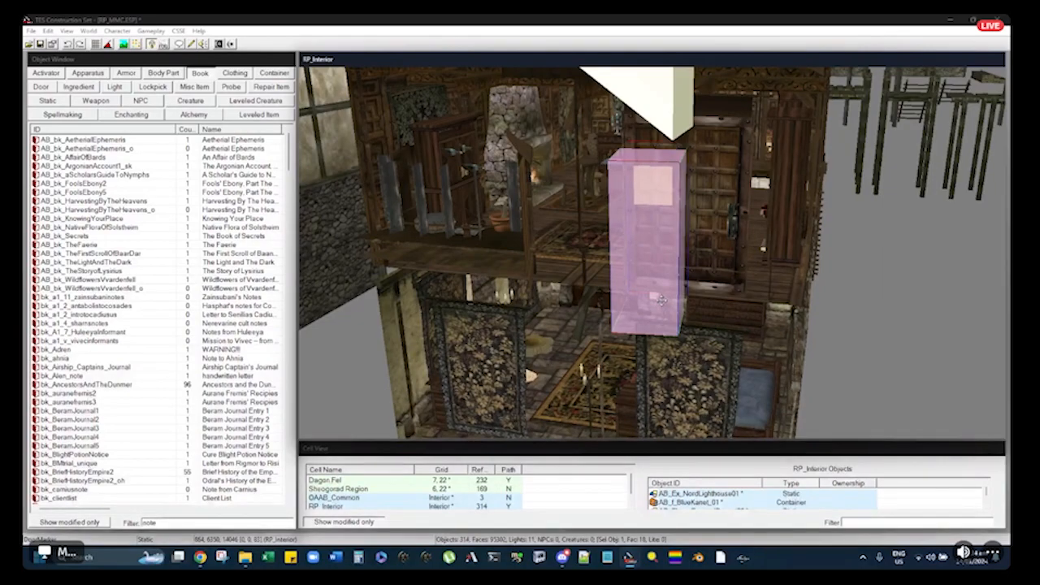
middle_click_drag(635, 168, 666, 234, "shift")
left_click_drag(665, 233, 820, 217)
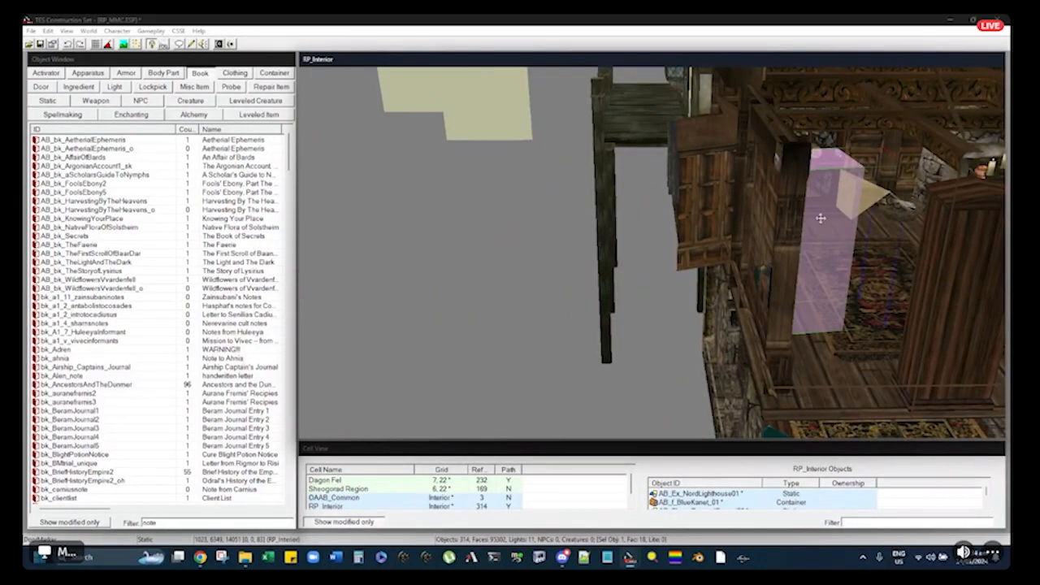
mouse_move(820, 219)
middle_mouse_down("shift")
mouse_move(649, 215)
mouse_move(478, 178)
mouse_move(624, 260)
middle_mouse_up("shift")
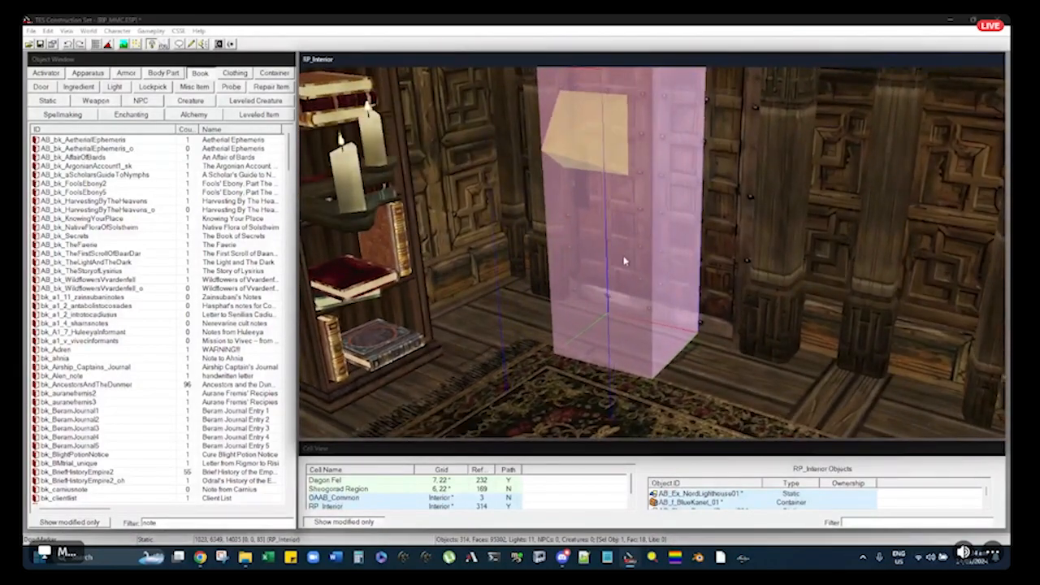
left_click_drag(619, 255, 594, 255)
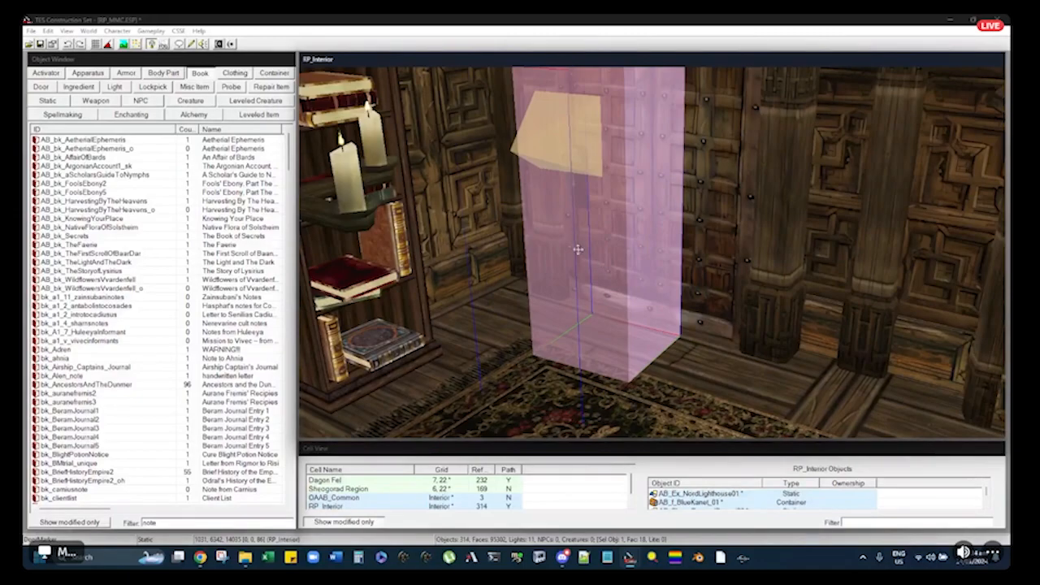
Rotate the door marker to 90 degrees about Z so it faces into the room
double_click(570, 254)
key("Escape")
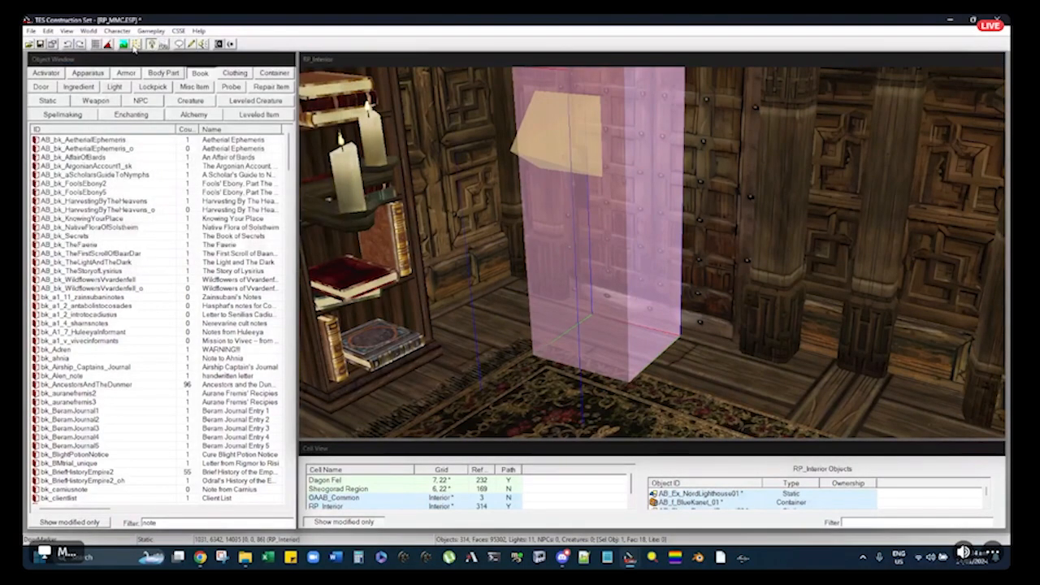
right_click_drag(612, 218, 612, 221)
mouse_move(612, 221)
middle_mouse_down("shift")
mouse_move(634, 211)
mouse_move(671, 243)
mouse_move(641, 267)
mouse_move(723, 176)
mouse_move(668, 254)
mouse_move(628, 257)
mouse_move(659, 199)
middle_mouse_up("shift")
scroll(635, 211, "down", 3)
scroll(635, 212, "up", 4)
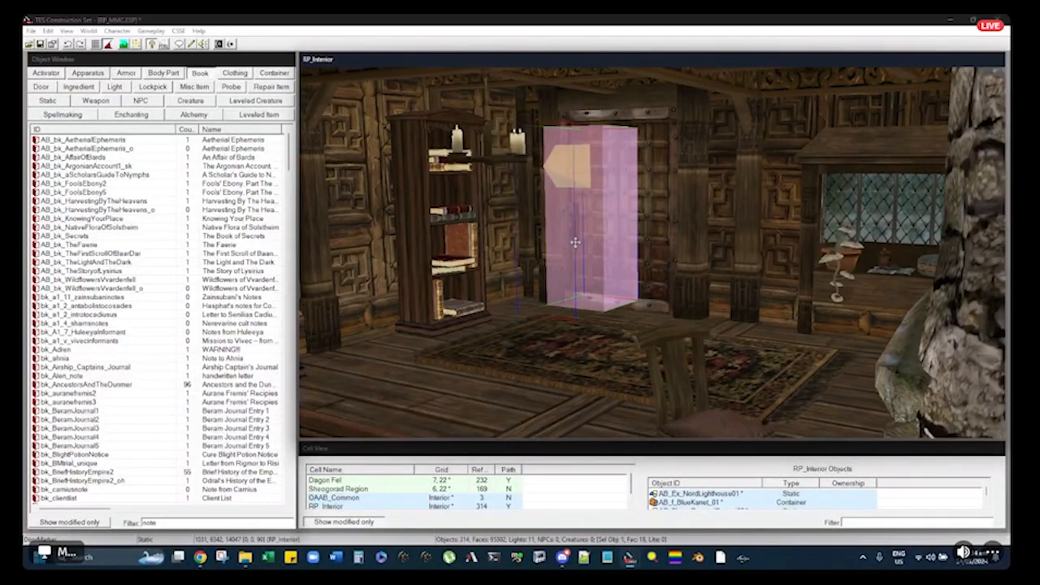
Enable teleport on the interior door beside the bookshelf and set its destination cell to Sheogorad Region (6, 22)
double_click(660, 199)
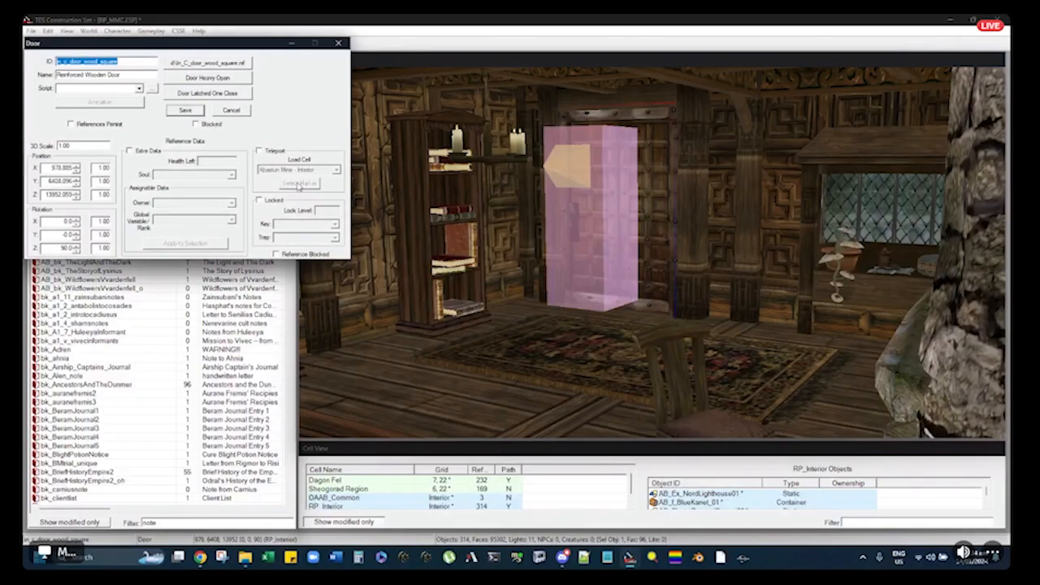
left_click(260, 152)
left_click(333, 170)
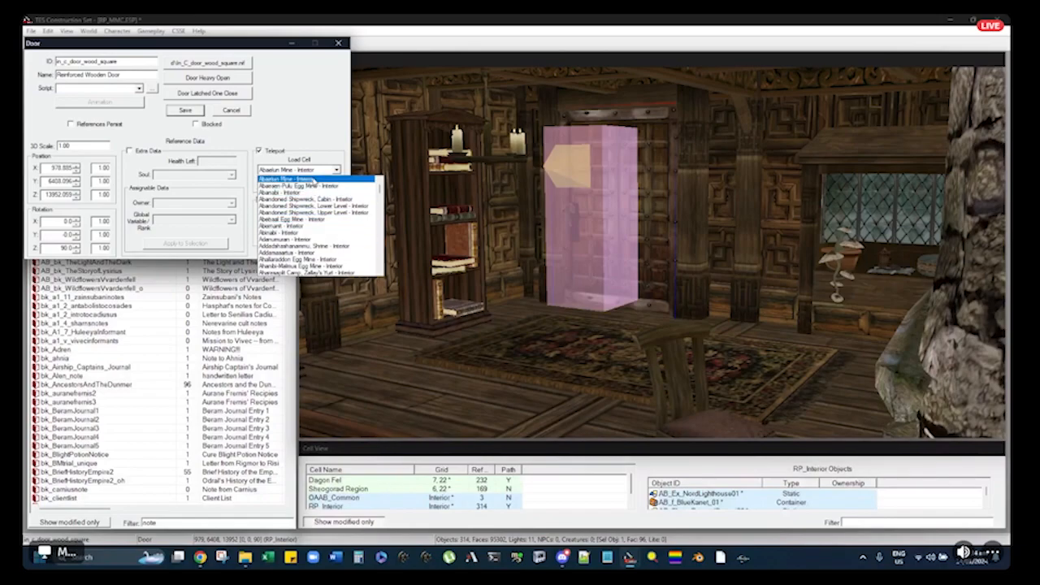
left_click(282, 176)
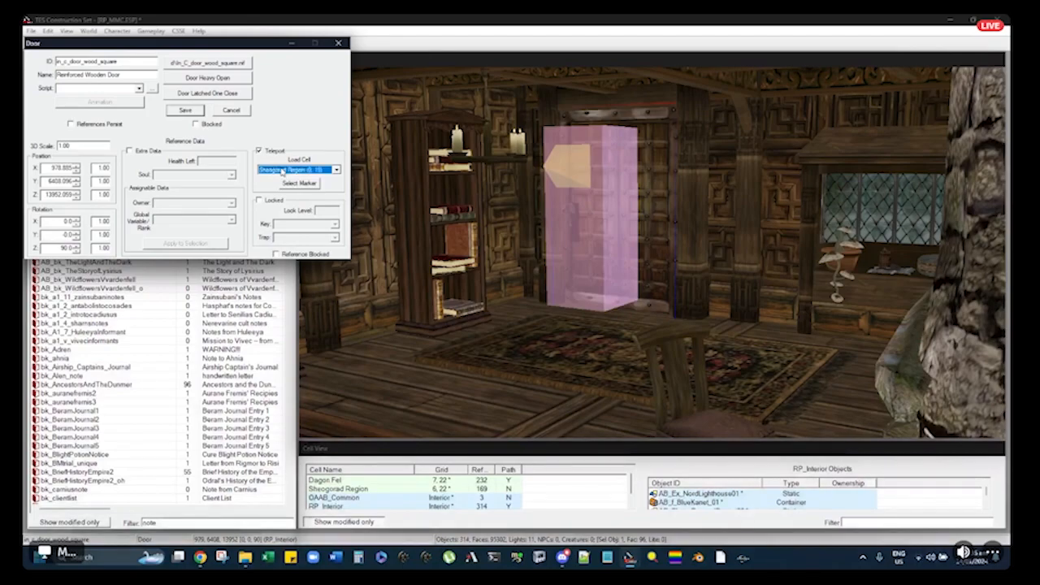
left_click(335, 169)
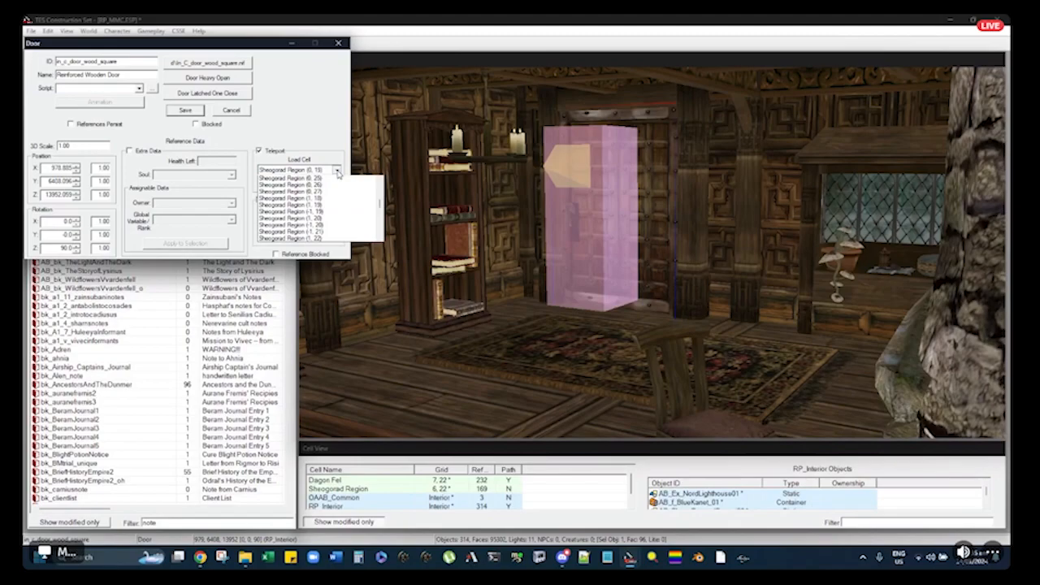
scroll(291, 221, "down", 2)
scroll(316, 219, "down", 4)
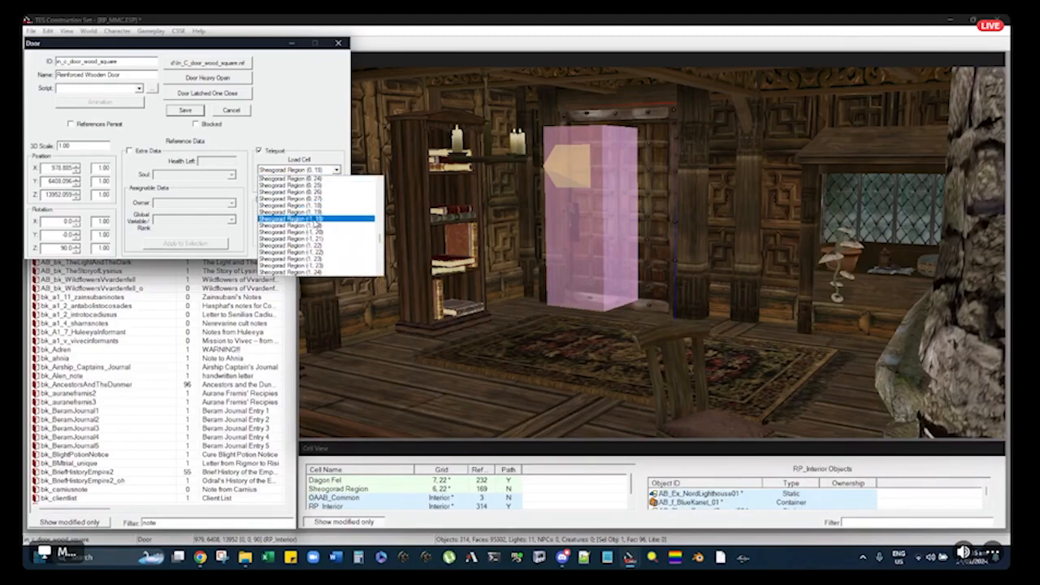
scroll(316, 213, "down", 9)
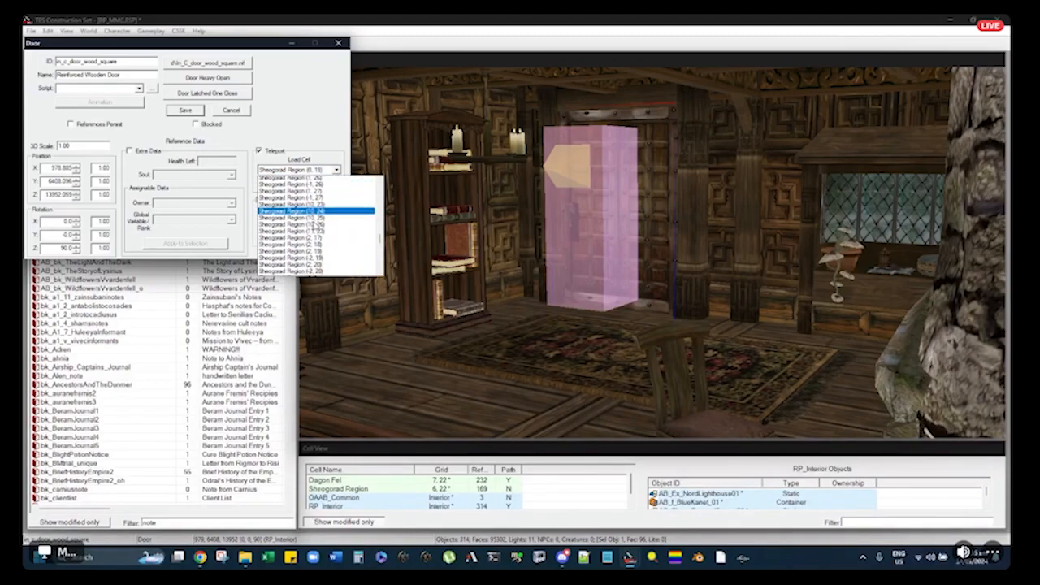
scroll(294, 232, "down", 6)
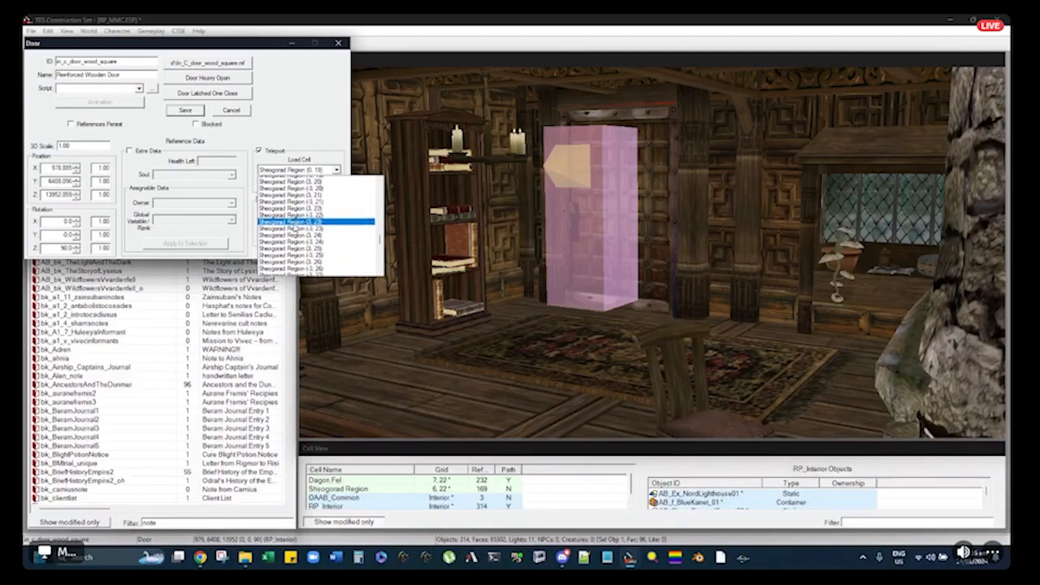
scroll(295, 233, "down", 4)
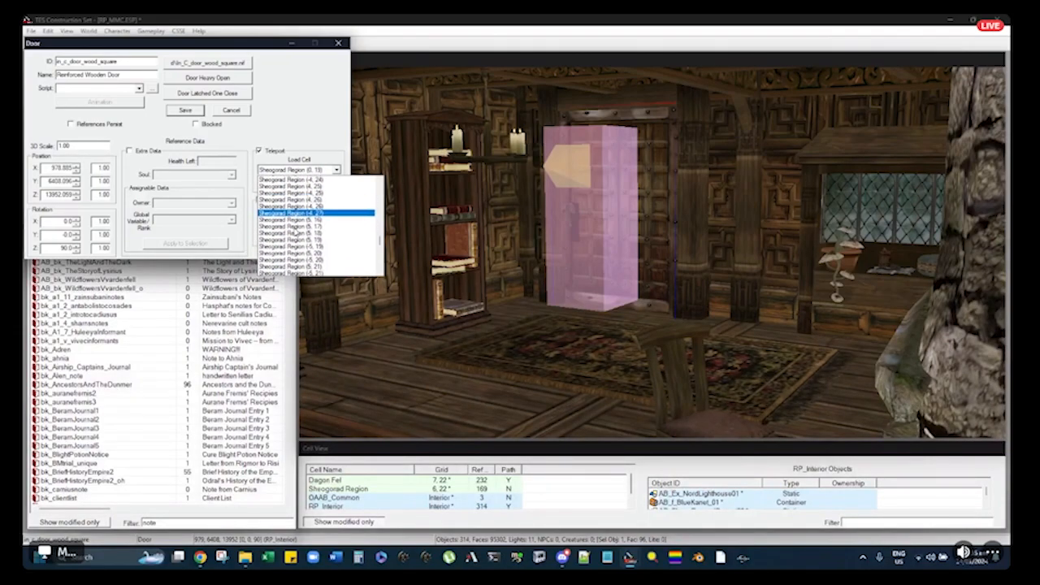
scroll(287, 250, "down", 3)
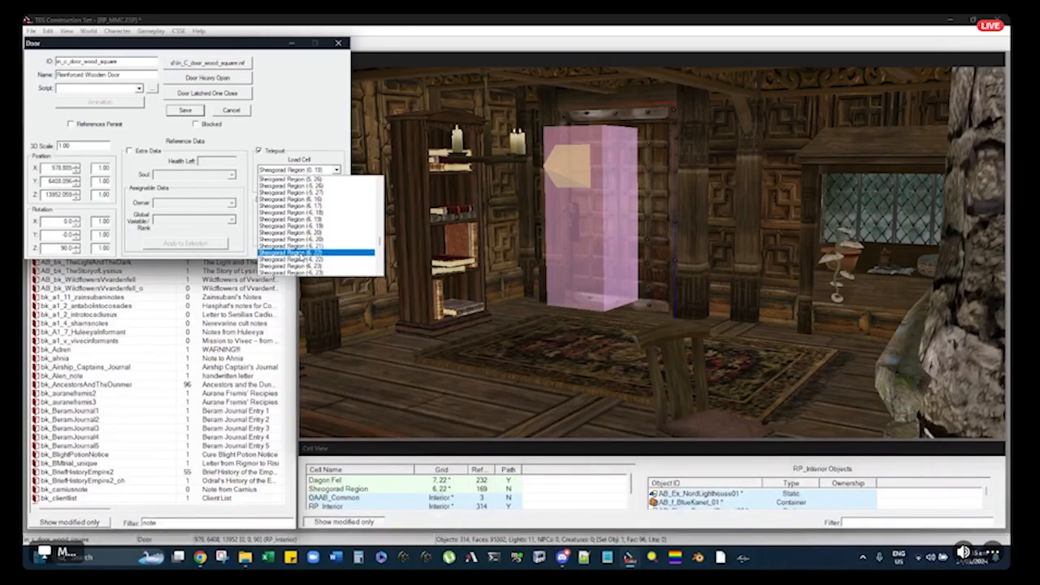
left_click(284, 258)
Create the interior door's arrival marker in the exterior cell, close the door properties and raise the marker above the terrain
left_click(300, 183)
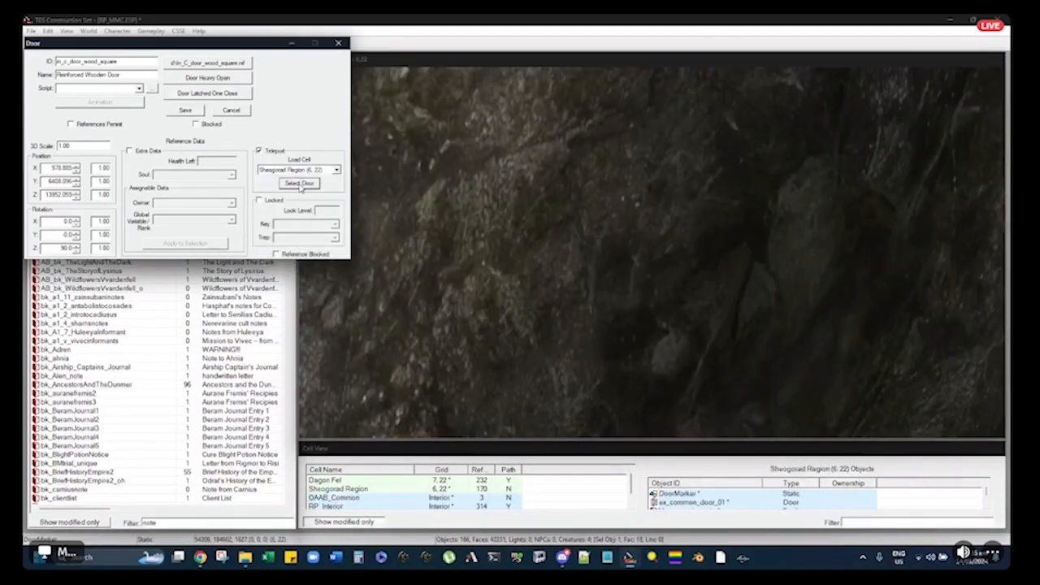
left_click(340, 43)
left_click(405, 62)
scroll(578, 195, "down", 10)
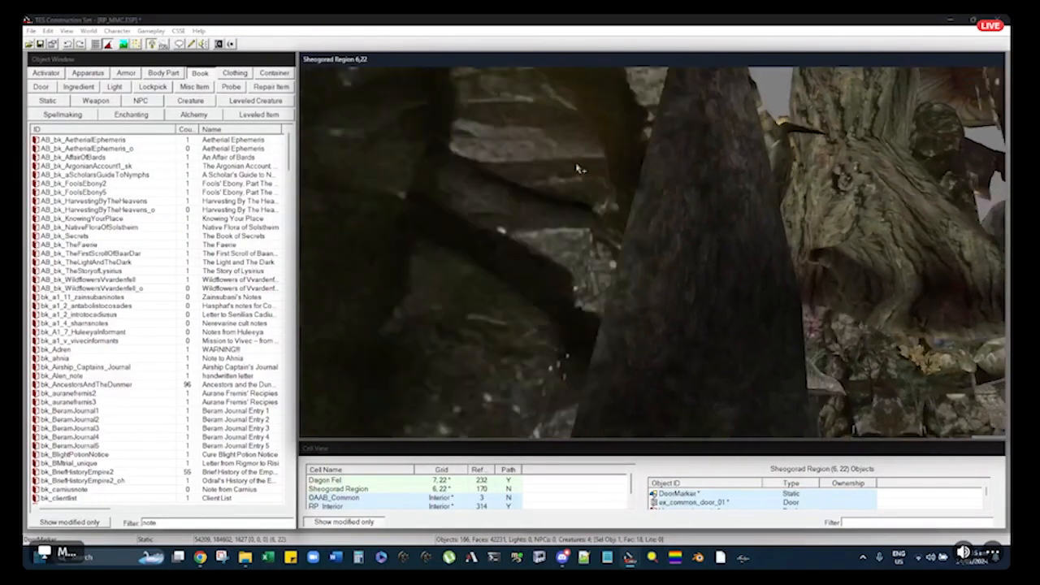
mouse_move(578, 169)
middle_mouse_down("shift")
mouse_move(517, 97)
mouse_move(654, 212)
mouse_move(552, 181)
mouse_move(629, 162)
mouse_move(671, 180)
mouse_move(641, 152)
middle_mouse_up("shift")
mouse_move(642, 152)
left_mouse_down()
mouse_move(652, 287)
mouse_move(625, 402)
left_mouse_up()
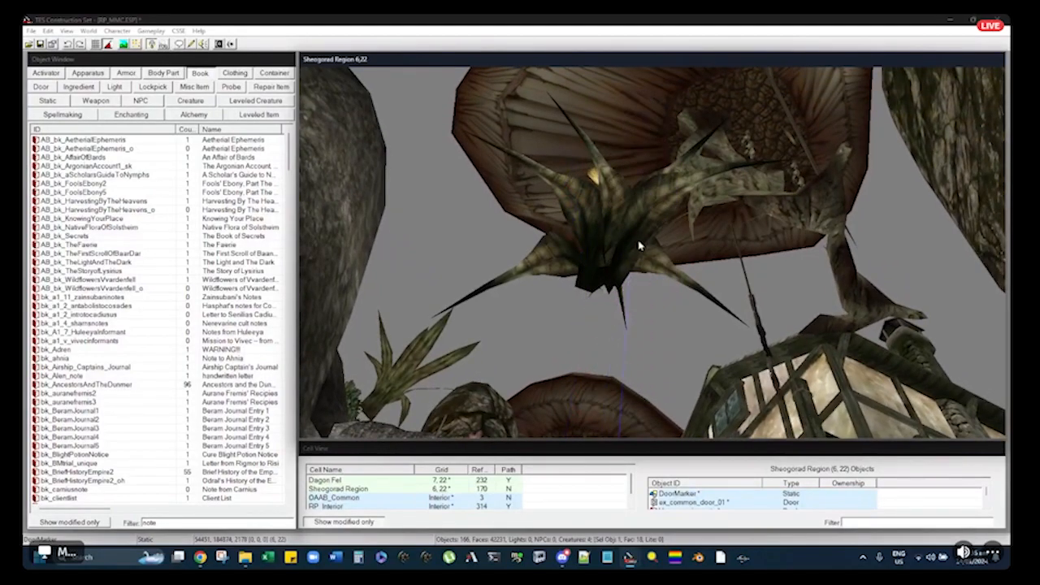
Move the raised door marker across the exterior cell toward the porch side of the house
key("c")
mouse_move(639, 245)
middle_mouse_down("shift")
mouse_move(645, 253)
mouse_move(597, 228)
mouse_move(474, 223)
mouse_move(655, 196)
mouse_move(629, 259)
mouse_move(586, 271)
middle_mouse_up("shift")
left_click_drag(629, 226, 435, 268)
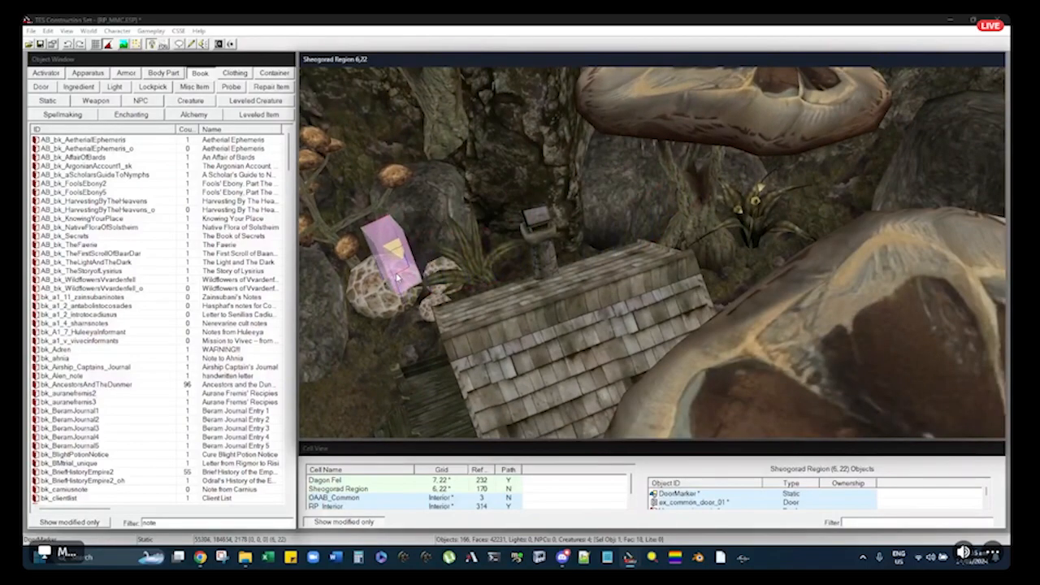
mouse_move(411, 326)
middle_mouse_down("shift")
mouse_move(505, 258)
mouse_move(598, 216)
middle_mouse_up("shift")
left_click_drag(598, 216, 642, 233)
Drop the door marker onto the porch directly in front of the front door and rotate it to 105 degrees about Z
key("f")
mouse_move(643, 234)
middle_mouse_down("shift")
mouse_move(701, 225)
mouse_move(718, 246)
middle_mouse_up("shift")
scroll(701, 225, "up", 5)
scroll(653, 257, "up", 3)
right_click_drag(637, 290, 586, 313)
mouse_move(611, 315)
left_mouse_down()
mouse_move(680, 295)
mouse_move(683, 230)
mouse_move(682, 251)
left_mouse_up()
mouse_move(682, 250)
middle_mouse_down("shift")
mouse_move(791, 230)
mouse_move(696, 284)
mouse_move(665, 248)
mouse_move(628, 258)
mouse_move(634, 270)
mouse_move(667, 256)
middle_mouse_up("shift")
left_click_drag(680, 253, 680, 251)
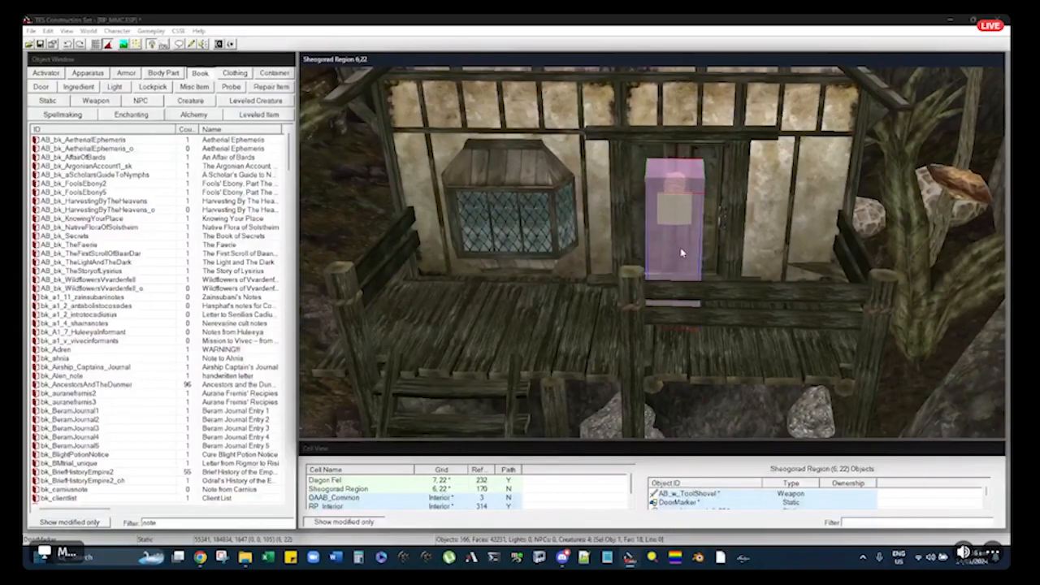
middle_click_drag(680, 251, 668, 264)
key("d")
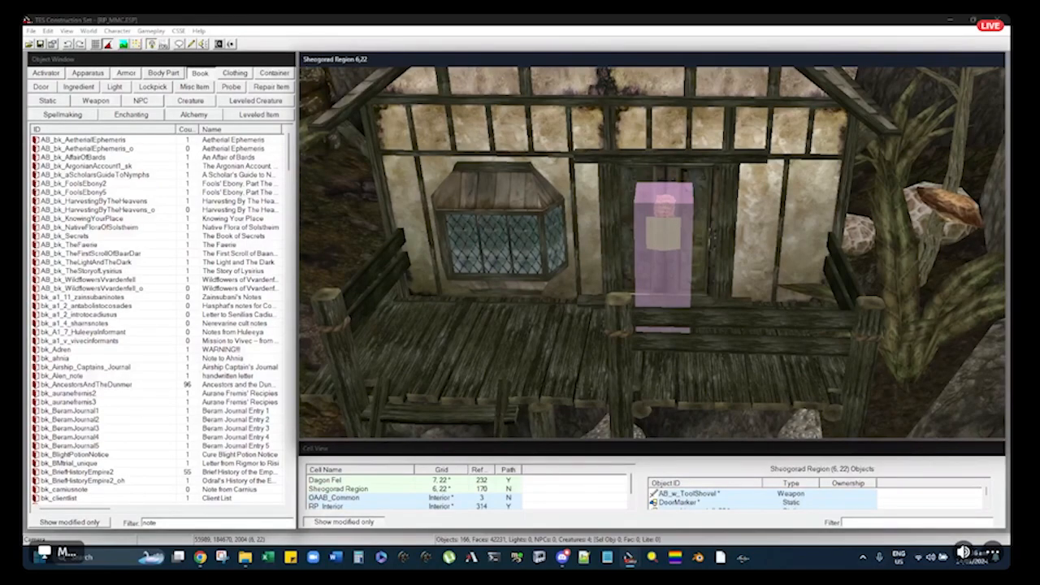
Copy the front door's Z rotation into a Notepad note as "285.0 ex" and close the door properties
left_click(699, 179)
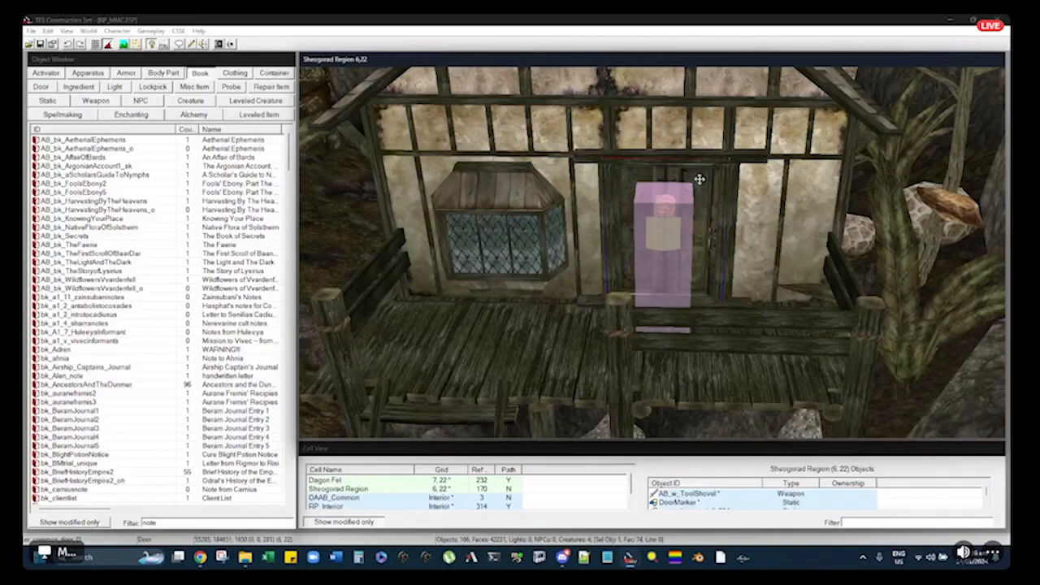
mouse_move(697, 179)
middle_mouse_down("shift")
mouse_move(713, 173)
mouse_move(696, 181)
middle_mouse_up("shift")
double_click(696, 183)
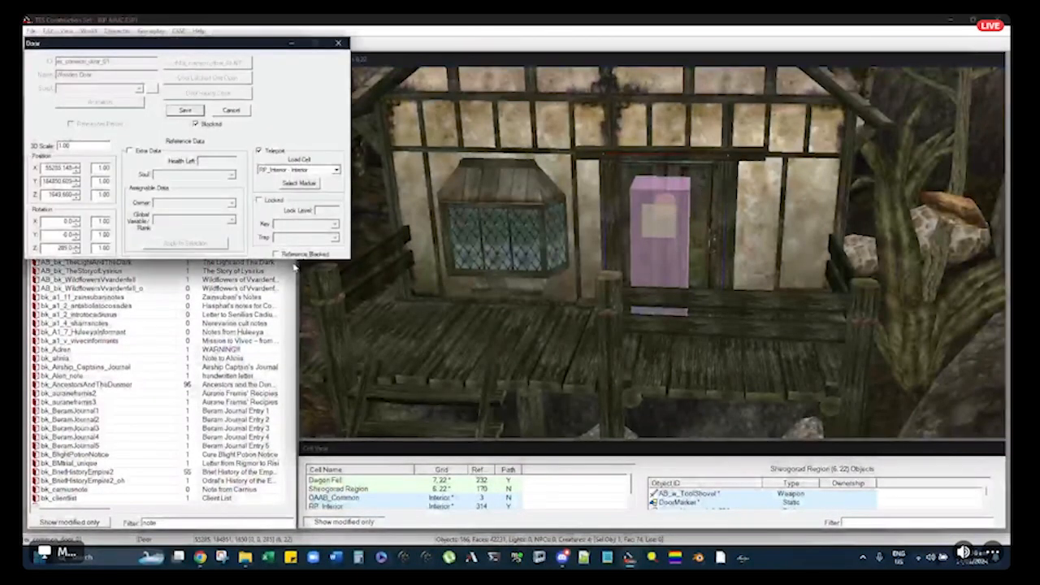
double_click(58, 247)
key("ctrl+c")
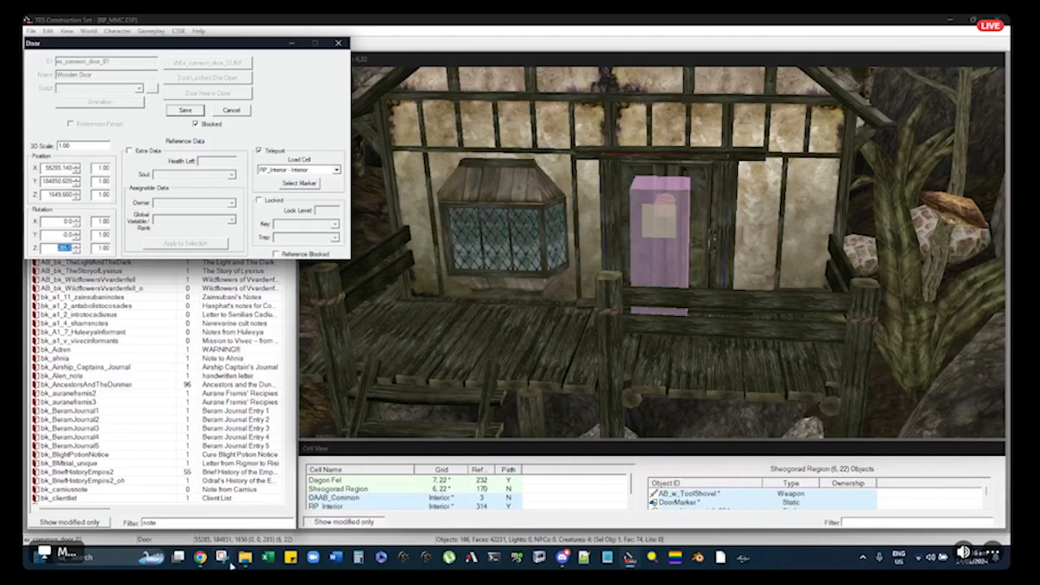
mouse_move(245, 558)
left_click(607, 557)
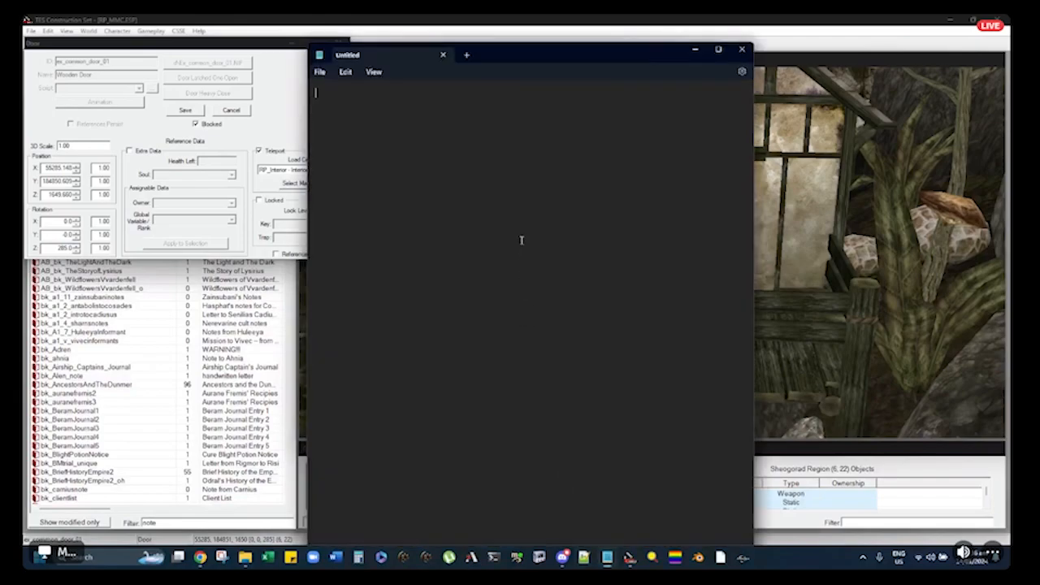
key("ctrl+v")
type("ex")
key("Return")
left_click(336, 41)
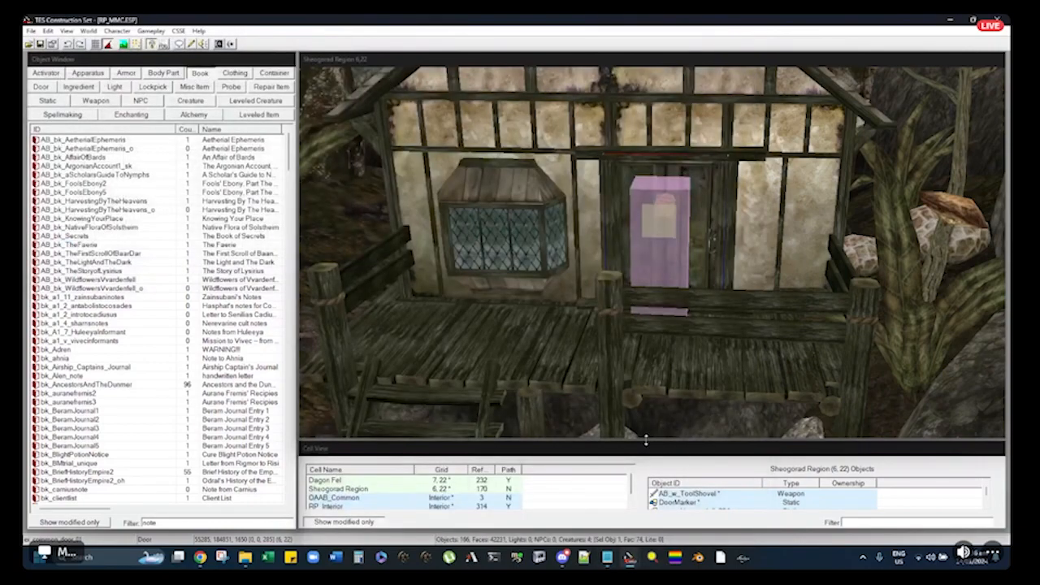
Load the RP_Interior cell and locate the reinforced wooden door of the house interior
double_click(329, 505)
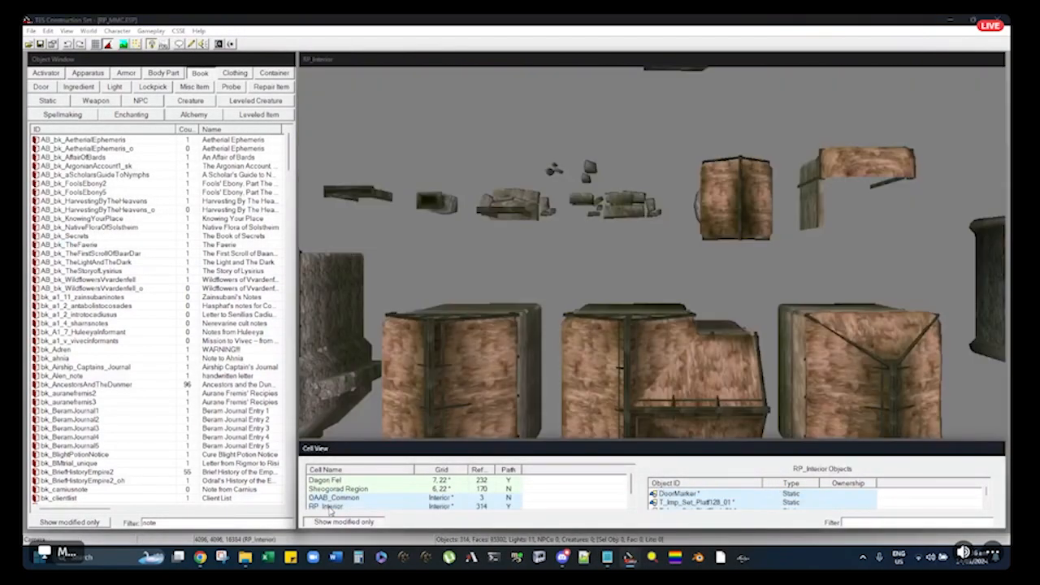
middle_click_drag(676, 73, 720, 241)
scroll(720, 238, "down", 5)
middle_click_drag(679, 166, 855, 361)
left_click(417, 116)
key("c")
mouse_move(457, 190)
middle_mouse_down("shift")
mouse_move(541, 175)
mouse_move(439, 191)
middle_mouse_up("shift")
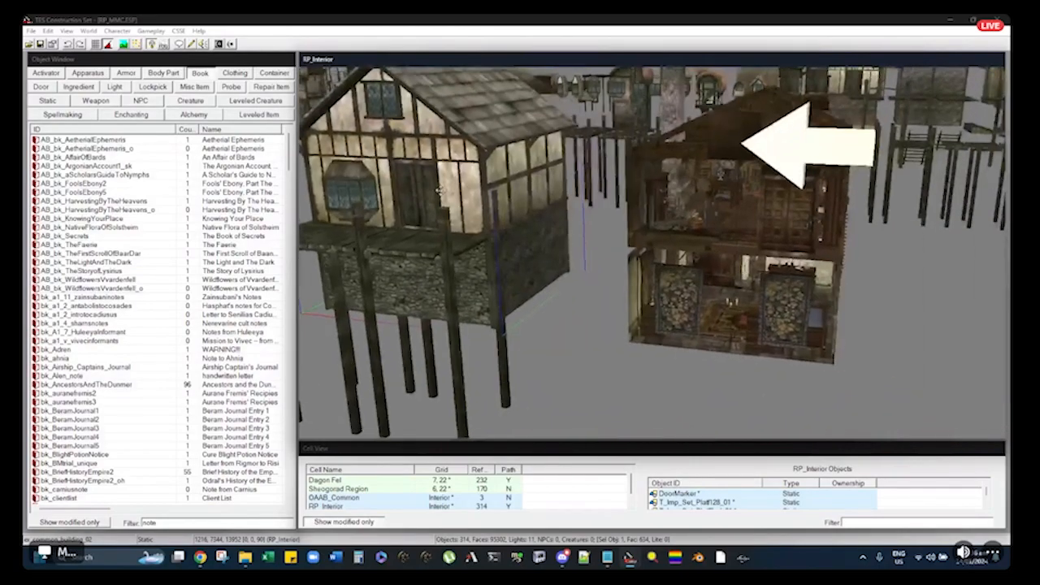
middle_click_drag(784, 220, 655, 231)
scroll(654, 230, "up", 4)
left_click(657, 221)
scroll(657, 220, "down", 1)
scroll(657, 221, "up", 3)
Copy the interior door's Z rotation into the Notepad note on a new line as "90.0 ex"
double_click(665, 221)
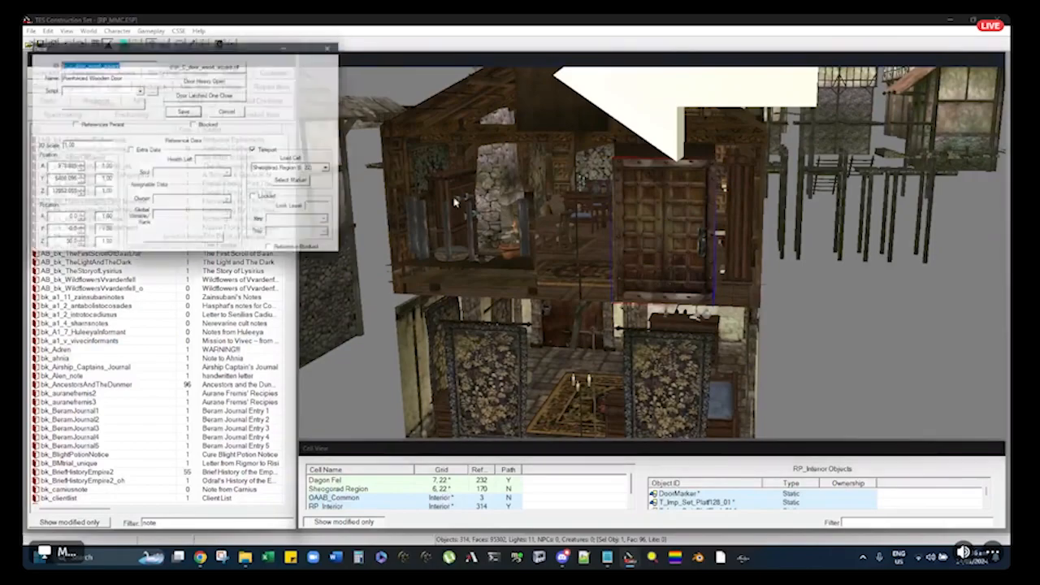
left_click(56, 246)
double_click(57, 246)
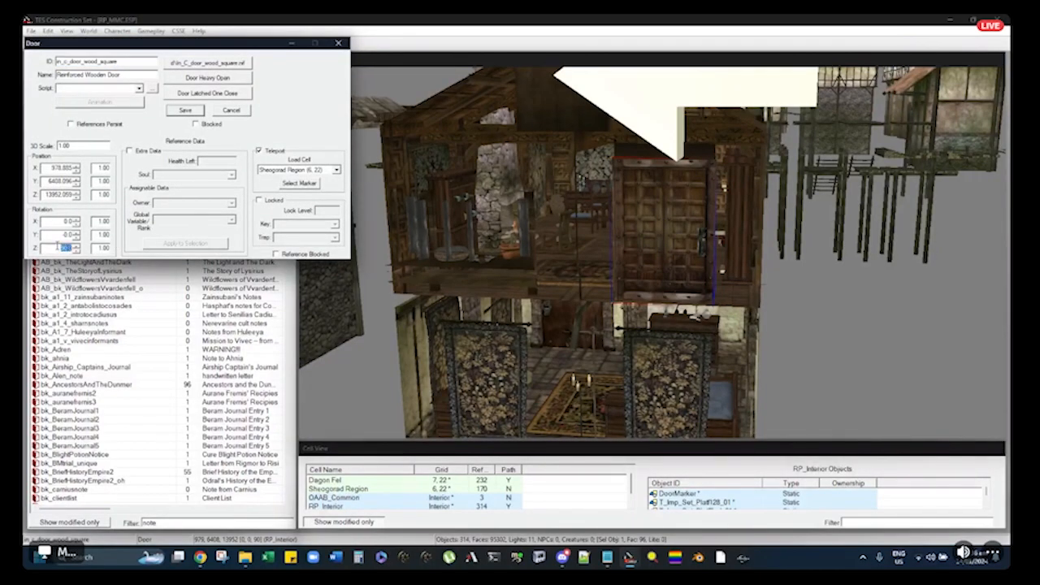
left_click(606, 557)
type("90.0")
type("ex")
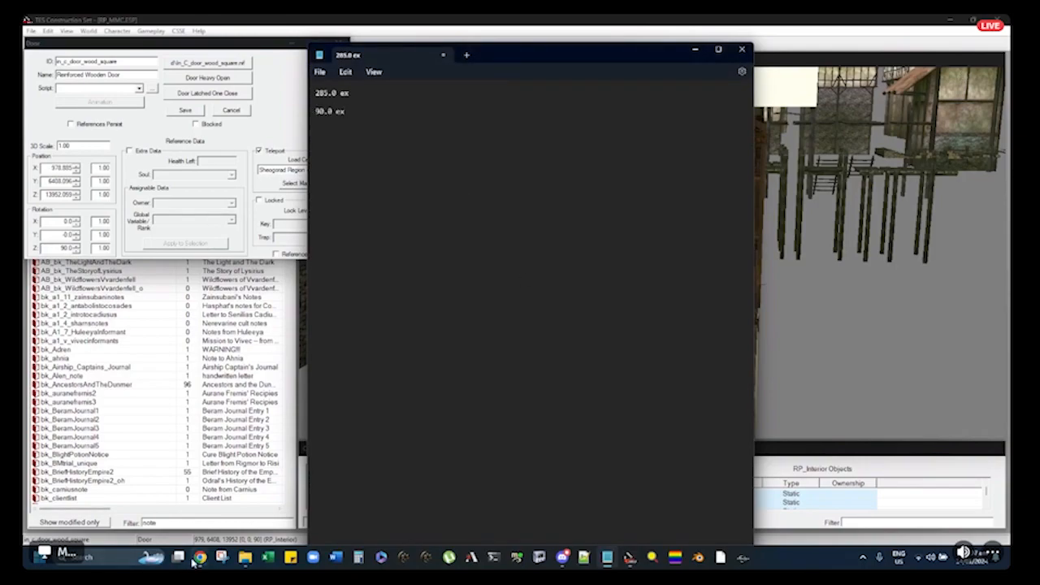
Switch to Chrome and search the Exterior Guidelines wiki page for "northen", then clear the search and return to the page start
mouse_move(198, 559)
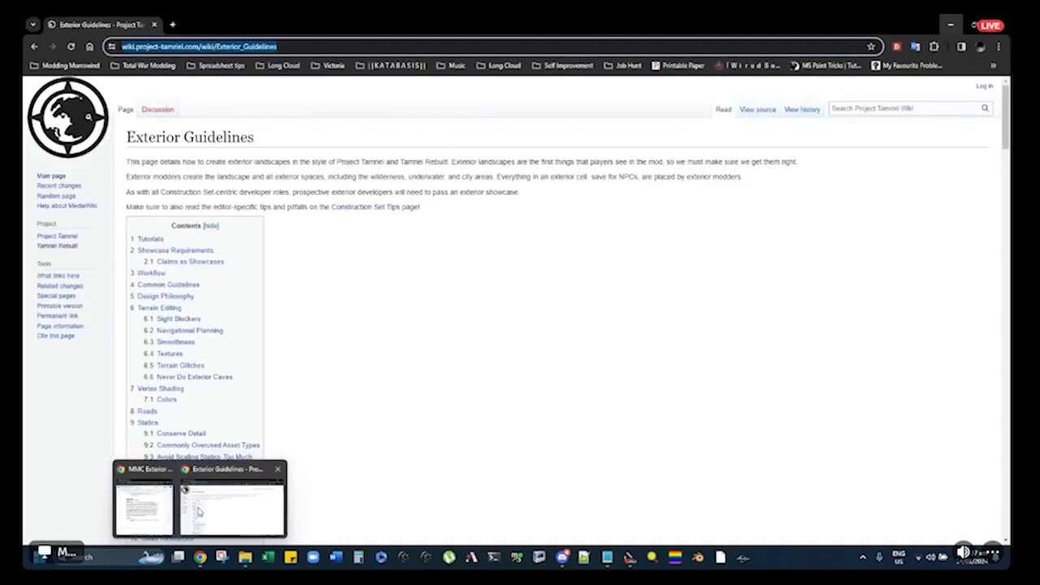
left_click(199, 510)
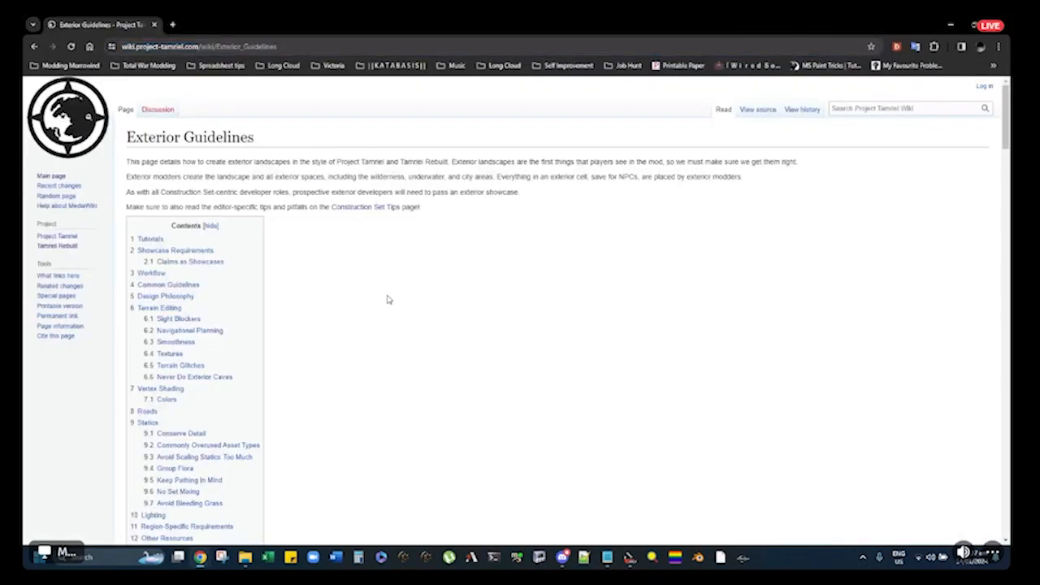
key("ctrl+f")
type("northen")
key("BackSpace")
key("BackSpace")
key("BackSpace")
key("BackSpace")
key("BackSpace")
key("BackSpace")
key("BackSpace")
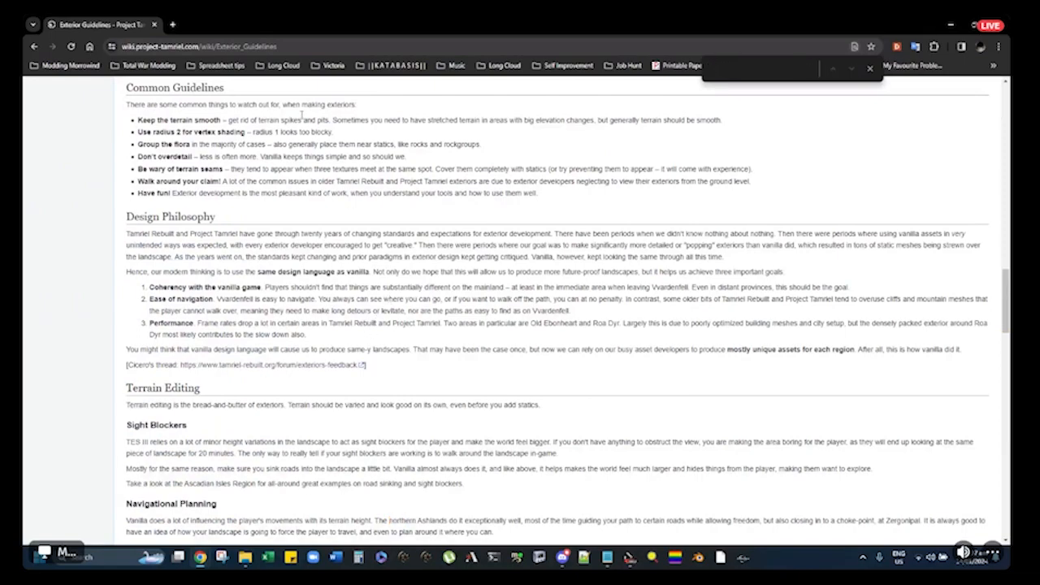
scroll(999, 270, "up", 3)
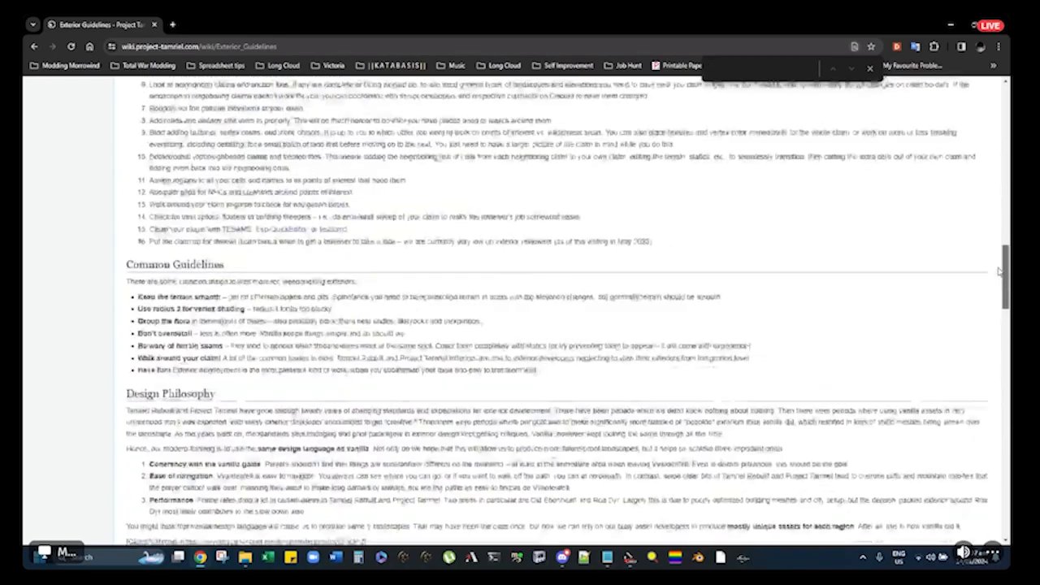
left_click_drag(1004, 270, 1004, 106)
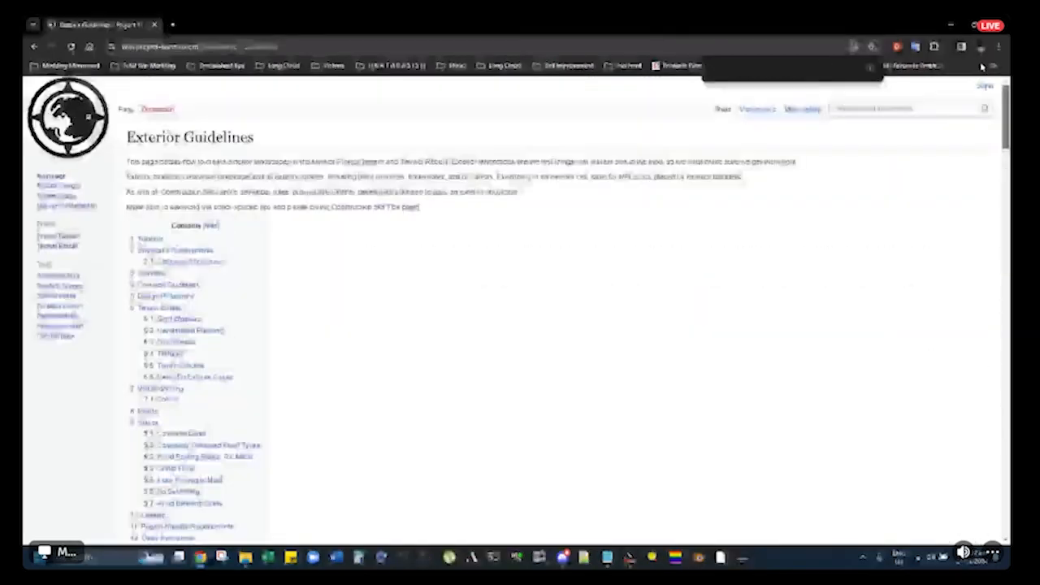
left_click(321, 42)
type("tamriel re")
left_click(340, 243)
left_click(259, 45)
key("BackSpace")
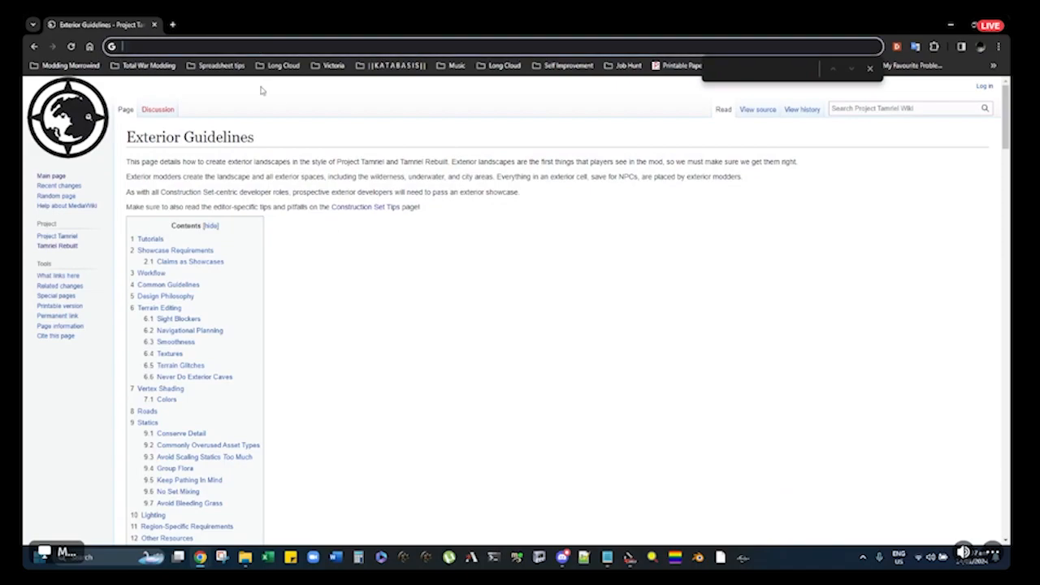
Search the Project Tamriel wiki for the interior guidelines and open the Interior Guidelines page
left_click(894, 110)
type("interior")
key("Return")
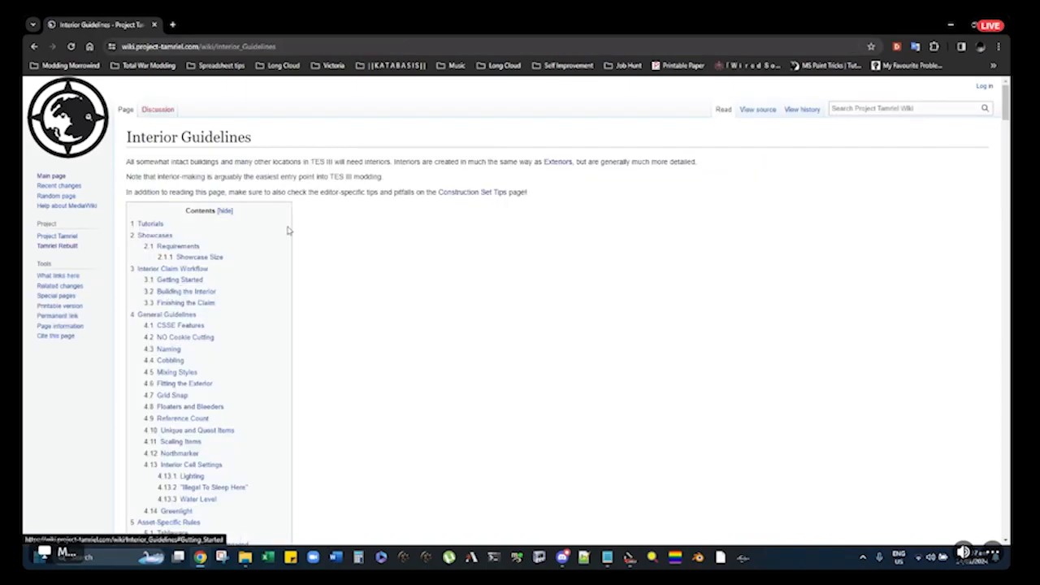
Find "north" in the Interior Guidelines and open the linked Northmarker section to read its rotation formula
key("ctrl+f")
type("north")
key("Return")
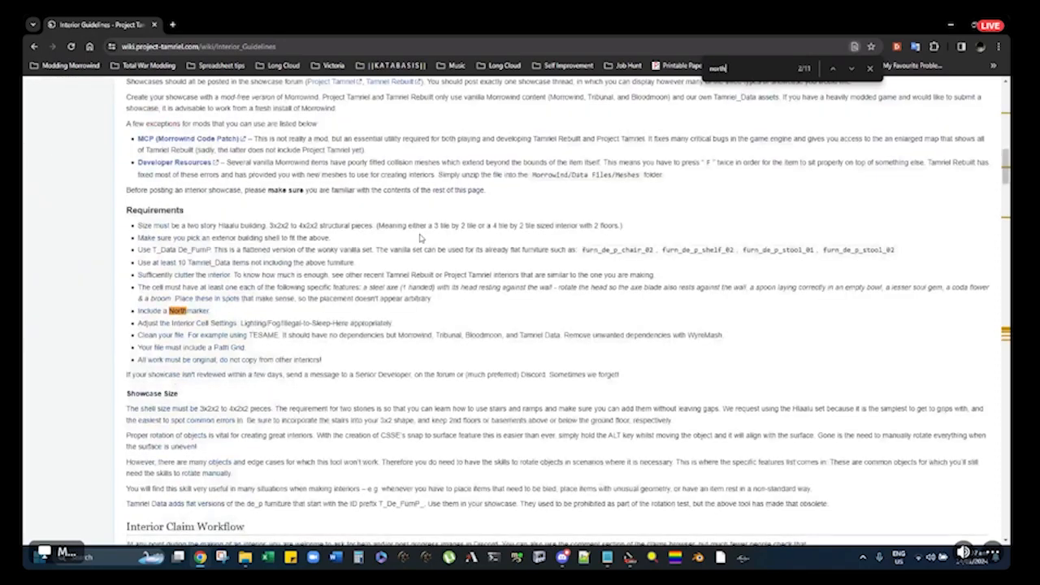
key("Return")
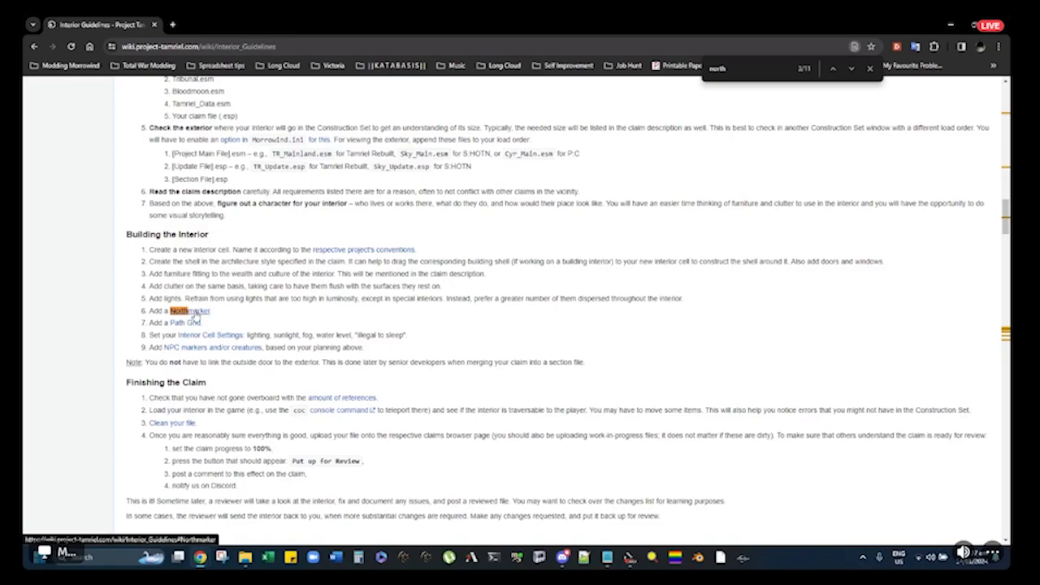
left_click(195, 318)
scroll(151, 173, "up", 1)
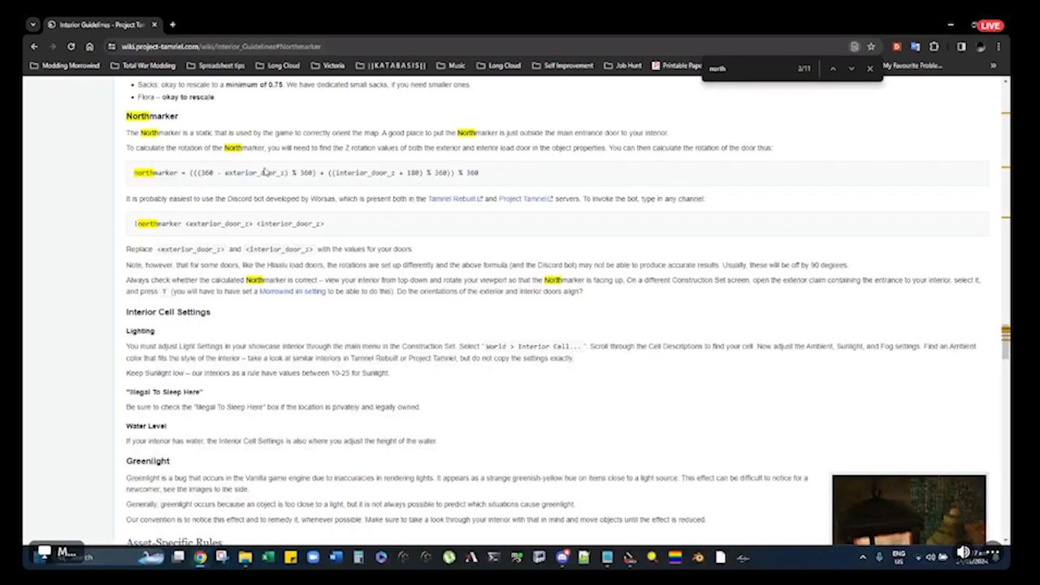
Switch to the Construction Set session showing RP_Interior and close the interior door's reference properties
scroll(284, 172, "up", 2)
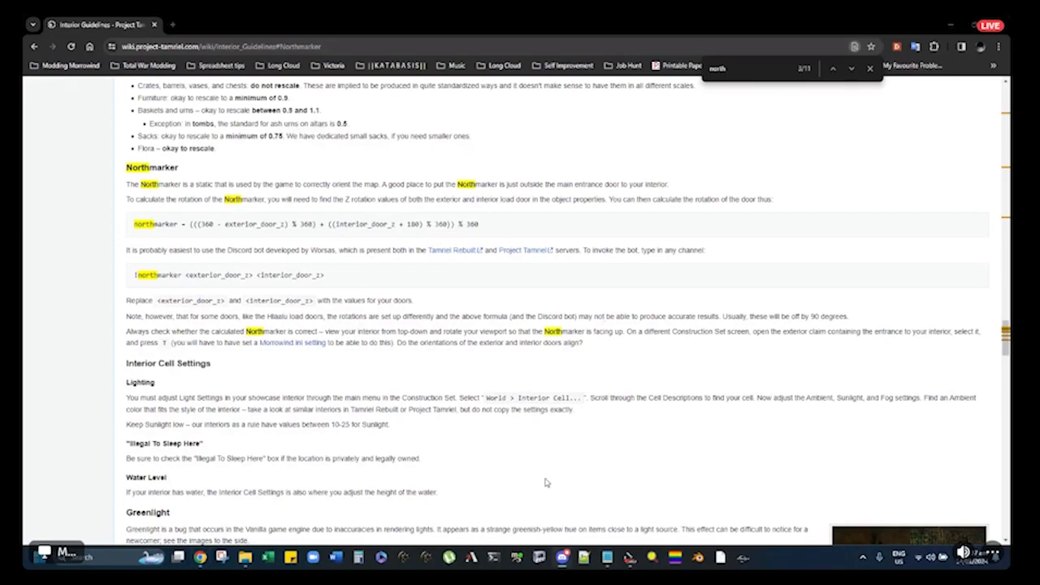
mouse_move(630, 559)
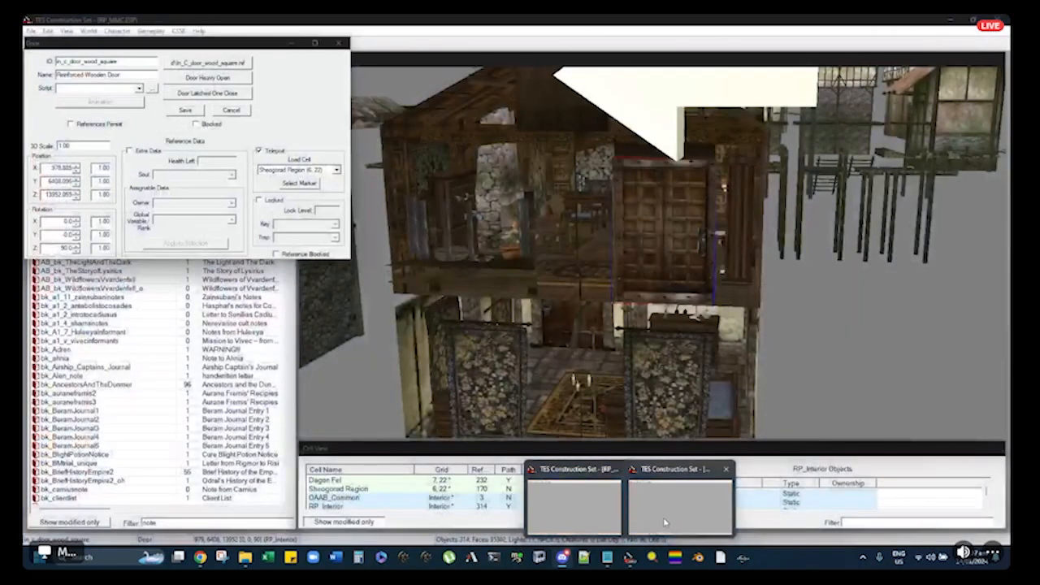
left_click(664, 523)
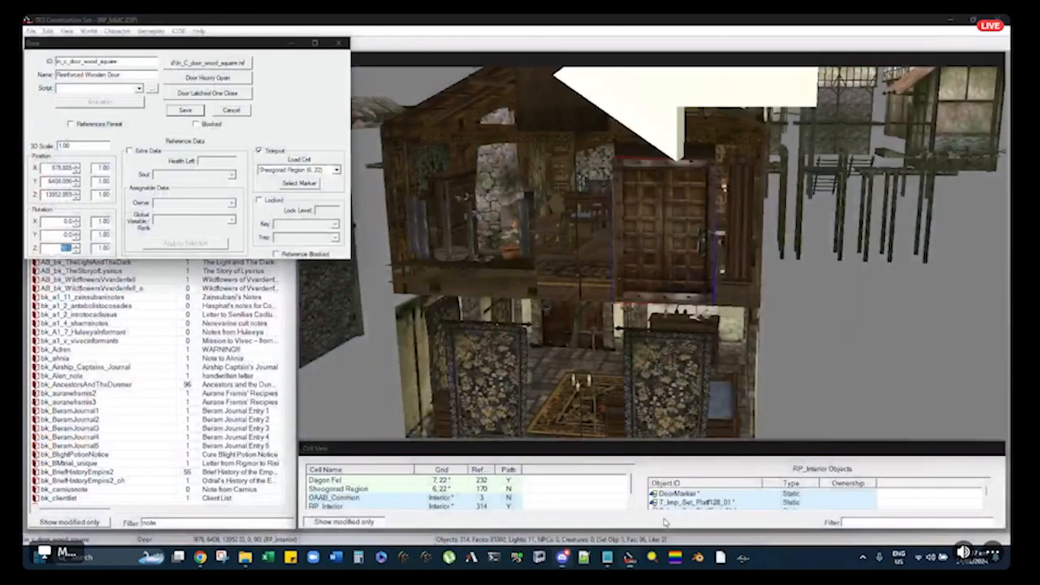
left_click(338, 42)
Rotate the northmarker arrow in RP_Interior to a Z rotation of 15 degrees and save the RP_MMC.ESP plugin
mouse_move(687, 231)
middle_mouse_down()
mouse_move(708, 225)
mouse_move(649, 238)
mouse_move(737, 191)
mouse_move(779, 181)
mouse_move(818, 207)
mouse_move(737, 185)
middle_mouse_up()
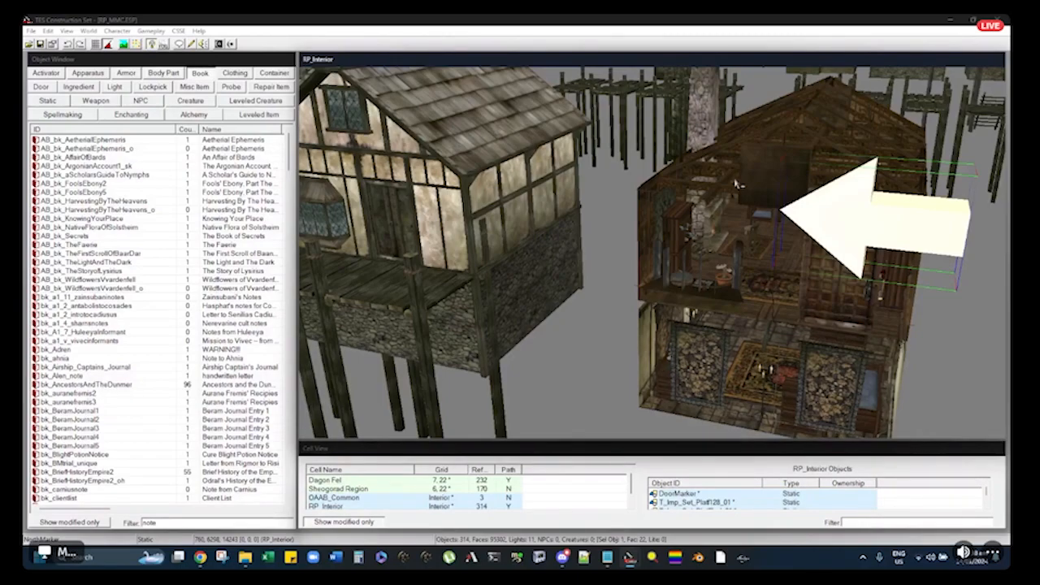
left_click(848, 221)
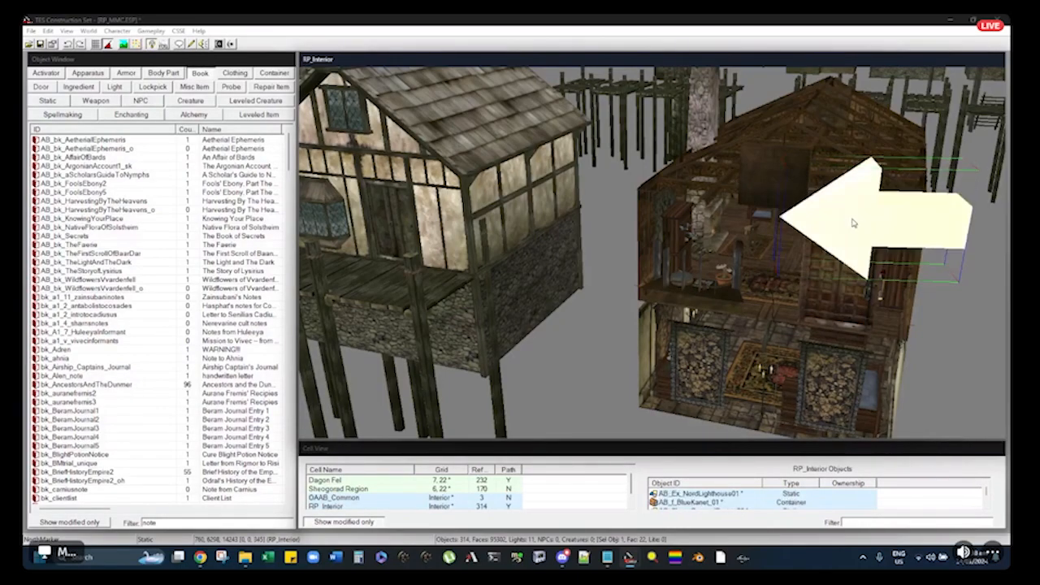
left_click_drag(847, 221, 856, 225)
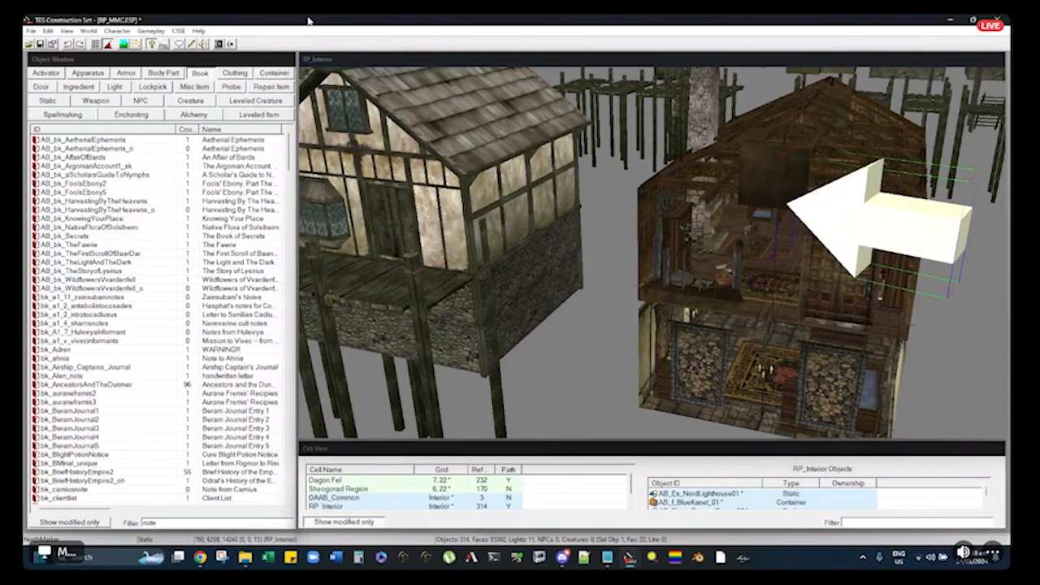
left_click(41, 44)
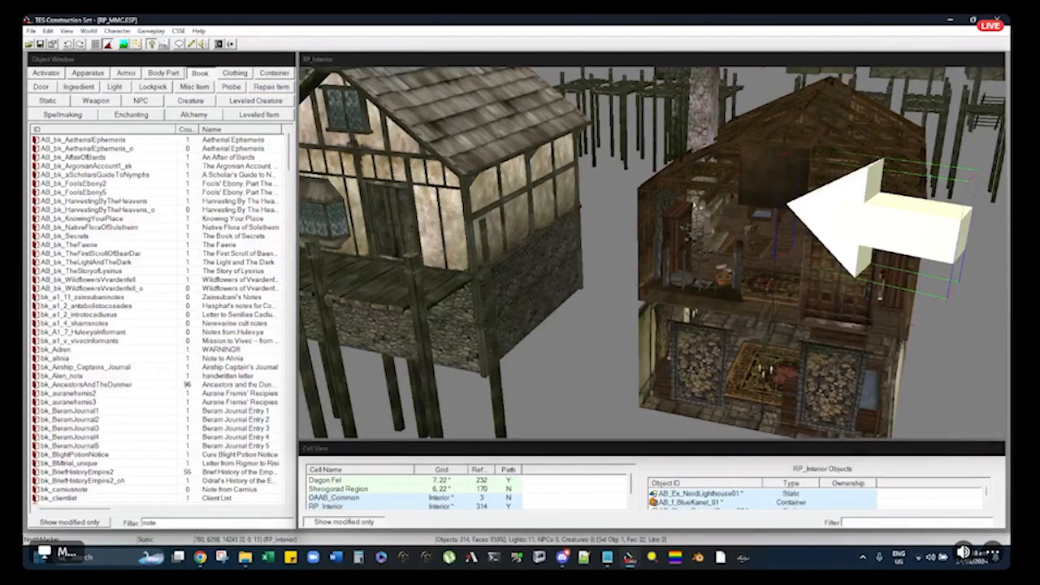